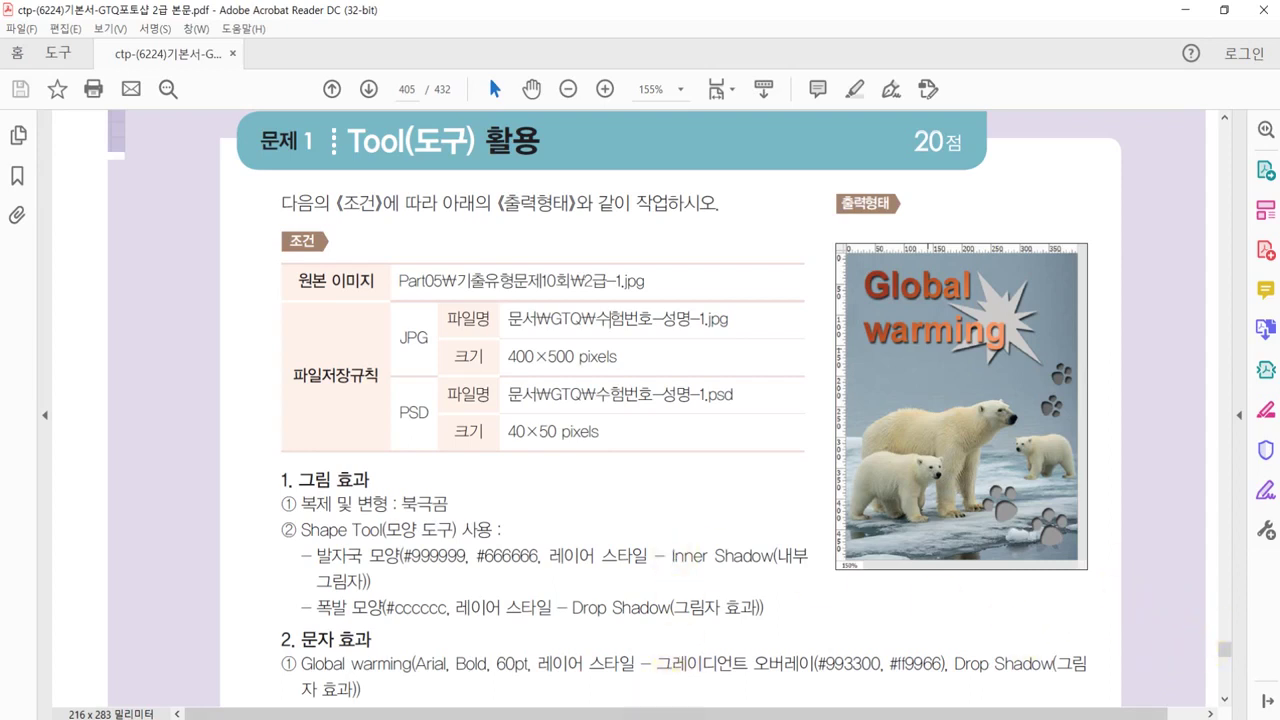
Switch to Photoshop and create a new 400 × 500 pixel document at 72 pixels/inch, RGB Color, 8 bit, with a white background.
{"action": "key", "text": "alt+Tab"}
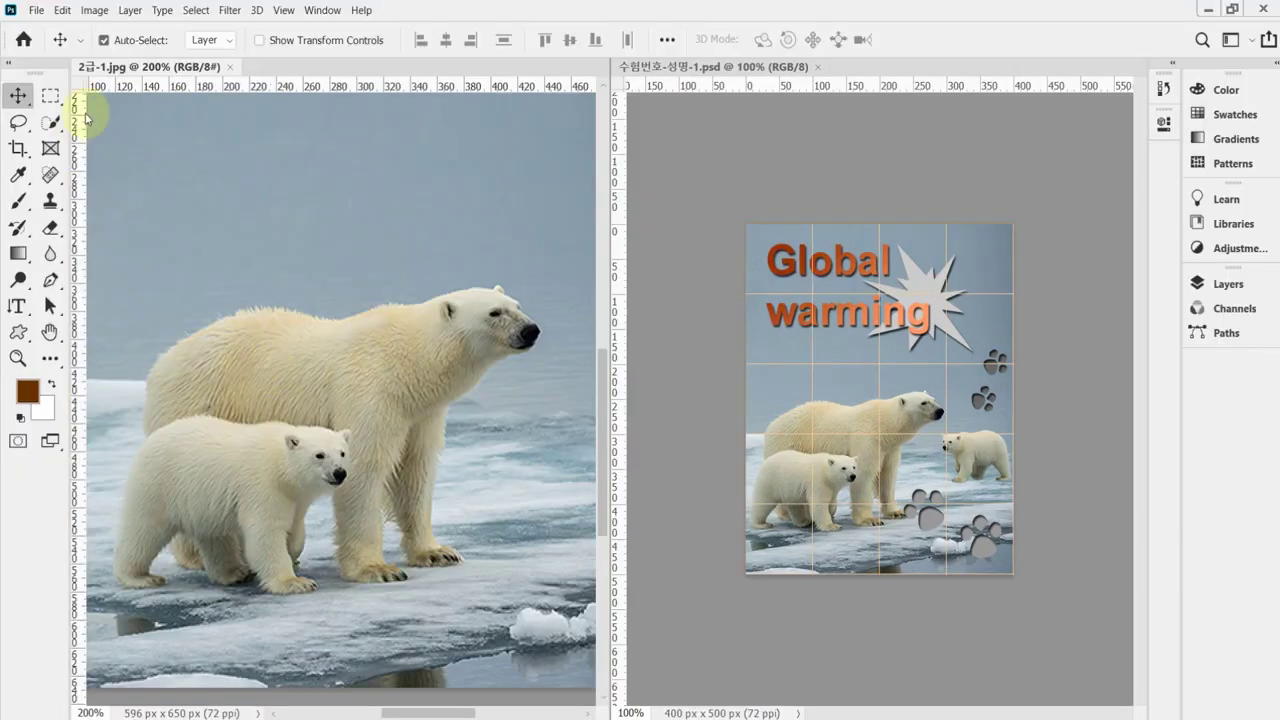
{"action": "left_click", "coordinate": [36, 10]}
{"action": "key", "text": "Escape"}
{"action": "key", "text": "ctrl+n"}
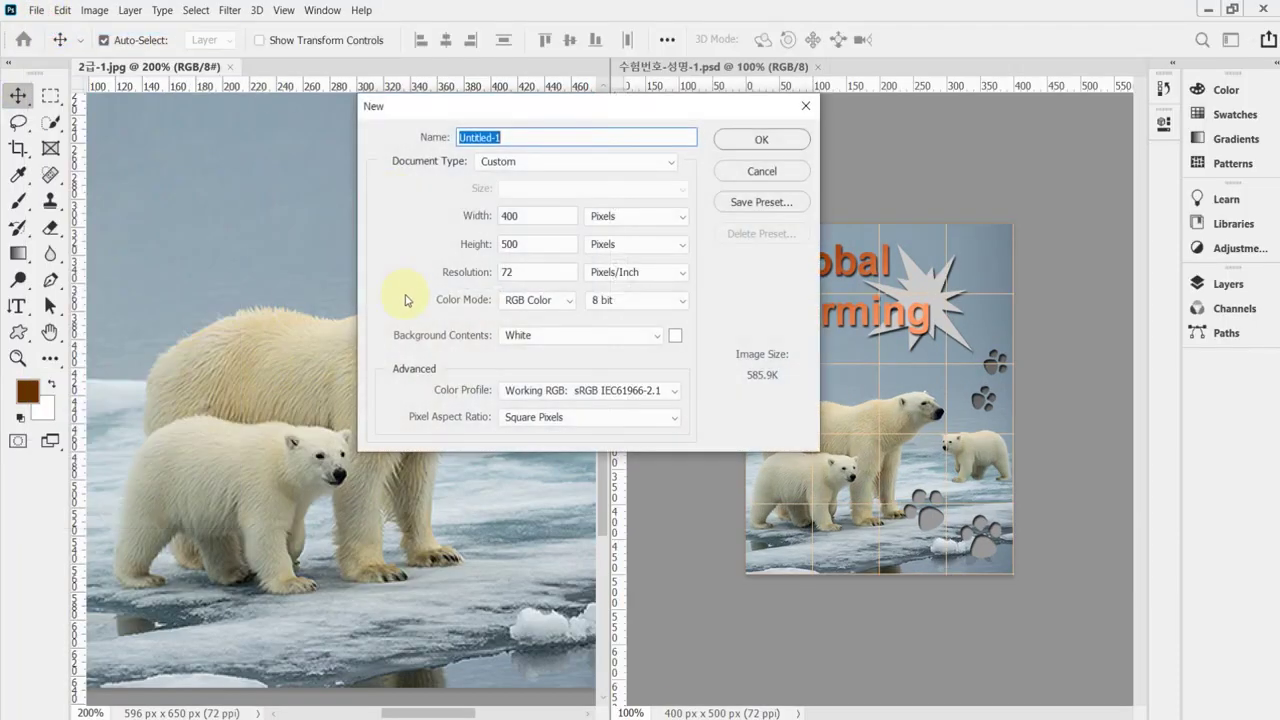
{"action": "left_click", "coordinate": [565, 220]}
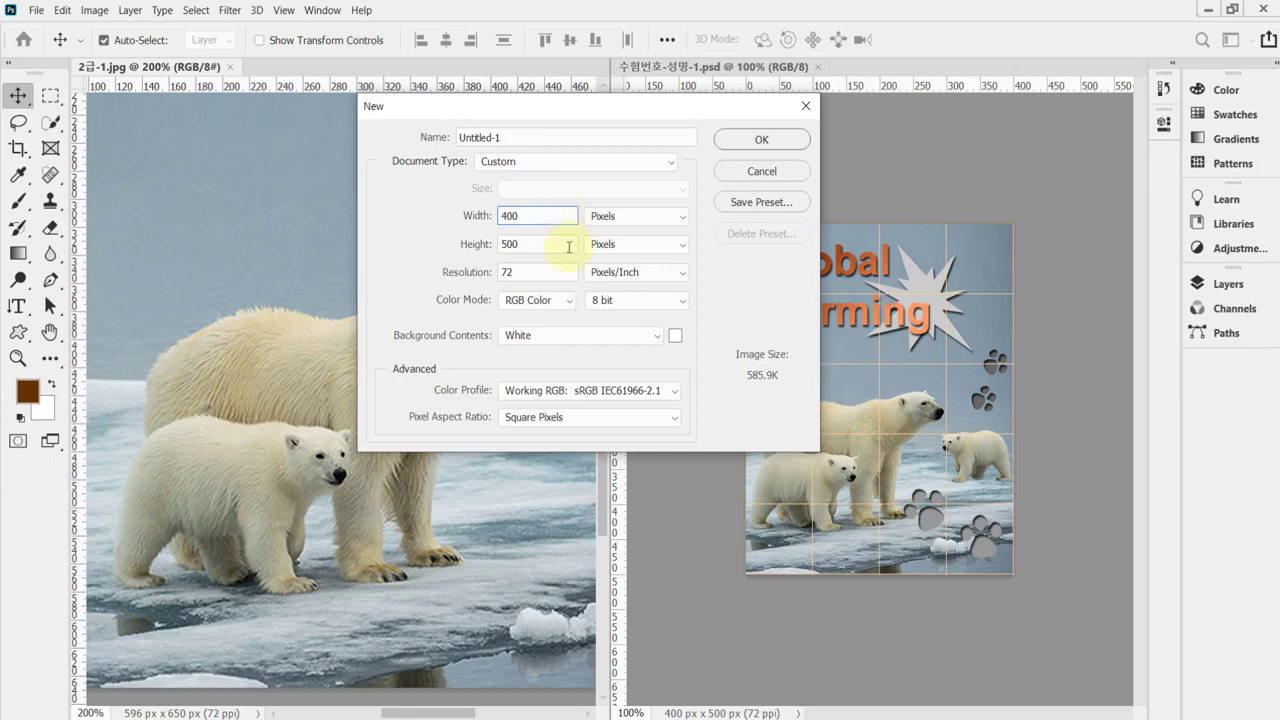
{"action": "left_click", "coordinate": [563, 245]}
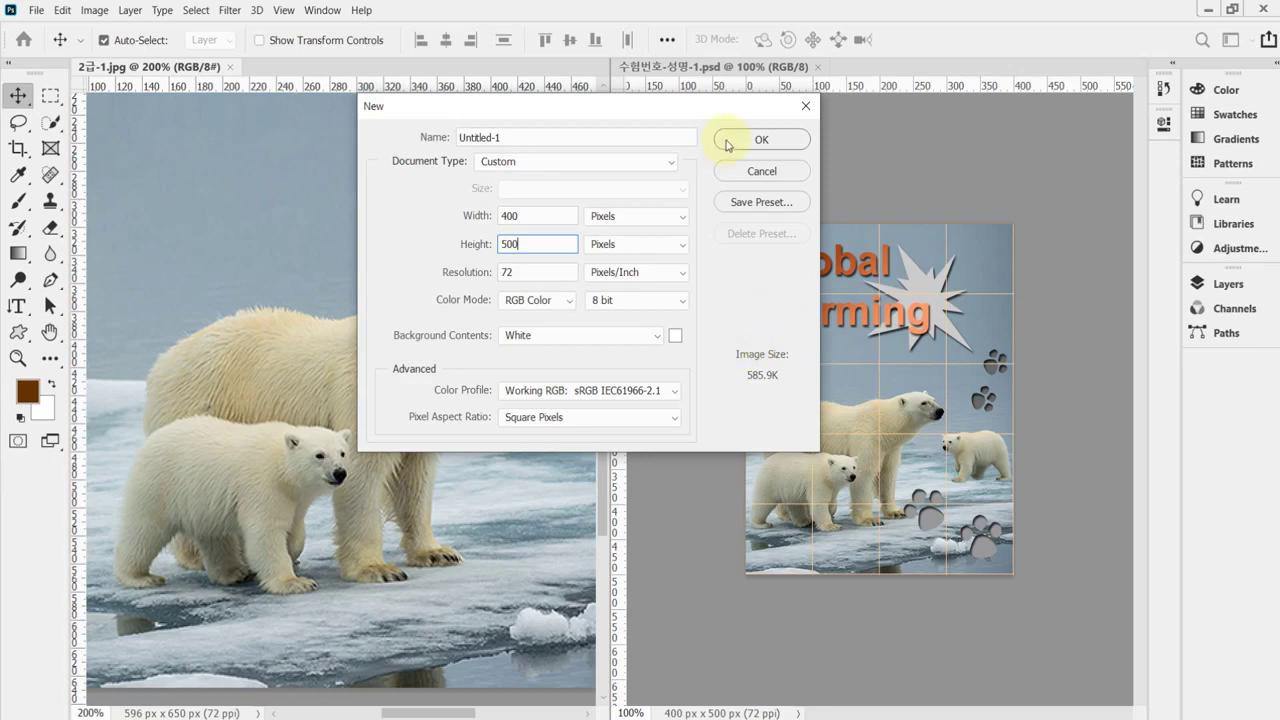
{"action": "left_click", "coordinate": [730, 140]}
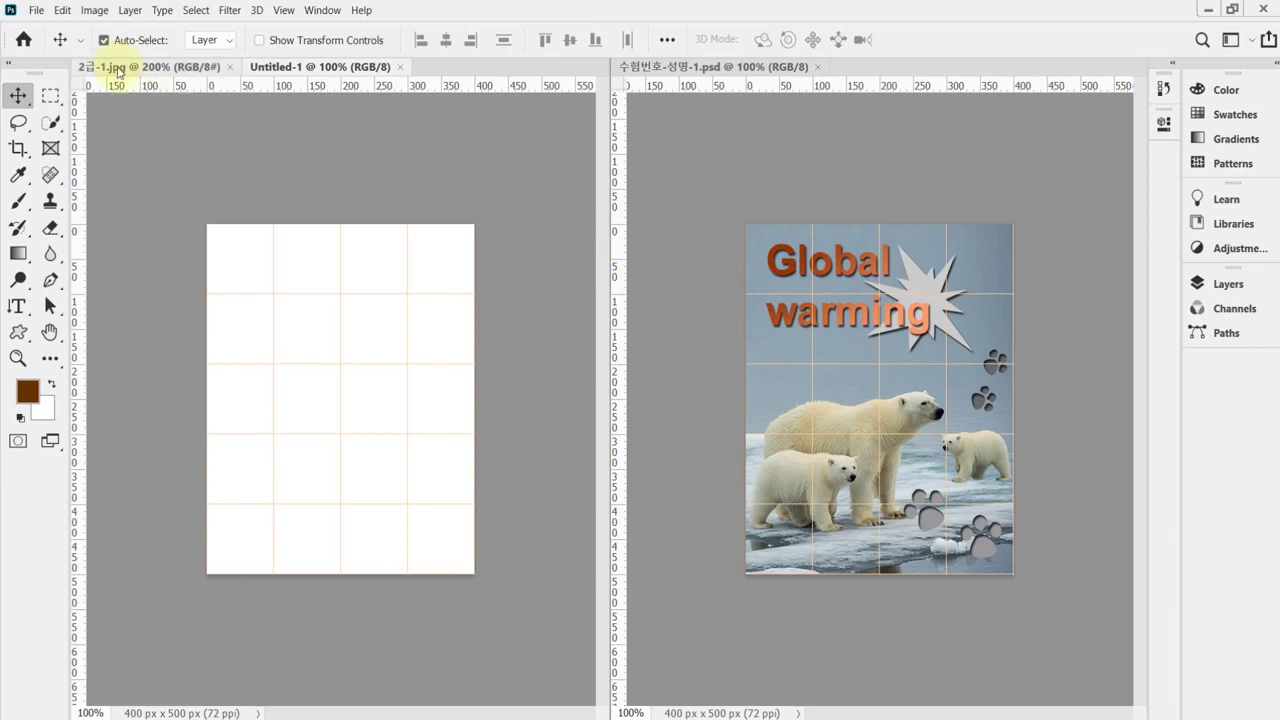
Copy the whole 2급-1.jpg photo into the new document and shift it so both polar bears fall inside the canvas.
{"action": "left_click", "coordinate": [127, 68]}
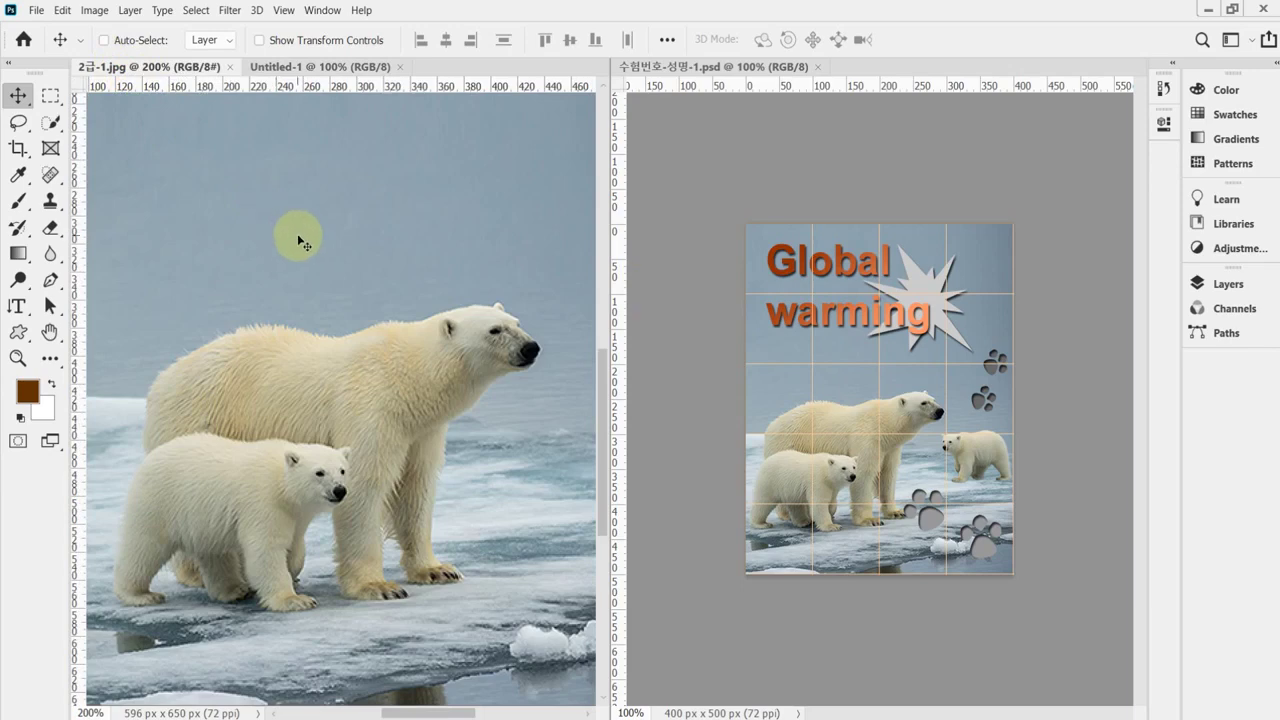
{"action": "key", "text": "ctrl+a"}
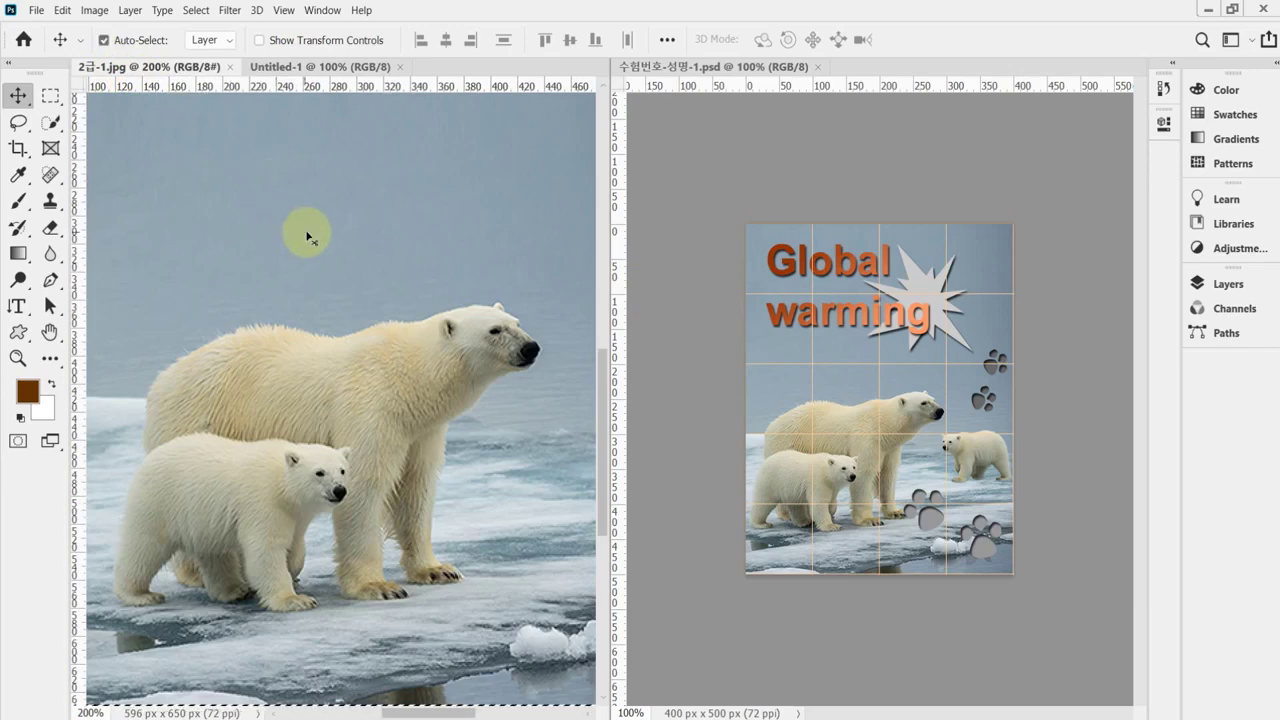
{"action": "left_click_drag", "start_coordinate": [380, 143], "coordinate": [353, 261]}
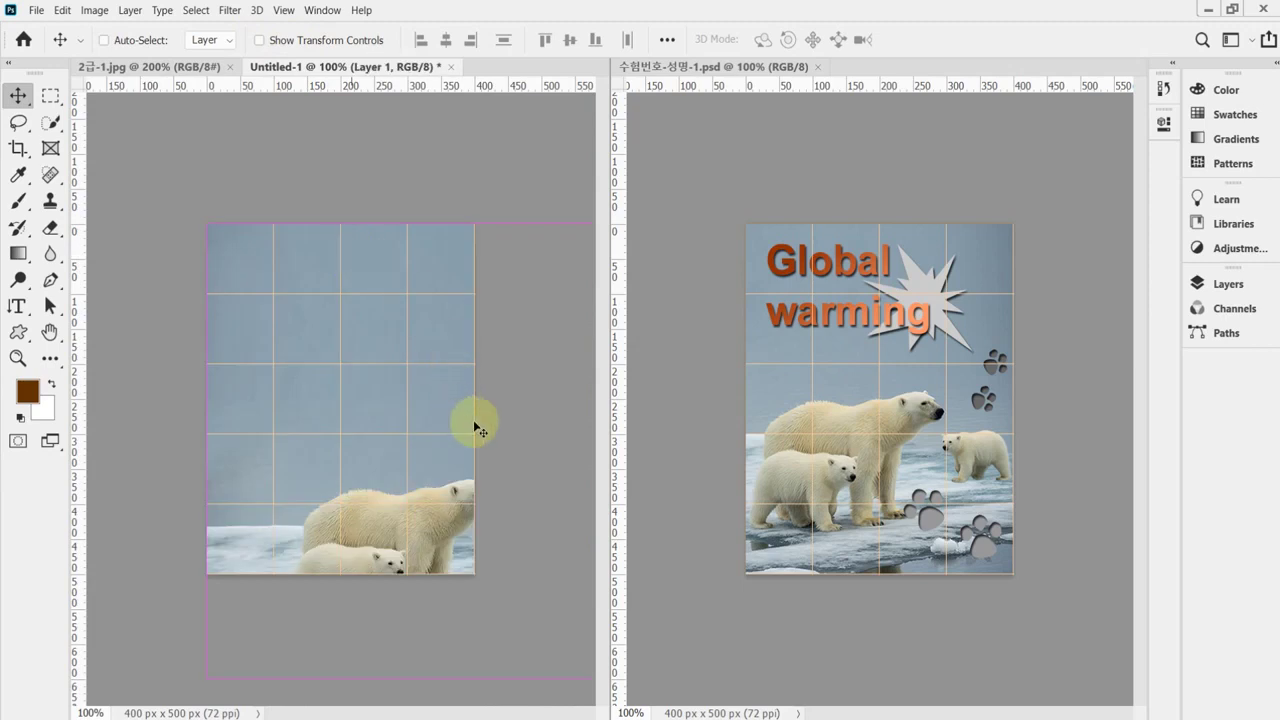
{"action": "key", "text": "ctrl"}
{"action": "left_click_drag", "start_coordinate": [413, 408], "coordinate": [391, 428]}
Move the bear photo up to the canvas's lower edge and scale it proportionally to about 94.3% to match the reference layout.
{"action": "key", "text": "ctrl+t"}
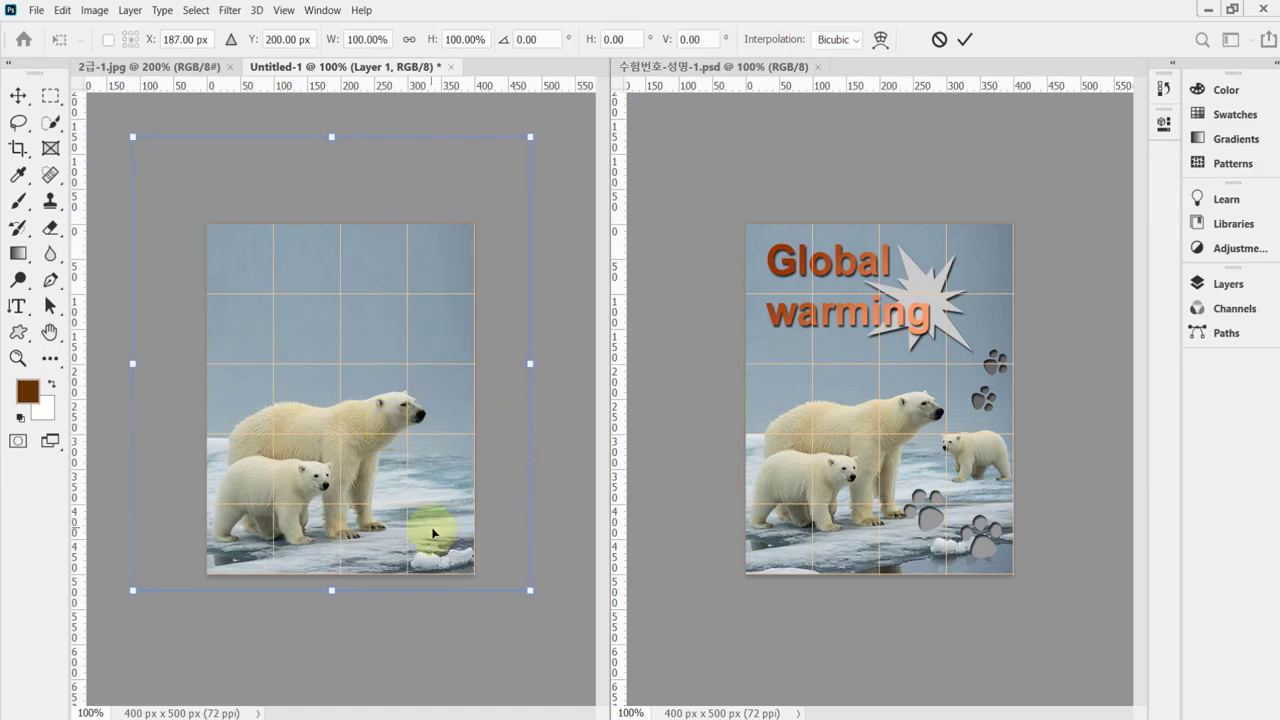
{"action": "left_click_drag", "start_coordinate": [427, 535], "coordinate": [434, 519]}
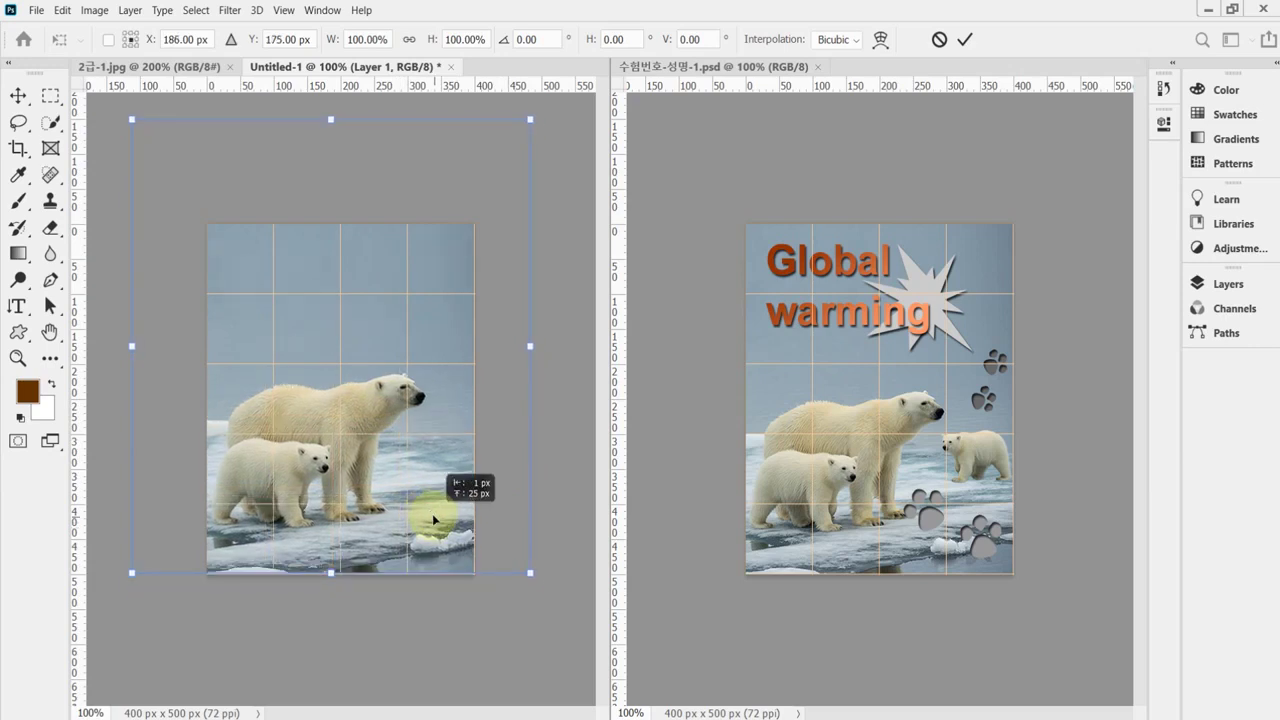
{"action": "left_click_drag", "start_coordinate": [435, 519], "coordinate": [435, 519]}
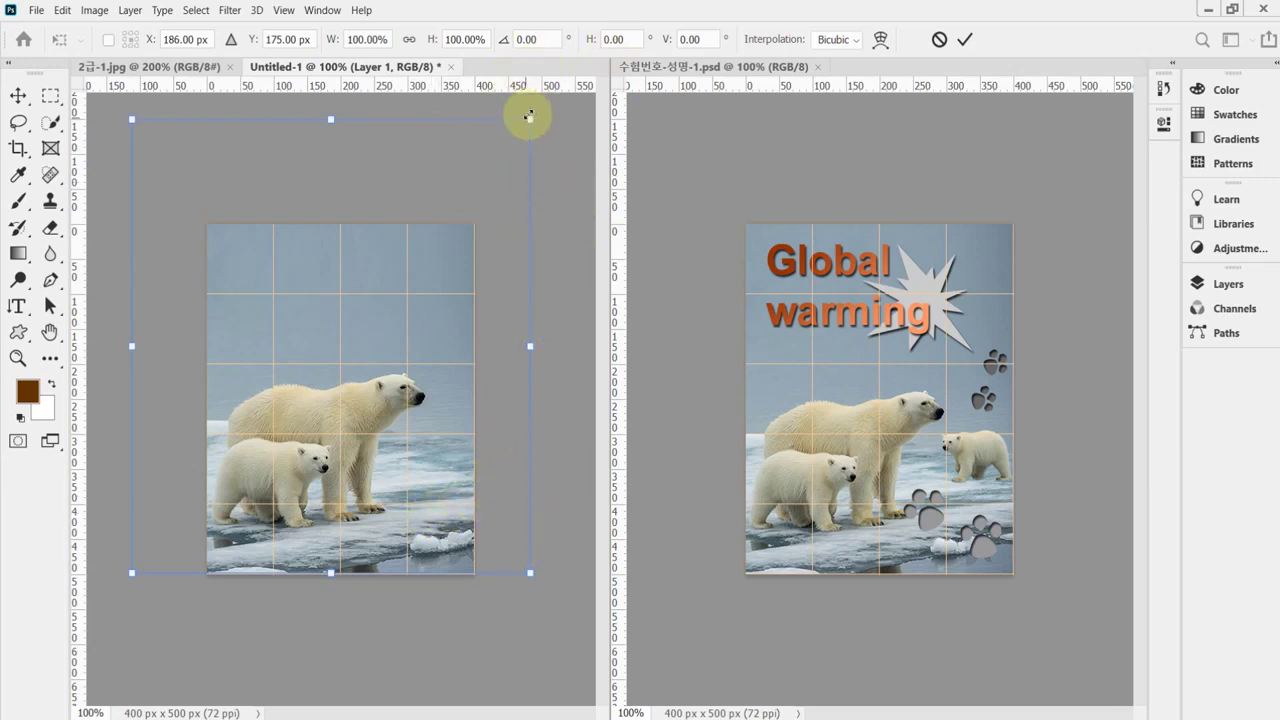
{"action": "left_click_drag", "start_coordinate": [529, 116], "coordinate": [505, 142]}
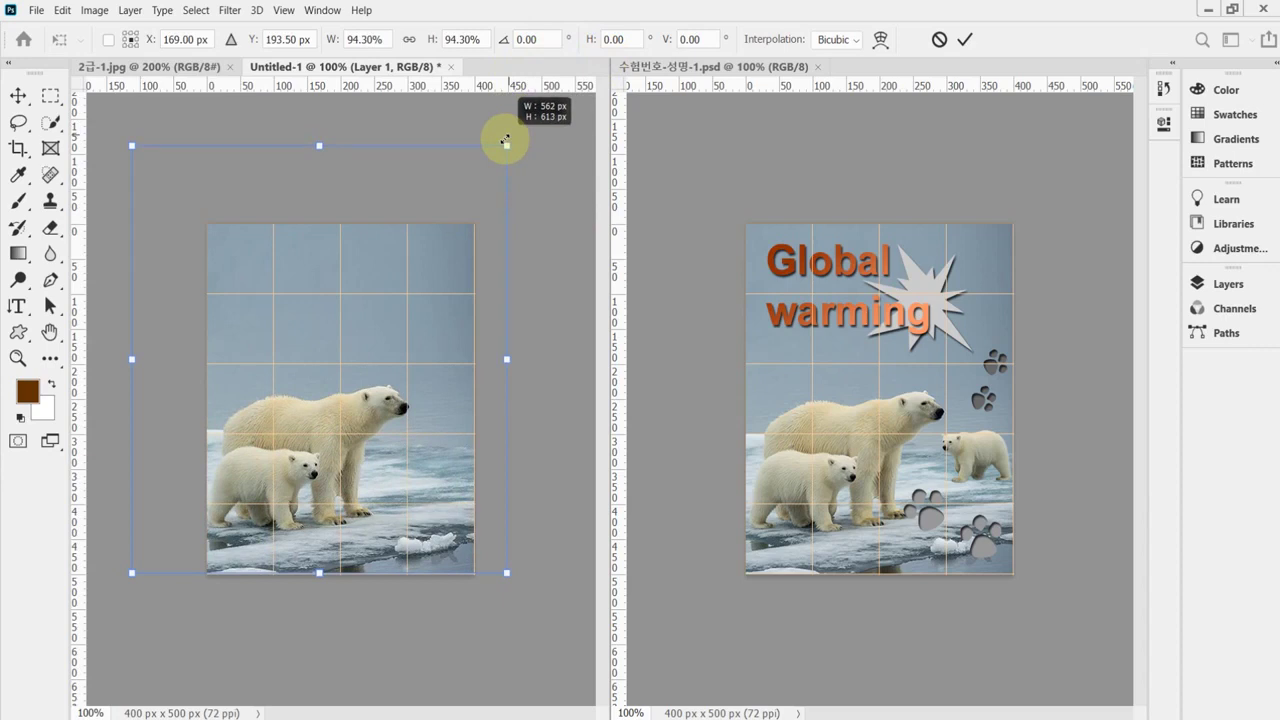
{"action": "left_click_drag", "start_coordinate": [505, 142], "coordinate": [505, 140]}
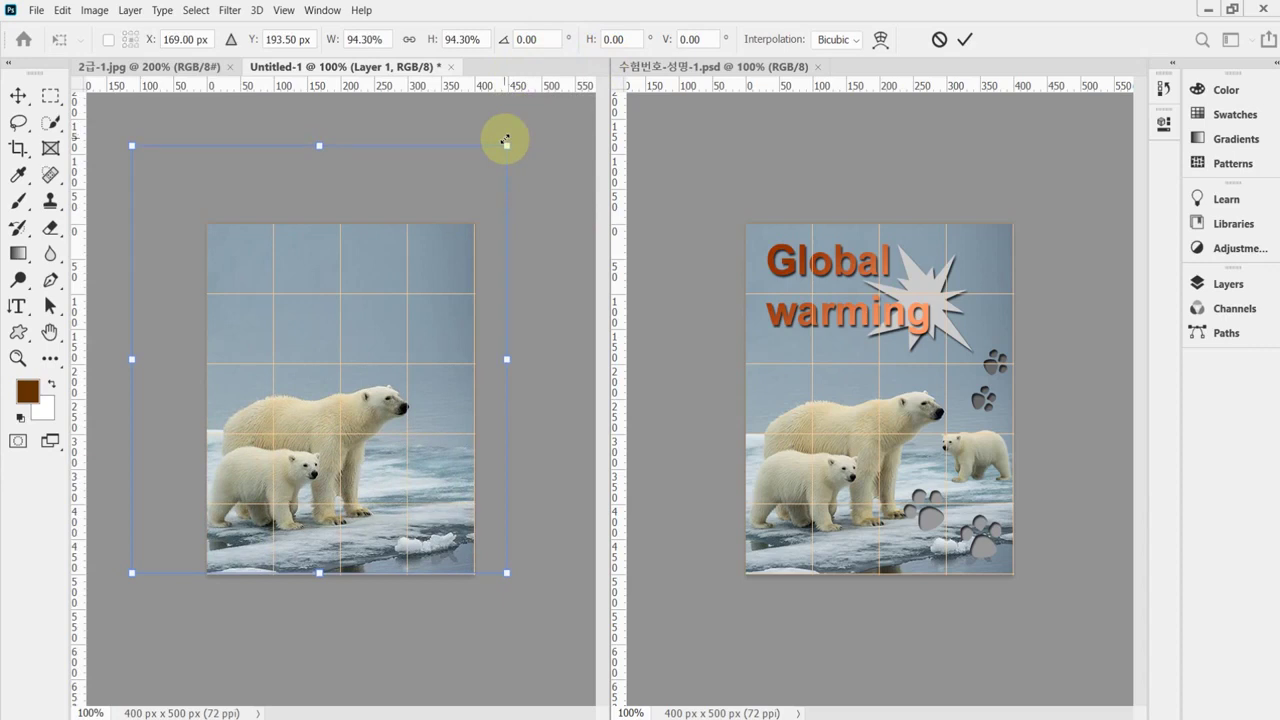
{"action": "key", "text": "Return"}
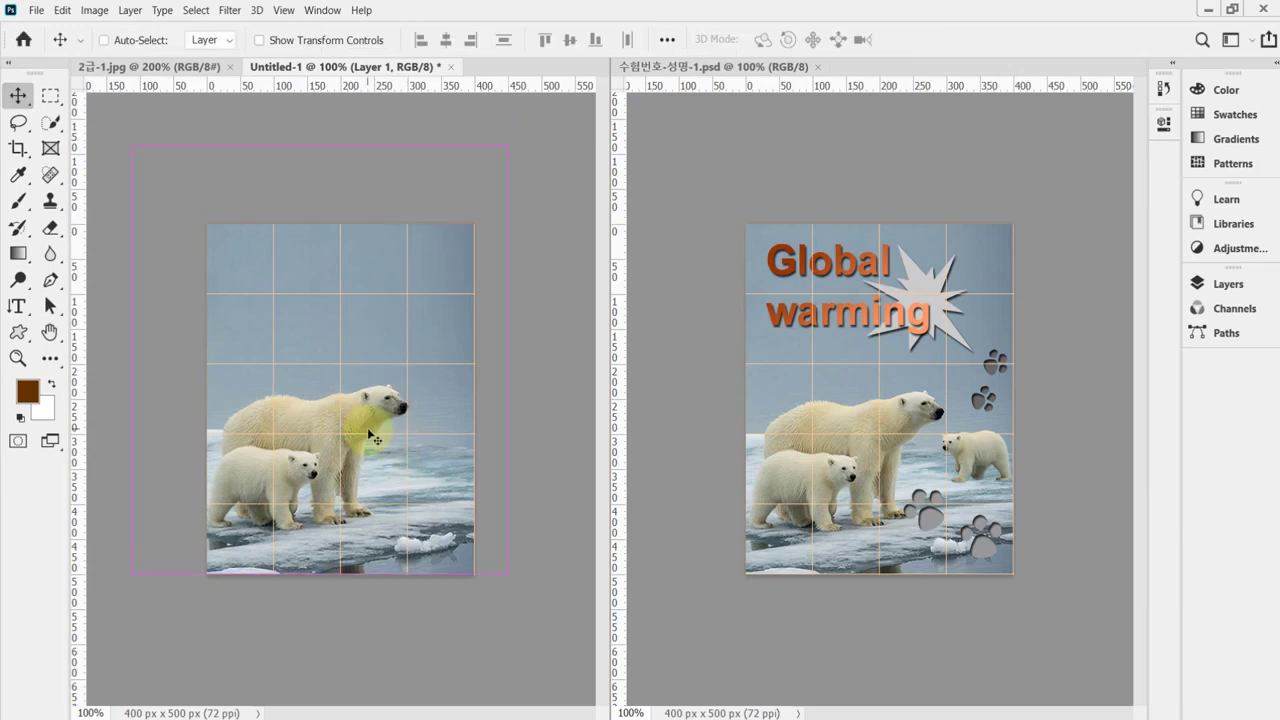
Save the composition in Photoshop format in the desktop's 임시파일 folder as 수험번호-성명-1, copying that name from the exam PDF.
{"action": "key", "text": "ctrl+shift+s"}
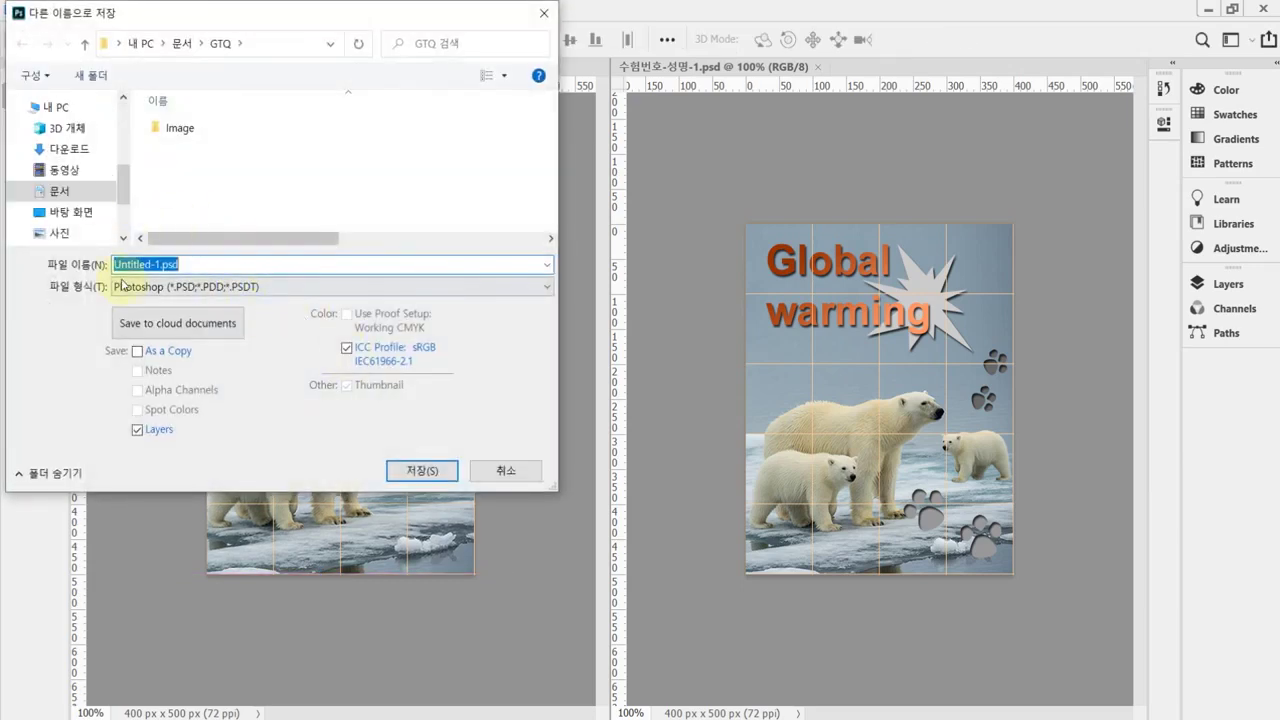
{"action": "left_click", "coordinate": [72, 216]}
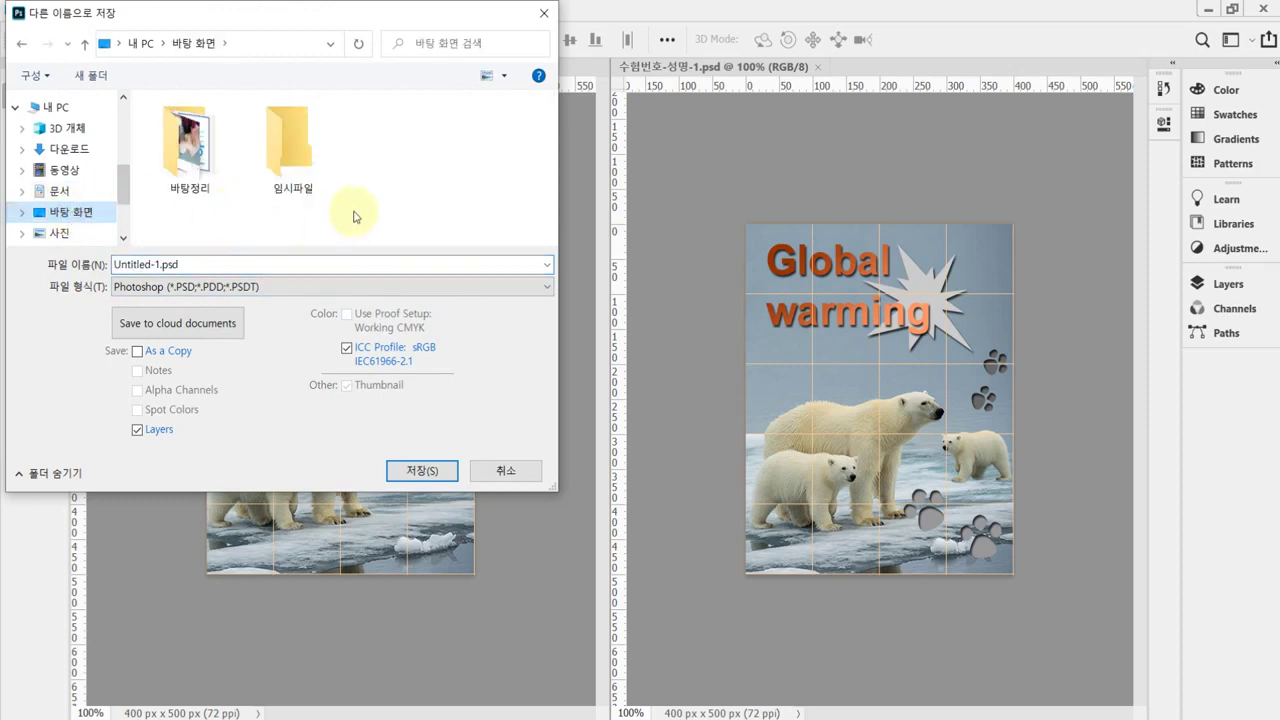
{"action": "double_click", "coordinate": [296, 150]}
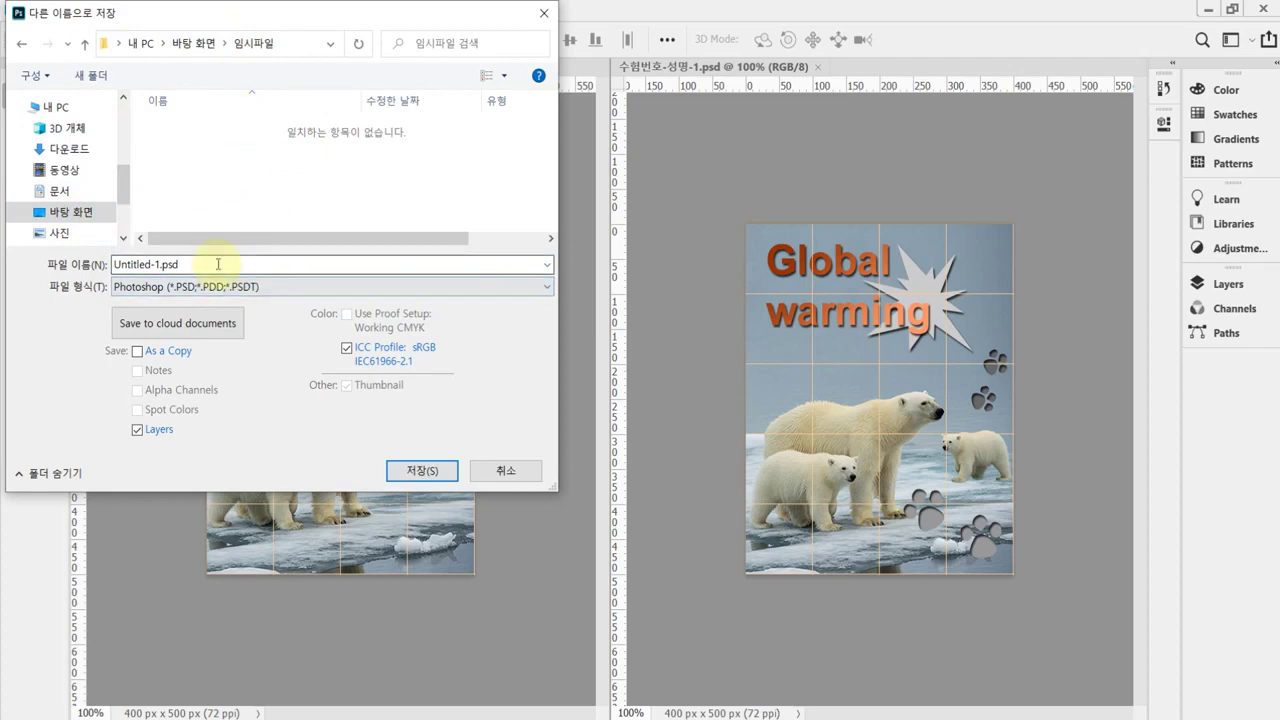
{"action": "key", "text": "alt+Tab"}
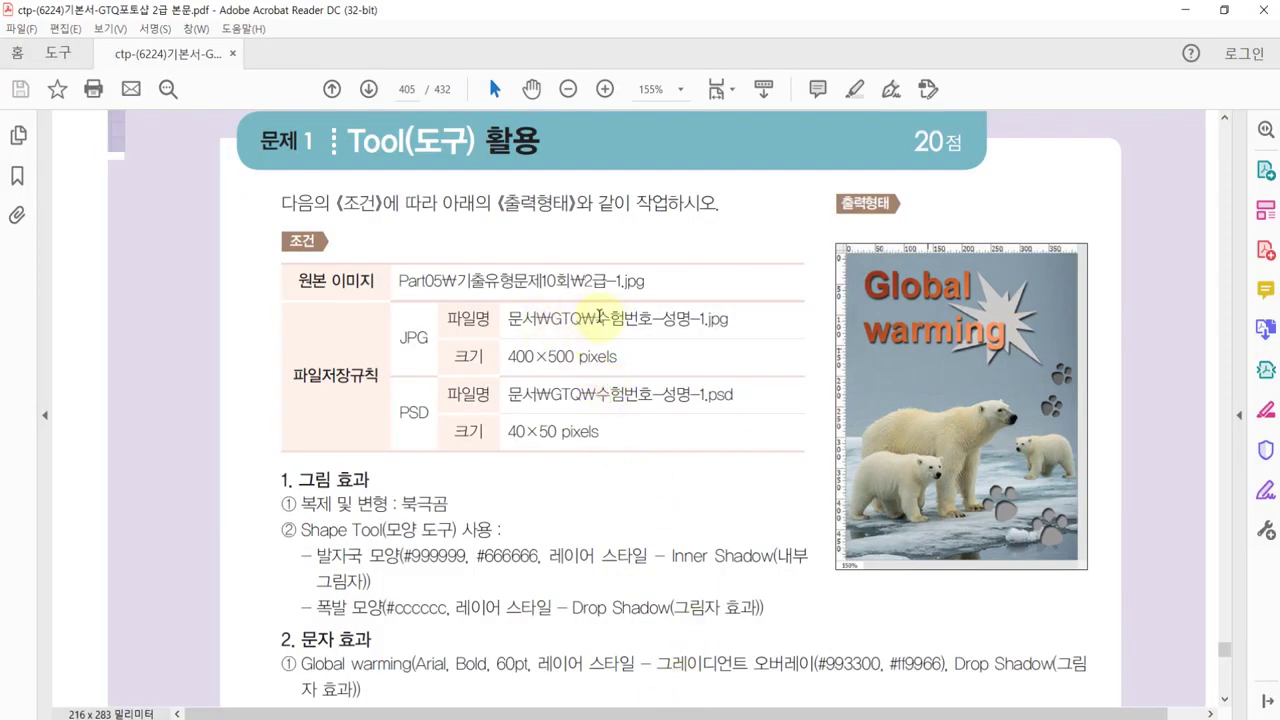
{"action": "left_click_drag", "start_coordinate": [596, 318], "coordinate": [705, 319]}
{"action": "key", "text": "ctrl+c"}
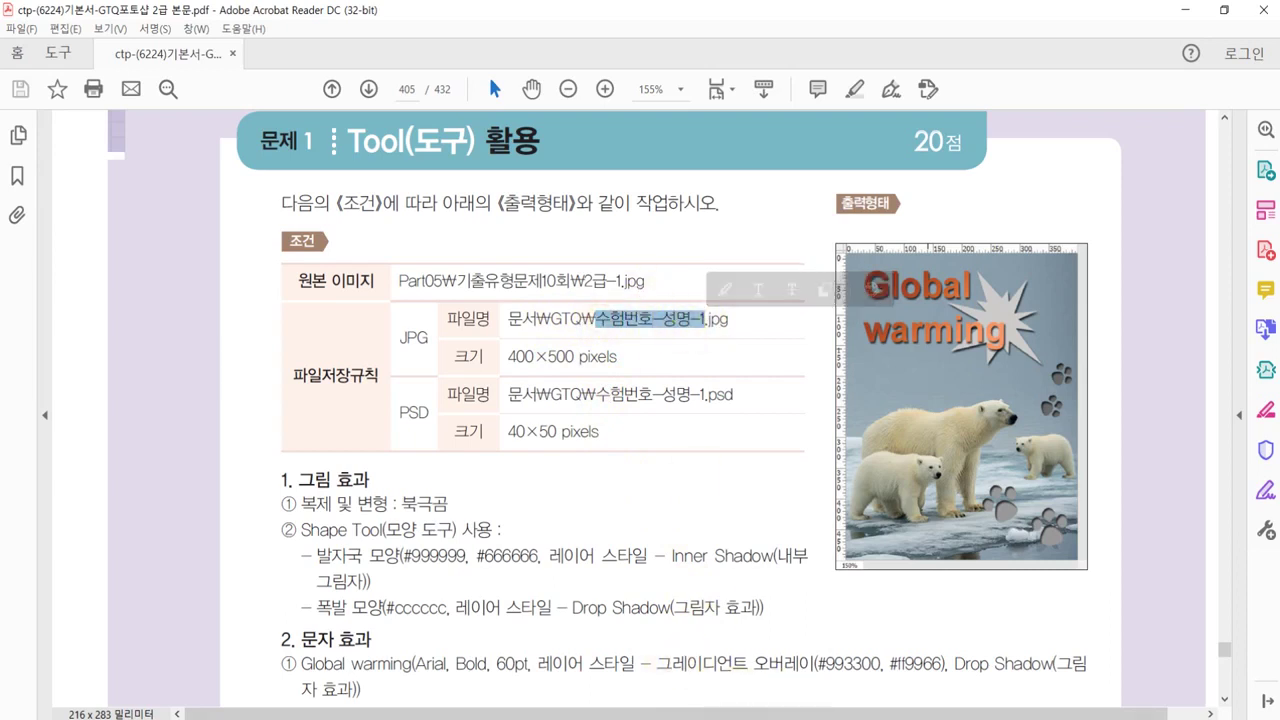
{"action": "key", "text": "alt+Tab"}
{"action": "double_click", "coordinate": [240, 266]}
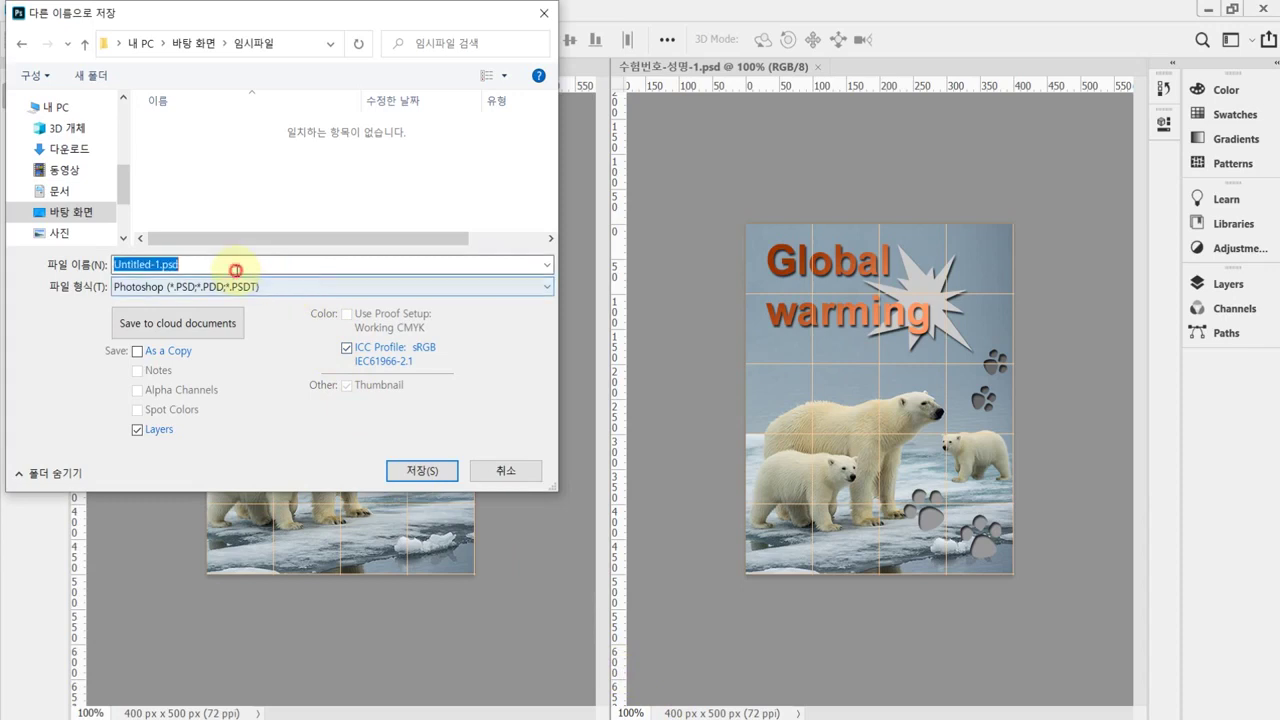
{"action": "key", "text": "ctrl+v"}
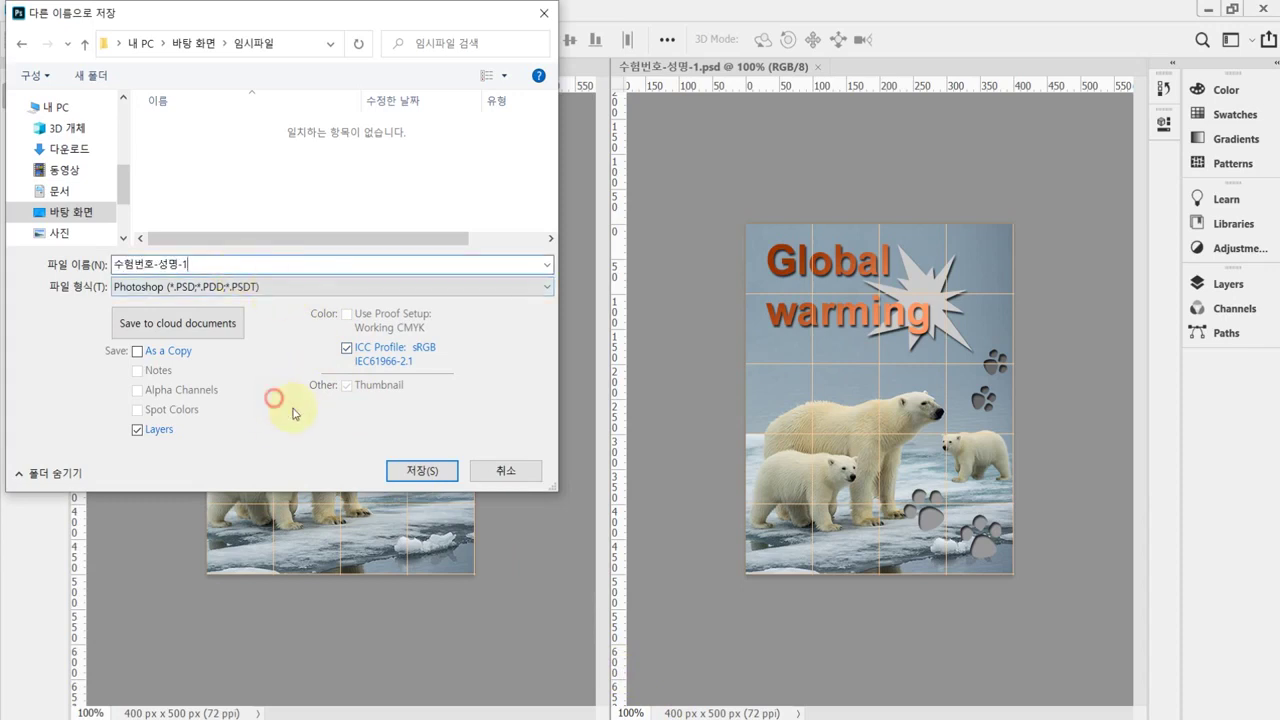
{"action": "left_click", "coordinate": [430, 476]}
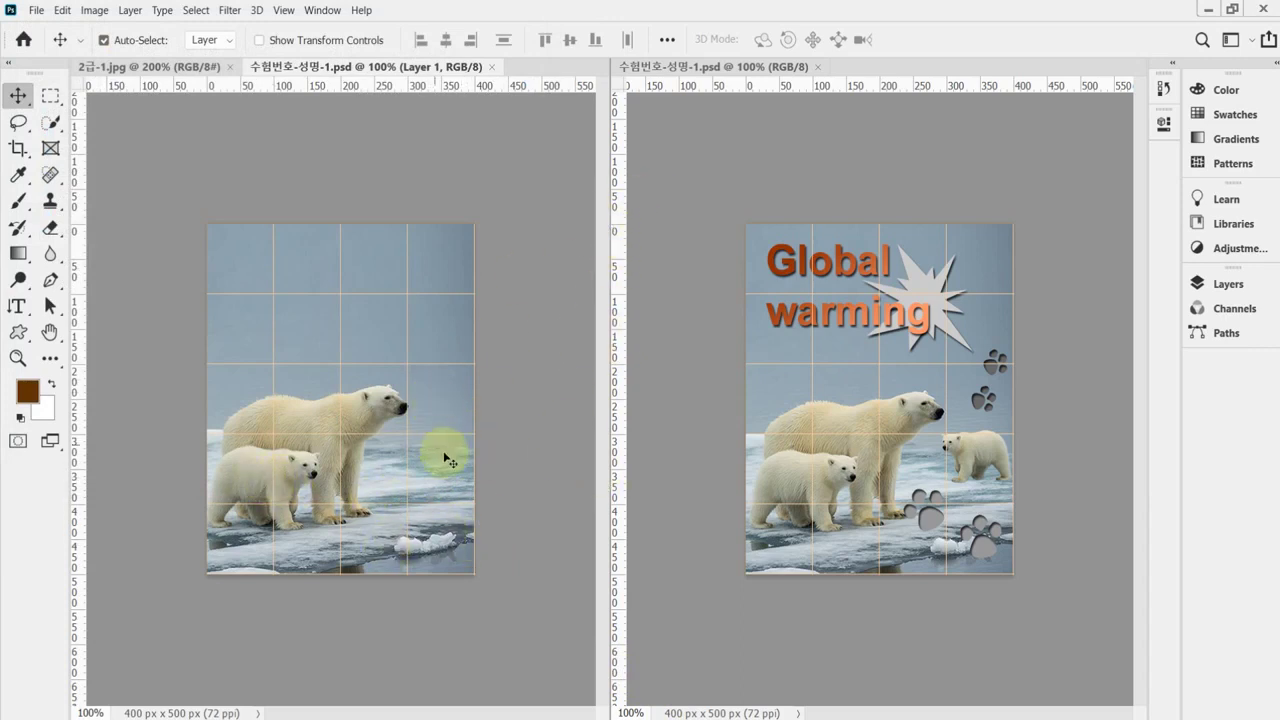
Enlarge the work area around the small bear, activate the Quick Selection tool and reset all tools to their default settings.
{"action": "left_click", "coordinate": [289, 508], "text": "ctrl"}
{"action": "left_click", "coordinate": [289, 505], "text": "ctrl"}
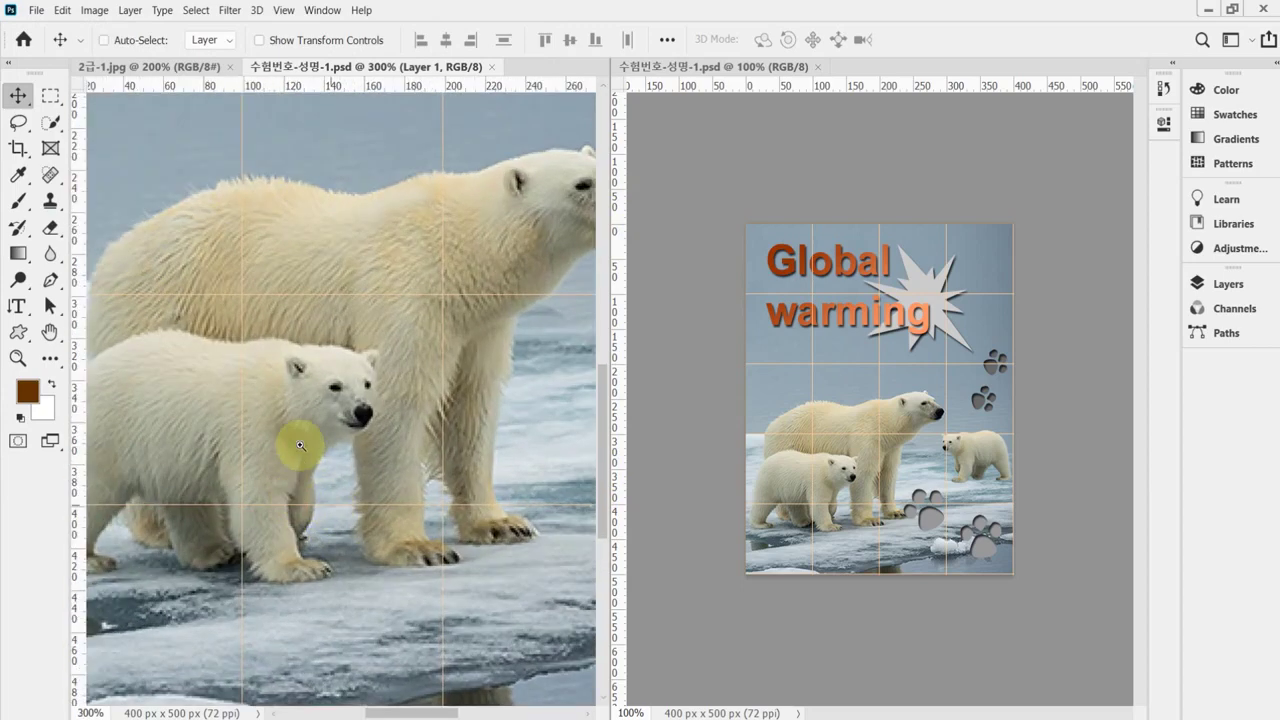
{"action": "left_click_drag", "start_coordinate": [300, 443], "coordinate": [397, 397]}
{"action": "left_click", "coordinate": [337, 437], "text": "ctrl"}
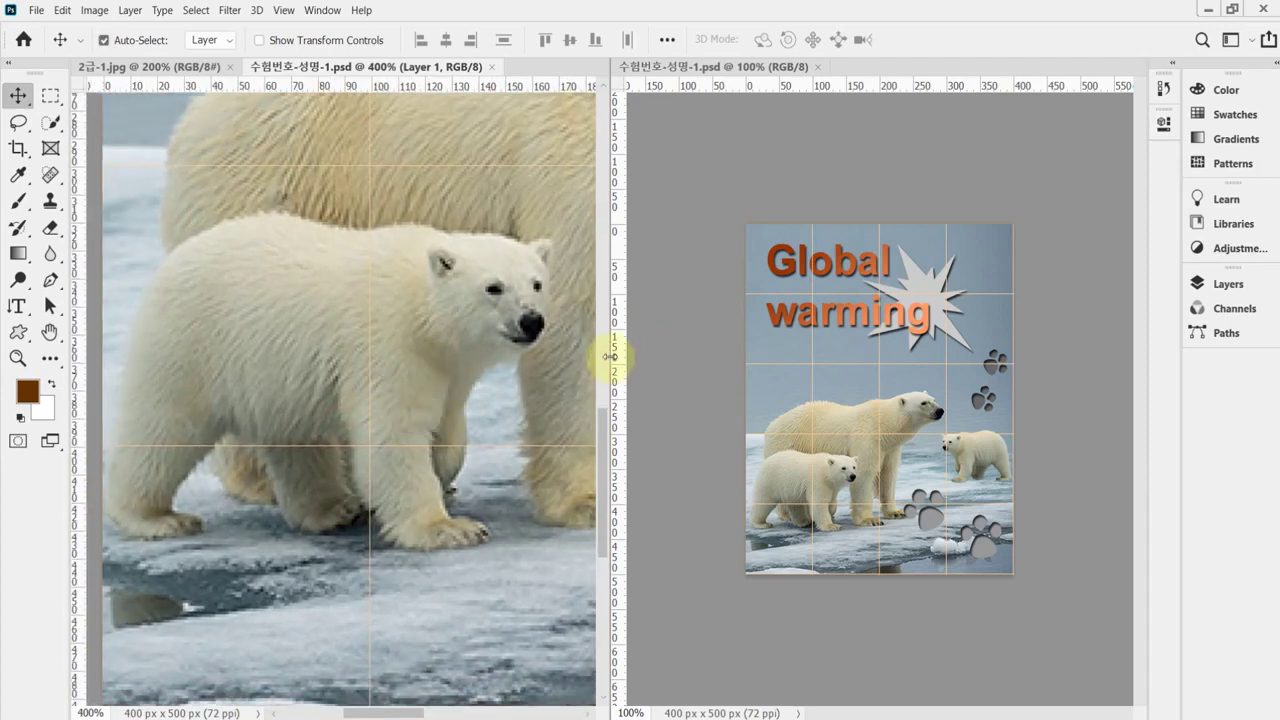
{"action": "left_click_drag", "start_coordinate": [609, 354], "coordinate": [731, 352]}
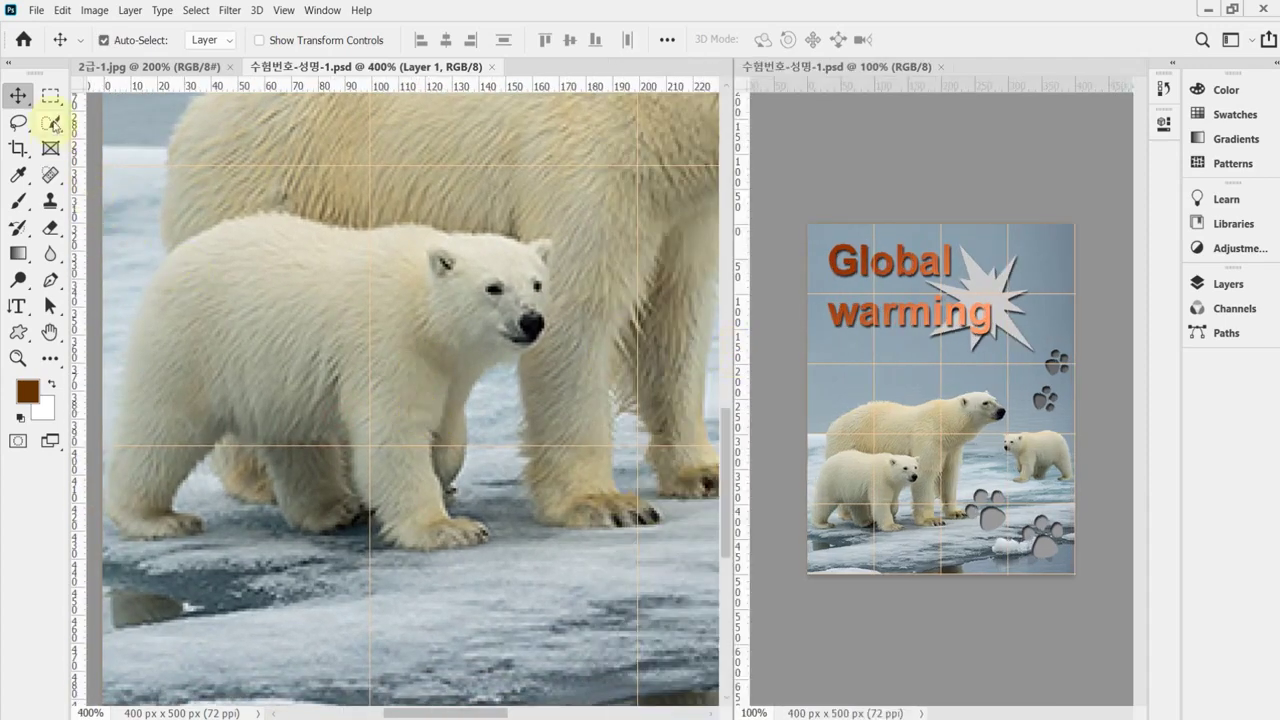
{"action": "left_click", "coordinate": [54, 123]}
{"action": "left_click", "coordinate": [138, 141]}
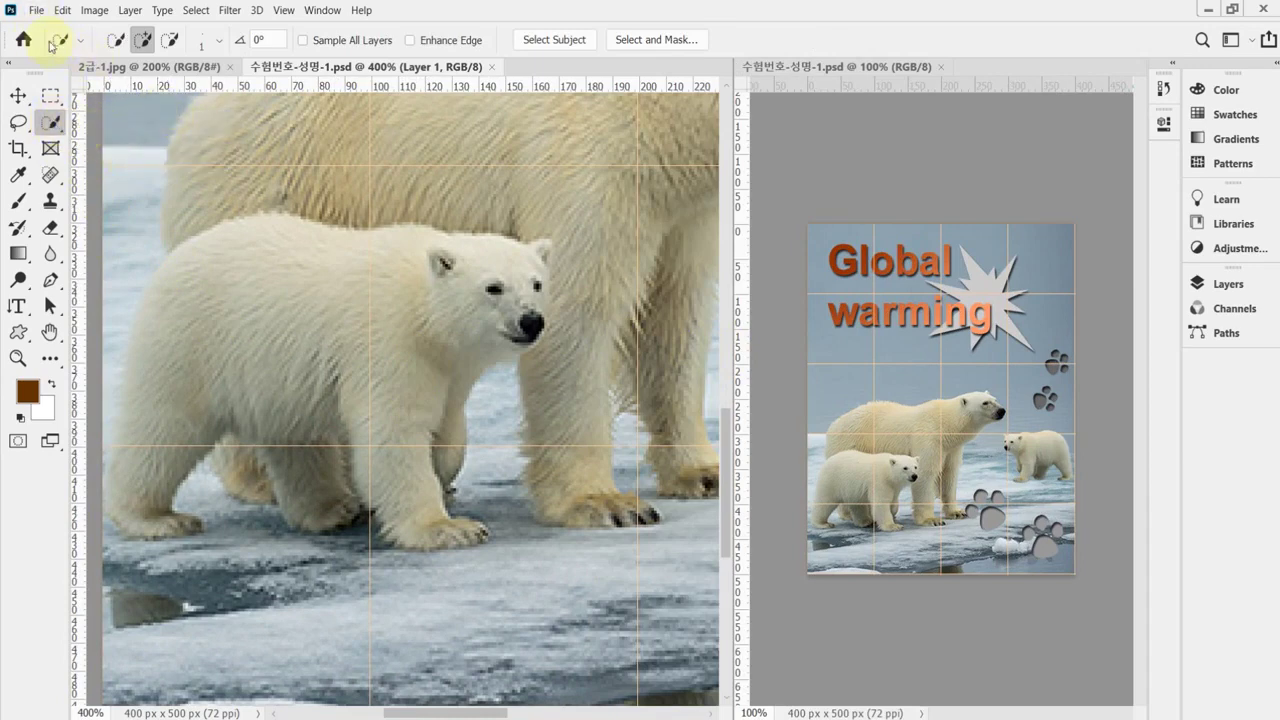
{"action": "right_click", "coordinate": [60, 40]}
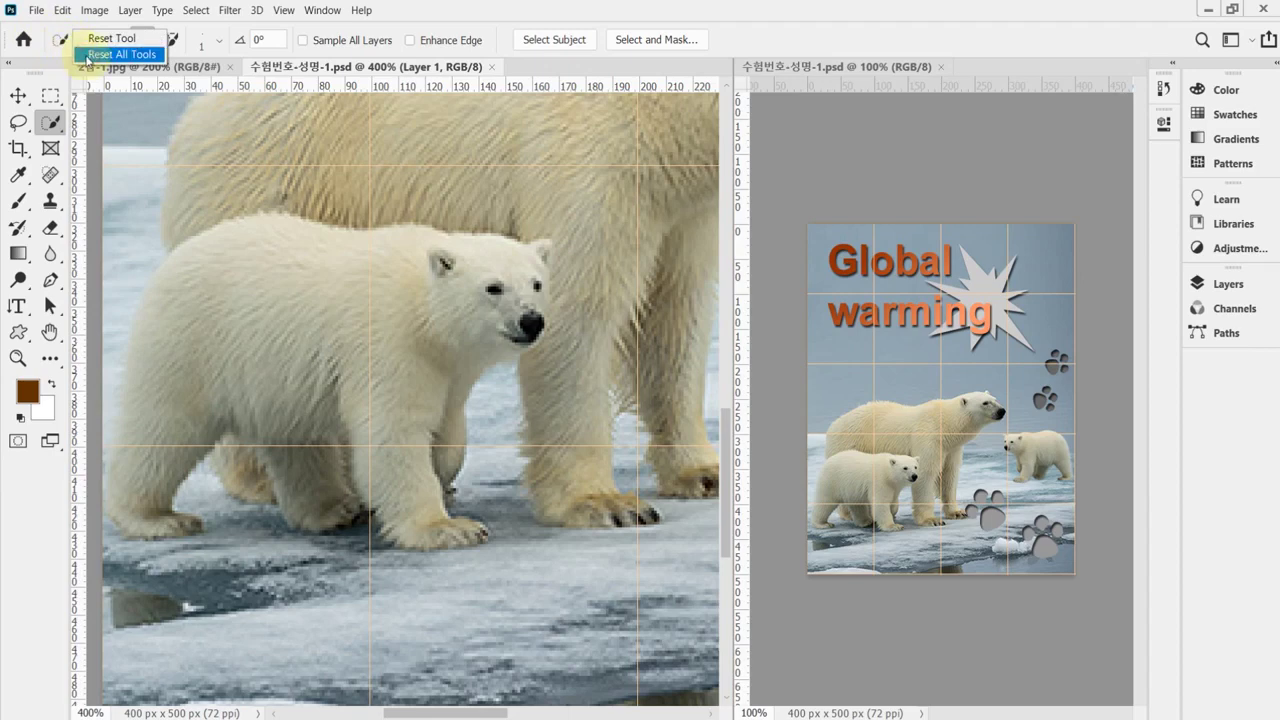
{"action": "left_click", "coordinate": [87, 55]}
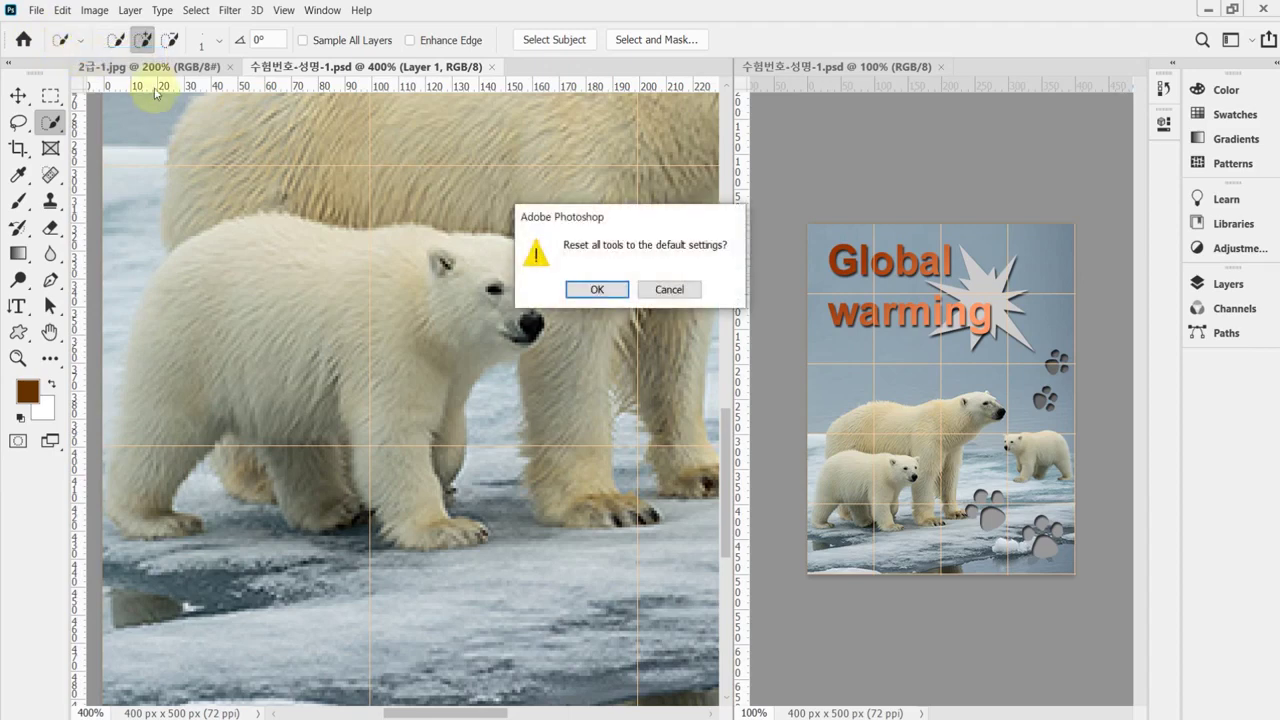
{"action": "left_click", "coordinate": [597, 289]}
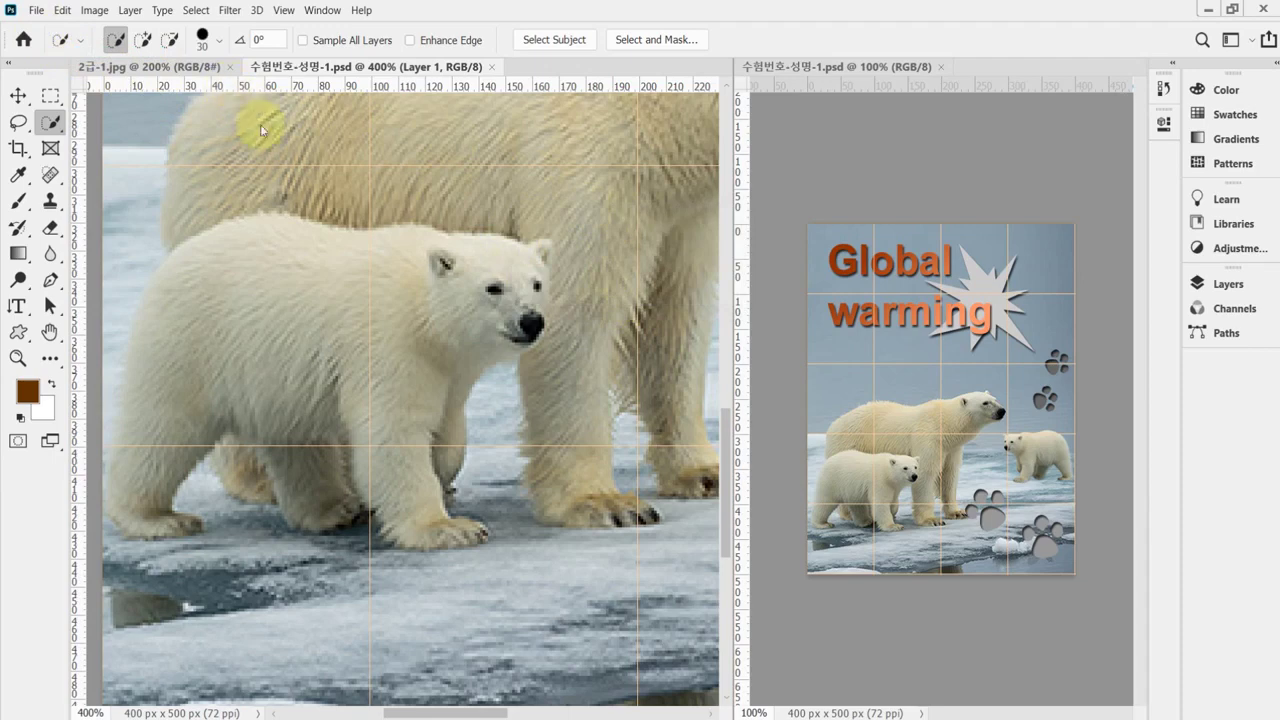
Reduce the Quick Selection brush to size 5 and select the small bear's body and head.
{"action": "key", "text": "bracketleft"}
{"action": "key", "text": "bracketleft"}
{"action": "key", "text": "bracketleft"}
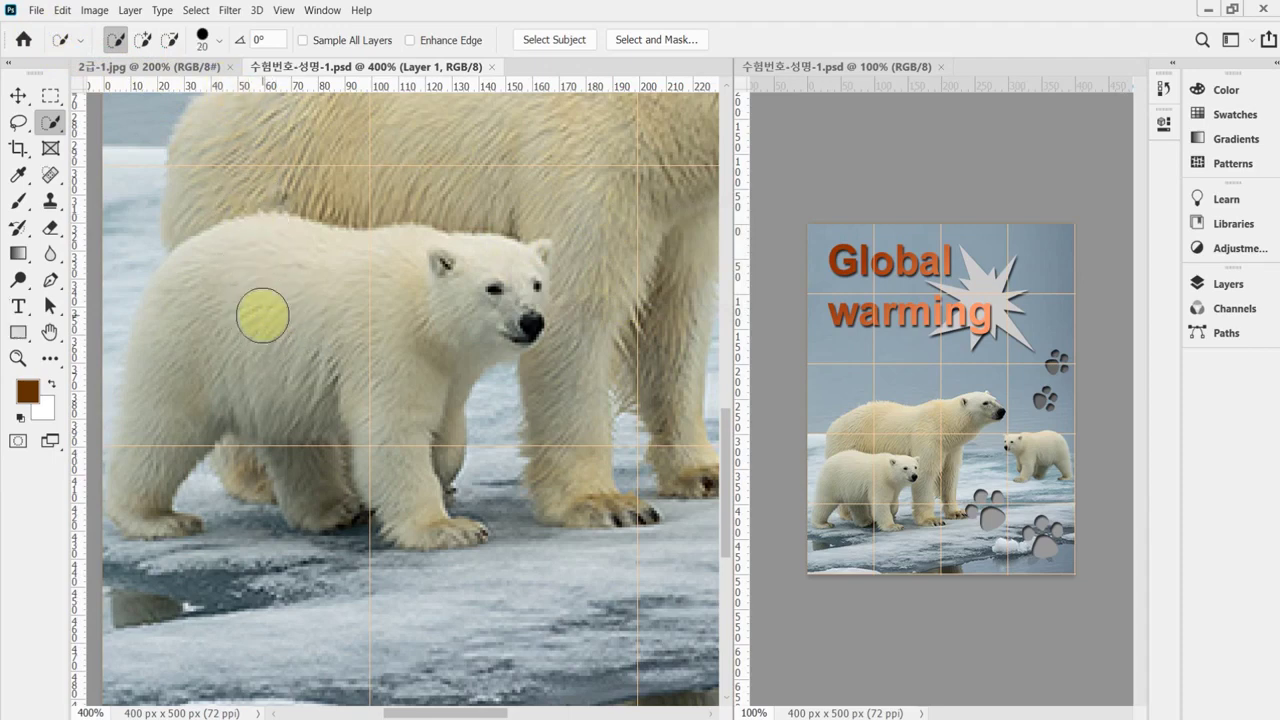
{"action": "key", "text": "bracketleft"}
{"action": "key", "text": "bracketleft"}
{"action": "key", "text": "bracketleft"}
{"action": "key", "text": "bracketleft"}
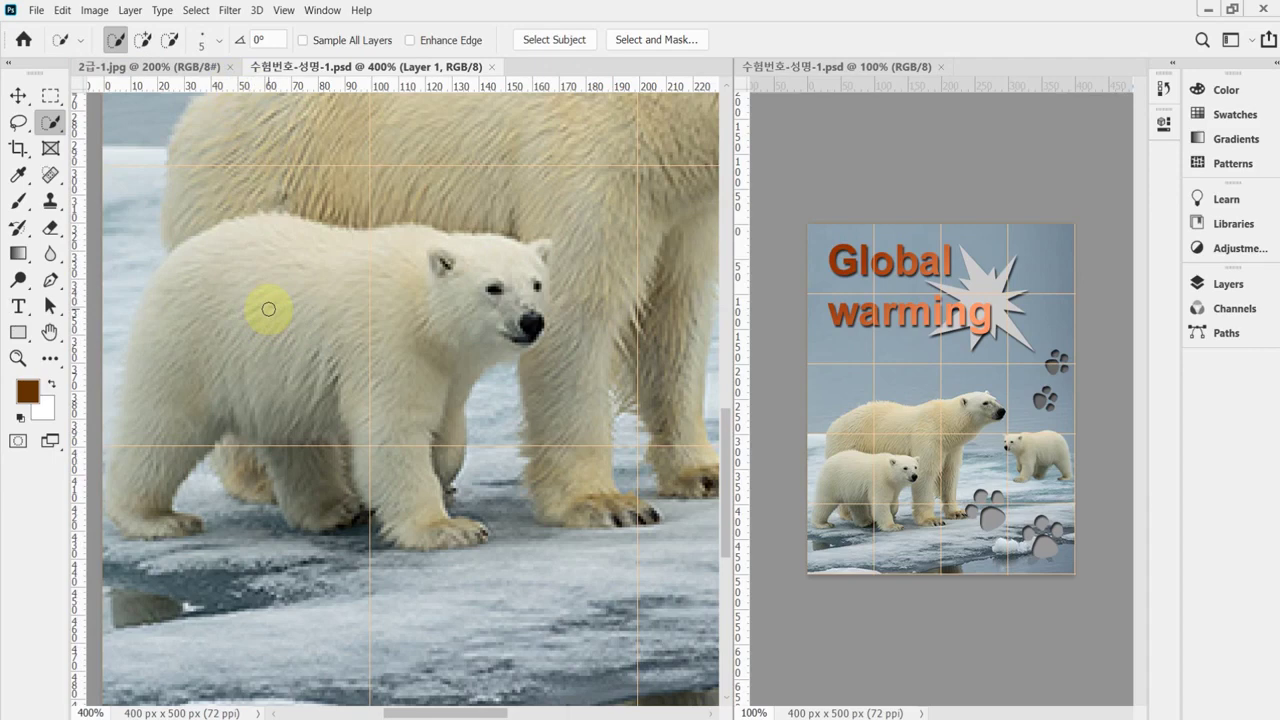
{"action": "mouse_move", "coordinate": [268, 309]}
{"action": "left_mouse_down"}
{"action": "mouse_move", "coordinate": [386, 314]}
{"action": "mouse_move", "coordinate": [240, 280]}
{"action": "mouse_move", "coordinate": [380, 314]}
{"action": "mouse_move", "coordinate": [249, 306]}
{"action": "mouse_move", "coordinate": [217, 347]}
{"action": "mouse_move", "coordinate": [452, 317]}
{"action": "left_mouse_up"}
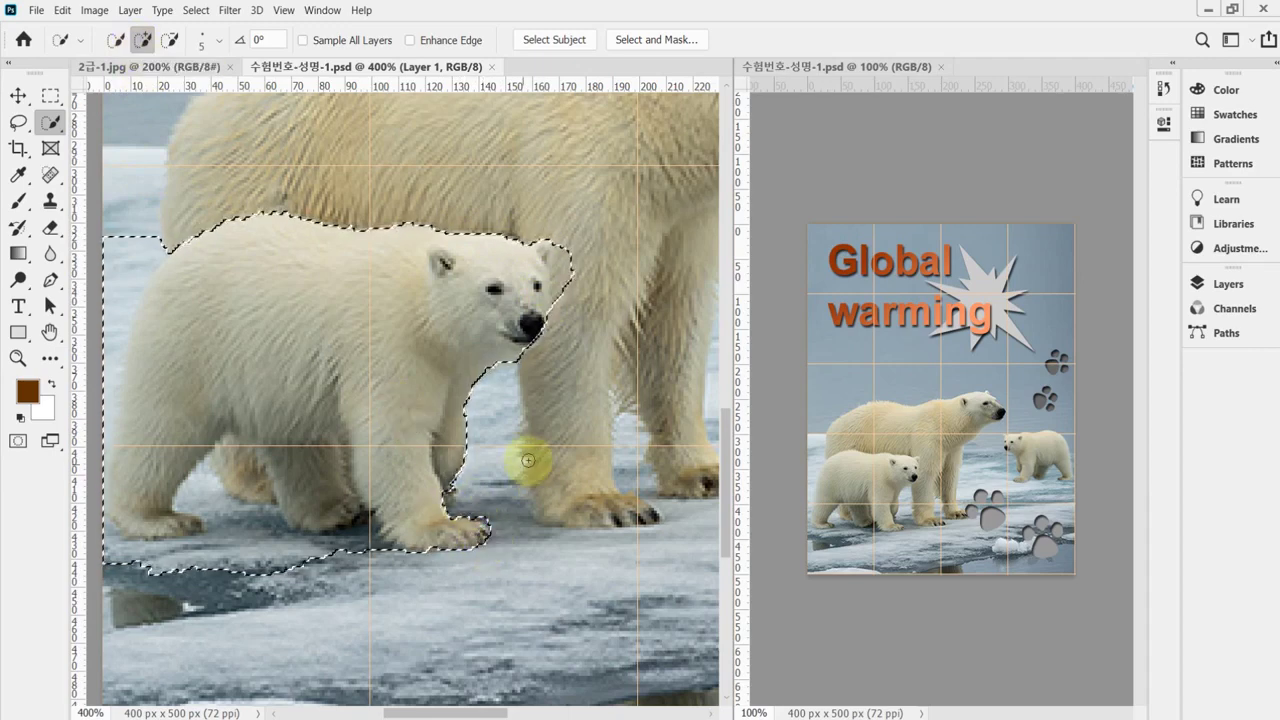
Subtract the background around the small bear's face and the snow and ice behind its back and hind leg from the selection.
{"action": "key", "text": "alt"}
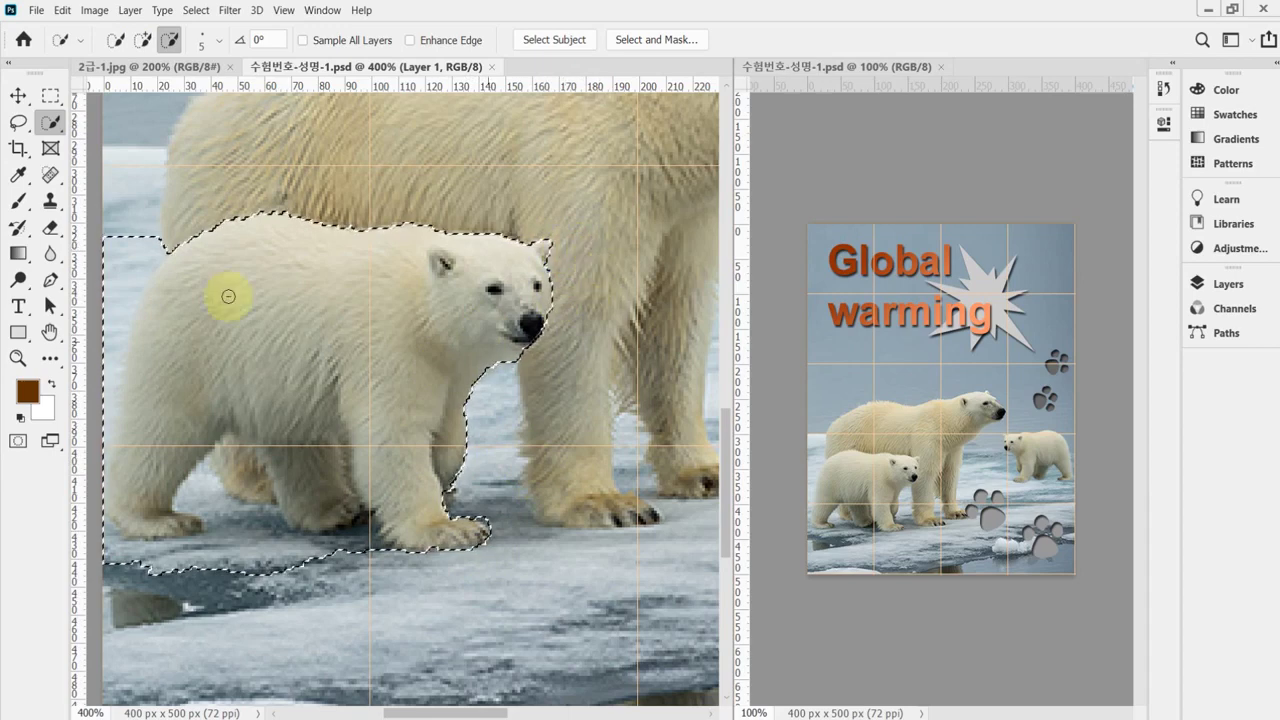
{"action": "left_click", "coordinate": [120, 249]}
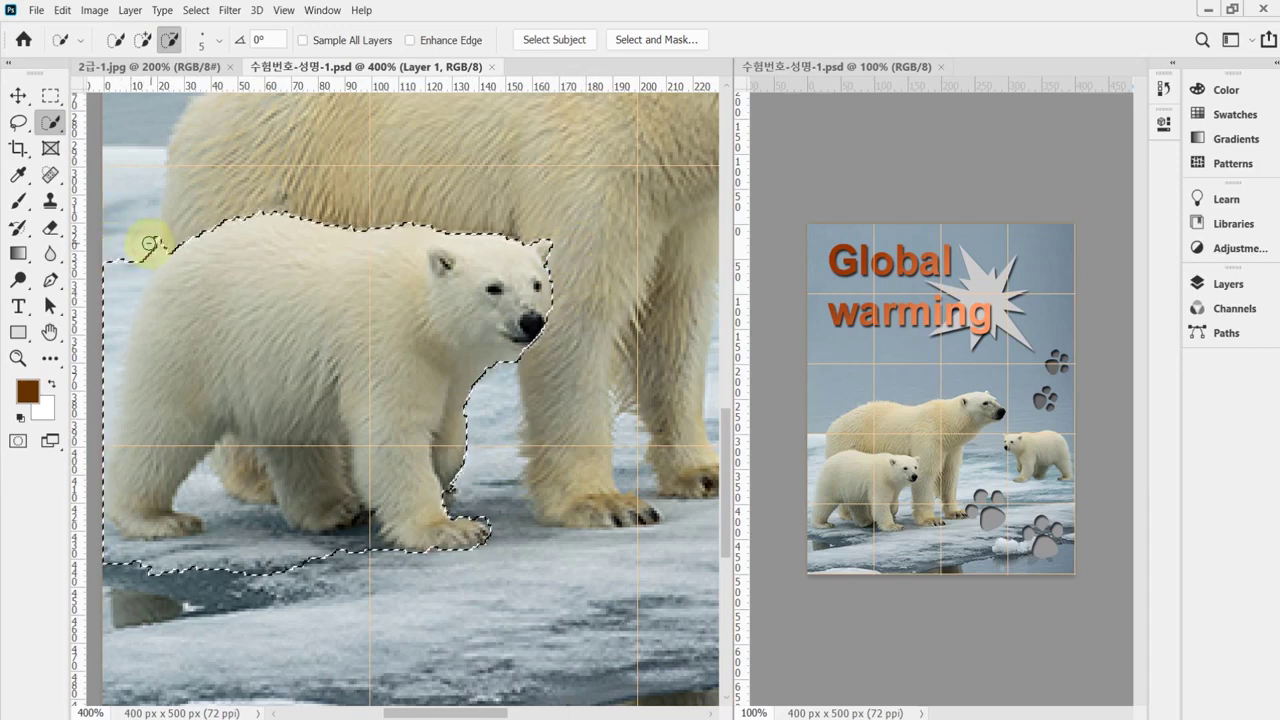
{"action": "mouse_move", "coordinate": [150, 245]}
{"action": "left_mouse_down"}
{"action": "mouse_move", "coordinate": [111, 324]}
{"action": "mouse_move", "coordinate": [102, 452]}
{"action": "left_mouse_up"}
{"action": "mouse_move", "coordinate": [102, 514]}
{"action": "left_mouse_down"}
{"action": "mouse_move", "coordinate": [100, 437]}
{"action": "mouse_move", "coordinate": [116, 546]}
{"action": "mouse_move", "coordinate": [202, 567]}
{"action": "mouse_move", "coordinate": [237, 543]}
{"action": "mouse_move", "coordinate": [277, 544]}
{"action": "left_mouse_up"}
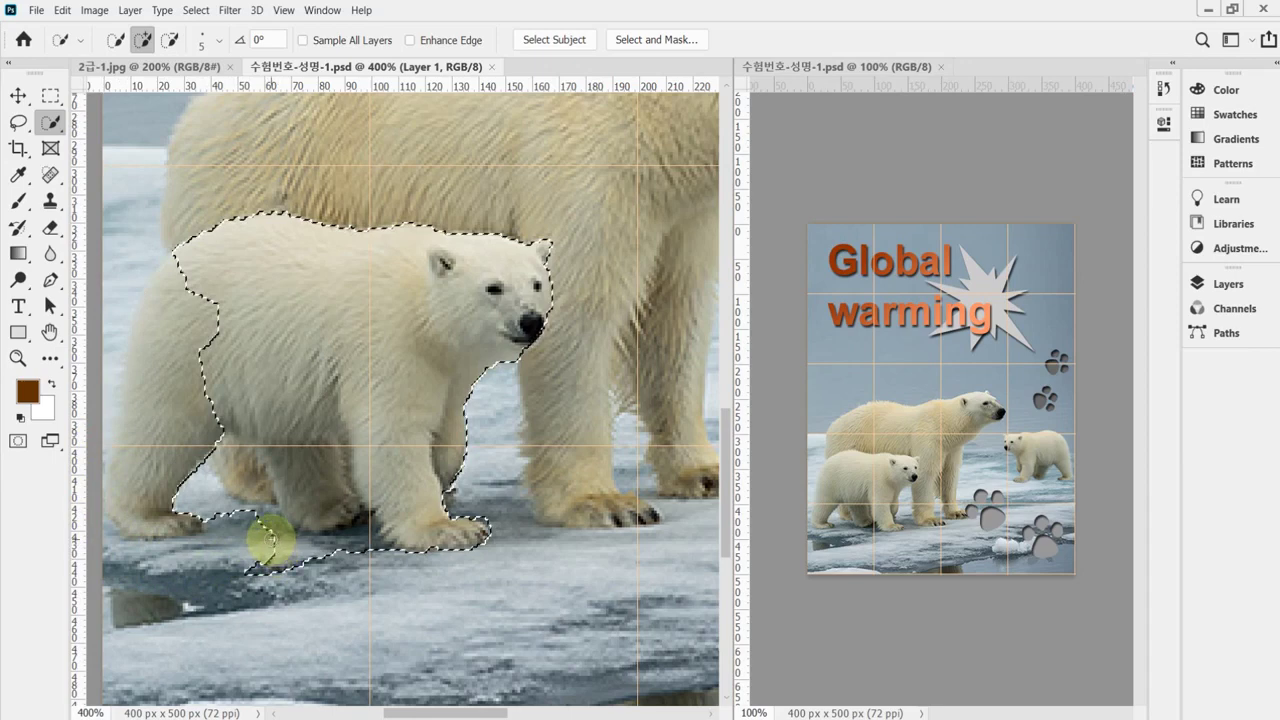
Try to subtract the ice below the belly from the selection using a Quick Selection brush of size 1.
{"action": "left_click", "coordinate": [263, 526]}
{"action": "scroll", "coordinate": [270, 538], "scroll_direction": "up", "scroll_amount": 1}
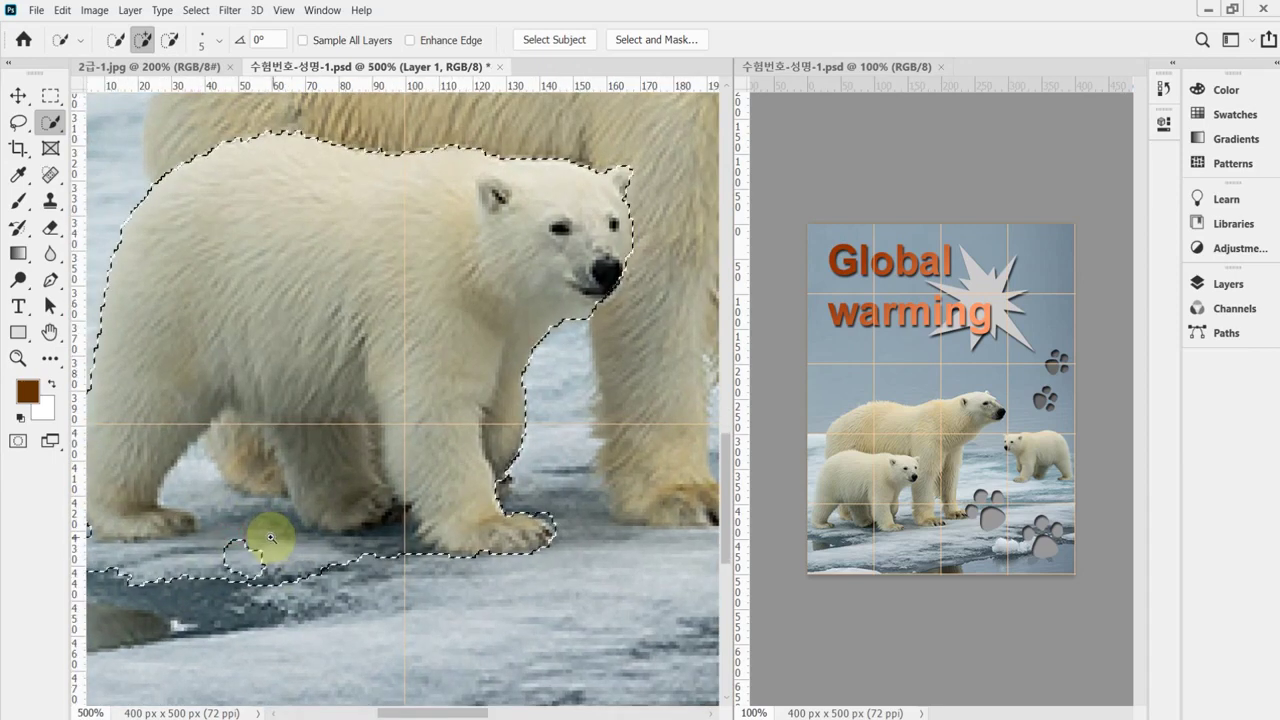
{"action": "scroll", "coordinate": [270, 538], "scroll_direction": "up", "scroll_amount": 1}
{"action": "mouse_move", "coordinate": [262, 541]}
{"action": "left_mouse_down"}
{"action": "mouse_move", "coordinate": [400, 515]}
{"action": "mouse_move", "coordinate": [342, 500]}
{"action": "mouse_move", "coordinate": [443, 528]}
{"action": "left_mouse_up"}
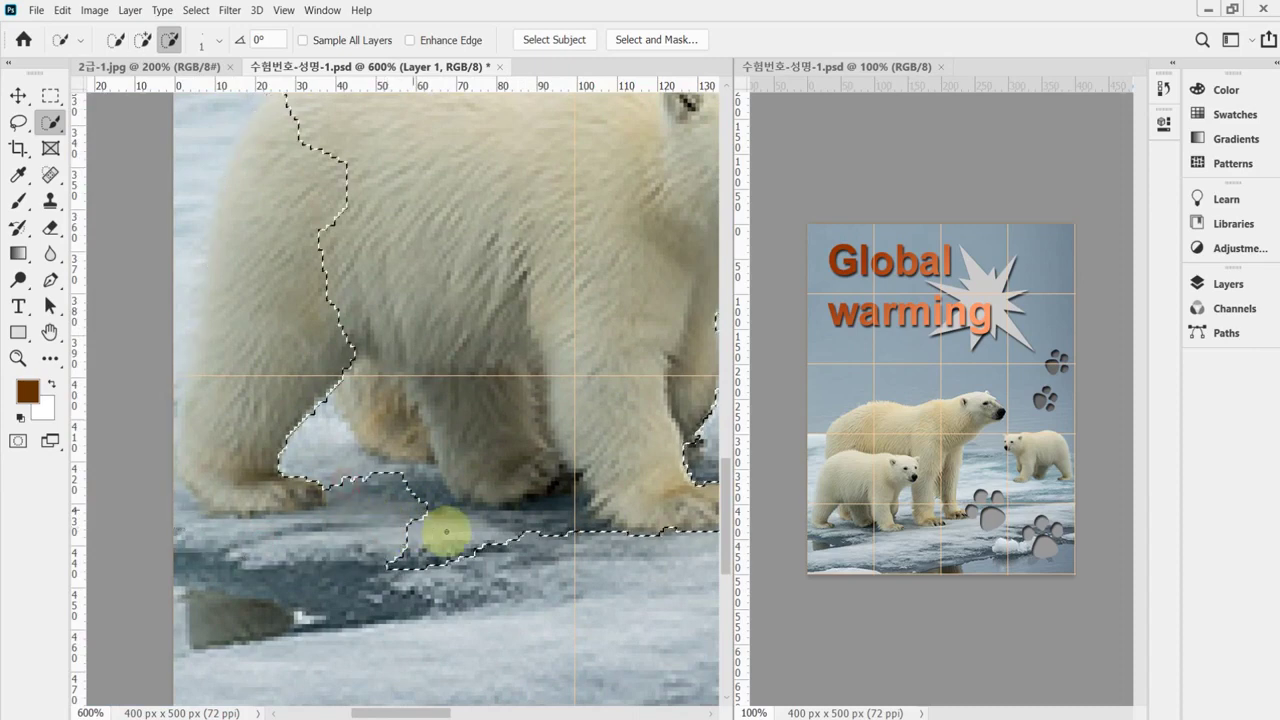
{"action": "key", "text": "ctrl+z"}
{"action": "left_click", "coordinate": [265, 548], "text": "alt"}
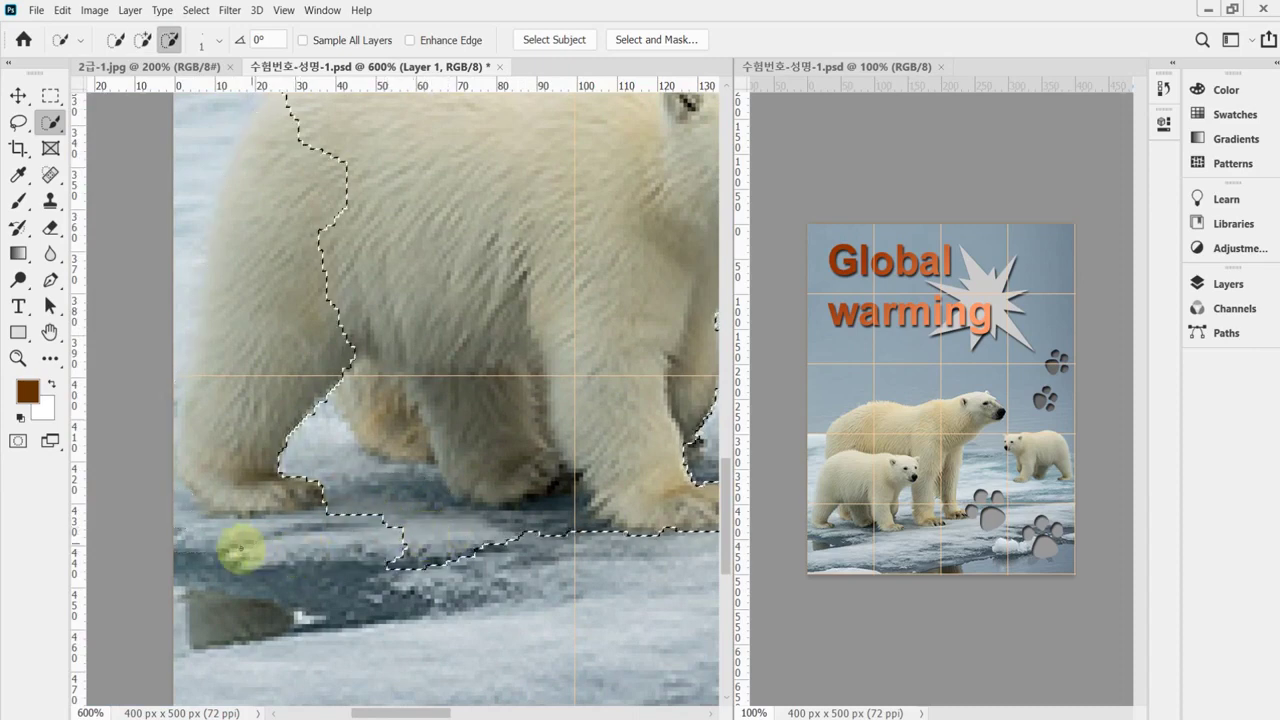
{"action": "key", "text": "ctrl+z"}
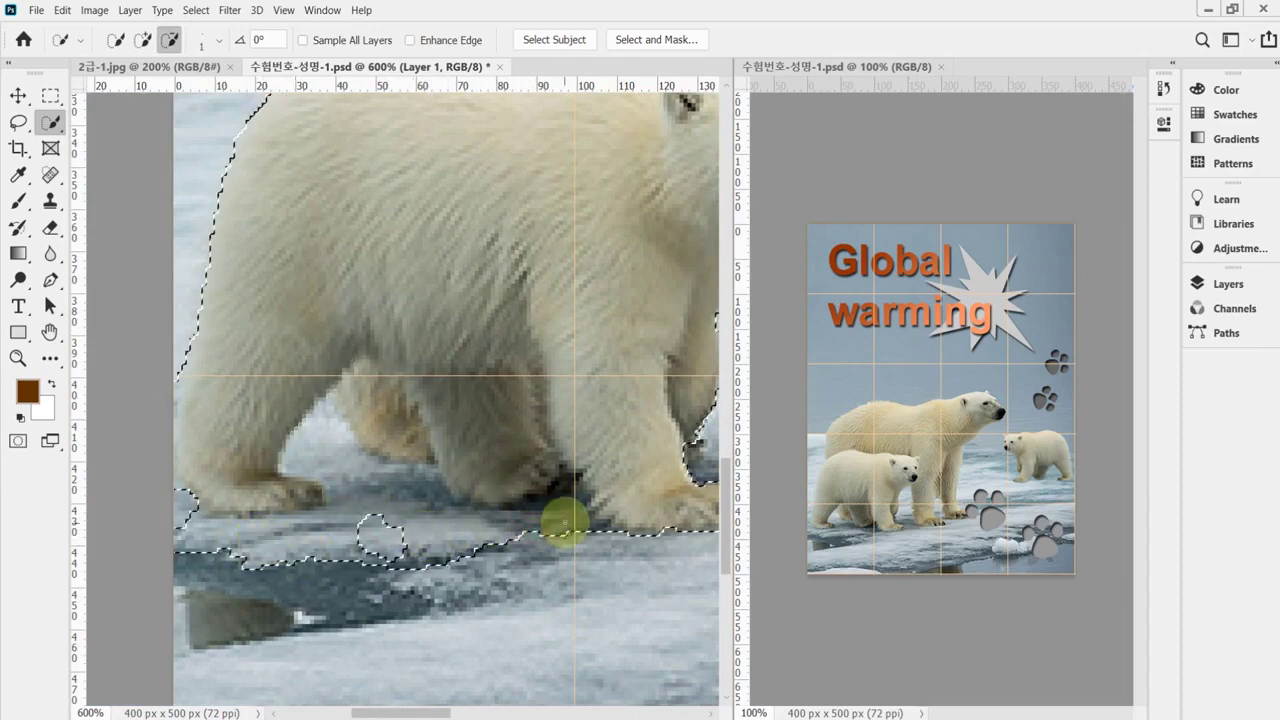
Try to trim the ice beside the front paw and hind leg with the fine brush, undoing the loss of the hindquarters.
{"action": "left_click", "coordinate": [486, 531], "text": "alt"}
{"action": "mouse_move", "coordinate": [540, 520]}
{"action": "left_mouse_down"}
{"action": "mouse_move", "coordinate": [586, 543]}
{"action": "mouse_move", "coordinate": [663, 514]}
{"action": "left_mouse_up"}
{"action": "scroll", "coordinate": [598, 525], "scroll_direction": "up", "scroll_amount": 2}
{"action": "scroll", "coordinate": [598, 525], "scroll_direction": "up", "scroll_amount": 2}
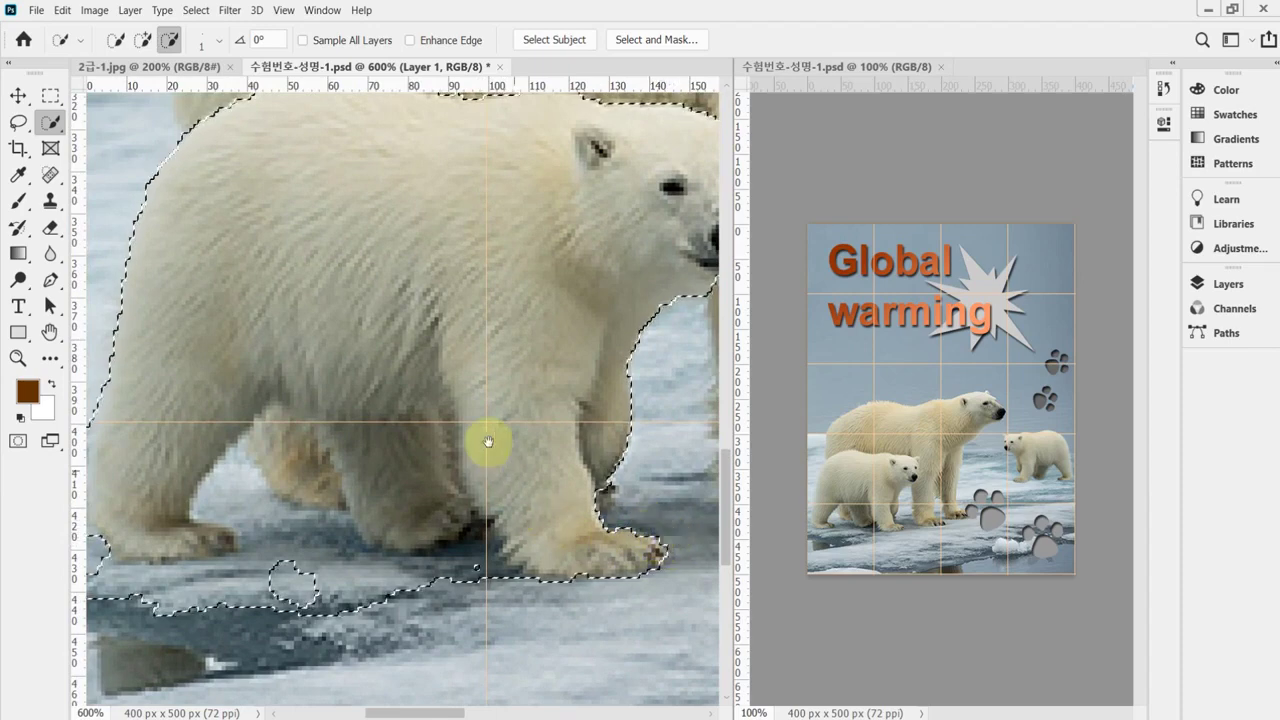
{"action": "scroll", "coordinate": [491, 443], "scroll_direction": "up", "scroll_amount": 4}
{"action": "scroll", "coordinate": [491, 443], "scroll_direction": "right", "scroll_amount": 2}
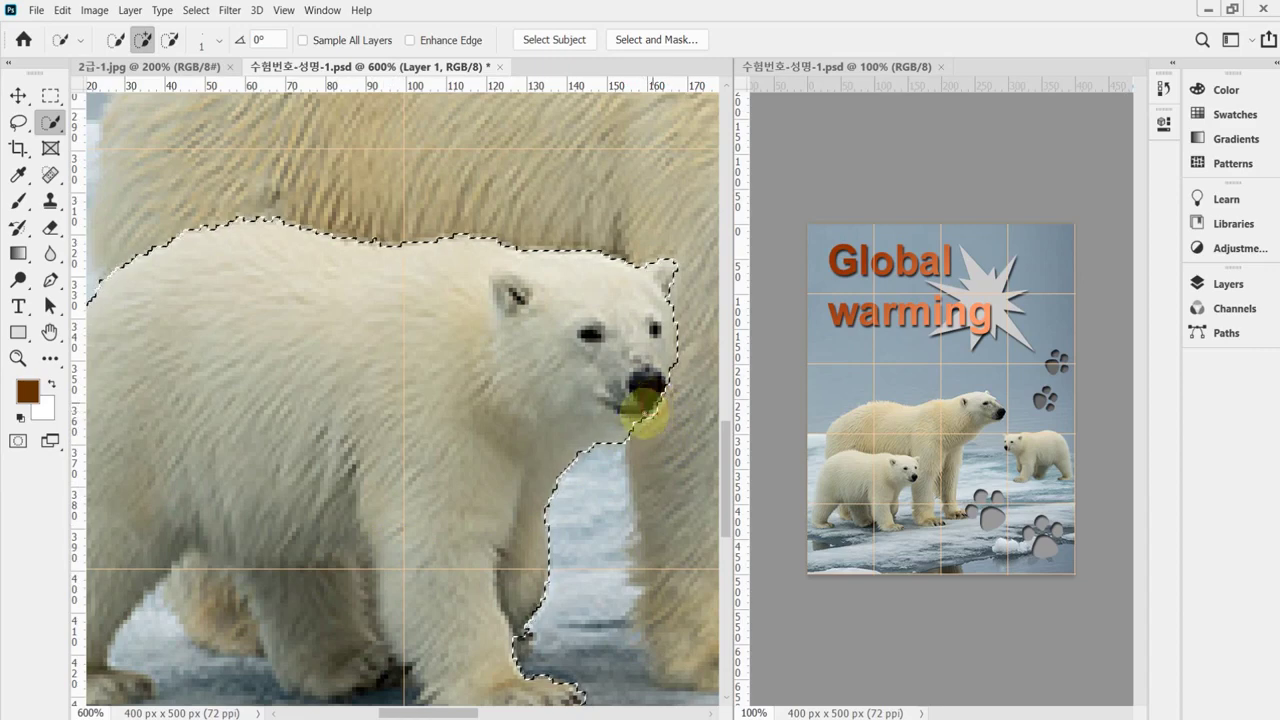
{"action": "left_click_drag", "start_coordinate": [346, 506], "coordinate": [445, 350]}
{"action": "left_click", "coordinate": [110, 402], "text": "alt"}
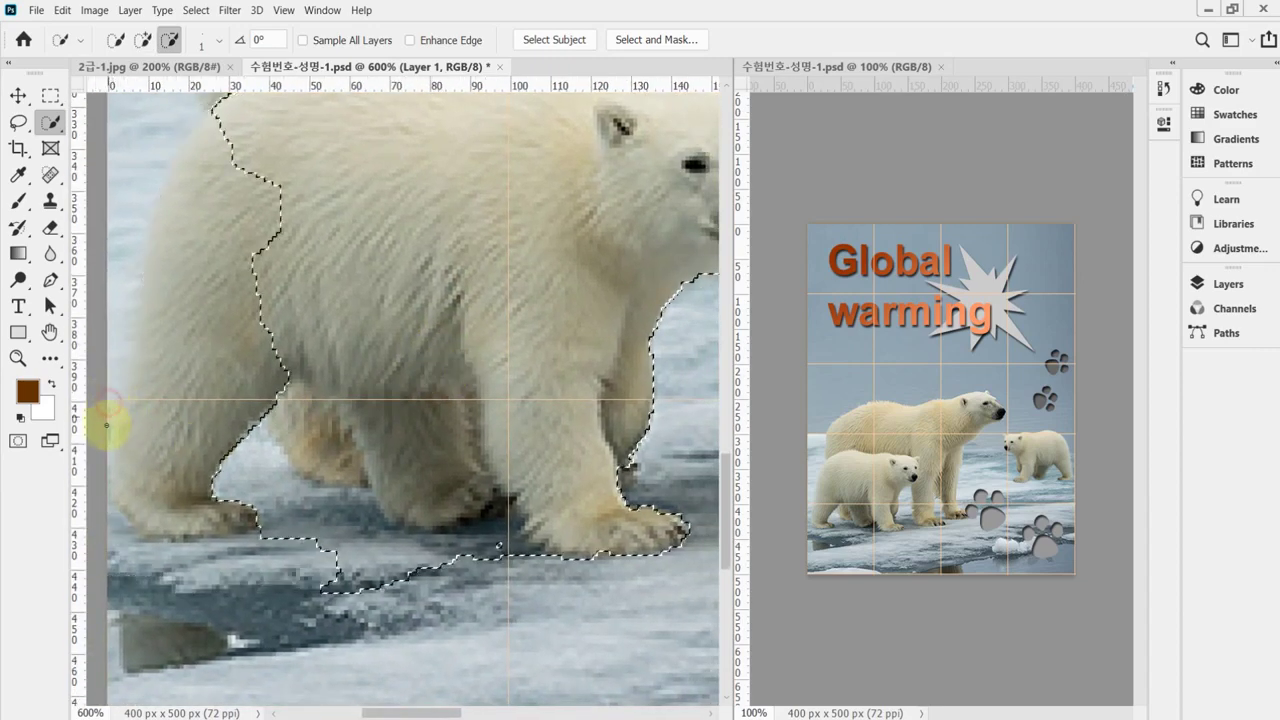
{"action": "left_click_drag", "start_coordinate": [106, 427], "coordinate": [177, 334]}
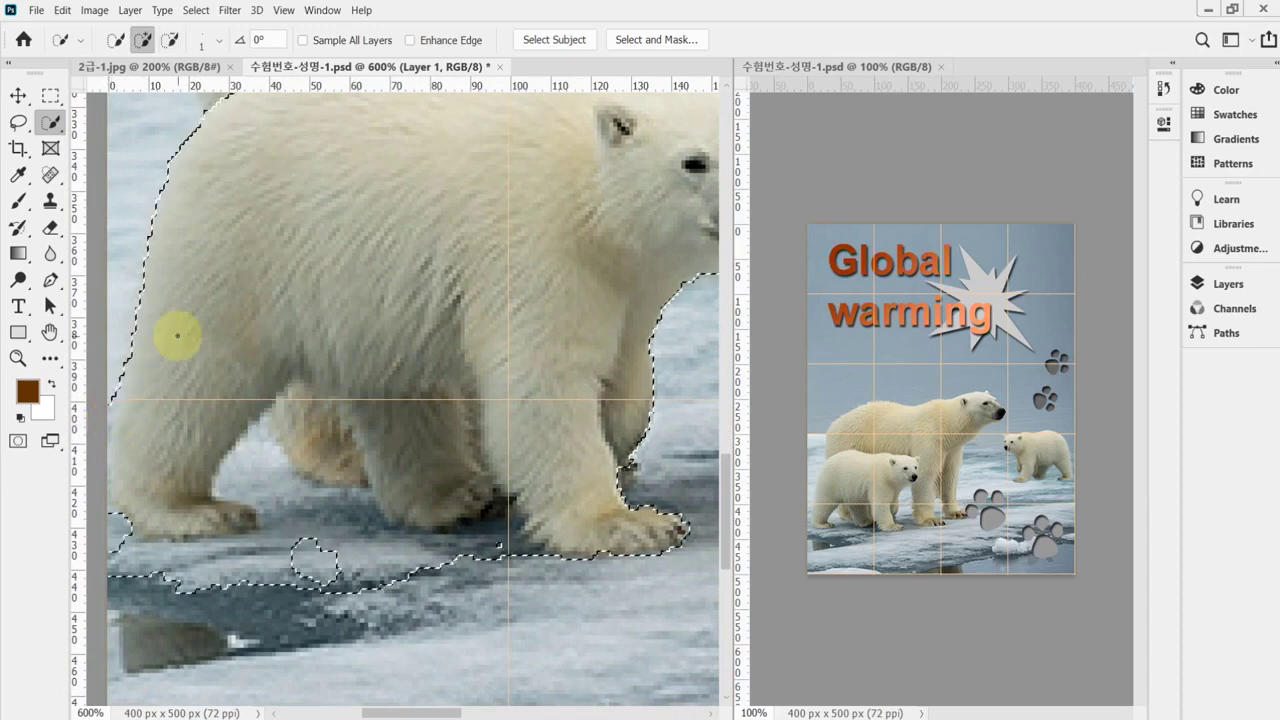
Subtract the ice below the paws and between the legs from the bear selection using the Lasso tool.
{"action": "left_click", "coordinate": [19, 123]}
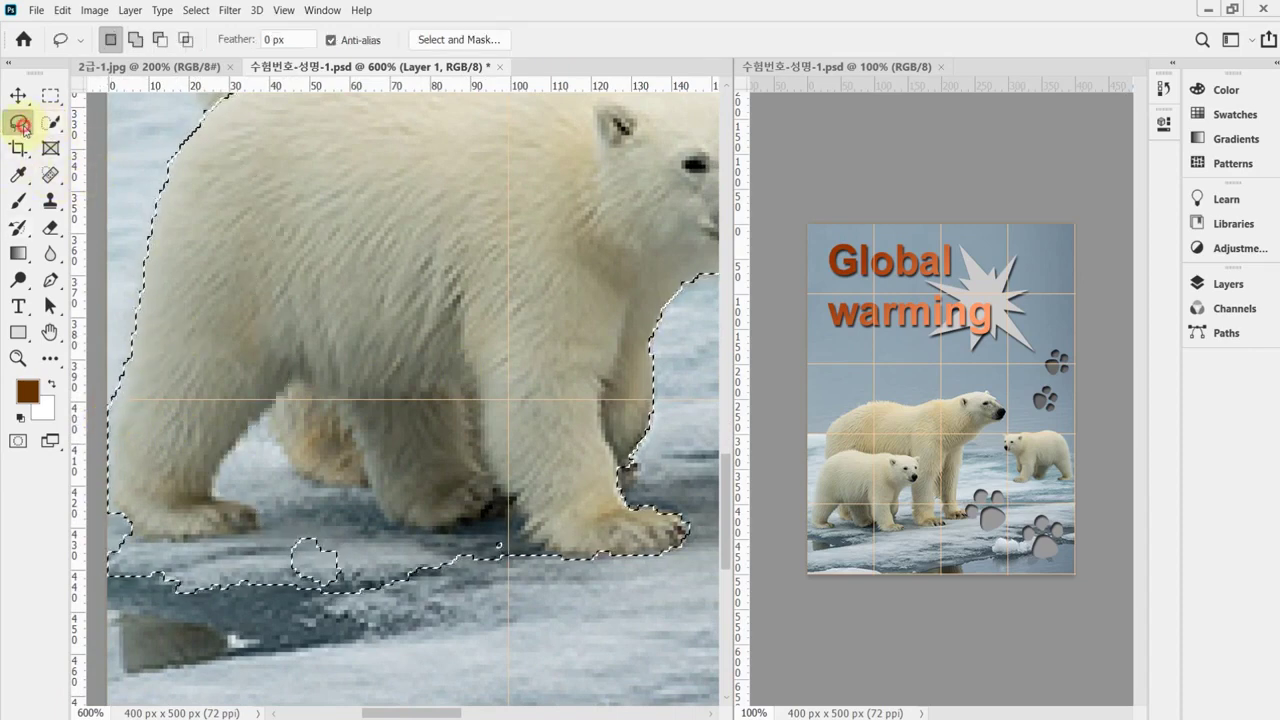
{"action": "right_click", "coordinate": [21, 126]}
{"action": "left_click", "coordinate": [60, 122]}
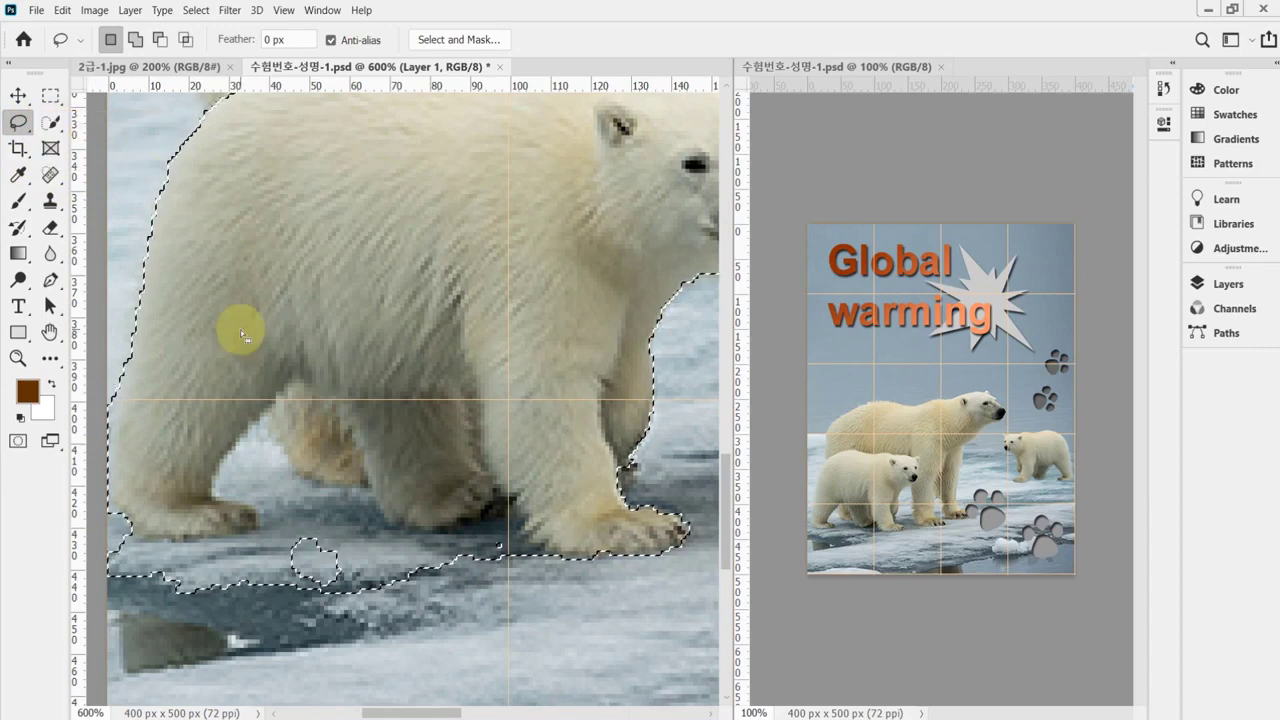
{"action": "left_click", "coordinate": [159, 39]}
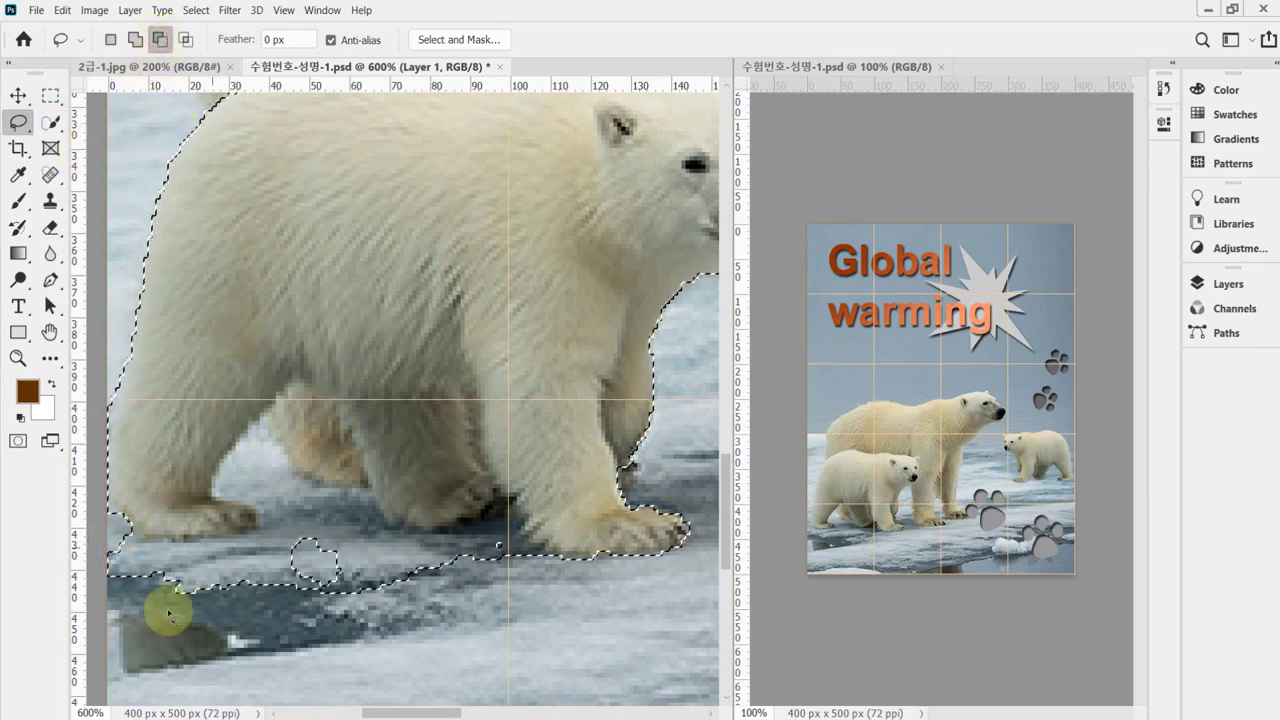
{"action": "mouse_move", "coordinate": [124, 522]}
{"action": "left_mouse_down"}
{"action": "mouse_move", "coordinate": [108, 503]}
{"action": "mouse_move", "coordinate": [143, 537]}
{"action": "mouse_move", "coordinate": [241, 541]}
{"action": "mouse_move", "coordinate": [248, 504]}
{"action": "mouse_move", "coordinate": [227, 500]}
{"action": "mouse_move", "coordinate": [241, 440]}
{"action": "mouse_move", "coordinate": [302, 385]}
{"action": "mouse_move", "coordinate": [393, 533]}
{"action": "mouse_move", "coordinate": [430, 535]}
{"action": "mouse_move", "coordinate": [451, 609]}
{"action": "mouse_move", "coordinate": [171, 677]}
{"action": "mouse_move", "coordinate": [80, 668]}
{"action": "mouse_move", "coordinate": [100, 676]}
{"action": "left_mouse_up"}
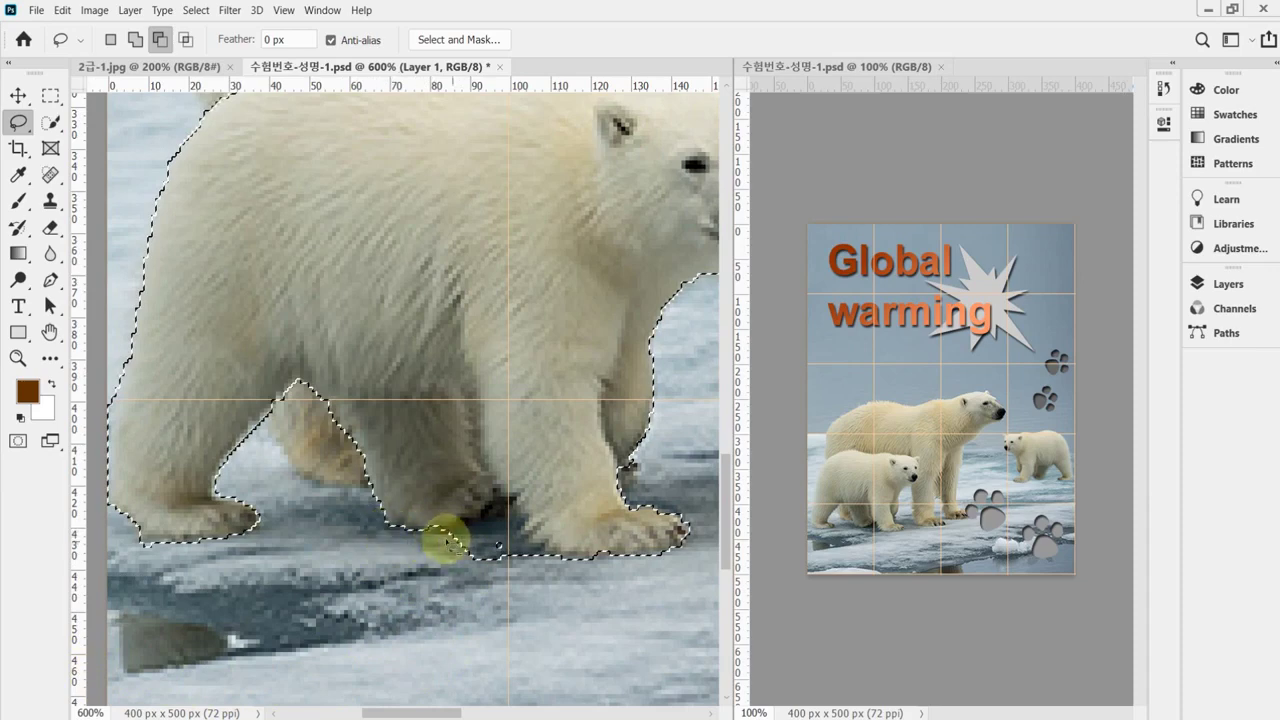
{"action": "mouse_move", "coordinate": [432, 535]}
{"action": "left_mouse_down"}
{"action": "mouse_move", "coordinate": [506, 491]}
{"action": "mouse_move", "coordinate": [527, 519]}
{"action": "mouse_move", "coordinate": [515, 531]}
{"action": "mouse_move", "coordinate": [571, 579]}
{"action": "mouse_move", "coordinate": [471, 651]}
{"action": "mouse_move", "coordinate": [424, 652]}
{"action": "left_mouse_up"}
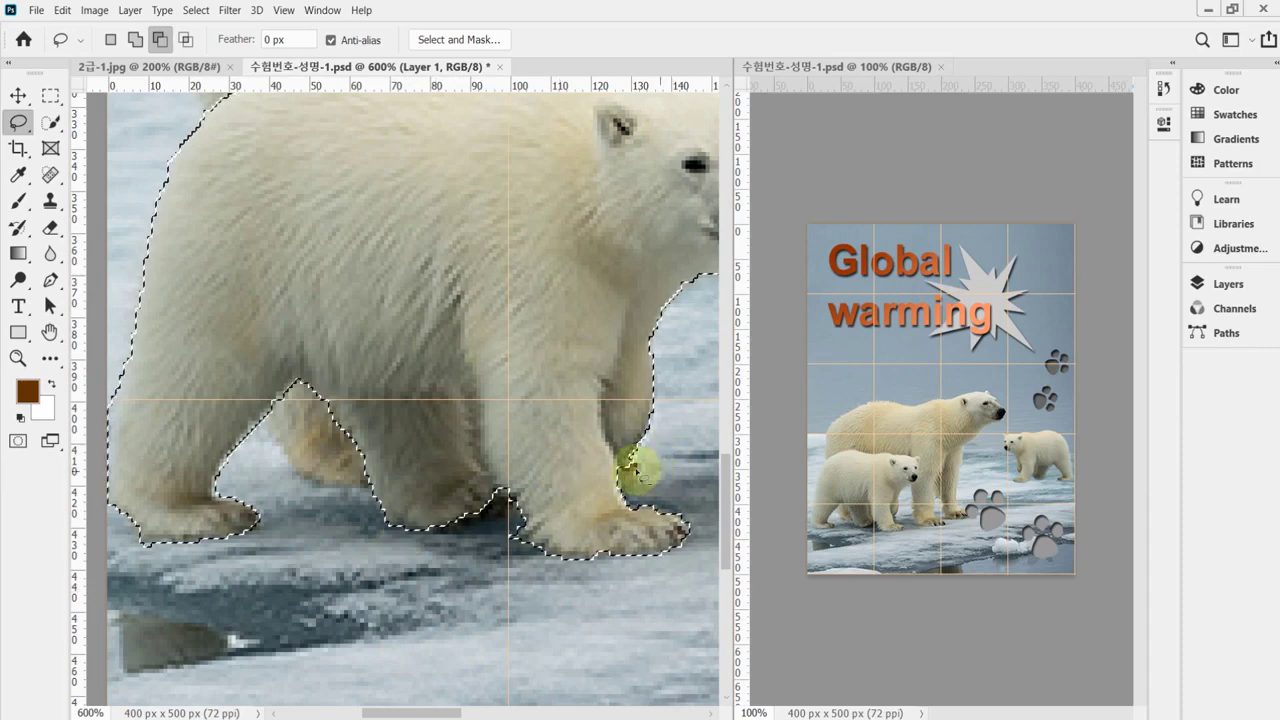
{"action": "mouse_move", "coordinate": [605, 428]}
{"action": "left_mouse_down"}
{"action": "mouse_move", "coordinate": [543, 471]}
{"action": "mouse_move", "coordinate": [537, 500]}
{"action": "mouse_move", "coordinate": [534, 437]}
{"action": "mouse_move", "coordinate": [566, 417]}
{"action": "left_mouse_up"}
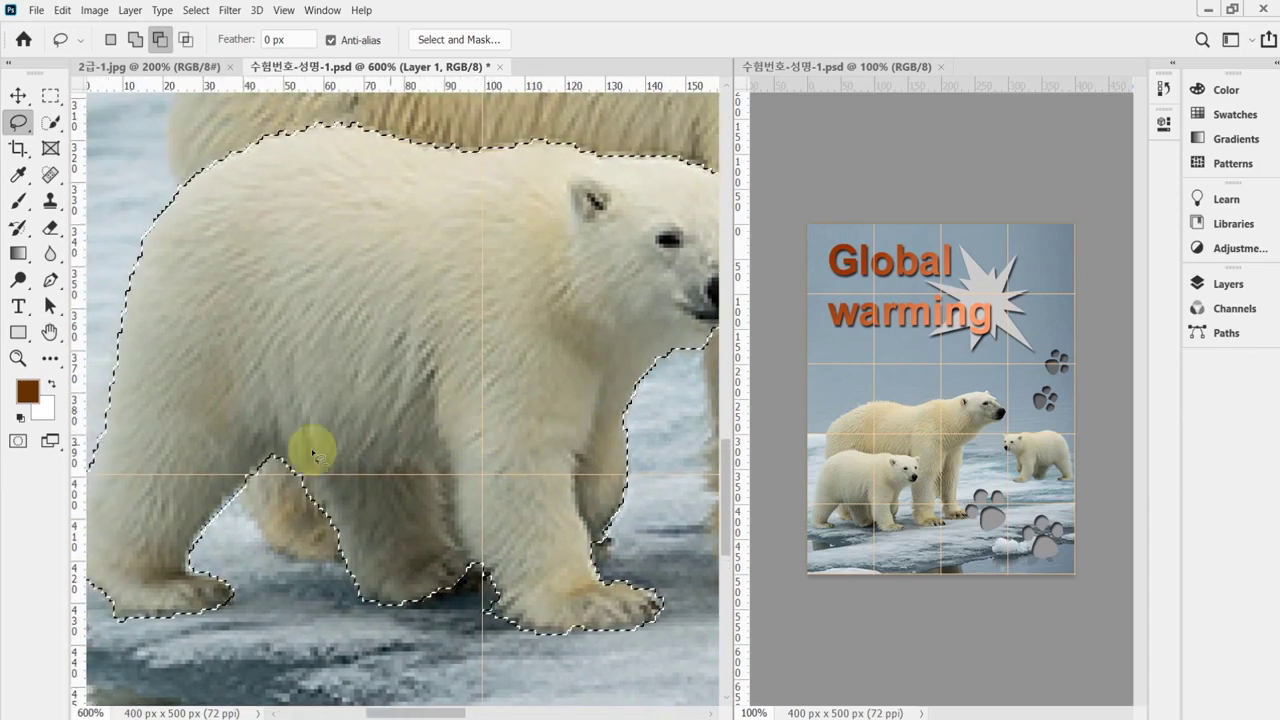
Open the bear selection in Select and Mask at 100% transparency with High Quality Preview, and set the edge detection radius to 1 px.
{"action": "left_click", "coordinate": [45, 122]}
{"action": "left_click", "coordinate": [640, 42]}
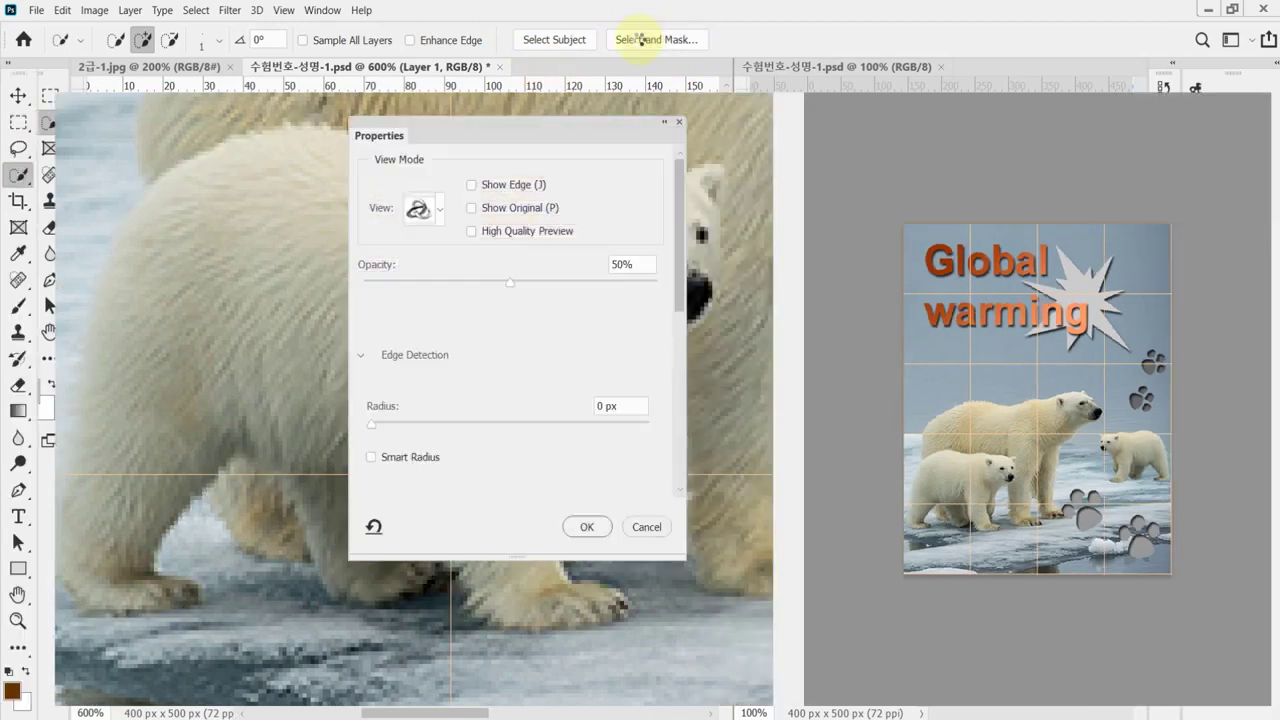
{"action": "left_click_drag", "start_coordinate": [499, 131], "coordinate": [857, 96]}
{"action": "left_click", "coordinate": [534, 336], "text": "alt"}
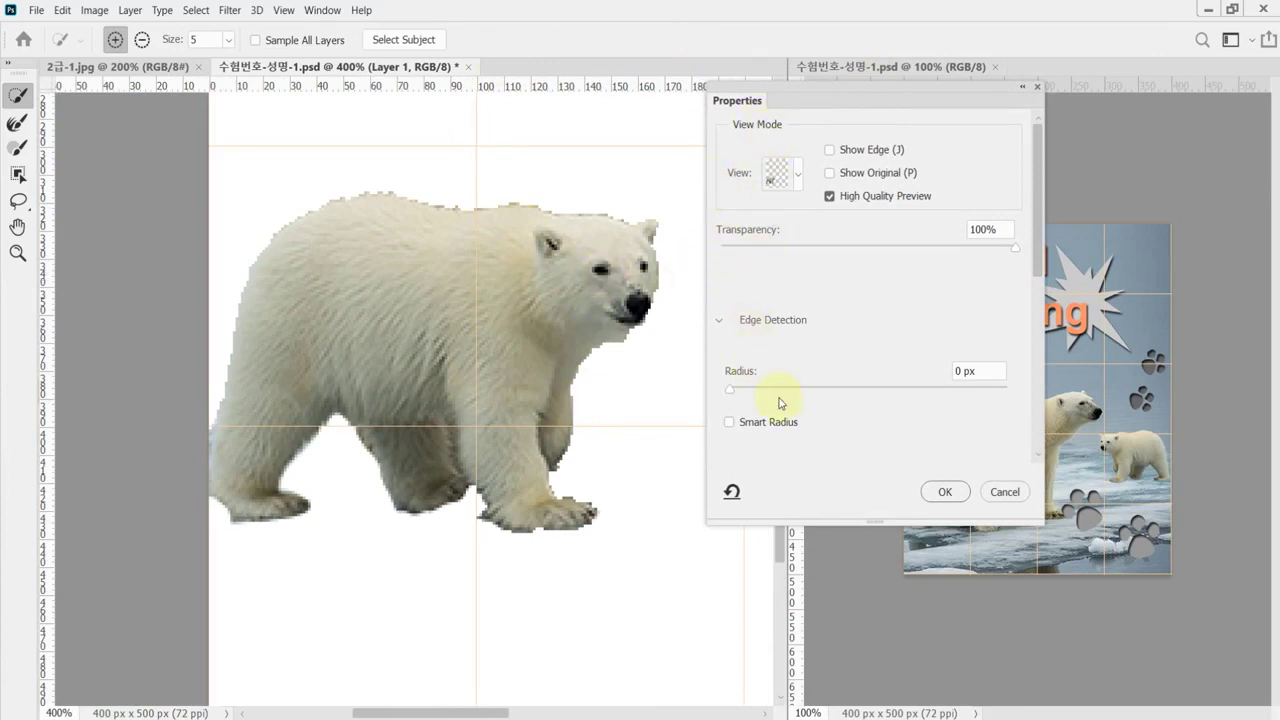
{"action": "left_click_drag", "start_coordinate": [864, 526], "coordinate": [880, 686]}
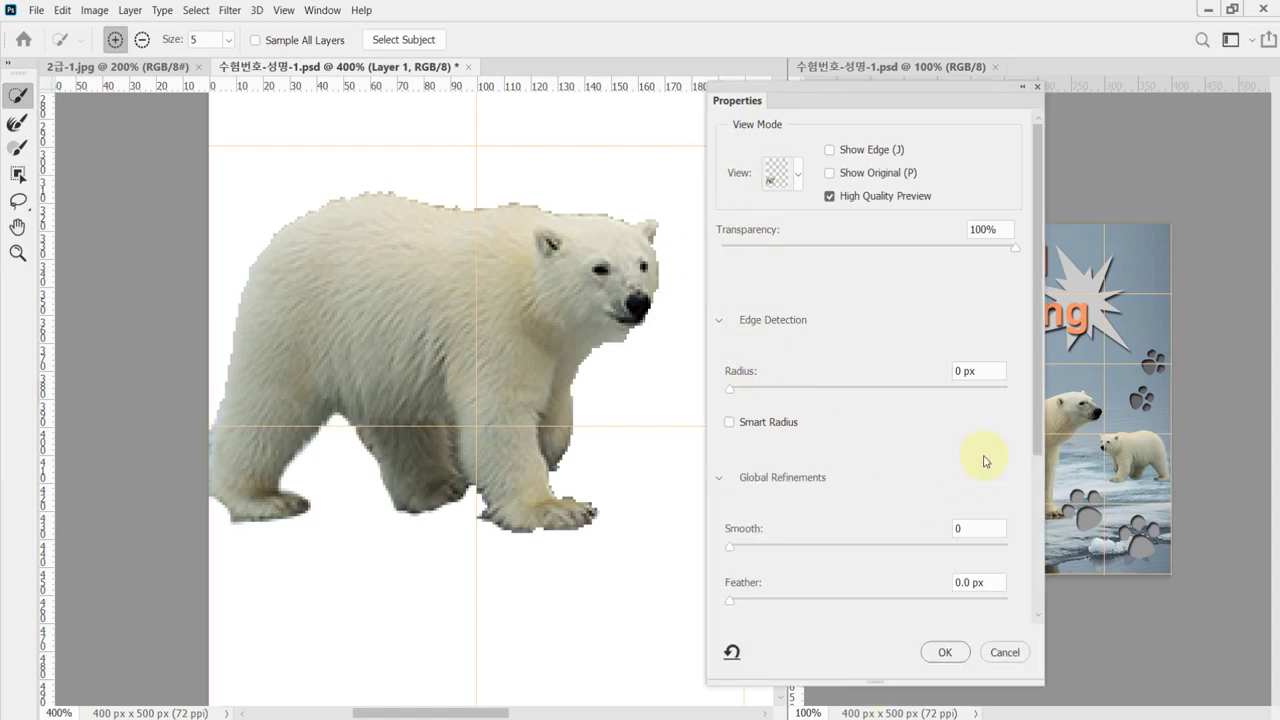
{"action": "type", "text": "1"}
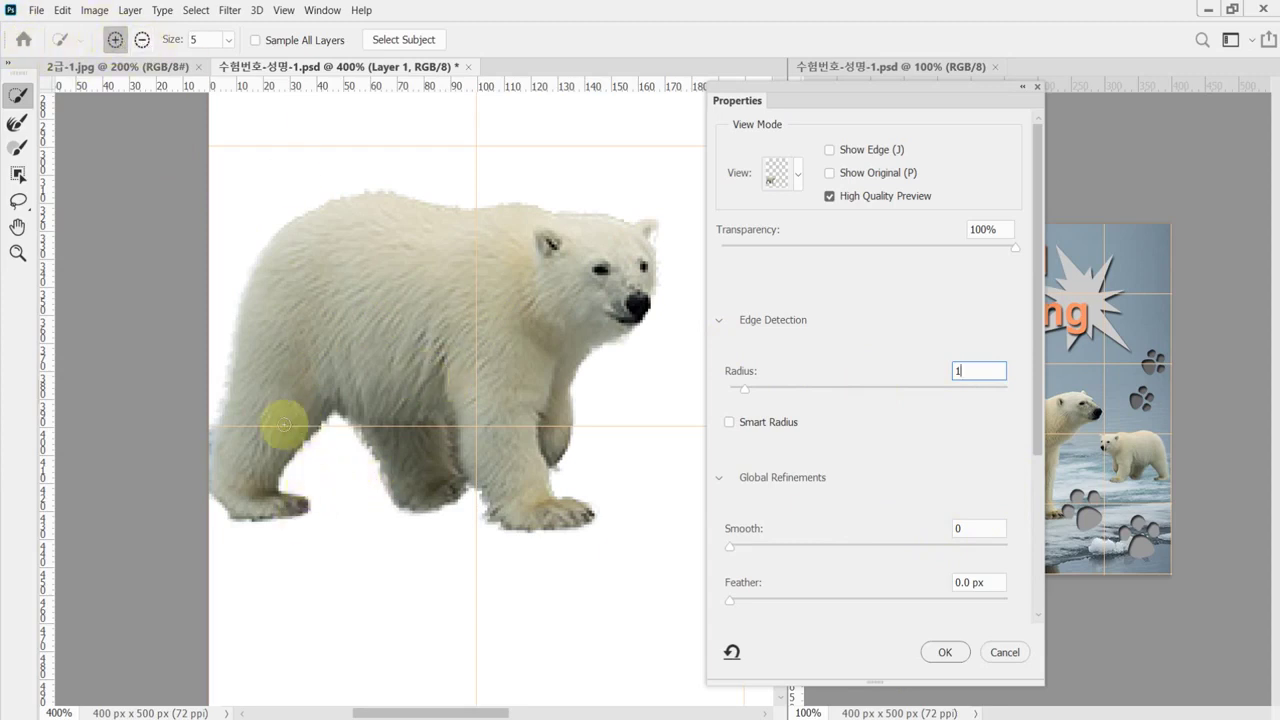
Refine the hind leg's edge by adding missing fur and subtracting leftover background, and apply the refined selection.
{"action": "left_click", "coordinate": [252, 420]}
{"action": "left_click_drag", "start_coordinate": [252, 420], "coordinate": [234, 443]}
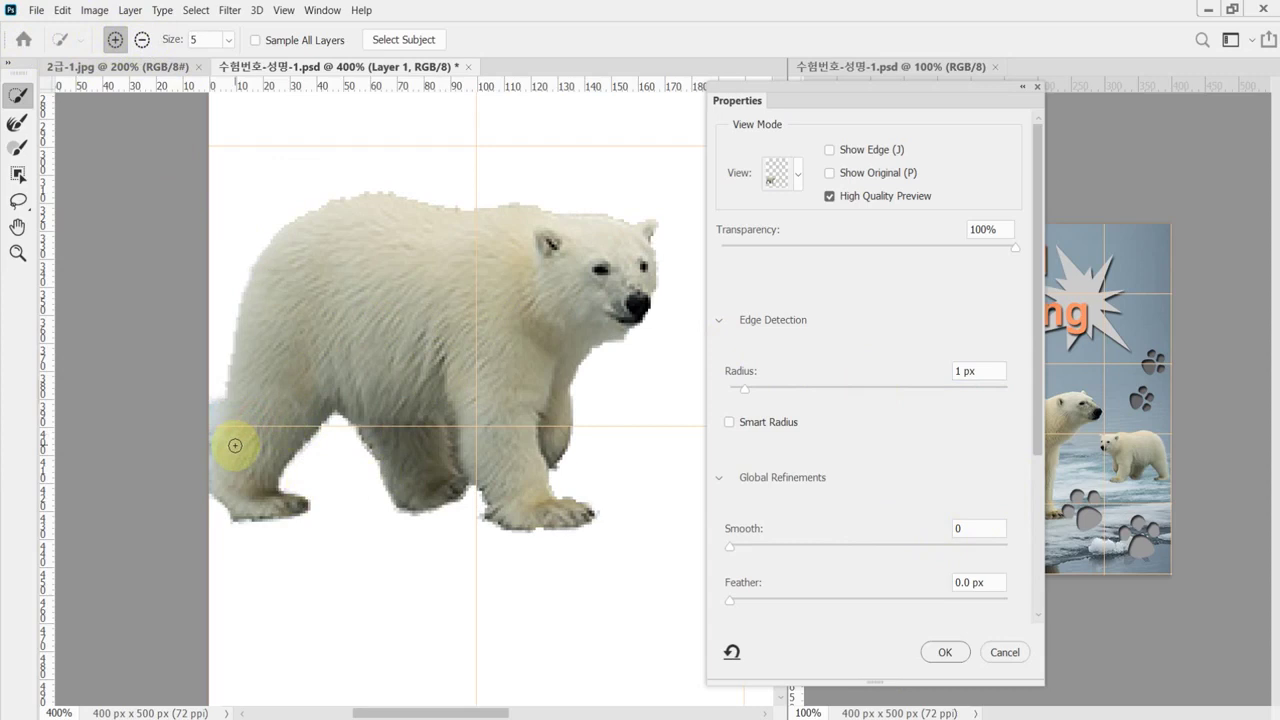
{"action": "left_click", "coordinate": [142, 40]}
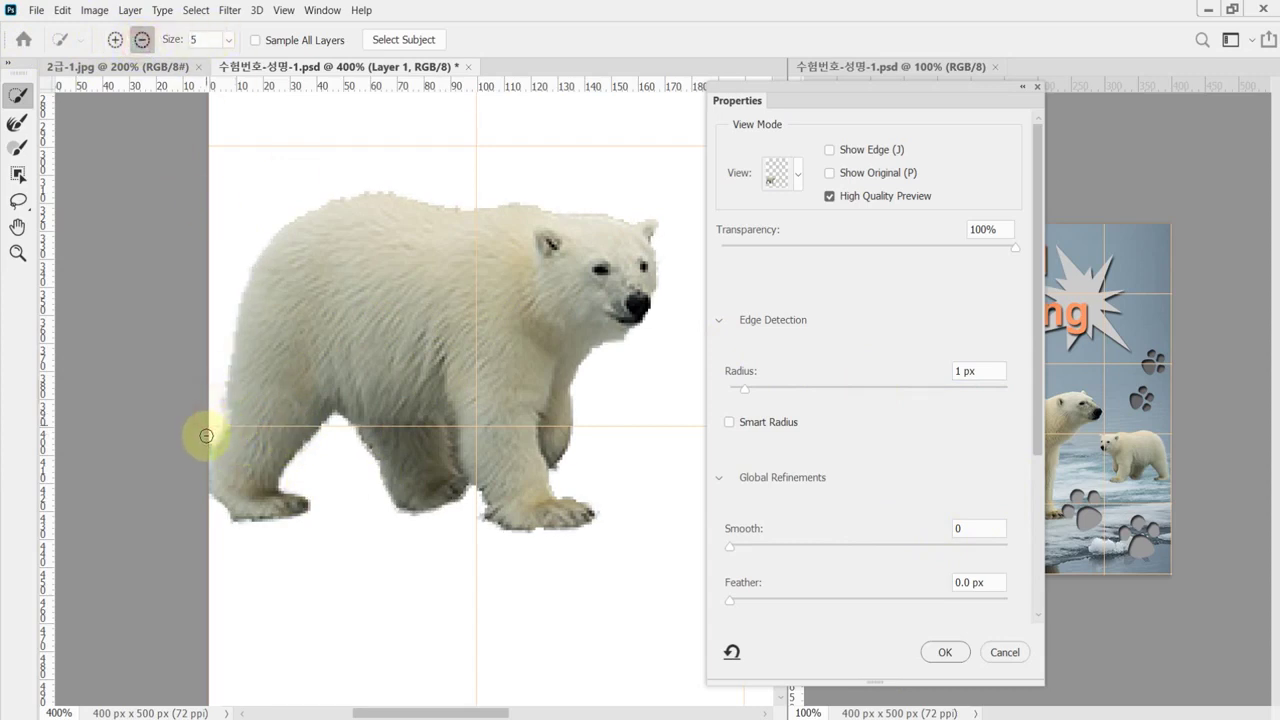
{"action": "left_click", "coordinate": [199, 478]}
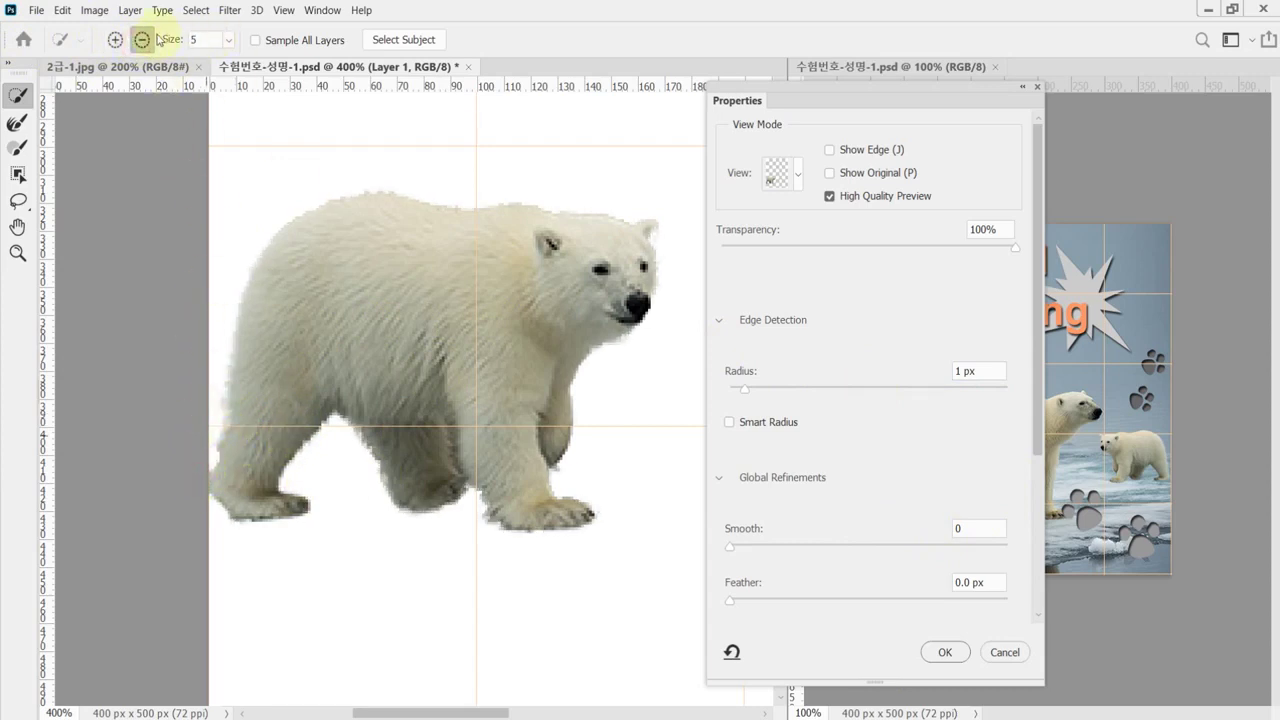
{"action": "left_click", "coordinate": [112, 41]}
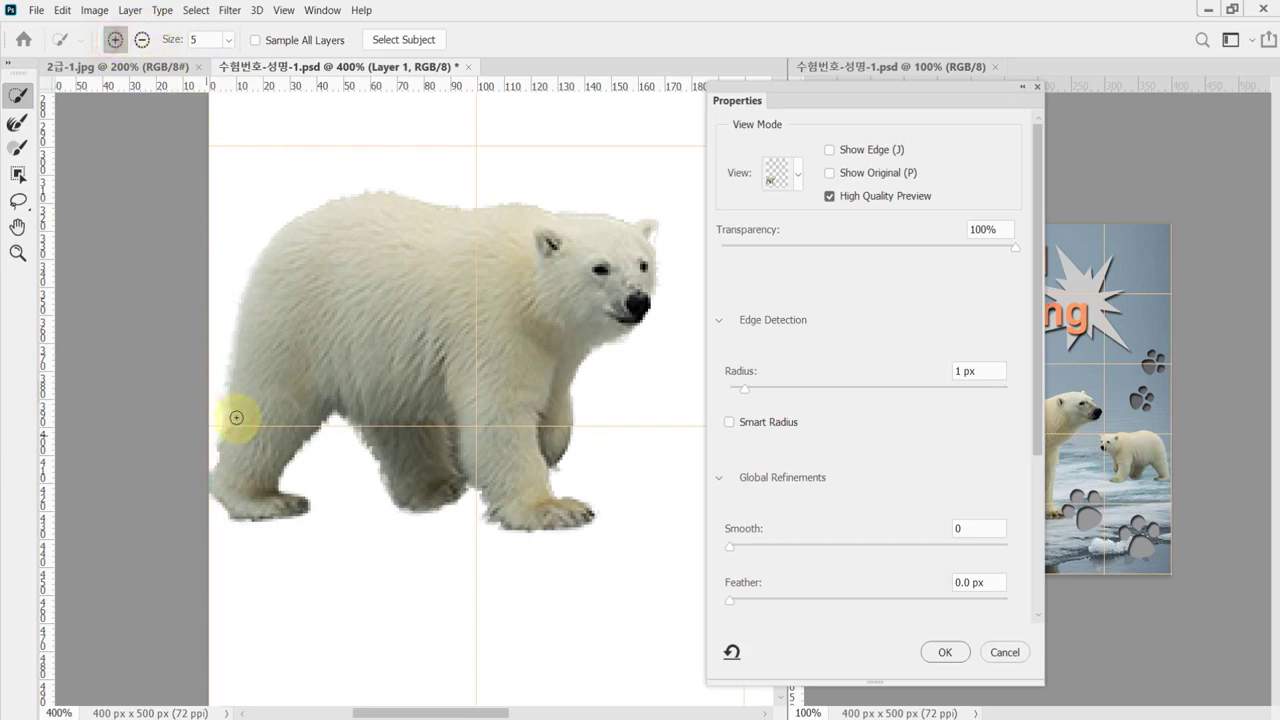
{"action": "left_click", "coordinate": [233, 415]}
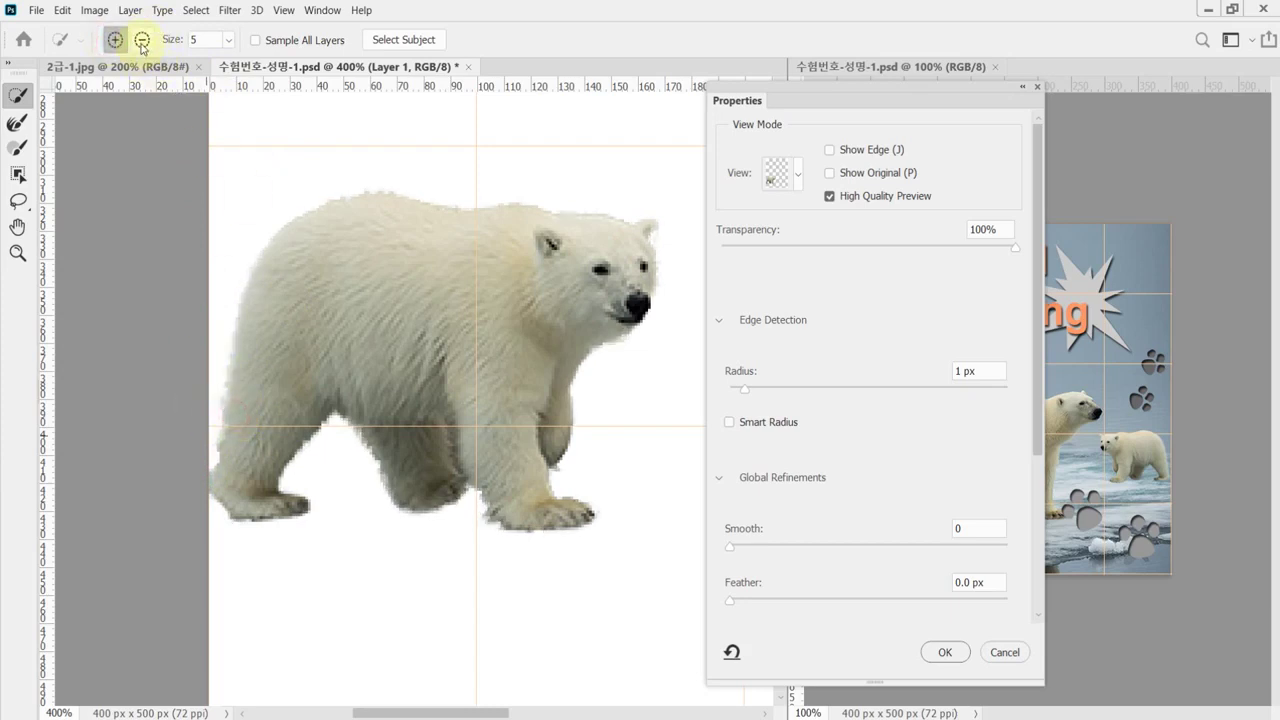
{"action": "left_click", "coordinate": [142, 42]}
{"action": "left_click", "coordinate": [233, 528]}
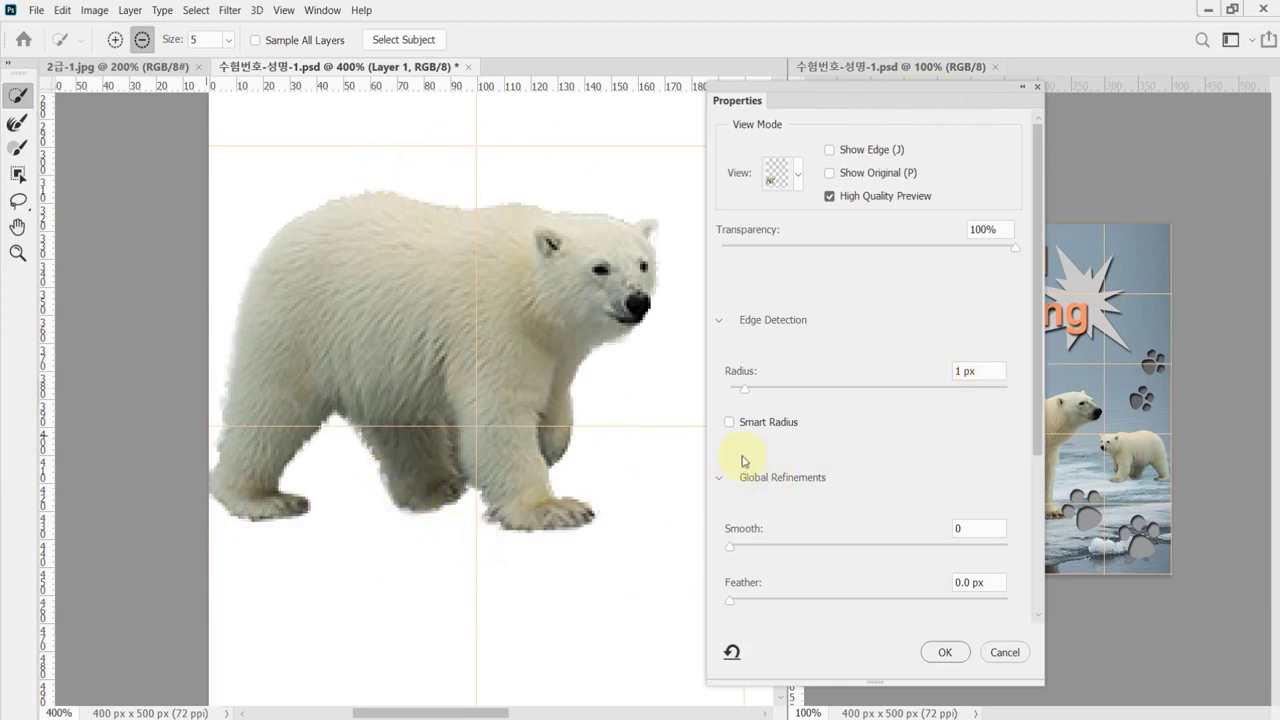
{"action": "left_click", "coordinate": [117, 40]}
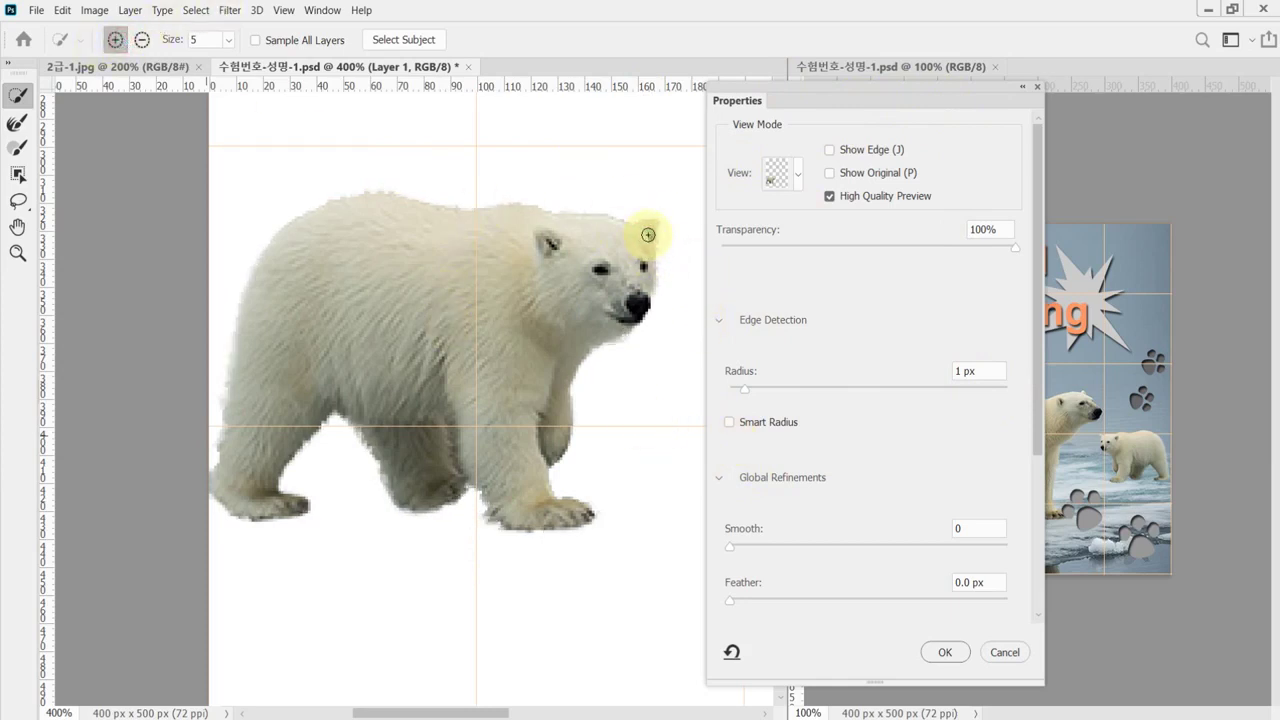
{"action": "left_click", "coordinate": [942, 652]}
Copy the selected small bear to a new layer.
{"action": "left_click", "coordinate": [546, 498]}
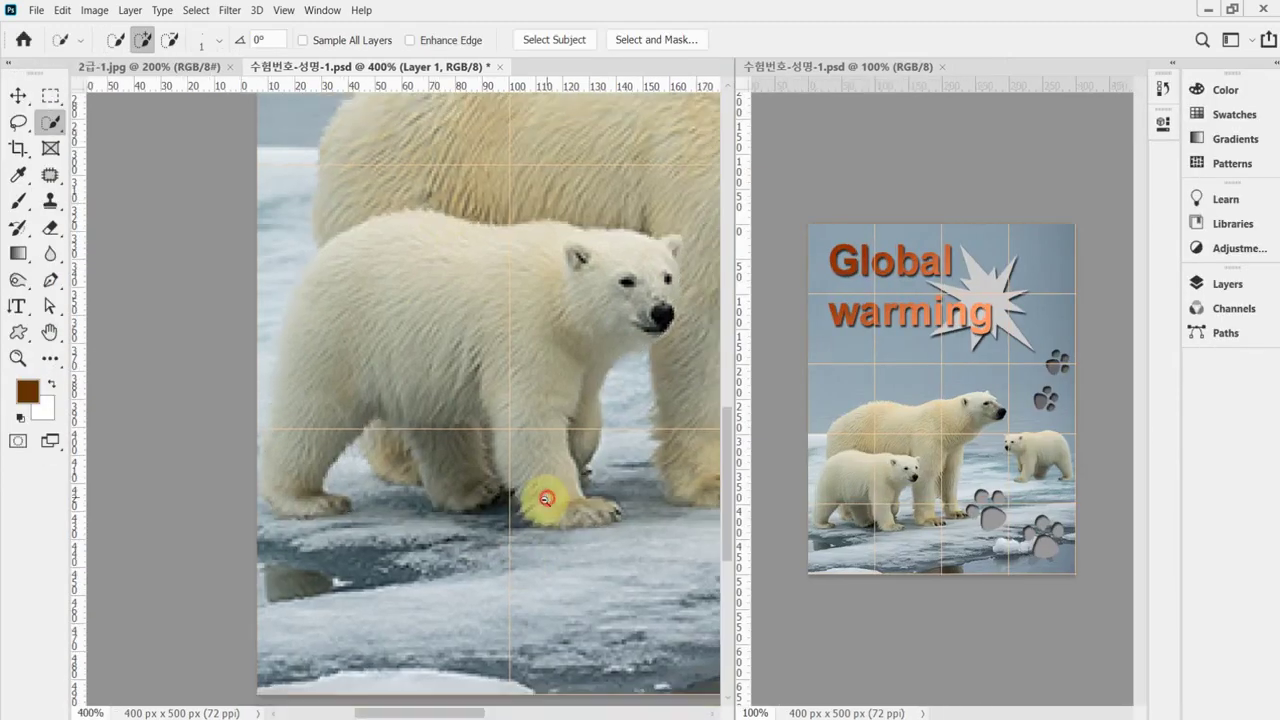
{"action": "left_click", "coordinate": [546, 498], "text": "alt"}
{"action": "left_click_drag", "start_coordinate": [537, 500], "coordinate": [371, 528]}
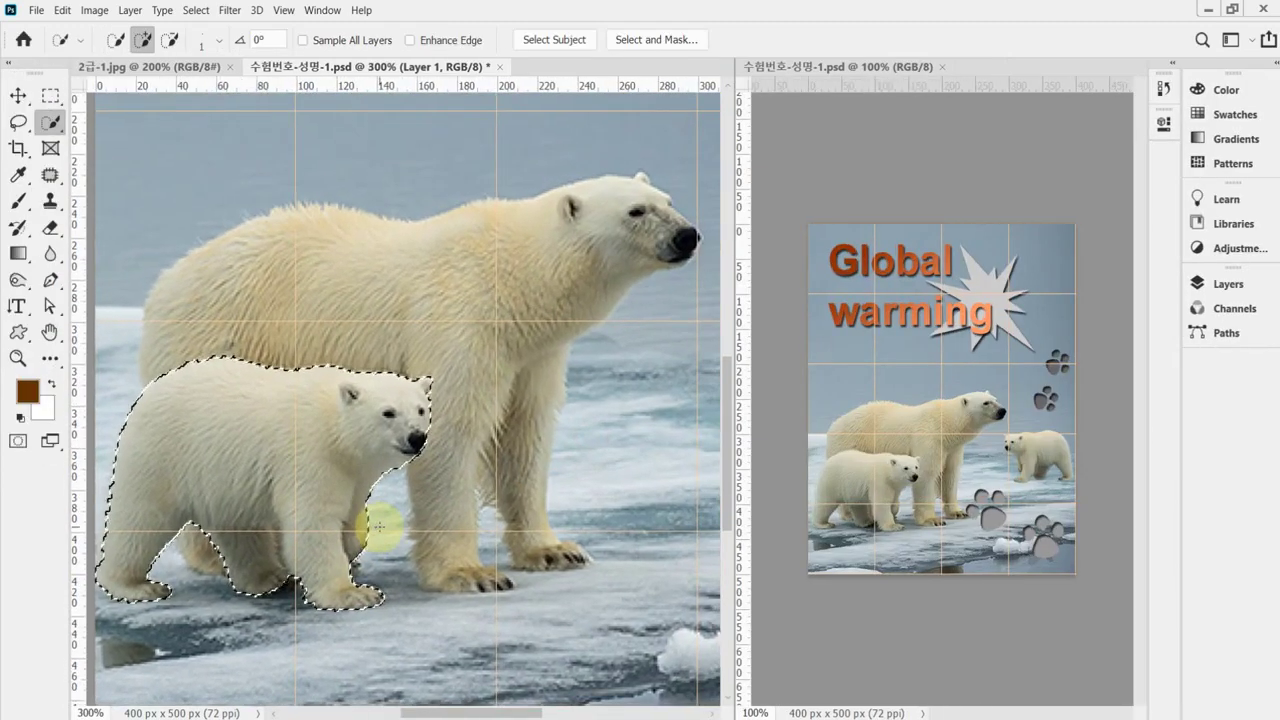
{"action": "key", "text": "ctrl+d"}
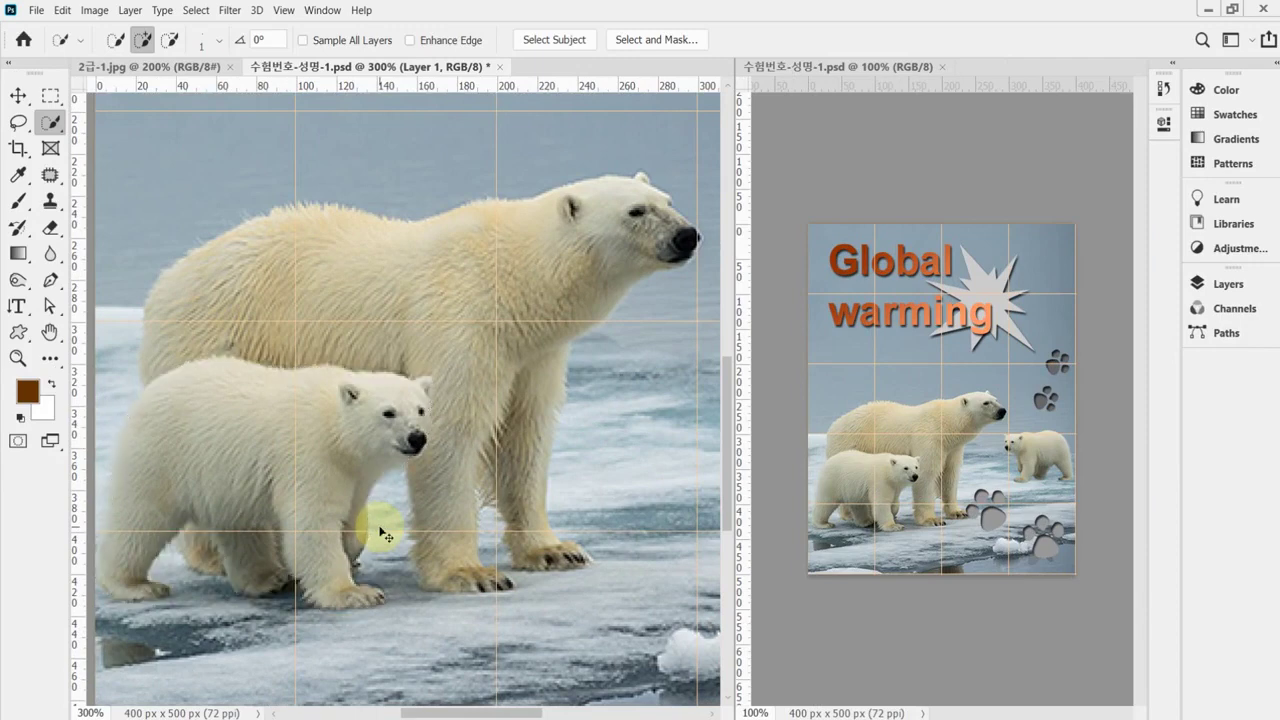
Flip the small bear copy horizontally, scale it to about 64.5%, and place it on the ice right of the large bear.
{"action": "key", "text": "ctrl+t"}
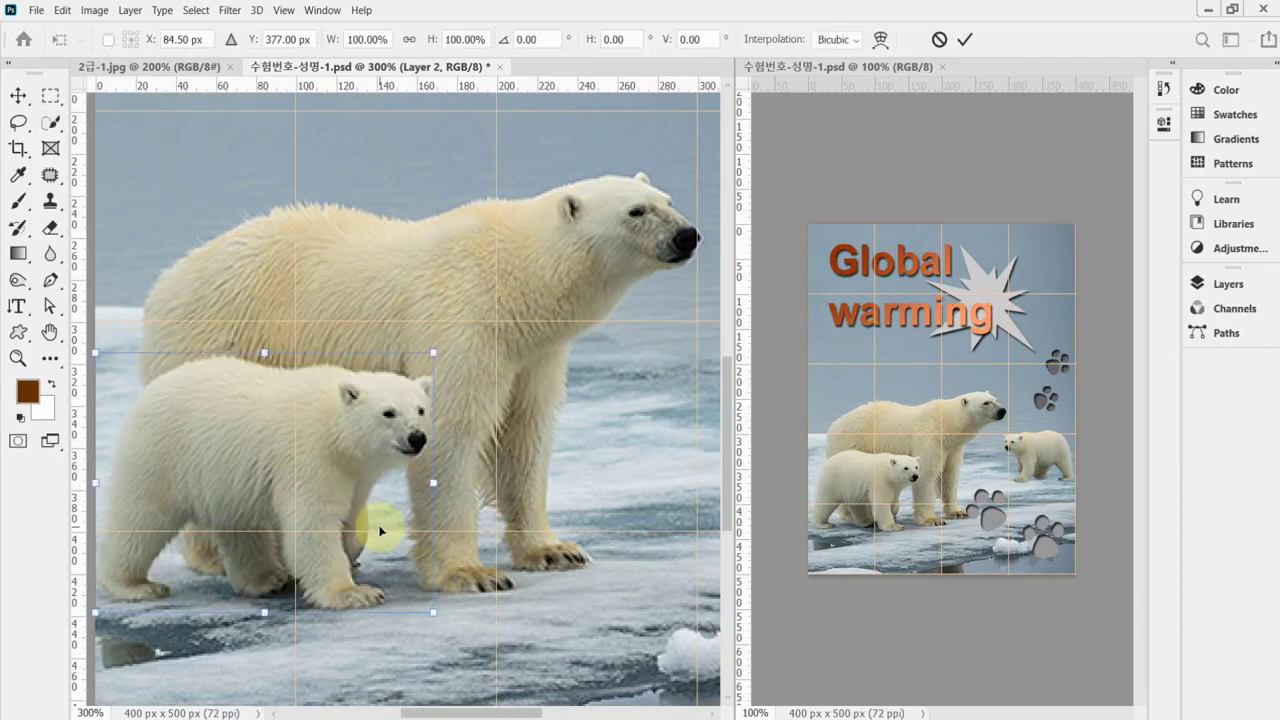
{"action": "left_click", "coordinate": [382, 505], "text": "alt"}
{"action": "left_click", "coordinate": [390, 525], "text": "alt"}
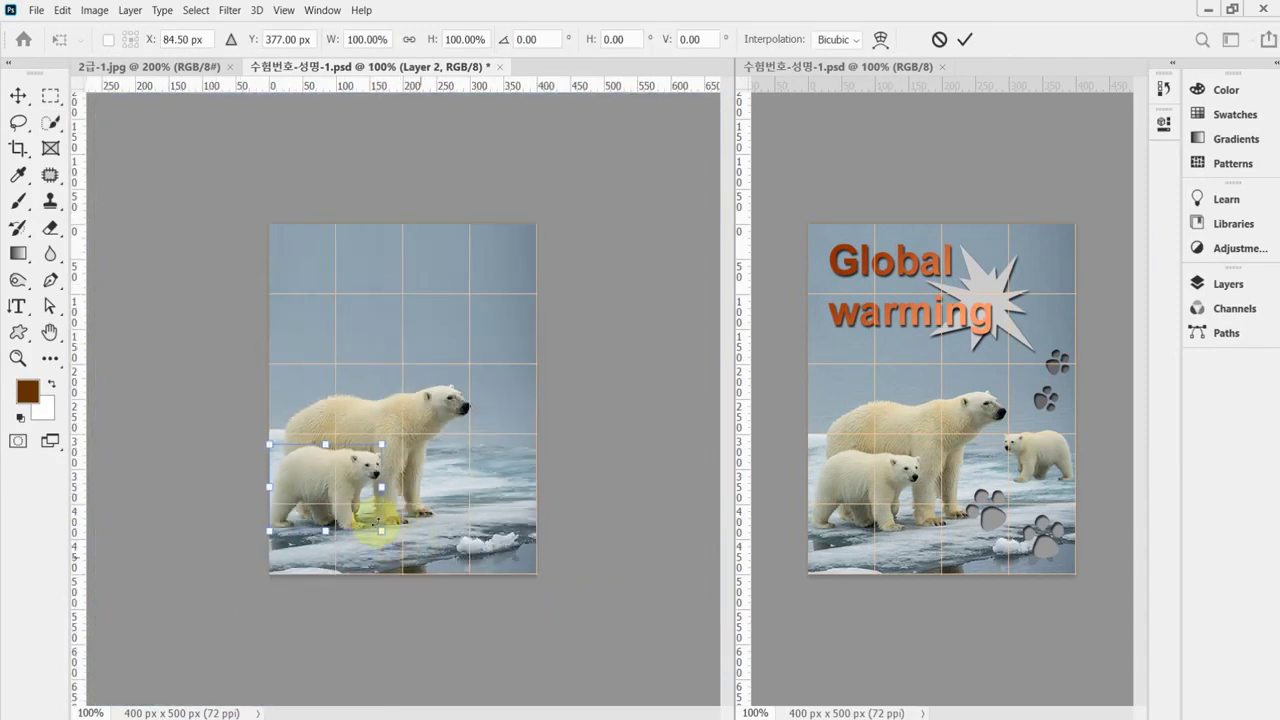
{"action": "left_click_drag", "start_coordinate": [341, 496], "coordinate": [499, 469]}
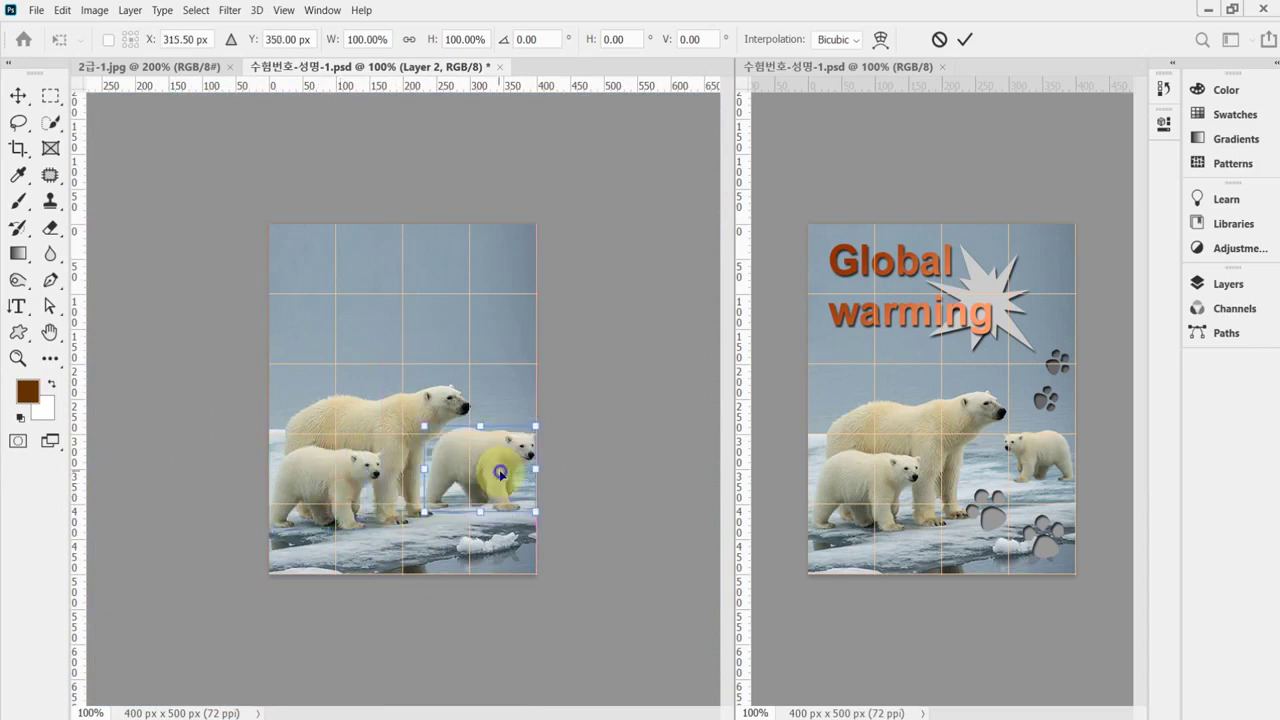
{"action": "right_click", "coordinate": [492, 445]}
{"action": "left_click", "coordinate": [530, 446]}
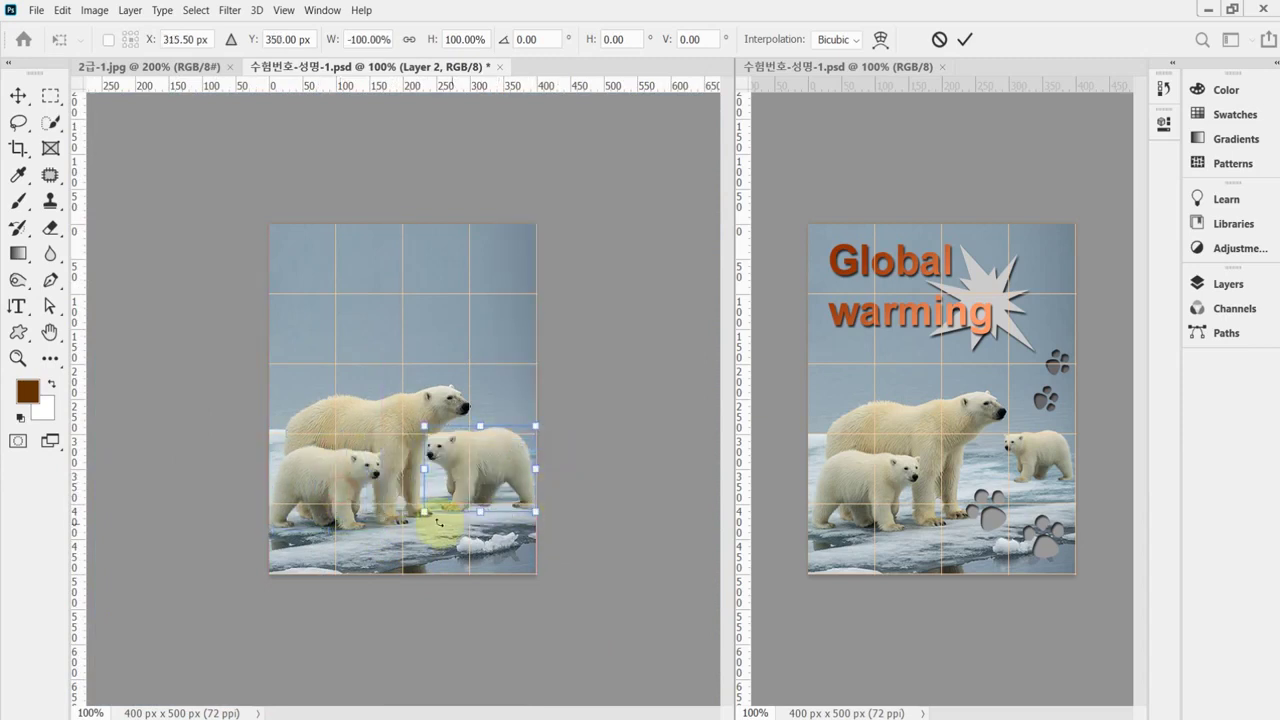
{"action": "left_click_drag", "start_coordinate": [425, 512], "coordinate": [475, 487]}
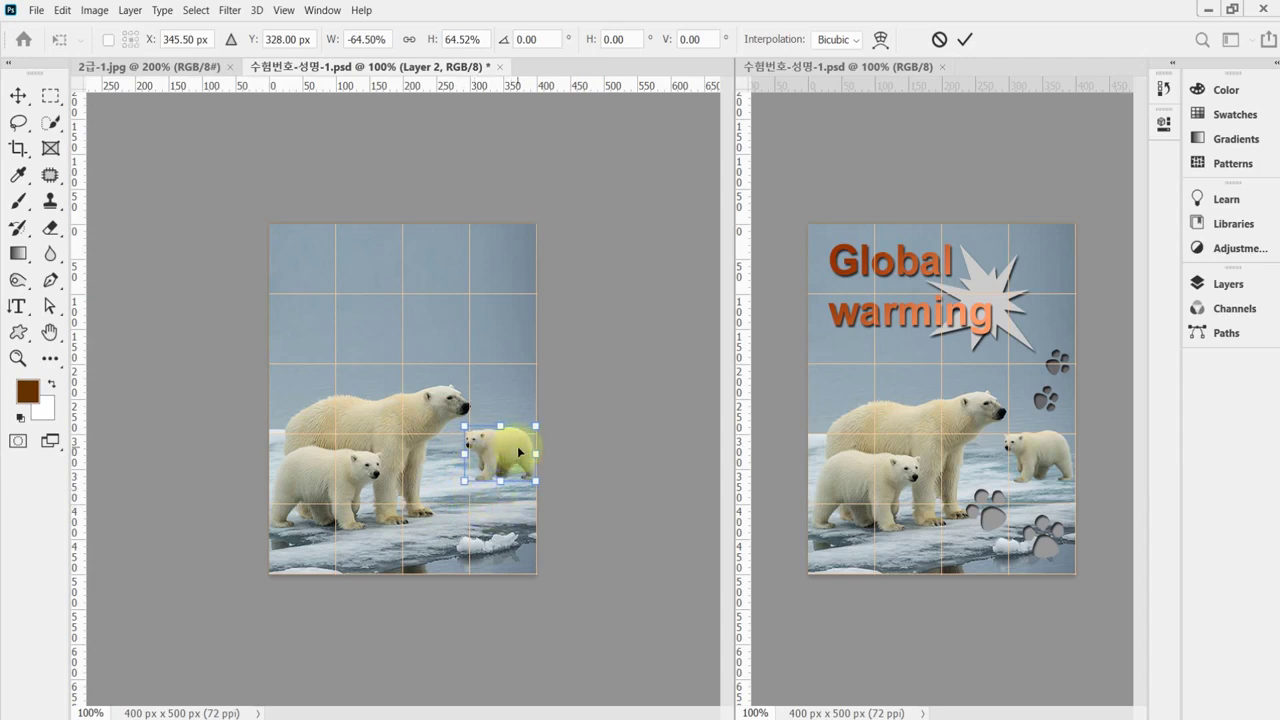
{"action": "key", "text": "Return"}
{"action": "key", "text": "w"}
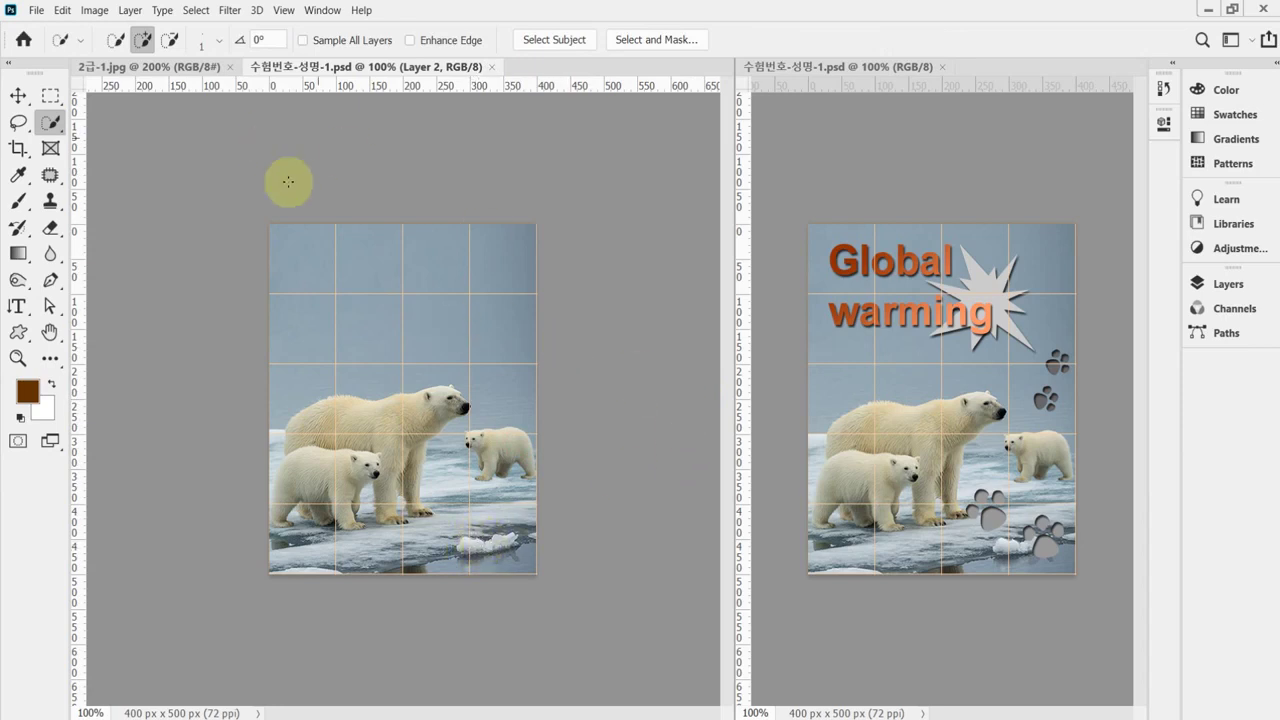
Set the Custom Shape tool to the paw prints shape from the legacy Tiles set.
{"action": "left_click", "coordinate": [20, 336]}
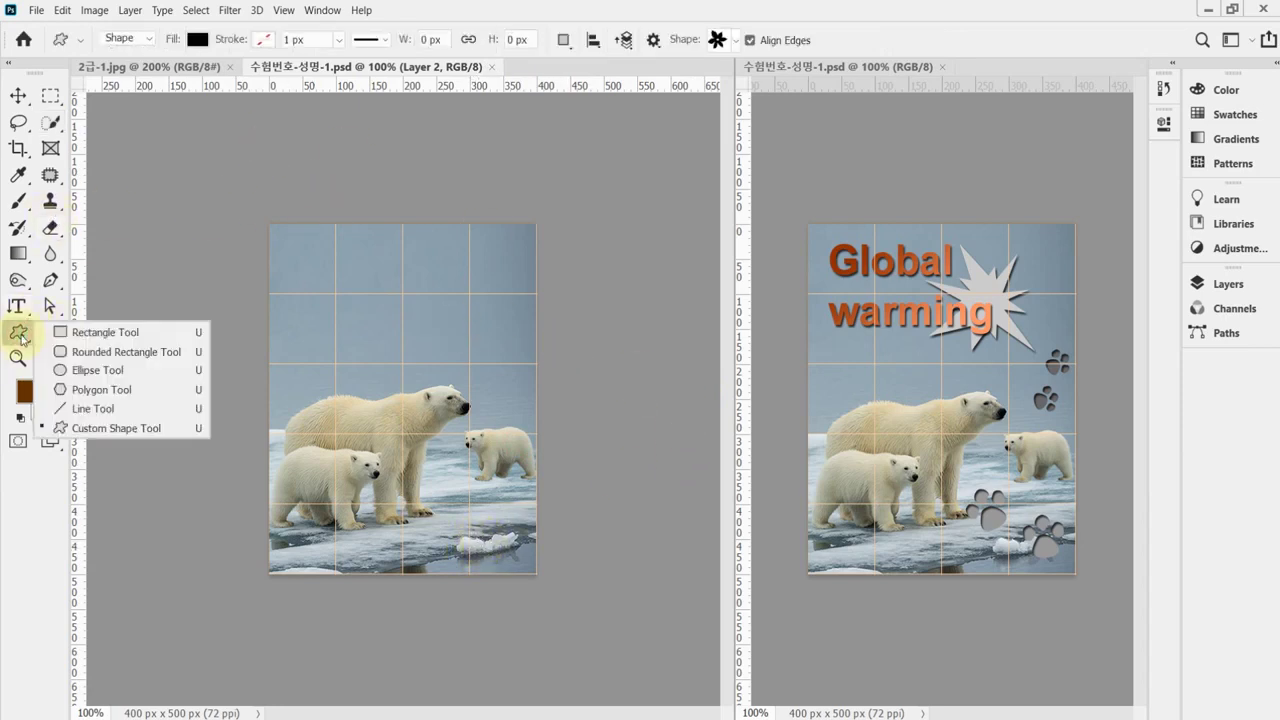
{"action": "left_click", "coordinate": [139, 431]}
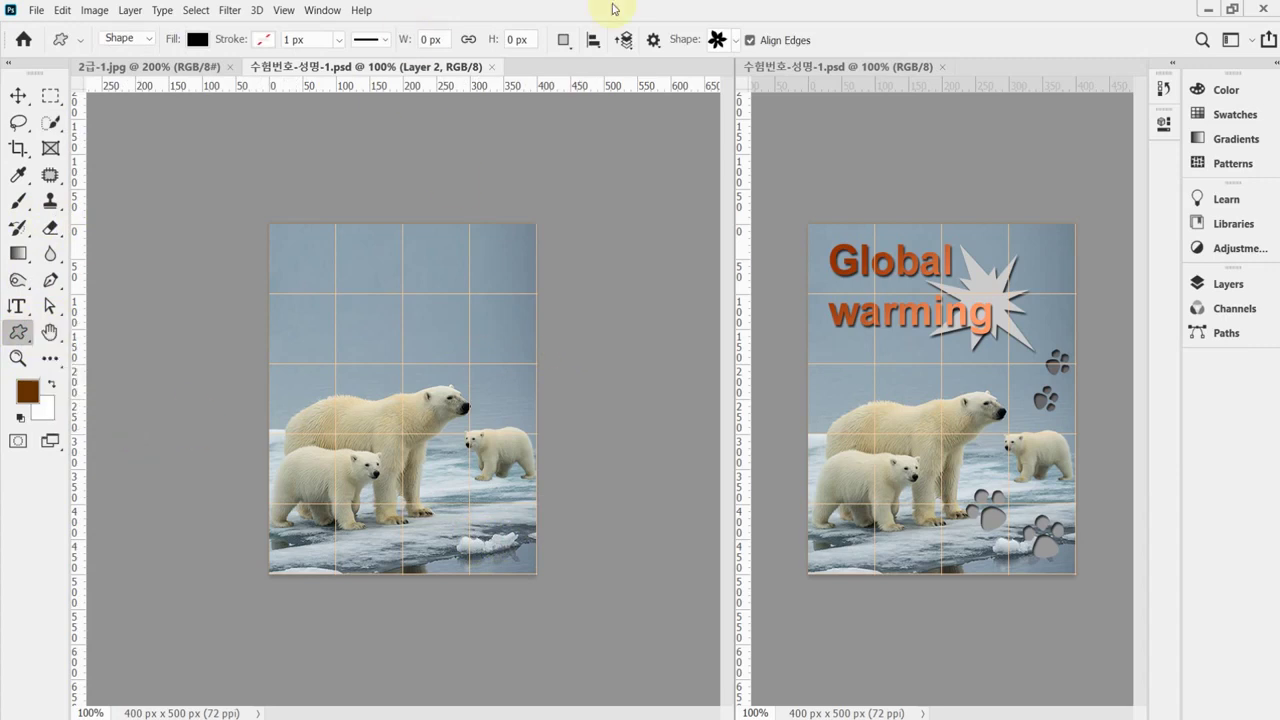
{"action": "left_click", "coordinate": [737, 40]}
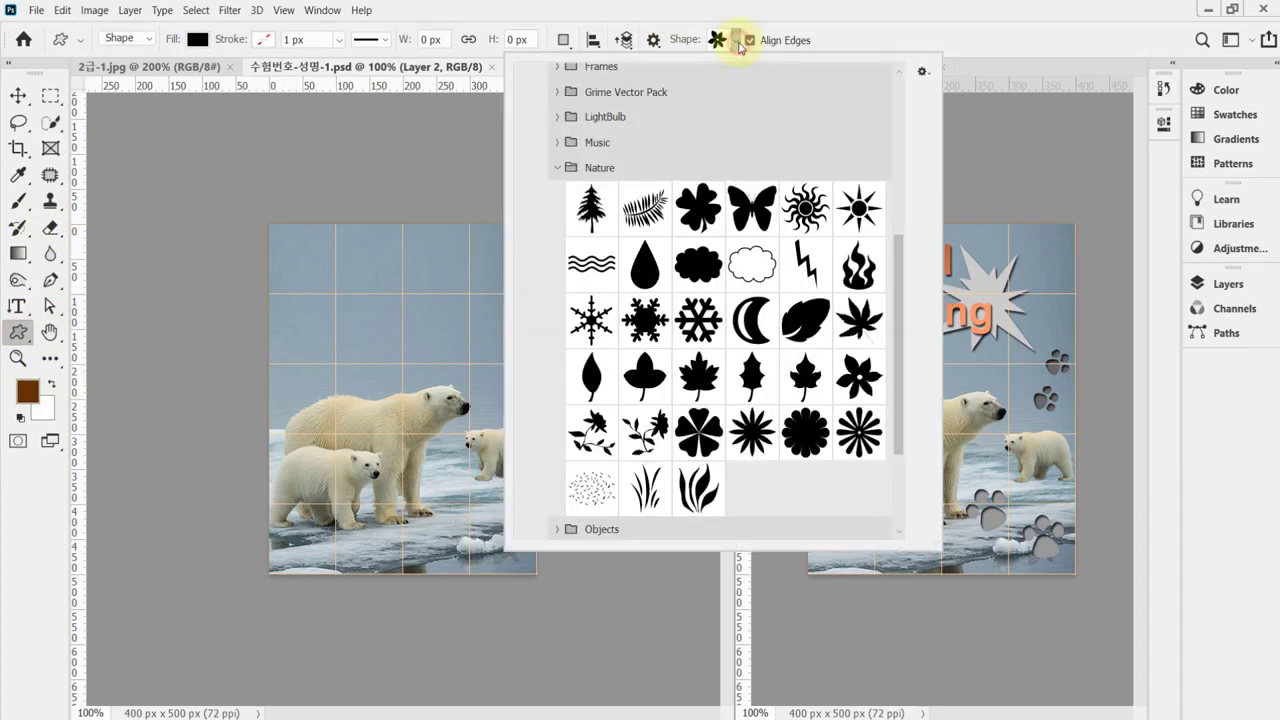
{"action": "left_click", "coordinate": [557, 168]}
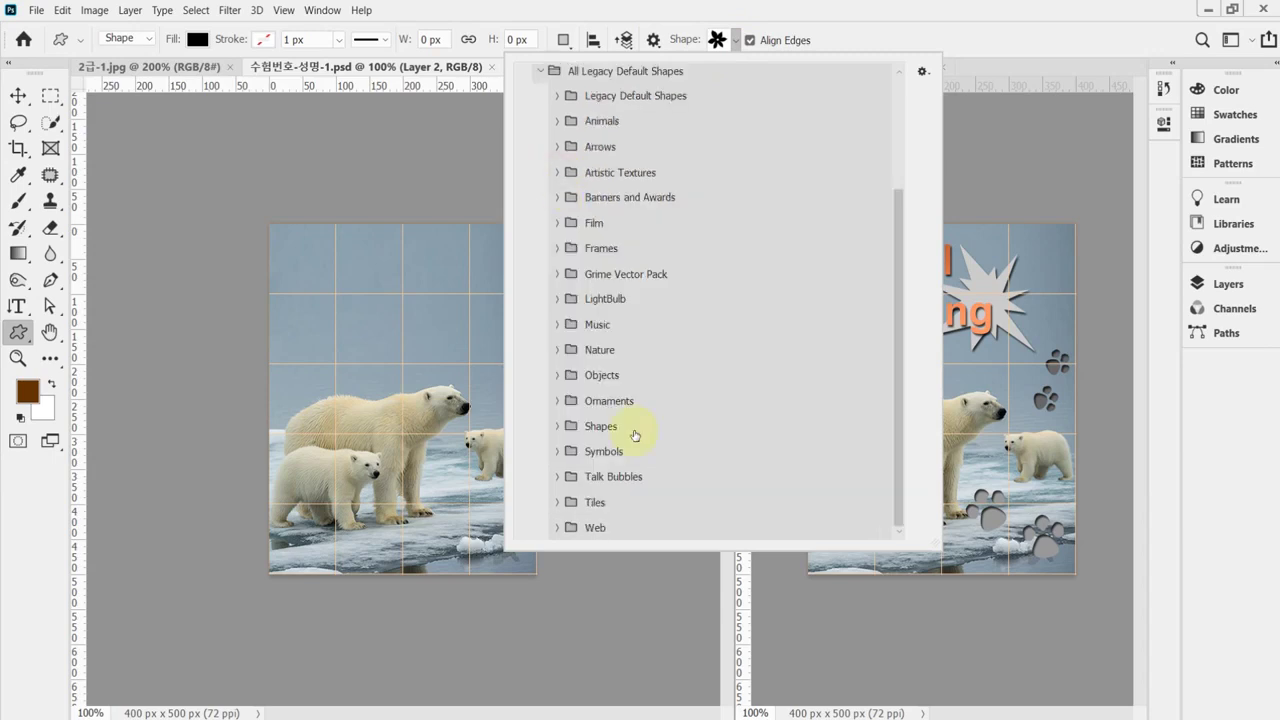
{"action": "left_click", "coordinate": [561, 506]}
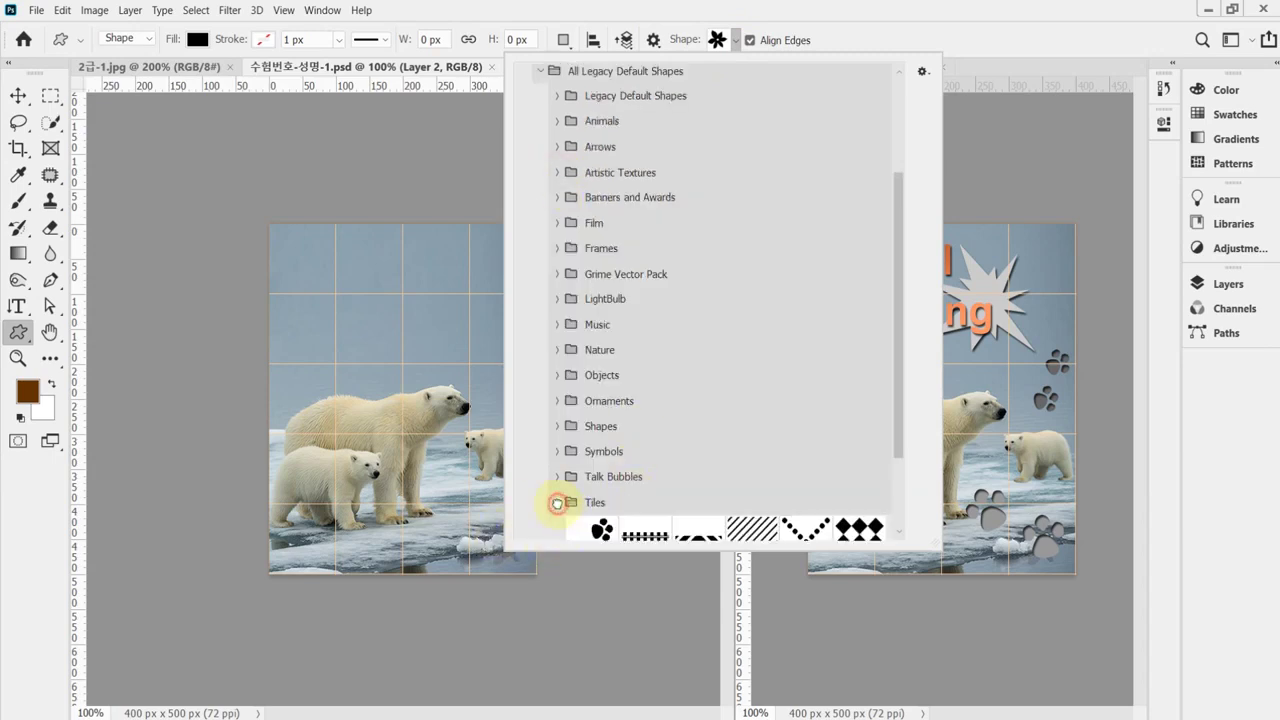
{"action": "scroll", "coordinate": [812, 376], "scroll_direction": "down", "scroll_amount": 2}
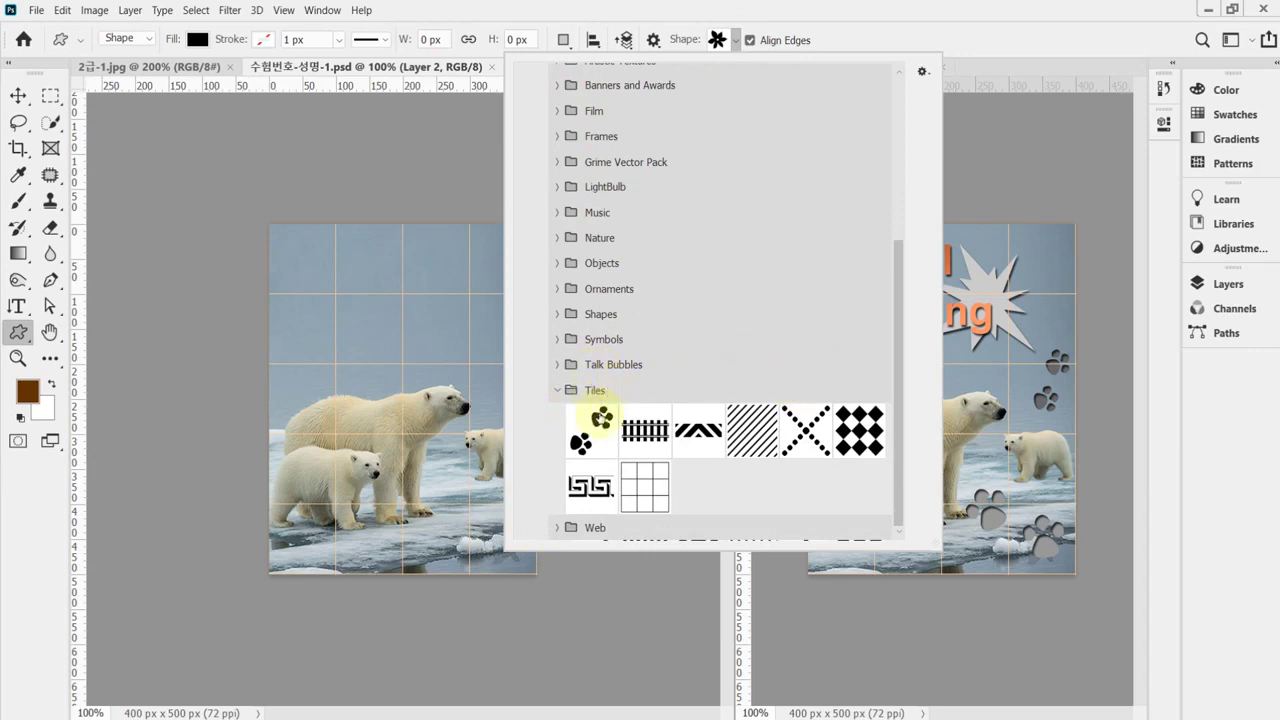
{"action": "left_click", "coordinate": [596, 424]}
{"action": "left_click", "coordinate": [843, 28]}
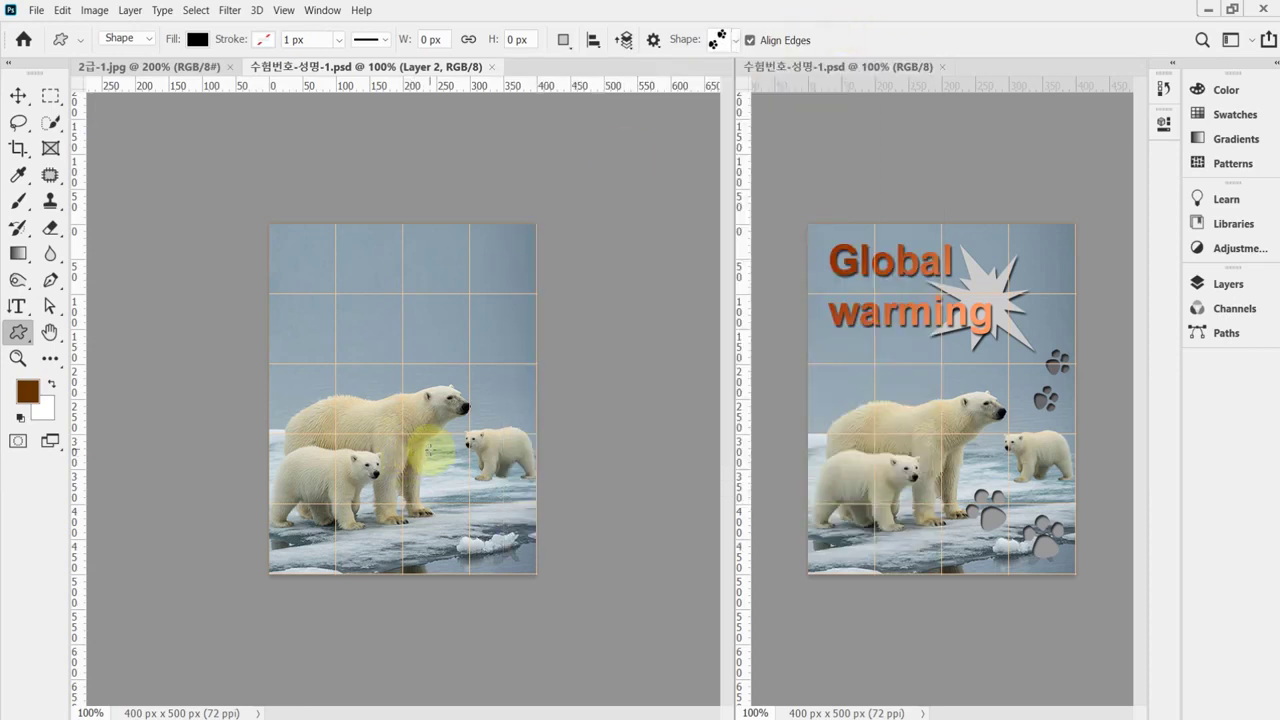
Draw a paw prints shape about 115 by 125 px on the ice below the small bear copy.
{"action": "left_click_drag", "start_coordinate": [432, 497], "coordinate": [445, 497]}
{"action": "left_click_drag", "start_coordinate": [470, 538], "coordinate": [561, 593]}
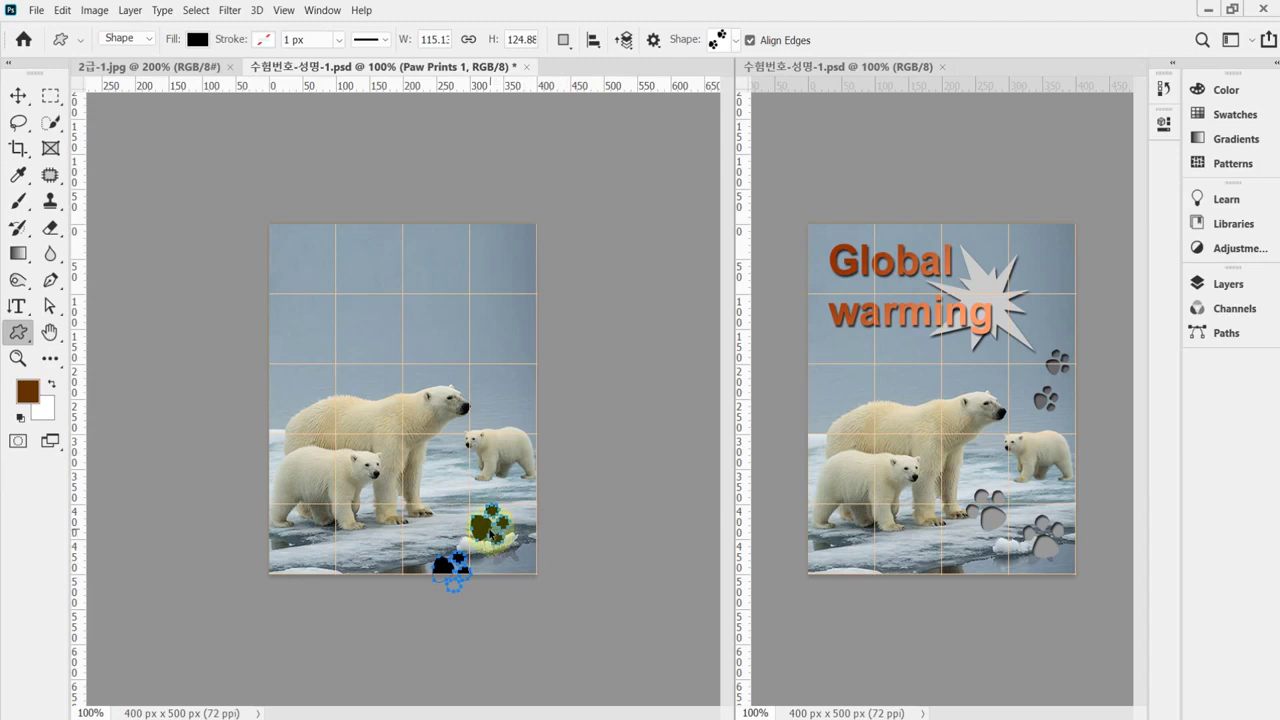
{"action": "left_click_drag", "start_coordinate": [487, 546], "coordinate": [489, 505]}
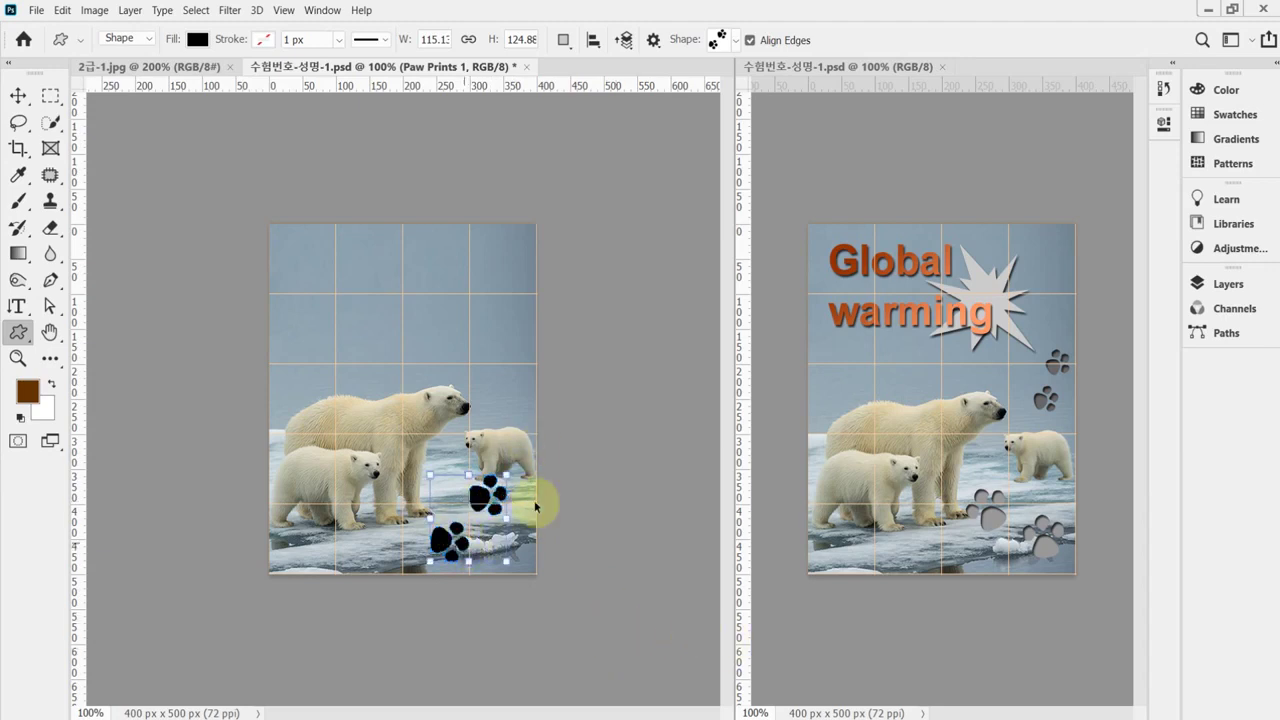
Scale the paw prints to about 105% and shift them slightly up and left on the ice.
{"action": "key", "text": "ctrl+t"}
{"action": "left_click_drag", "start_coordinate": [507, 560], "coordinate": [520, 574]}
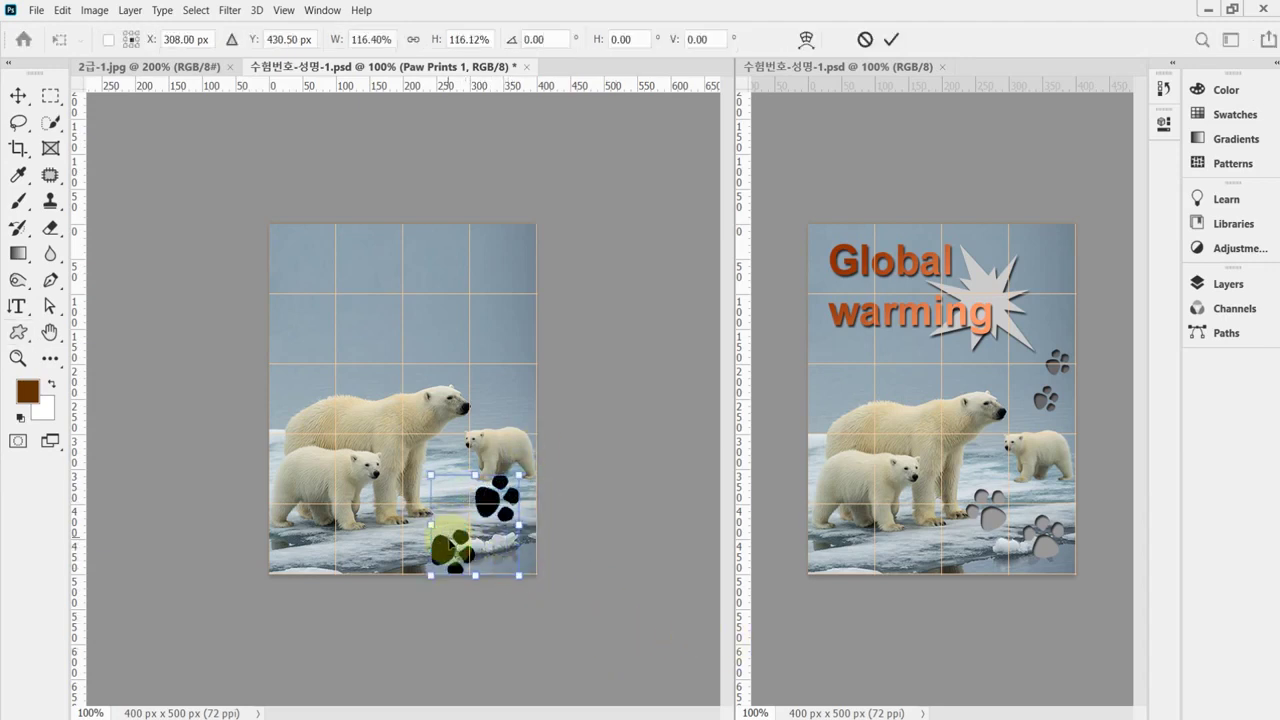
{"action": "left_click_drag", "start_coordinate": [451, 537], "coordinate": [446, 535]}
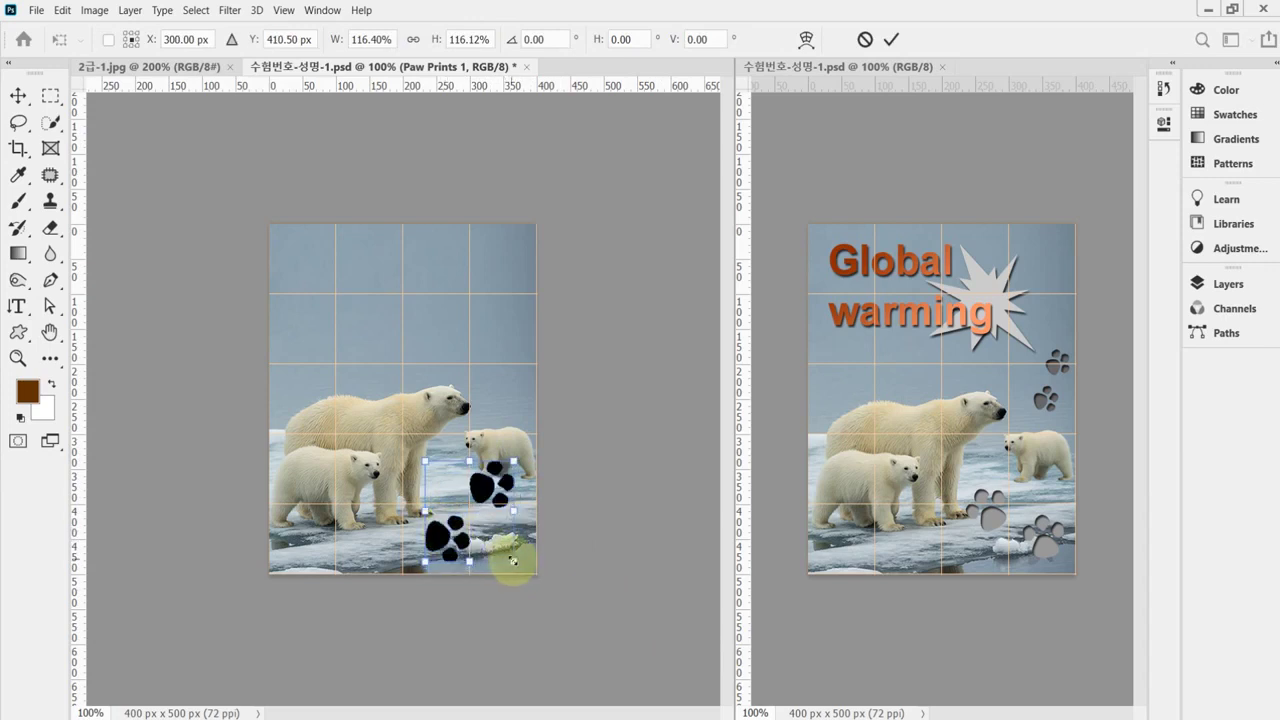
{"action": "left_click_drag", "start_coordinate": [512, 559], "coordinate": [447, 528]}
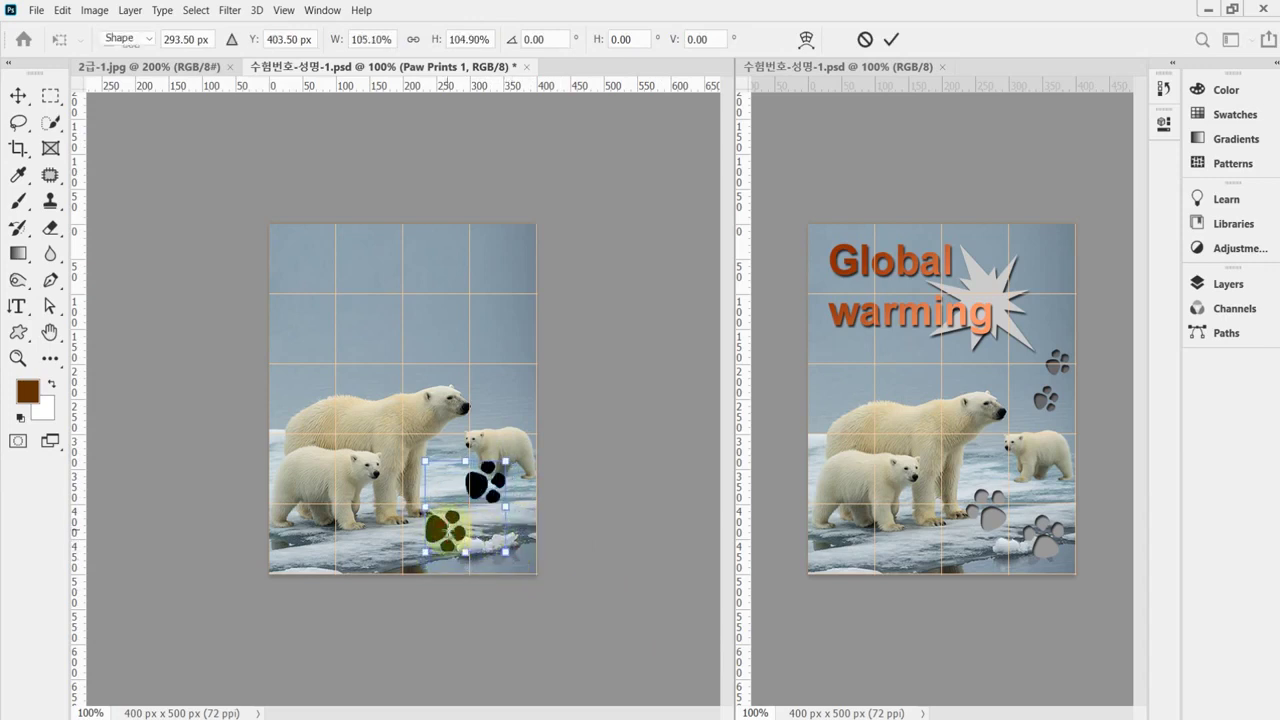
{"action": "key", "text": "Return"}
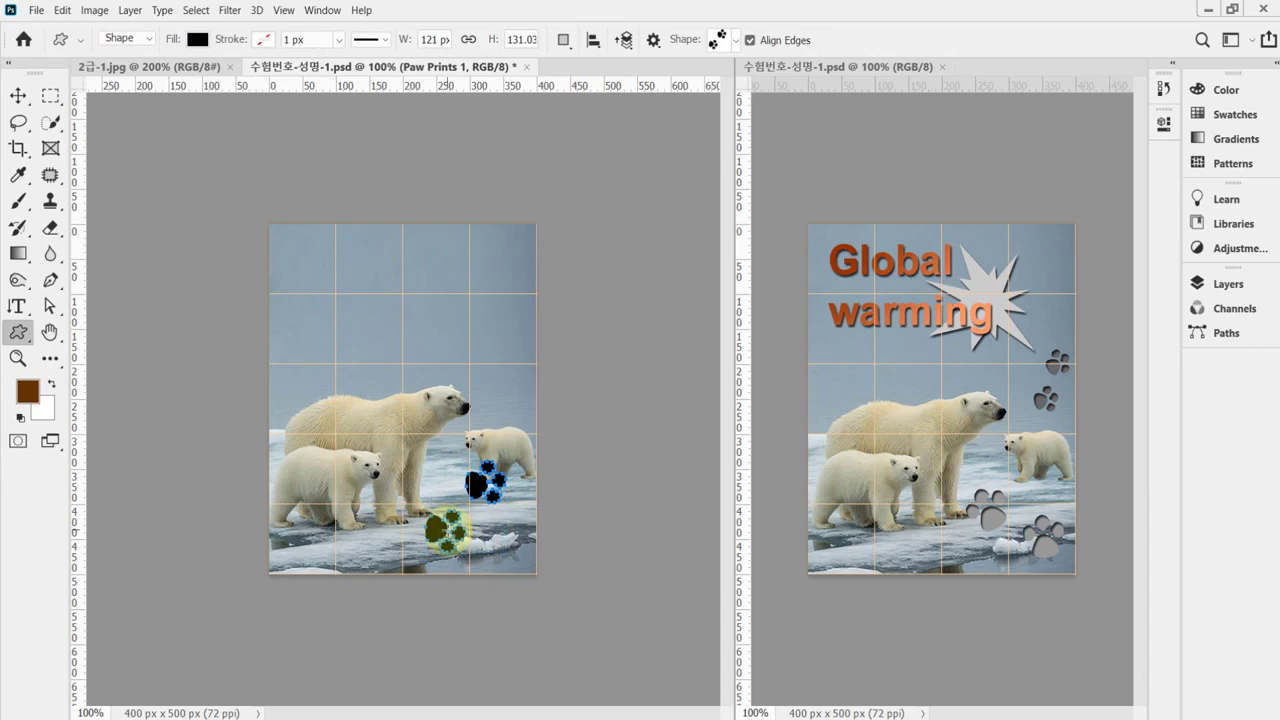
Rotate the paw prints by about -103° and position them diagonally across the lower right ice.
{"action": "key", "text": "ctrl+t"}
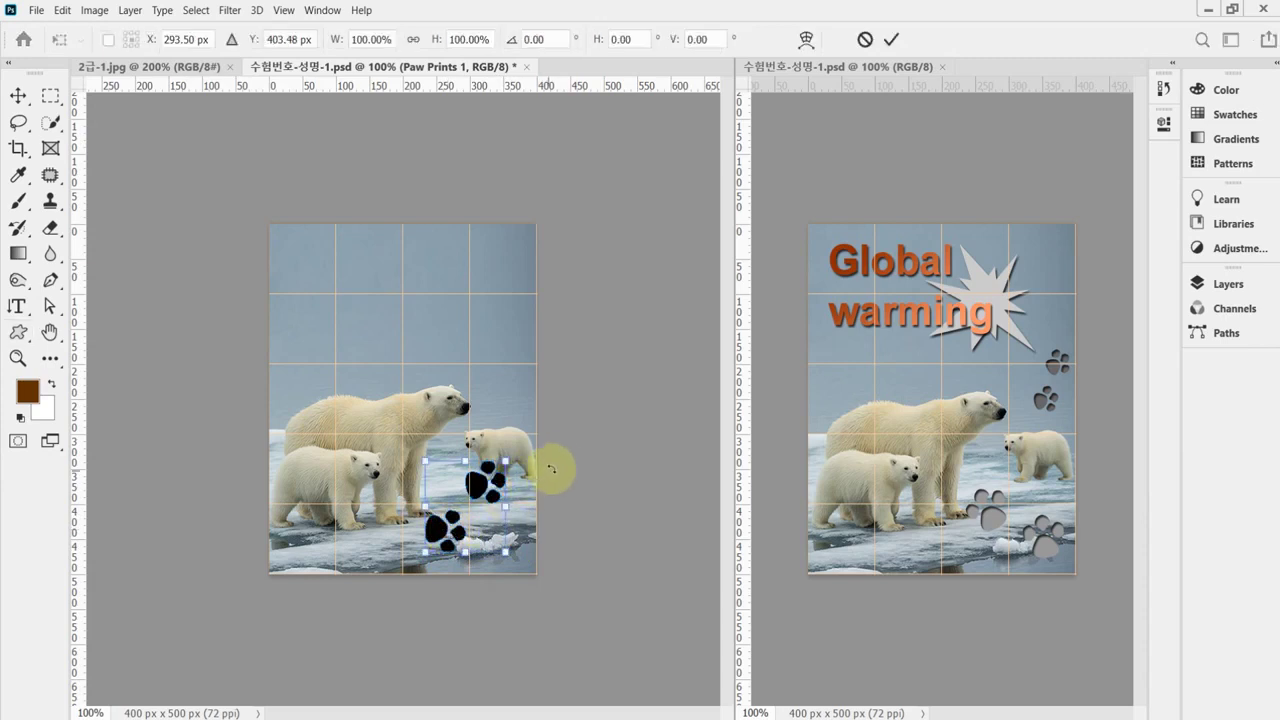
{"action": "left_click_drag", "start_coordinate": [562, 466], "coordinate": [580, 540]}
{"action": "left_click_drag", "start_coordinate": [465, 527], "coordinate": [499, 543]}
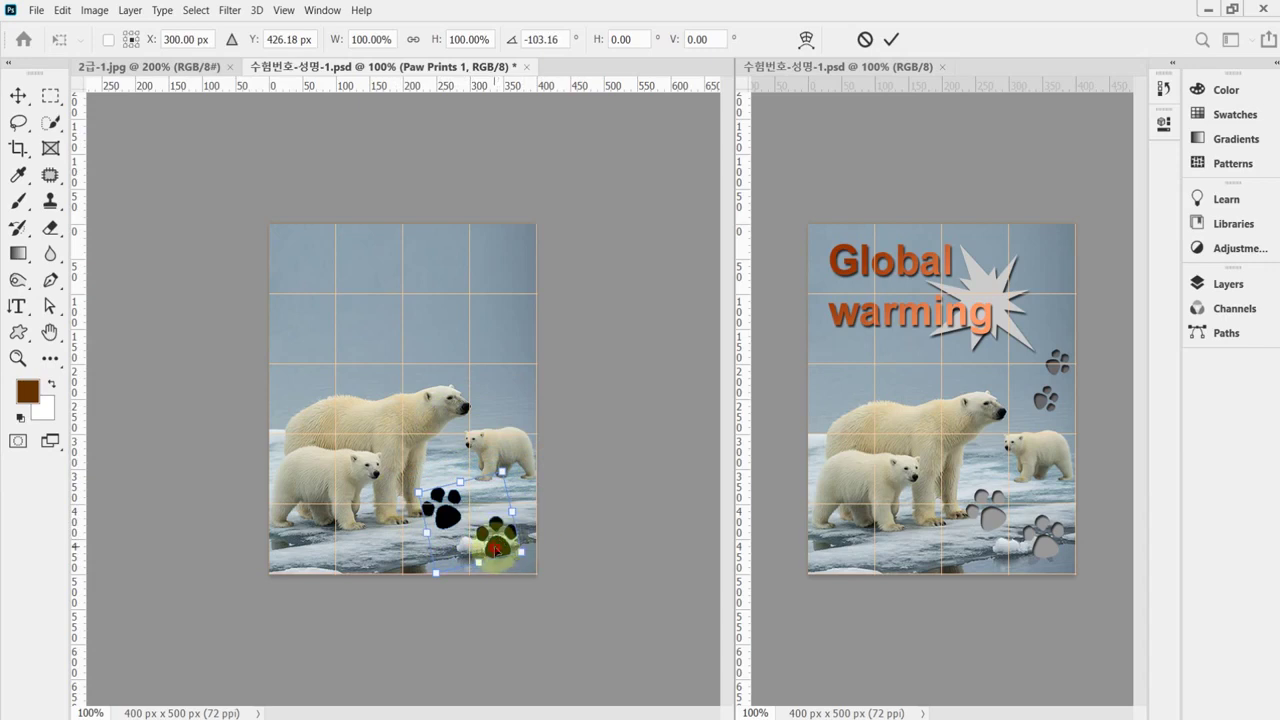
{"action": "double_click", "coordinate": [498, 545]}
Set the paw prints' fill colour to #999999, checking the colour code against the exam PDF in Acrobat Reader.
{"action": "left_click", "coordinate": [1200, 284]}
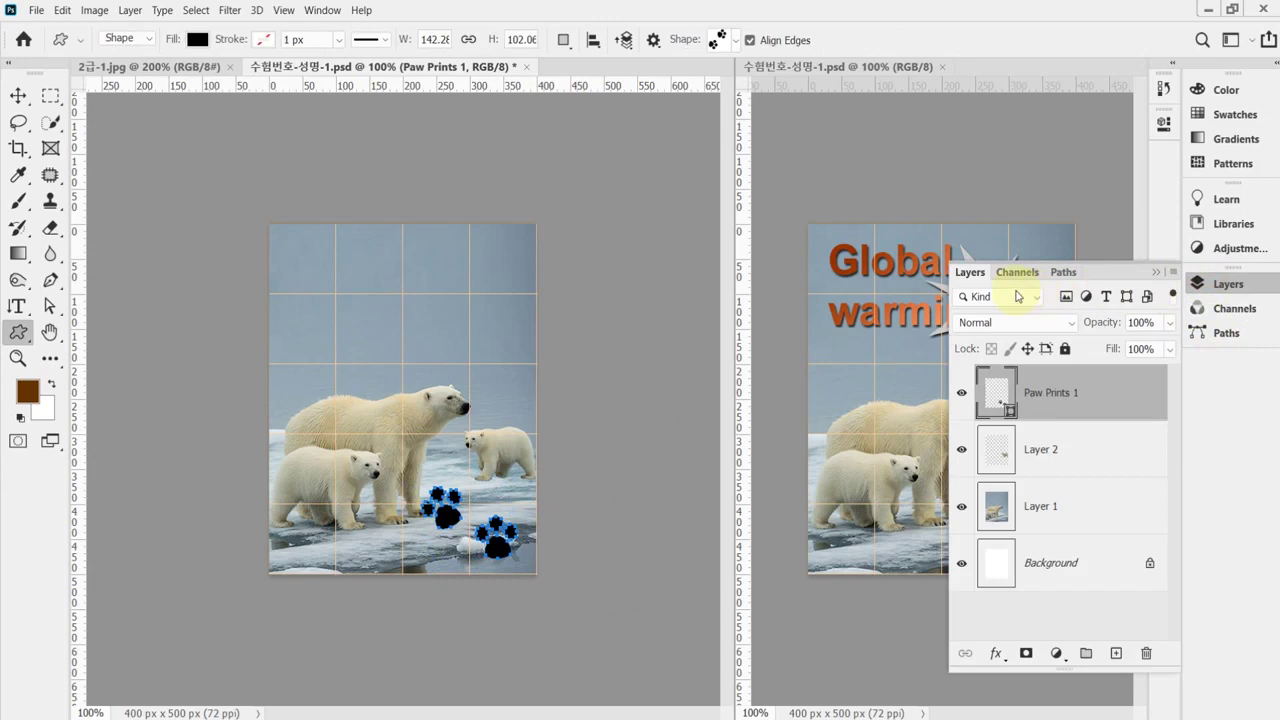
{"action": "double_click", "coordinate": [995, 400]}
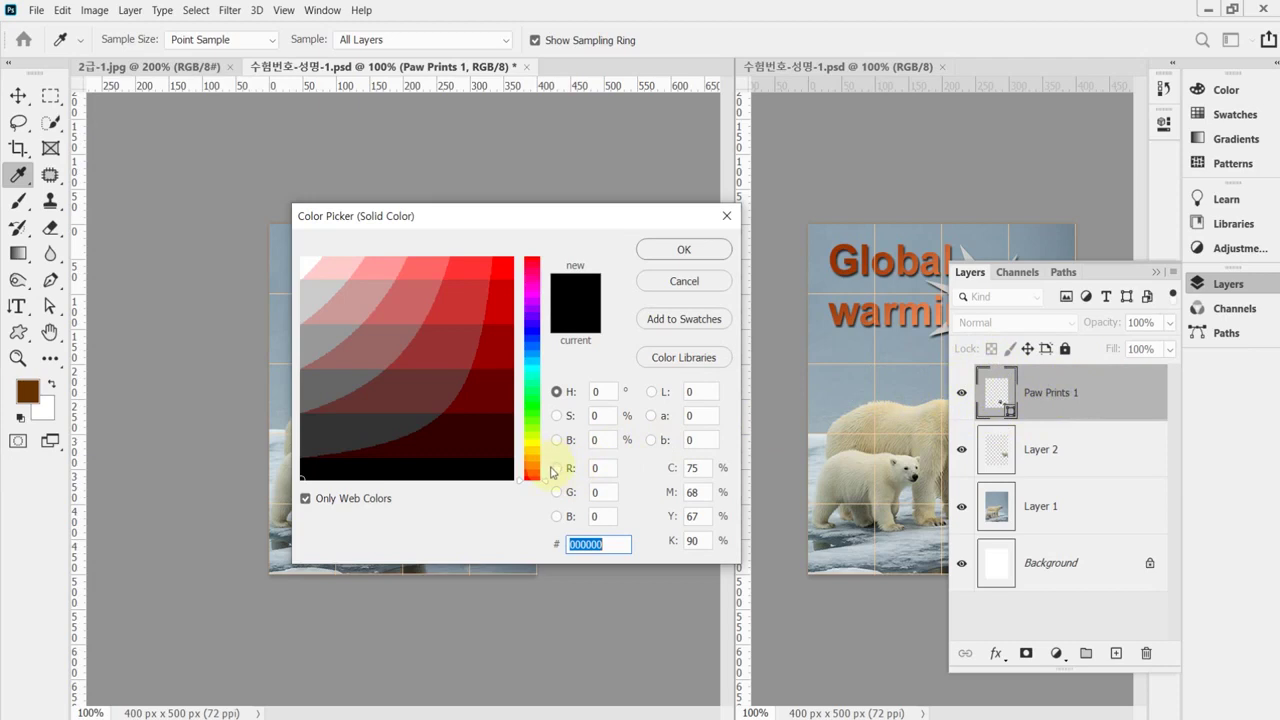
{"action": "type", "text": "999"}
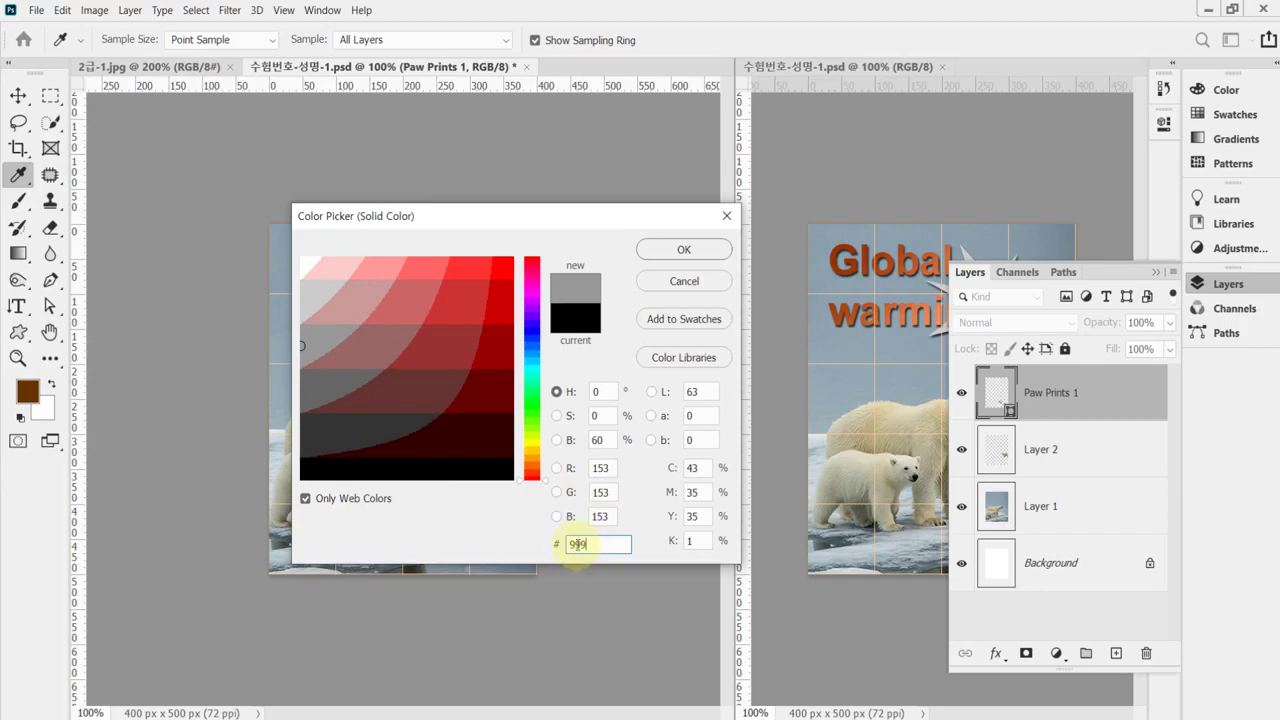
{"action": "key", "text": "alt+Tab"}
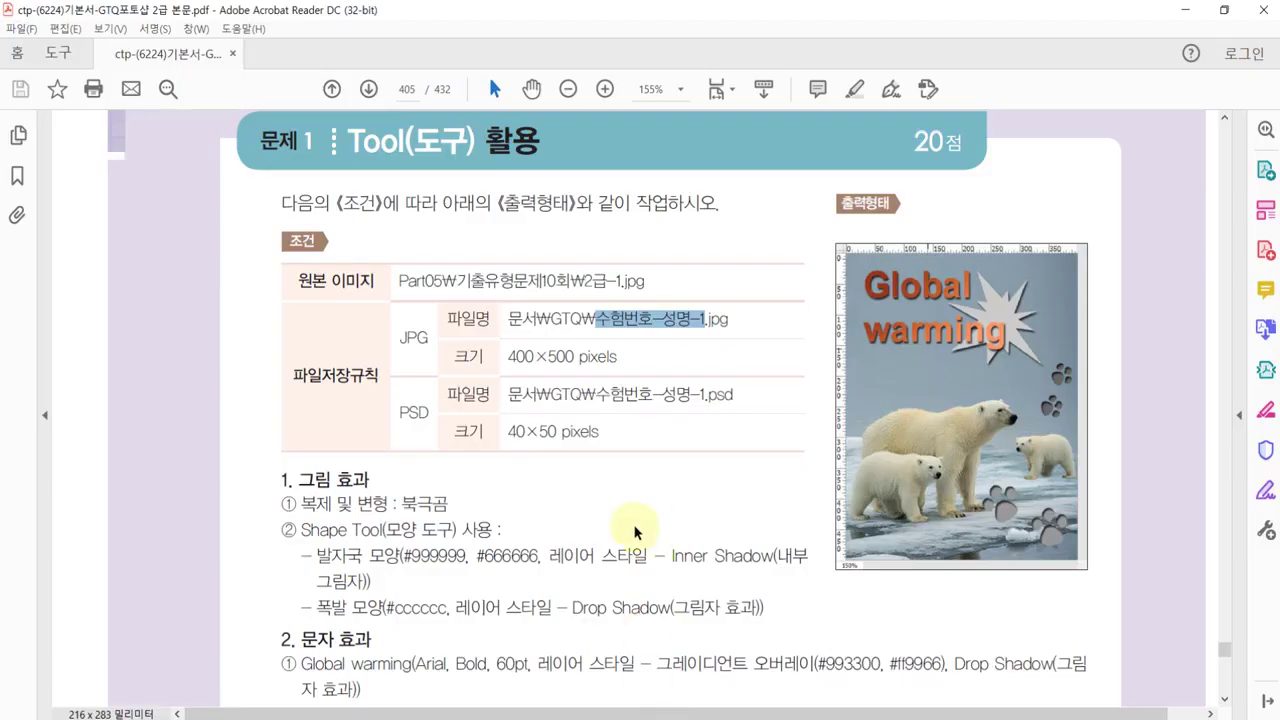
{"action": "left_click", "coordinate": [608, 591]}
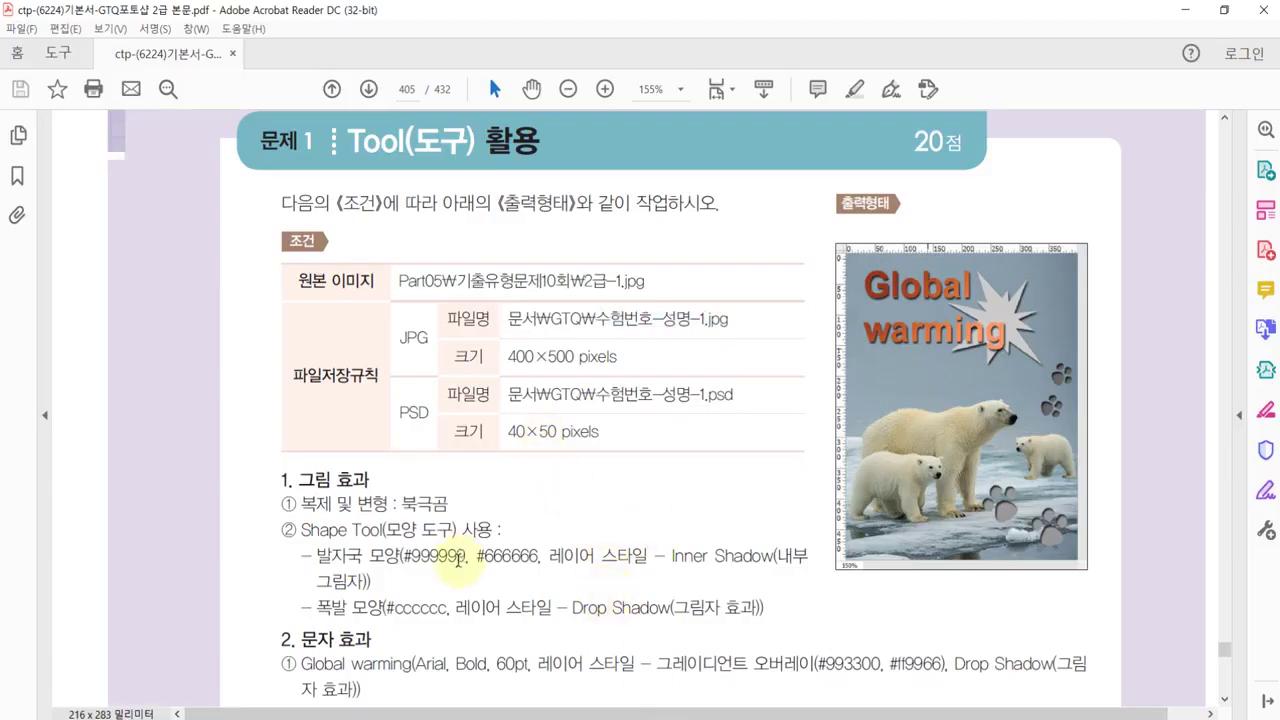
{"action": "left_click_drag", "start_coordinate": [404, 556], "coordinate": [461, 559]}
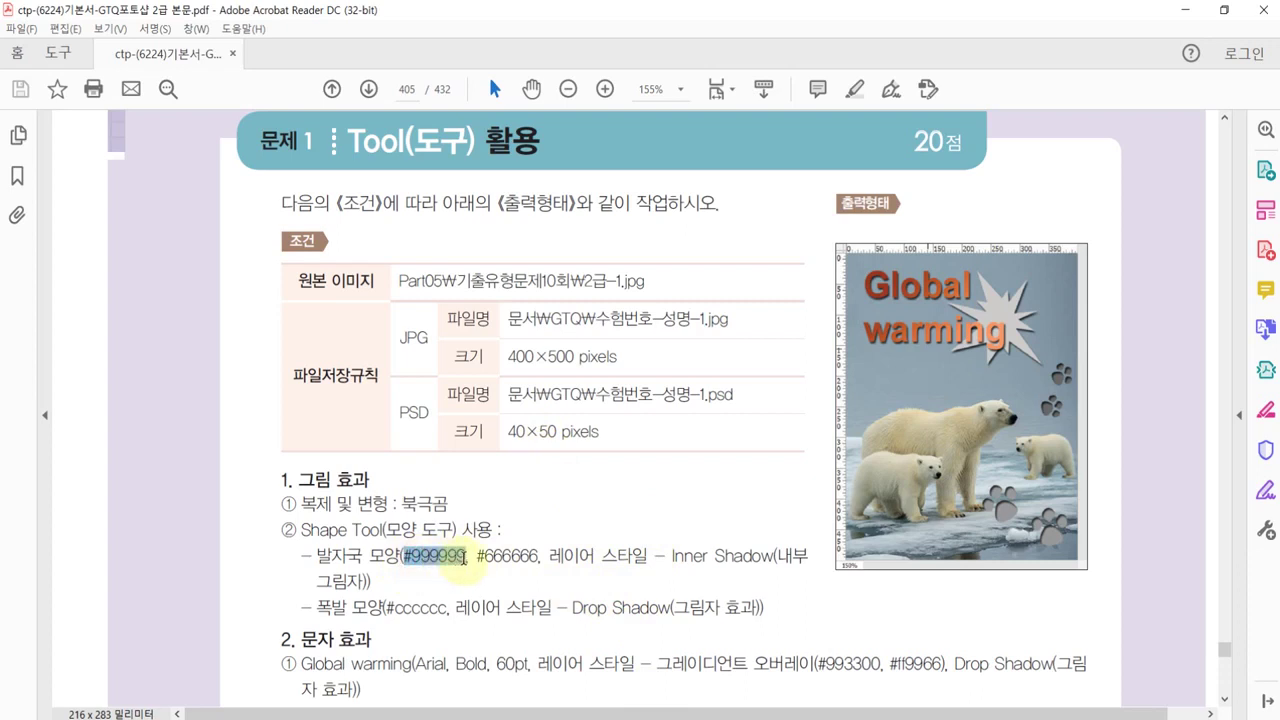
{"action": "left_click", "coordinate": [428, 557]}
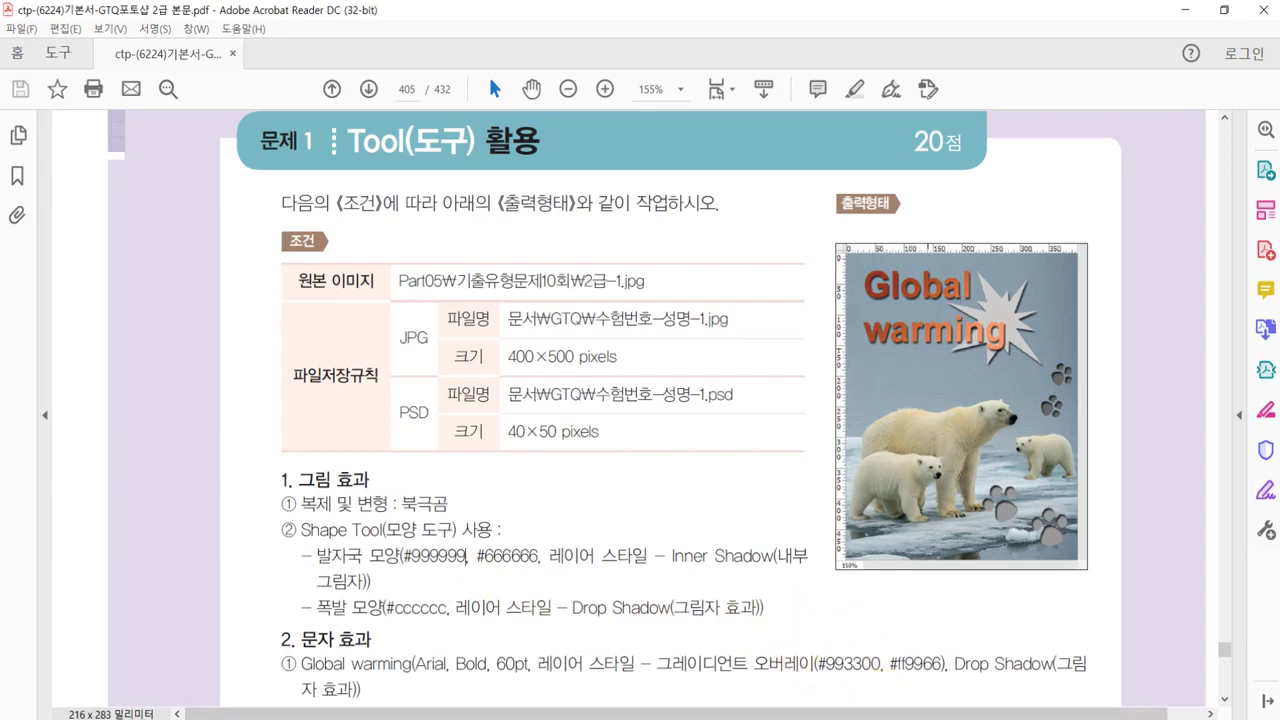
{"action": "left_click", "coordinate": [650, 672]}
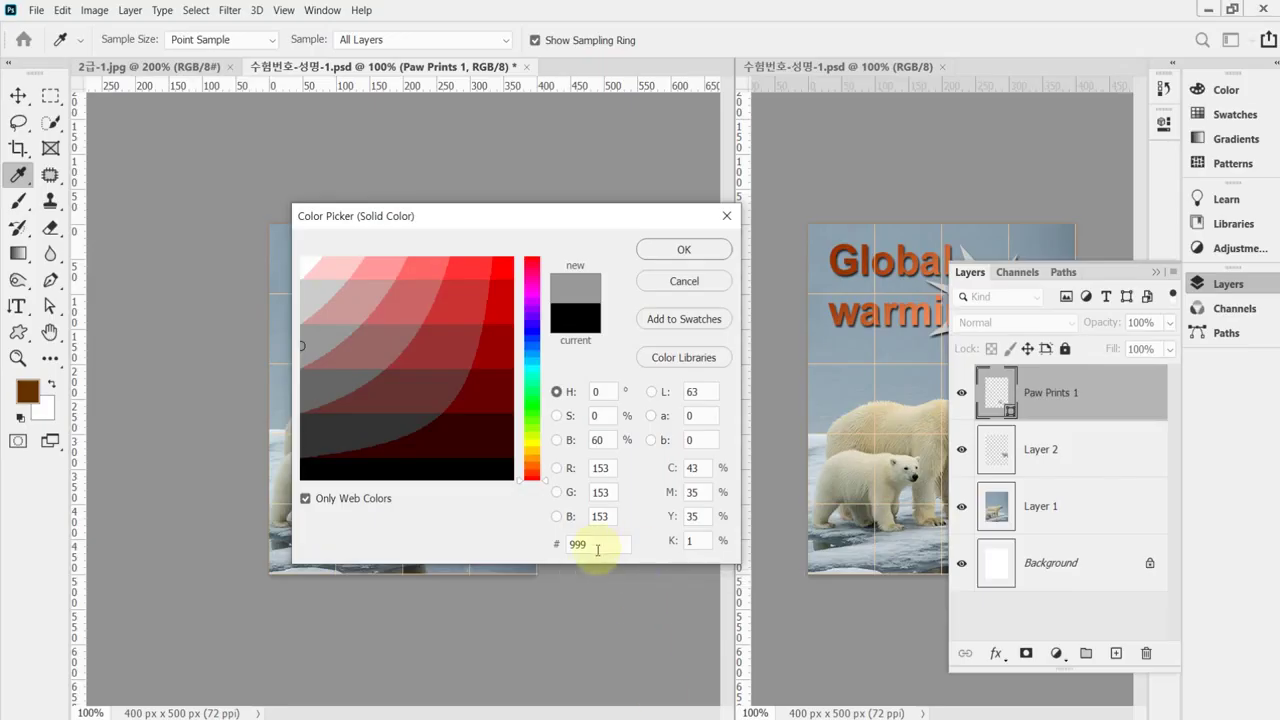
{"action": "left_click", "coordinate": [699, 256]}
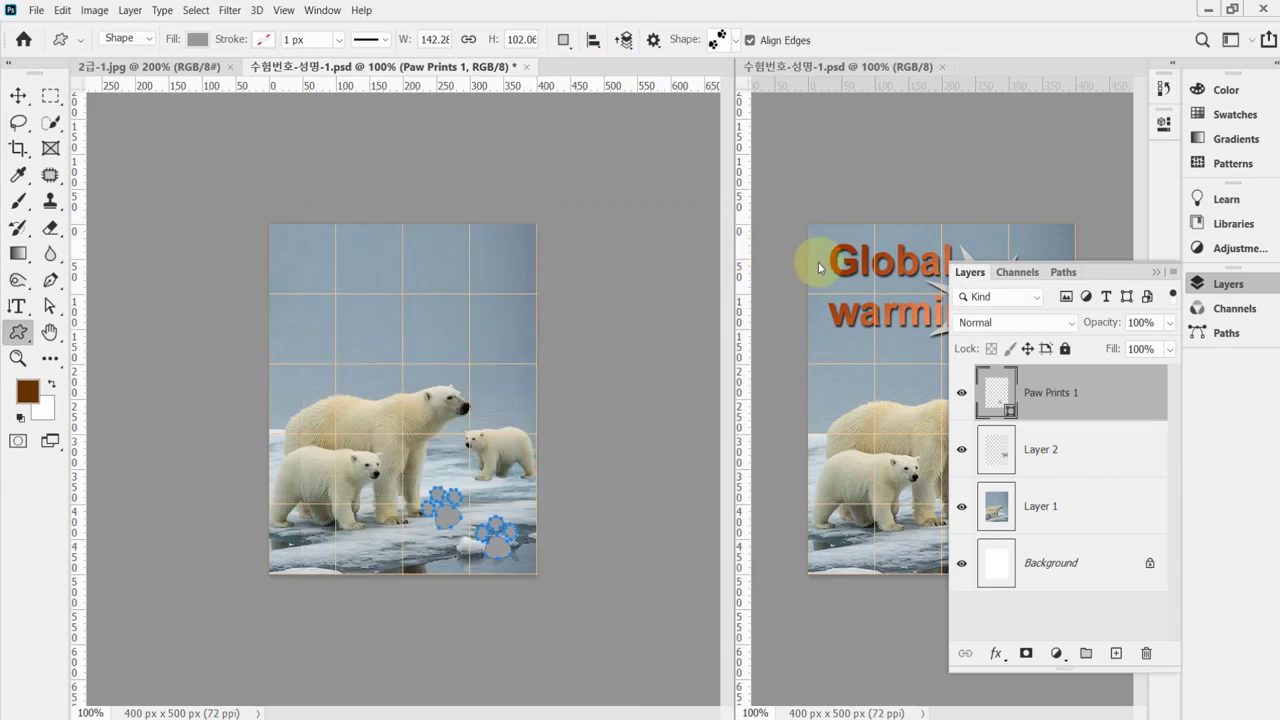
Add an Inner Shadow to the paw prints shape layer with its angle set to 120°.
{"action": "left_click", "coordinate": [1201, 283]}
{"action": "left_click", "coordinate": [1201, 284]}
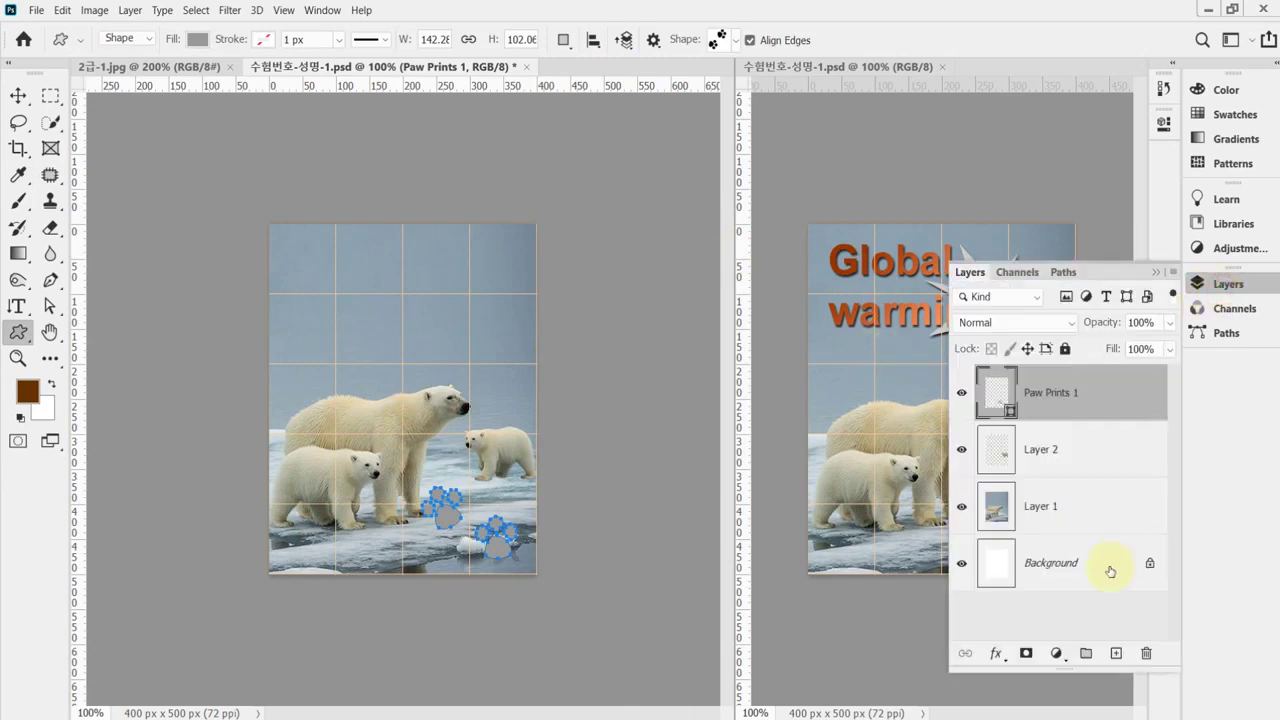
{"action": "left_click", "coordinate": [997, 653]}
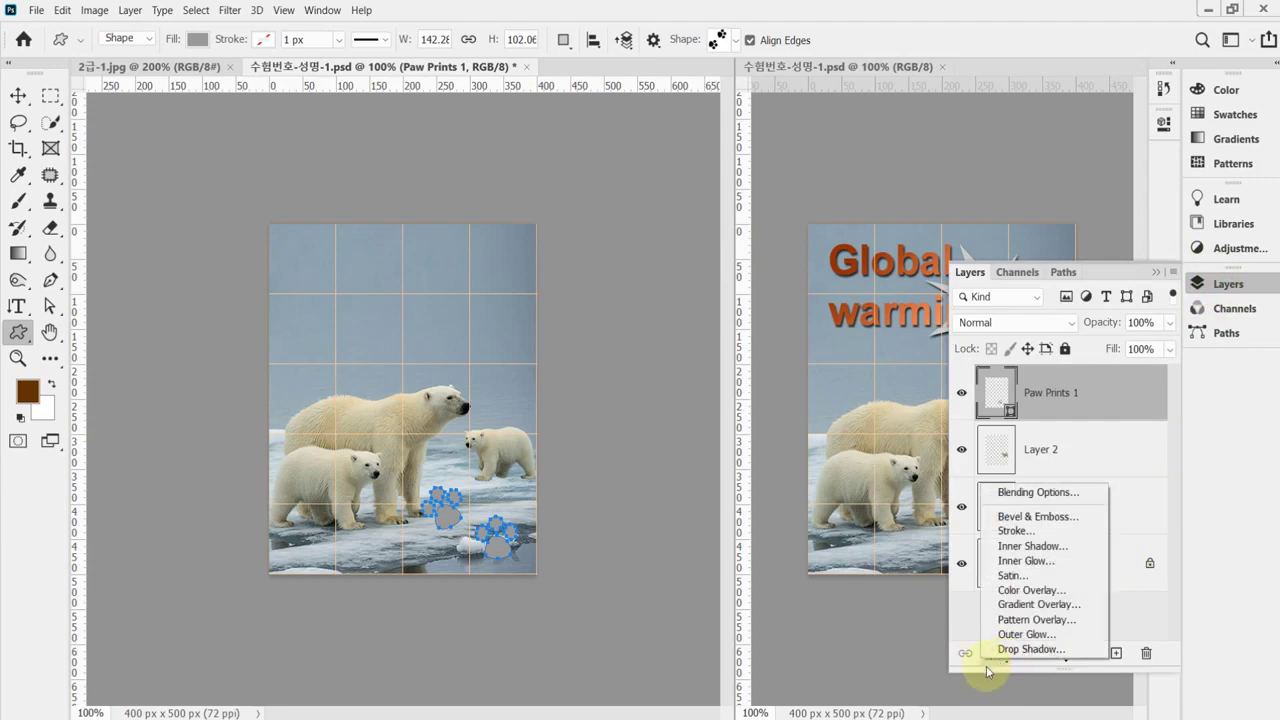
{"action": "left_click", "coordinate": [1030, 546]}
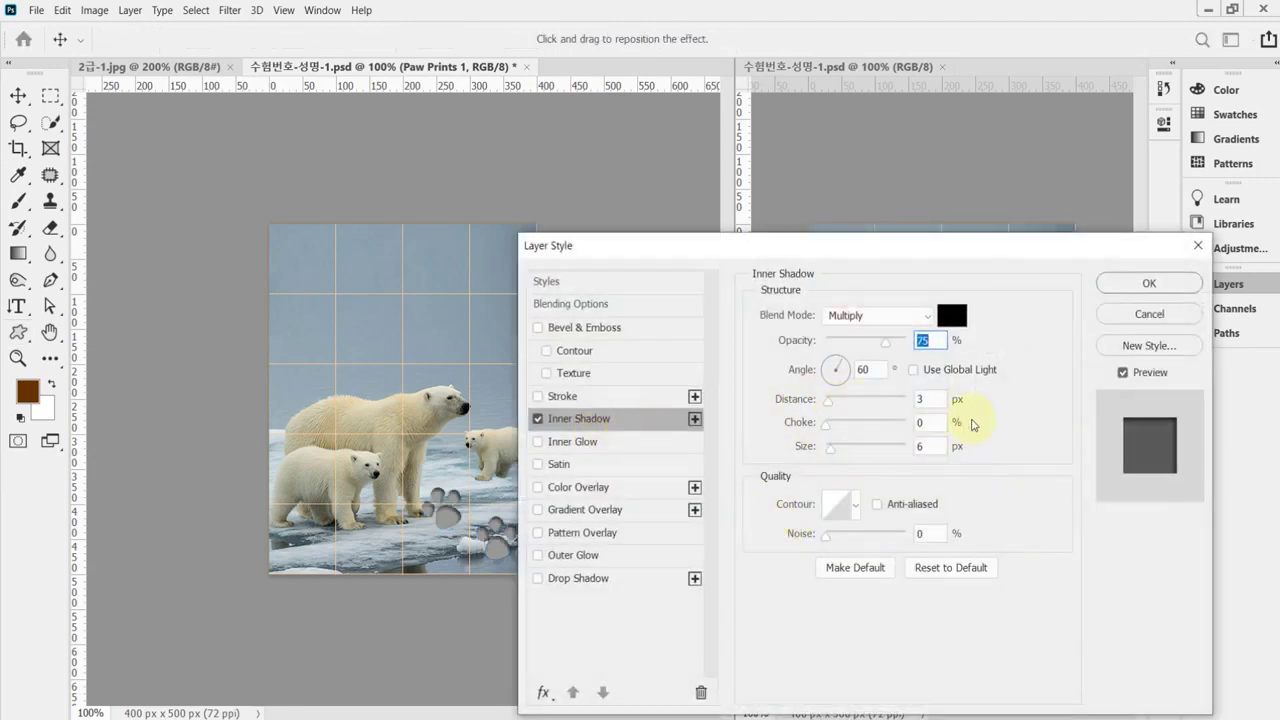
{"action": "key", "text": "Tab"}
{"action": "key", "text": "Tab"}
{"action": "key", "text": "shift+Tab"}
{"action": "type", "text": "120"}
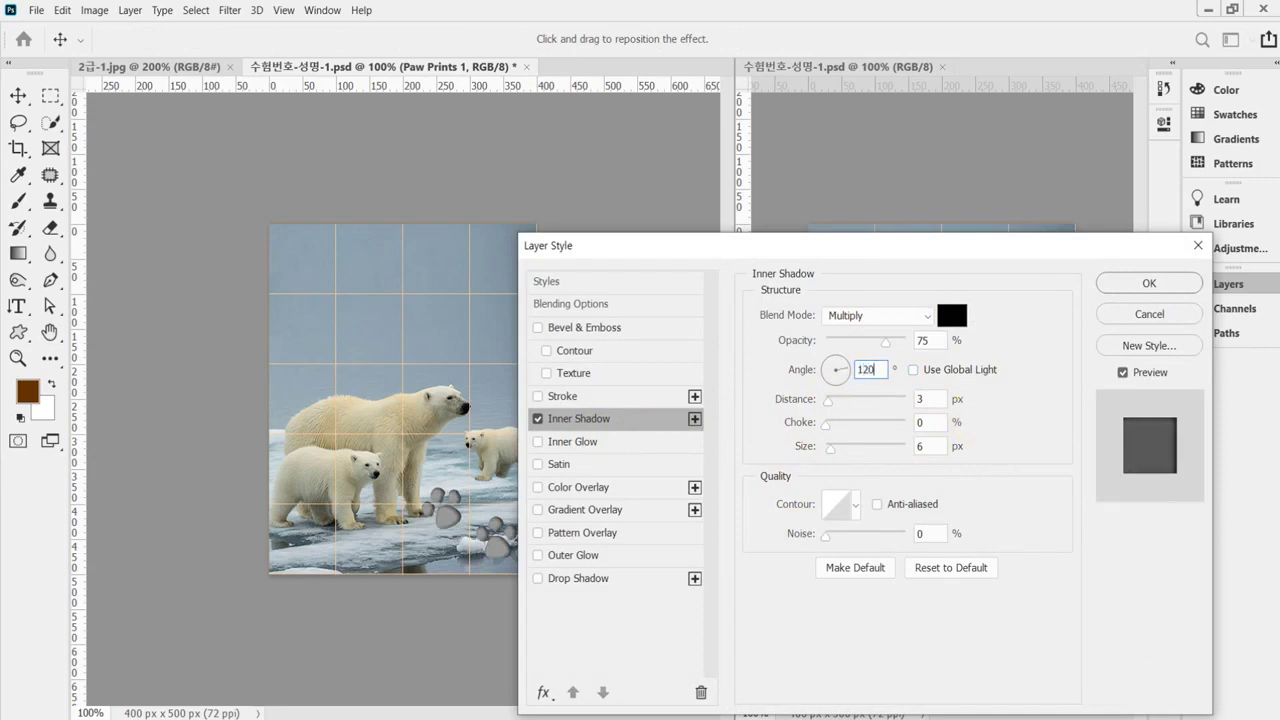
{"action": "key", "text": "Tab"}
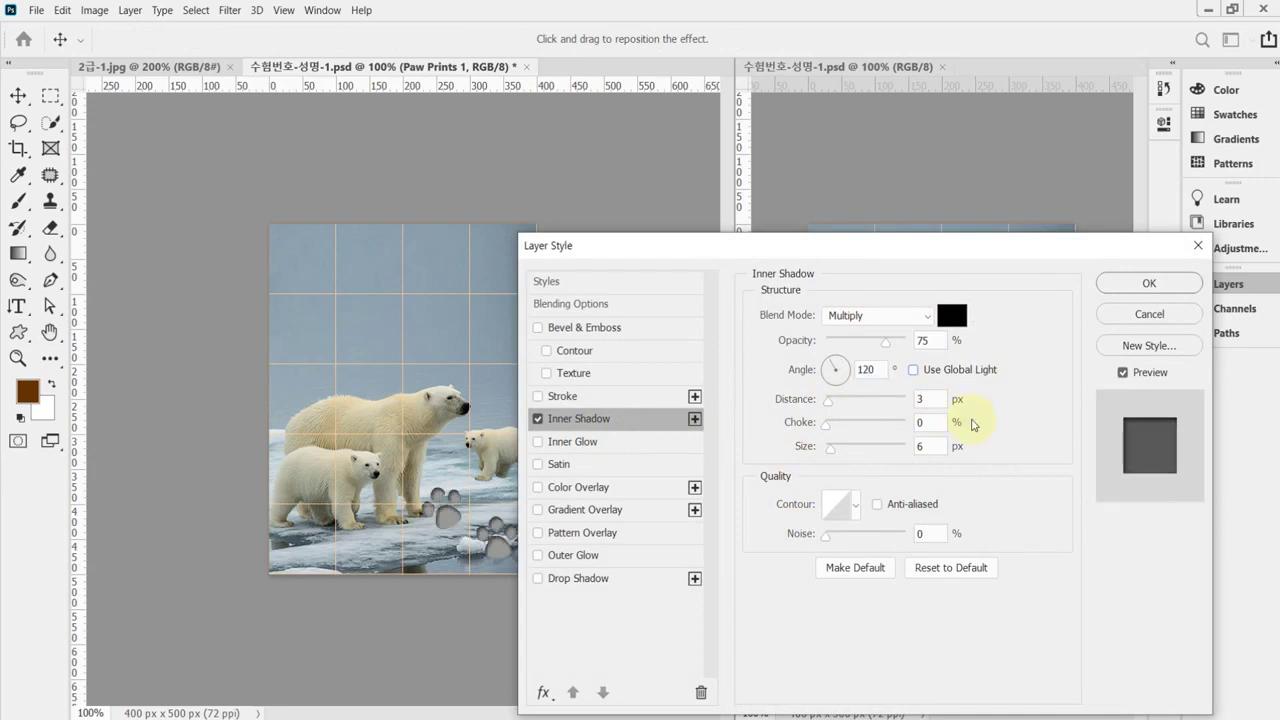
Set the paw prints' Inner Shadow size to 3 px and apply the layer style.
{"action": "key", "text": "Tab"}
{"action": "key", "text": "Tab"}
{"action": "key", "text": "Tab"}
{"action": "type", "text": "3"}
{"action": "left_click", "coordinate": [1124, 291]}
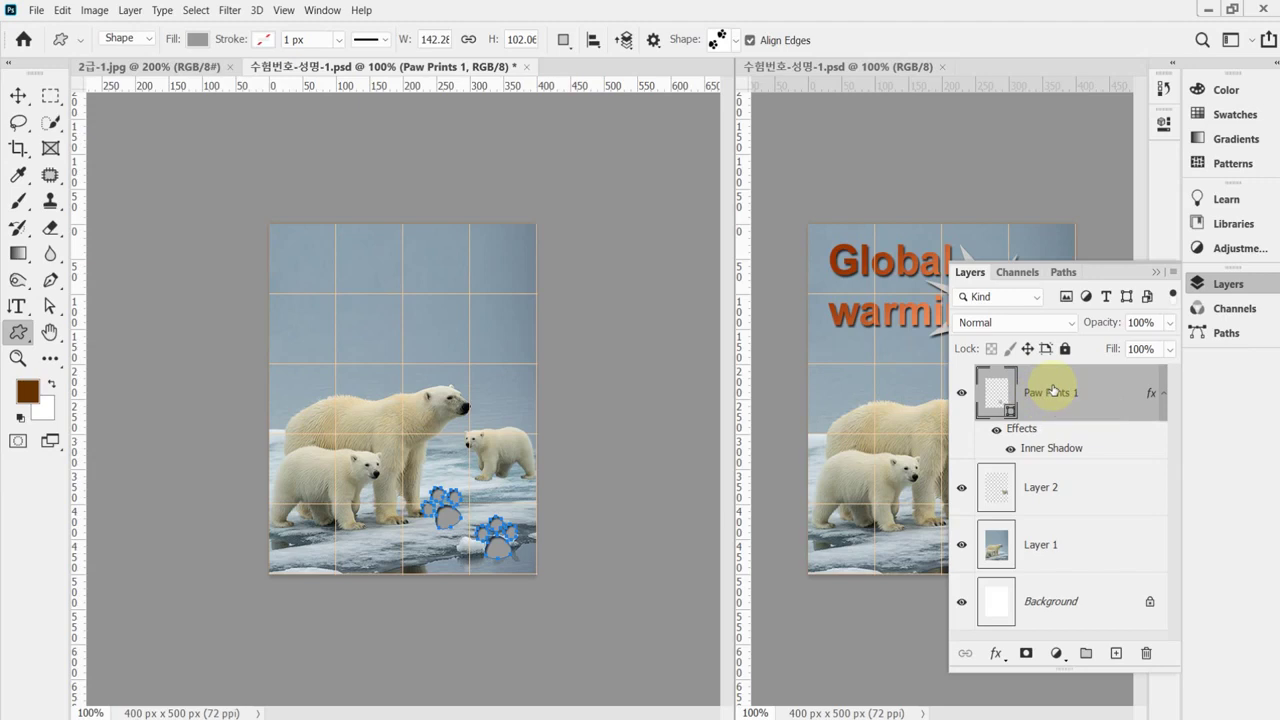
Duplicate the paw prints layer and place the copy above the small right-hand bear, scaled to about 77% and rotated 75°.
{"action": "key", "text": "ctrl+j"}
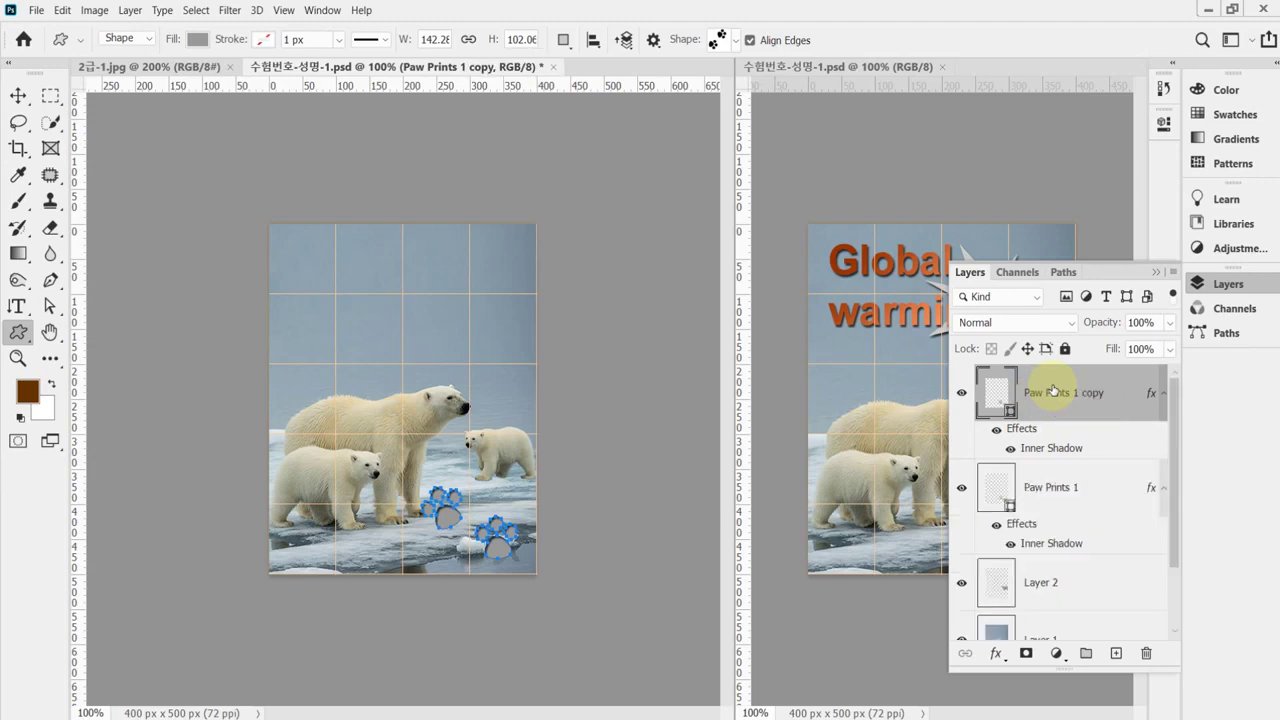
{"action": "left_click", "coordinate": [1215, 284]}
{"action": "key", "text": "ctrl+t"}
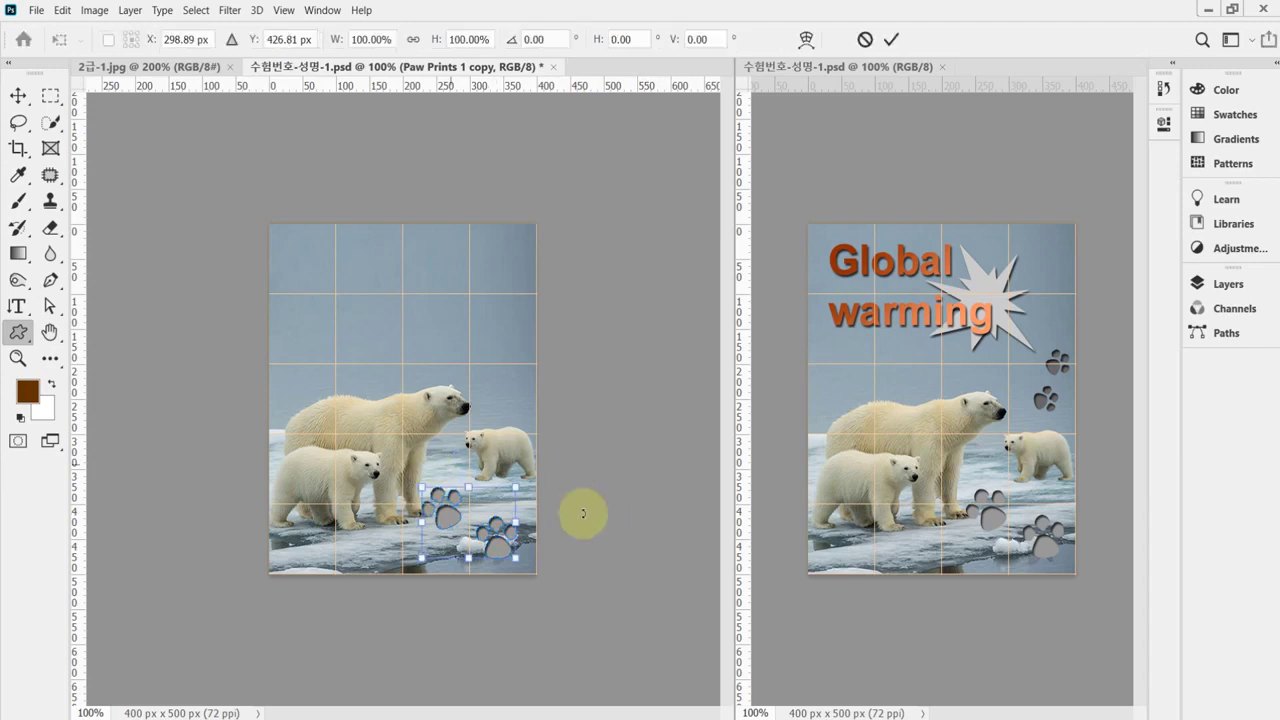
{"action": "left_click_drag", "start_coordinate": [503, 541], "coordinate": [511, 394]}
{"action": "left_click_drag", "start_coordinate": [528, 327], "coordinate": [500, 403]}
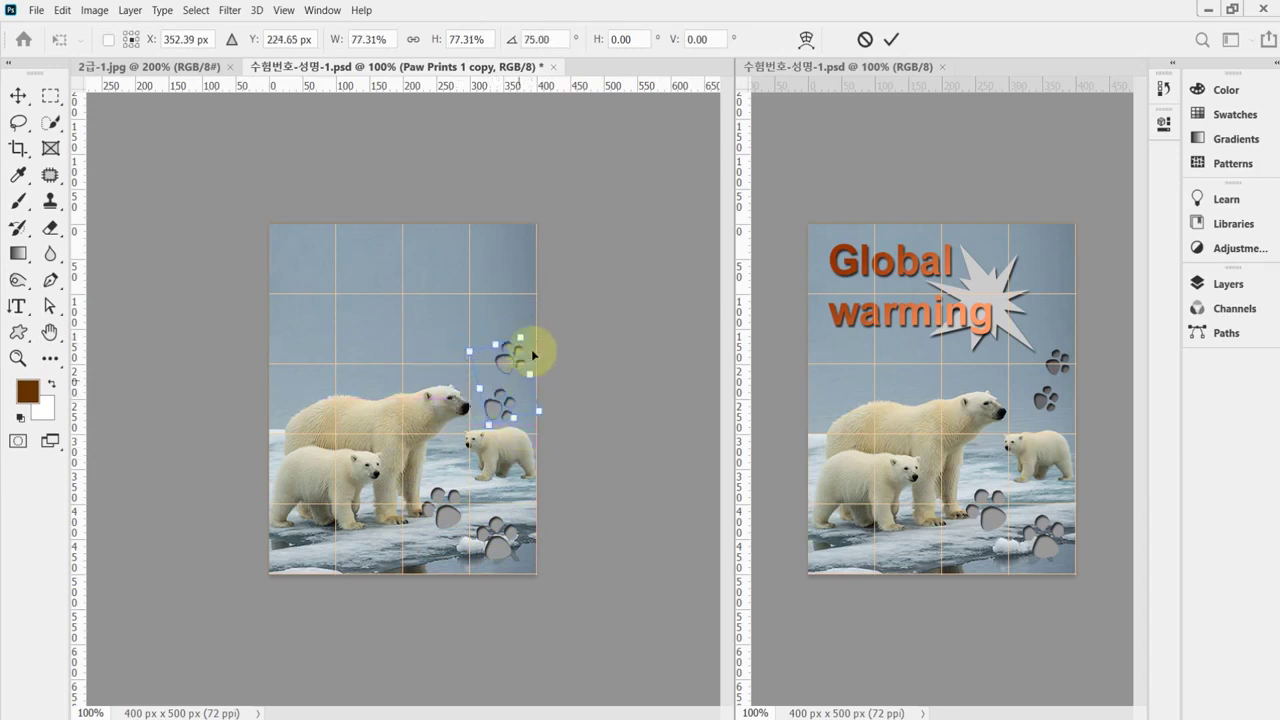
Refine the paw prints copy to about 67% scale and 81.4° rotation, and nudge it into place above the small right-hand bear.
{"action": "left_click_drag", "start_coordinate": [519, 329], "coordinate": [562, 399]}
{"action": "left_click_drag", "start_coordinate": [488, 342], "coordinate": [511, 364]}
{"action": "key", "text": "Down"}
{"action": "key", "text": "Down"}
{"action": "key", "text": "Down"}
{"action": "key", "text": "Down"}
{"action": "key", "text": "Down"}
{"action": "key", "text": "Down"}
{"action": "key", "text": "Down"}
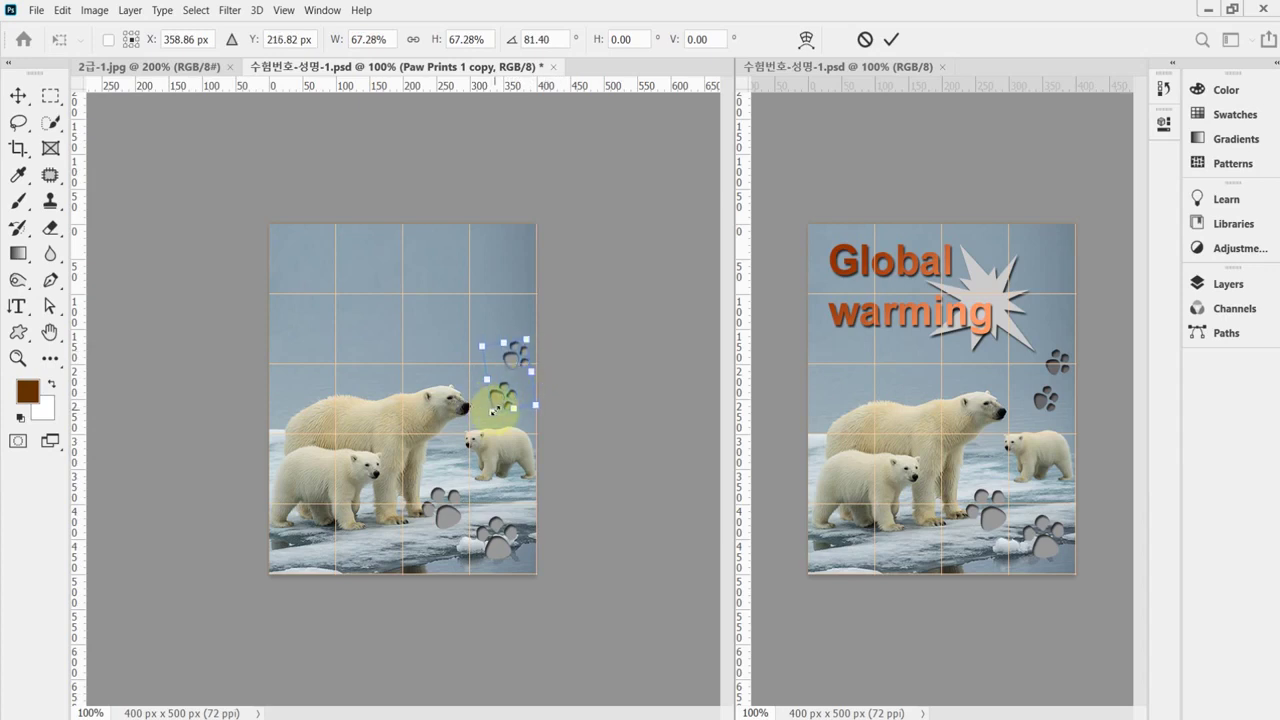
{"action": "key", "text": "Down"}
{"action": "key", "text": "Down"}
{"action": "key", "text": "Down"}
{"action": "key", "text": "Down"}
{"action": "key", "text": "Down"}
{"action": "key", "text": "Down"}
{"action": "key", "text": "Down"}
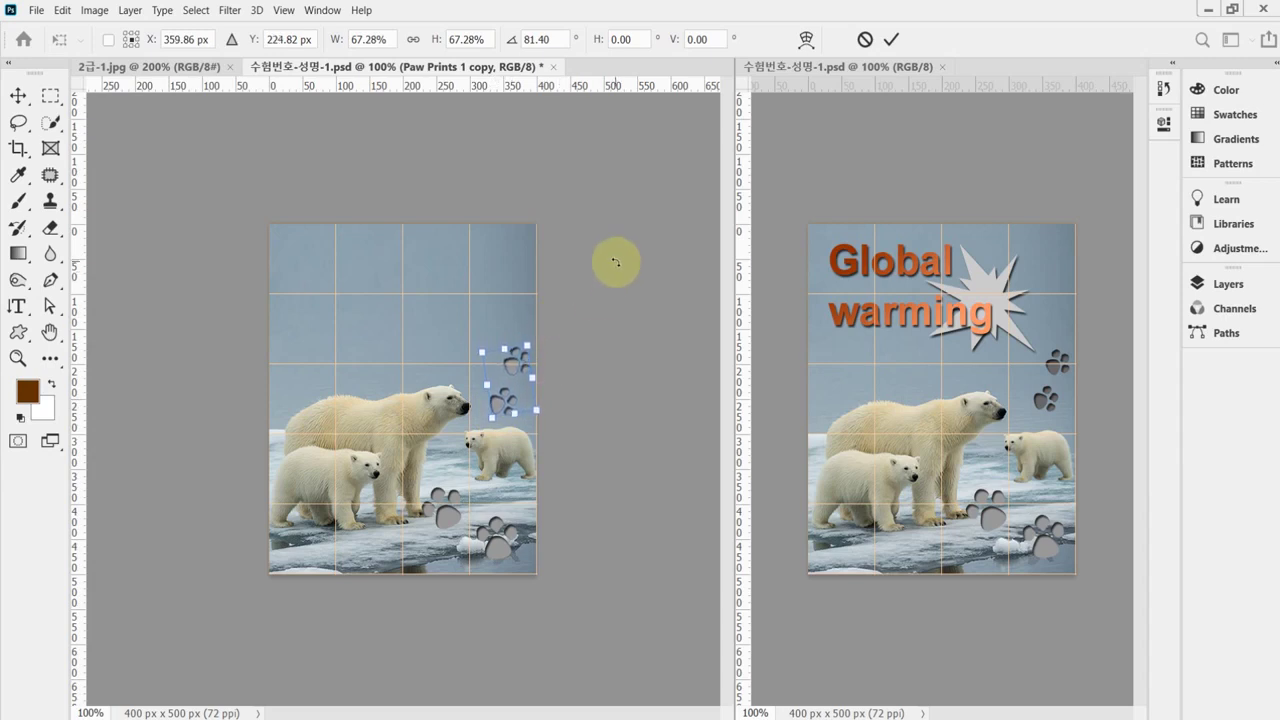
{"action": "key", "text": "Return"}
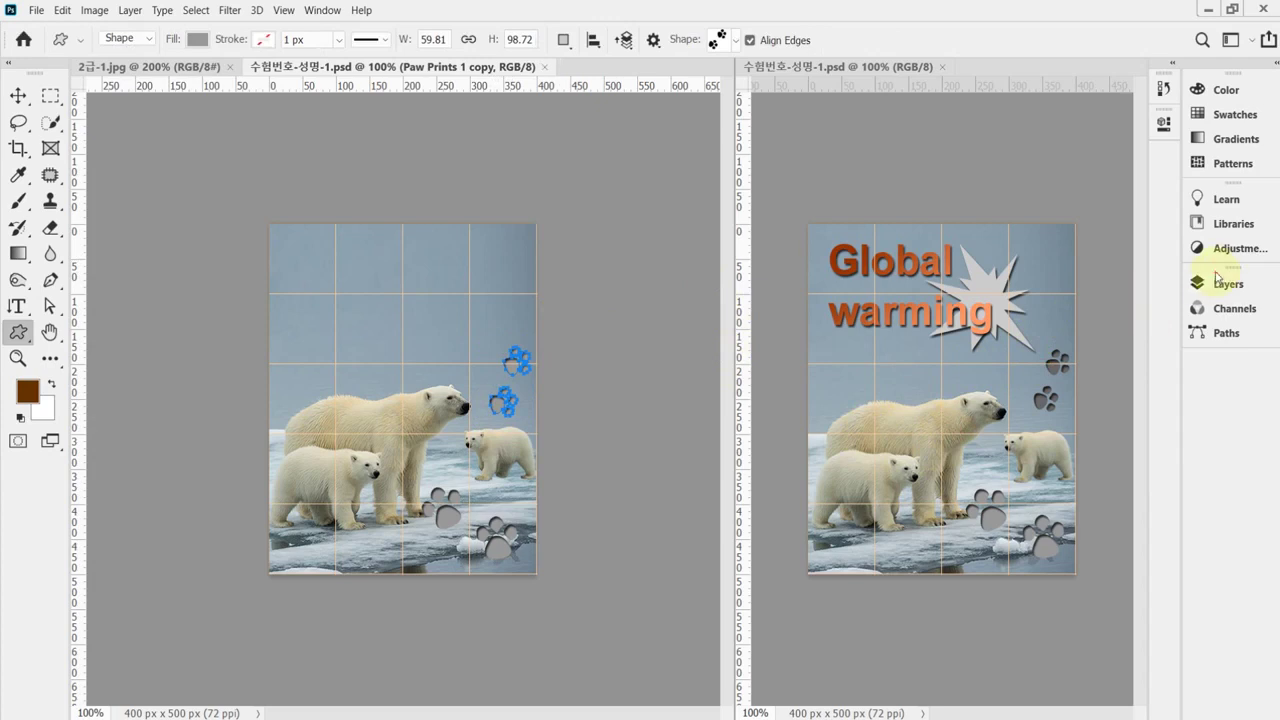
Set the fill colour of the paw prints copy to #666666.
{"action": "left_click", "coordinate": [1222, 282]}
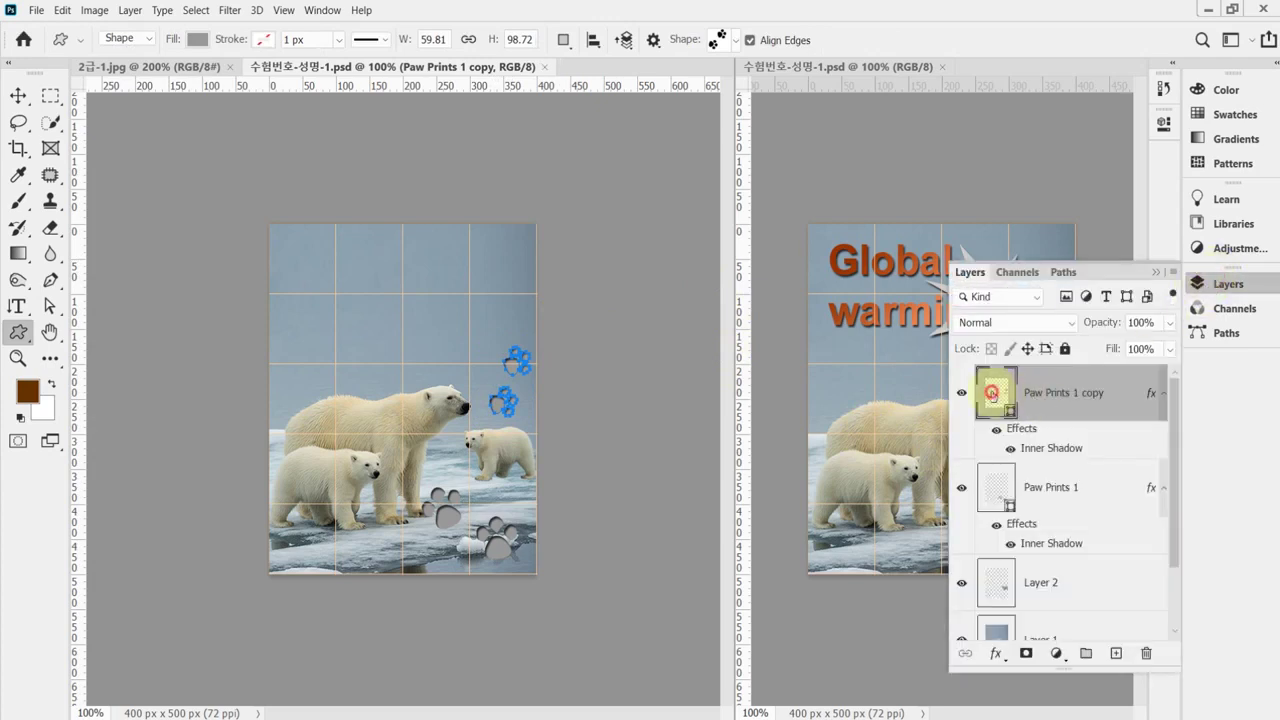
{"action": "double_click", "coordinate": [992, 393]}
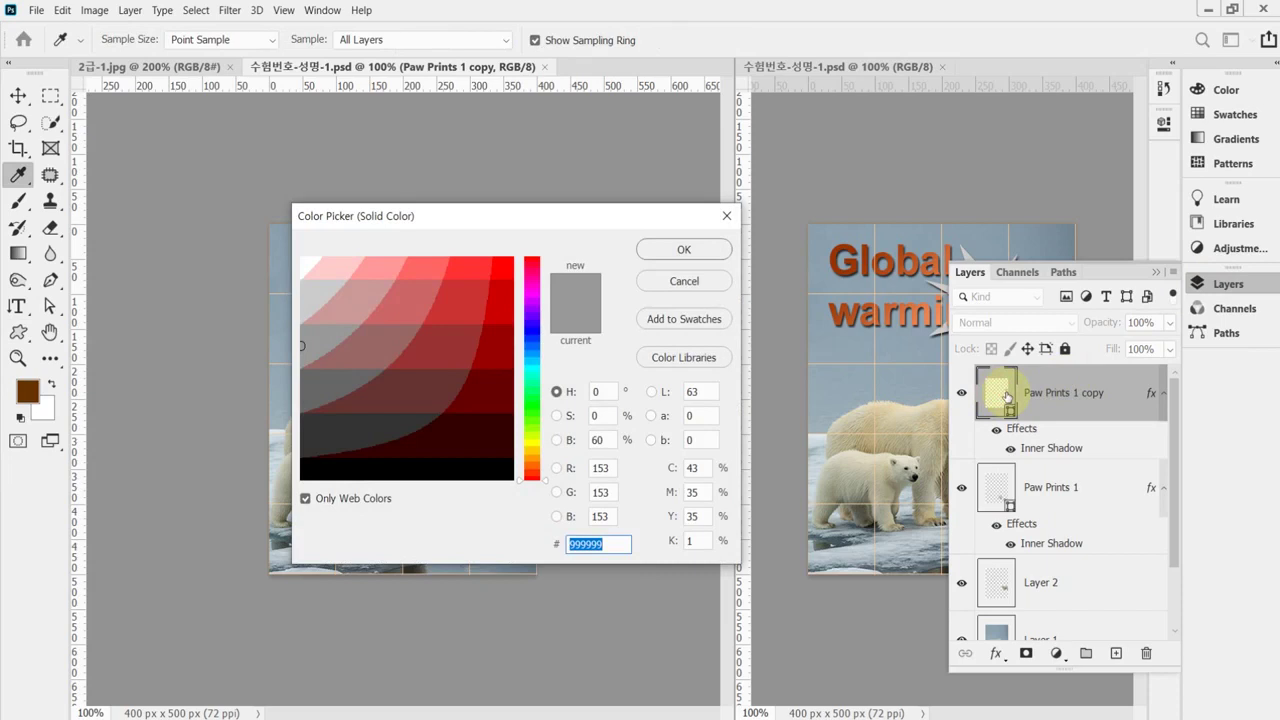
{"action": "type", "text": "666"}
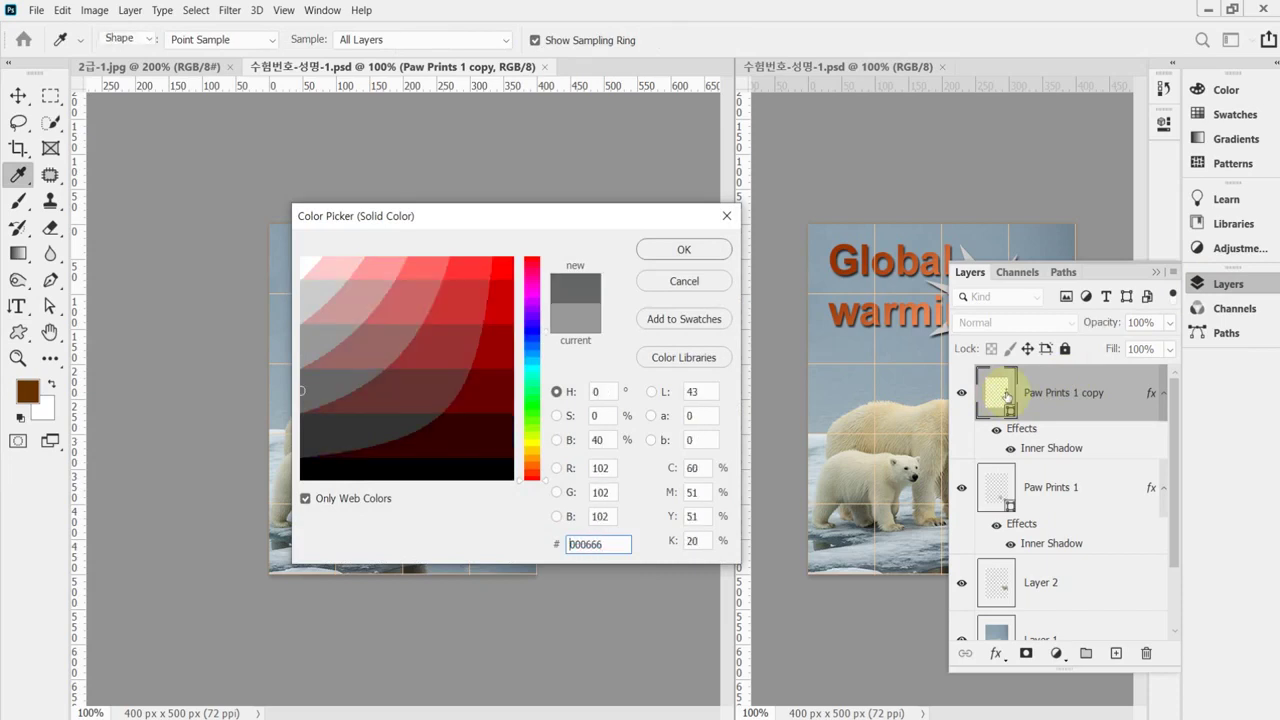
{"action": "key", "text": "Return"}
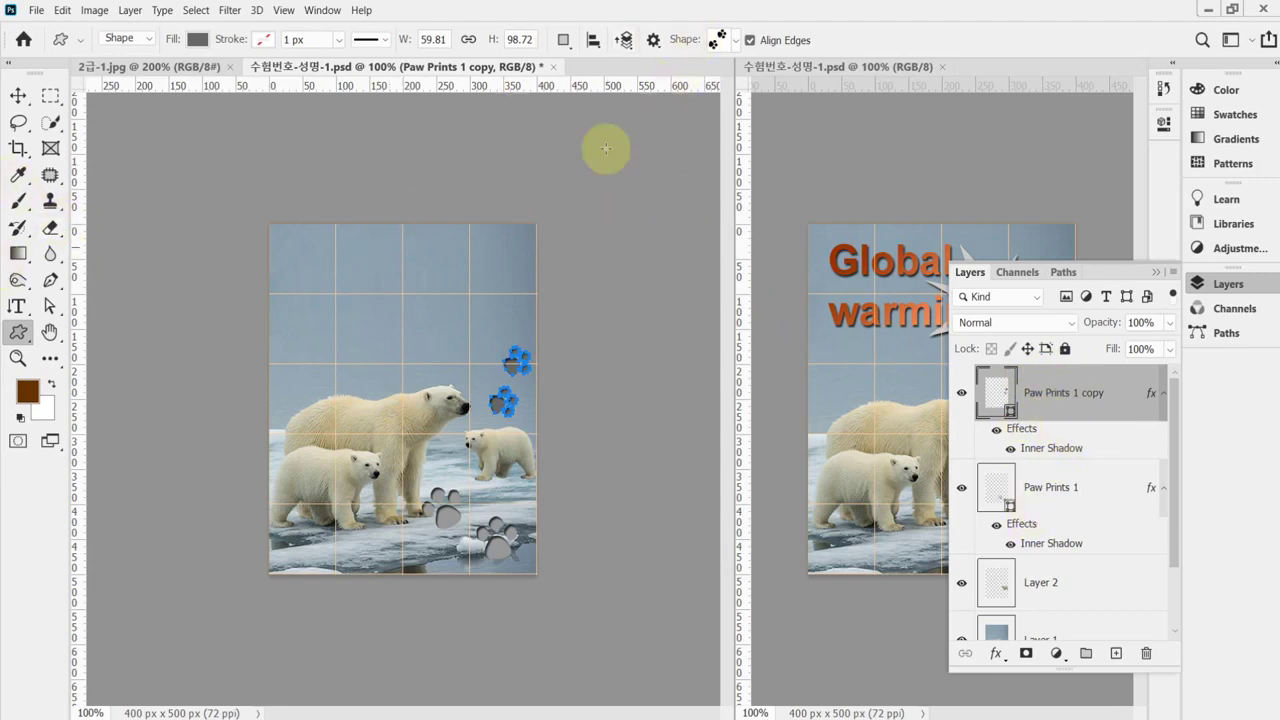
Choose the Boom 1 custom shape from the Symbols group.
{"action": "left_click", "coordinate": [739, 42]}
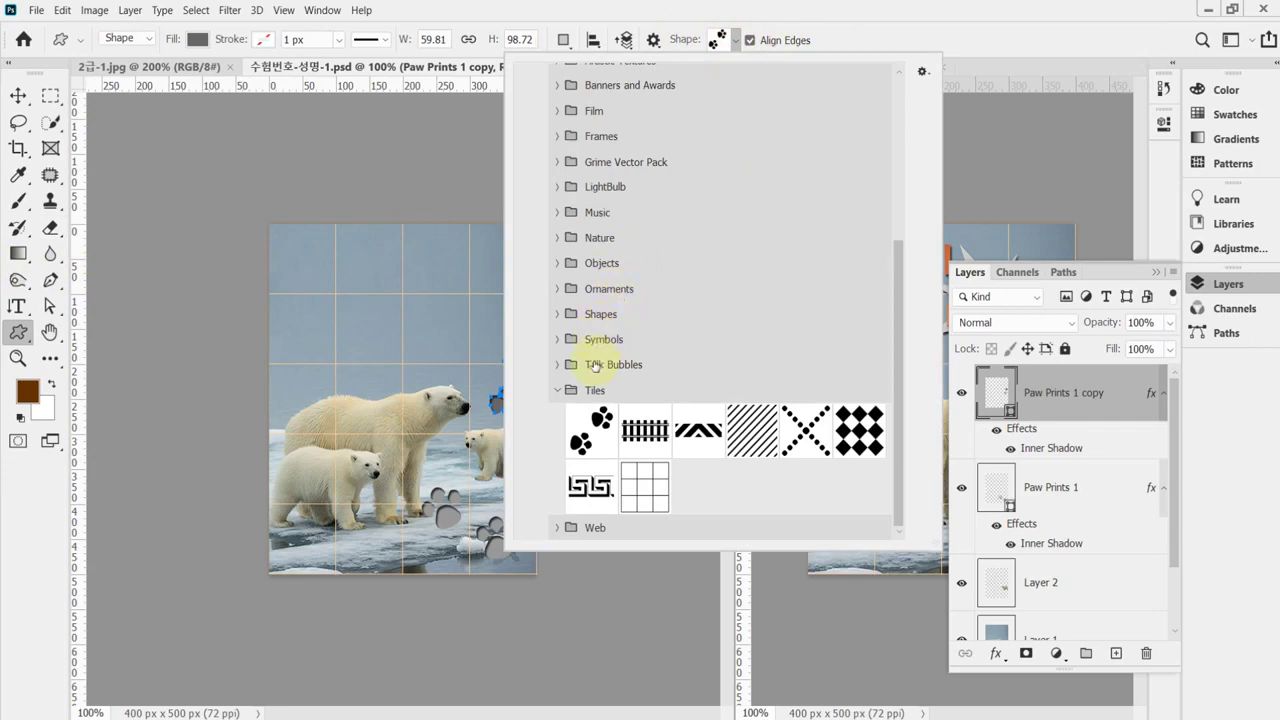
{"action": "left_click", "coordinate": [550, 393]}
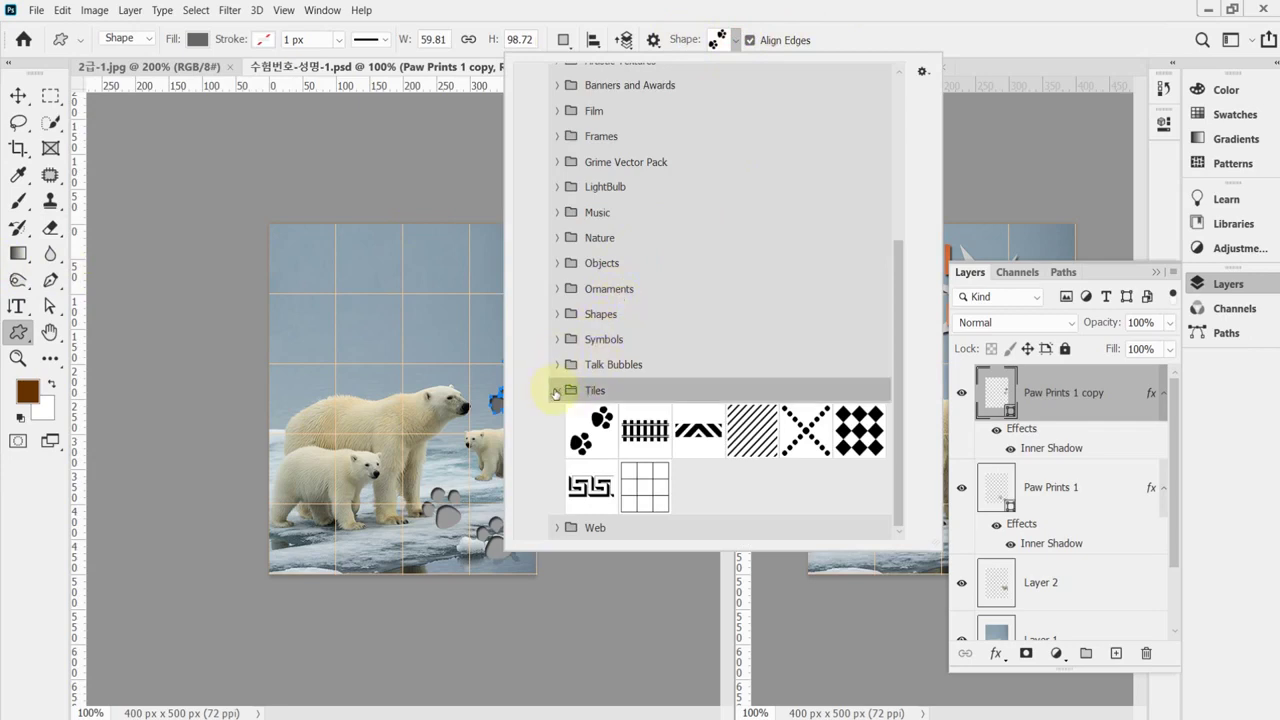
{"action": "left_click", "coordinate": [559, 339]}
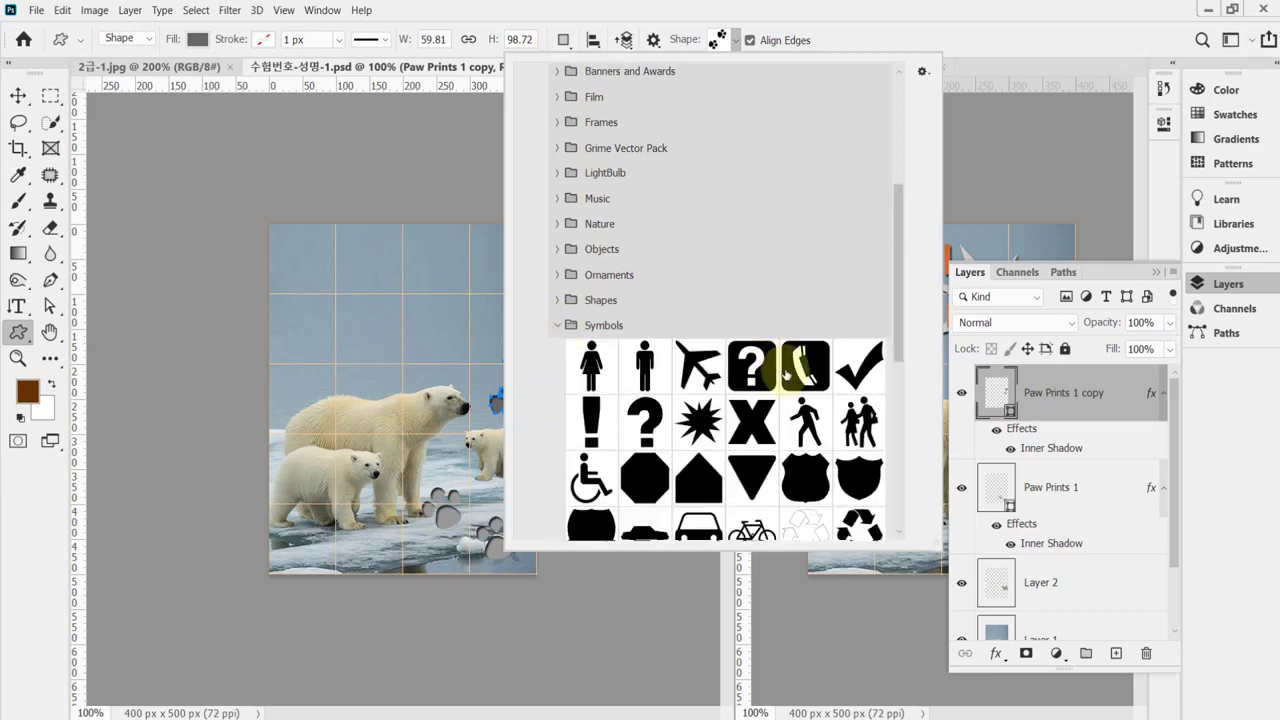
{"action": "scroll", "coordinate": [681, 298], "scroll_direction": "down", "scroll_amount": 3}
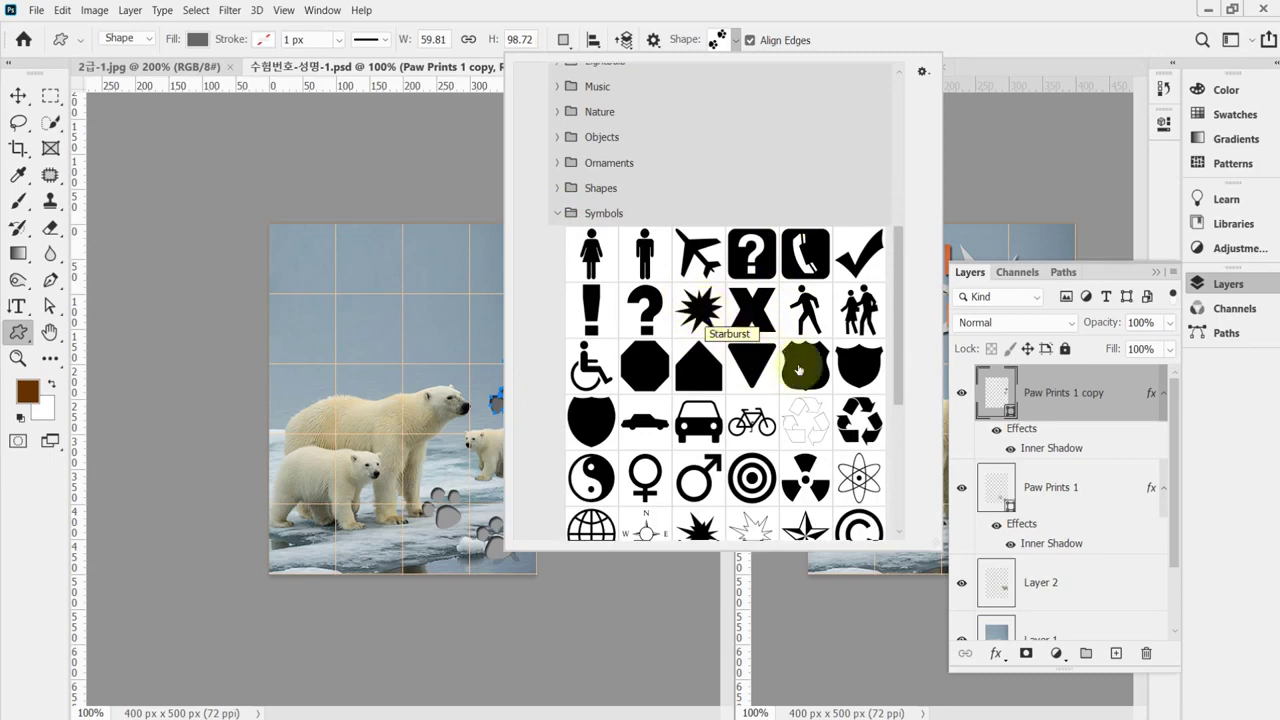
{"action": "scroll", "coordinate": [750, 410], "scroll_direction": "down", "scroll_amount": 2}
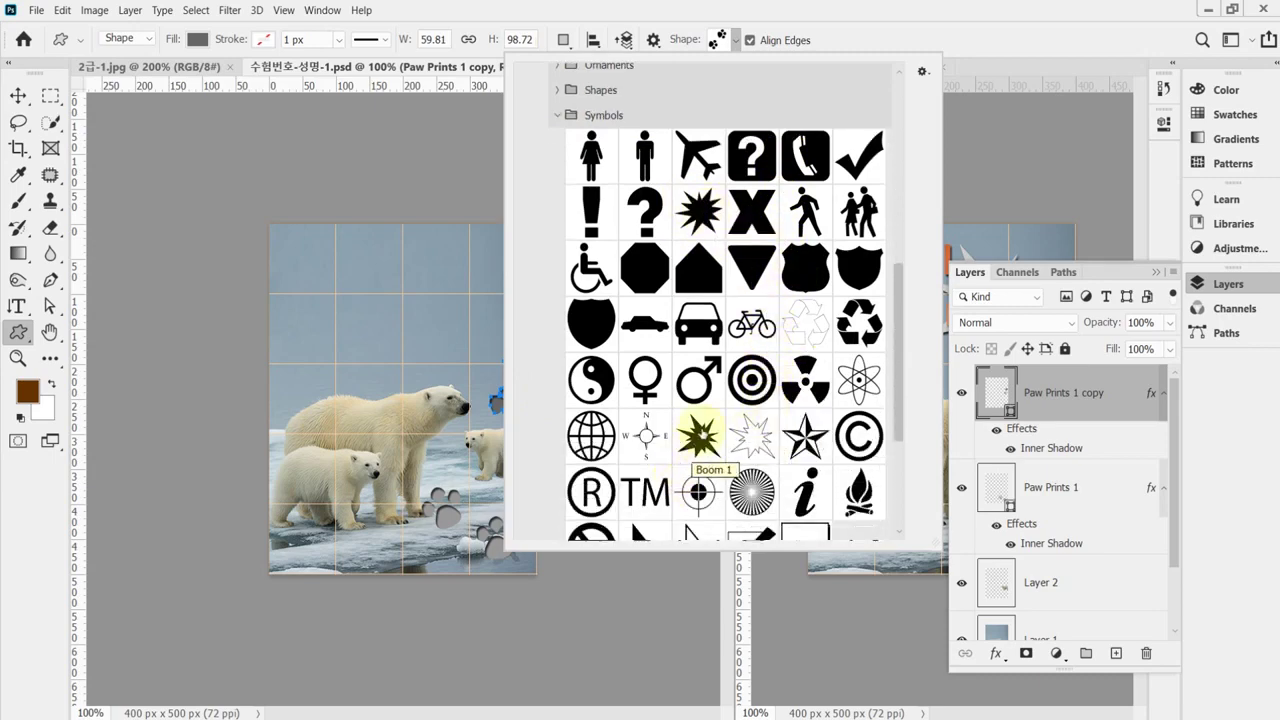
{"action": "left_click", "coordinate": [692, 438]}
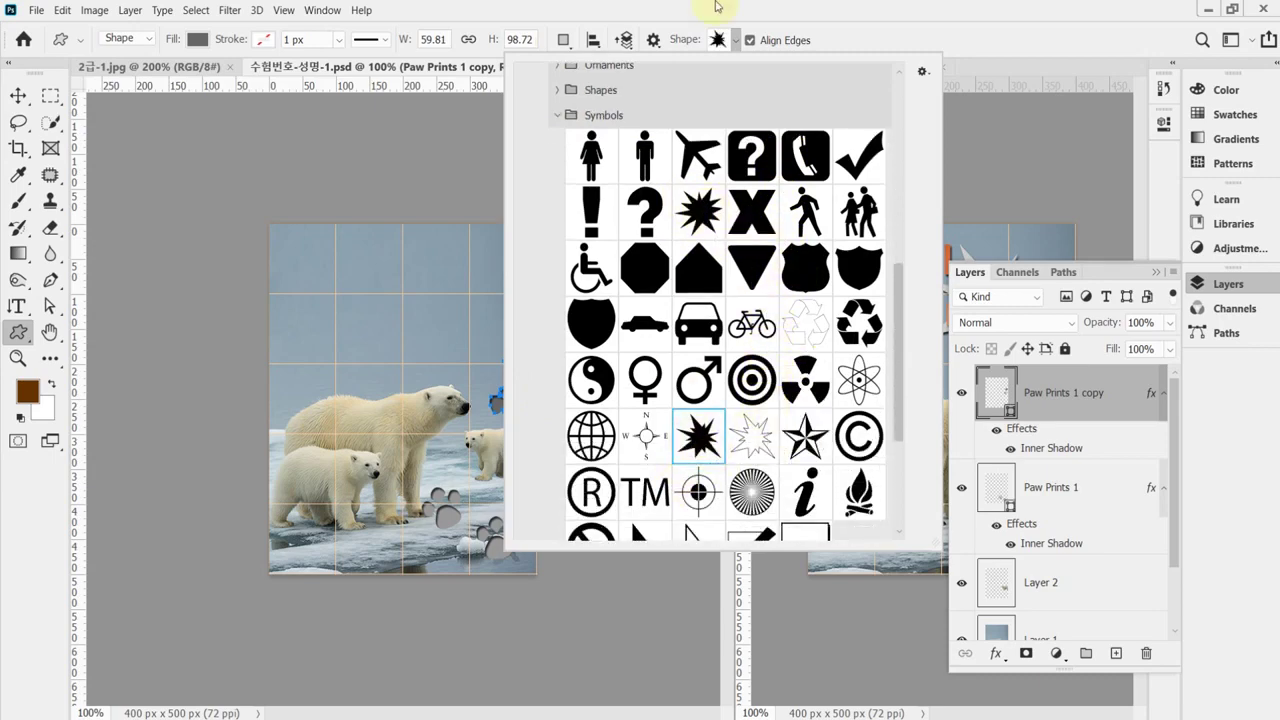
{"action": "left_click", "coordinate": [851, 19]}
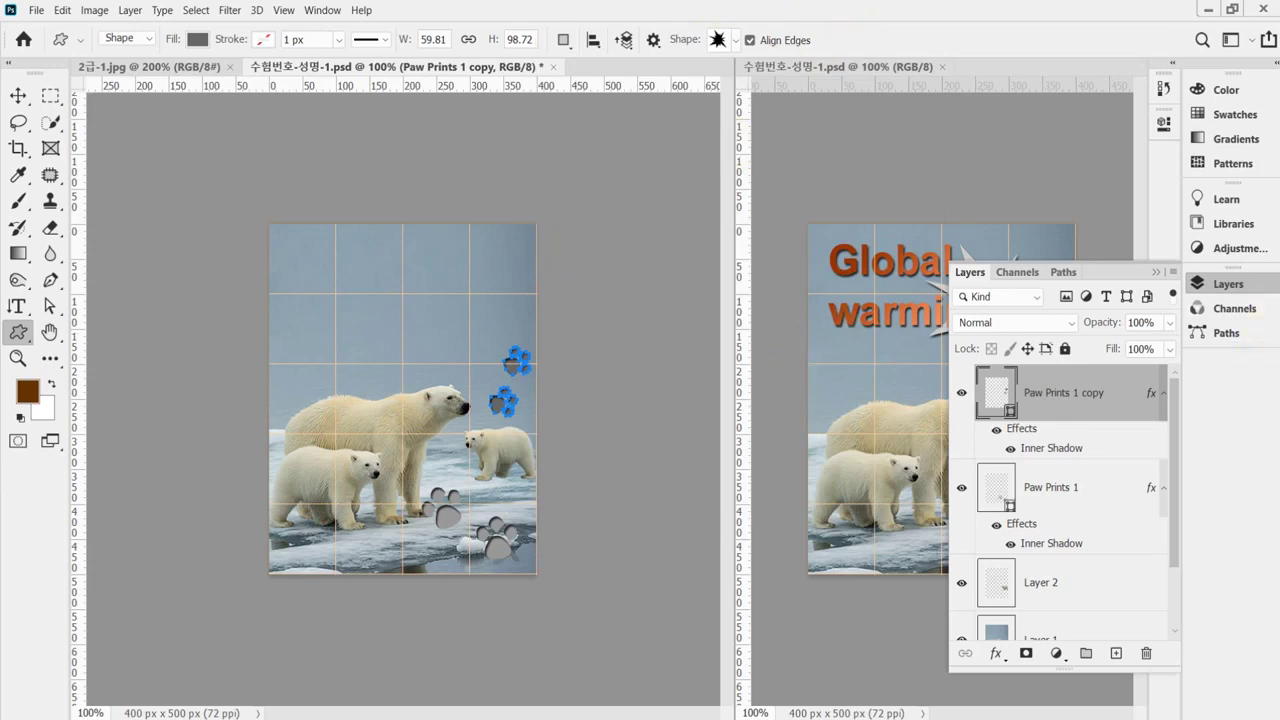
Draw a Boom 1 shape about 155 by 144 px in the upper right sky and shift it slightly right.
{"action": "left_click", "coordinate": [1242, 283]}
{"action": "left_click_drag", "start_coordinate": [385, 246], "coordinate": [488, 348]}
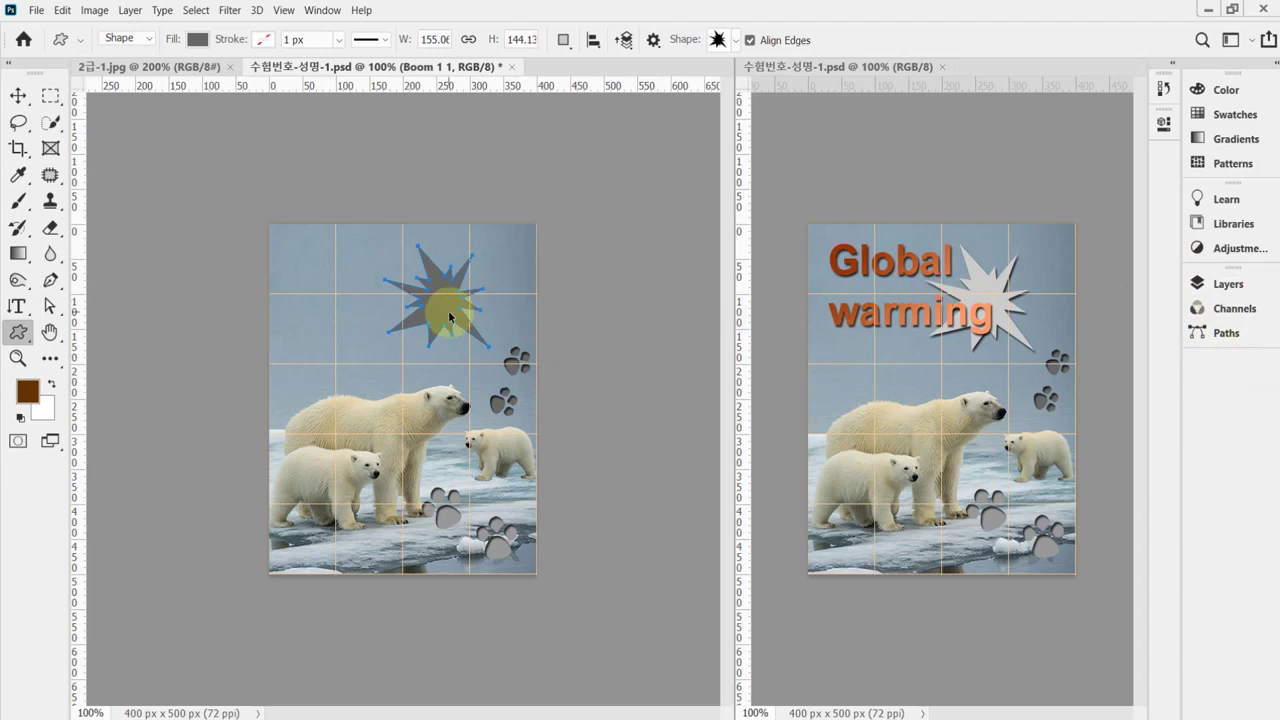
{"action": "mouse_move", "coordinate": [436, 316]}
{"action": "left_mouse_down"}
{"action": "mouse_move", "coordinate": [450, 297]}
{"action": "mouse_move", "coordinate": [455, 314]}
{"action": "left_mouse_up"}
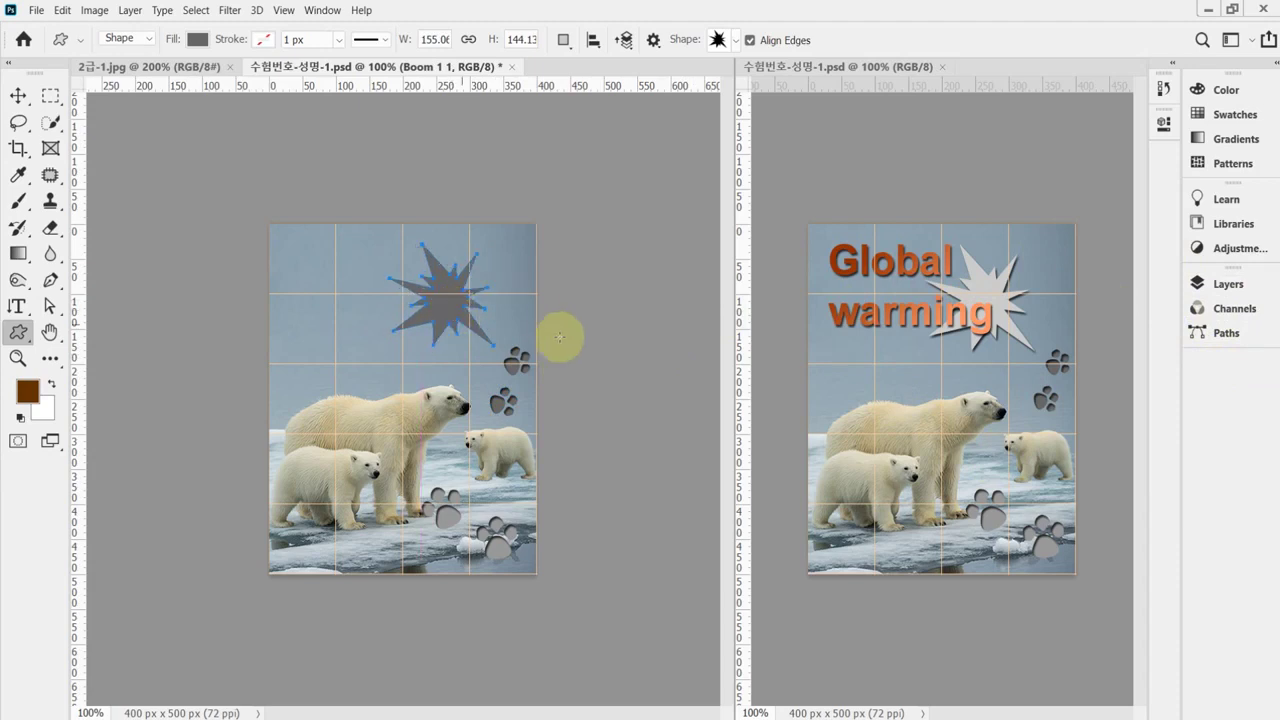
Set the fill colour of the Boom 1 shape to #cccccc.
{"action": "left_click", "coordinate": [1226, 284]}
{"action": "double_click", "coordinate": [1002, 398]}
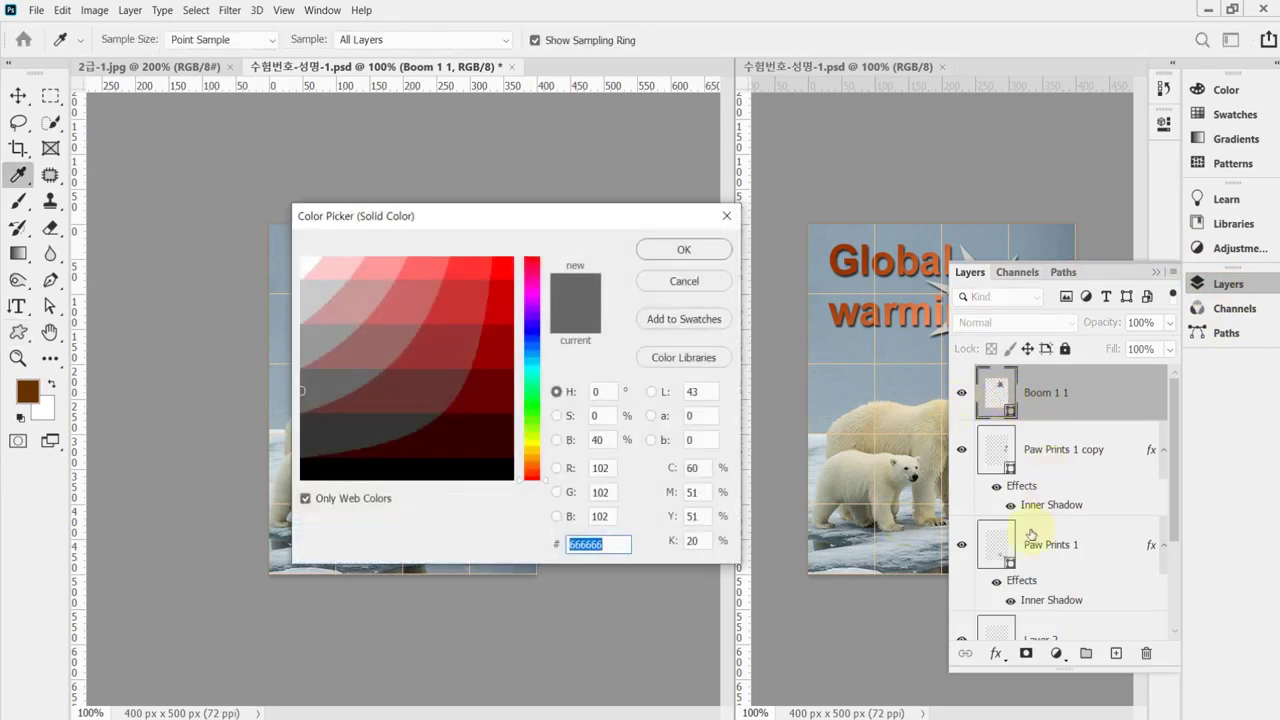
{"action": "type", "text": "ccc"}
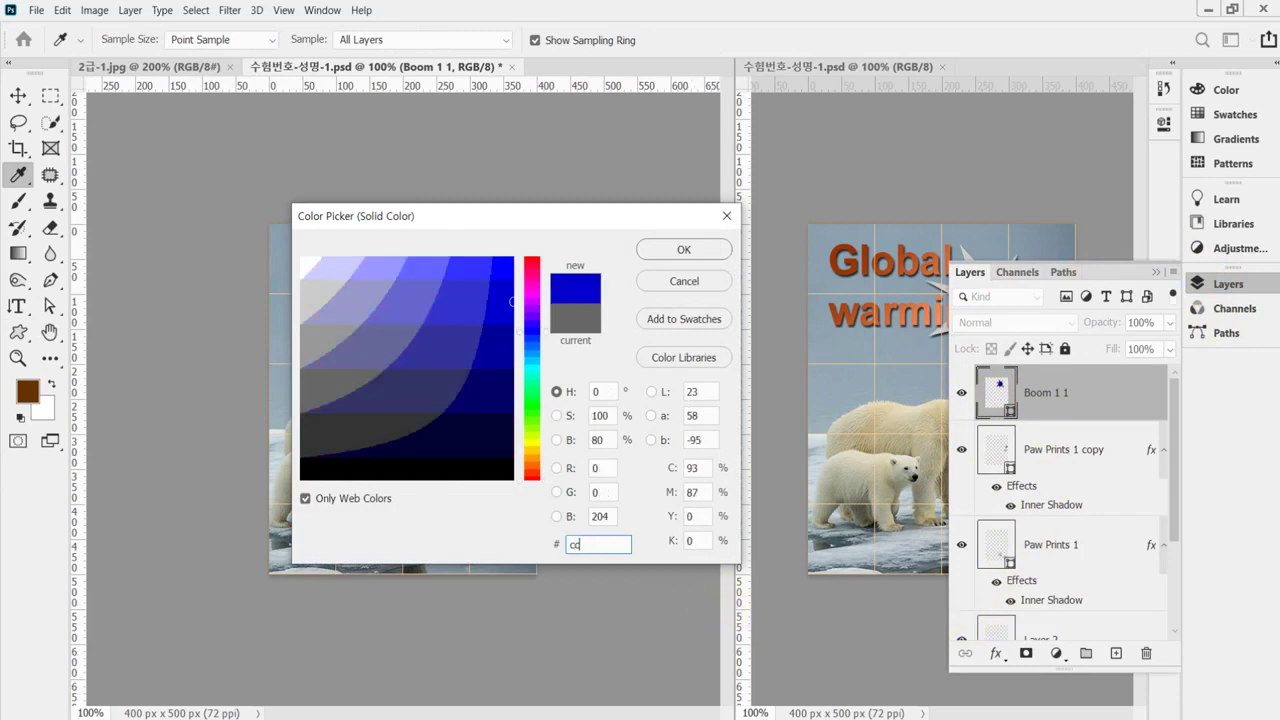
{"action": "left_click", "coordinate": [665, 250]}
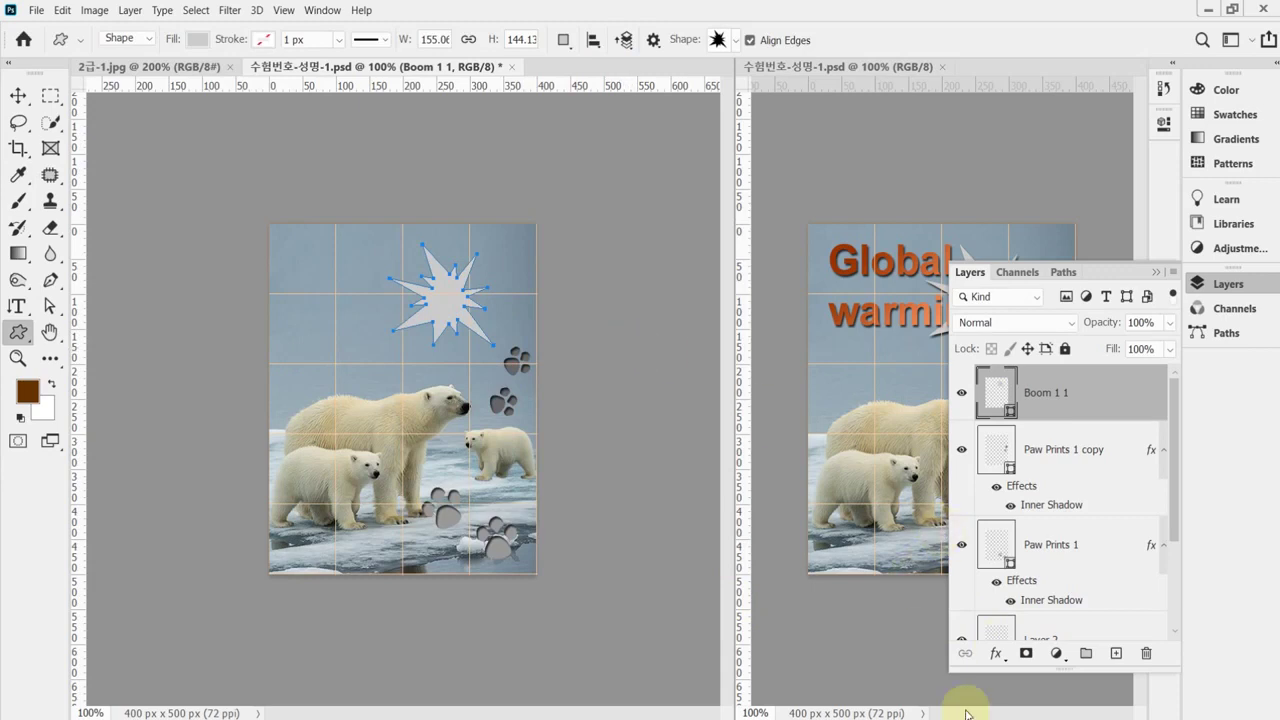
Add a Drop Shadow to the Boom 1 shape with angle 120° and size 3 px.
{"action": "left_click", "coordinate": [997, 655]}
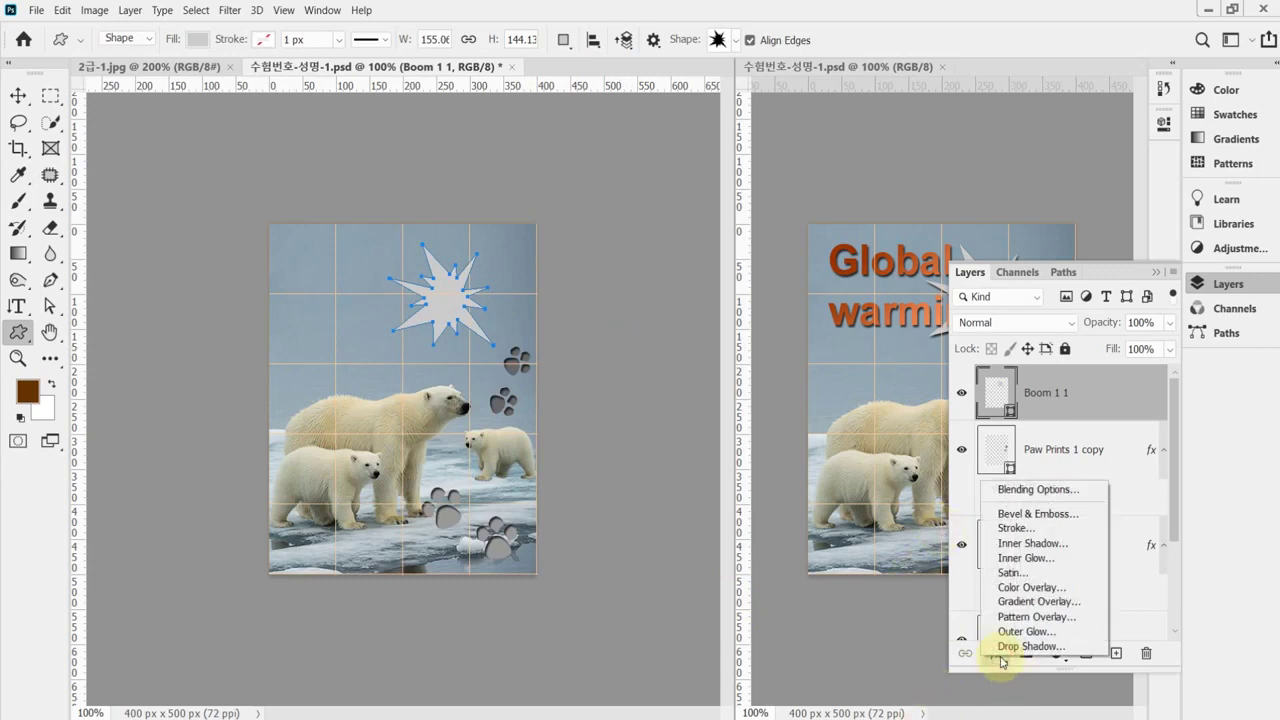
{"action": "left_click", "coordinate": [1000, 662]}
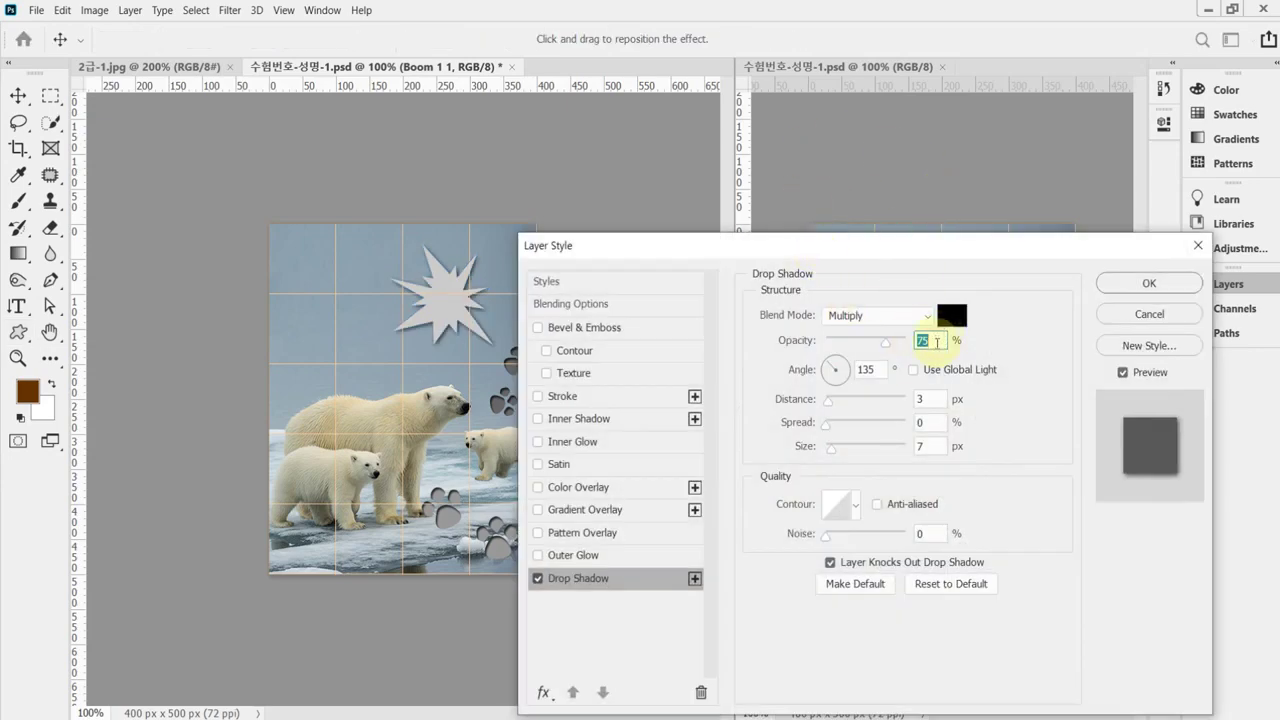
{"action": "left_click", "coordinate": [866, 369]}
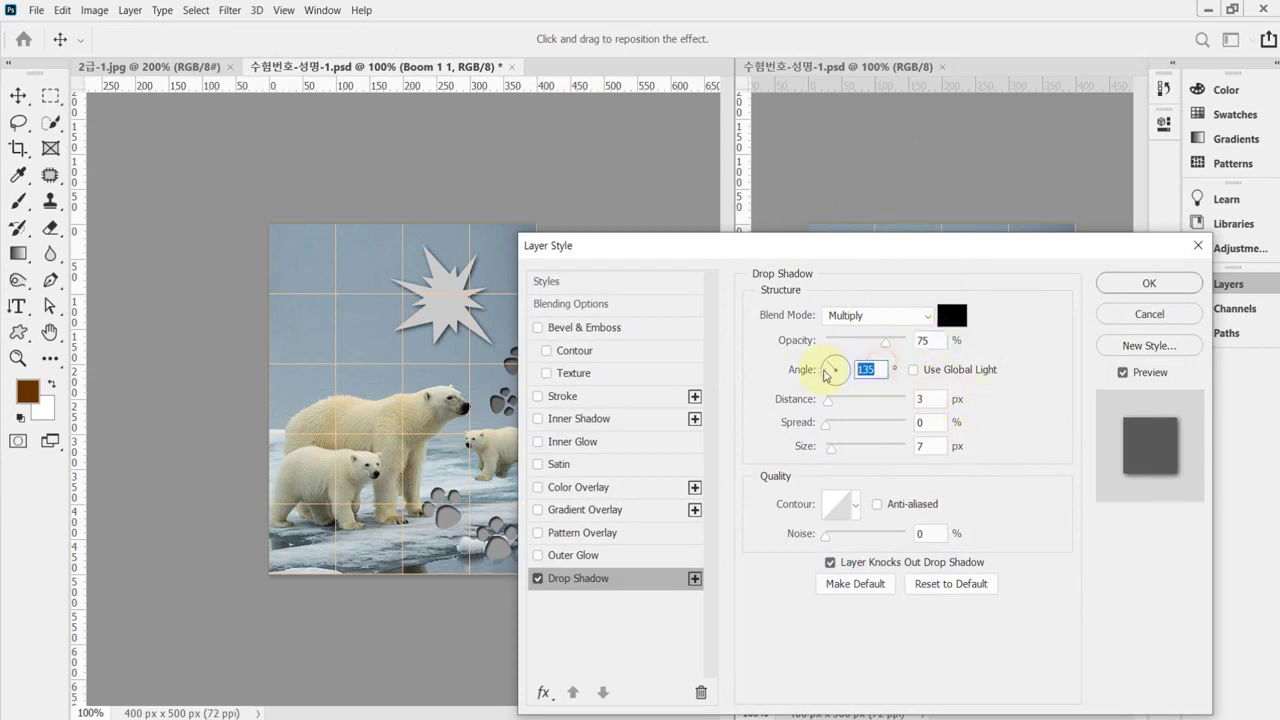
{"action": "type", "text": "120"}
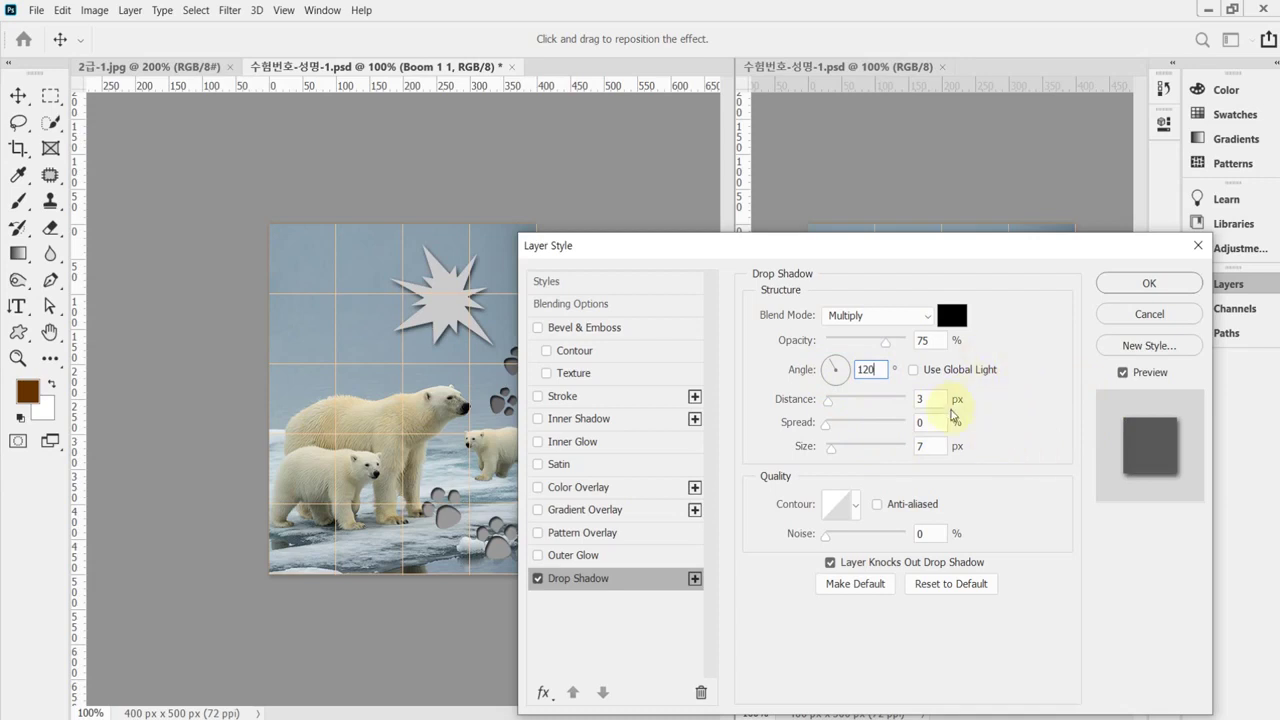
{"action": "left_click", "coordinate": [934, 447]}
{"action": "key", "text": "BackSpace"}
{"action": "type", "text": "3"}
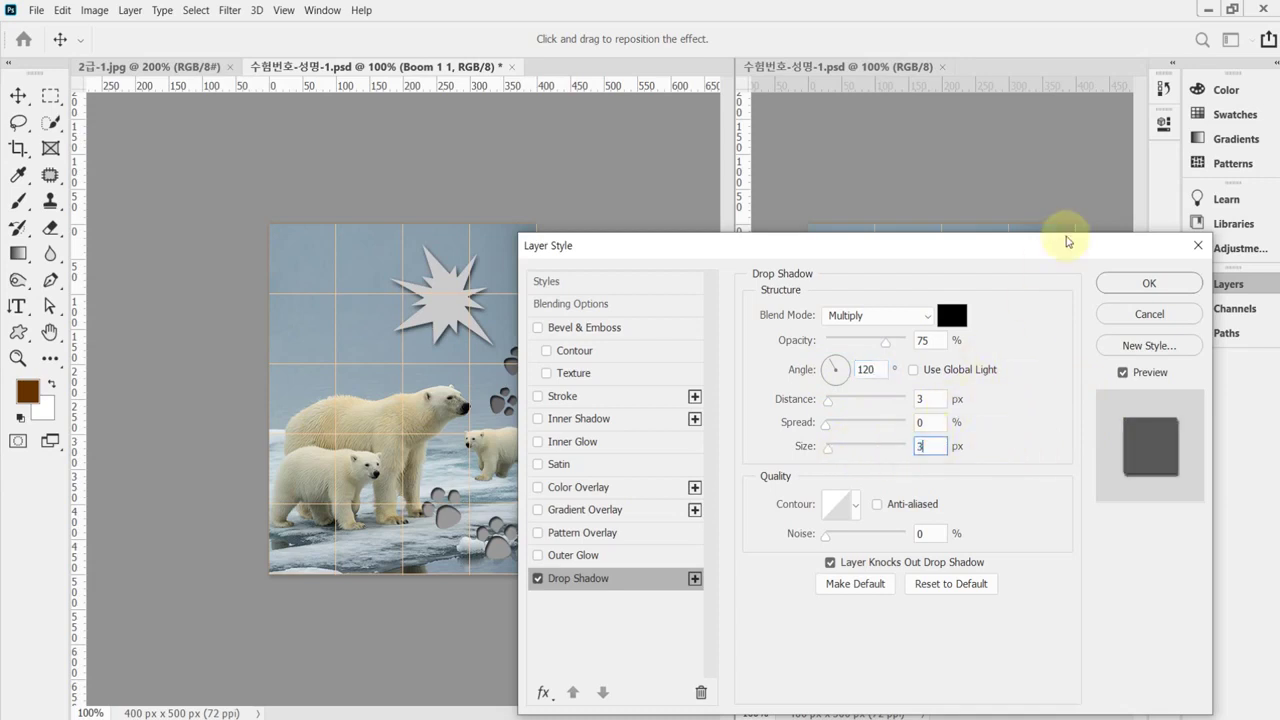
{"action": "left_click", "coordinate": [1143, 282]}
{"action": "left_click", "coordinate": [1210, 284]}
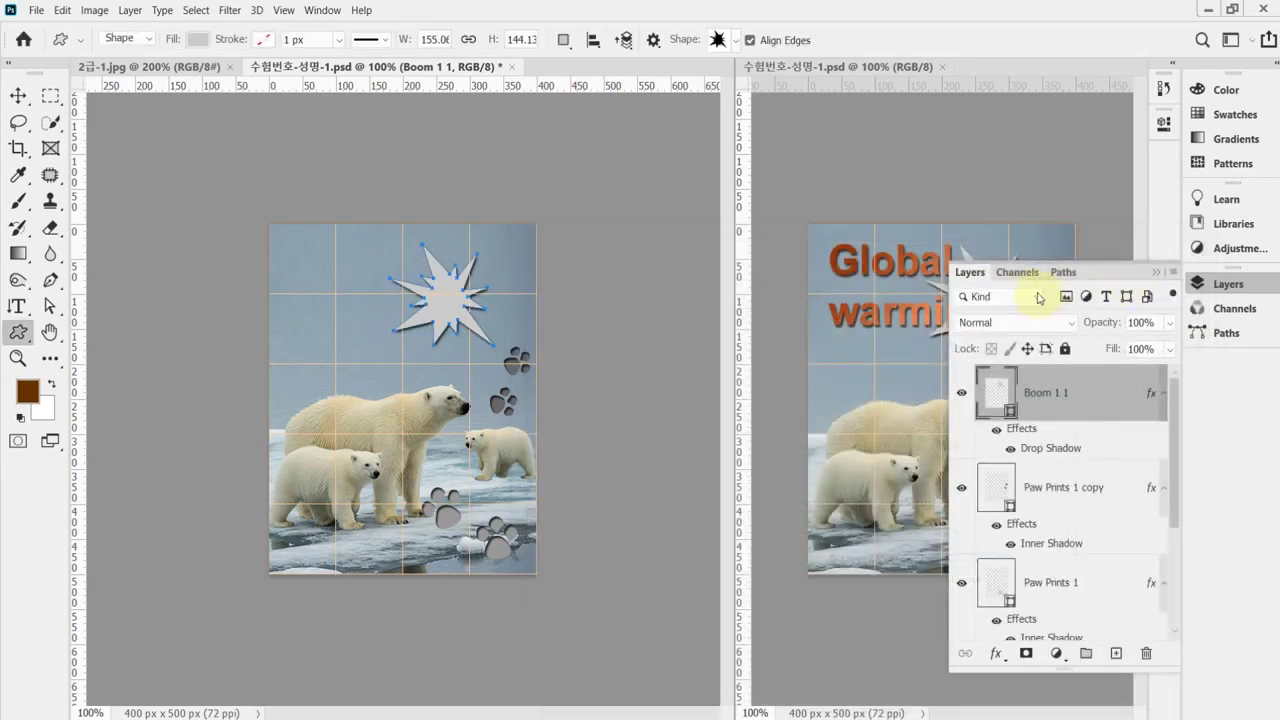
{"action": "left_click", "coordinate": [1210, 284]}
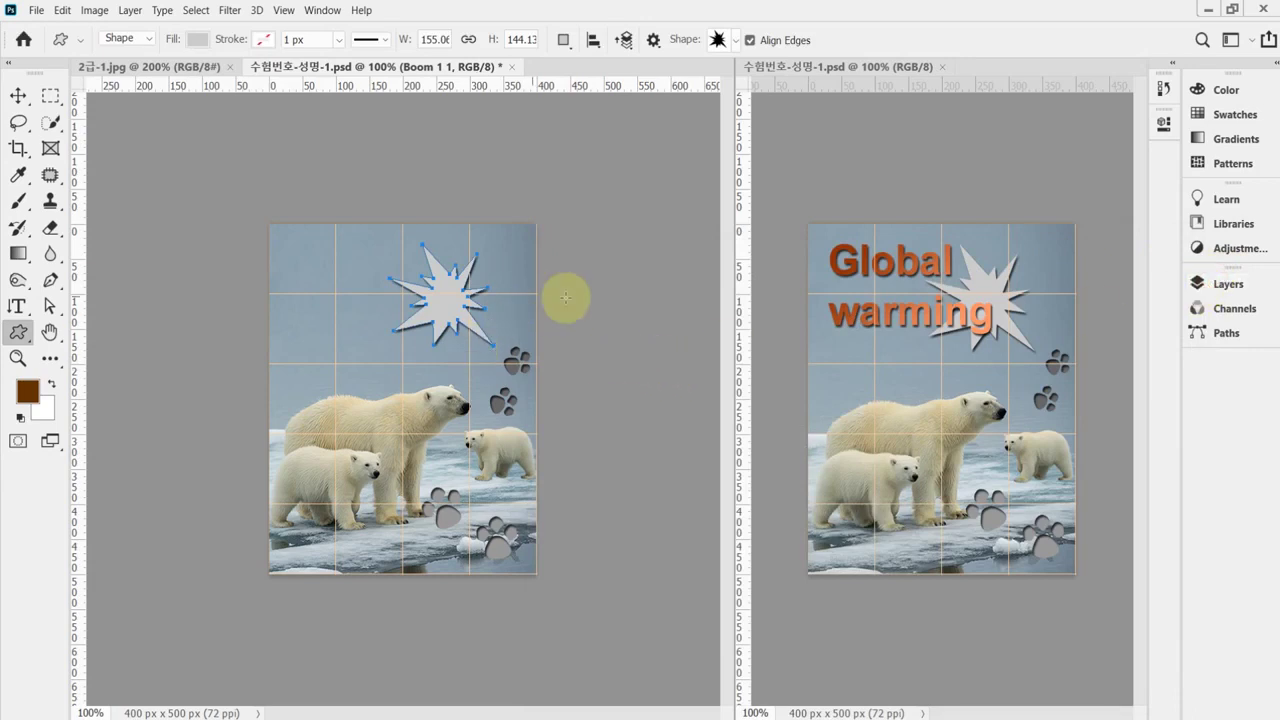
Save the document and review the title's text conditions in the PDF exam instructions.
{"action": "key", "text": "ctrl+s"}
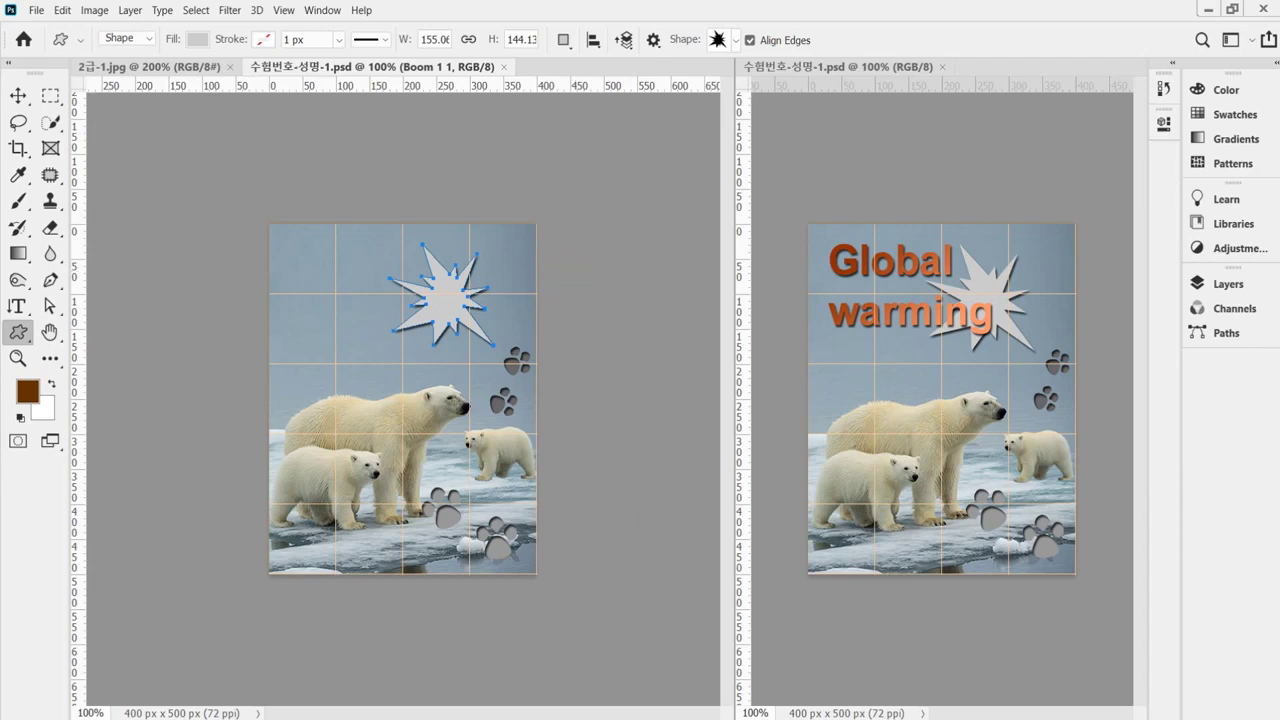
{"action": "key", "text": "alt+Tab"}
{"action": "scroll", "coordinate": [588, 560], "scroll_direction": "down", "scroll_amount": 2}
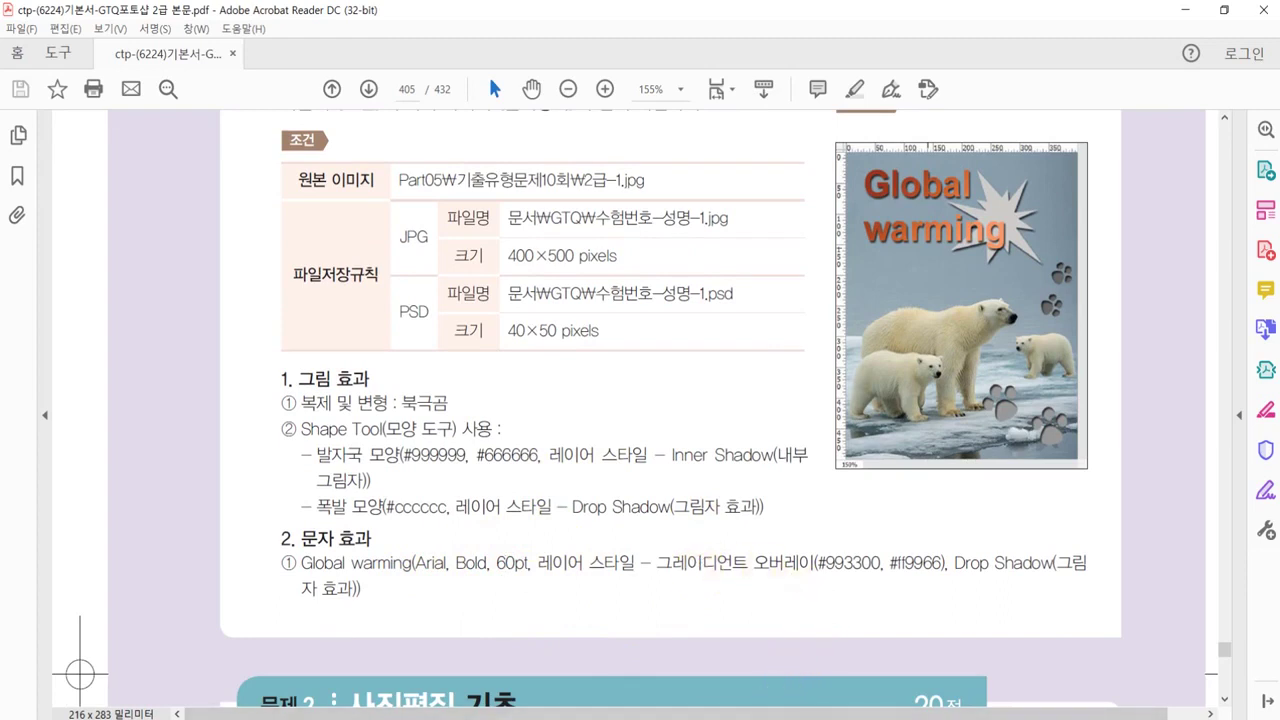
Copy the two-line title "Global warming" from the Notepad window.
{"action": "key", "text": "alt+Tab"}
{"action": "key", "text": "alt+Tab"}
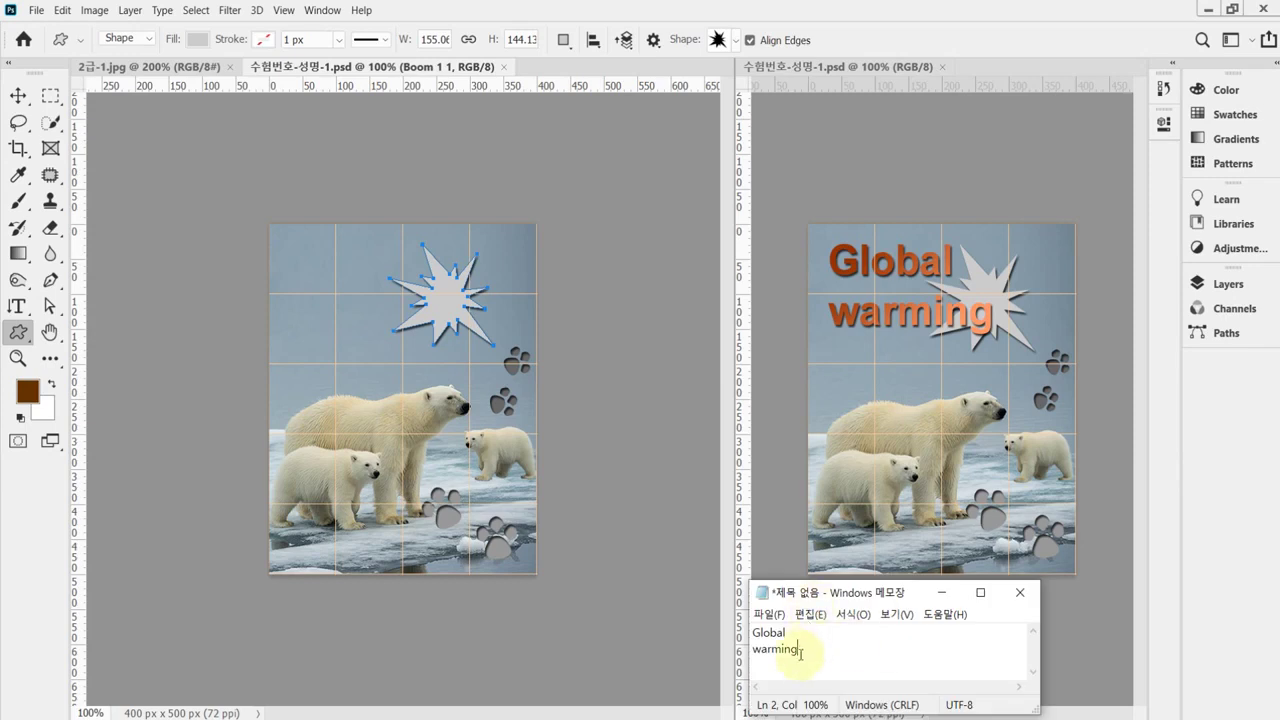
{"action": "left_click_drag", "start_coordinate": [753, 628], "coordinate": [798, 650]}
{"action": "key", "text": "ctrl+c"}
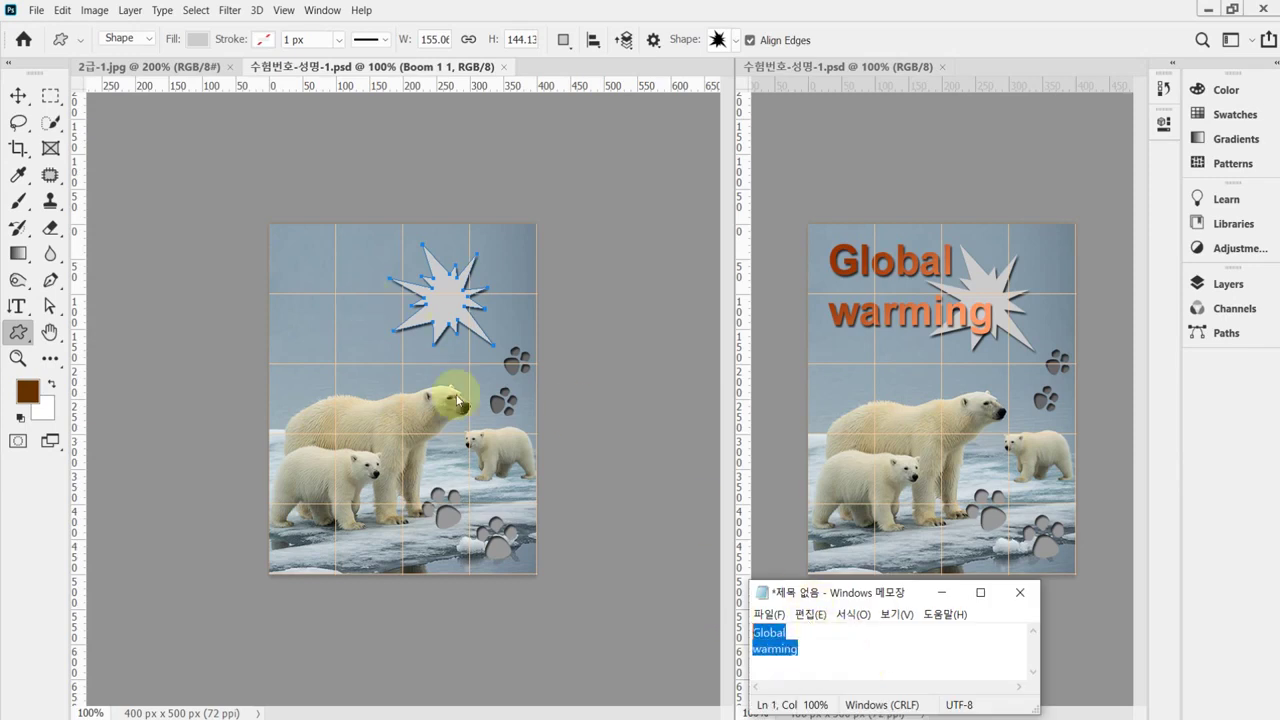
Start a horizontal text line in the upper left sky of the working document.
{"action": "left_click", "coordinate": [414, 62]}
{"action": "right_click", "coordinate": [24, 316]}
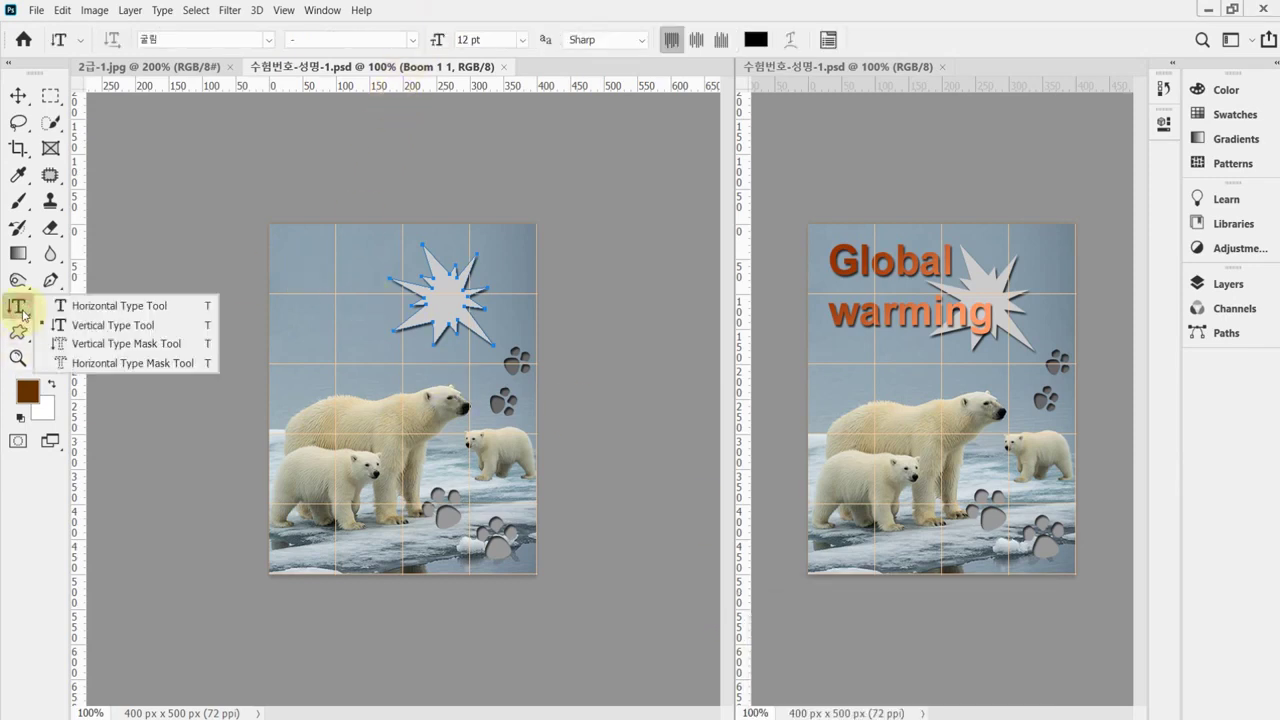
{"action": "left_click", "coordinate": [57, 303]}
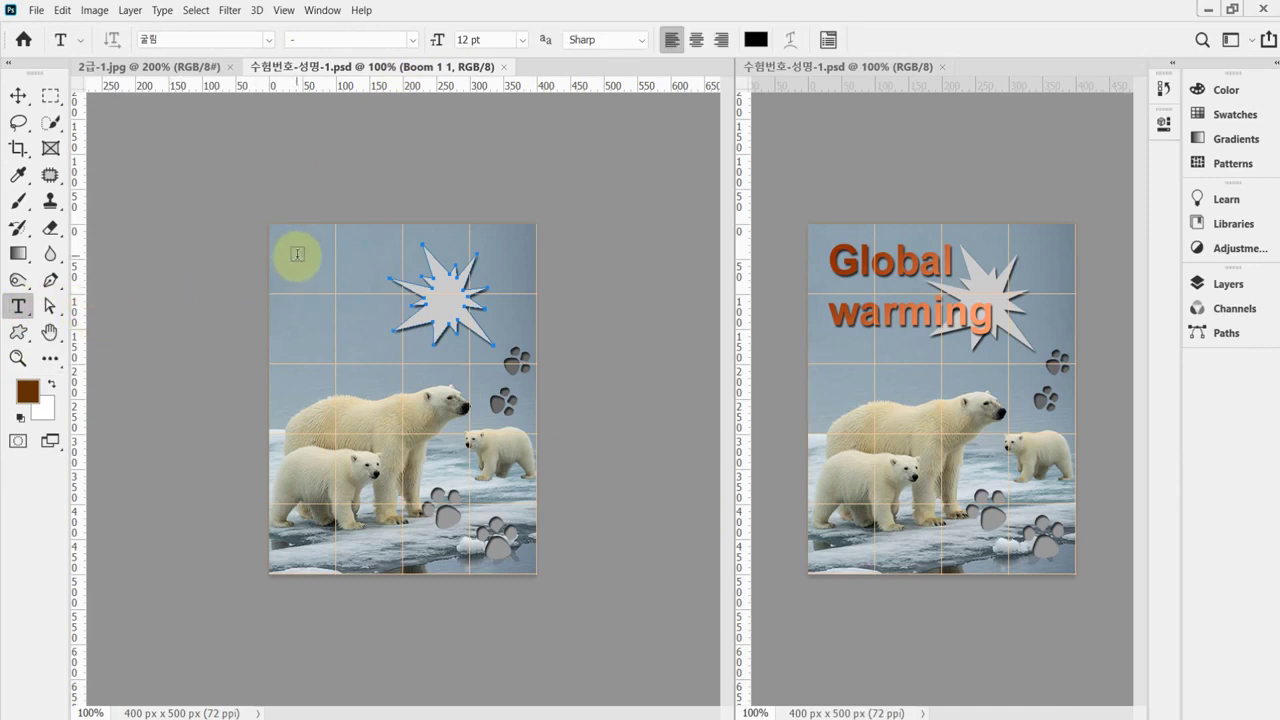
{"action": "left_click", "coordinate": [297, 254]}
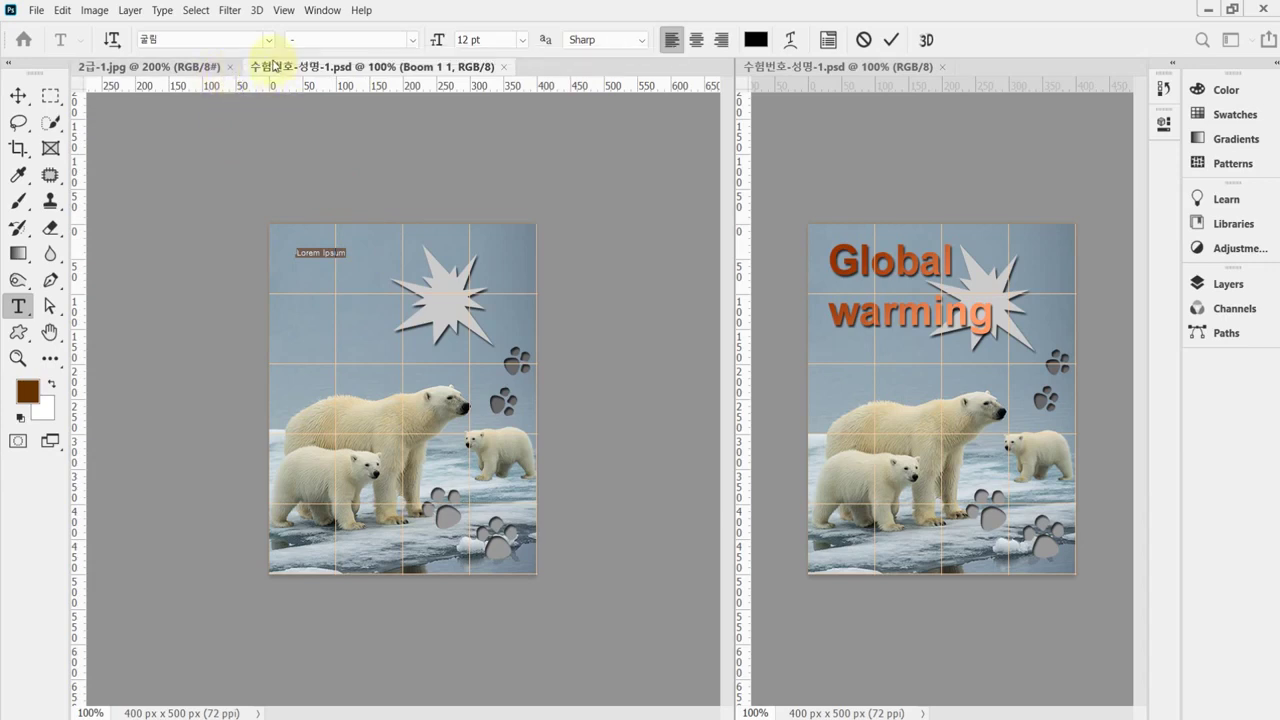
Set the placeholder text's font to Arial Bold at 60 pt.
{"action": "left_click", "coordinate": [192, 38]}
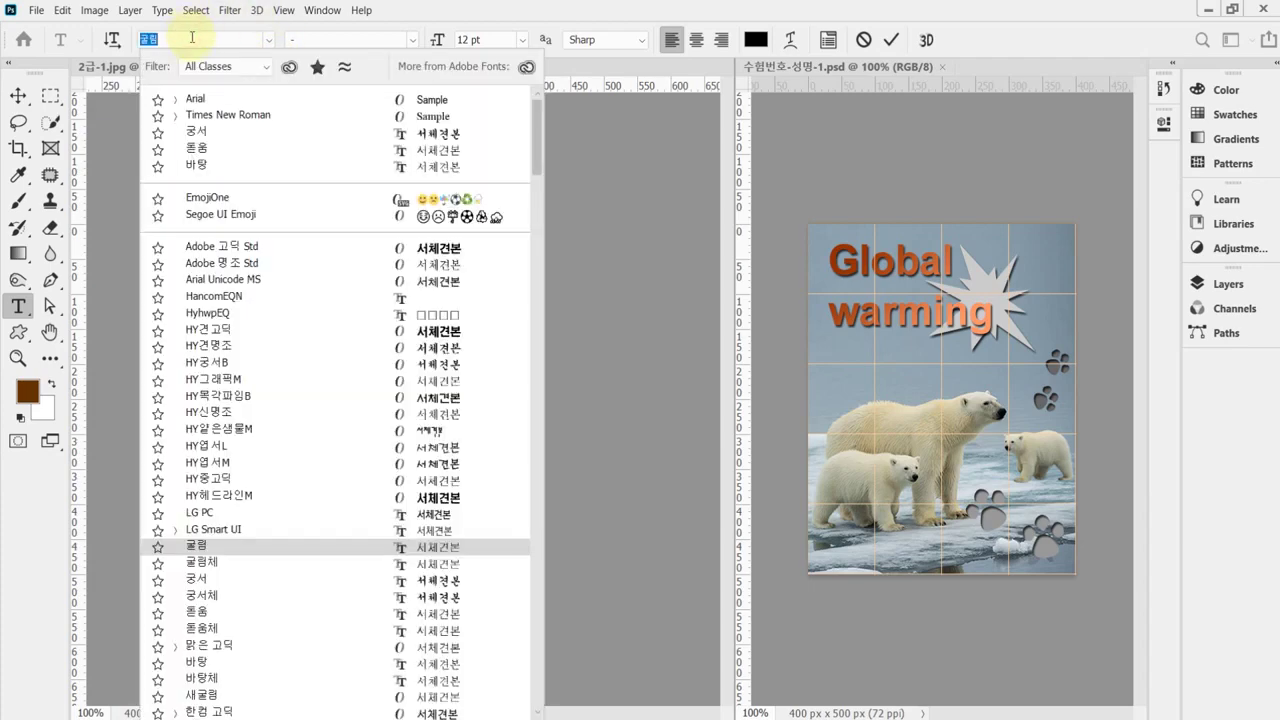
{"action": "type", "text": "ar"}
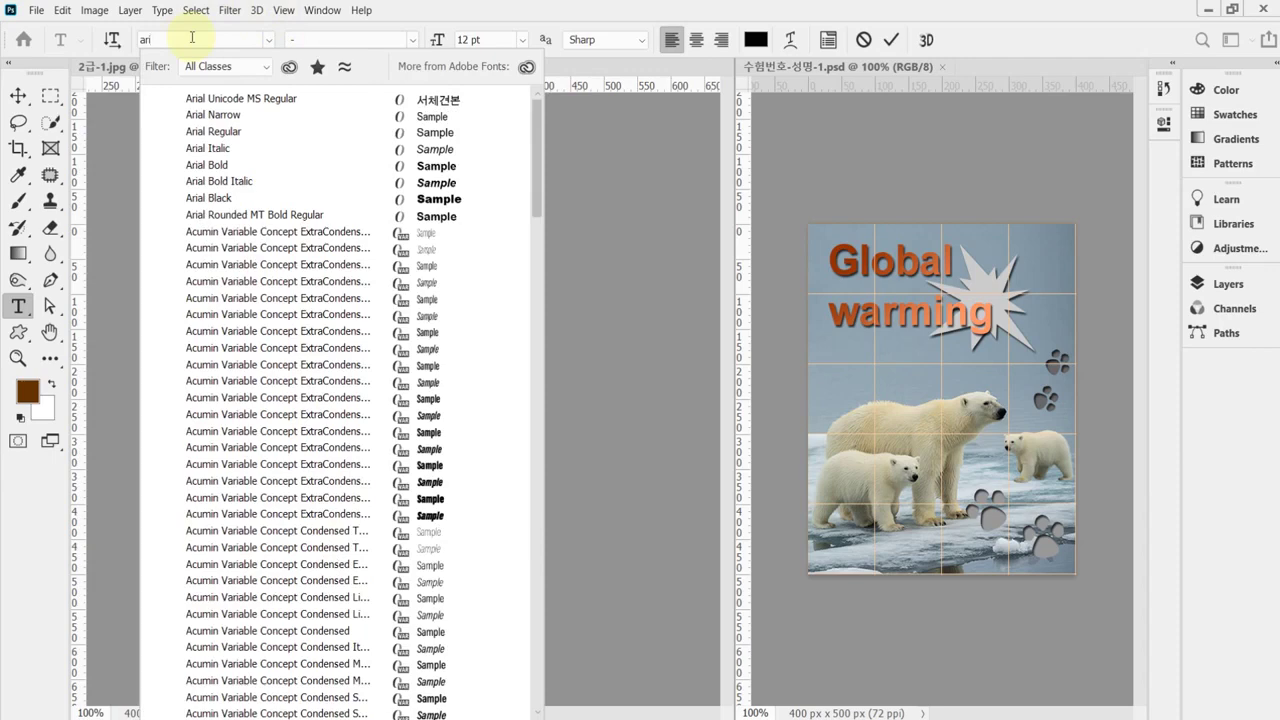
{"action": "left_click", "coordinate": [210, 165]}
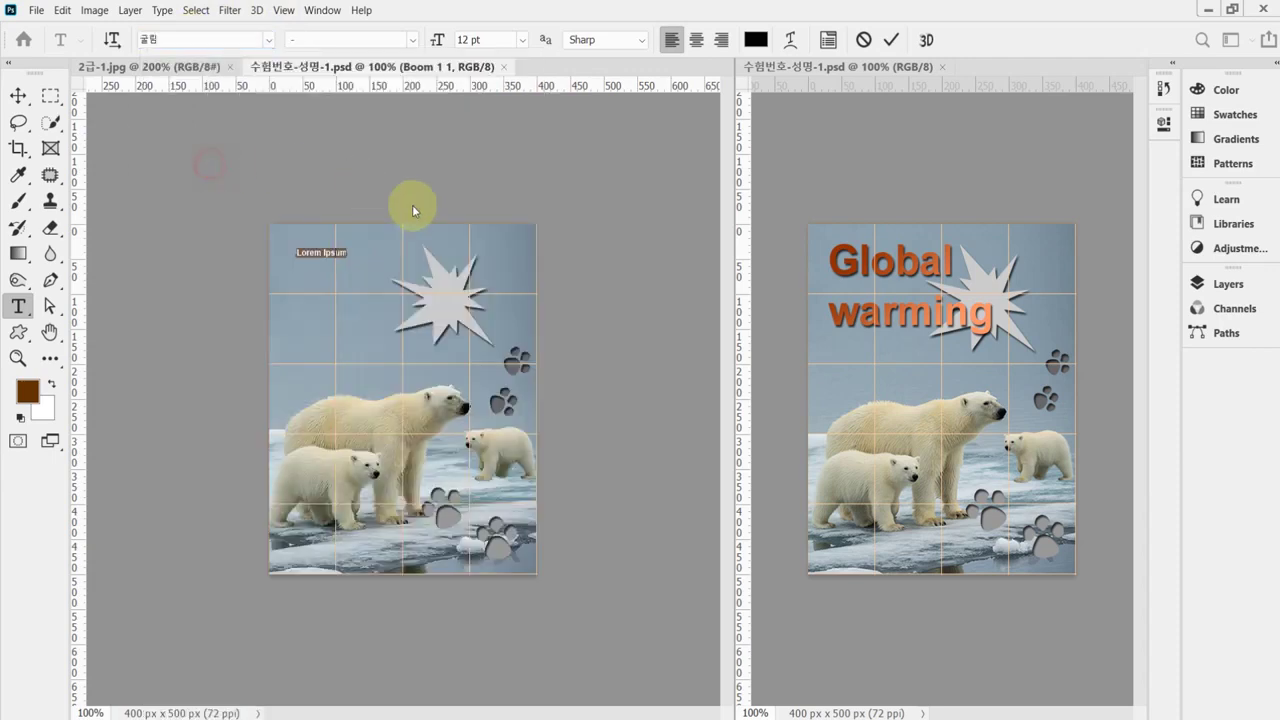
{"action": "left_click", "coordinate": [490, 37]}
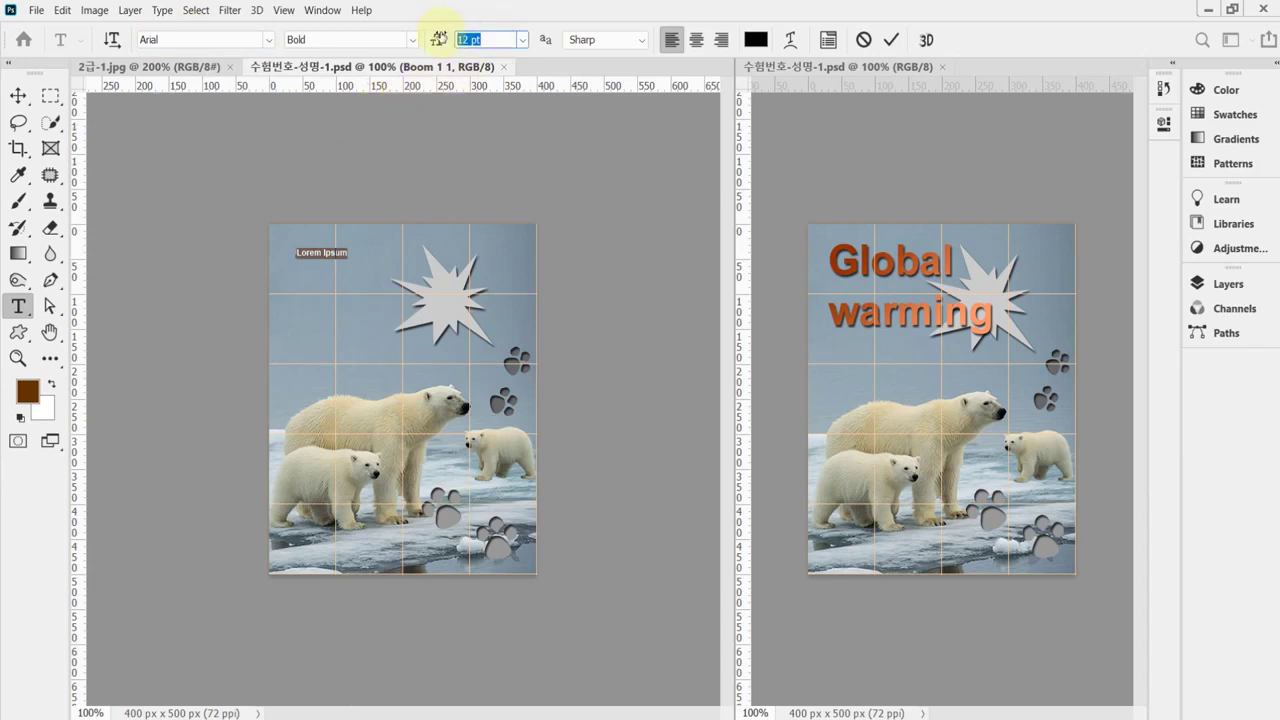
{"action": "type", "text": "60"}
{"action": "key", "text": "Return"}
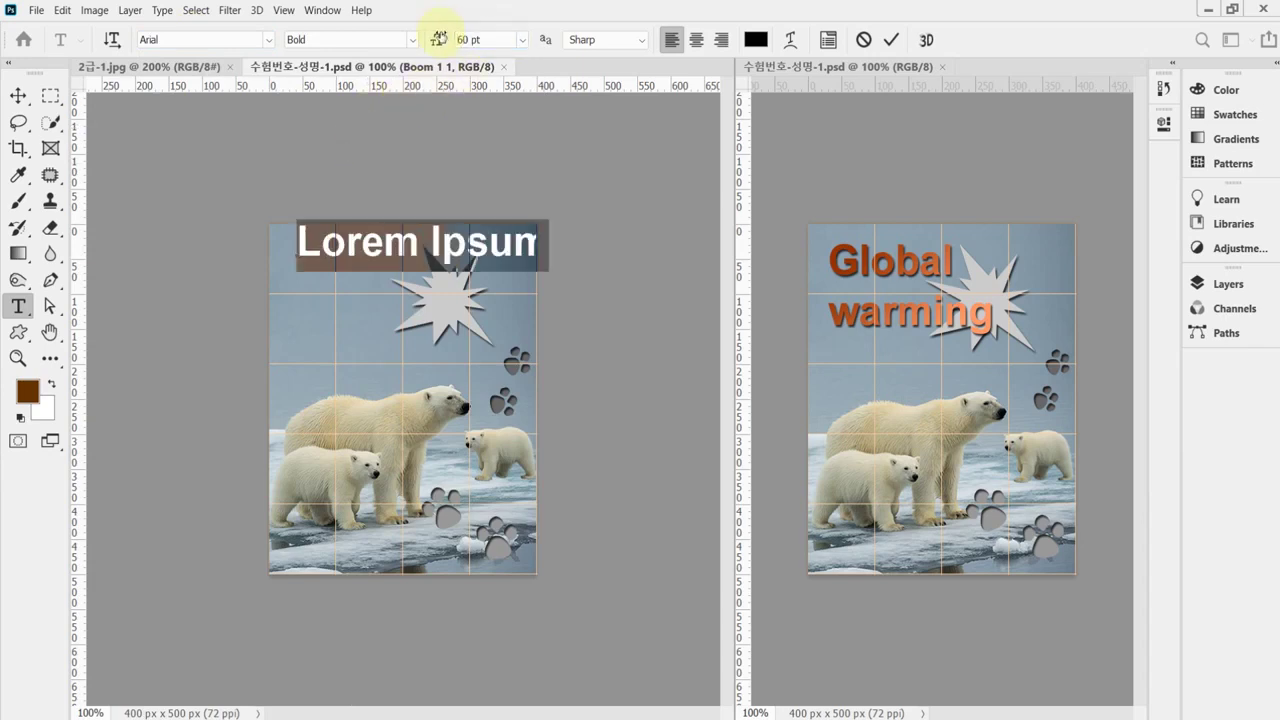
Replace the placeholder text with the copied title "Global warming" and nudge it toward the canvas's upper left corner.
{"action": "left_click", "coordinate": [330, 248]}
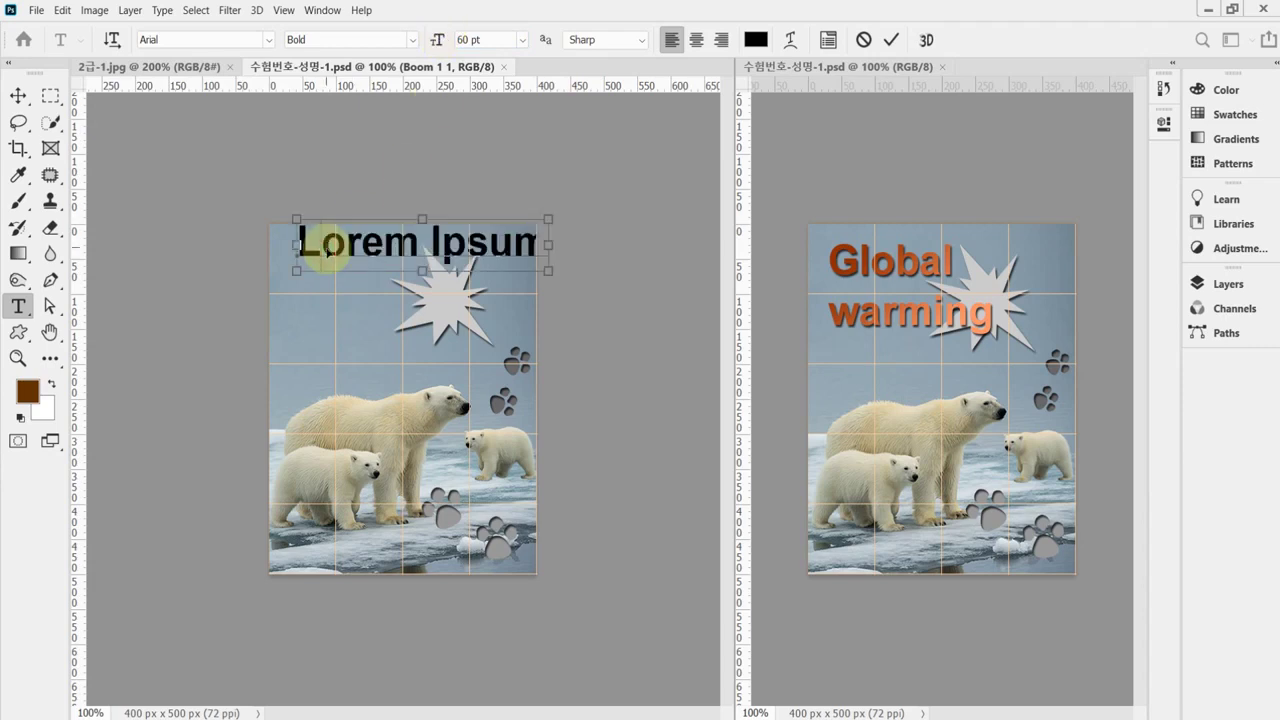
{"action": "triple_click", "coordinate": [330, 248]}
{"action": "left_click", "coordinate": [330, 250]}
{"action": "key", "text": "ctrl+a"}
{"action": "key", "text": "ctrl+v"}
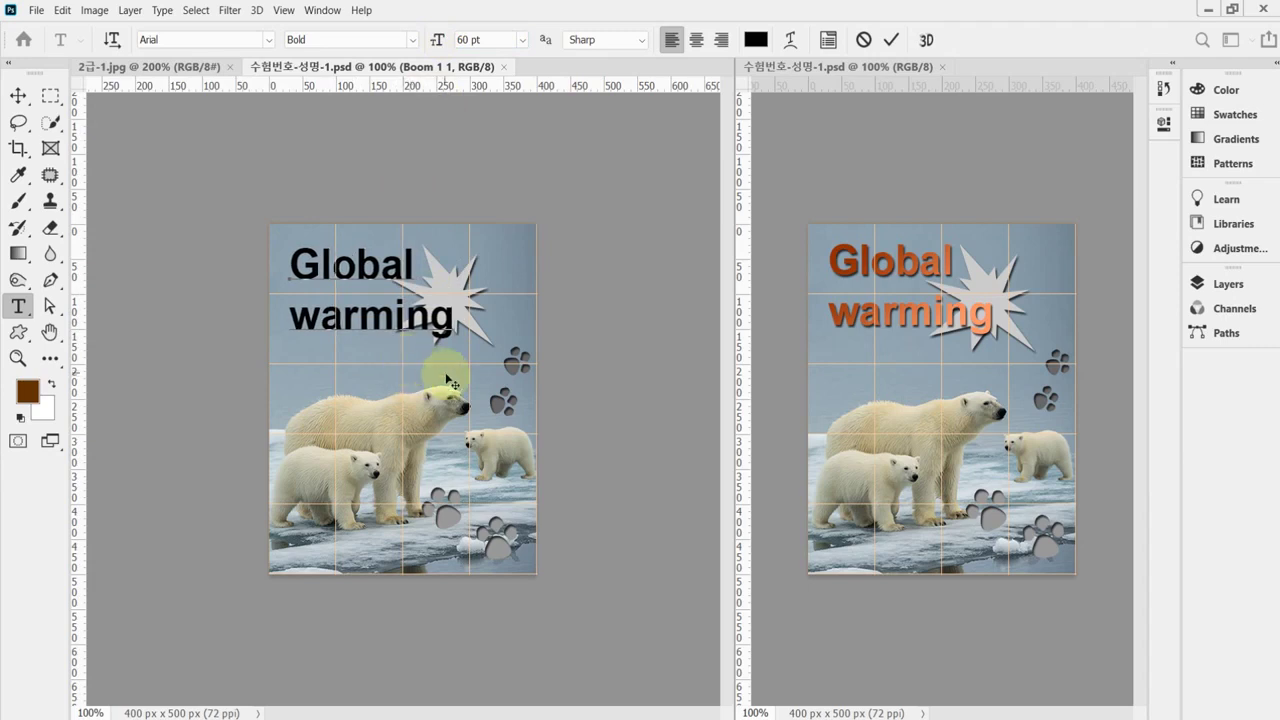
{"action": "left_click_drag", "start_coordinate": [451, 383], "coordinate": [443, 371]}
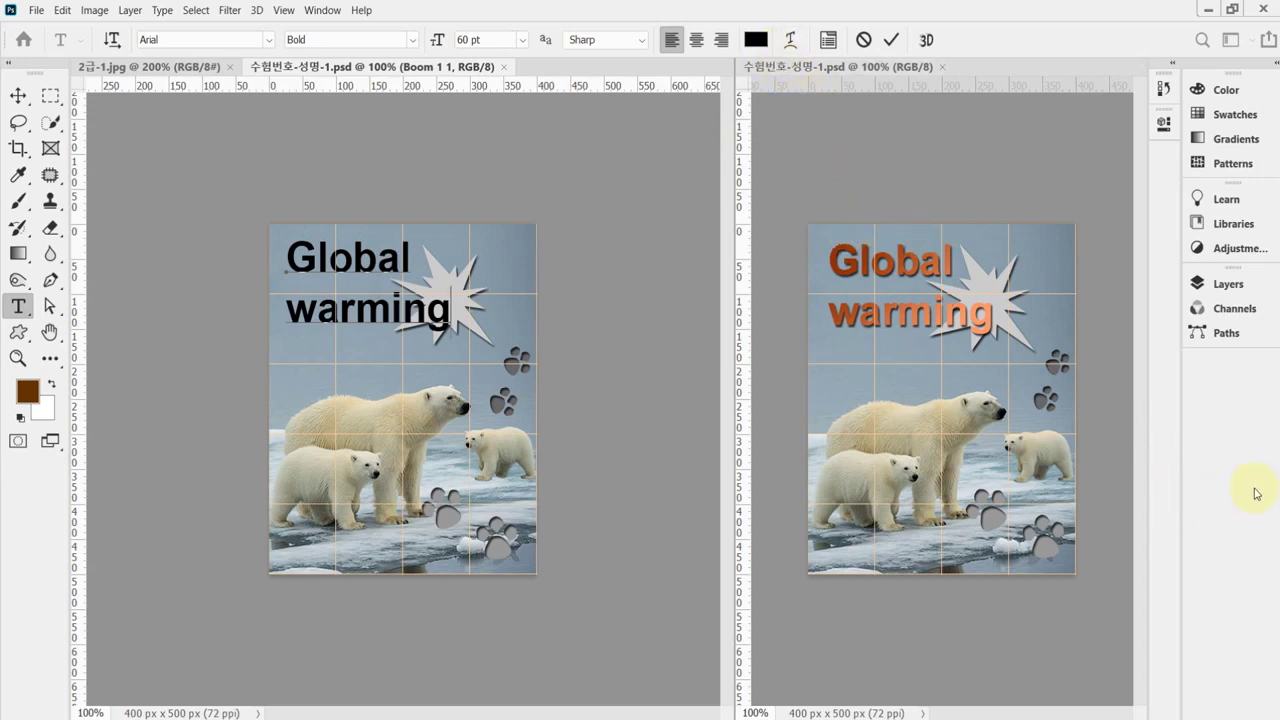
Add a Gradient Overlay to the Global warming text layer and open its gradient for editing.
{"action": "left_click", "coordinate": [1197, 284]}
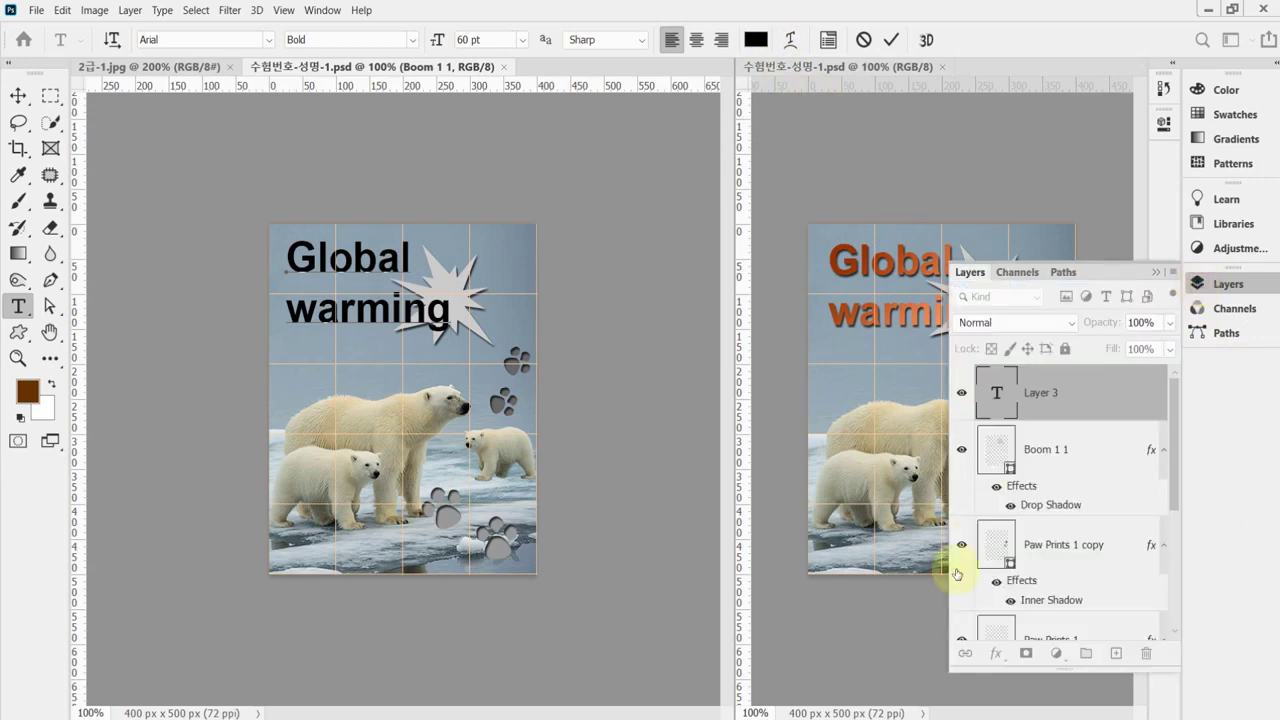
{"action": "left_click", "coordinate": [999, 655]}
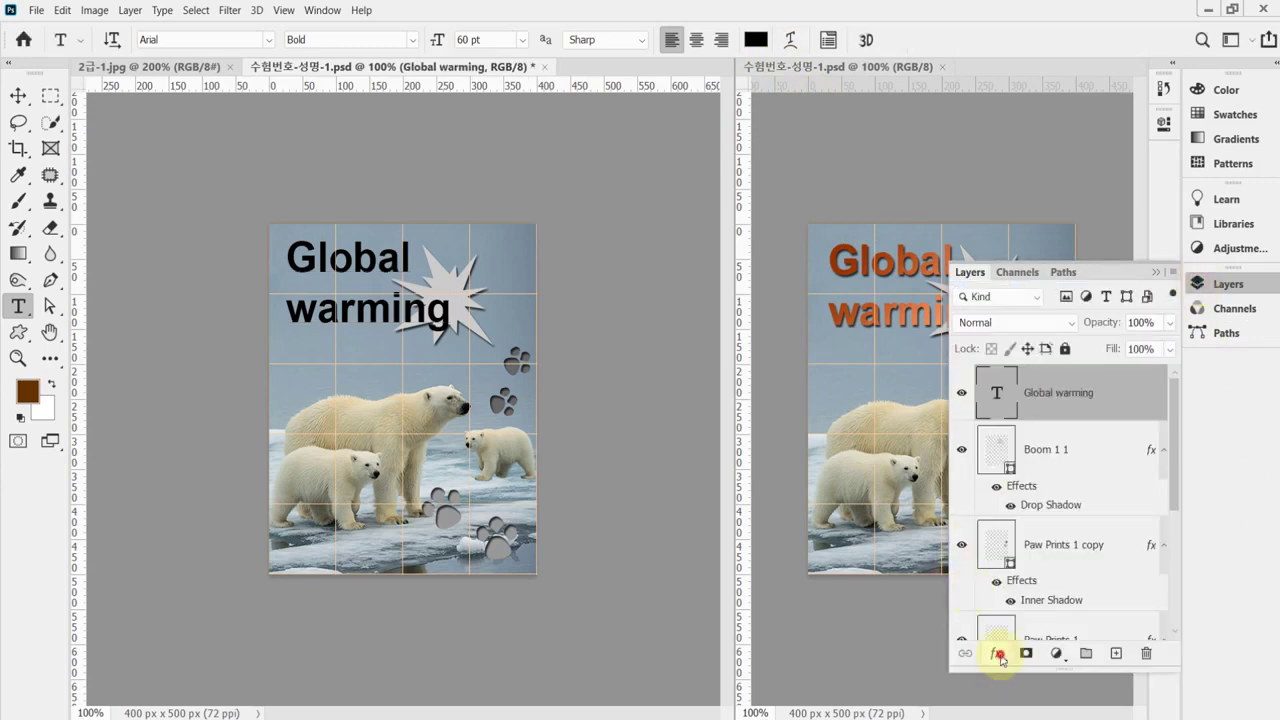
{"action": "left_click", "coordinate": [1000, 656]}
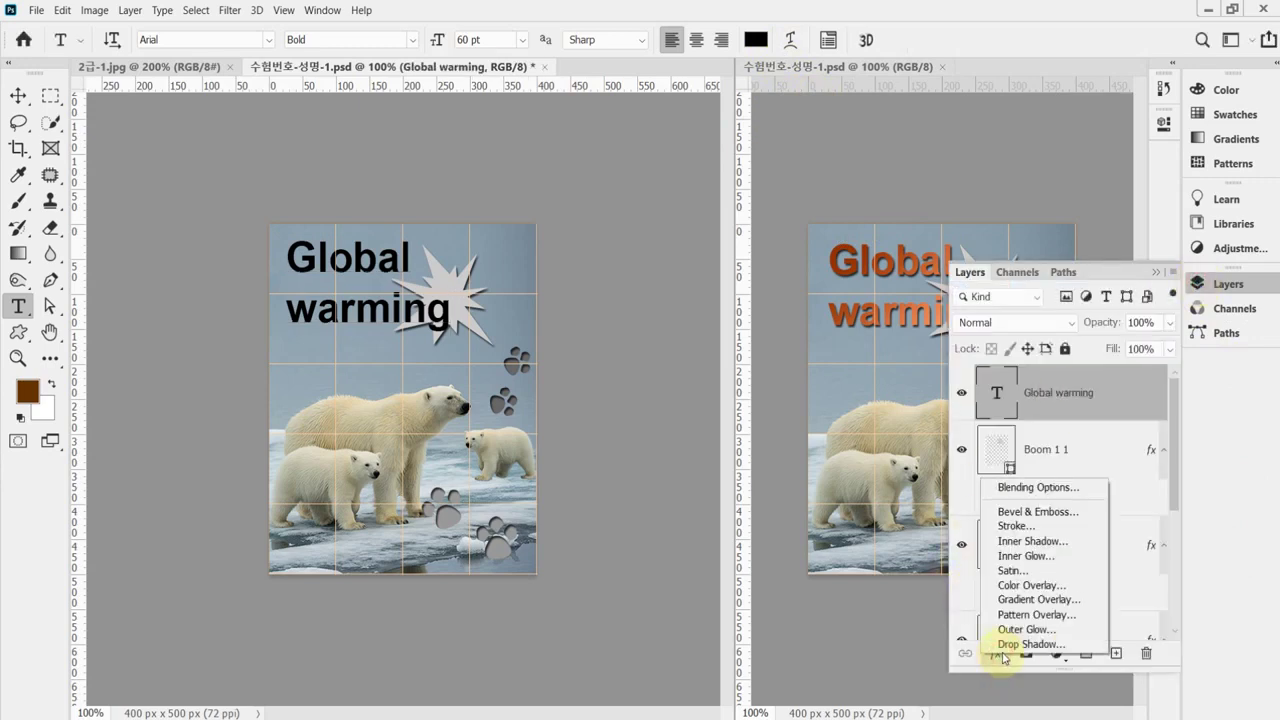
{"action": "key", "text": "Escape"}
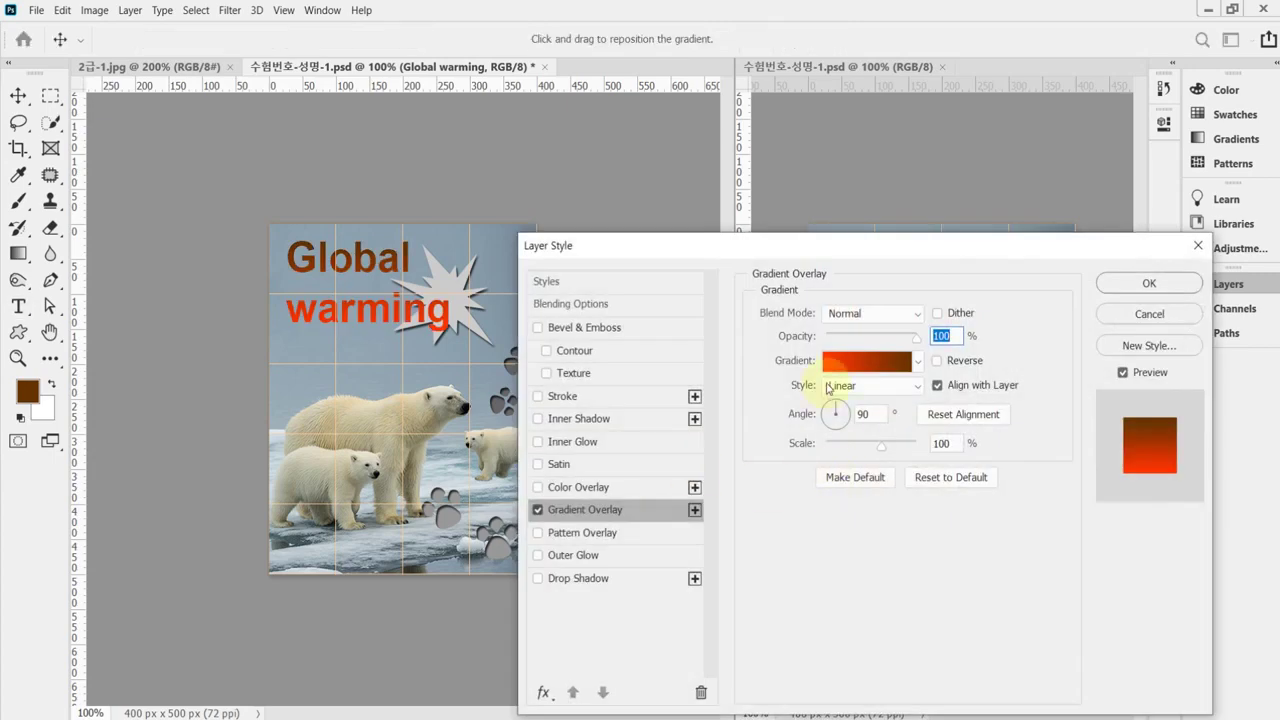
{"action": "left_click", "coordinate": [850, 362]}
Swap the gradient's end stops, moving red to location 100% and brown to 0%.
{"action": "left_click", "coordinate": [646, 540]}
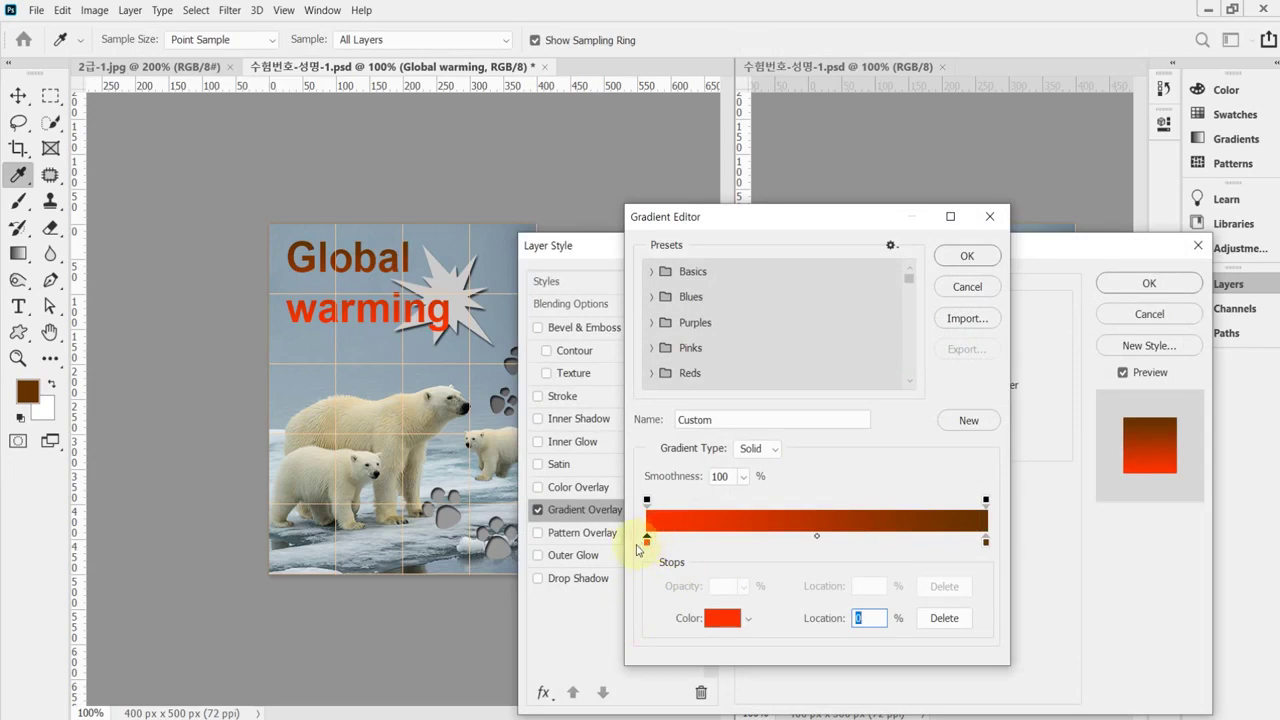
{"action": "type", "text": "1000"}
{"action": "key", "text": "Return"}
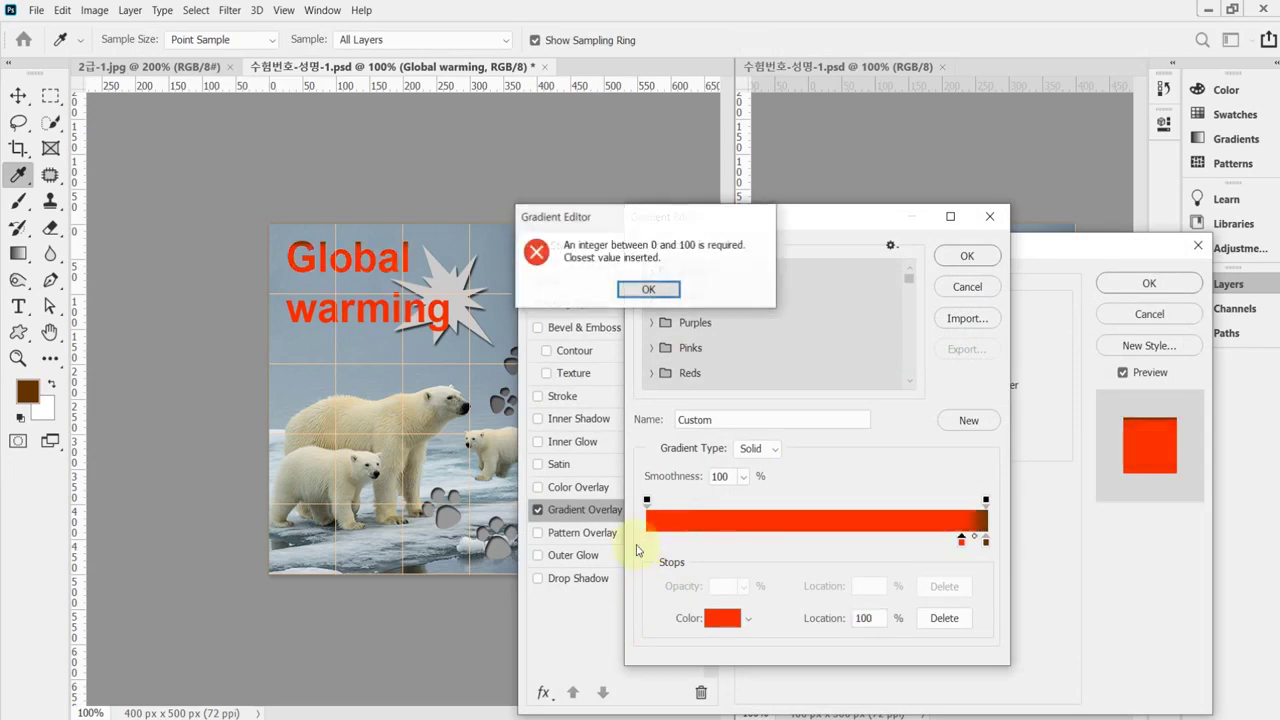
{"action": "left_click", "coordinate": [647, 290]}
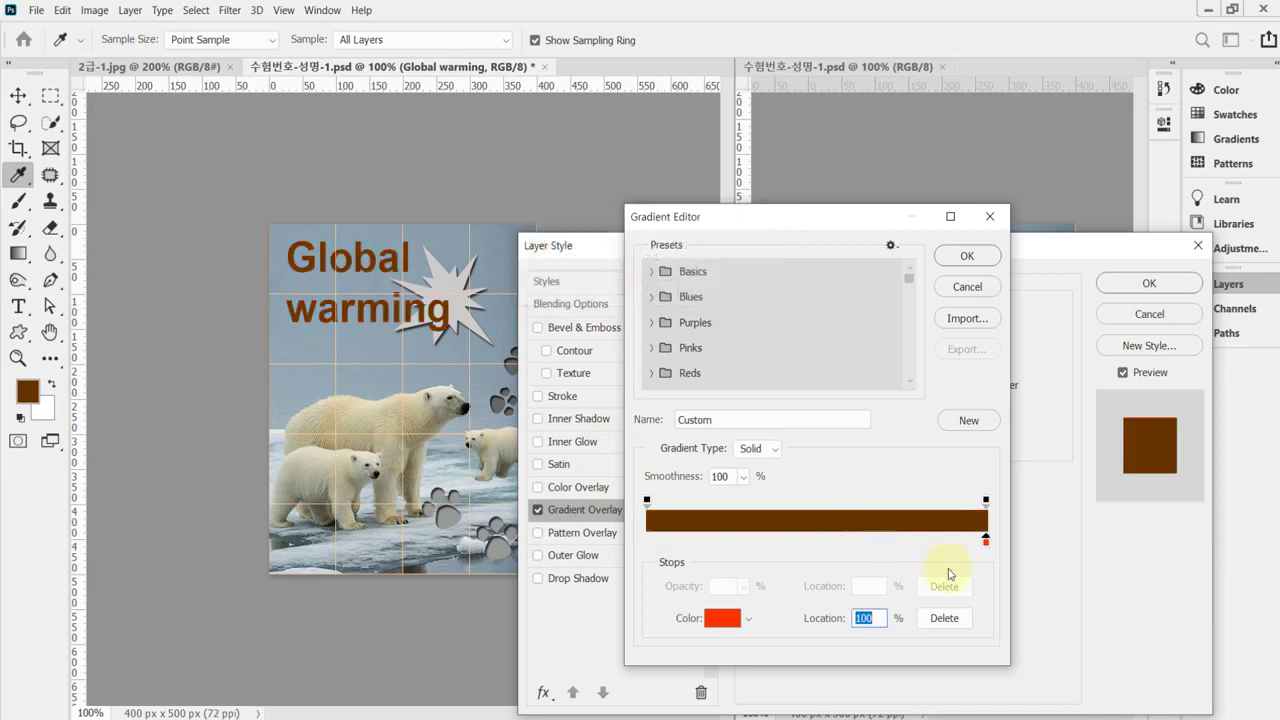
{"action": "left_click_drag", "start_coordinate": [986, 541], "coordinate": [647, 547]}
Set the gradient's starting colour stop at 0% to #993300.
{"action": "double_click", "coordinate": [647, 545]}
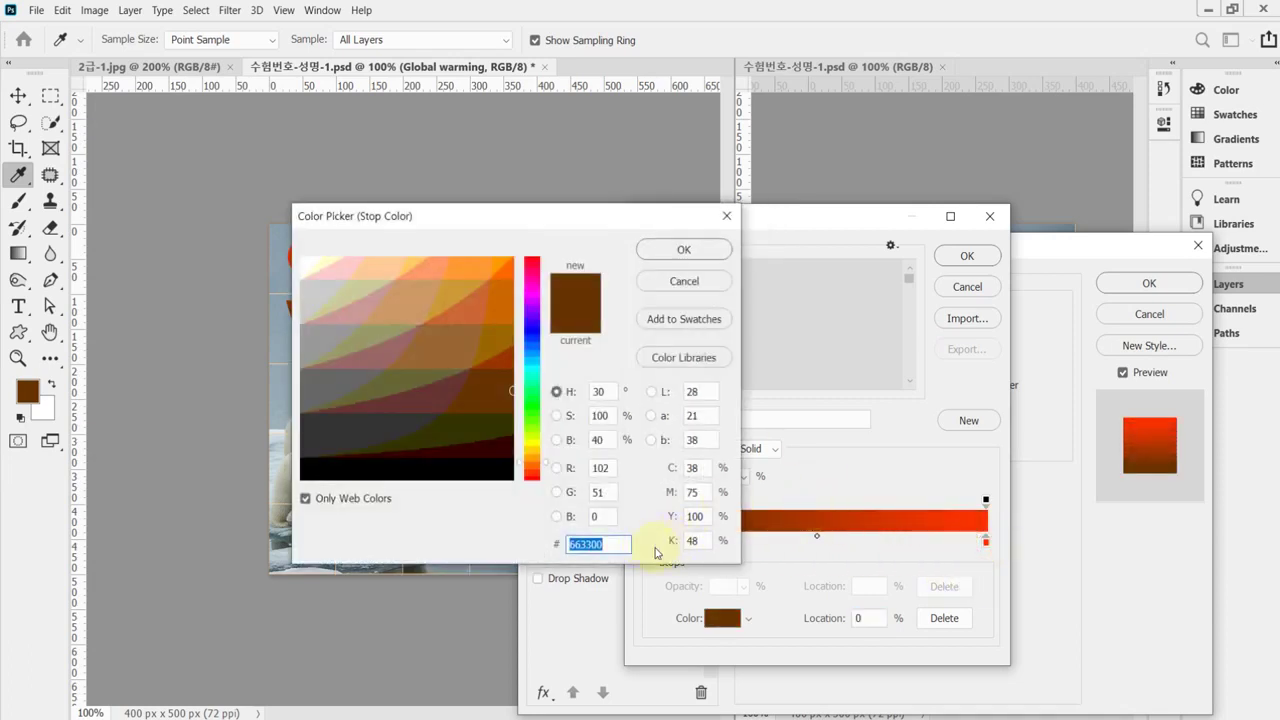
{"action": "type", "text": "993300"}
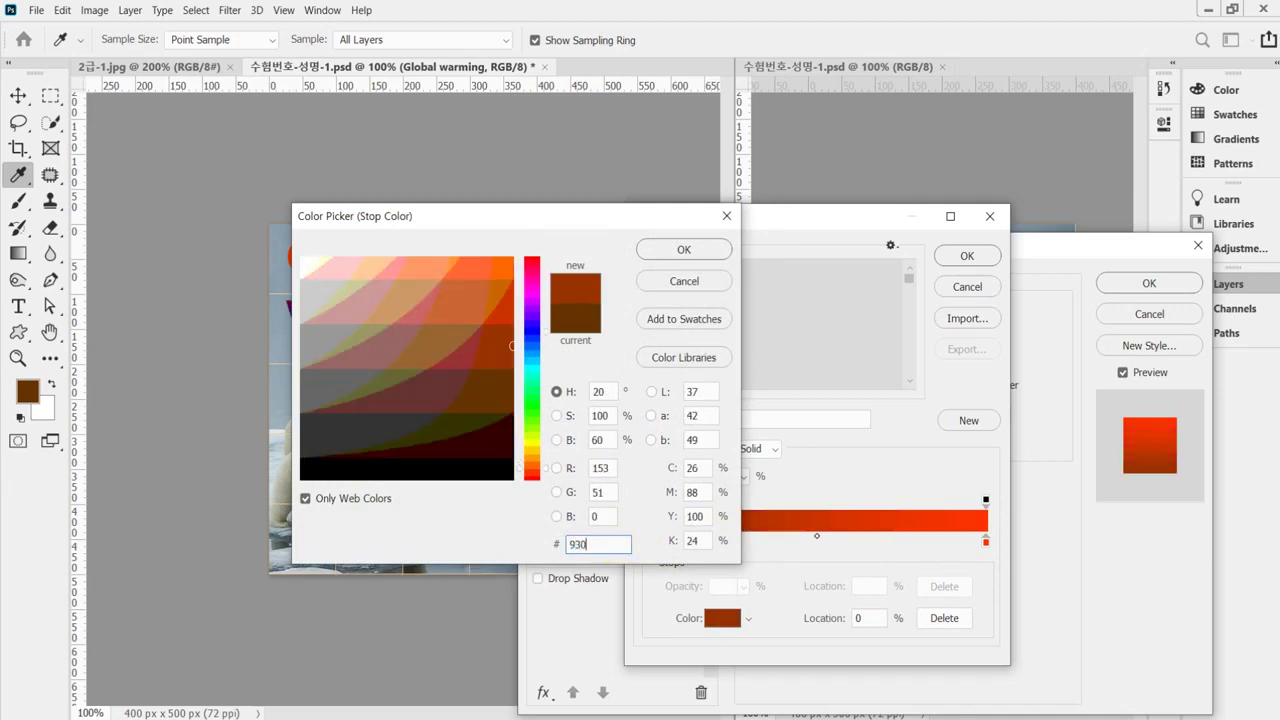
{"action": "key", "text": "Return"}
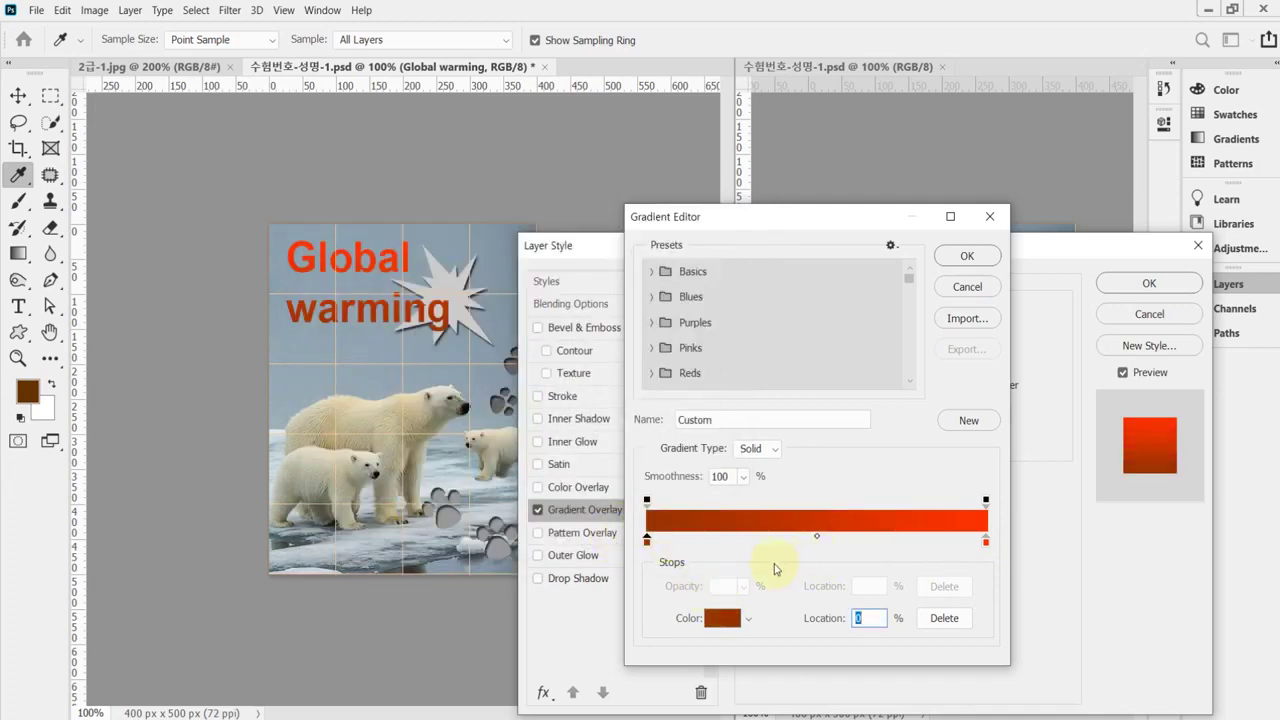
Set the gradient's end colour stop at 100% to #ff9966 and accept the edited gradient.
{"action": "left_click", "coordinate": [986, 541]}
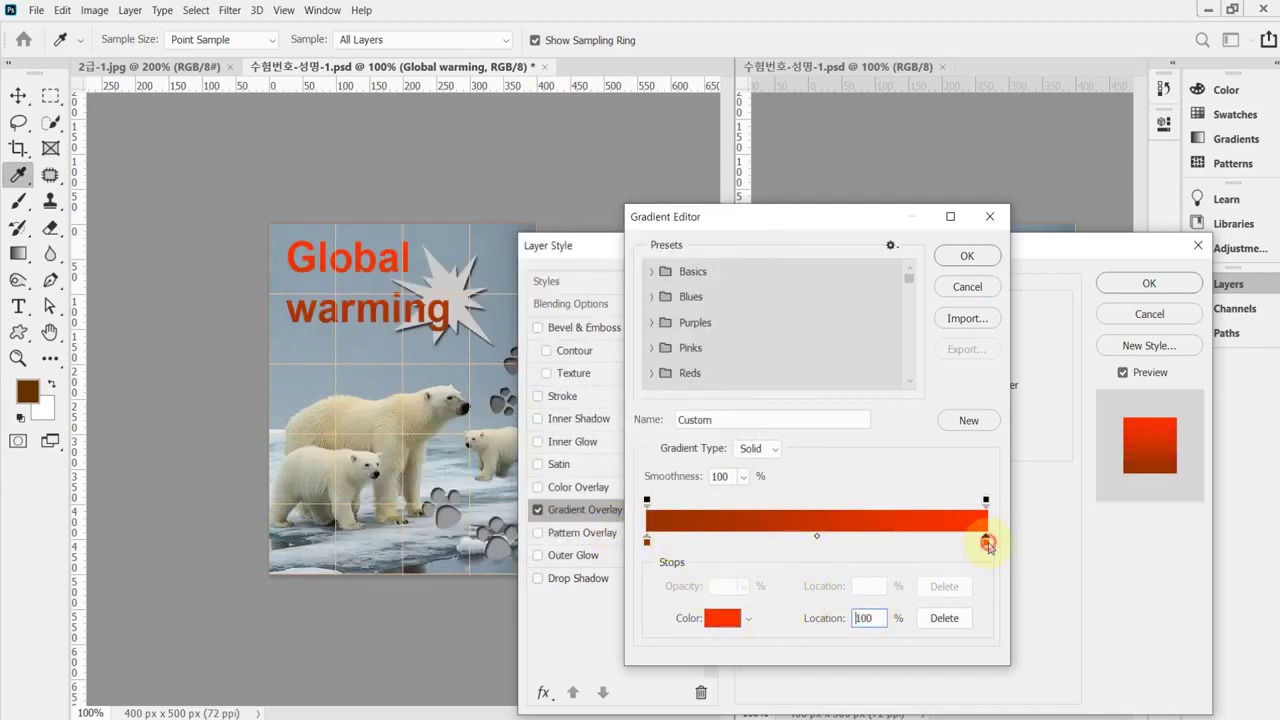
{"action": "double_click", "coordinate": [986, 541]}
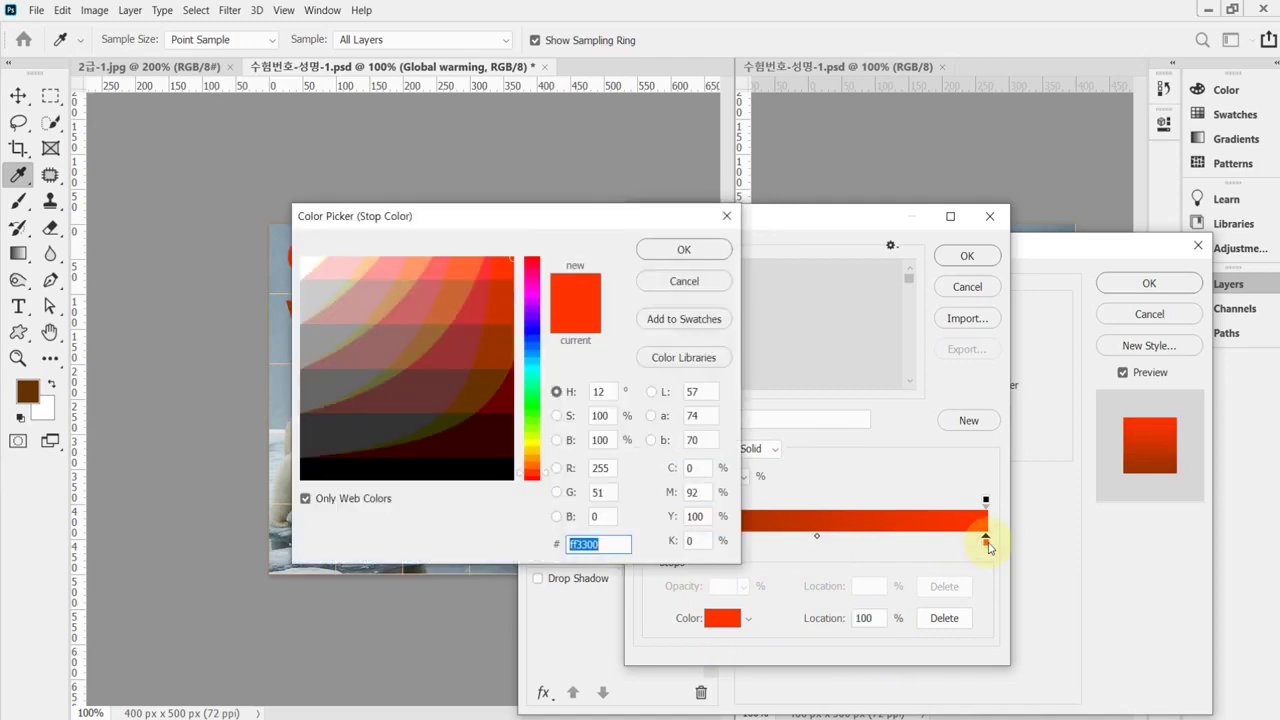
{"action": "type", "text": "f"}
{"action": "type", "text": "f9966"}
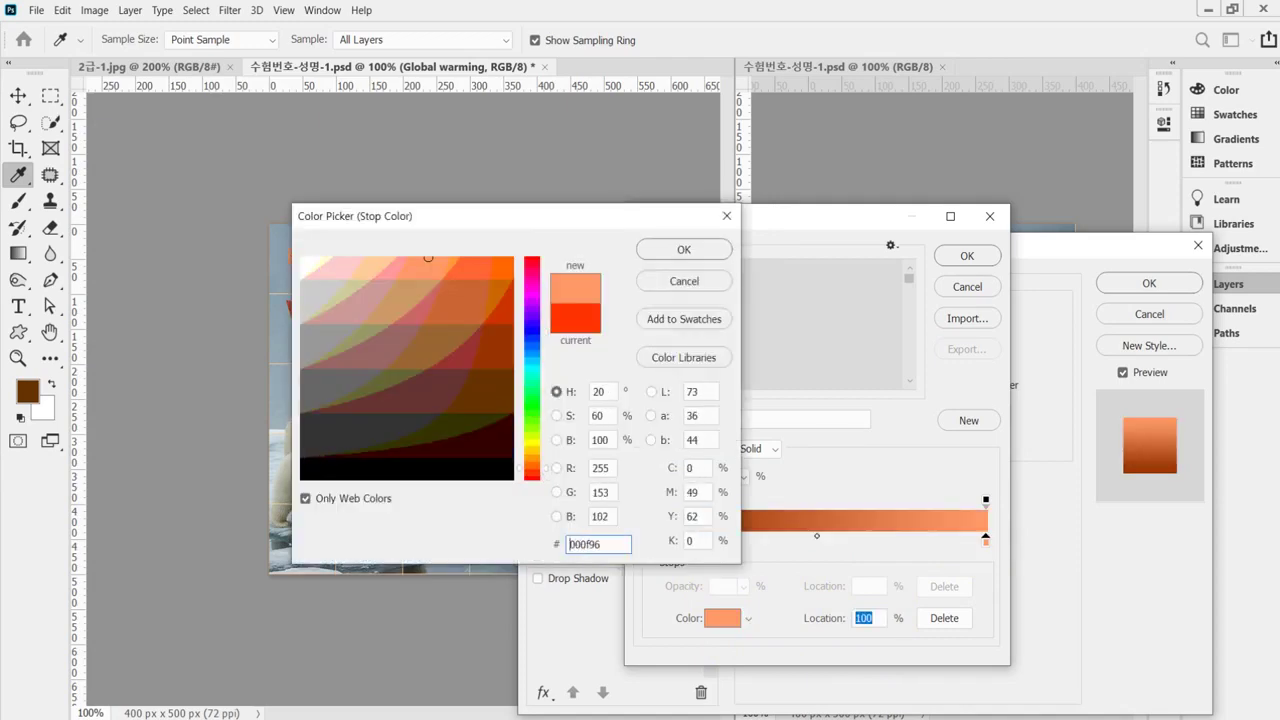
{"action": "key", "text": "Return"}
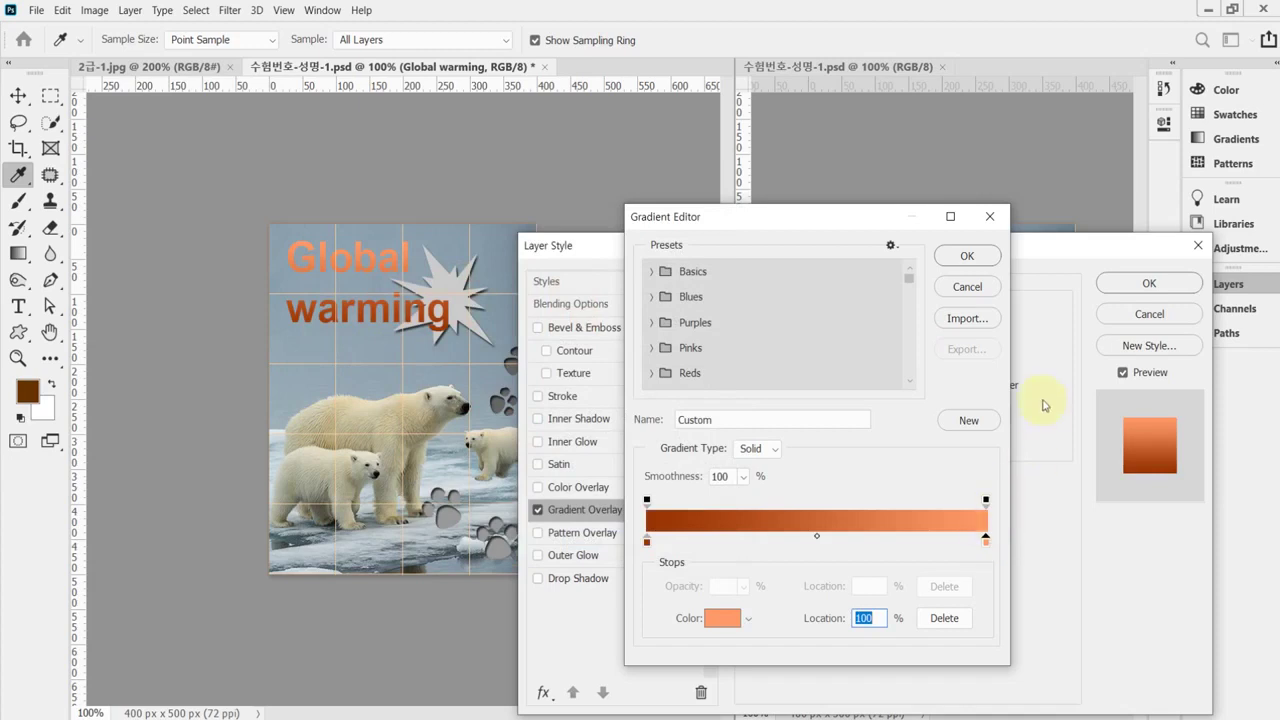
{"action": "left_click", "coordinate": [967, 257]}
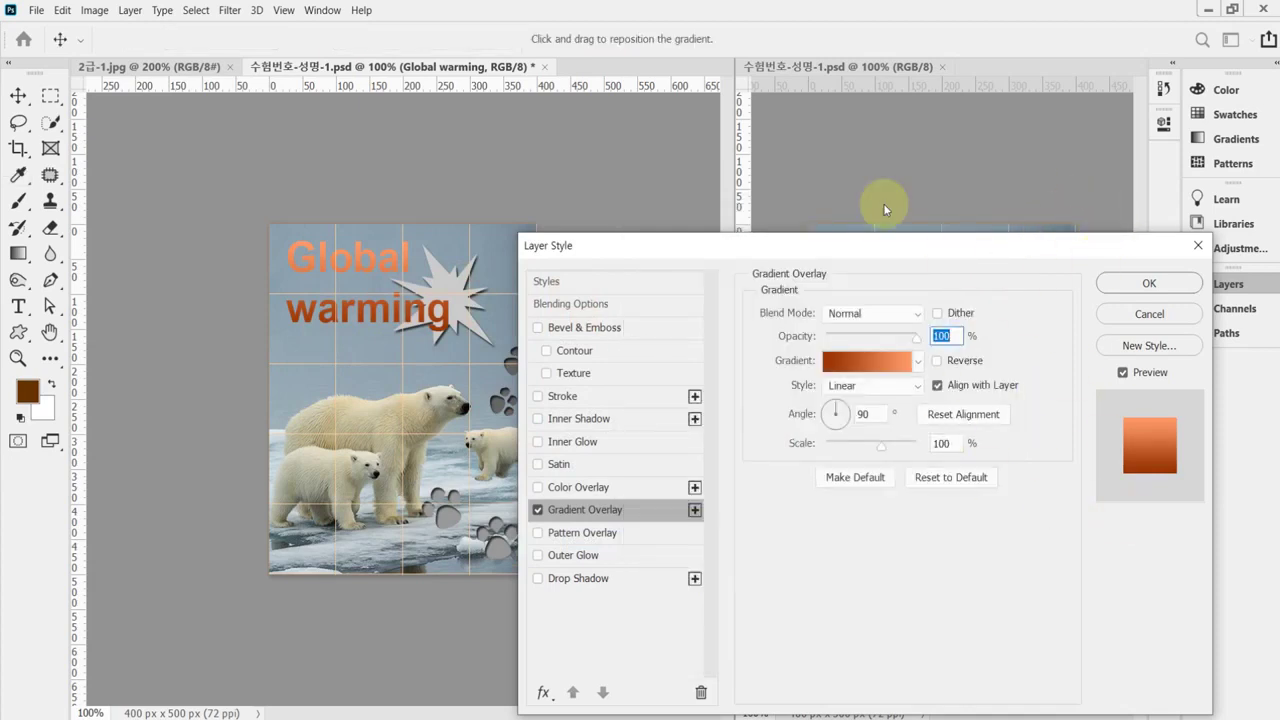
Set the title's gradient overlay angle to -45°, add a Drop Shadow, and apply the layer style.
{"action": "left_click_drag", "start_coordinate": [920, 251], "coordinate": [917, 363]}
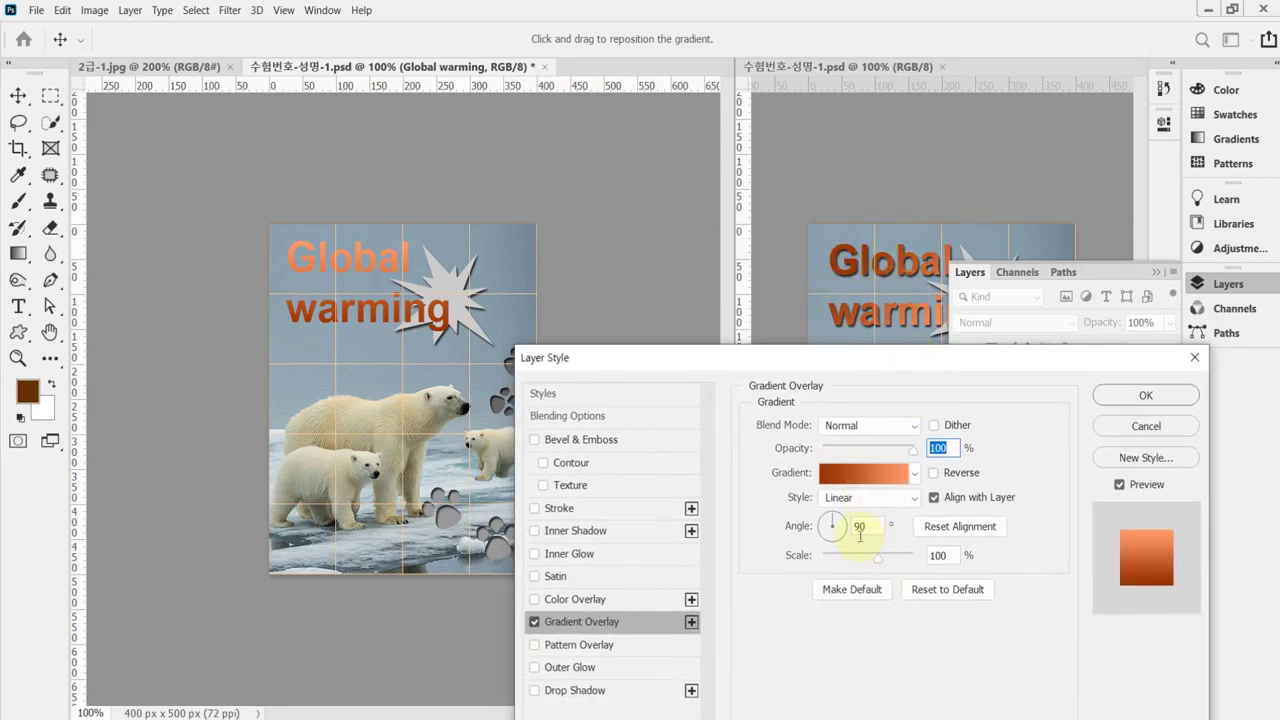
{"action": "left_click_drag", "start_coordinate": [822, 532], "coordinate": [841, 535]}
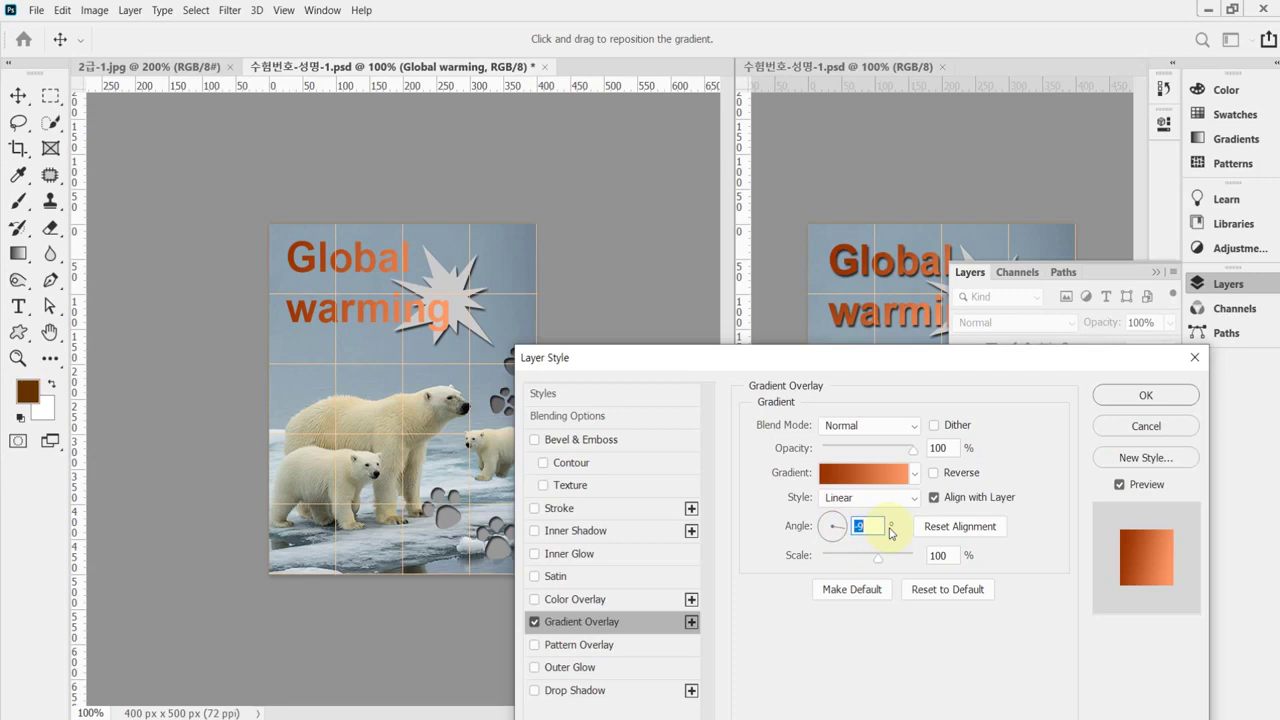
{"action": "type", "text": "-45"}
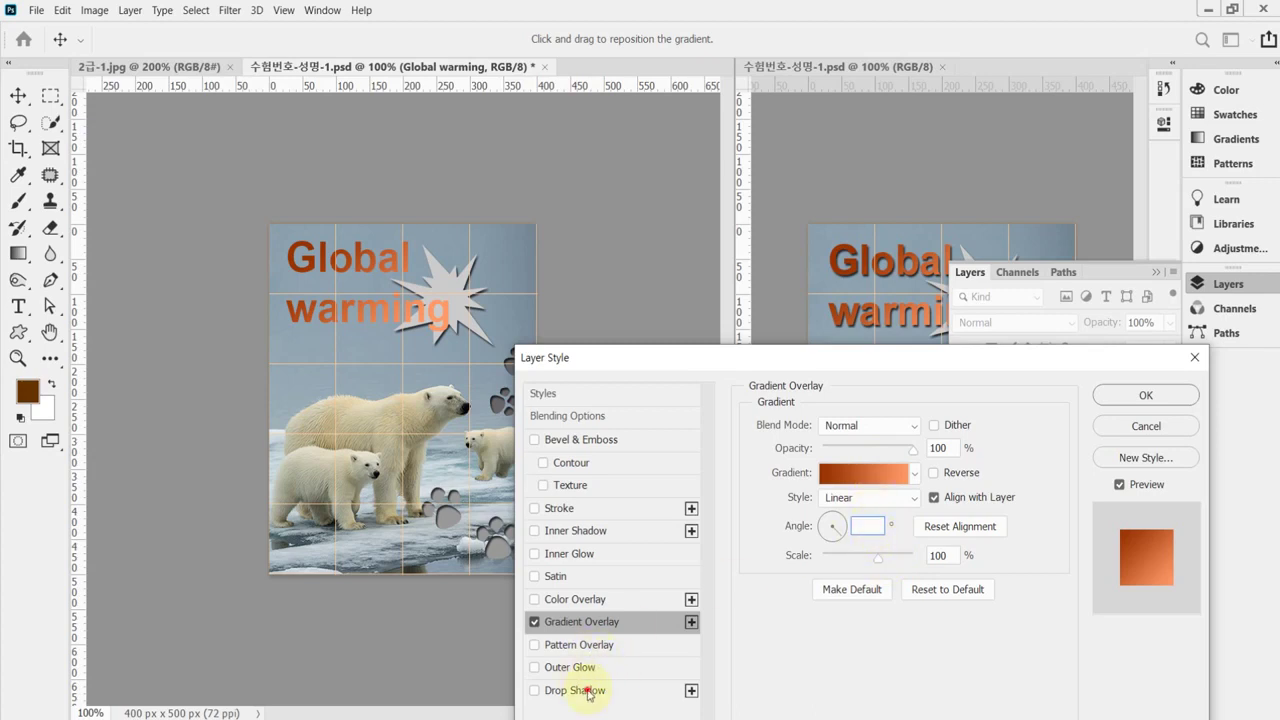
{"action": "left_click", "coordinate": [588, 690]}
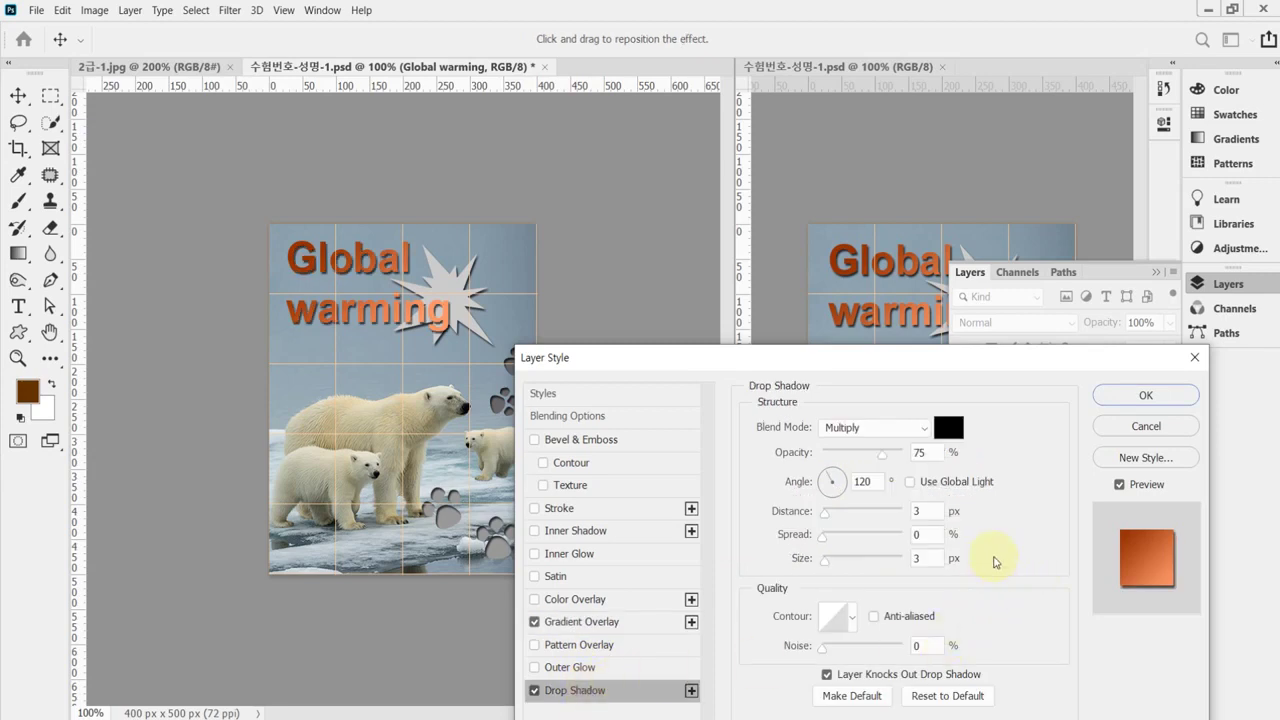
{"action": "left_click", "coordinate": [1131, 398]}
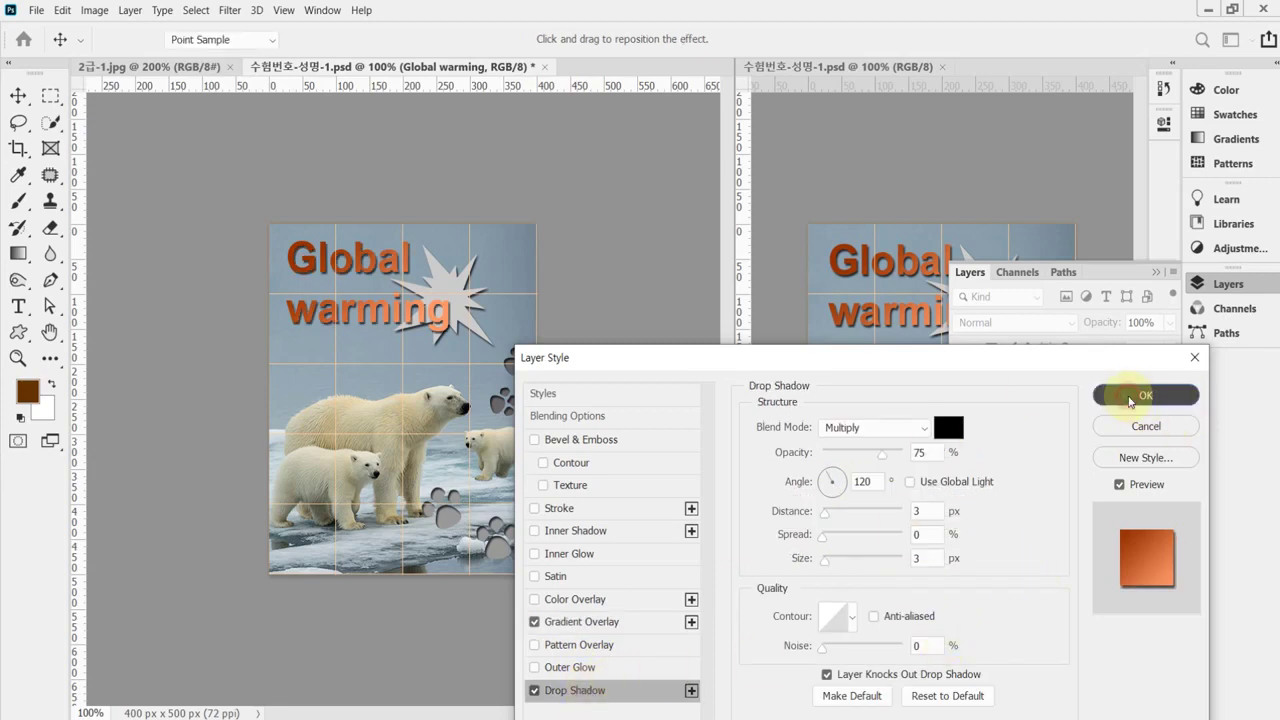
Save the Global warming document and hide its grid.
{"action": "left_click", "coordinate": [1220, 288]}
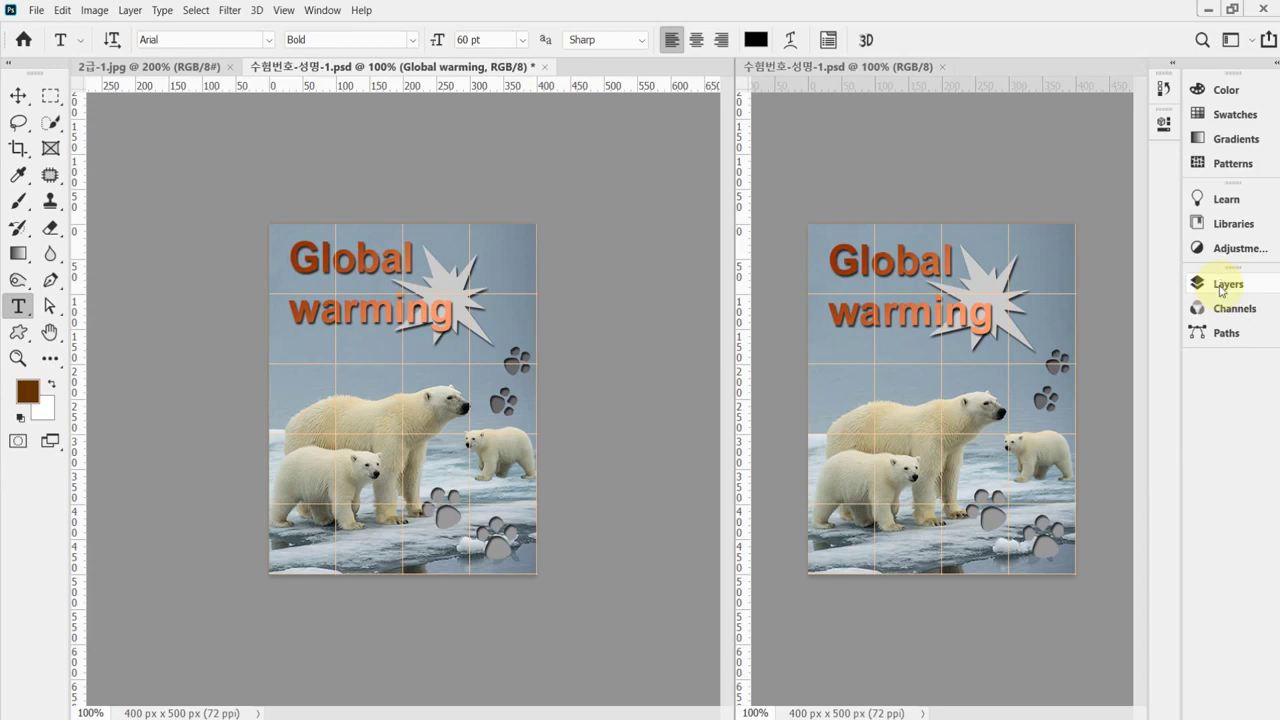
{"action": "key", "text": "ctrl+s"}
{"action": "key", "text": "ctrl+apostrophe"}
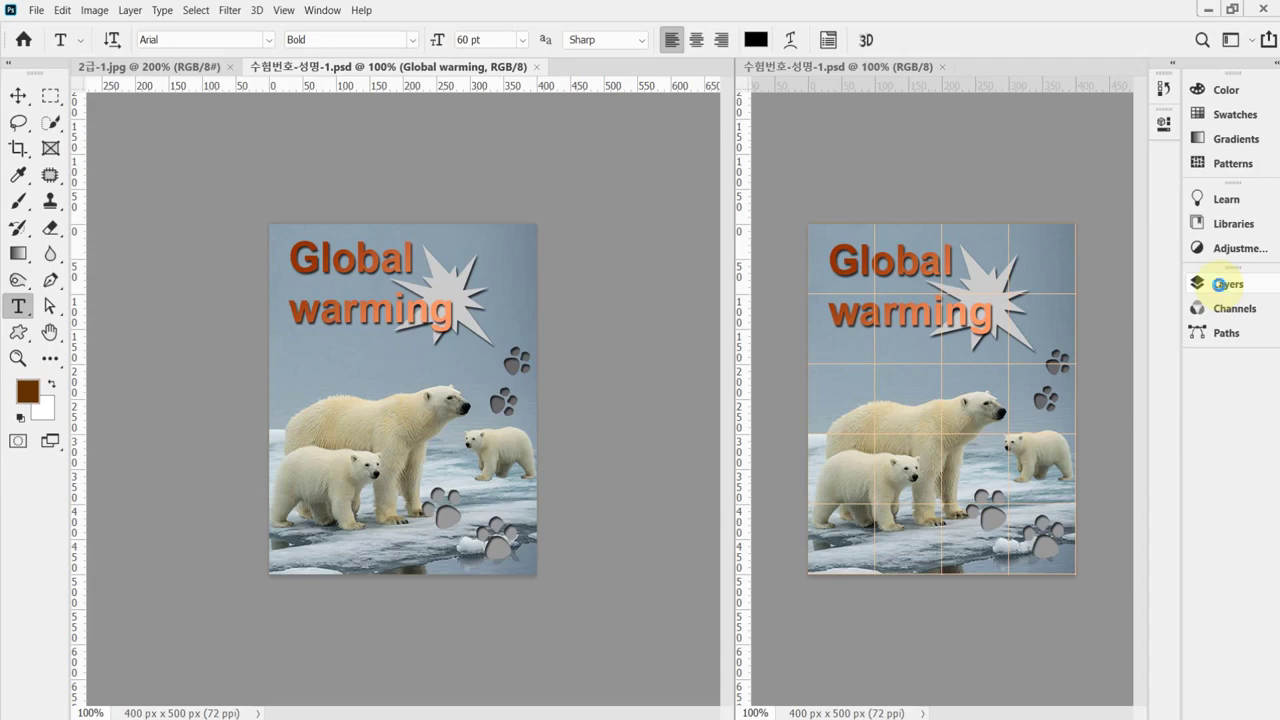
Save a JPEG copy as 수험번호-성명-1.jpg in the GTQ folder under Documents, with quality 8.
{"action": "key", "text": "ctrl+shift+s"}
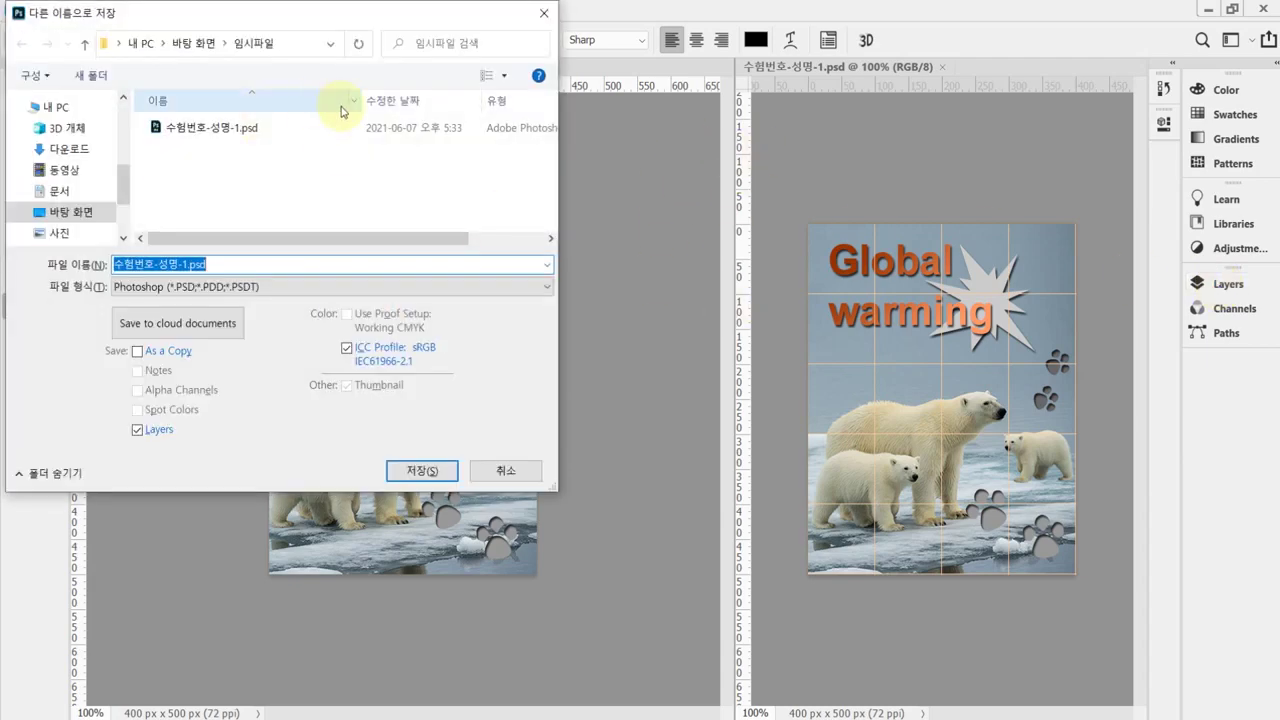
{"action": "left_click", "coordinate": [80, 112]}
{"action": "left_click", "coordinate": [50, 191]}
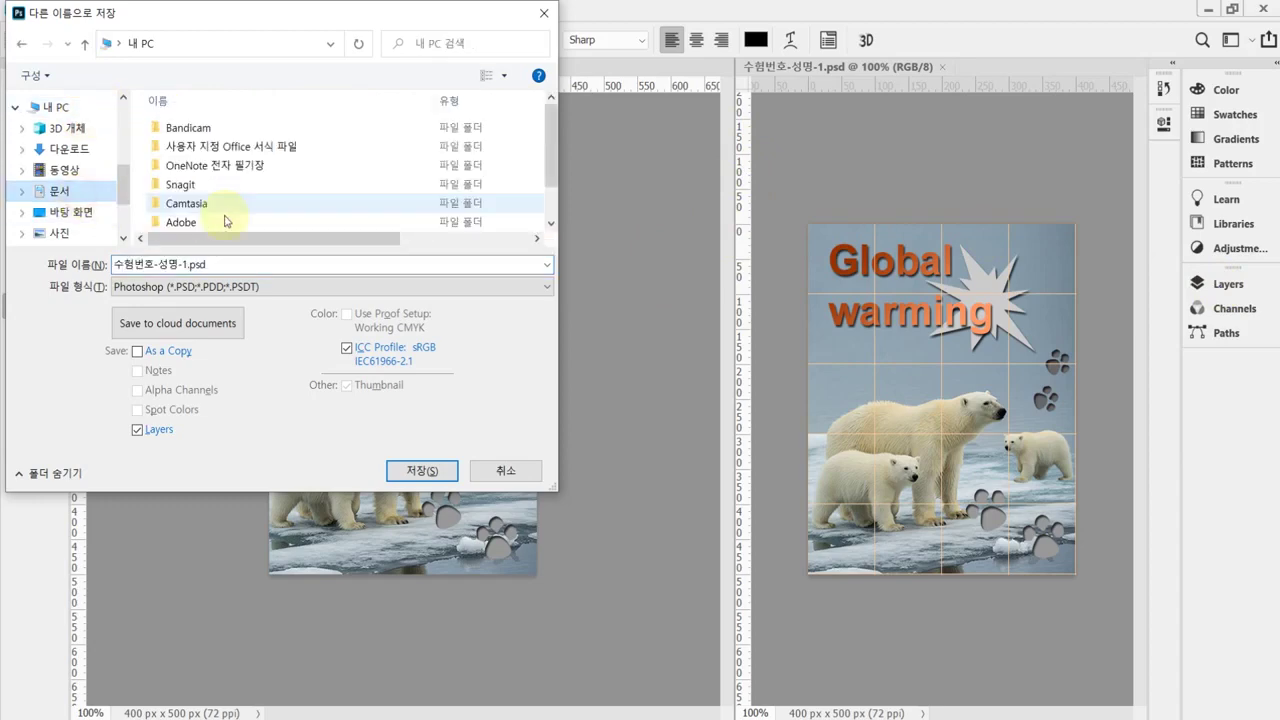
{"action": "scroll", "coordinate": [226, 215], "scroll_direction": "down", "scroll_amount": 1}
{"action": "double_click", "coordinate": [232, 222]}
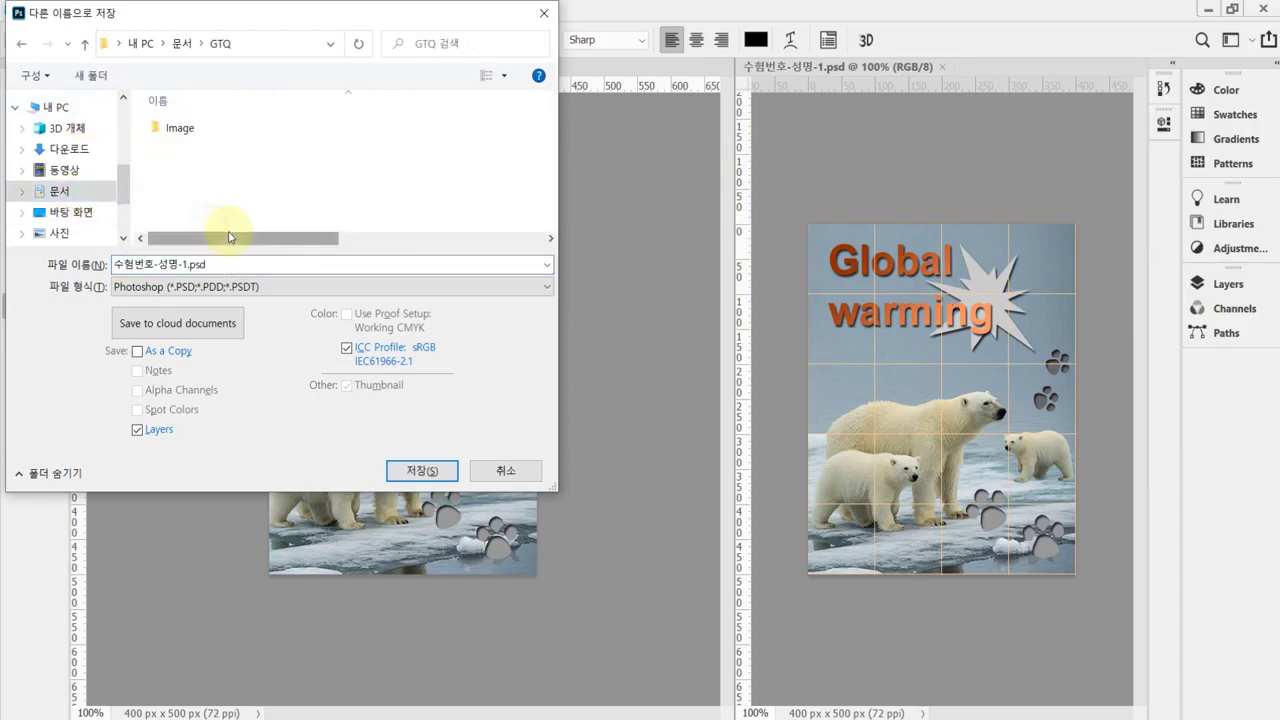
{"action": "left_click", "coordinate": [235, 288]}
{"action": "left_click", "coordinate": [222, 430]}
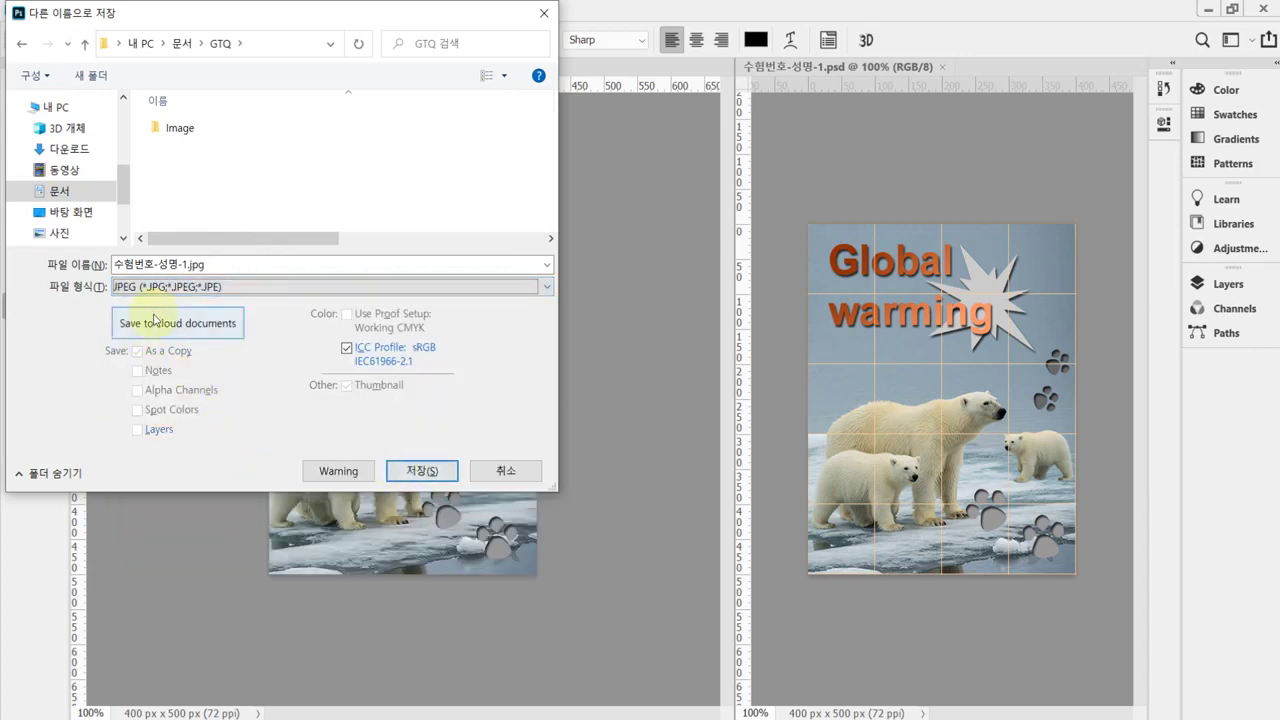
{"action": "left_click", "coordinate": [190, 264]}
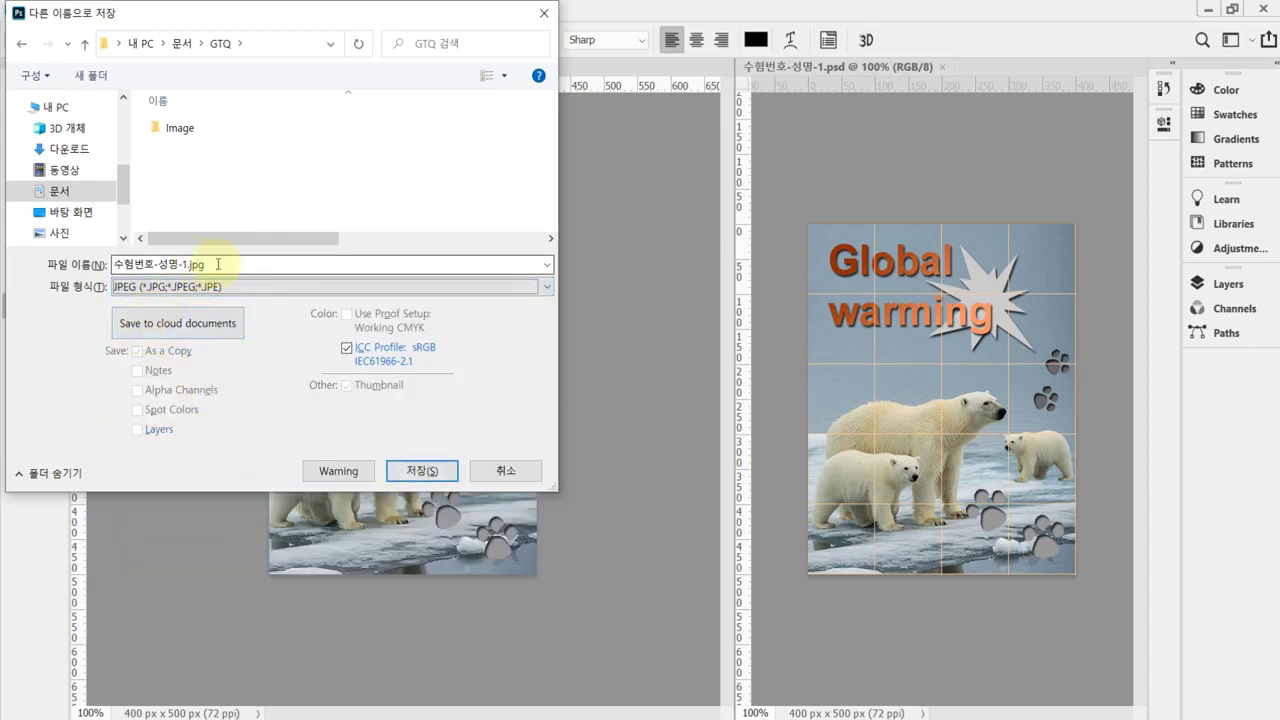
{"action": "left_click", "coordinate": [410, 470]}
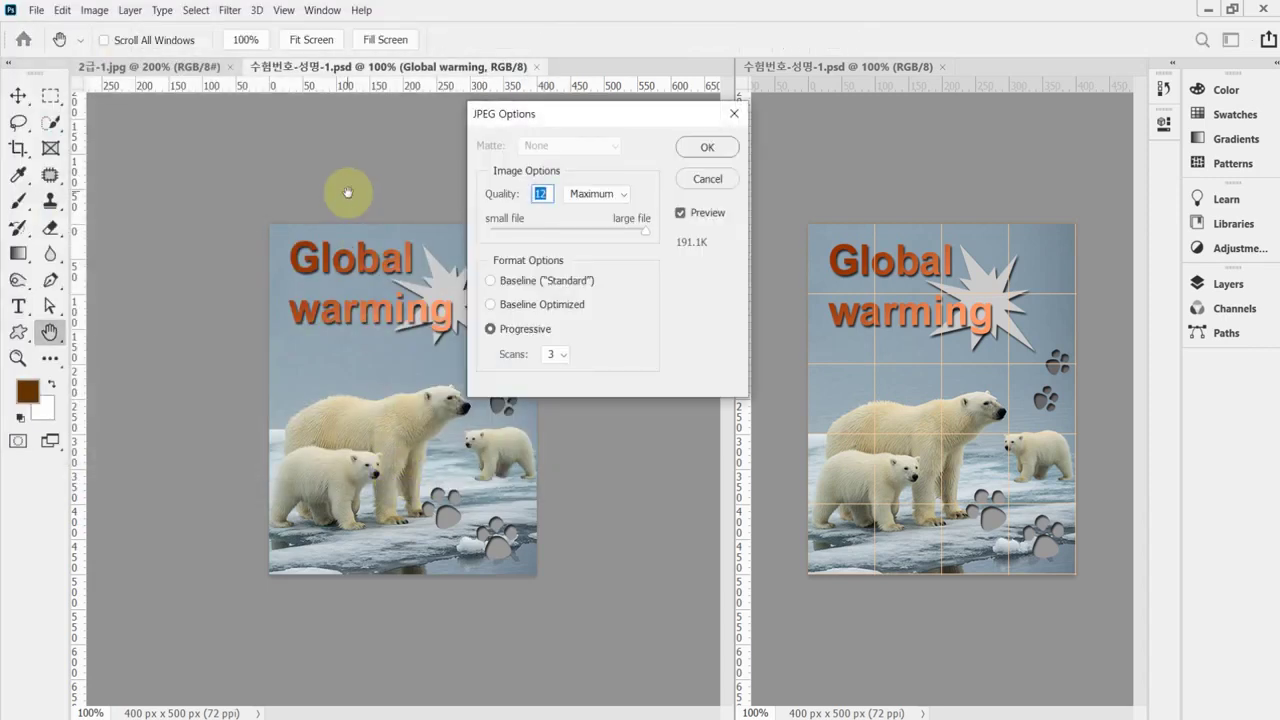
{"action": "type", "text": "8"}
{"action": "key", "text": "Return"}
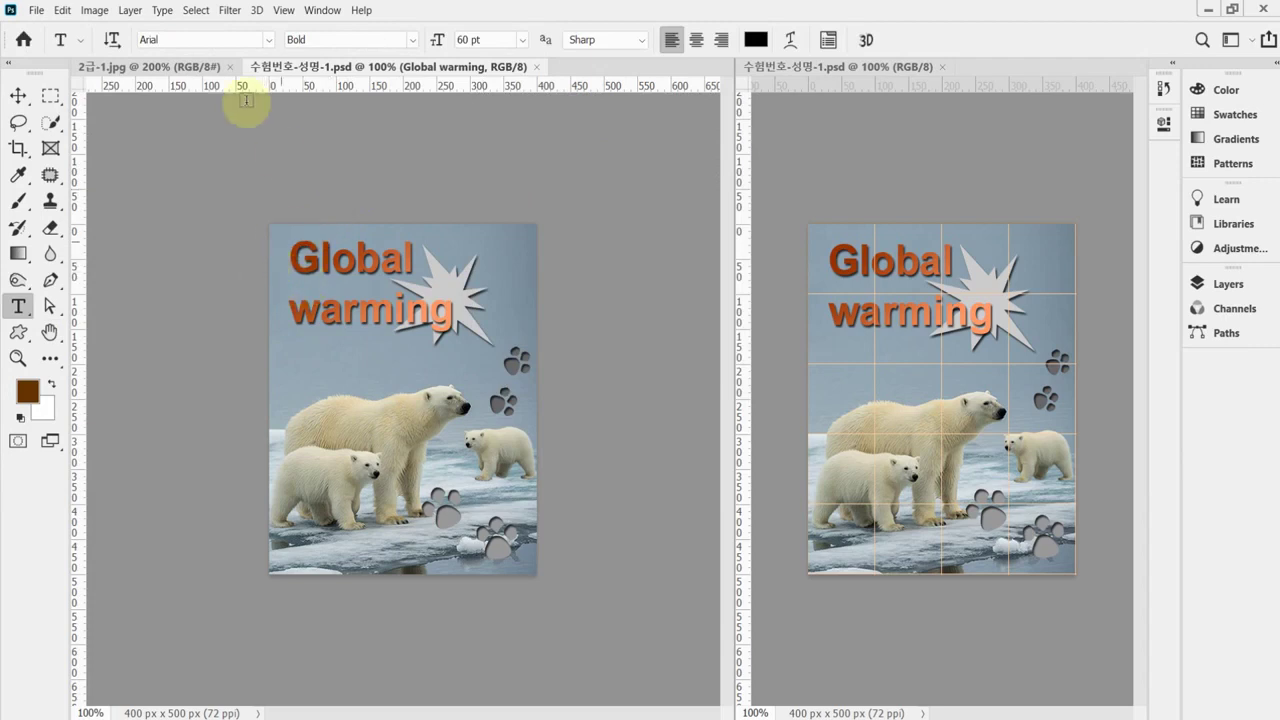
Resize the Global warming image to 40 × 50 pixels, keeping its proportions linked.
{"action": "left_click", "coordinate": [96, 11]}
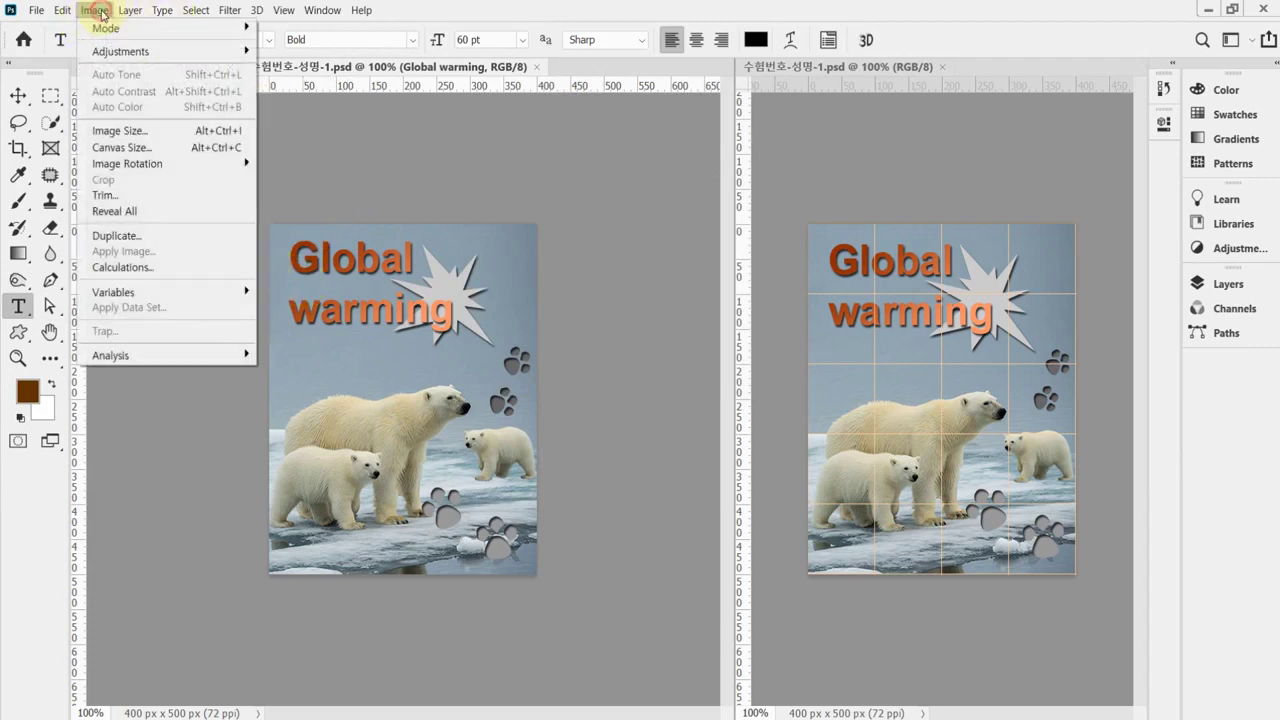
{"action": "left_click", "coordinate": [125, 131]}
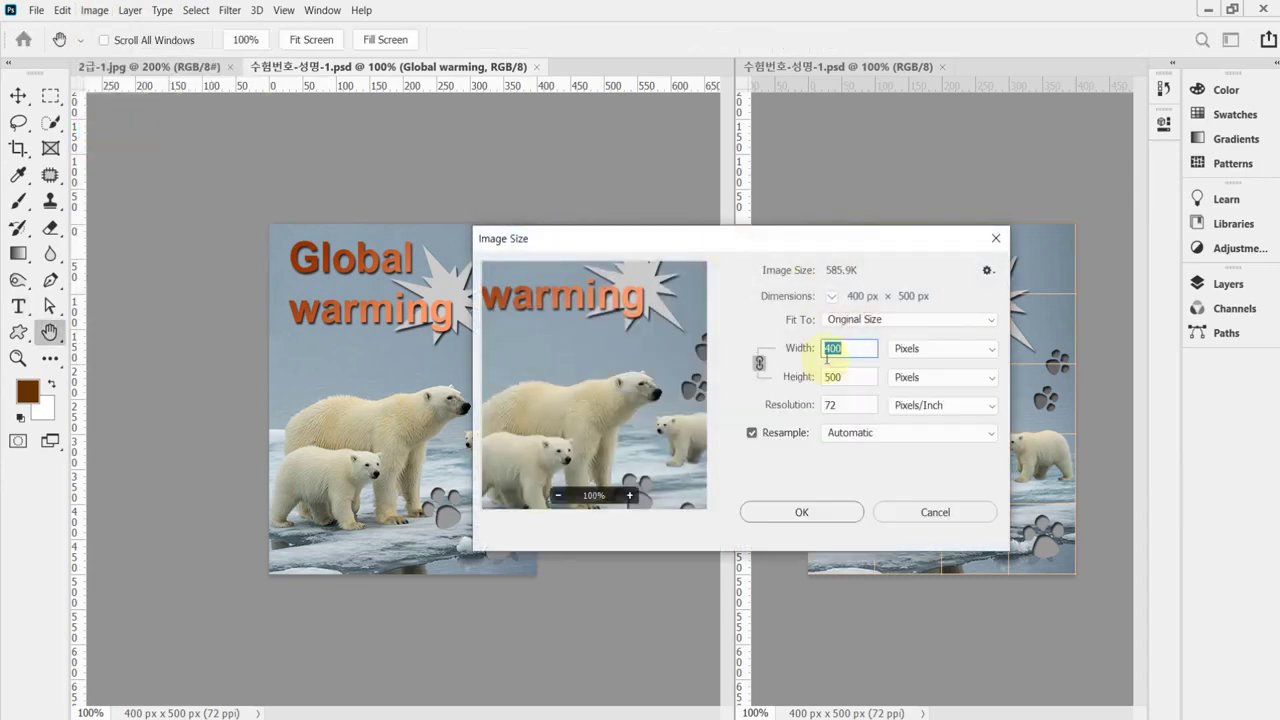
{"action": "type", "text": "40"}
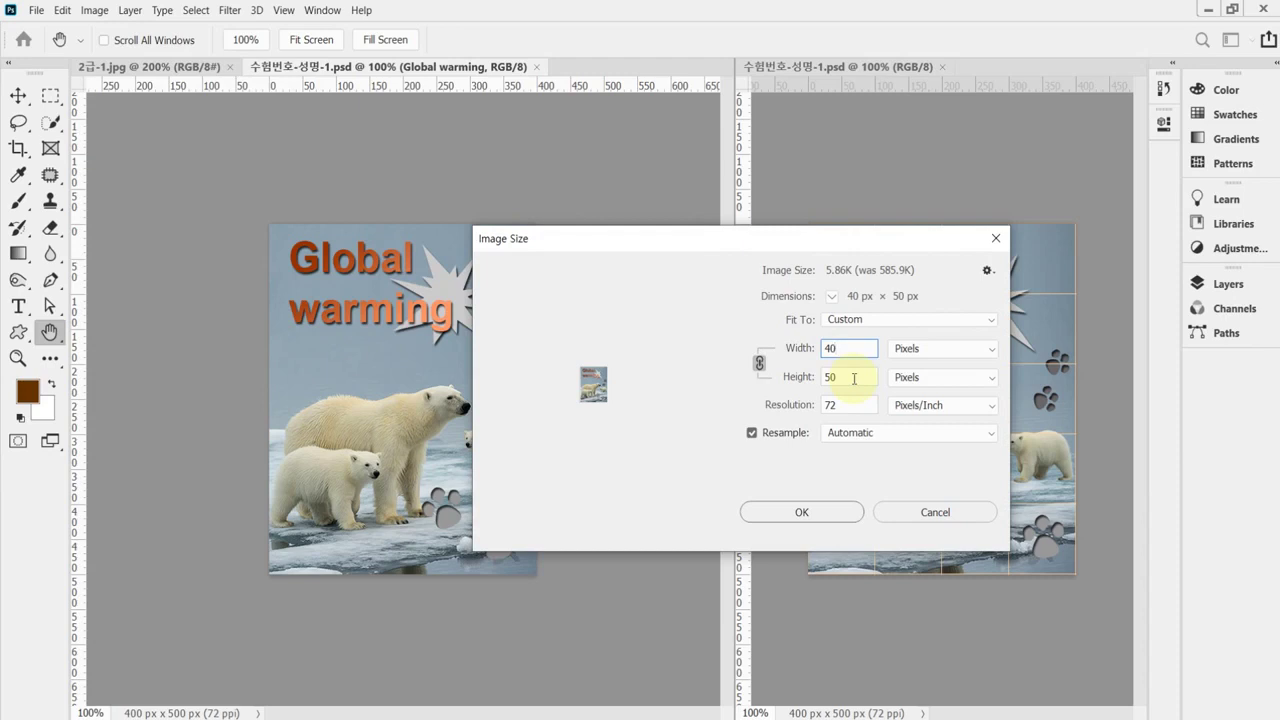
{"action": "type", "text": "t"}
{"action": "key", "text": "Return"}
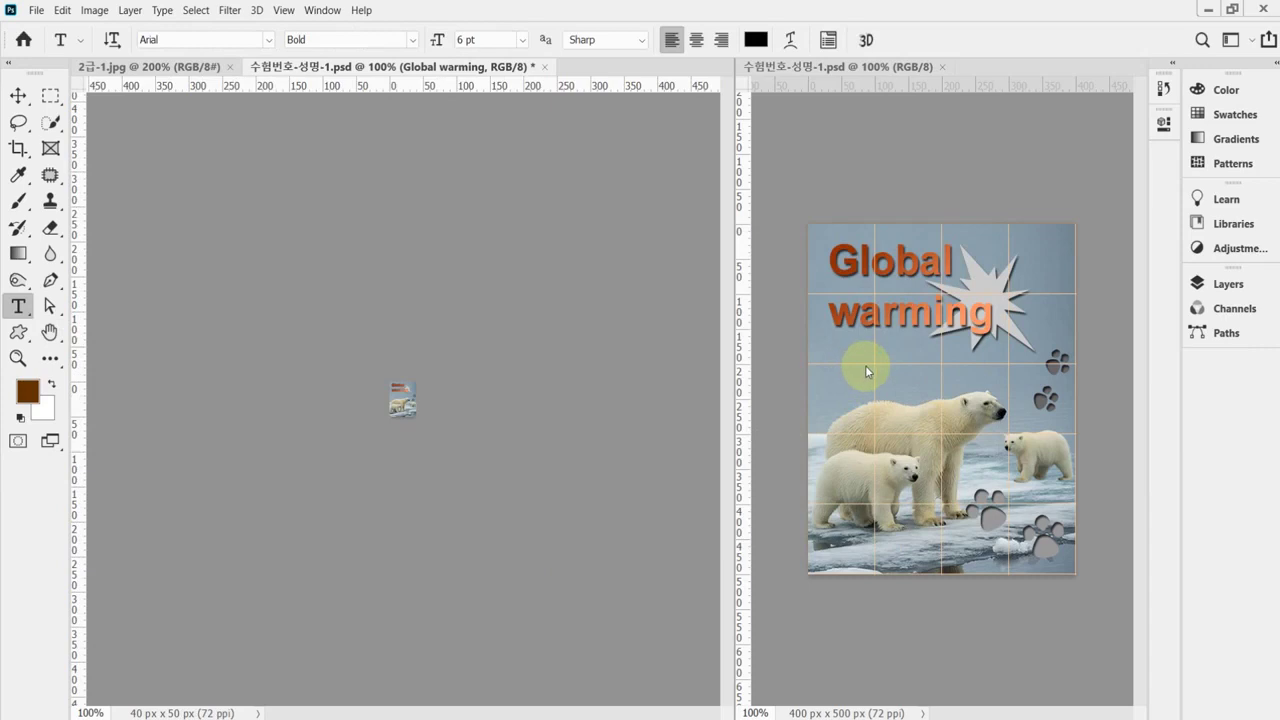
Save the reduced image as the layered Photoshop file 수험번호-성명-1.psd in the GTQ folder under Documents.
{"action": "key", "text": "ctrl+shift+s"}
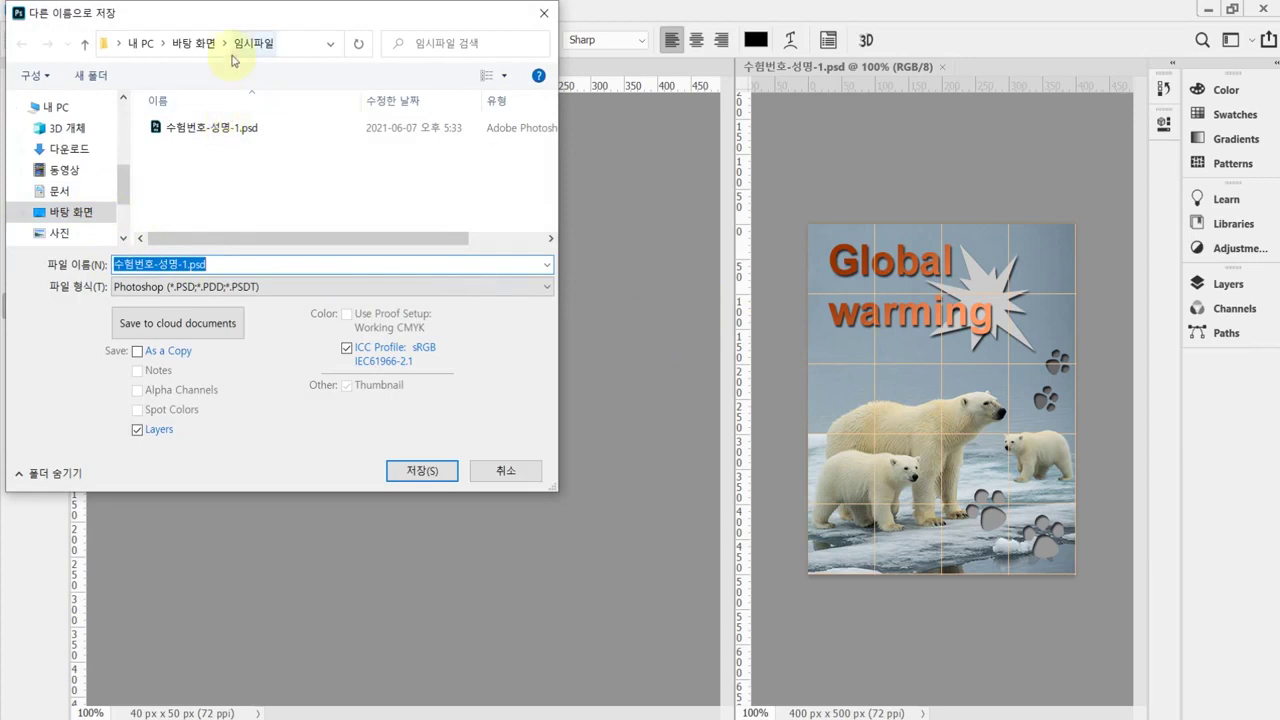
{"action": "left_click", "coordinate": [72, 110]}
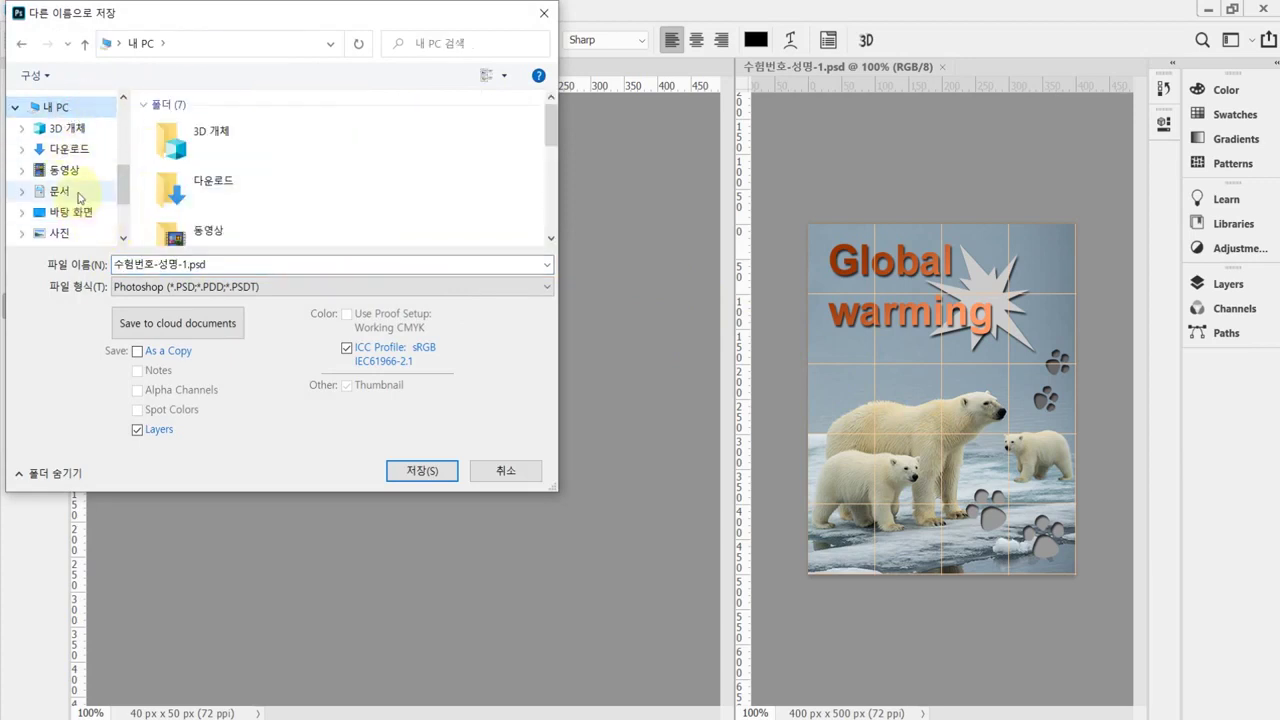
{"action": "left_click", "coordinate": [79, 196]}
{"action": "scroll", "coordinate": [245, 220], "scroll_direction": "down", "scroll_amount": 1}
{"action": "left_click", "coordinate": [205, 228]}
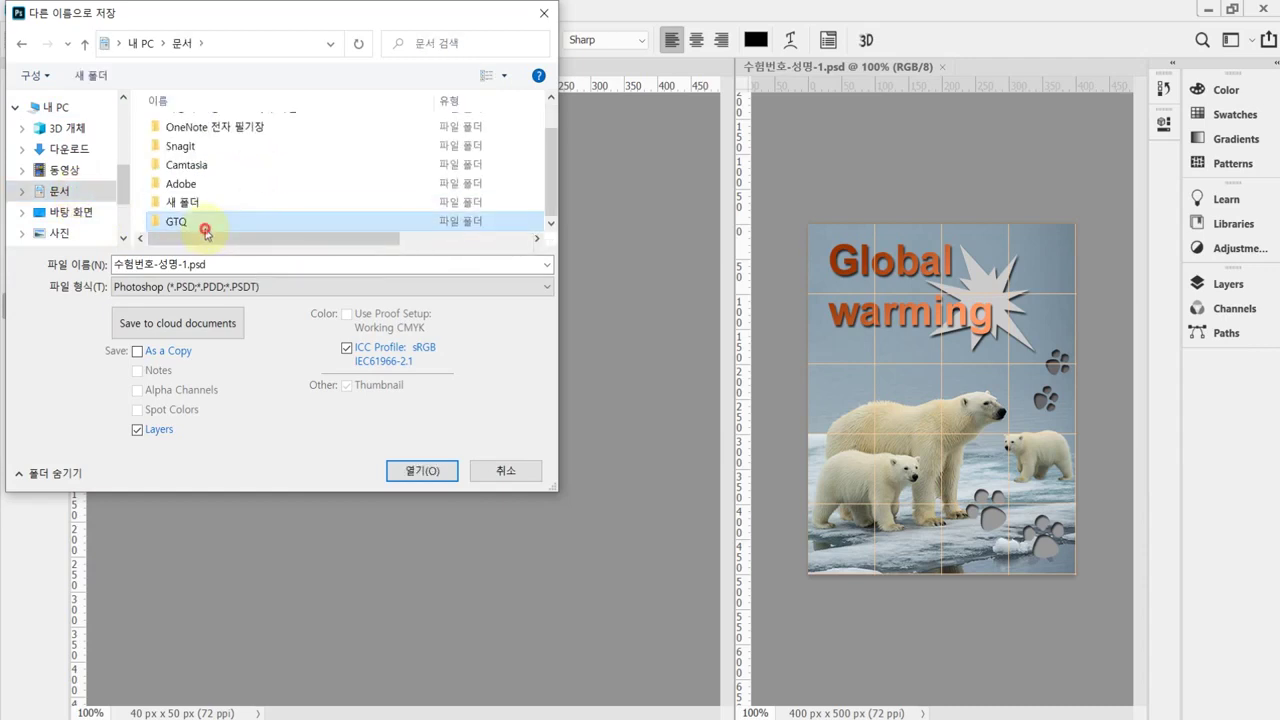
{"action": "left_click", "coordinate": [205, 228]}
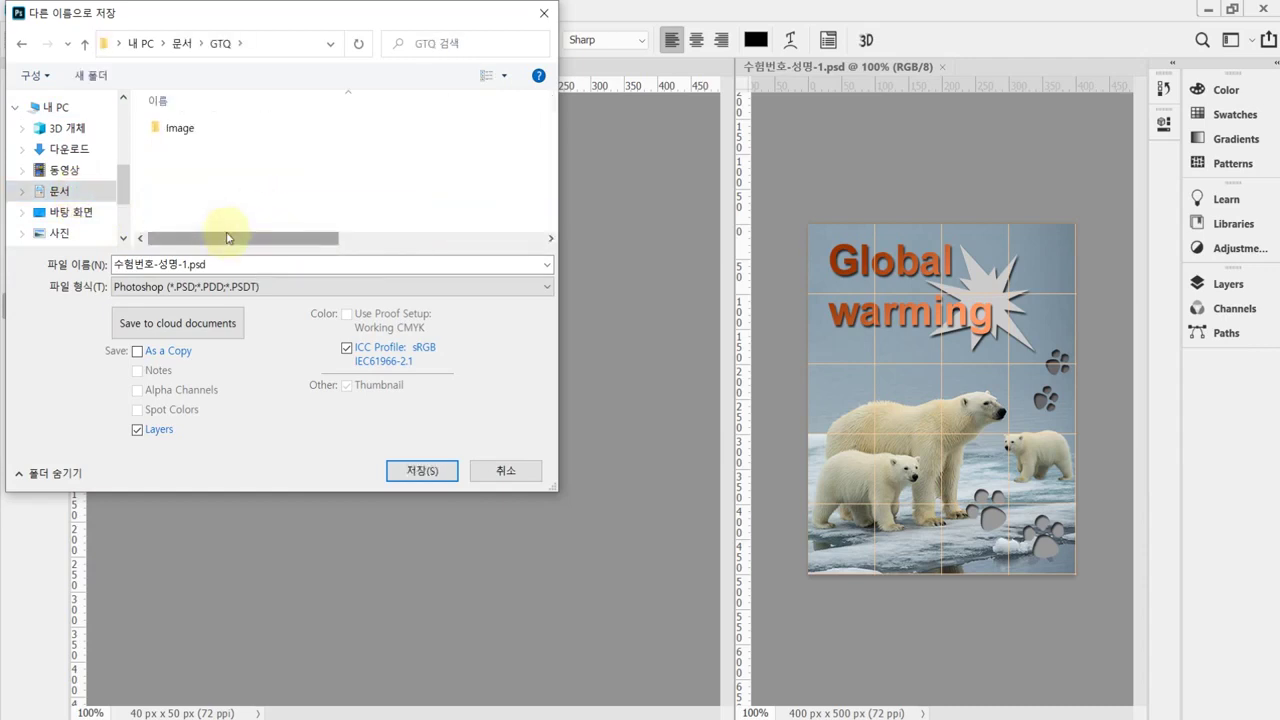
{"action": "left_click", "coordinate": [422, 471]}
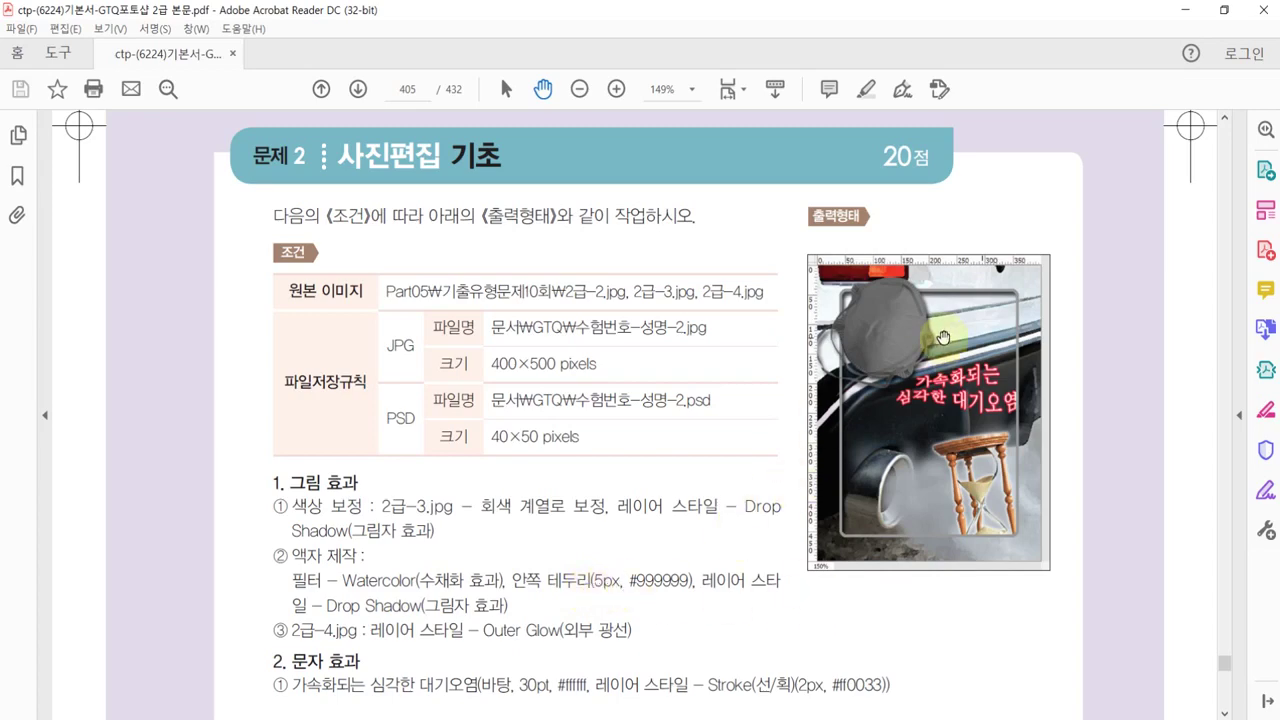
Examine problem 2's sample output closely in the exam PDF in Acrobat Reader, marking out the frame corner's offset from the image's upper-left corner.
{"action": "scroll", "coordinate": [943, 338], "scroll_direction": "up", "scroll_amount": 6}
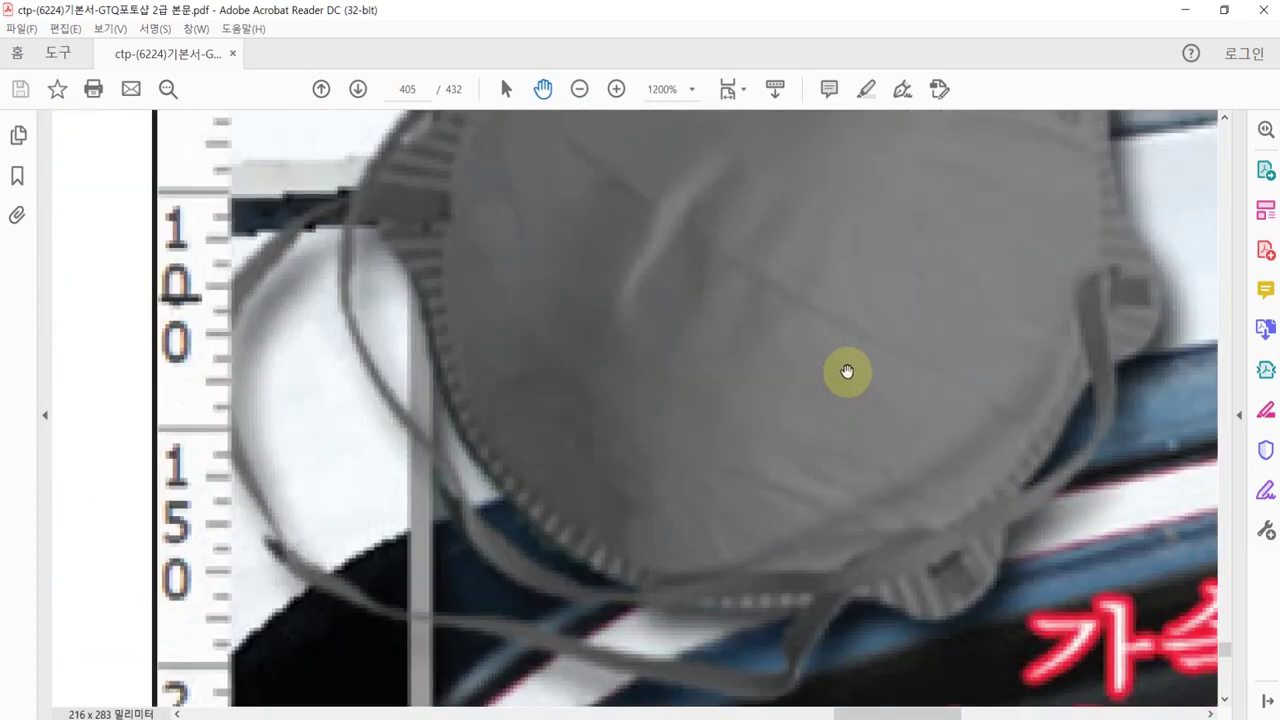
{"action": "scroll", "coordinate": [640, 326], "scroll_direction": "down", "scroll_amount": 1}
{"action": "scroll", "coordinate": [660, 444], "scroll_direction": "down", "scroll_amount": 1}
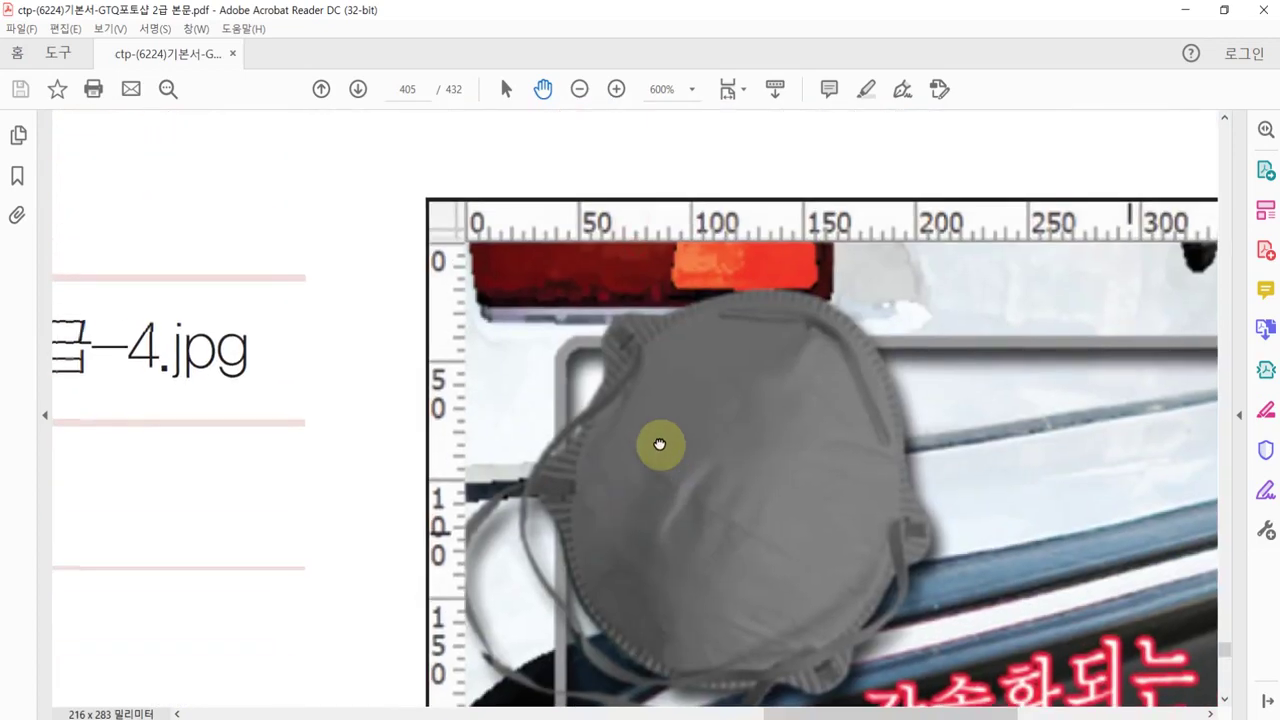
{"action": "left_click_drag", "start_coordinate": [660, 444], "coordinate": [660, 509]}
{"action": "scroll", "coordinate": [680, 529], "scroll_direction": "down", "scroll_amount": 1}
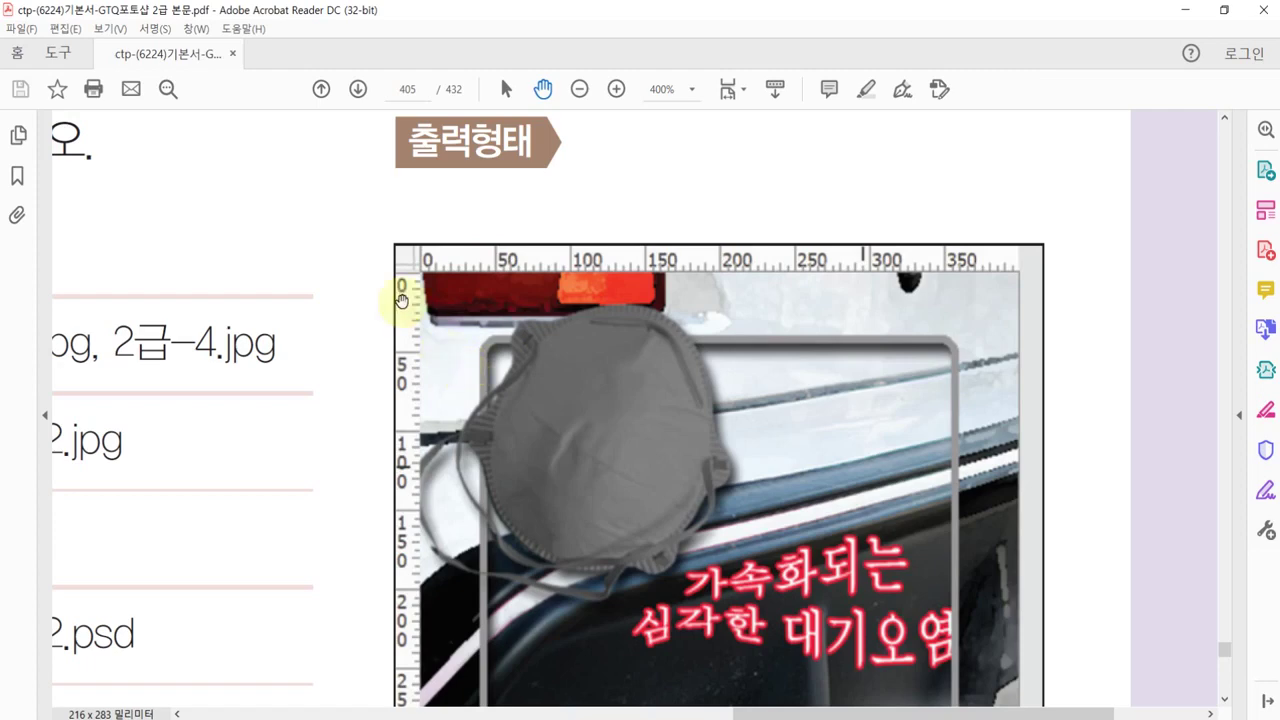
{"action": "scroll", "coordinate": [484, 353], "scroll_direction": "up", "scroll_amount": 1, "text": "ctrl"}
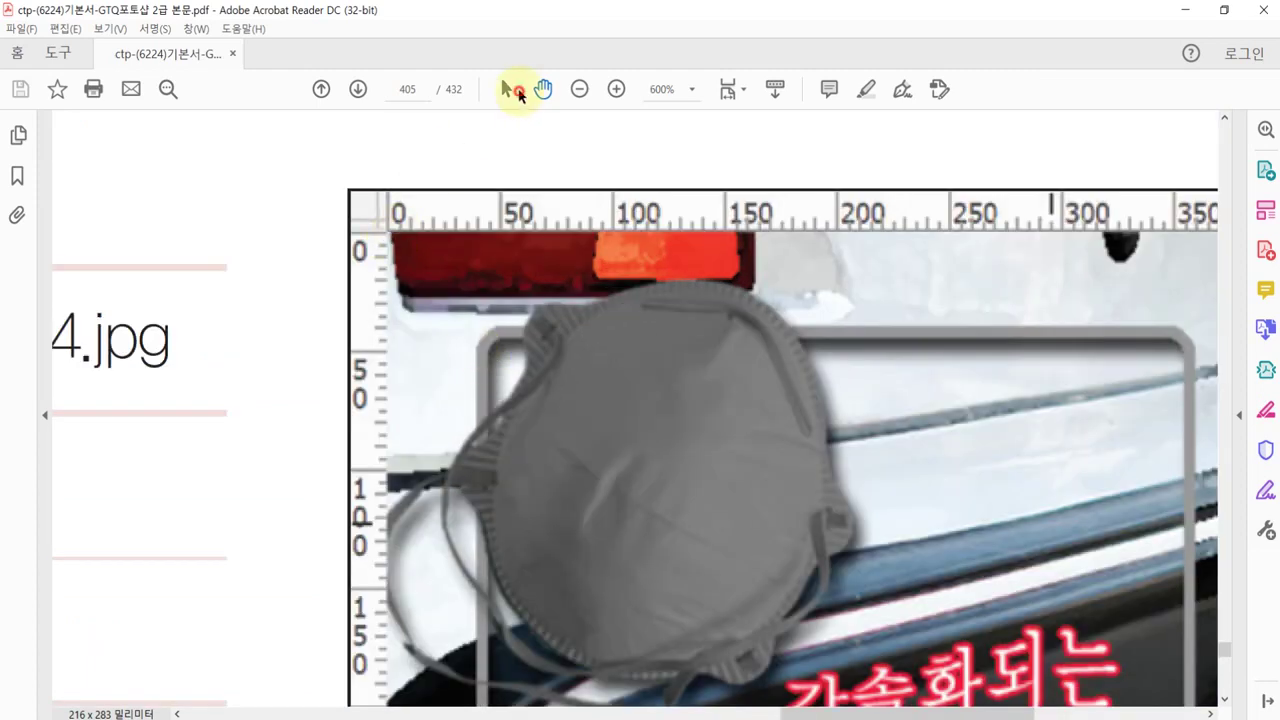
{"action": "left_click", "coordinate": [506, 89]}
{"action": "left_click_drag", "start_coordinate": [391, 240], "coordinate": [479, 328]}
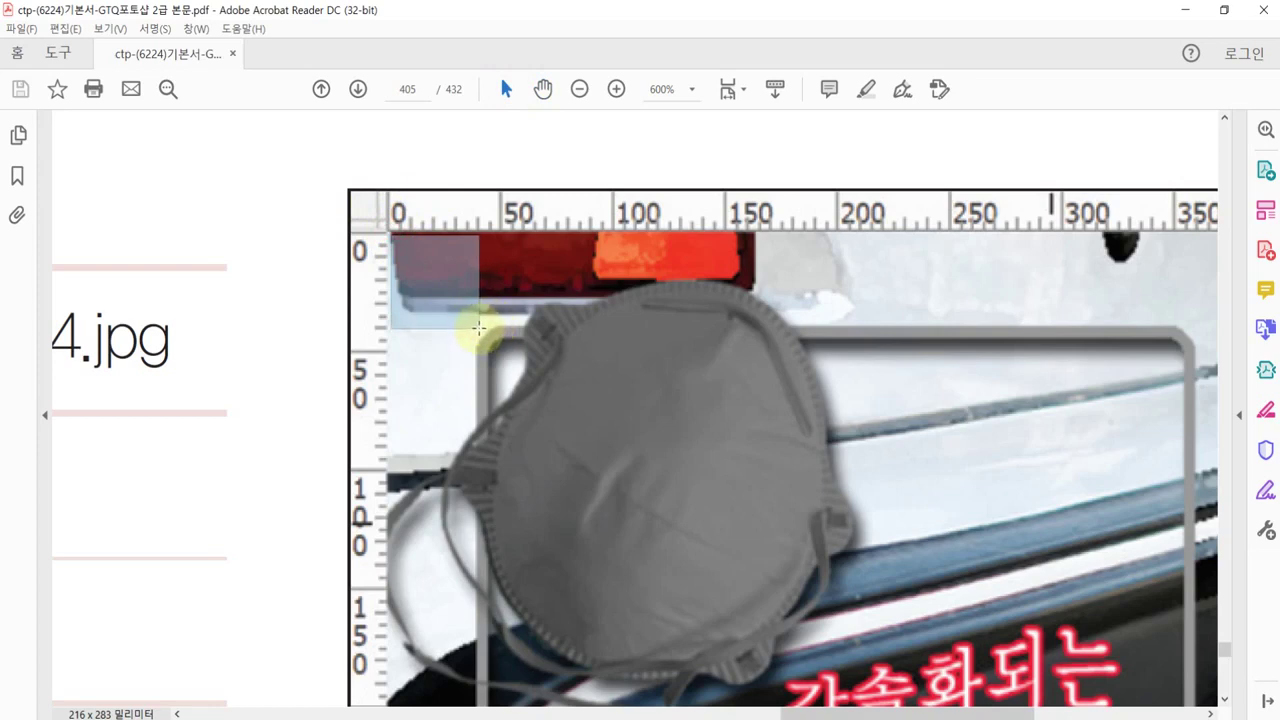
{"action": "left_click_drag", "start_coordinate": [479, 328], "coordinate": [481, 329]}
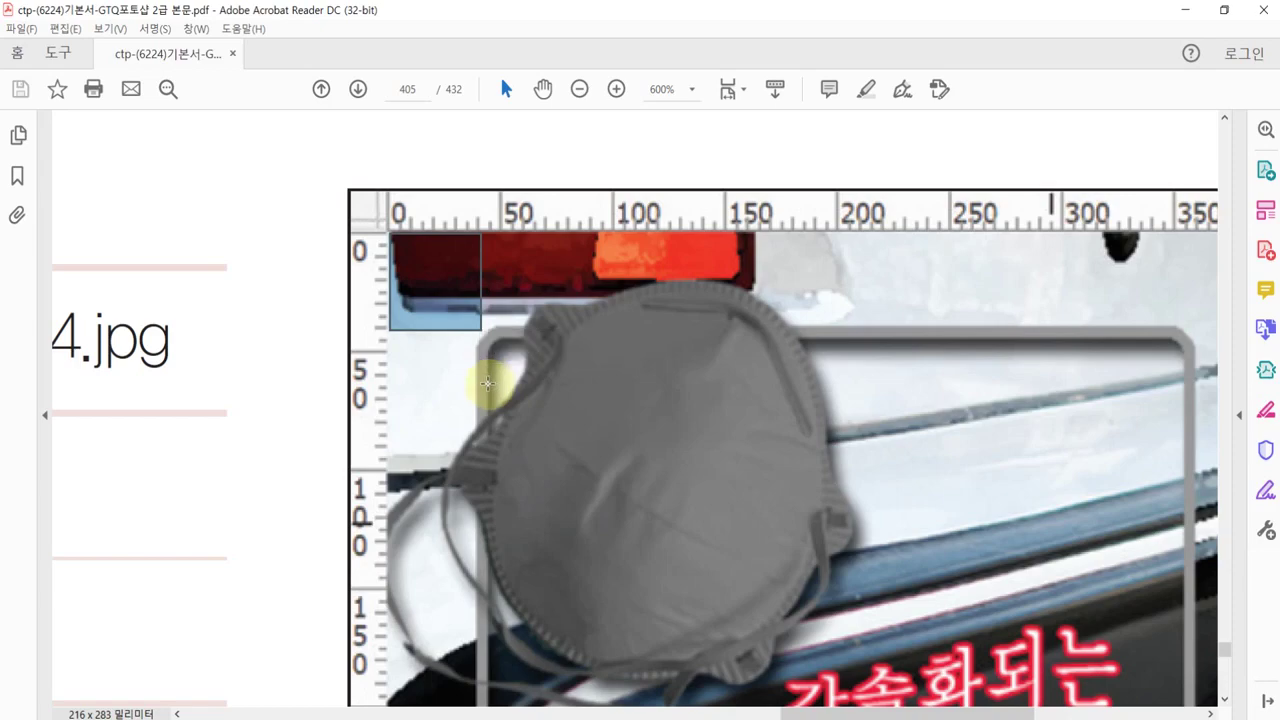
{"action": "left_click", "coordinate": [487, 383]}
{"action": "left_click", "coordinate": [329, 171]}
{"action": "scroll", "coordinate": [463, 186], "scroll_direction": "down", "scroll_amount": 3}
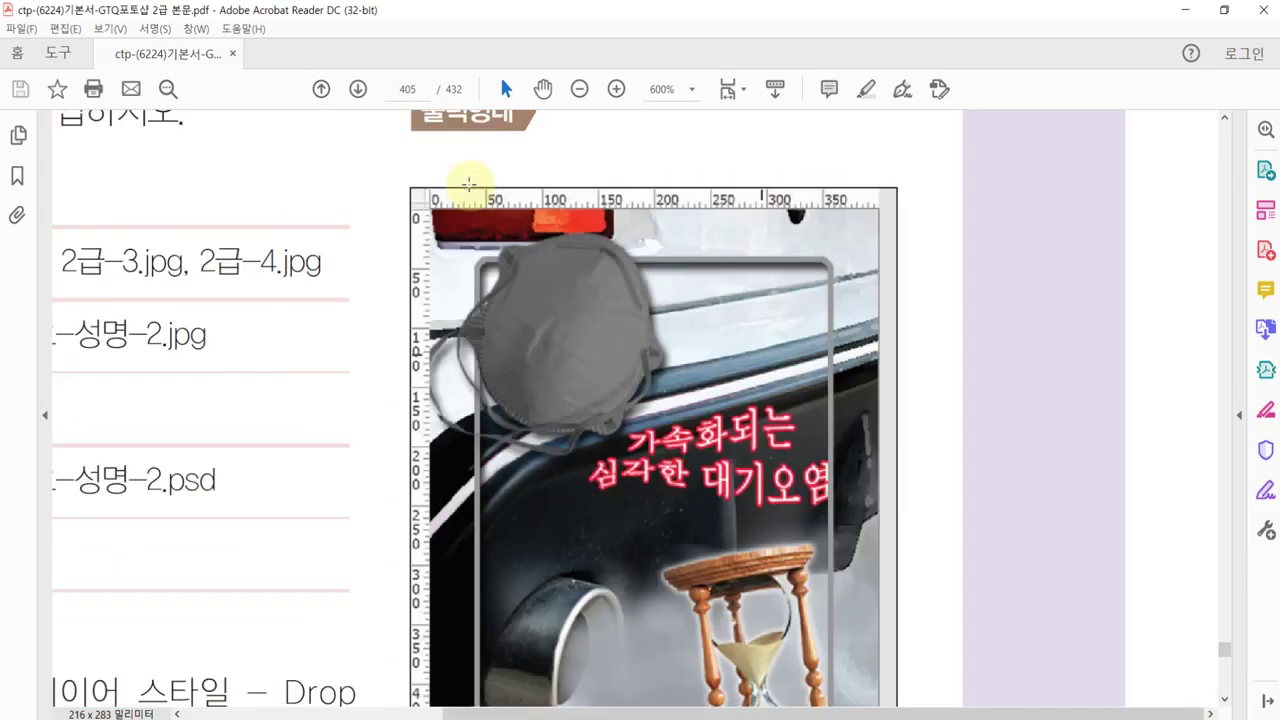
{"action": "scroll", "coordinate": [646, 441], "scroll_direction": "down", "scroll_amount": 2}
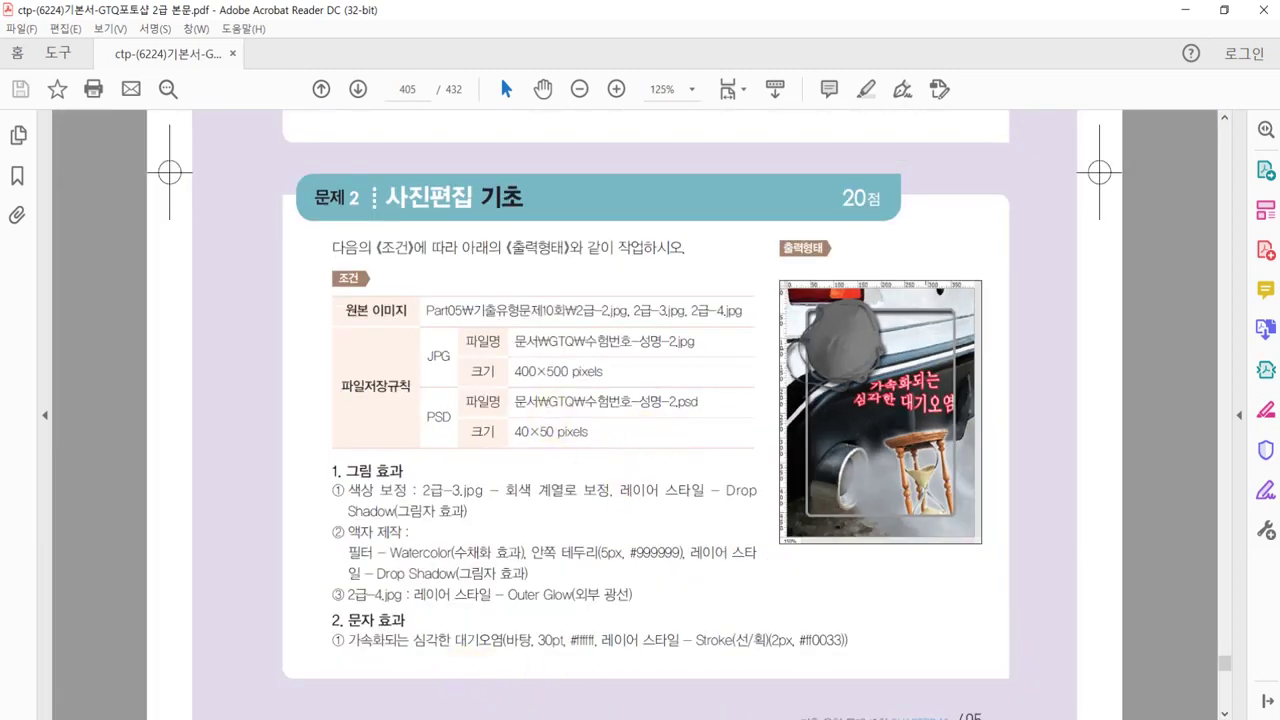
Switch to Photoshop, create a new 400 × 500 pixel RGB document at 72 pixels/inch with a white background, and show its grid.
{"action": "left_click", "coordinate": [630, 675]}
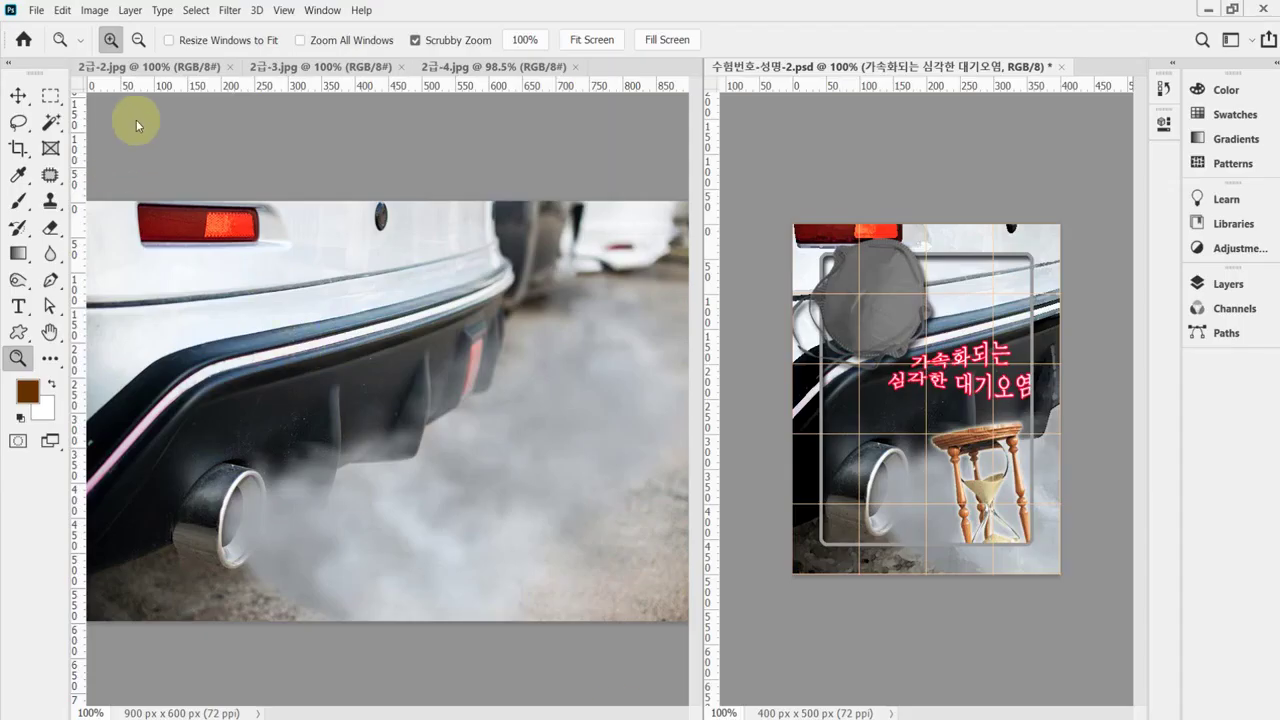
{"action": "left_click", "coordinate": [150, 66]}
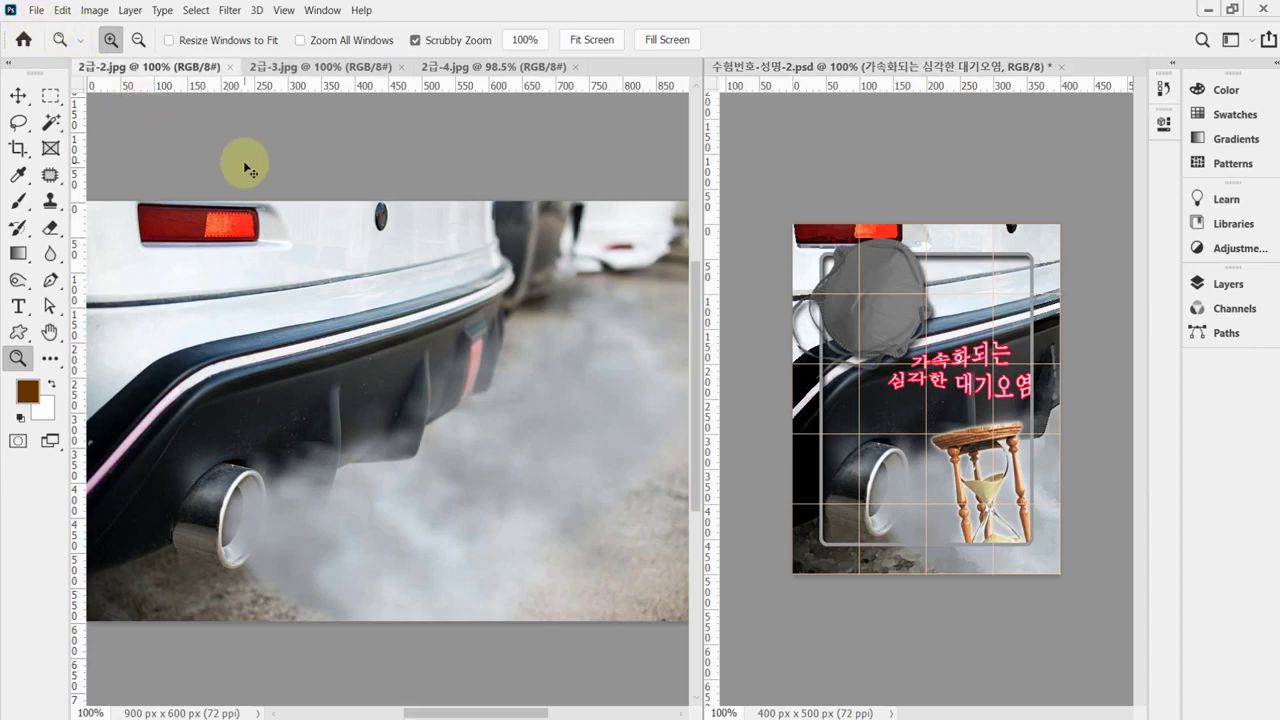
{"action": "key", "text": "ctrl+n"}
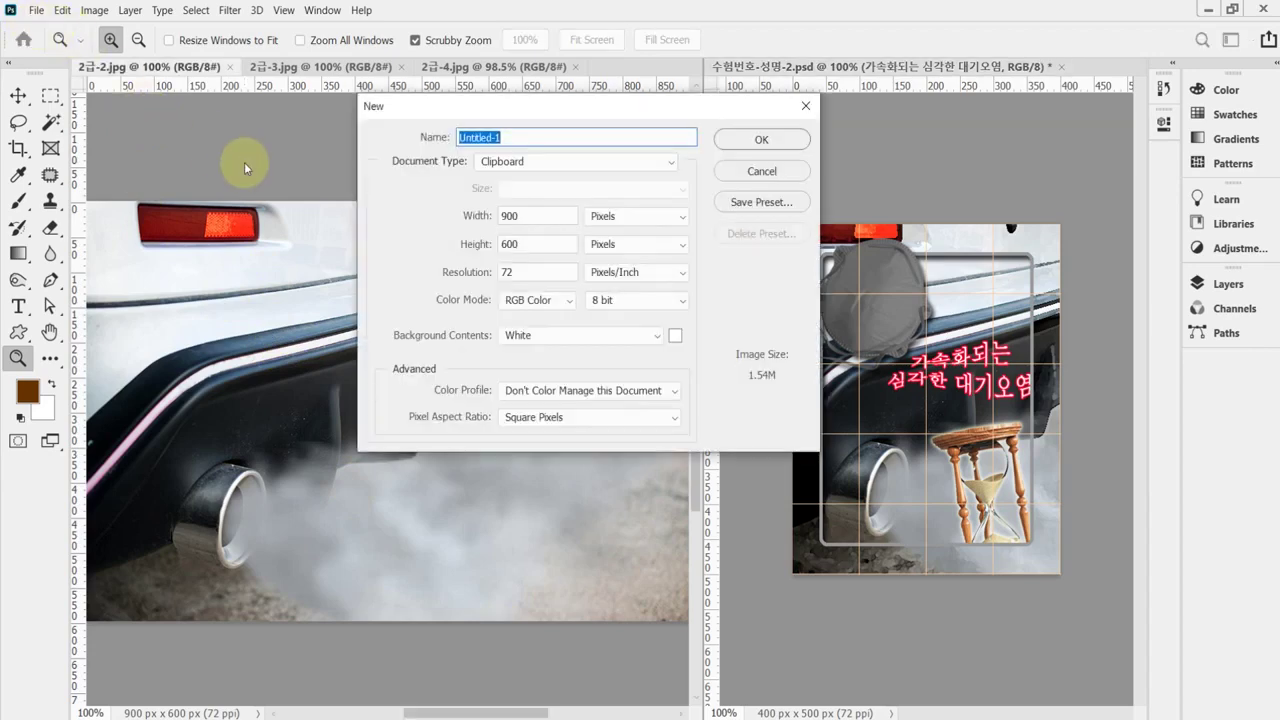
{"action": "key", "text": "Tab"}
{"action": "type", "text": "400"}
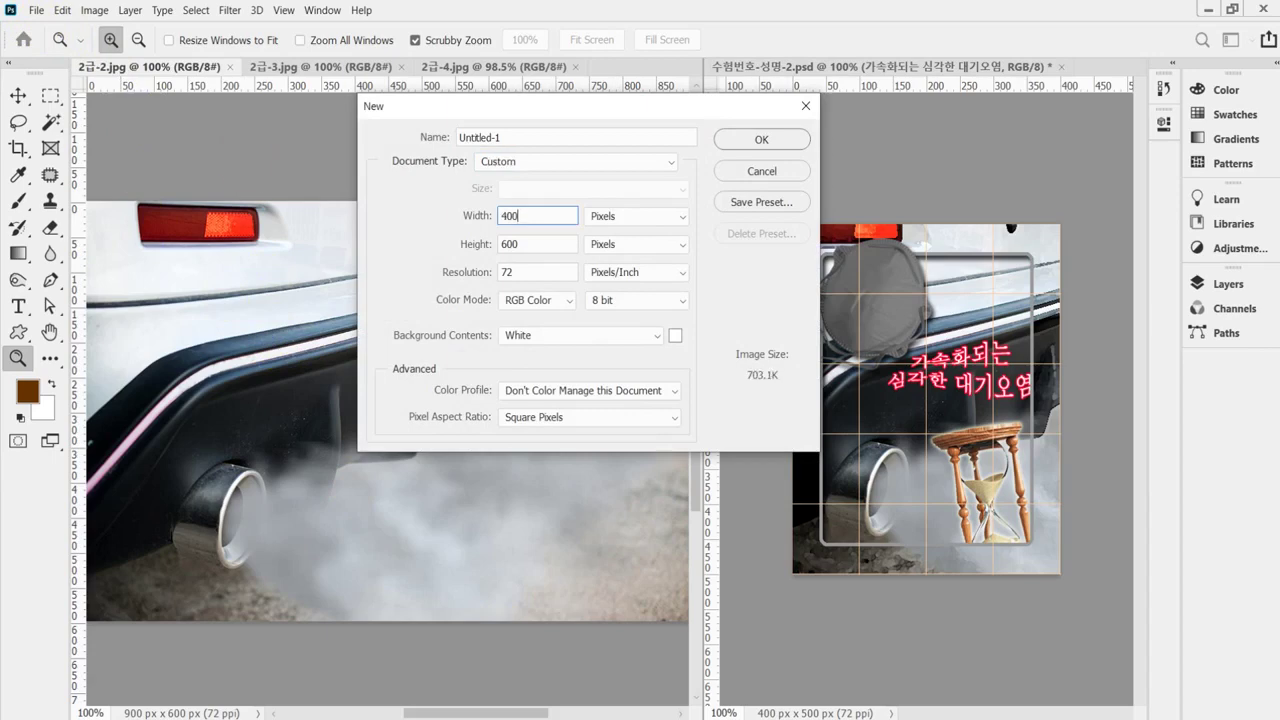
{"action": "key", "text": "Tab"}
{"action": "type", "text": "500"}
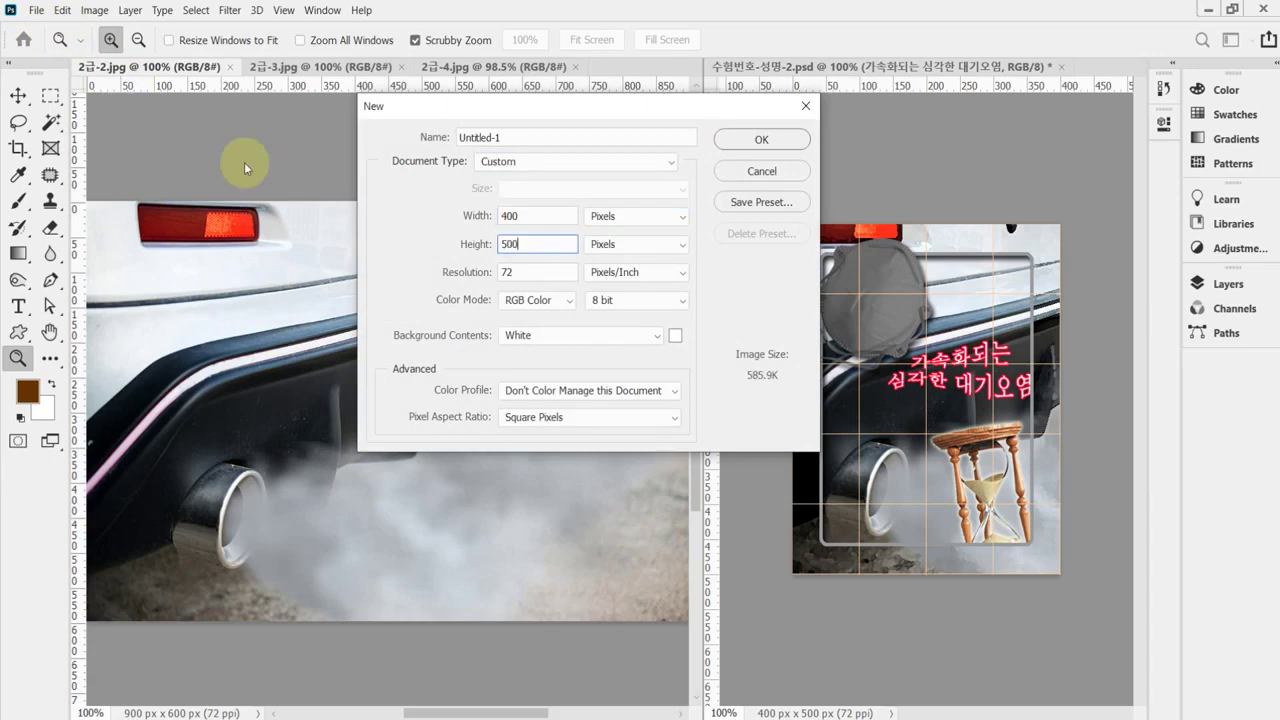
{"action": "key", "text": "Tab"}
{"action": "key", "text": "Tab"}
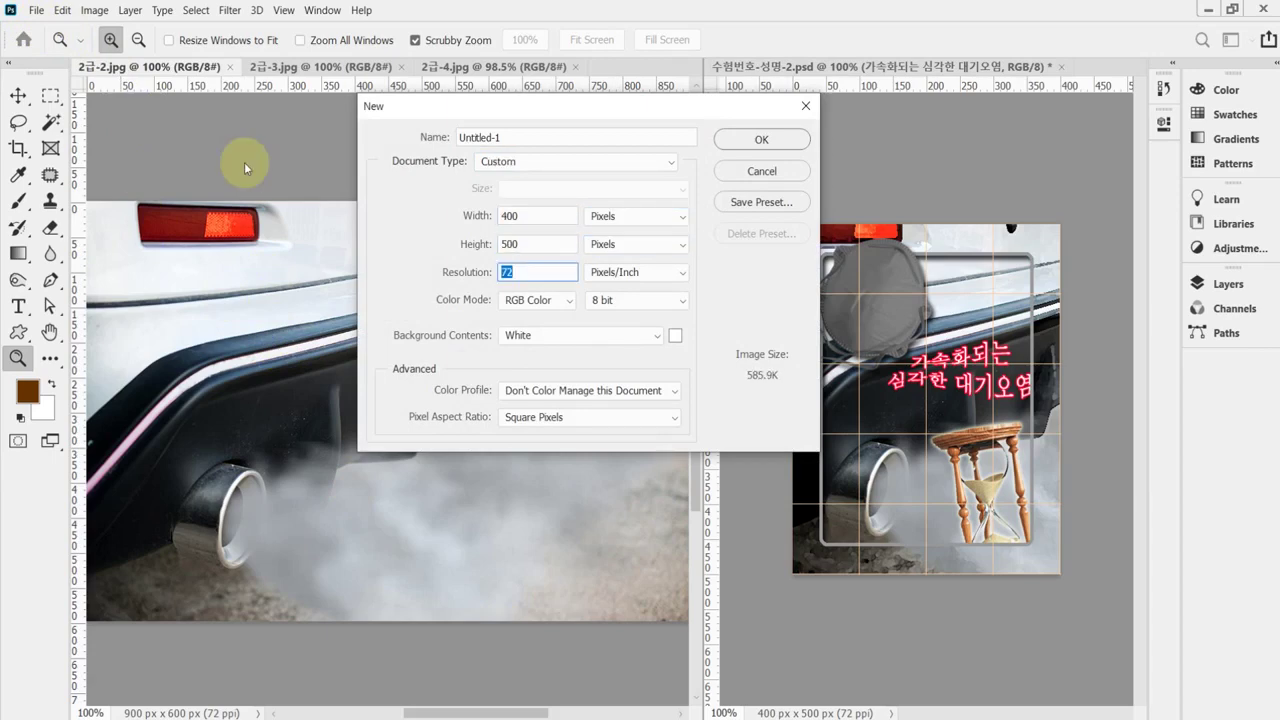
{"action": "key", "text": "Tab"}
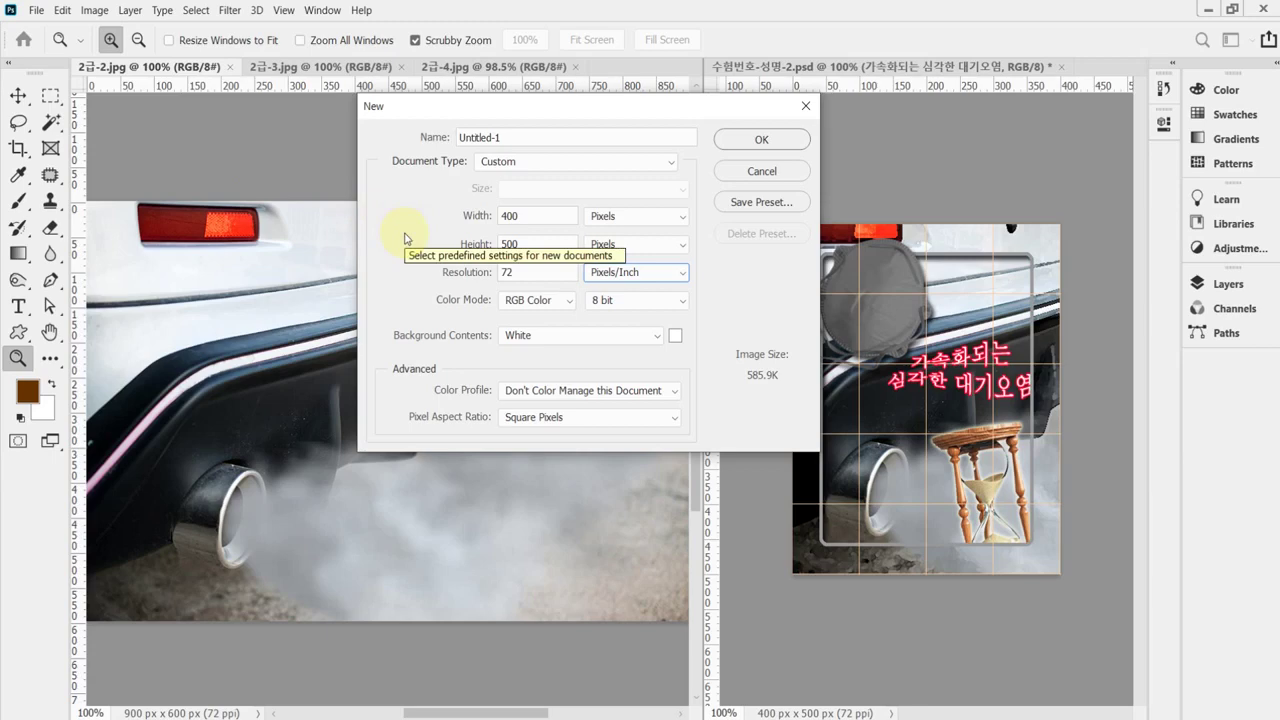
{"action": "key", "text": "Return"}
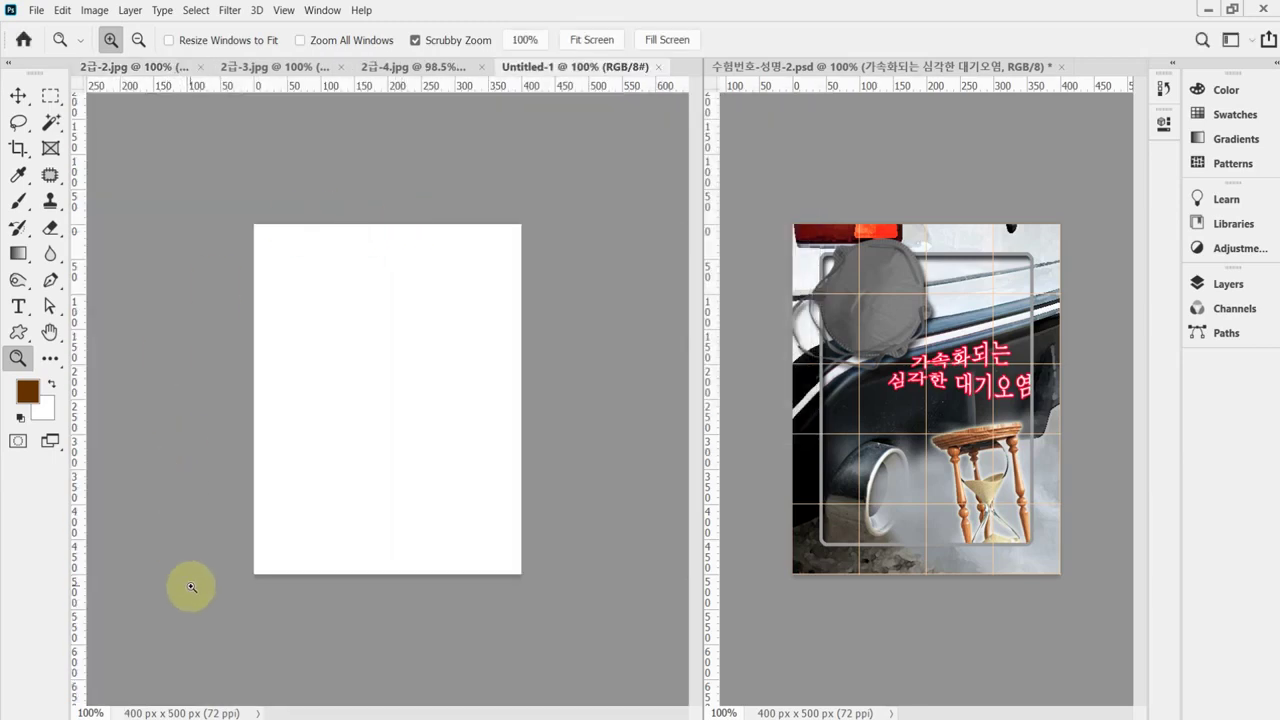
{"action": "key", "text": "ctrl+apostrophe"}
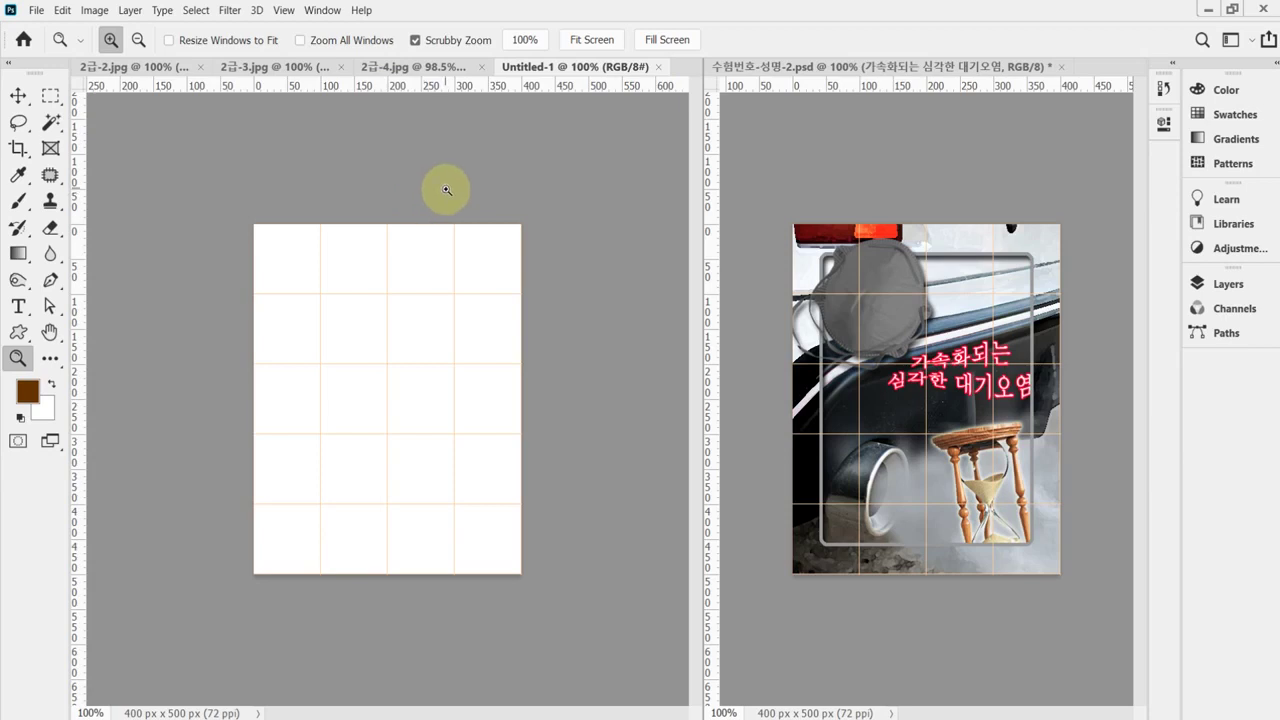
Select the entire 2급-2.jpg car exhaust photo and copy it into the new 400 × 500 pixel document as a layer.
{"action": "left_click", "coordinate": [18, 95]}
{"action": "left_click", "coordinate": [130, 66]}
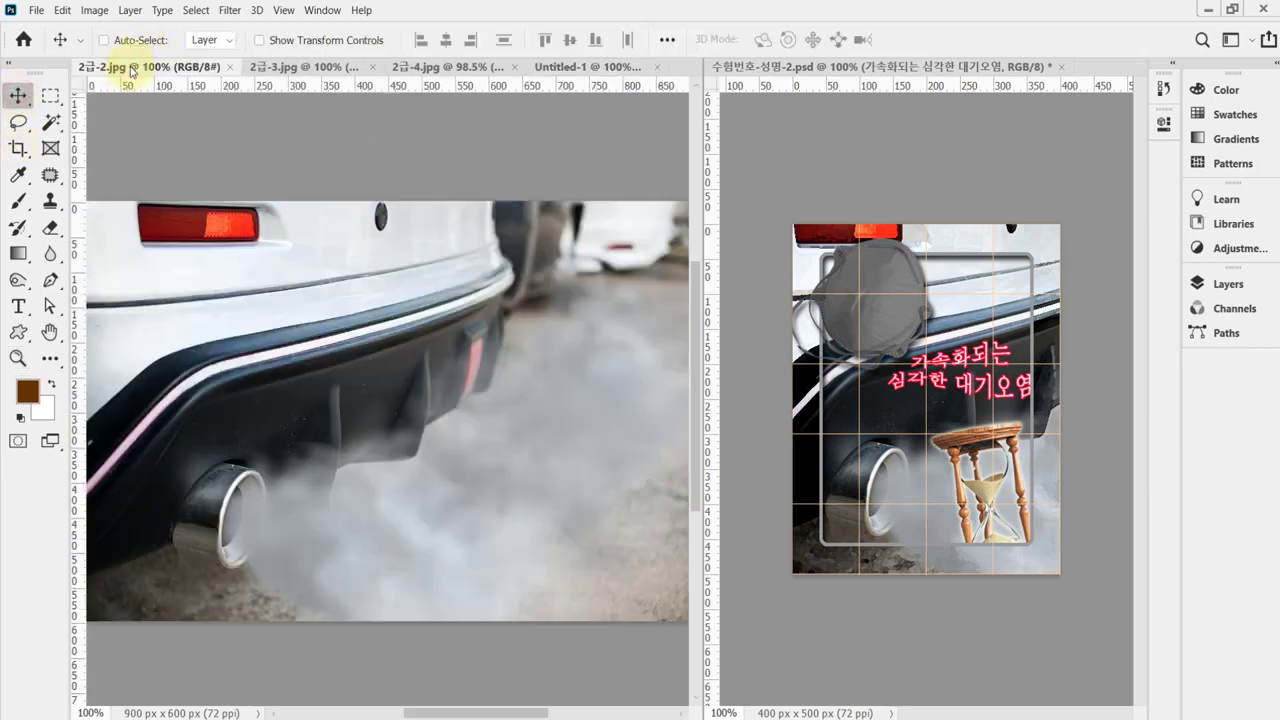
{"action": "key", "text": "ctrl+a"}
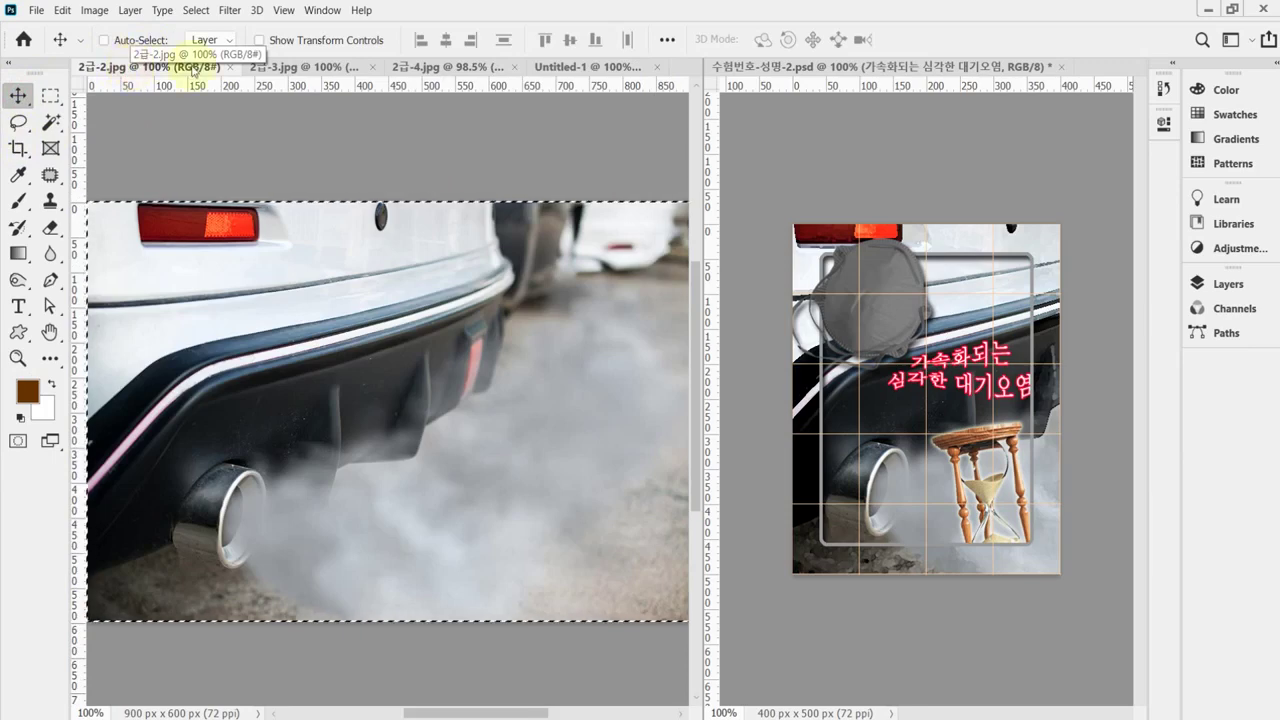
{"action": "left_click_drag", "start_coordinate": [378, 113], "coordinate": [571, 124]}
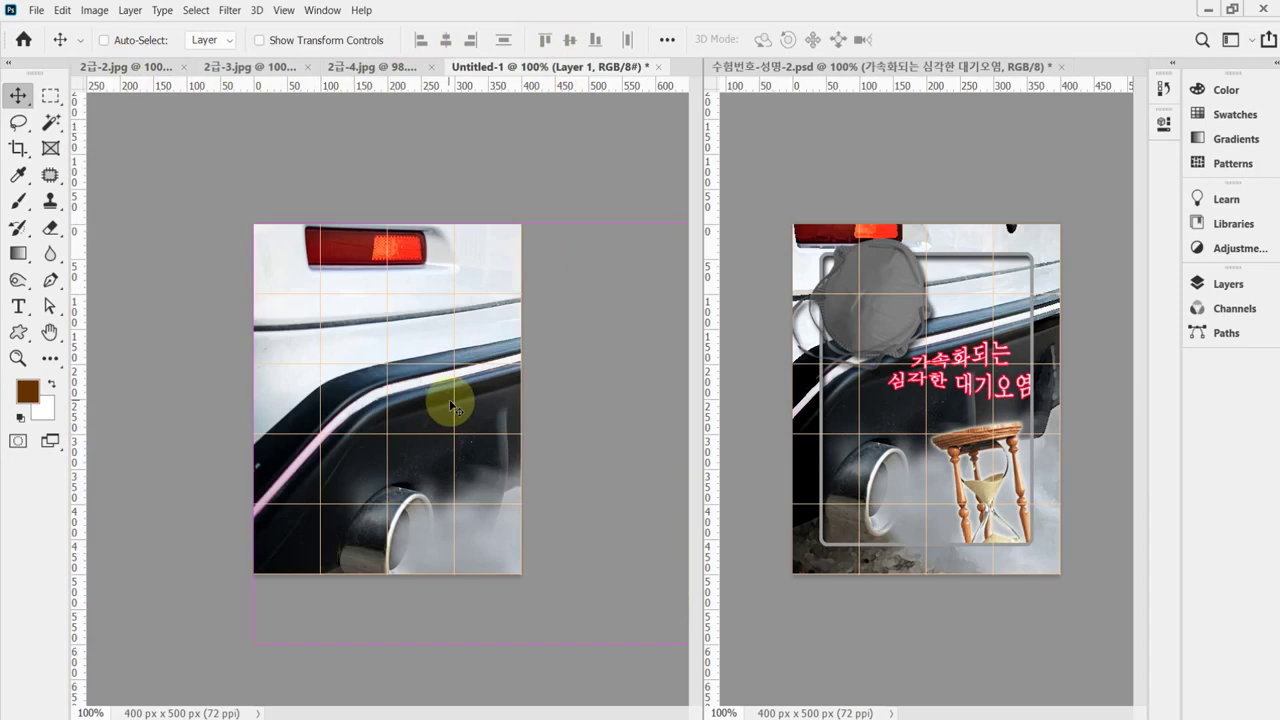
Free-transform the car photo layer to 91.89% scale and position its centre at X 346.5 px, Y 250.5 px.
{"action": "key", "text": "ctrl+t"}
{"action": "left_click_drag", "start_coordinate": [486, 551], "coordinate": [386, 526]}
{"action": "left_click_drag", "start_coordinate": [187, 625], "coordinate": [223, 597]}
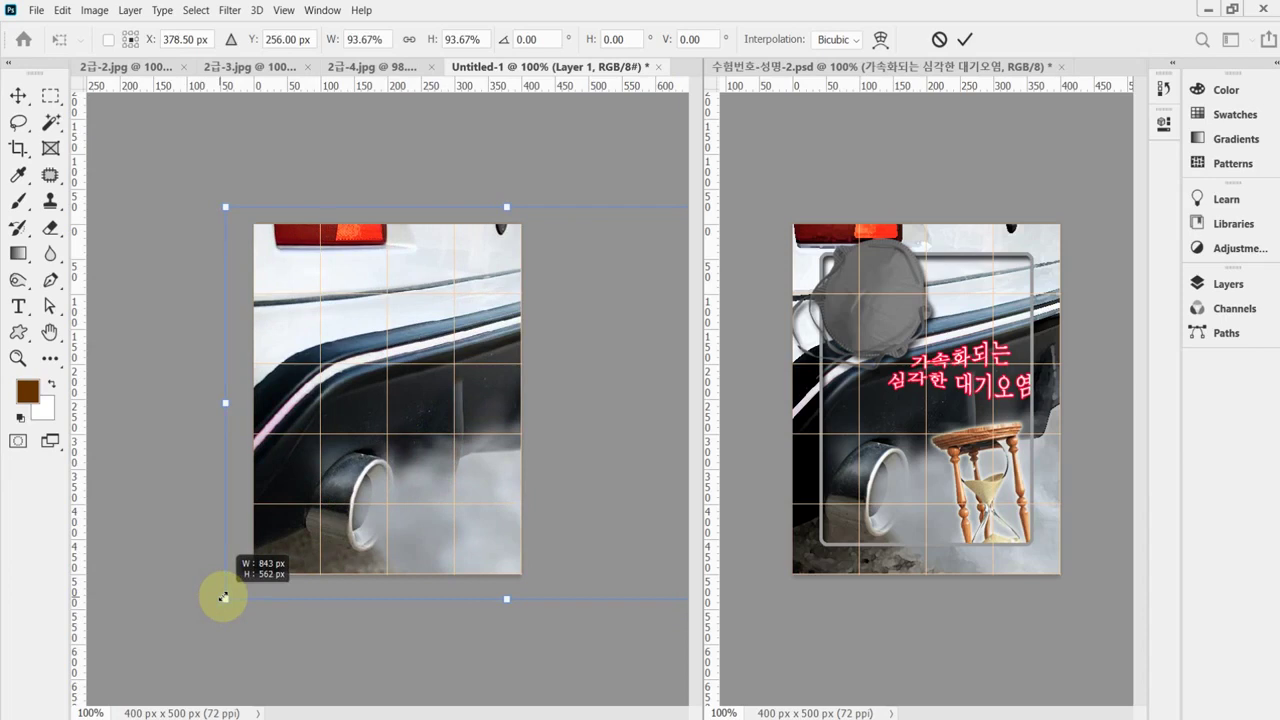
{"action": "left_click_drag", "start_coordinate": [223, 597], "coordinate": [236, 593]}
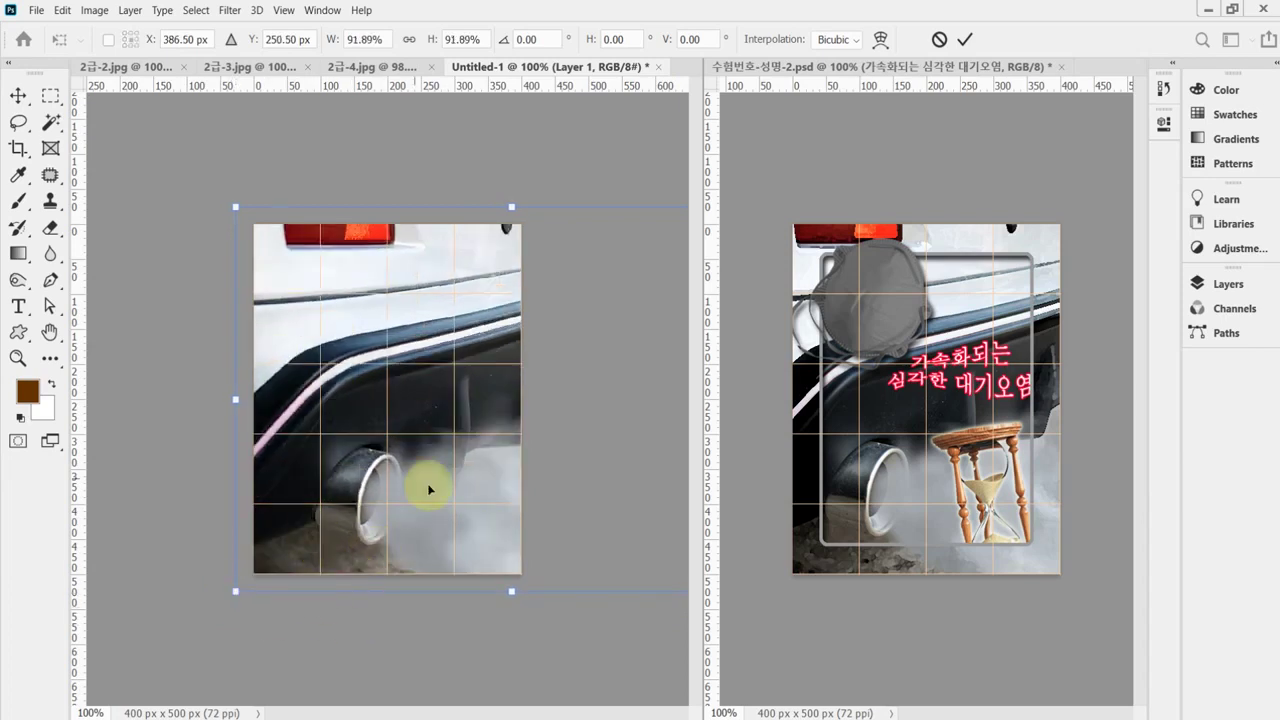
{"action": "left_click_drag", "start_coordinate": [454, 489], "coordinate": [401, 487]}
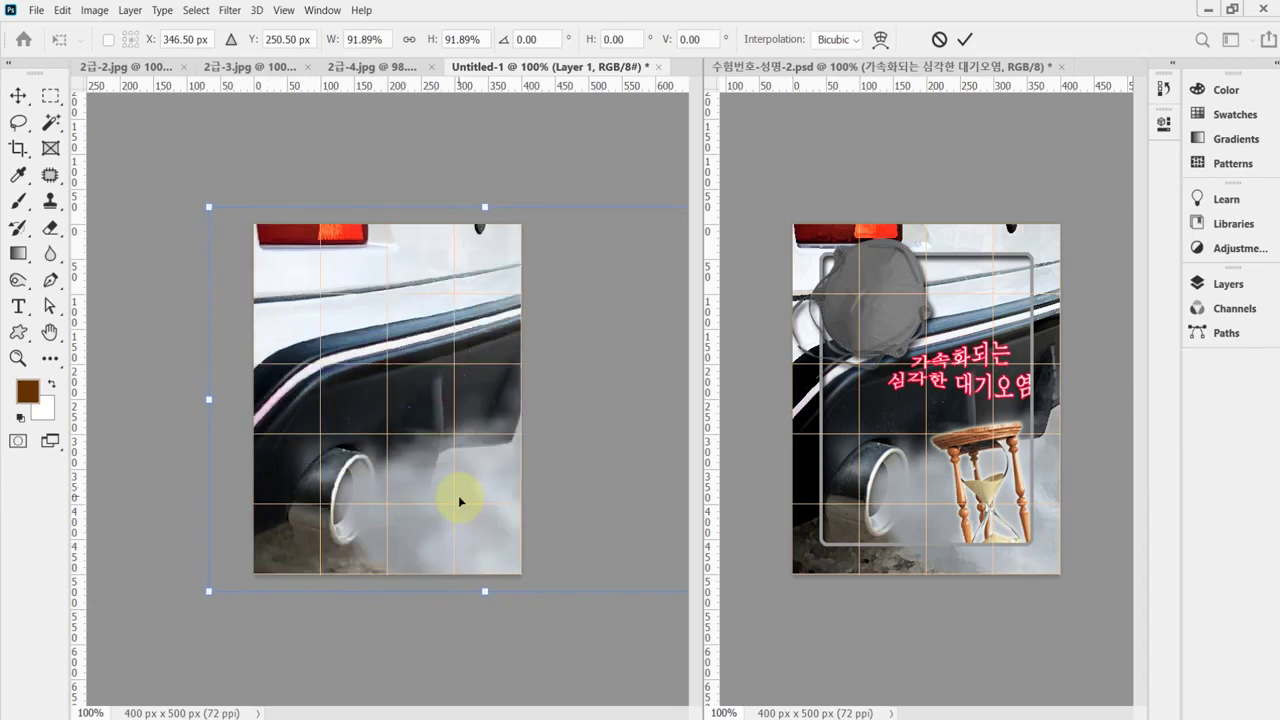
Nudge the car photo leftward within the transform until its centre is at X 339.5 px, matching the reference composition.
{"action": "key", "text": "Left"}
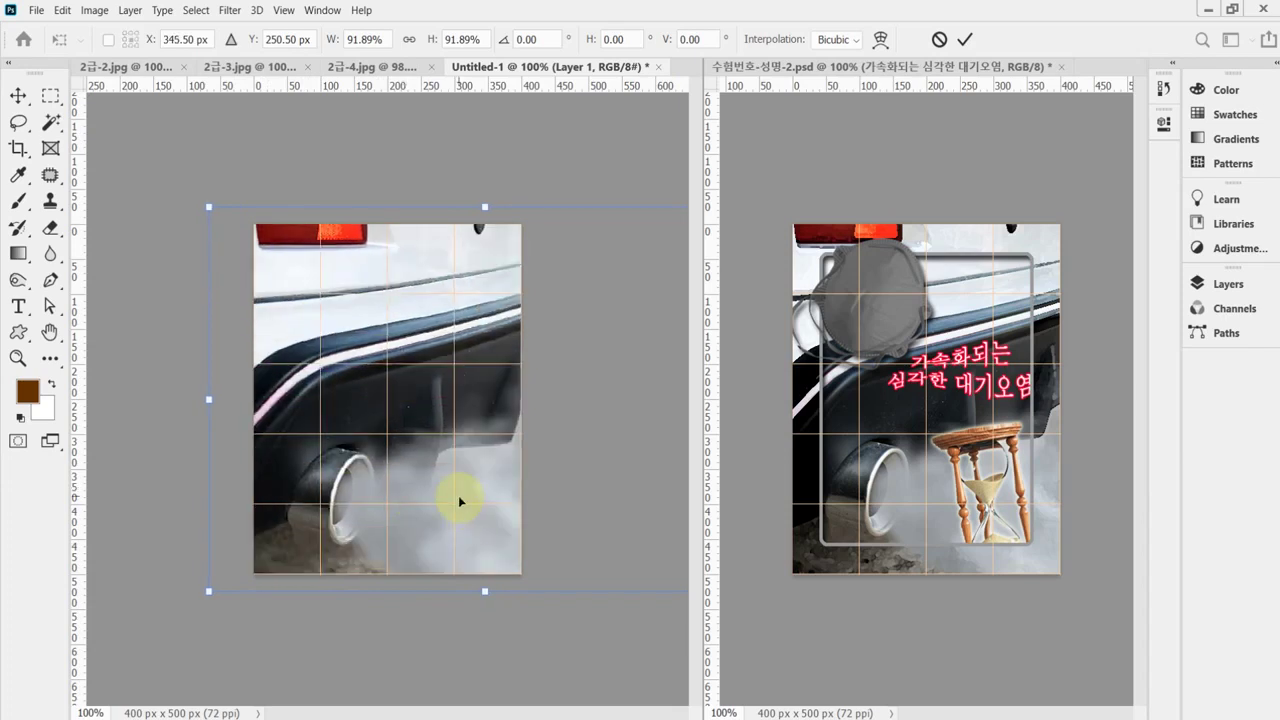
{"action": "key", "text": "Left"}
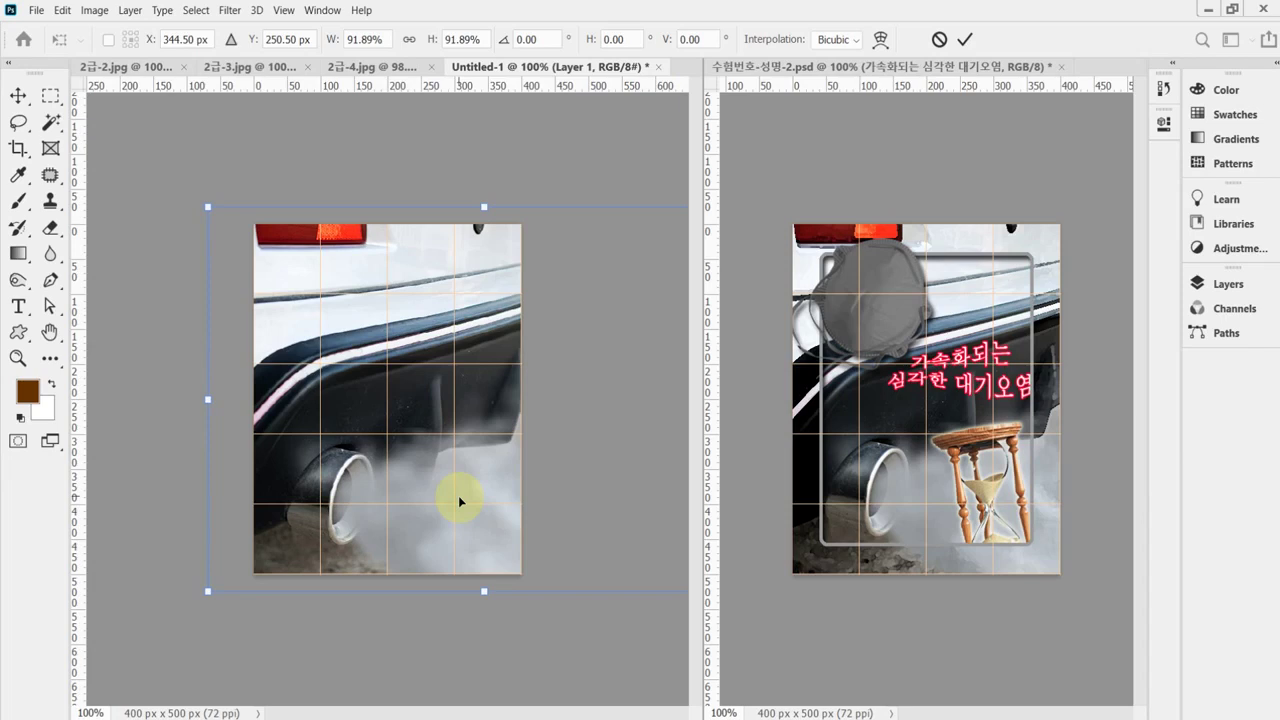
{"action": "key", "text": "Right"}
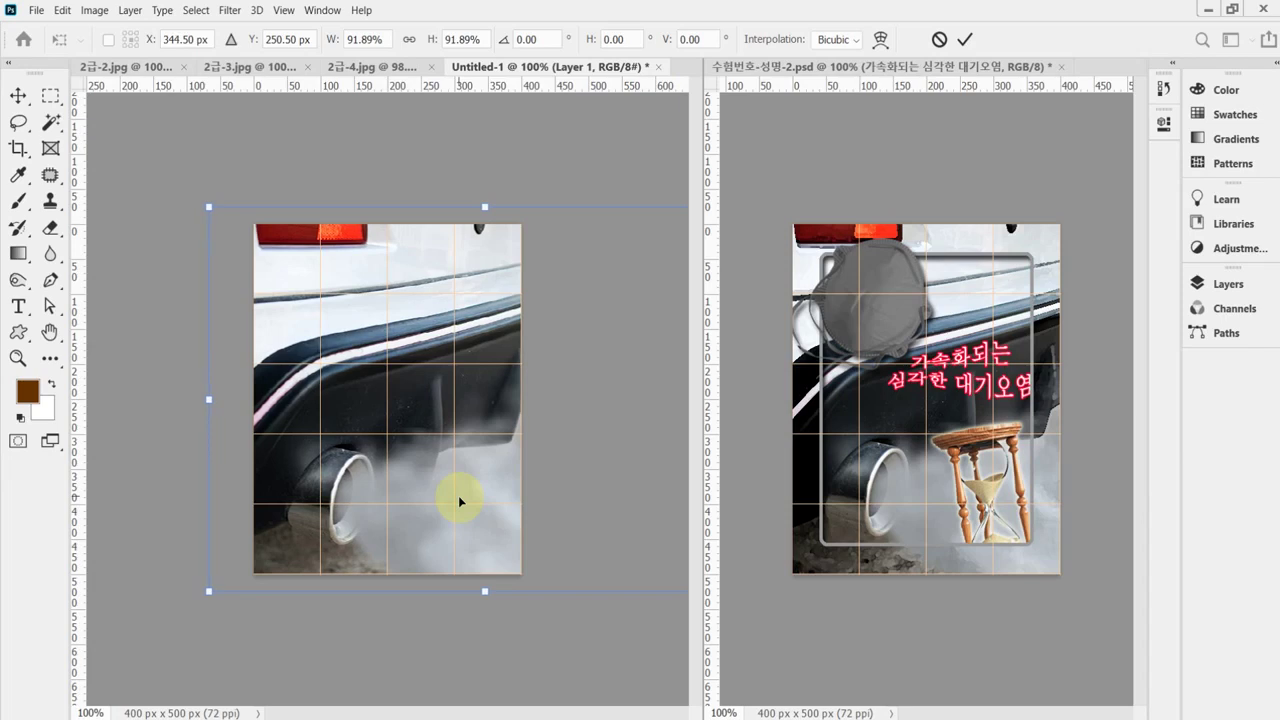
{"action": "key", "text": "Left"}
{"action": "key", "text": "Left"}
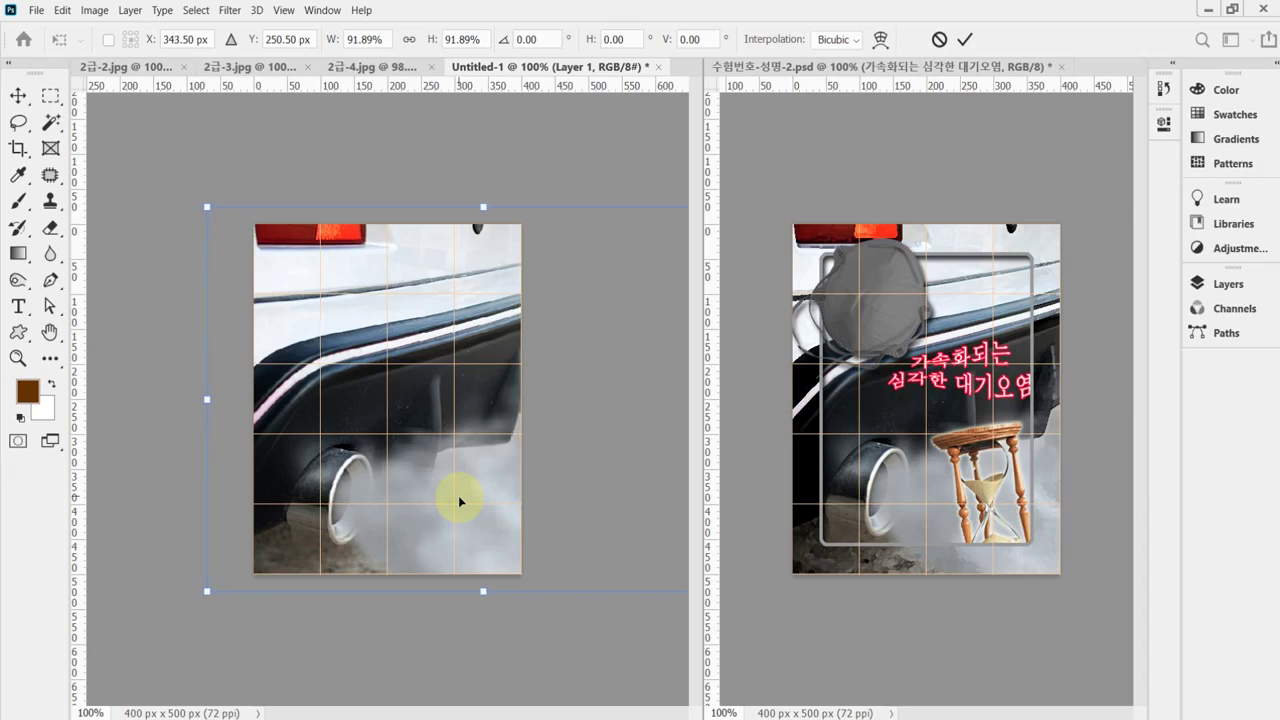
{"action": "key", "text": "Left"}
{"action": "key", "text": "Left"}
{"action": "key", "text": "Left"}
{"action": "key", "text": "Left"}
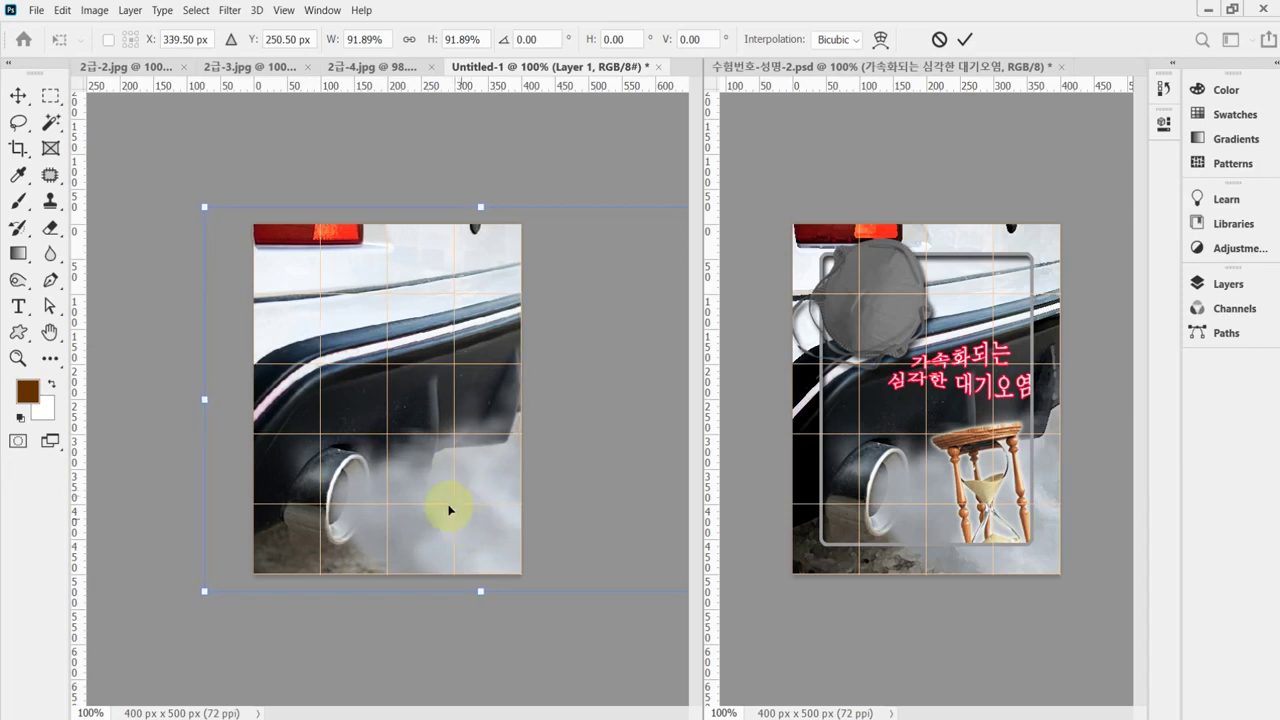
Link the proportions, scale the car photo to 90.89%, shift its centre to X 334.5 px, and apply the transform.
{"action": "left_click", "coordinate": [409, 40]}
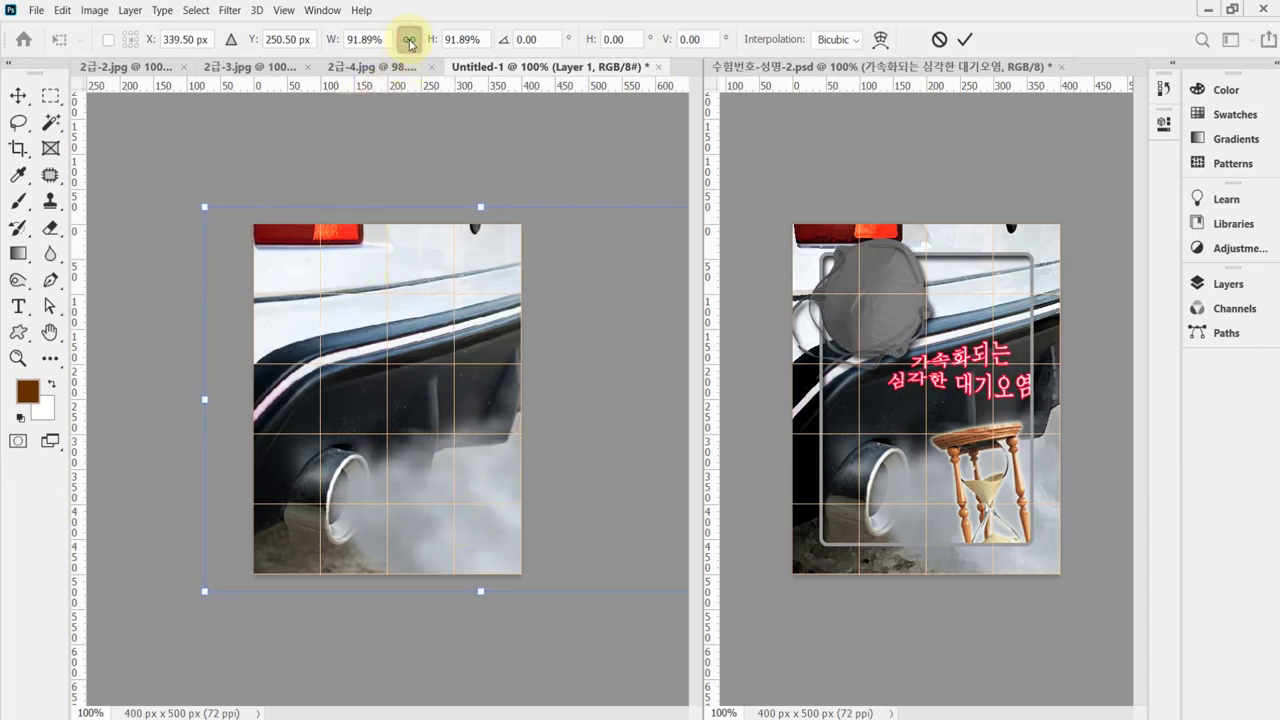
{"action": "left_click_drag", "start_coordinate": [333, 41], "coordinate": [331, 41]}
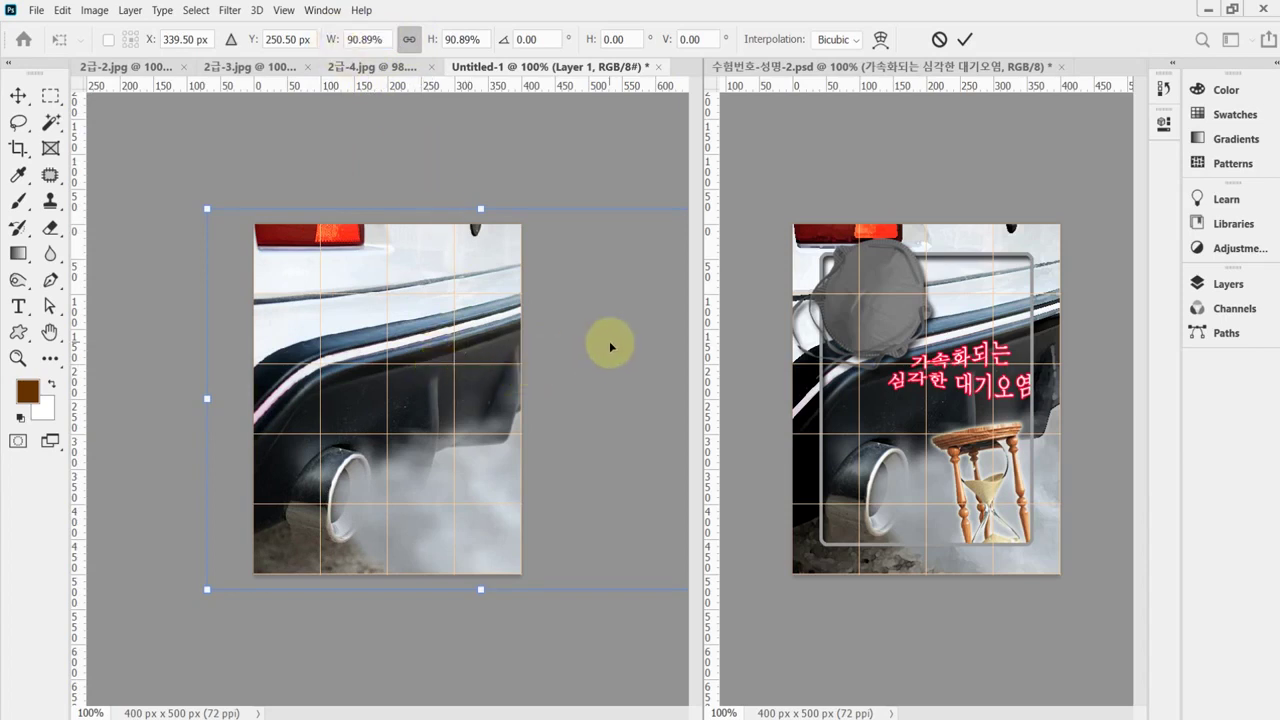
{"action": "key", "text": "Left"}
{"action": "key", "text": "Left"}
{"action": "key", "text": "Left"}
{"action": "key", "text": "Left"}
{"action": "key", "text": "Left"}
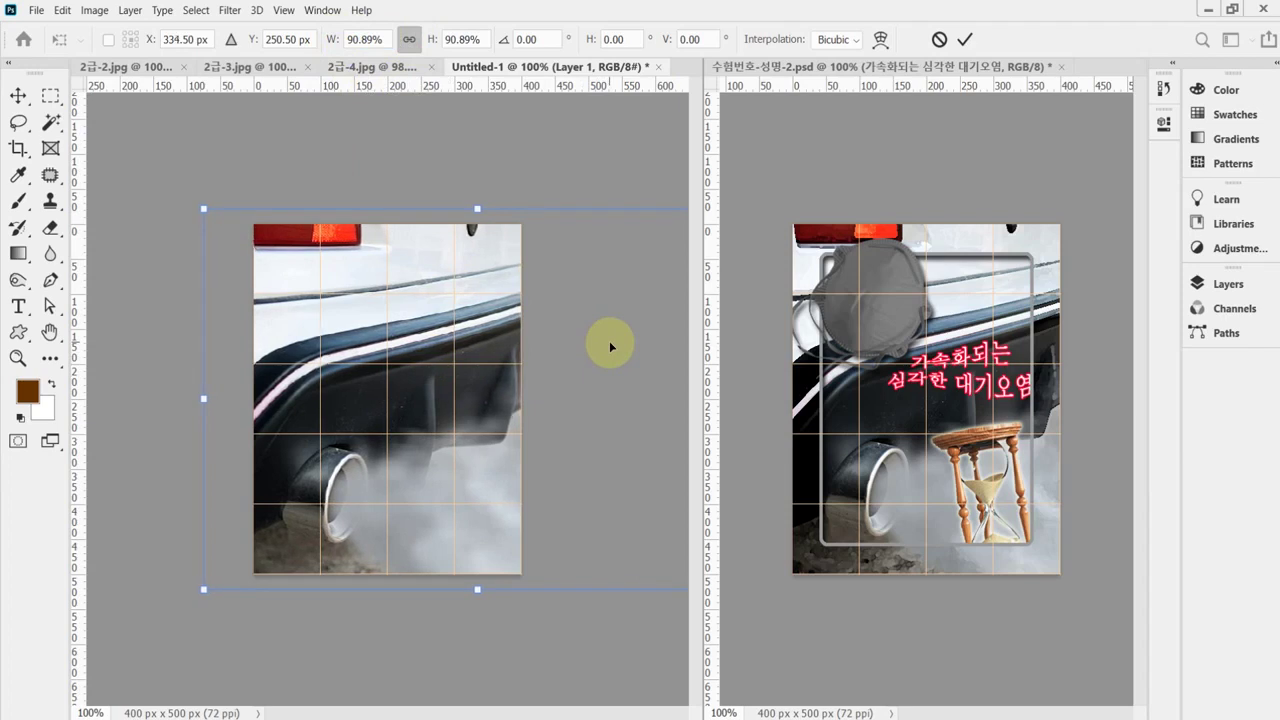
{"action": "key", "text": "Return"}
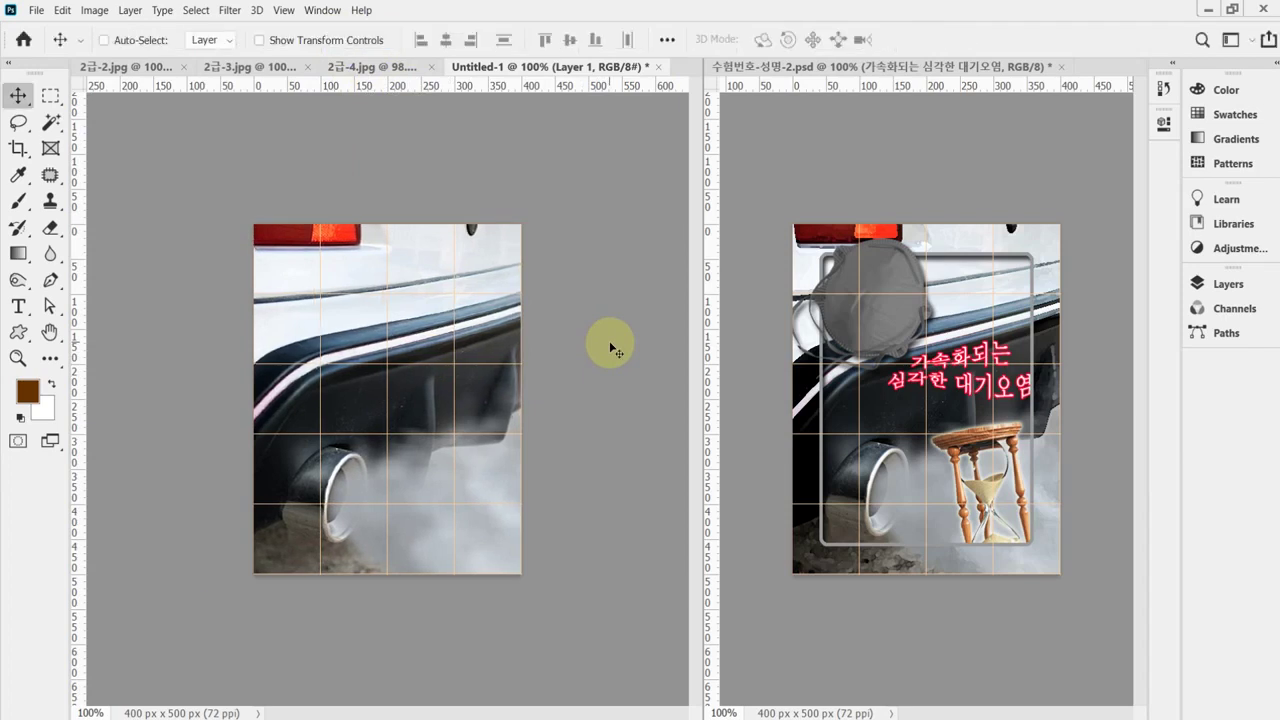
Save the document as the layered Photoshop file 수험번호-성명-2.psd in the 임시파일 folder on the desktop.
{"action": "key", "text": "ctrl+shift+s"}
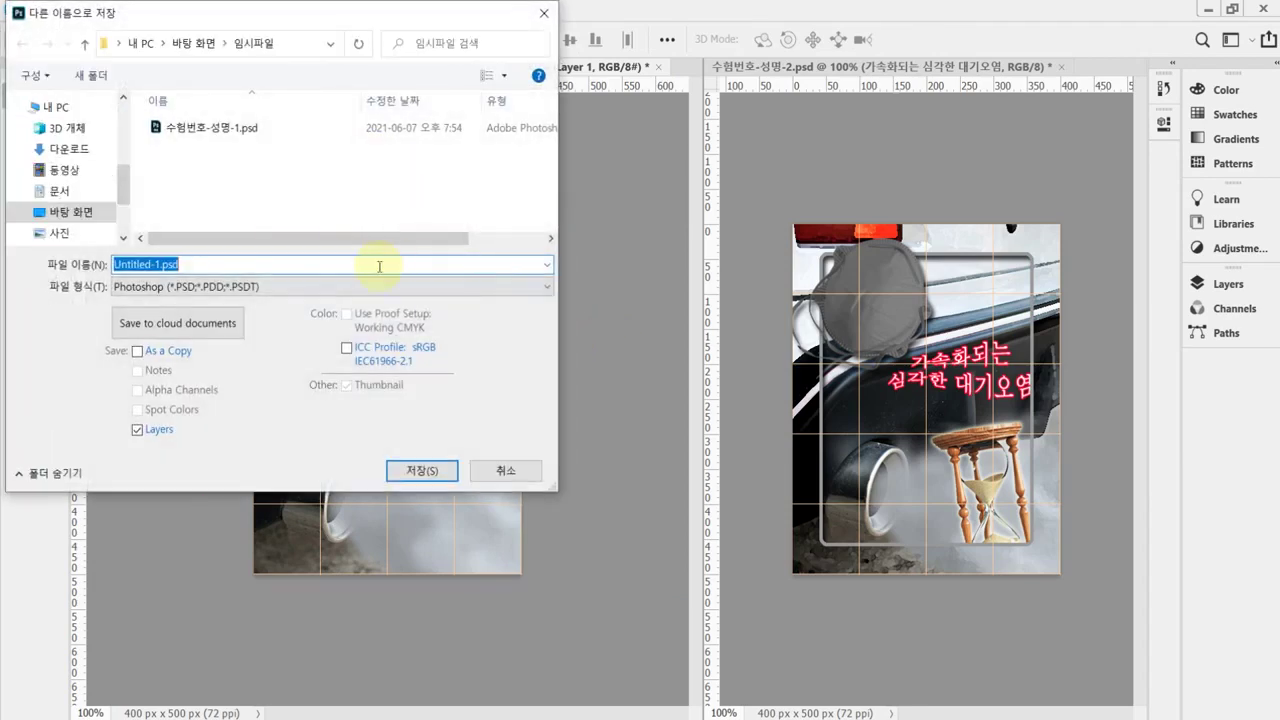
{"action": "left_click", "coordinate": [66, 212]}
{"action": "double_click", "coordinate": [293, 150]}
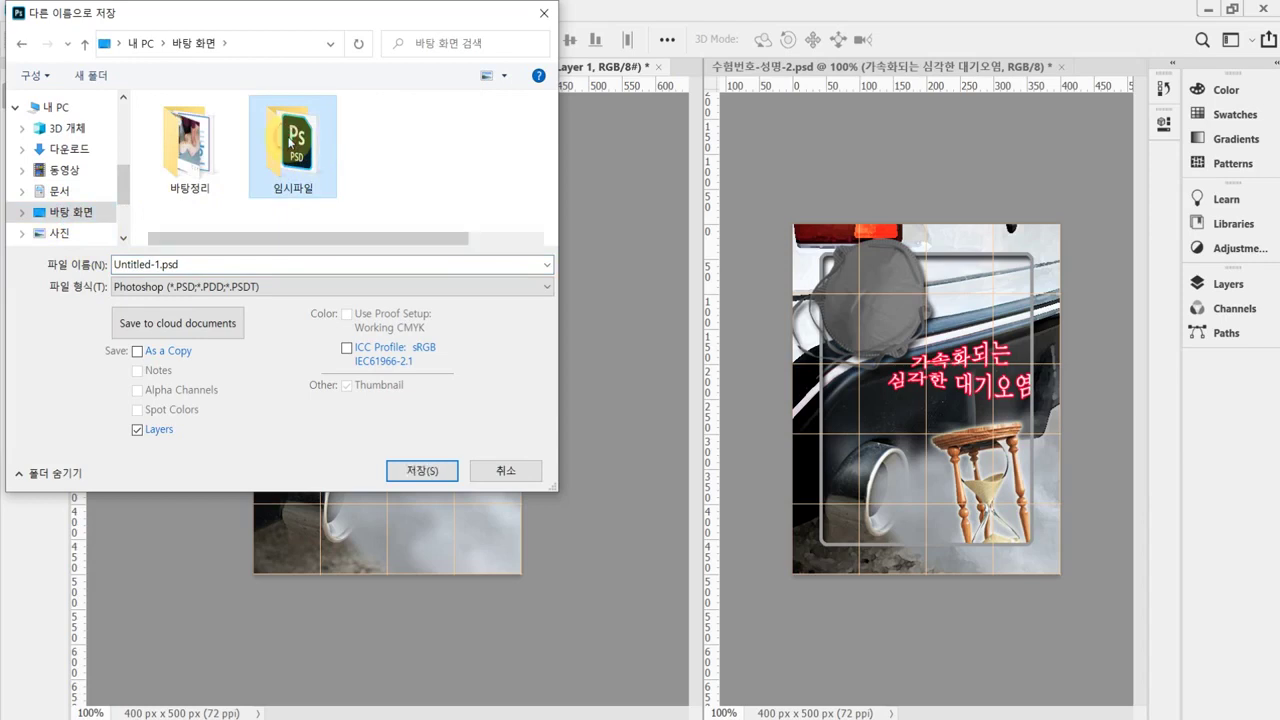
{"action": "left_click", "coordinate": [210, 127]}
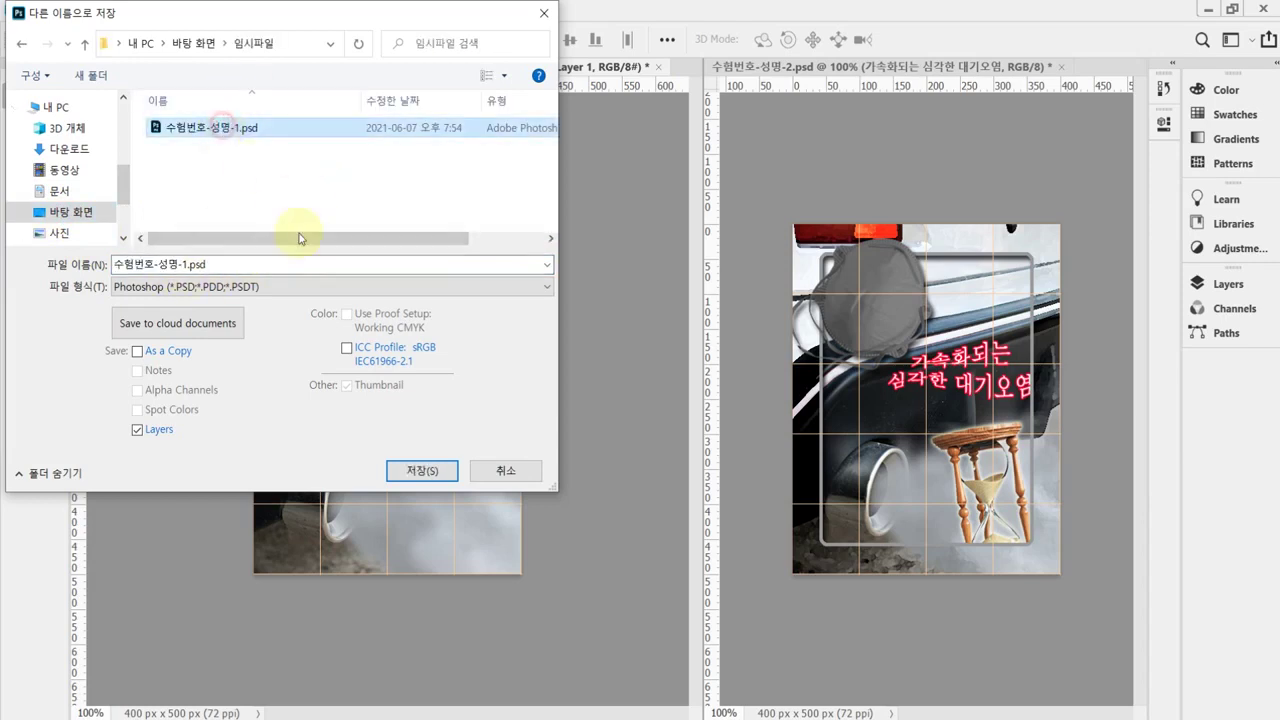
{"action": "left_click_drag", "start_coordinate": [114, 264], "coordinate": [245, 264]}
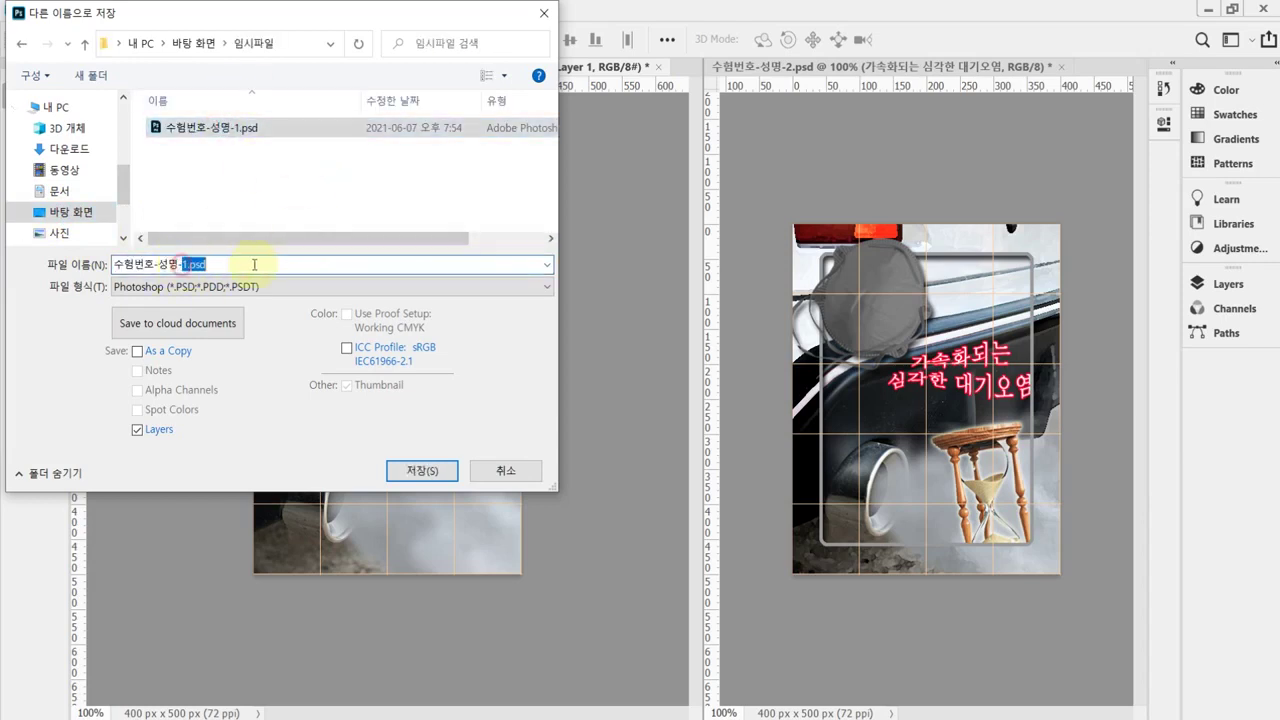
{"action": "type", "text": "3"}
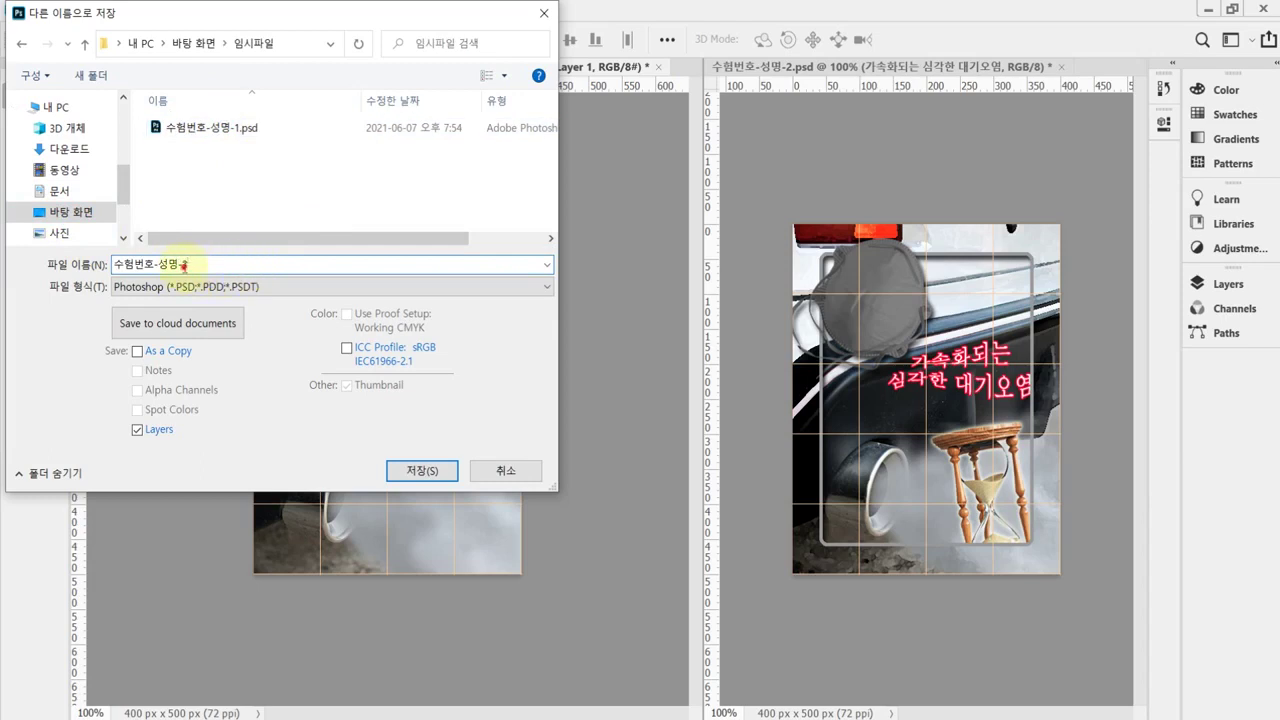
{"action": "left_click", "coordinate": [184, 264]}
{"action": "key", "text": "BackSpace"}
{"action": "type", "text": "2"}
{"action": "left_click", "coordinate": [418, 473]}
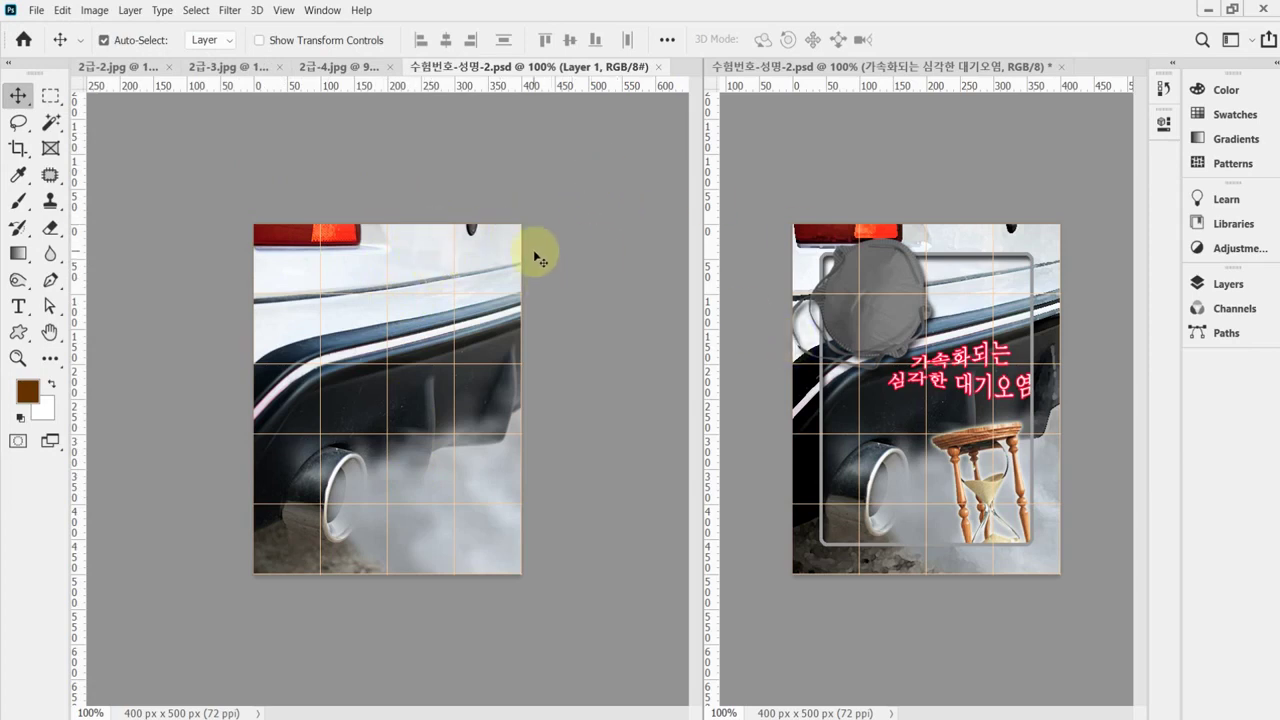
Apply the Watercolor filter with Brush Detail 9, Shadow Intensity 1 and Texture 1 to a duplicate of the car layer, and save the file.
{"action": "key", "text": "ctrl"}
{"action": "key", "text": "ctrl+j"}
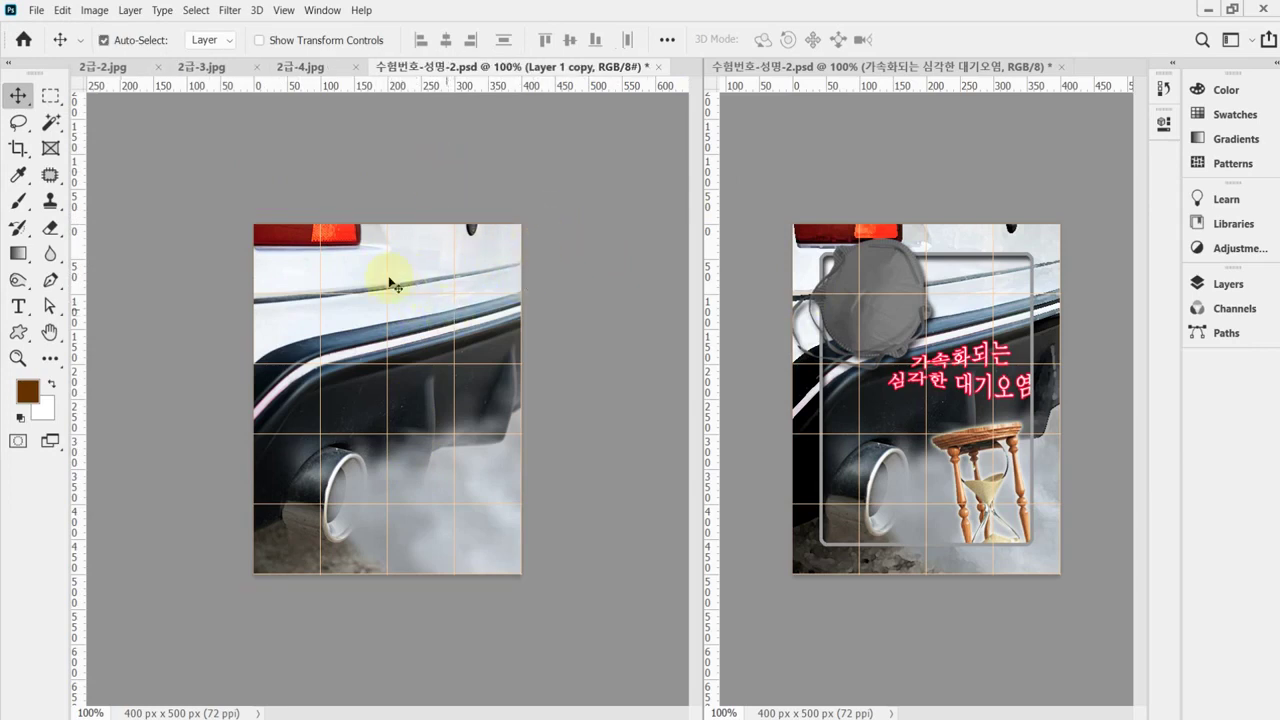
{"action": "left_click", "coordinate": [230, 11]}
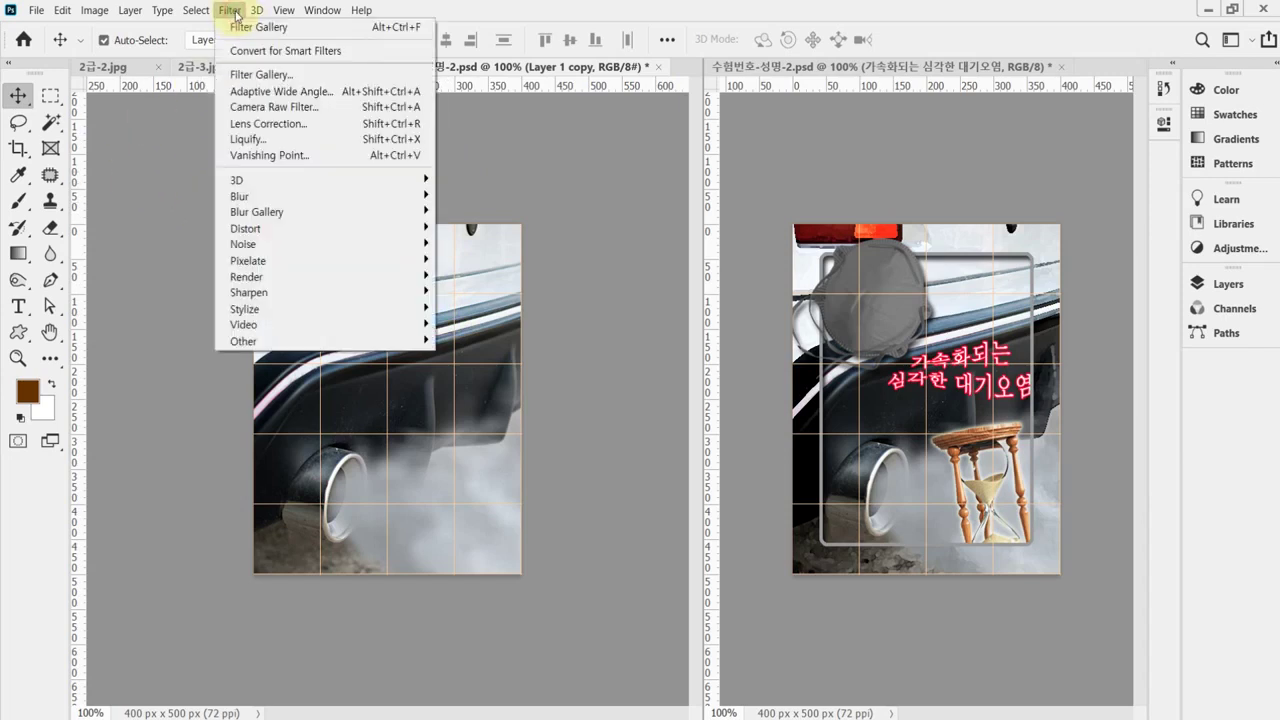
{"action": "left_click", "coordinate": [259, 75]}
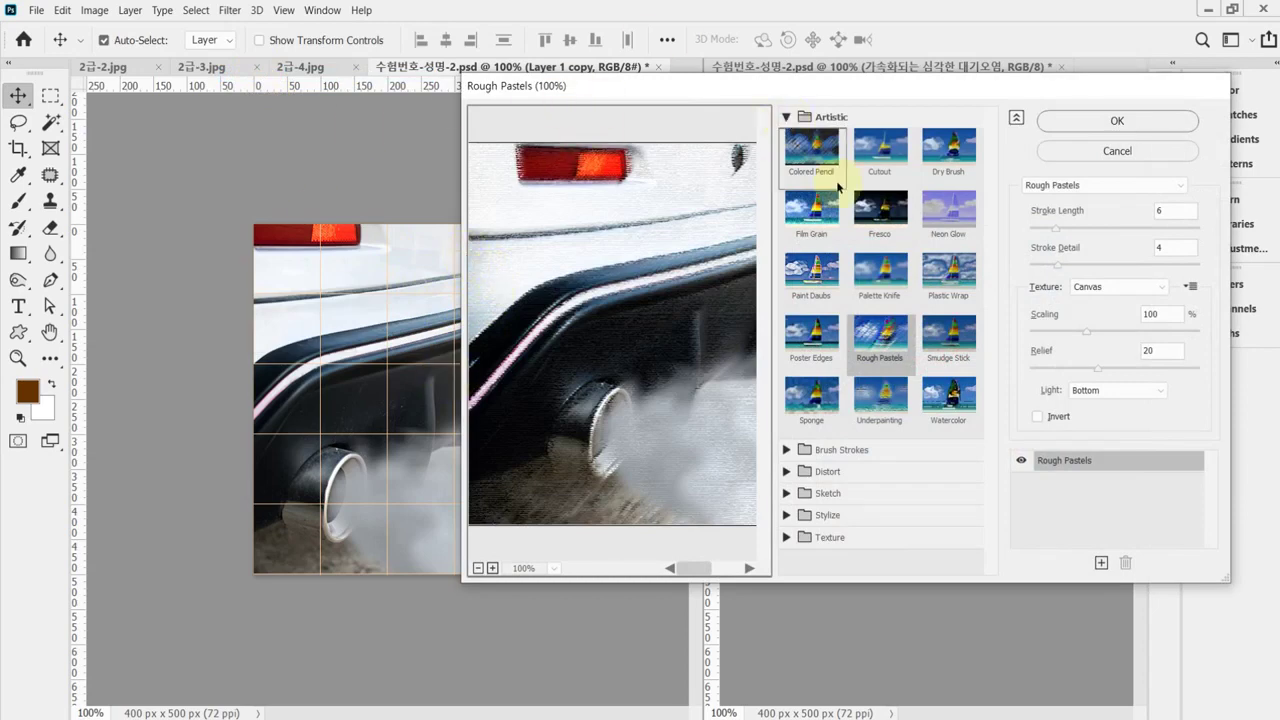
{"action": "left_click", "coordinate": [962, 403]}
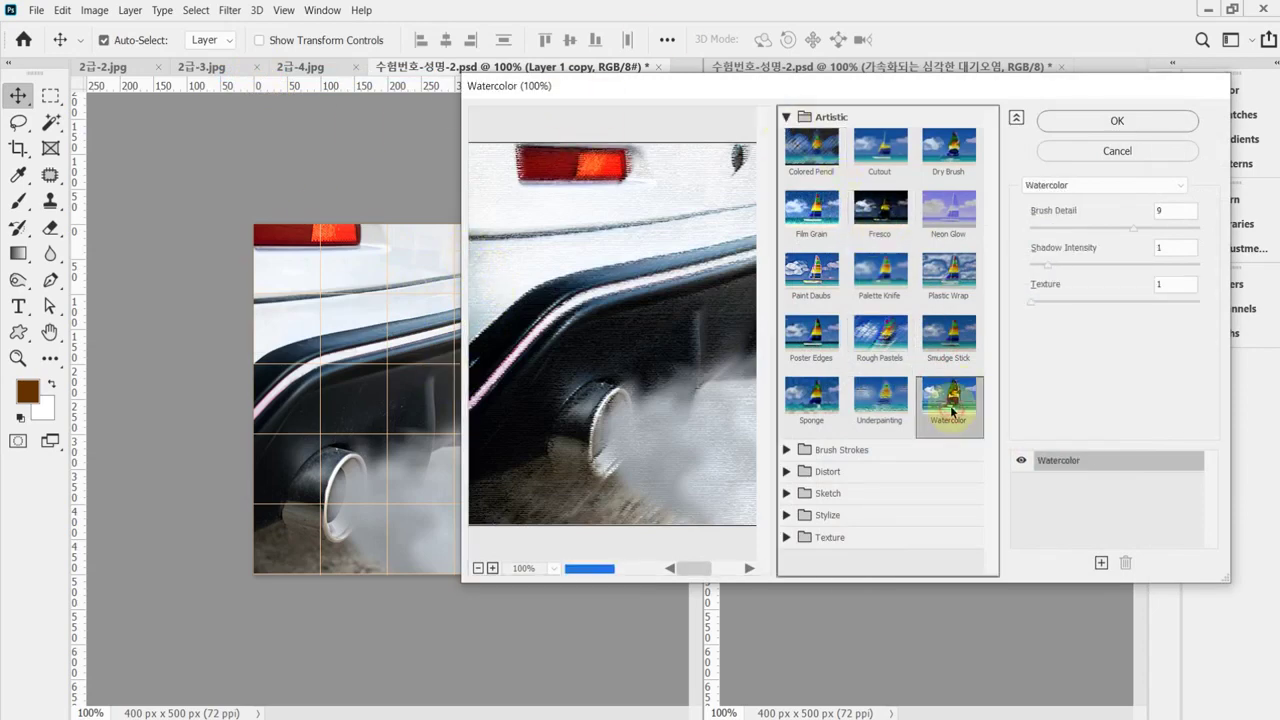
{"action": "left_click", "coordinate": [623, 203]}
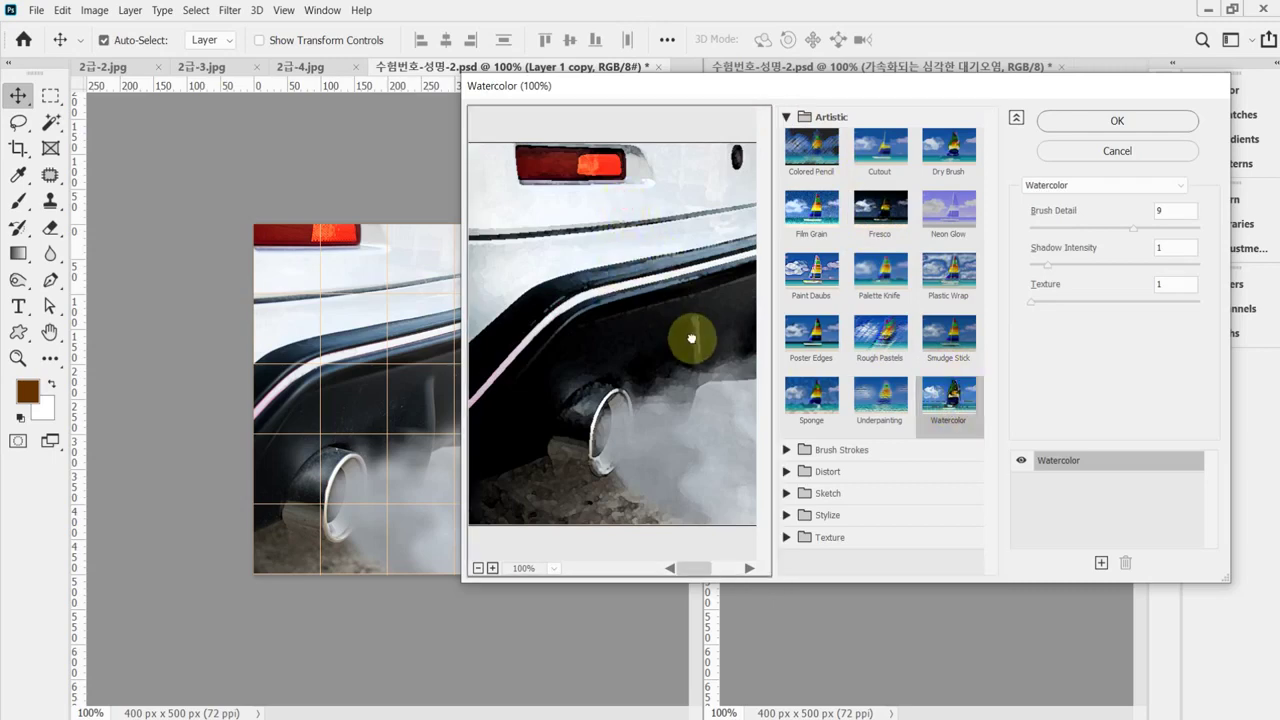
{"action": "left_click_drag", "start_coordinate": [677, 274], "coordinate": [601, 263]}
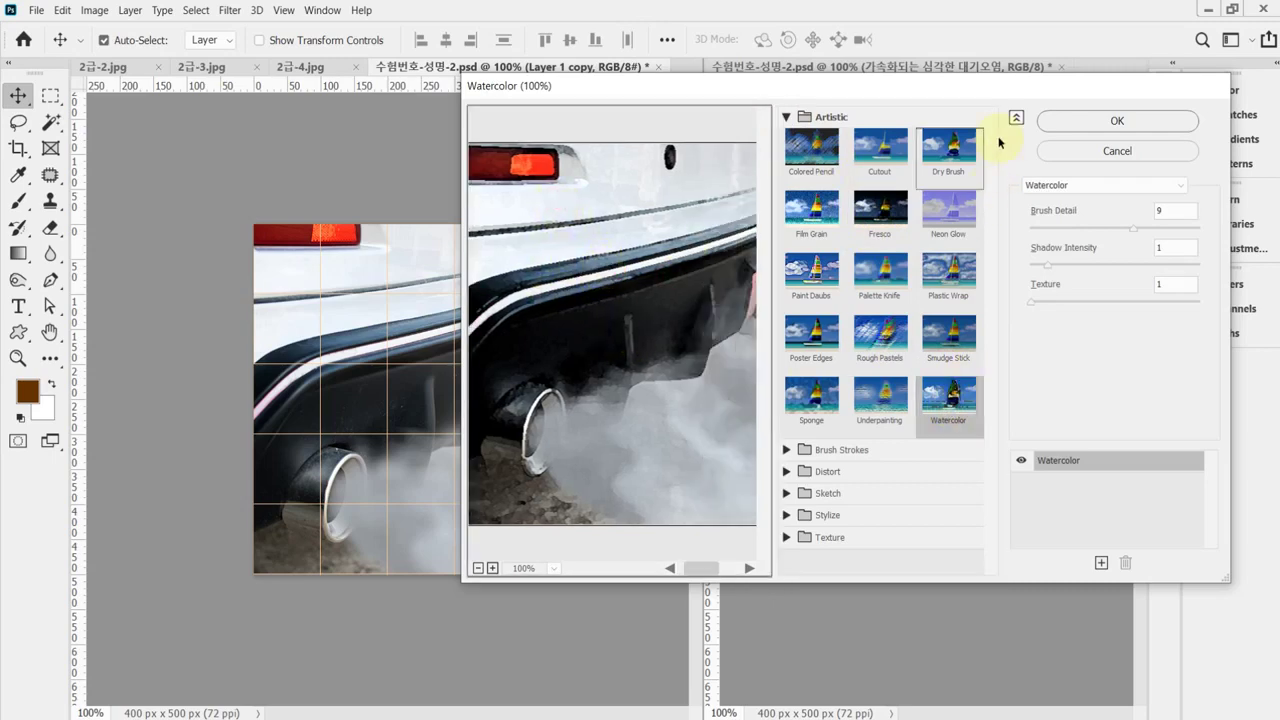
{"action": "left_click", "coordinate": [1112, 121]}
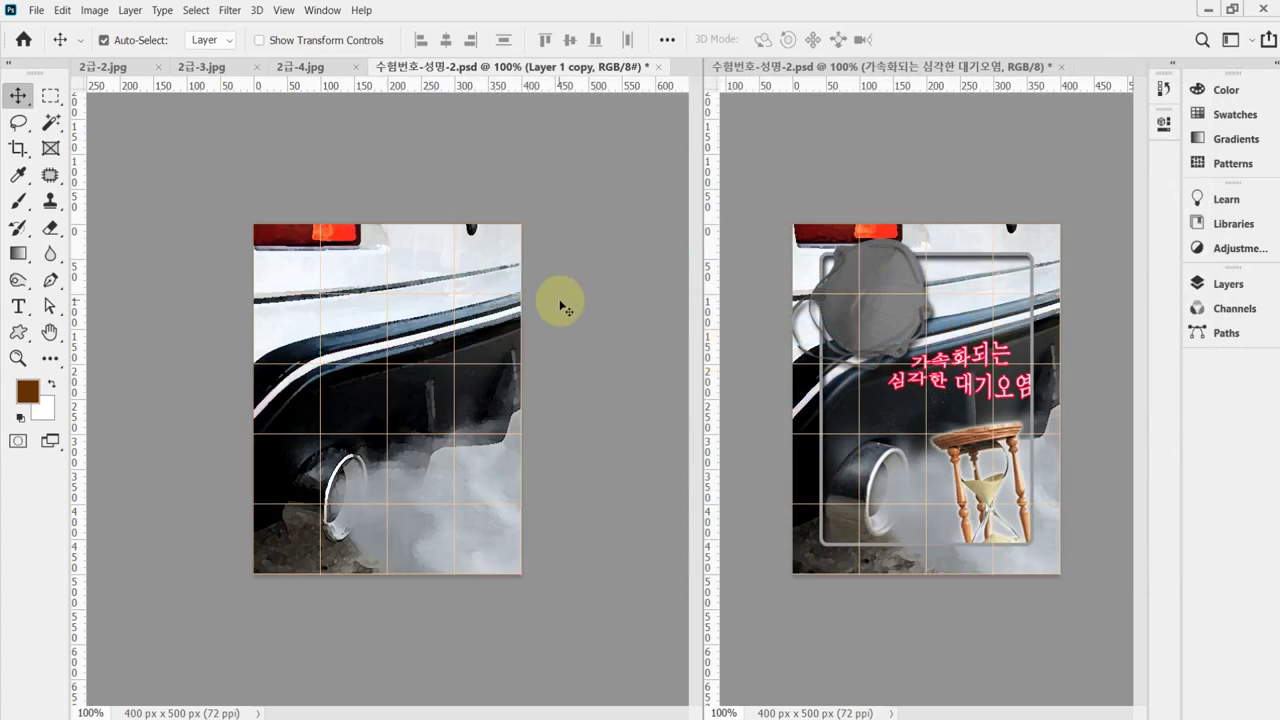
{"action": "key", "text": "ctrl+s"}
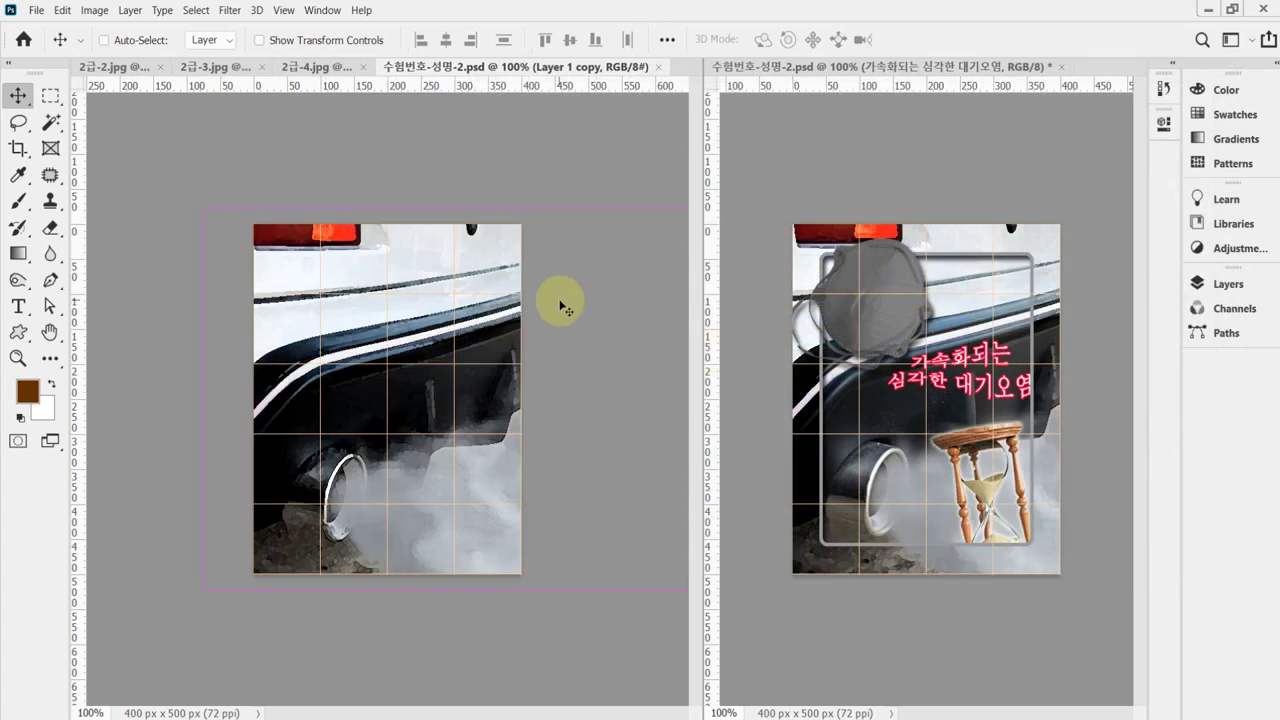
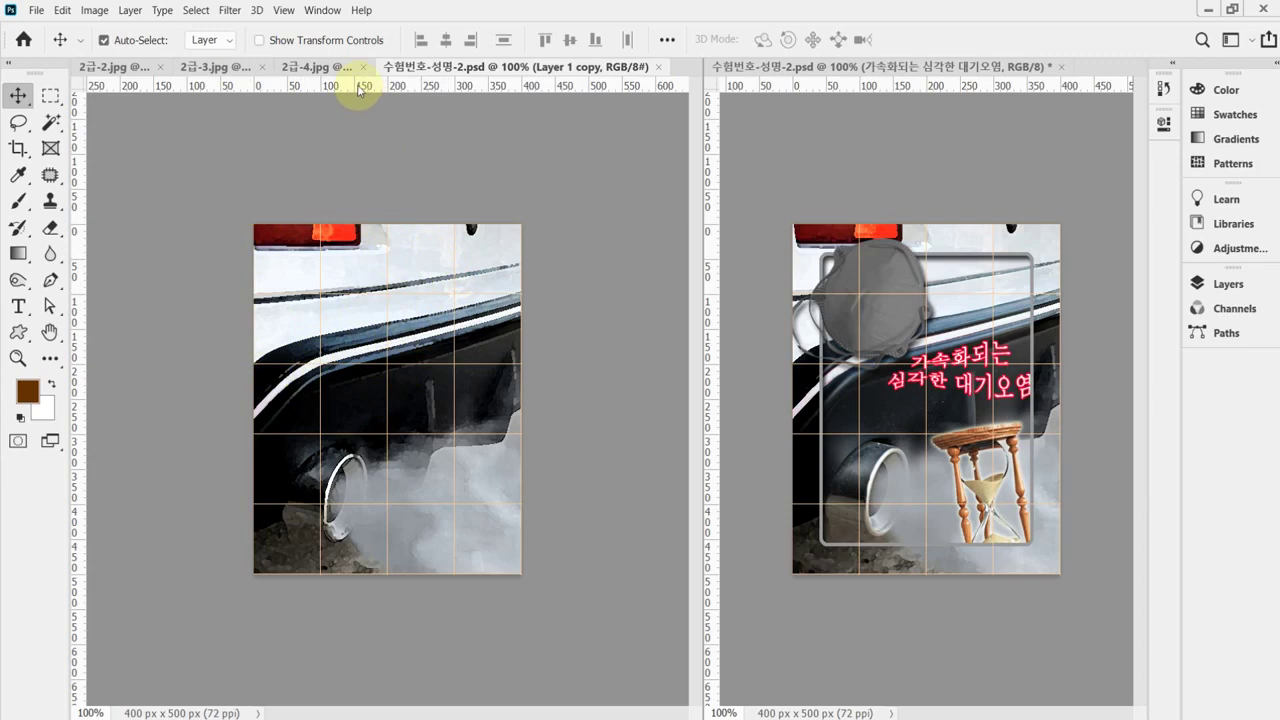
Place a horizontal guide at Y 250 px across the middle of the canvas.
{"action": "left_click_drag", "start_coordinate": [358, 88], "coordinate": [361, 399]}
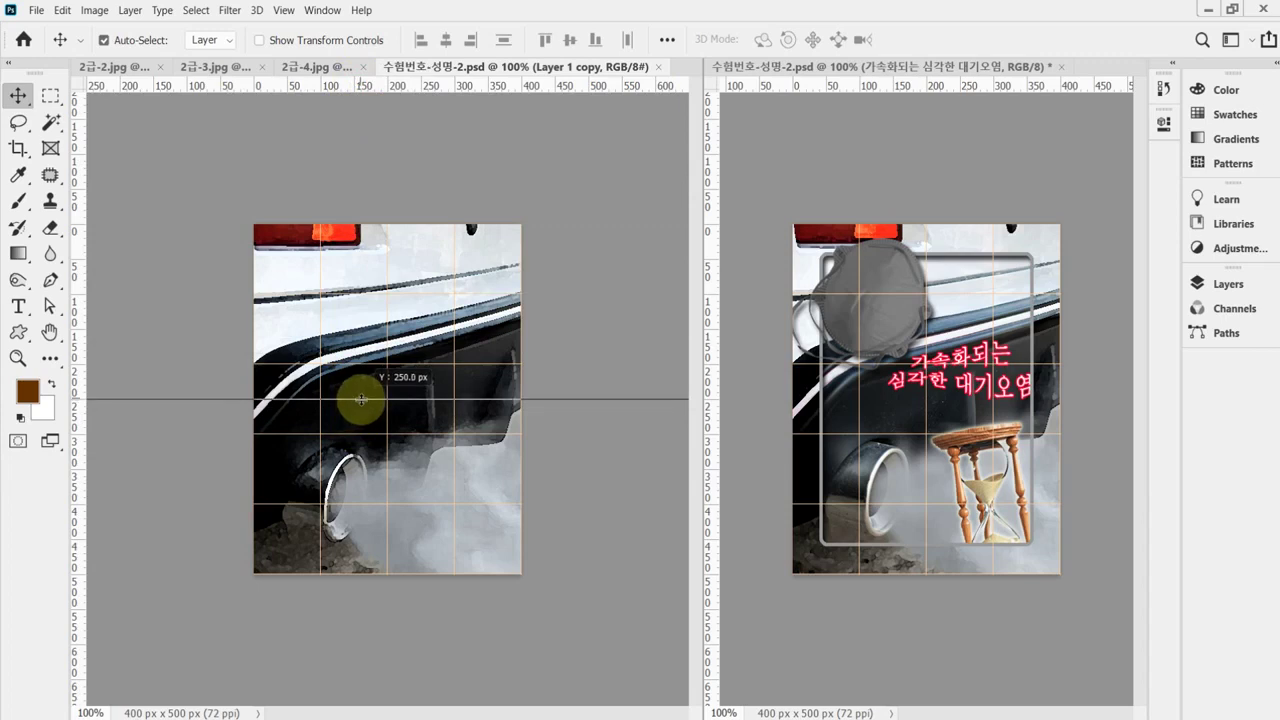
{"action": "left_click_drag", "start_coordinate": [361, 399], "coordinate": [361, 399]}
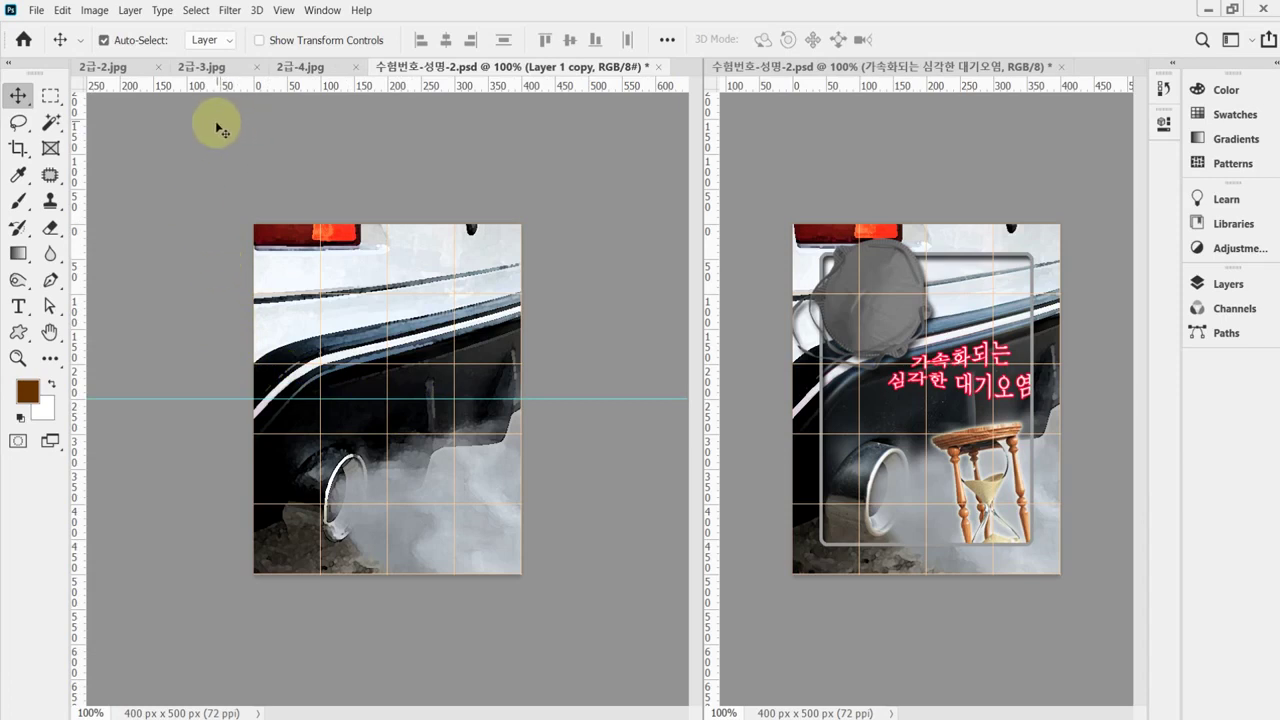
Choose the Rectangular Marquee tool and reset all tools to their default settings.
{"action": "left_click", "coordinate": [53, 97]}
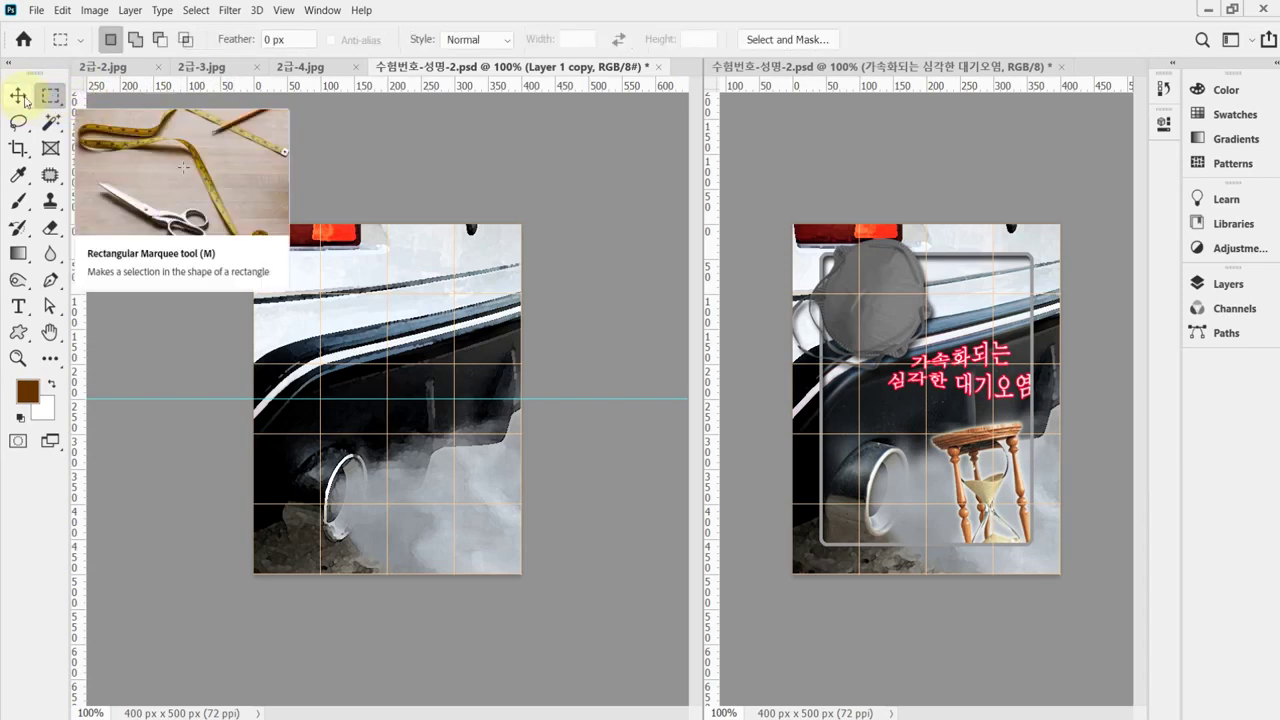
{"action": "right_click", "coordinate": [58, 44]}
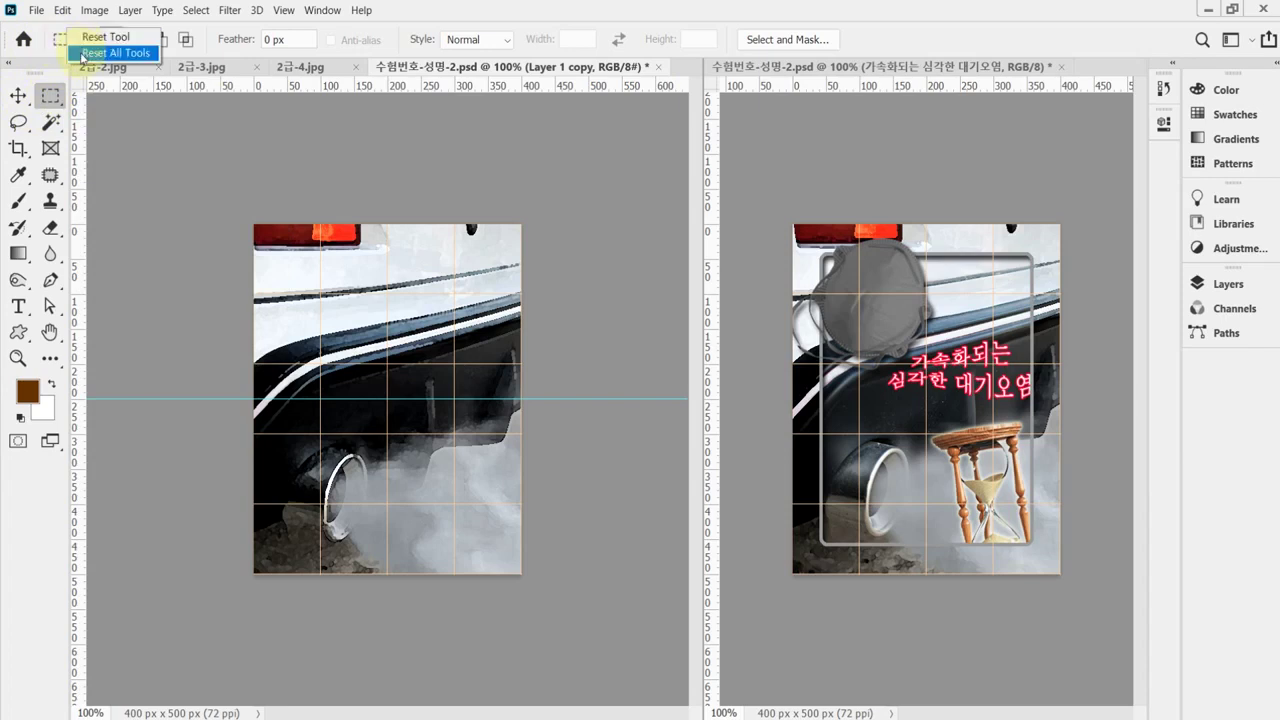
{"action": "left_click", "coordinate": [81, 53]}
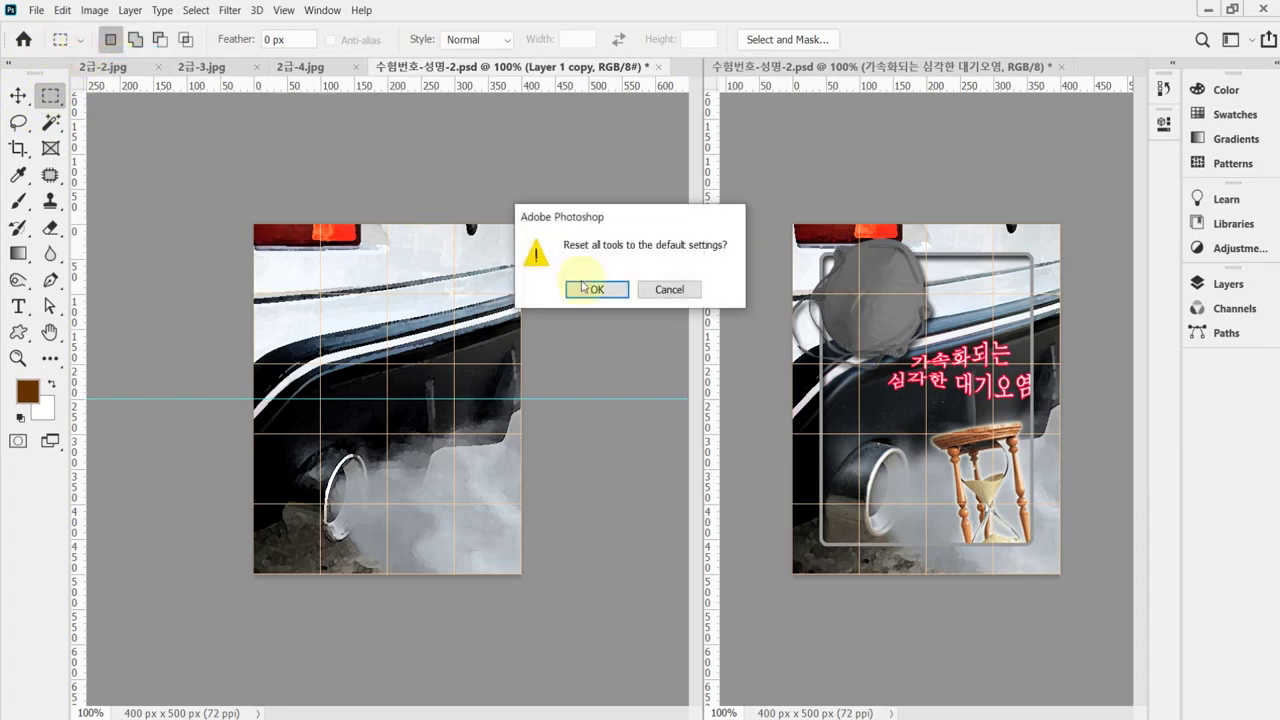
{"action": "left_click", "coordinate": [594, 292]}
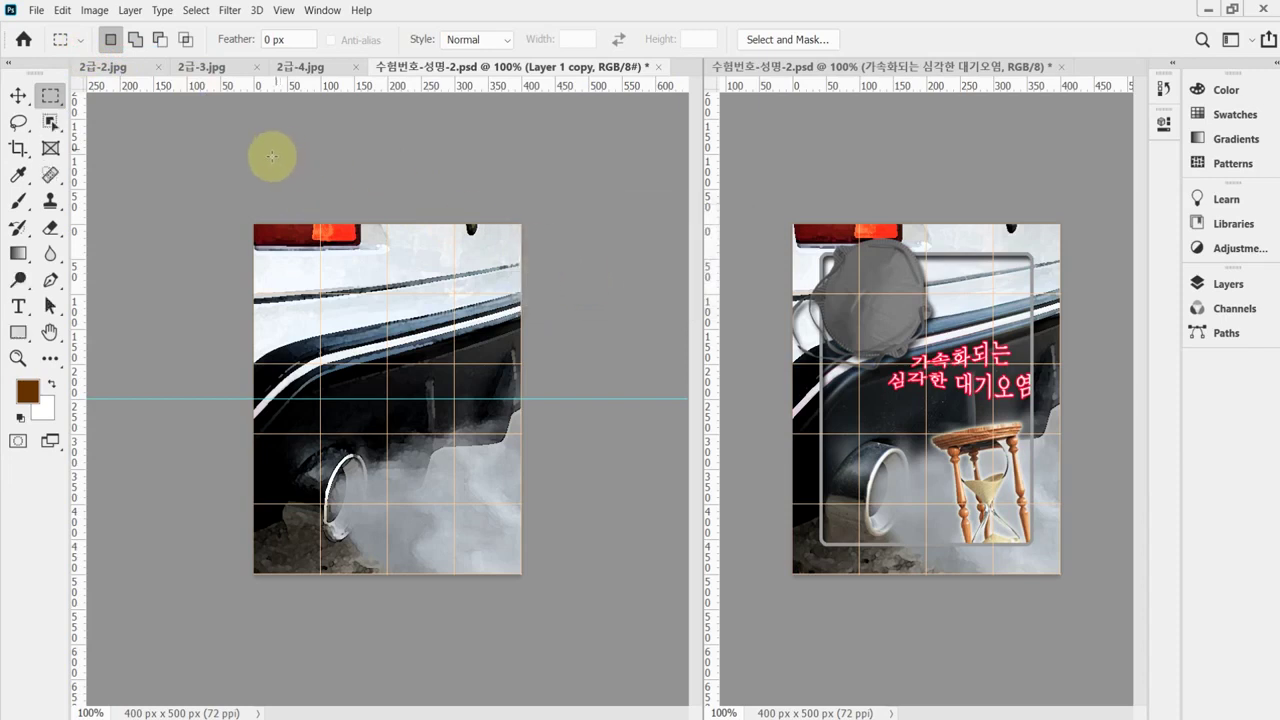
Create a fixed-size rectangular selection of 320 by 420 px centred on the canvas with the Rectangular Marquee tool.
{"action": "left_click", "coordinate": [112, 42]}
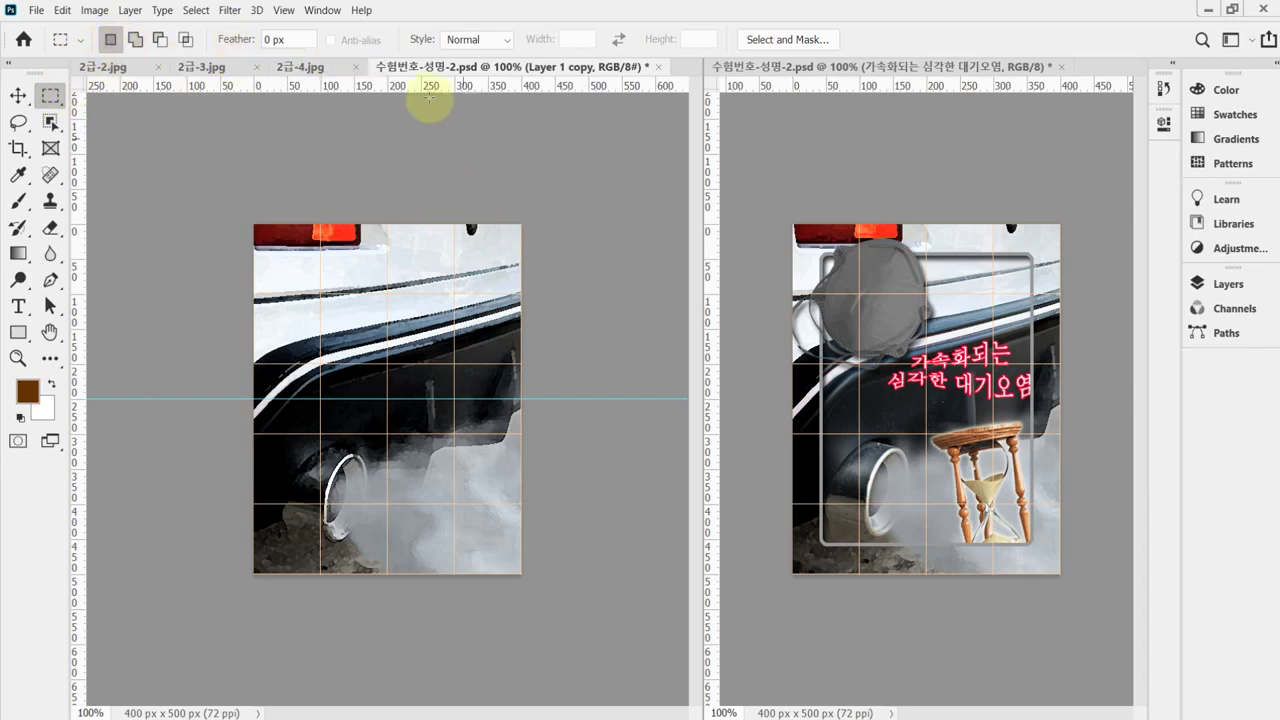
{"action": "left_click", "coordinate": [479, 41]}
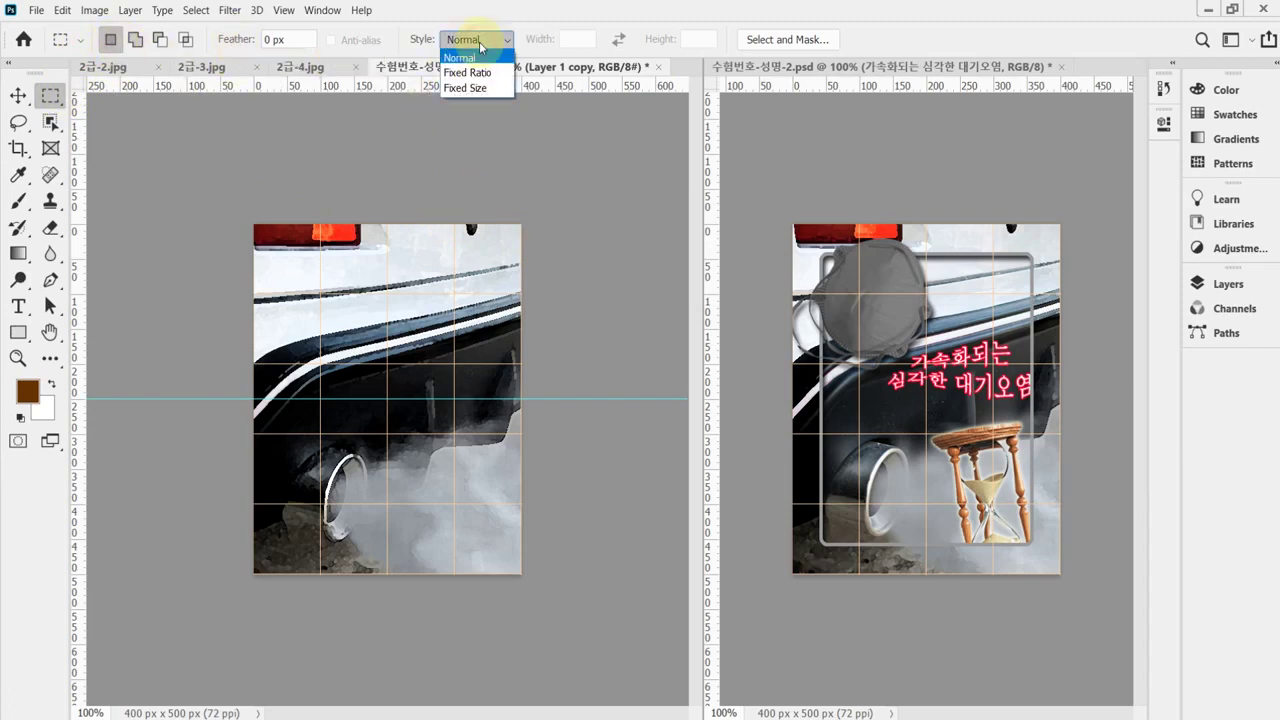
{"action": "left_click", "coordinate": [495, 89]}
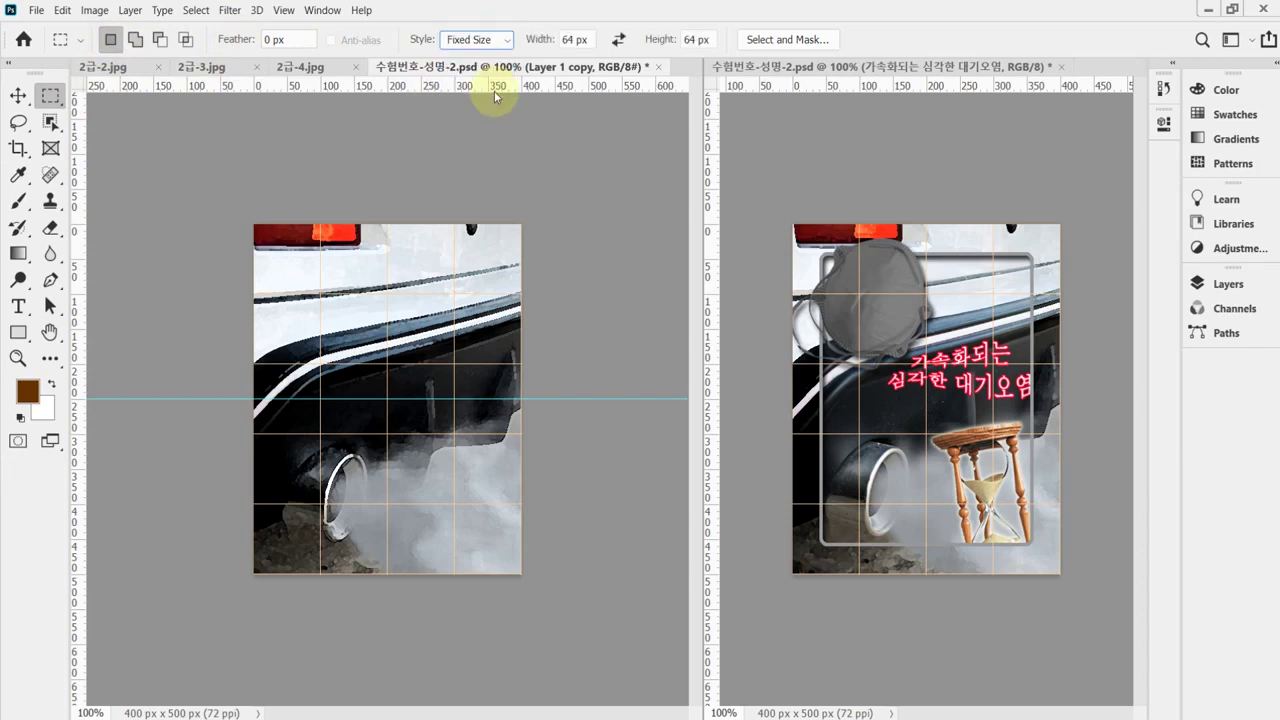
{"action": "double_click", "coordinate": [579, 41]}
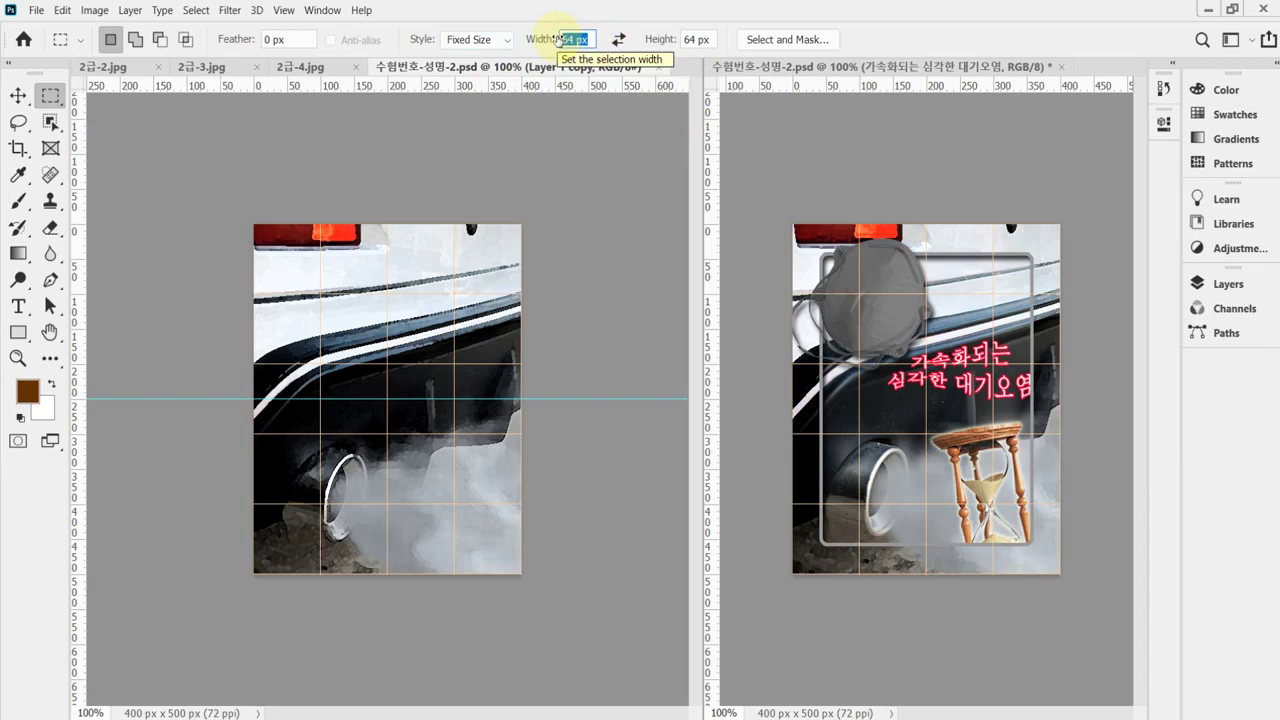
{"action": "type", "text": "320"}
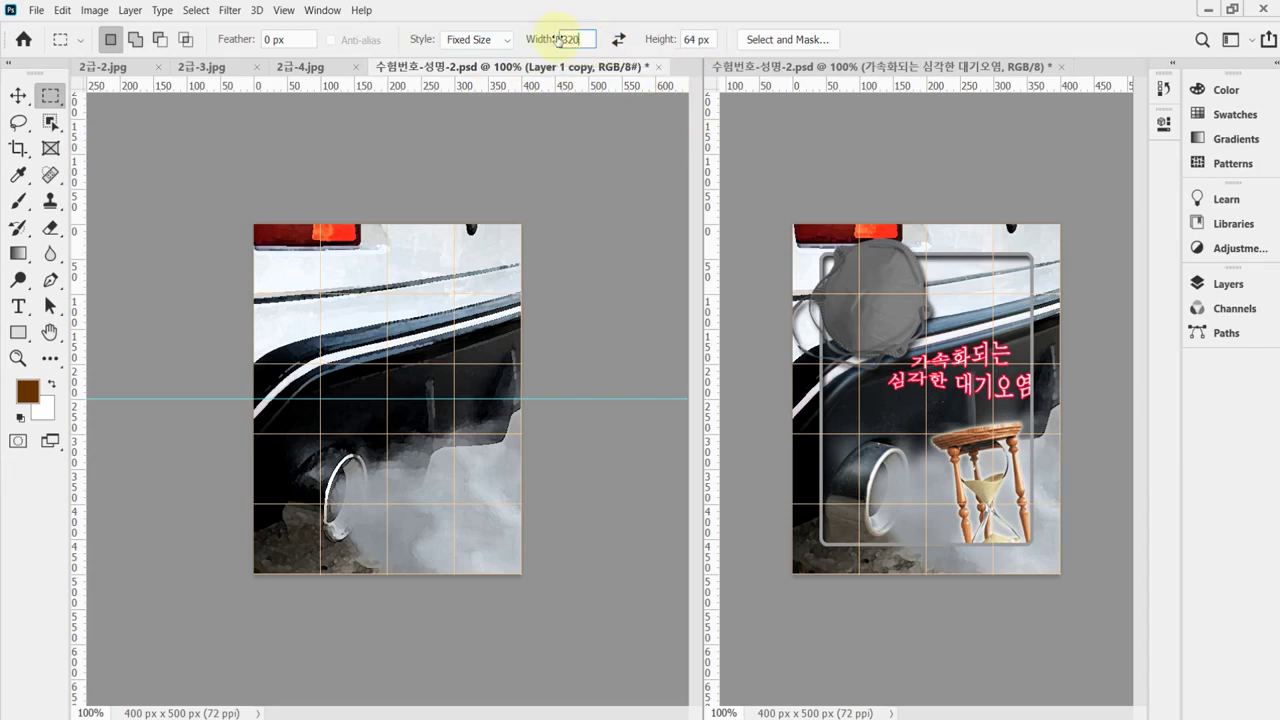
{"action": "key", "text": "Tab"}
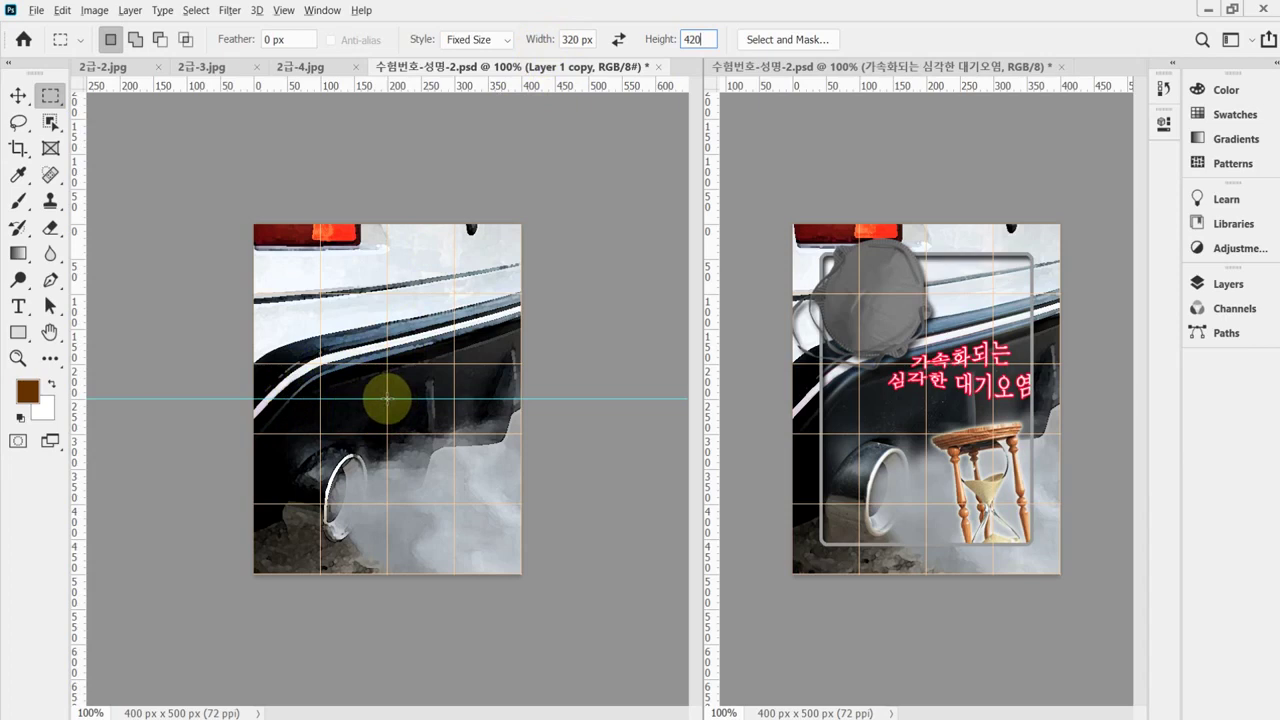
{"action": "left_click", "coordinate": [387, 399], "text": "alt"}
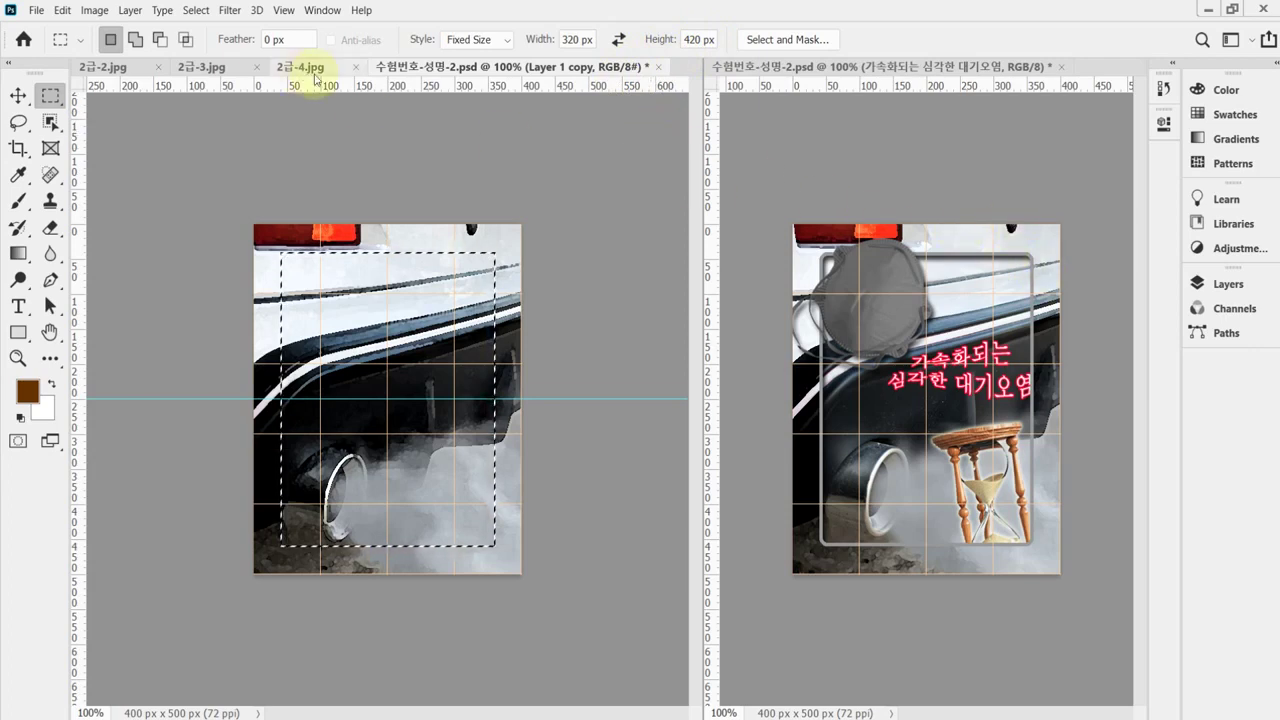
Round the selection's corners using Smooth with a sample radius of 8 pixels.
{"action": "left_click", "coordinate": [197, 14]}
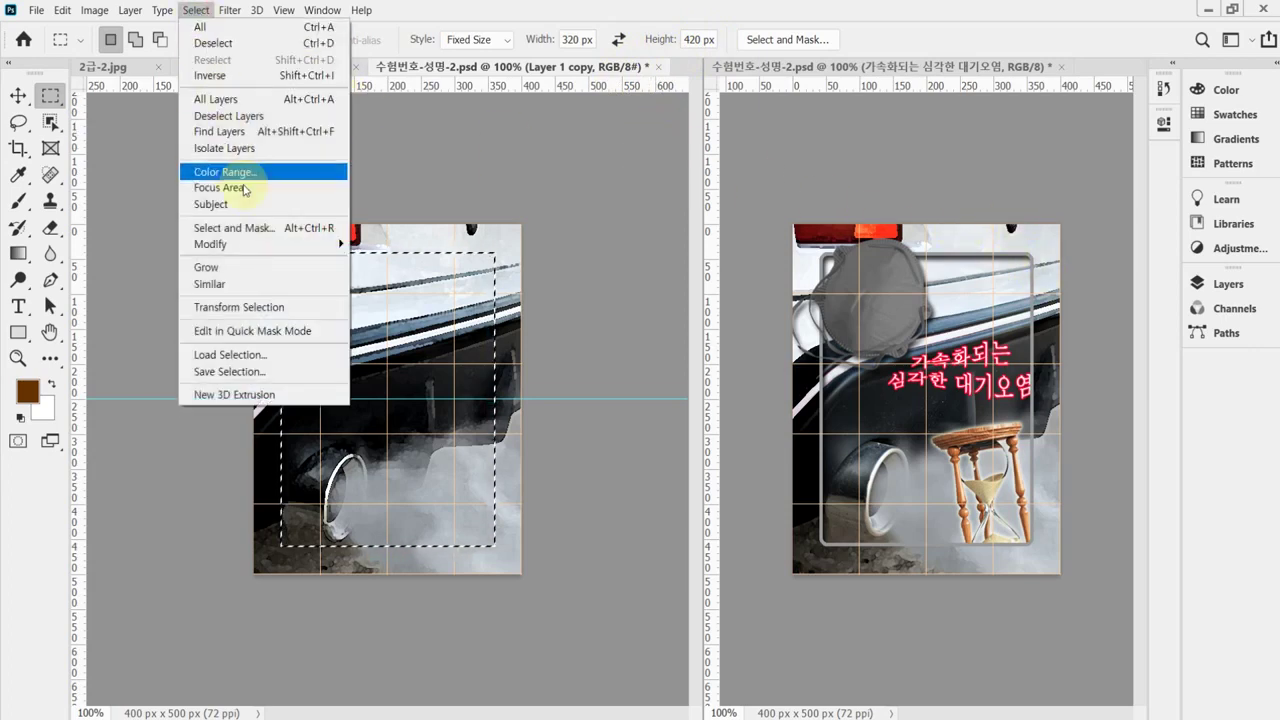
{"action": "mouse_move", "coordinate": [257, 245]}
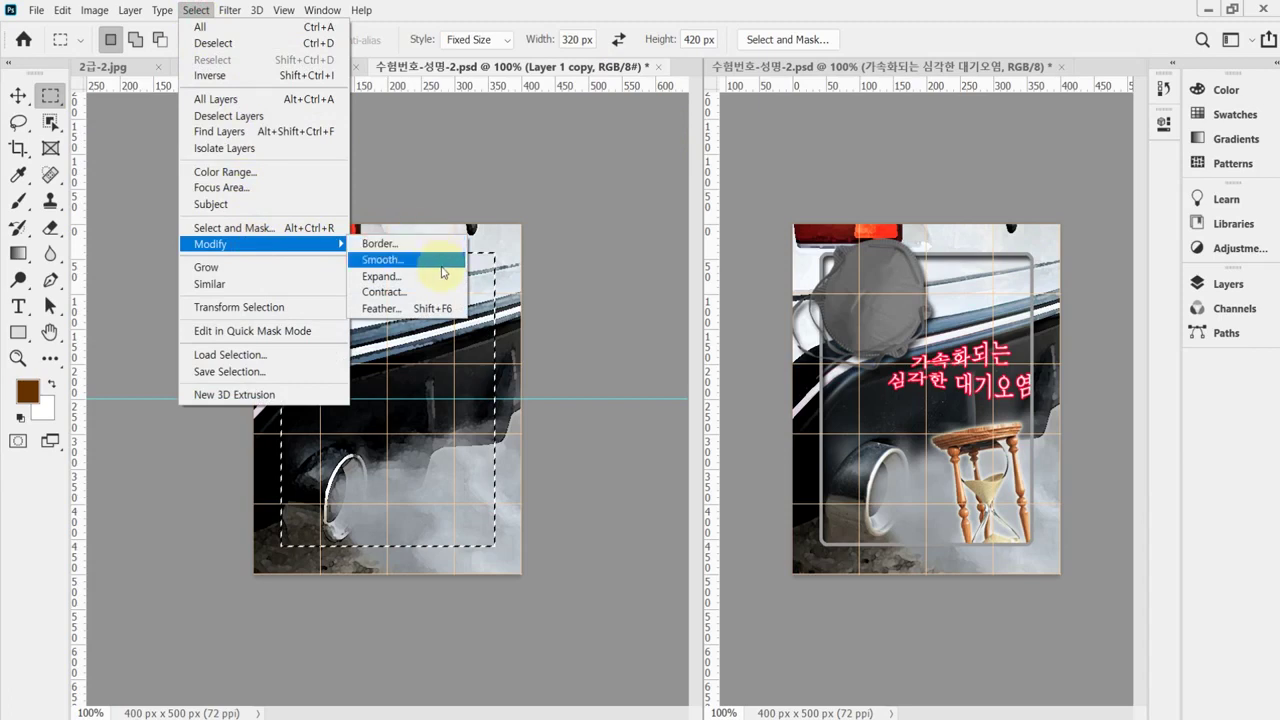
{"action": "left_click", "coordinate": [441, 262]}
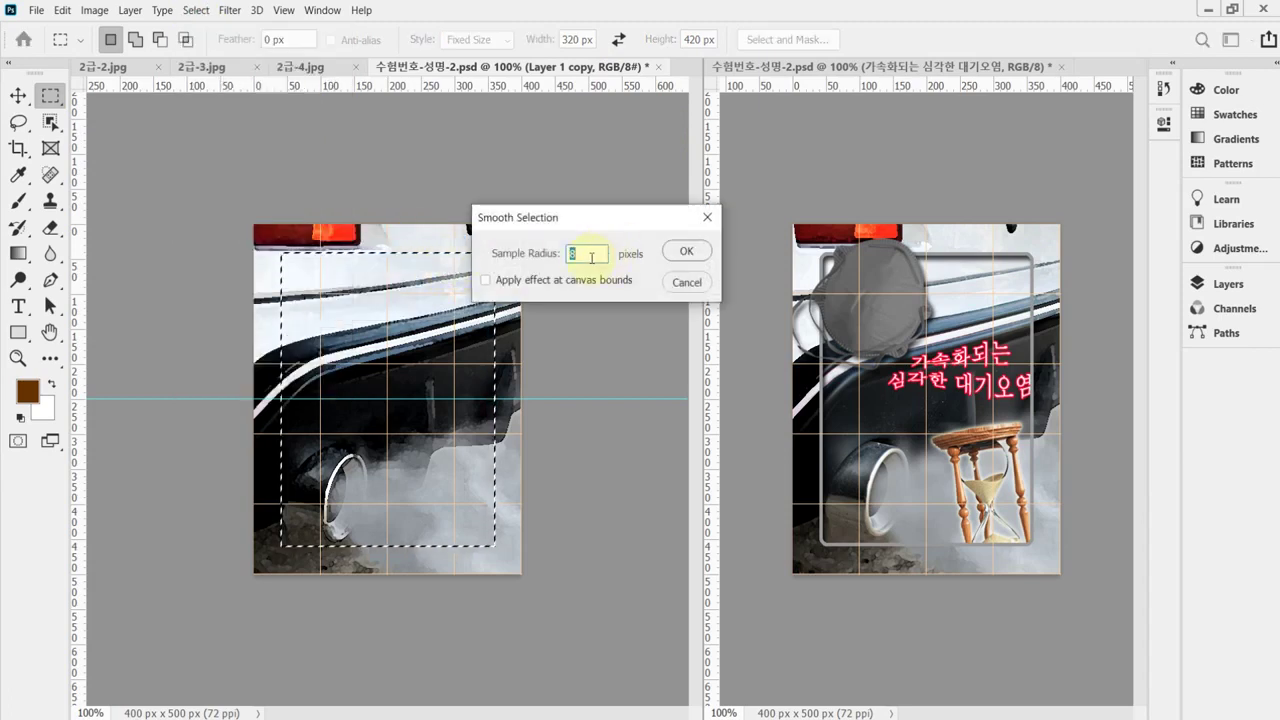
{"action": "type", "text": "8"}
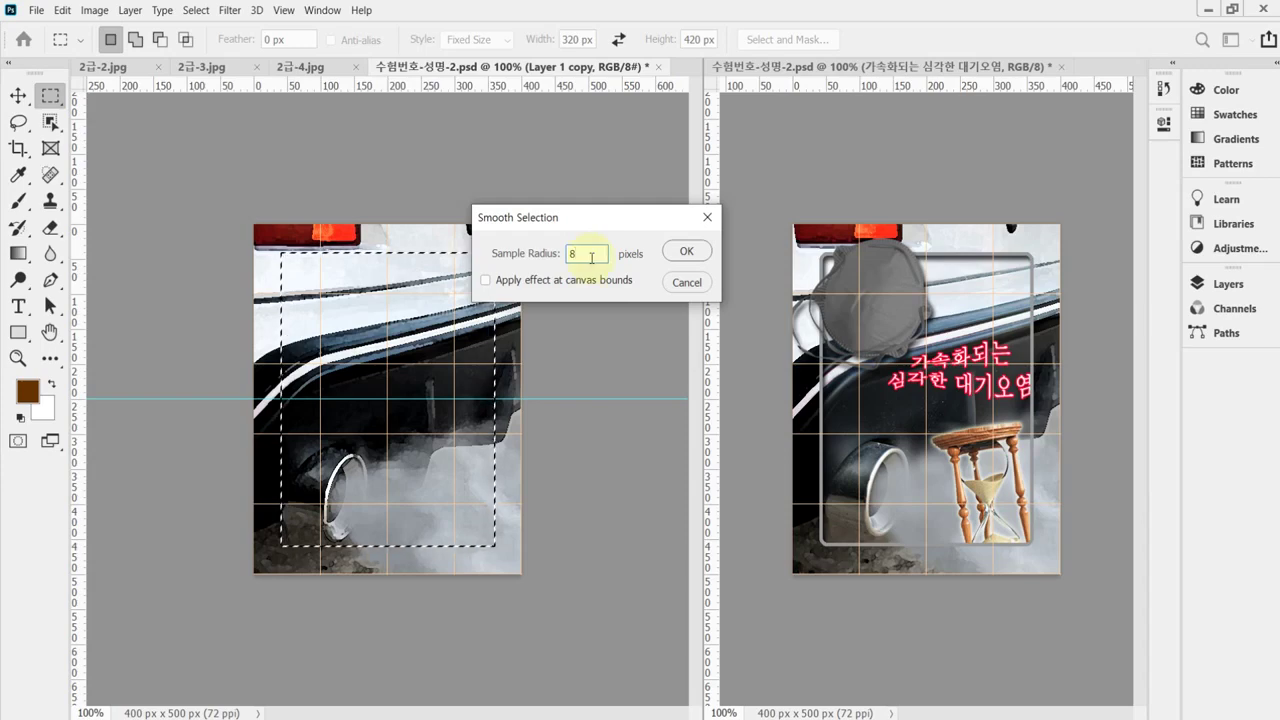
{"action": "key", "text": "Return"}
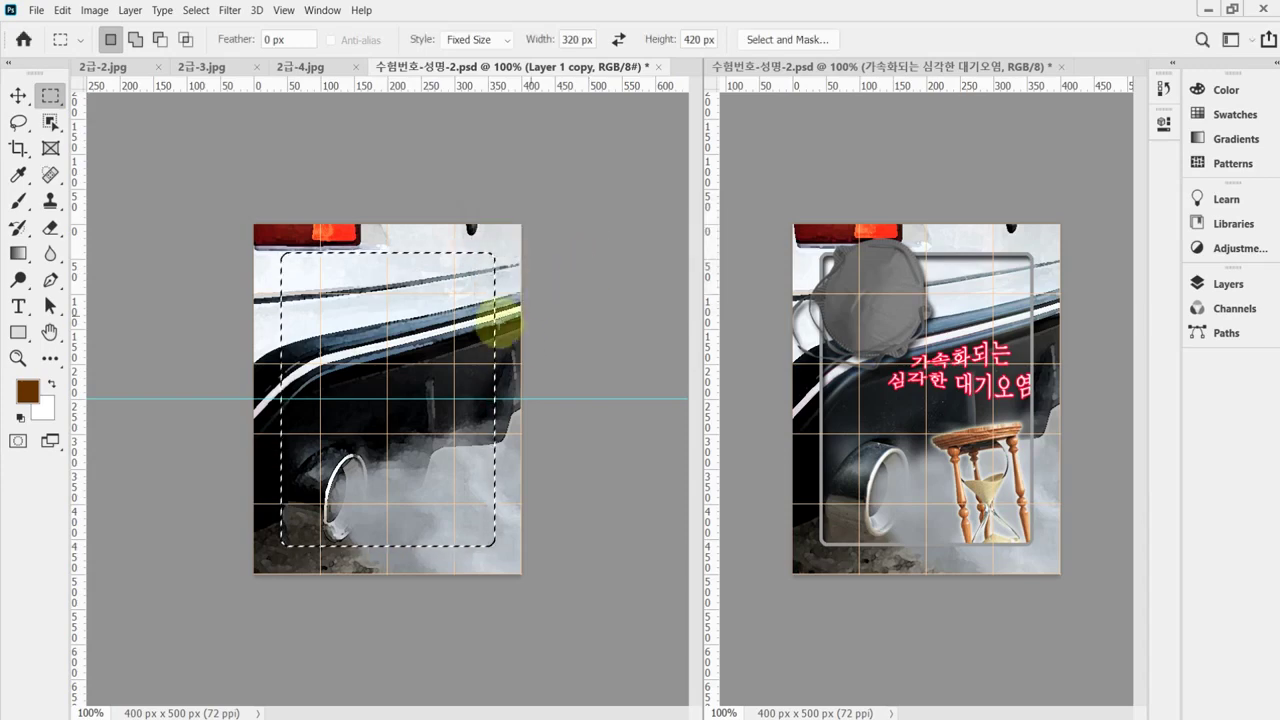
Delete the filtered layer's content inside the rounded selection, leaving a watercolor frame around the original car photo.
{"action": "key", "text": "ctrl+plus"}
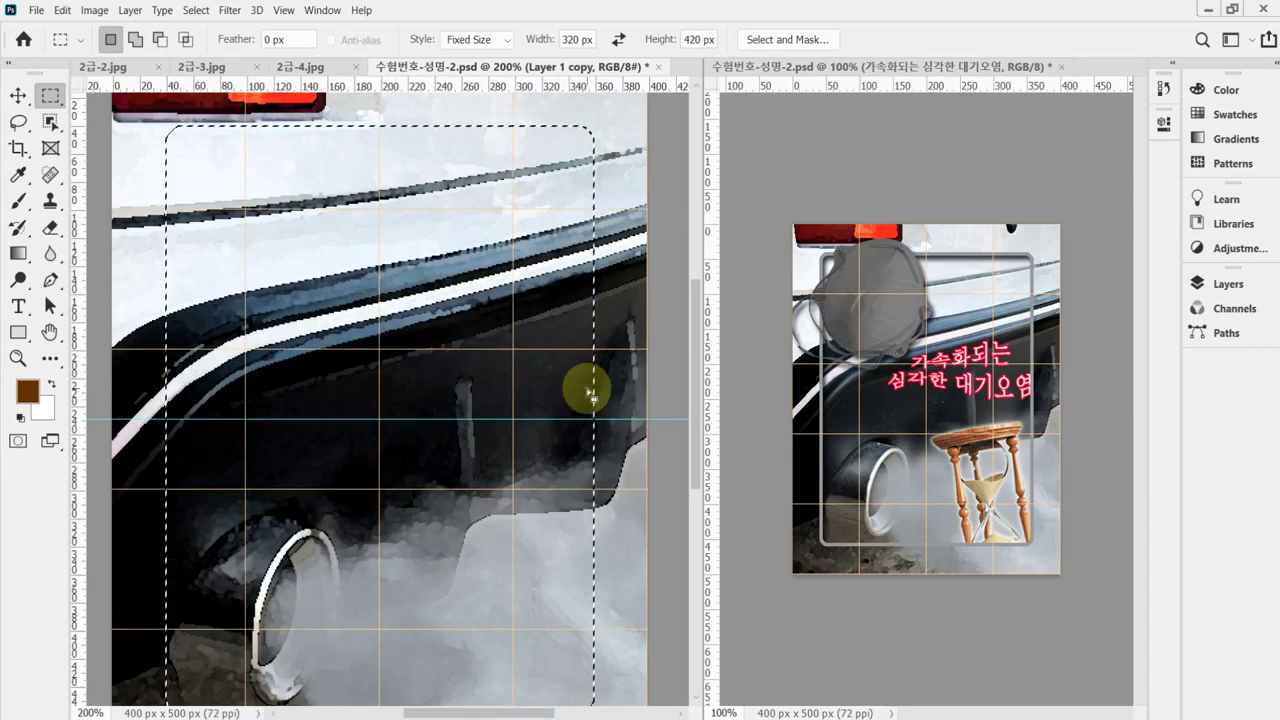
{"action": "scroll", "coordinate": [565, 293], "scroll_direction": "up", "scroll_amount": 1}
{"action": "scroll", "coordinate": [565, 293], "scroll_direction": "up", "scroll_amount": 1}
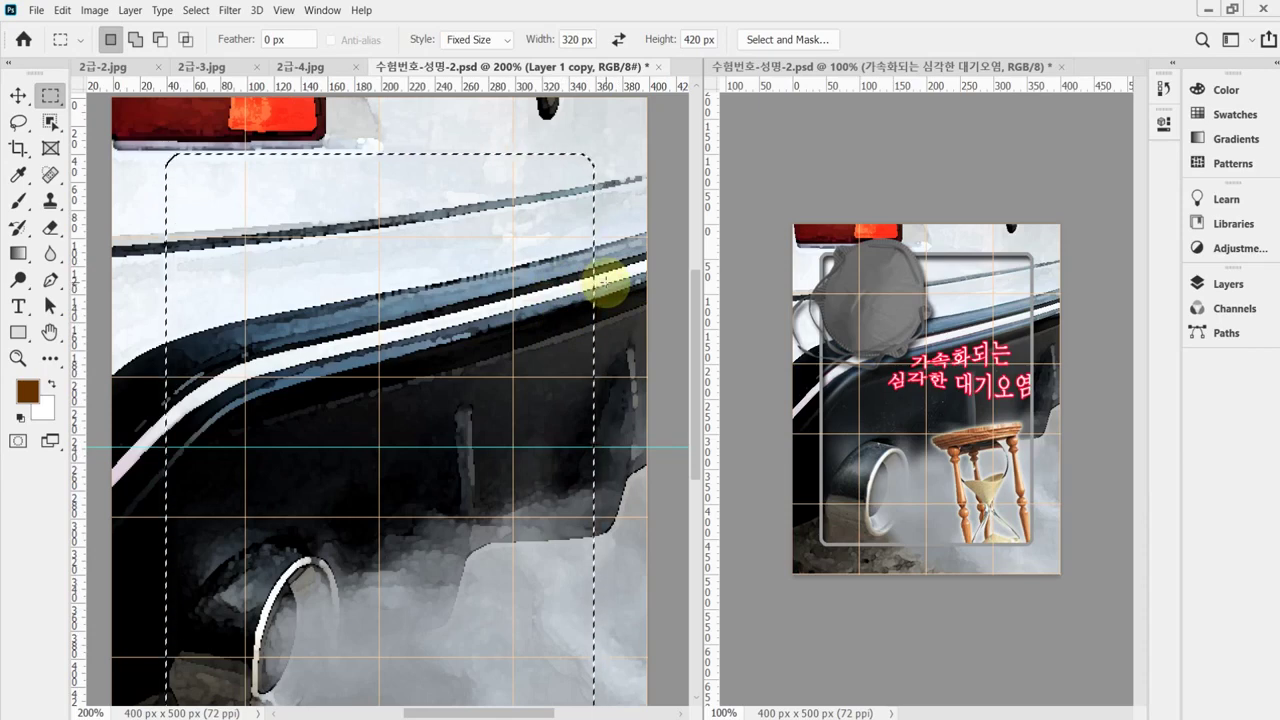
{"action": "key", "text": "ctrl+z"}
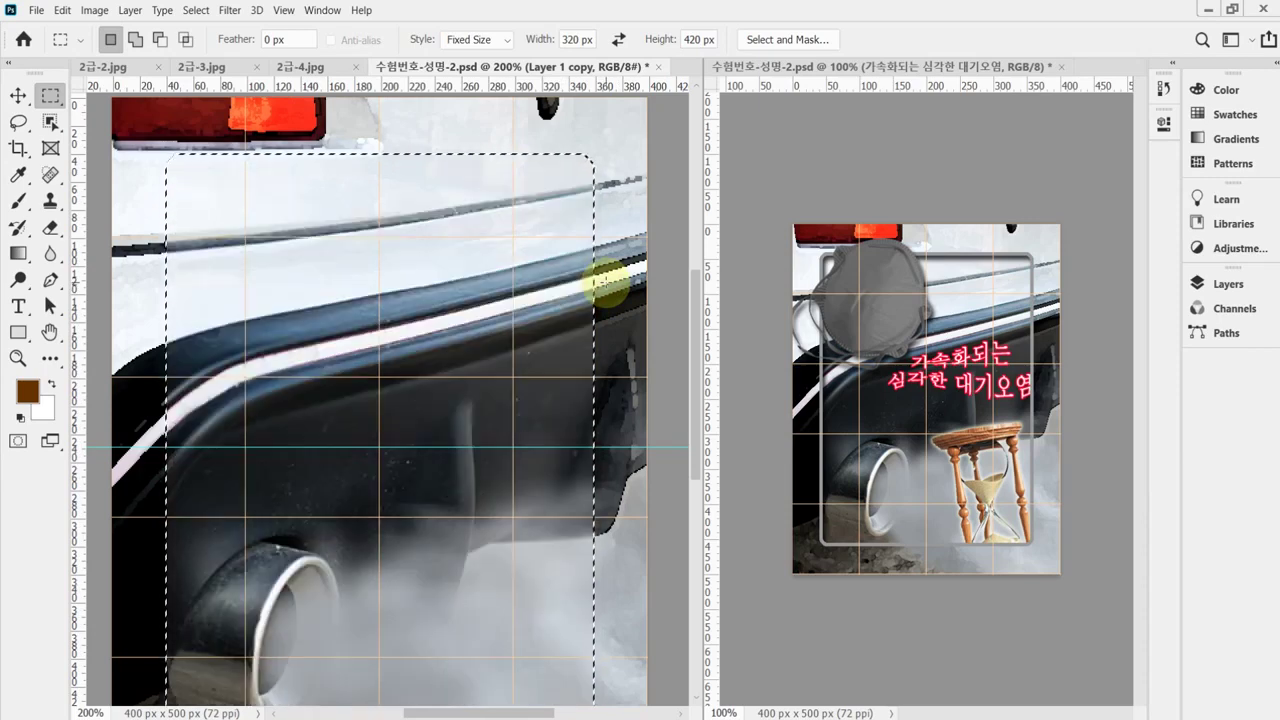
{"action": "scroll", "coordinate": [362, 425], "scroll_direction": "down", "scroll_amount": 1}
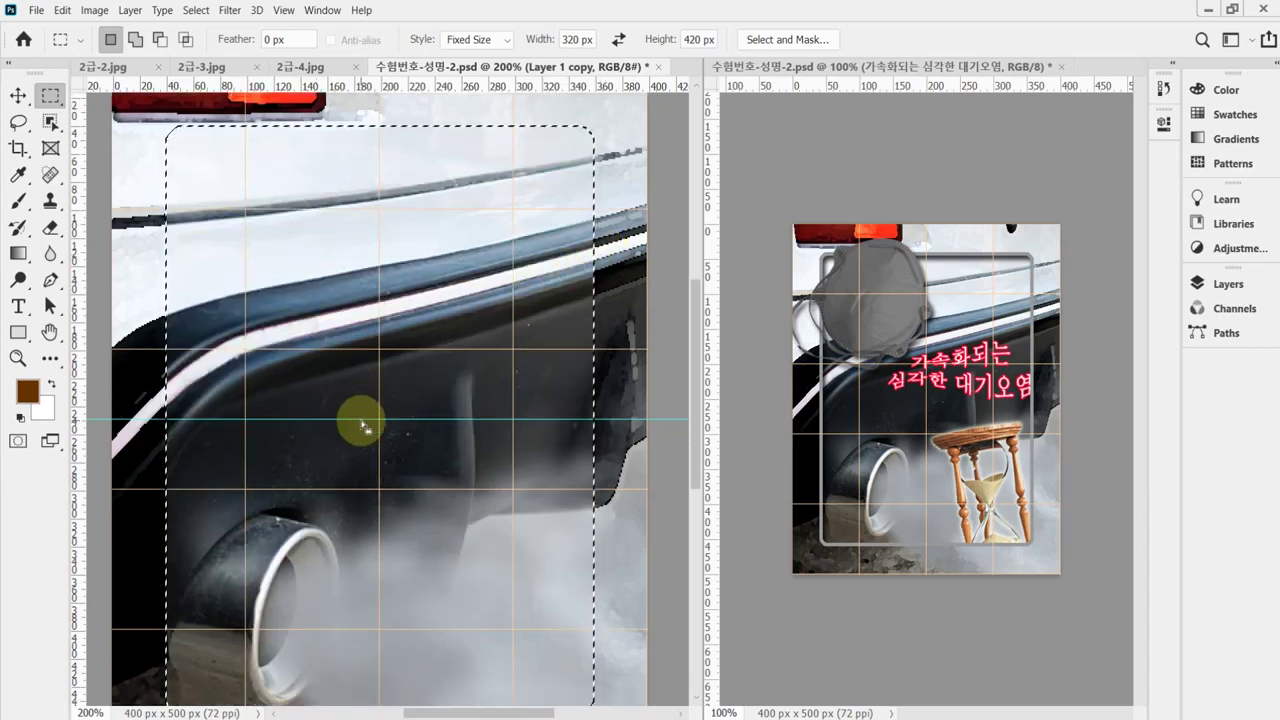
{"action": "scroll", "coordinate": [364, 425], "scroll_direction": "down", "scroll_amount": 1}
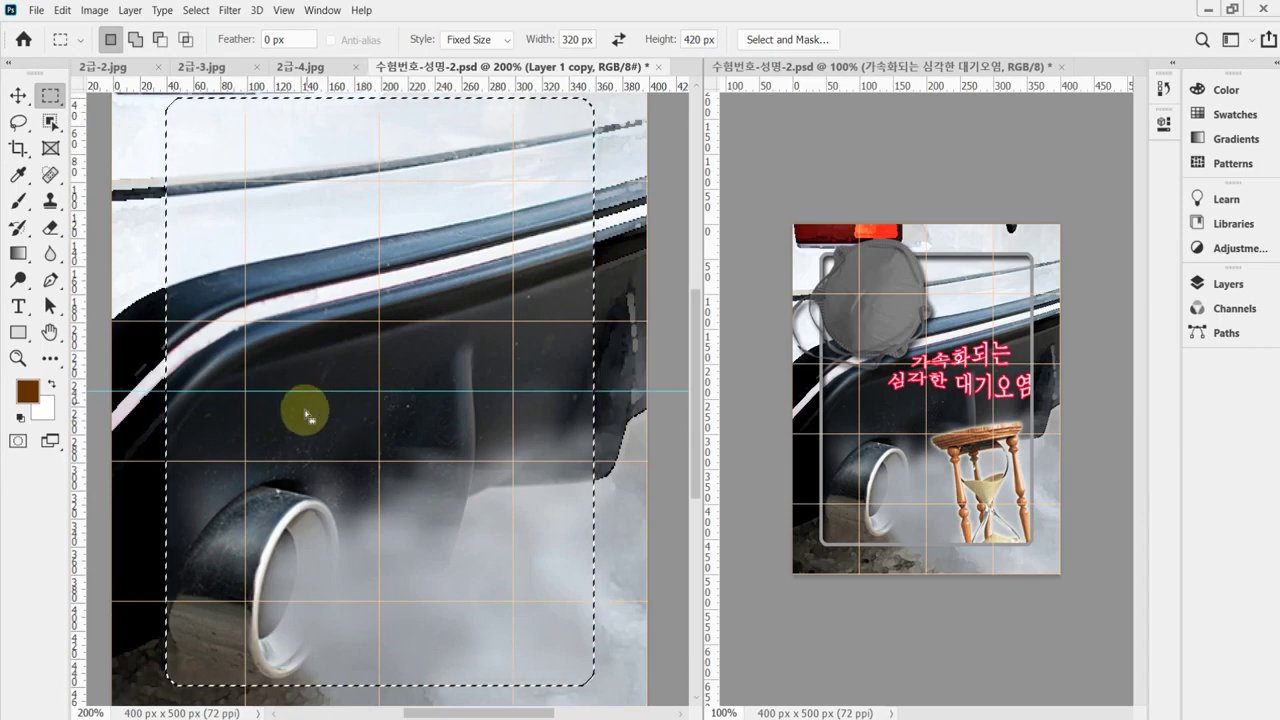
Stroke the selection with a 5 px inside line in #999999, checking the colour against the exam sheet.
{"action": "left_click", "coordinate": [62, 10]}
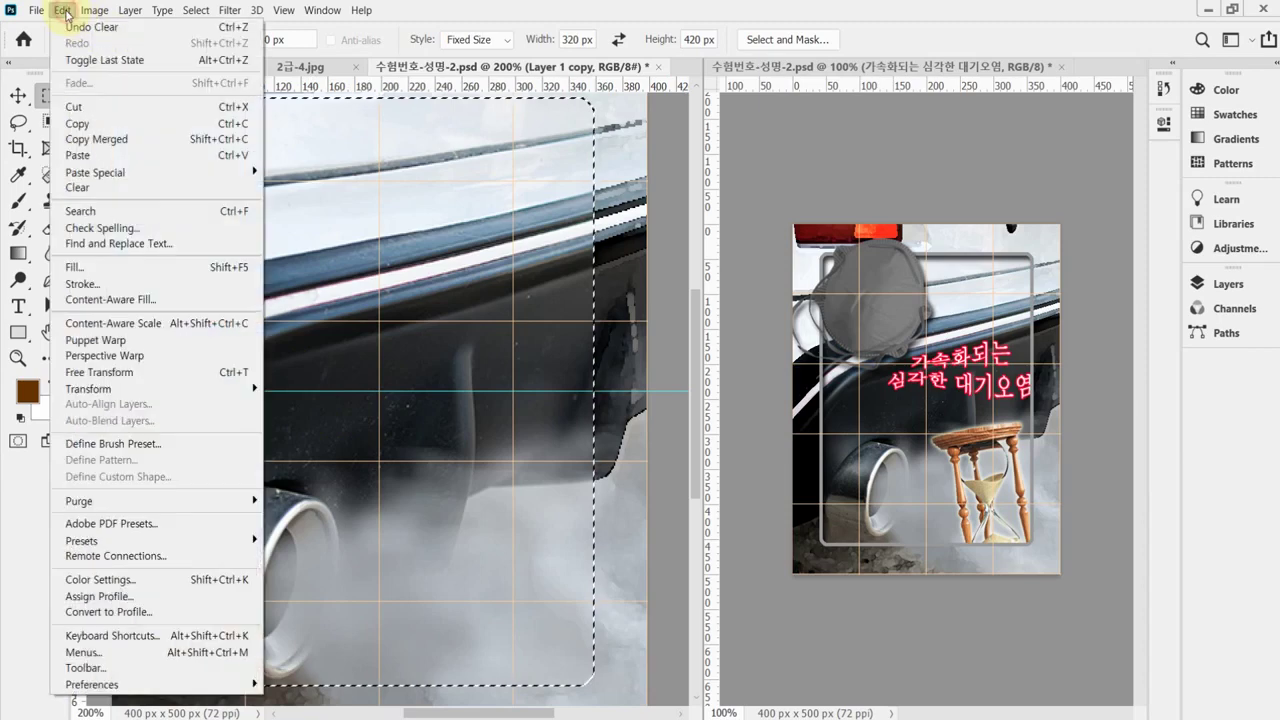
{"action": "left_click", "coordinate": [114, 284]}
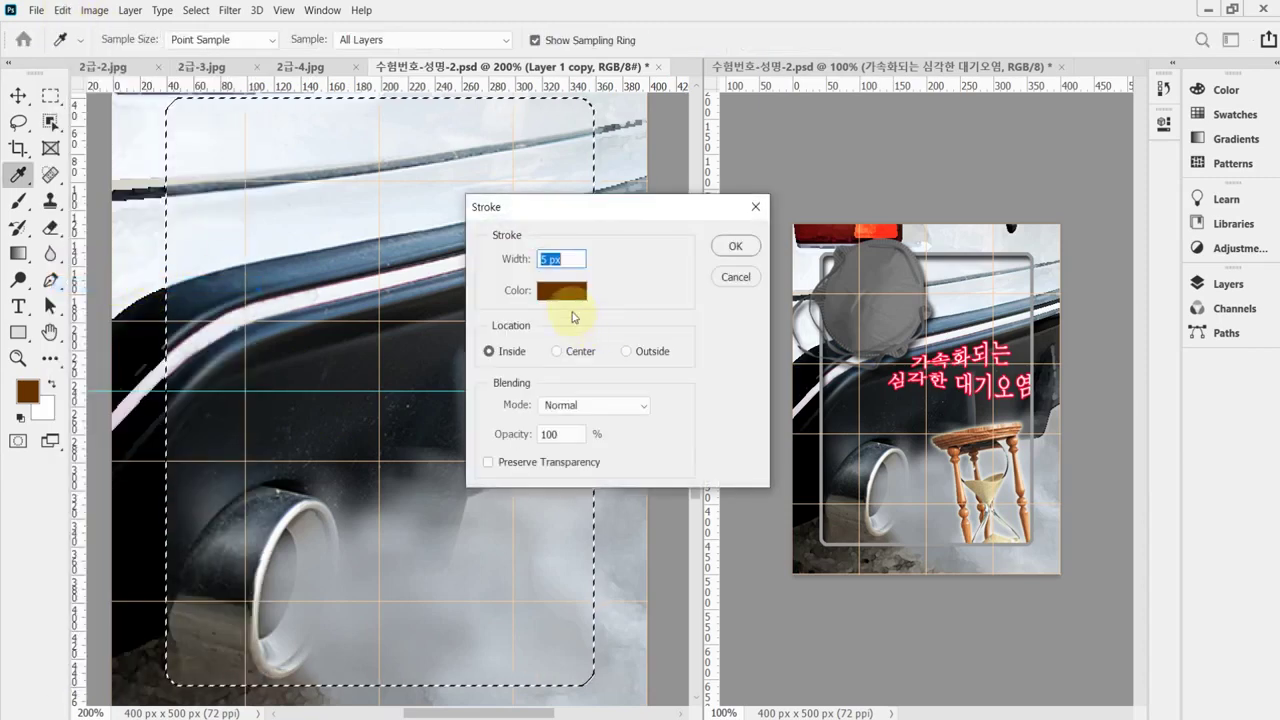
{"action": "left_click", "coordinate": [583, 259]}
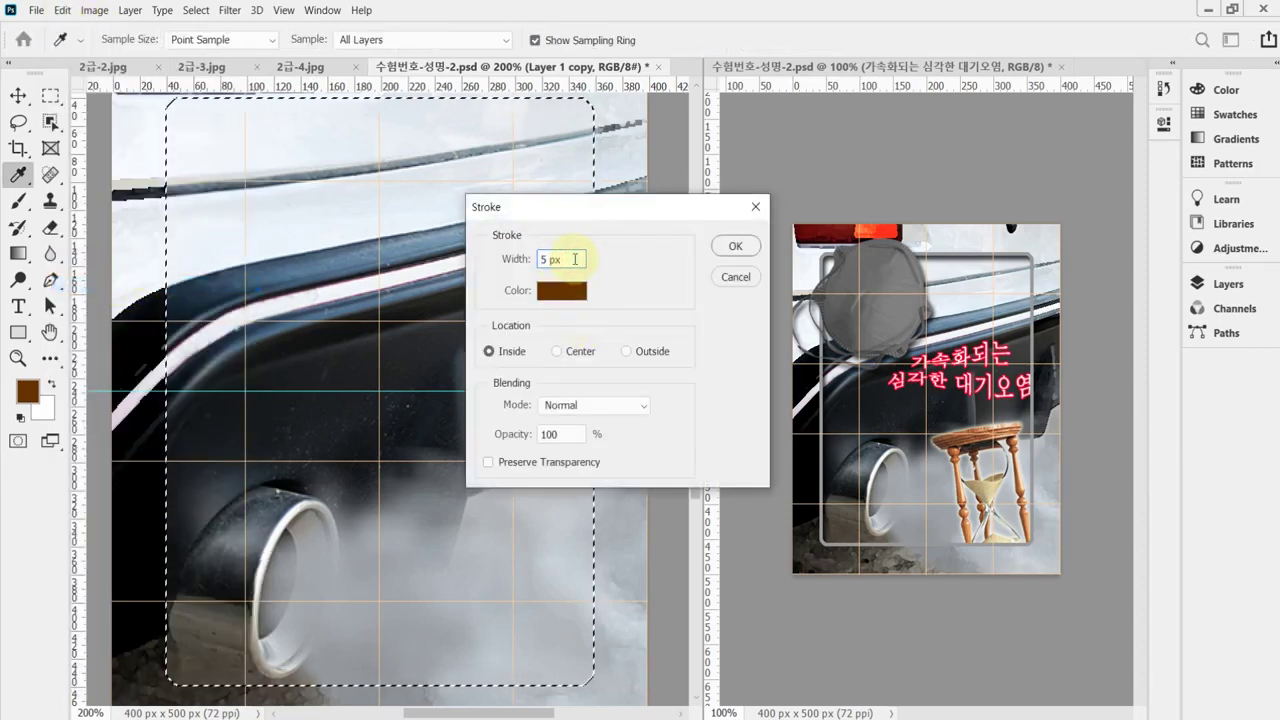
{"action": "left_click", "coordinate": [557, 290]}
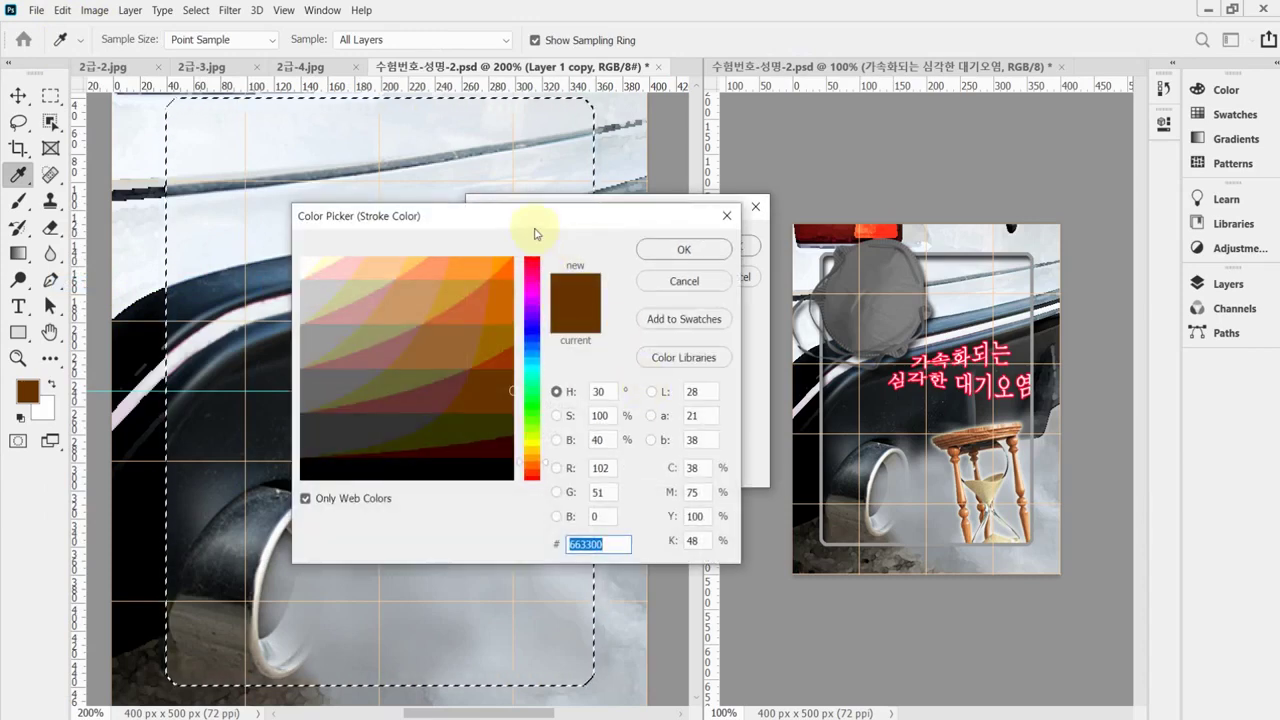
{"action": "left_click_drag", "start_coordinate": [531, 226], "coordinate": [475, 330]}
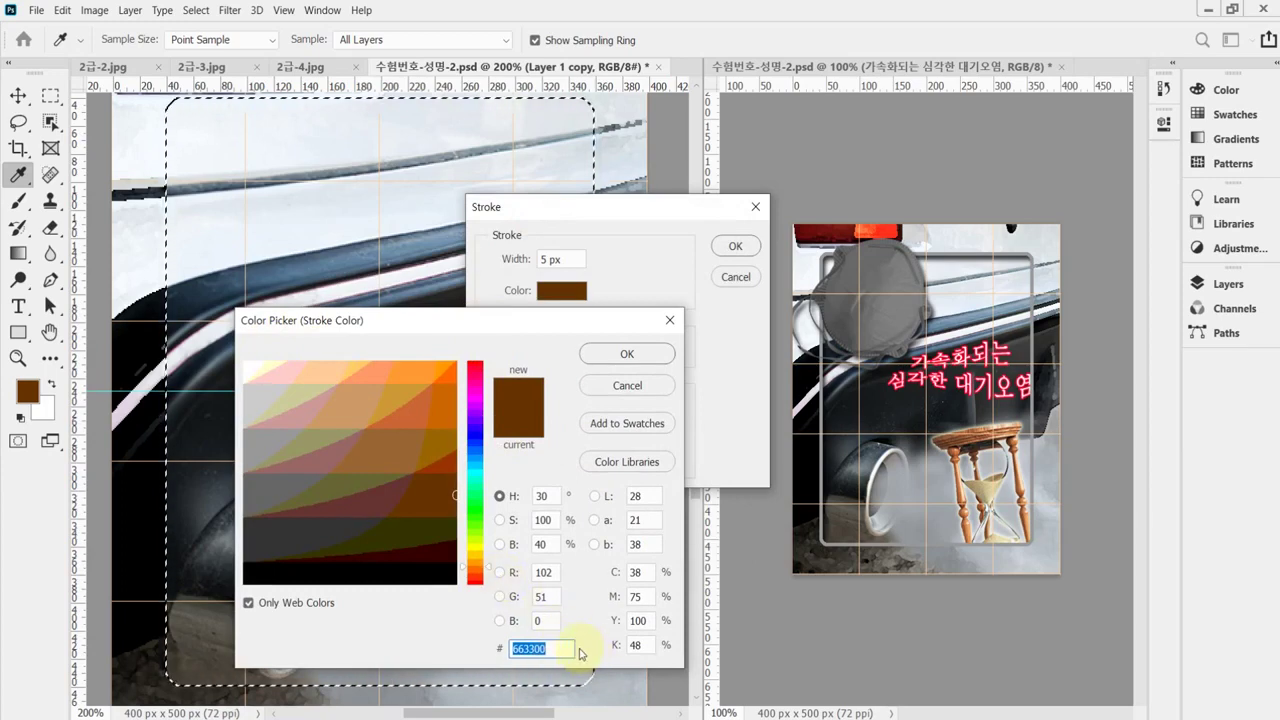
{"action": "type", "text": "999"}
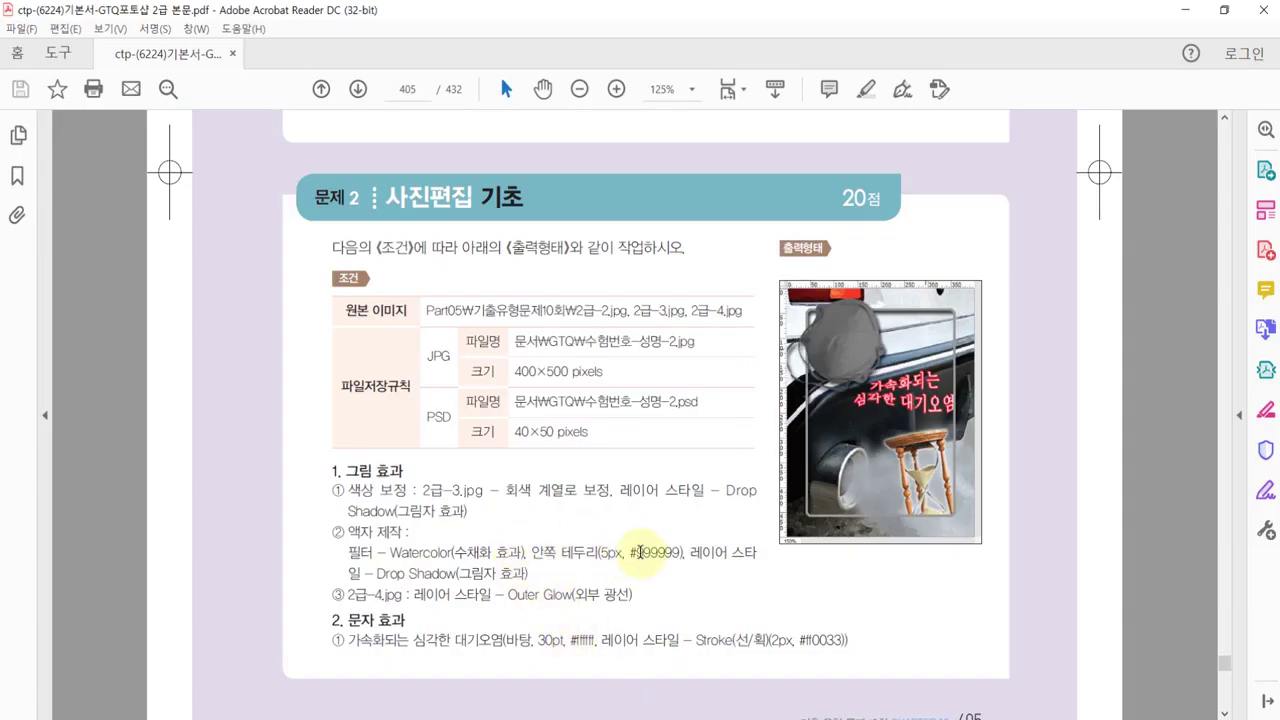
{"action": "left_click", "coordinate": [641, 552]}
{"action": "left_click_drag", "start_coordinate": [652, 552], "coordinate": [676, 555]}
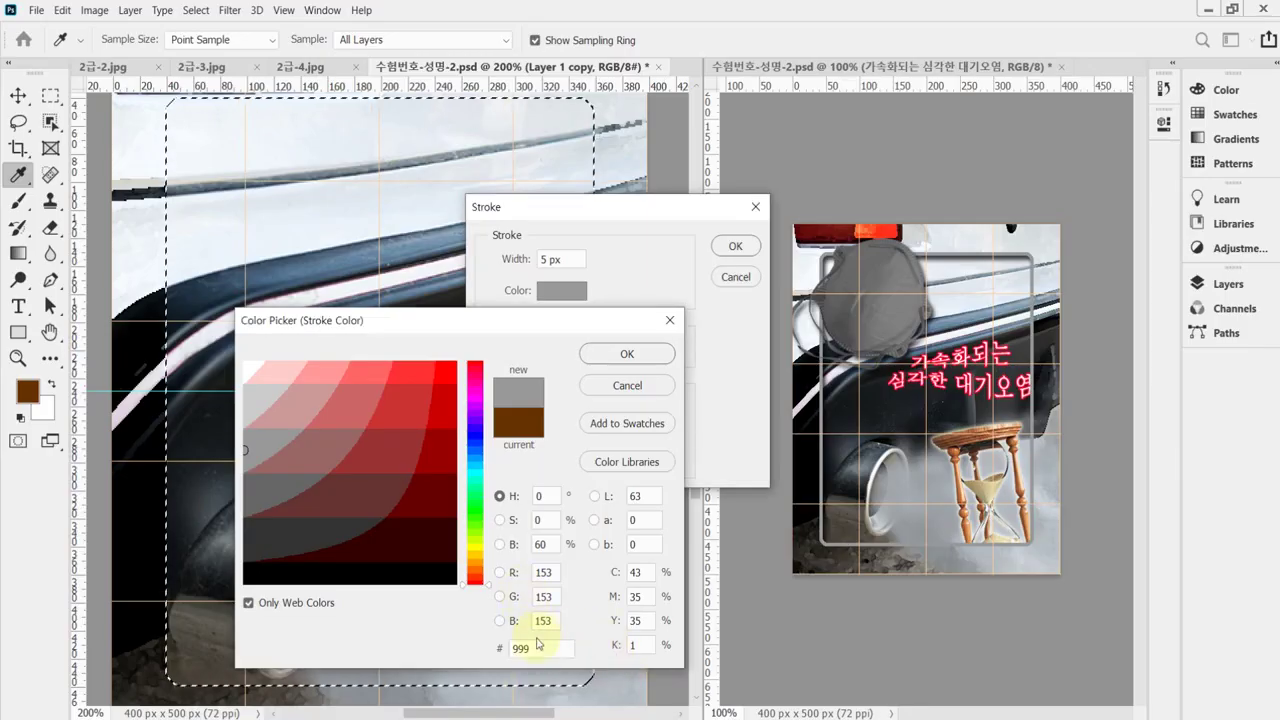
{"action": "left_click", "coordinate": [552, 650]}
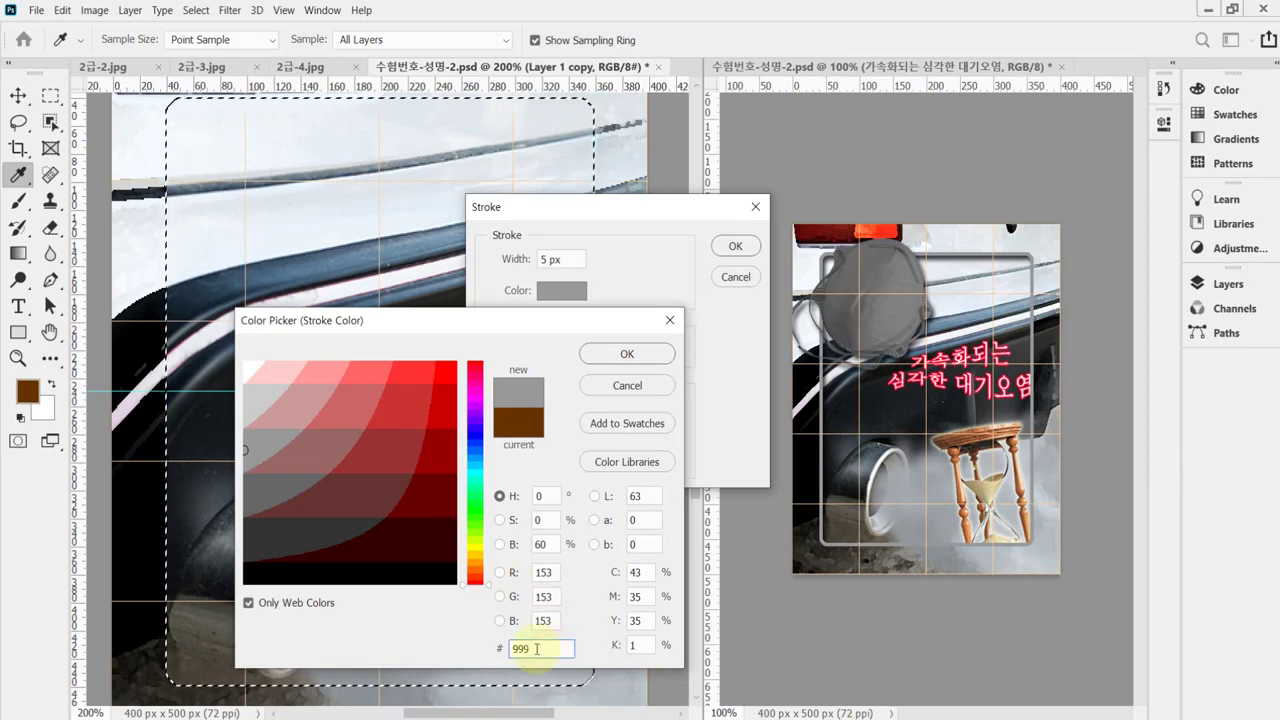
{"action": "left_click", "coordinate": [626, 354]}
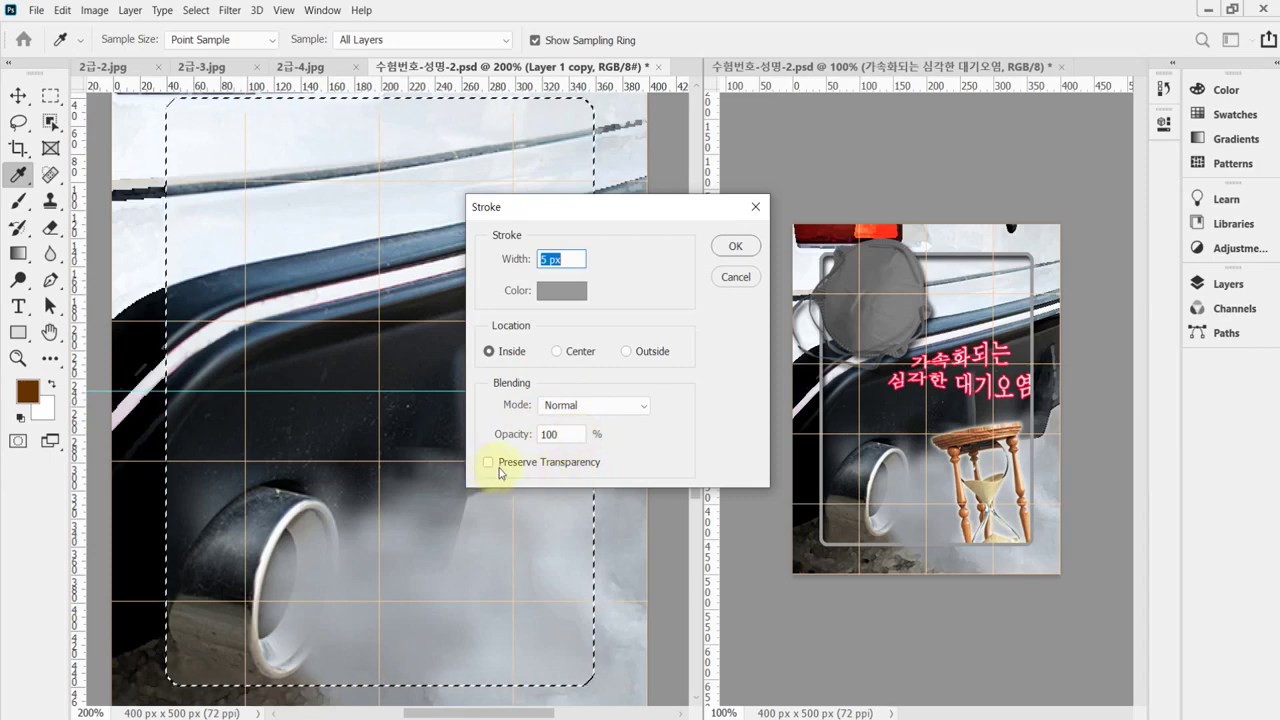
{"action": "left_click", "coordinate": [735, 246]}
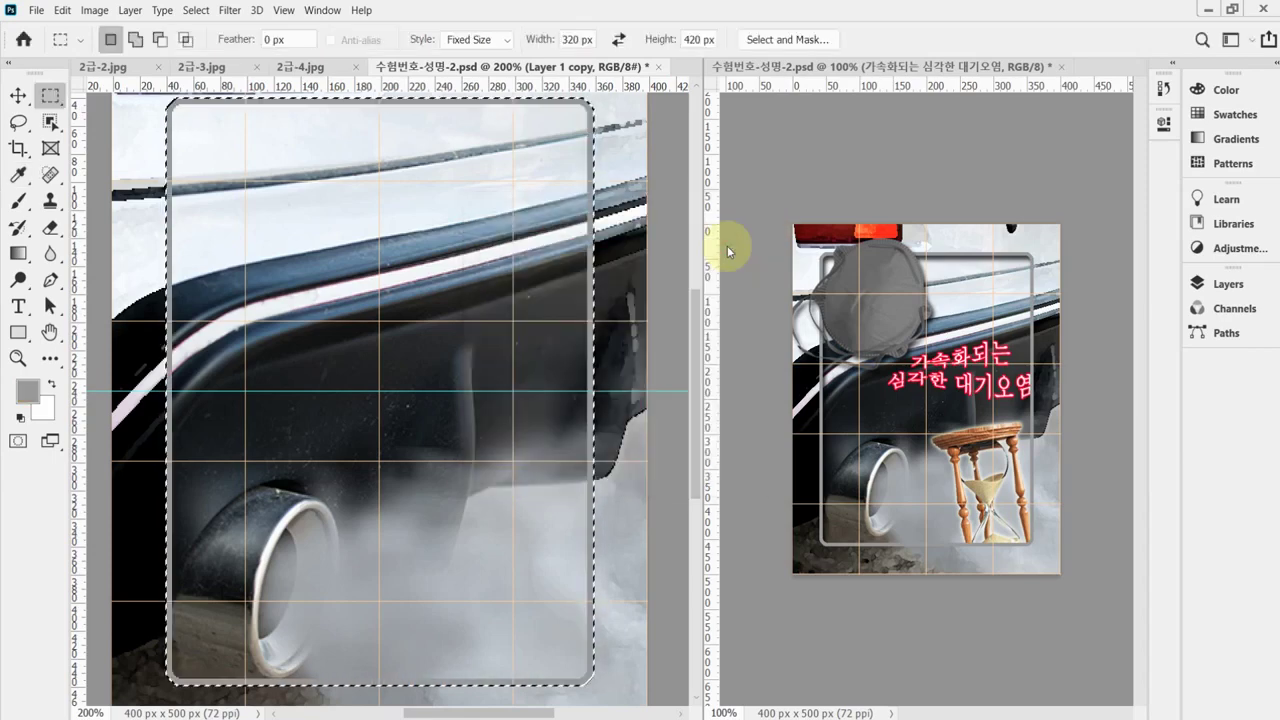
Deselect the framed area and save the document.
{"action": "scroll", "coordinate": [455, 374], "scroll_direction": "up", "scroll_amount": 2}
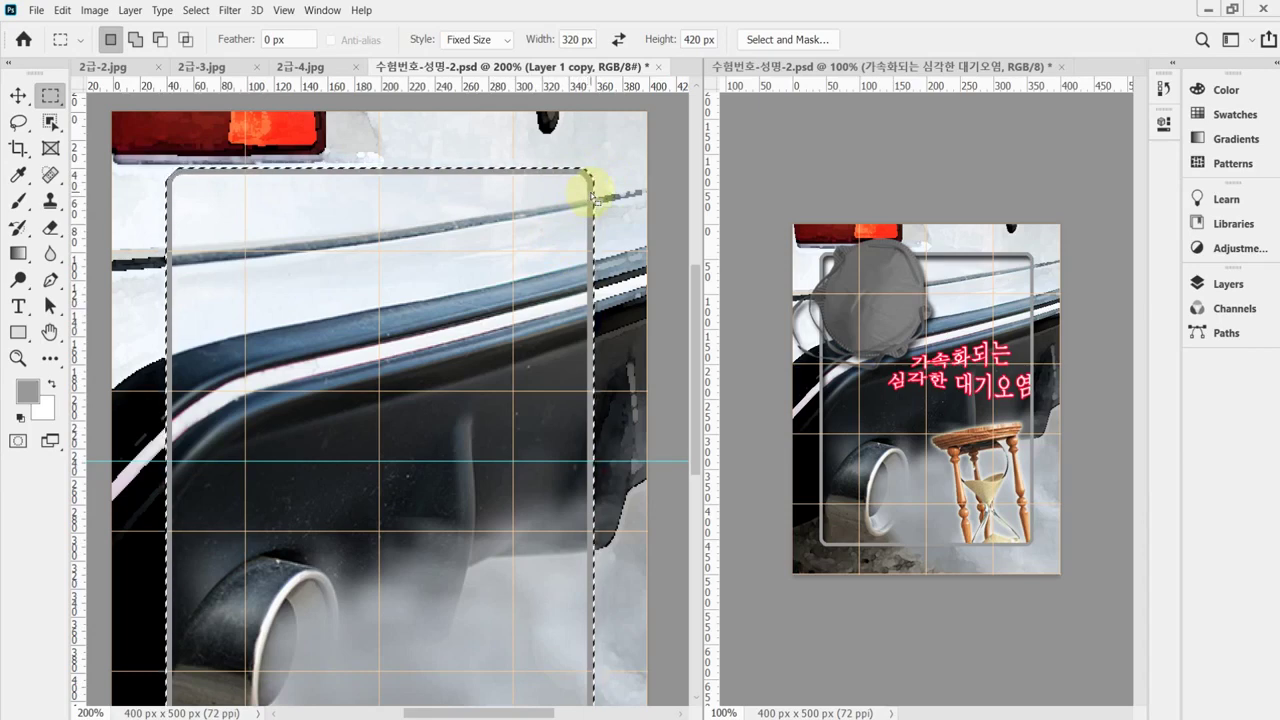
{"action": "key", "text": "ctrl+d"}
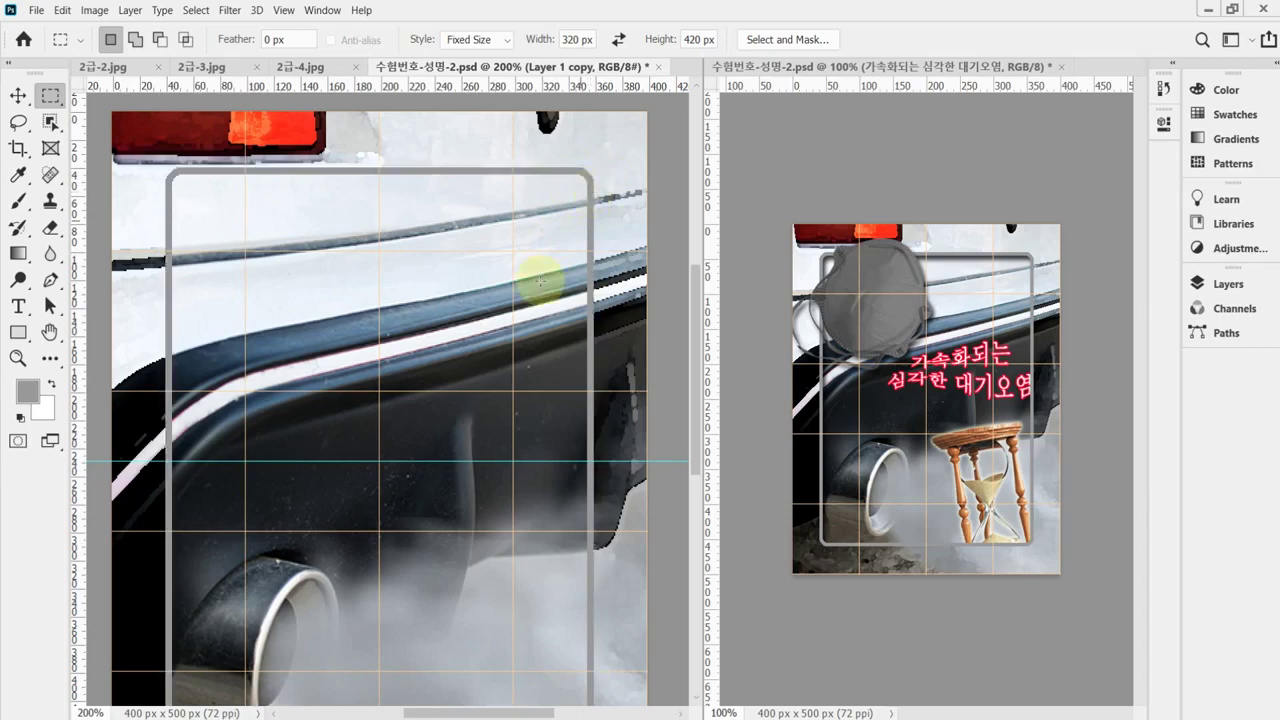
{"action": "key", "text": "ctrl+s"}
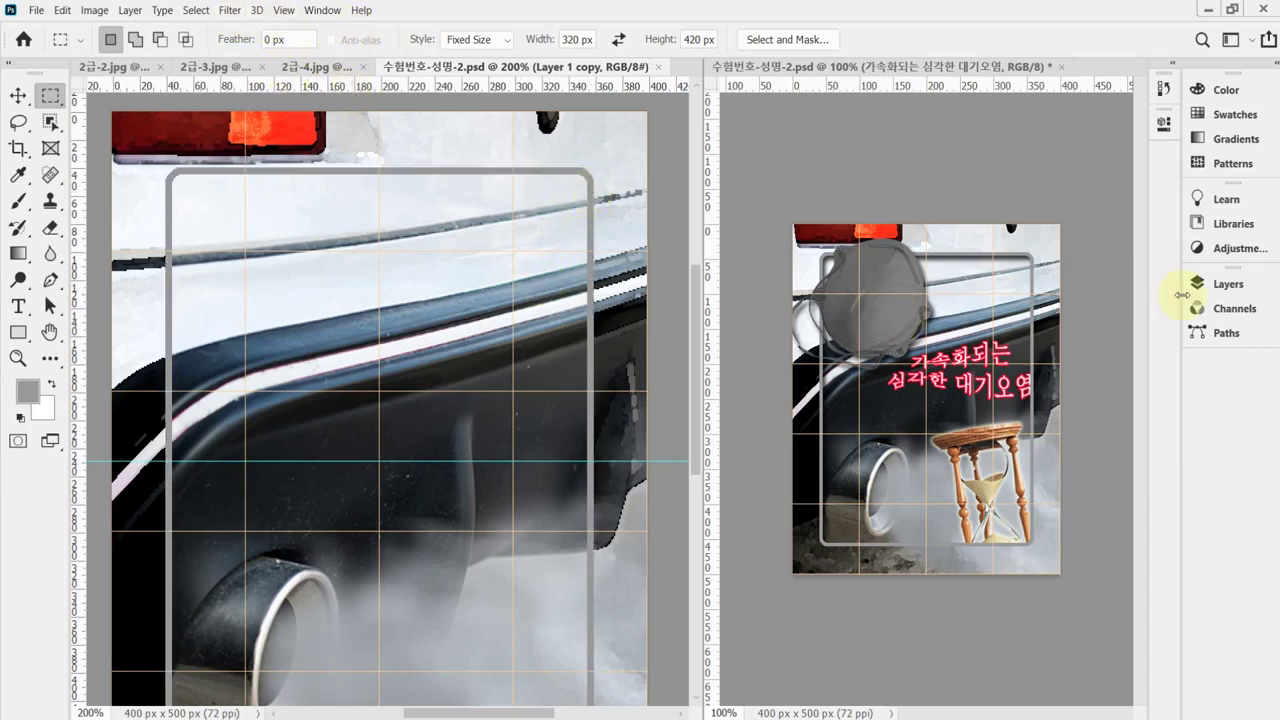
Apply a Drop Shadow with 7 px distance and 7 px size to the watercolor frame layer, and save the document.
{"action": "left_click", "coordinate": [1222, 285]}
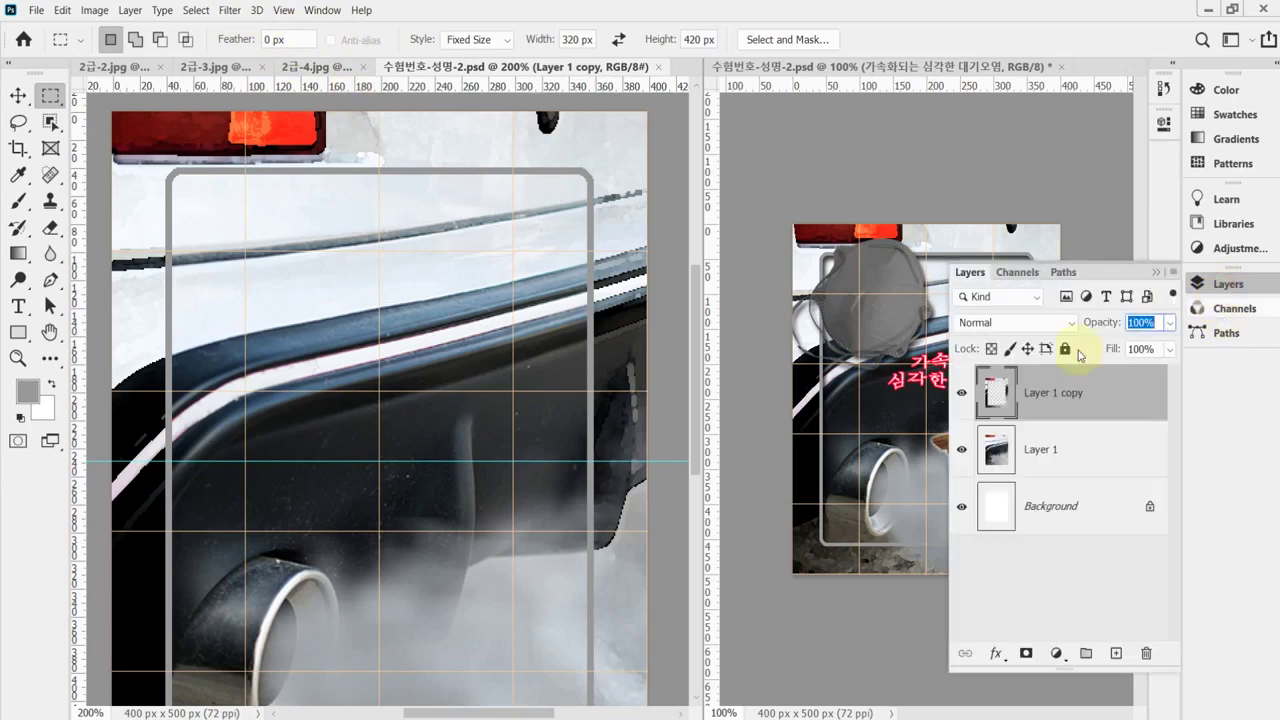
{"action": "left_click", "coordinate": [995, 654]}
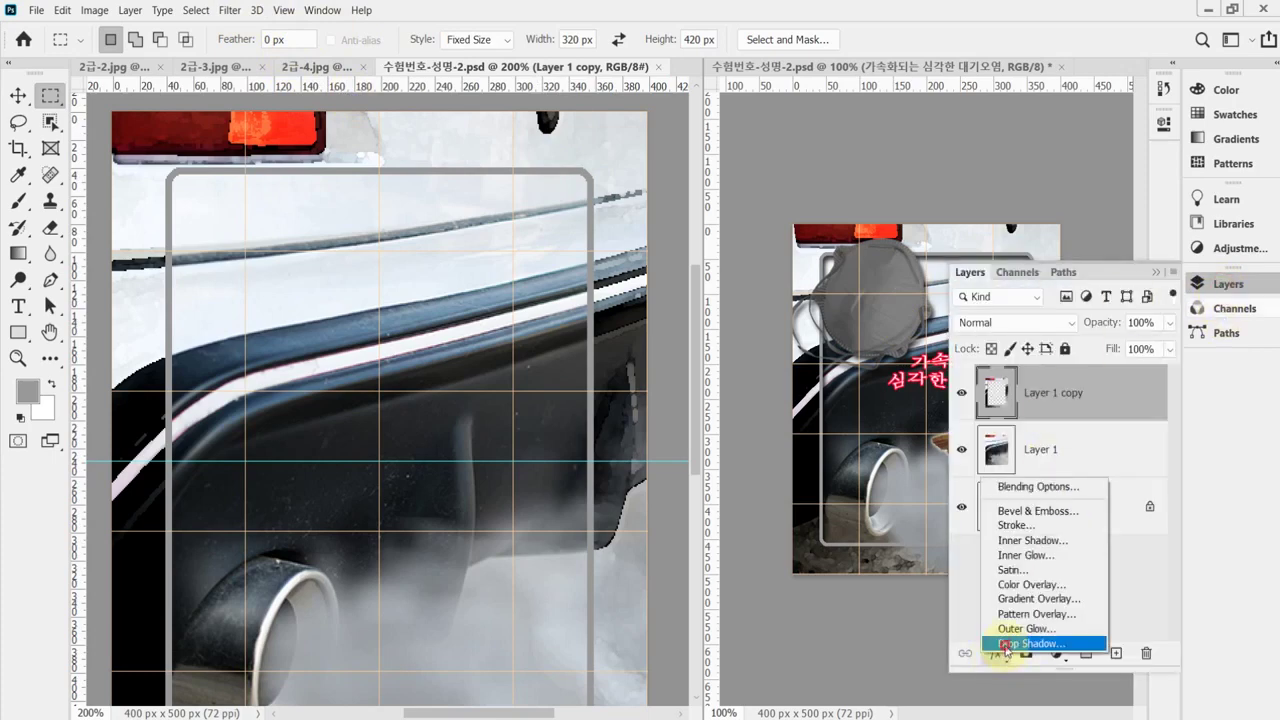
{"action": "left_click", "coordinate": [1005, 644]}
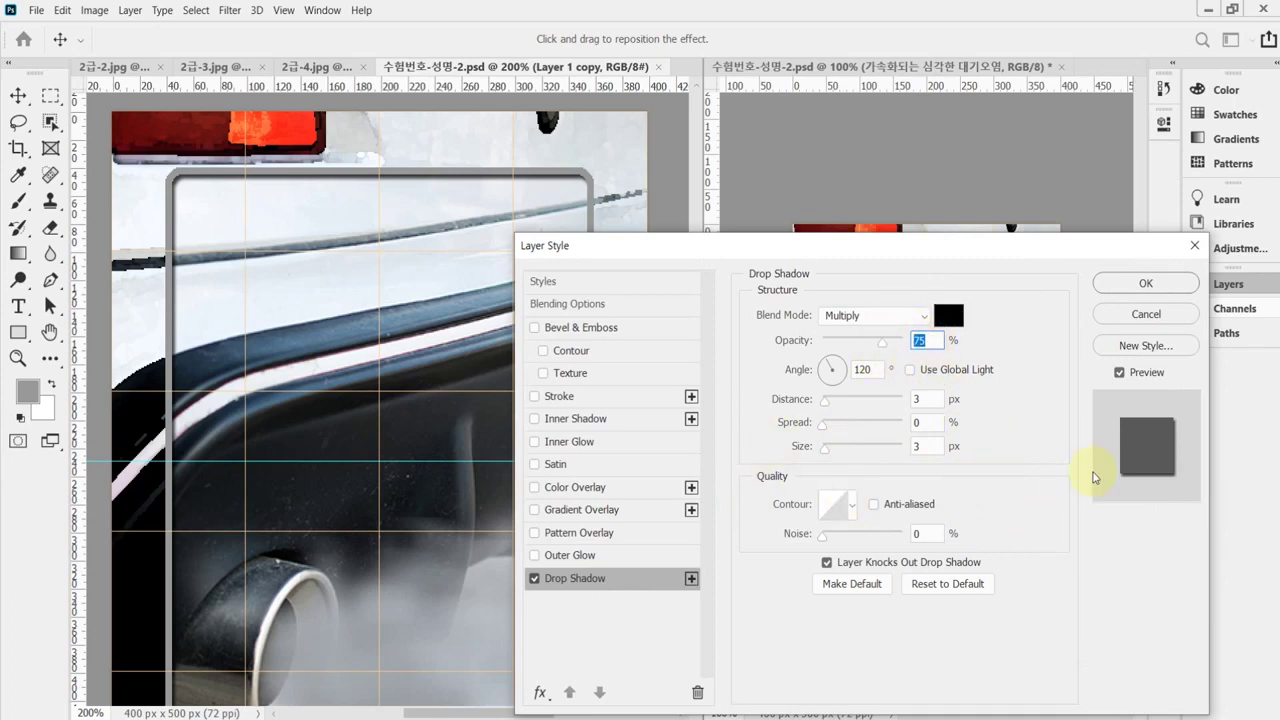
{"action": "key", "text": "Tab"}
{"action": "key", "text": "Tab"}
{"action": "type", "text": "7"}
{"action": "key", "text": "Tab"}
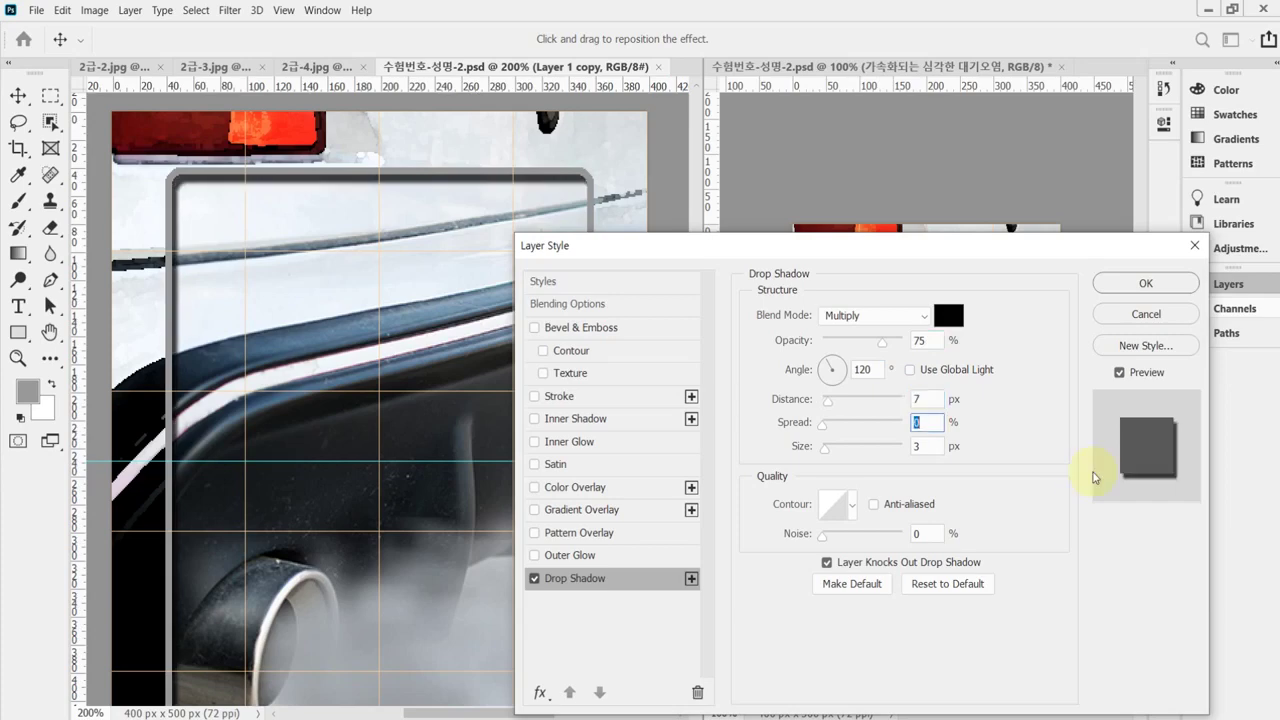
{"action": "key", "text": "Tab"}
{"action": "type", "text": "7"}
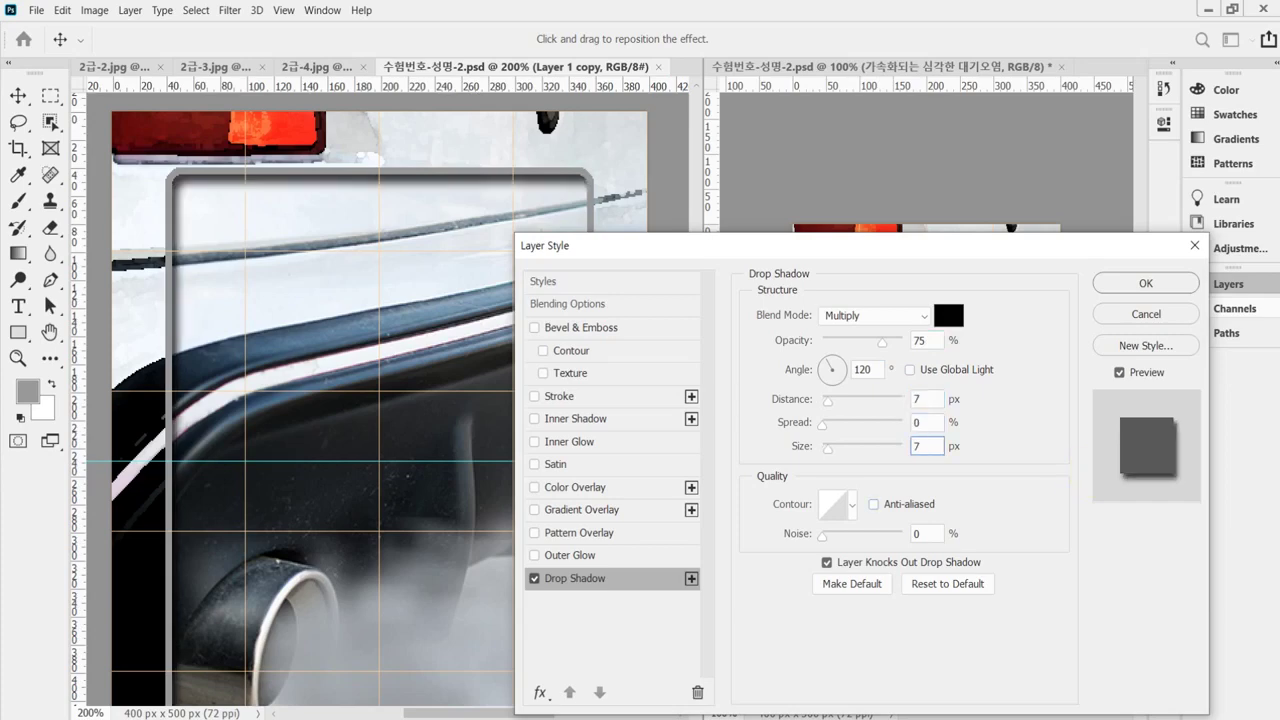
{"action": "key", "text": "Return"}
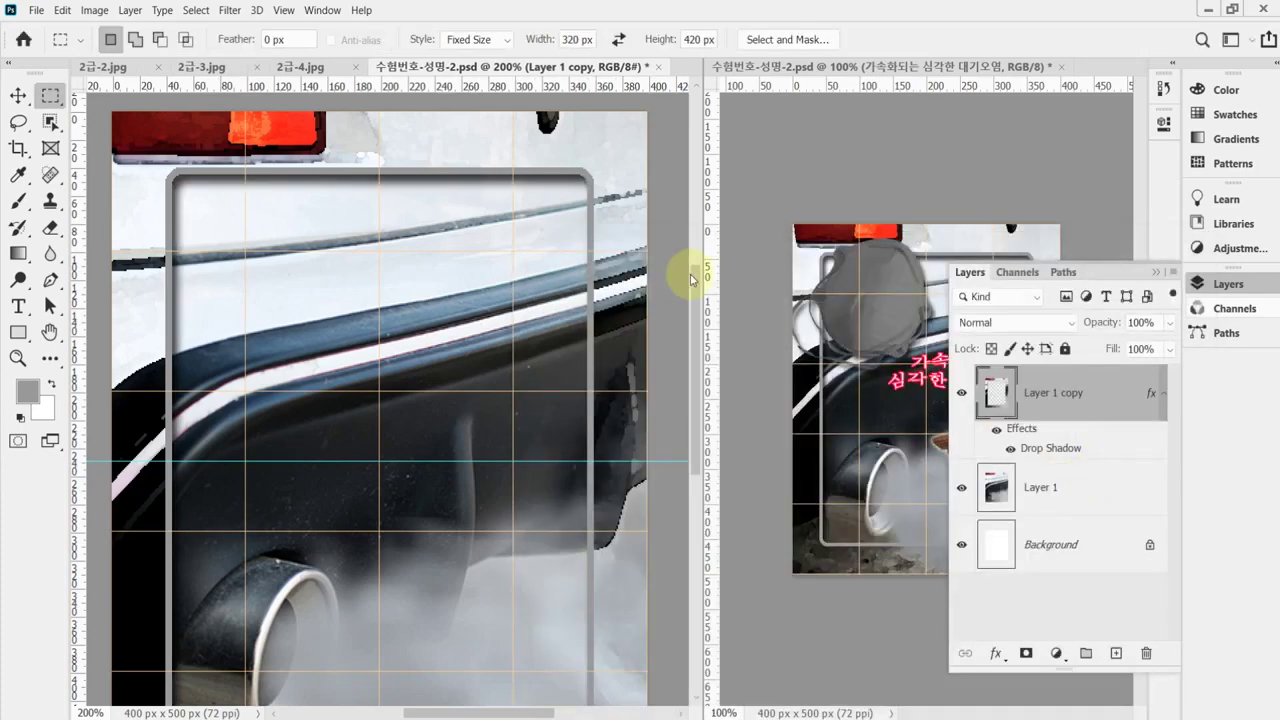
{"action": "key", "text": "ctrl+s"}
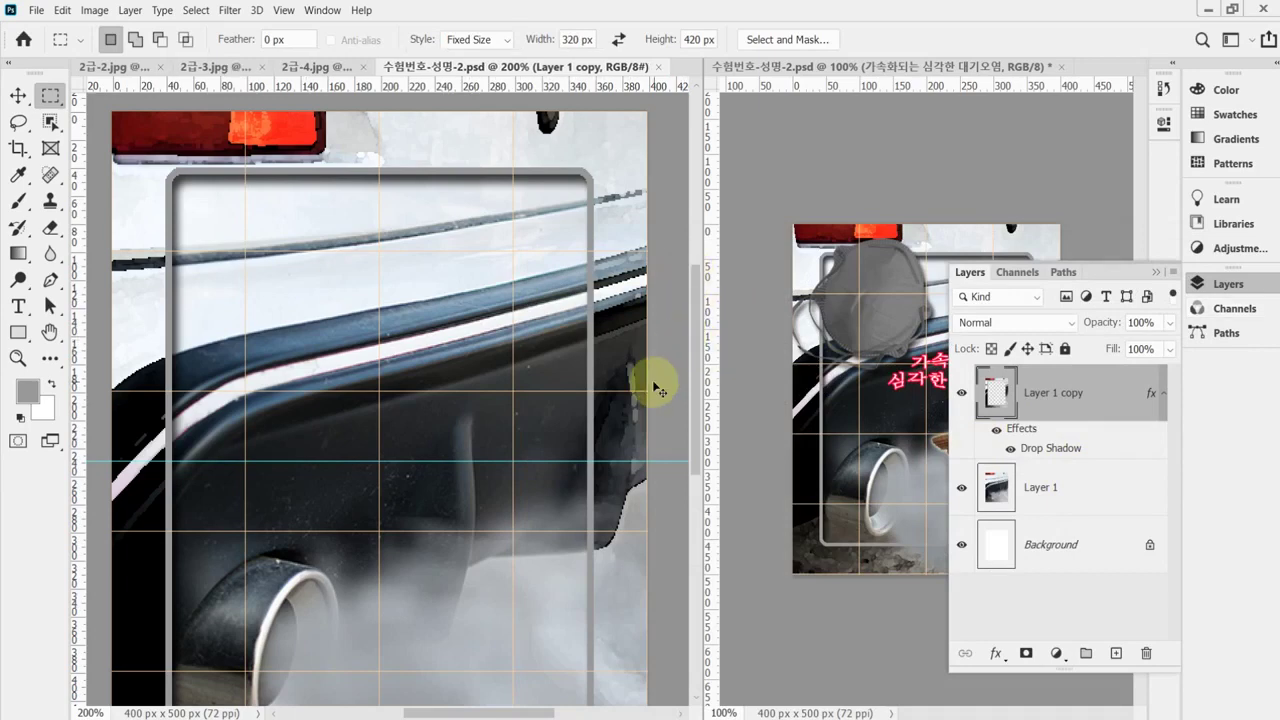
Switch to the mask photo 2급-3.jpg and activate the Magic Wand tool.
{"action": "scroll", "coordinate": [633, 368], "scroll_direction": "right", "scroll_amount": 1}
{"action": "scroll", "coordinate": [633, 375], "scroll_direction": "right", "scroll_amount": 2}
{"action": "scroll", "coordinate": [517, 420], "scroll_direction": "down", "scroll_amount": 1}
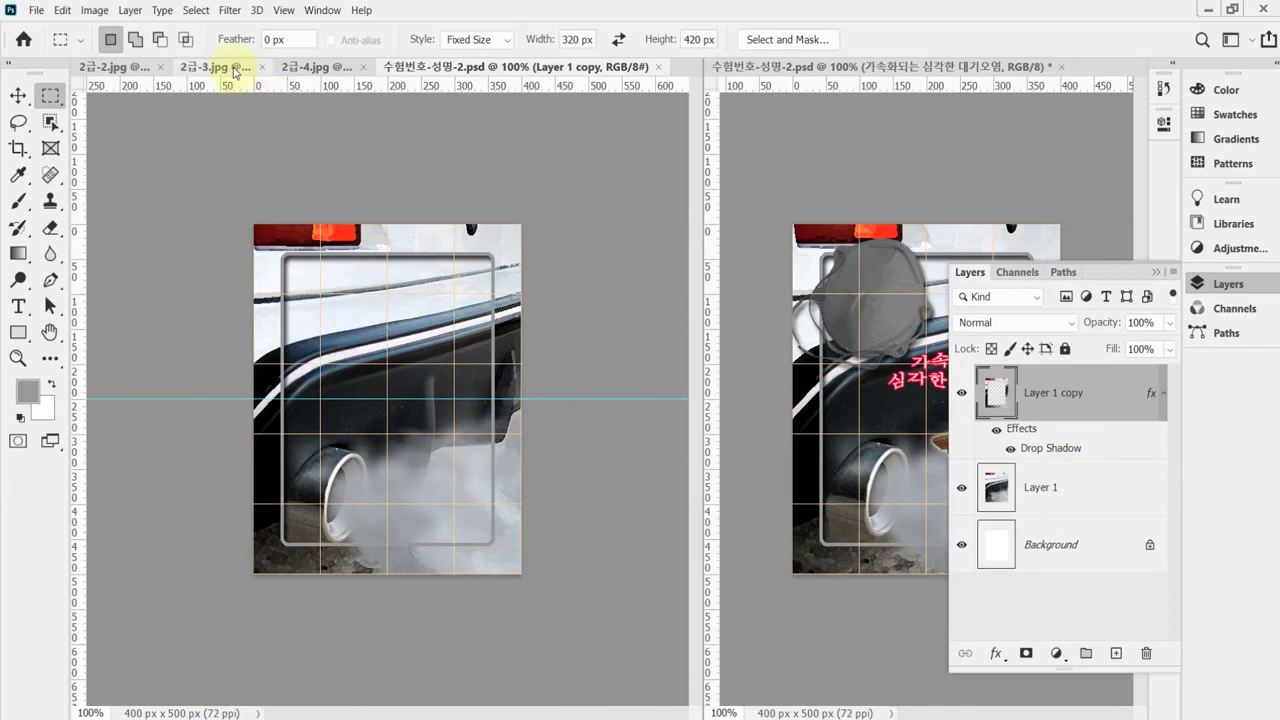
{"action": "left_click", "coordinate": [235, 67]}
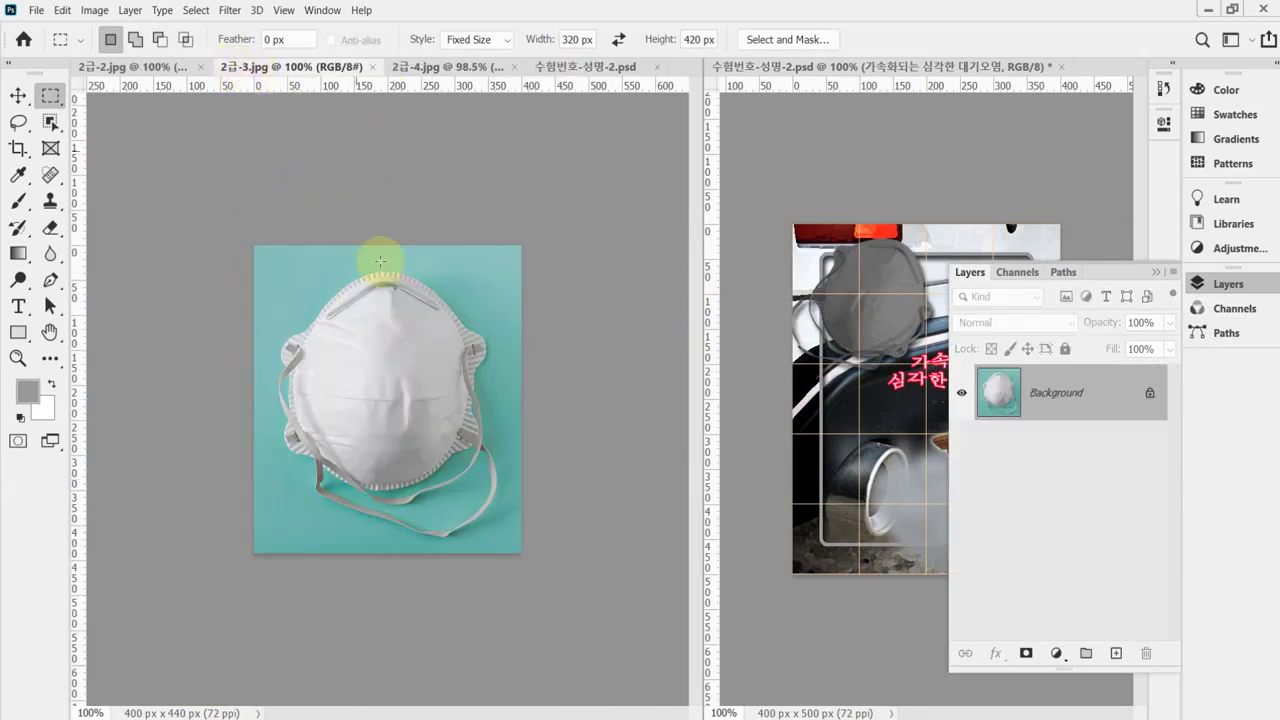
{"action": "left_click", "coordinate": [354, 352]}
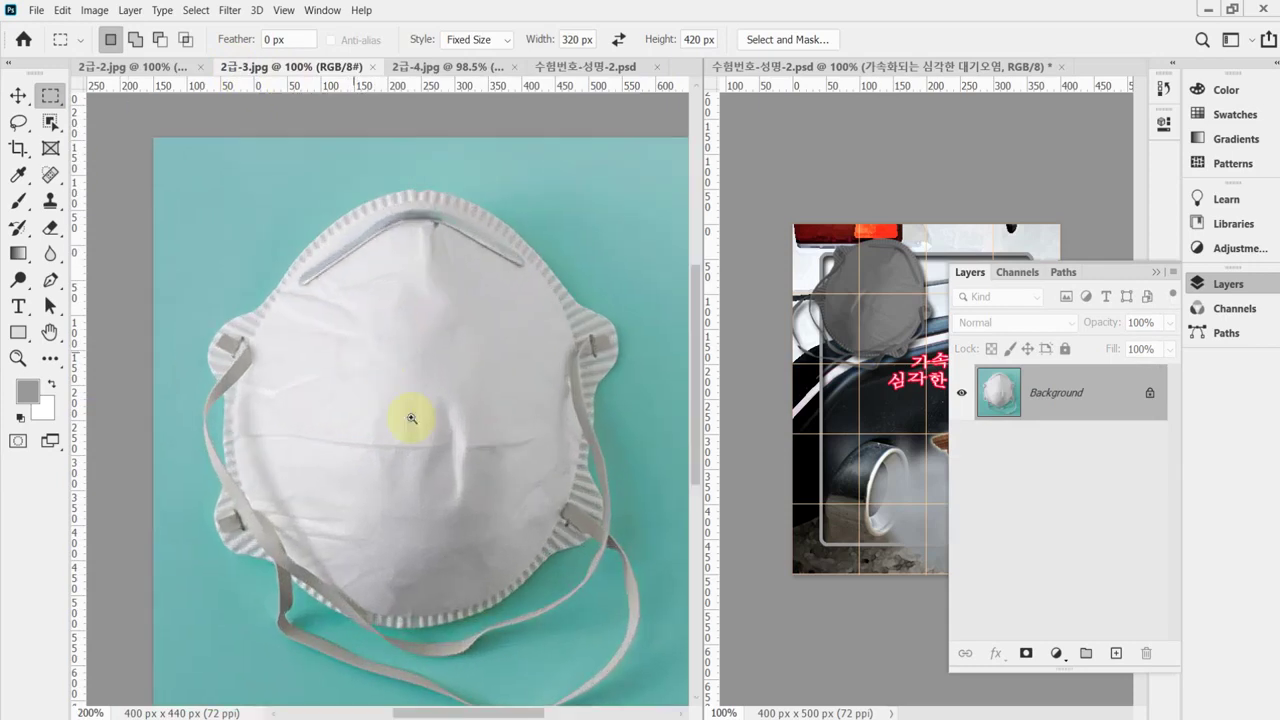
{"action": "left_click", "coordinate": [423, 420], "text": "alt"}
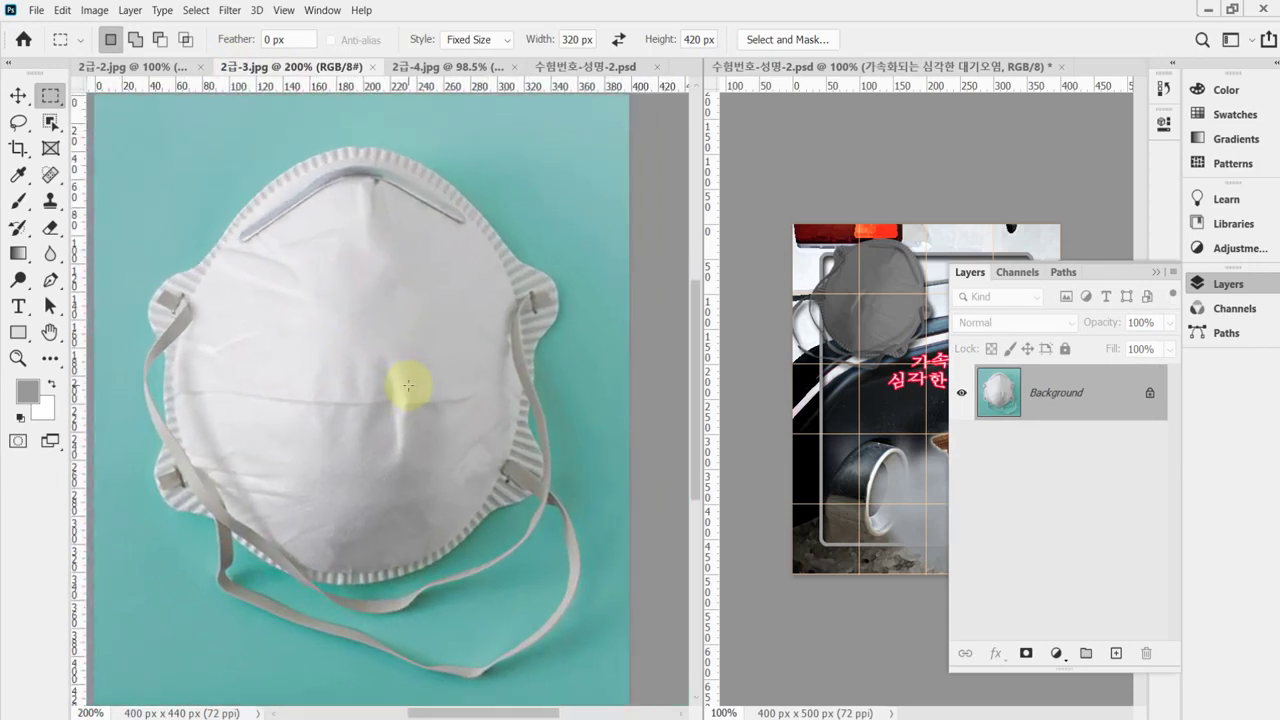
{"action": "left_click", "coordinate": [52, 122]}
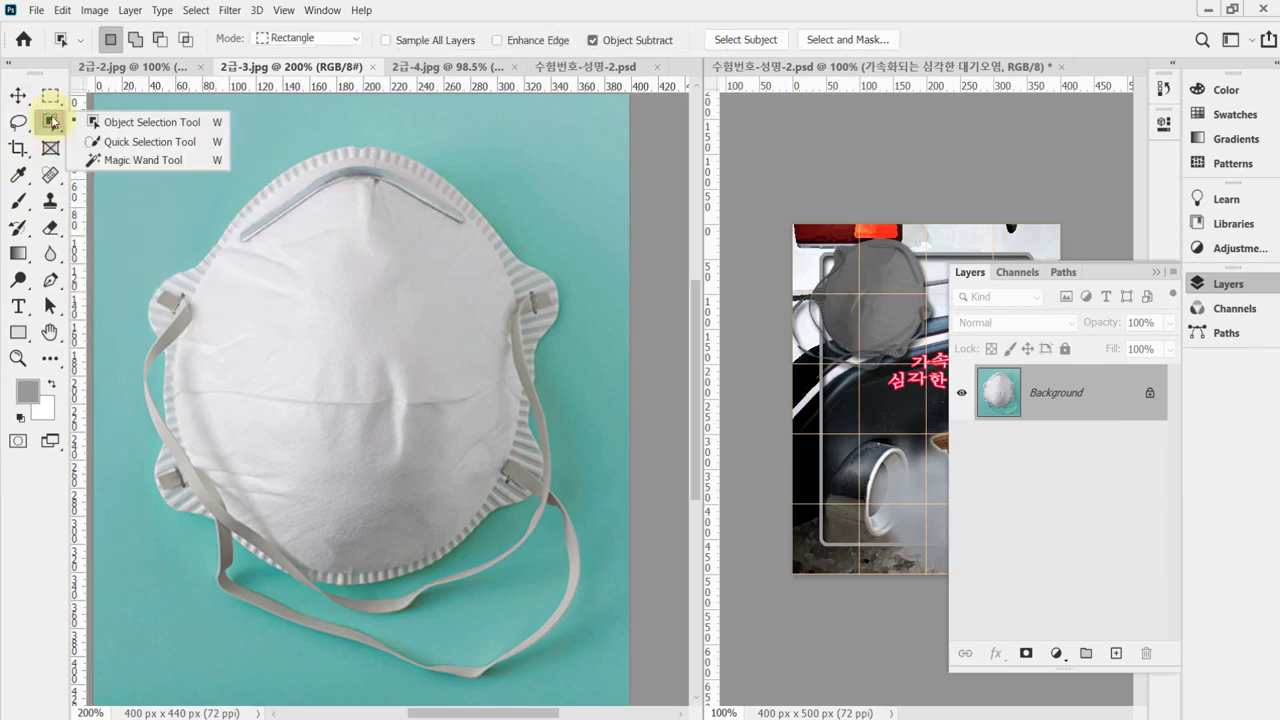
{"action": "left_click", "coordinate": [140, 161]}
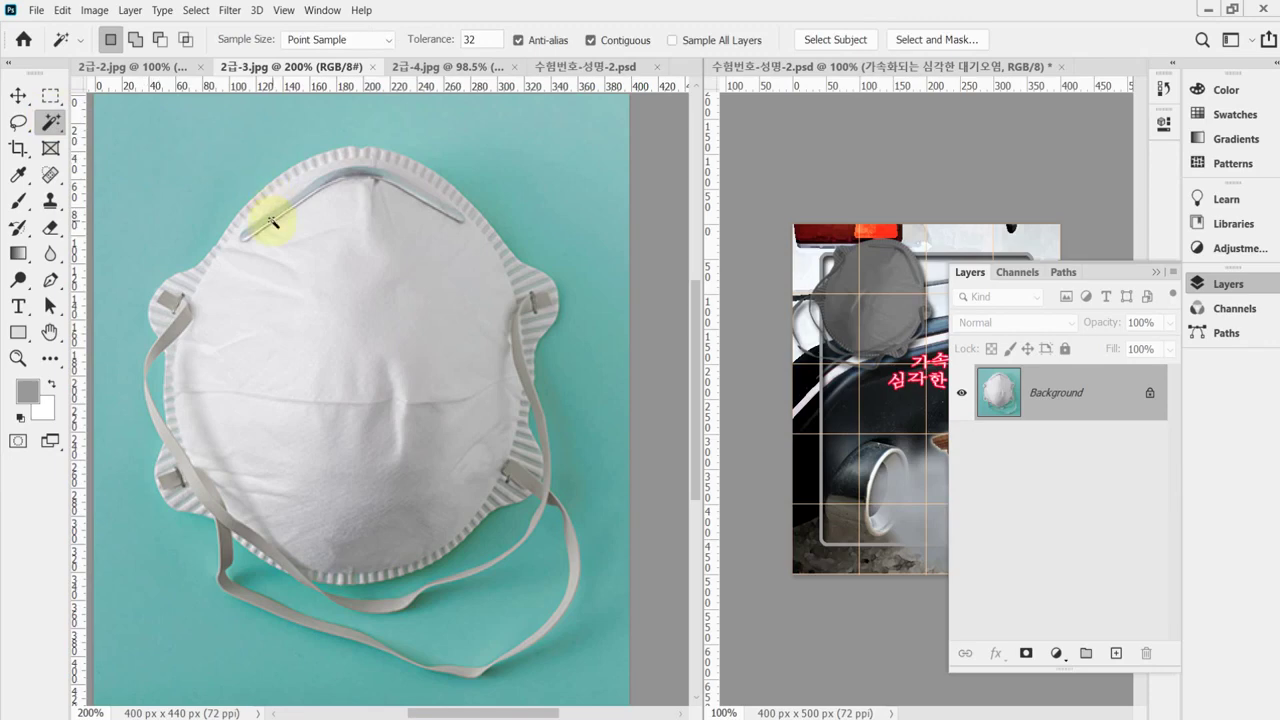
Try selecting the teal background around the mask and straps with contiguous sampling at tolerance 32, and clear that selection.
{"action": "left_click", "coordinate": [185, 167]}
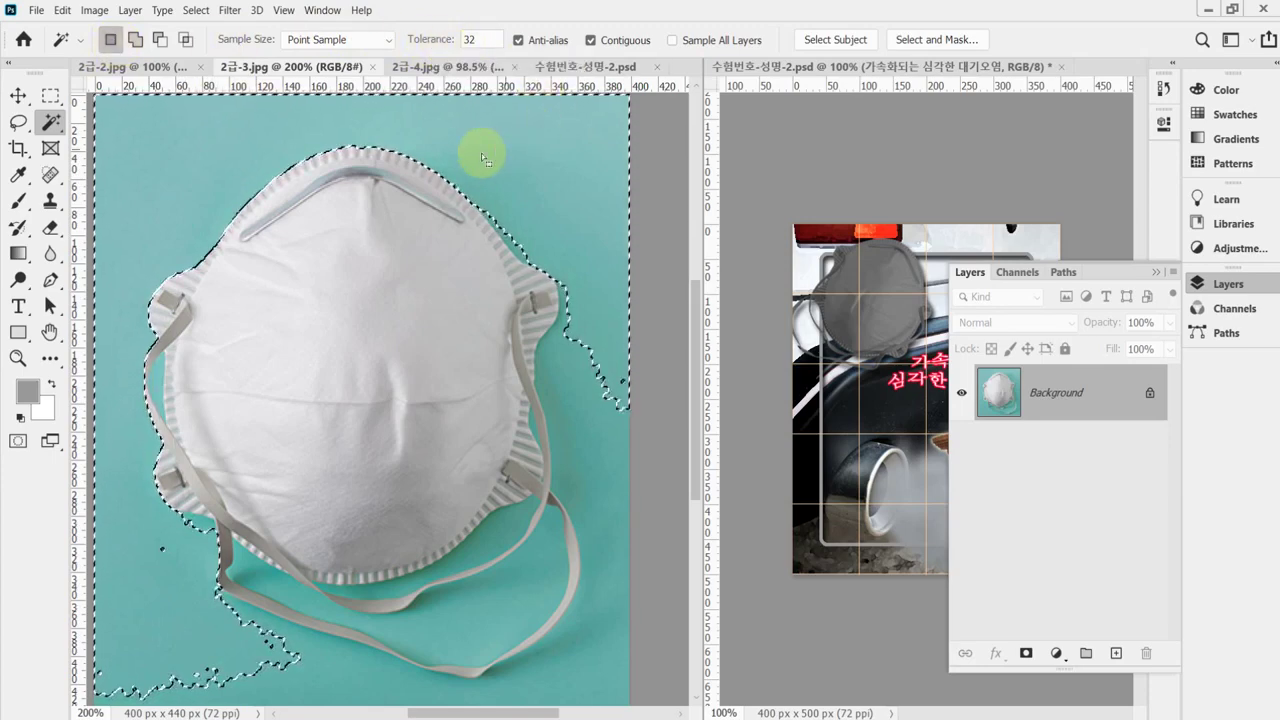
{"action": "left_click", "coordinate": [134, 39]}
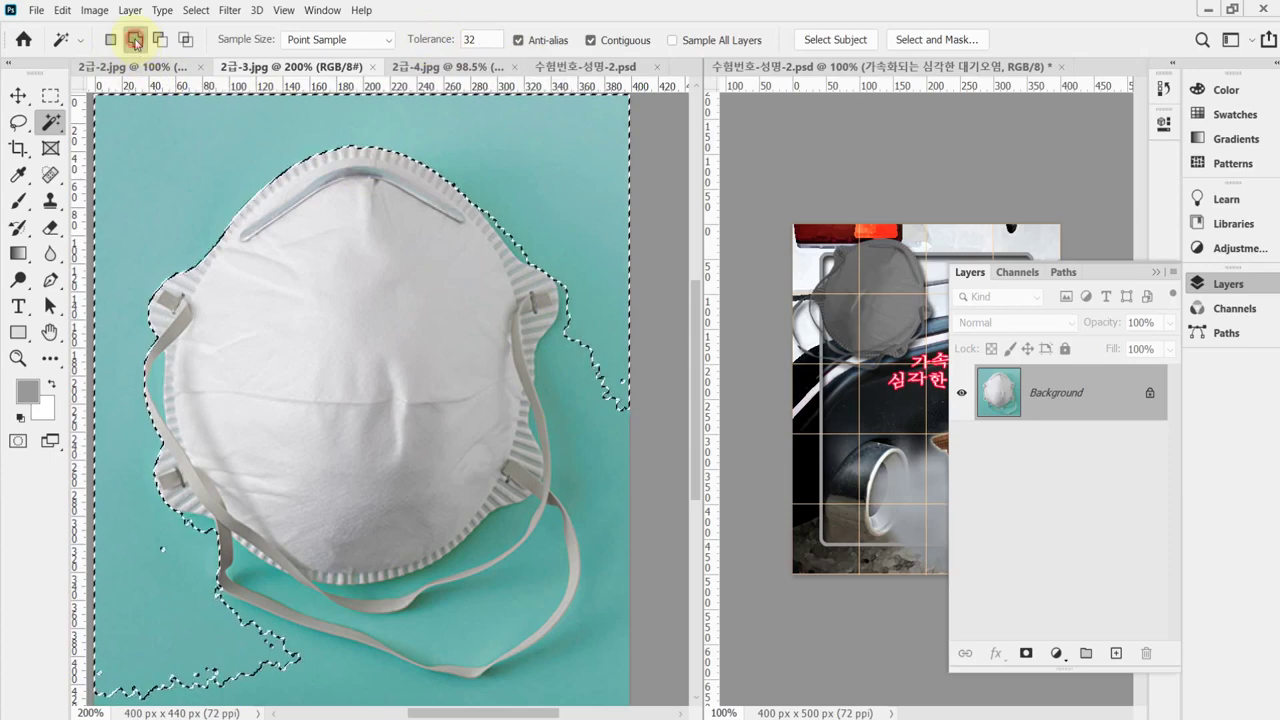
{"action": "left_click", "coordinate": [587, 415]}
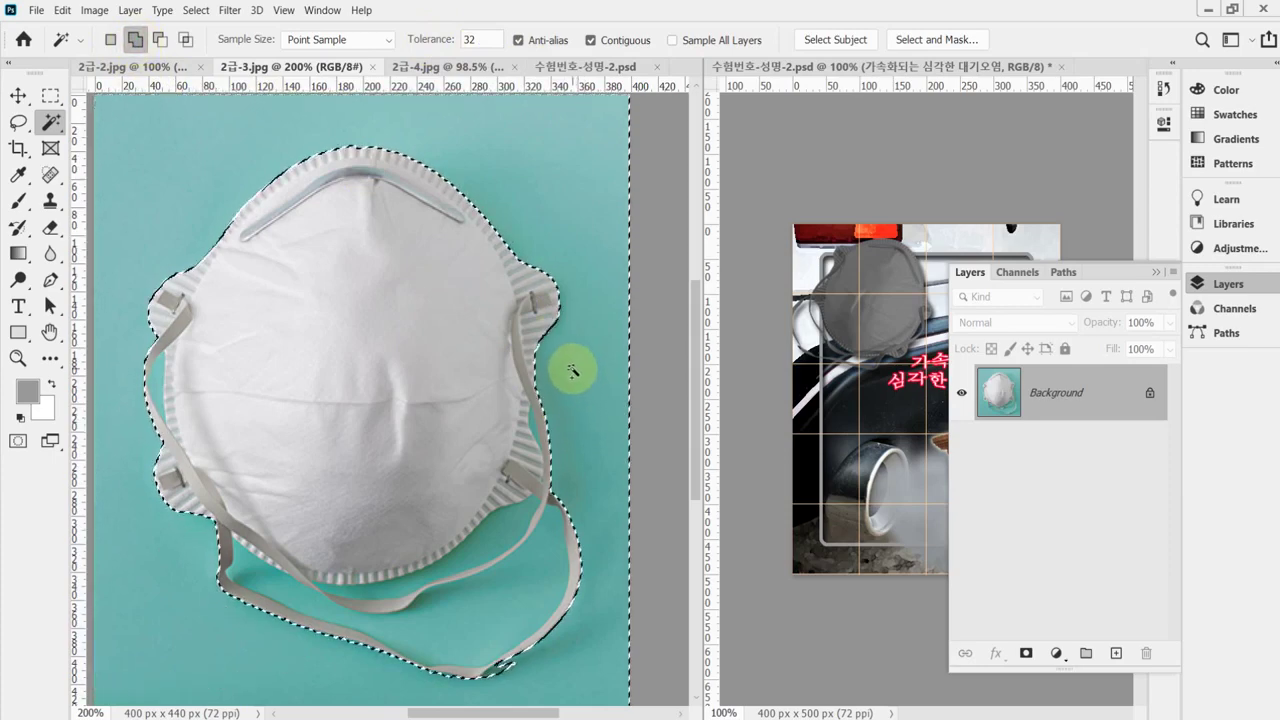
{"action": "left_click", "coordinate": [520, 582]}
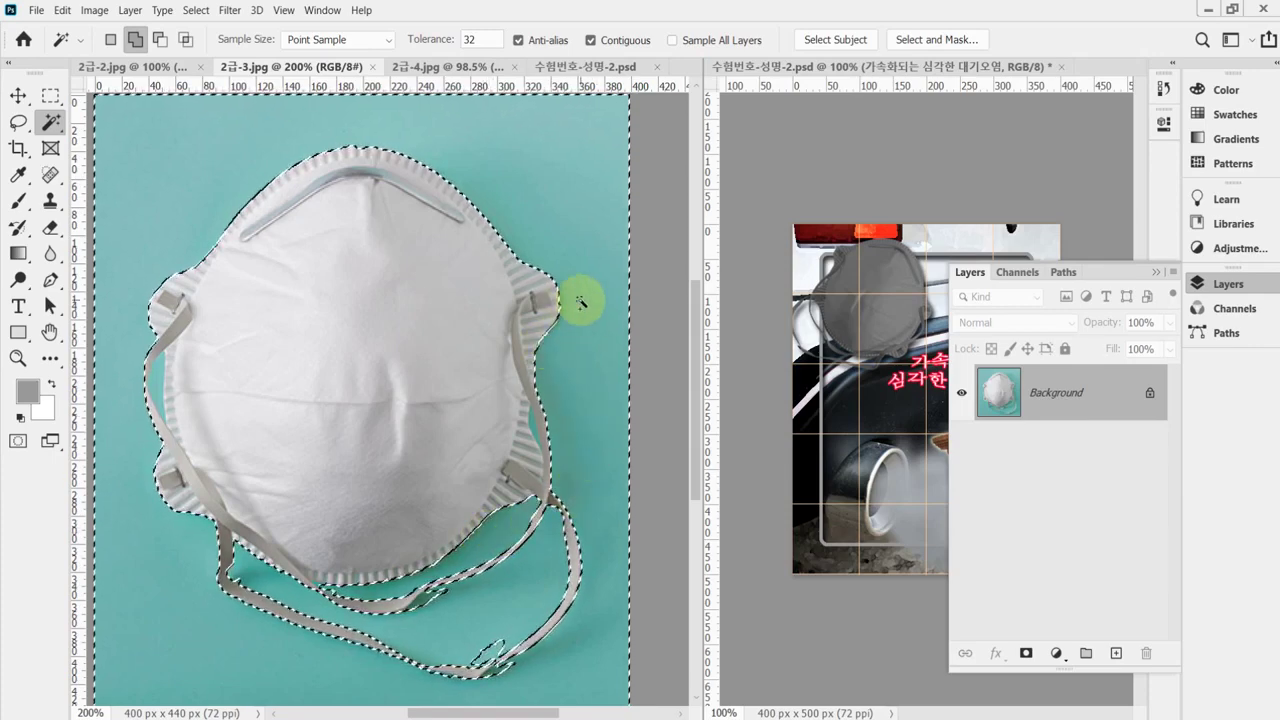
{"action": "left_click", "coordinate": [163, 382]}
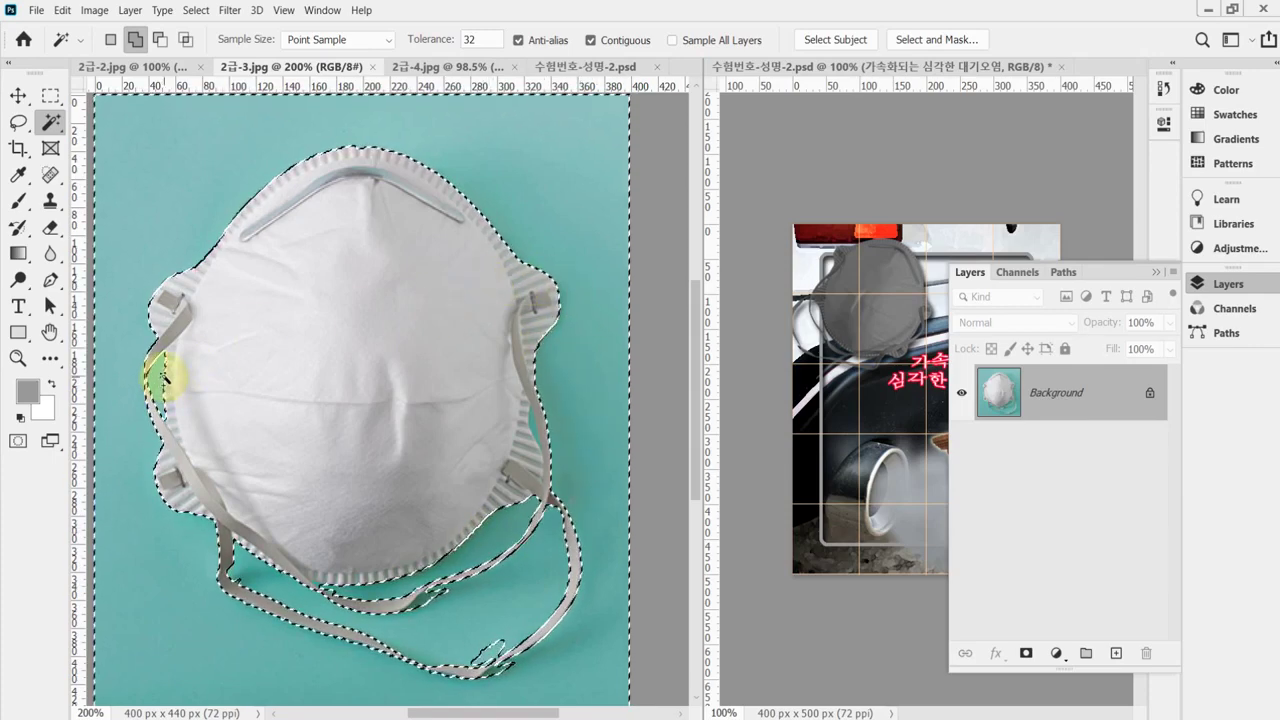
{"action": "key", "text": "ctrl+d"}
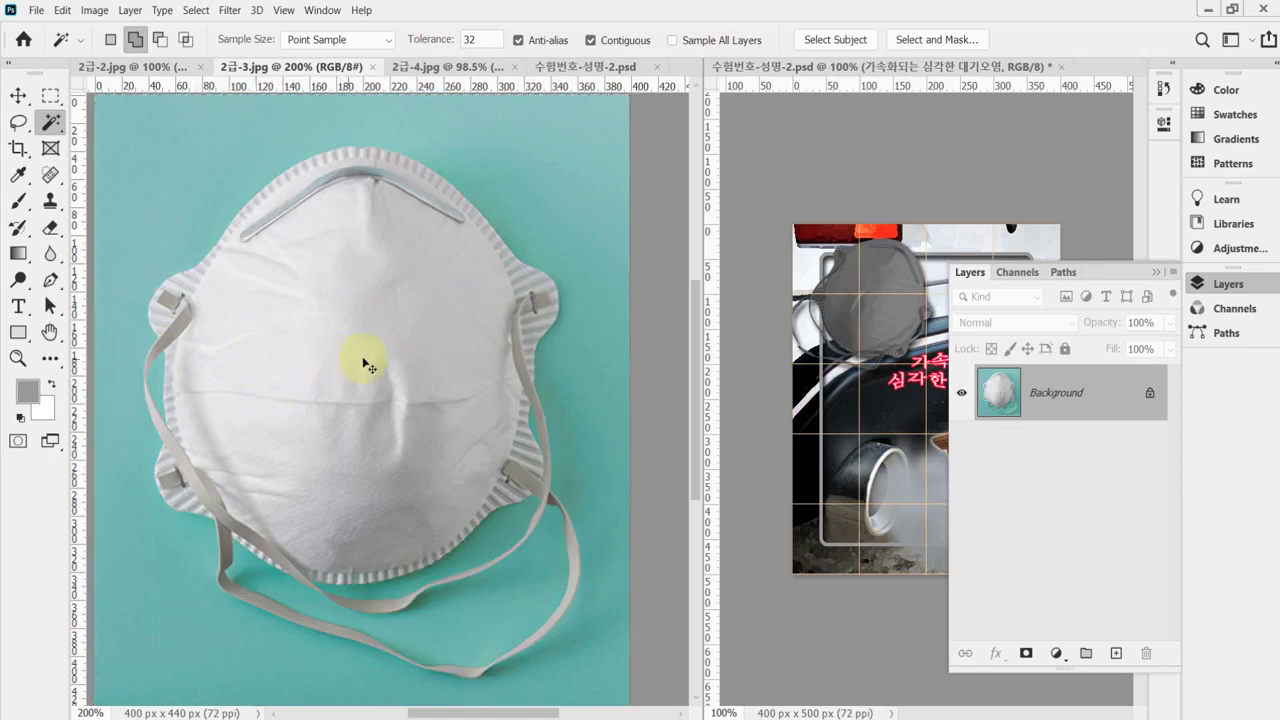
Select the teal background around the mask by adding several samples at tolerance 20 with contiguous sampling off.
{"action": "left_click", "coordinate": [396, 354], "text": "alt"}
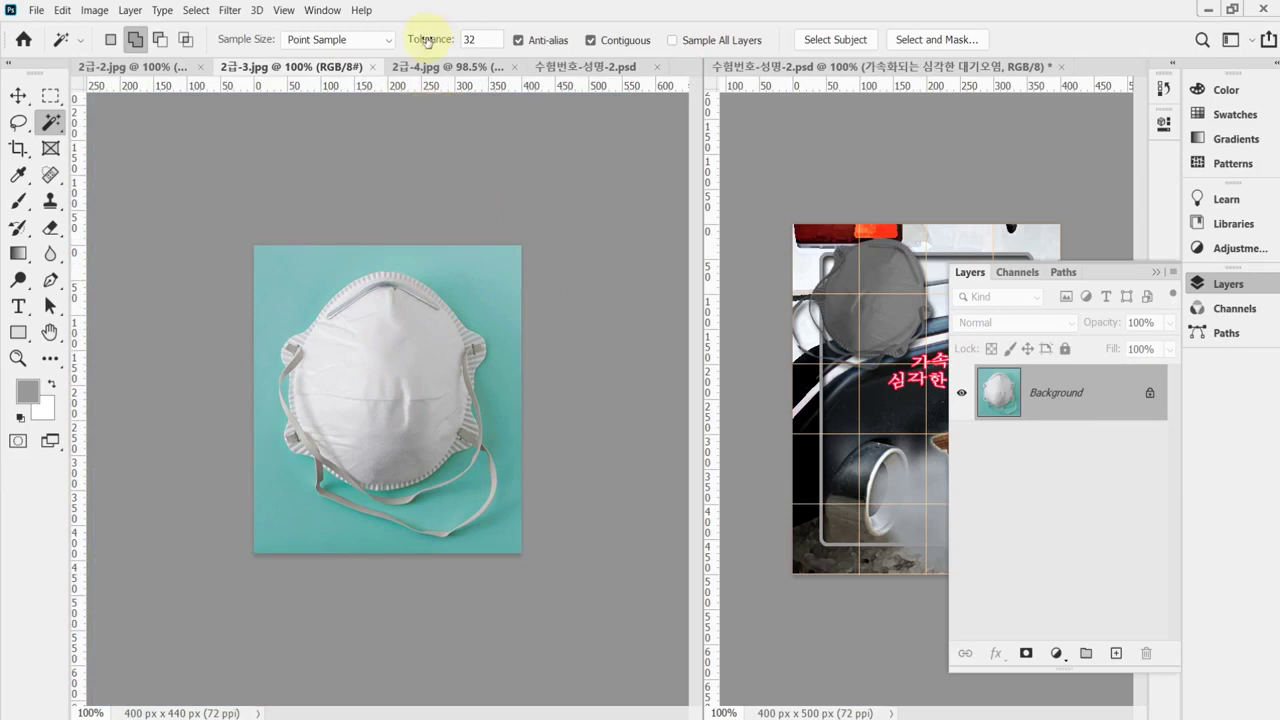
{"action": "left_click", "coordinate": [136, 41]}
{"action": "type", "text": "20"}
{"action": "left_click", "coordinate": [480, 279]}
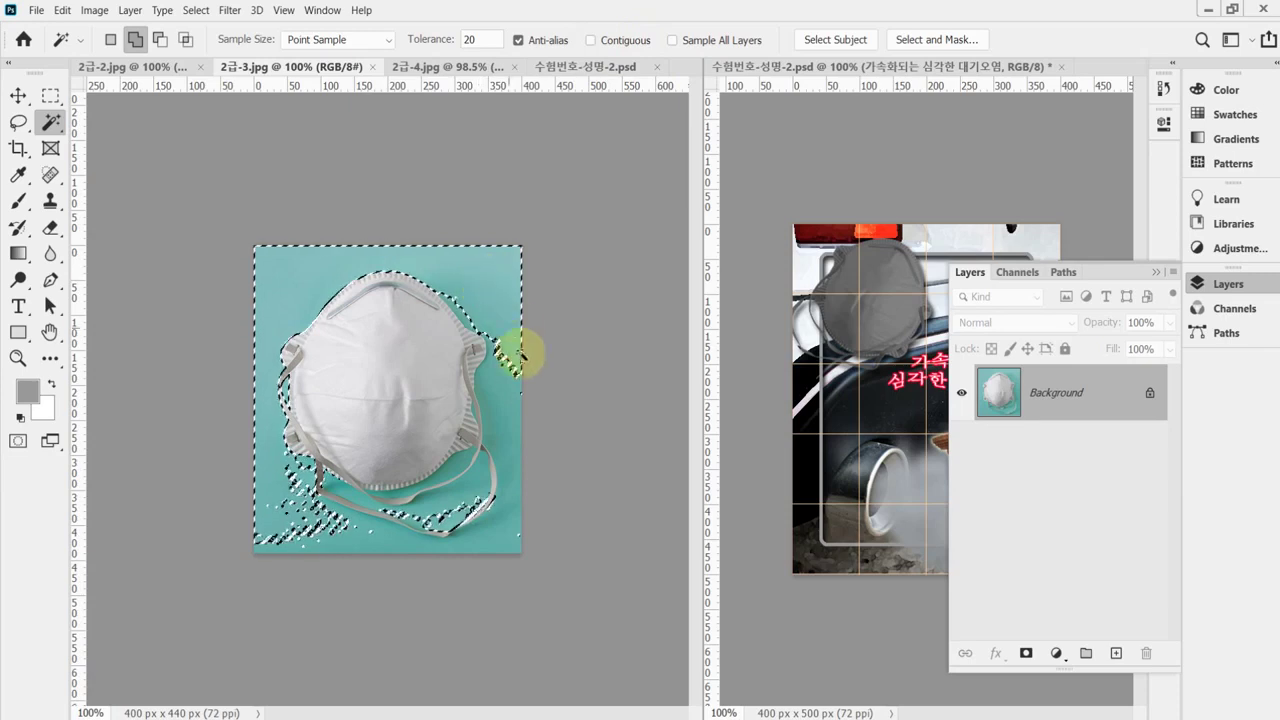
{"action": "left_click", "coordinate": [505, 398]}
{"action": "left_click", "coordinate": [500, 400]}
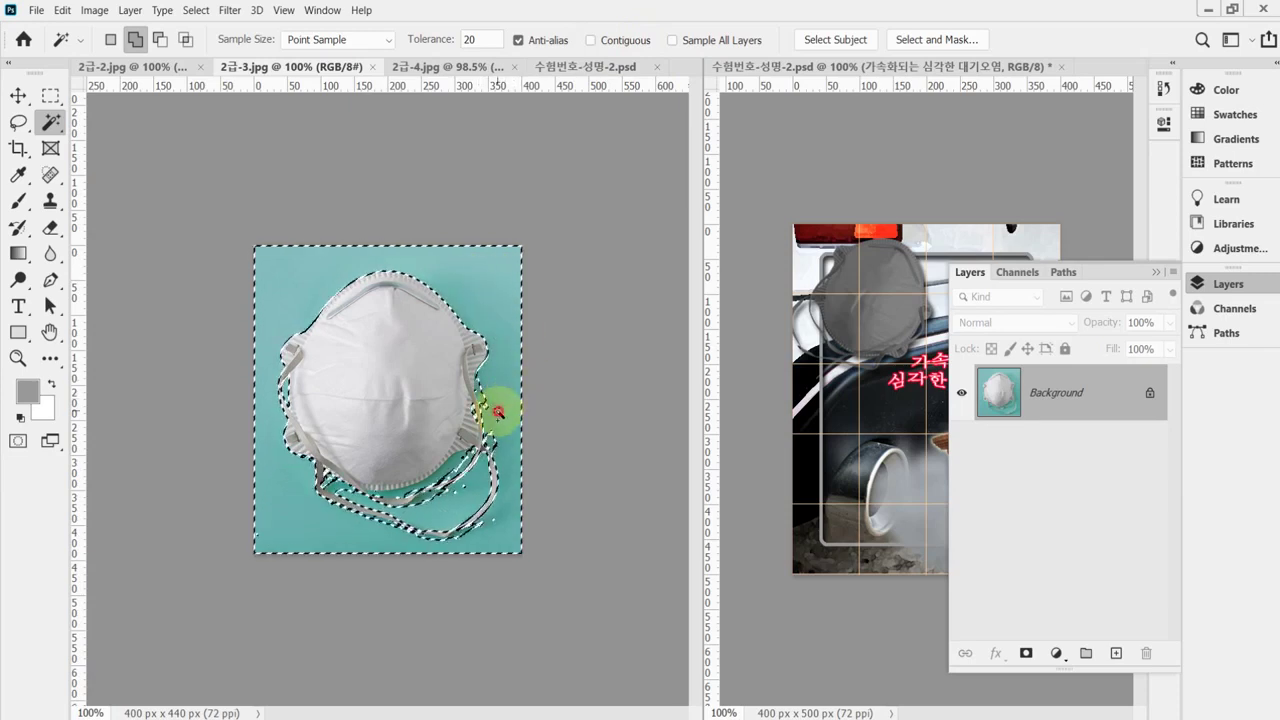
{"action": "left_click", "coordinate": [498, 411]}
Add the remaining shaded teal patches between the straps and below the mask to the background selection.
{"action": "key", "text": "ctrl+plus"}
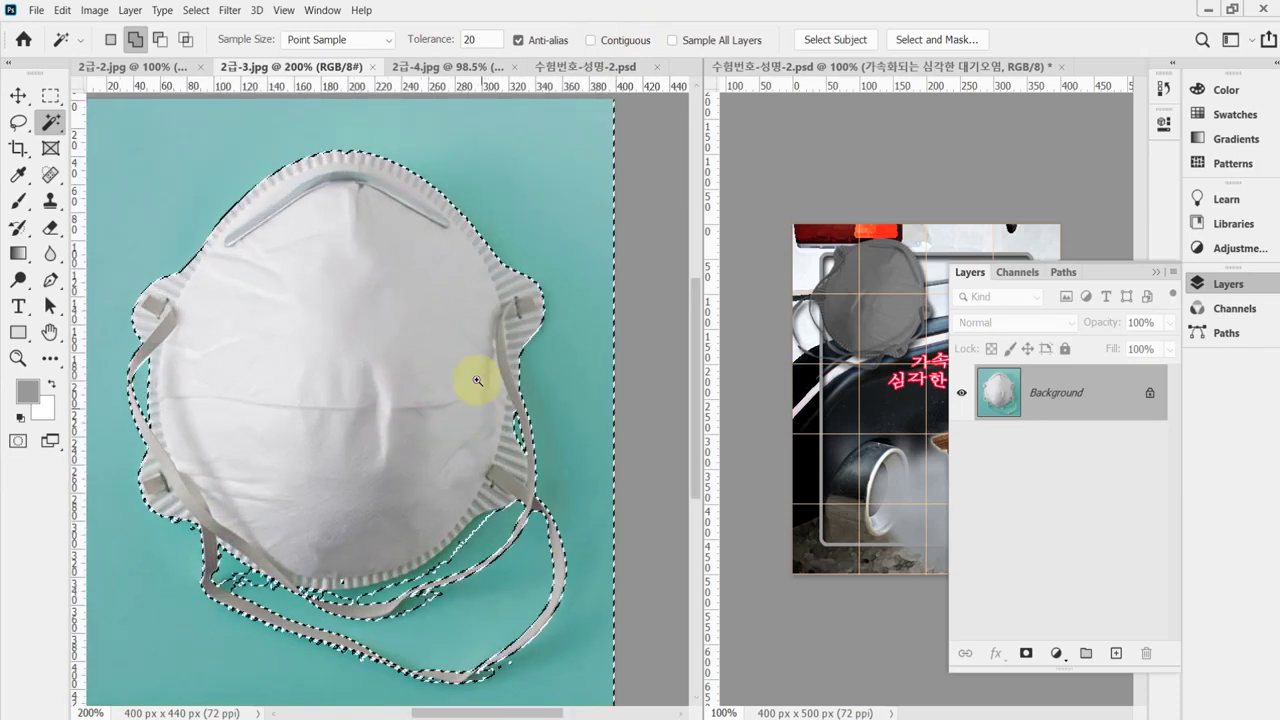
{"action": "left_click", "coordinate": [456, 625]}
{"action": "left_click", "coordinate": [420, 604]}
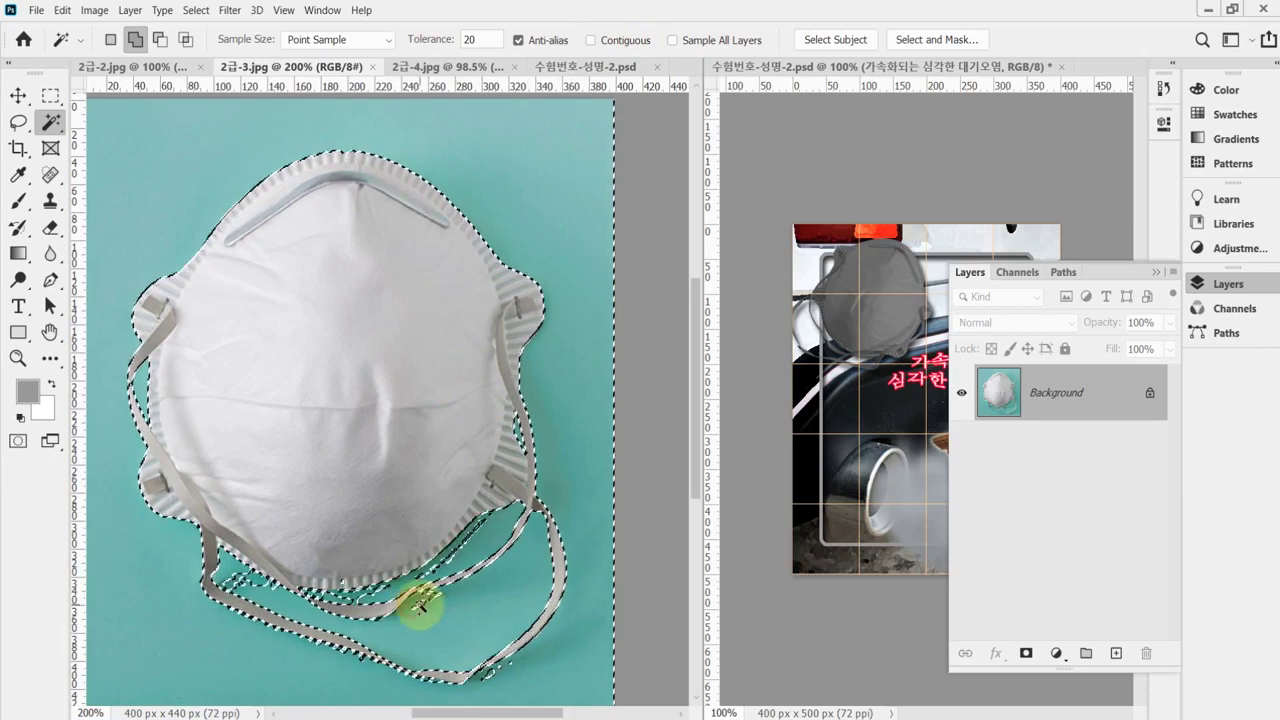
{"action": "left_click", "coordinate": [428, 601]}
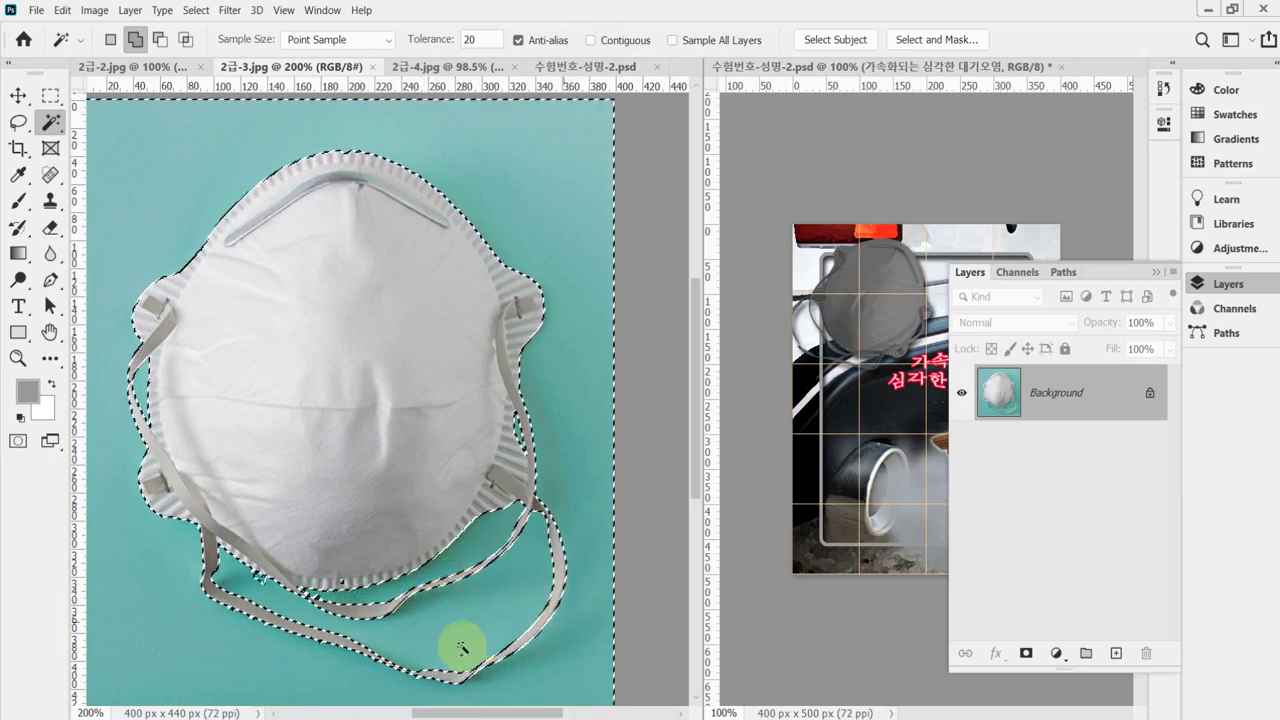
{"action": "left_click", "coordinate": [272, 588]}
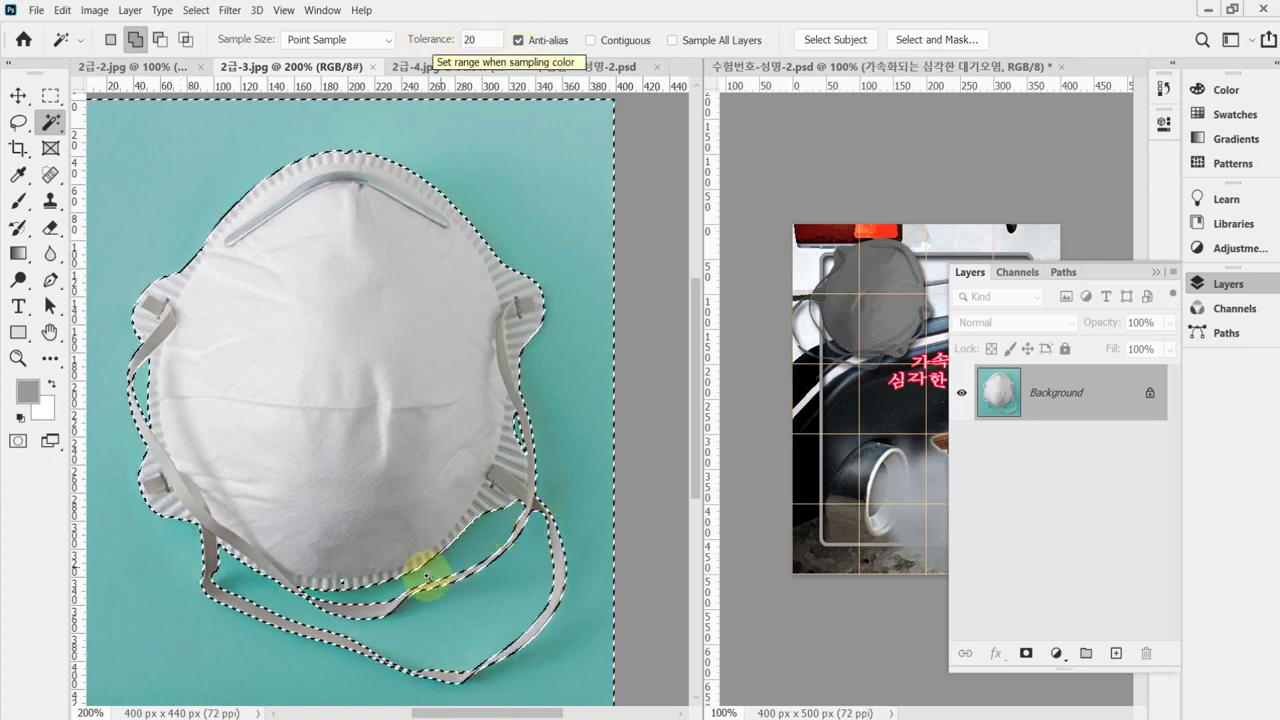
Remove the stray selected spot on the mask's lower ribbed edge using the Quick Selection tool in subtract mode.
{"action": "left_click", "coordinate": [410, 570], "text": "ctrl"}
{"action": "left_click", "coordinate": [388, 583], "text": "ctrl"}
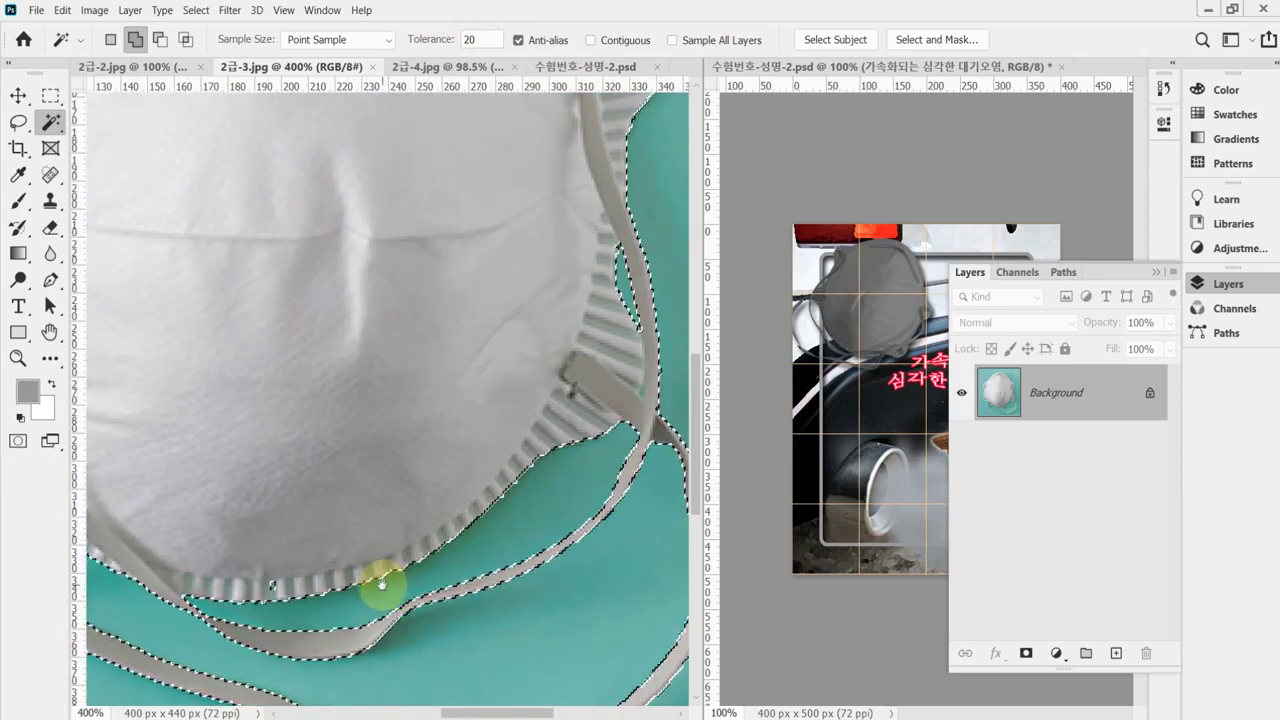
{"action": "left_click", "coordinate": [385, 578], "text": "ctrl"}
{"action": "key", "text": "ctrl+d"}
{"action": "left_click_drag", "start_coordinate": [383, 572], "coordinate": [498, 440]}
{"action": "key", "text": "ctrl+z"}
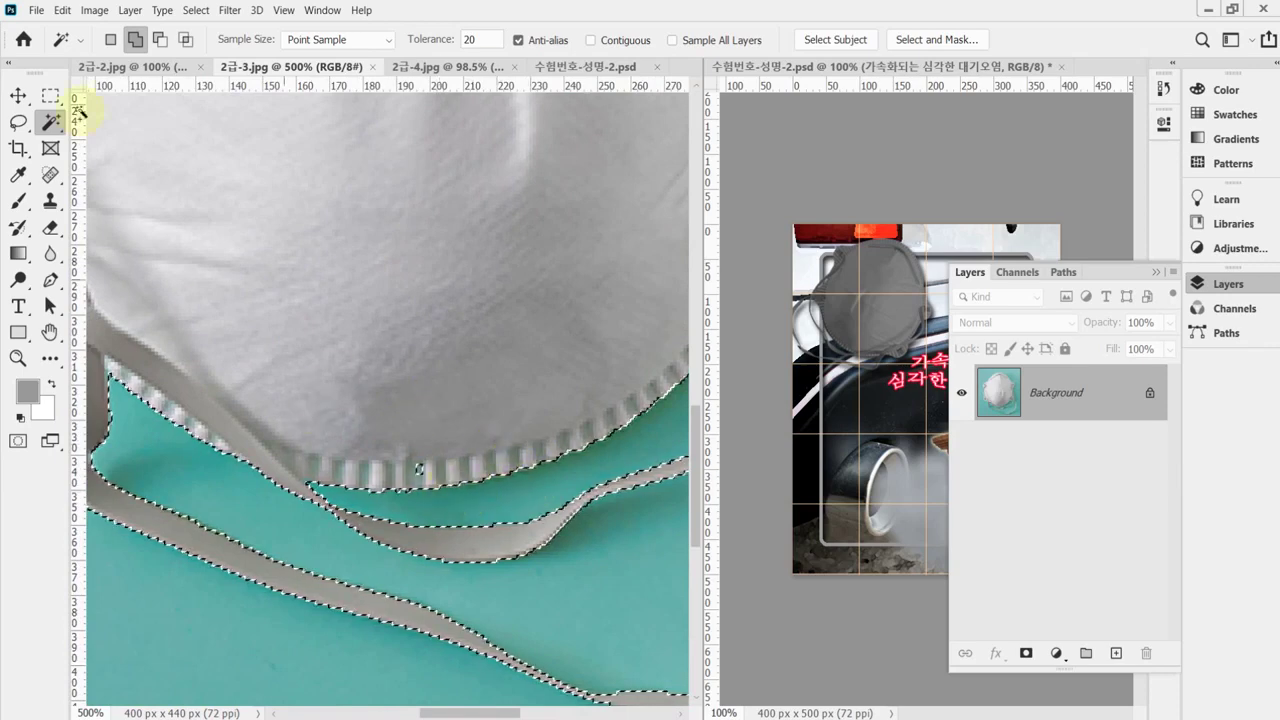
{"action": "right_click", "coordinate": [47, 123]}
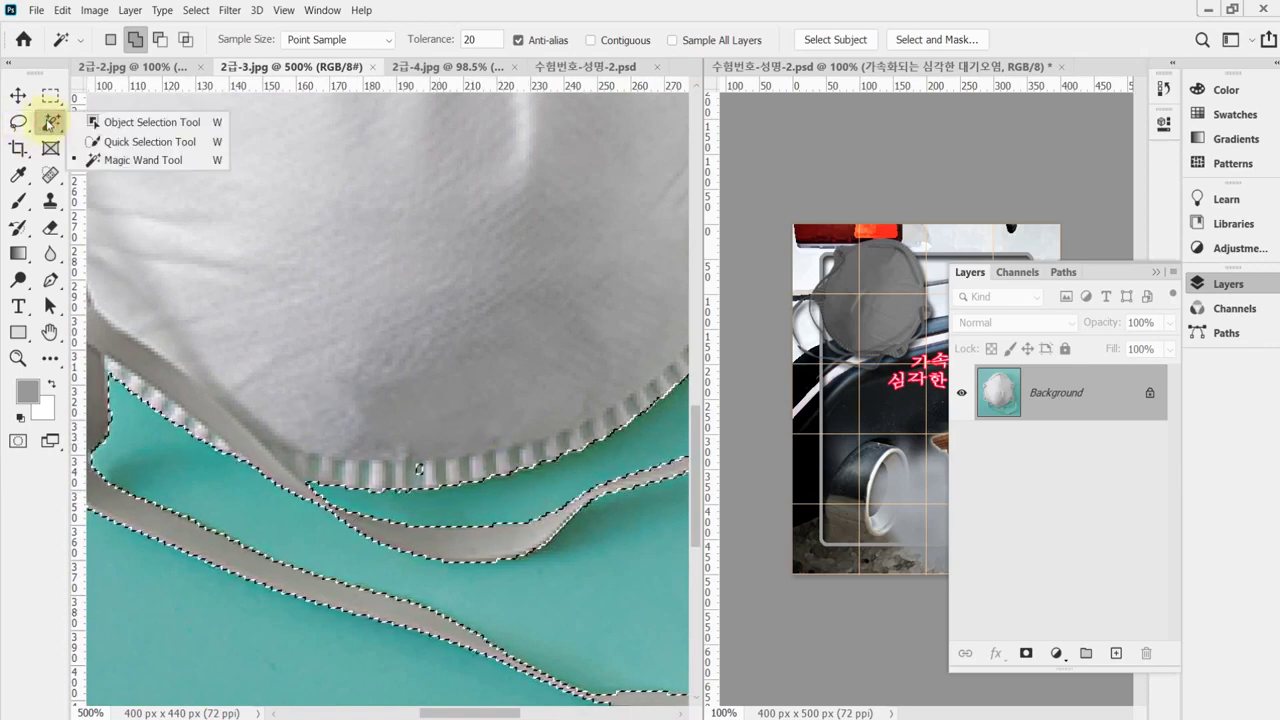
{"action": "left_click", "coordinate": [114, 141]}
{"action": "left_click", "coordinate": [150, 42]}
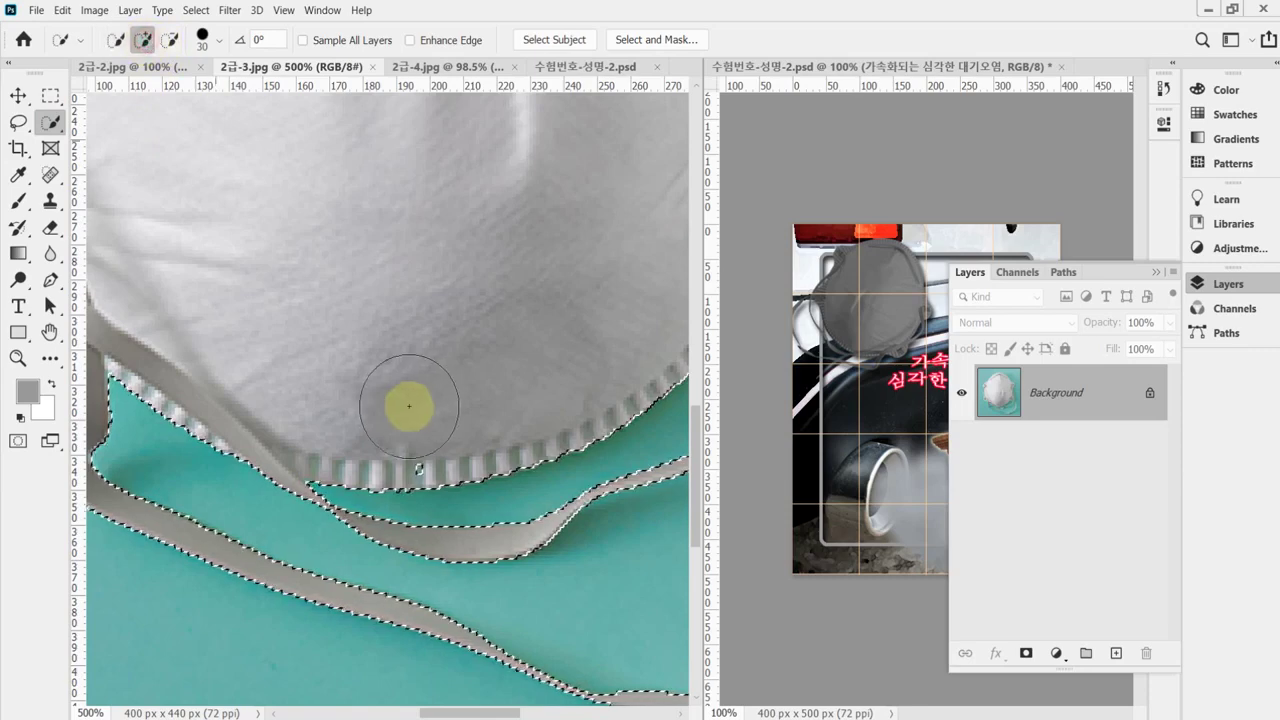
{"action": "left_click", "coordinate": [168, 40]}
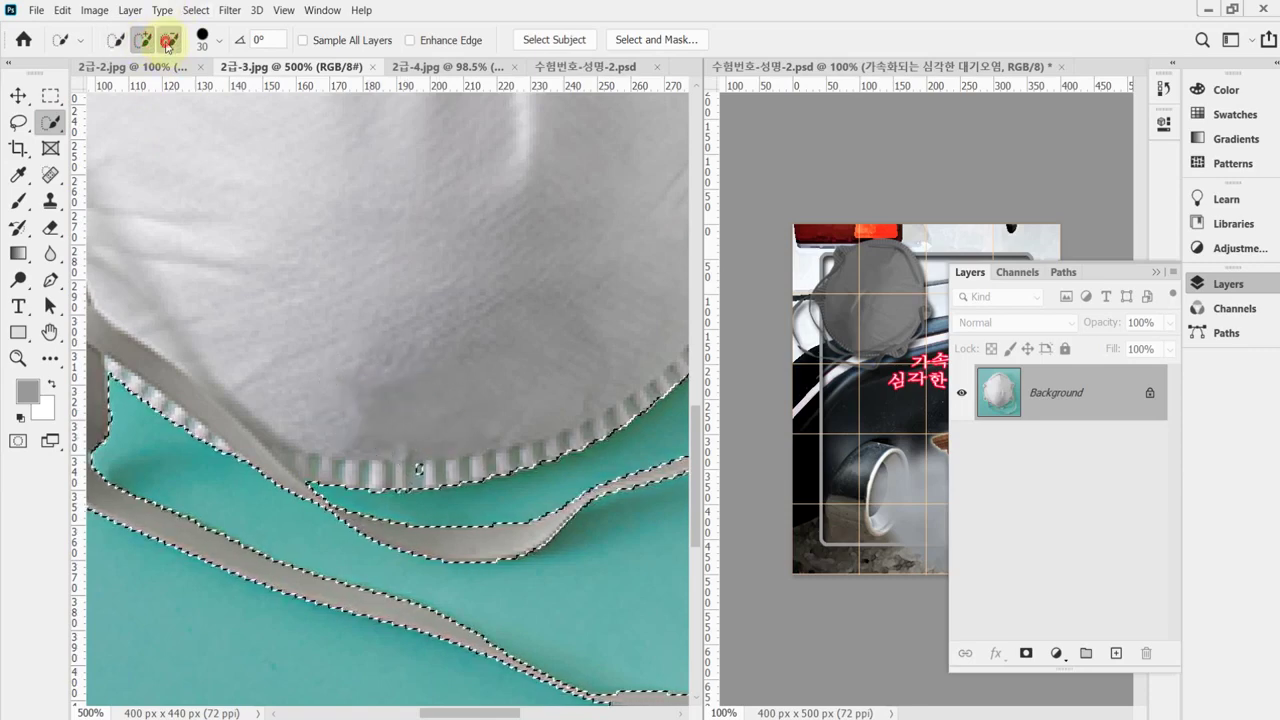
{"action": "mouse_move", "coordinate": [397, 440]}
{"action": "left_mouse_down"}
{"action": "mouse_move", "coordinate": [414, 420]}
{"action": "mouse_move", "coordinate": [419, 432]}
{"action": "left_mouse_up"}
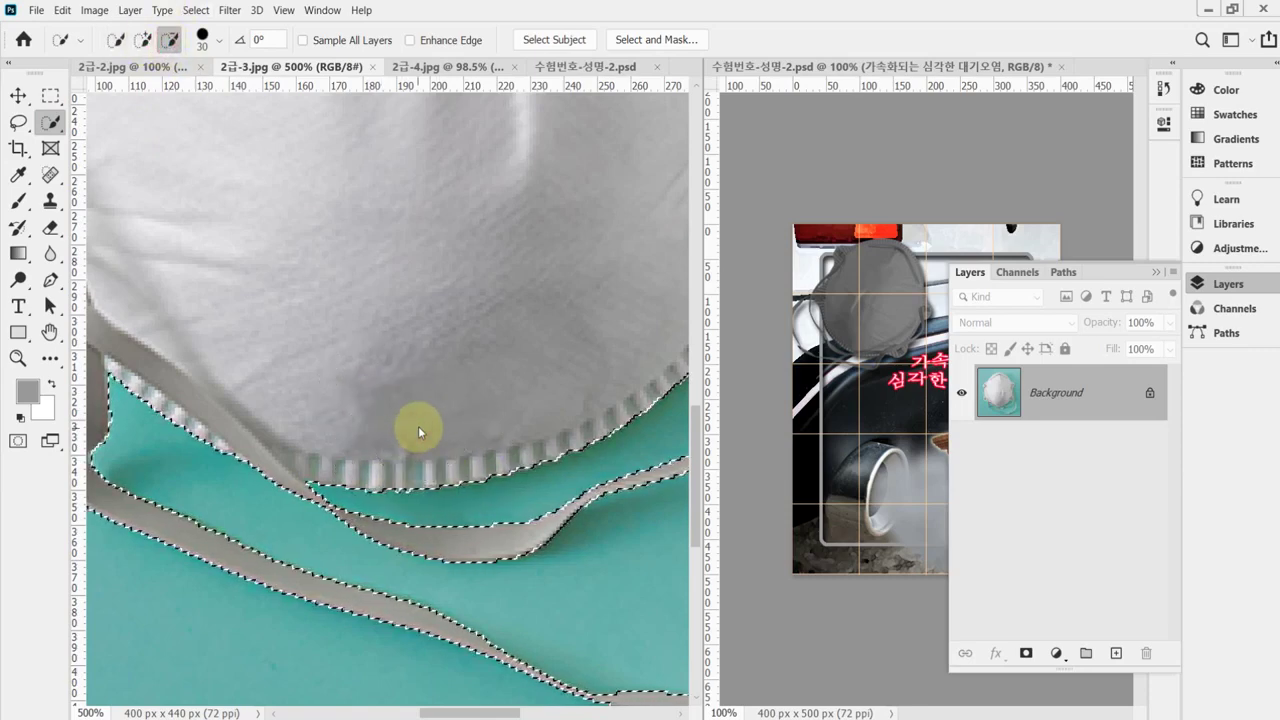
Invert the selection to cover the mask and its straps instead of the background.
{"action": "scroll", "coordinate": [467, 457], "scroll_direction": "down", "scroll_amount": 8}
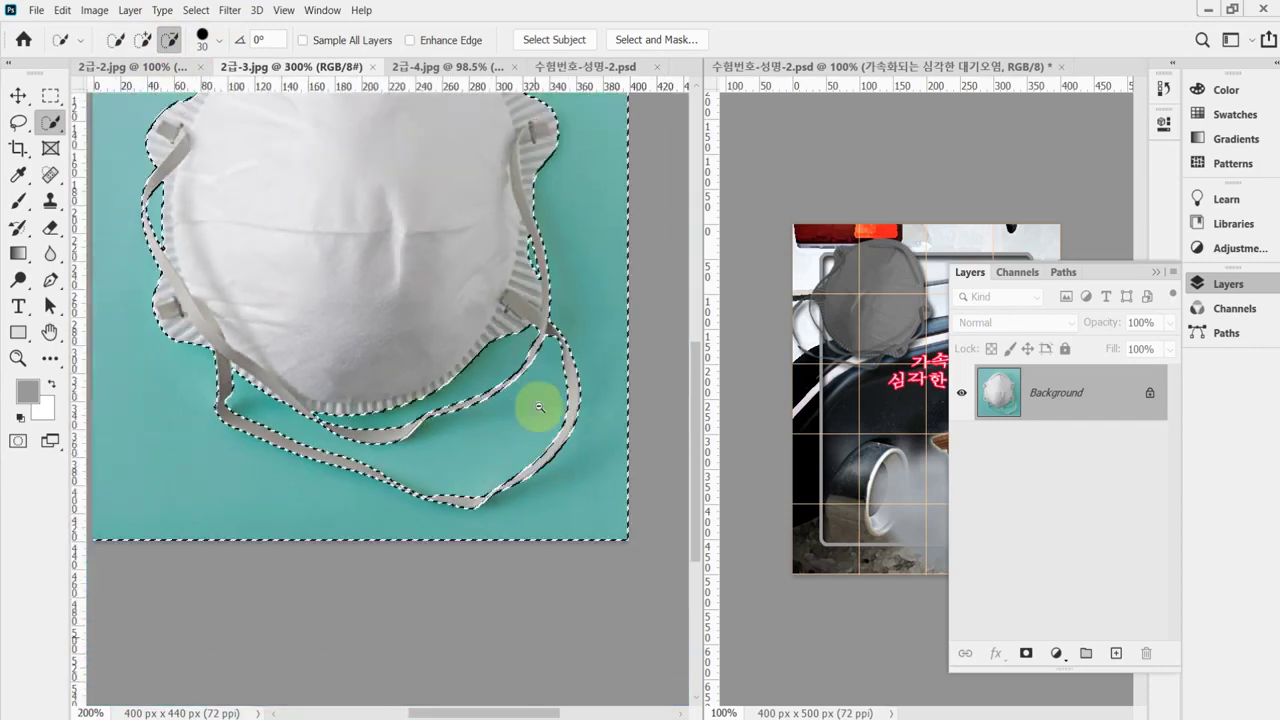
{"action": "scroll", "coordinate": [443, 311], "scroll_direction": "down", "scroll_amount": 2}
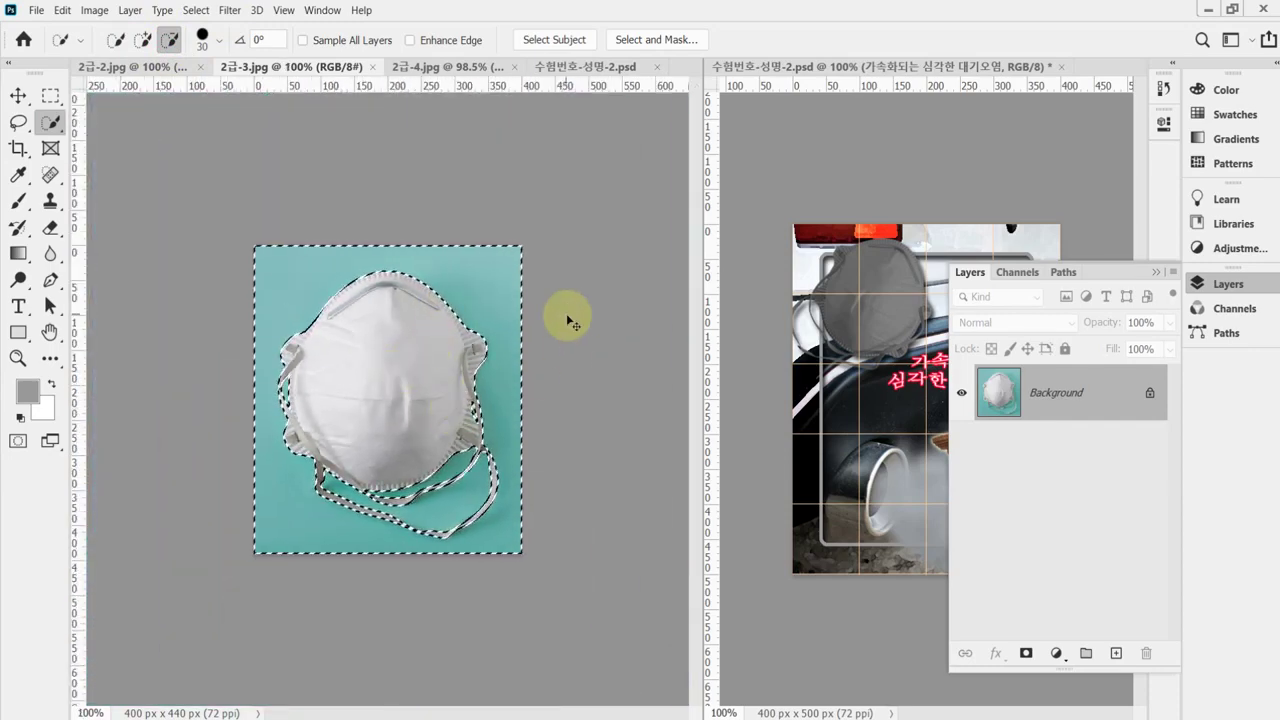
{"action": "key", "text": "ctrl+shift+i"}
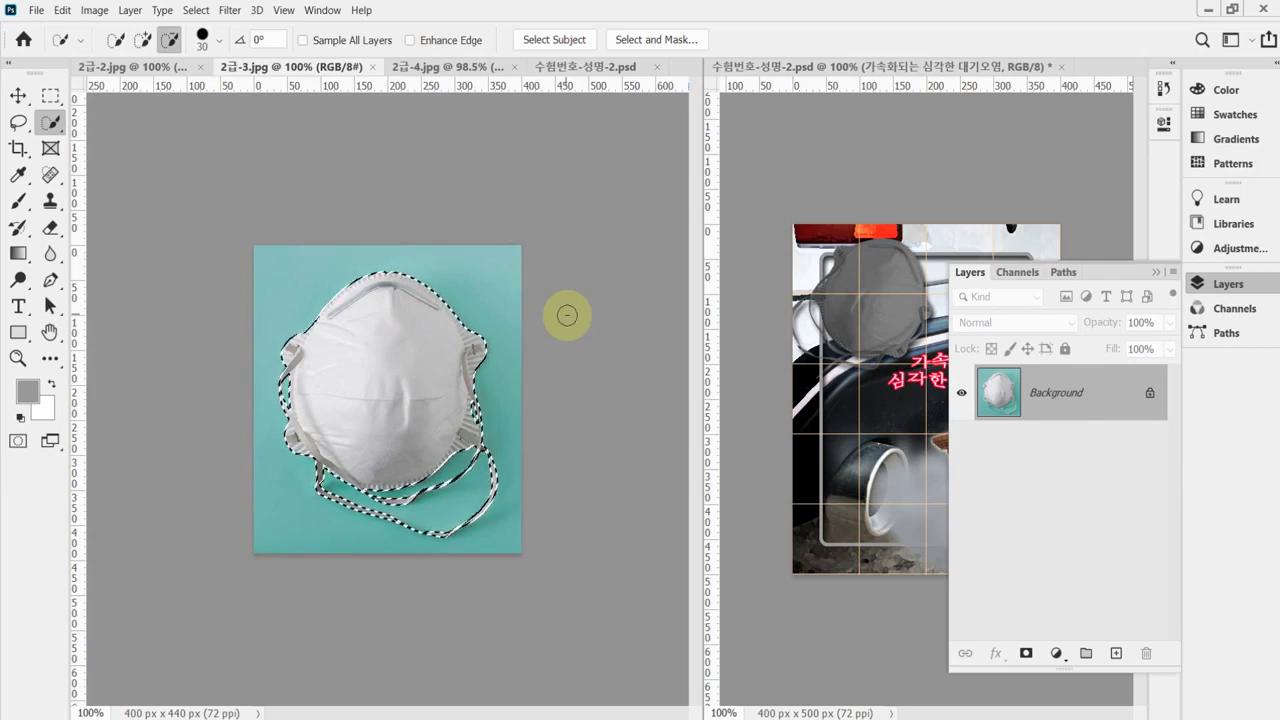
Copy the selected mask into 수험번호-성명-2.psd as a new layer and scale it down to about 58%.
{"action": "left_click", "coordinate": [571, 66]}
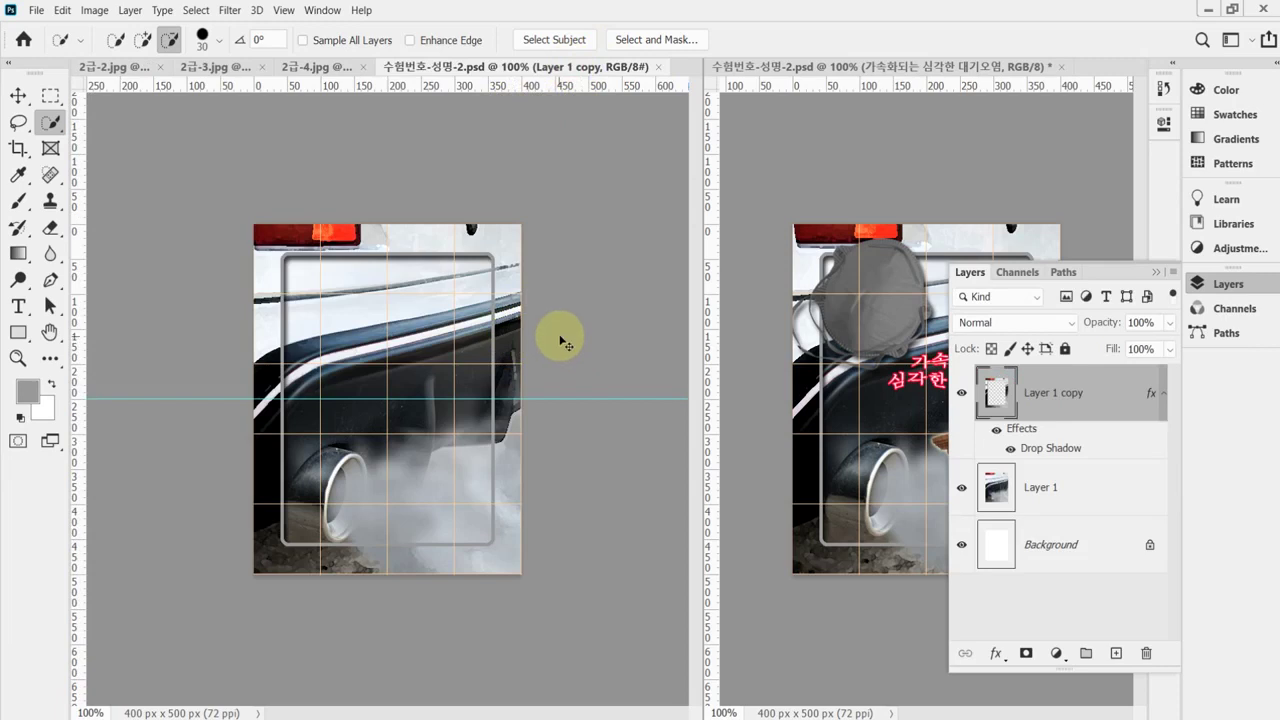
{"action": "left_click_drag", "start_coordinate": [565, 343], "coordinate": [563, 337]}
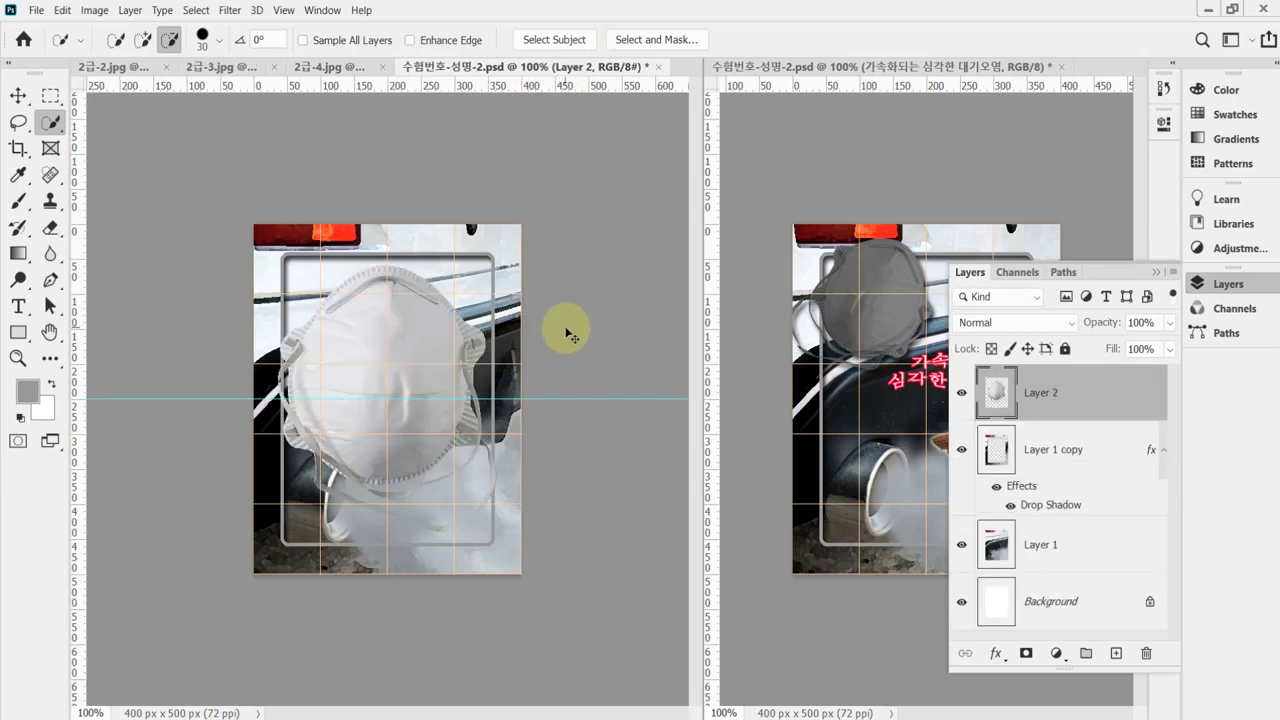
{"action": "key", "text": "ctrl+t"}
{"action": "left_click", "coordinate": [1197, 284]}
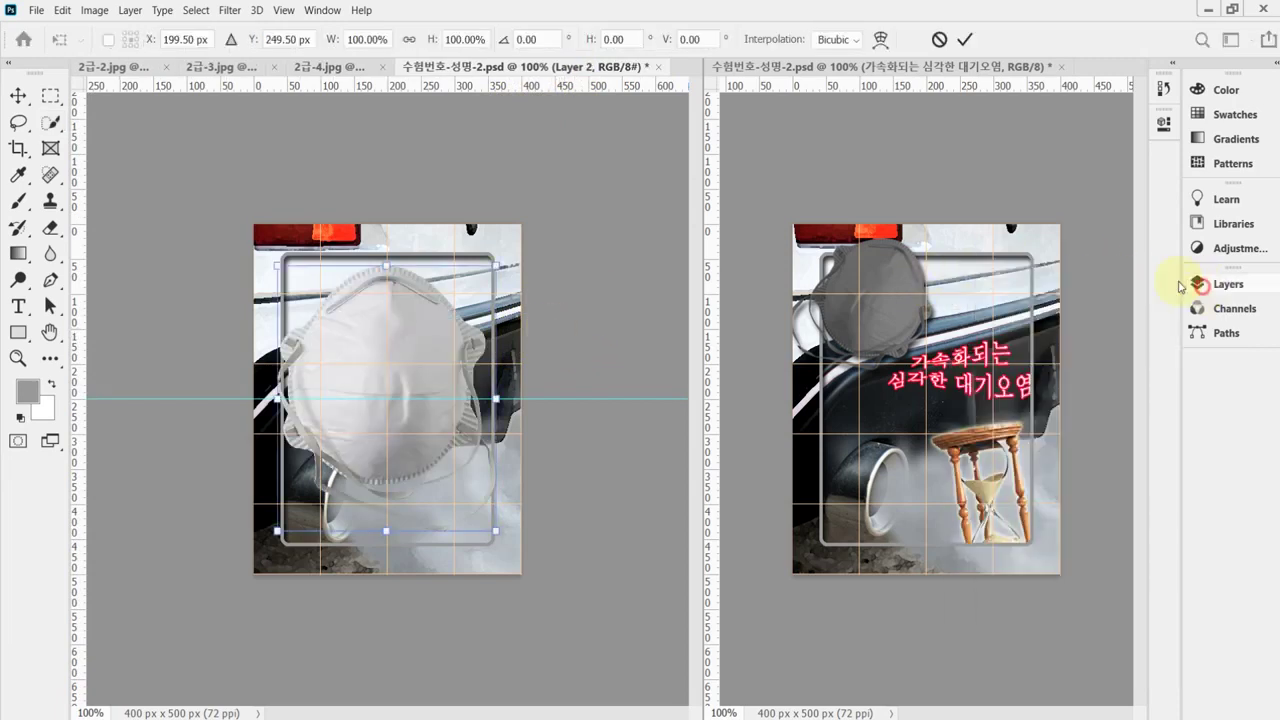
{"action": "left_click_drag", "start_coordinate": [497, 531], "coordinate": [404, 420]}
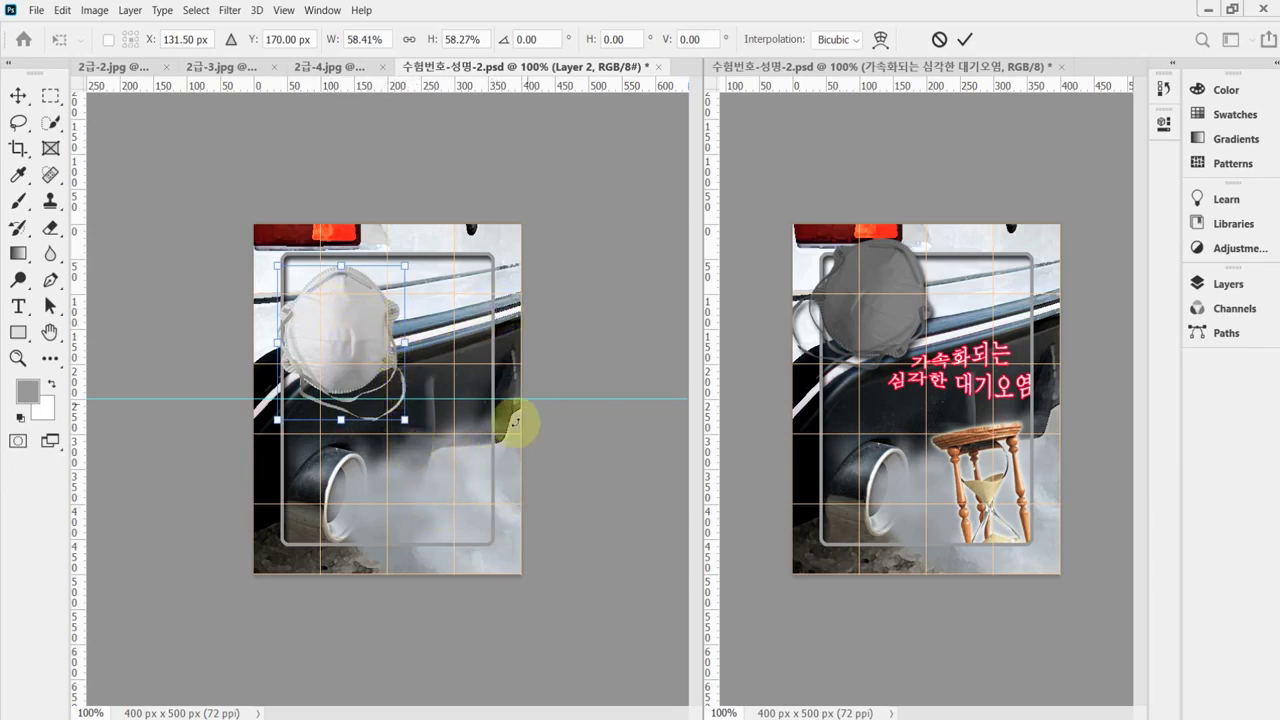
Flip the mask horizontally and rotate it to about -141.4° at about 55% scale over the frame's upper-left corner.
{"action": "right_click", "coordinate": [365, 320]}
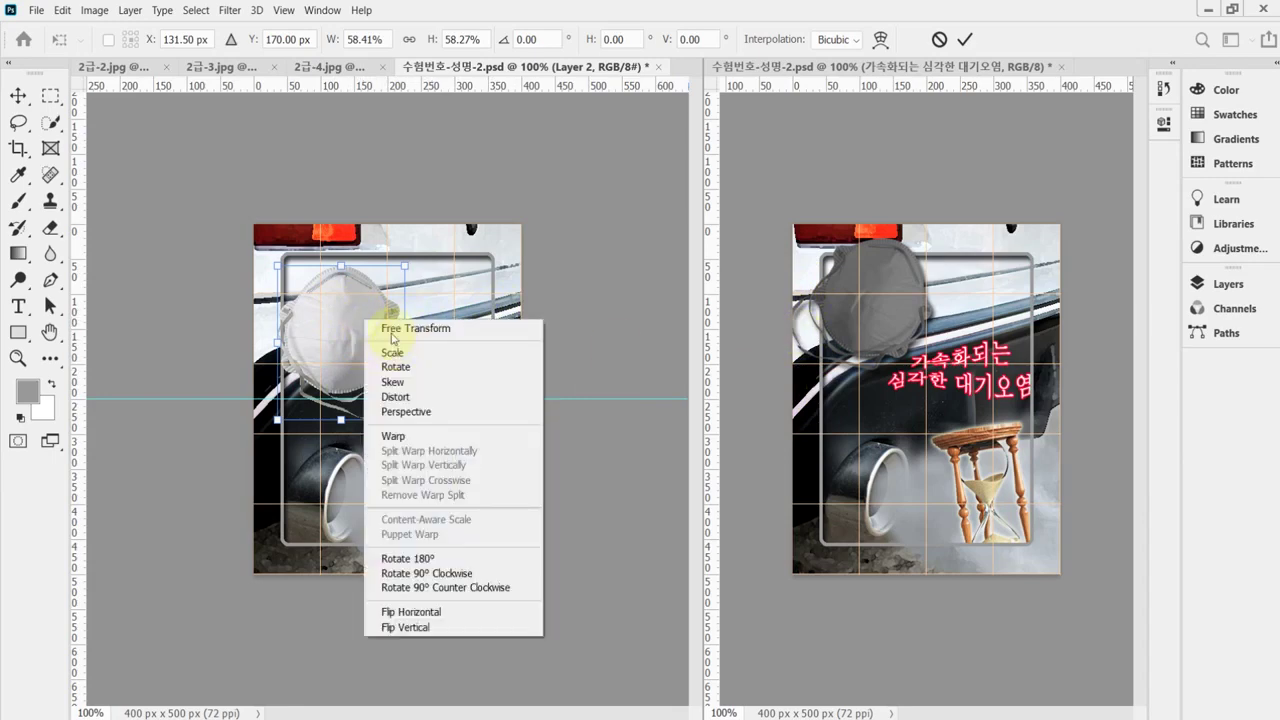
{"action": "left_click", "coordinate": [463, 616]}
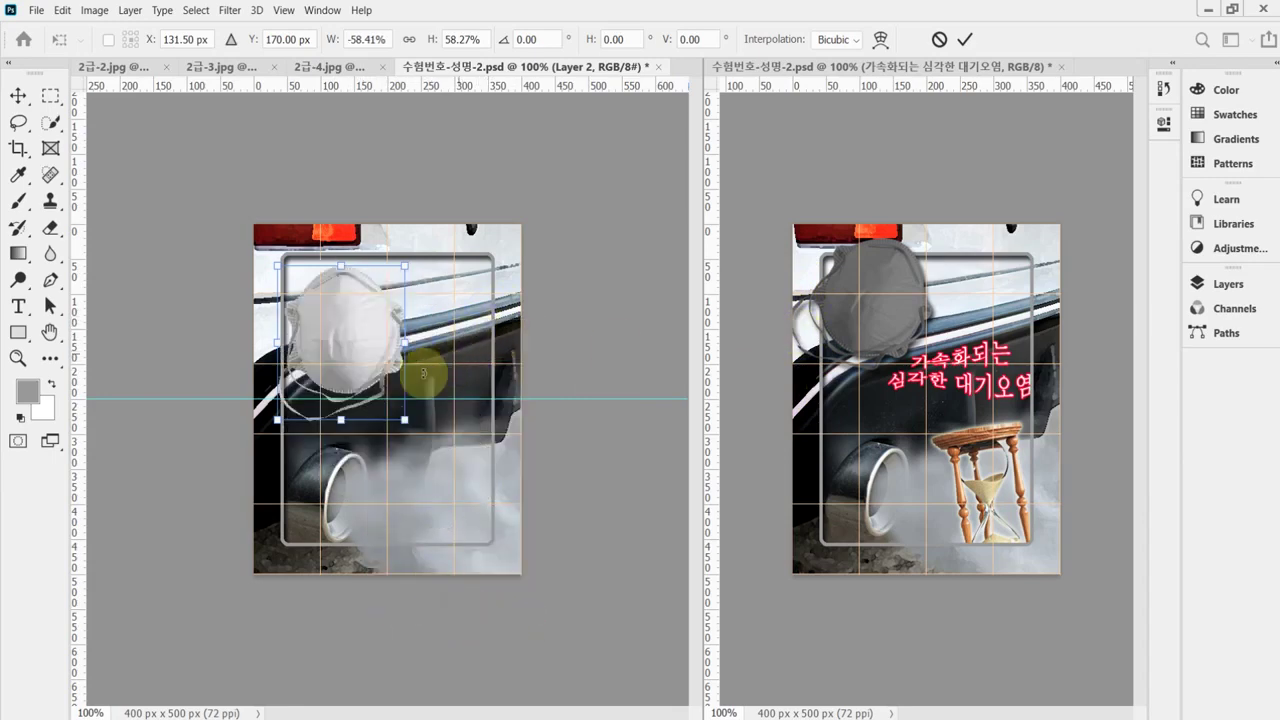
{"action": "scroll", "coordinate": [343, 363], "scroll_direction": "up", "scroll_amount": 1}
{"action": "mouse_move", "coordinate": [398, 401]}
{"action": "left_mouse_down"}
{"action": "mouse_move", "coordinate": [372, 384]}
{"action": "mouse_move", "coordinate": [357, 329]}
{"action": "mouse_move", "coordinate": [510, 478]}
{"action": "mouse_move", "coordinate": [396, 402]}
{"action": "left_mouse_up"}
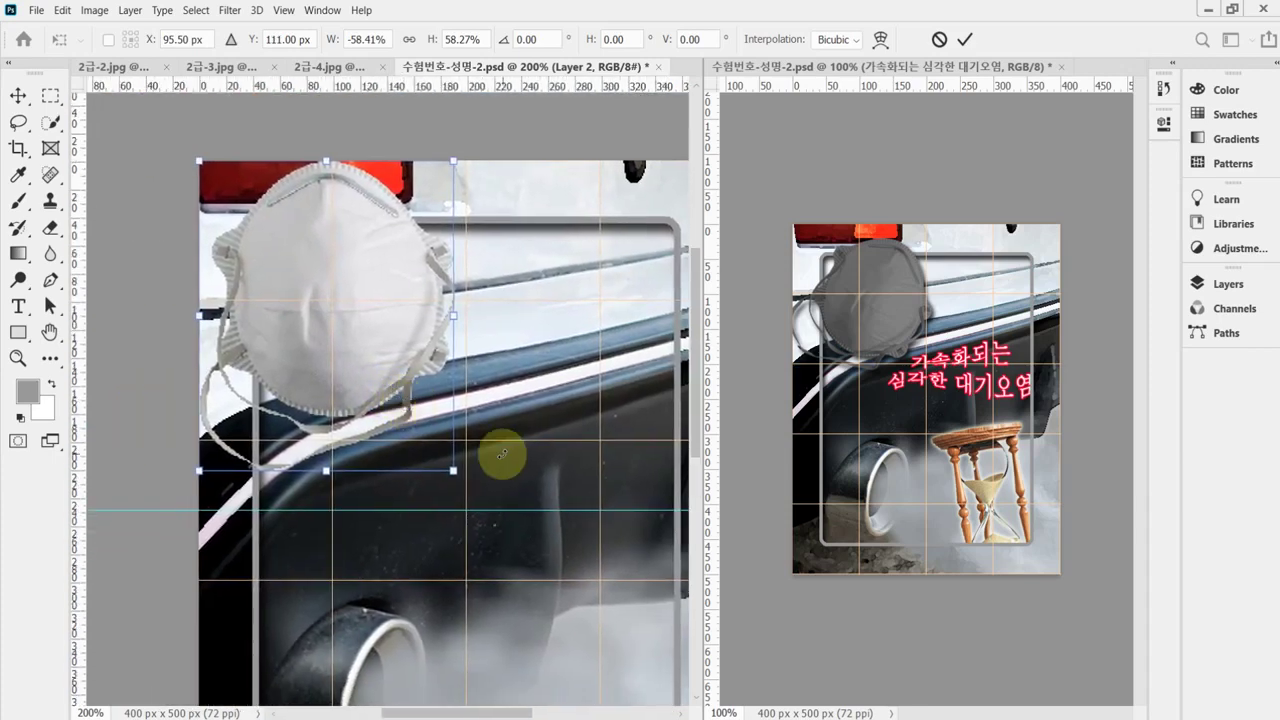
{"action": "left_click_drag", "start_coordinate": [563, 391], "coordinate": [451, 508]}
{"action": "mouse_move", "coordinate": [323, 309]}
{"action": "left_mouse_down"}
{"action": "mouse_move", "coordinate": [337, 320]}
{"action": "mouse_move", "coordinate": [335, 309]}
{"action": "left_mouse_up"}
{"action": "left_click_drag", "start_coordinate": [524, 300], "coordinate": [532, 338]}
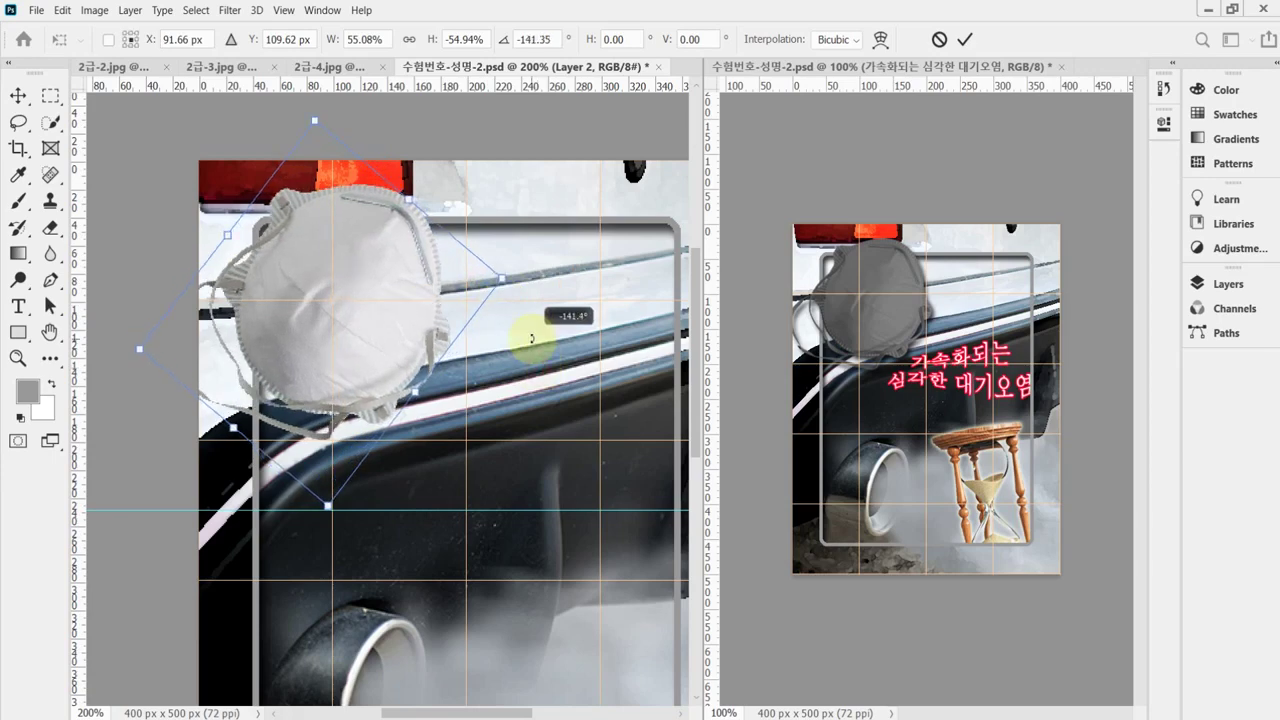
Refine the mask's placement over the frame's upper-left corner, with an angle of about -143.8° and a scale of about 57.6%.
{"action": "mouse_move", "coordinate": [368, 300]}
{"action": "left_mouse_down"}
{"action": "mouse_move", "coordinate": [343, 243]}
{"action": "mouse_move", "coordinate": [351, 313]}
{"action": "left_mouse_up"}
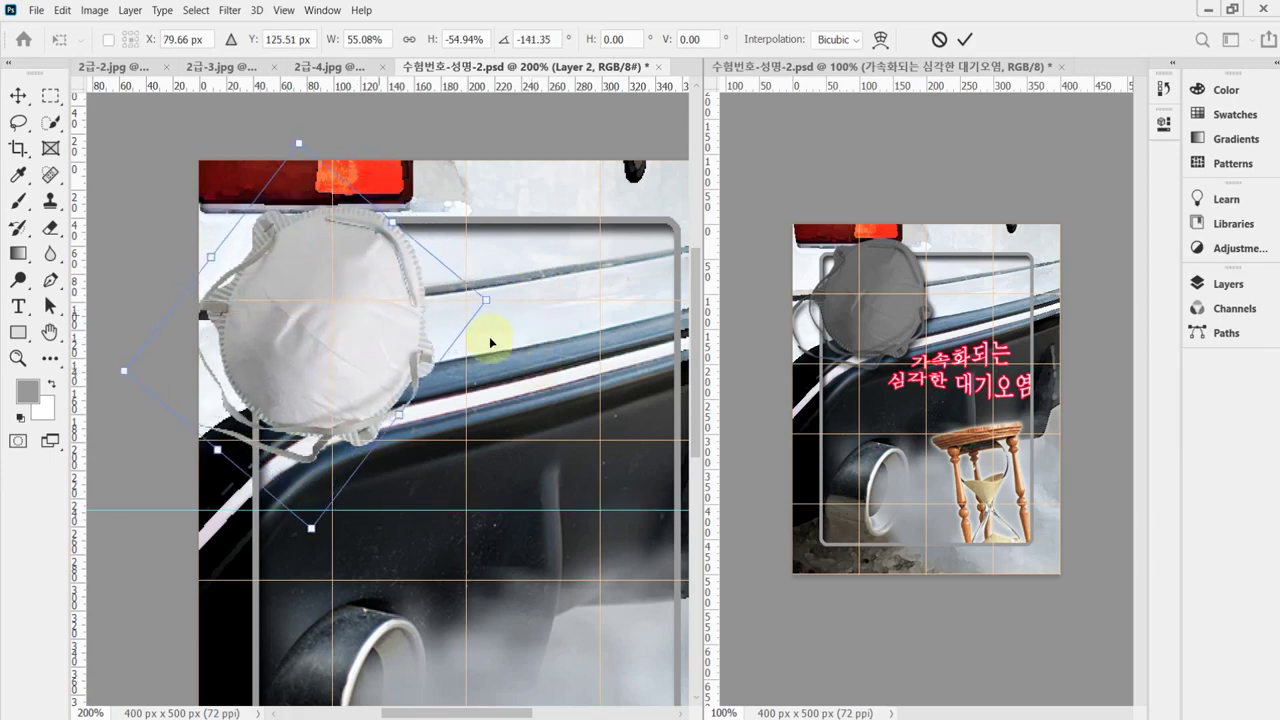
{"action": "left_click_drag", "start_coordinate": [555, 354], "coordinate": [543, 337]}
{"action": "left_click_drag", "start_coordinate": [321, 309], "coordinate": [340, 300]}
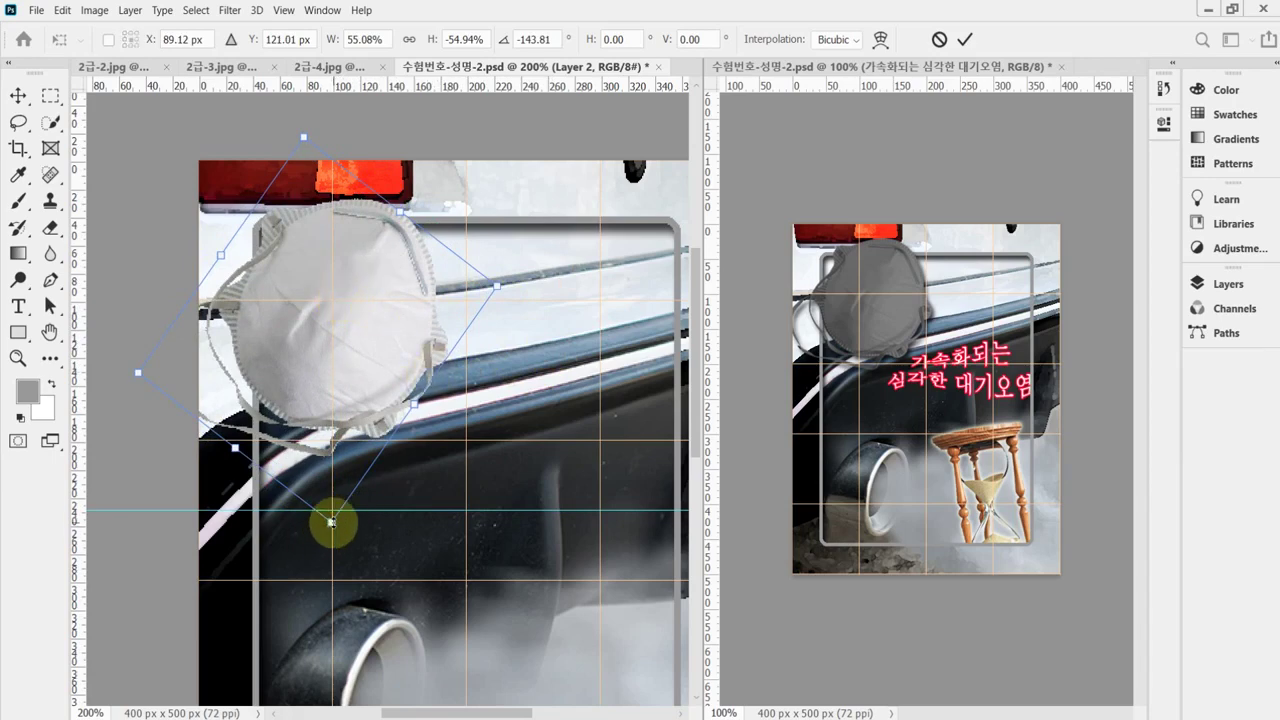
{"action": "left_click_drag", "start_coordinate": [332, 521], "coordinate": [326, 483]}
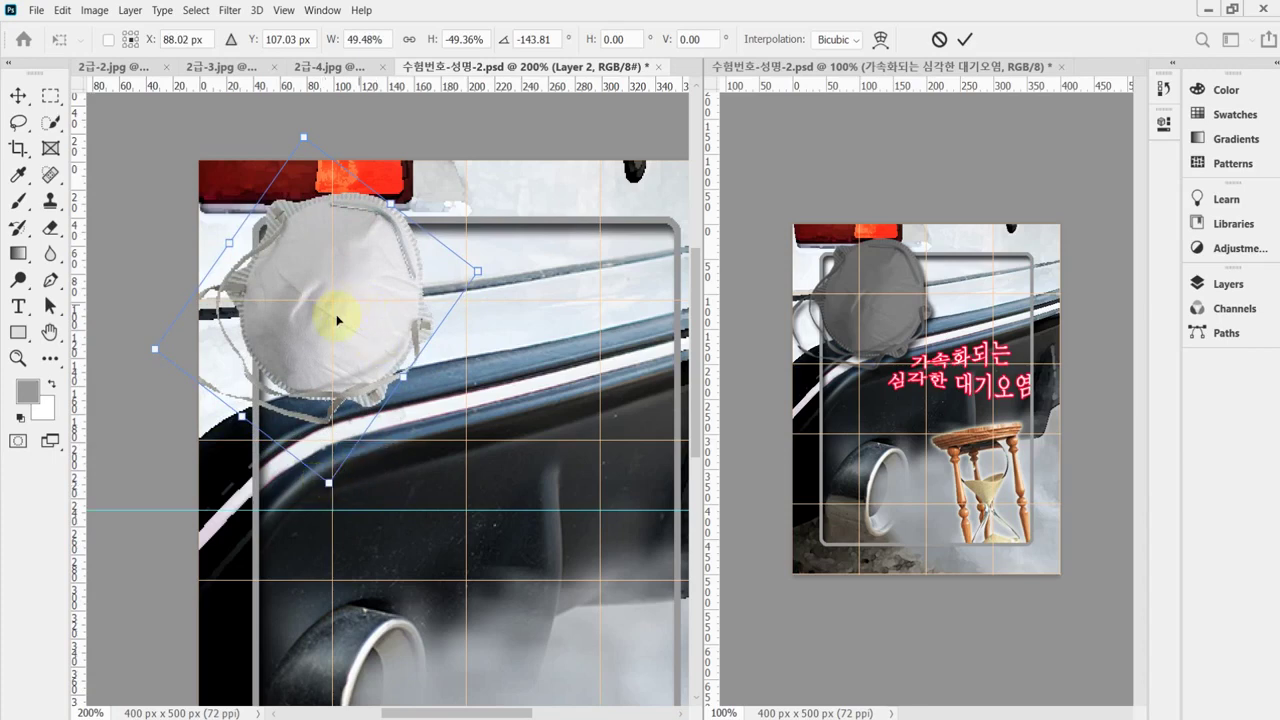
{"action": "left_click_drag", "start_coordinate": [342, 323], "coordinate": [384, 329]}
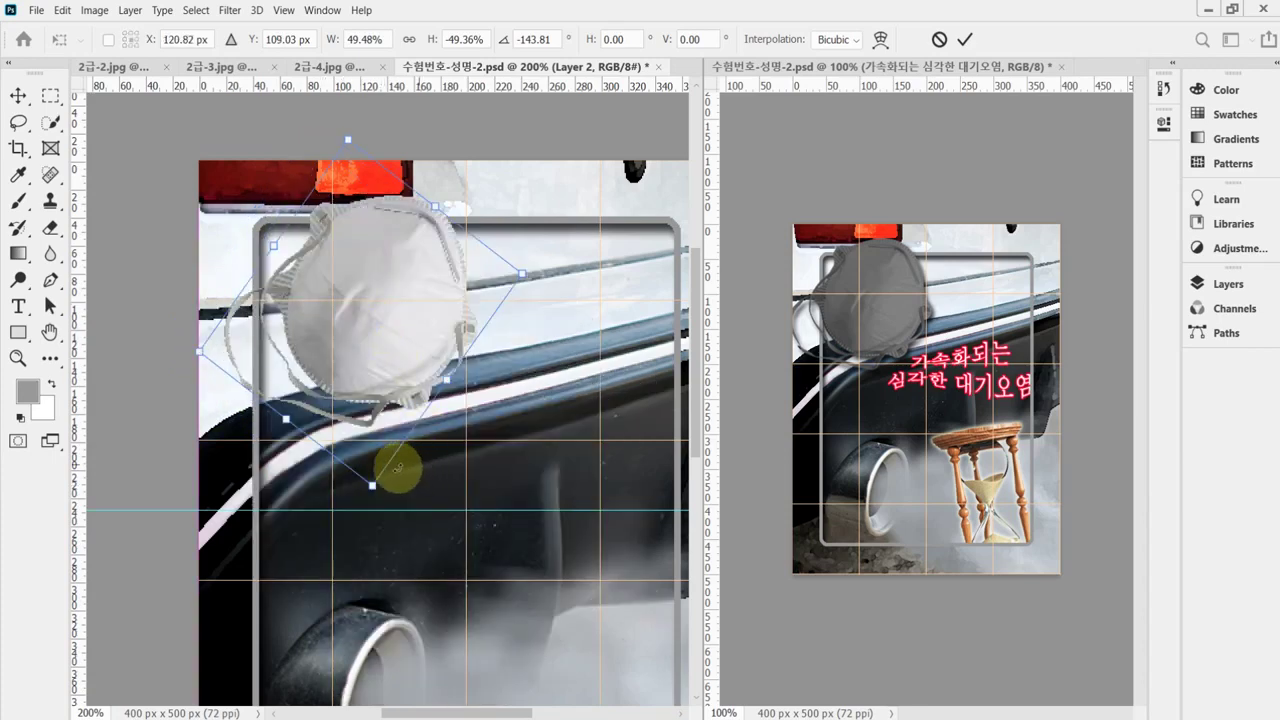
{"action": "left_click_drag", "start_coordinate": [372, 488], "coordinate": [337, 534]}
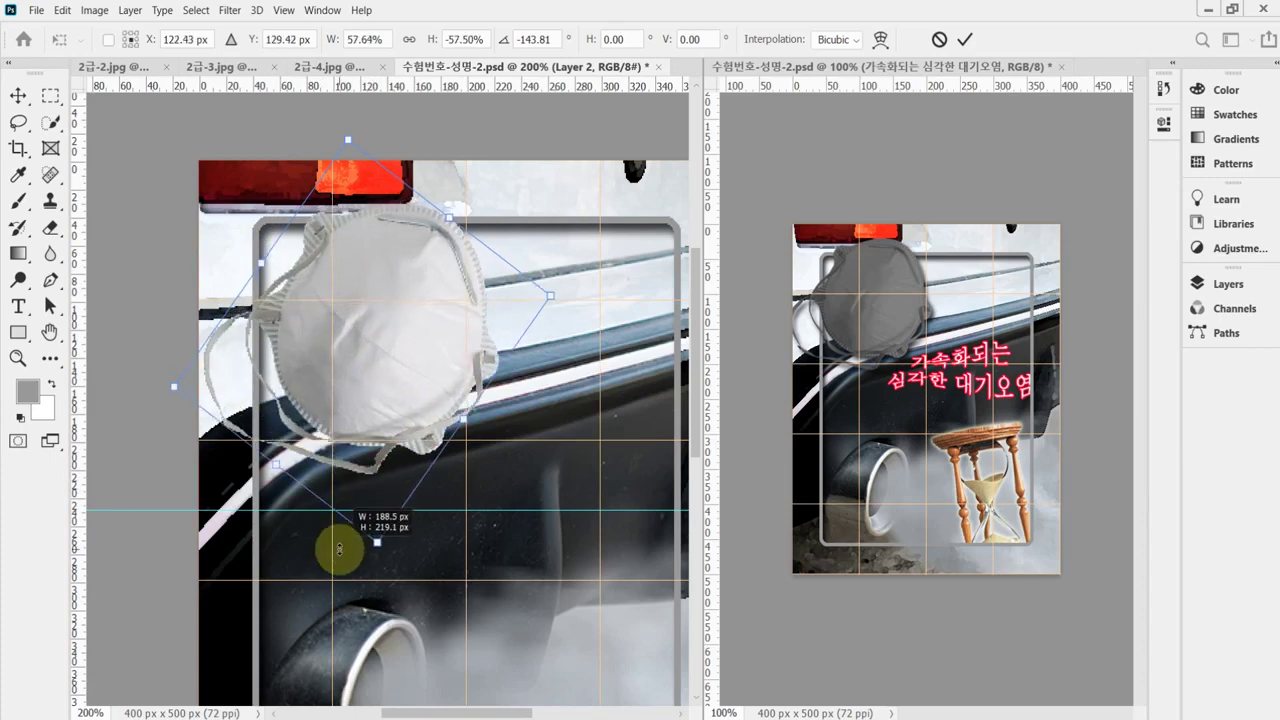
{"action": "left_click_drag", "start_coordinate": [366, 434], "coordinate": [322, 437]}
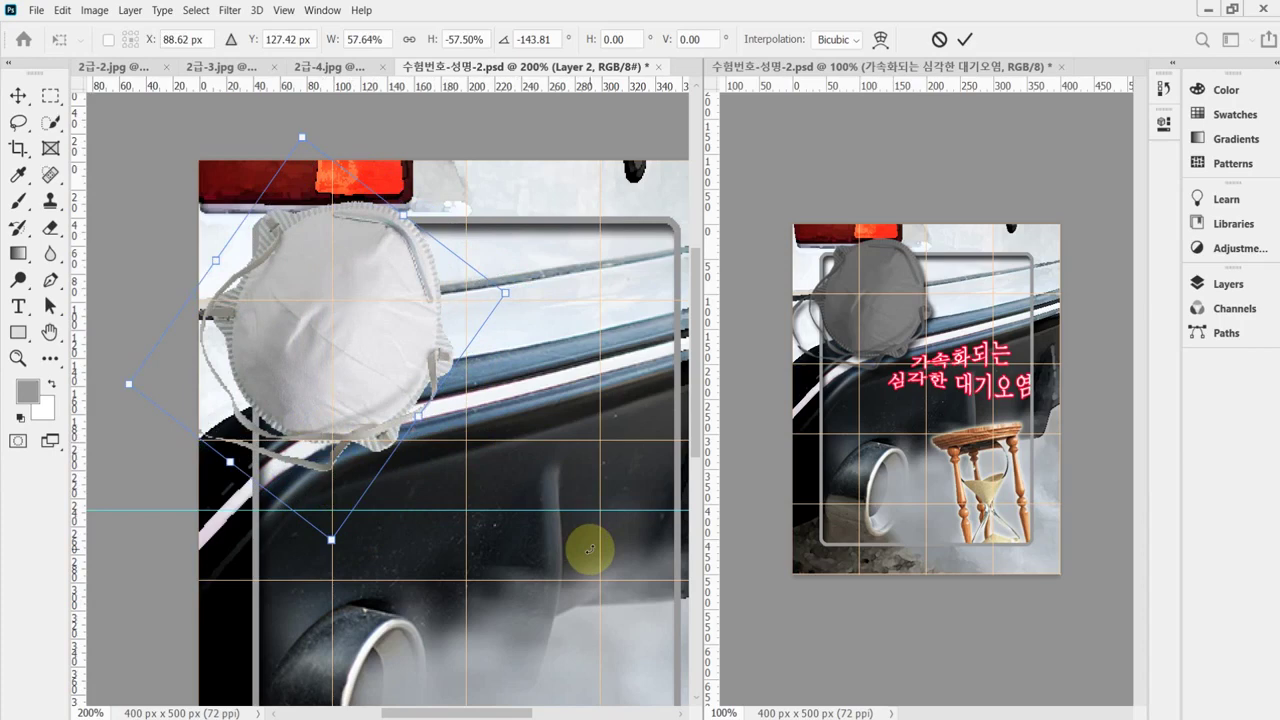
Nudge the mask in small increments to about X 117.6 px, Y 125.4 px so its straps reach the canvas's left edge.
{"action": "key", "text": "Left"}
{"action": "key", "text": "Left"}
{"action": "key", "text": "Left"}
{"action": "key", "text": "Left"}
{"action": "key", "text": "Left"}
{"action": "key", "text": "Left"}
{"action": "key", "text": "Up"}
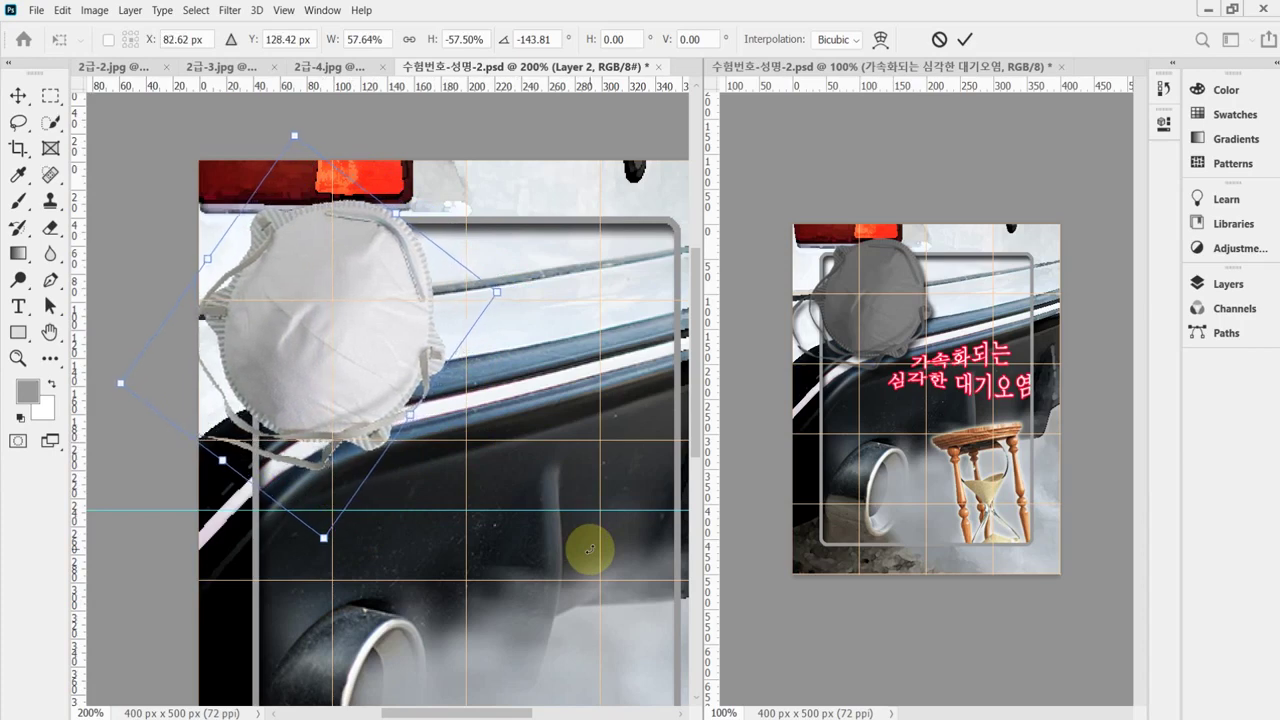
{"action": "key", "text": "Right"}
{"action": "key", "text": "Right"}
{"action": "key", "text": "Right"}
{"action": "key", "text": "Right"}
{"action": "key", "text": "Right"}
{"action": "key", "text": "Right"}
{"action": "key", "text": "Right"}
{"action": "key", "text": "Right"}
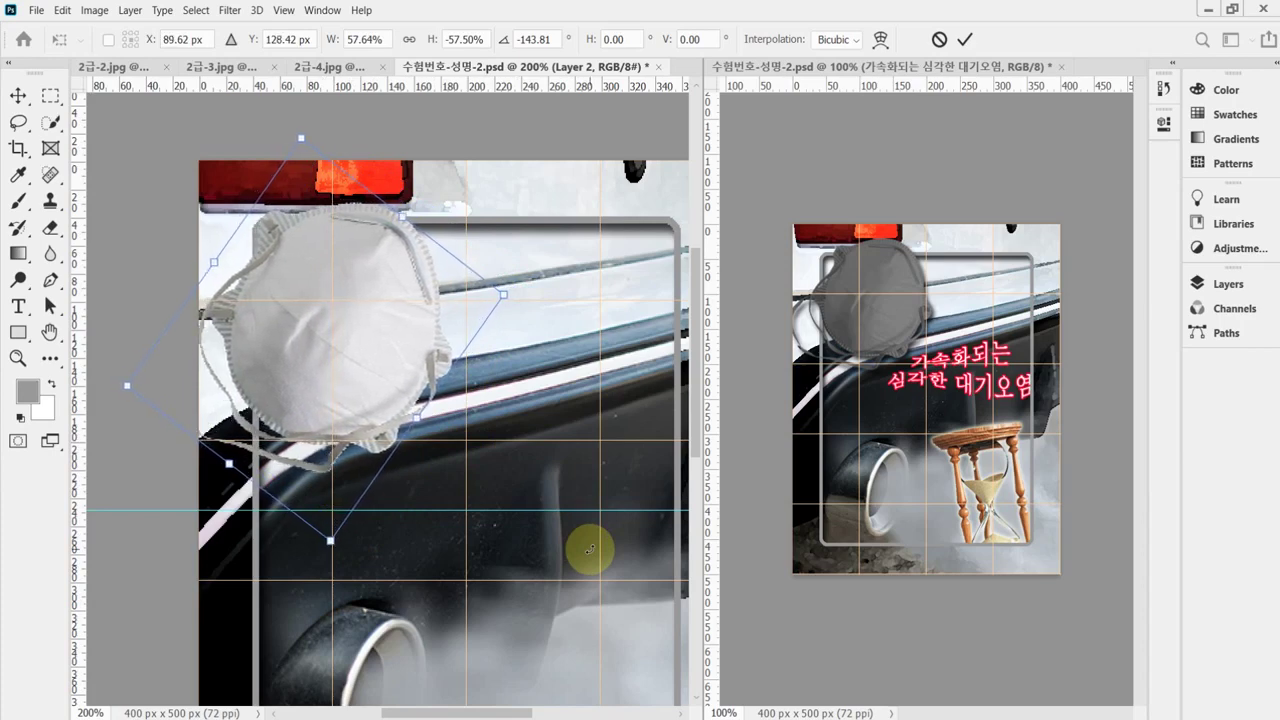
{"action": "key", "text": "Up"}
{"action": "key", "text": "Up"}
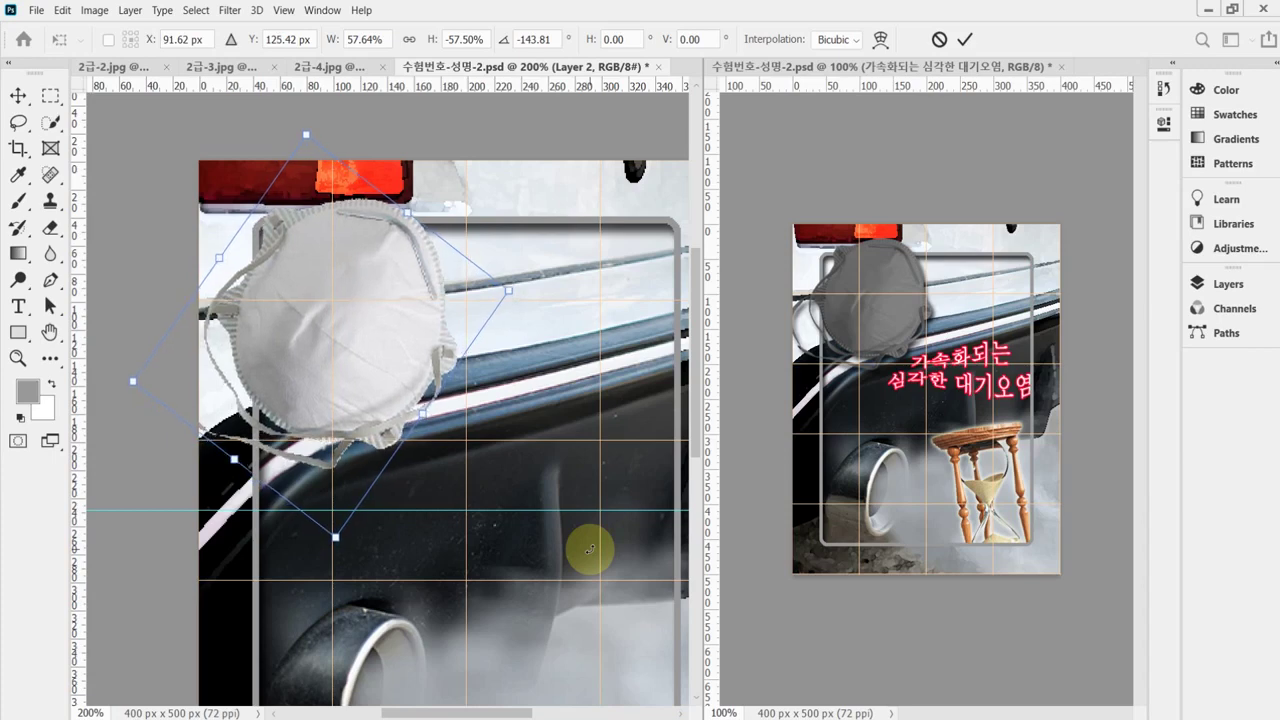
{"action": "key", "text": "Right"}
{"action": "key", "text": "Right"}
{"action": "key", "text": "Right"}
{"action": "key", "text": "Right"}
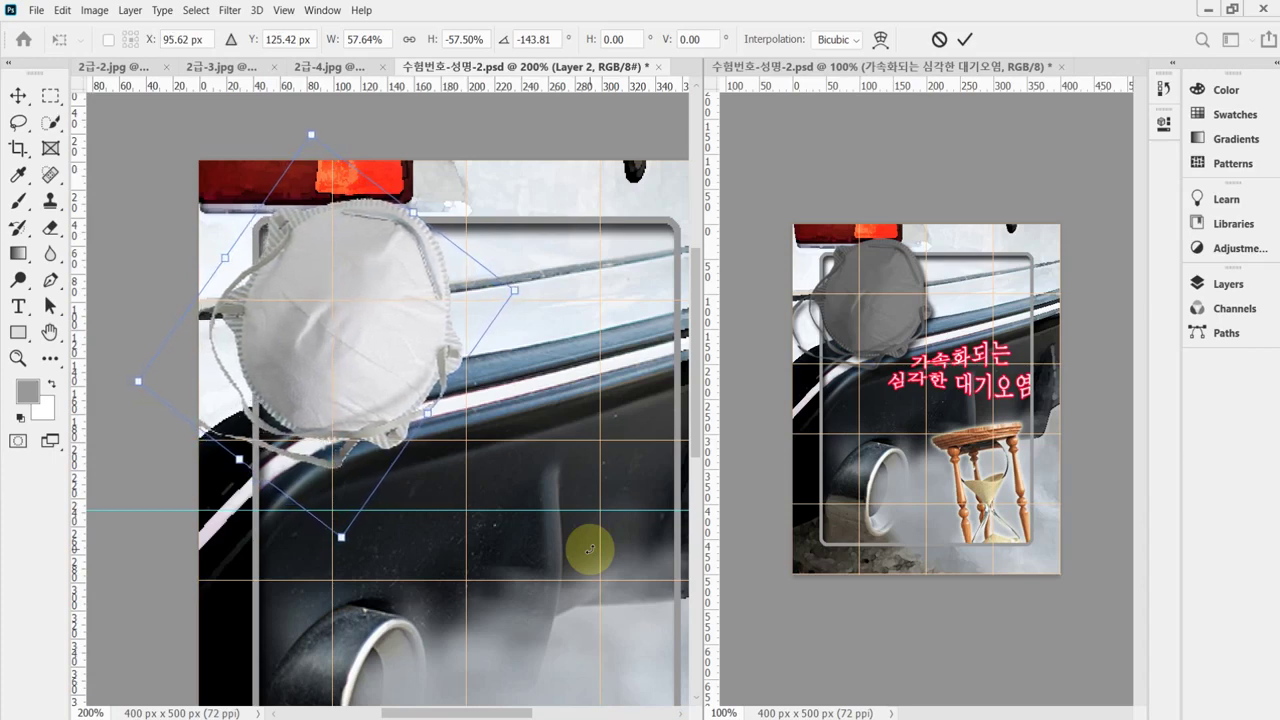
{"action": "key", "text": "Right"}
{"action": "key", "text": "Right"}
{"action": "key", "text": "Right"}
{"action": "key", "text": "Right"}
{"action": "key", "text": "Right"}
{"action": "key", "text": "Right"}
{"action": "key", "text": "Right"}
{"action": "key", "text": "Right"}
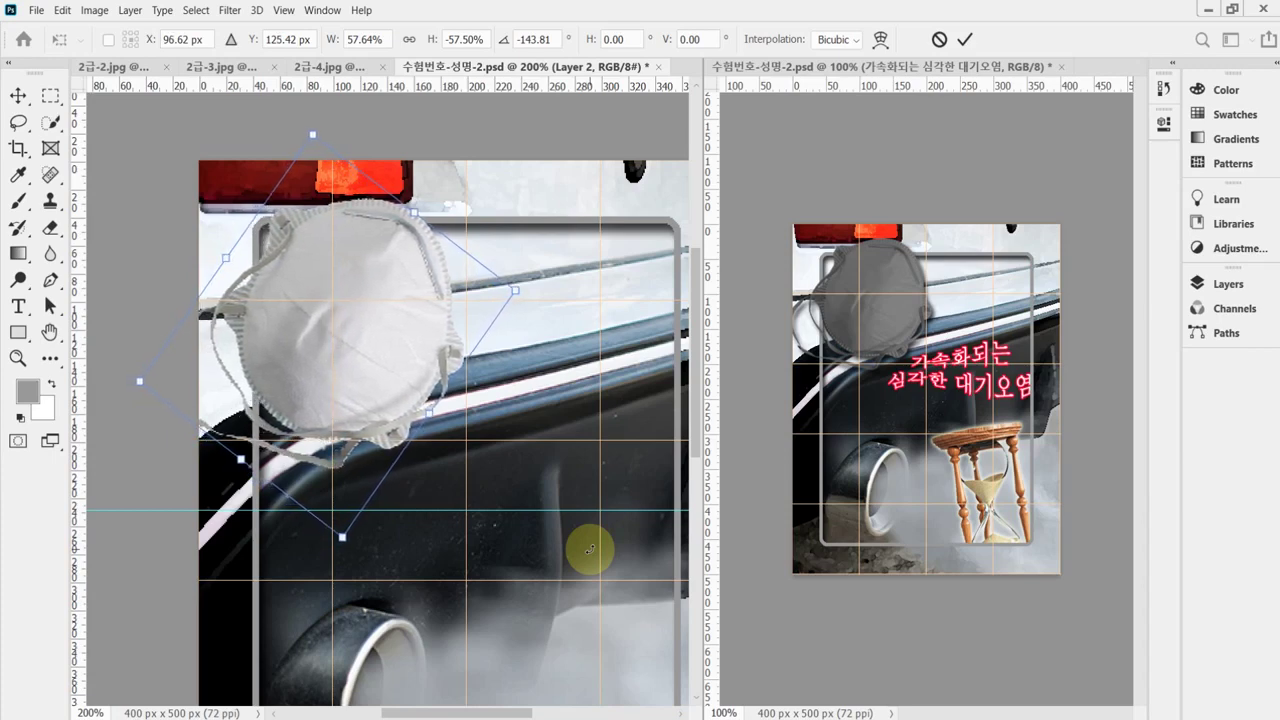
{"action": "key", "text": "Right"}
{"action": "key", "text": "Right"}
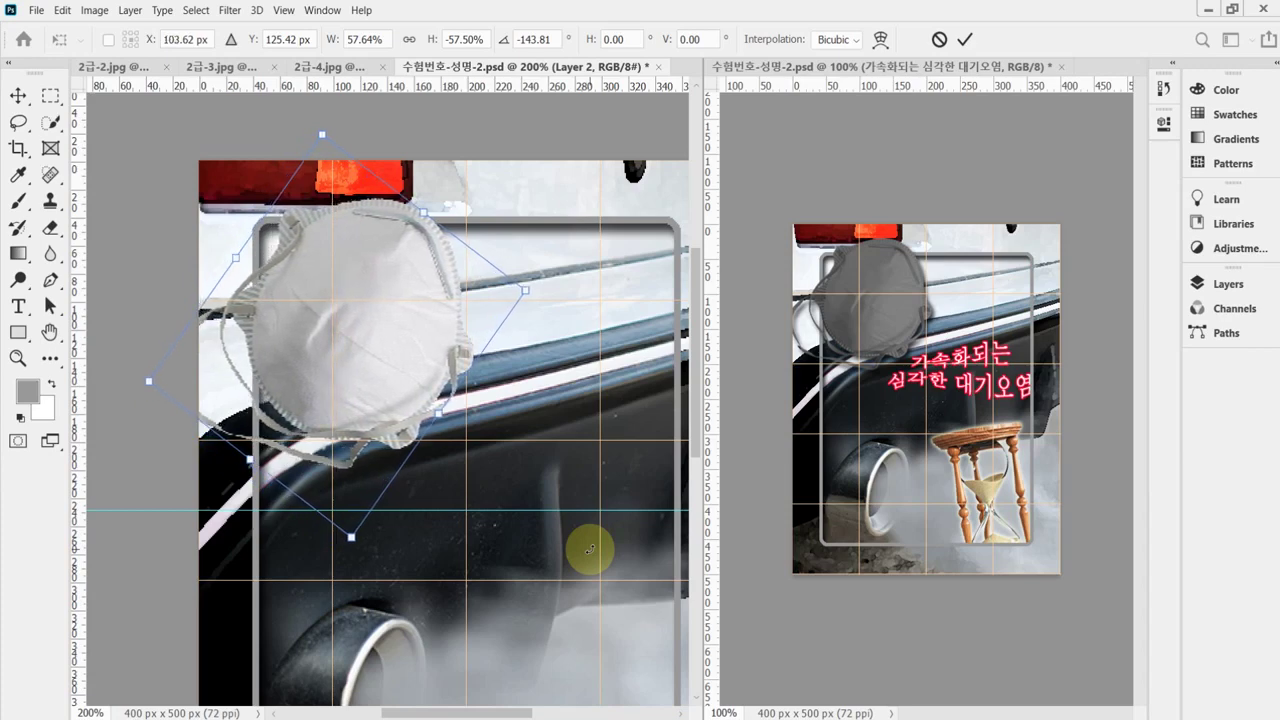
{"action": "key", "text": "Right"}
{"action": "key", "text": "Right"}
{"action": "key", "text": "Right"}
{"action": "key", "text": "Right"}
{"action": "key", "text": "Right"}
{"action": "key", "text": "Right"}
{"action": "key", "text": "Right"}
{"action": "key", "text": "Right"}
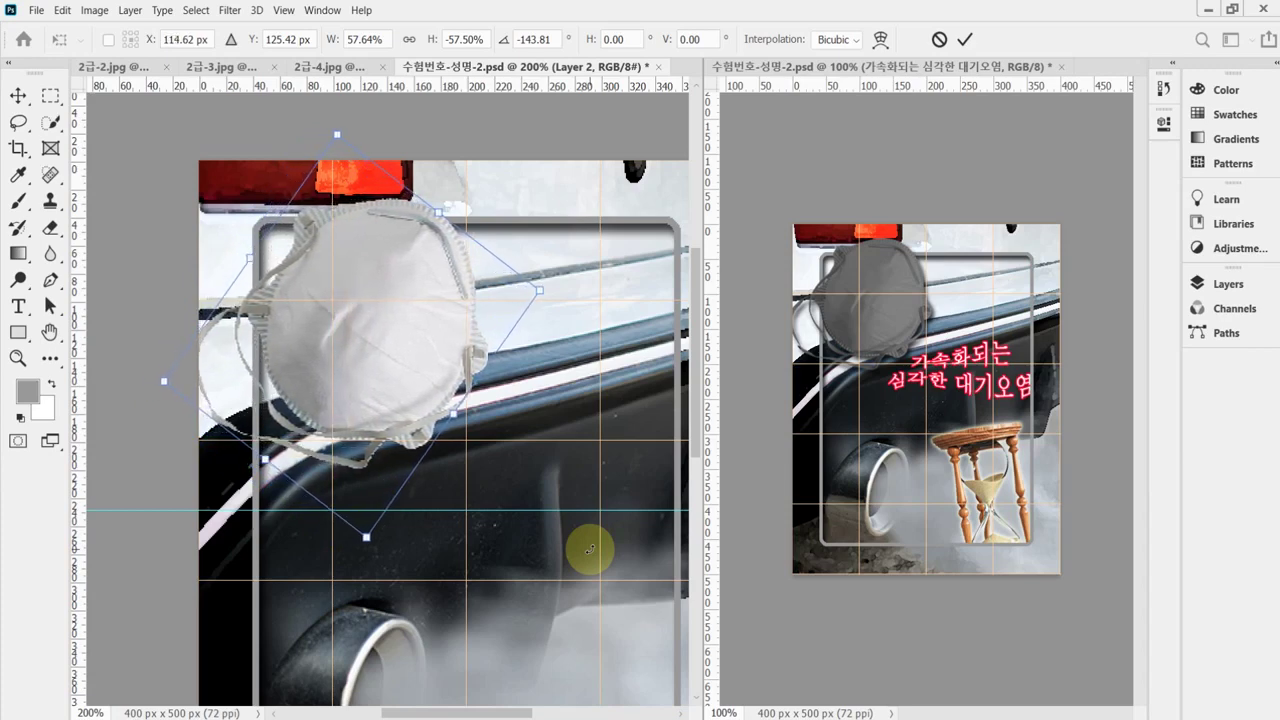
{"action": "key", "text": "Right"}
{"action": "key", "text": "Right"}
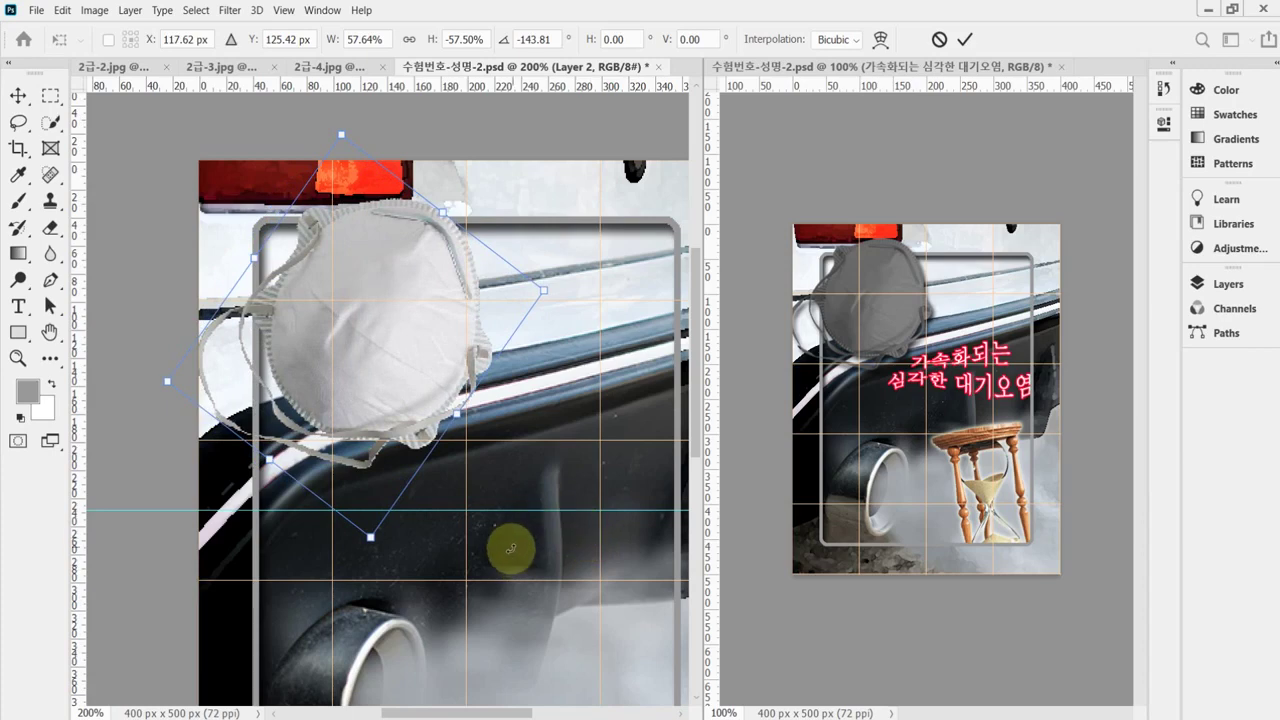
Rotate the mask to about -149.4°, reduce it to about 56.4% scale and apply the transform.
{"action": "left_click_drag", "start_coordinate": [538, 432], "coordinate": [526, 412]}
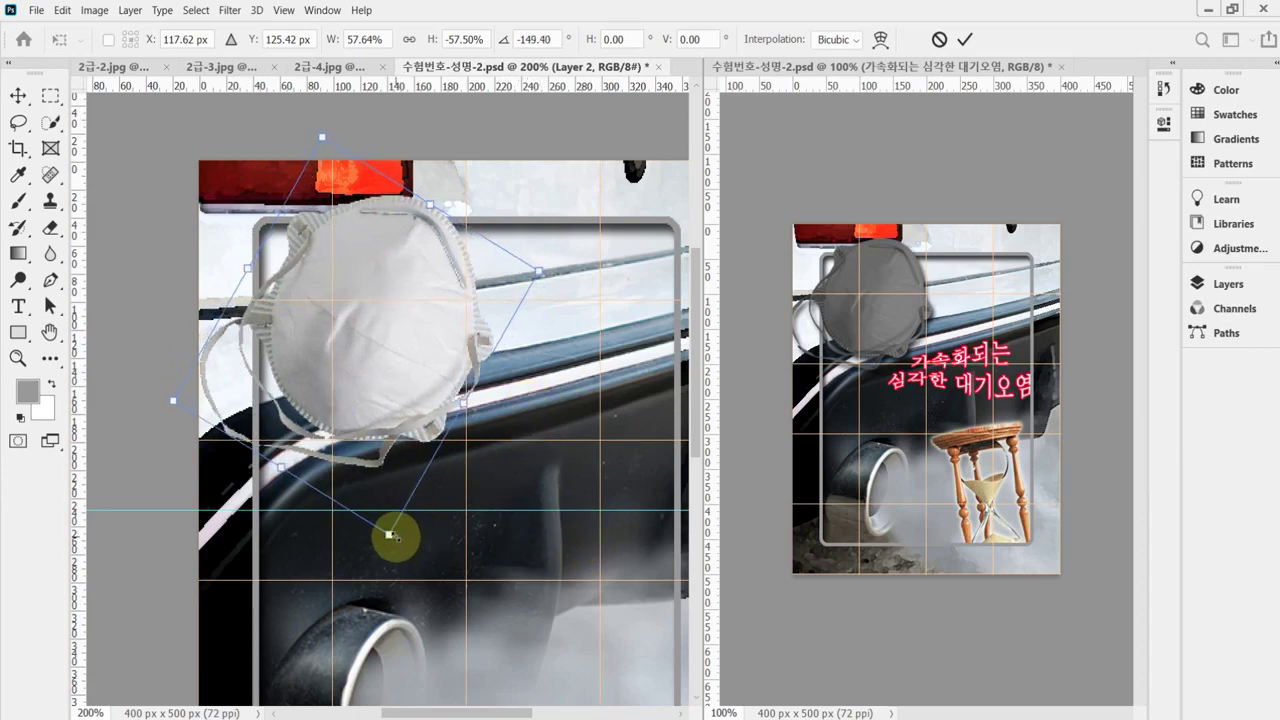
{"action": "left_click_drag", "start_coordinate": [391, 535], "coordinate": [388, 526]}
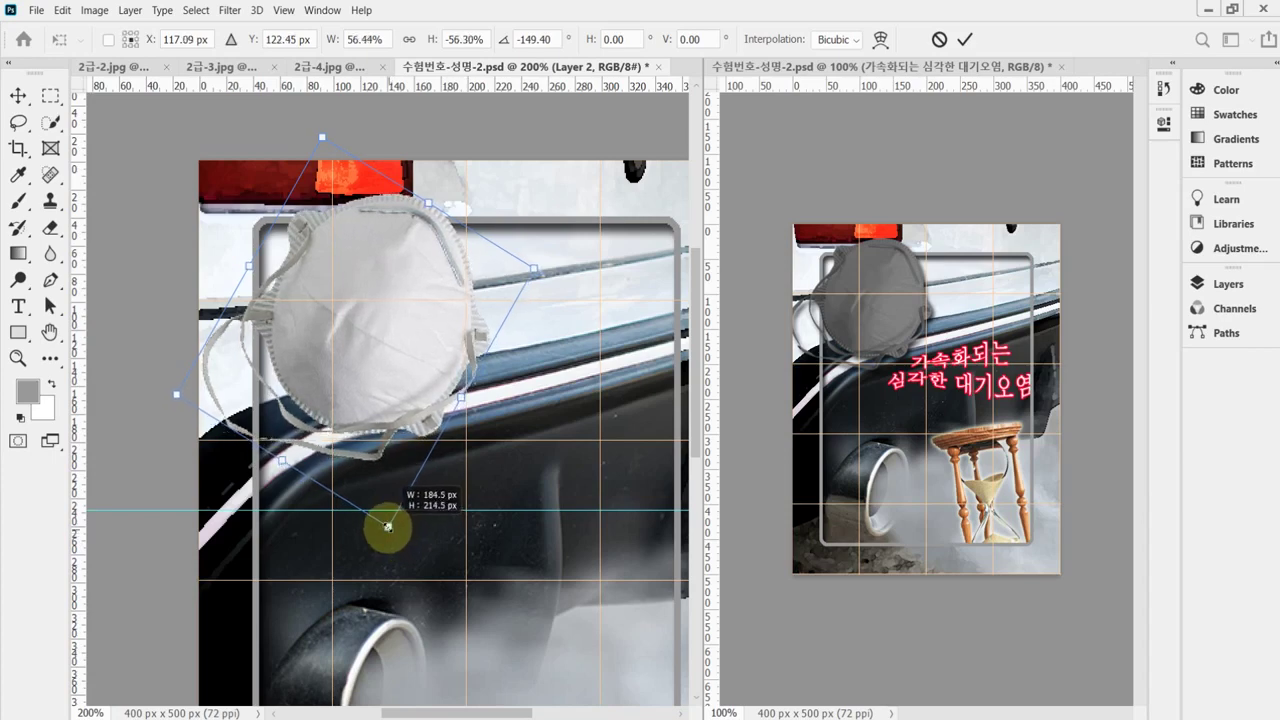
{"action": "key", "text": "Return"}
{"action": "key", "text": "w"}
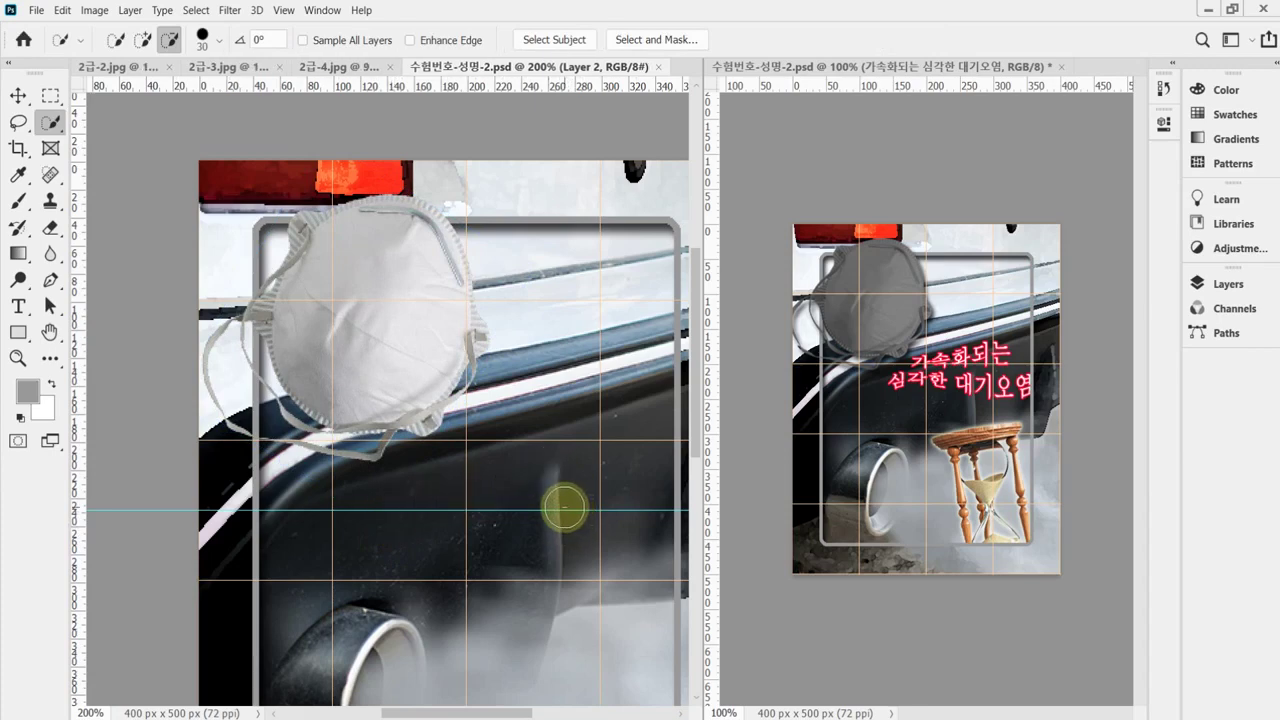
Add a Drop Shadow to the mask layer with 75% opacity, 120° angle, 7 px distance and 7 px size.
{"action": "left_click", "coordinate": [1222, 284]}
{"action": "left_click", "coordinate": [994, 653]}
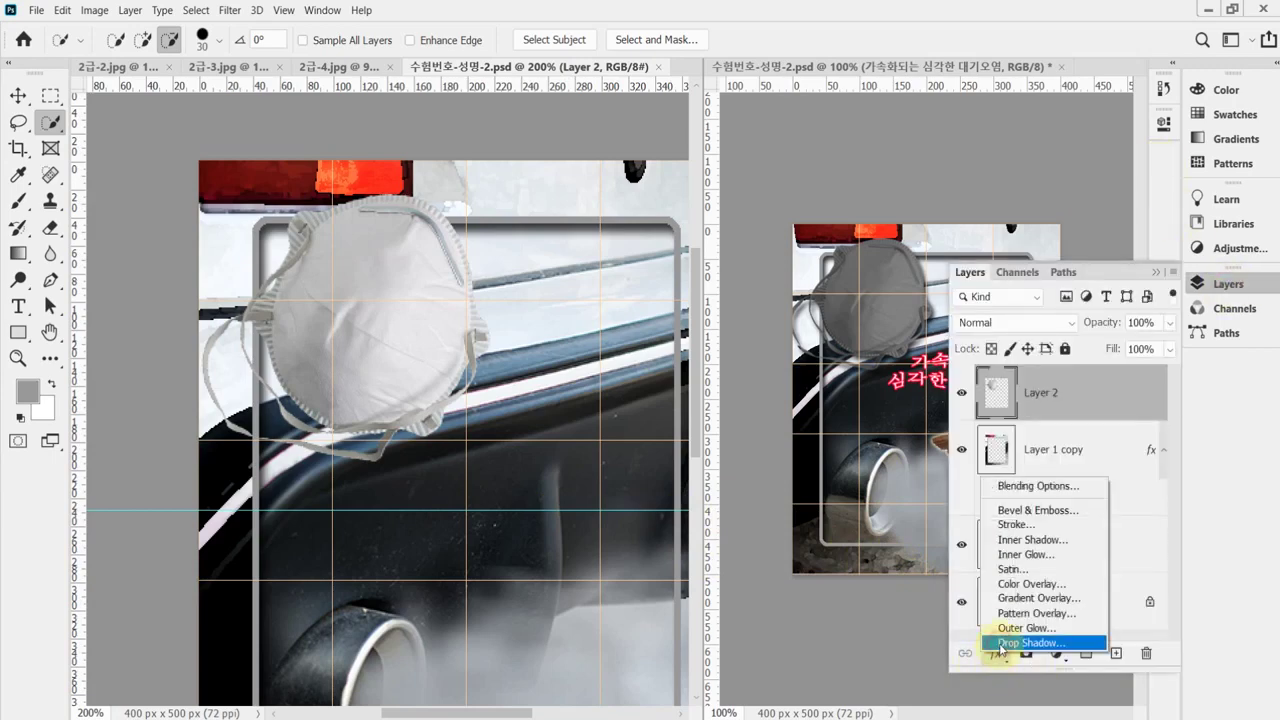
{"action": "left_click", "coordinate": [1000, 643]}
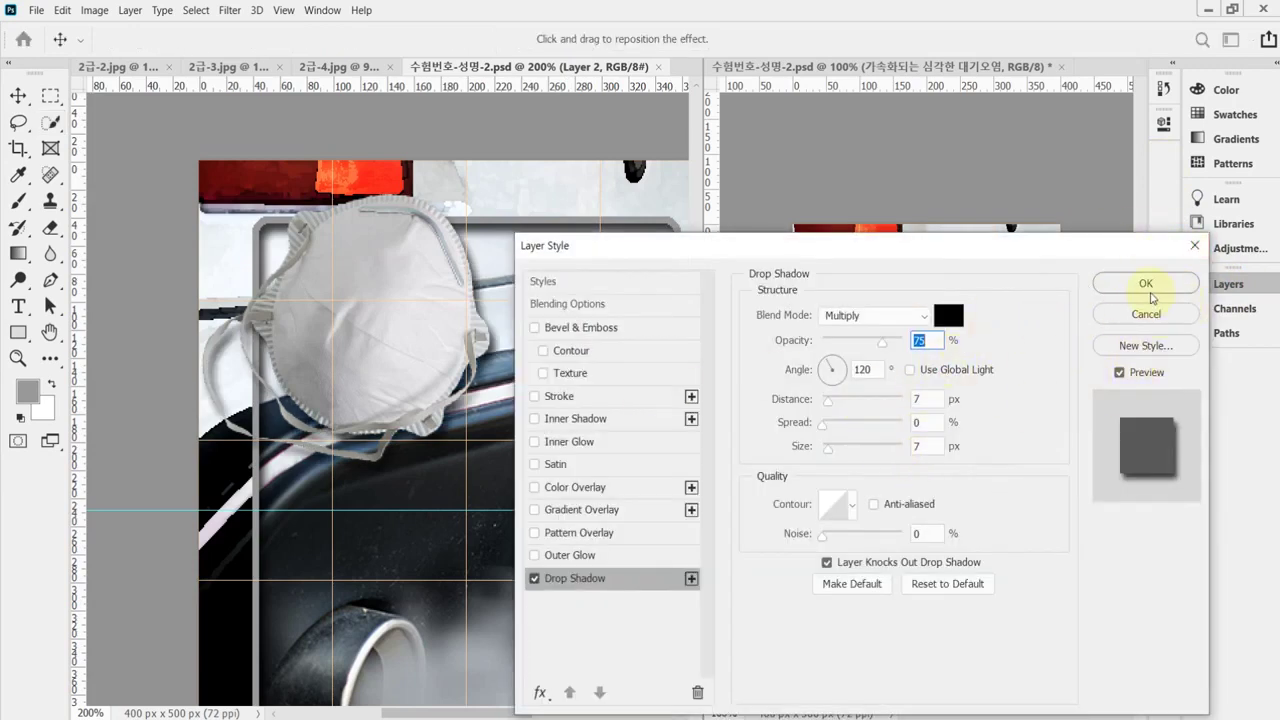
{"action": "left_click", "coordinate": [1148, 286]}
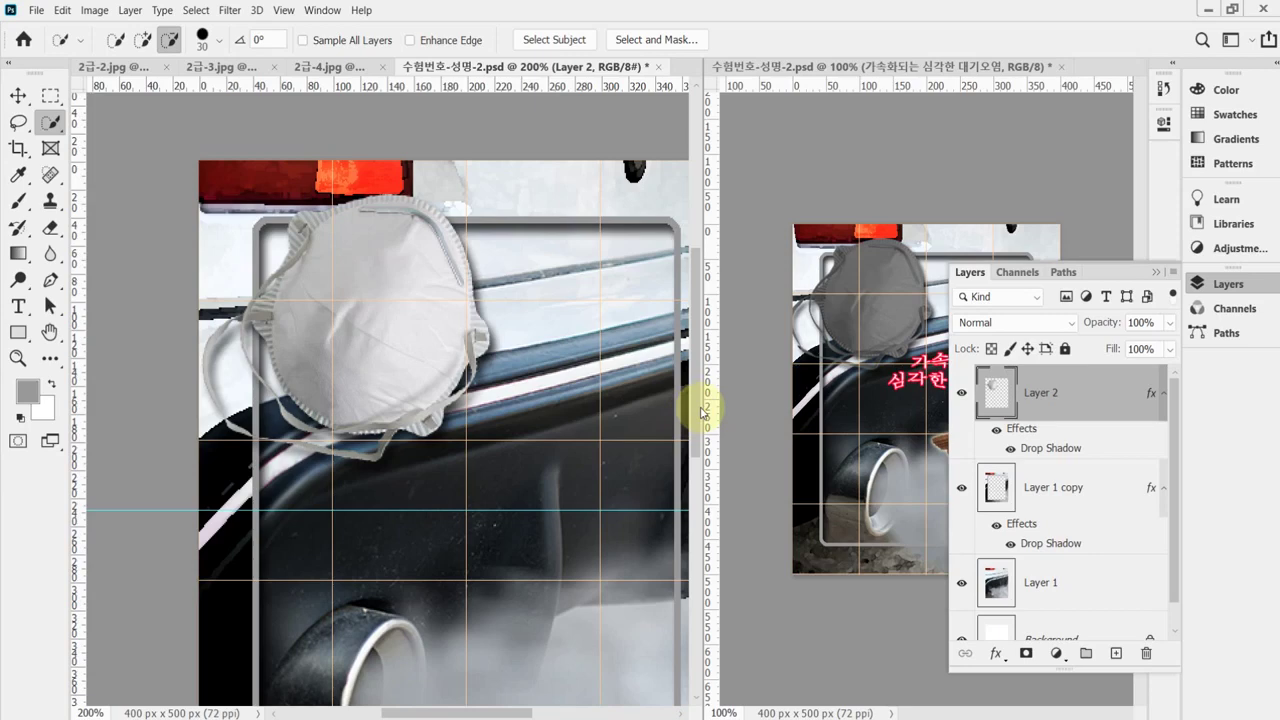
Load the mask layer's outline as a selection and add a Hue/Saturation adjustment layer limited to it.
{"action": "left_click", "coordinate": [997, 401], "text": "ctrl"}
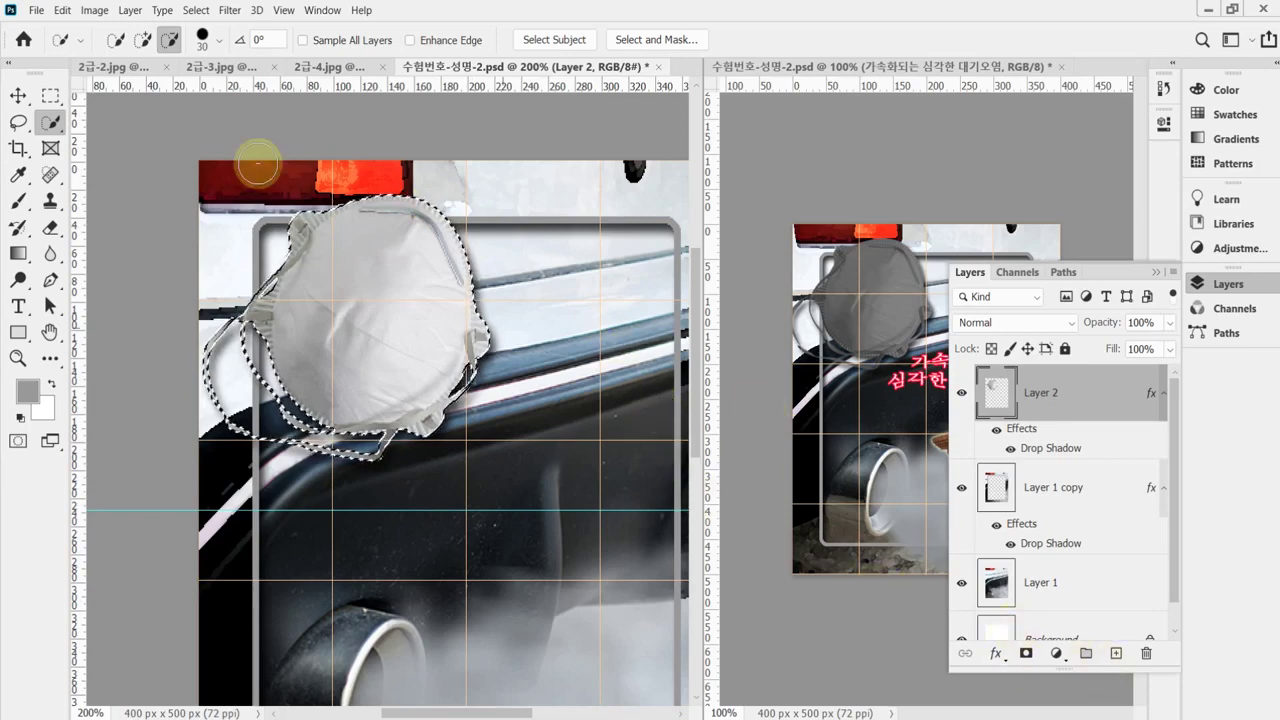
{"action": "left_click", "coordinate": [93, 10]}
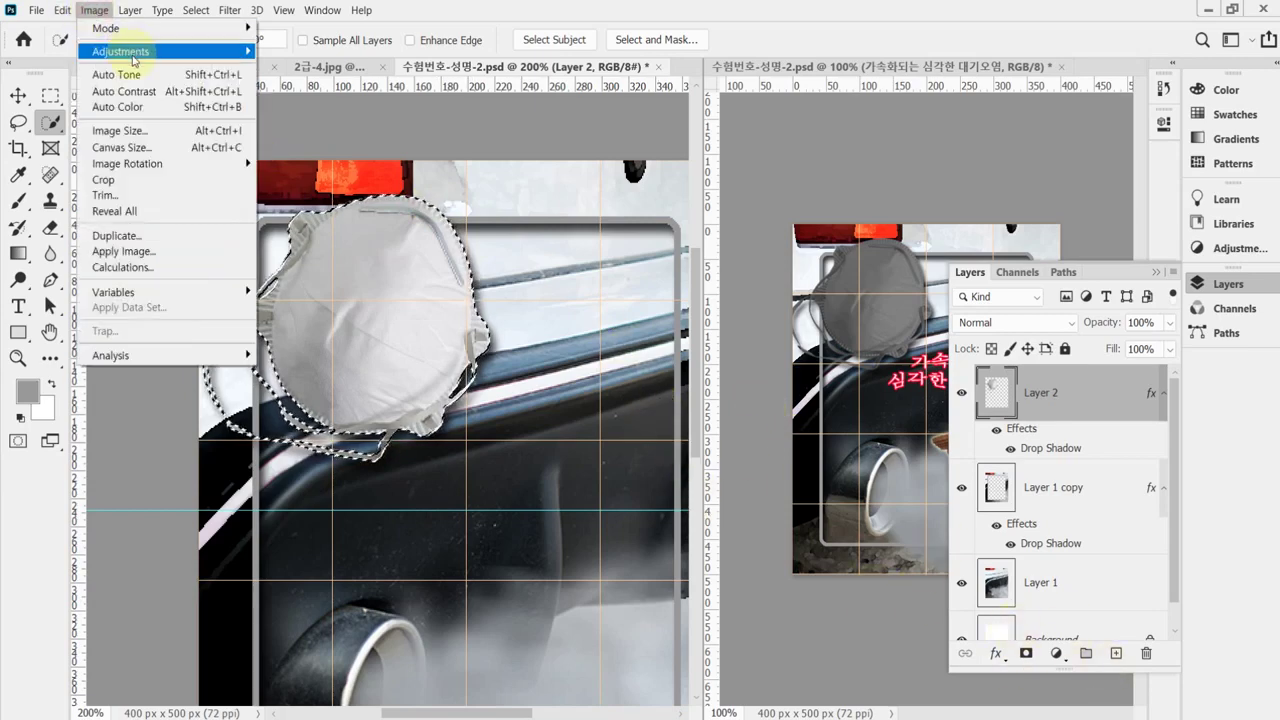
{"action": "mouse_move", "coordinate": [134, 51]}
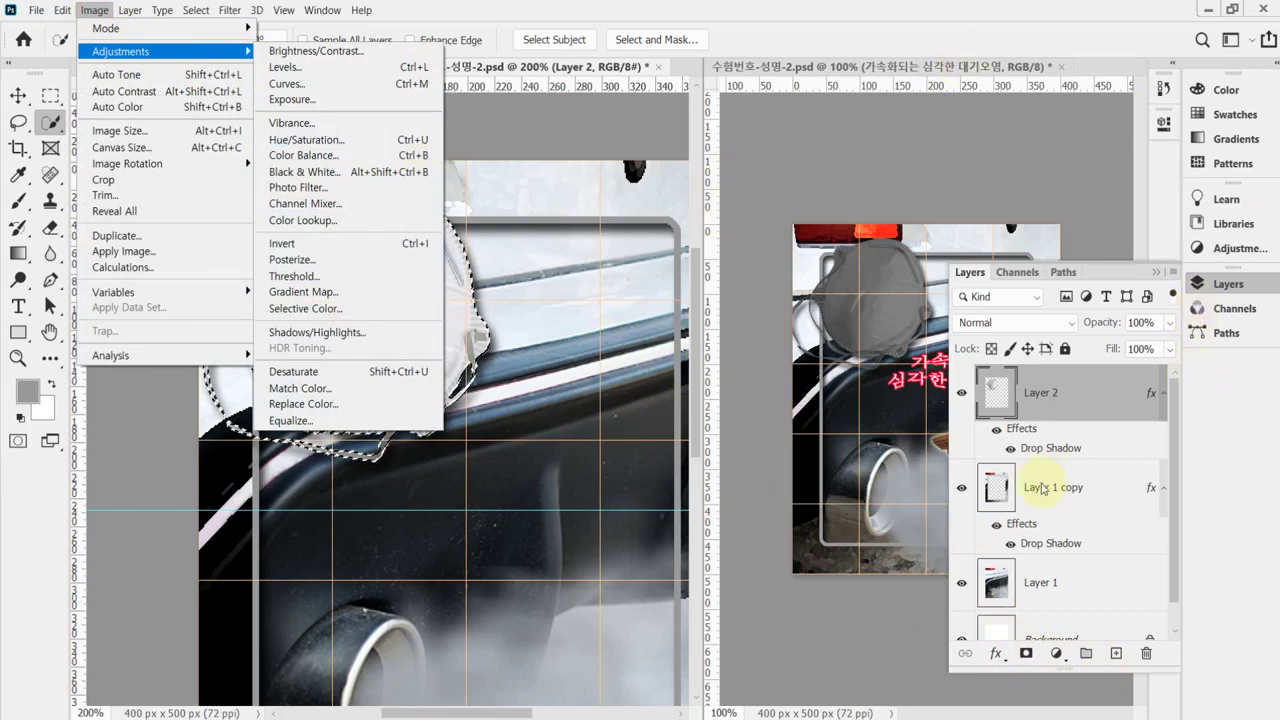
{"action": "left_click", "coordinate": [1000, 394]}
{"action": "left_click", "coordinate": [1055, 653]}
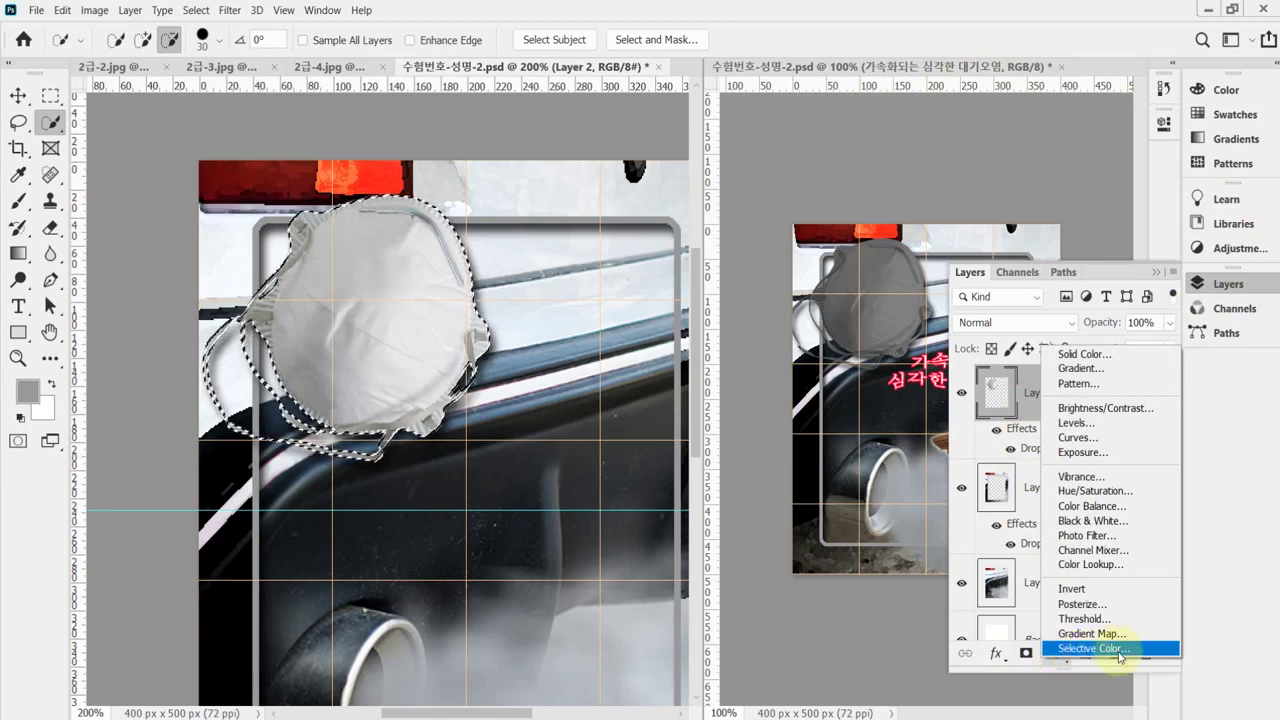
{"action": "left_click", "coordinate": [1128, 491]}
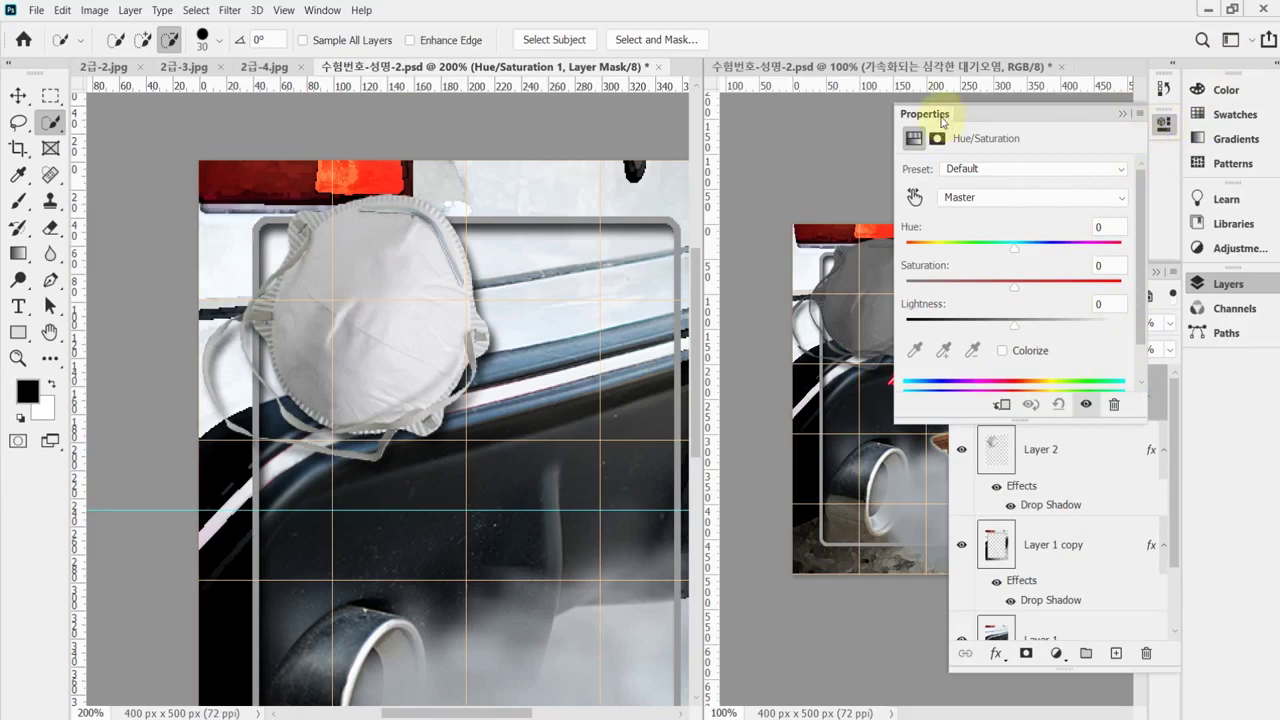
Colorize the mask through the Hue/Saturation adjustment with hue 150, saturation 0 and lightness -45.
{"action": "left_click", "coordinate": [1003, 352]}
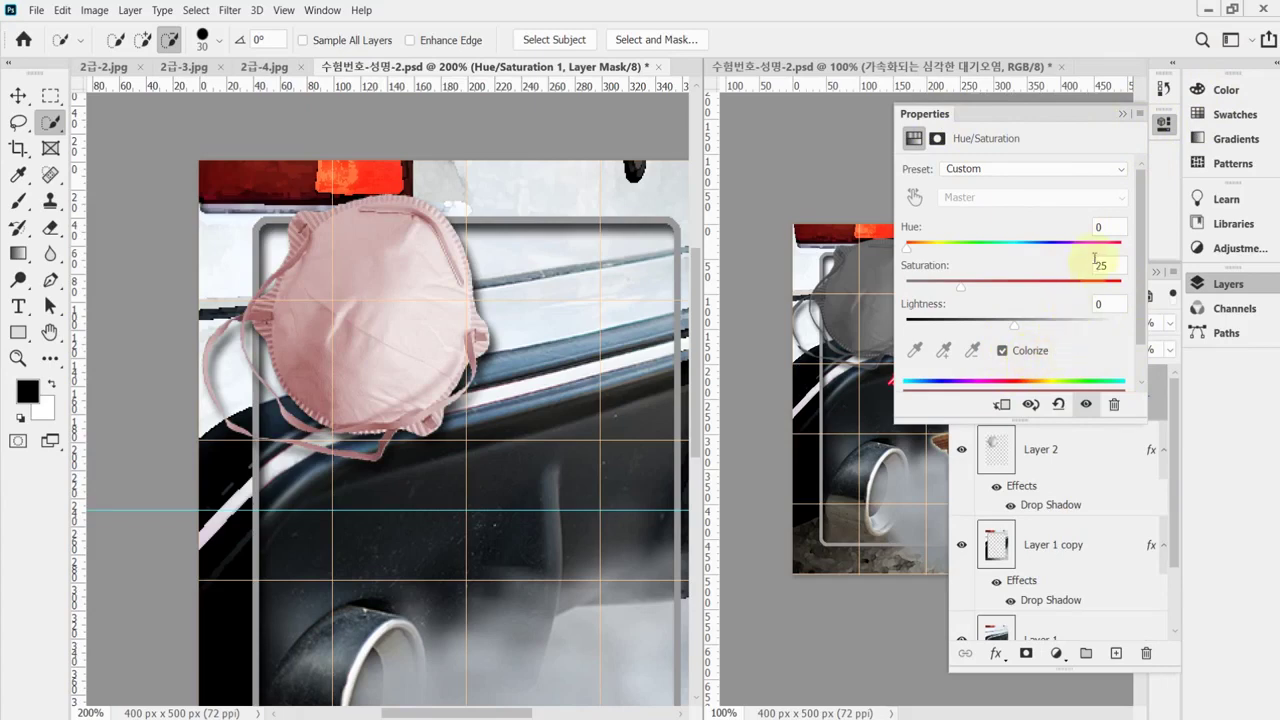
{"action": "left_click", "coordinate": [1108, 227]}
{"action": "type", "text": "16"}
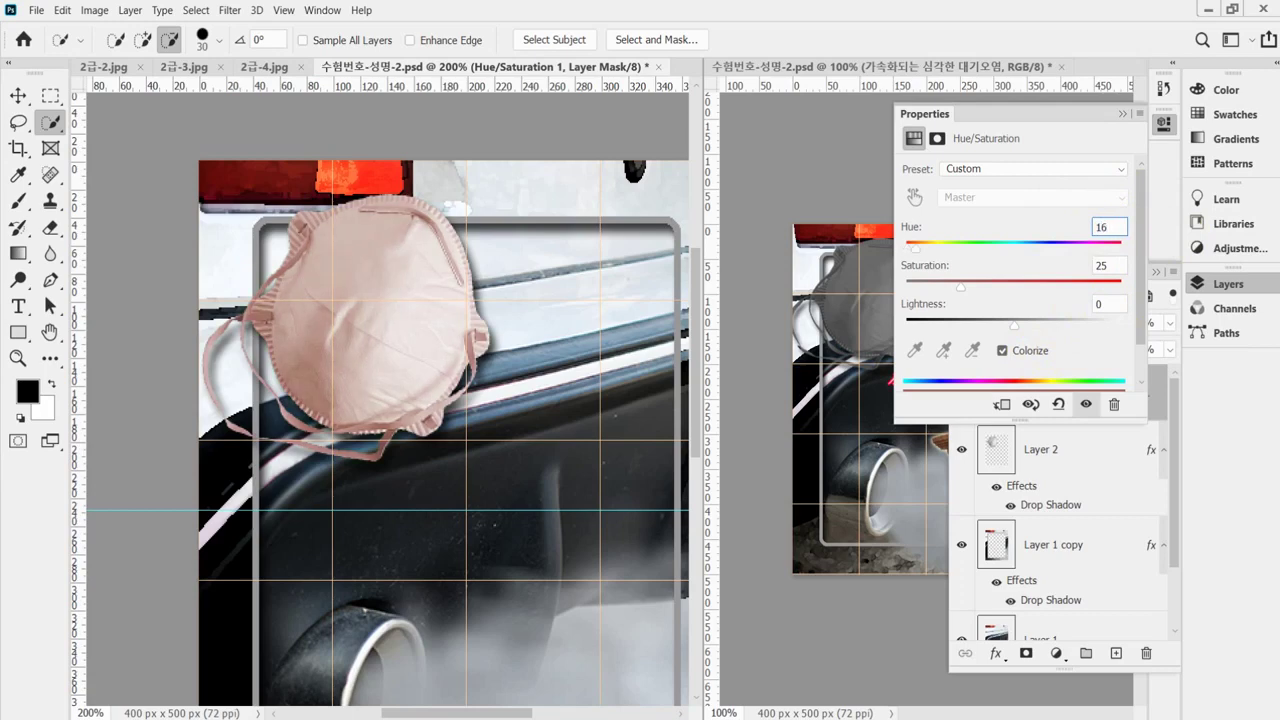
{"action": "key", "text": "BackSpace"}
{"action": "type", "text": "50"}
{"action": "key", "text": "Tab"}
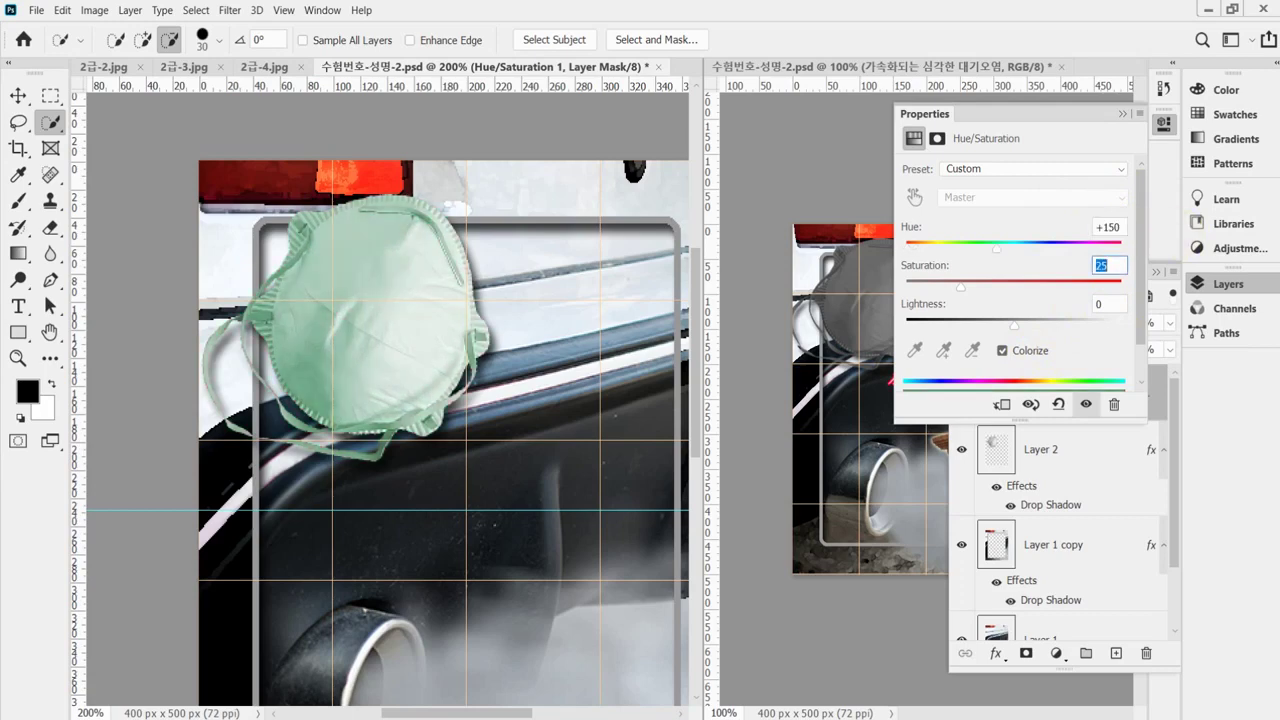
{"action": "type", "text": "0"}
{"action": "key", "text": "Tab"}
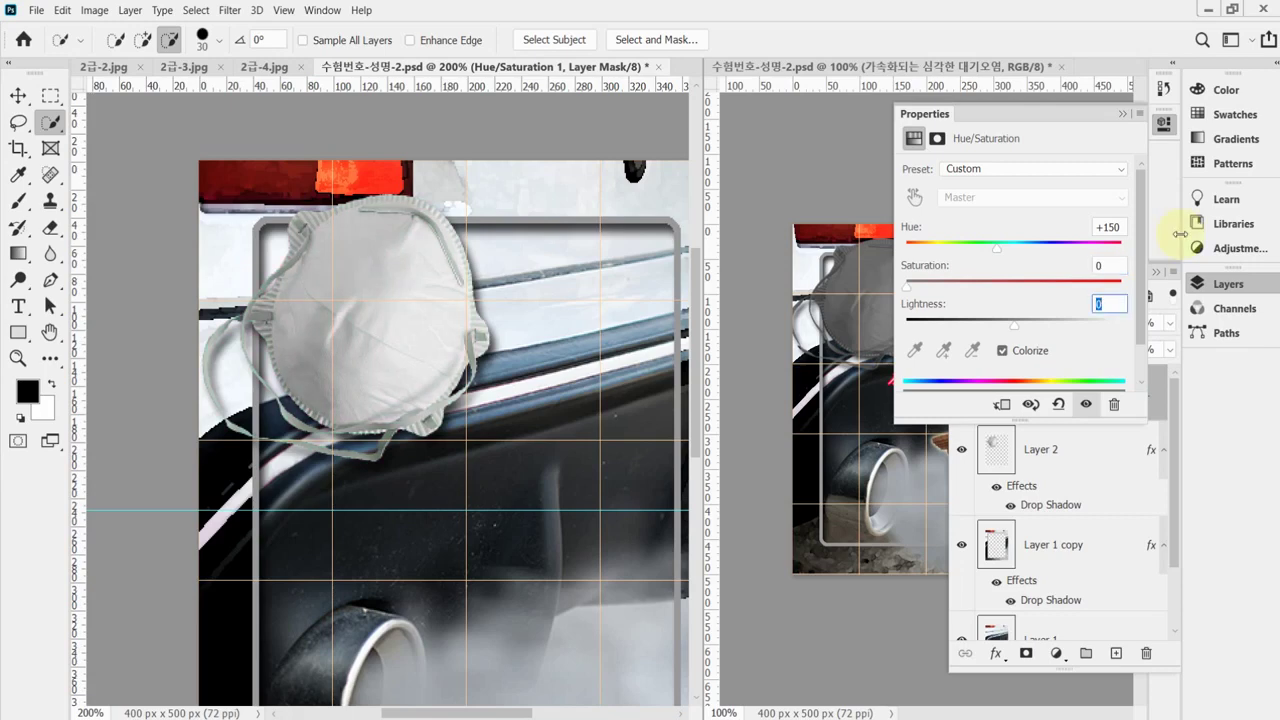
{"action": "type", "text": "-45"}
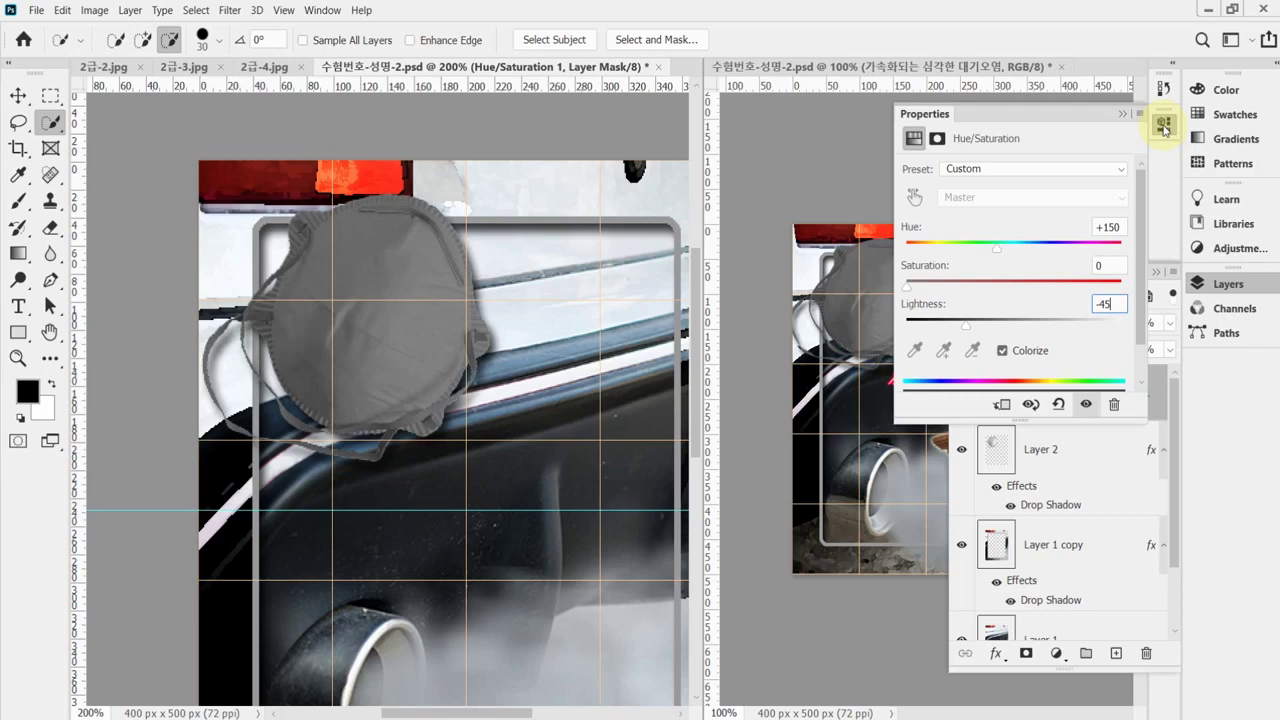
Close the adjustment's properties and save the composition.
{"action": "left_click", "coordinate": [1163, 127]}
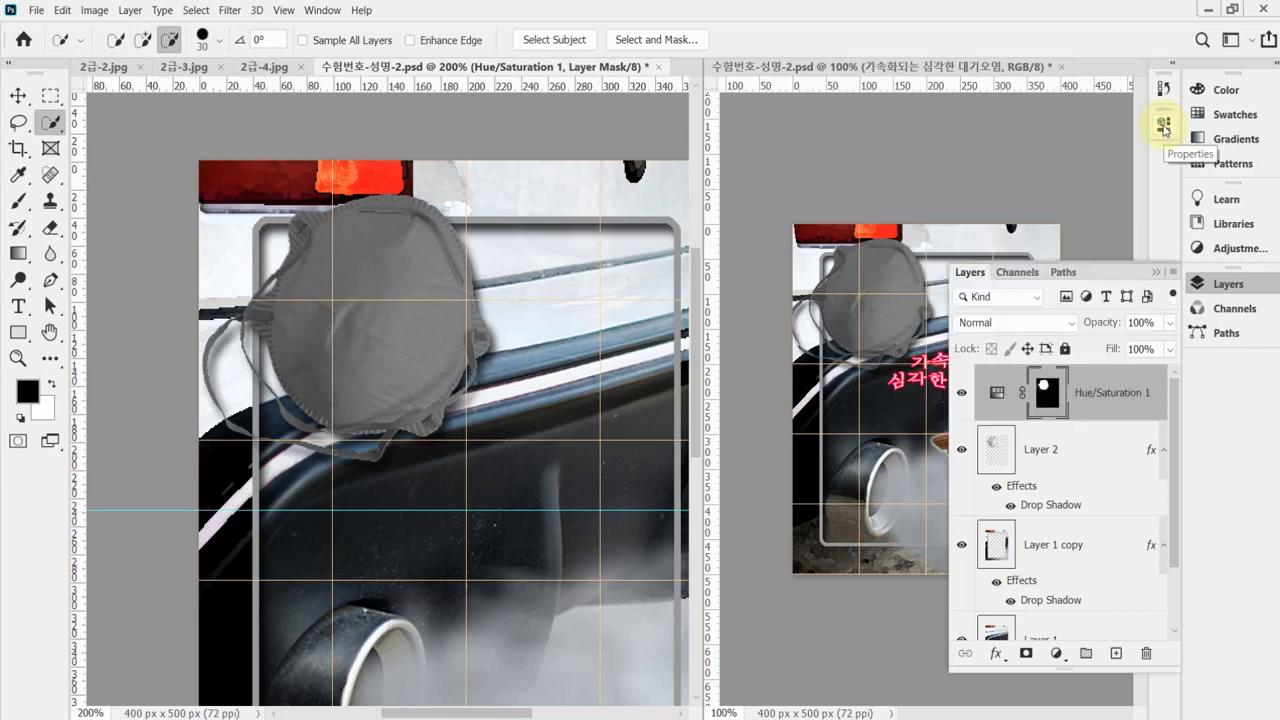
{"action": "left_click", "coordinate": [1163, 127]}
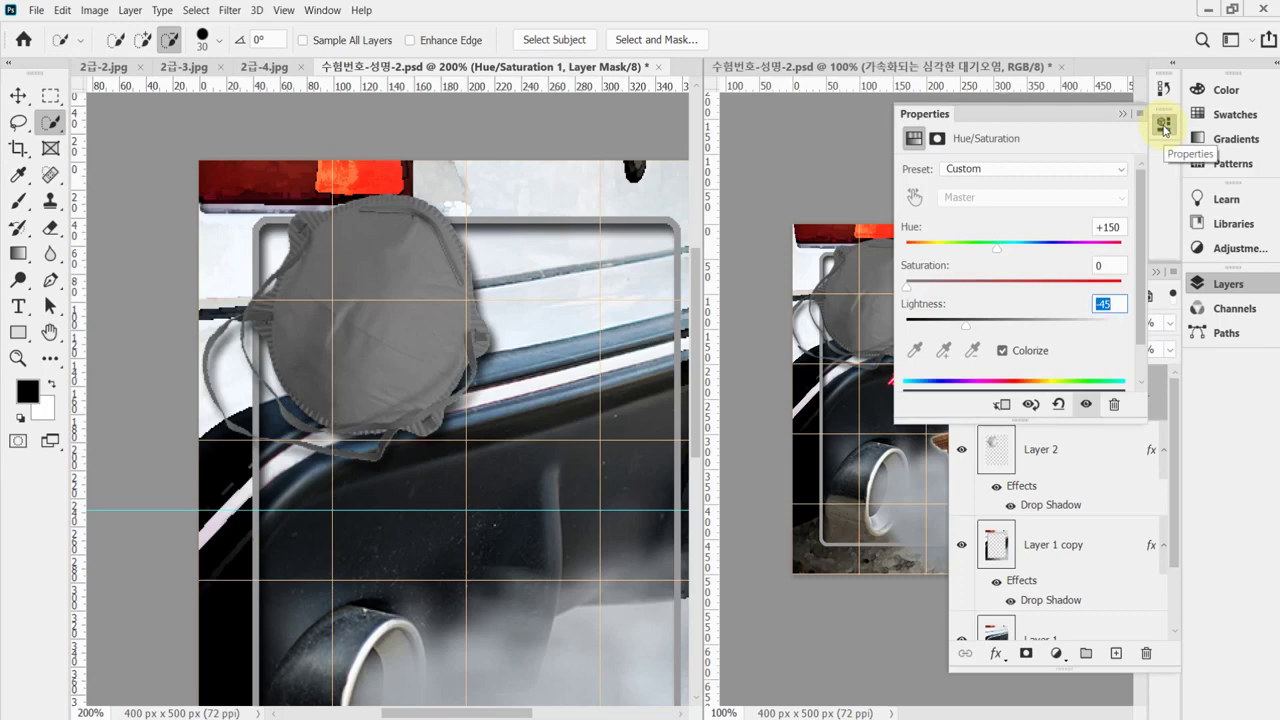
{"action": "left_click", "coordinate": [1163, 127]}
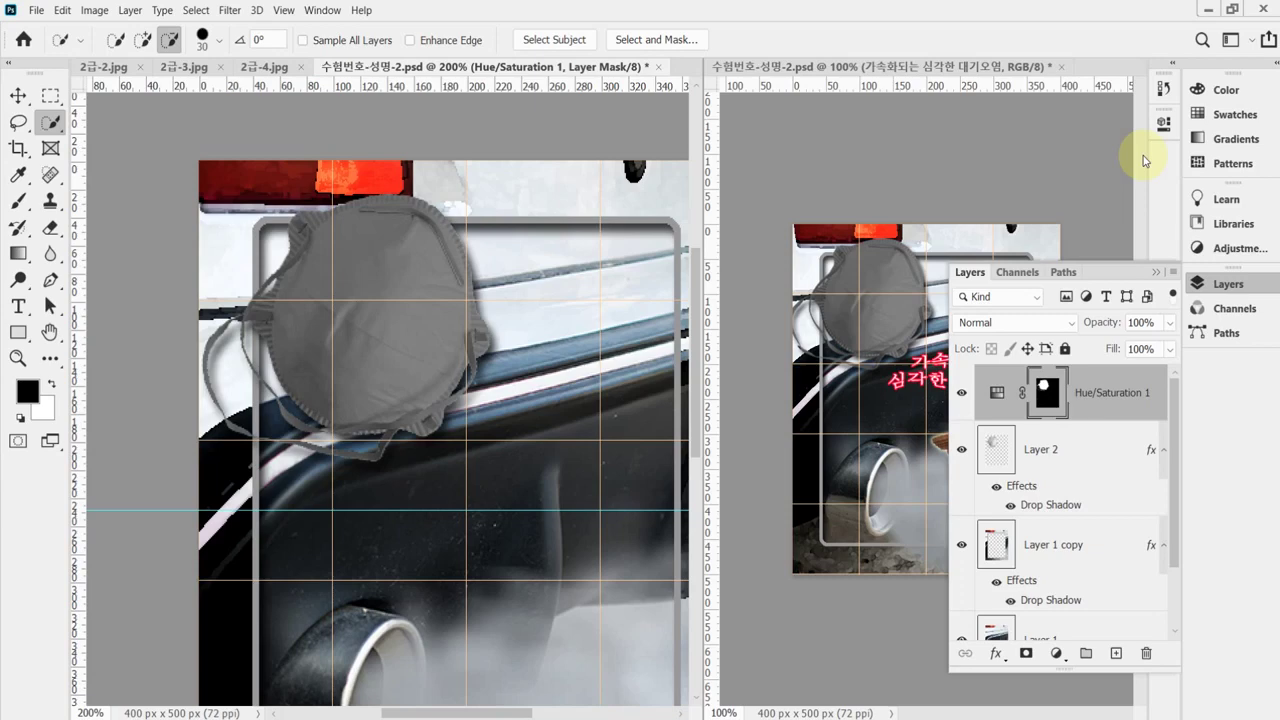
{"action": "key", "text": "ctrl+s"}
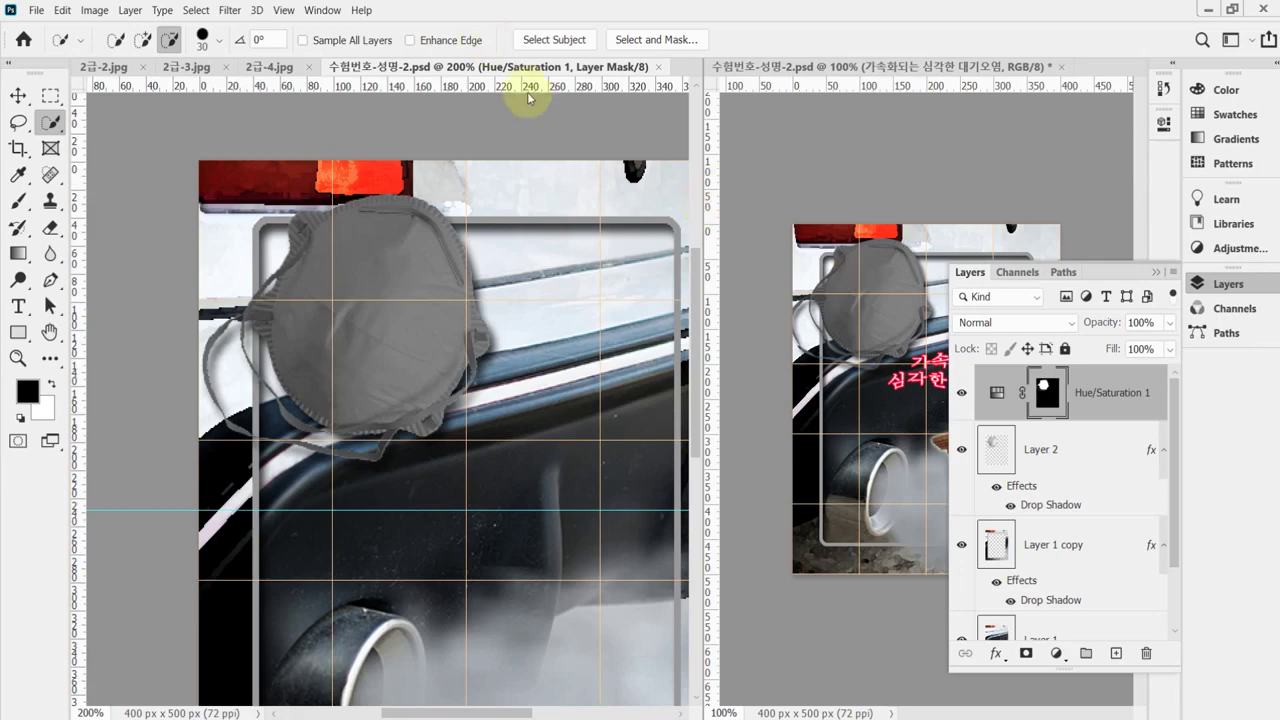
Switch to the hourglass image 2급-4.jpg and set up the Magic Wand tool to add to the selection.
{"action": "left_click", "coordinate": [258, 68]}
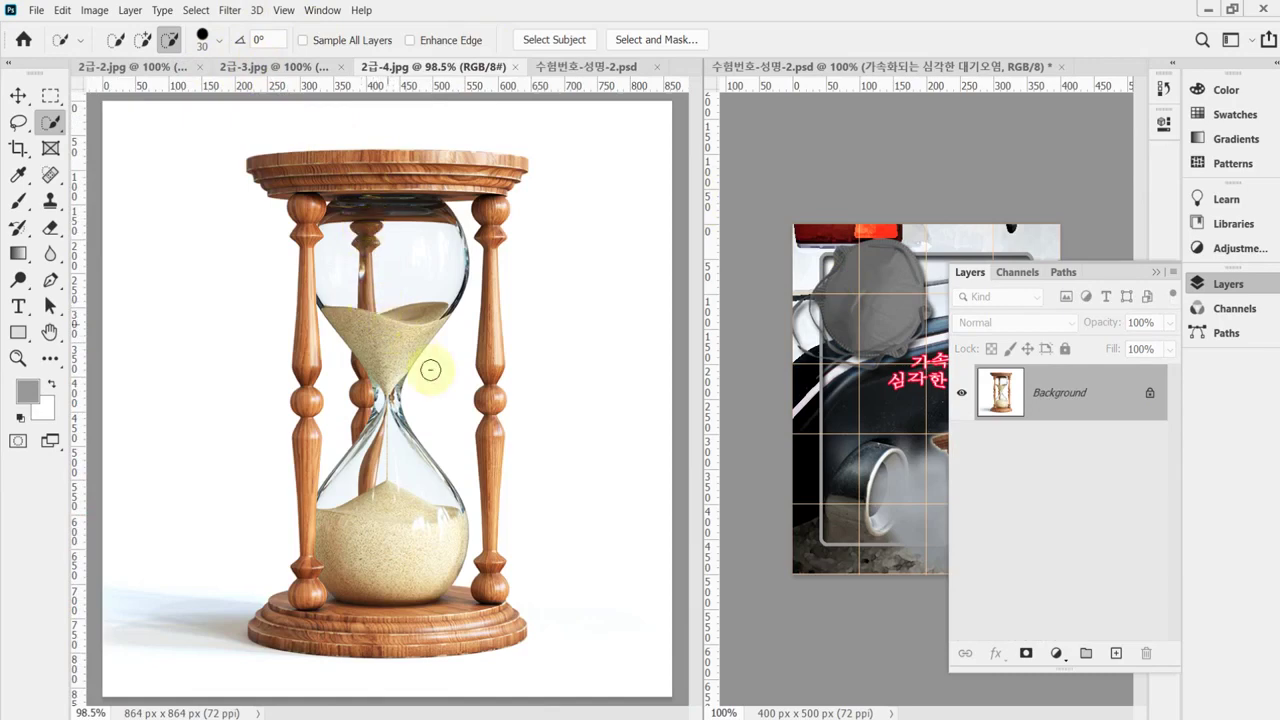
{"action": "right_click", "coordinate": [50, 123]}
{"action": "left_click", "coordinate": [107, 161]}
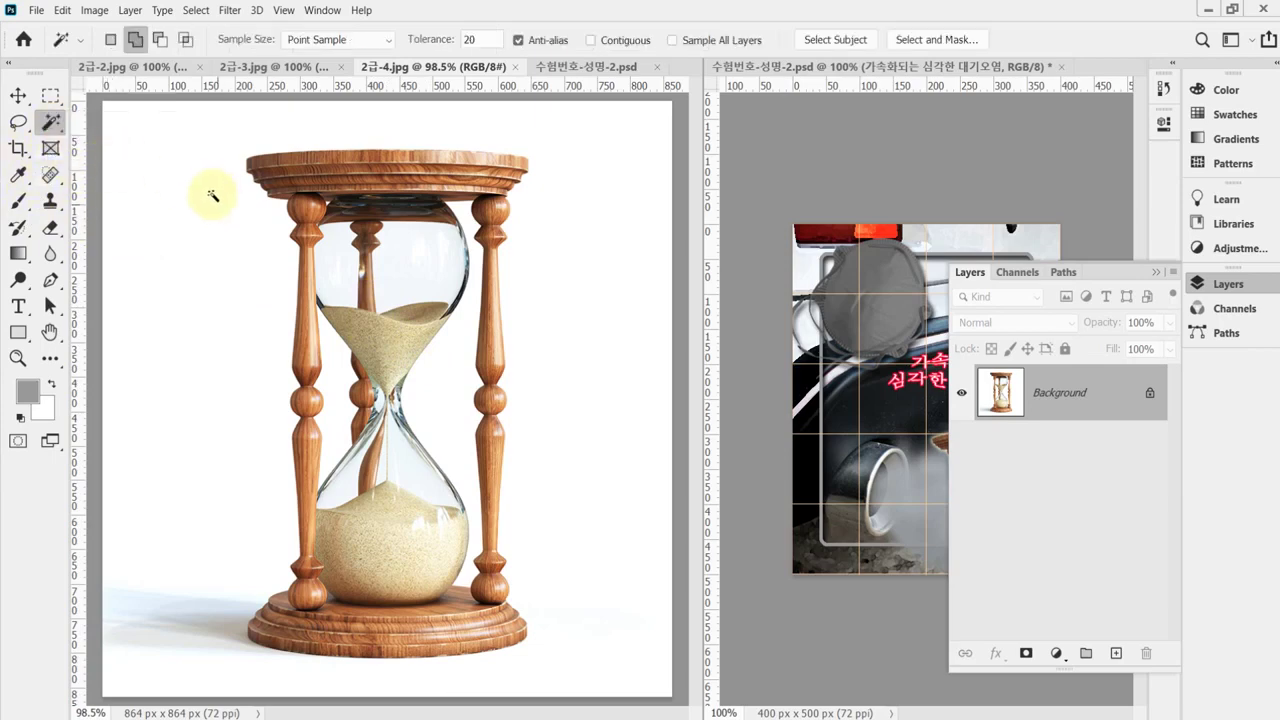
{"action": "left_click", "coordinate": [140, 44]}
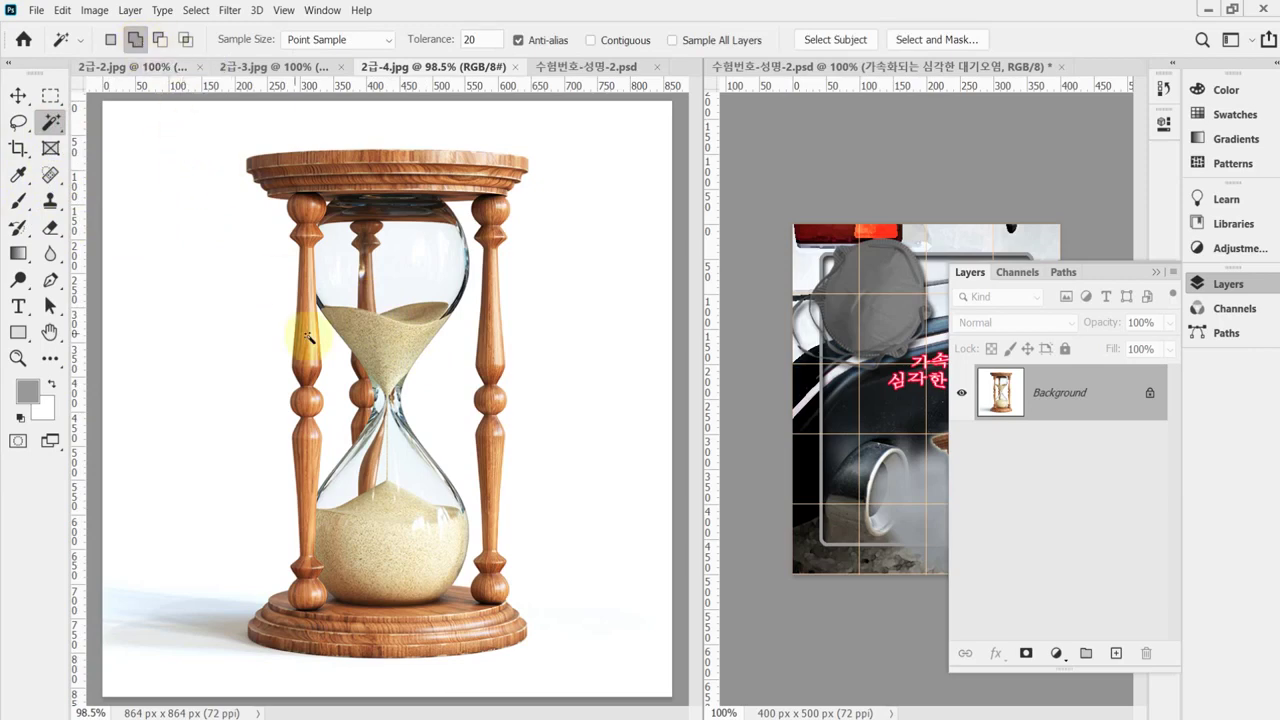
{"action": "left_click", "coordinate": [530, 358]}
{"action": "left_click", "coordinate": [530, 368]}
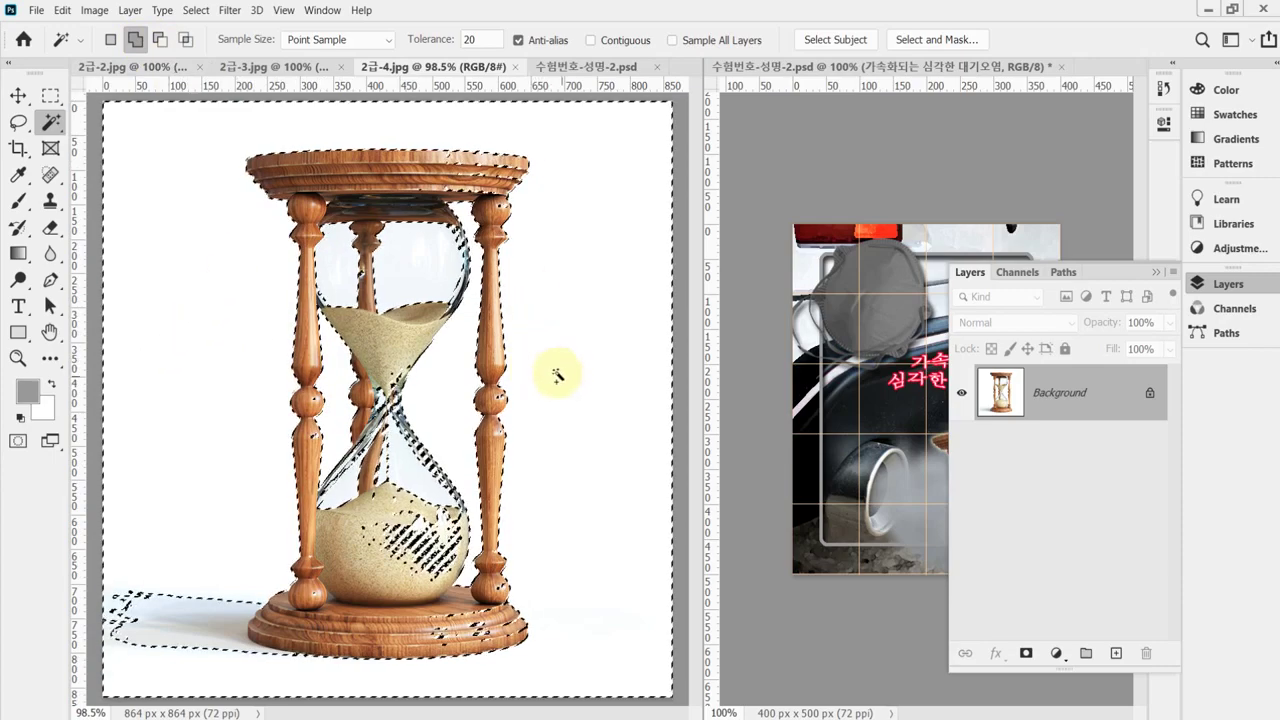
{"action": "left_click", "coordinate": [592, 180]}
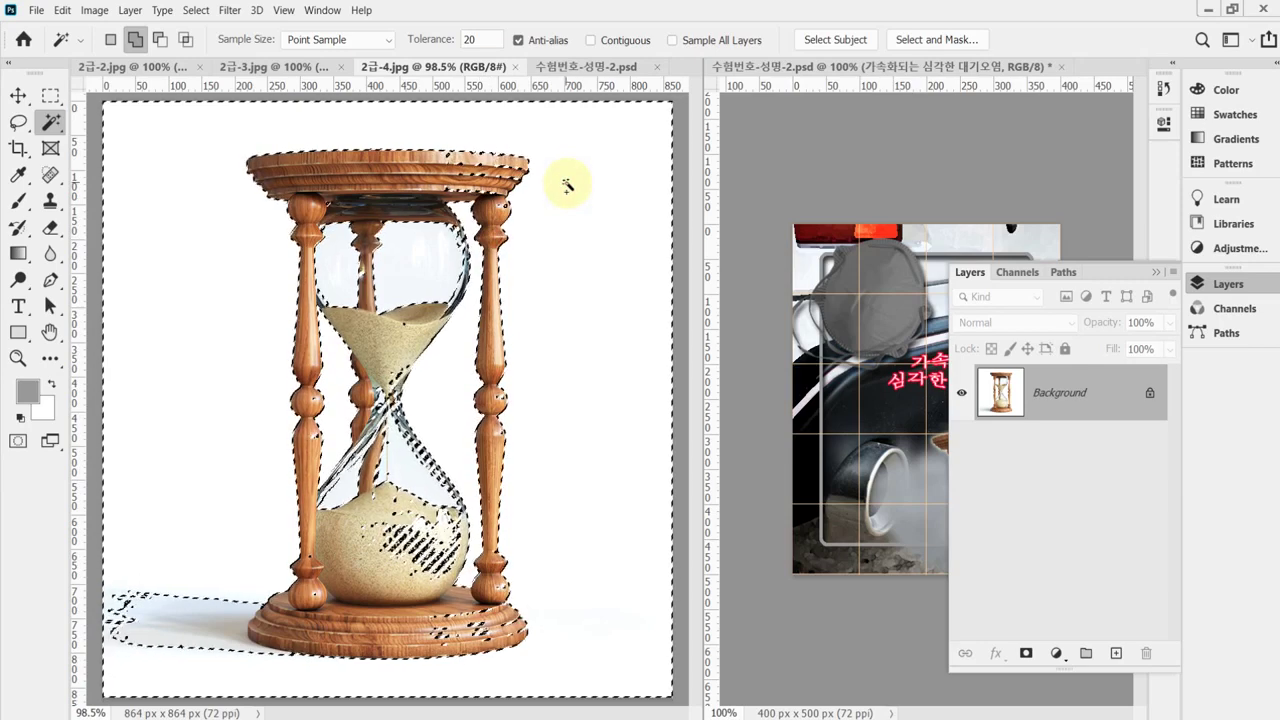
{"action": "key", "text": "ctrl+d"}
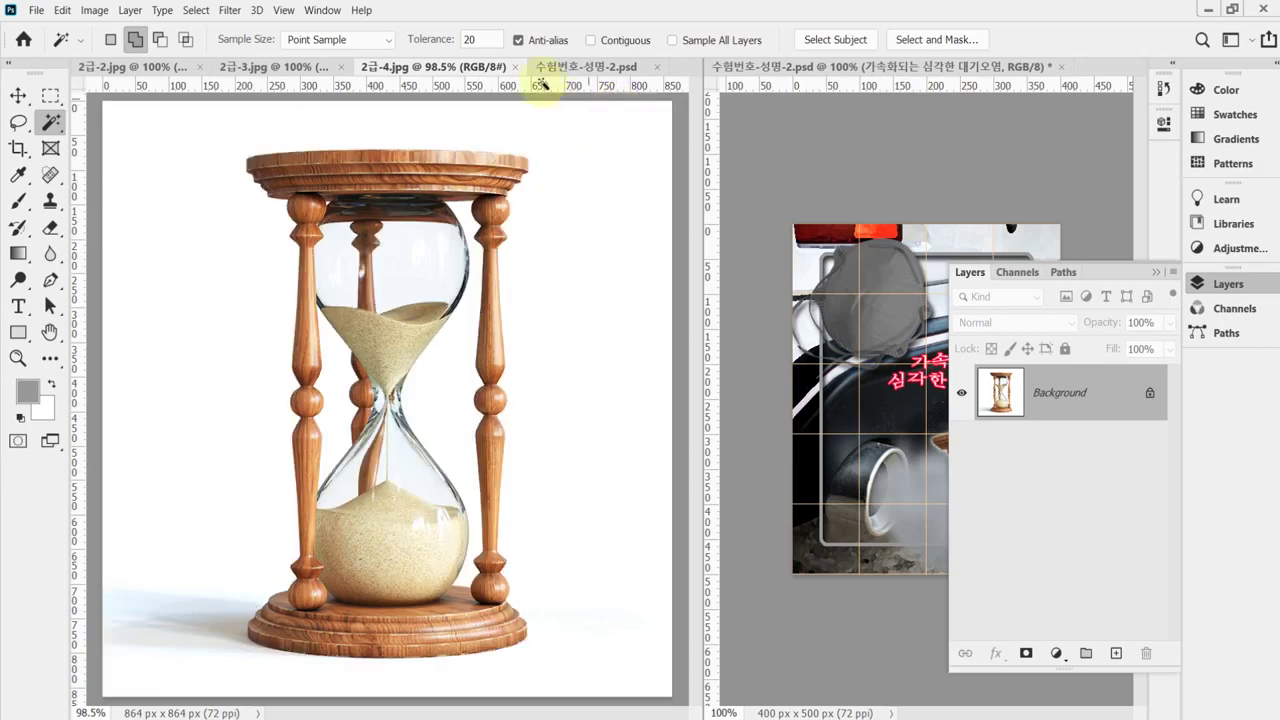
Select the hourglass image's white background, the gap beside the glass and part of the shadow with a contiguous Magic Wand at tolerance 10.
{"action": "left_click", "coordinate": [592, 40]}
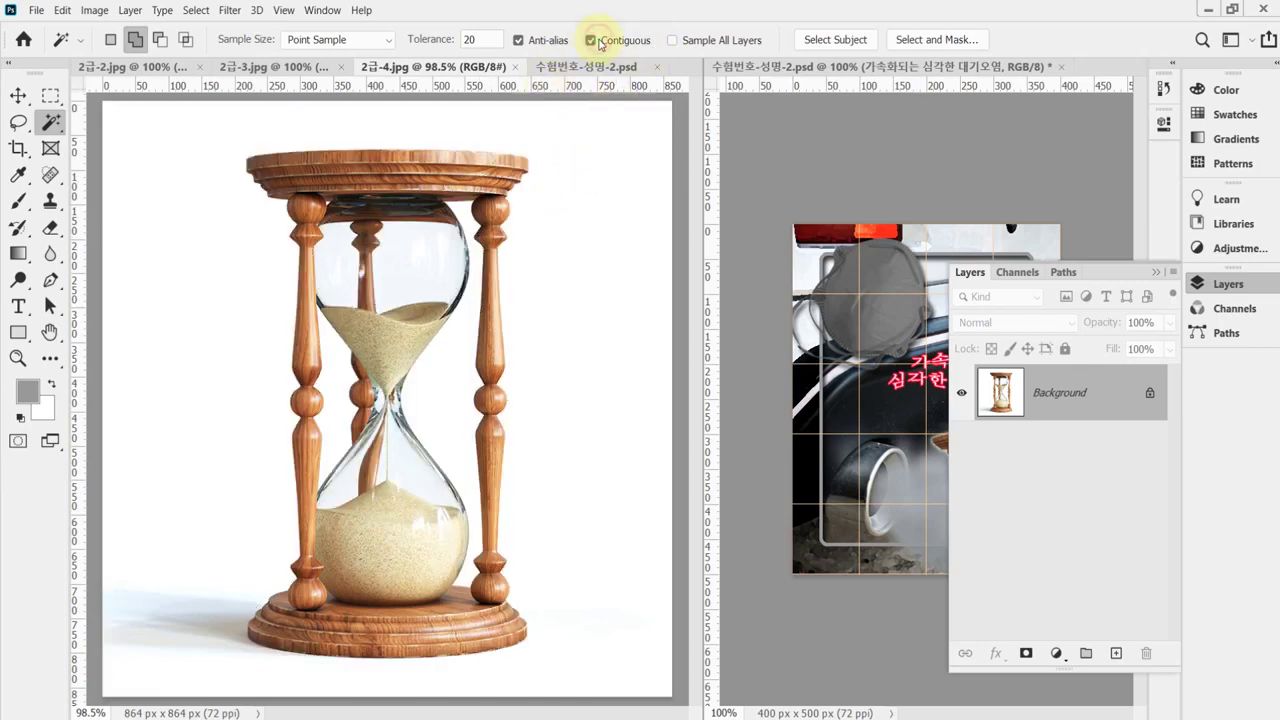
{"action": "left_click", "coordinate": [432, 42]}
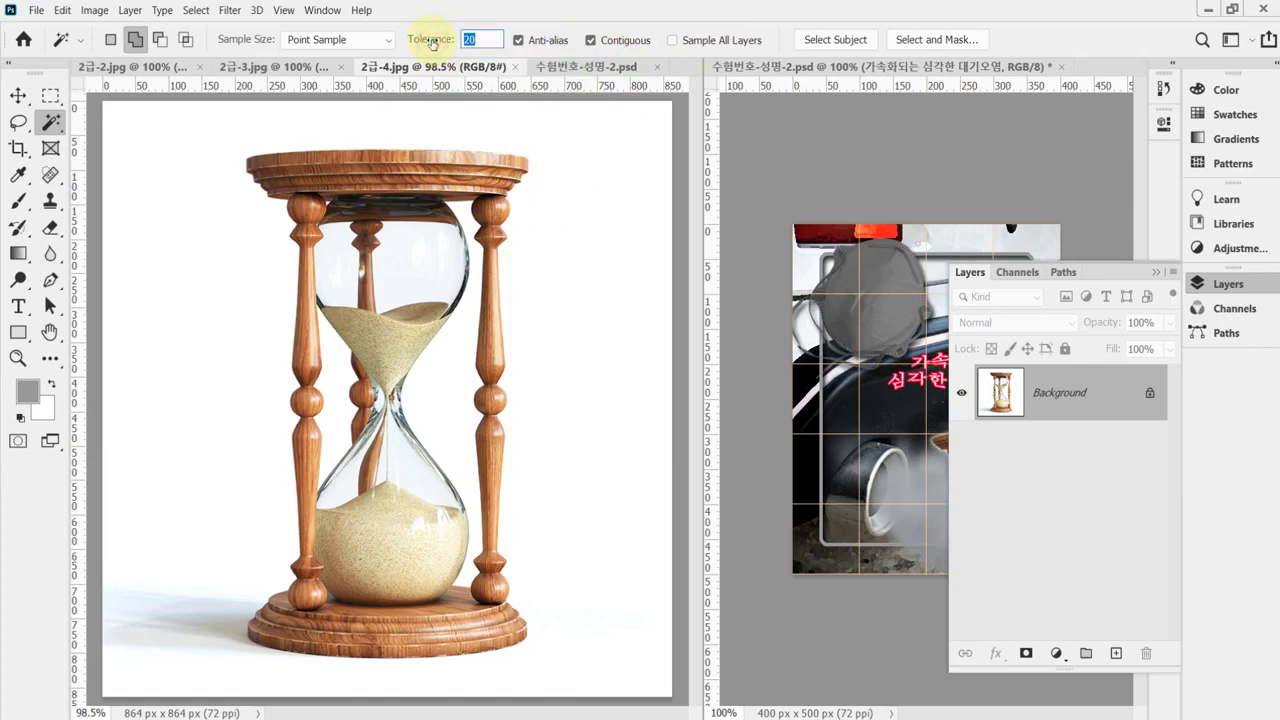
{"action": "key", "text": "Return"}
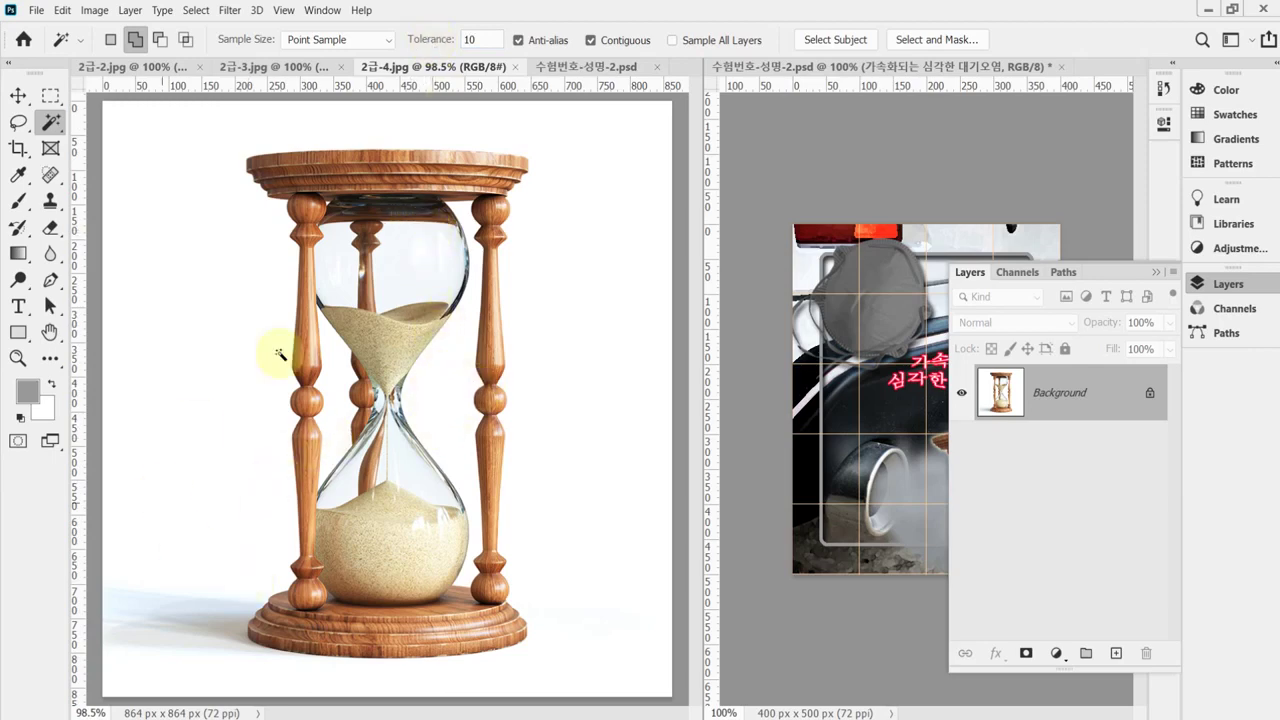
{"action": "left_click", "coordinate": [458, 388]}
{"action": "left_click", "coordinate": [572, 368]}
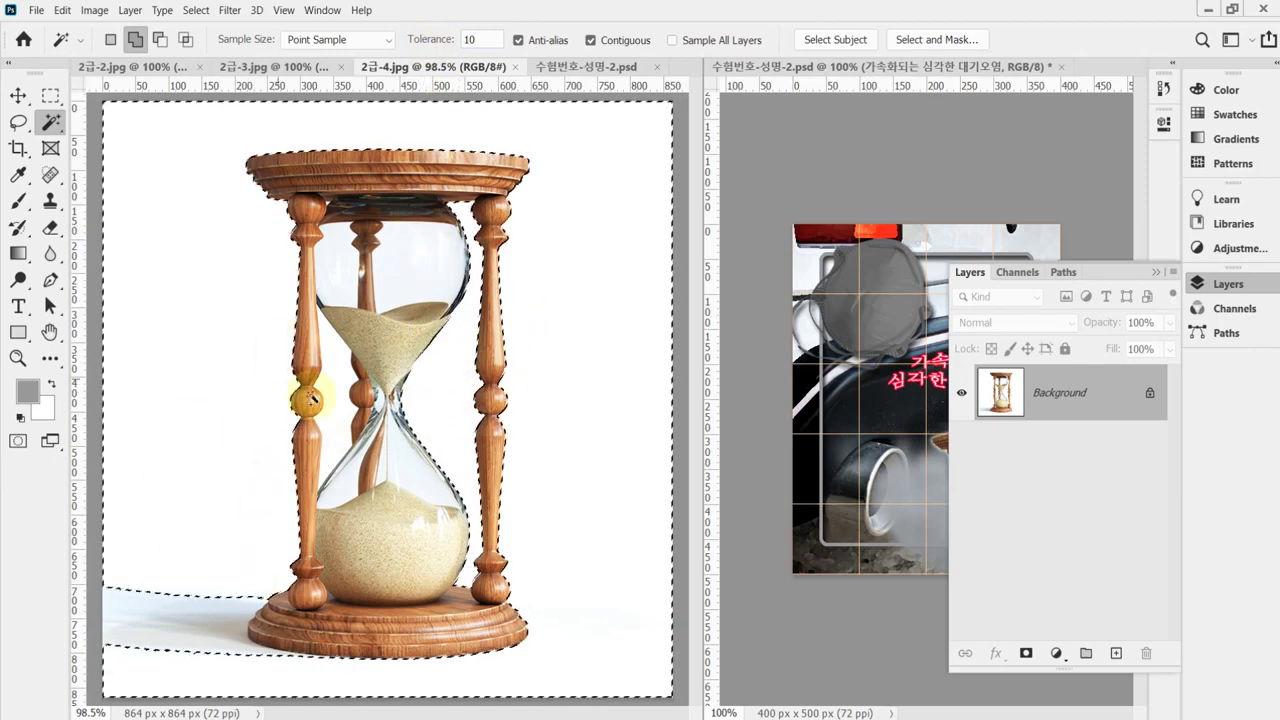
{"action": "left_click", "coordinate": [343, 388]}
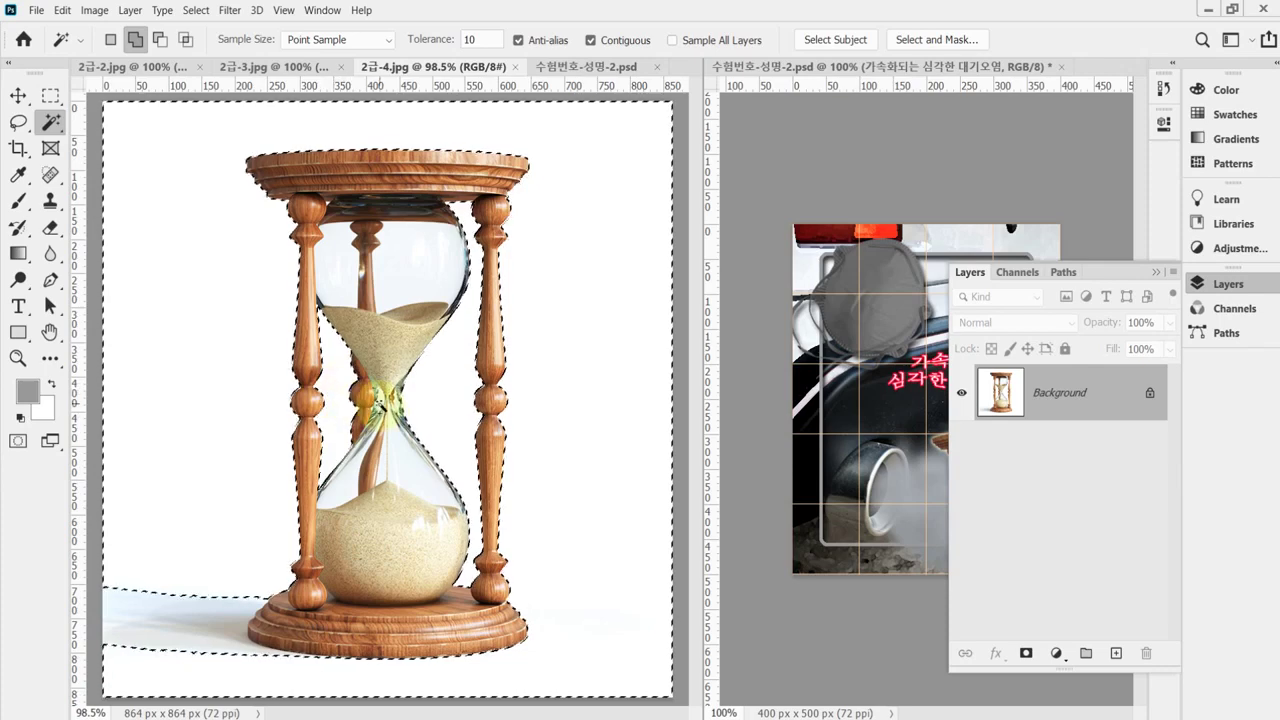
{"action": "left_click", "coordinate": [182, 633]}
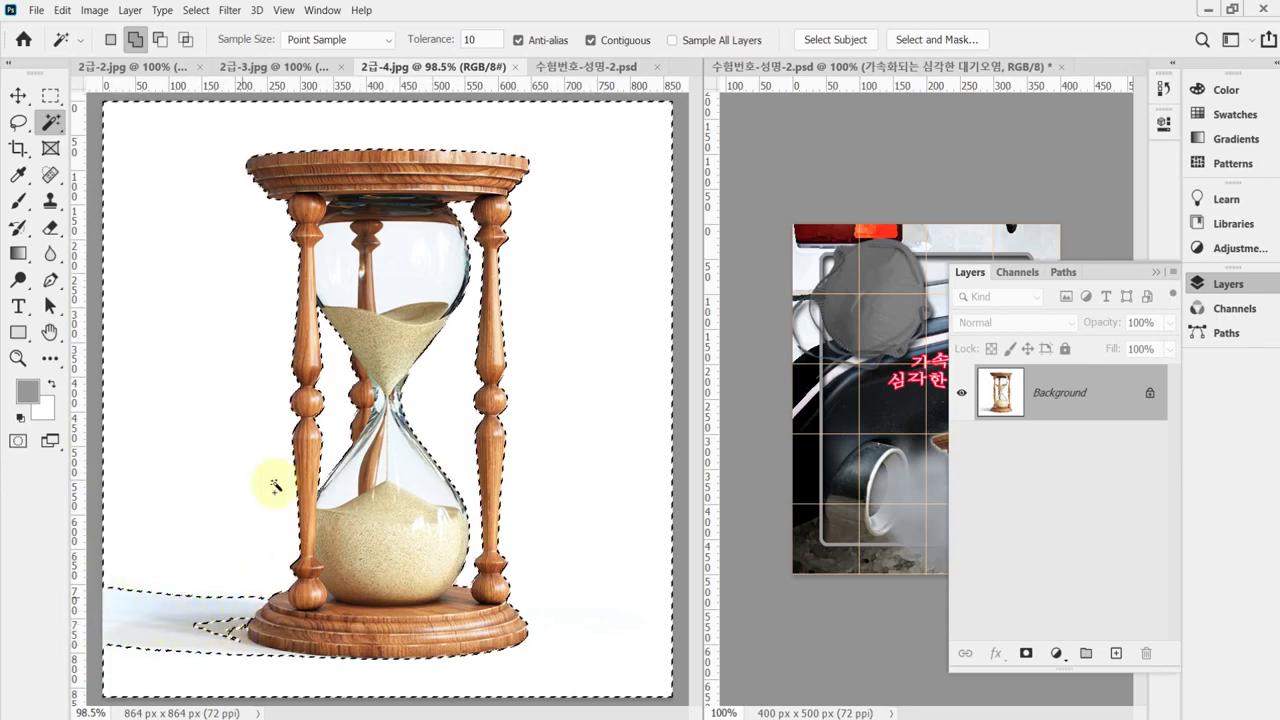
Add the shadow beside the hourglass base with the Quick Selection tool and invert the selection to isolate the hourglass.
{"action": "left_click", "coordinate": [136, 42]}
{"action": "right_click", "coordinate": [50, 121]}
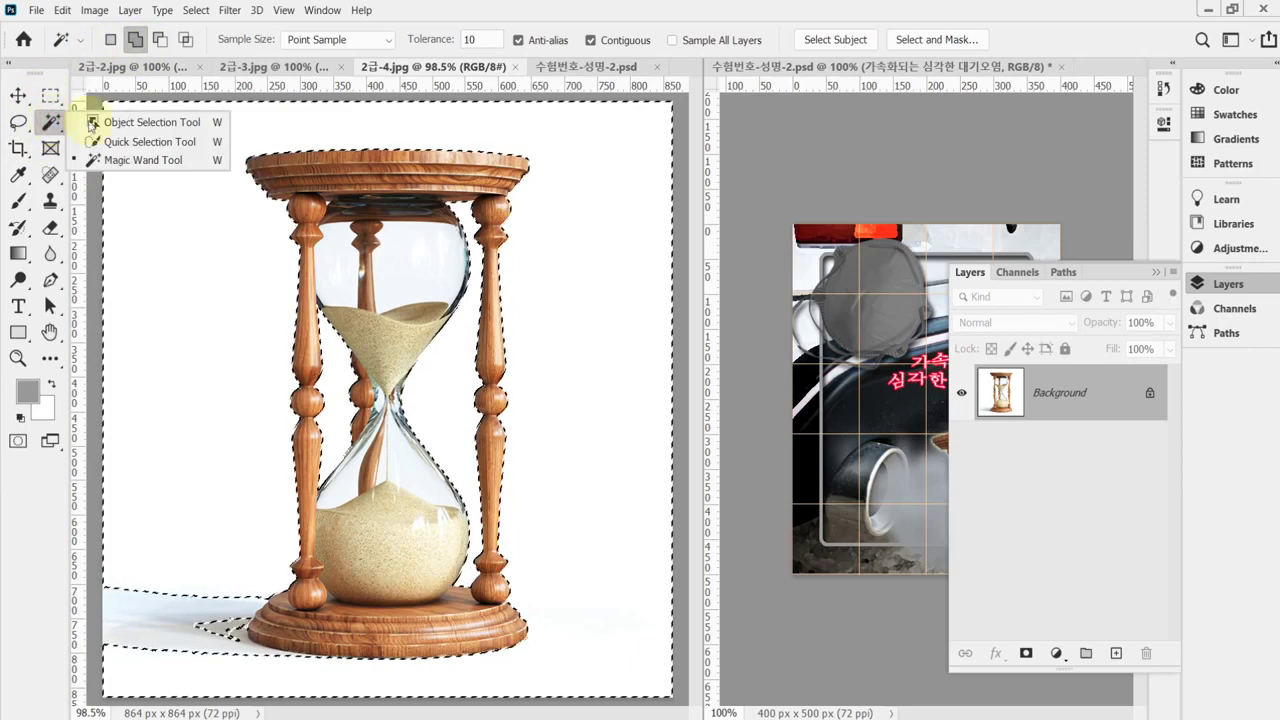
{"action": "left_click", "coordinate": [117, 143]}
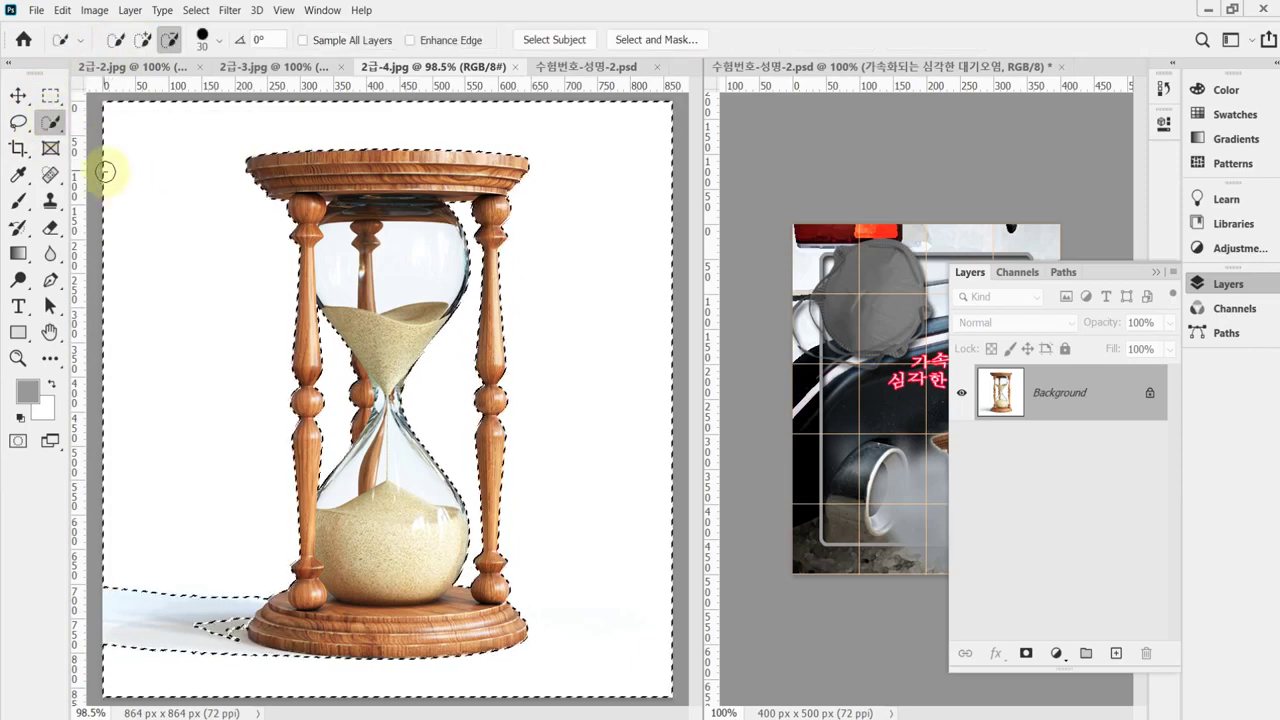
{"action": "left_click", "coordinate": [143, 42]}
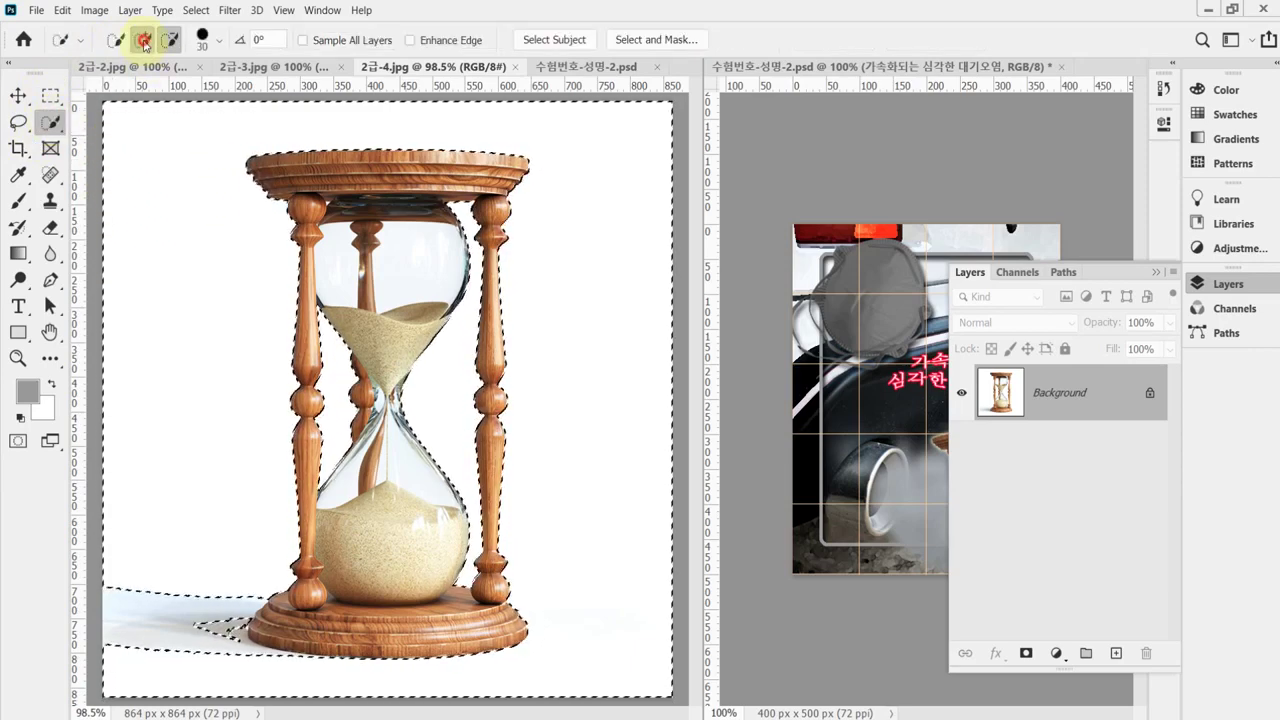
{"action": "mouse_move", "coordinate": [198, 605]}
{"action": "left_mouse_down"}
{"action": "mouse_move", "coordinate": [180, 671]}
{"action": "mouse_move", "coordinate": [129, 577]}
{"action": "mouse_move", "coordinate": [117, 590]}
{"action": "mouse_move", "coordinate": [237, 589]}
{"action": "left_mouse_up"}
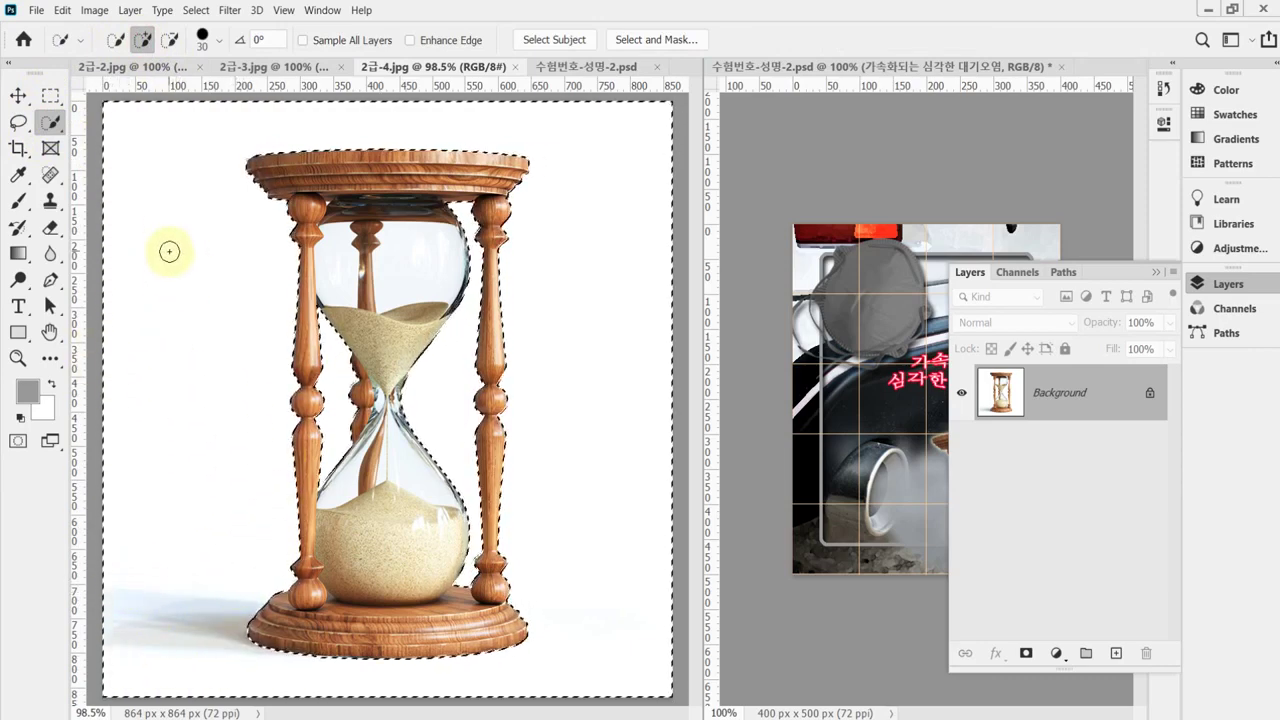
{"action": "key", "text": "ctrl+shift+i"}
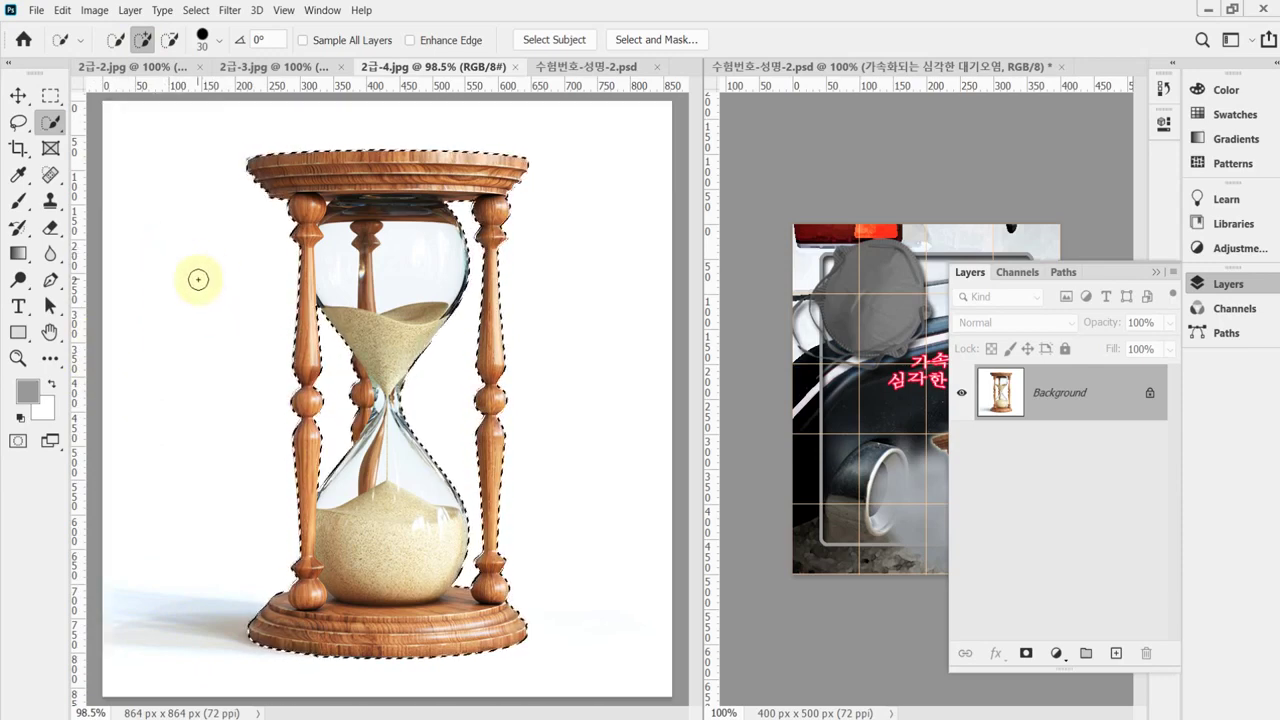
Copy the selected hourglass into the 수험번호-성명-2.psd composition as a new layer above the mask.
{"action": "left_click", "coordinate": [583, 67]}
{"action": "scroll", "coordinate": [501, 407], "scroll_direction": "down", "scroll_amount": 1}
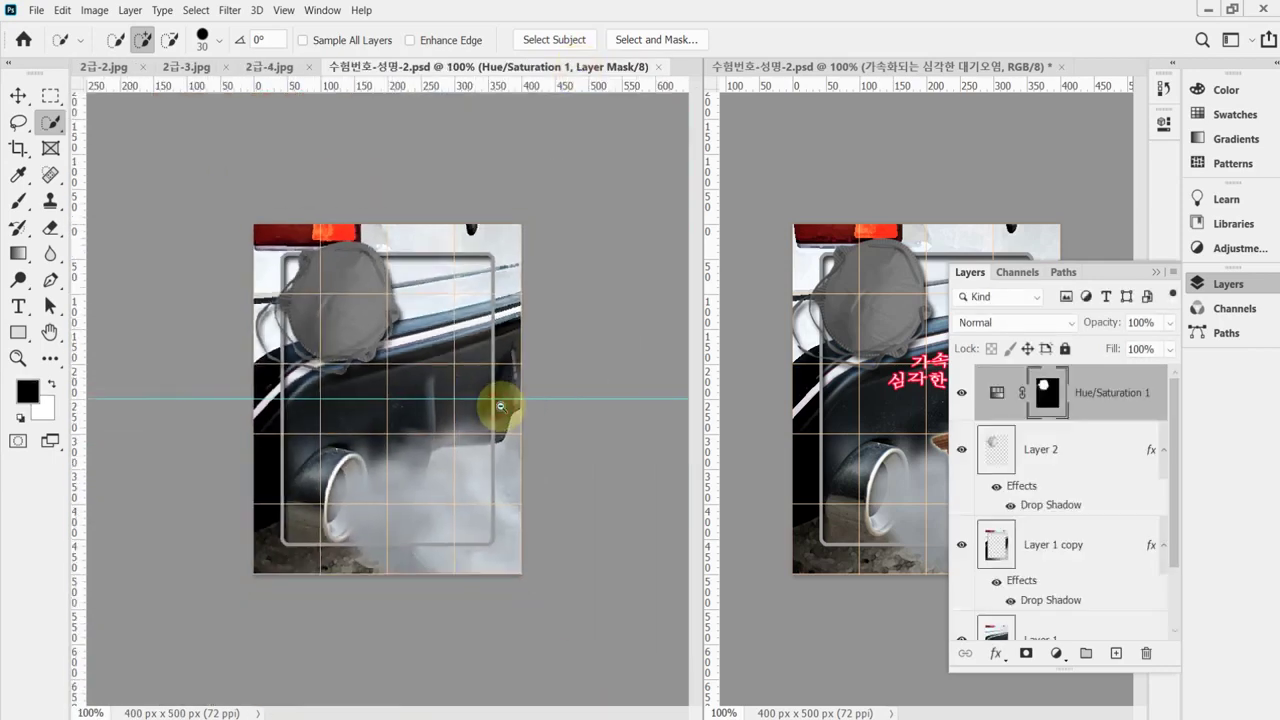
{"action": "left_click_drag", "start_coordinate": [519, 399], "coordinate": [791, 263]}
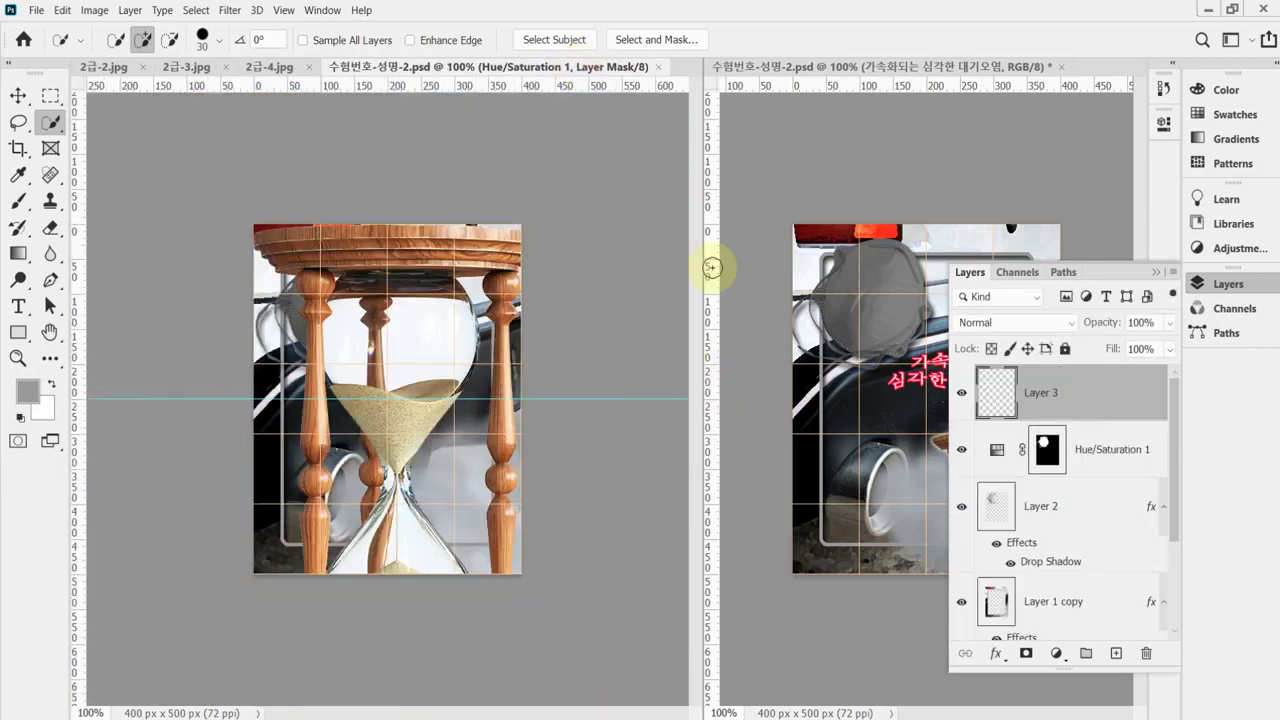
Scale the hourglass to 34.58%, rotate it to about -9.8°, place it at about X 298.8 px, Y 413.6 px and apply the transform.
{"action": "left_click", "coordinate": [1228, 284]}
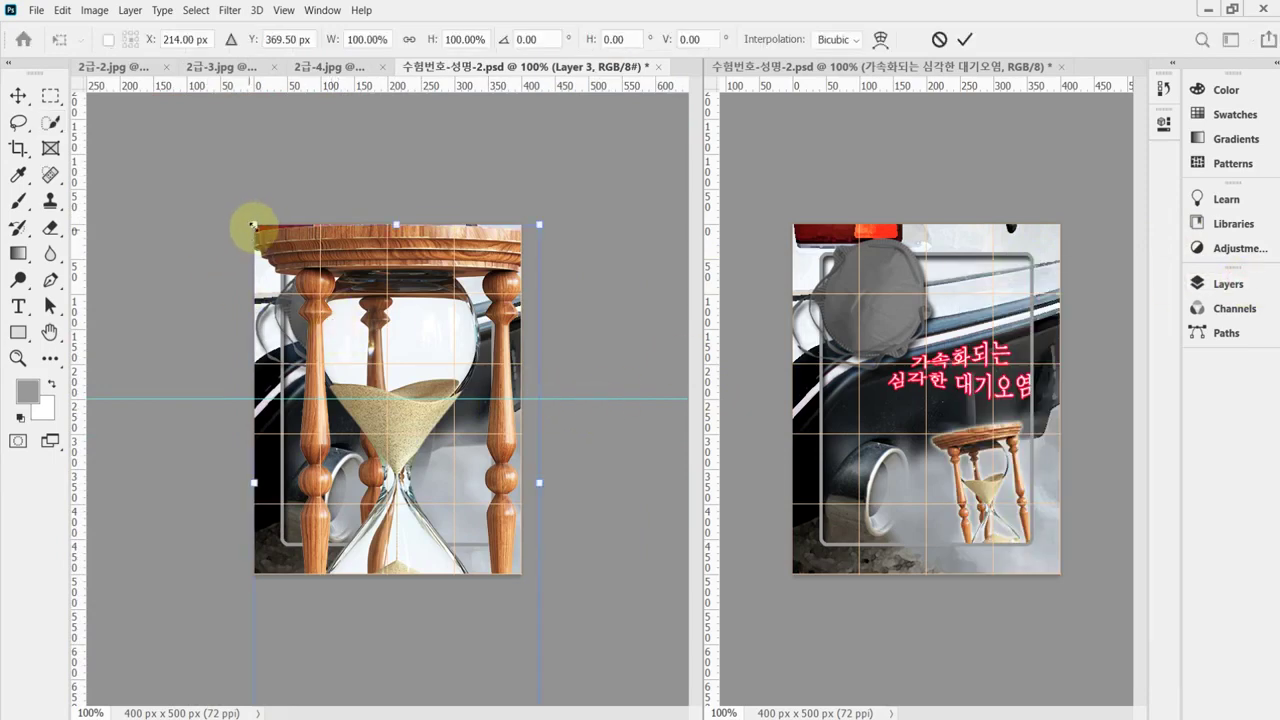
{"action": "left_click_drag", "start_coordinate": [255, 224], "coordinate": [366, 380]}
{"action": "left_click_drag", "start_coordinate": [543, 577], "coordinate": [560, 503]}
{"action": "left_click_drag", "start_coordinate": [367, 408], "coordinate": [442, 479]}
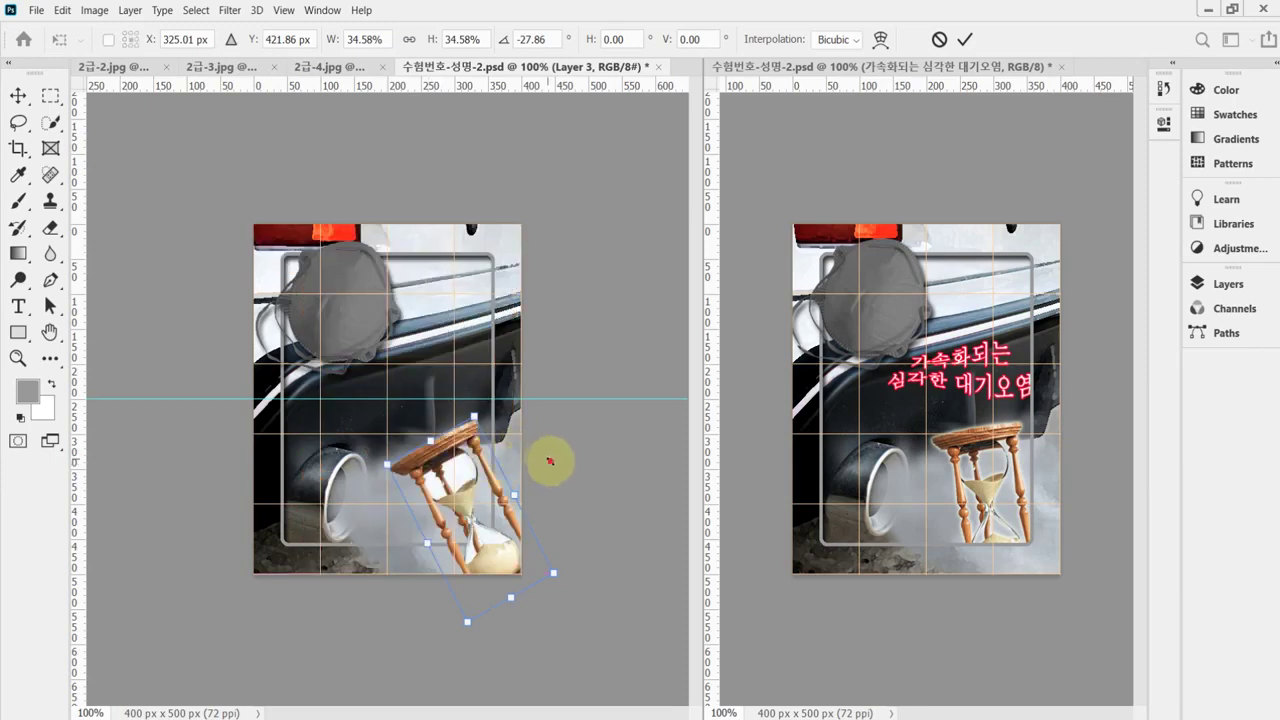
{"action": "left_click_drag", "start_coordinate": [551, 457], "coordinate": [549, 490]}
{"action": "left_click_drag", "start_coordinate": [454, 518], "coordinate": [437, 521]}
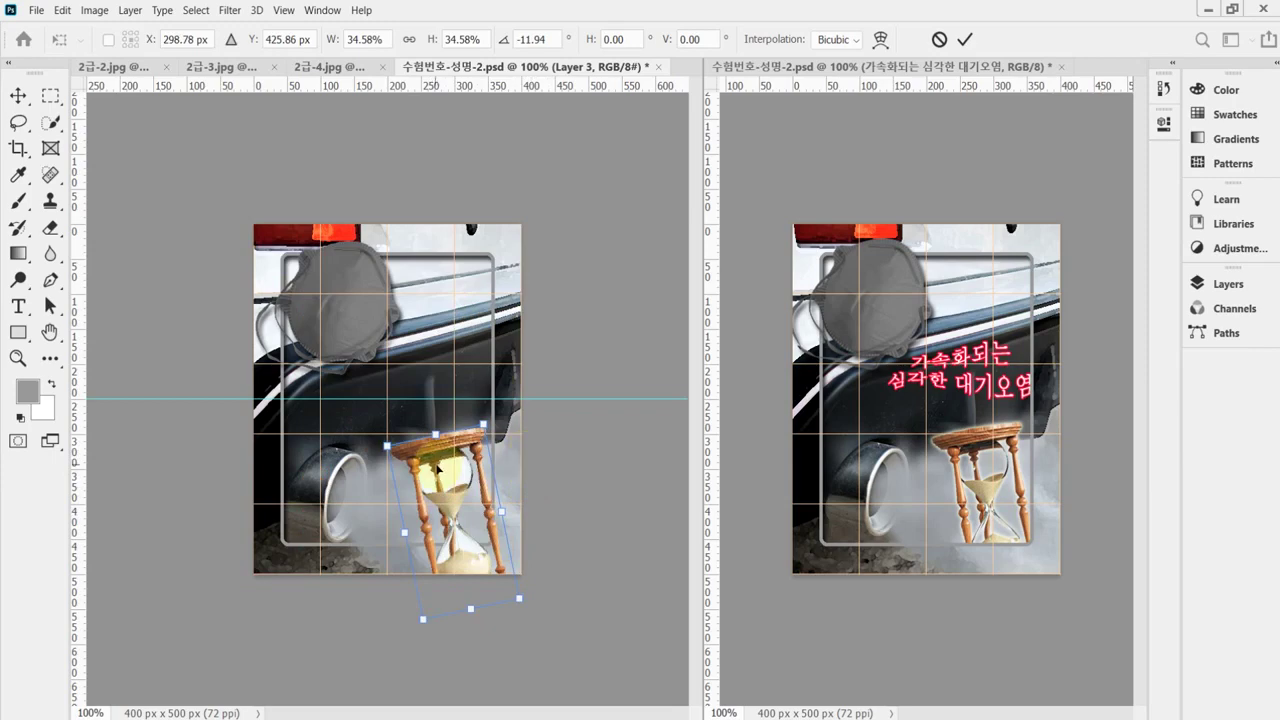
{"action": "left_click_drag", "start_coordinate": [437, 468], "coordinate": [437, 456]}
{"action": "left_click_drag", "start_coordinate": [534, 434], "coordinate": [535, 443]}
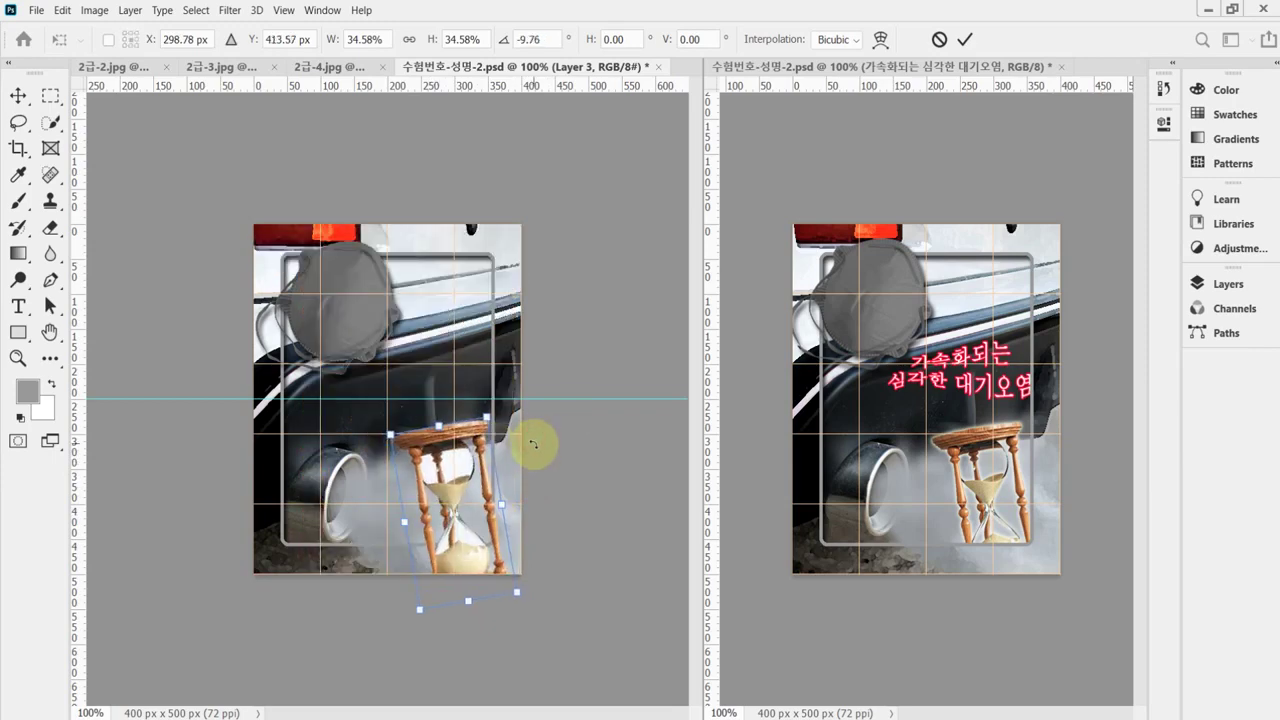
{"action": "key", "text": "Return"}
{"action": "key", "text": "w"}
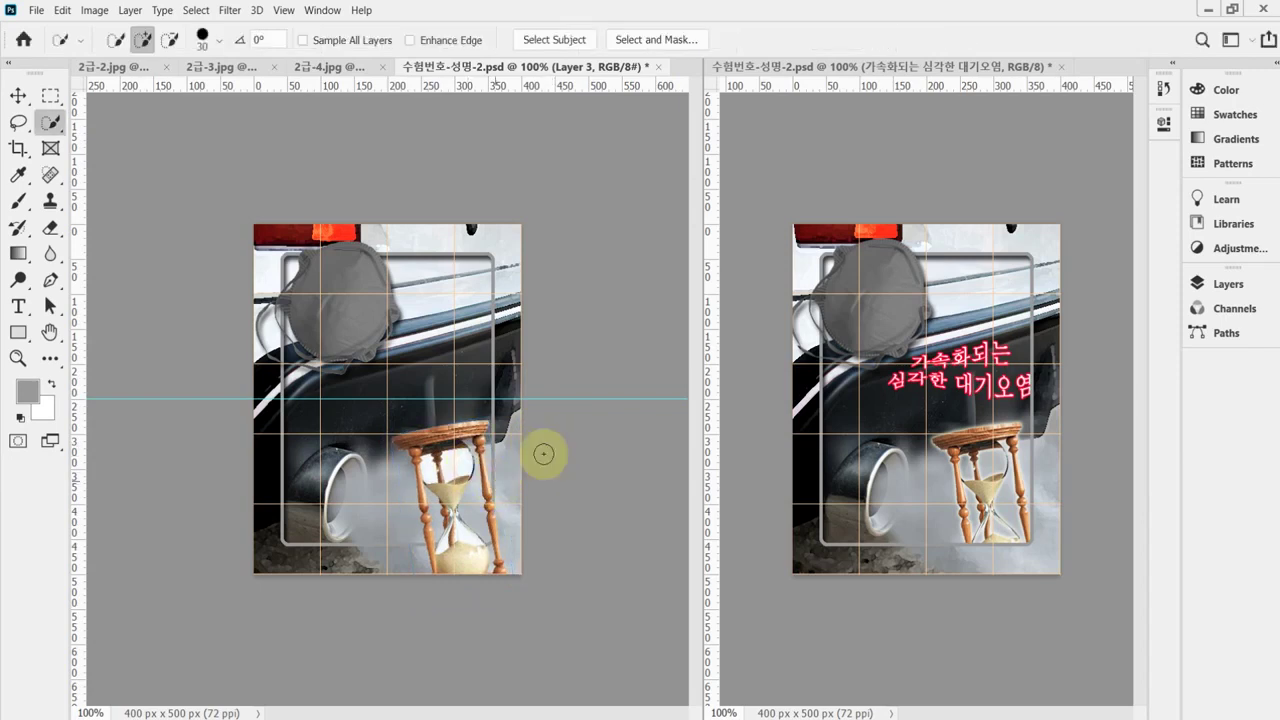
Move the hourglass layer (Layer 3) down the stack to just below the frame layer, Layer 1 copy.
{"action": "left_click", "coordinate": [1212, 285]}
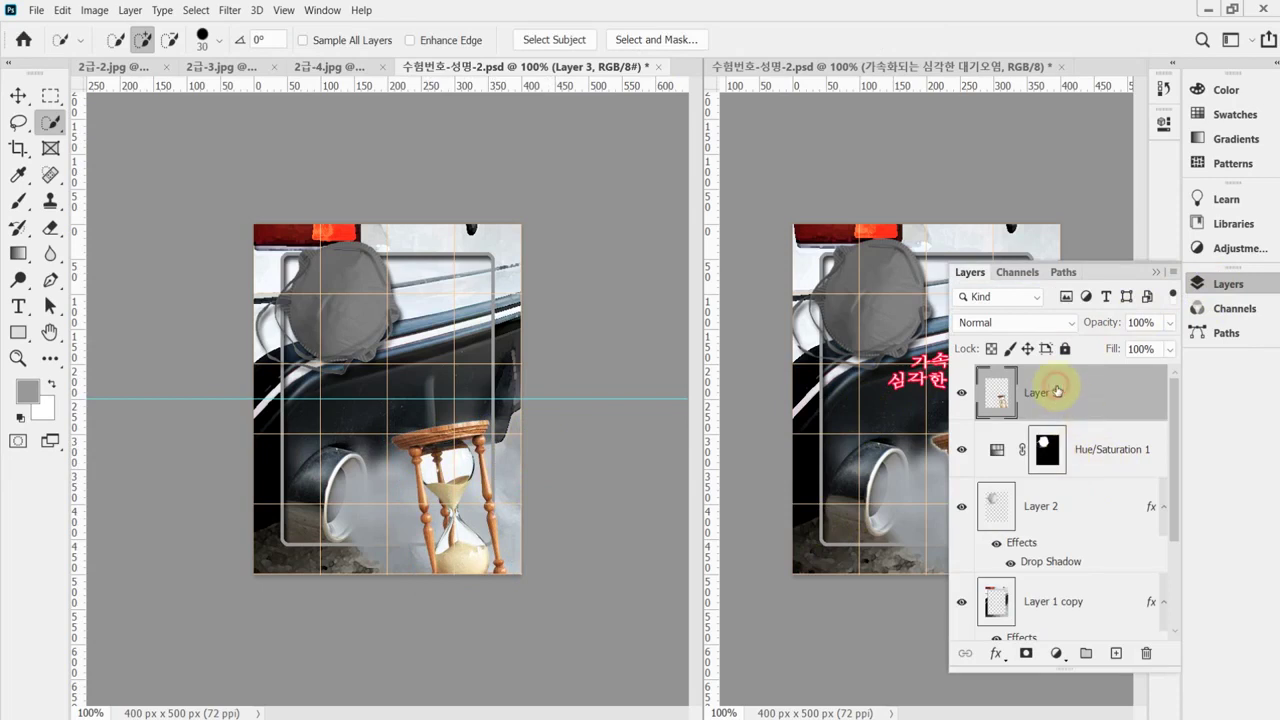
{"action": "left_click", "coordinate": [1210, 285]}
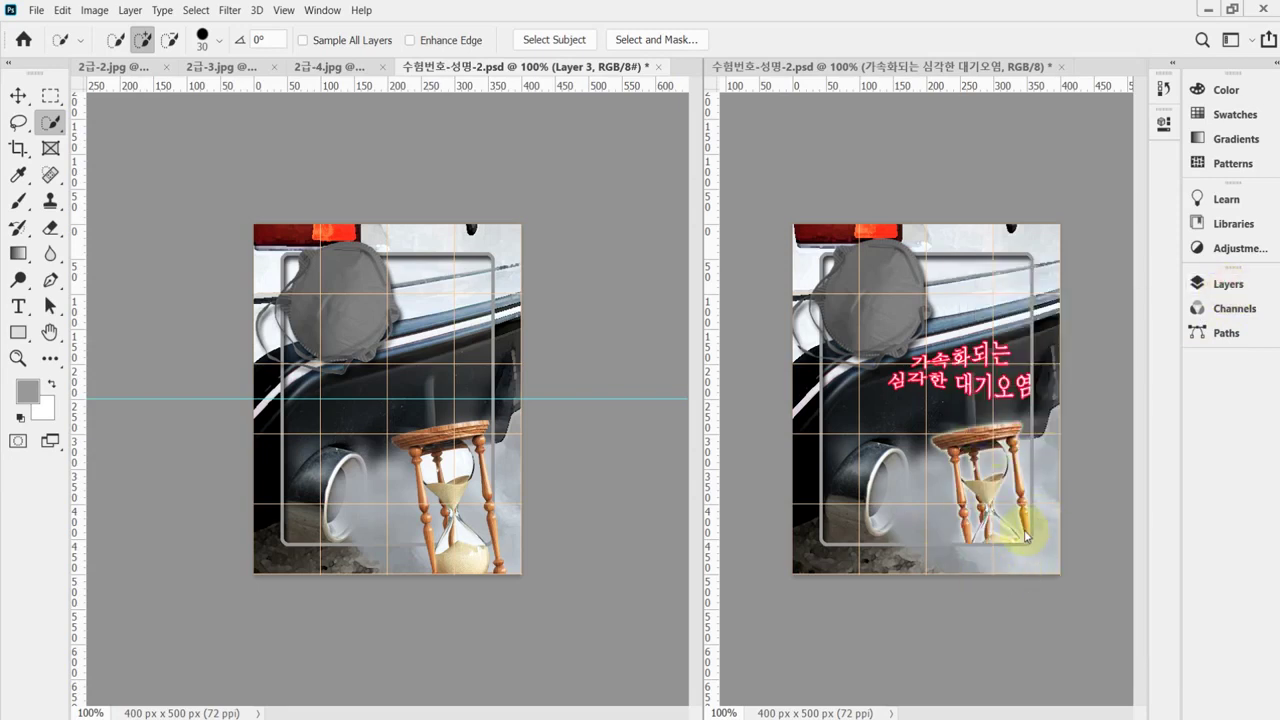
{"action": "left_click", "coordinate": [1226, 284]}
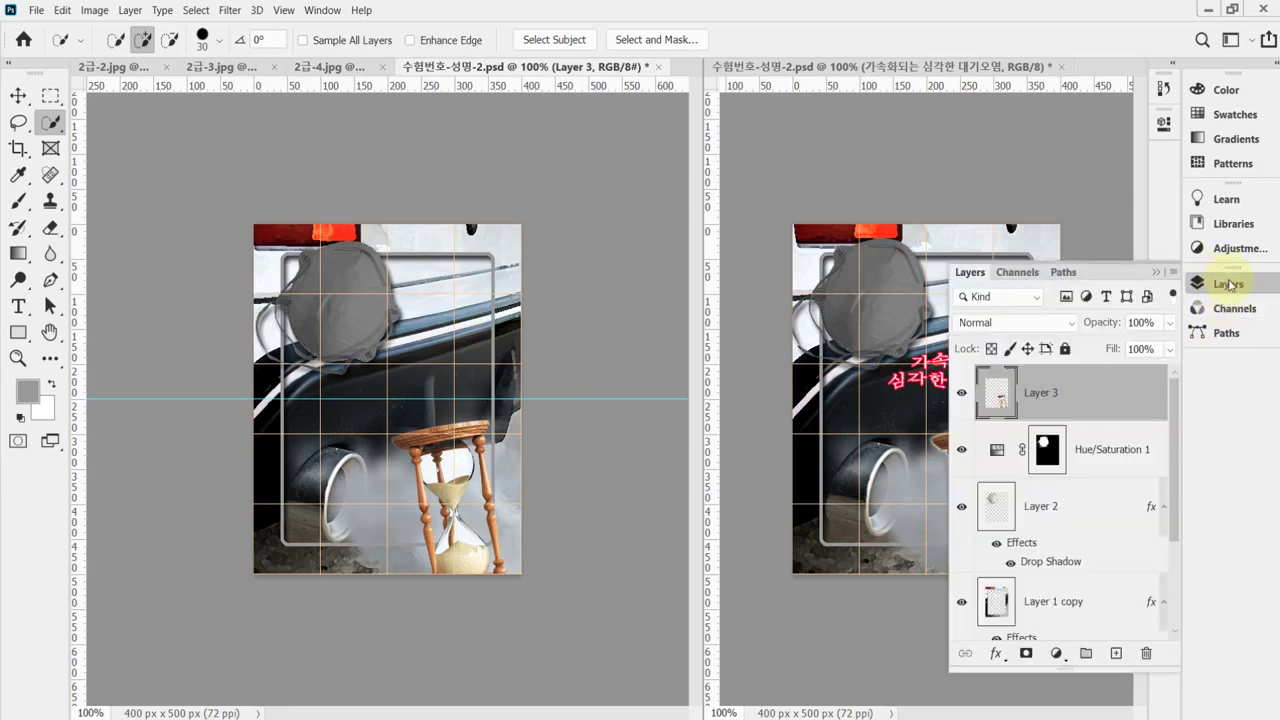
{"action": "key", "text": "ctrl+bracketleft"}
{"action": "key", "text": "ctrl+bracketleft"}
{"action": "key", "text": "ctrl+bracketleft"}
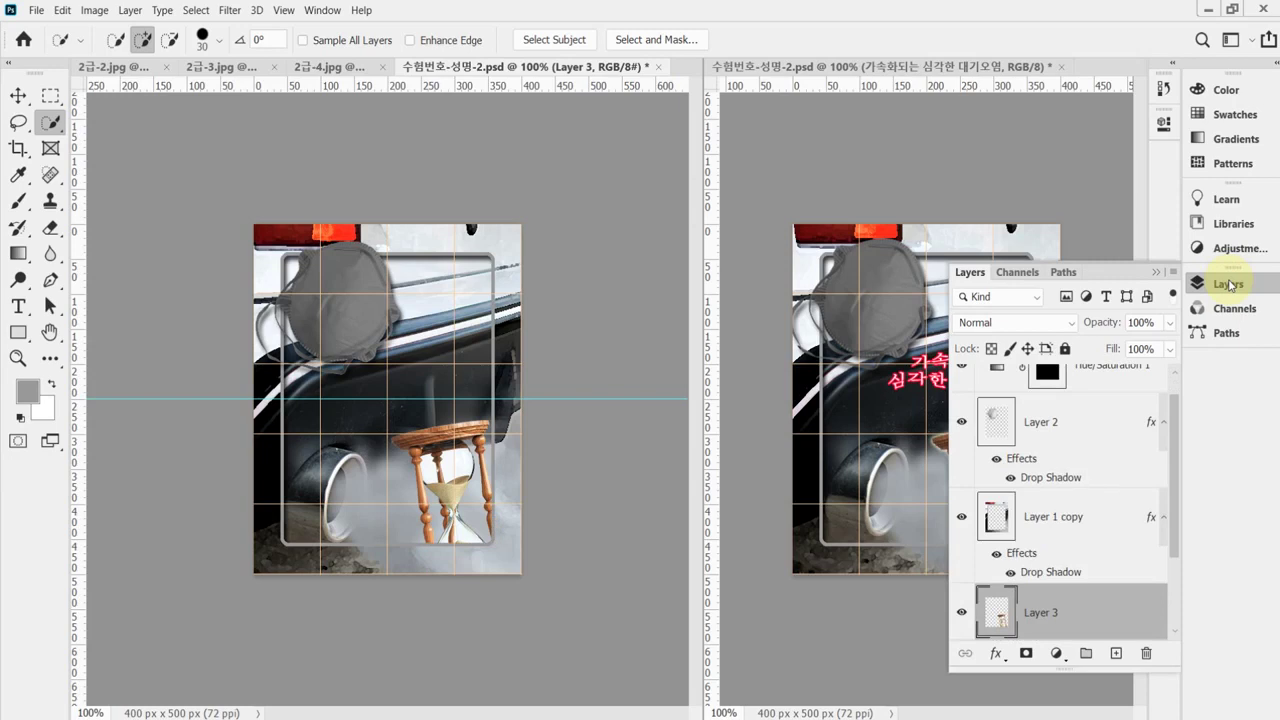
{"action": "left_click", "coordinate": [1228, 285]}
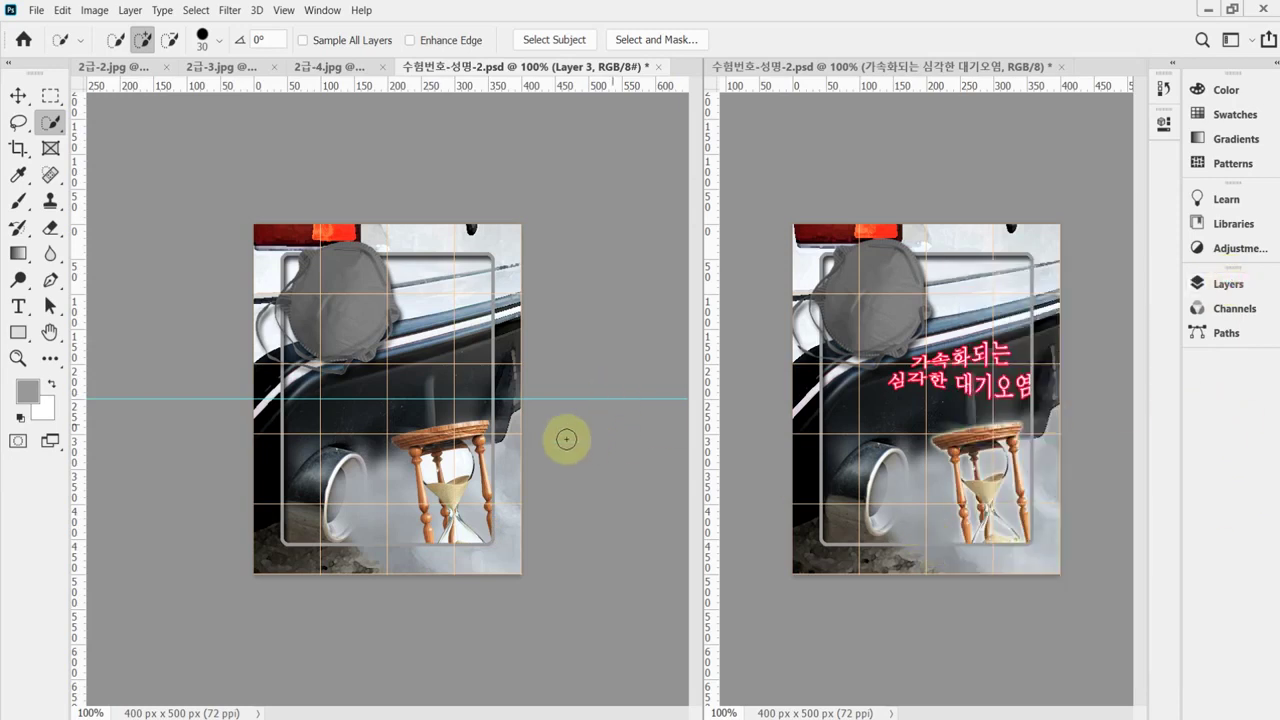
Nudge the hourglass slightly up and left, scale it down a little with Free Transform, and save the document.
{"action": "key", "text": "ctrl+t"}
{"action": "left_click_drag", "start_coordinate": [458, 480], "coordinate": [454, 472]}
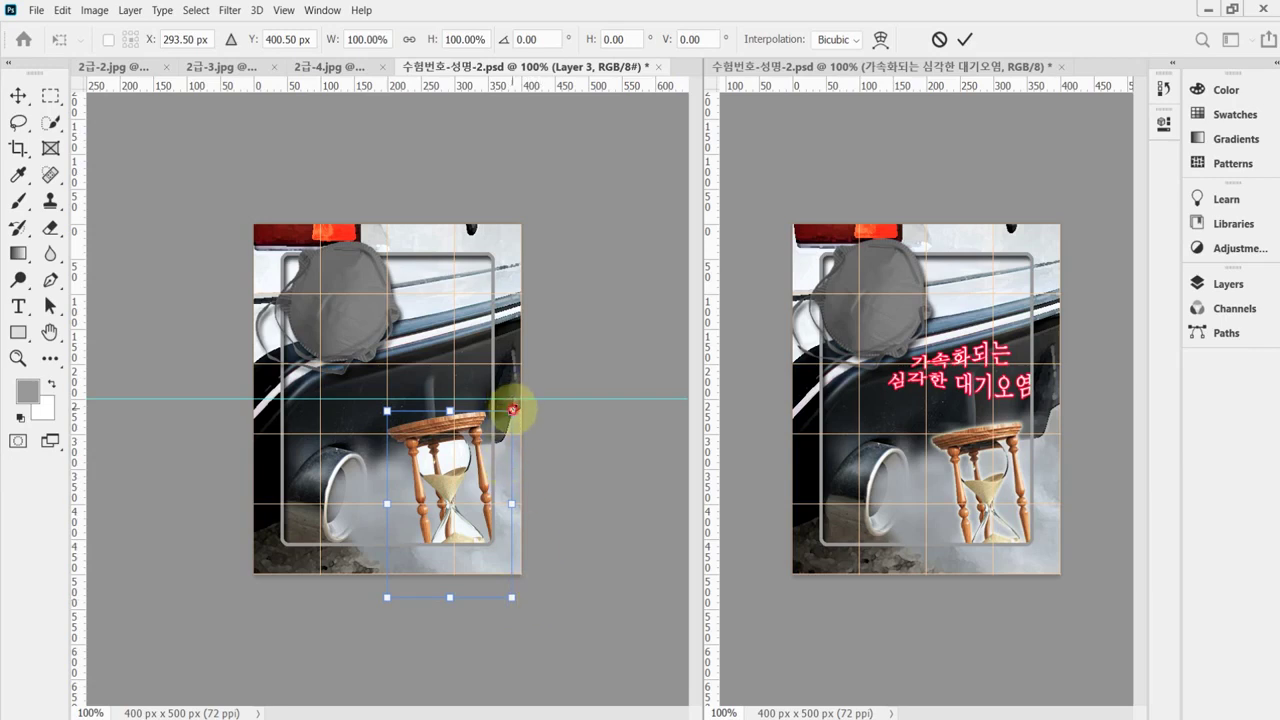
{"action": "left_click_drag", "start_coordinate": [511, 409], "coordinate": [508, 414]}
{"action": "key", "text": "Return"}
{"action": "key", "text": "w"}
{"action": "key", "text": "ctrl+s"}
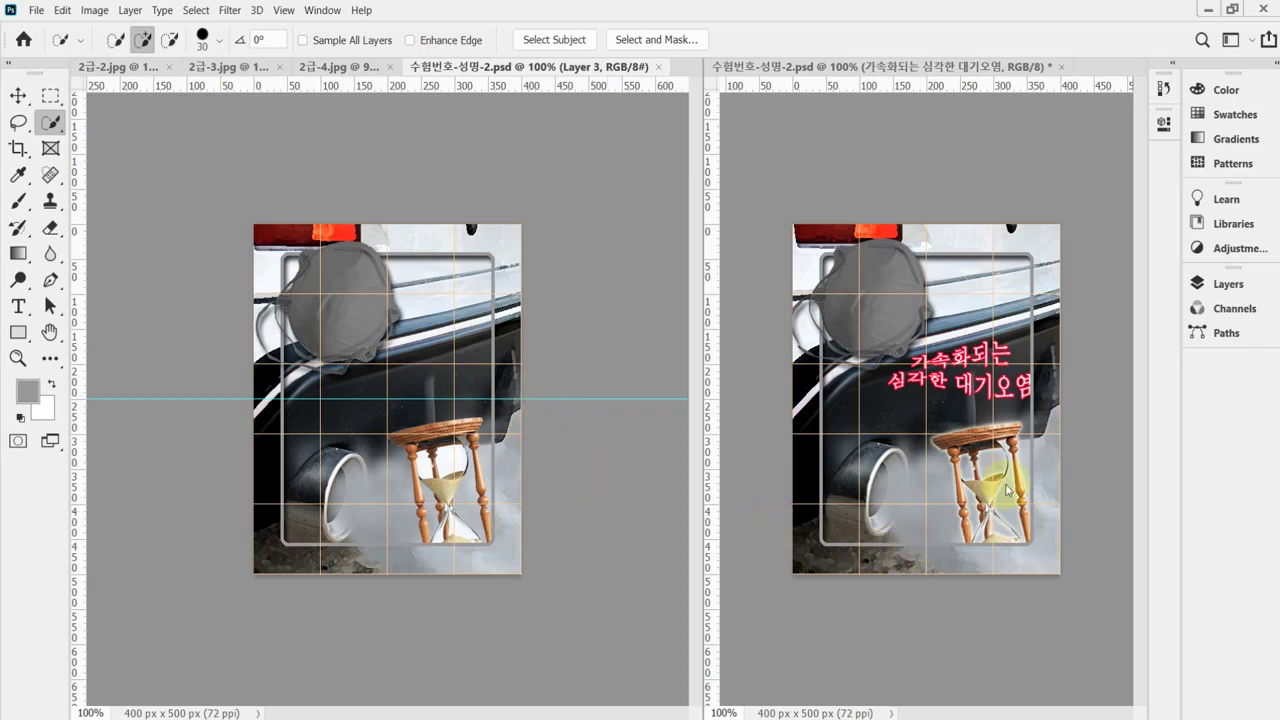
Add an Outer Glow layer style to the hourglass layer with 0% spread and 7 px size.
{"action": "left_click", "coordinate": [1222, 286]}
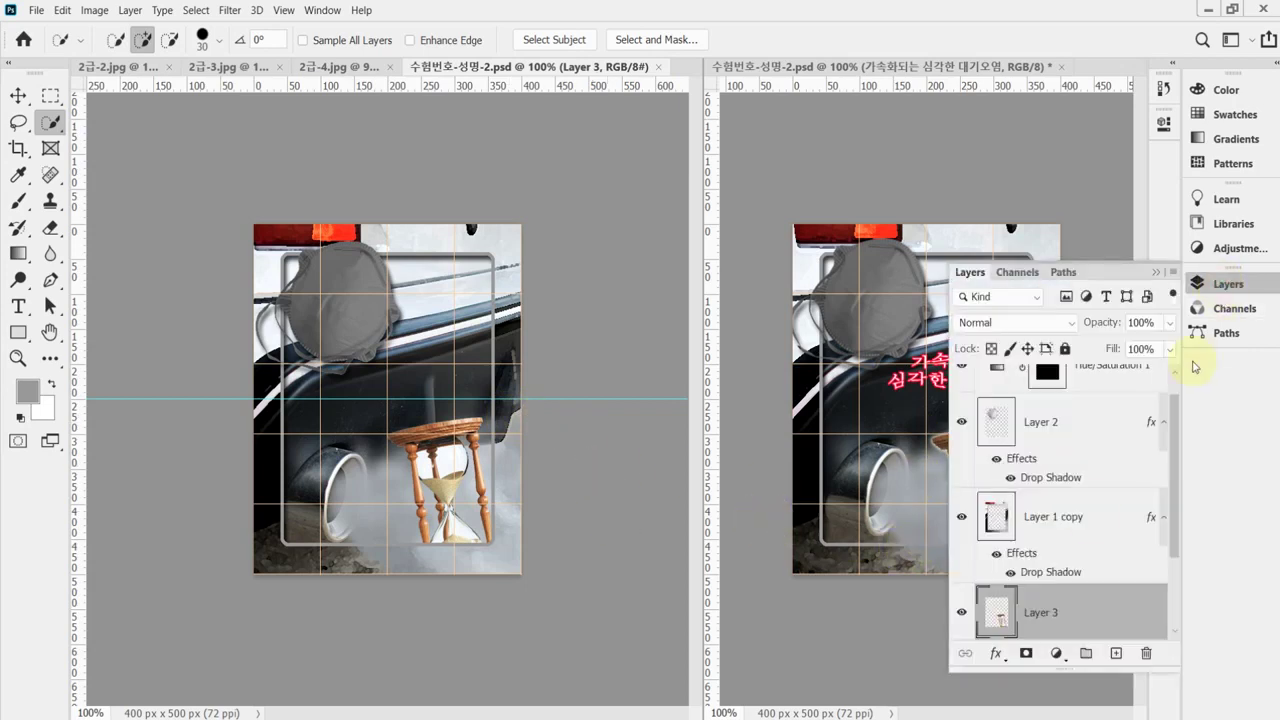
{"action": "left_click", "coordinate": [996, 656]}
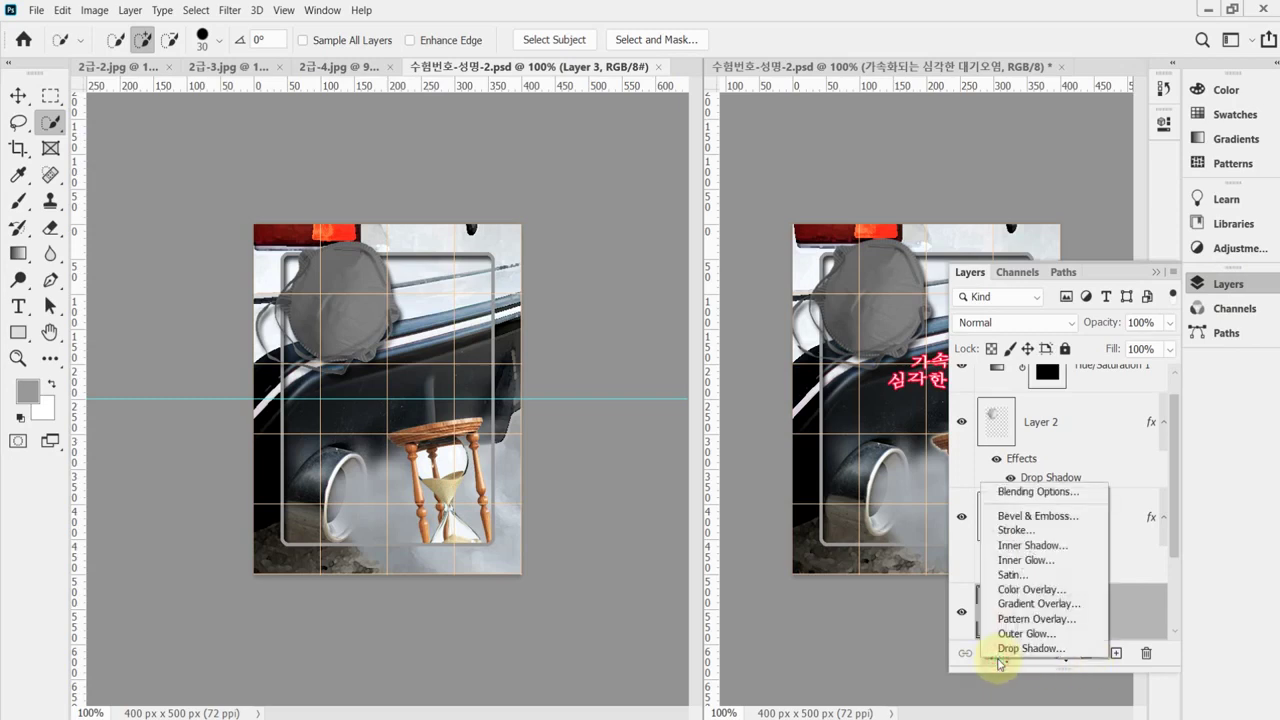
{"action": "left_click", "coordinate": [1069, 636]}
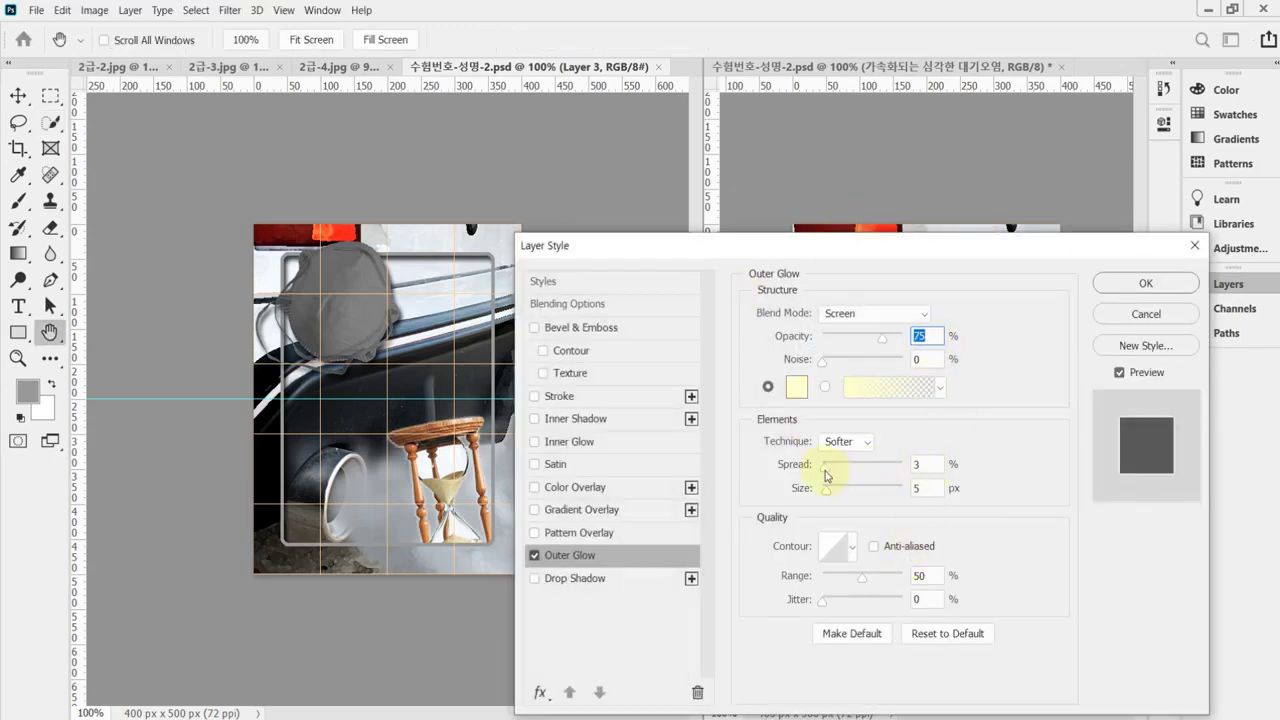
{"action": "left_click_drag", "start_coordinate": [825, 470], "coordinate": [819, 470]}
{"action": "left_click", "coordinate": [932, 489]}
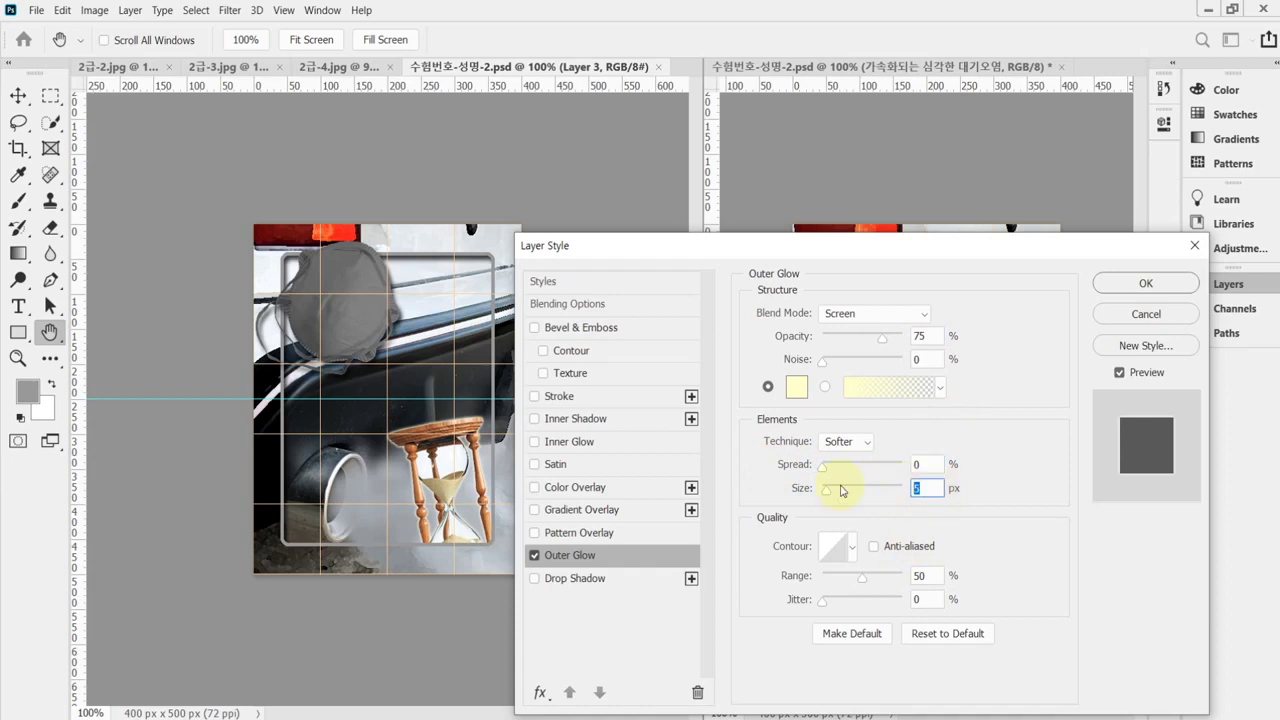
{"action": "type", "text": "7"}
{"action": "key", "text": "Return"}
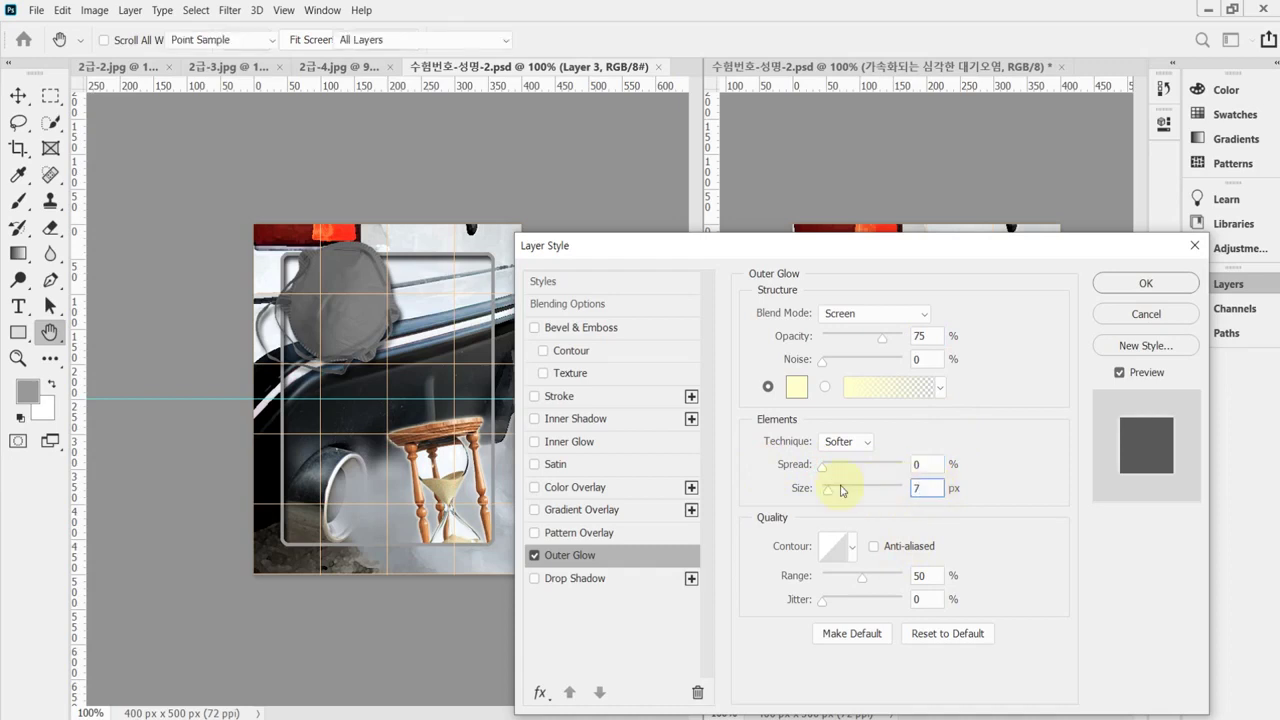
{"action": "key", "text": "w"}
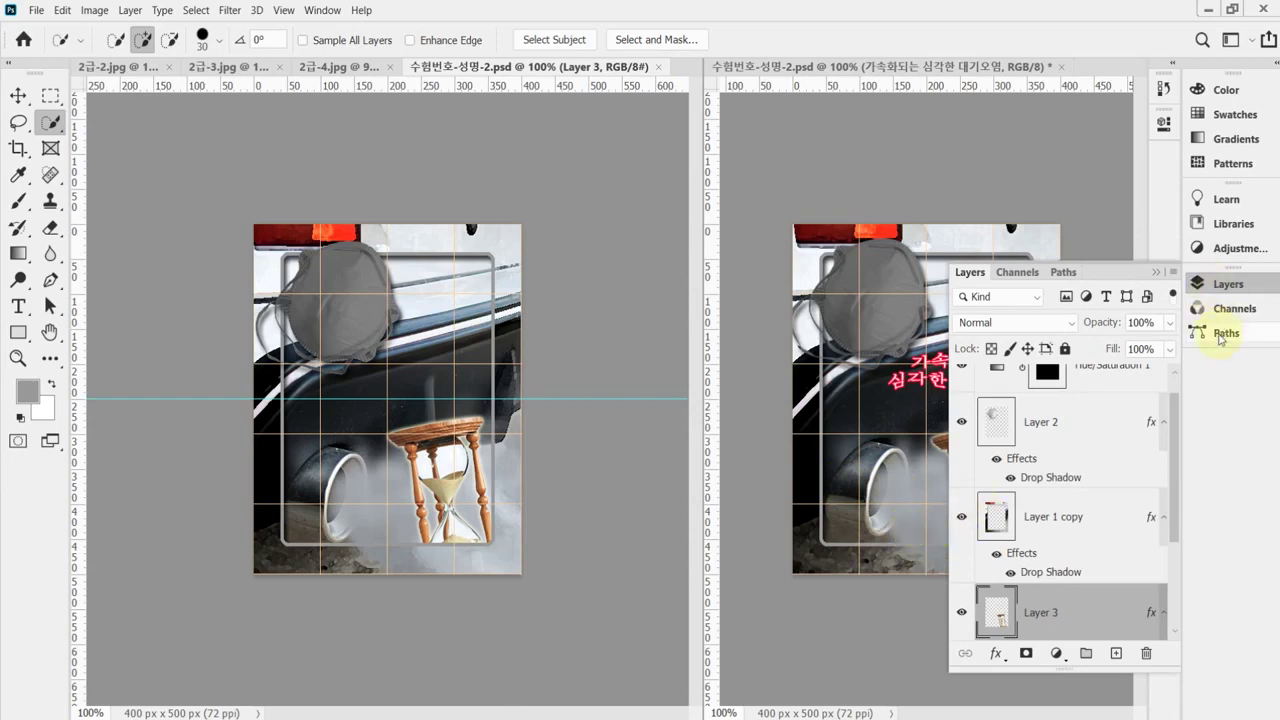
{"action": "left_click", "coordinate": [1226, 285]}
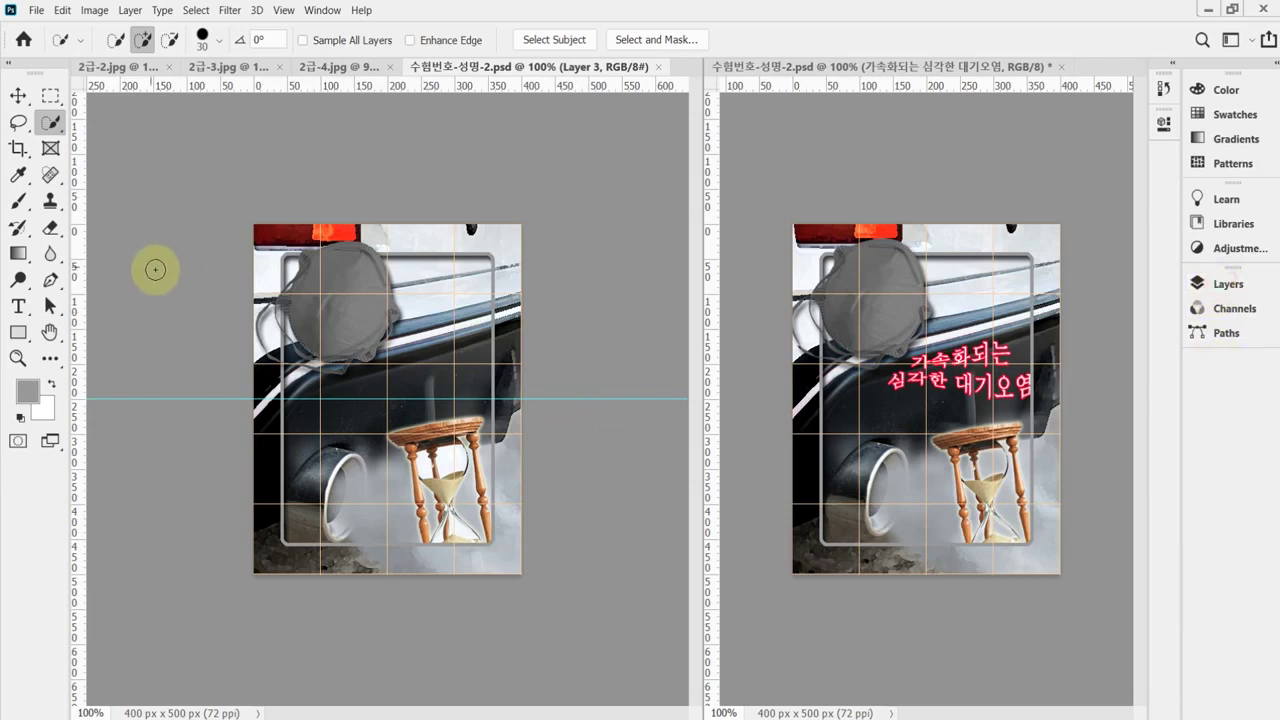
Activate the Type tool and check the text effect requirements in the exam PDF in Acrobat Reader before returning to Photoshop.
{"action": "left_click", "coordinate": [18, 305]}
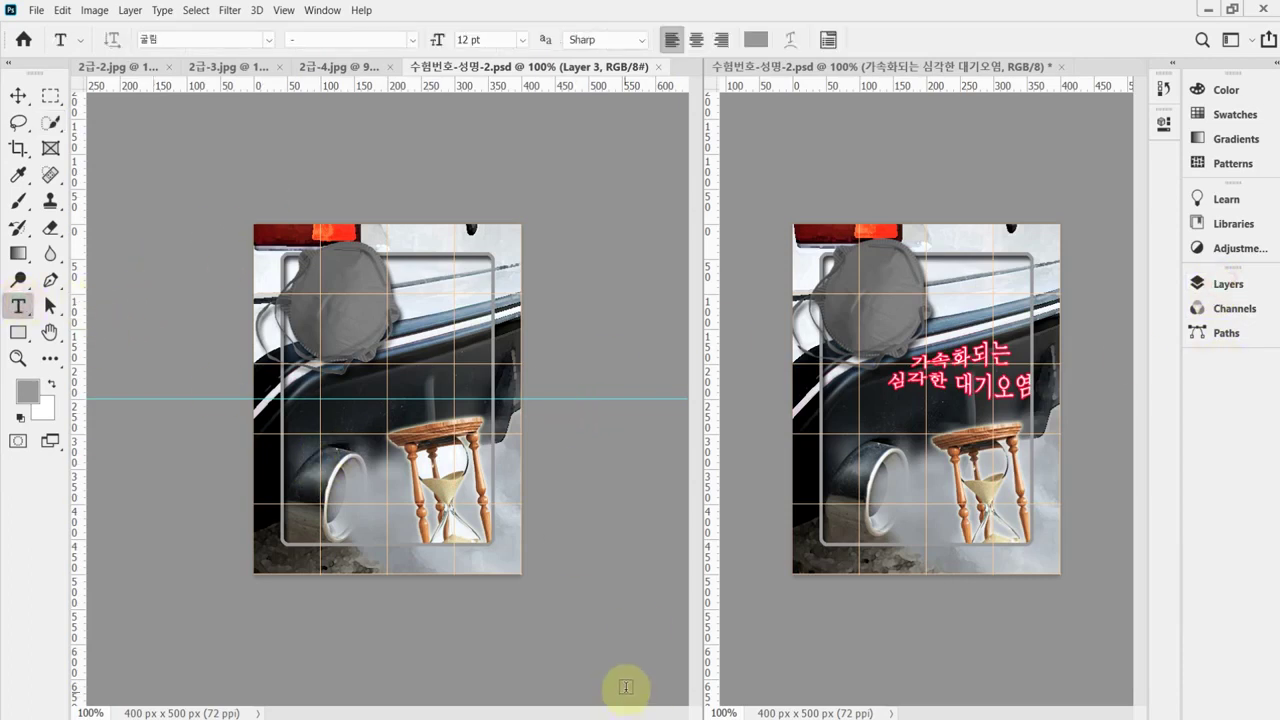
{"action": "key", "text": "alt+Tab"}
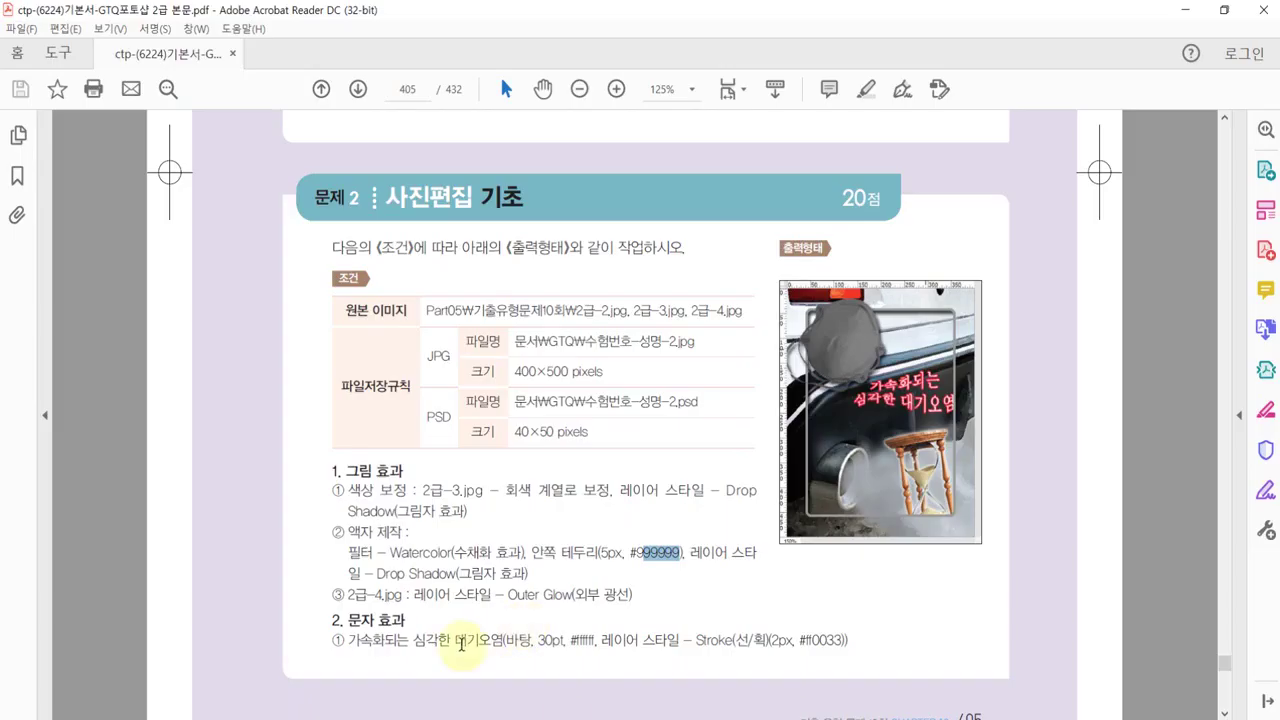
{"action": "left_click", "coordinate": [457, 643]}
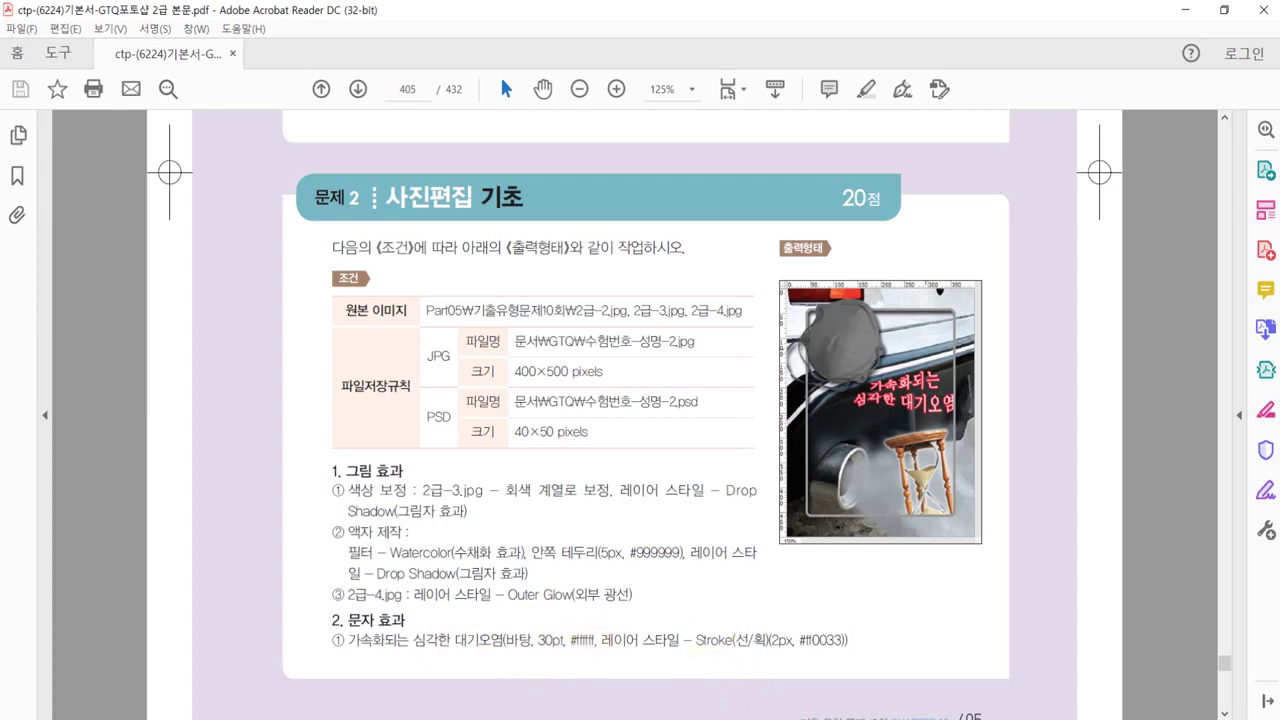
{"action": "key", "text": "alt+Tab"}
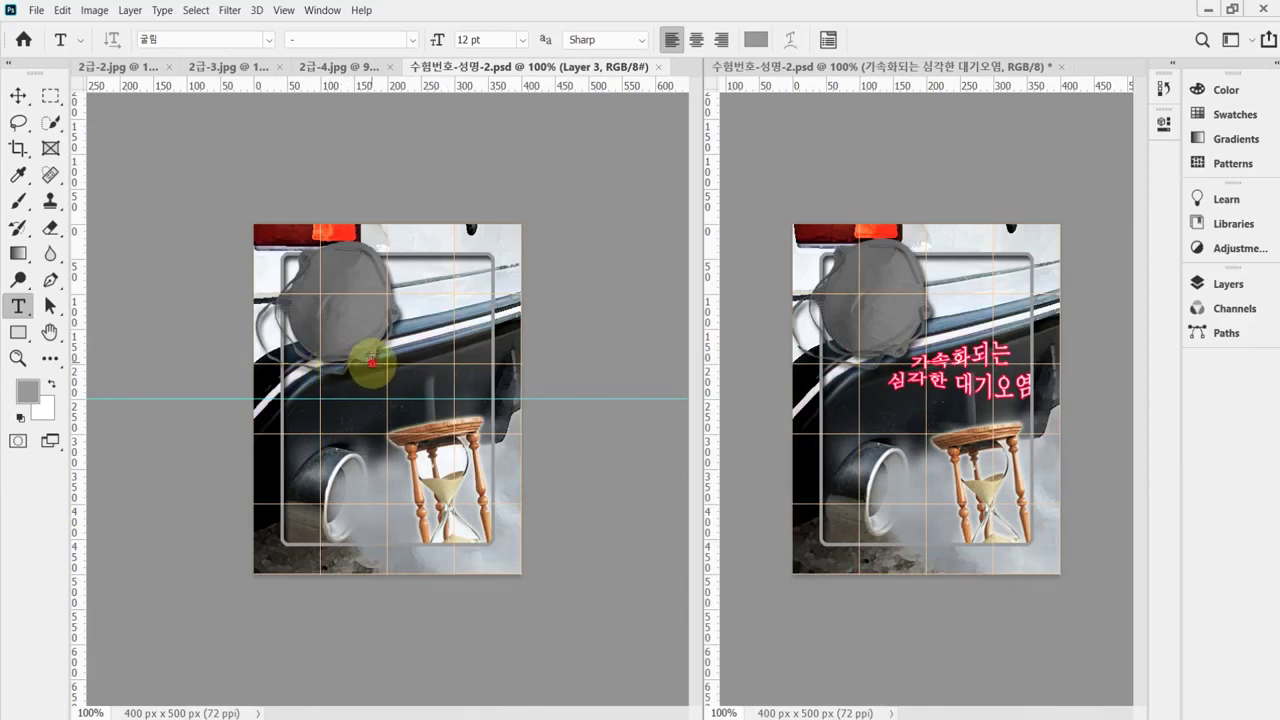
Start a text line on the car body below the grey shape, with font 바탕, size 30 pt and colour #ffffff.
{"action": "left_click", "coordinate": [372, 362]}
{"action": "left_click", "coordinate": [200, 40]}
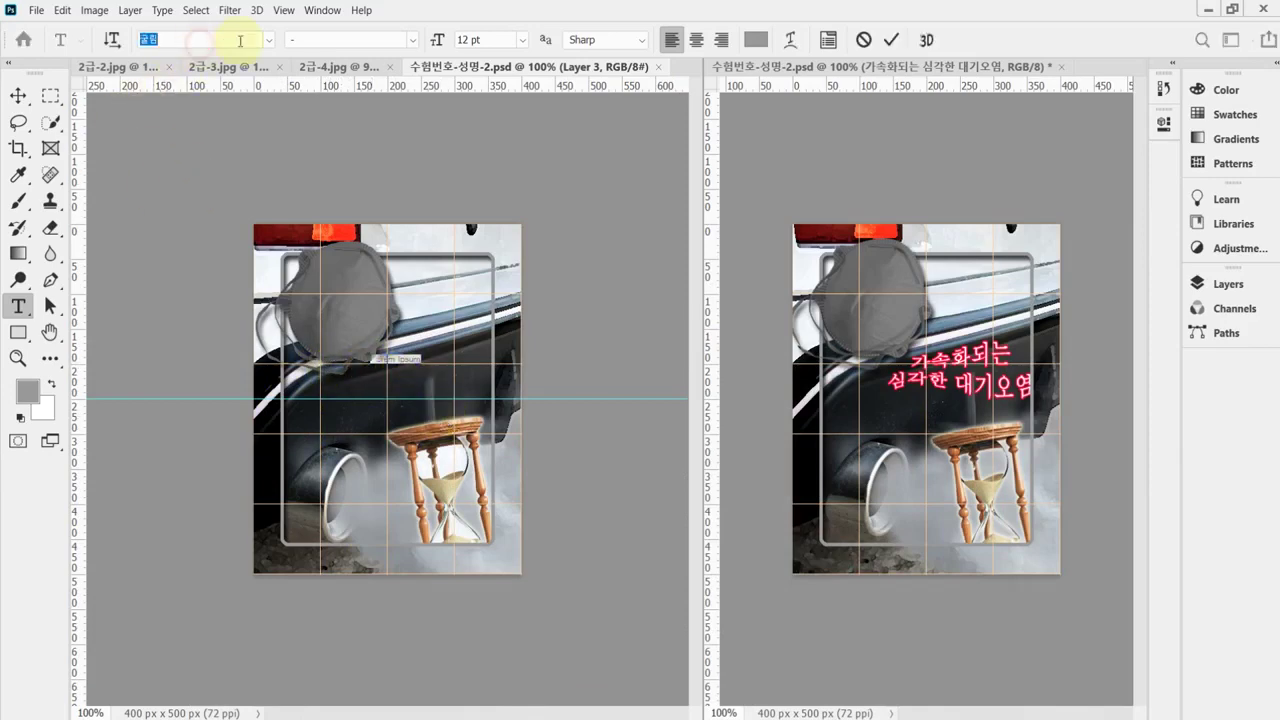
{"action": "left_click", "coordinate": [268, 40]}
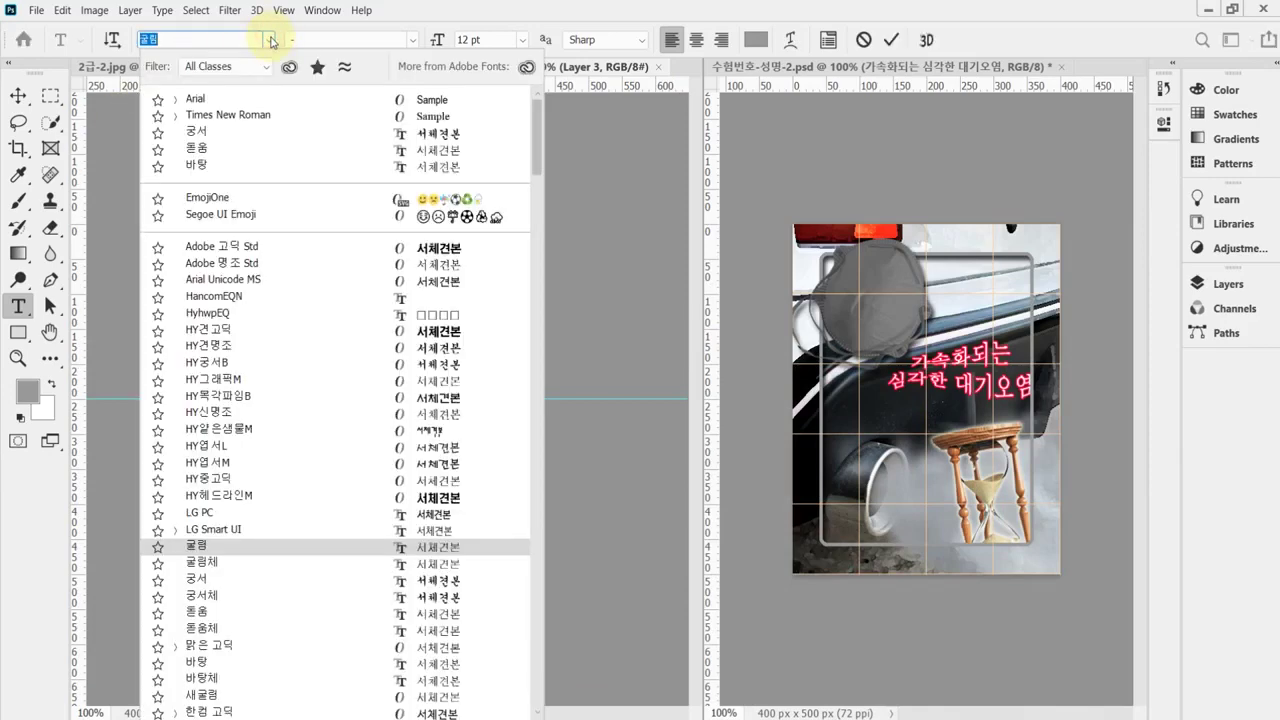
{"action": "left_click", "coordinate": [214, 168]}
{"action": "left_click", "coordinate": [497, 39]}
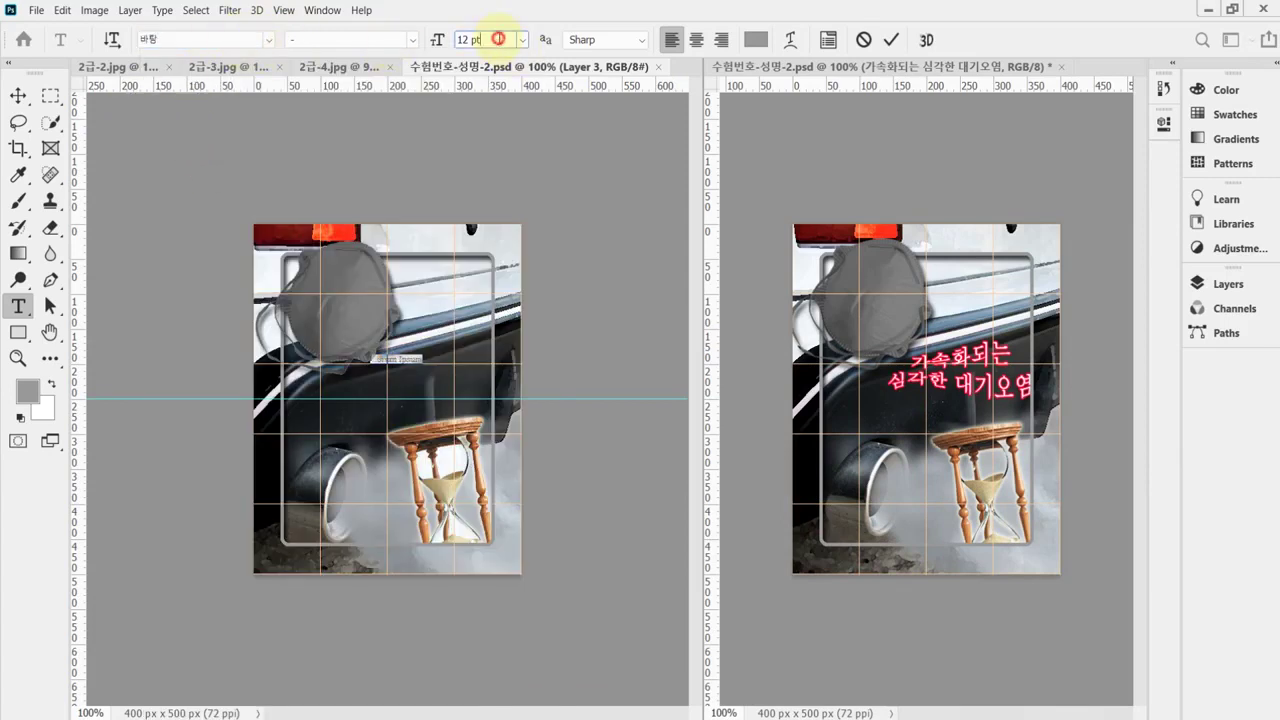
{"action": "type", "text": "30"}
{"action": "key", "text": "Return"}
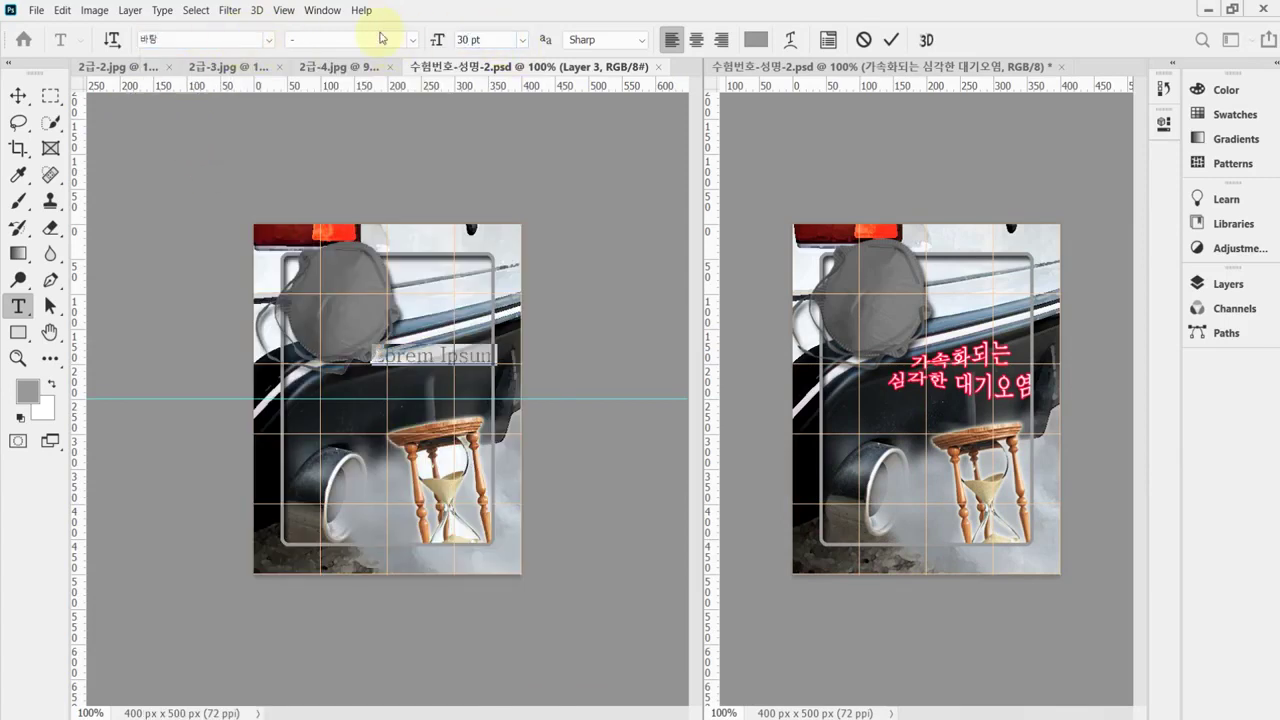
{"action": "left_click", "coordinate": [756, 39]}
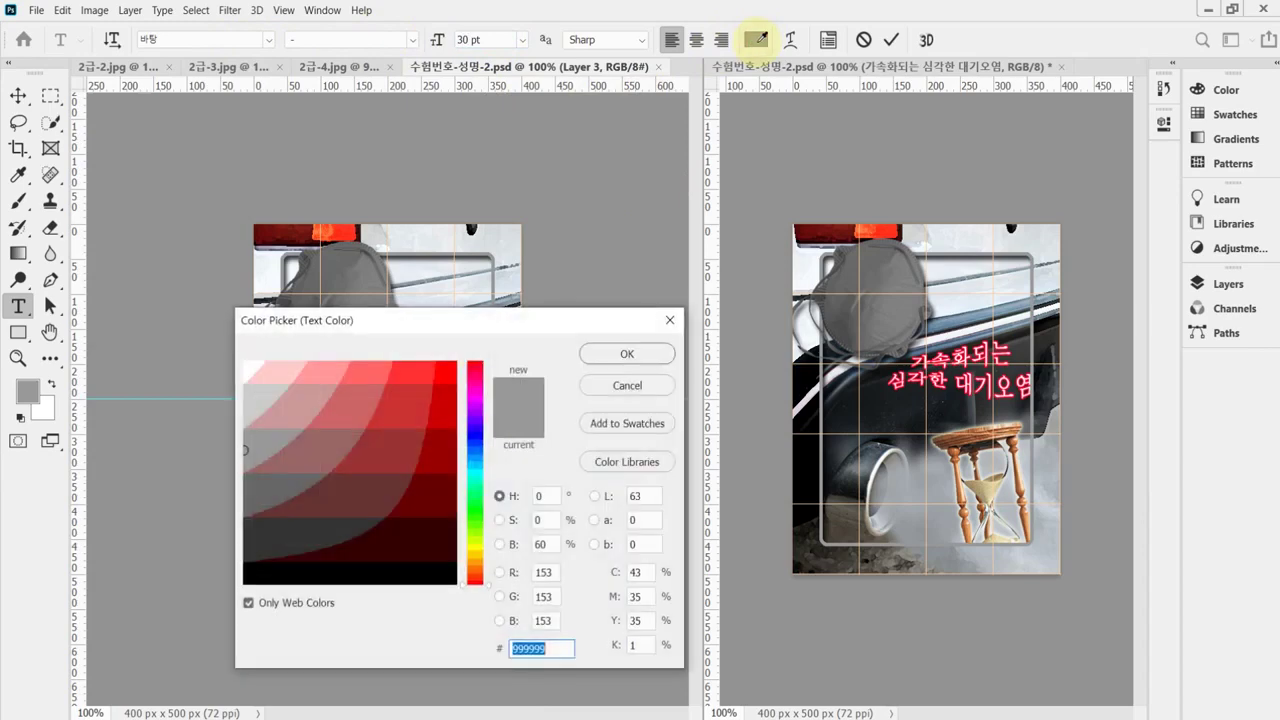
{"action": "left_click", "coordinate": [246, 362]}
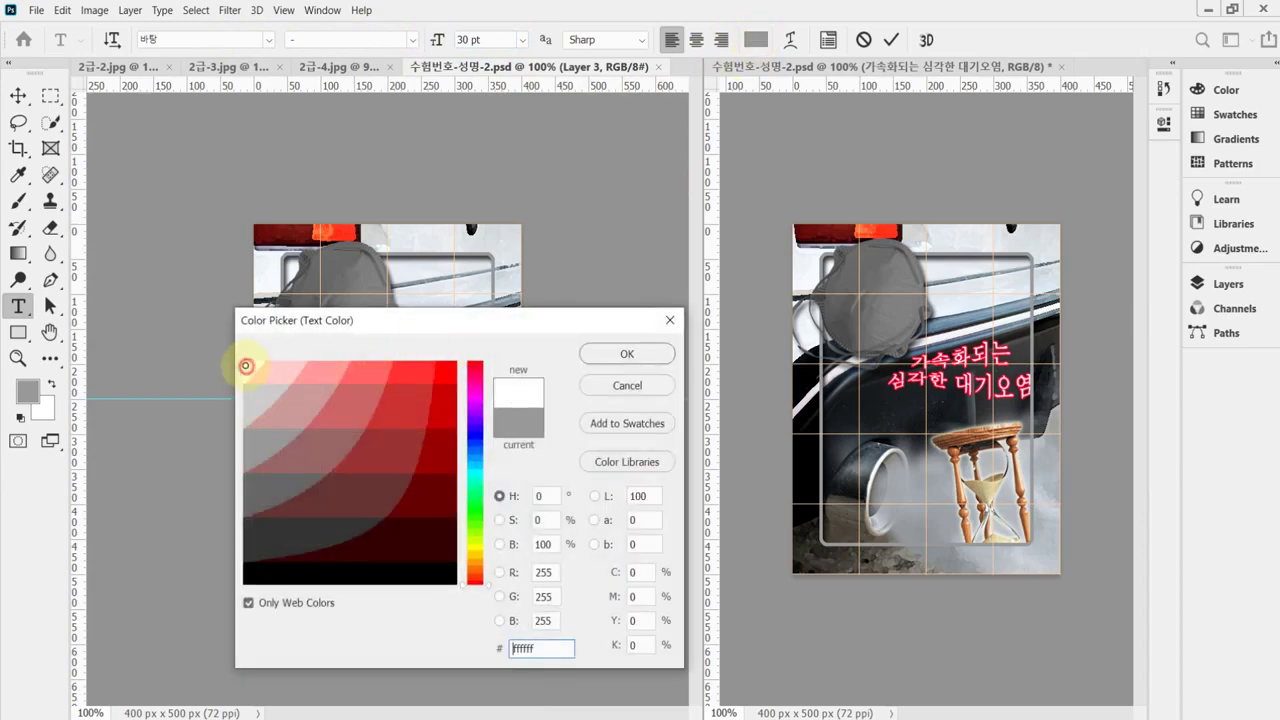
{"action": "left_click", "coordinate": [618, 356]}
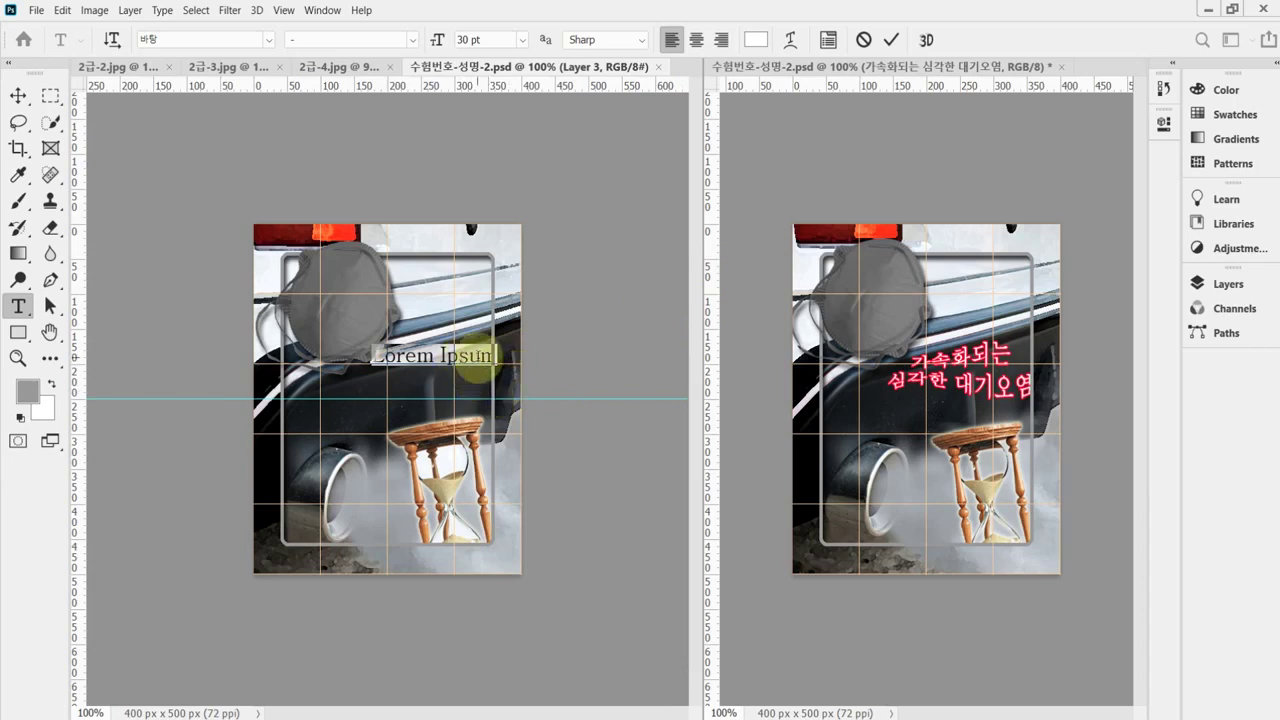
Switch to the Notepad window and copy both lines, "가속화되는" and "심각한 대기오염".
{"action": "key", "text": "alt+Tab"}
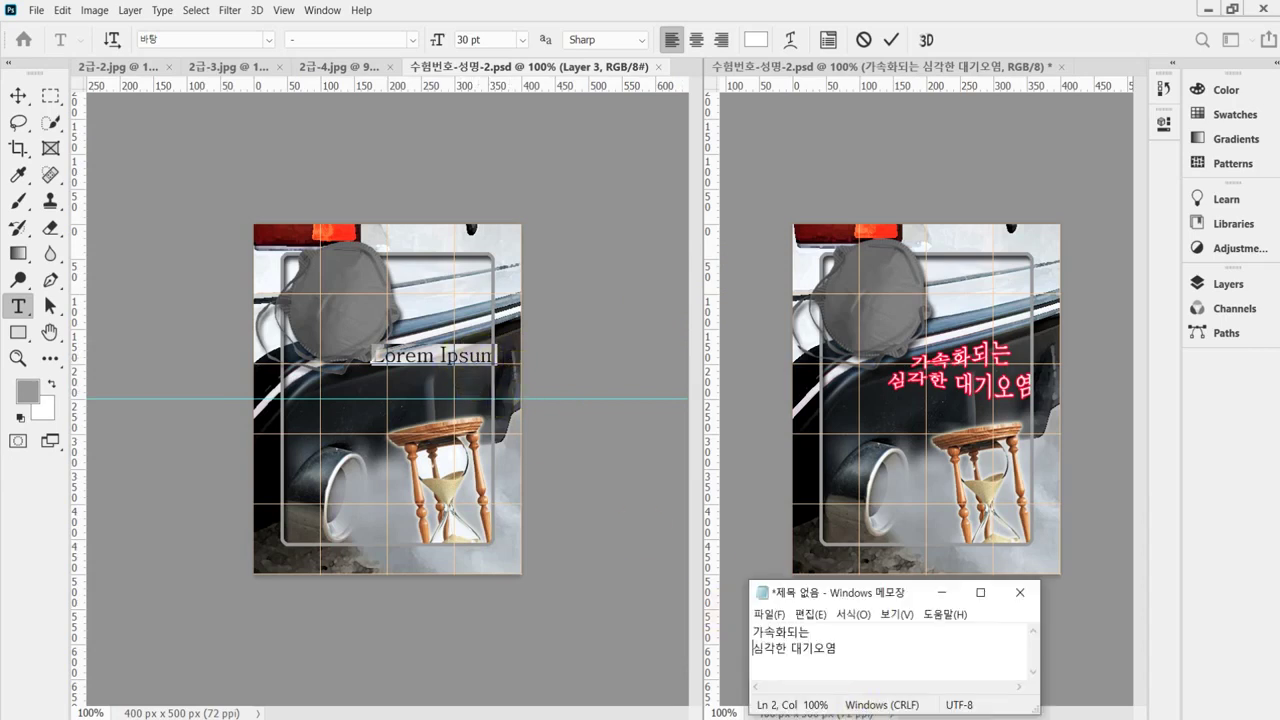
{"action": "left_click_drag", "start_coordinate": [857, 677], "coordinate": [722, 575]}
{"action": "key", "text": "ctrl+c"}
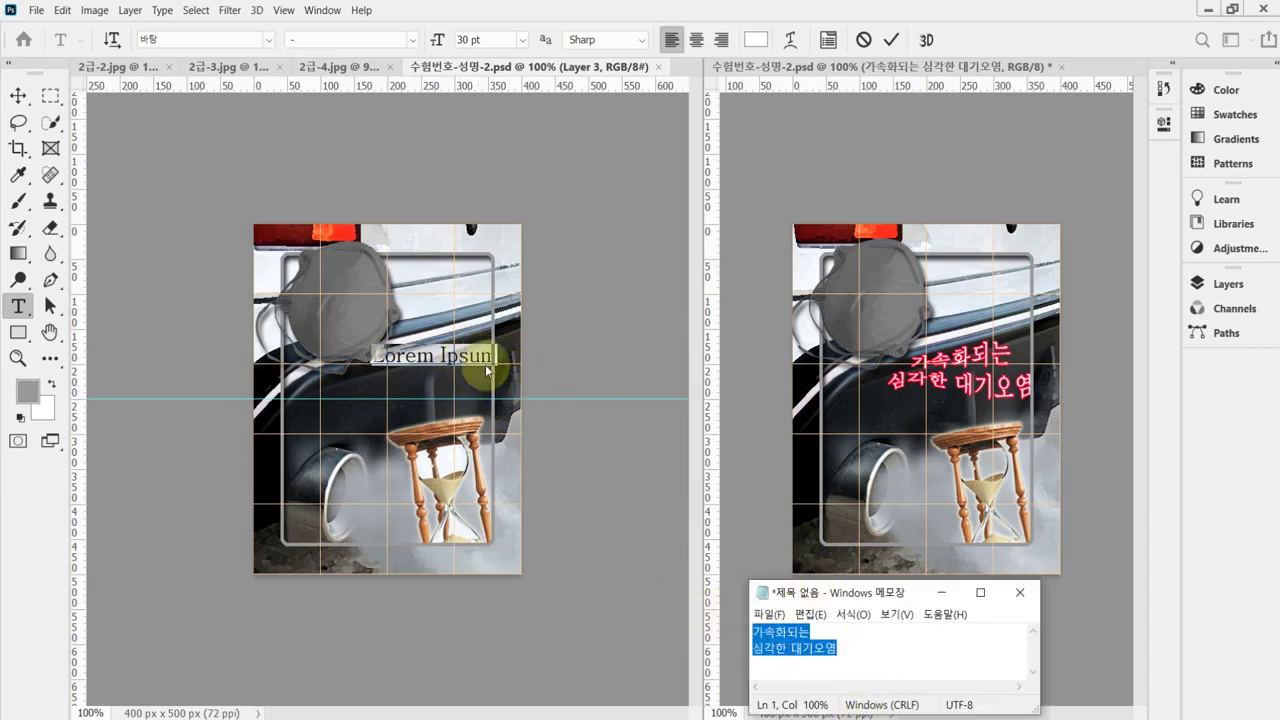
Centre-align the Photoshop text, paste the copied lines over the placeholder, and position them above the hourglass.
{"action": "left_click", "coordinate": [740, 66]}
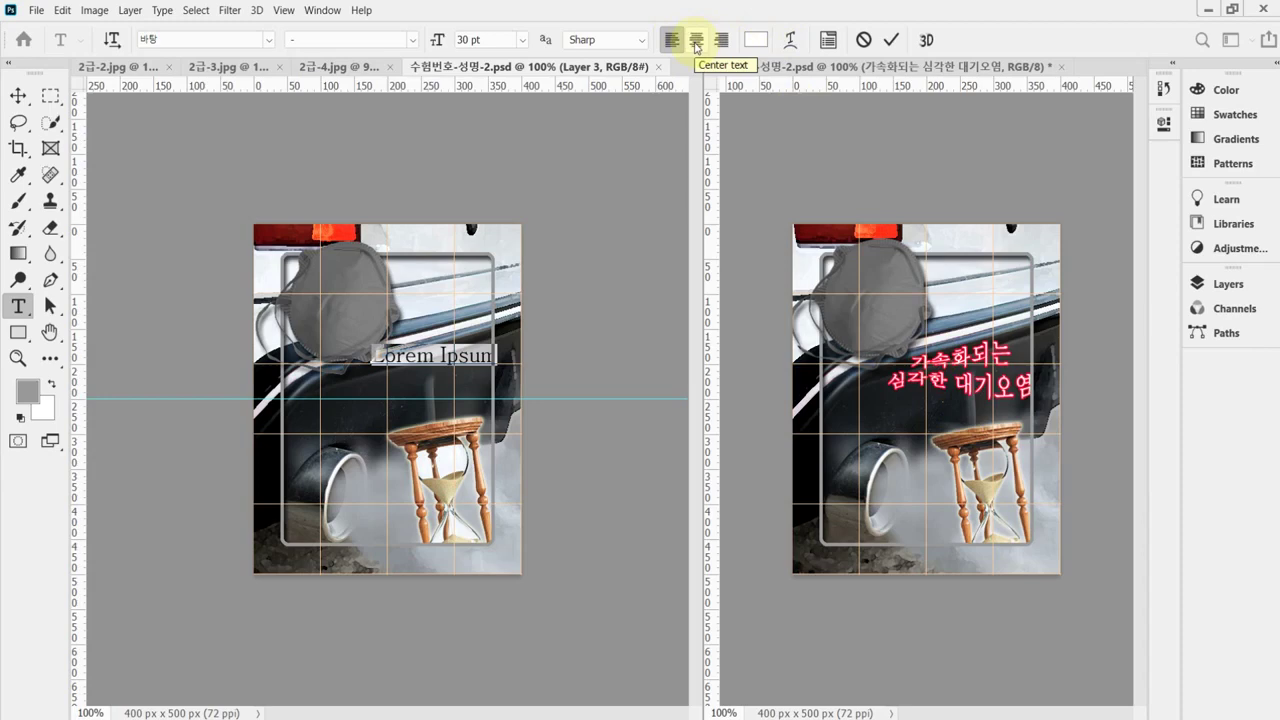
{"action": "left_click", "coordinate": [697, 42]}
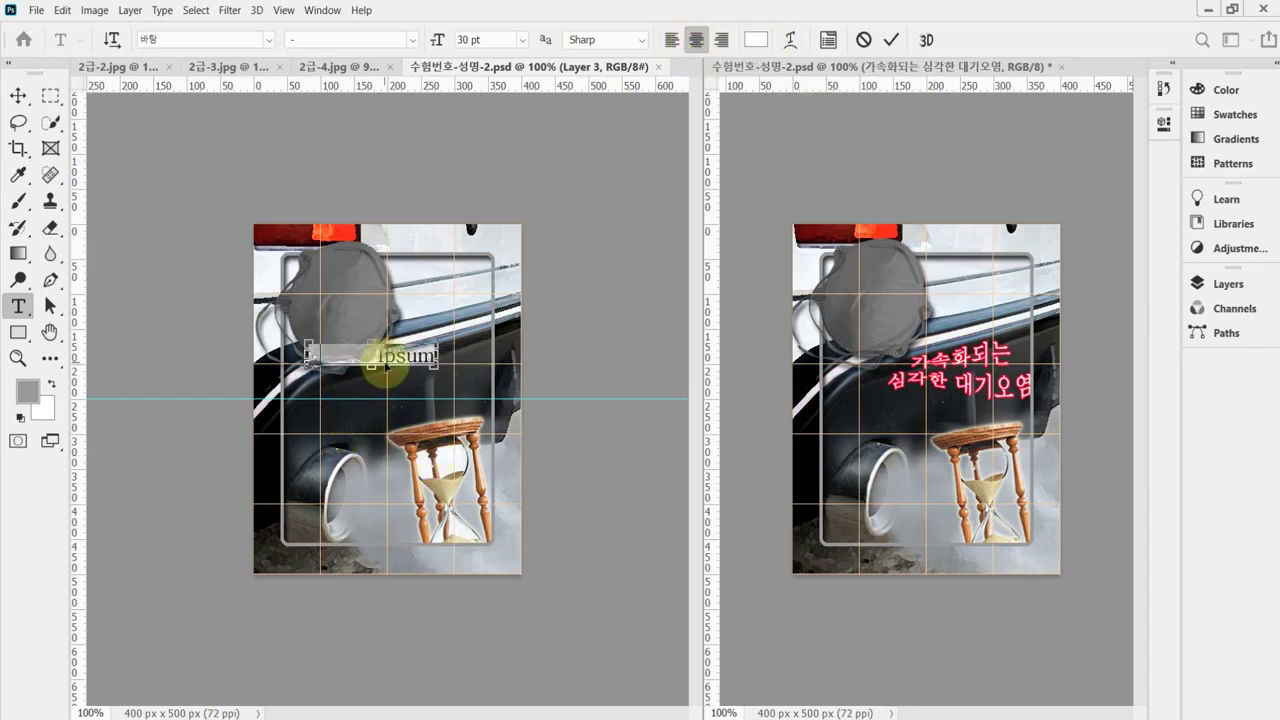
{"action": "key", "text": "ctrl+v"}
{"action": "left_click_drag", "start_coordinate": [422, 436], "coordinate": [486, 427]}
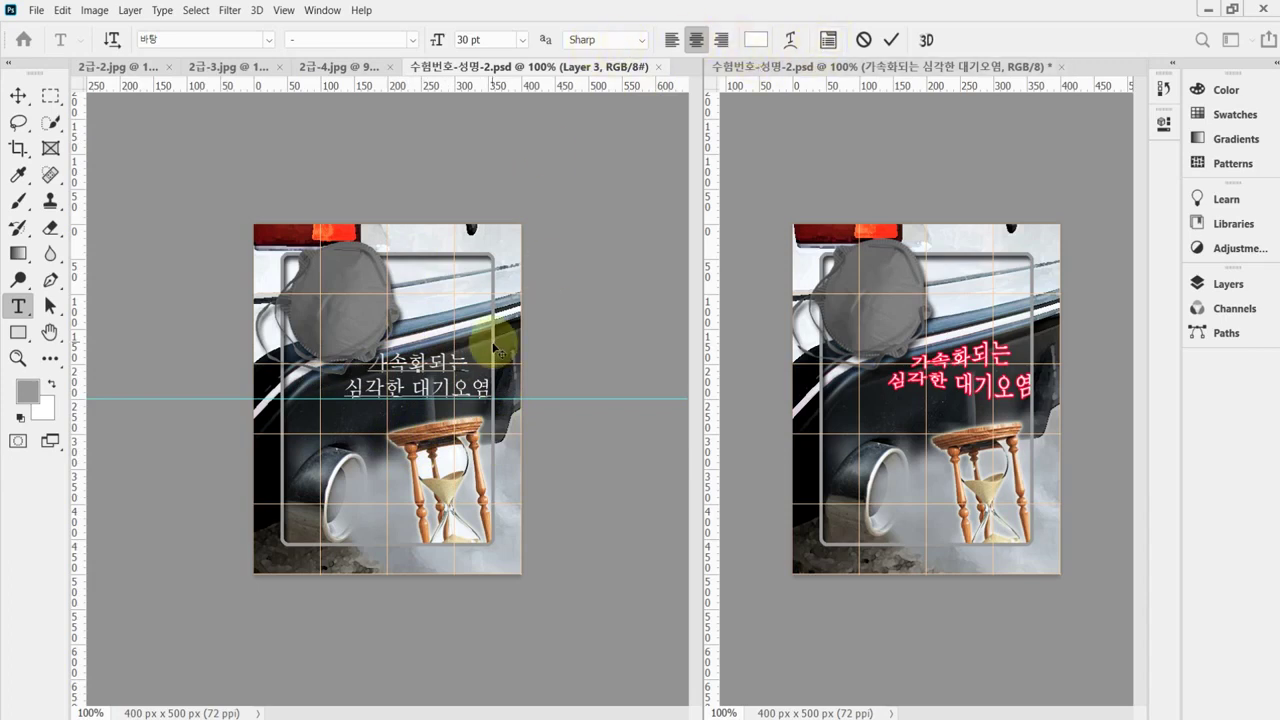
Set the anti-aliasing of the whole two-line text to Strong.
{"action": "key", "text": "ctrl+a"}
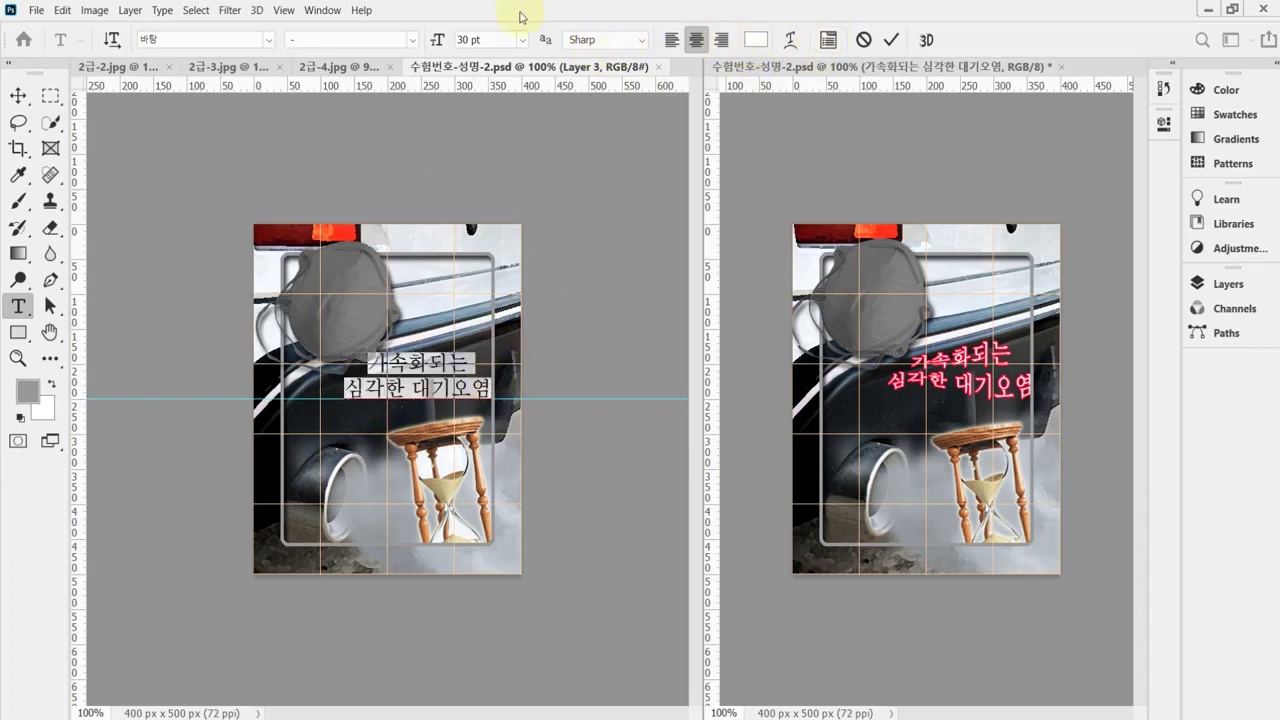
{"action": "left_click", "coordinate": [640, 42]}
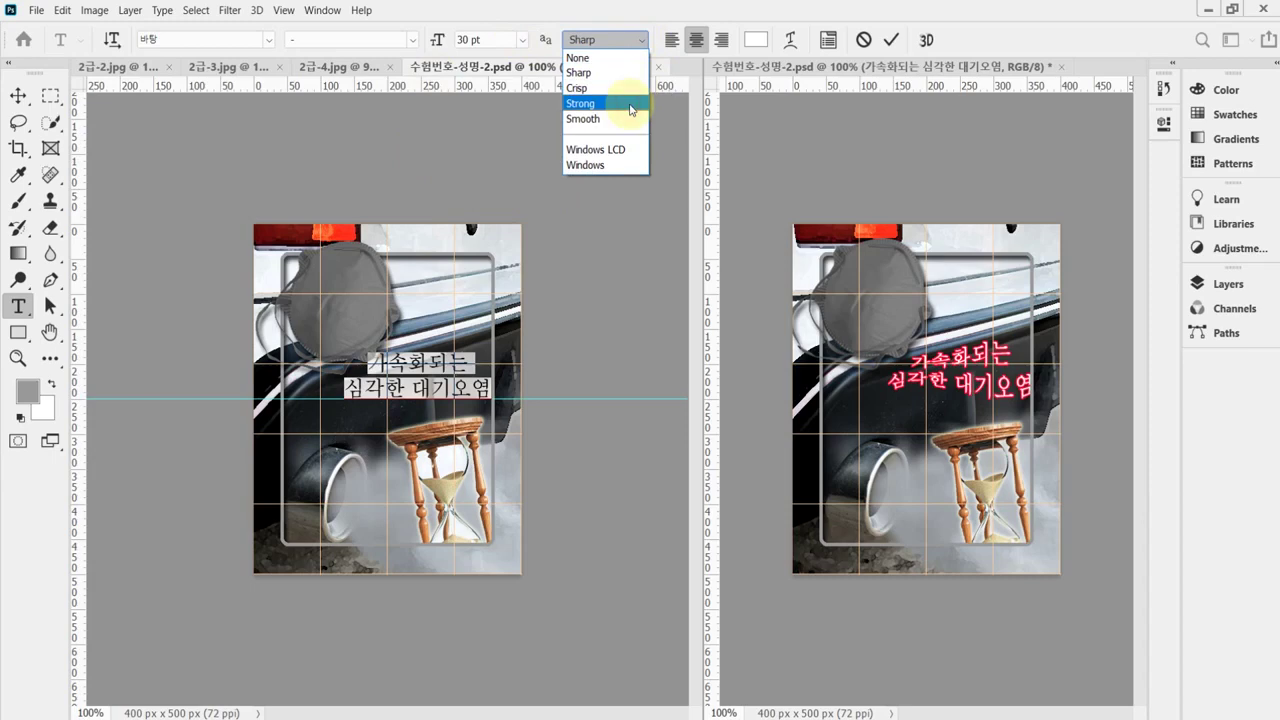
{"action": "left_click", "coordinate": [631, 104]}
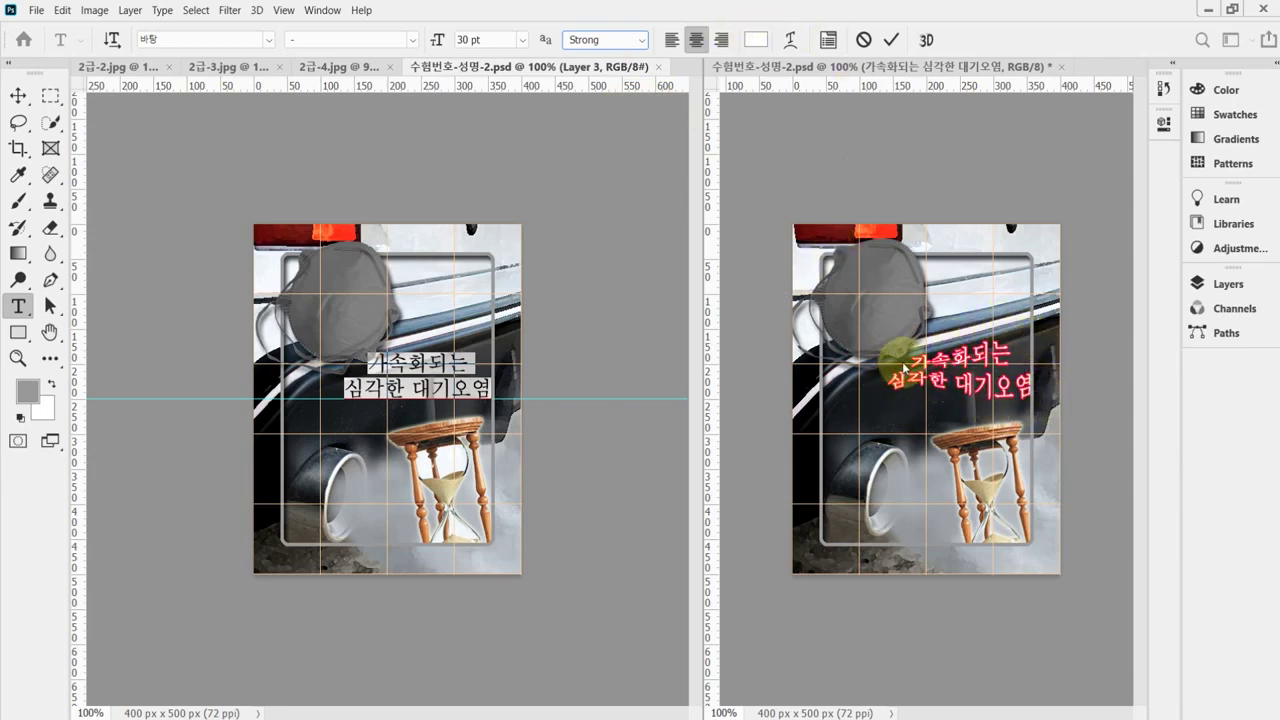
Warp the two-line text with the Fish style, horizontal, with a bend of -30%.
{"action": "left_click", "coordinate": [790, 40]}
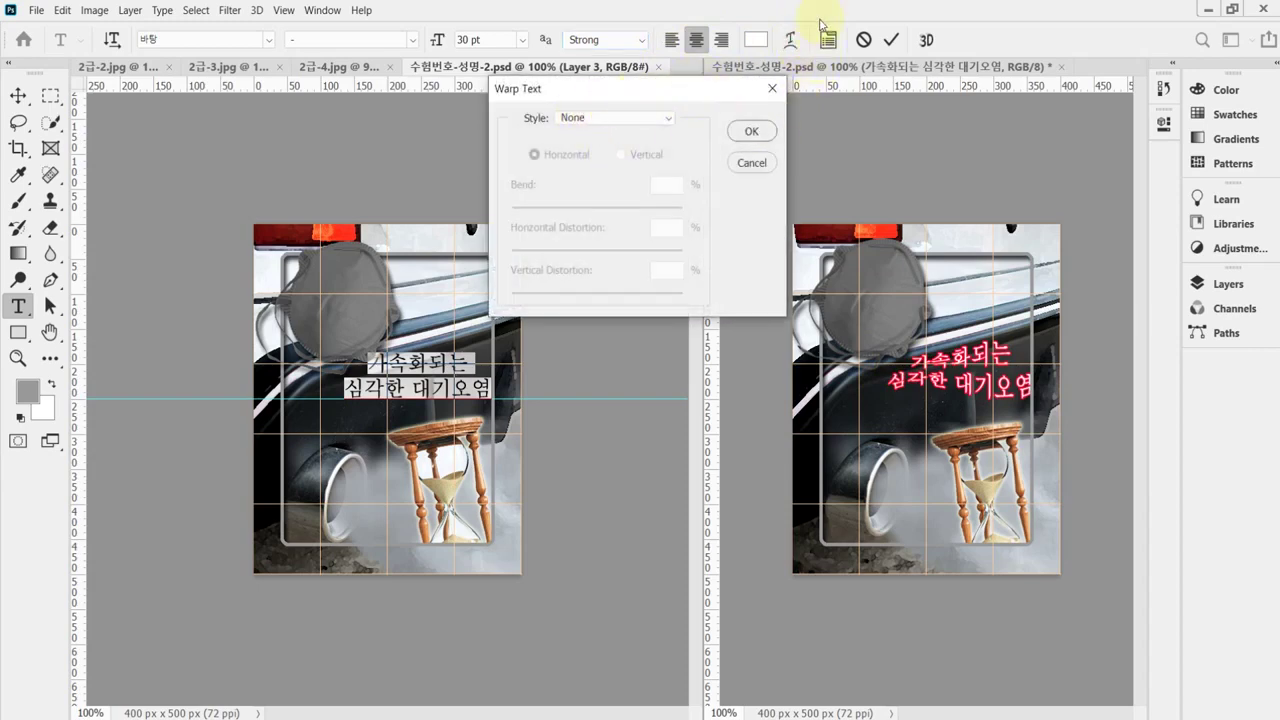
{"action": "left_click", "coordinate": [612, 122]}
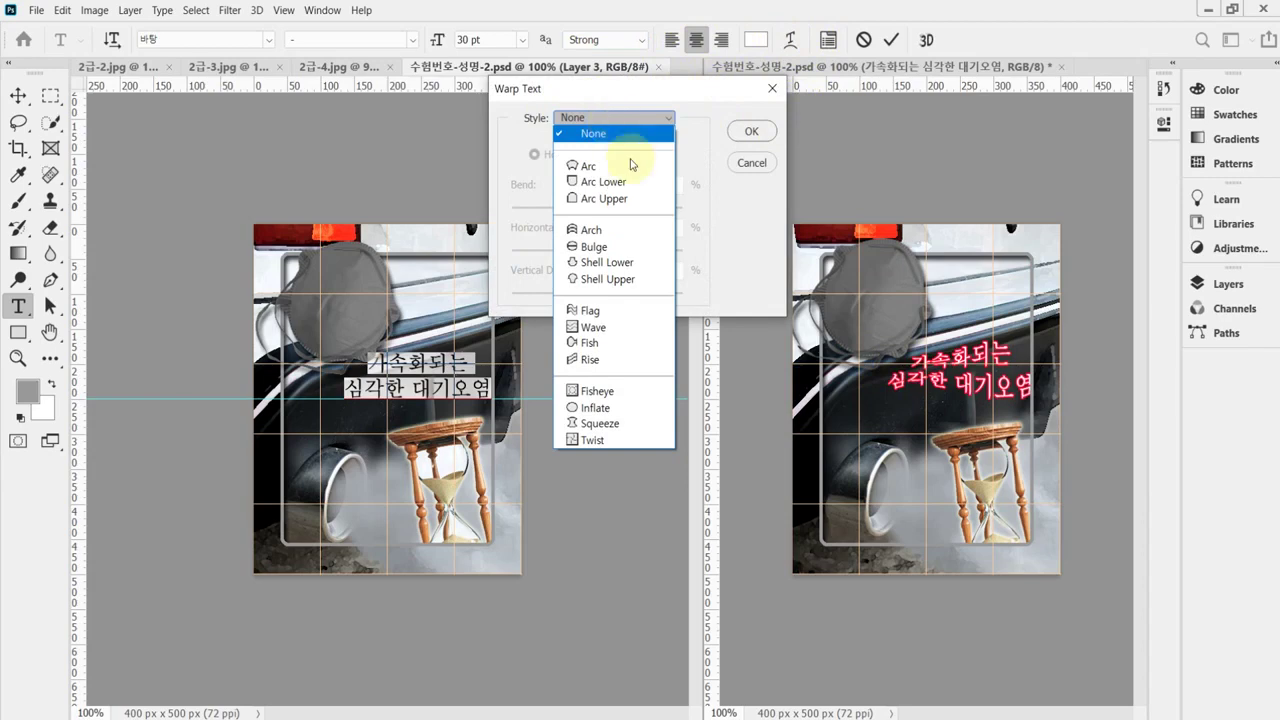
{"action": "left_click", "coordinate": [638, 342]}
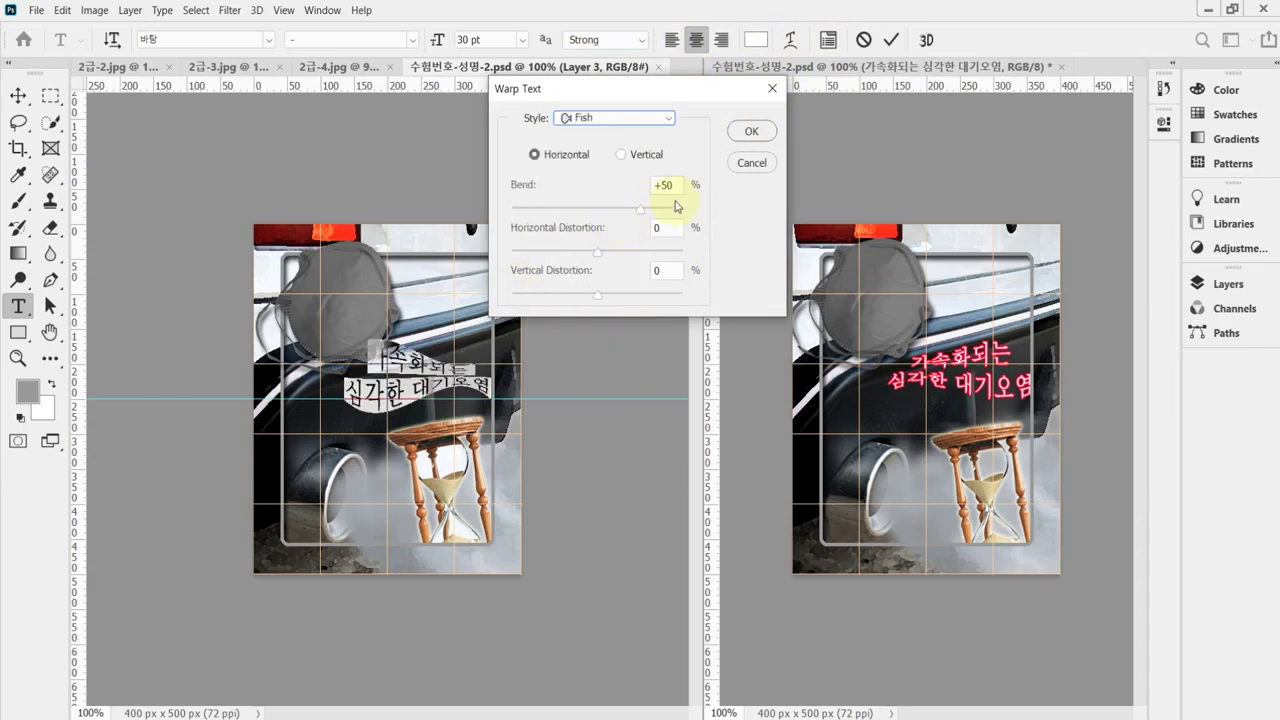
{"action": "left_click", "coordinate": [586, 211]}
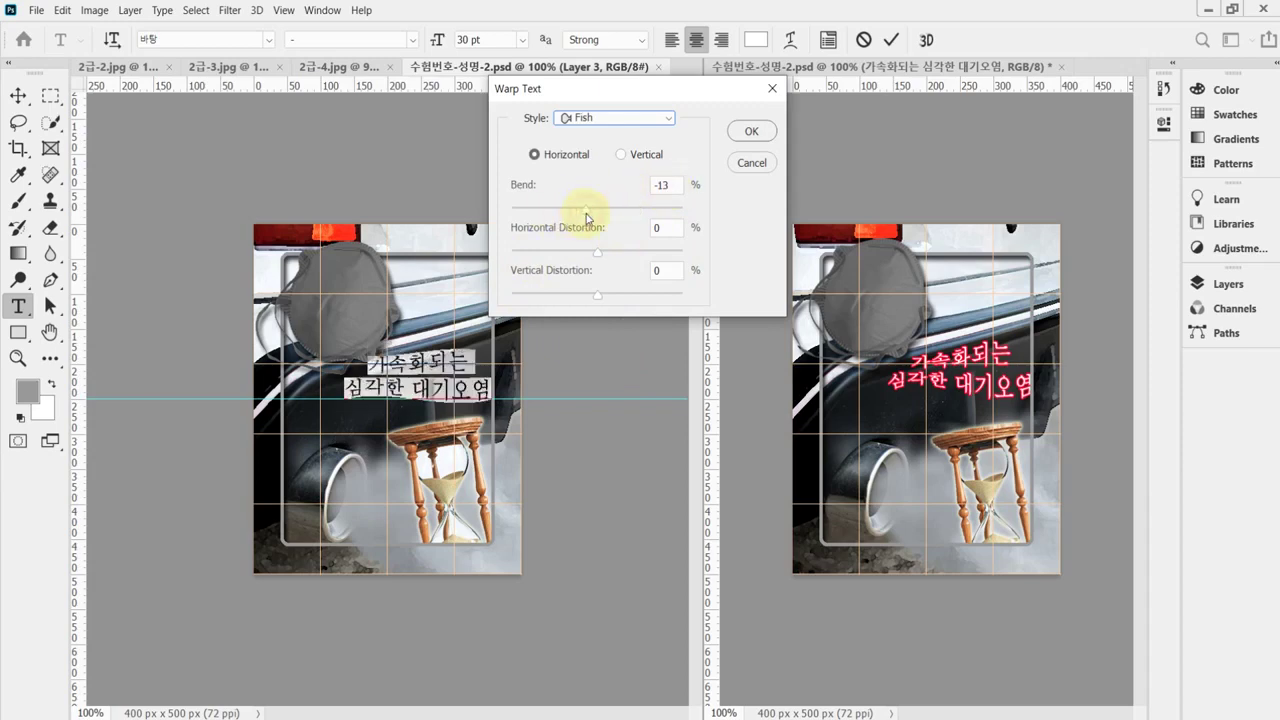
{"action": "left_click_drag", "start_coordinate": [586, 216], "coordinate": [575, 215]}
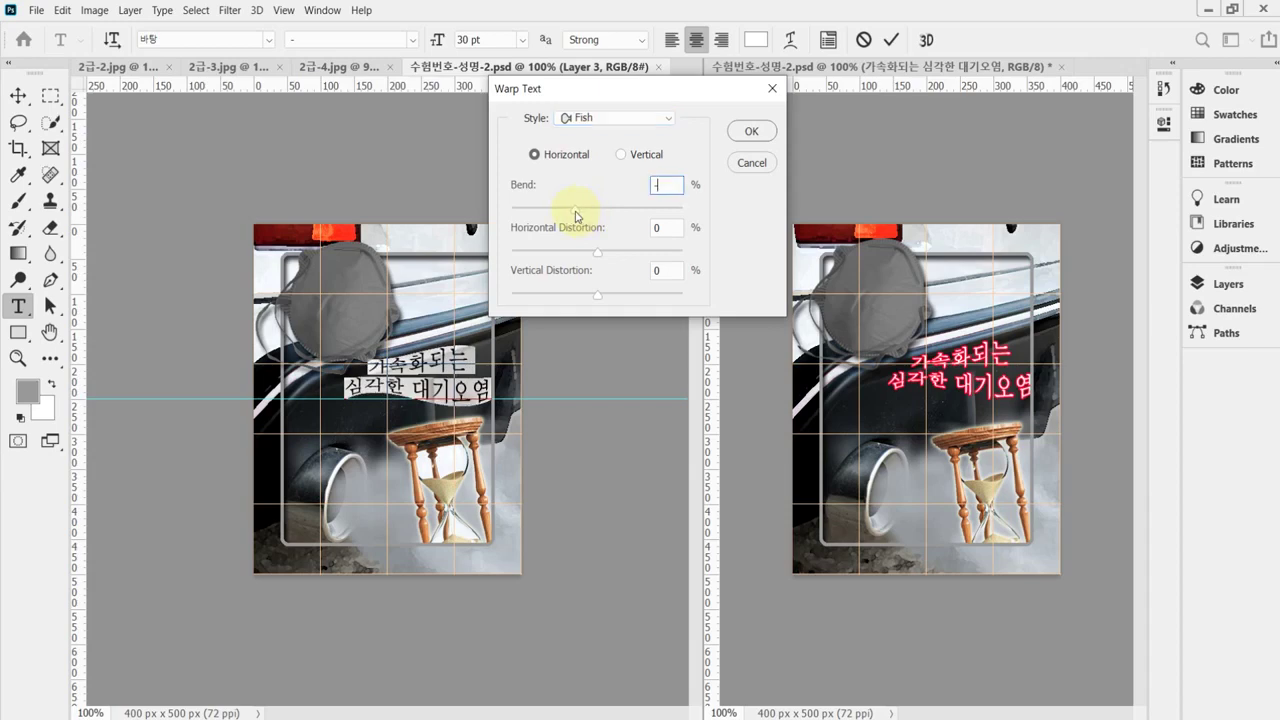
{"action": "type", "text": "-30"}
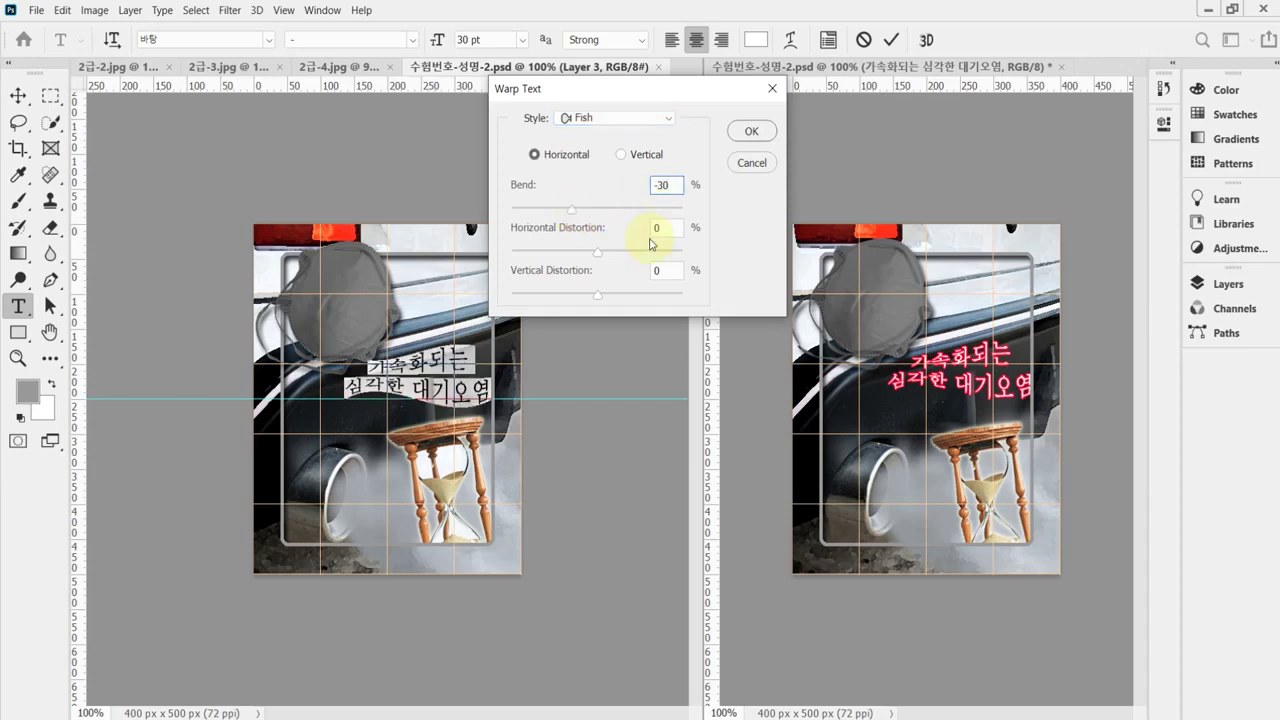
{"action": "left_click", "coordinate": [751, 132]}
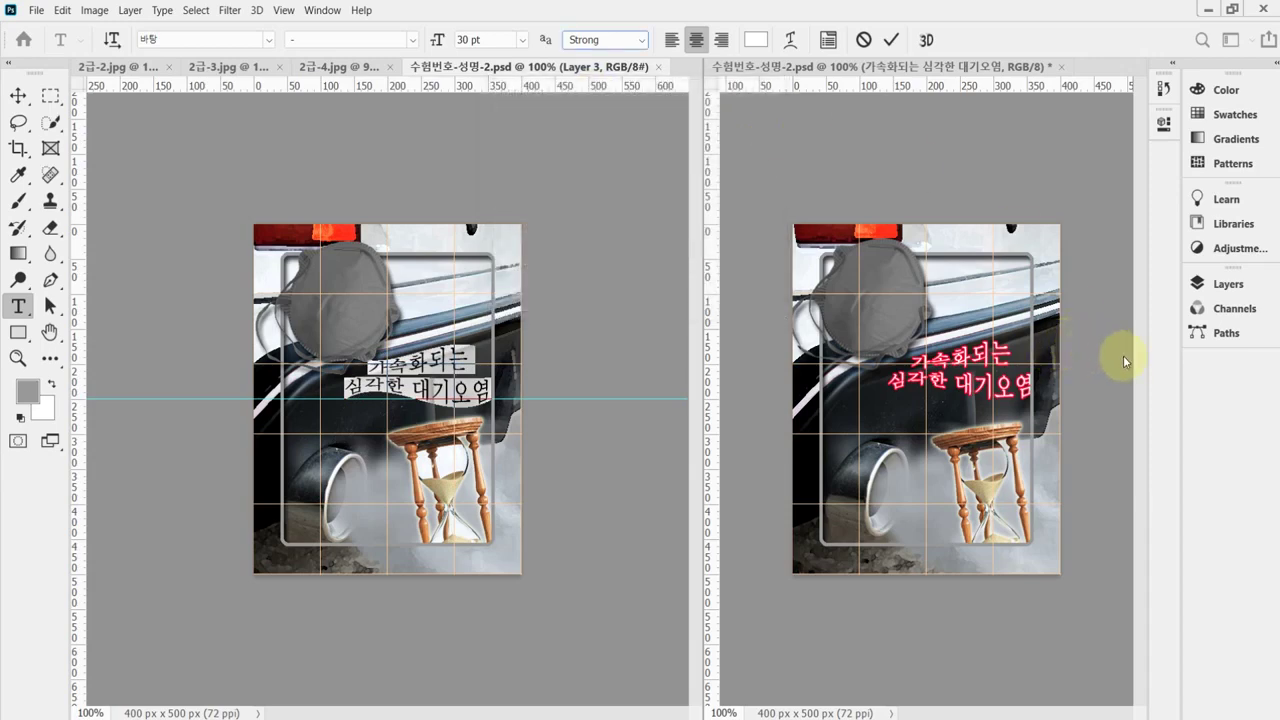
Add a 2 px outside stroke in colour #f03 to the warped text layer.
{"action": "left_click", "coordinate": [1226, 285]}
{"action": "left_click", "coordinate": [990, 655]}
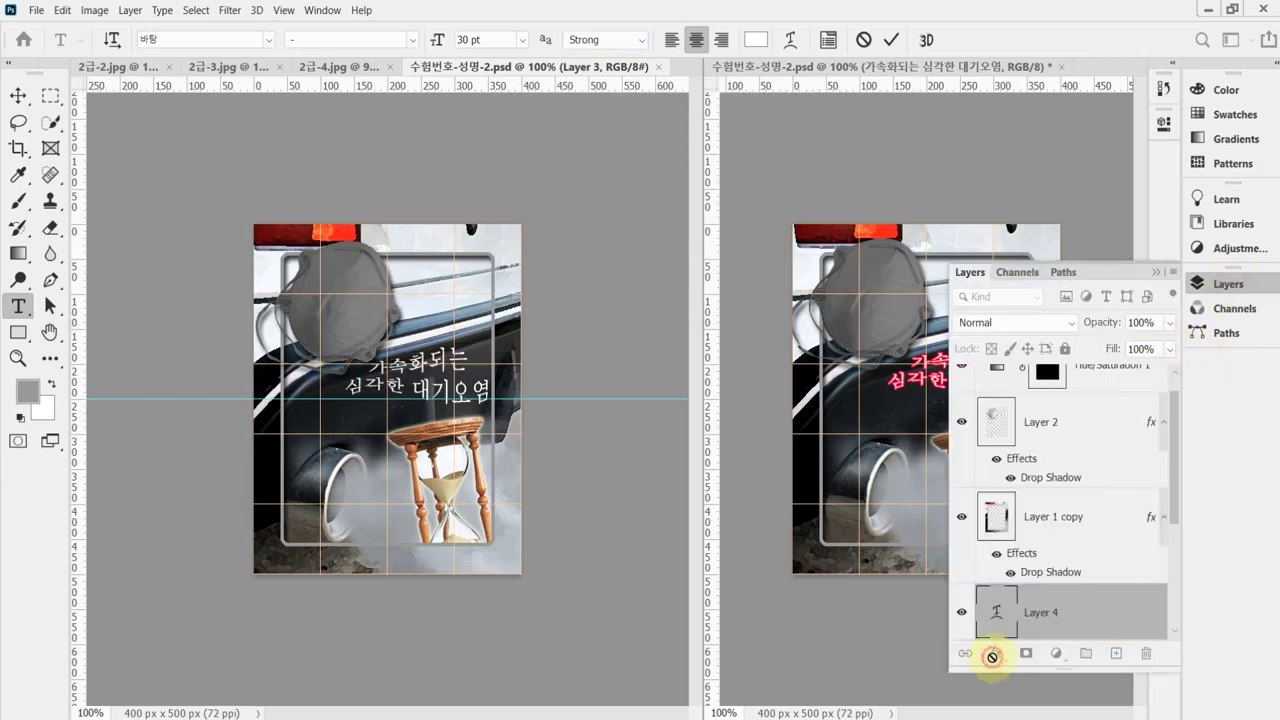
{"action": "left_click", "coordinate": [993, 656]}
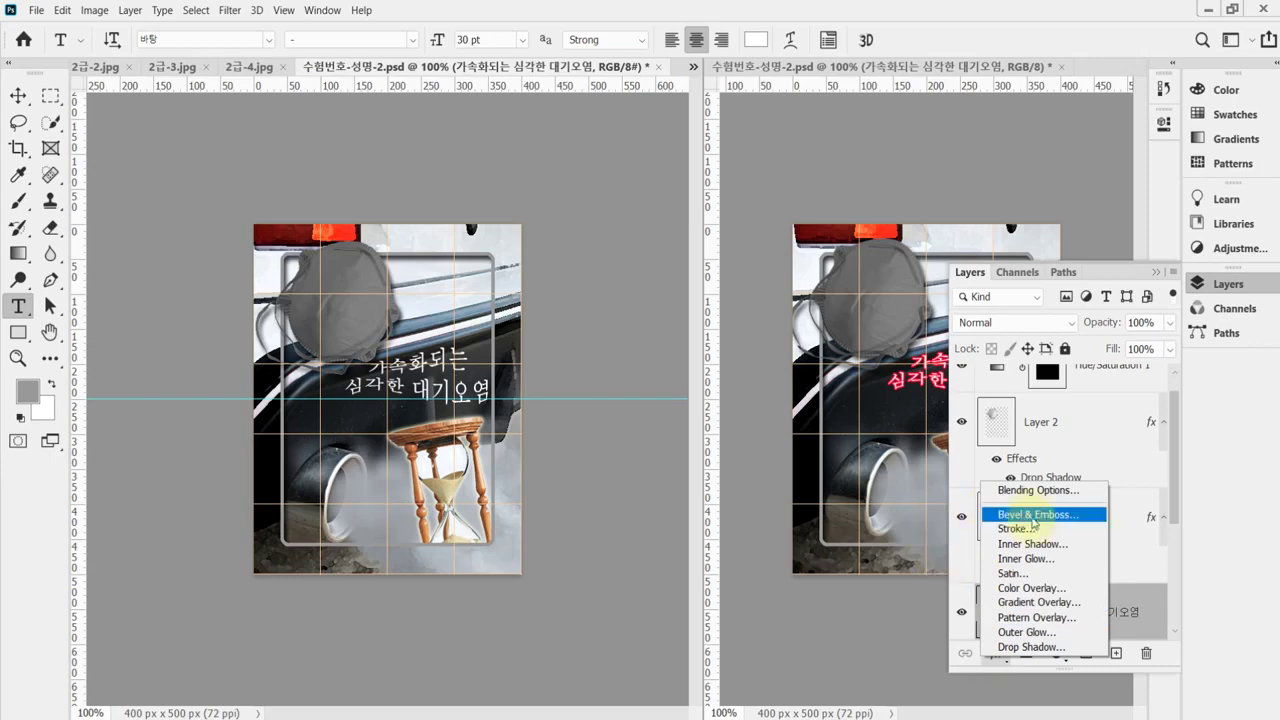
{"action": "left_click", "coordinate": [1005, 528]}
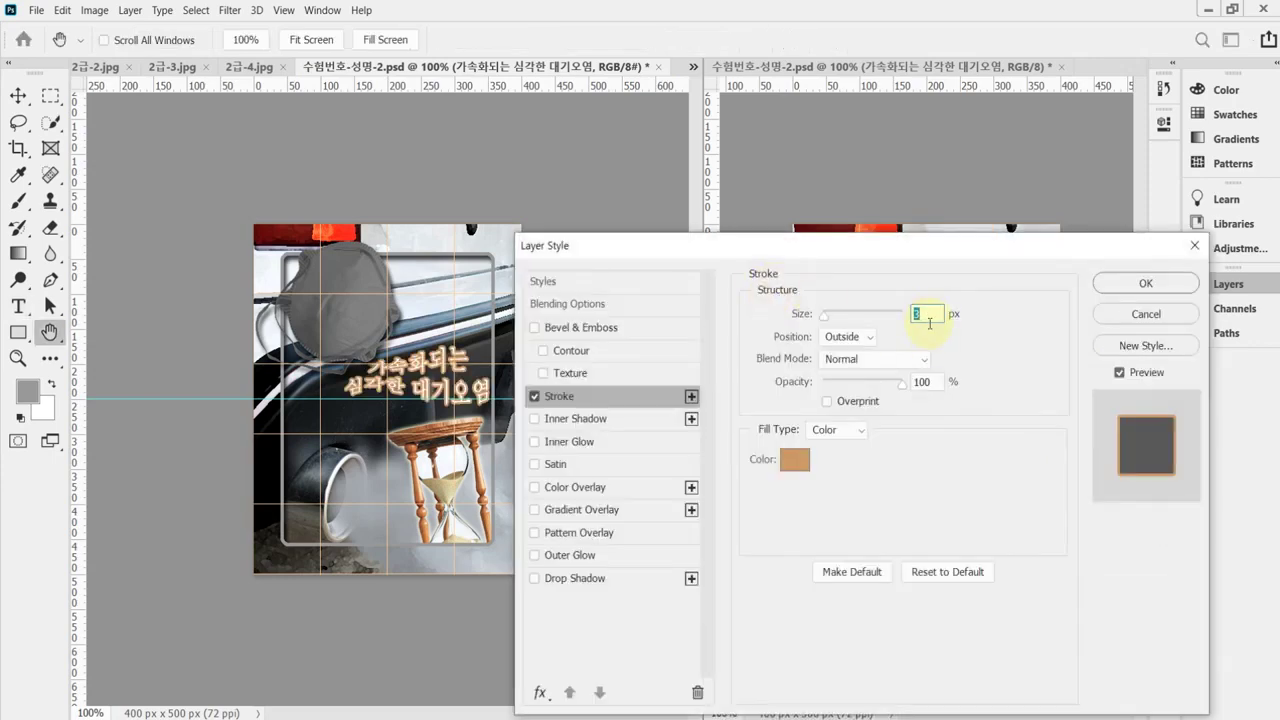
{"action": "type", "text": "2"}
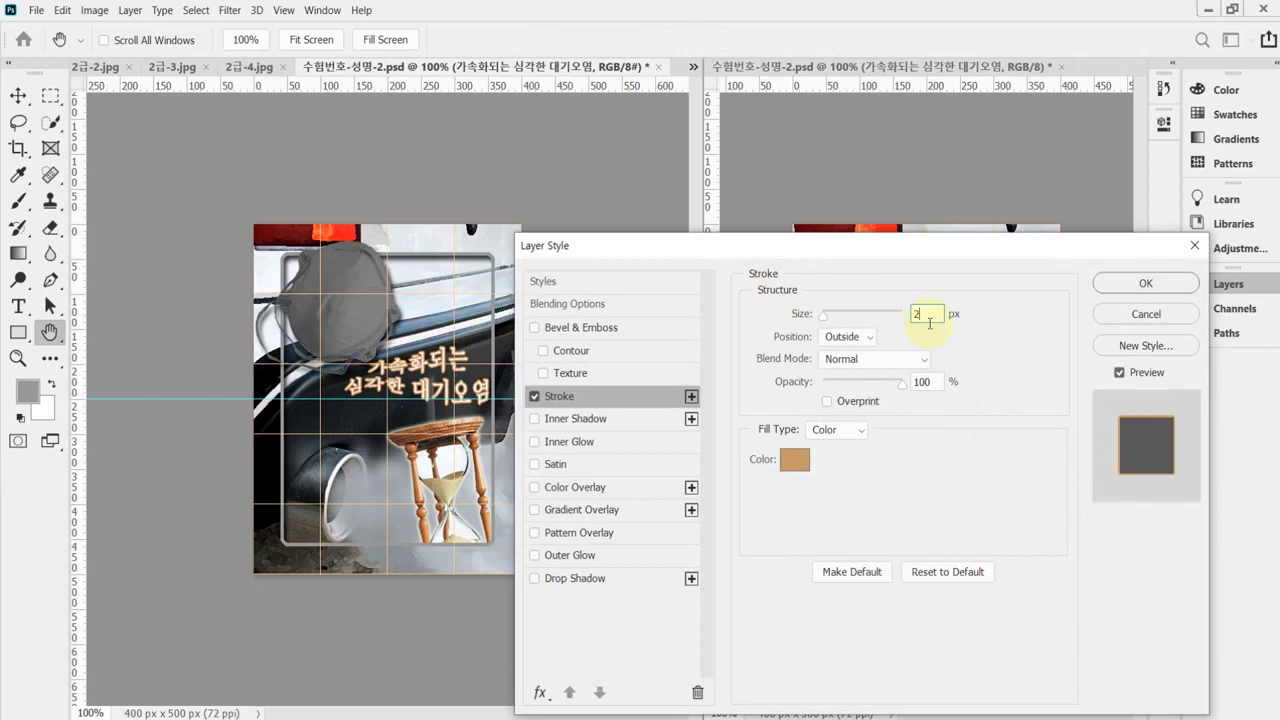
{"action": "left_click", "coordinate": [795, 462]}
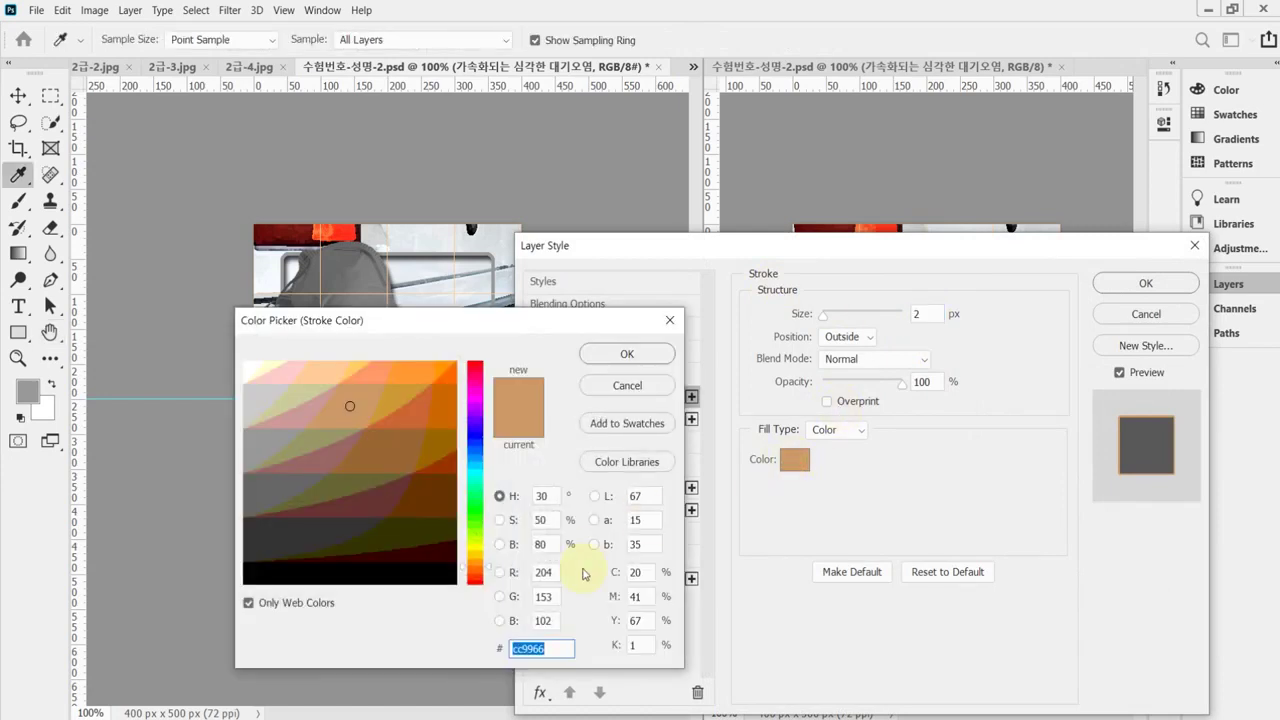
{"action": "left_click_drag", "start_coordinate": [529, 322], "coordinate": [668, 323]}
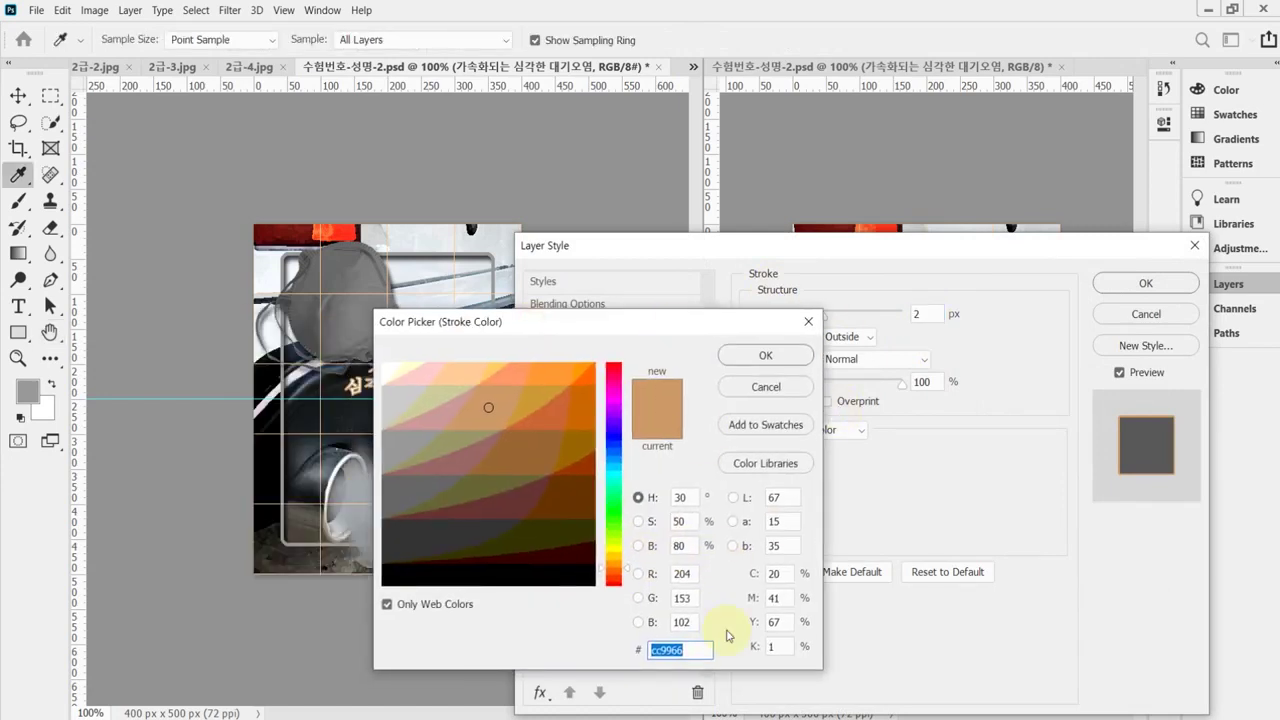
{"action": "type", "text": "f"}
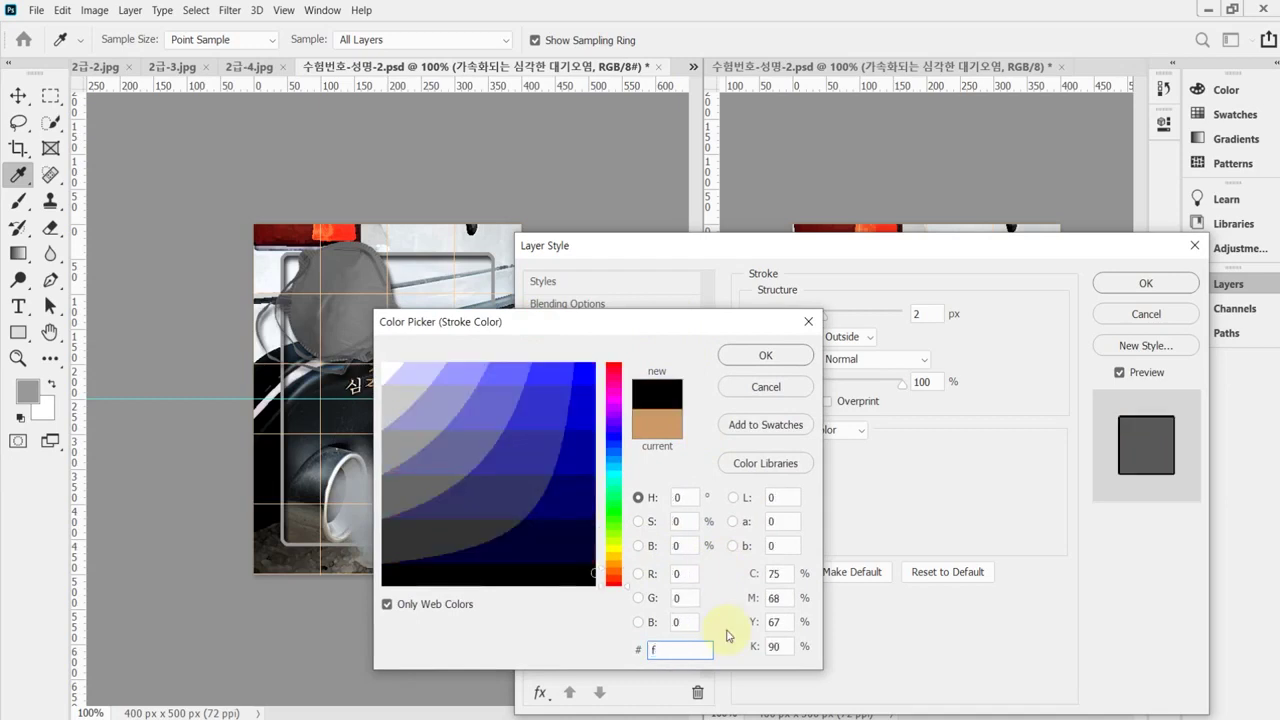
{"action": "type", "text": "03"}
{"action": "key", "text": "Return"}
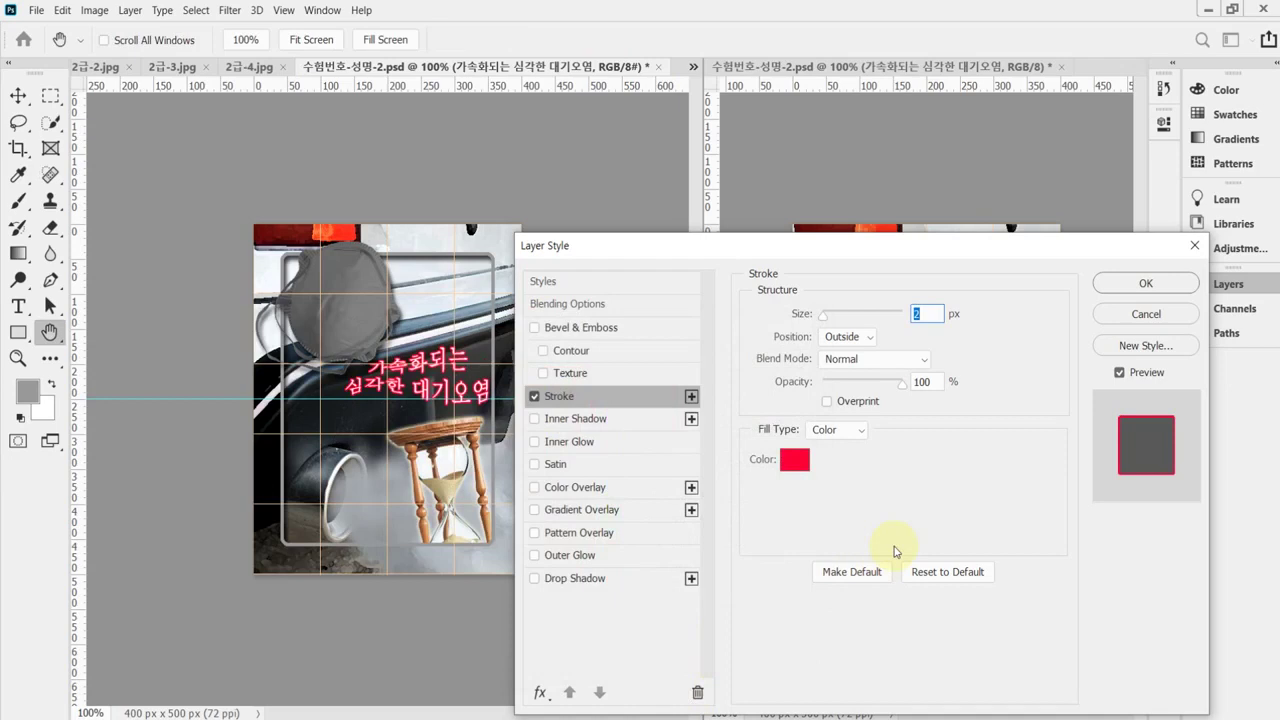
{"action": "left_click", "coordinate": [1140, 287]}
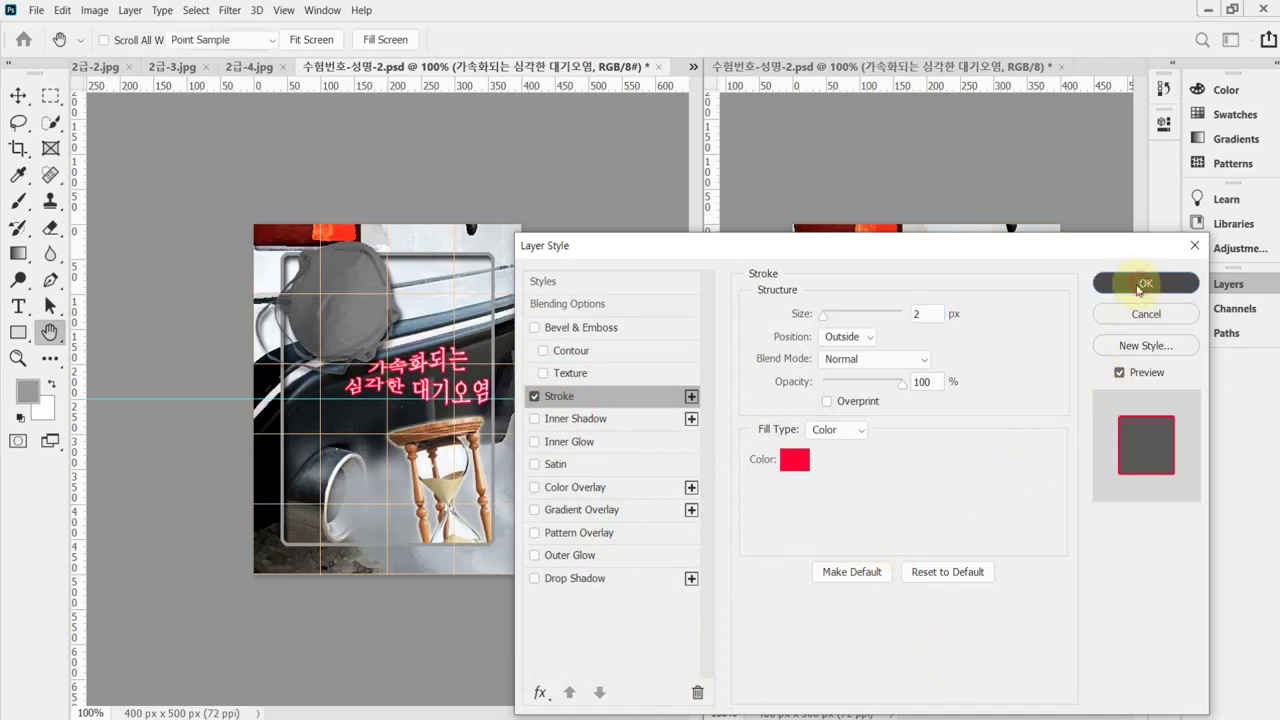
{"action": "left_click", "coordinate": [1200, 283]}
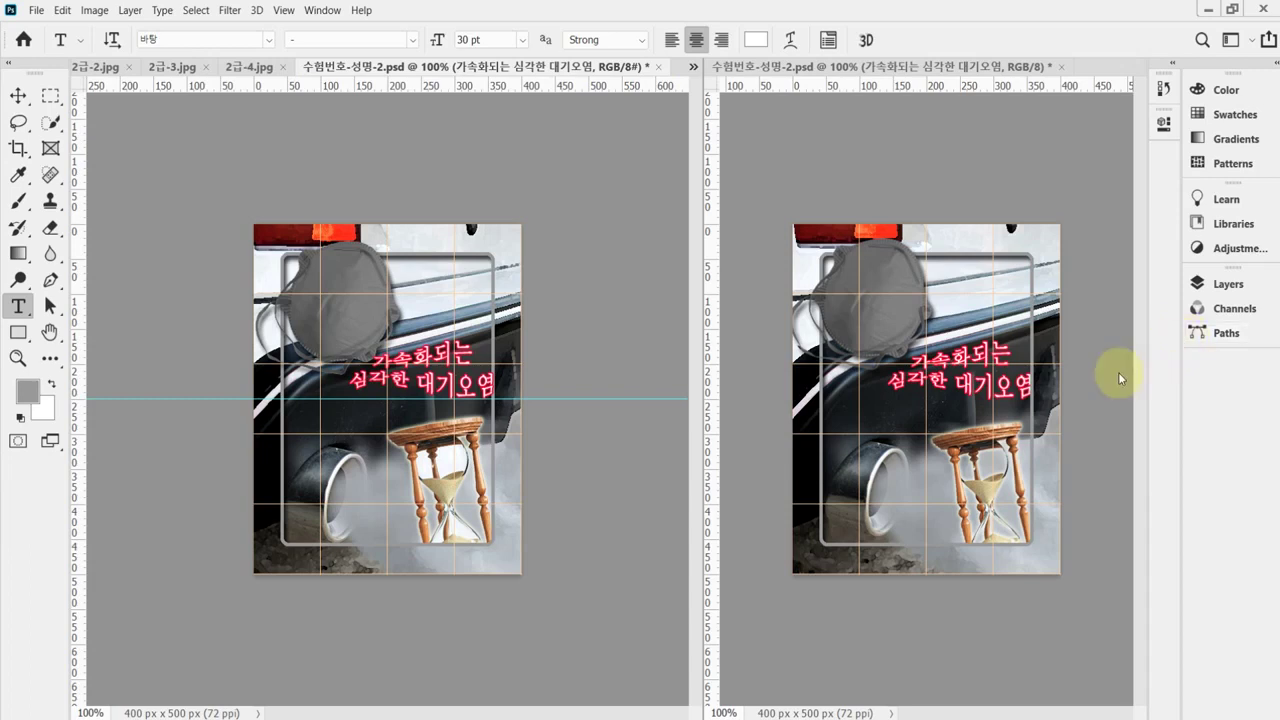
Hide the grid and the guides in the working document and save it.
{"action": "key", "text": "ctrl+apostrophe"}
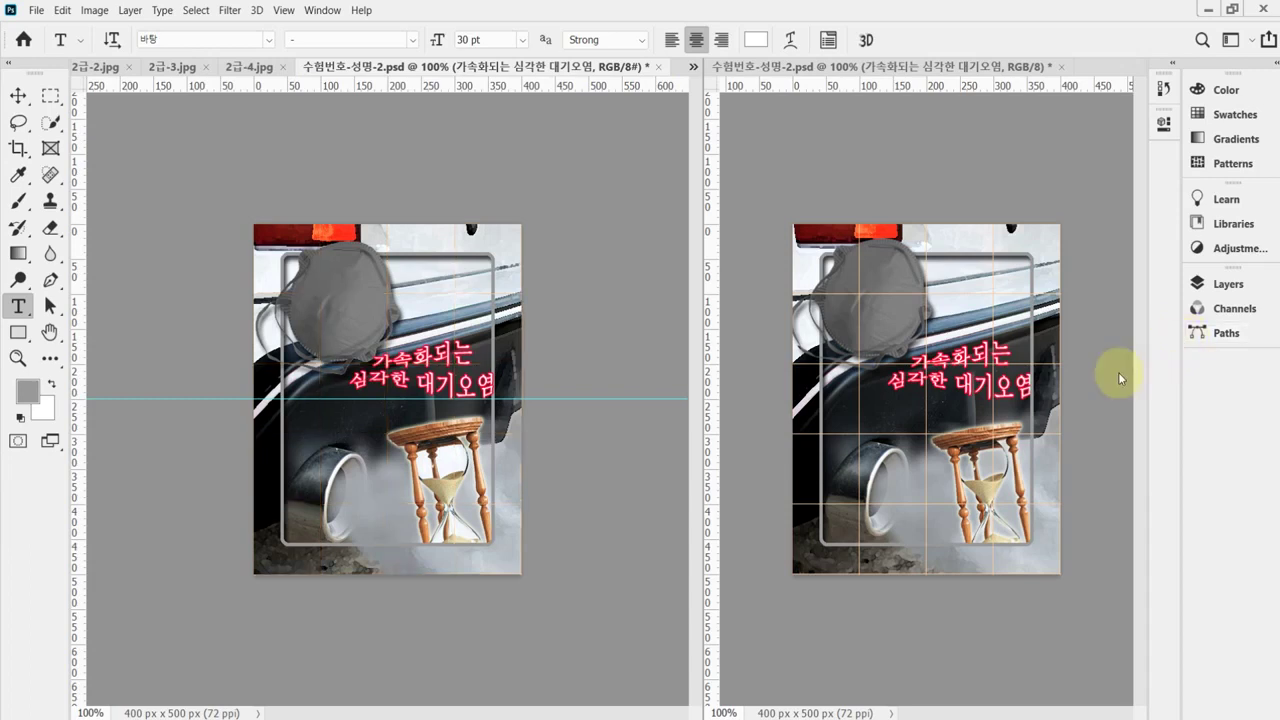
{"action": "key", "text": "ctrl+semicolon"}
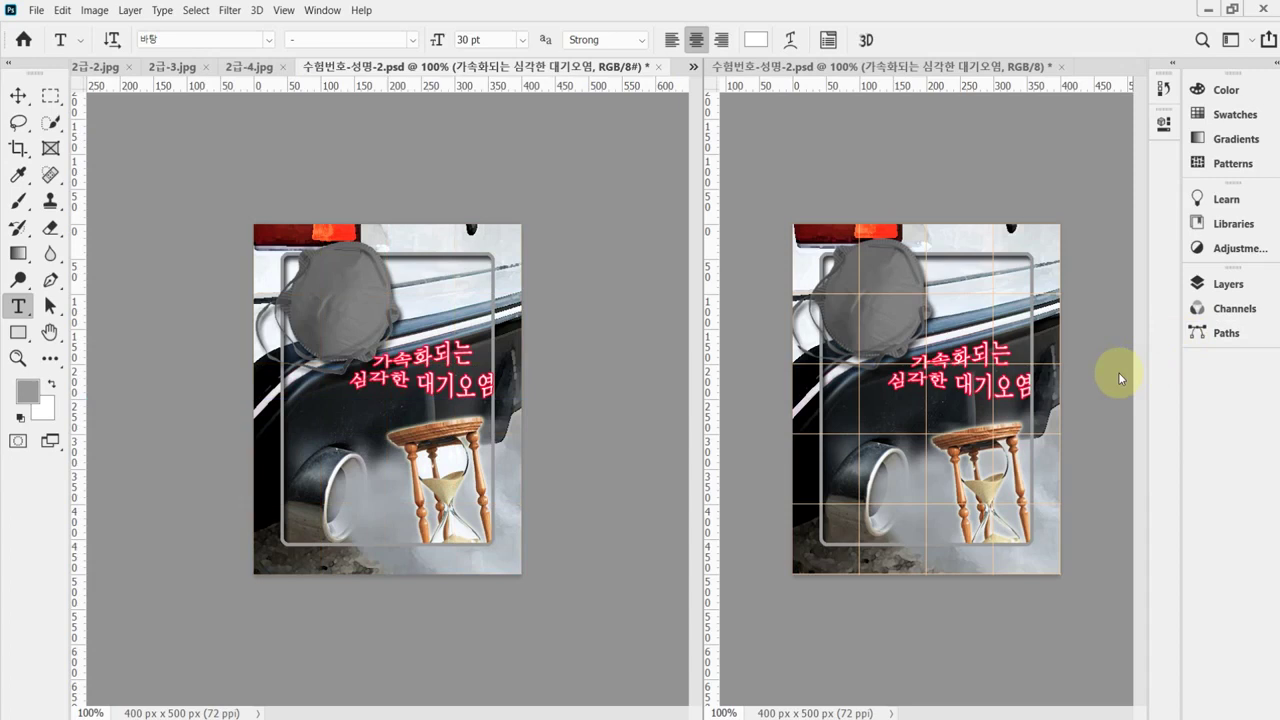
{"action": "key", "text": "ctrl+s"}
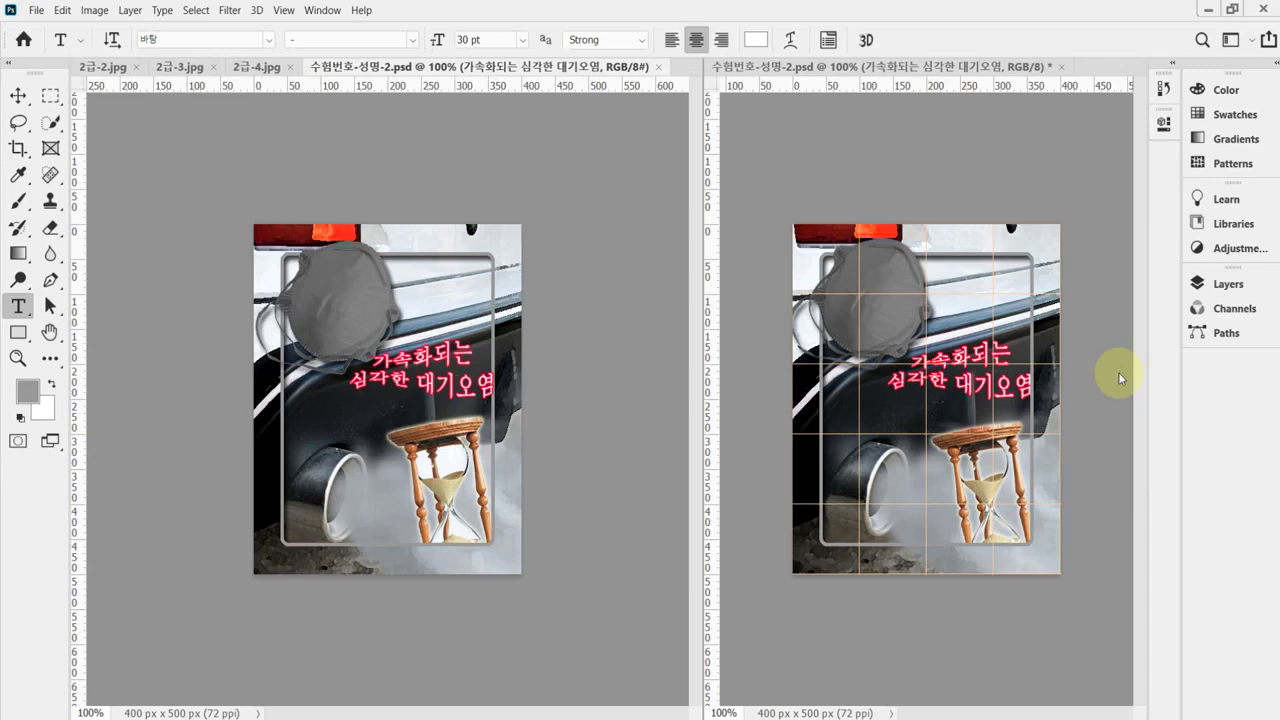
Save a JPEG version as 수험번호-성명-2.jpg in the GTQ folder under 문서, with quality 8.
{"action": "key", "text": "ctrl+shift+s"}
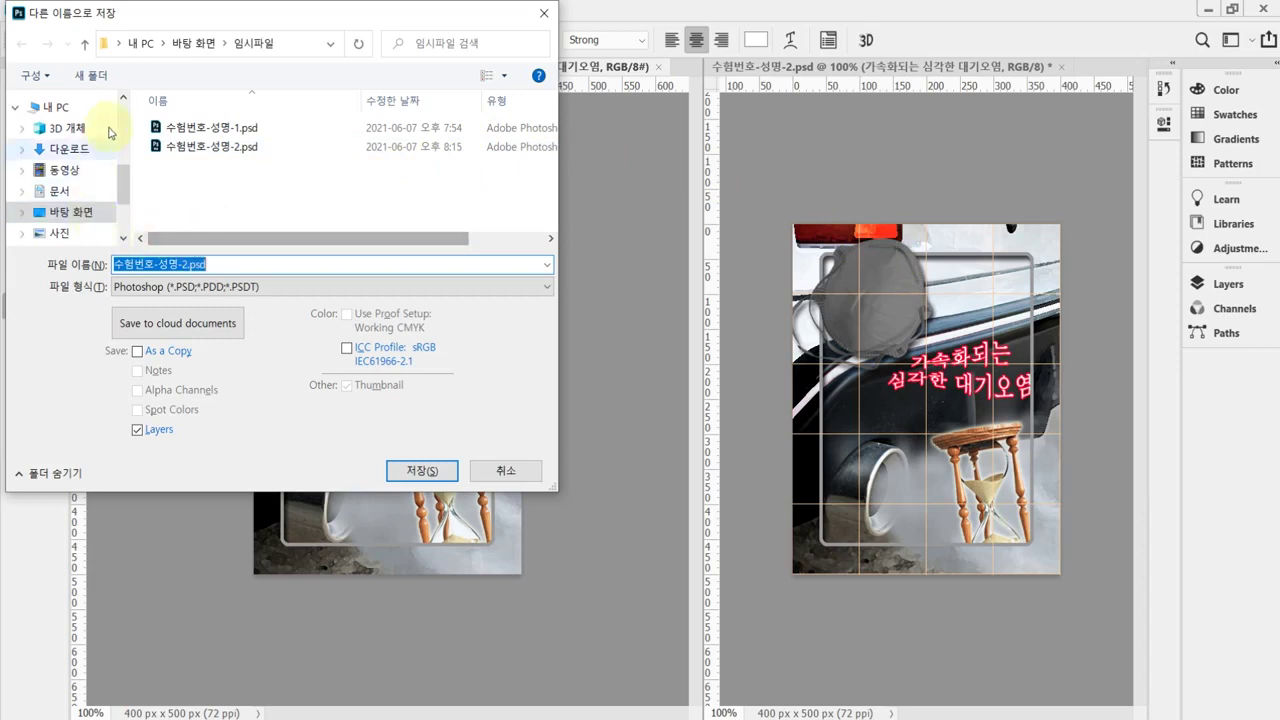
{"action": "left_click", "coordinate": [62, 108]}
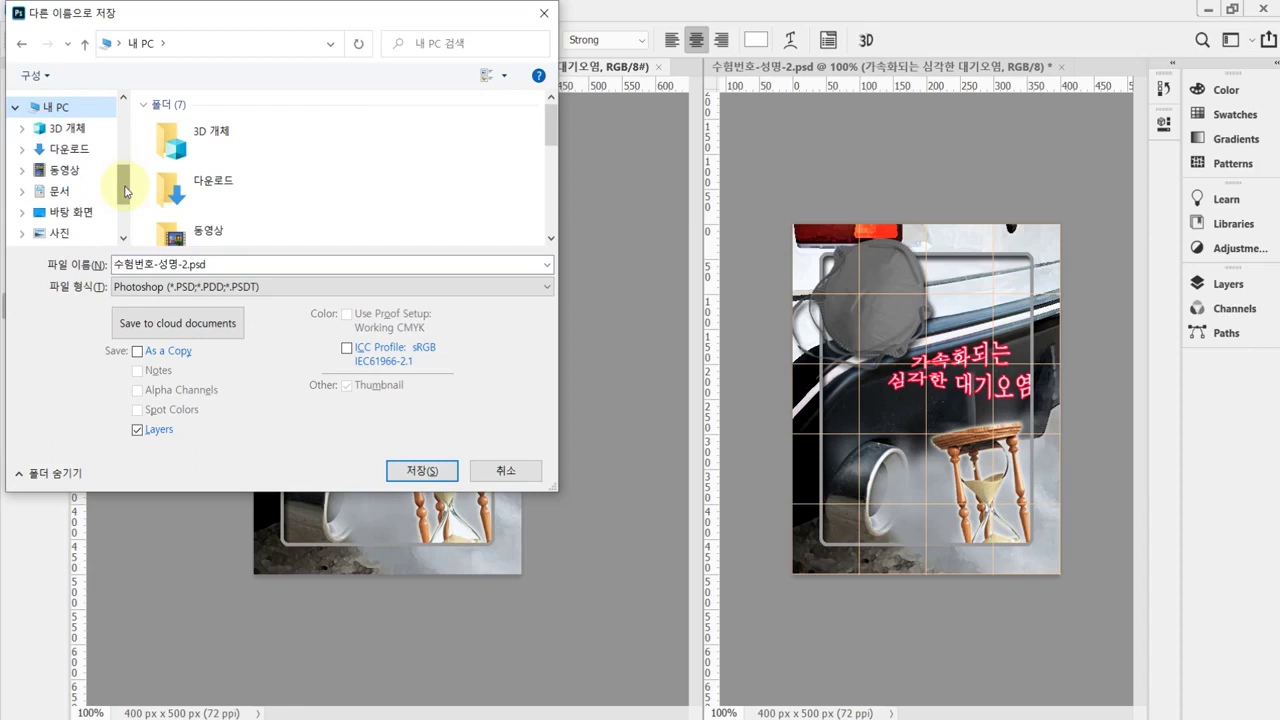
{"action": "left_click", "coordinate": [62, 190]}
{"action": "scroll", "coordinate": [323, 215], "scroll_direction": "down", "scroll_amount": 1}
{"action": "double_click", "coordinate": [200, 221]}
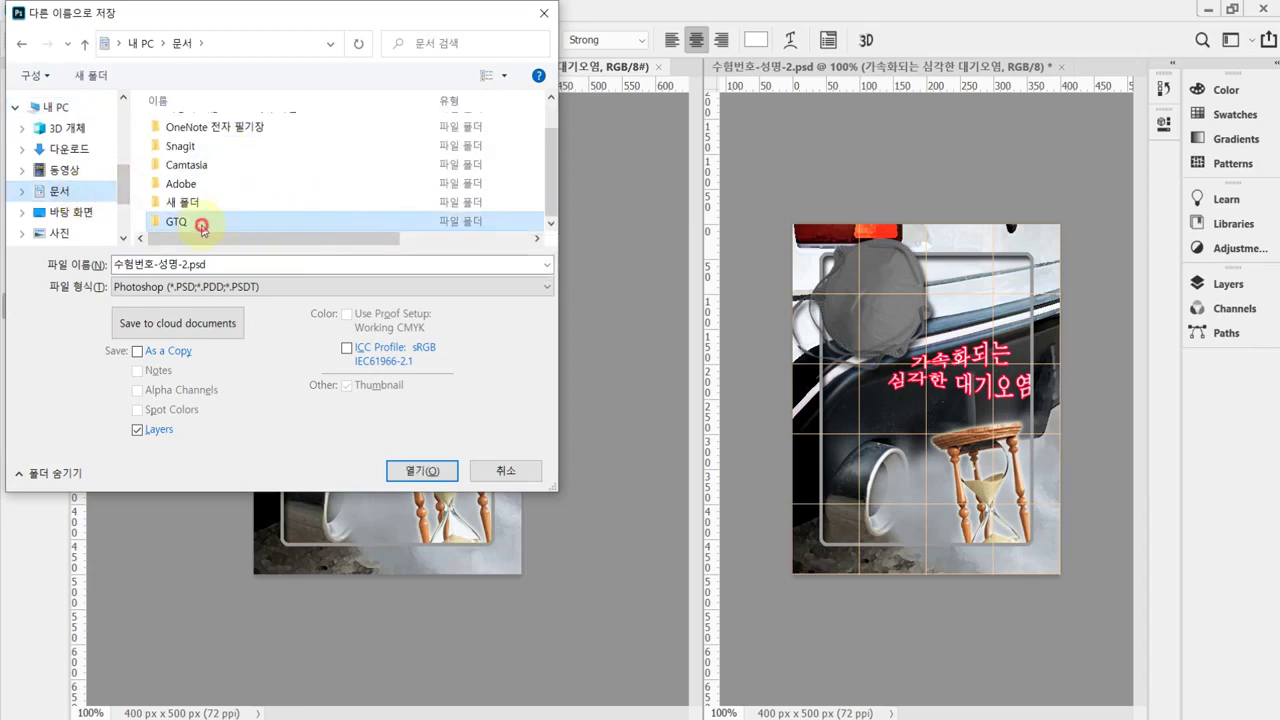
{"action": "left_click", "coordinate": [262, 287]}
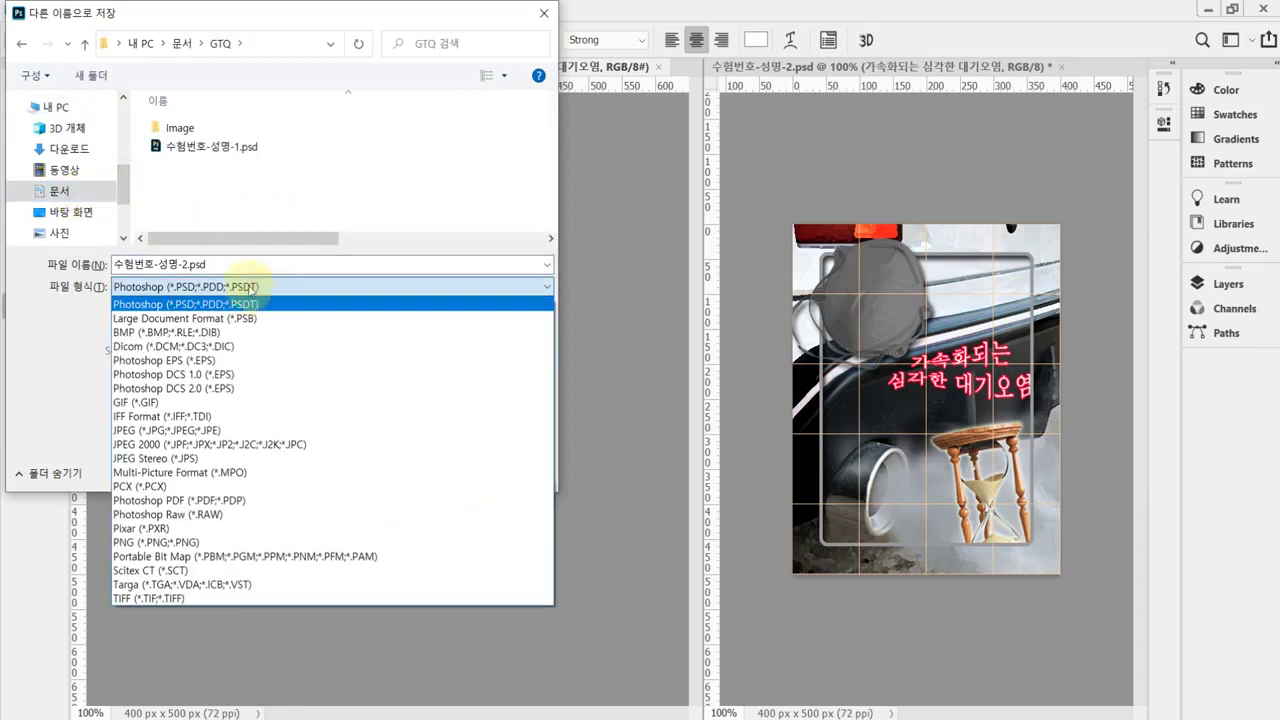
{"action": "left_click", "coordinate": [237, 428]}
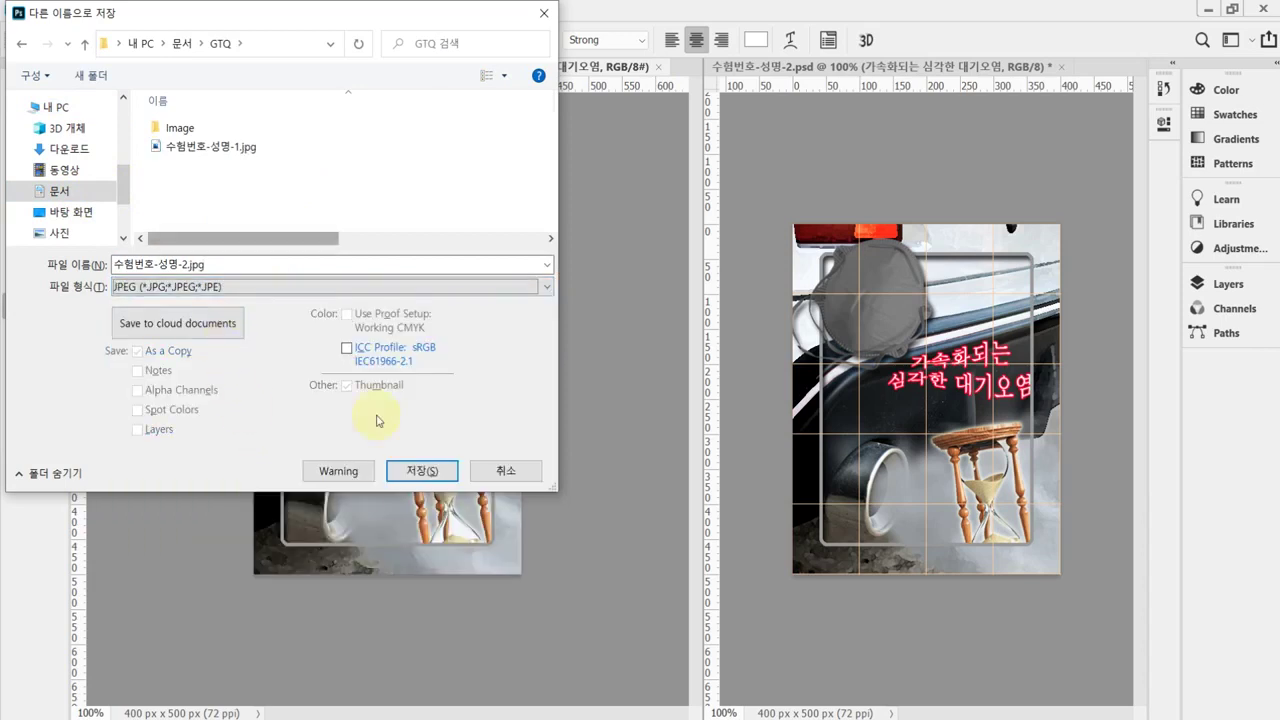
{"action": "left_click", "coordinate": [423, 470]}
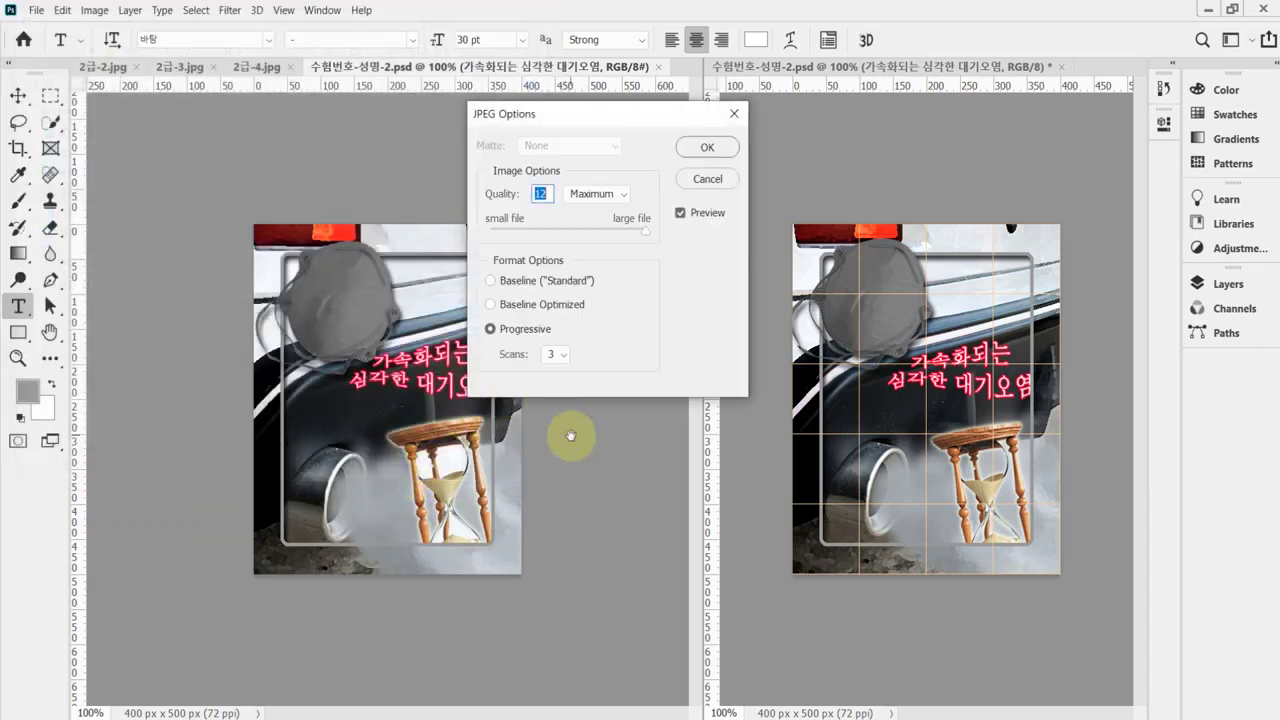
{"action": "type", "text": "8"}
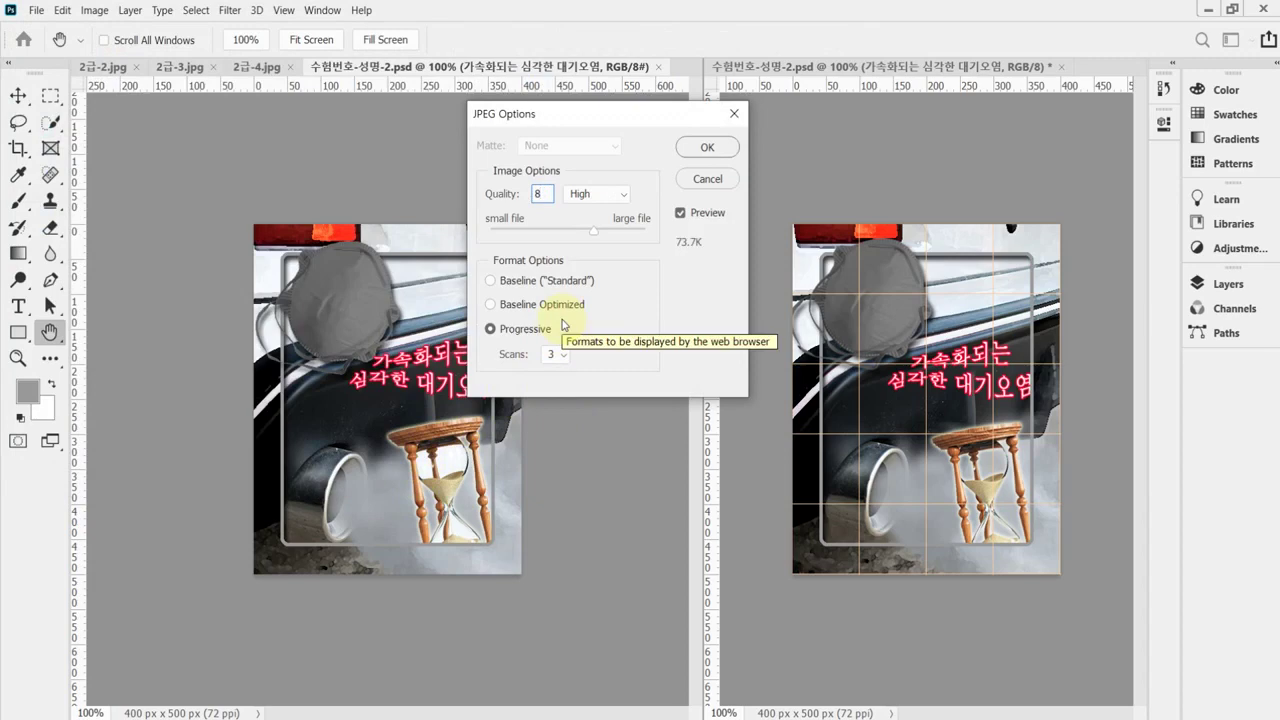
{"action": "key", "text": "Return"}
{"action": "key", "text": "t"}
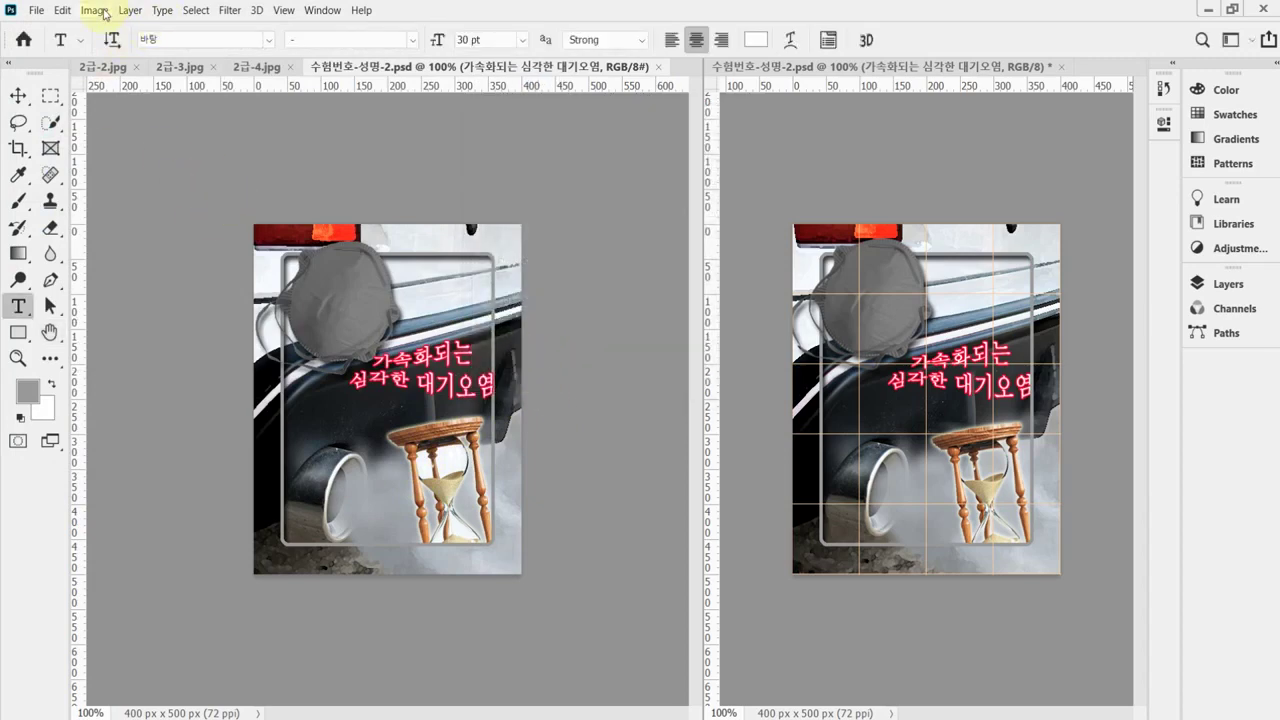
Resize the image to a width of 40 pixels, keeping its proportions.
{"action": "left_click", "coordinate": [95, 10]}
{"action": "left_click", "coordinate": [160, 130]}
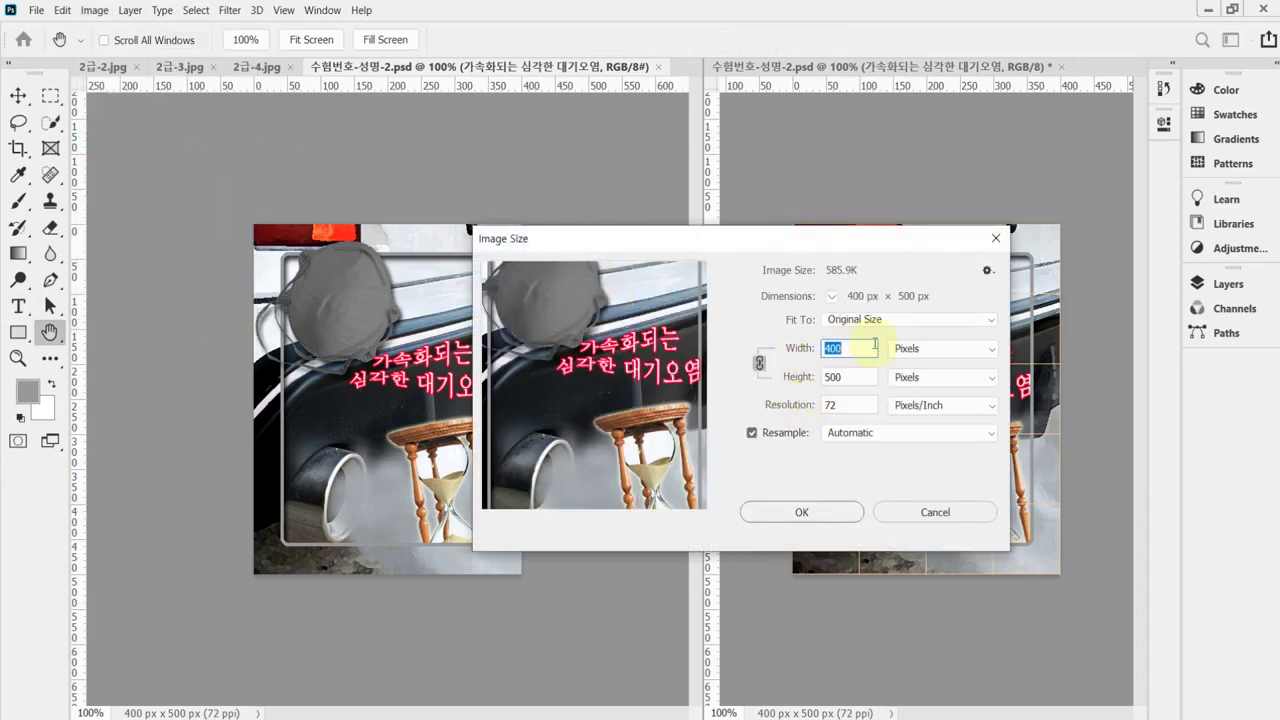
{"action": "type", "text": "40"}
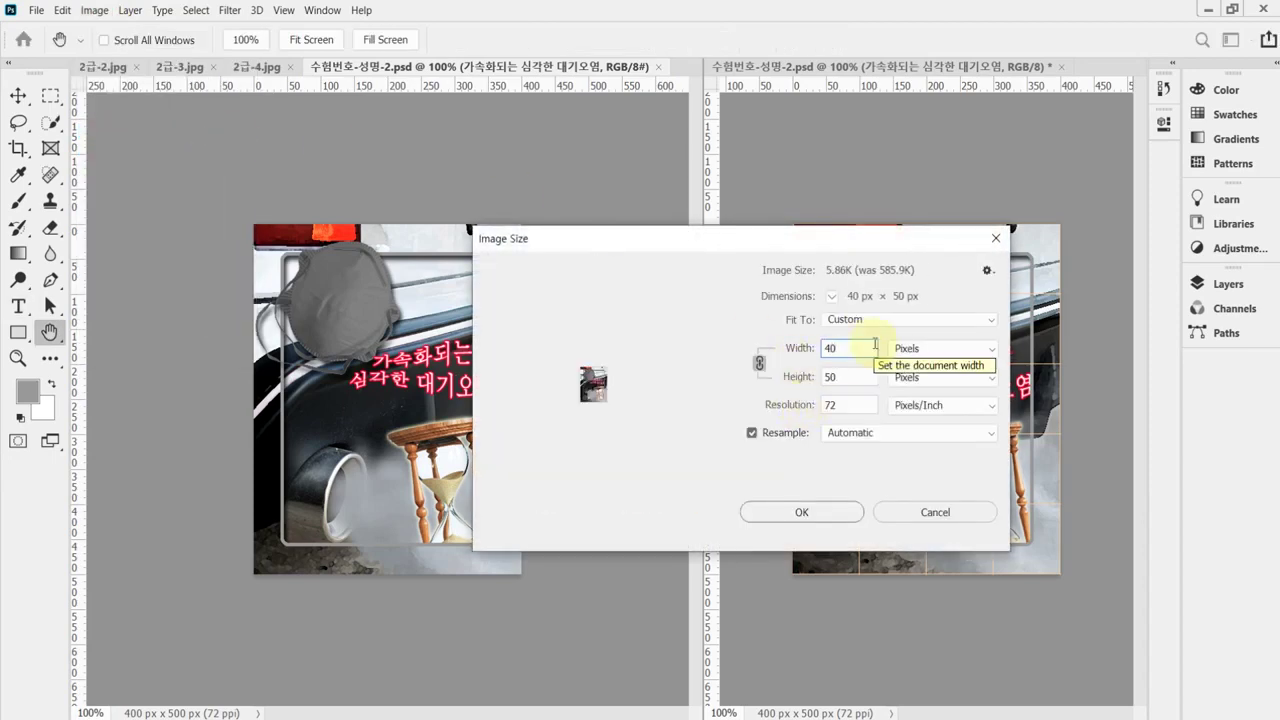
{"action": "left_click", "coordinate": [830, 511]}
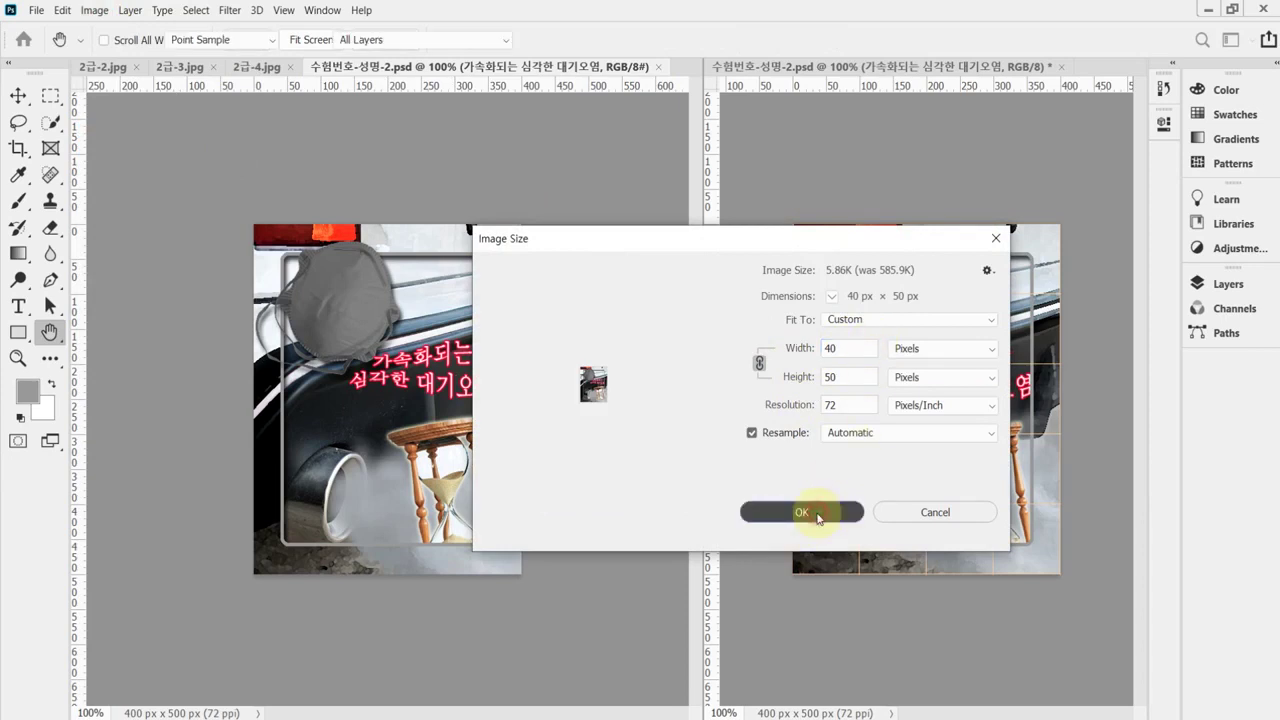
{"action": "key", "text": "t"}
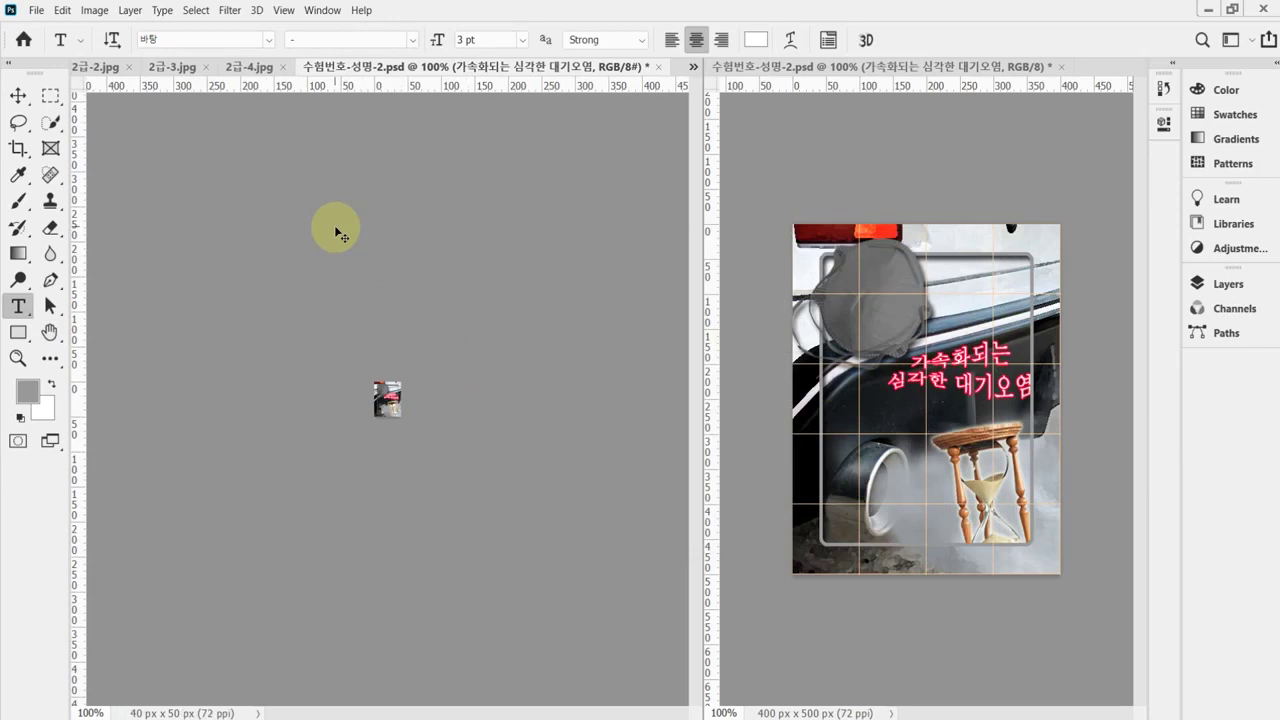
Save the reduced image as the PSD file 수험번호-성명-2.psd in the GTQ folder under 문서.
{"action": "key", "text": "ctrl+shift+s"}
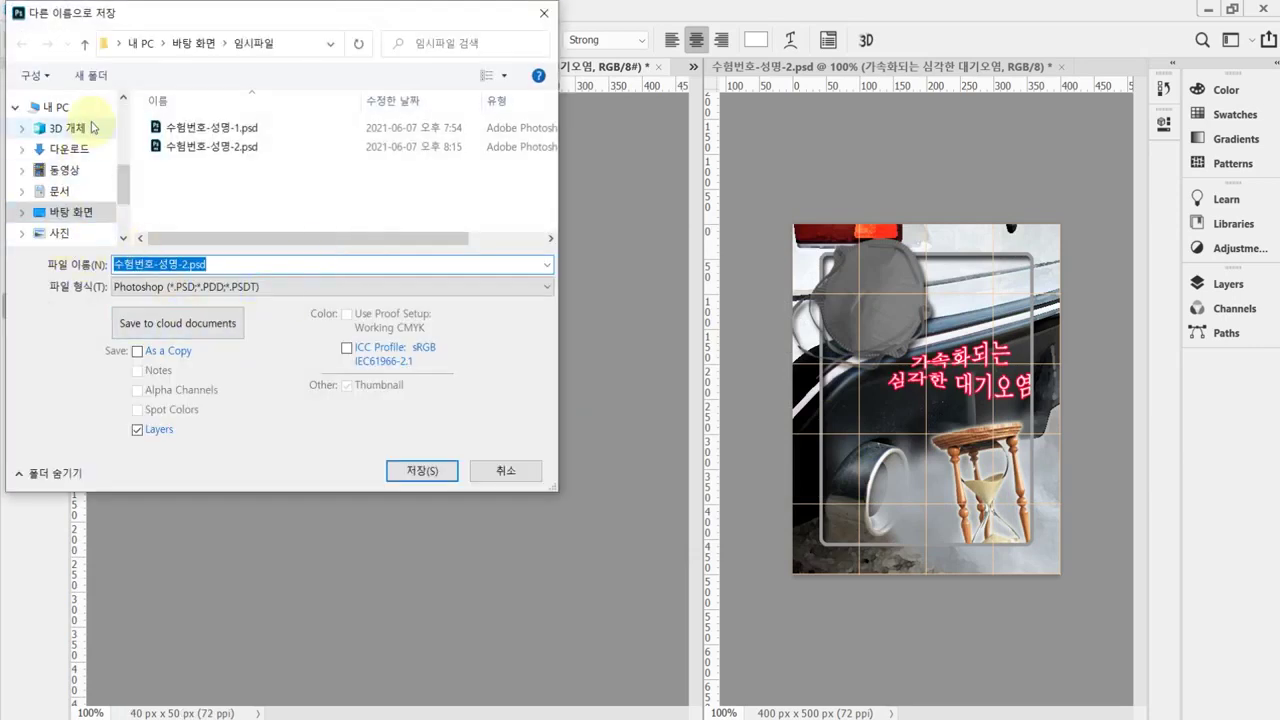
{"action": "left_click", "coordinate": [78, 190]}
{"action": "scroll", "coordinate": [266, 215], "scroll_direction": "down", "scroll_amount": 1}
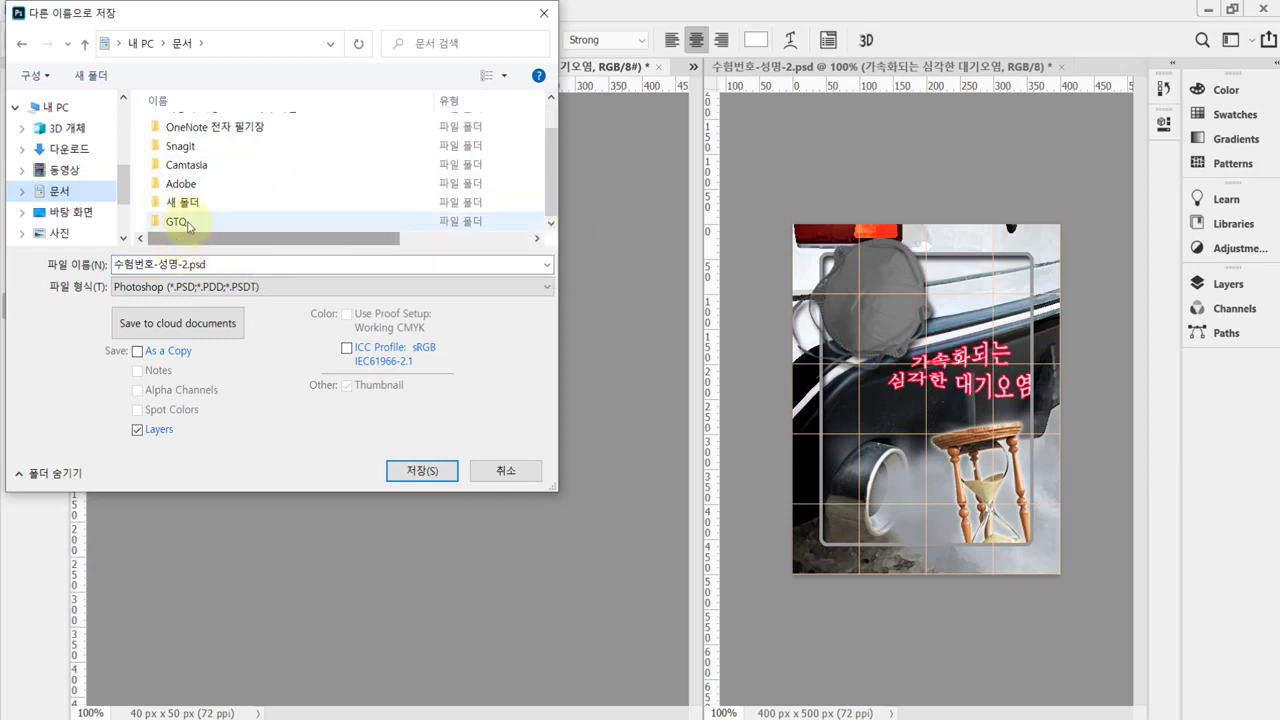
{"action": "left_click", "coordinate": [186, 221]}
{"action": "double_click", "coordinate": [186, 221]}
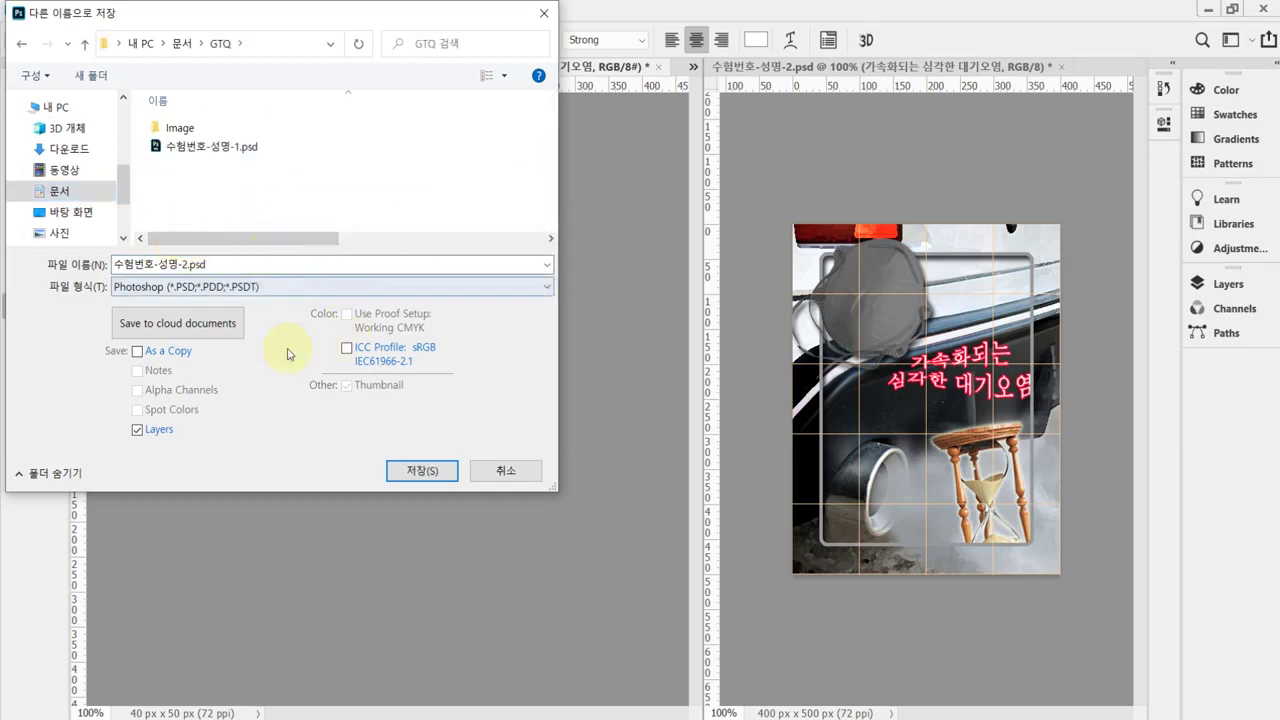
{"action": "left_click", "coordinate": [421, 470]}
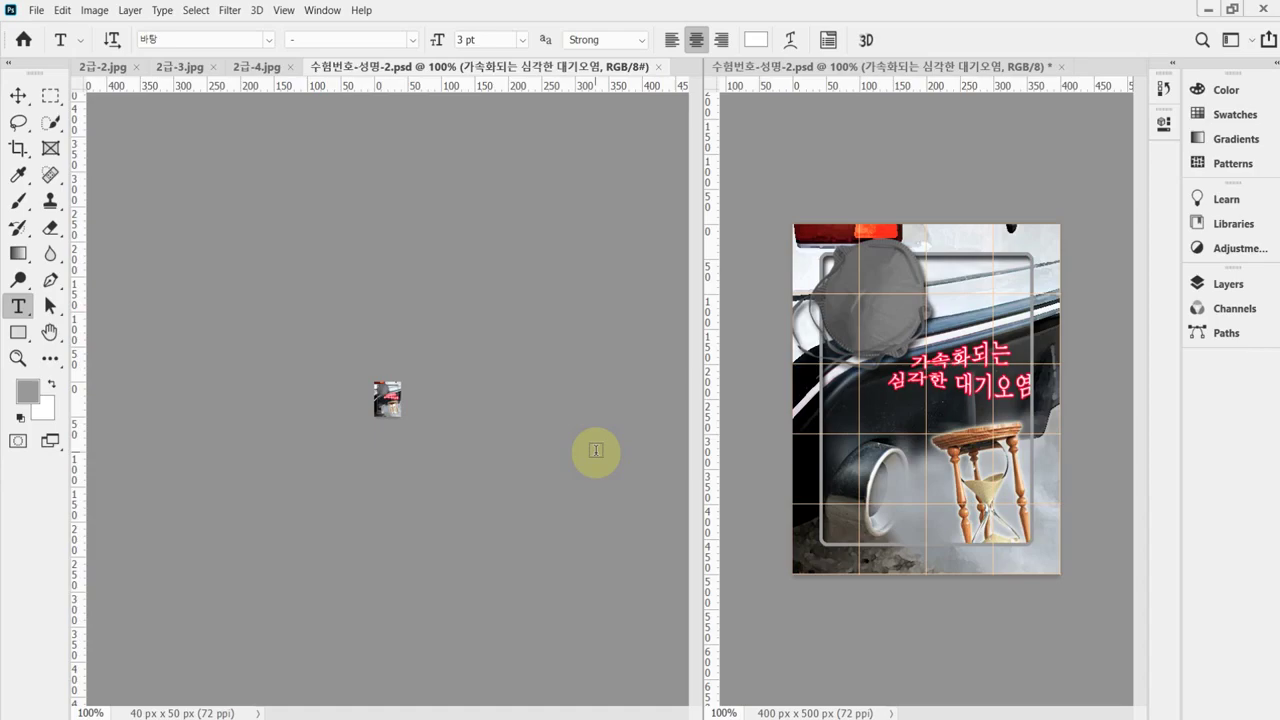
Switch to the exam PDF in Acrobat Reader and examine problem 3's file rules, image effects, text effects and sample output.
{"action": "key", "text": "alt+Tab"}
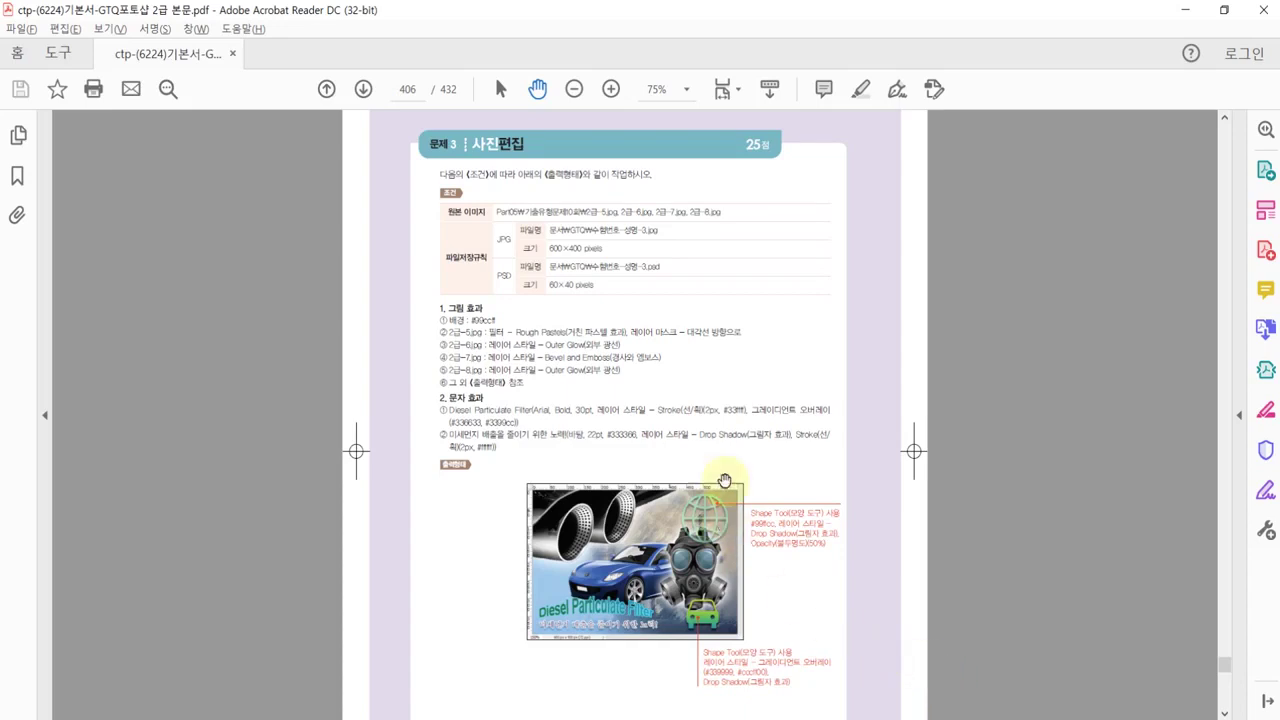
{"action": "scroll", "coordinate": [705, 408], "scroll_direction": "up", "scroll_amount": 1}
{"action": "scroll", "coordinate": [706, 408], "scroll_direction": "up", "scroll_amount": 1}
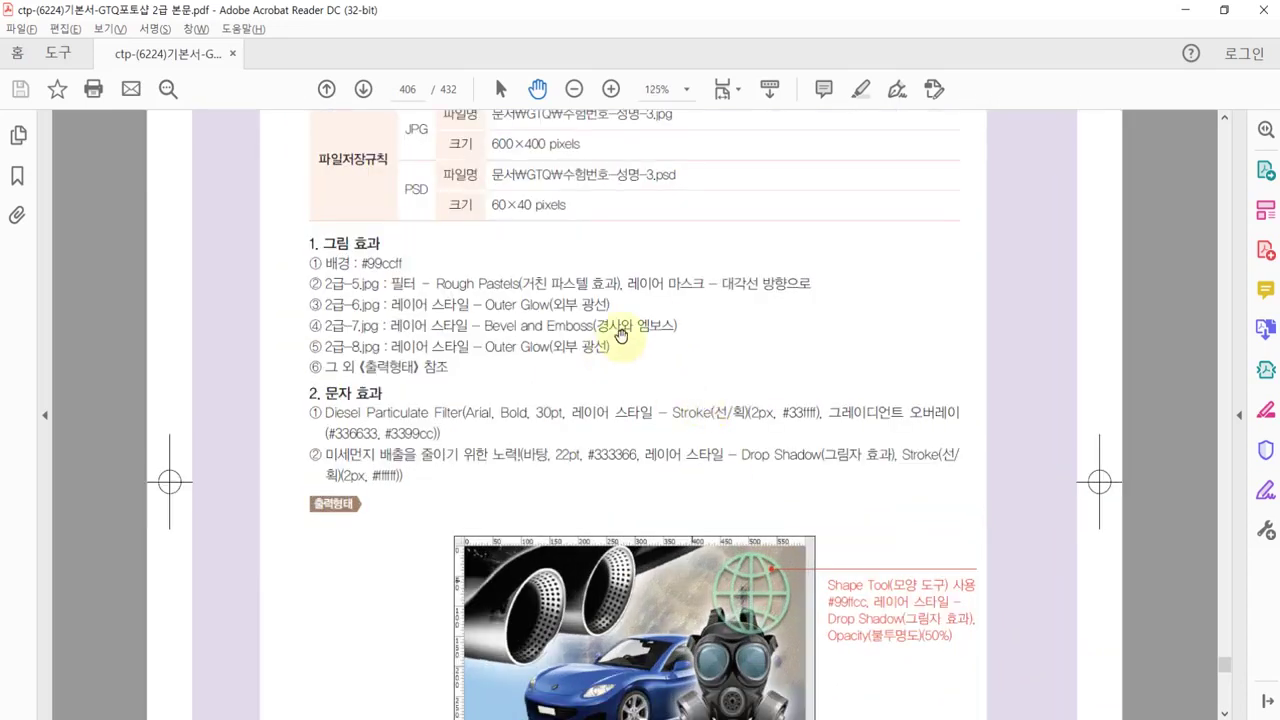
{"action": "scroll", "coordinate": [651, 320], "scroll_direction": "up", "scroll_amount": 1}
{"action": "scroll", "coordinate": [610, 385], "scroll_direction": "down", "scroll_amount": 1}
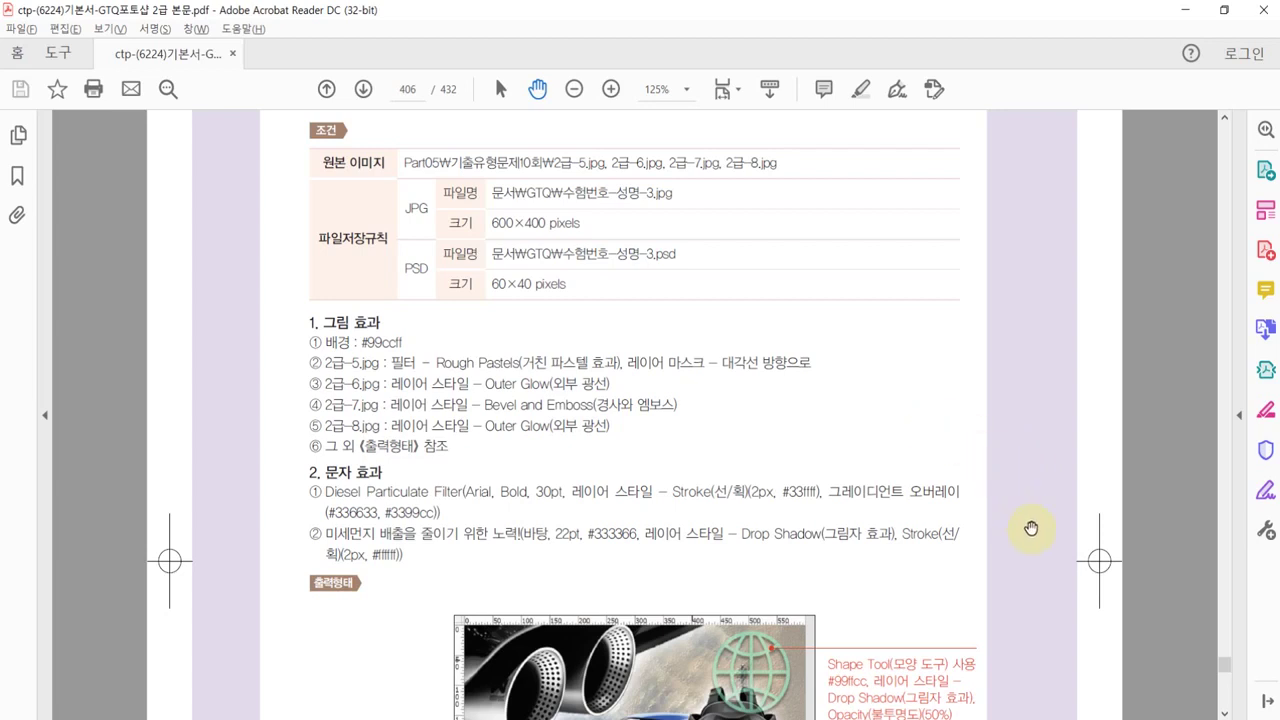
{"action": "left_click_drag", "start_coordinate": [1031, 528], "coordinate": [1020, 494]}
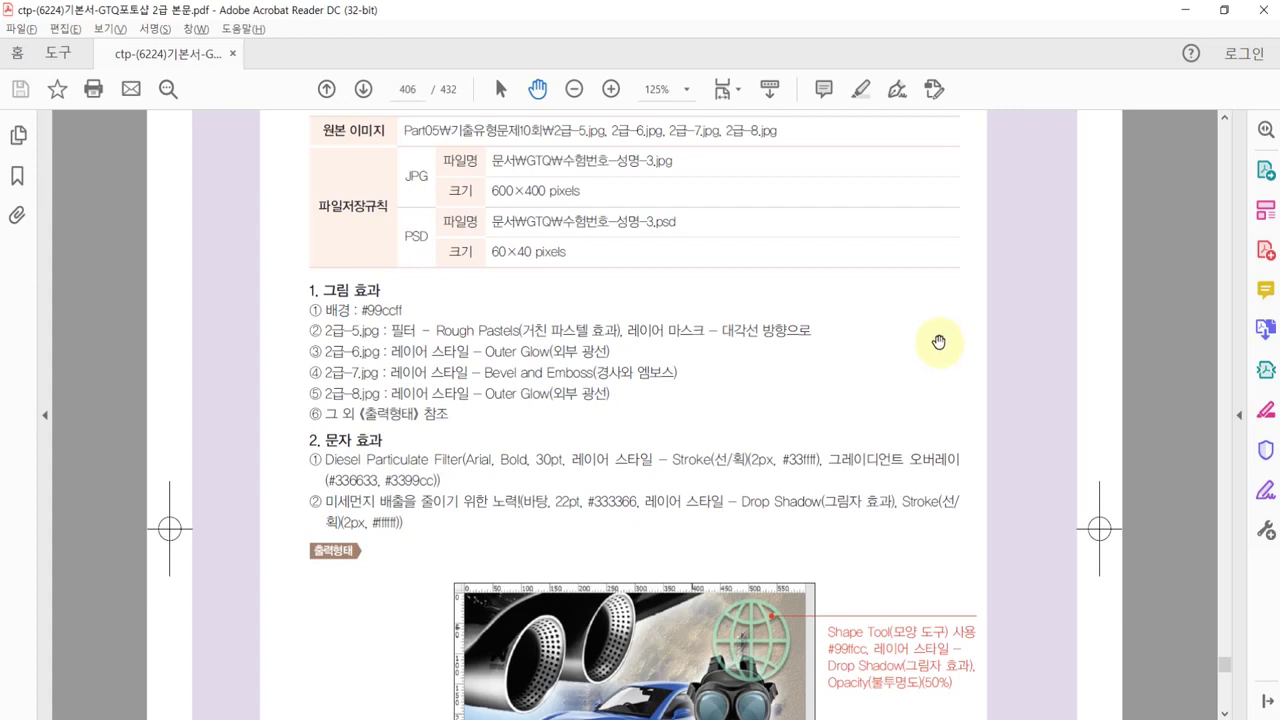
{"action": "left_click", "coordinate": [935, 339]}
{"action": "left_click_drag", "start_coordinate": [918, 392], "coordinate": [890, 224]}
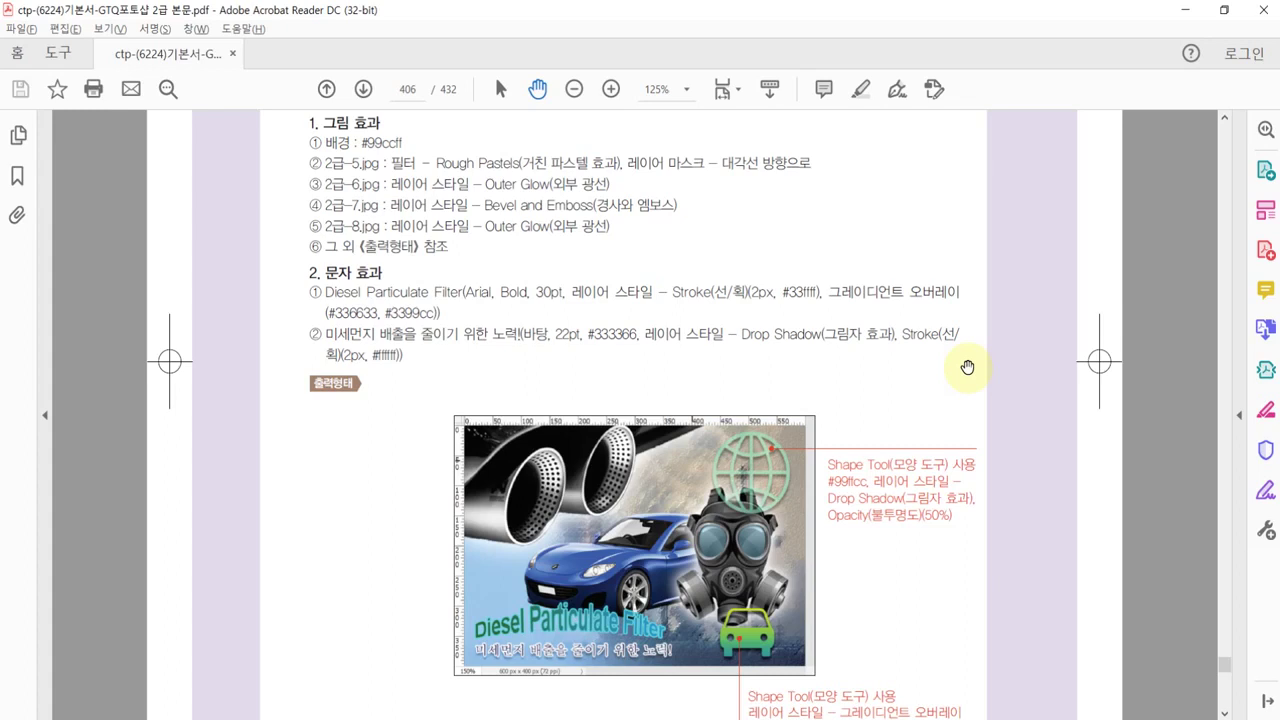
{"action": "scroll", "coordinate": [1034, 451], "scroll_direction": "down", "scroll_amount": 2}
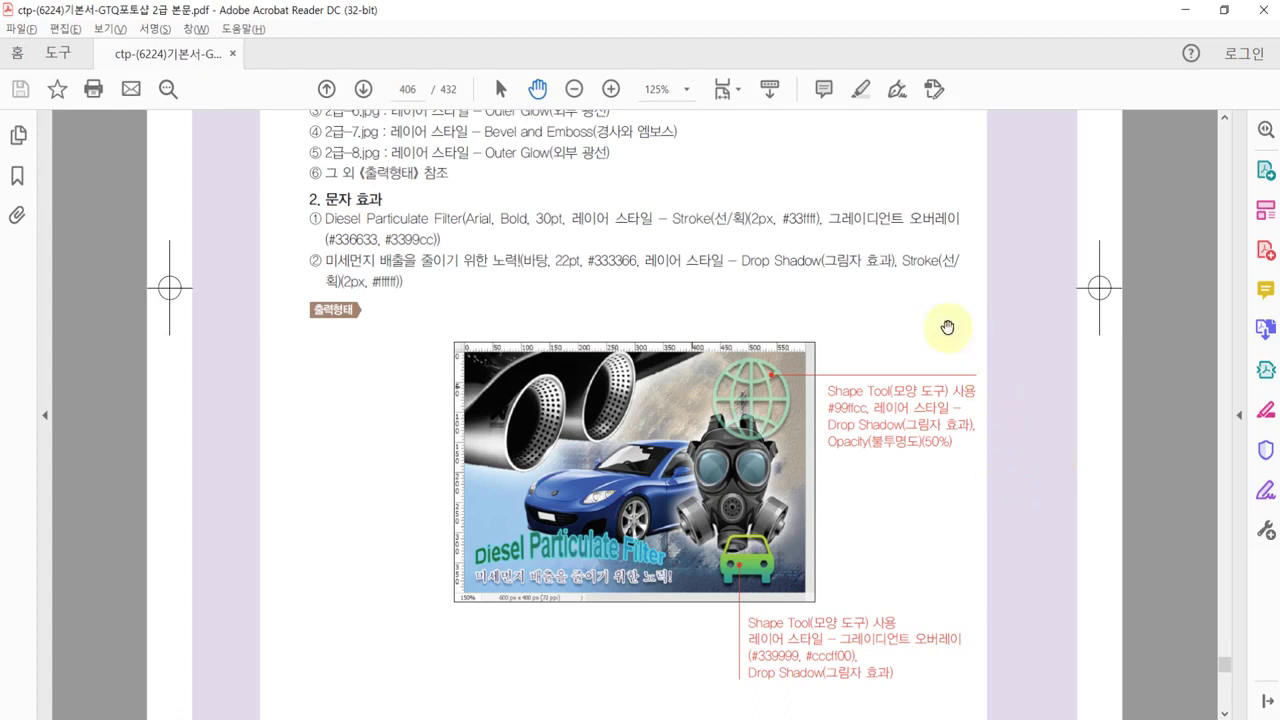
{"action": "mouse_move", "coordinate": [903, 295]}
{"action": "left_mouse_down"}
{"action": "mouse_move", "coordinate": [905, 468]}
{"action": "mouse_move", "coordinate": [908, 390]}
{"action": "left_mouse_up"}
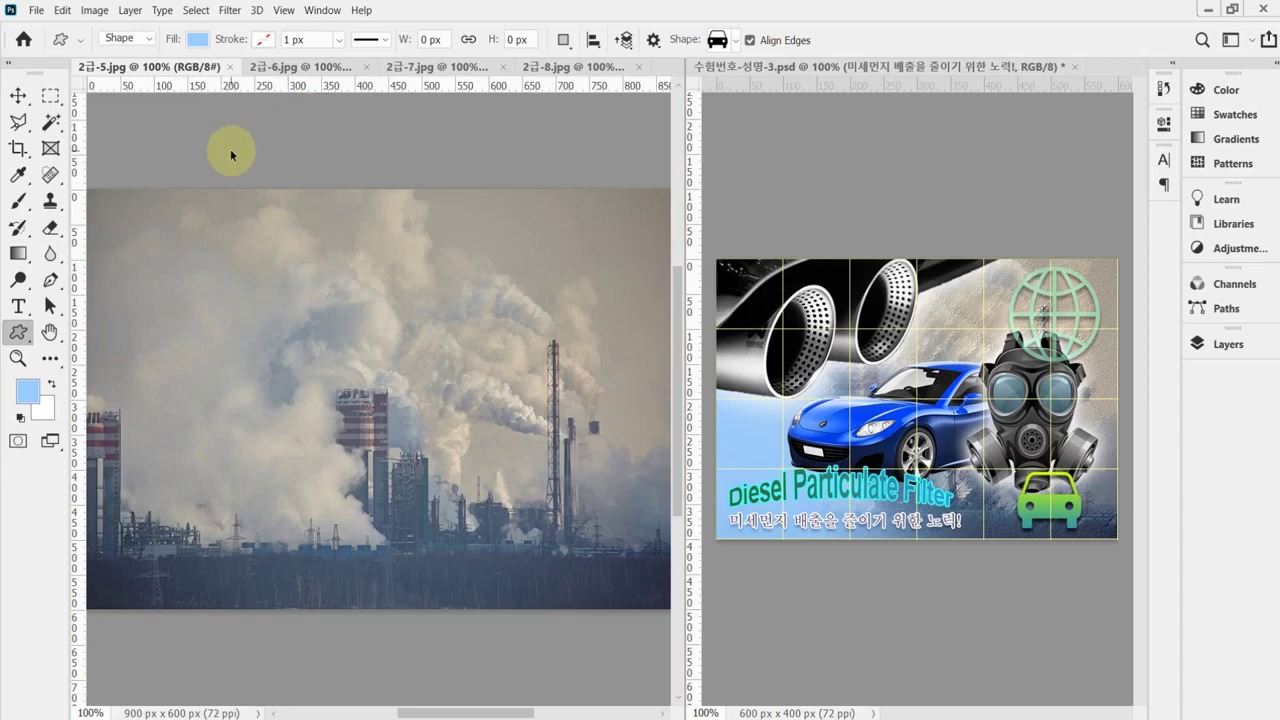
Create a new 600 × 400 pixel document at 72 pixels/inch in 8-bit RGB Color with a white background.
{"action": "key", "text": "ctrl+n"}
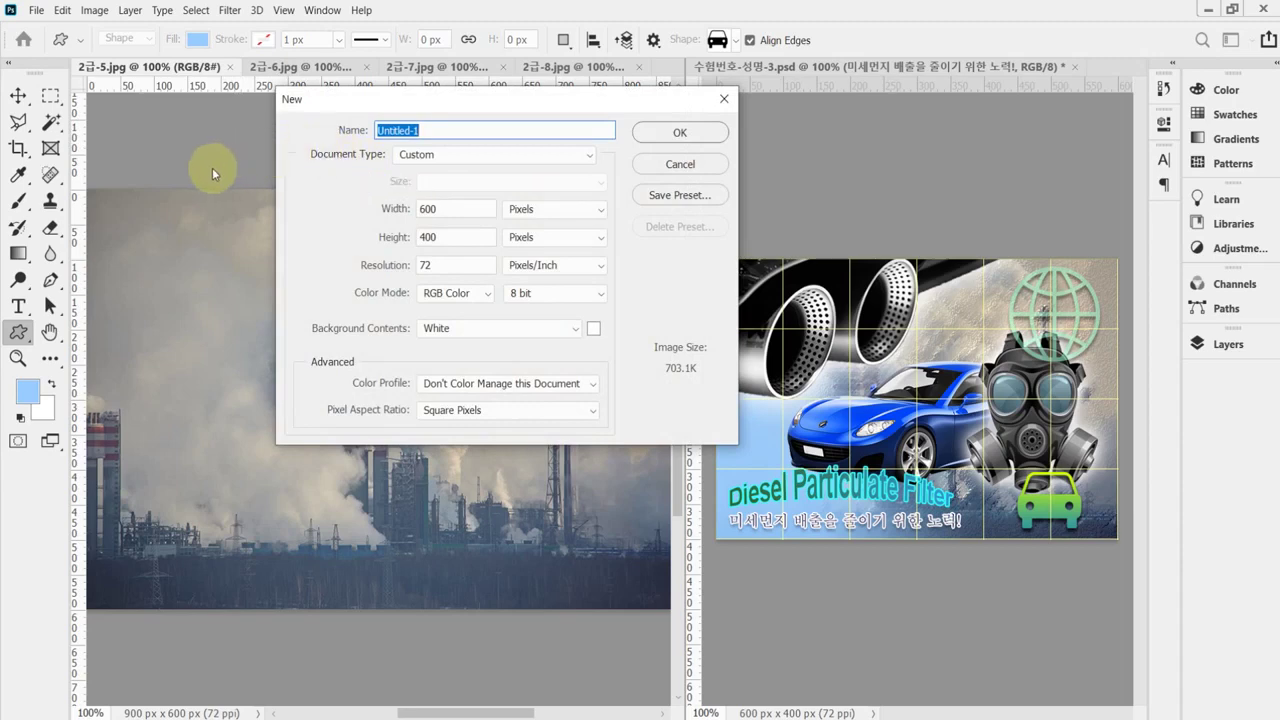
{"action": "key", "text": "Tab"}
{"action": "key", "text": "Tab"}
{"action": "key", "text": "Tab"}
{"action": "key", "text": "Tab"}
{"action": "key", "text": "Tab"}
{"action": "key", "text": "Tab"}
{"action": "key", "text": "Tab"}
{"action": "key", "text": "Tab"}
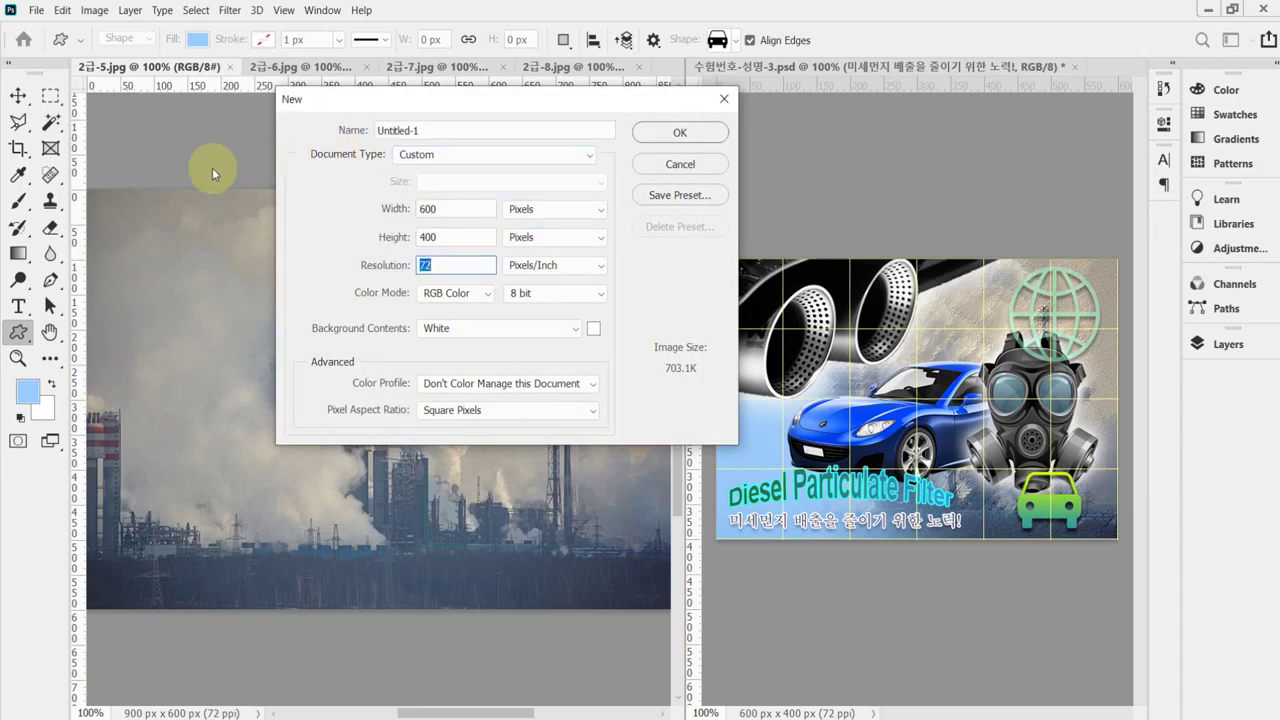
{"action": "key", "text": "Tab"}
{"action": "key", "text": "Tab"}
{"action": "key", "text": "Tab"}
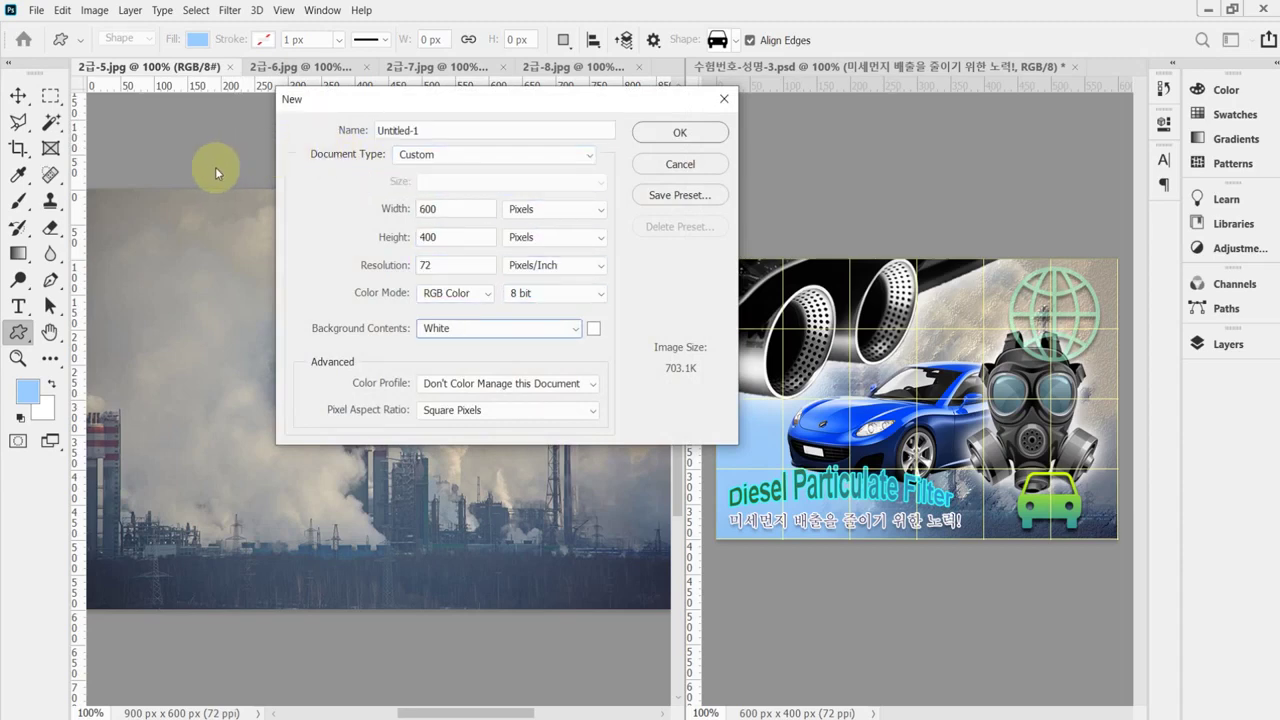
{"action": "key", "text": "Return"}
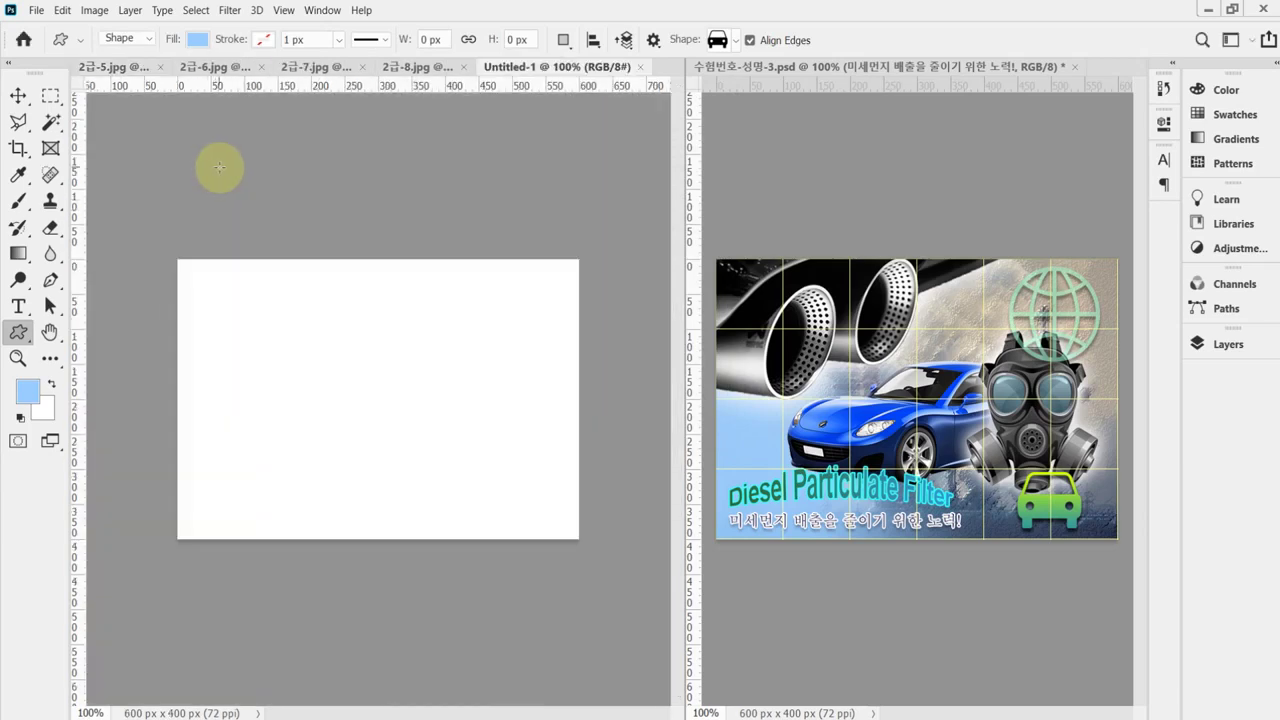
Fill the new document's background with the foreground colour #9cf and show the grid.
{"action": "left_click", "coordinate": [28, 388]}
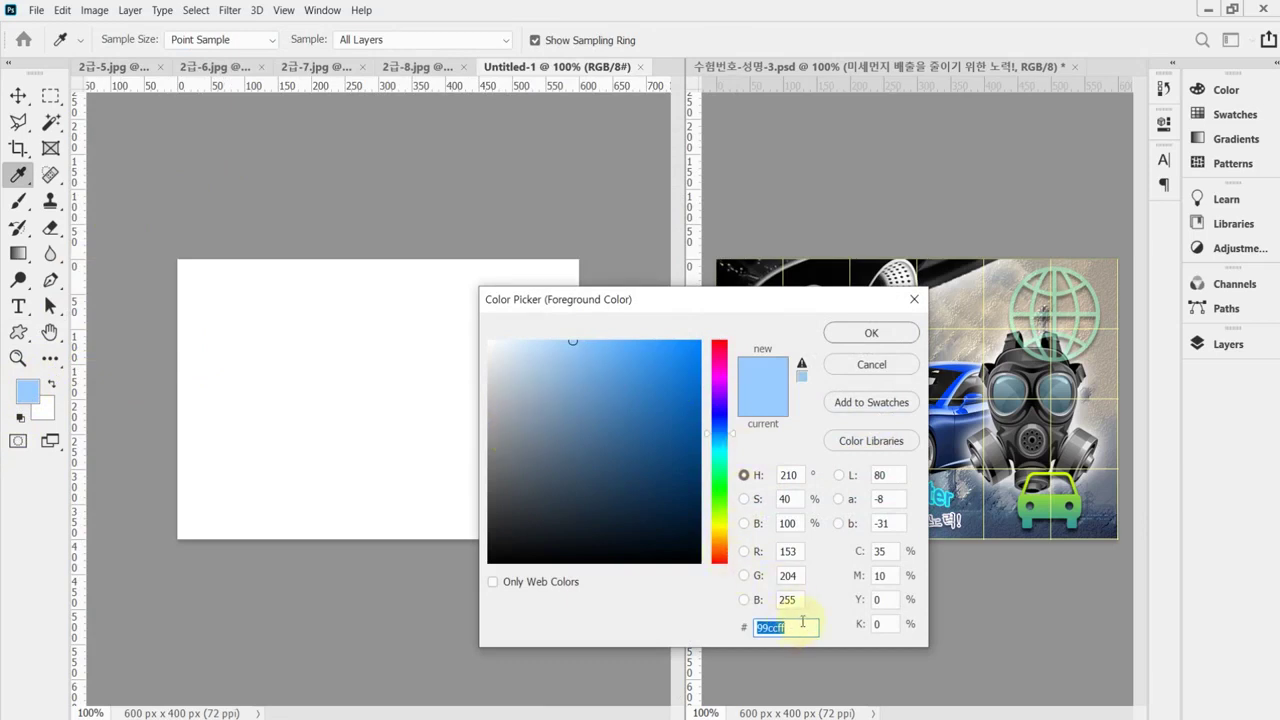
{"action": "type", "text": "9cf"}
{"action": "key", "text": "Return"}
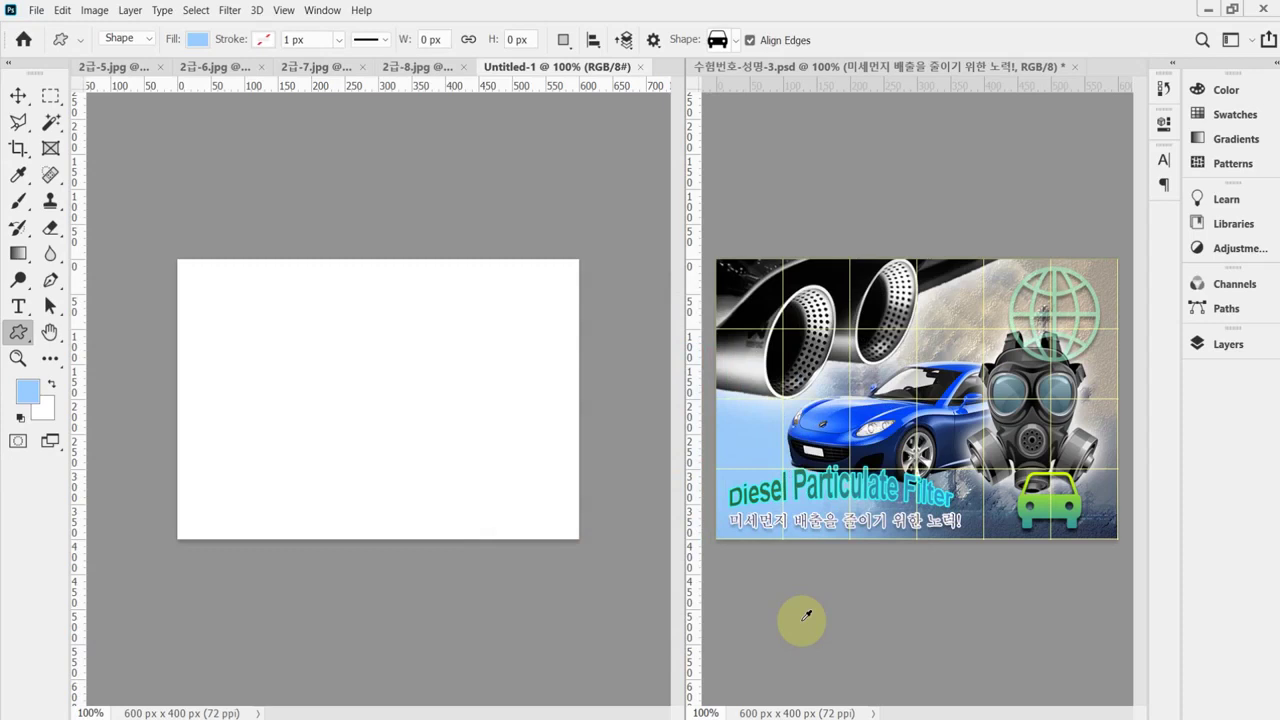
{"action": "key", "text": "alt+BackSpace"}
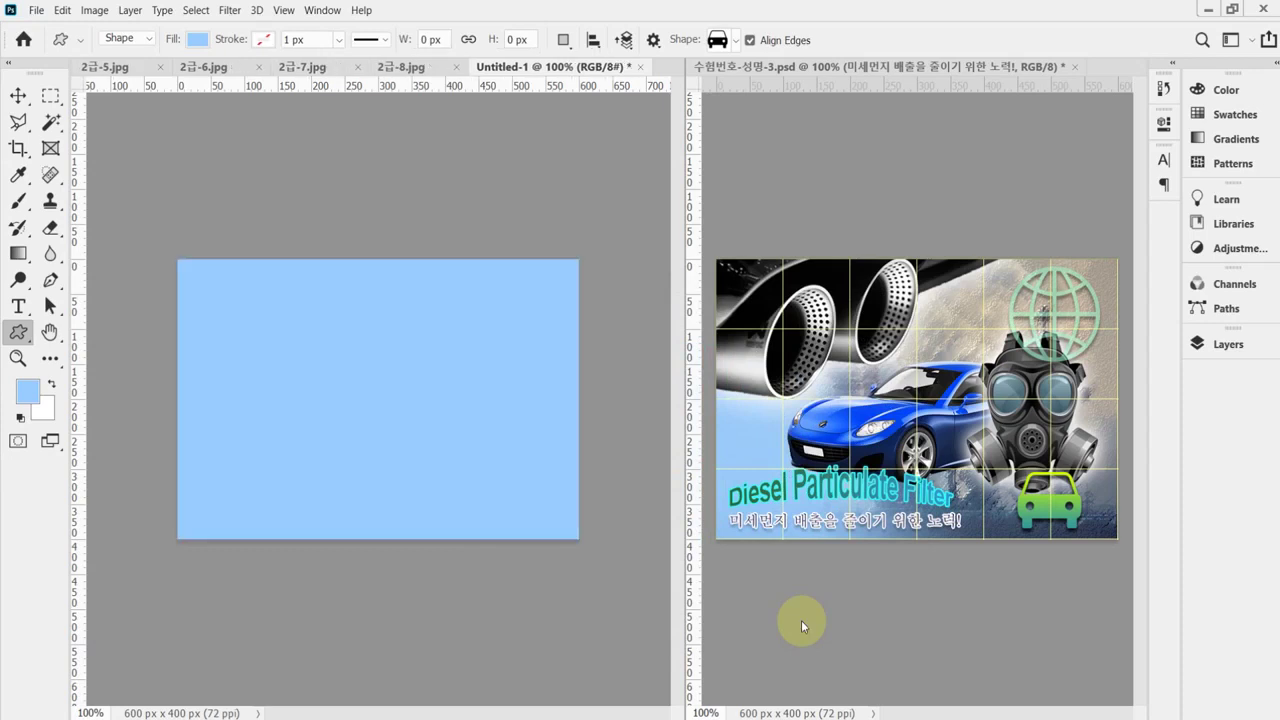
{"action": "key", "text": "ctrl+apostrophe"}
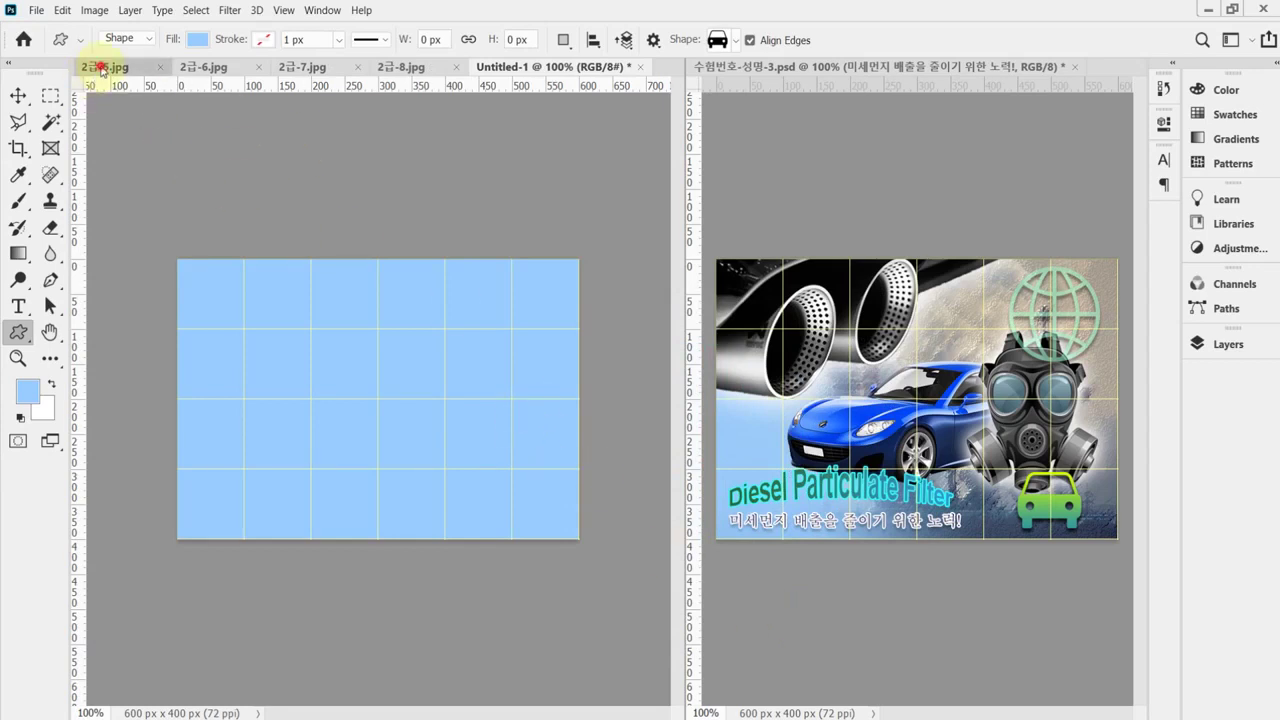
Copy the whole 2급-5.jpg image and paste it into the new Untitled-1 document.
{"action": "left_click", "coordinate": [103, 68]}
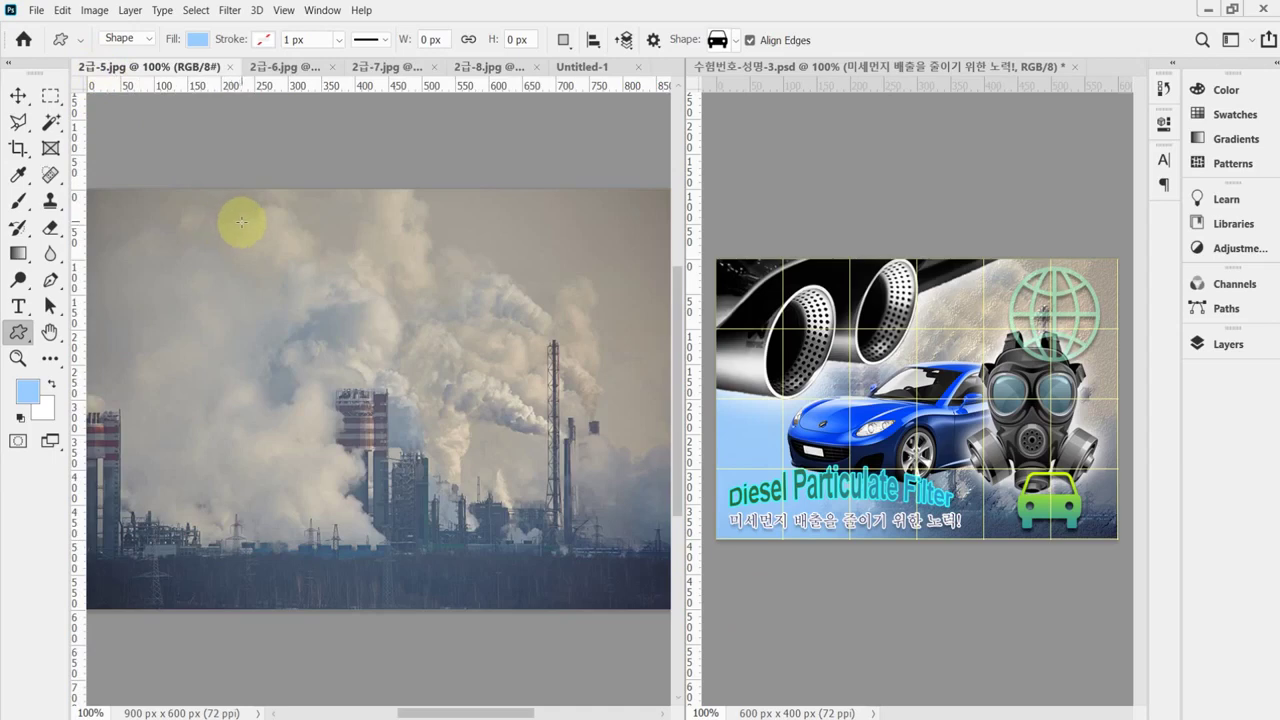
{"action": "key", "text": "ctrl+a"}
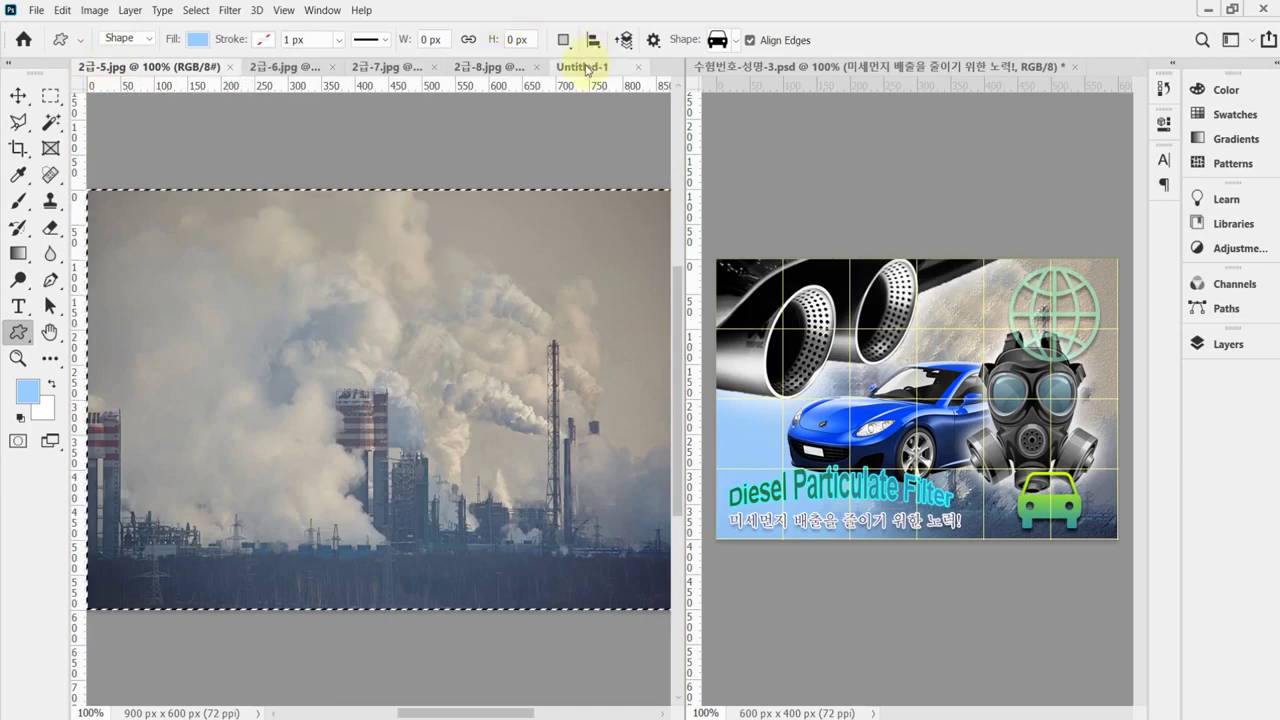
{"action": "left_click", "coordinate": [588, 66]}
{"action": "key", "text": "ctrl+v"}
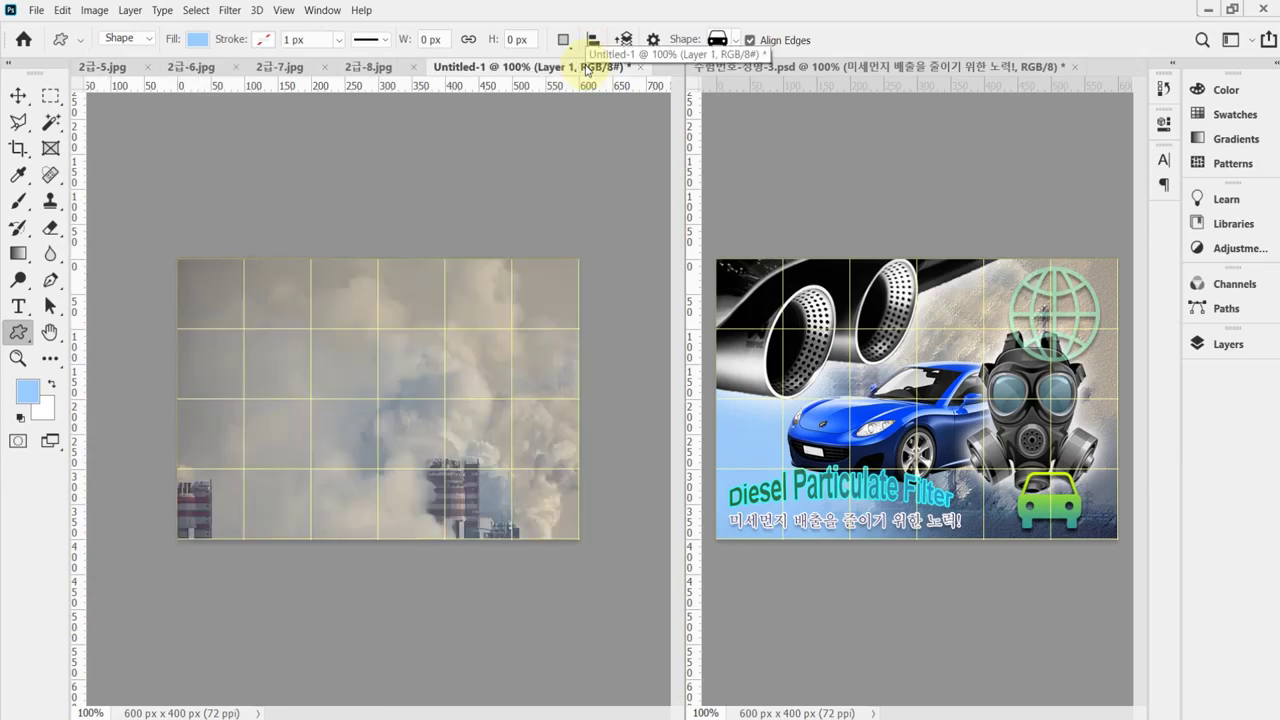
Reposition the pasted factory image at full size with its centre at about X 238 px, Y 165 px, using Free Transform.
{"action": "key", "text": "ctrl+t"}
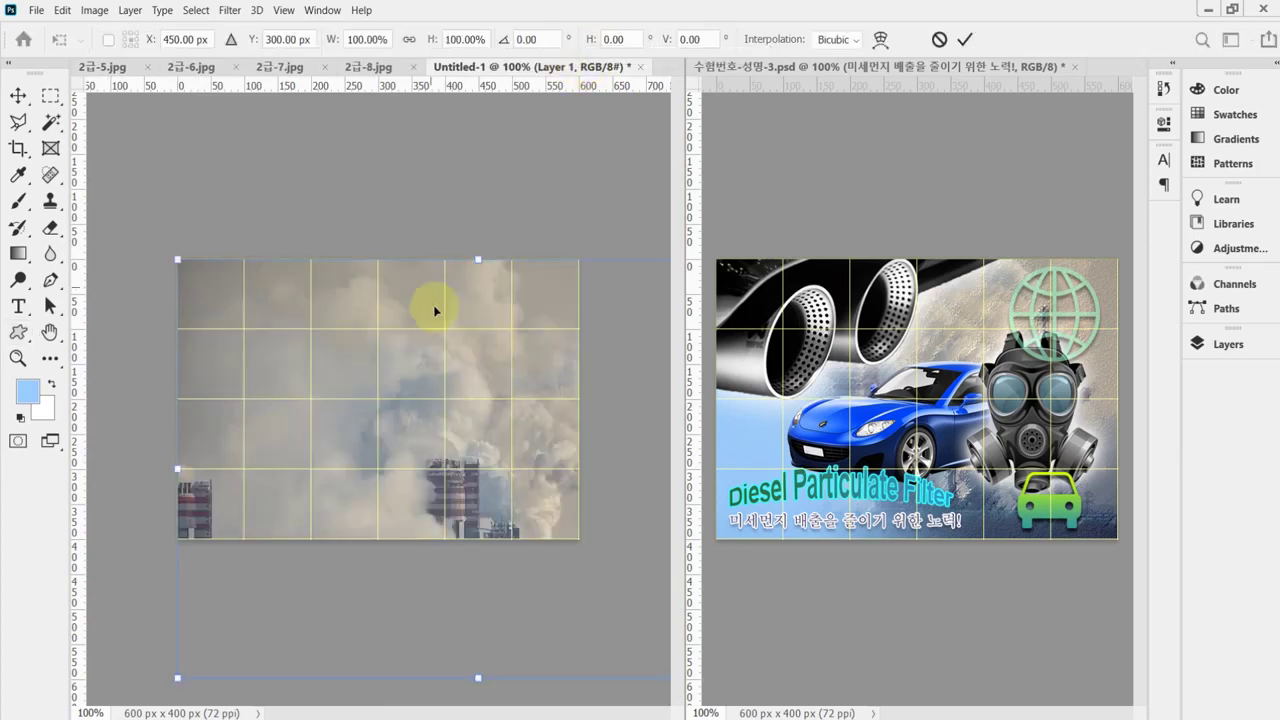
{"action": "left_click_drag", "start_coordinate": [528, 523], "coordinate": [418, 408]}
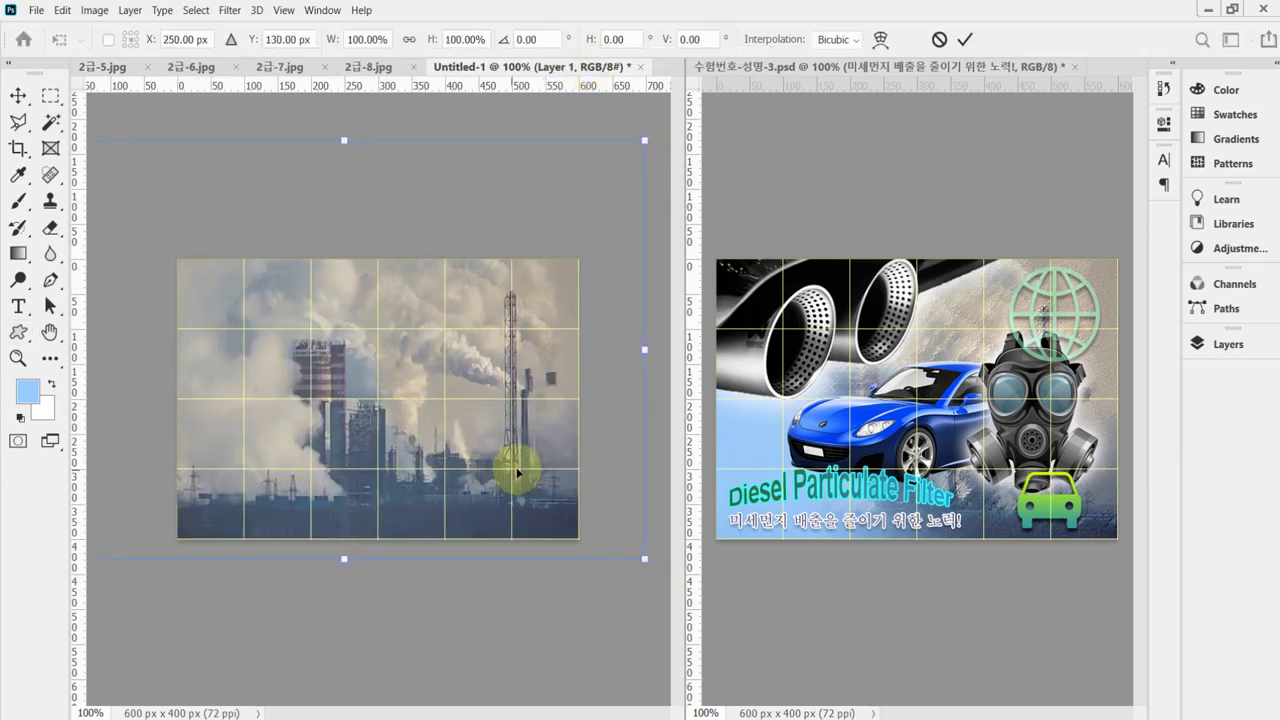
{"action": "mouse_move", "coordinate": [514, 466]}
{"action": "left_mouse_down"}
{"action": "mouse_move", "coordinate": [517, 491]}
{"action": "mouse_move", "coordinate": [545, 475]}
{"action": "mouse_move", "coordinate": [536, 470]}
{"action": "left_mouse_up"}
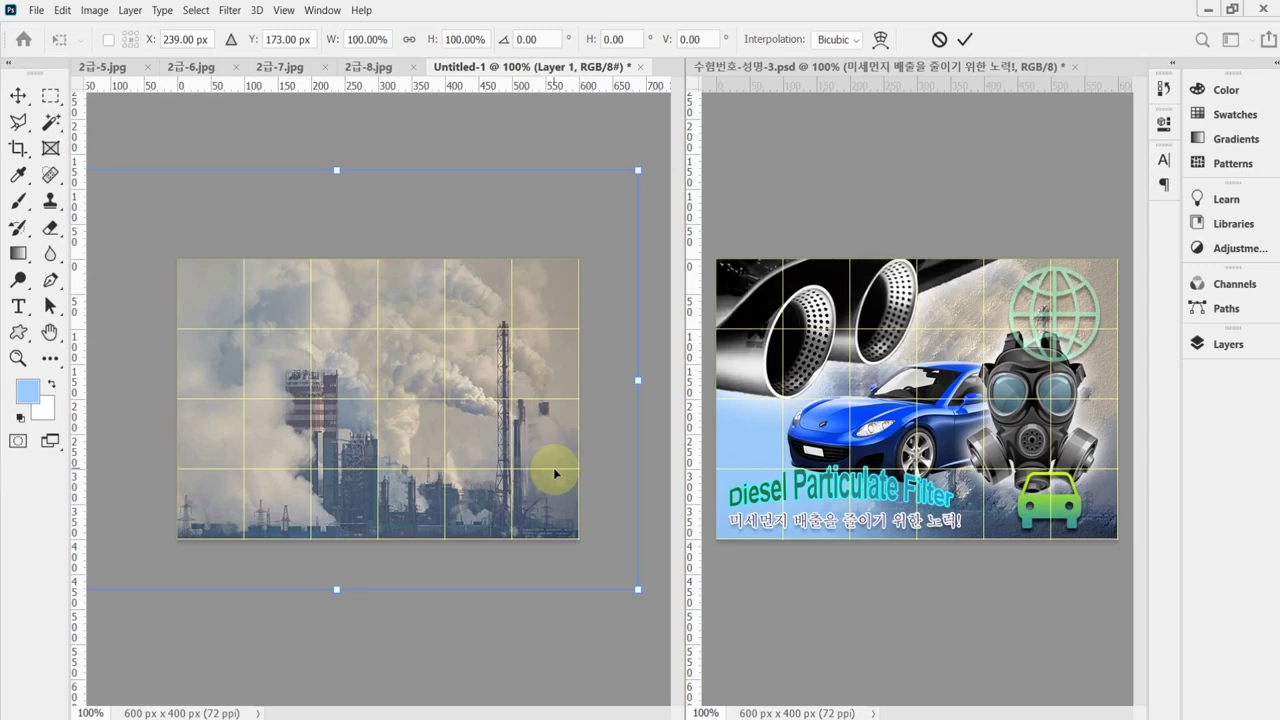
{"action": "left_click_drag", "start_coordinate": [555, 474], "coordinate": [549, 463]}
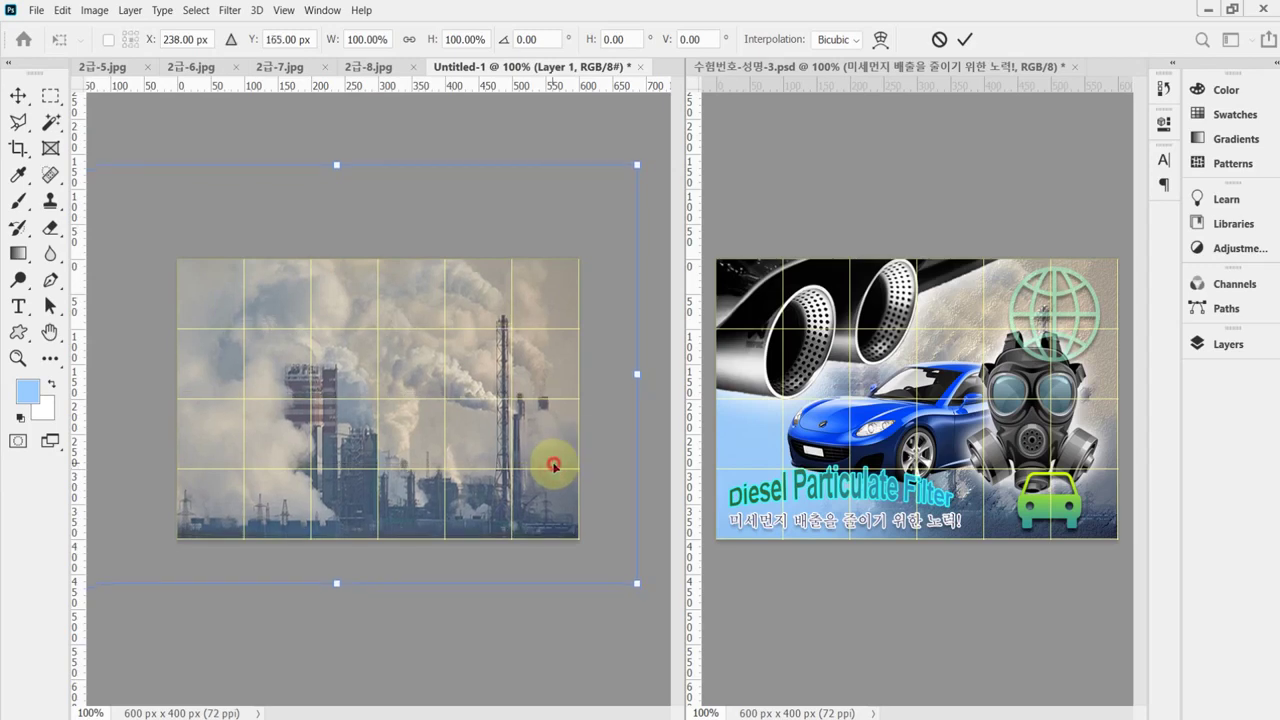
{"action": "key", "text": "Return"}
{"action": "key", "text": "u"}
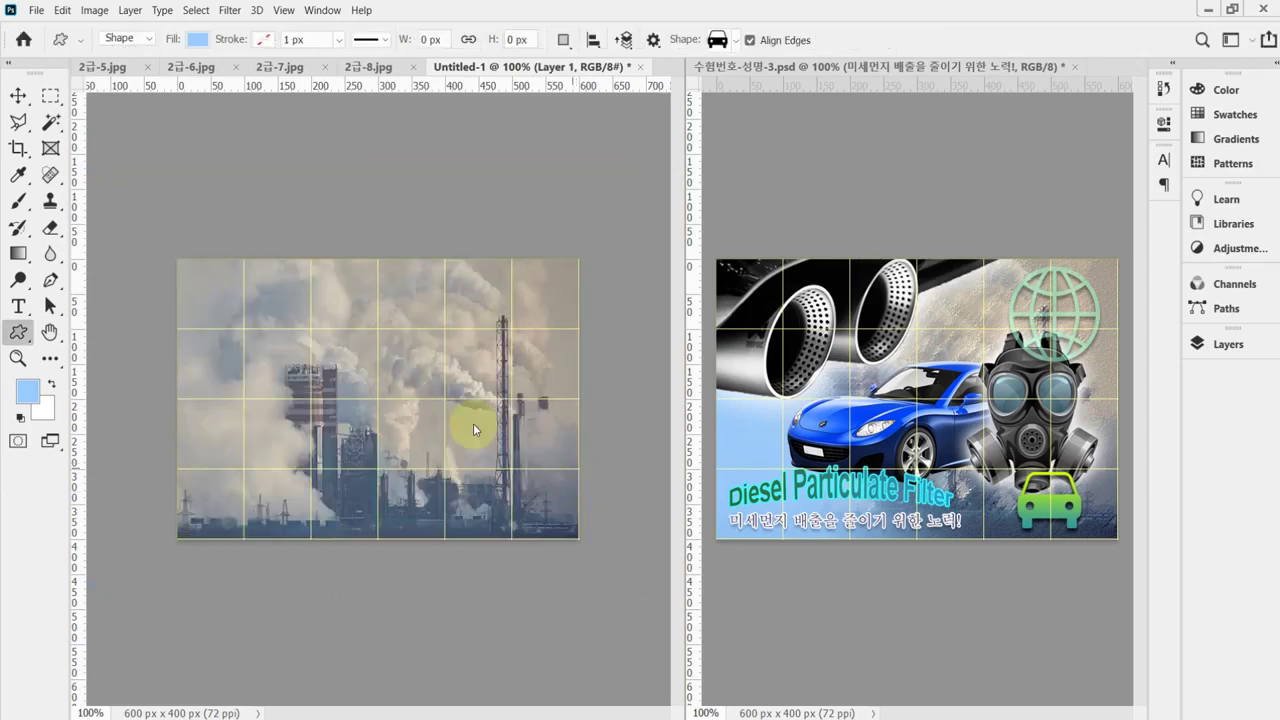
Save the working document in Photoshop format as 수험번호-성명-3 in the 임시파일 folder on the desktop.
{"action": "key", "text": "ctrl+shift+s"}
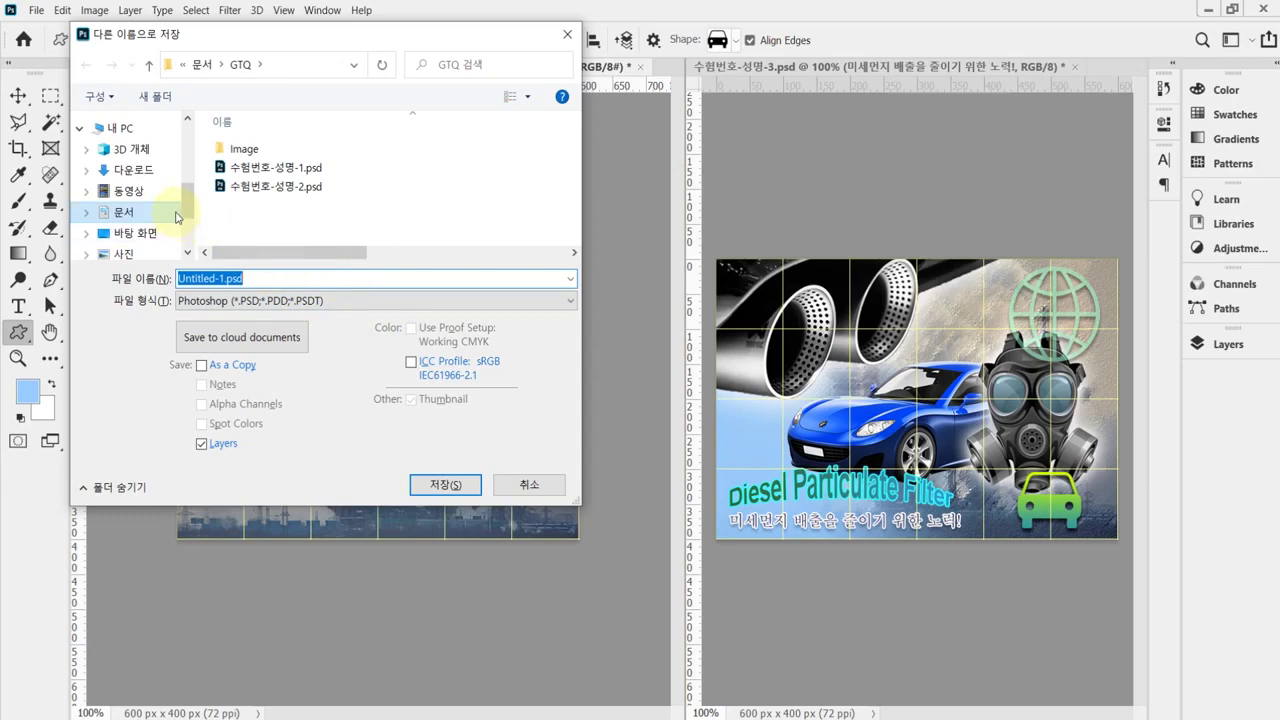
{"action": "left_click", "coordinate": [134, 240]}
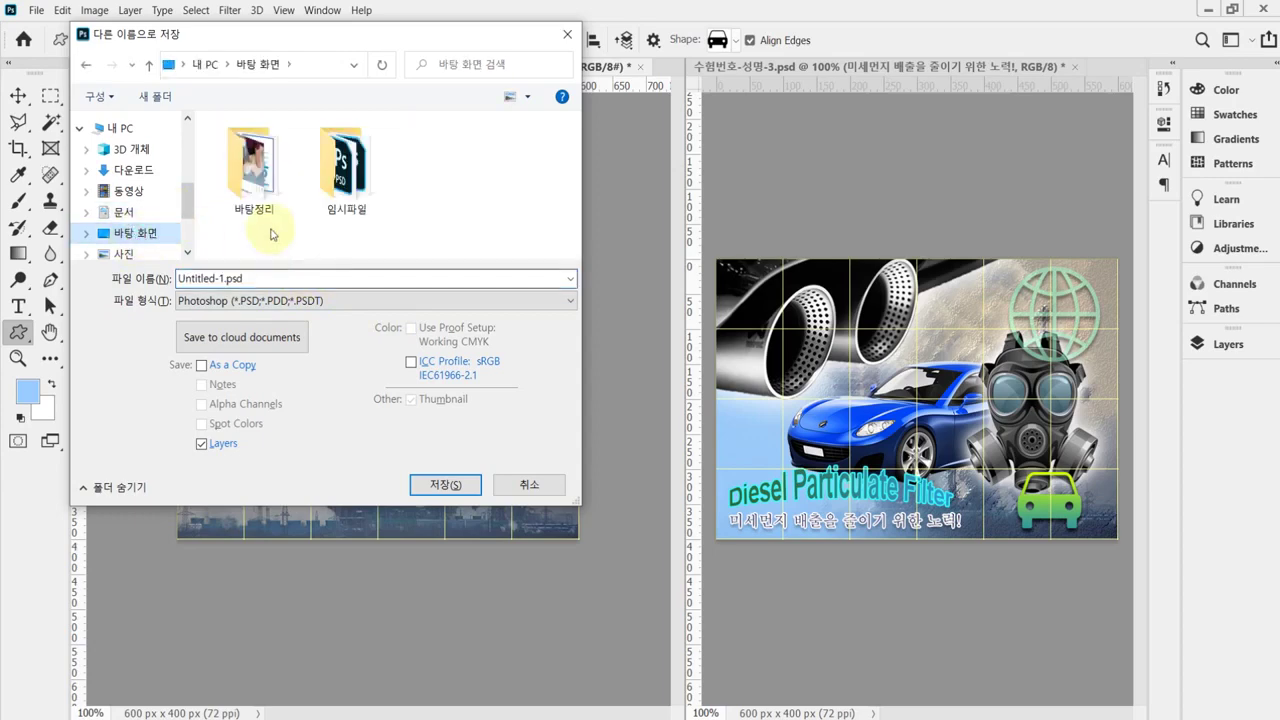
{"action": "double_click", "coordinate": [333, 181]}
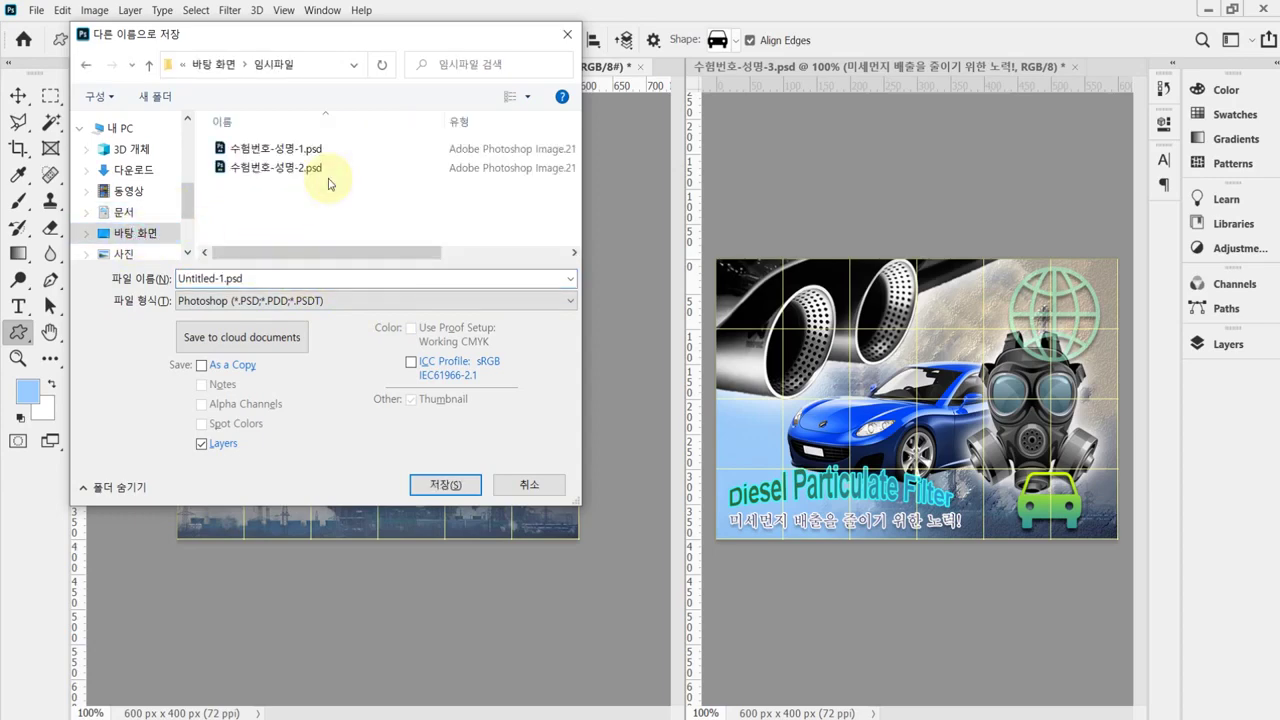
{"action": "left_click", "coordinate": [298, 167]}
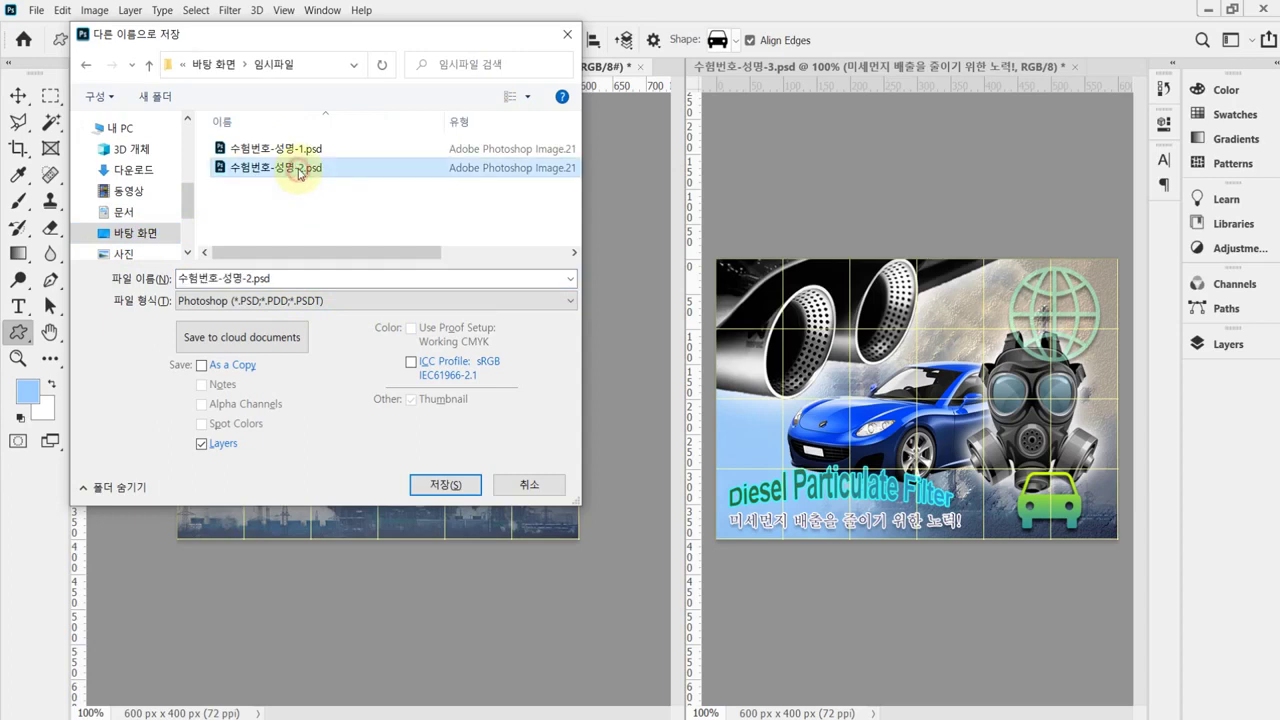
{"action": "double_click", "coordinate": [258, 278]}
{"action": "left_click_drag", "start_coordinate": [247, 278], "coordinate": [359, 281]}
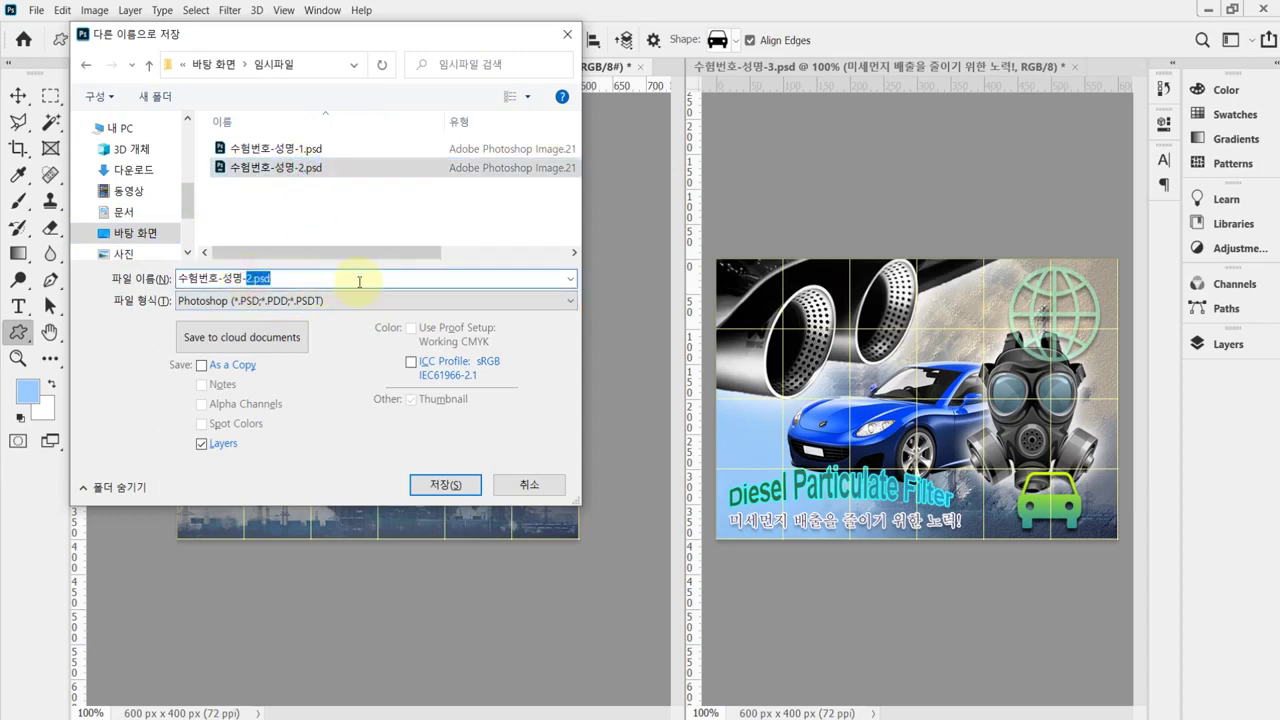
{"action": "type", "text": "3"}
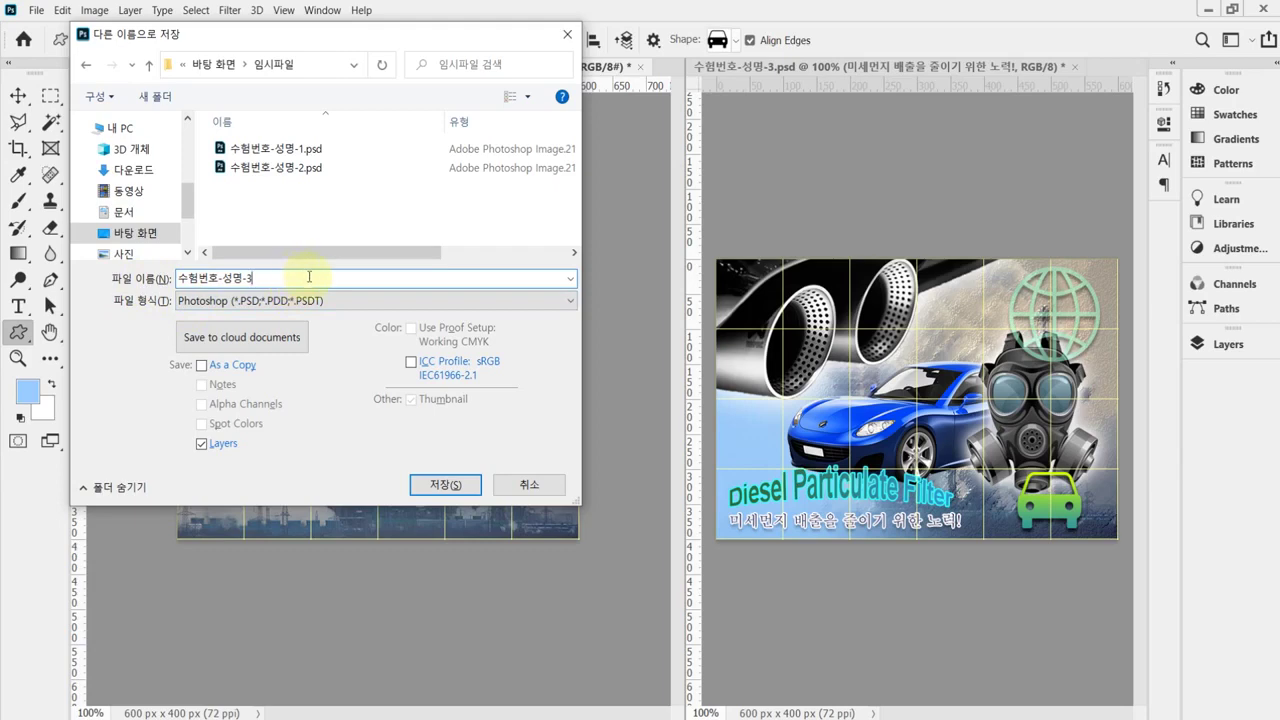
{"action": "key", "text": "Tab"}
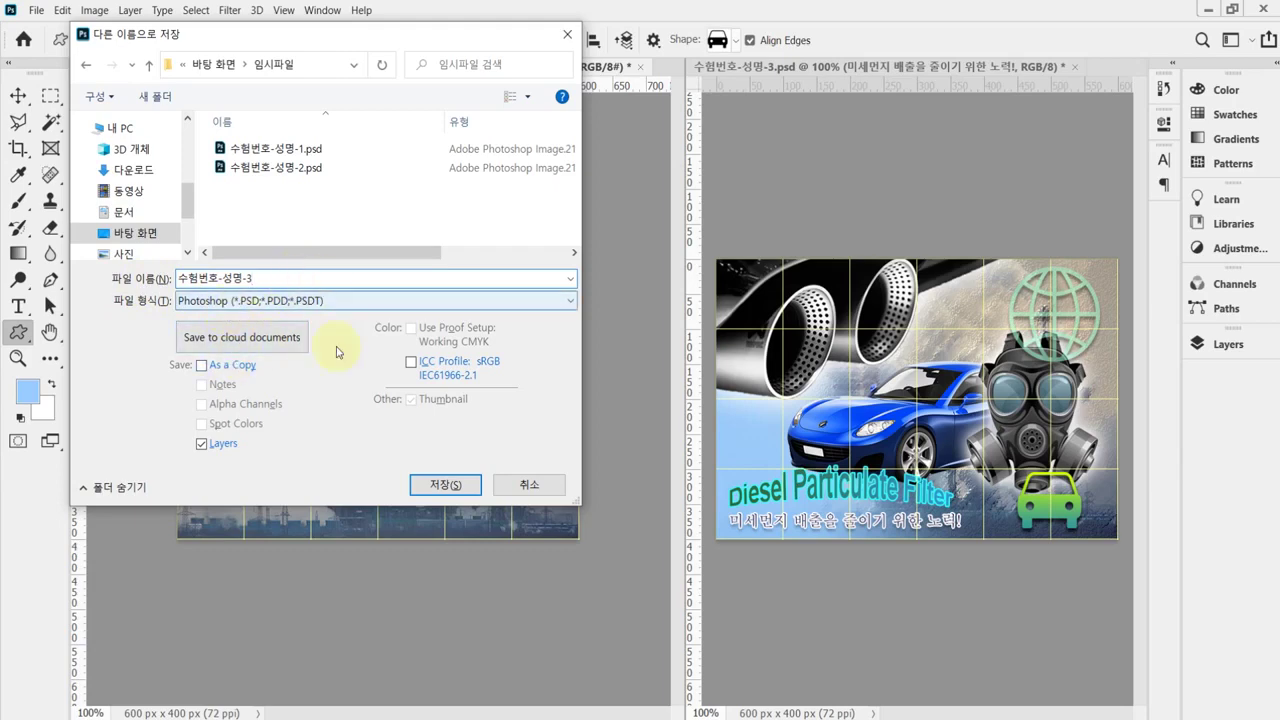
{"action": "left_click", "coordinate": [446, 486]}
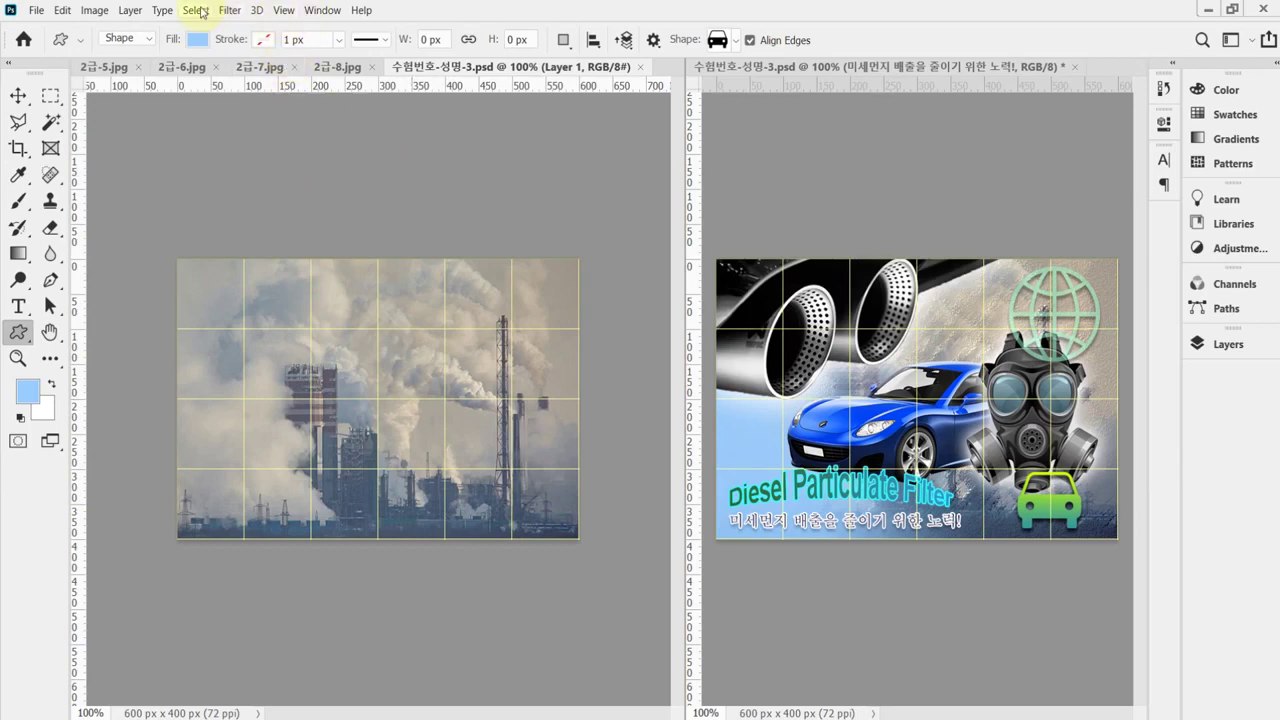
Apply the Rough Pastels filter from the Artistic effects to the factory layer with its offered settings, and save the document.
{"action": "left_click", "coordinate": [230, 12]}
{"action": "left_click", "coordinate": [280, 77]}
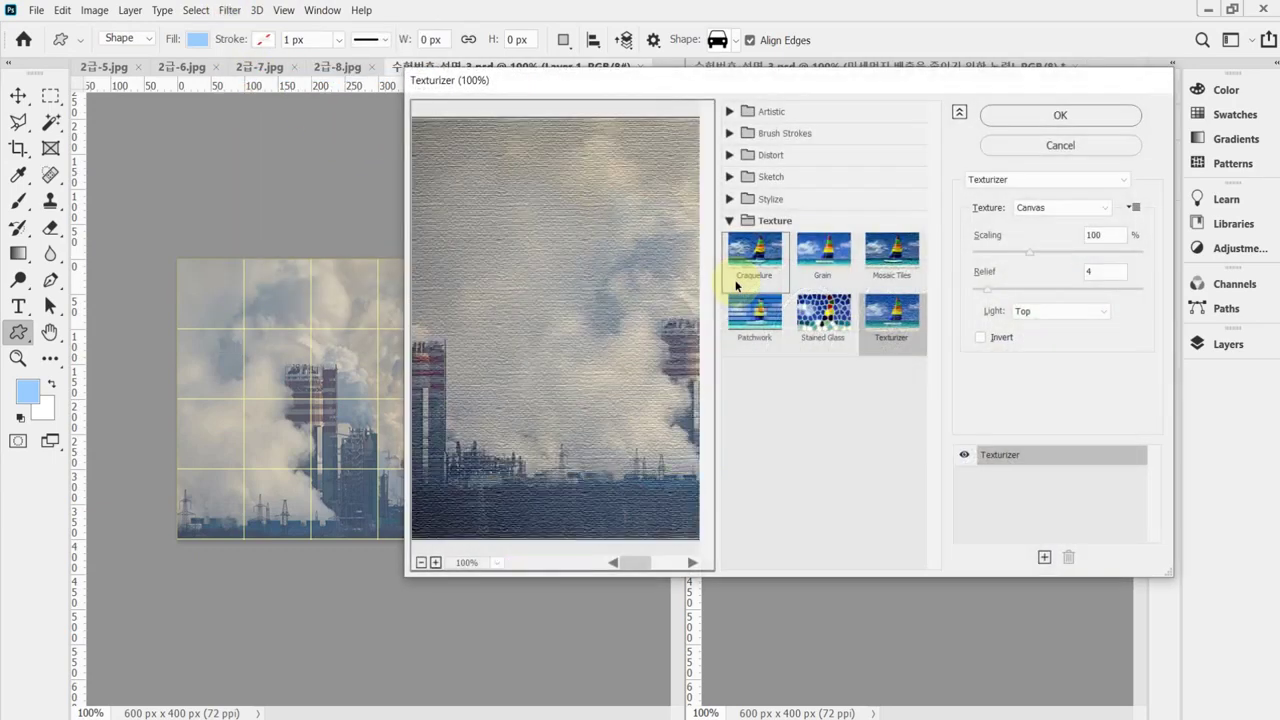
{"action": "left_click", "coordinate": [730, 112]}
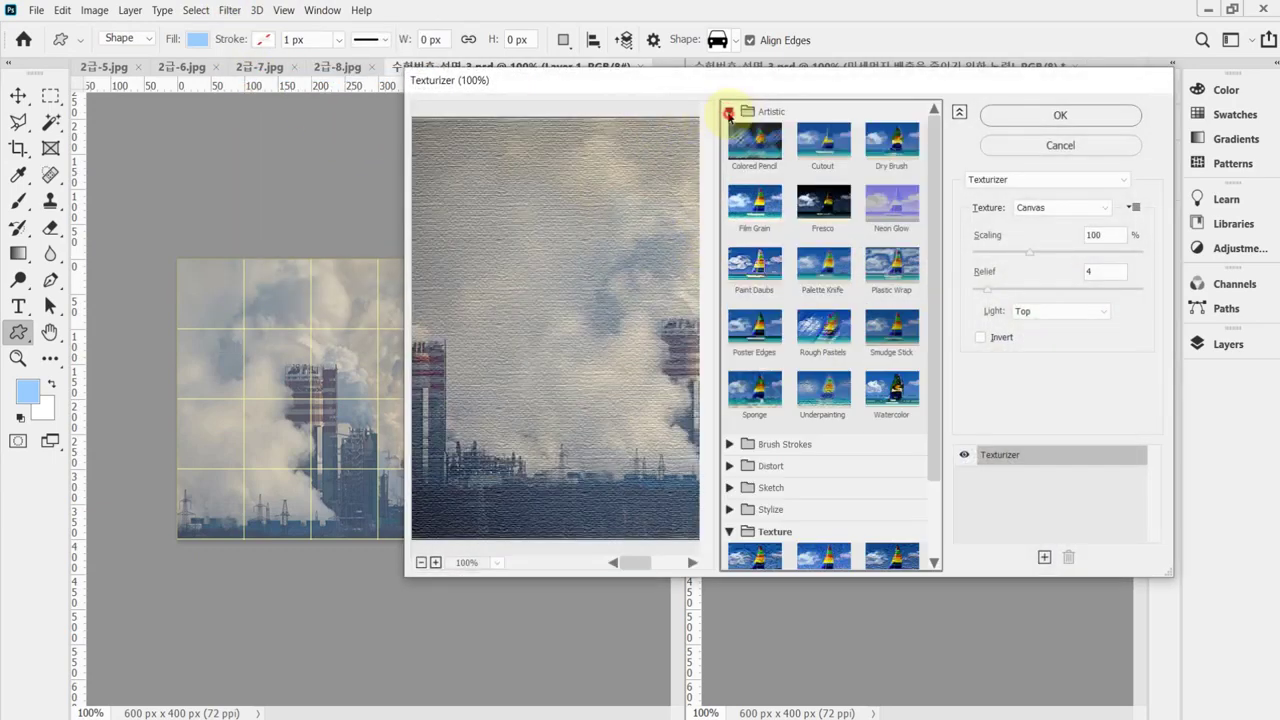
{"action": "left_click", "coordinate": [834, 334]}
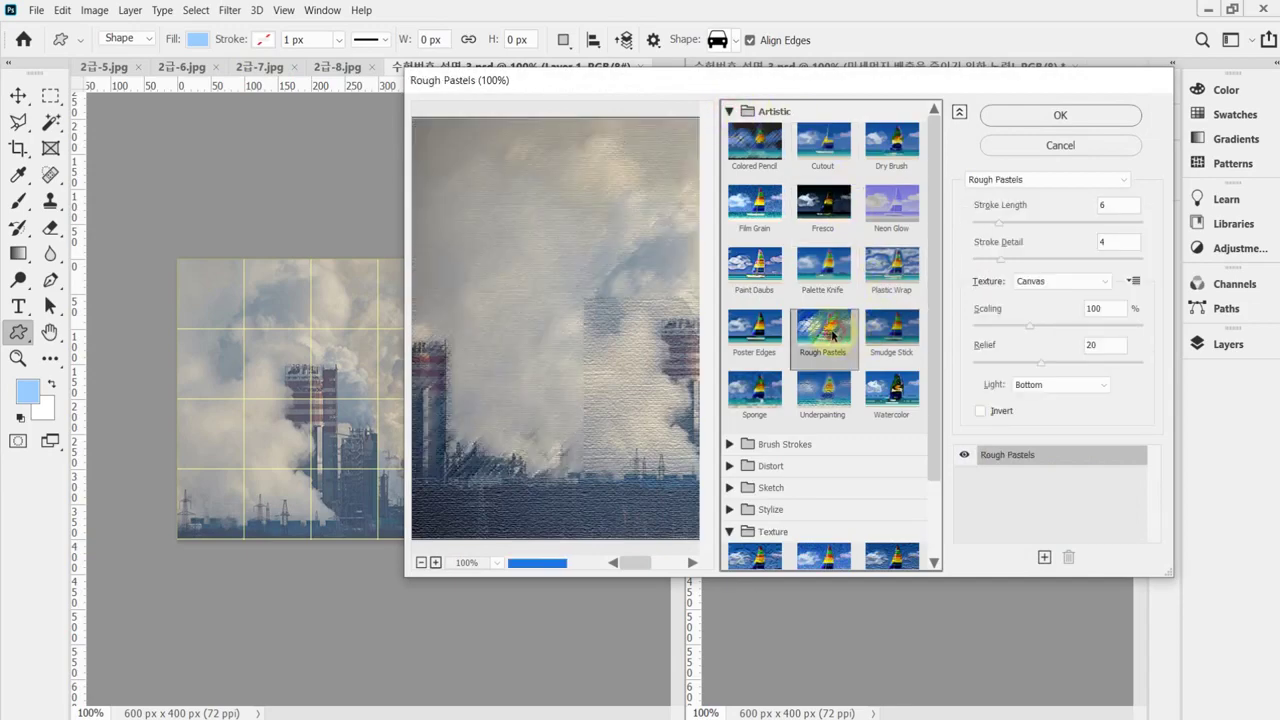
{"action": "left_click", "coordinate": [1008, 122]}
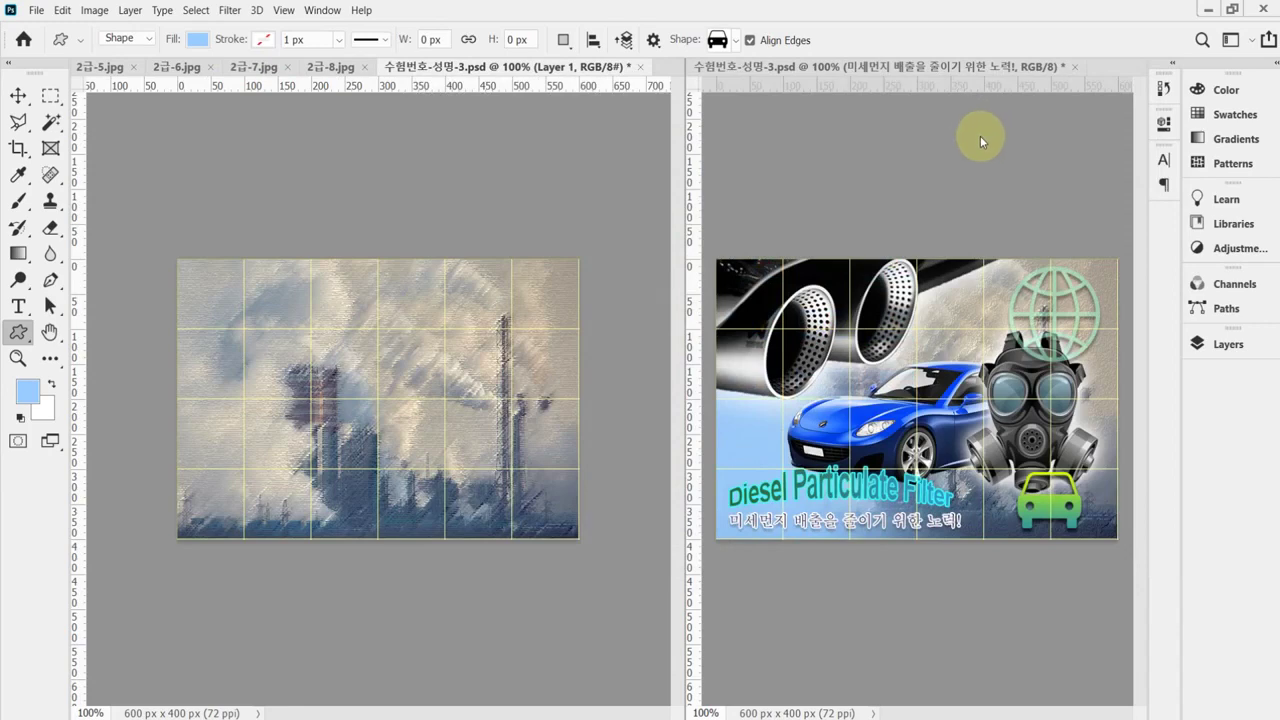
{"action": "key", "text": "ctrl+s"}
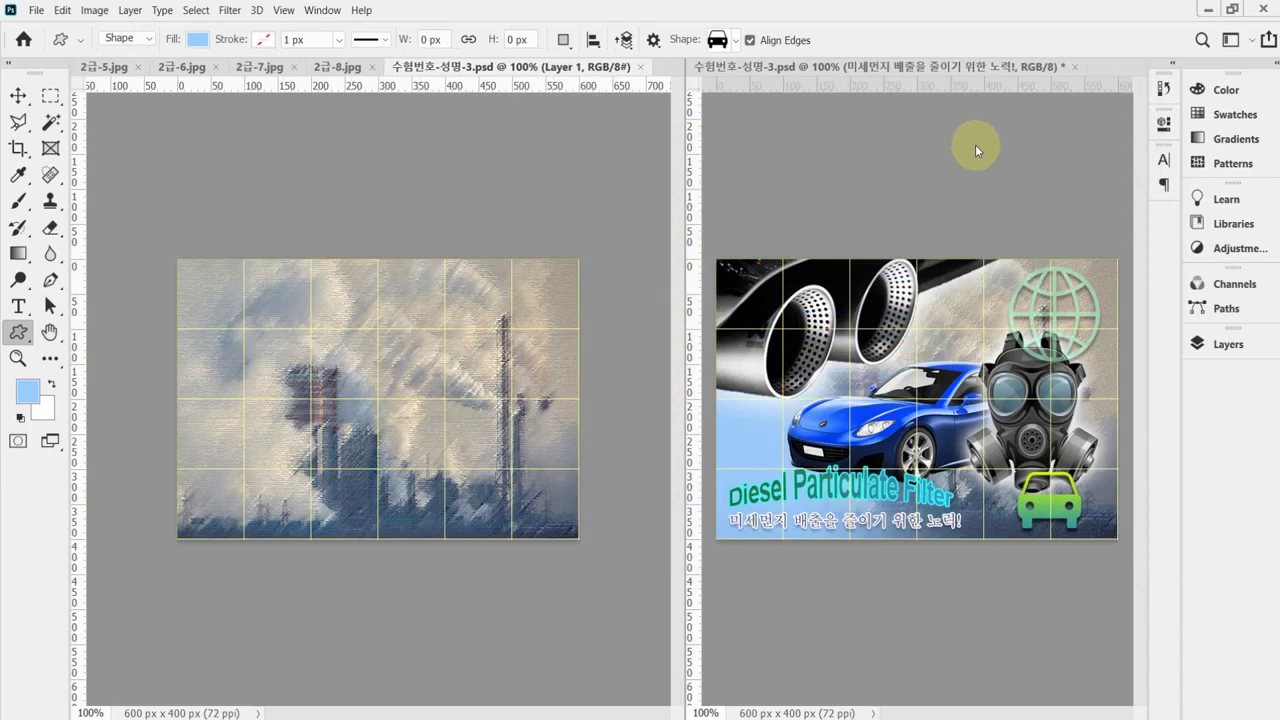
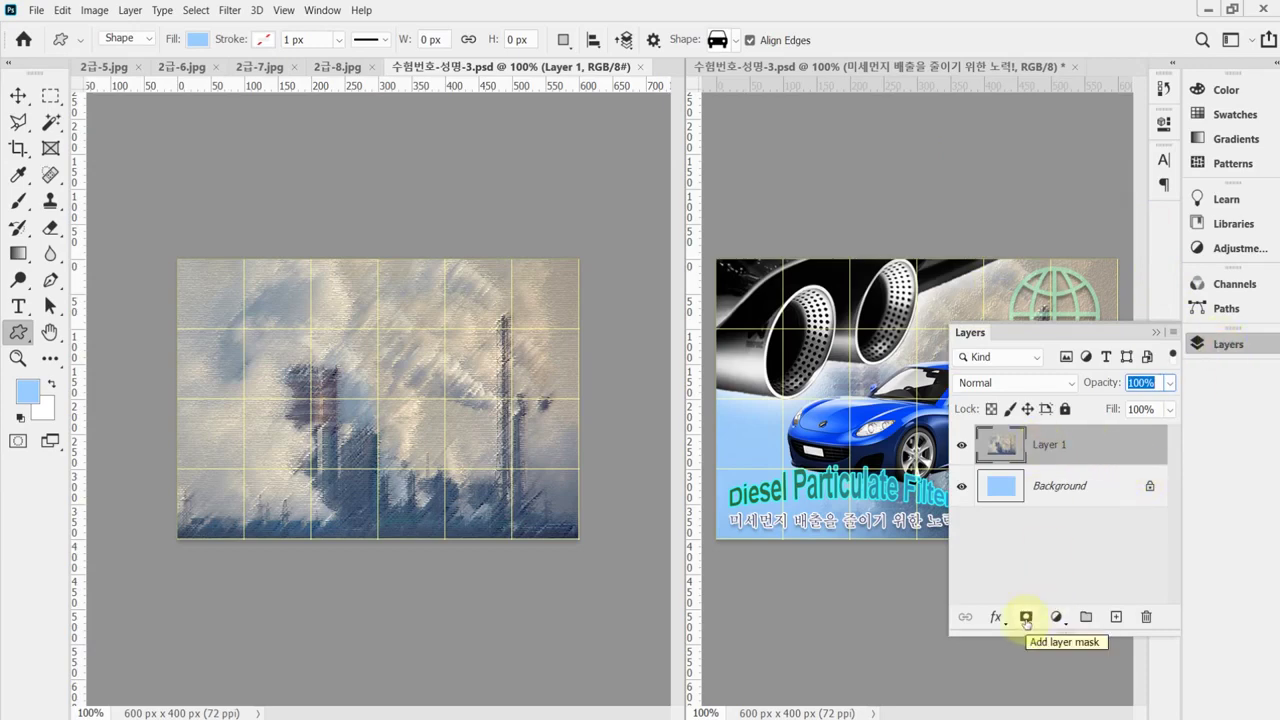
Add a layer mask to the factory layer and activate the Gradient Tool.
{"action": "left_click", "coordinate": [1025, 617]}
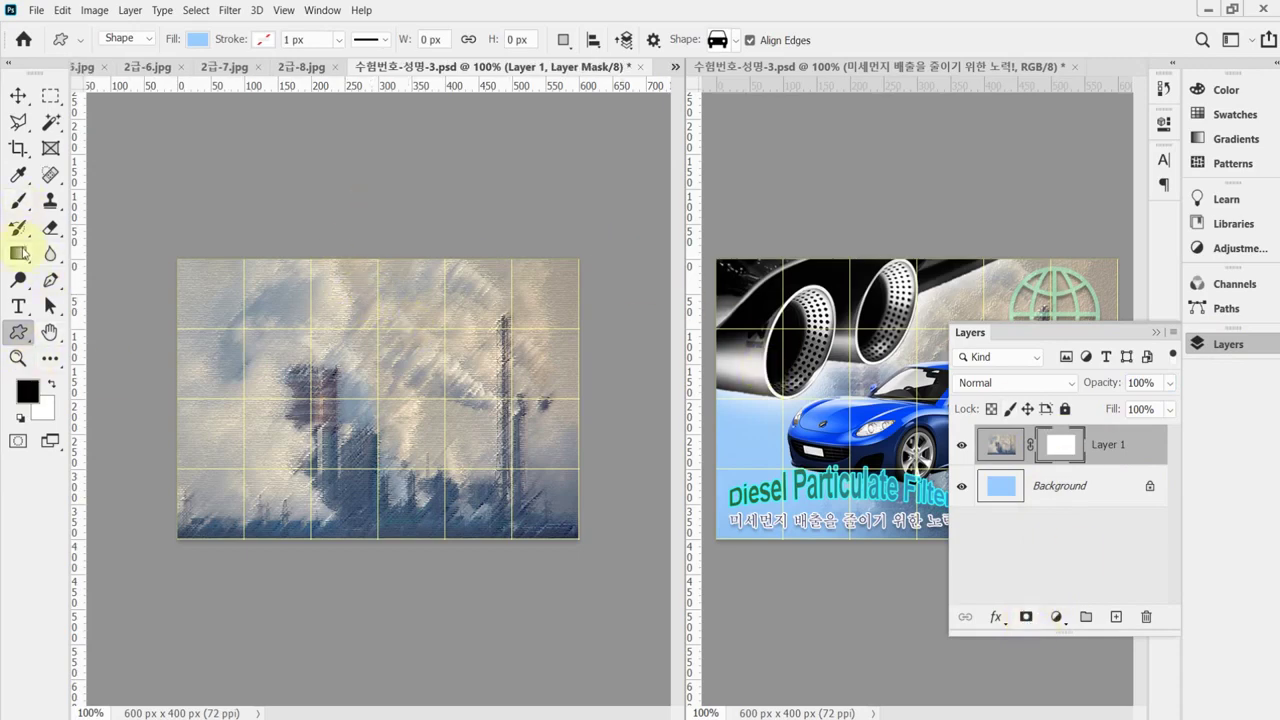
{"action": "left_click", "coordinate": [18, 253]}
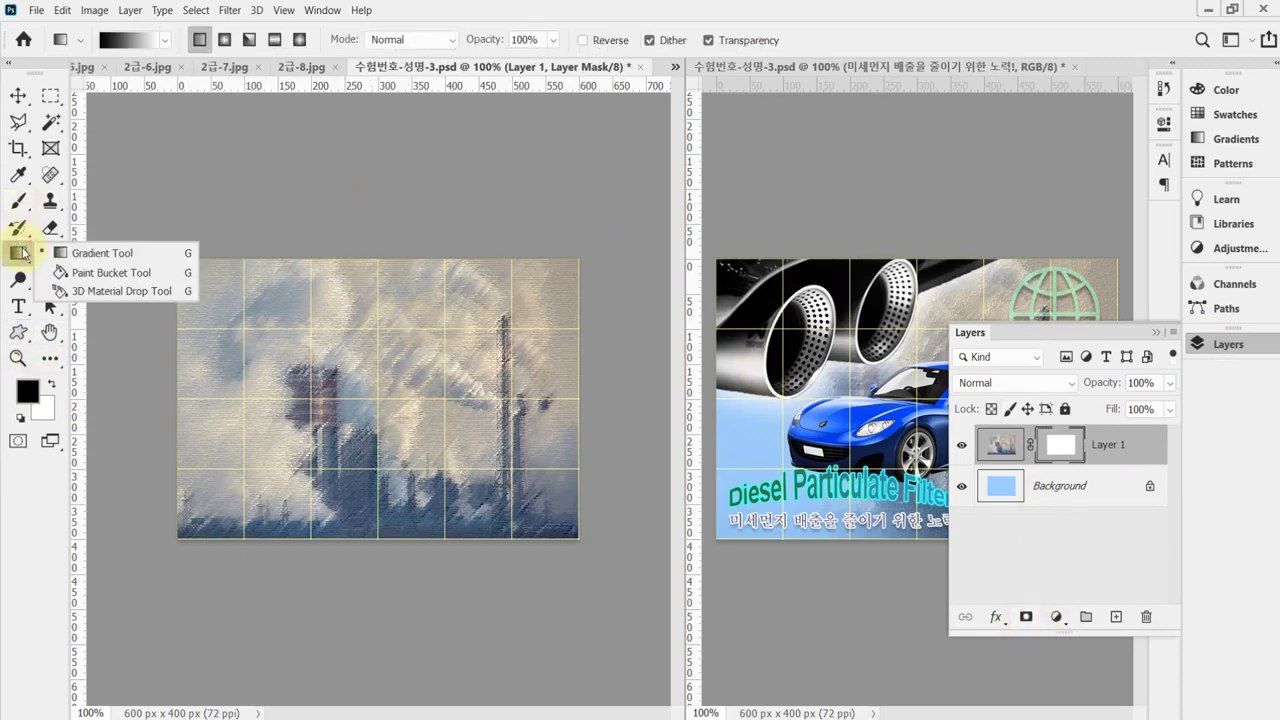
{"action": "left_click", "coordinate": [109, 256]}
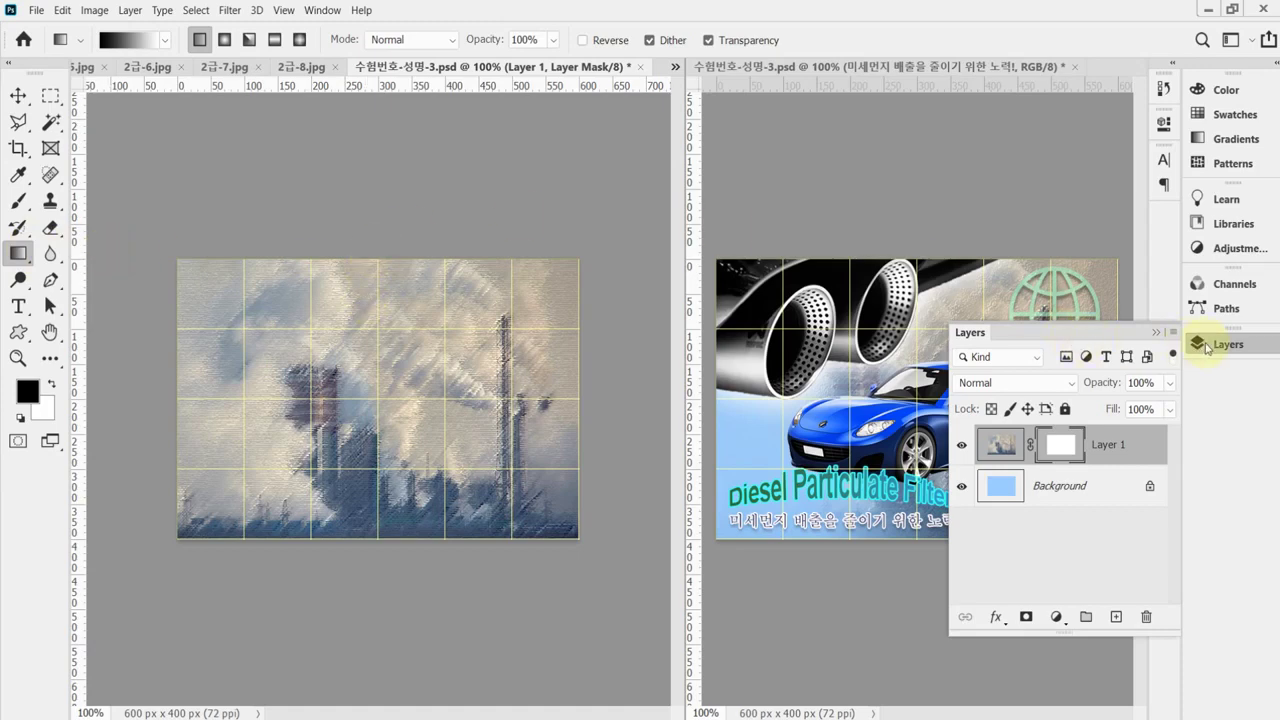
{"action": "left_click", "coordinate": [1206, 346]}
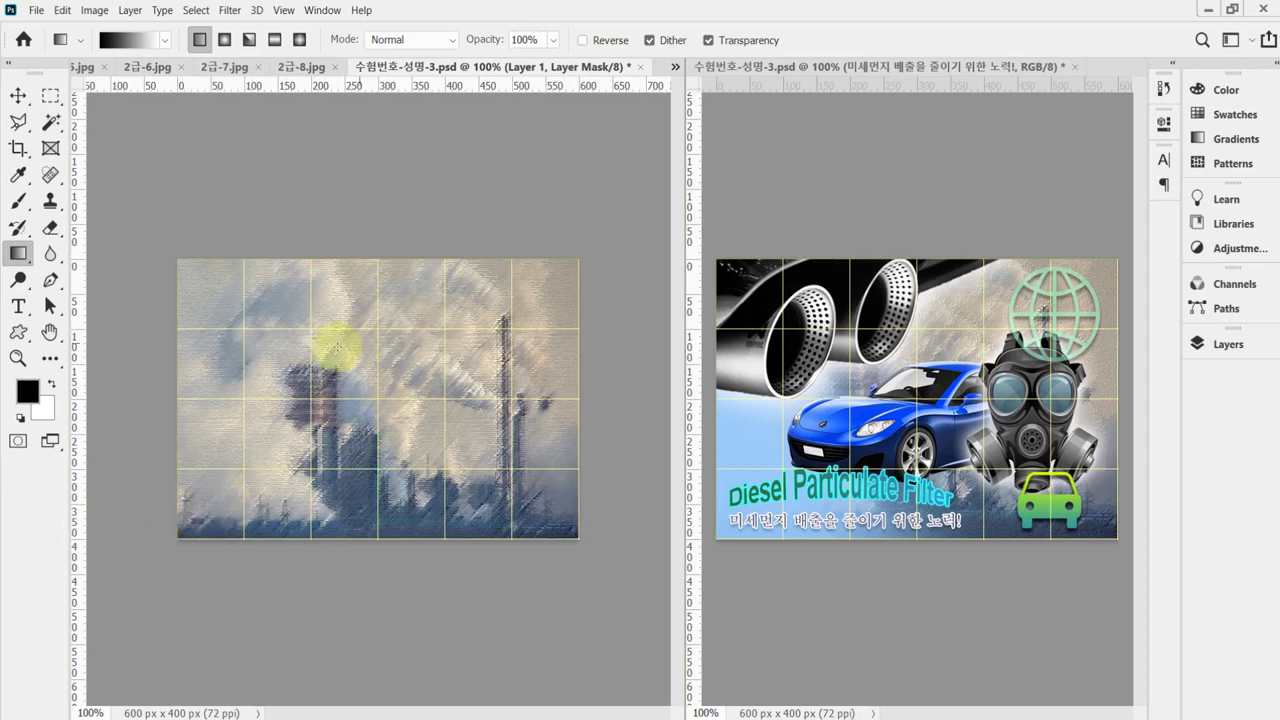
Reset all tools to their default settings.
{"action": "right_click", "coordinate": [58, 40]}
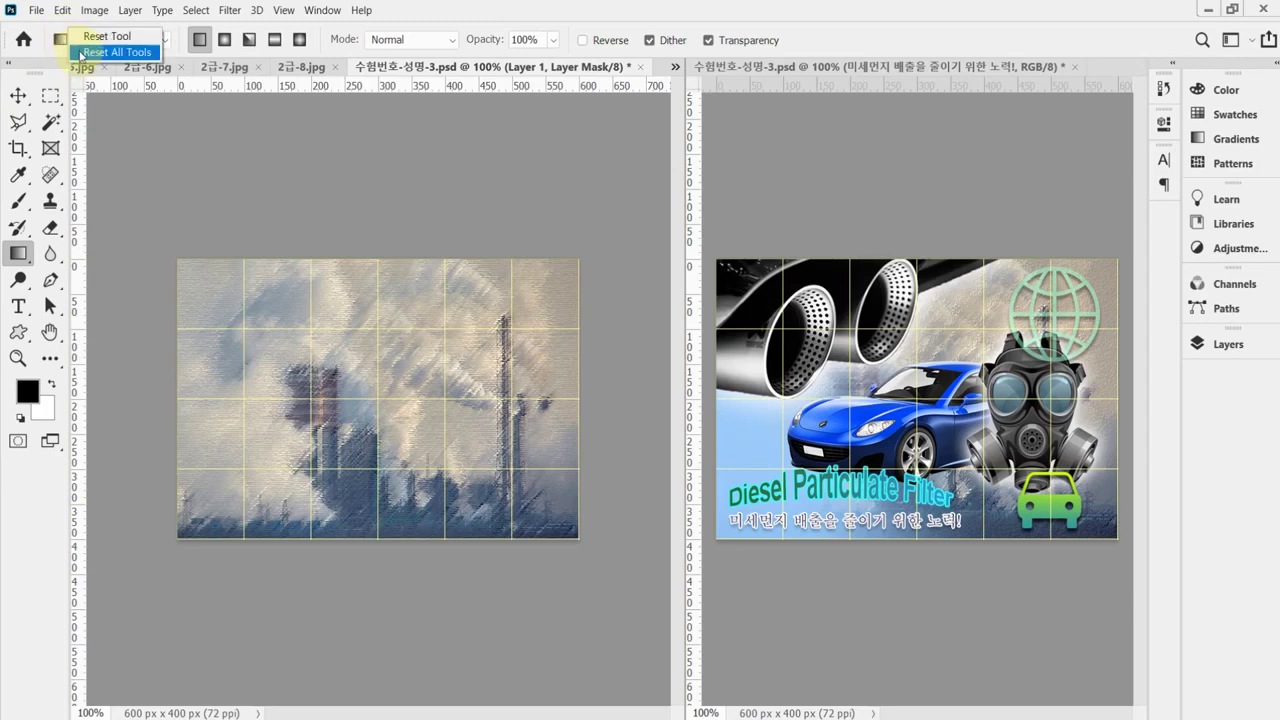
{"action": "left_click", "coordinate": [82, 53]}
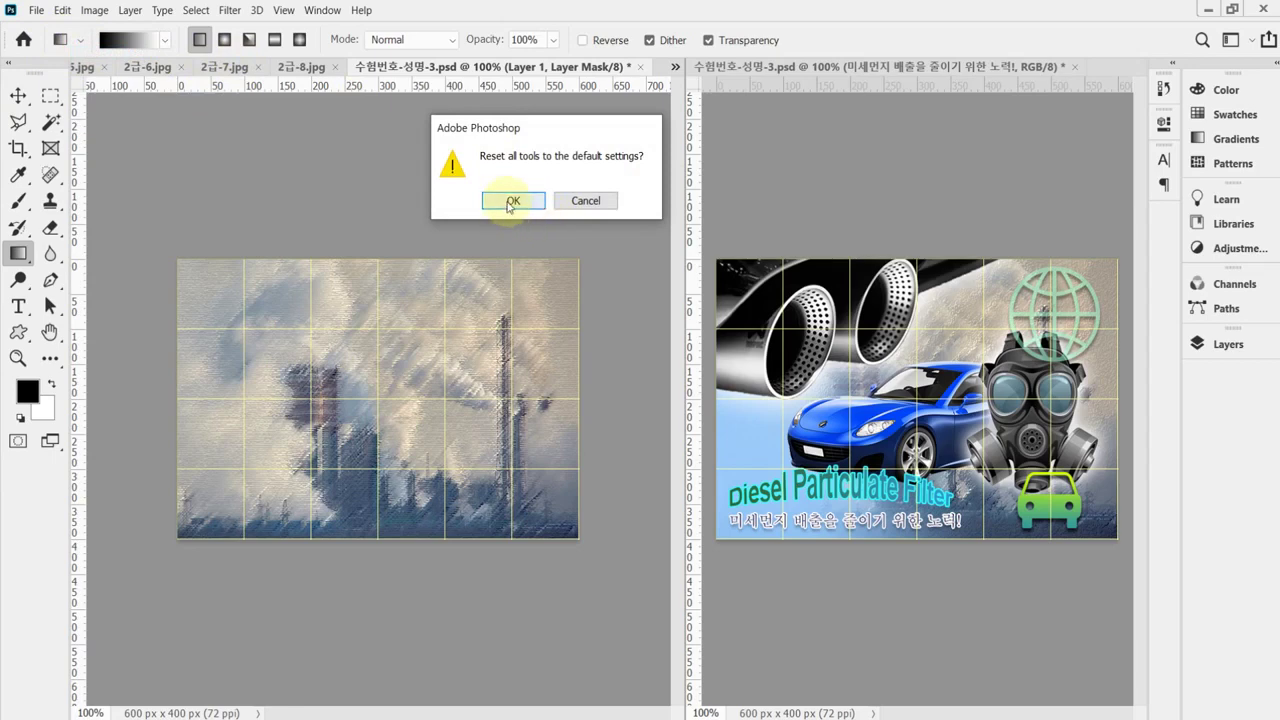
{"action": "left_click", "coordinate": [510, 205]}
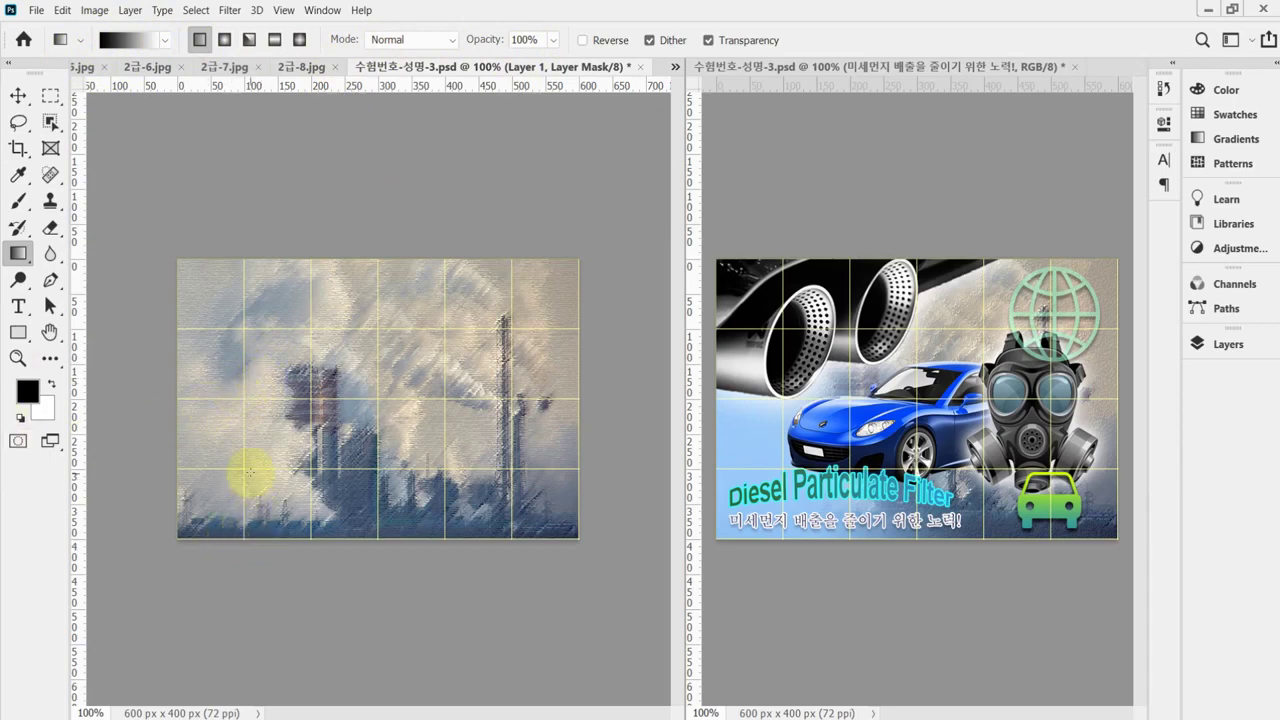
Fade the factory image's left side with a black-to-white linear gradient on its mask, from about X 100 px to X 300 px, and save.
{"action": "left_click_drag", "start_coordinate": [244, 469], "coordinate": [376, 400]}
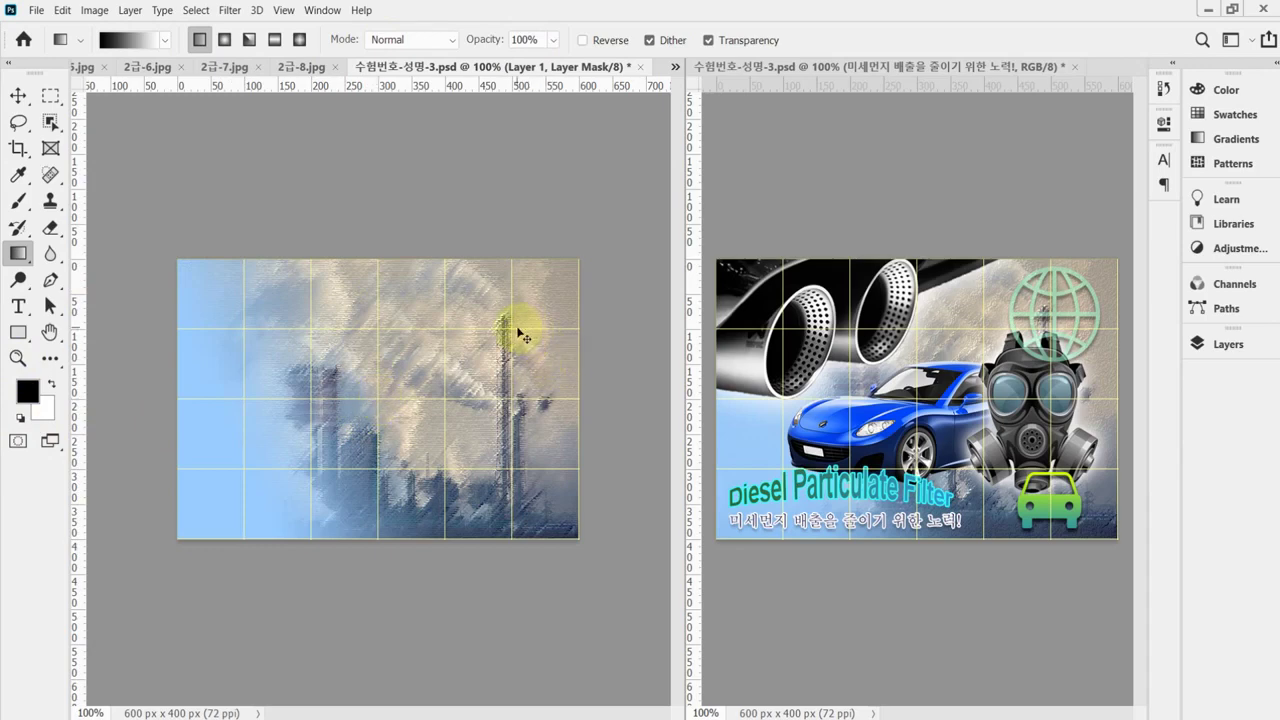
{"action": "key", "text": "ctrl+s"}
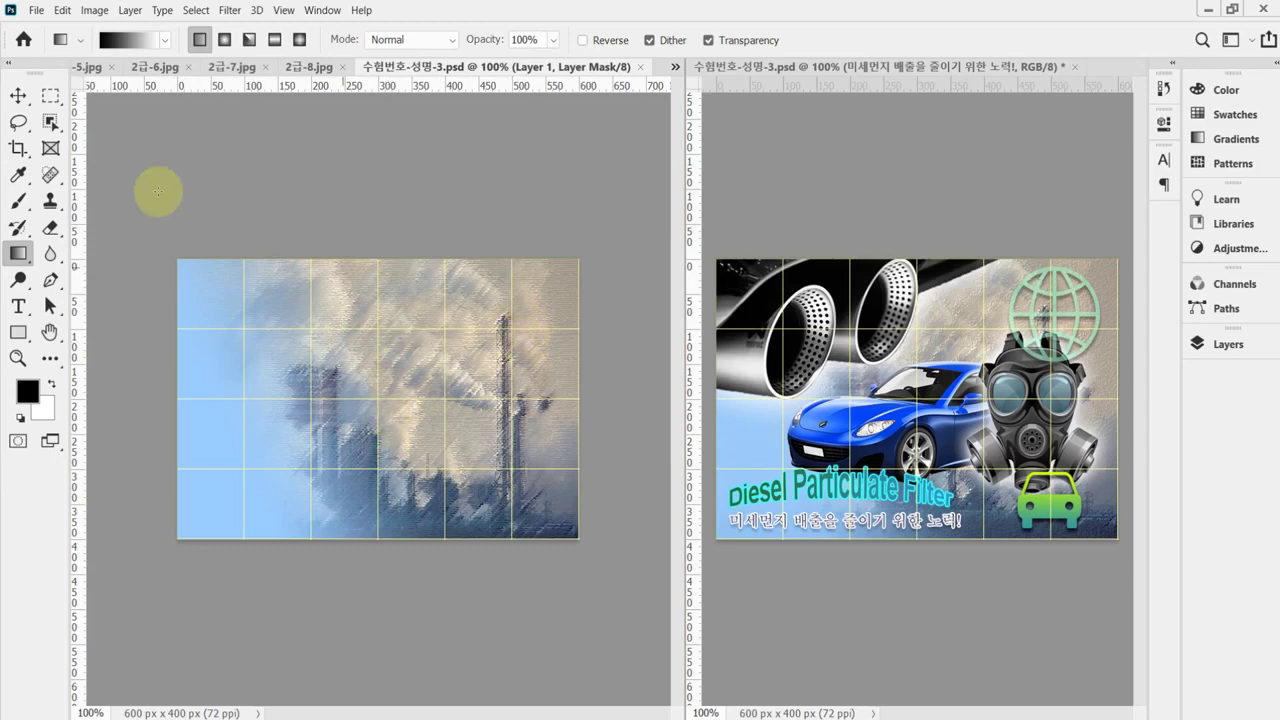
Select the two exhaust pipes and the bumper above them in 2급-6.jpg with the Quick Selection Tool.
{"action": "left_click", "coordinate": [155, 67]}
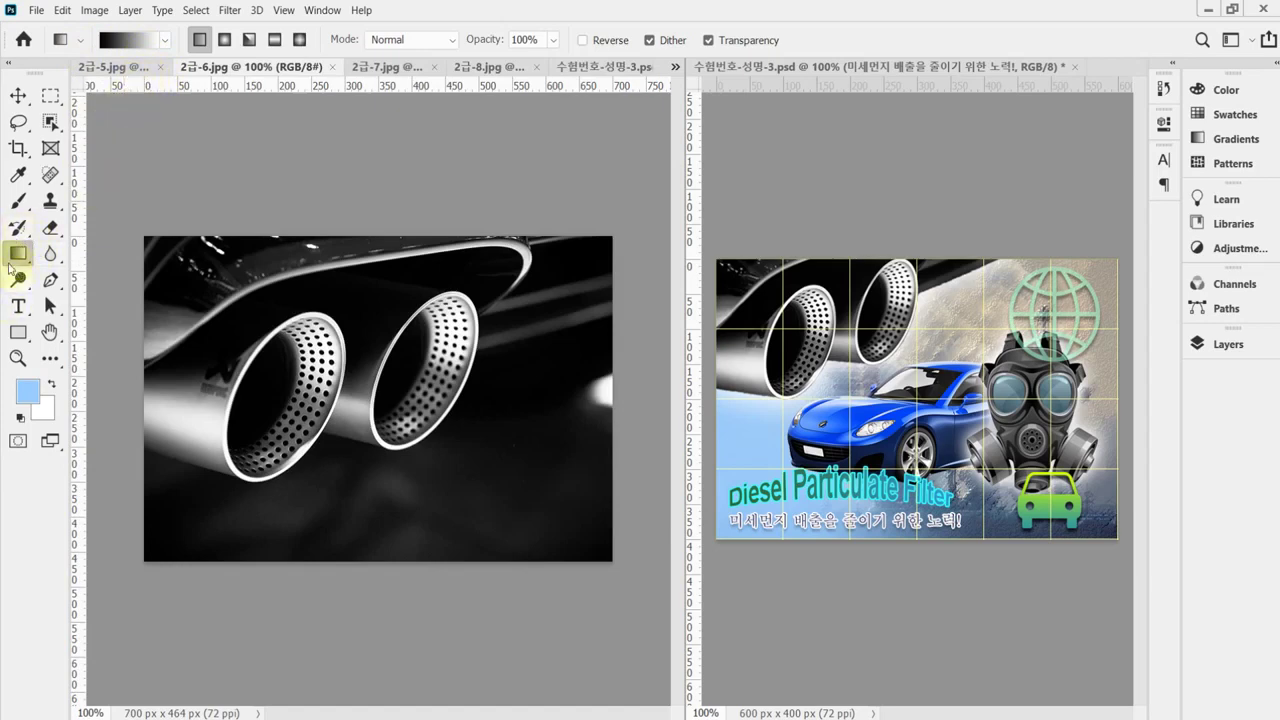
{"action": "left_click", "coordinate": [20, 96]}
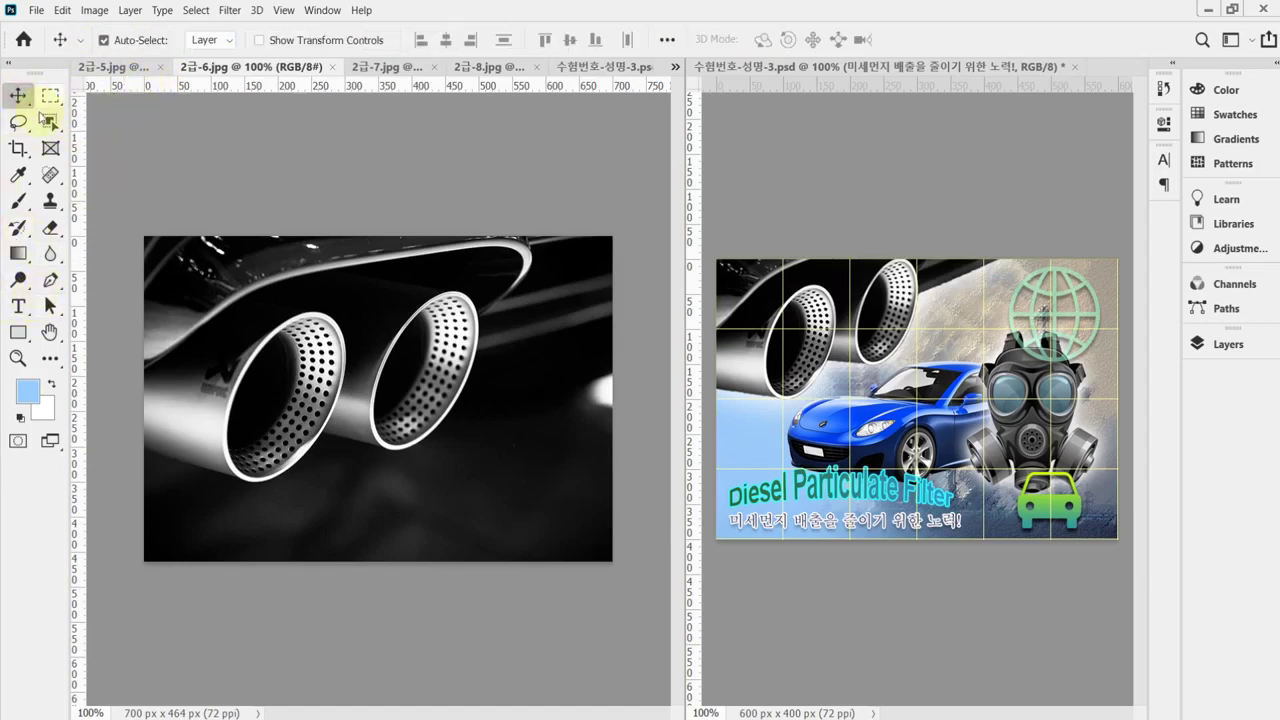
{"action": "left_click_drag", "start_coordinate": [50, 122], "coordinate": [122, 134]}
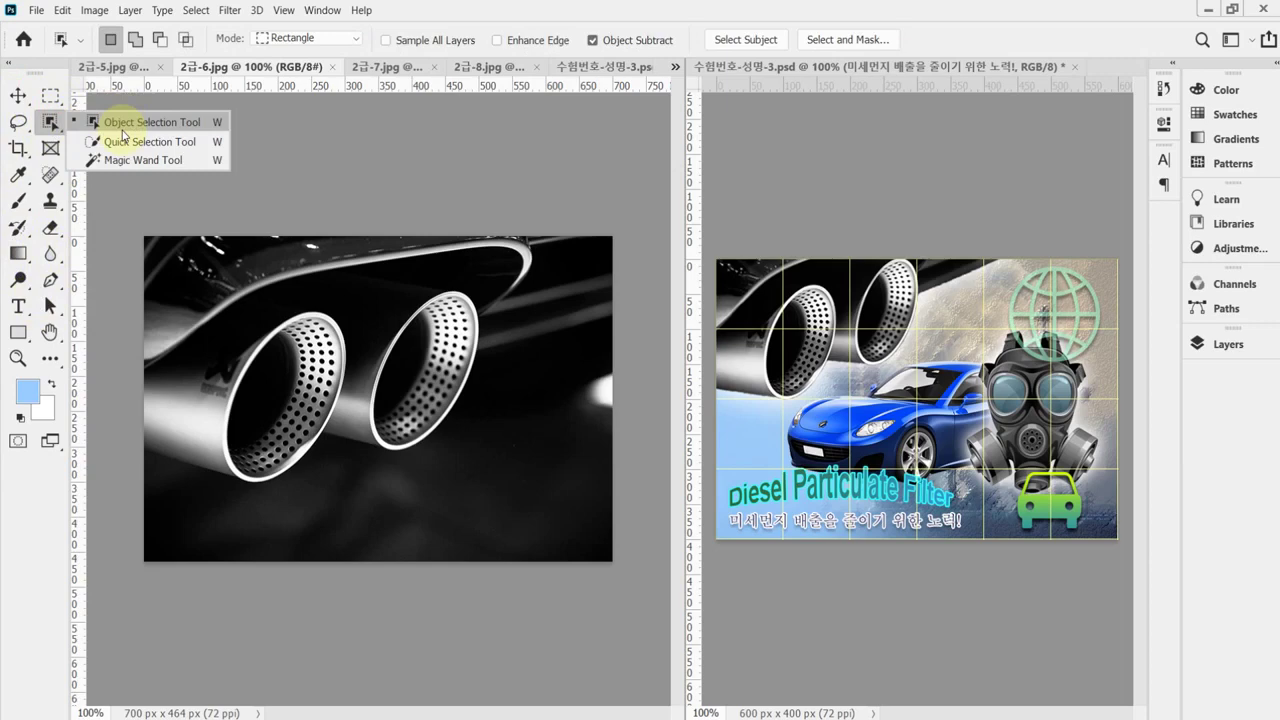
{"action": "left_click", "coordinate": [188, 150]}
{"action": "mouse_move", "coordinate": [251, 320]}
{"action": "left_mouse_down"}
{"action": "mouse_move", "coordinate": [162, 256]}
{"action": "mouse_move", "coordinate": [271, 235]}
{"action": "mouse_move", "coordinate": [297, 263]}
{"action": "mouse_move", "coordinate": [281, 404]}
{"action": "mouse_move", "coordinate": [161, 412]}
{"action": "mouse_move", "coordinate": [398, 414]}
{"action": "mouse_move", "coordinate": [382, 412]}
{"action": "mouse_move", "coordinate": [474, 308]}
{"action": "mouse_move", "coordinate": [474, 270]}
{"action": "mouse_move", "coordinate": [493, 261]}
{"action": "mouse_move", "coordinate": [179, 265]}
{"action": "mouse_move", "coordinate": [433, 338]}
{"action": "mouse_move", "coordinate": [282, 427]}
{"action": "mouse_move", "coordinate": [474, 240]}
{"action": "mouse_move", "coordinate": [508, 290]}
{"action": "mouse_move", "coordinate": [462, 318]}
{"action": "mouse_move", "coordinate": [606, 250]}
{"action": "left_mouse_up"}
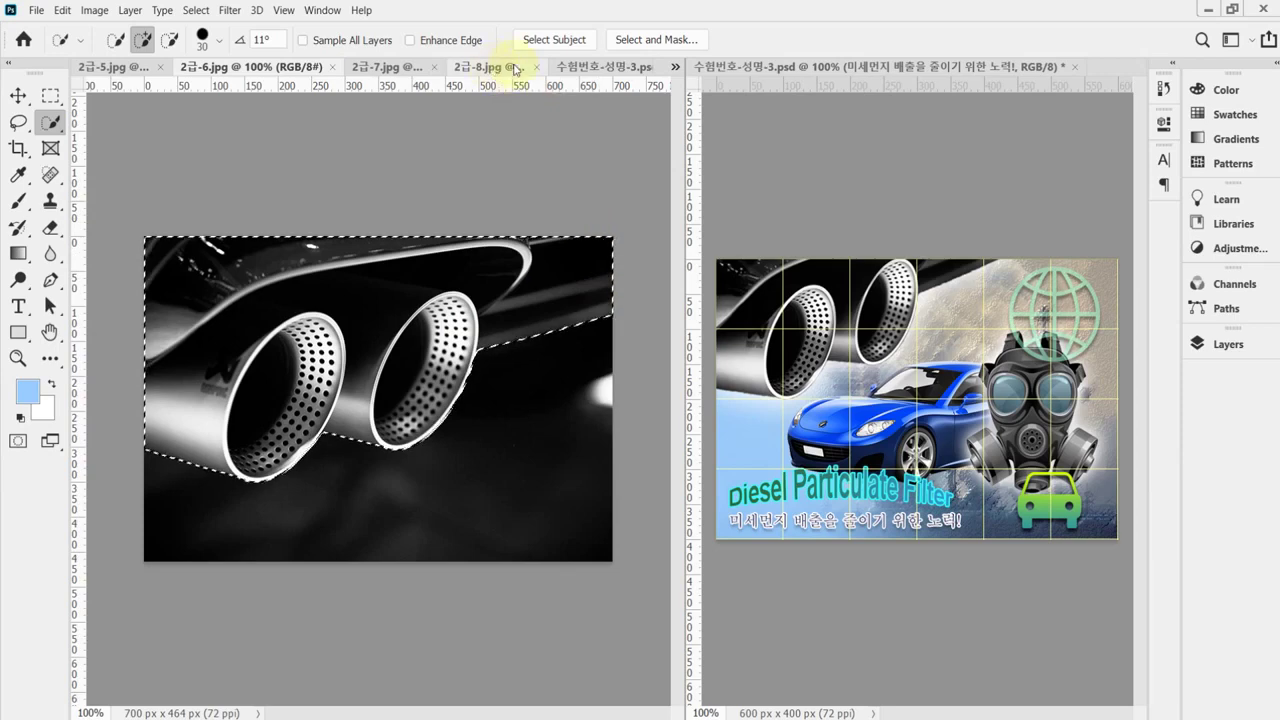
Copy the selected exhaust pipes and paste them into 수험번호-성명-3.psd.
{"action": "key", "text": "ctrl+c"}
{"action": "left_click", "coordinate": [586, 67]}
{"action": "key", "text": "ctrl+v"}
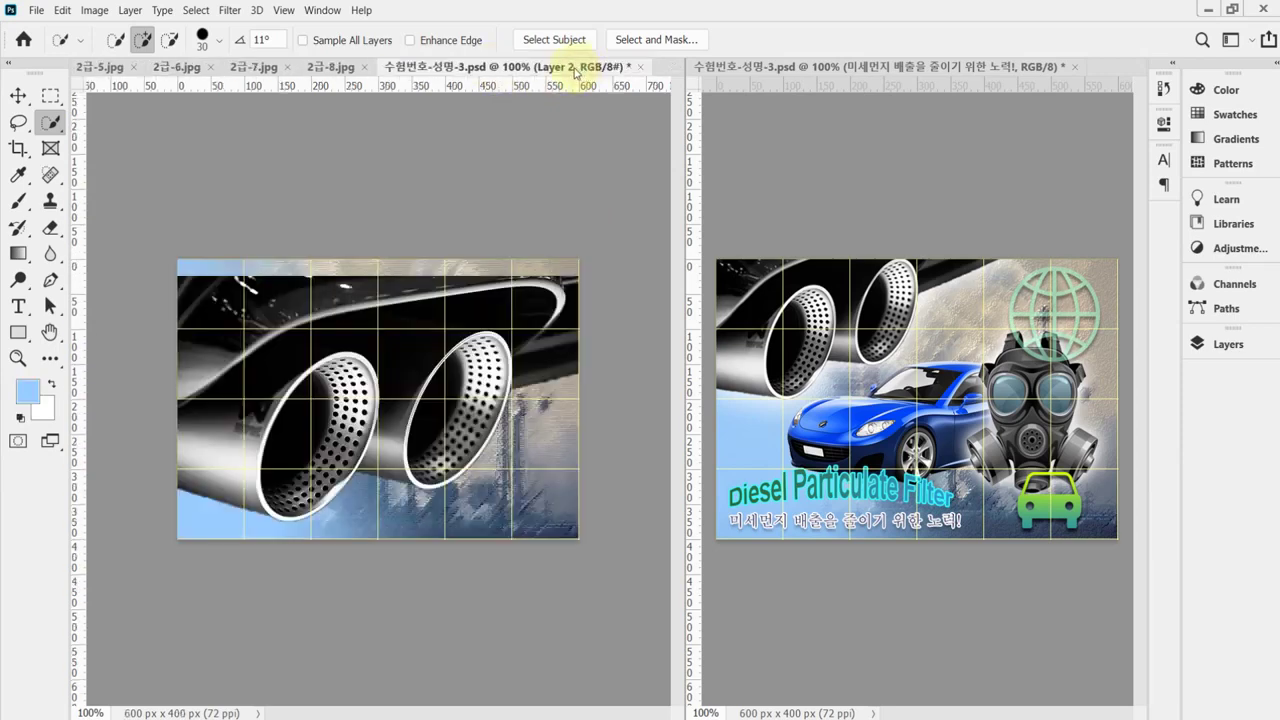
Scale the pasted exhaust pipes to about 68.6% with Free Transform and move their centre to about X 238 px, Y 100 px.
{"action": "key", "text": "ctrl+t"}
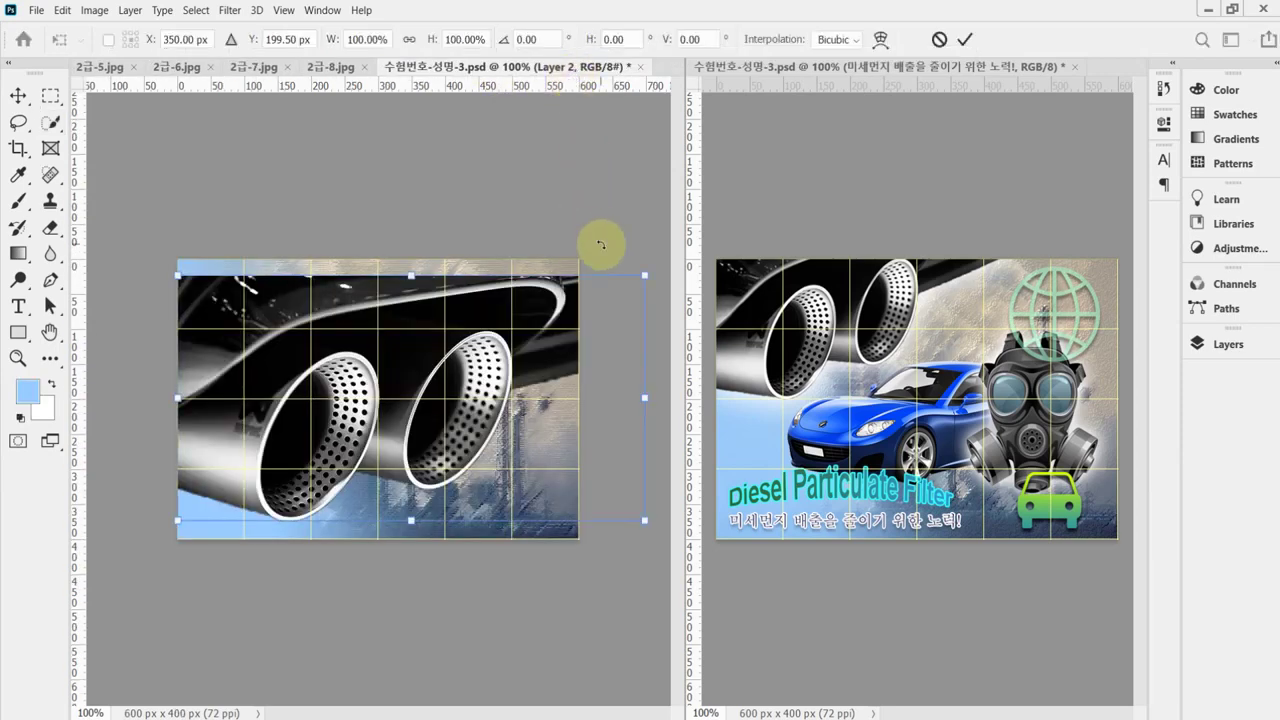
{"action": "left_click_drag", "start_coordinate": [644, 524], "coordinate": [503, 450]}
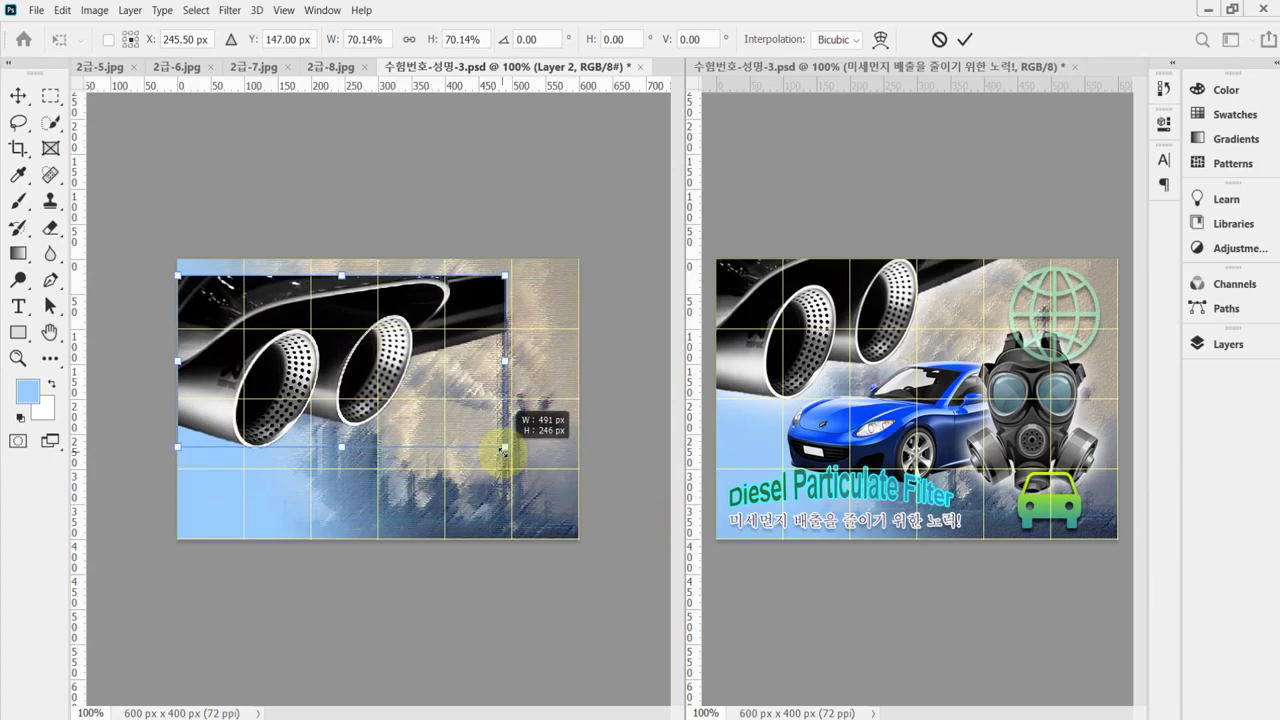
{"action": "left_click_drag", "start_coordinate": [503, 450], "coordinate": [502, 452]}
{"action": "left_click_drag", "start_coordinate": [408, 389], "coordinate": [404, 359]}
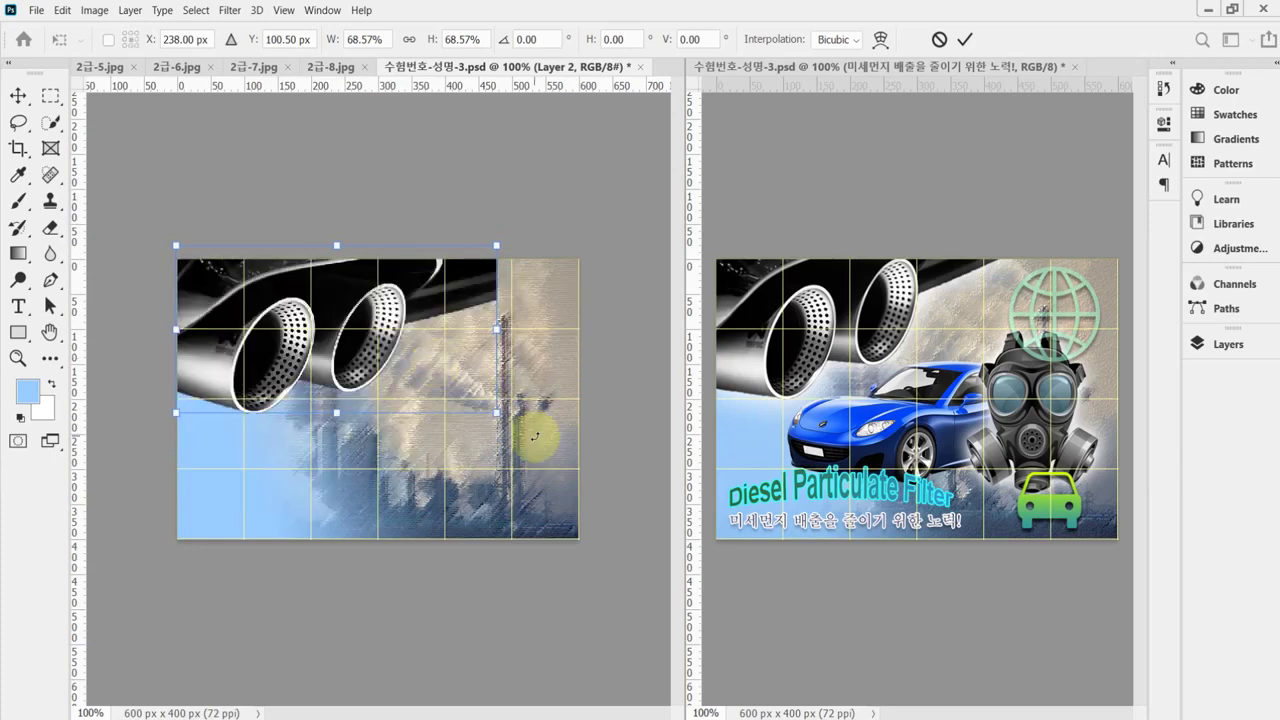
Rotate the exhaust pipes to about -7.3°, scale them to about 67.4% and centre them near X 223 px, Y 74 px.
{"action": "left_click_drag", "start_coordinate": [534, 449], "coordinate": [566, 372]}
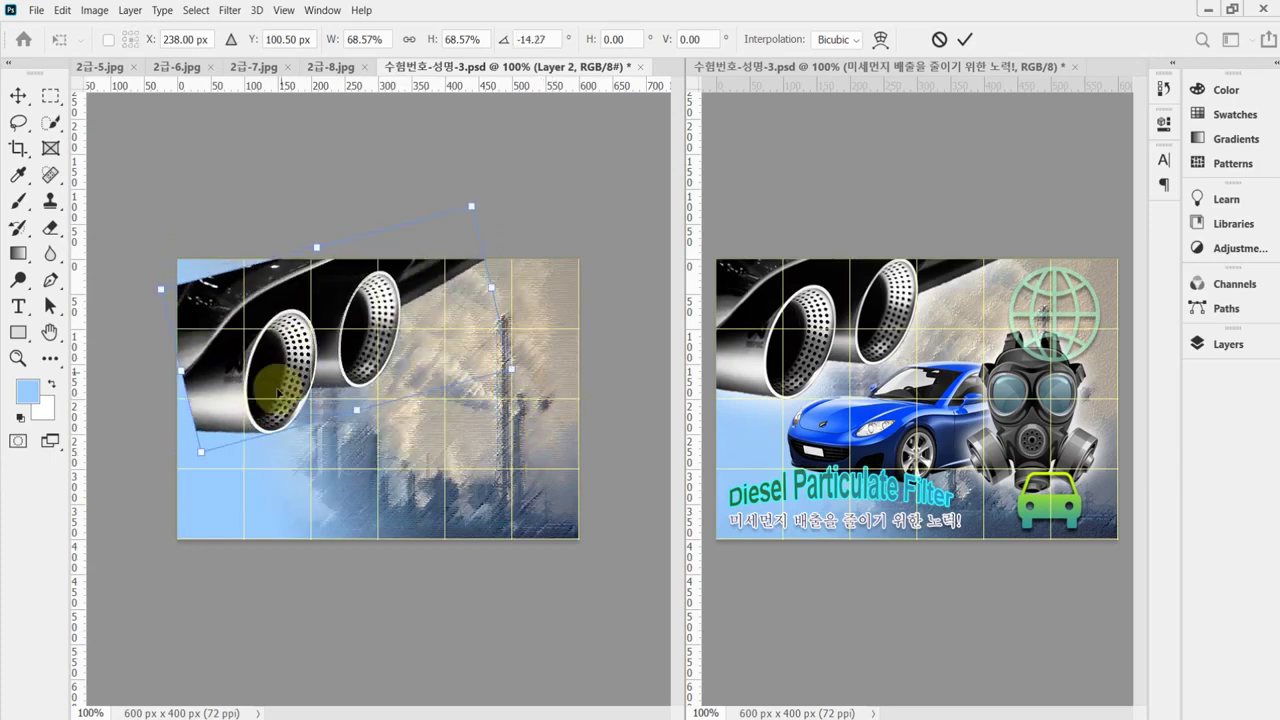
{"action": "left_click_drag", "start_coordinate": [278, 393], "coordinate": [243, 352]}
{"action": "left_click_drag", "start_coordinate": [507, 330], "coordinate": [527, 355]}
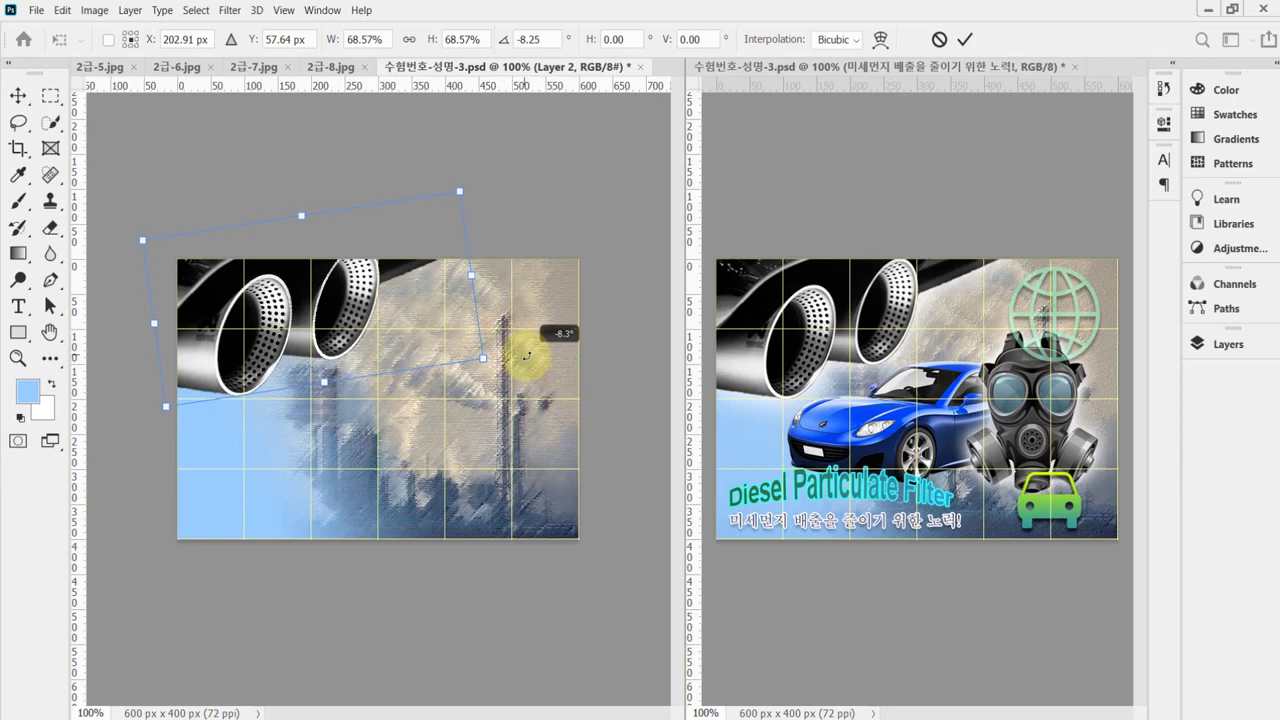
{"action": "left_click_drag", "start_coordinate": [527, 355], "coordinate": [489, 374]}
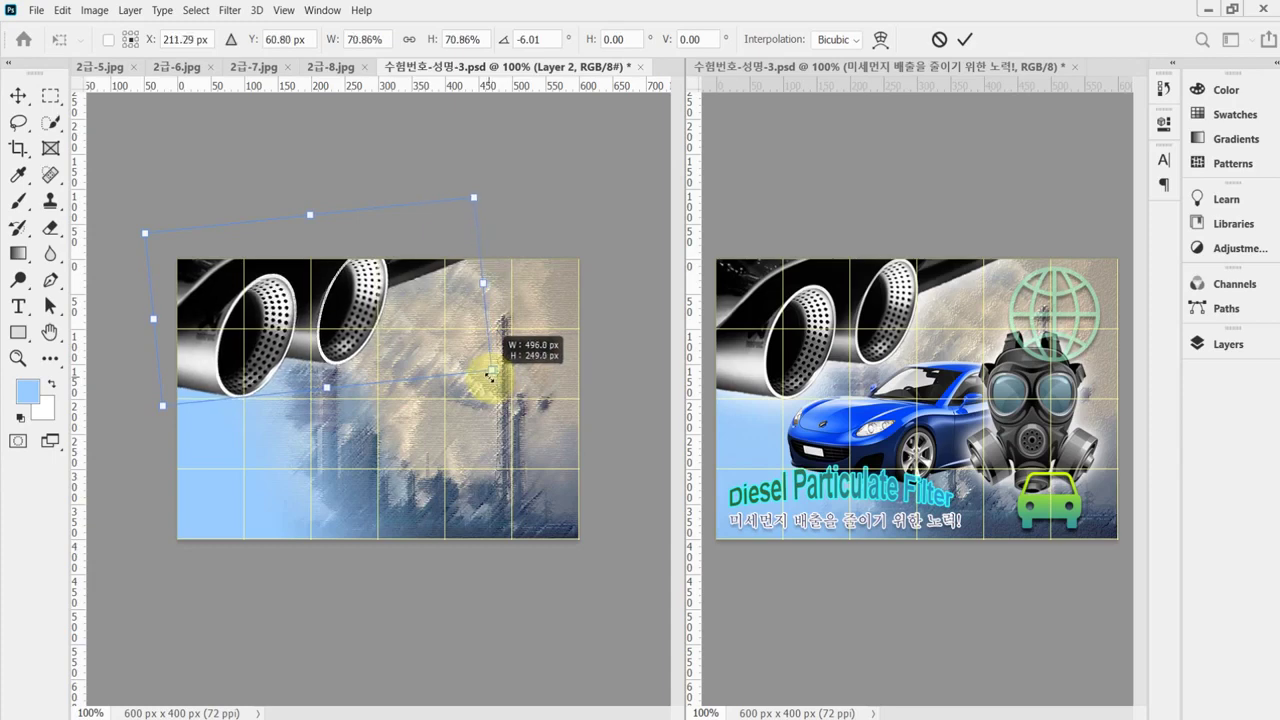
{"action": "left_click_drag", "start_coordinate": [557, 343], "coordinate": [557, 338]}
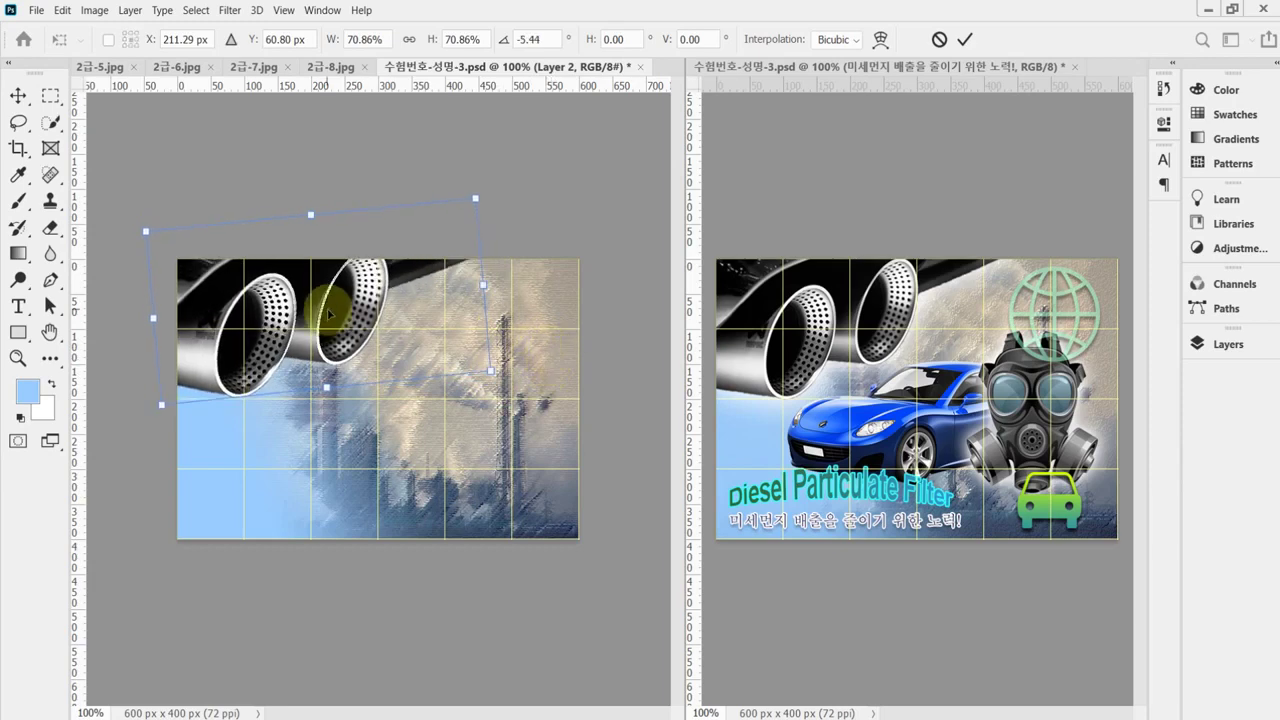
{"action": "left_click_drag", "start_coordinate": [329, 314], "coordinate": [342, 323]}
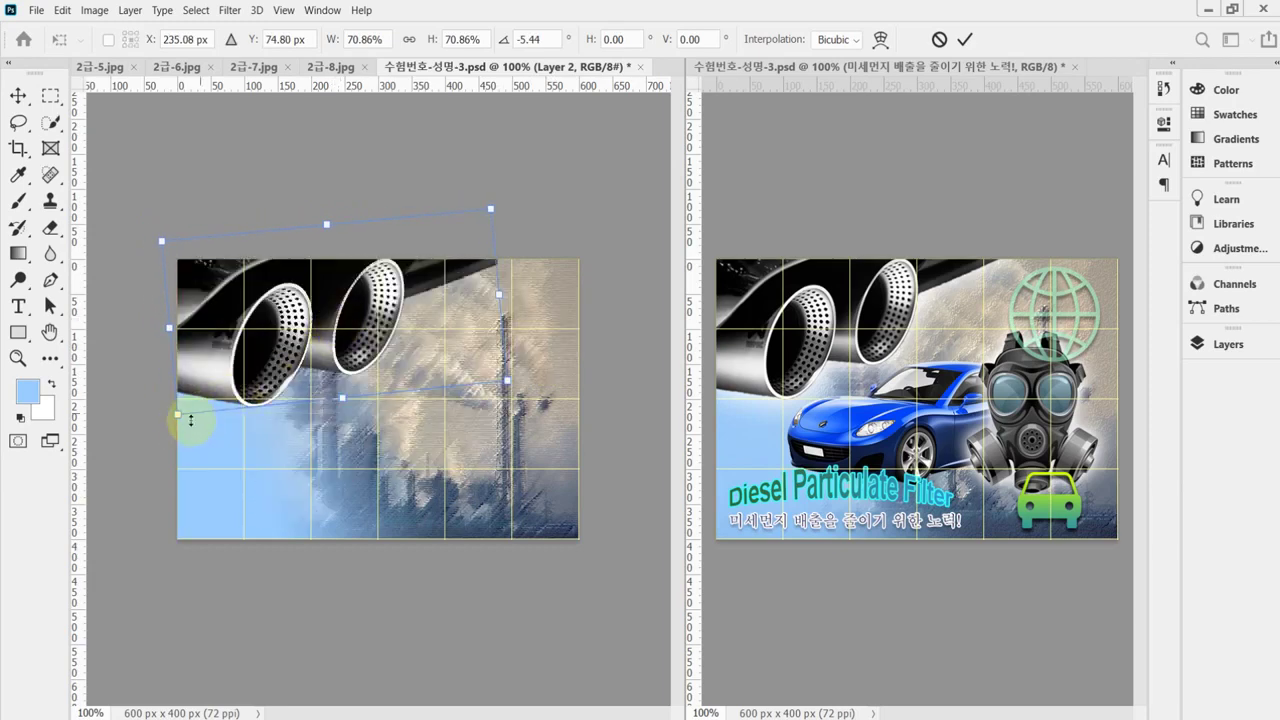
{"action": "left_click_drag", "start_coordinate": [177, 413], "coordinate": [184, 407]}
{"action": "left_click_drag", "start_coordinate": [262, 376], "coordinate": [250, 373]}
{"action": "left_click_drag", "start_coordinate": [500, 381], "coordinate": [542, 368]}
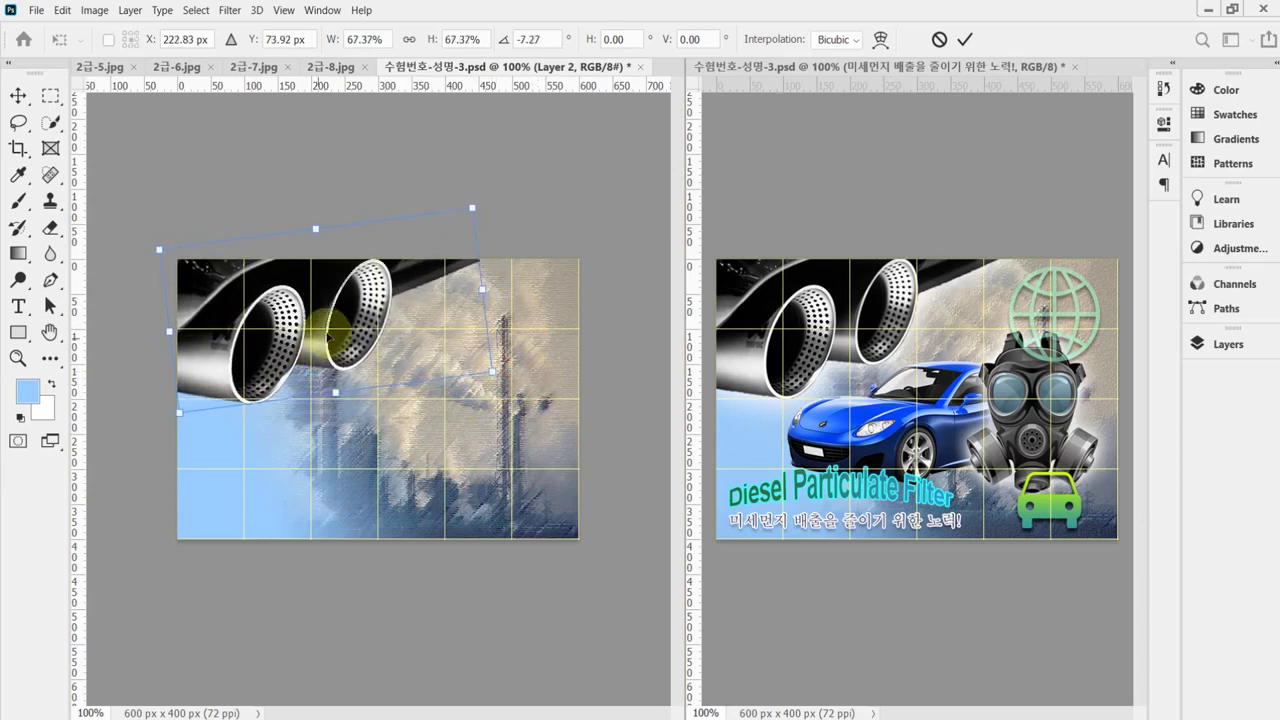
Nudge and scale the exhaust pipes to about 66.8%, centred at about X 214 px, Y 72 px, and apply the transform.
{"action": "key", "text": "Up"}
{"action": "key", "text": "Up"}
{"action": "key", "text": "Up"}
{"action": "key", "text": "Up"}
{"action": "key", "text": "Up"}
{"action": "key", "text": "Up"}
{"action": "key", "text": "Left"}
{"action": "key", "text": "Left"}
{"action": "key", "text": "Left"}
{"action": "key", "text": "Left"}
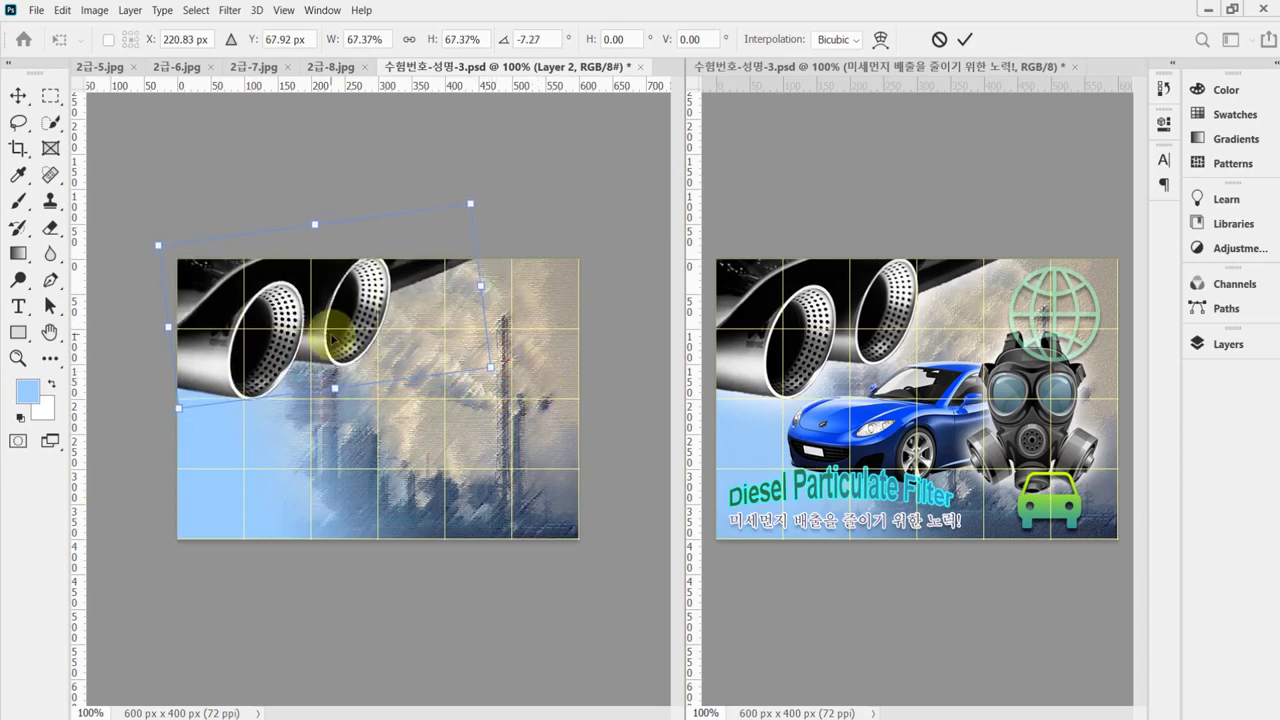
{"action": "key", "text": "Left"}
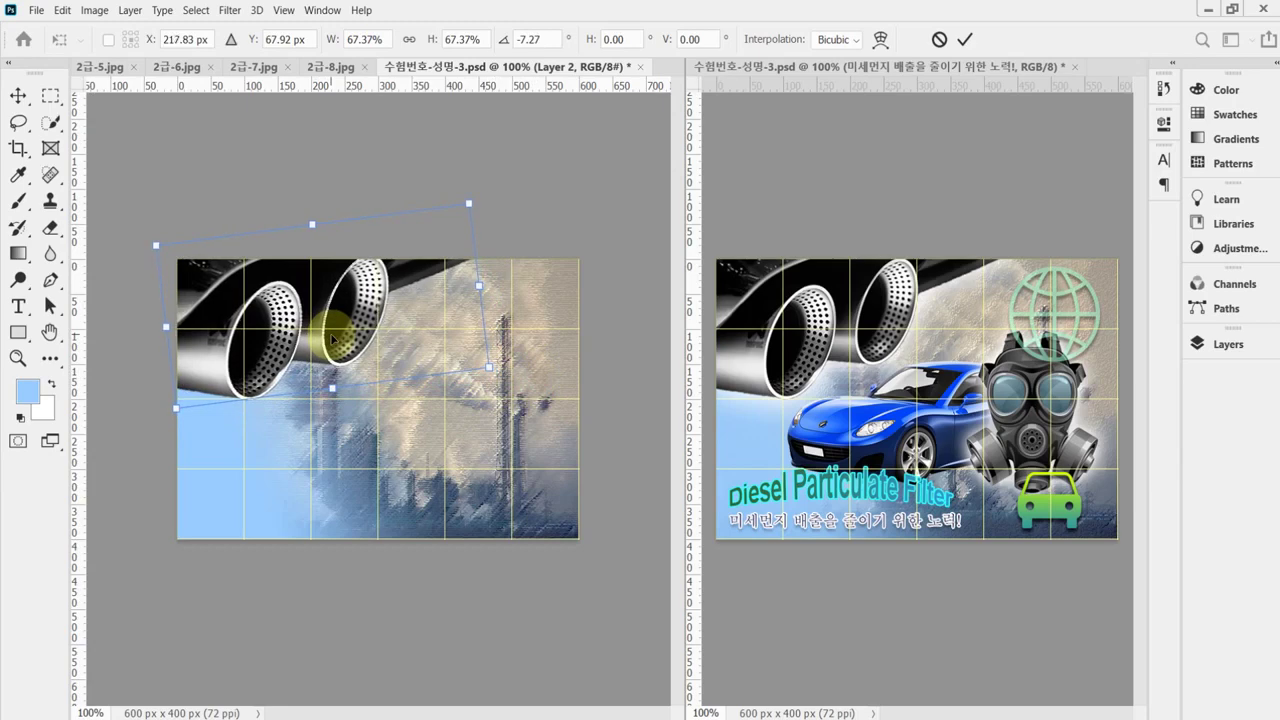
{"action": "key", "text": "Left"}
{"action": "key", "text": "Left"}
{"action": "key", "text": "Left"}
{"action": "key", "text": "Left"}
{"action": "key", "text": "Left"}
{"action": "key", "text": "Left"}
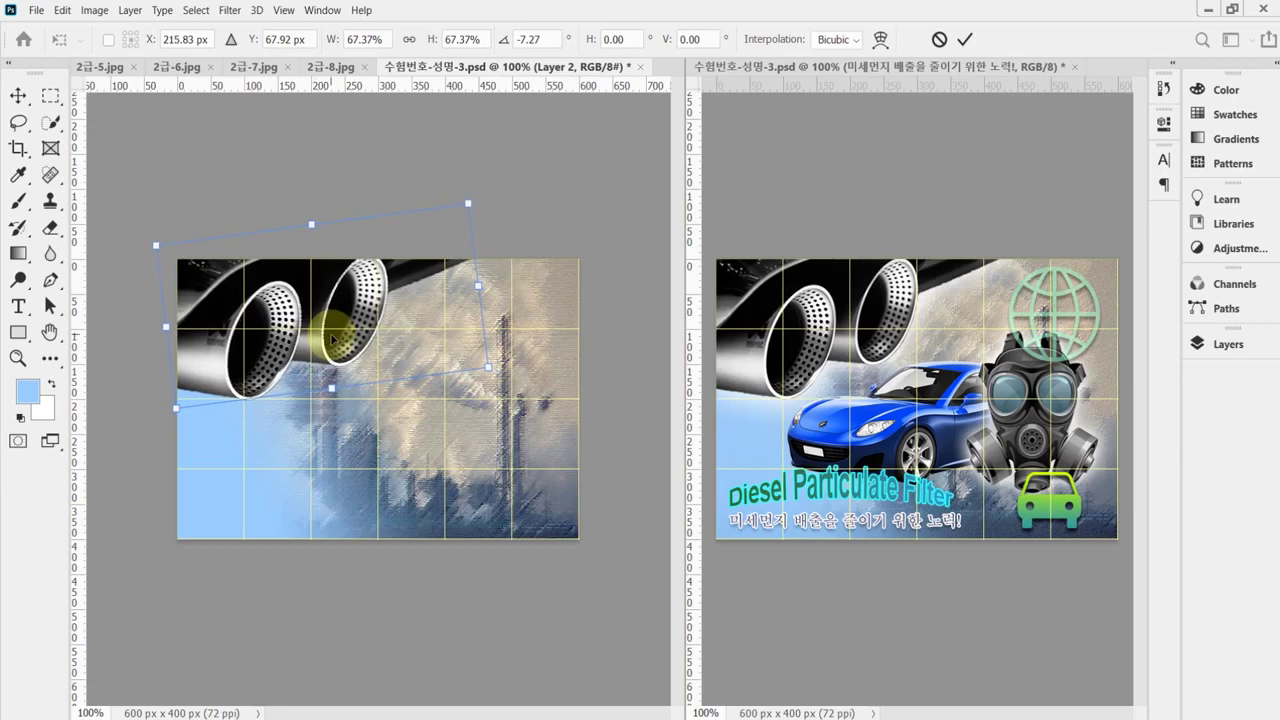
{"action": "key", "text": "Down"}
{"action": "key", "text": "Down"}
{"action": "key", "text": "Down"}
{"action": "key", "text": "Down"}
{"action": "key", "text": "Down"}
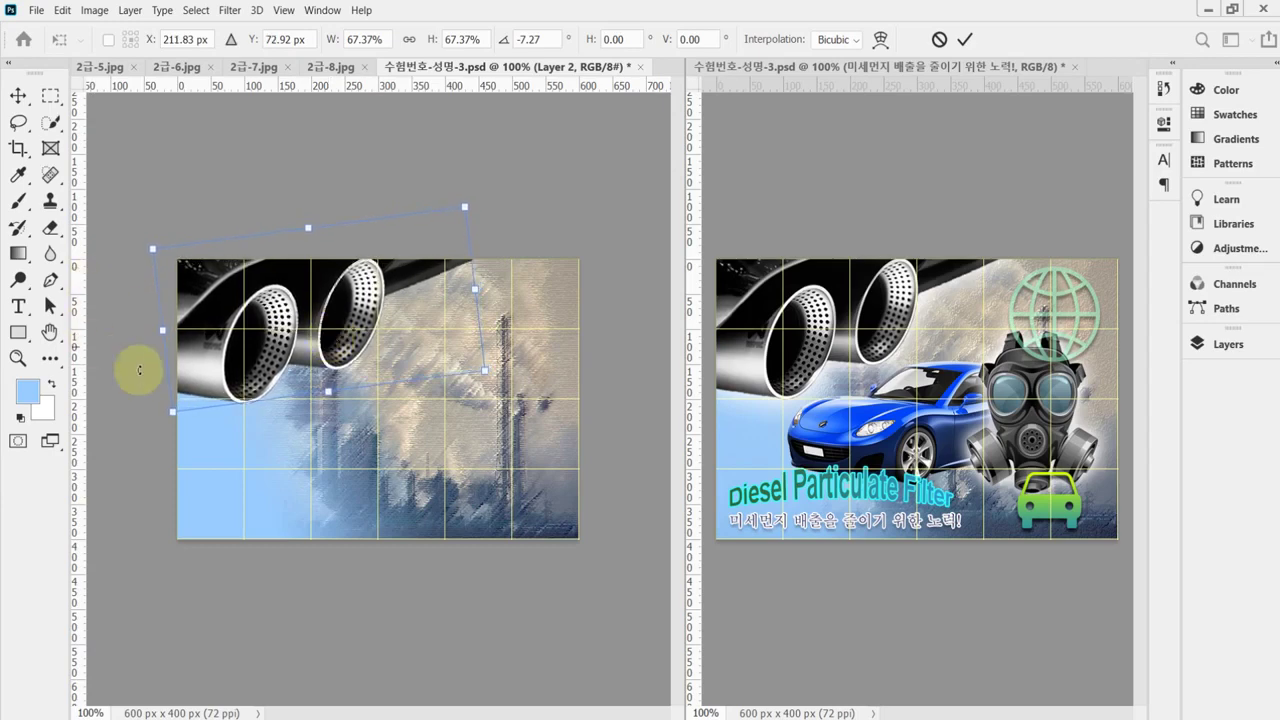
{"action": "left_click_drag", "start_coordinate": [172, 412], "coordinate": [176, 410]}
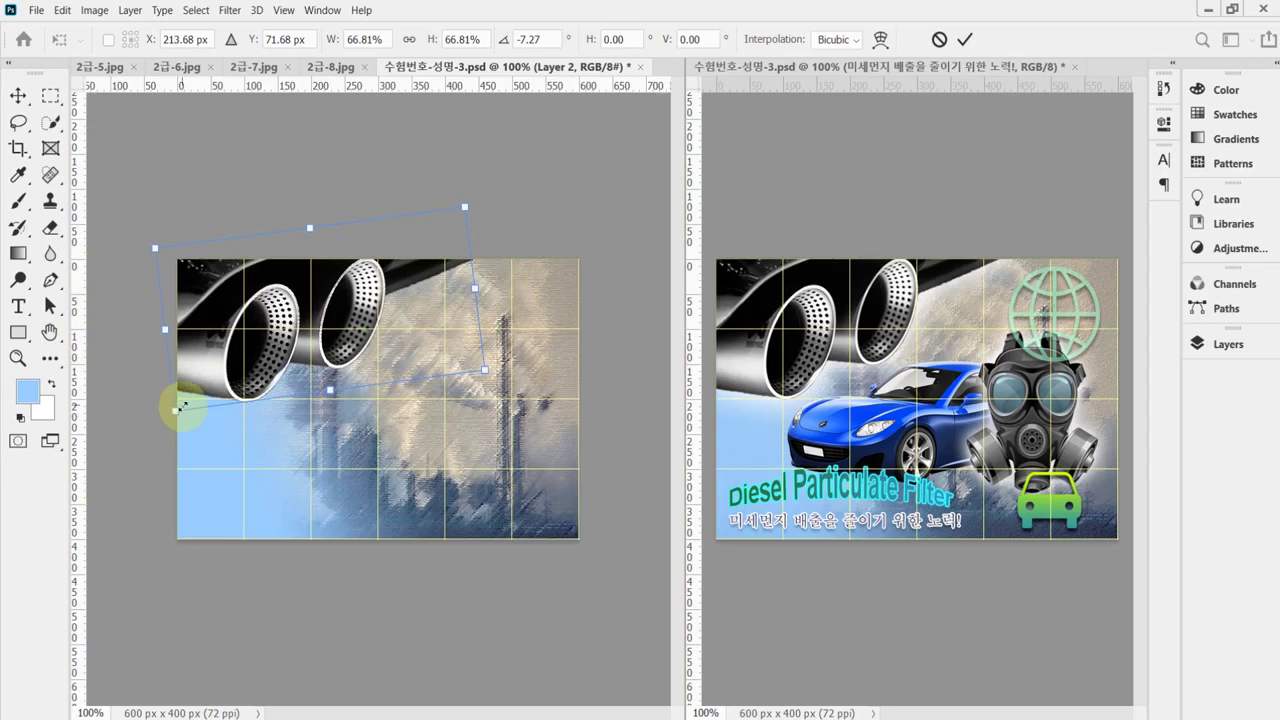
{"action": "key", "text": "Return"}
{"action": "key", "text": "w"}
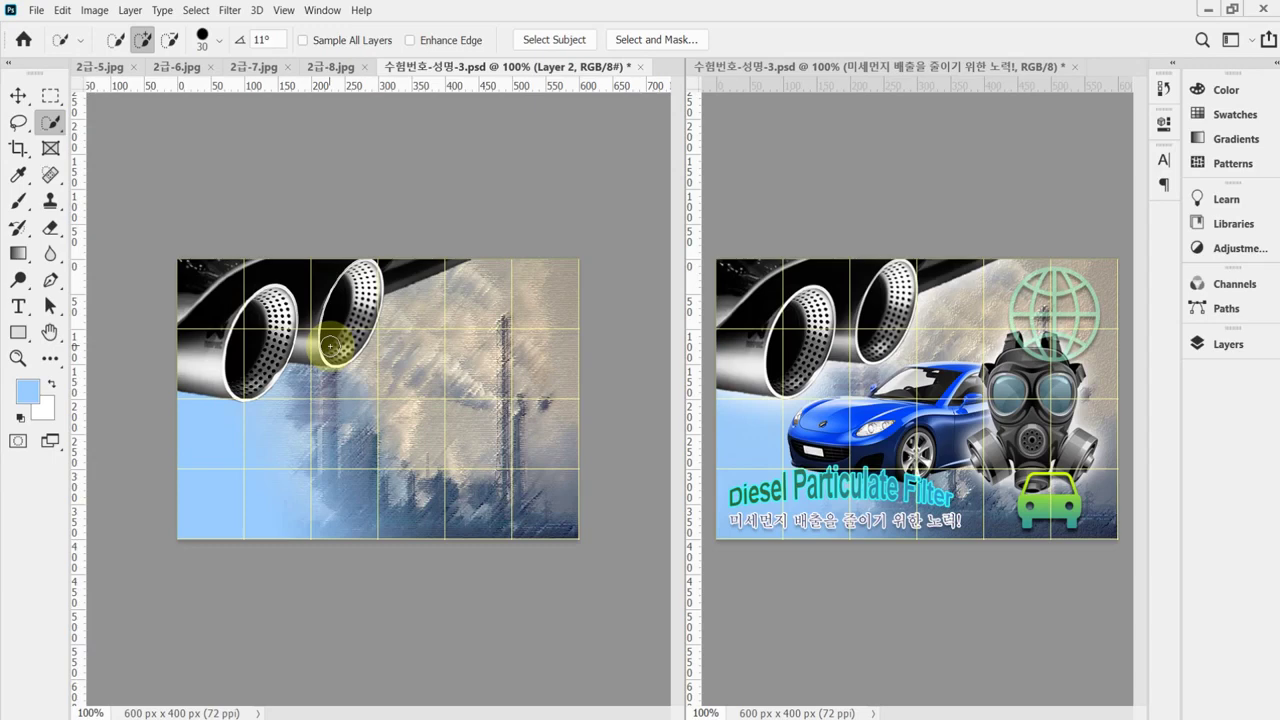
Add an Outer Glow layer style with a size of 50 px to the exhaust pipes layer.
{"action": "left_click", "coordinate": [1226, 346]}
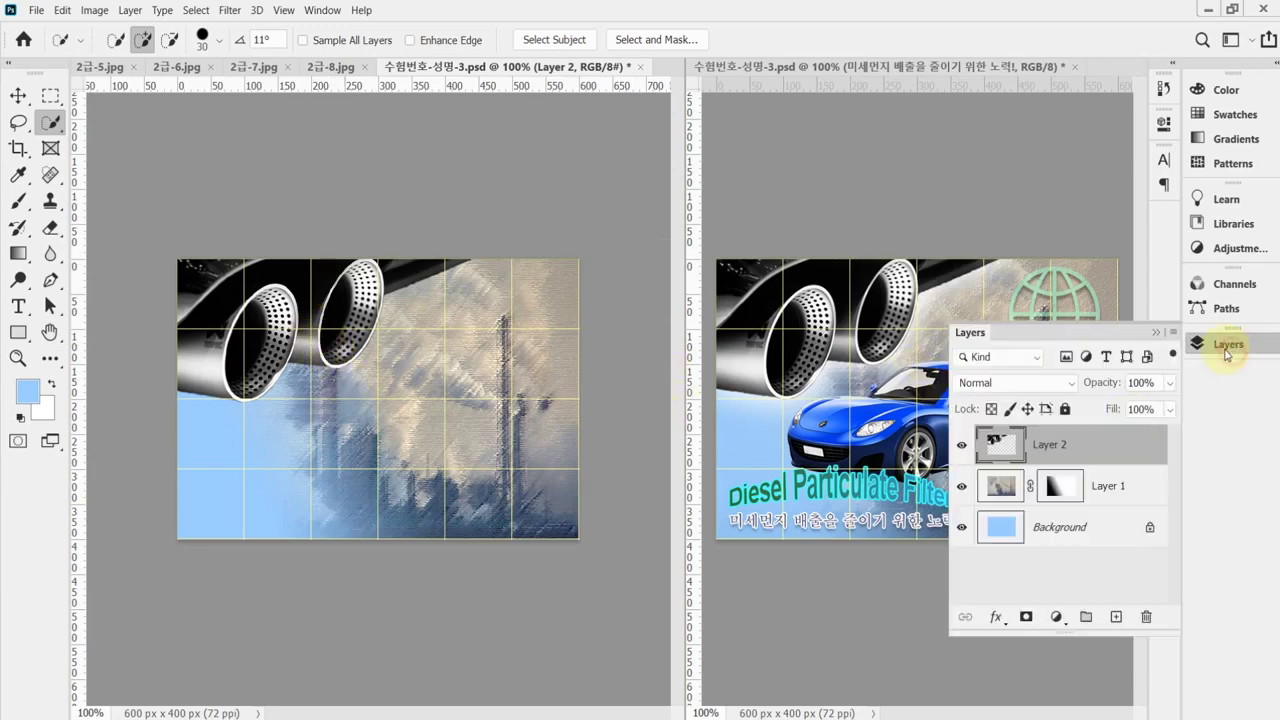
{"action": "left_click", "coordinate": [993, 617]}
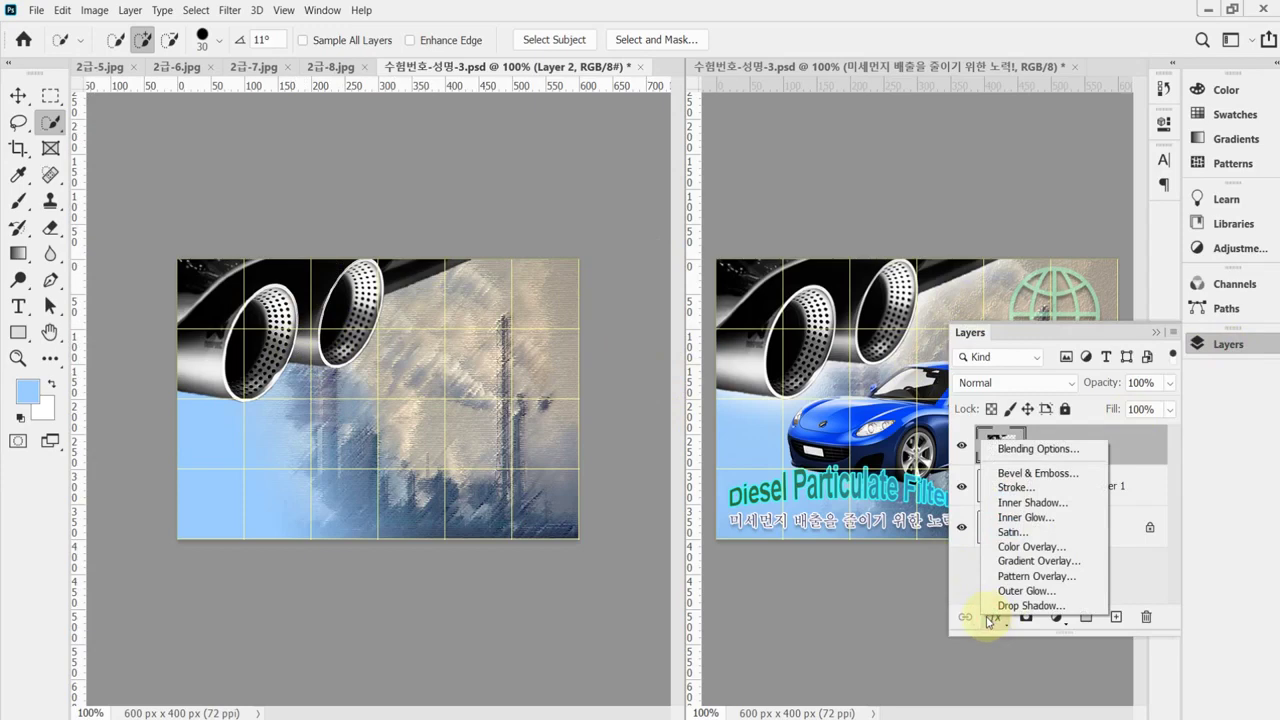
{"action": "left_click", "coordinate": [1060, 591]}
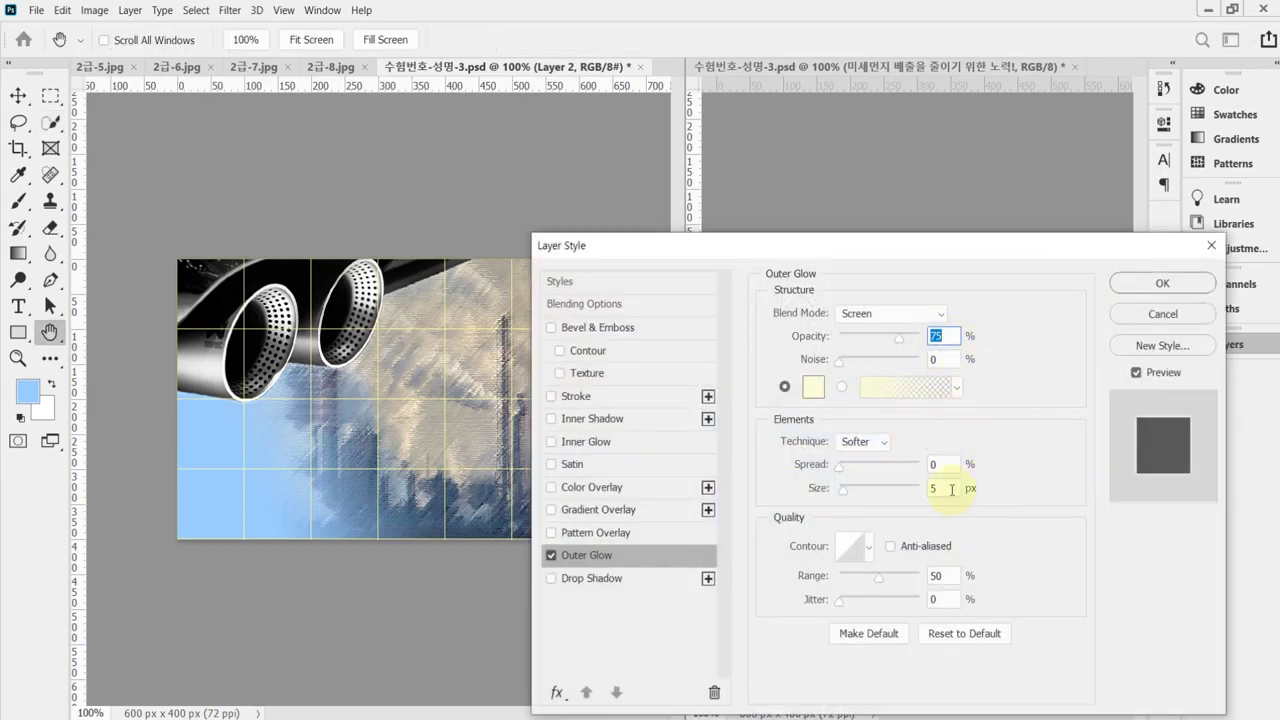
{"action": "left_click", "coordinate": [952, 489]}
{"action": "type", "text": "50"}
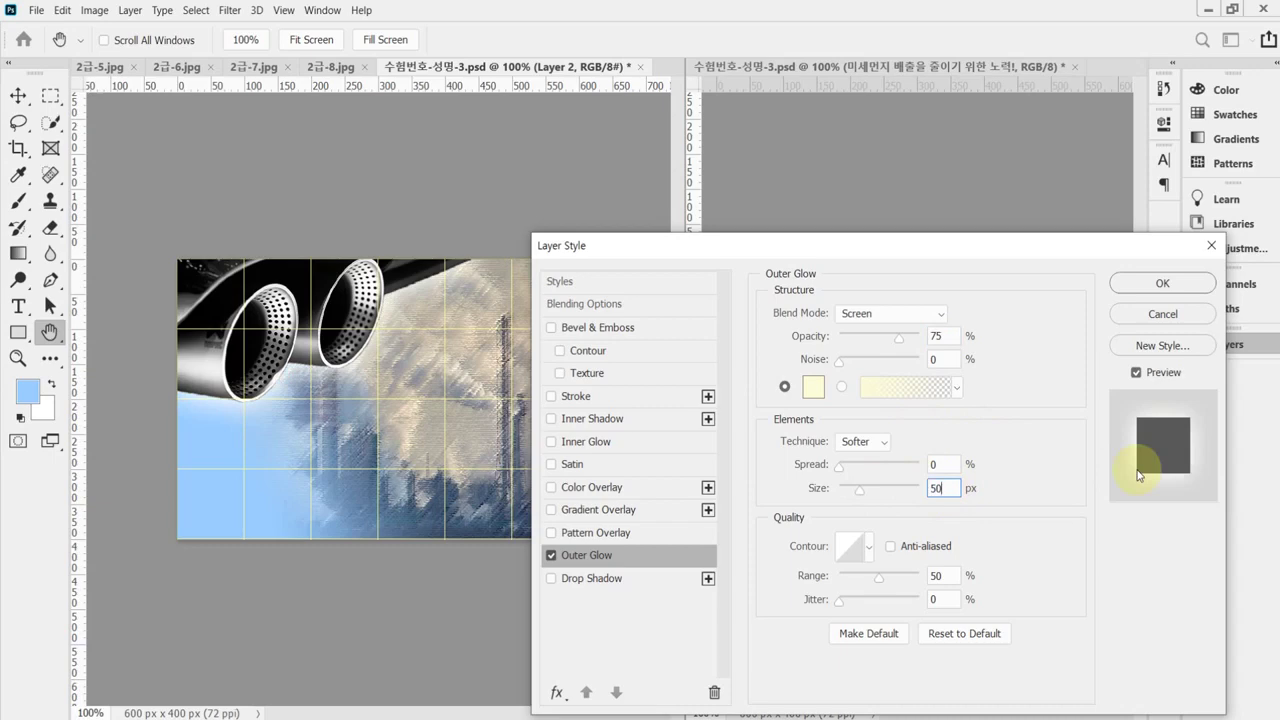
{"action": "key", "text": "Return"}
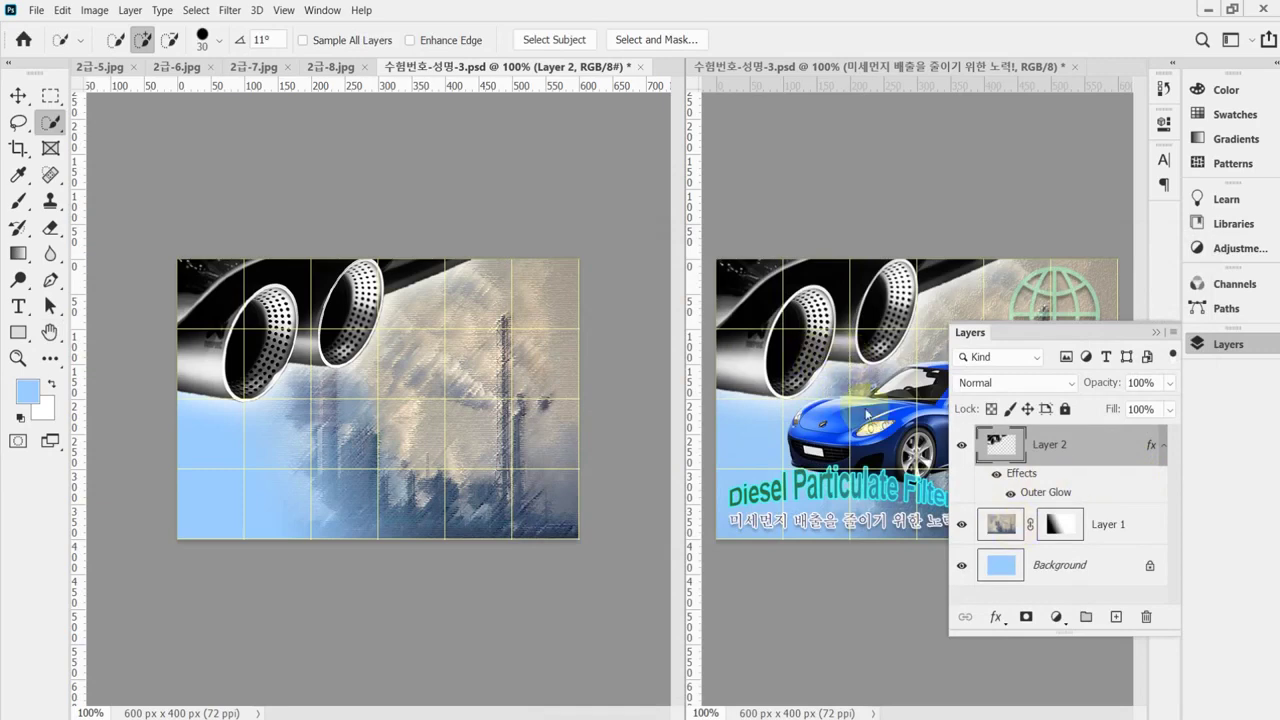
Select the white background around the car in 2급-7.jpg with the Magic Wand in add mode at tolerance 20.
{"action": "left_click", "coordinate": [232, 70]}
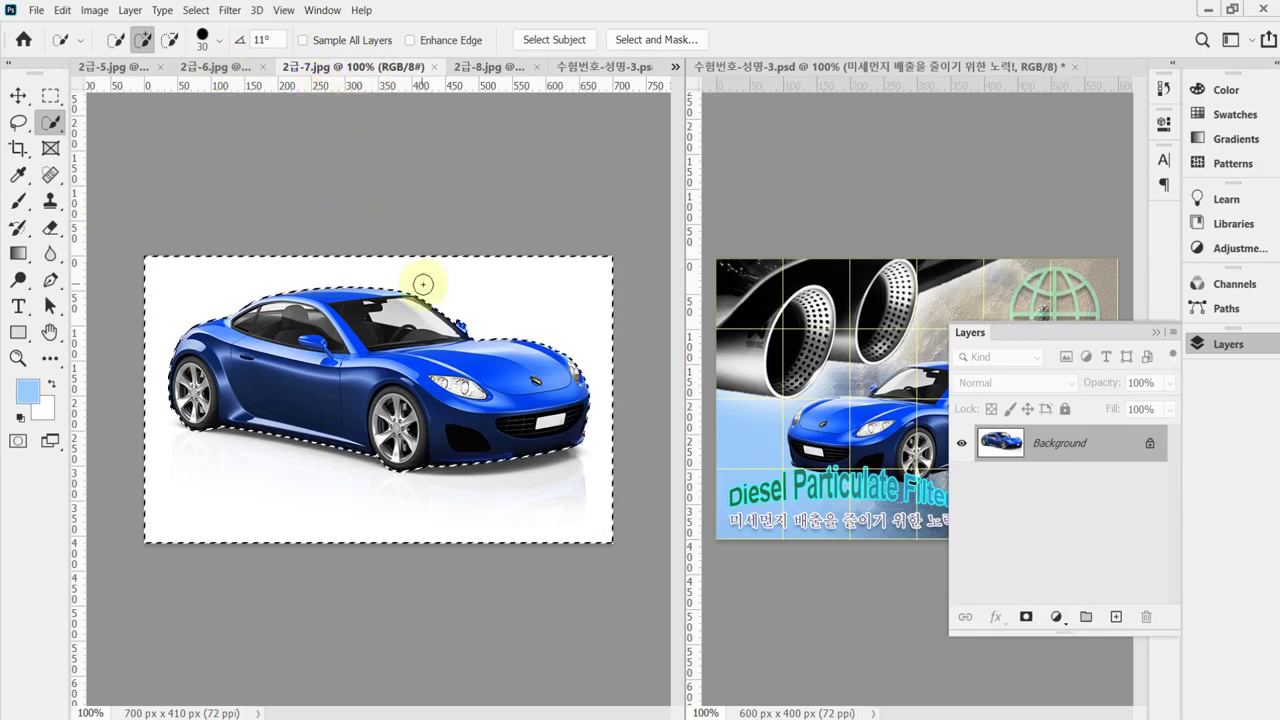
{"action": "right_click", "coordinate": [55, 125]}
{"action": "left_click", "coordinate": [106, 158]}
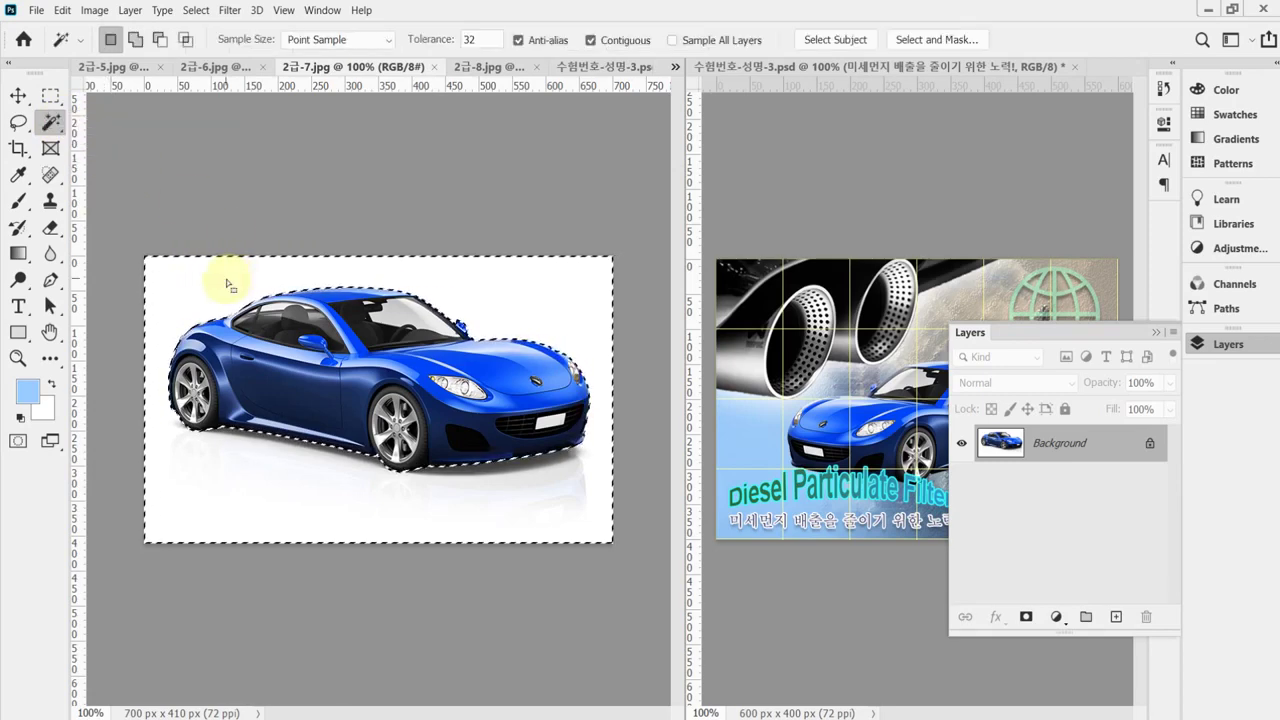
{"action": "left_click", "coordinate": [134, 39]}
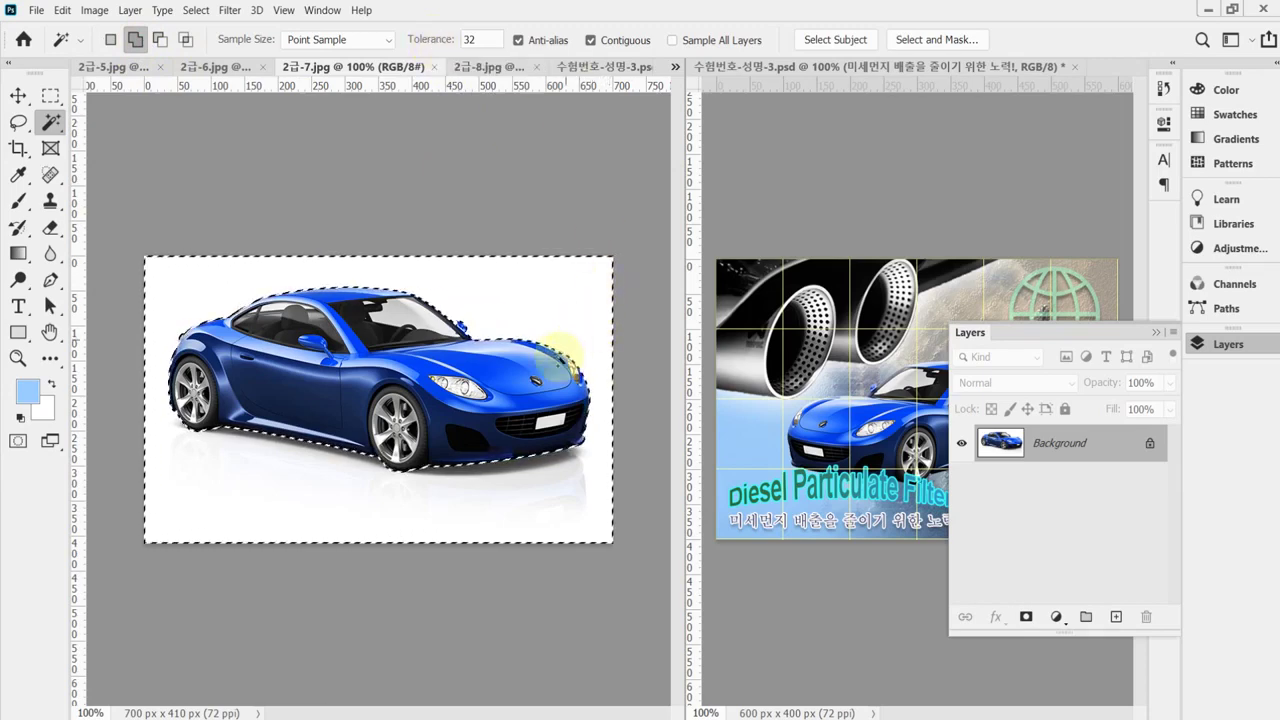
{"action": "left_click", "coordinate": [503, 379]}
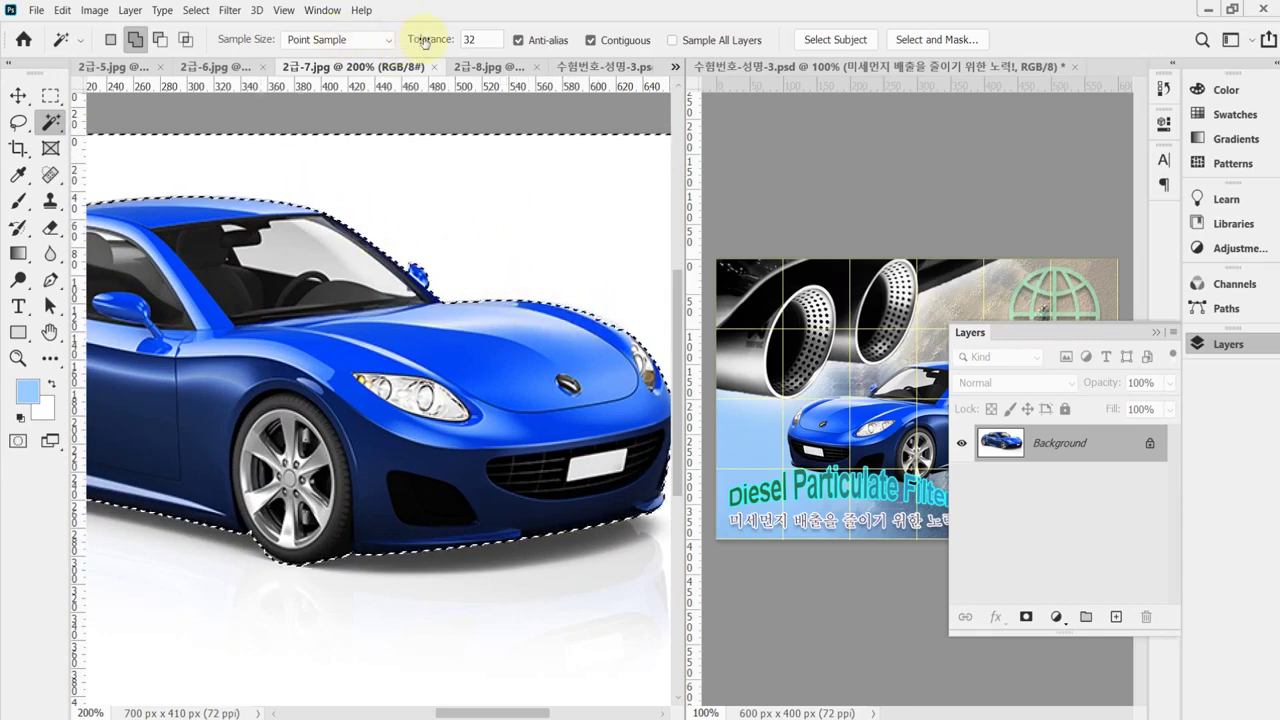
{"action": "left_click_drag", "start_coordinate": [425, 42], "coordinate": [421, 45]}
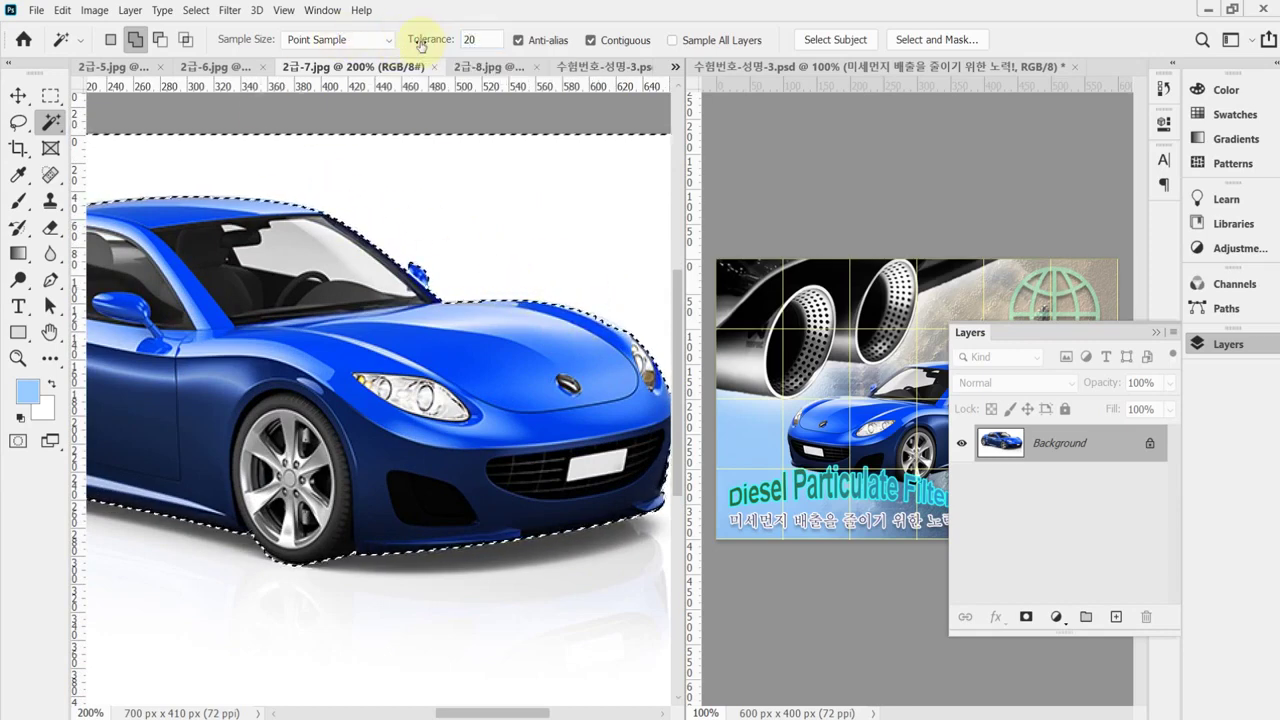
{"action": "key", "text": "ctrl+z"}
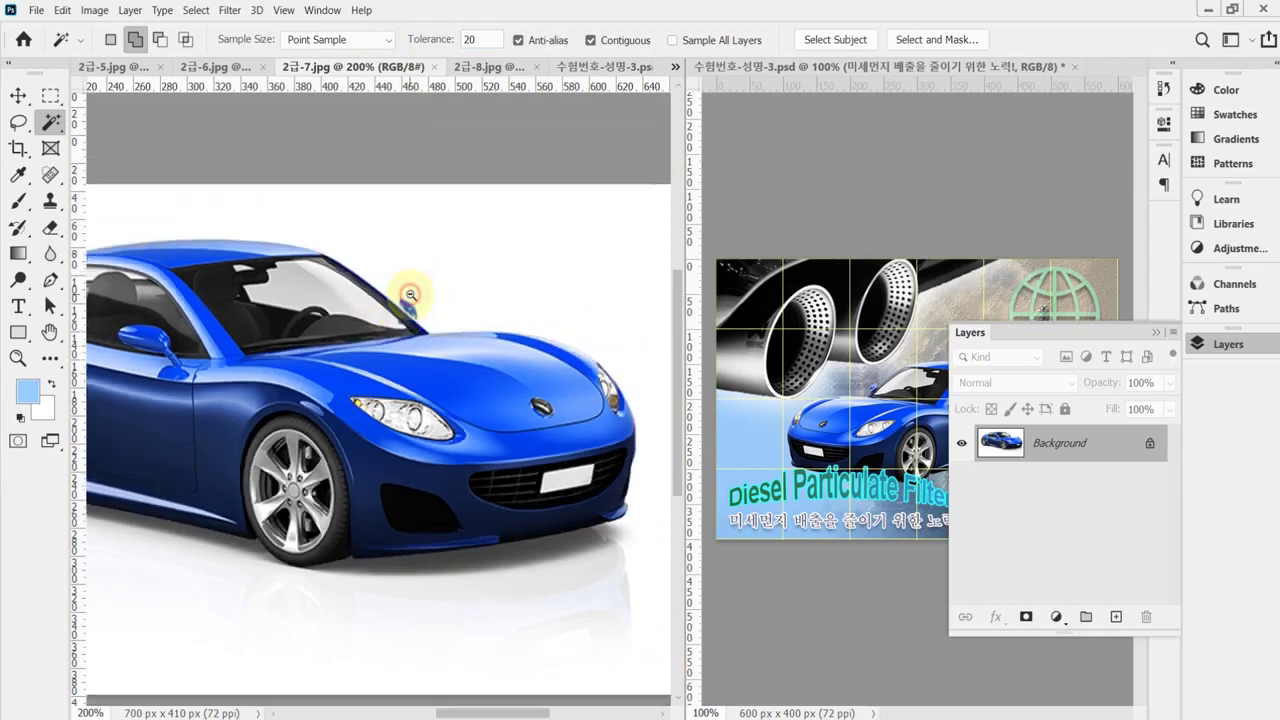
{"action": "key", "text": "ctrl+minus"}
{"action": "left_click", "coordinate": [480, 277]}
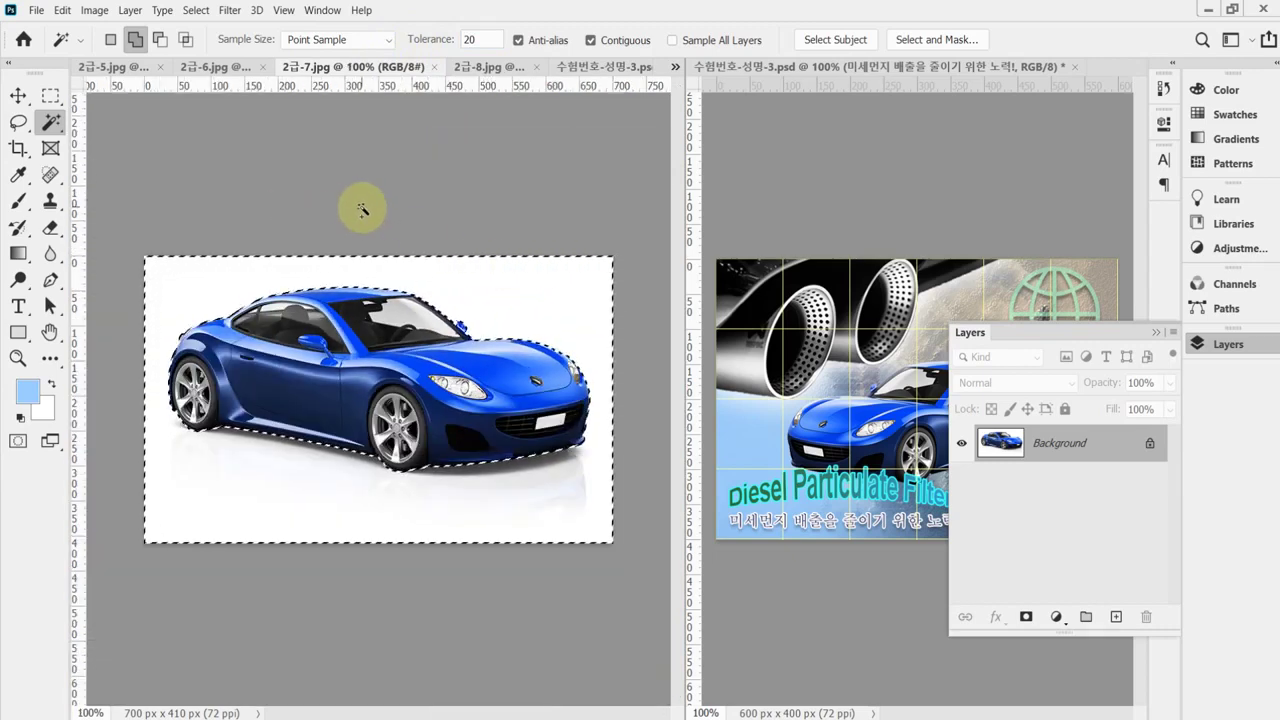
Invert the selection to the car, then copy and paste it into 수험번호-성명-3.psd.
{"action": "key", "text": "ctrl+shift+i"}
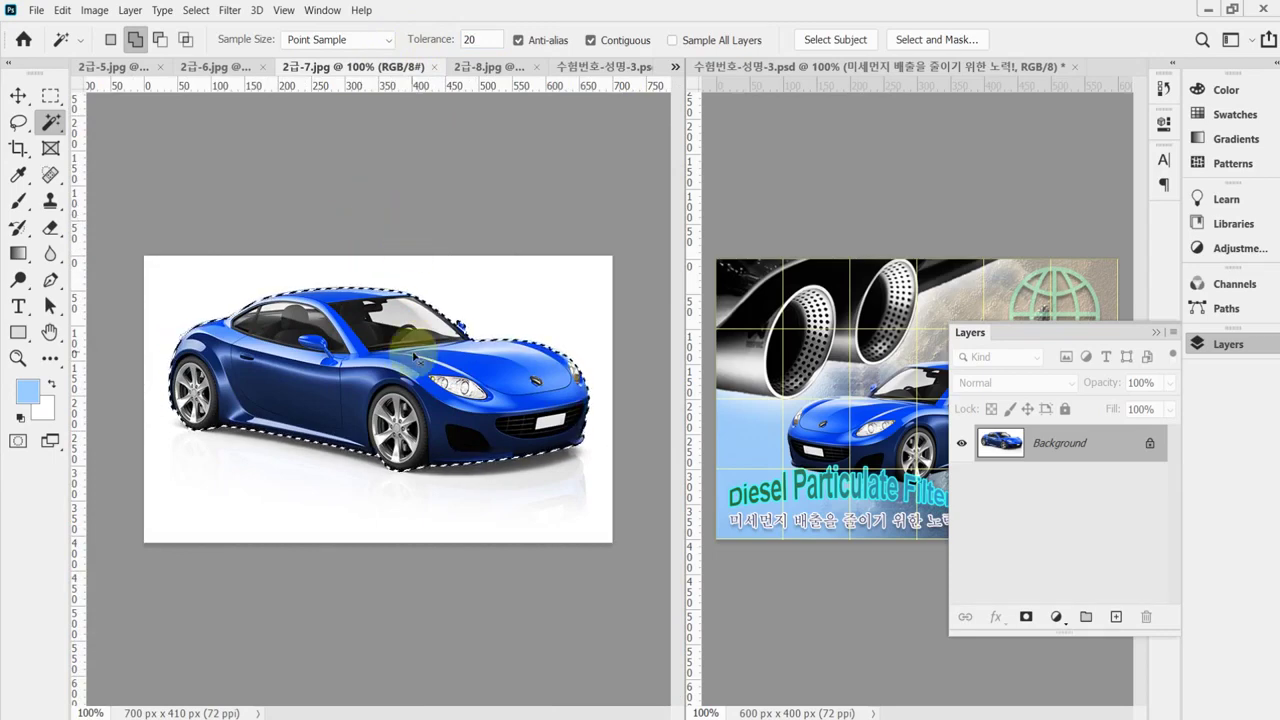
{"action": "left_click", "coordinate": [595, 67]}
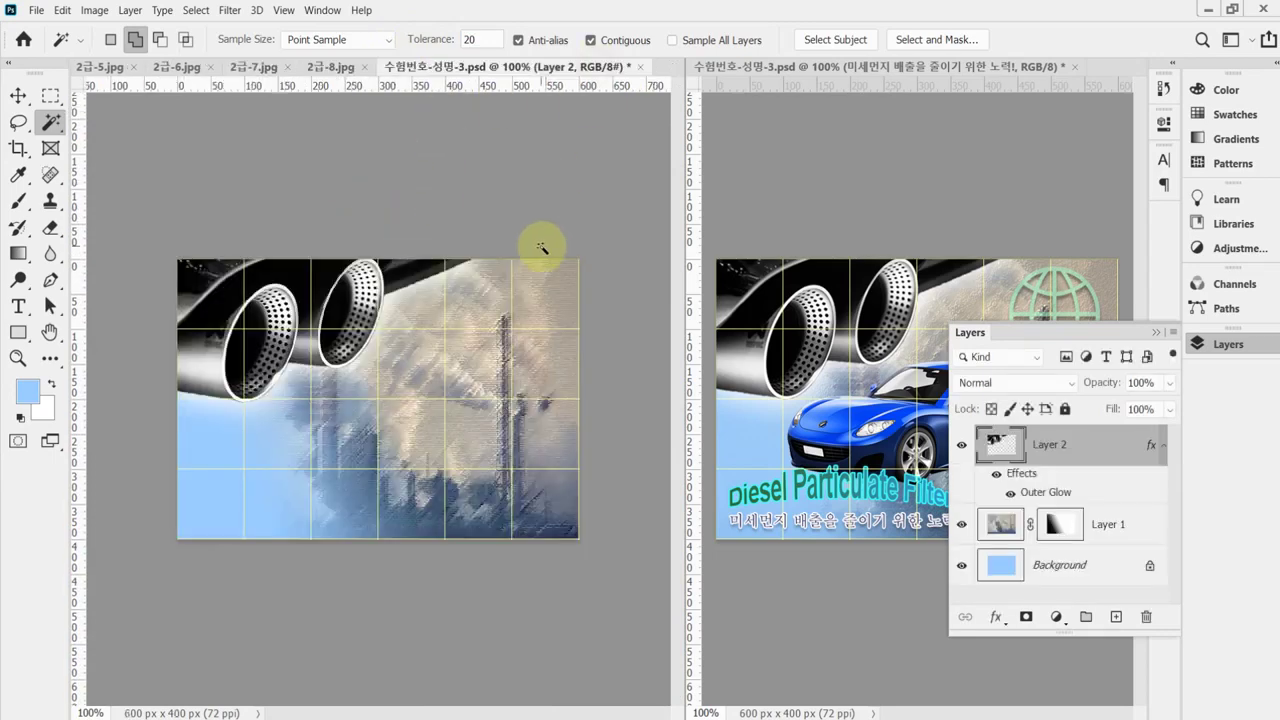
{"action": "key", "text": "ctrl+v"}
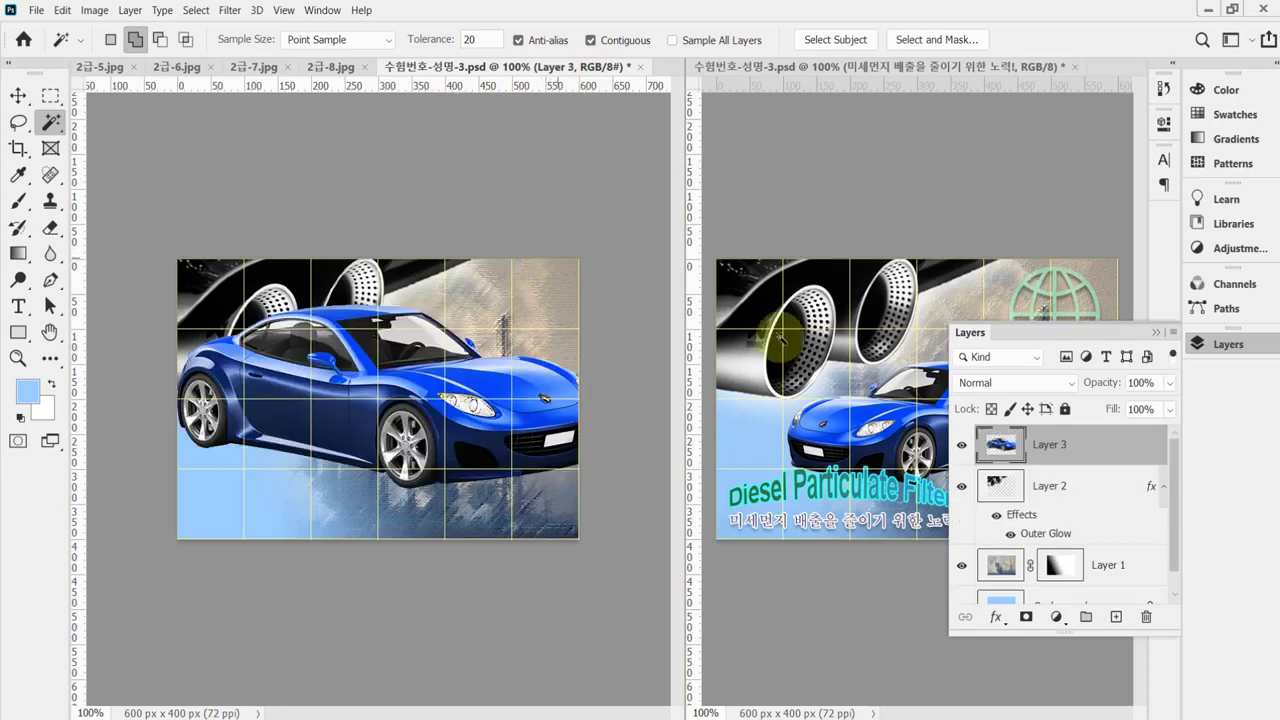
{"action": "left_click", "coordinate": [1210, 348]}
Scale the pasted car to about 56% with Free Transform, centre it near X 338 px, Y 240 px, and flip it horizontally.
{"action": "key", "text": "ctrl+t"}
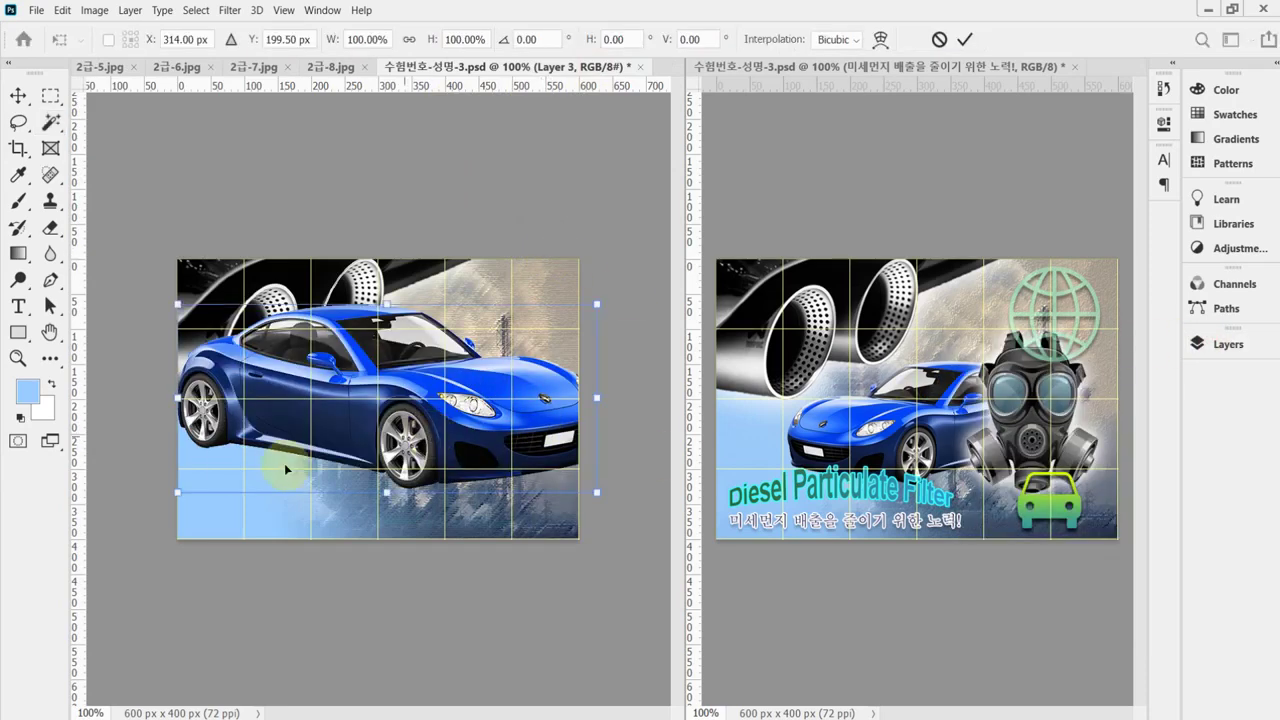
{"action": "left_click_drag", "start_coordinate": [177, 492], "coordinate": [348, 410]}
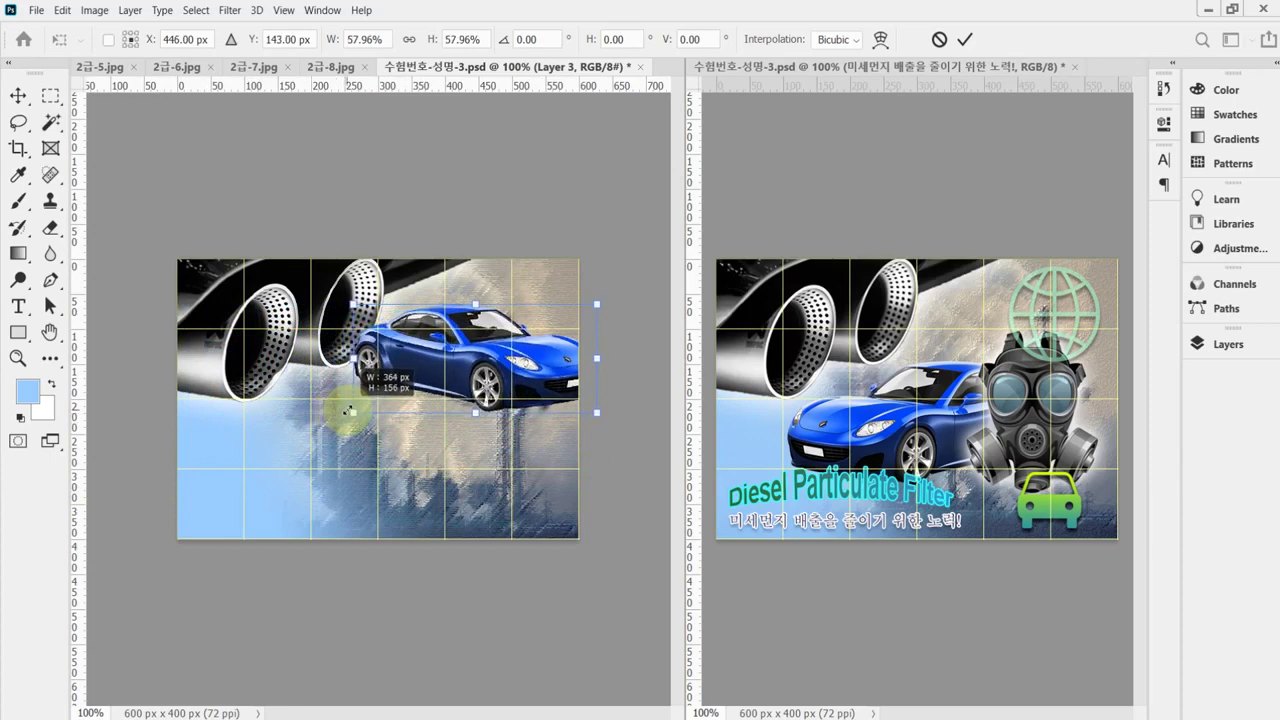
{"action": "left_click_drag", "start_coordinate": [460, 365], "coordinate": [418, 437]}
{"action": "mouse_move", "coordinate": [312, 483]}
{"action": "left_mouse_down"}
{"action": "mouse_move", "coordinate": [300, 480]}
{"action": "mouse_move", "coordinate": [318, 481]}
{"action": "left_mouse_up"}
{"action": "left_click_drag", "start_coordinate": [450, 440], "coordinate": [417, 440]}
{"action": "right_click", "coordinate": [576, 480]}
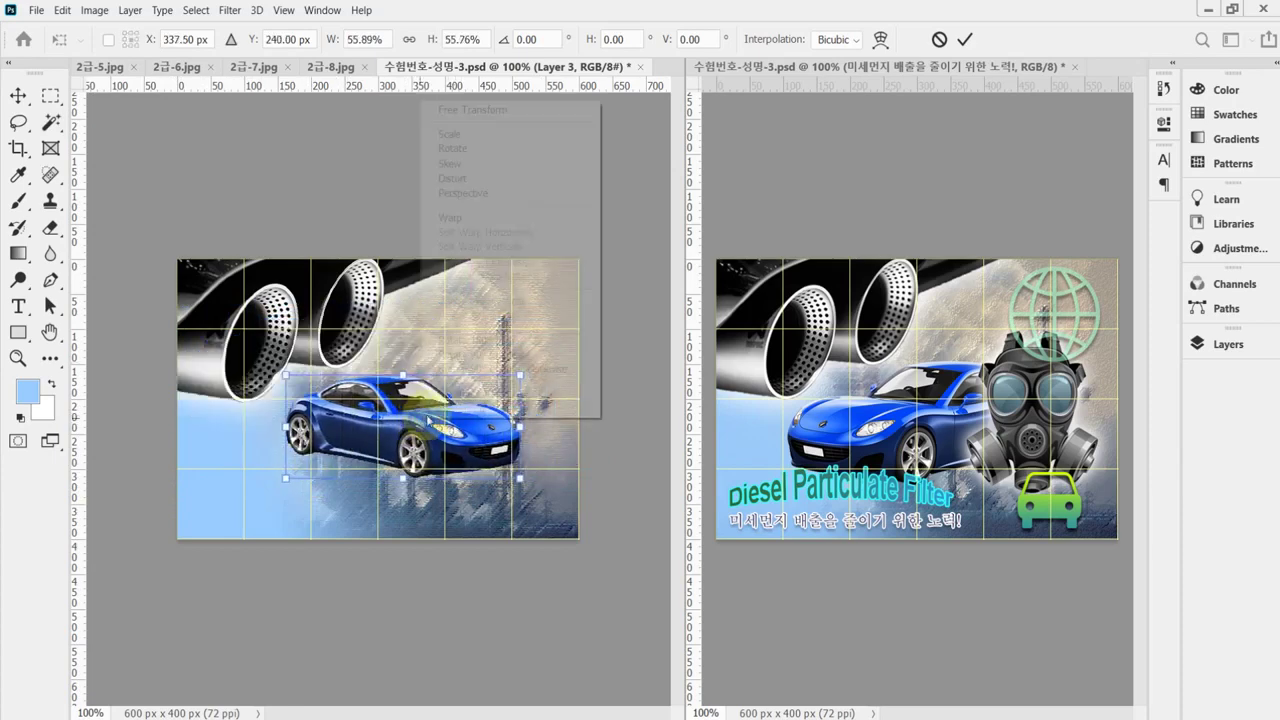
{"action": "left_click", "coordinate": [522, 393]}
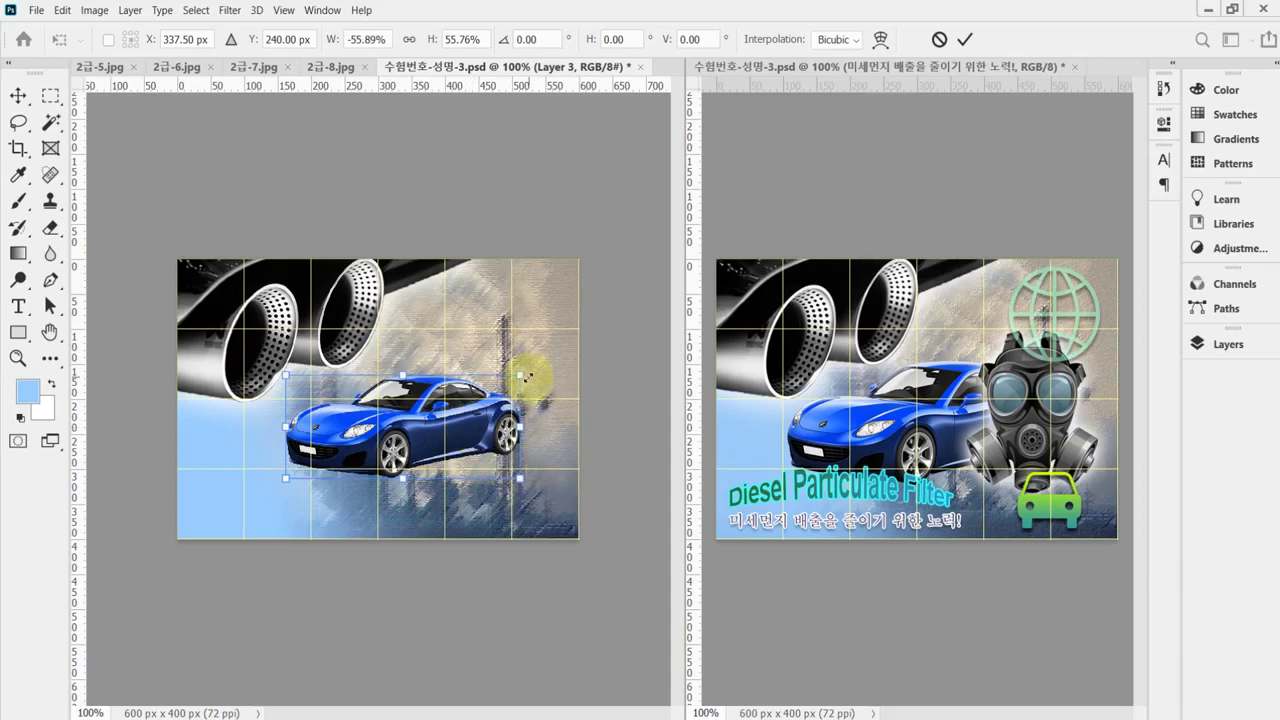
Enlarge the flipped car to about 64.3% and move its centre to about X 313 px, Y 252 px.
{"action": "left_click_drag", "start_coordinate": [520, 377], "coordinate": [543, 362]}
{"action": "left_click_drag", "start_coordinate": [438, 430], "coordinate": [408, 434]}
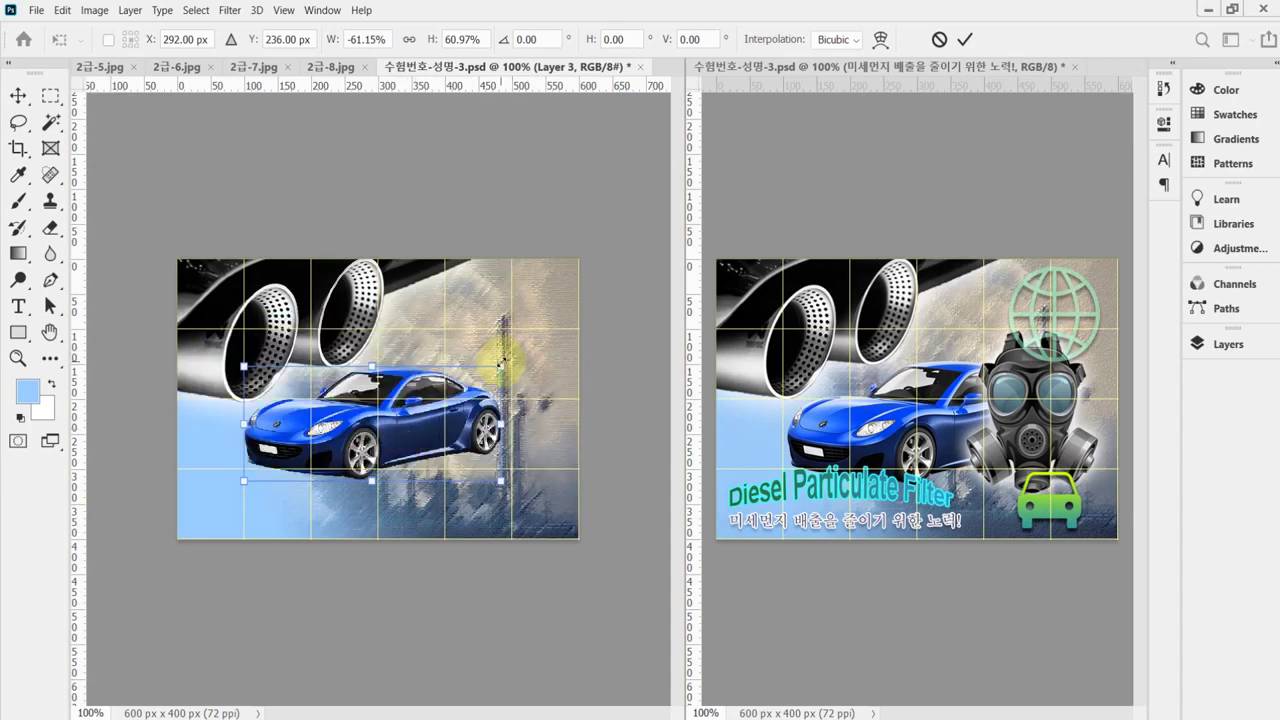
{"action": "left_click_drag", "start_coordinate": [501, 364], "coordinate": [513, 360]}
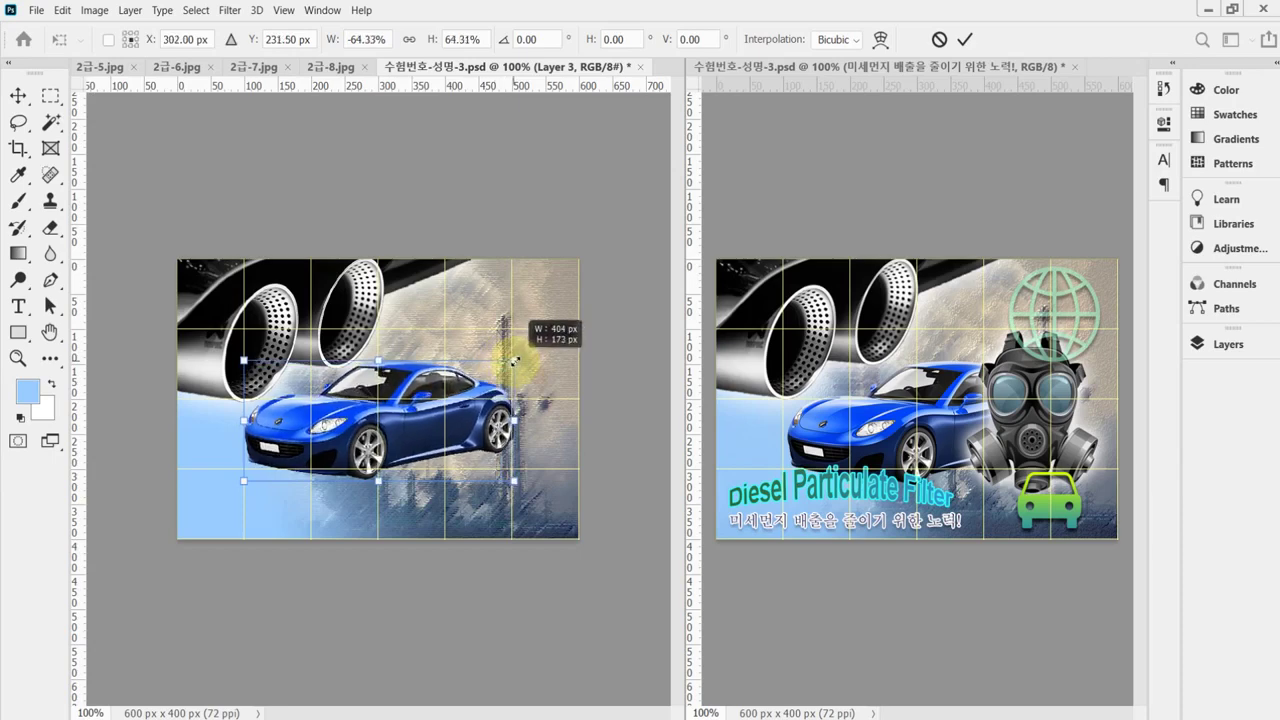
{"action": "left_click_drag", "start_coordinate": [460, 415], "coordinate": [471, 433]}
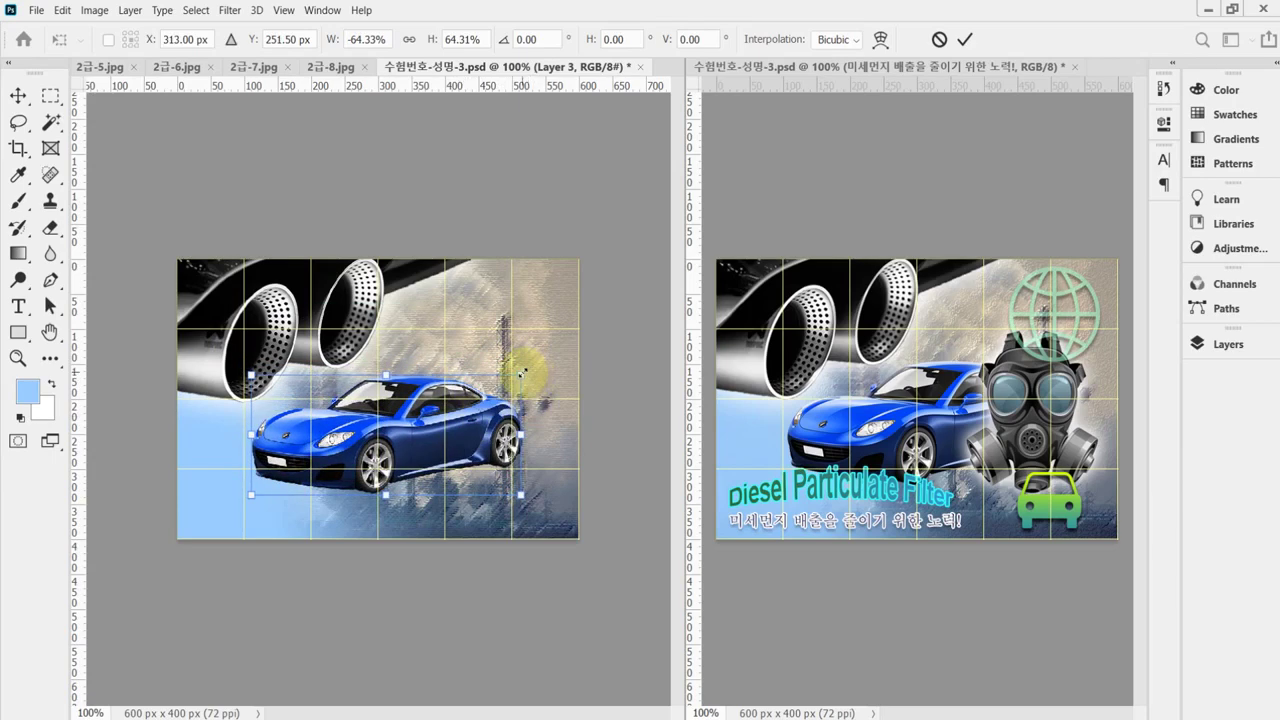
Scale the car to about 71%, nudge its centre to about X 328.5 px, Y 242.5 px, and apply the transform.
{"action": "left_click_drag", "start_coordinate": [522, 373], "coordinate": [555, 362]}
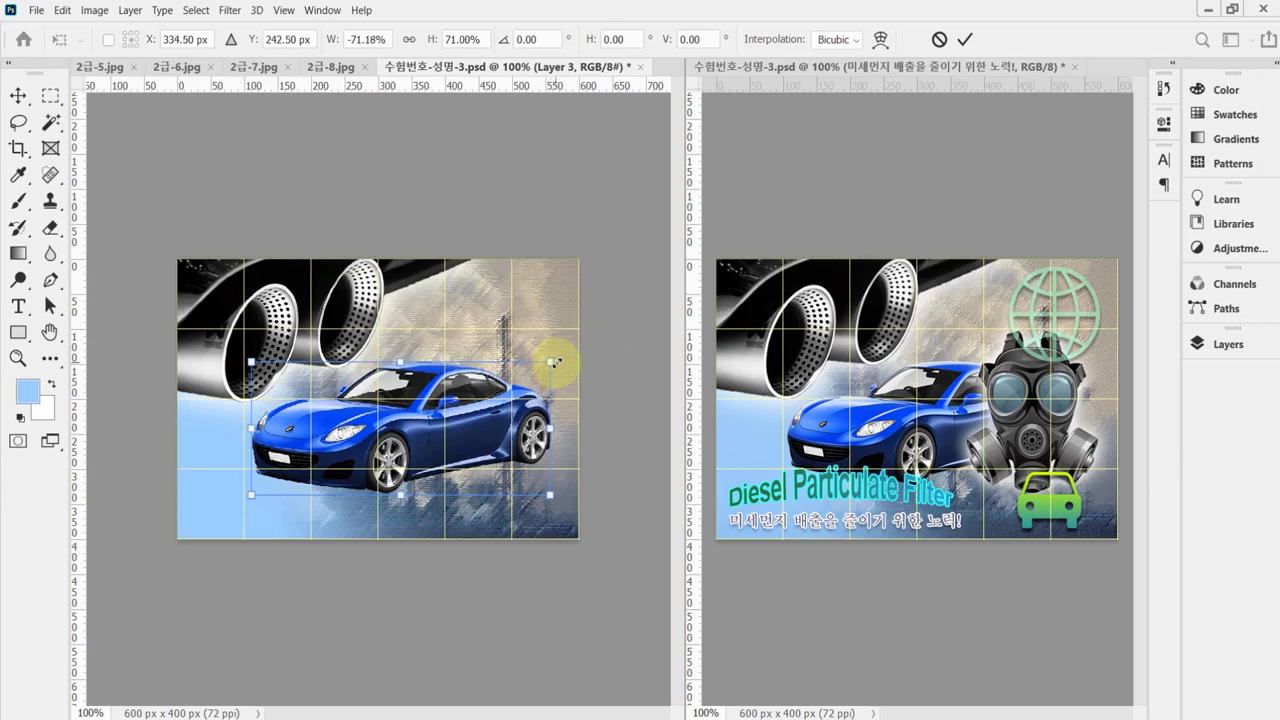
{"action": "key", "text": "Left"}
{"action": "key", "text": "Left"}
{"action": "key", "text": "Left"}
{"action": "key", "text": "Left"}
{"action": "key", "text": "Left"}
{"action": "key", "text": "Left"}
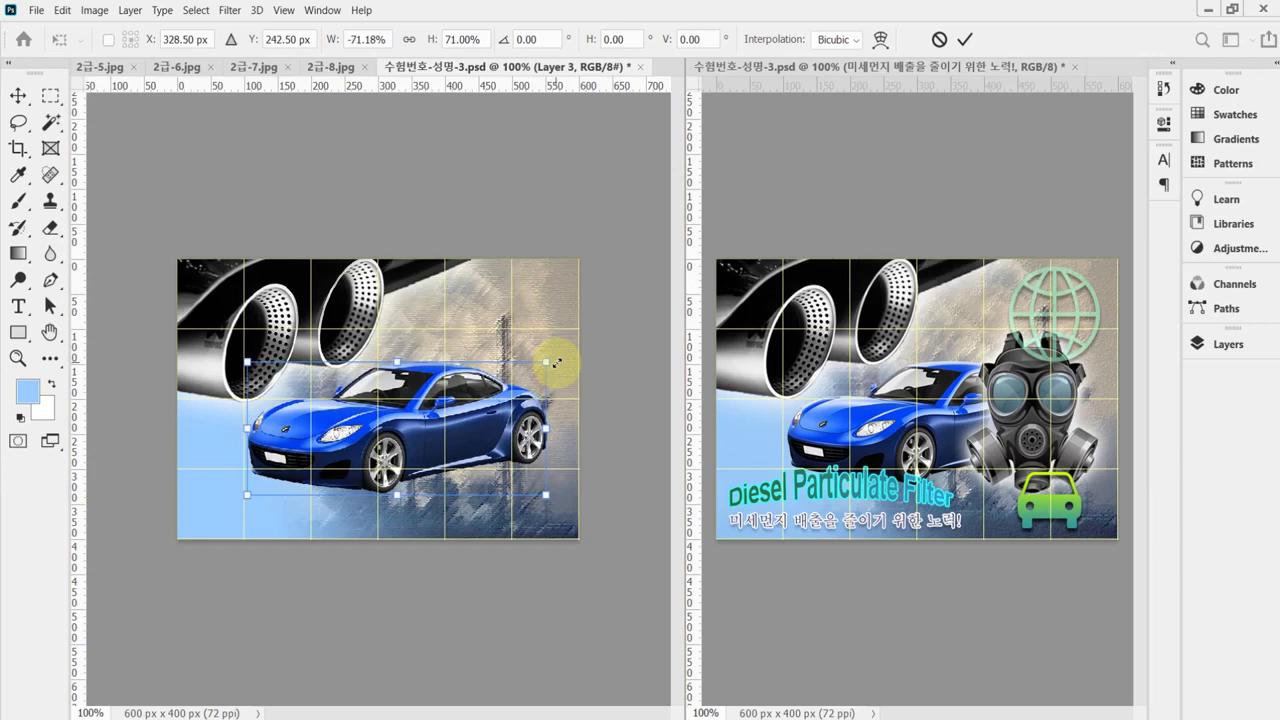
{"action": "key", "text": "Return"}
{"action": "key", "text": "w"}
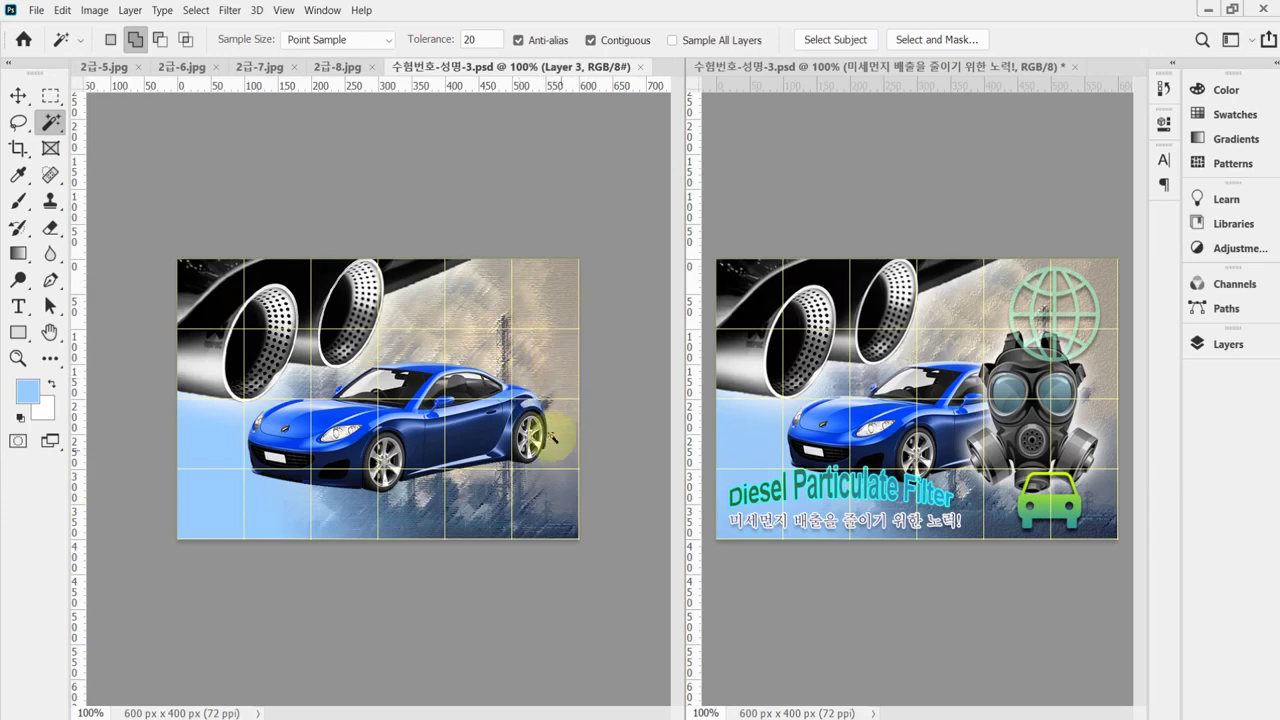
Check the exam PDF's layer style for 2급-7.jpg and apply Bevel & Emboss with its default settings to the car layer.
{"action": "key", "text": "alt+Tab"}
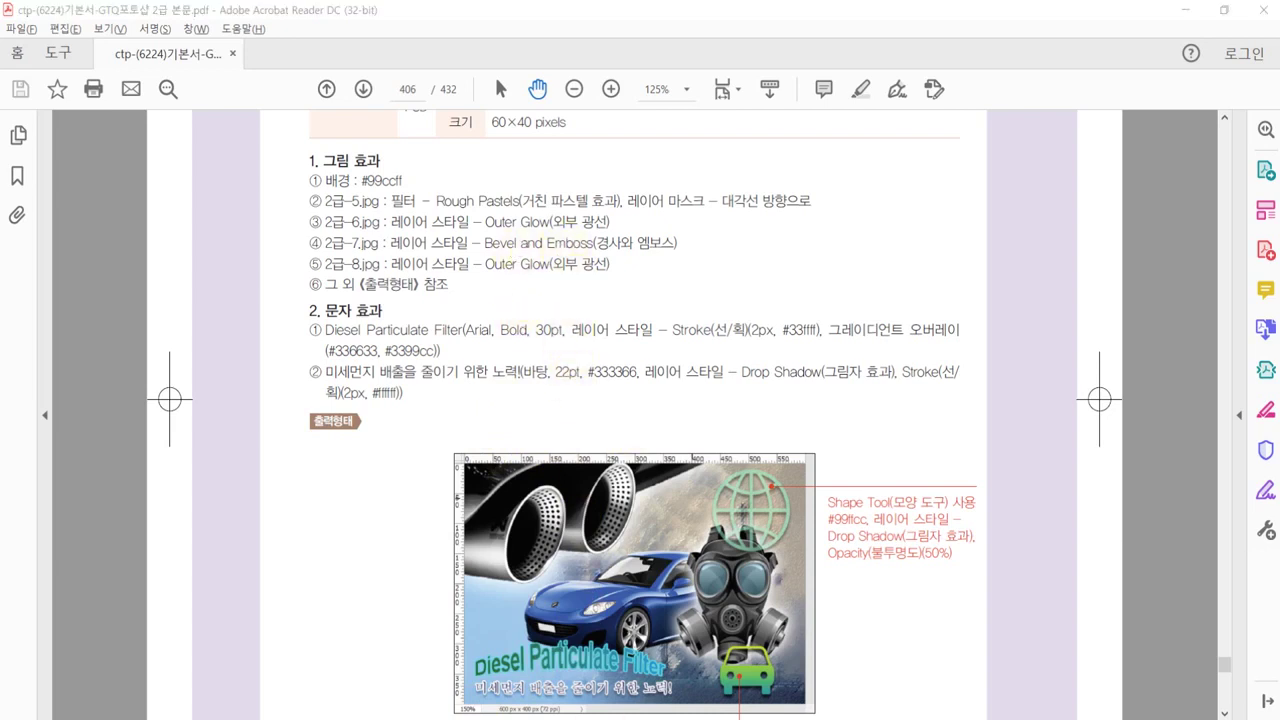
{"action": "key", "text": "alt+Tab"}
{"action": "left_click", "coordinate": [1210, 343]}
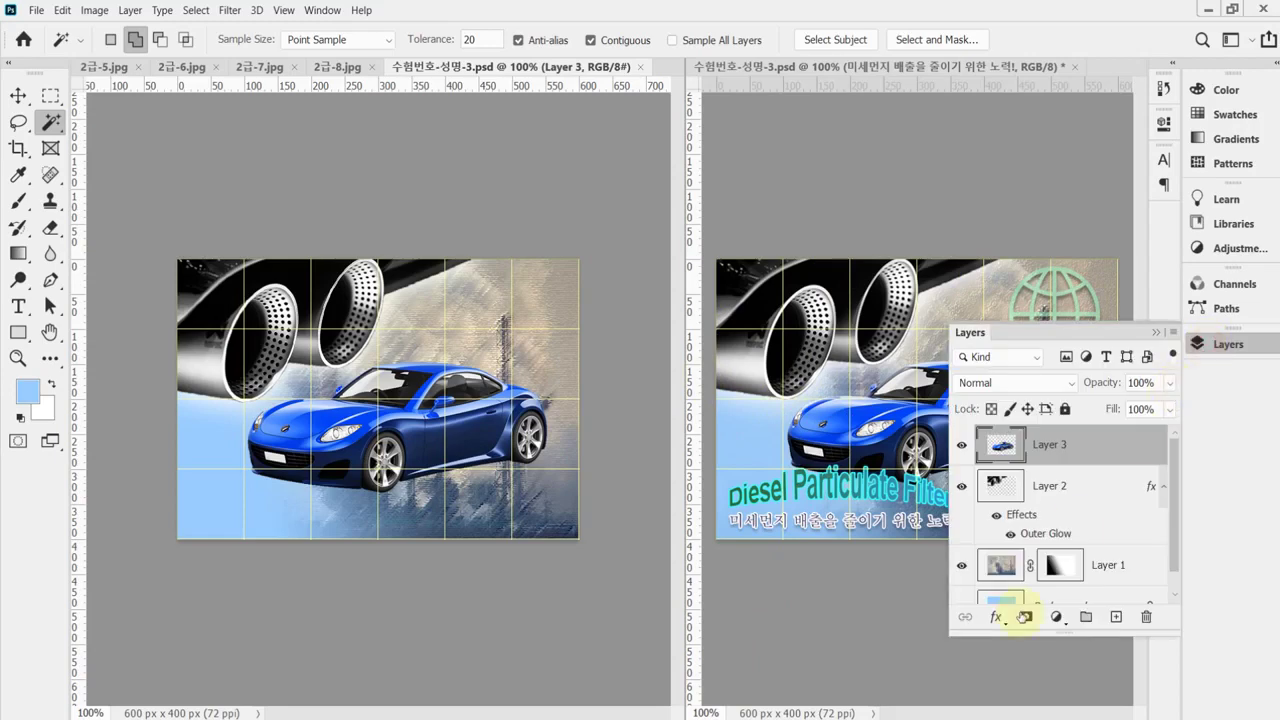
{"action": "left_click", "coordinate": [992, 620]}
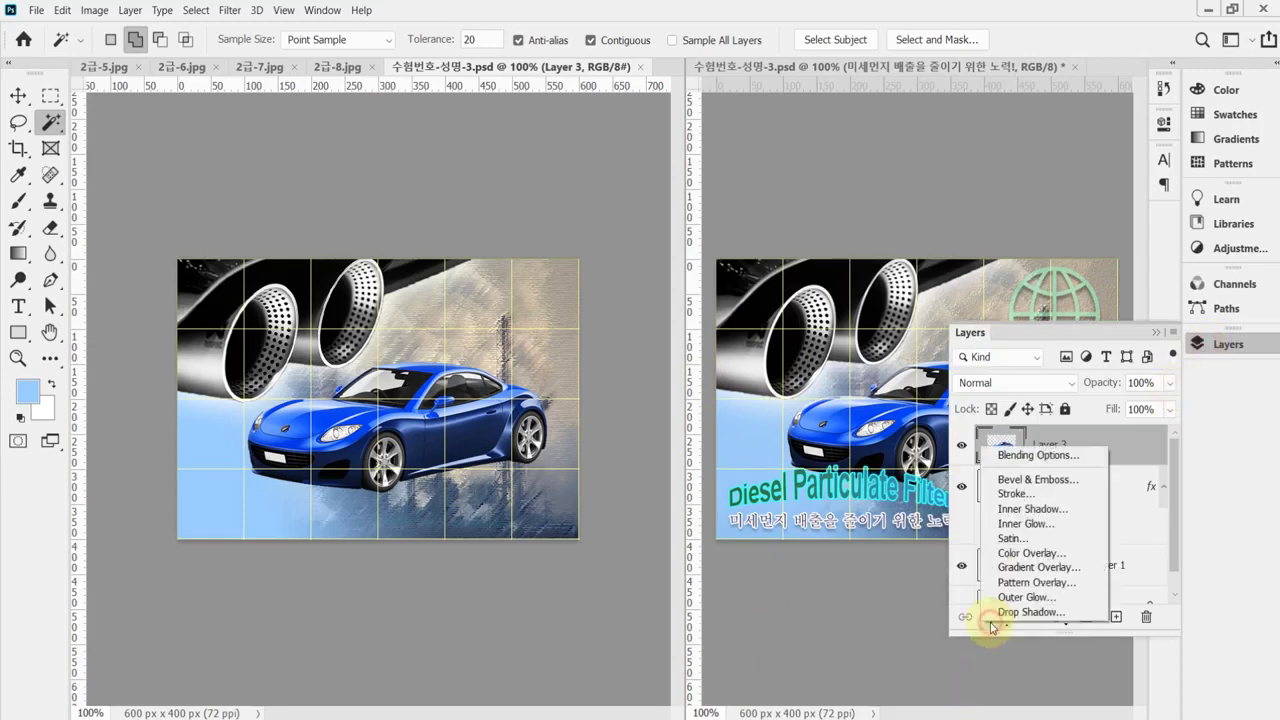
{"action": "left_click", "coordinate": [1070, 482]}
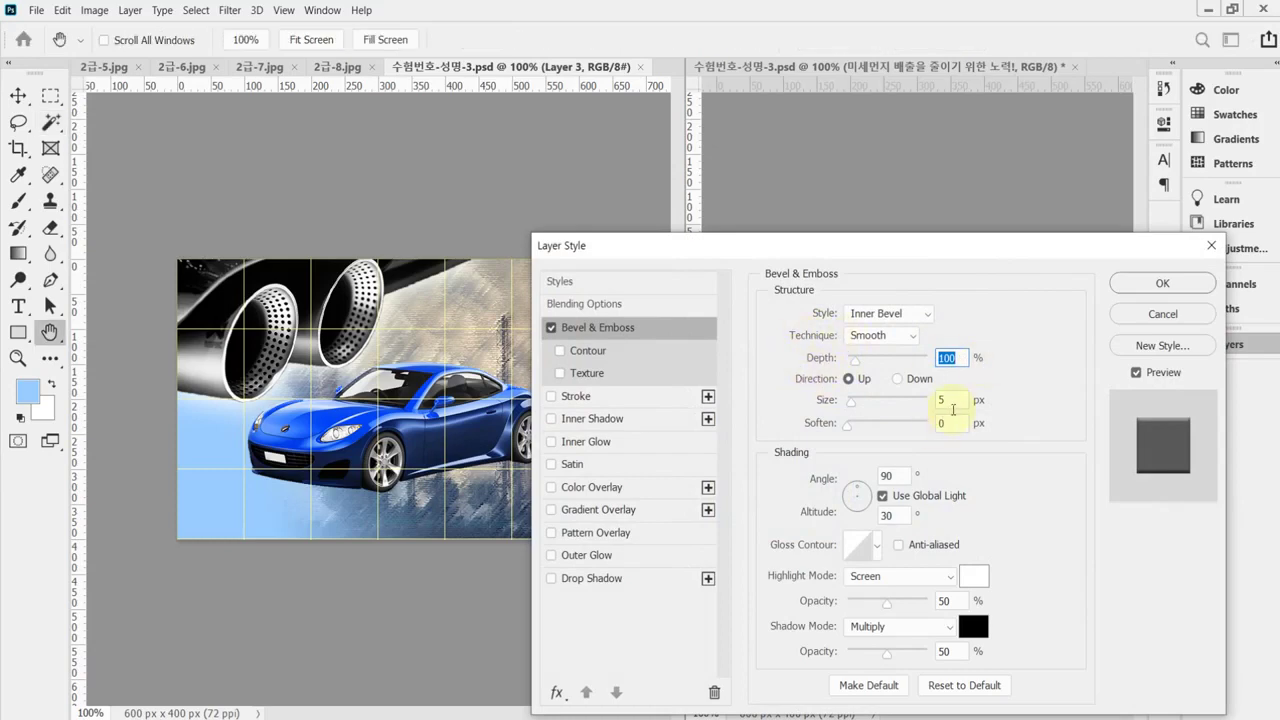
{"action": "left_click", "coordinate": [1162, 285]}
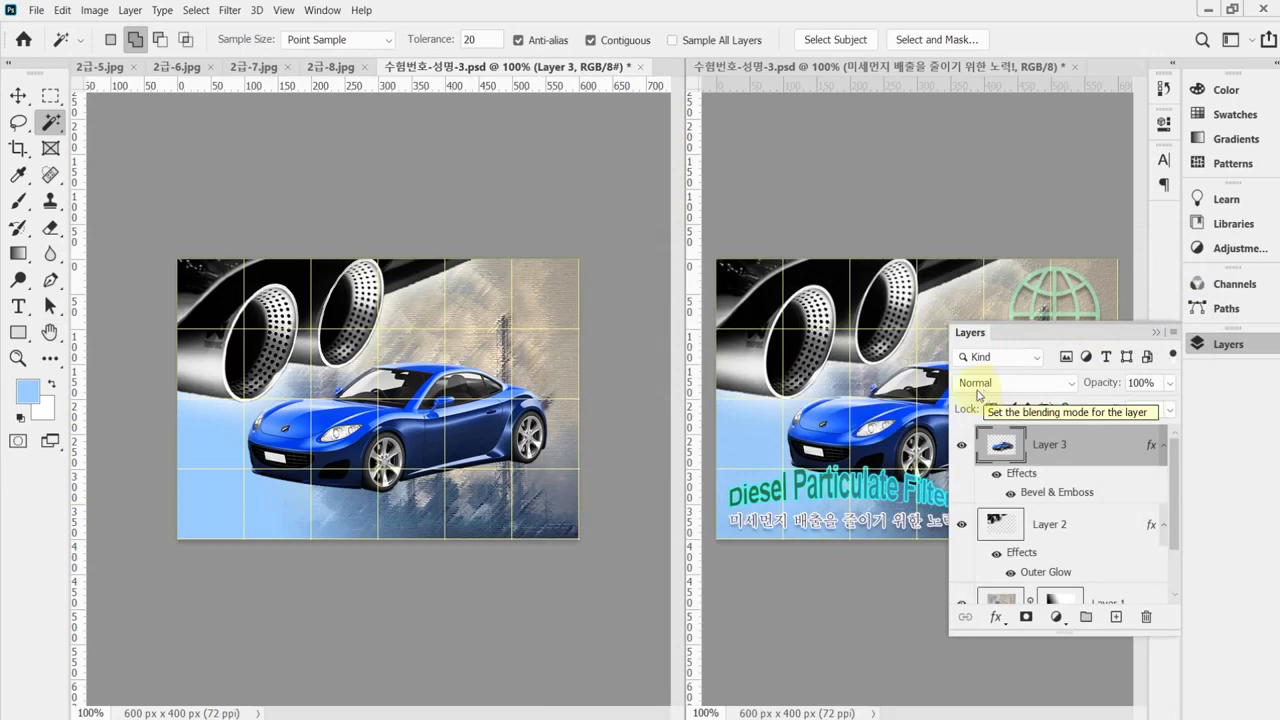
Select all white background areas around the gas mask in 2급-8.jpg with the Magic Wand.
{"action": "left_click", "coordinate": [318, 67]}
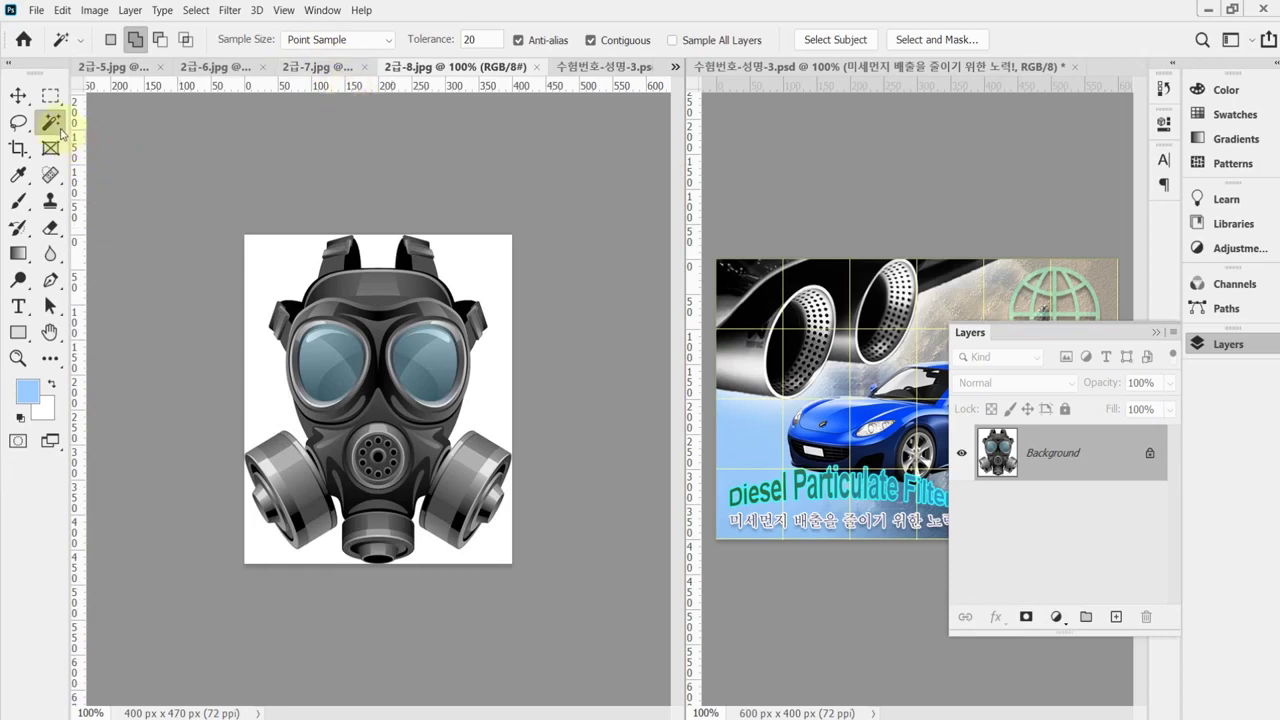
{"action": "left_click", "coordinate": [279, 255]}
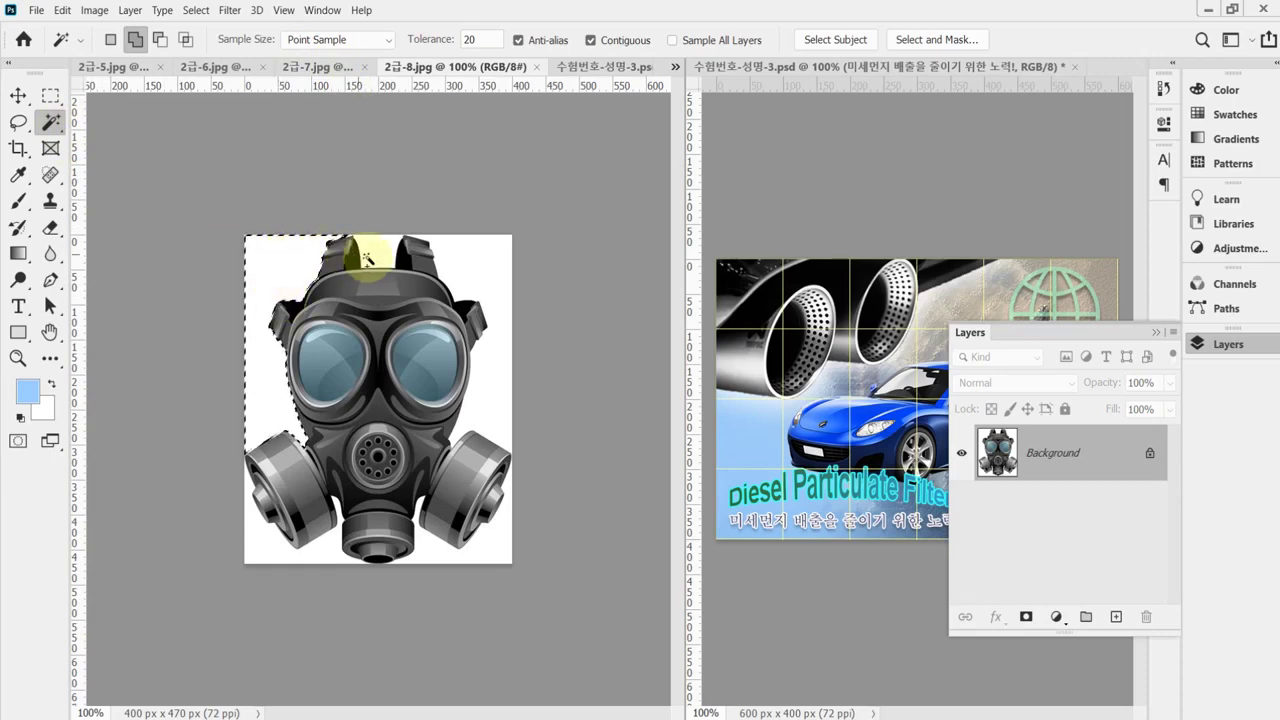
{"action": "left_click", "coordinate": [467, 262]}
{"action": "left_click", "coordinate": [542, 547]}
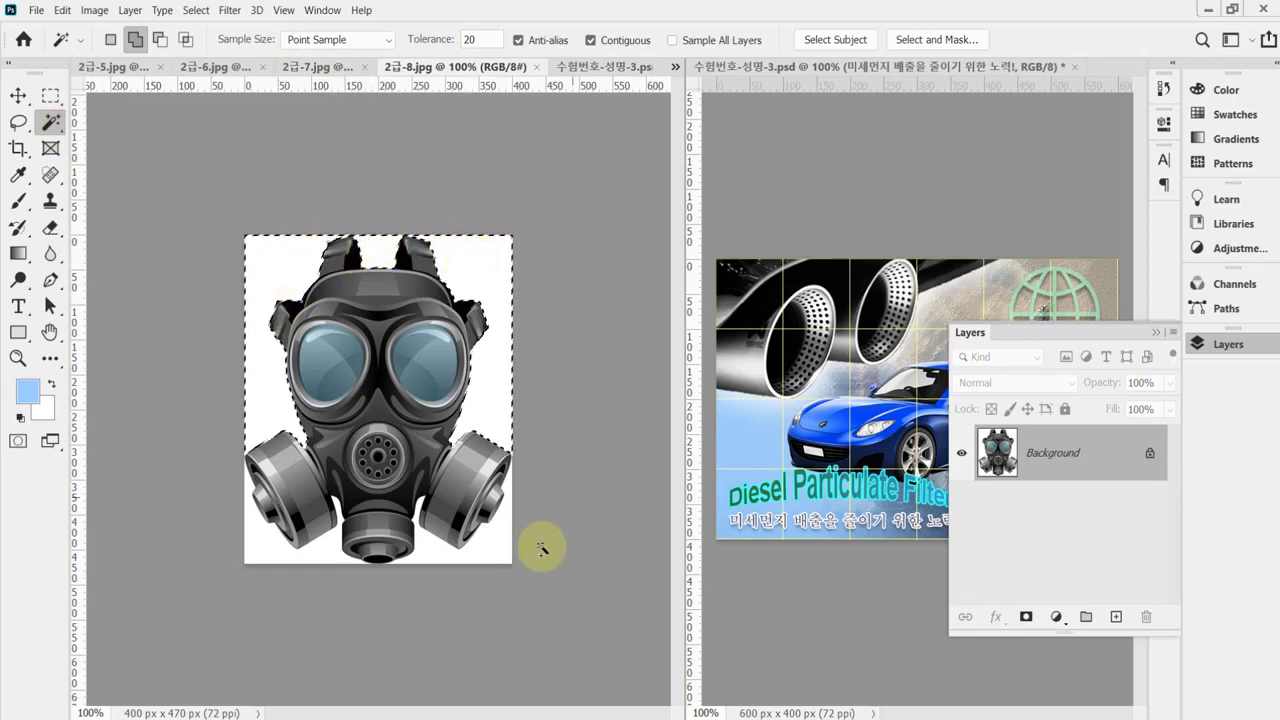
{"action": "left_click", "coordinate": [489, 552]}
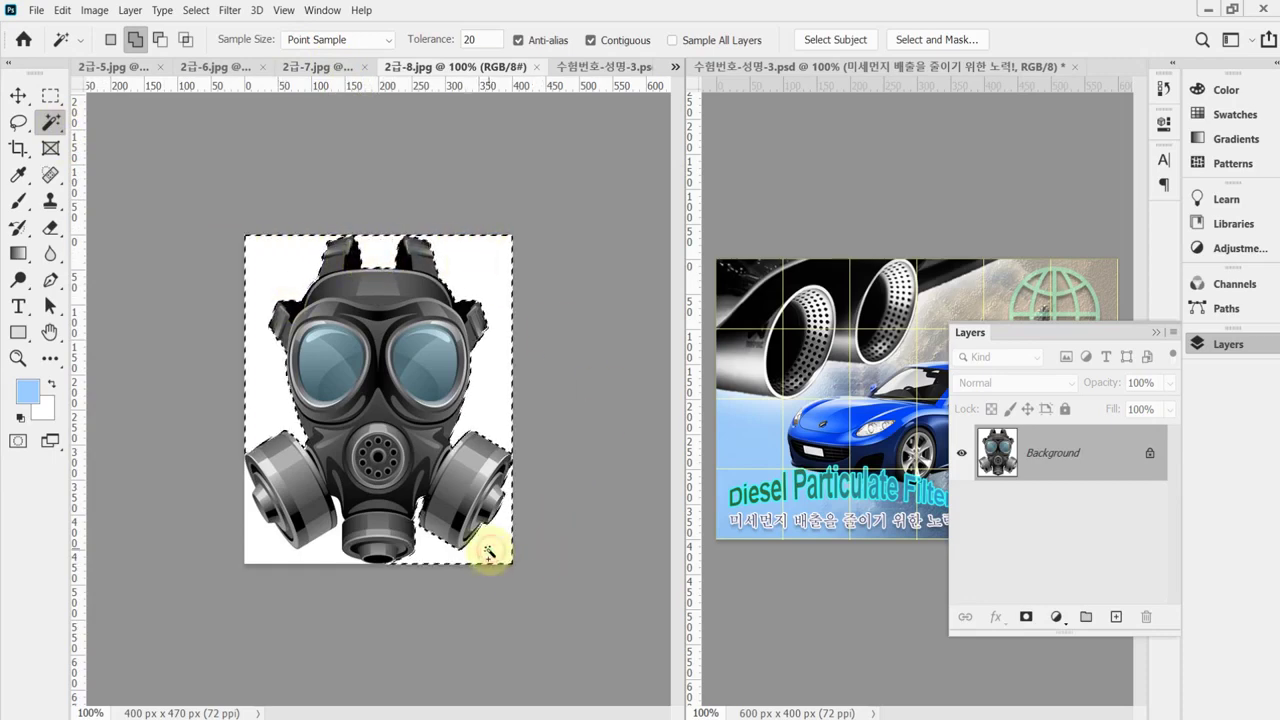
{"action": "left_click", "coordinate": [316, 552]}
{"action": "left_click", "coordinate": [434, 540]}
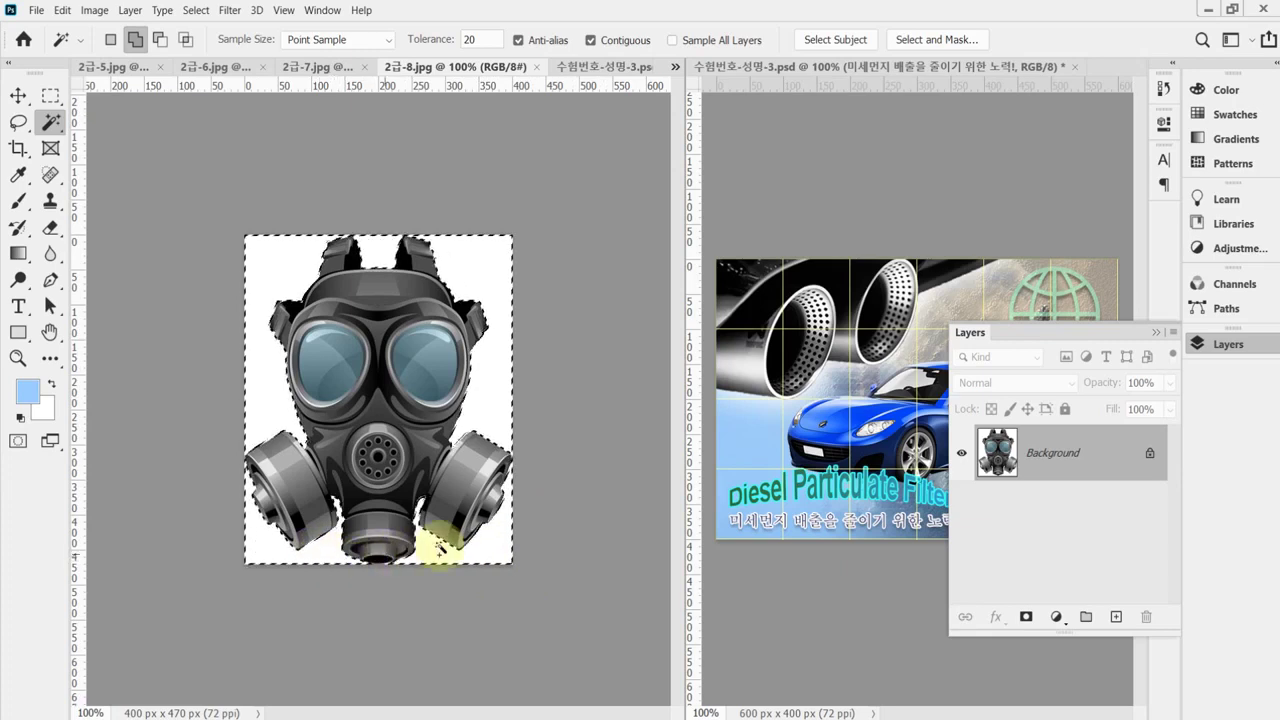
Invert the background selection to isolate the gas mask, copy it, and paste it into 수험번호-성명-3.psd.
{"action": "left_click", "coordinate": [251, 458]}
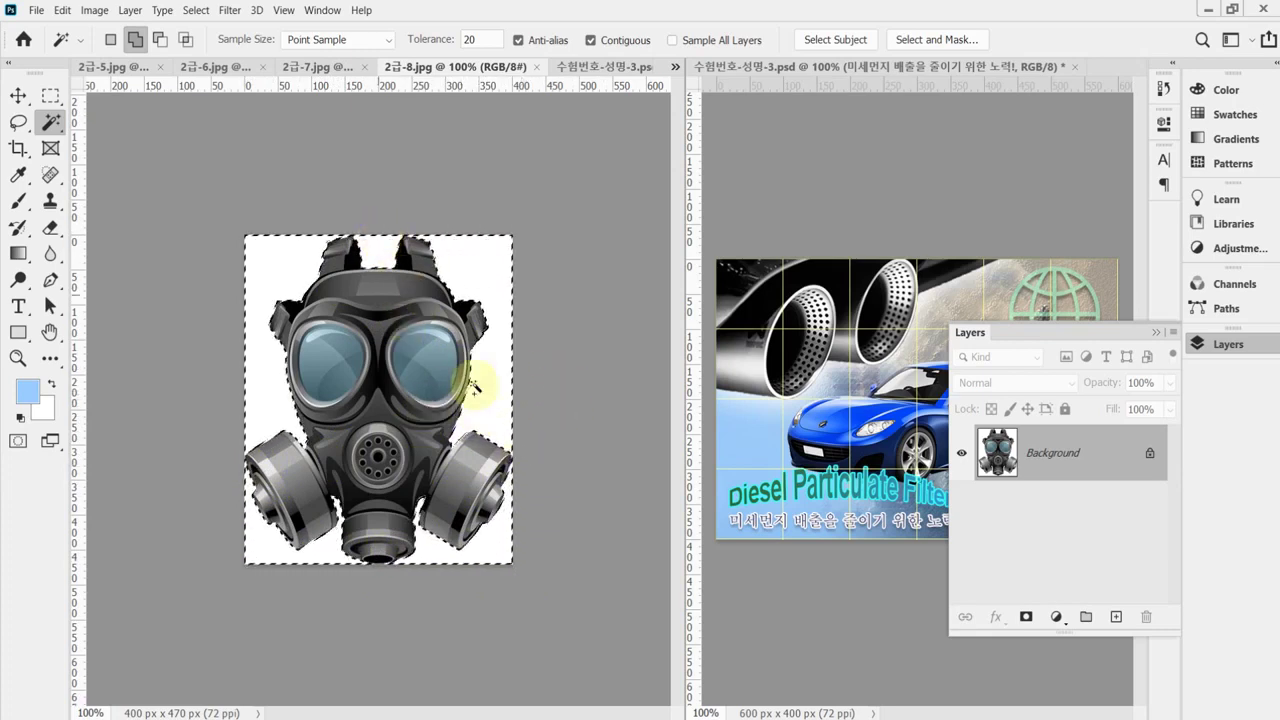
{"action": "key", "text": "ctrl+shift+i"}
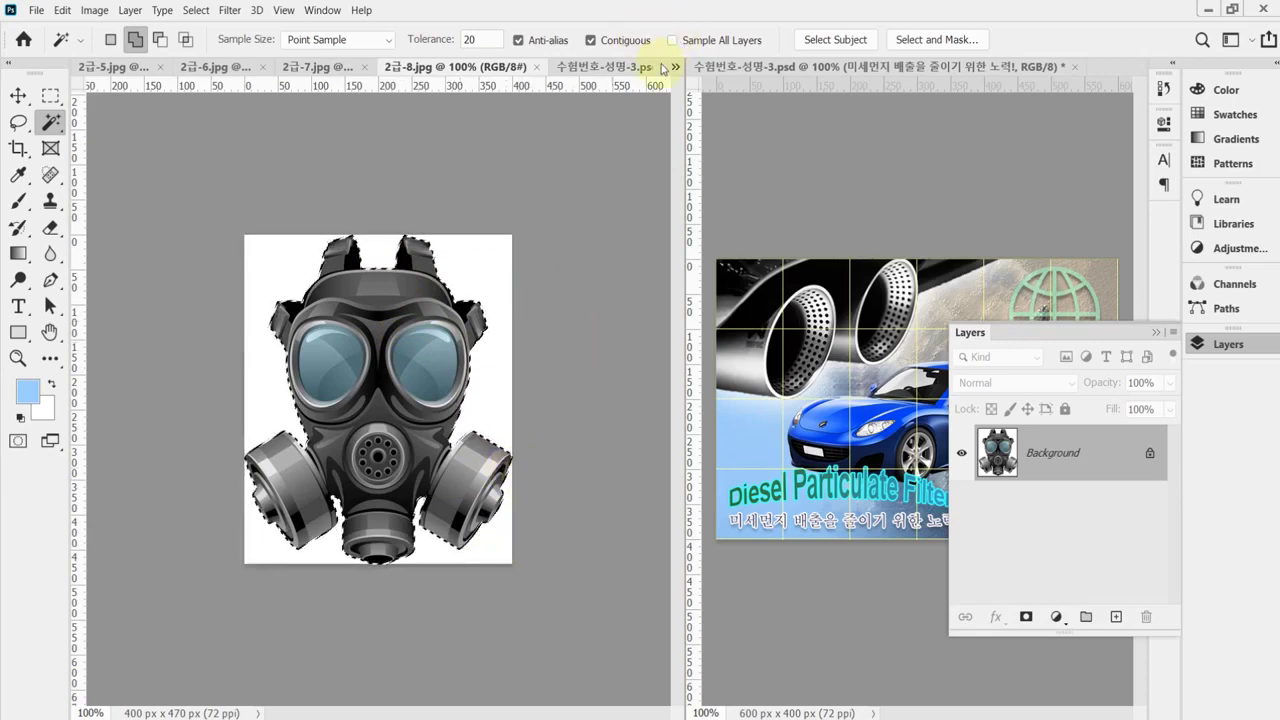
{"action": "left_click", "coordinate": [615, 66]}
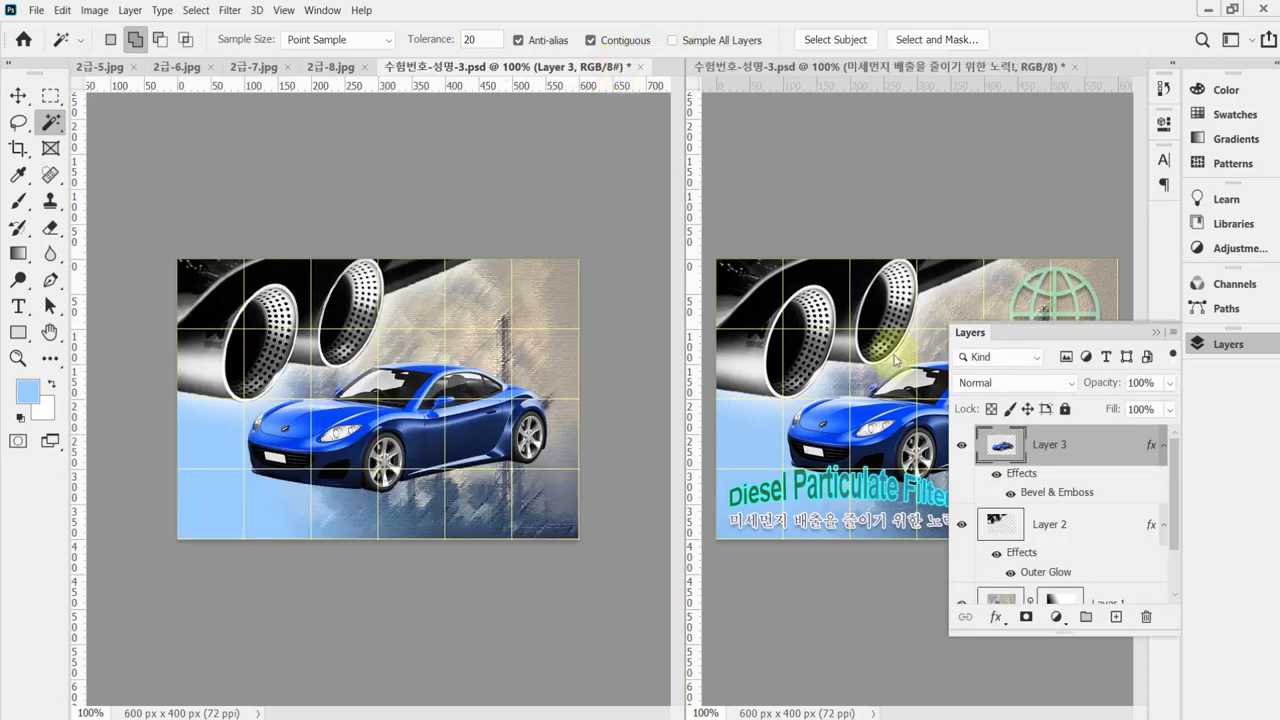
{"action": "left_click", "coordinate": [1245, 344]}
{"action": "key", "text": "ctrl+v"}
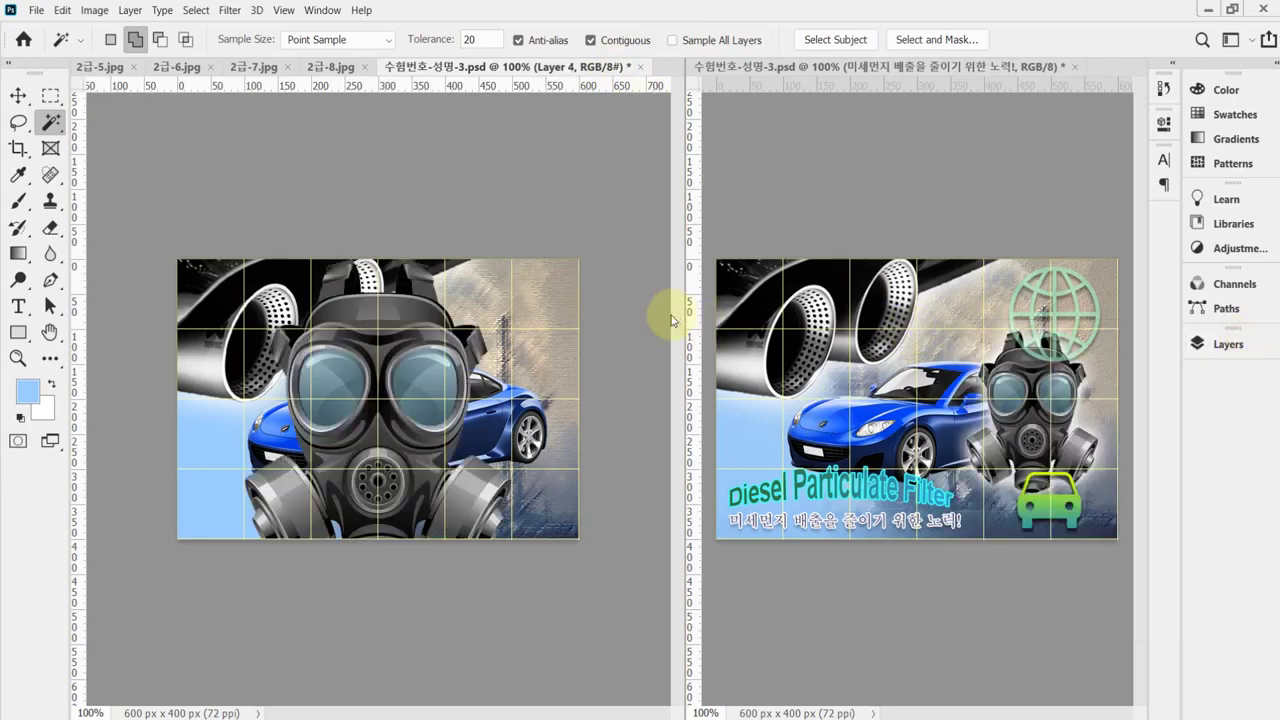
Scale the pasted gas mask to 50% and move its centre to about X 464 px, Y 217.5 px.
{"action": "key", "text": "ctrl+t"}
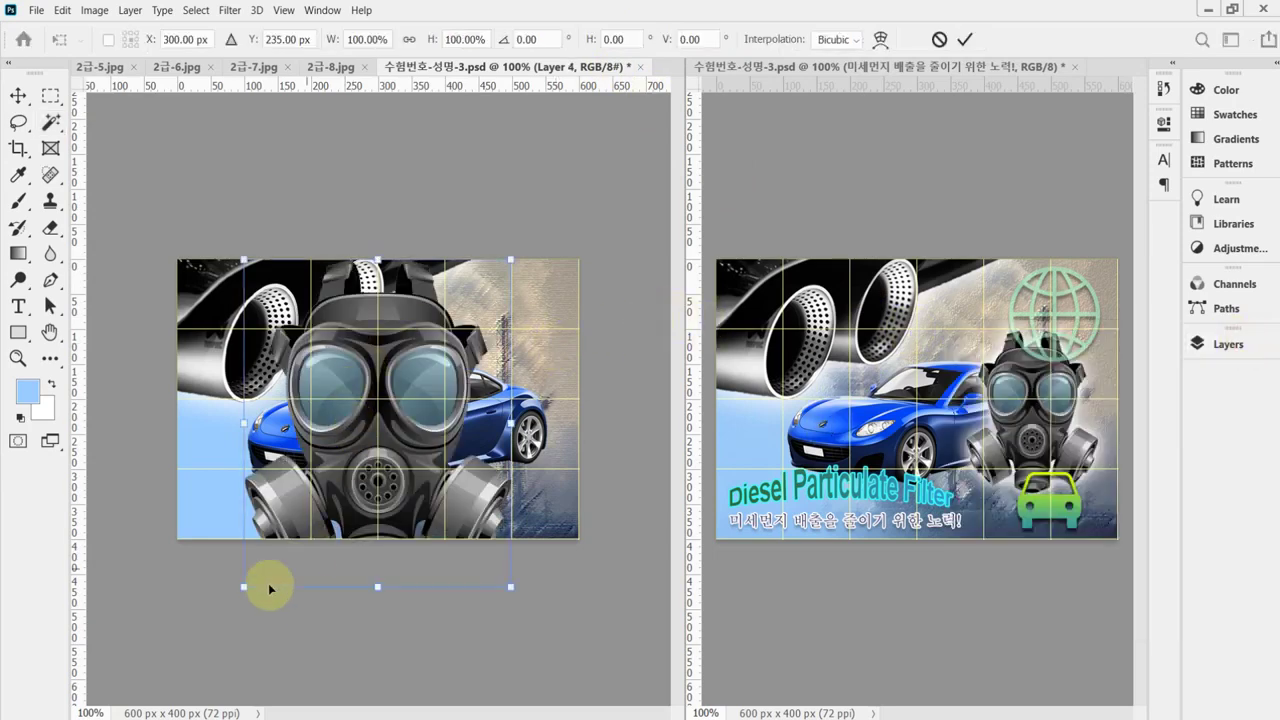
{"action": "left_click_drag", "start_coordinate": [248, 586], "coordinate": [362, 474]}
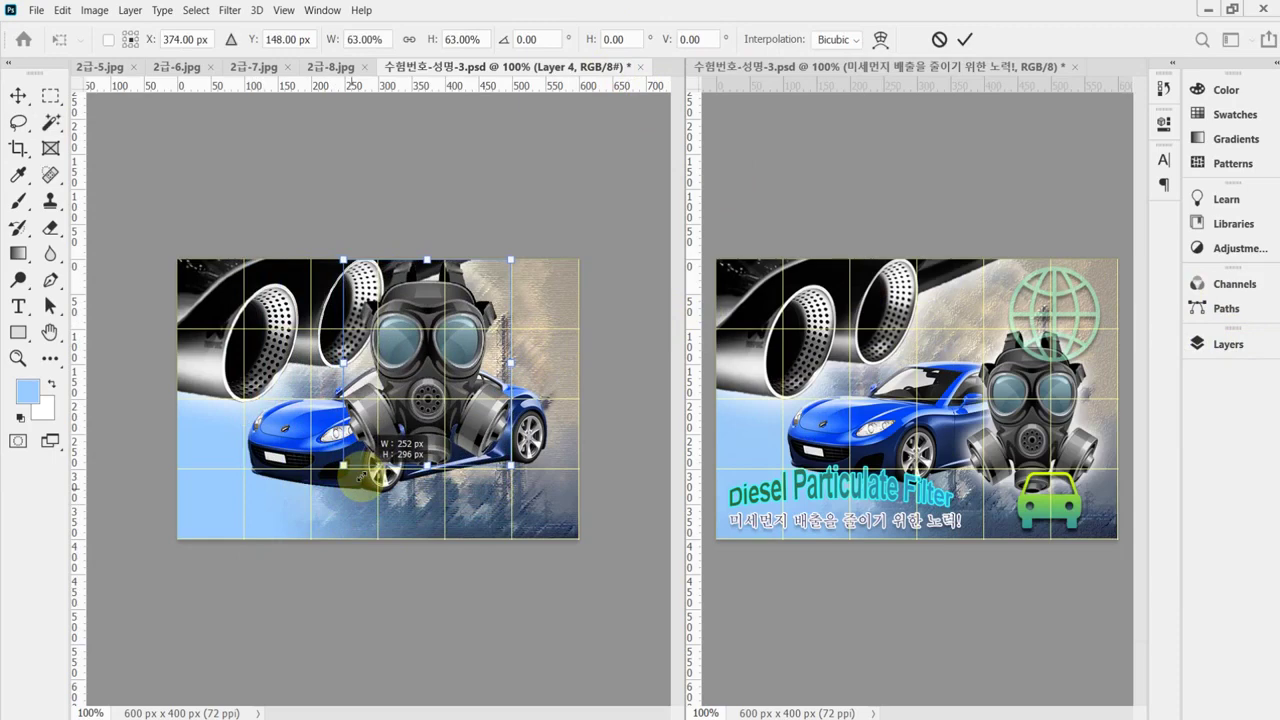
{"action": "left_click_drag", "start_coordinate": [395, 355], "coordinate": [497, 418]}
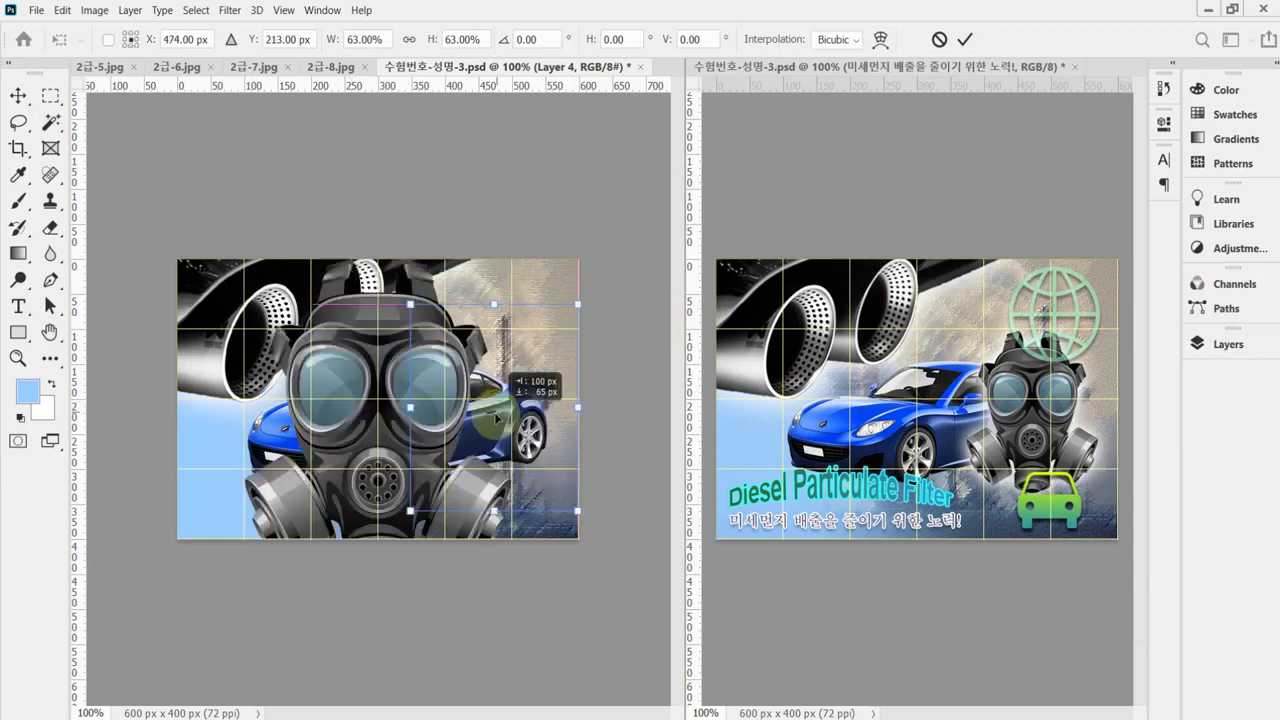
{"action": "left_click_drag", "start_coordinate": [411, 511], "coordinate": [441, 479]}
{"action": "left_click_drag", "start_coordinate": [488, 384], "coordinate": [466, 410]}
{"action": "left_click_drag", "start_coordinate": [416, 497], "coordinate": [421, 495]}
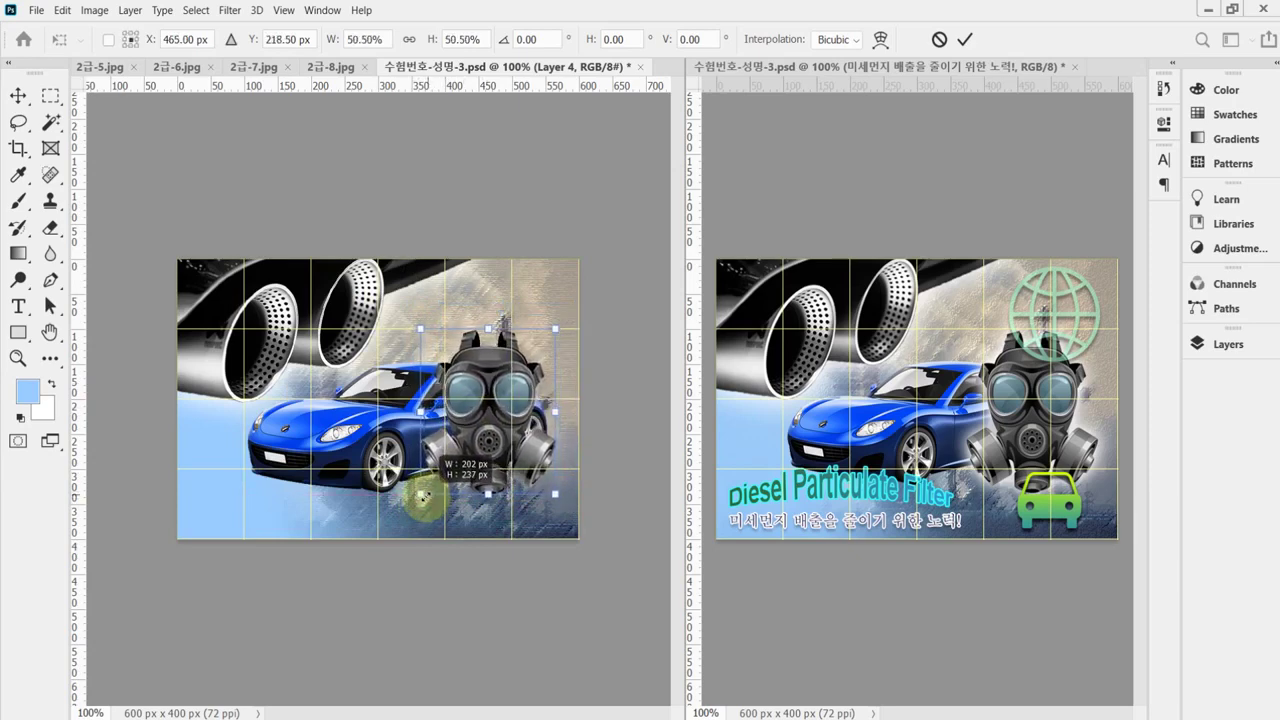
{"action": "left_click_drag", "start_coordinate": [423, 495], "coordinate": [484, 463]}
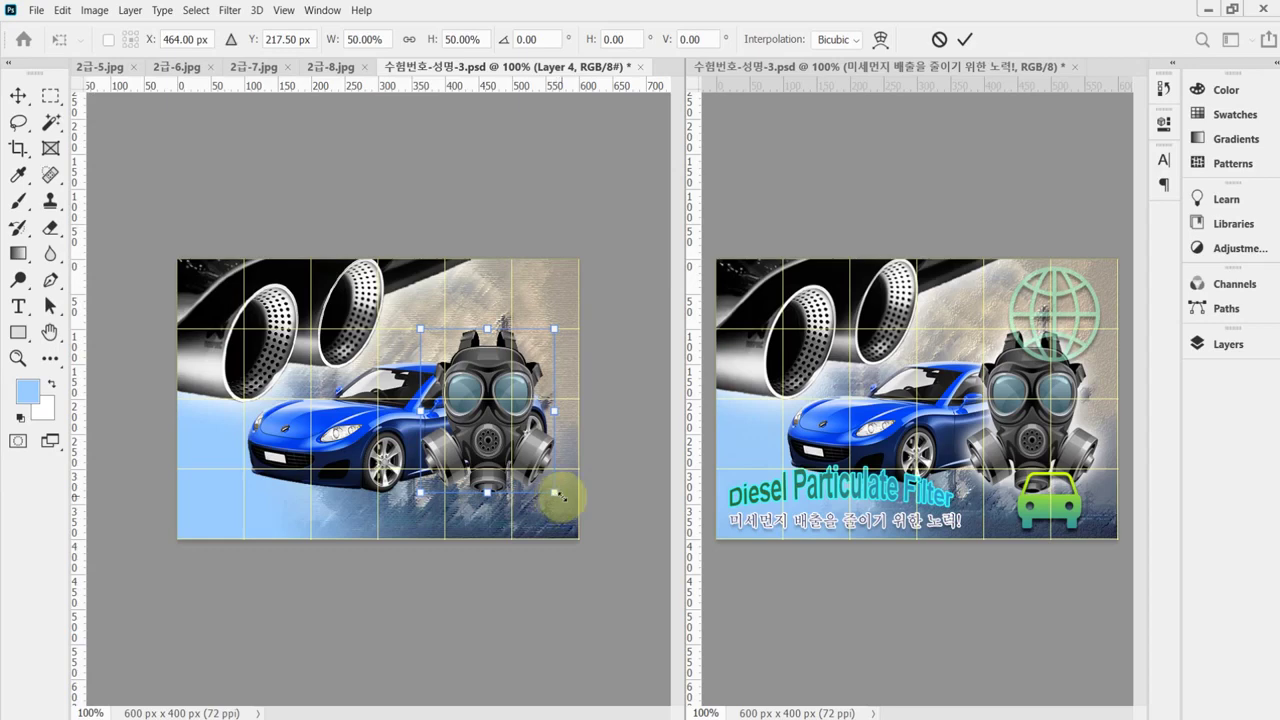
Nudge the gas mask's centre to X 471 px, apply the transform, and save the composition.
{"action": "key", "text": "Right"}
{"action": "key", "text": "Right"}
{"action": "key", "text": "Right"}
{"action": "key", "text": "Right"}
{"action": "key", "text": "Right"}
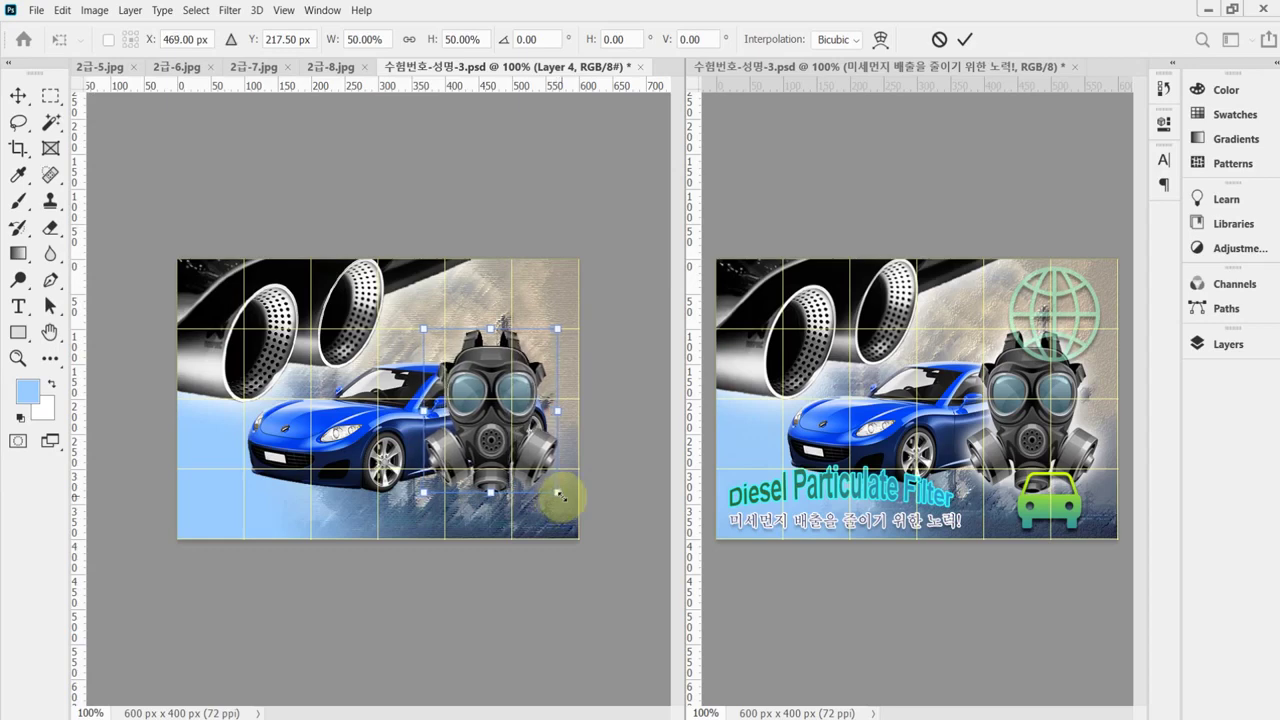
{"action": "key", "text": "Right"}
{"action": "key", "text": "Right"}
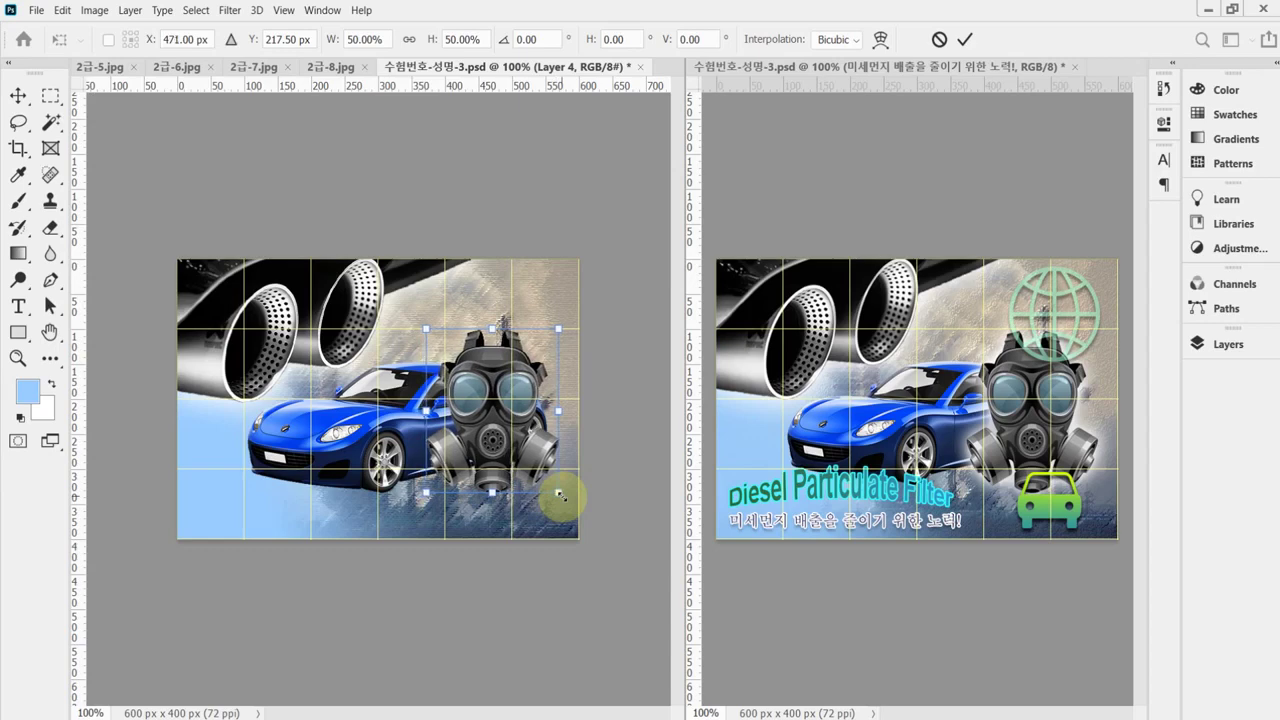
{"action": "key", "text": "Return"}
{"action": "key", "text": "w"}
{"action": "key", "text": "ctrl+s"}
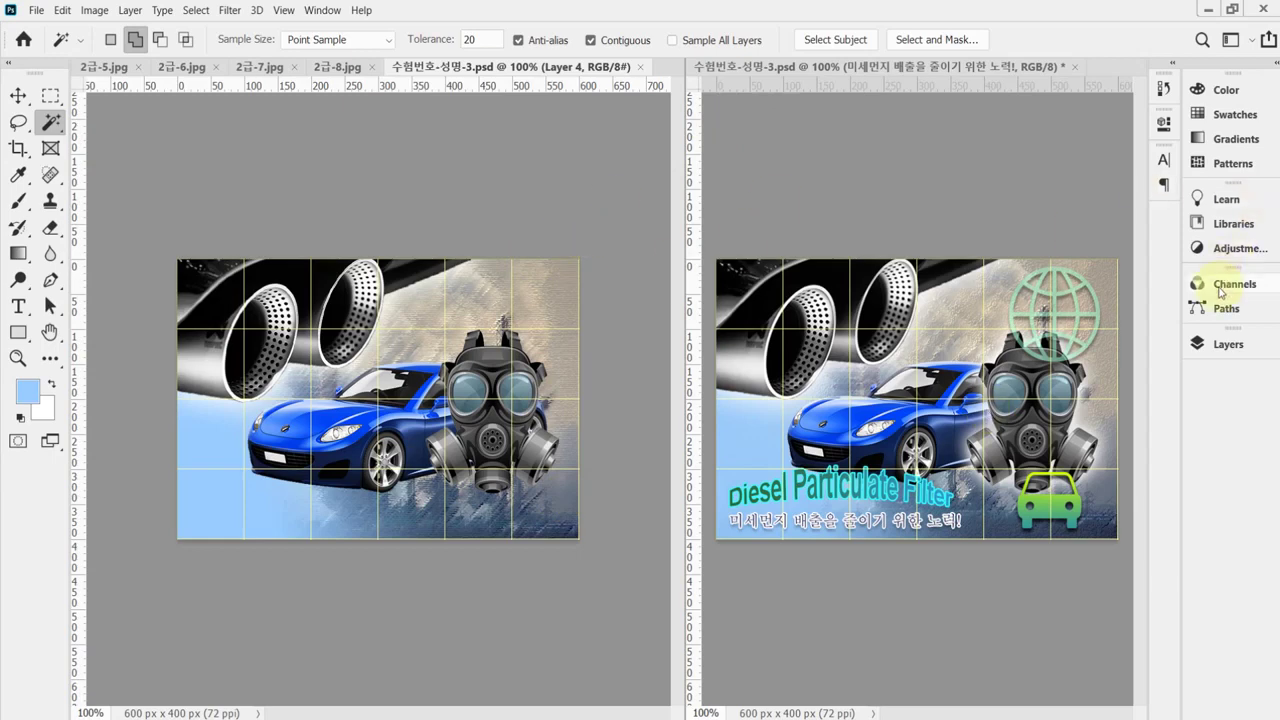
Lower the gas mask layer's opacity to 70% and restore it to 100%.
{"action": "left_click", "coordinate": [1217, 347]}
{"action": "left_click", "coordinate": [1104, 386]}
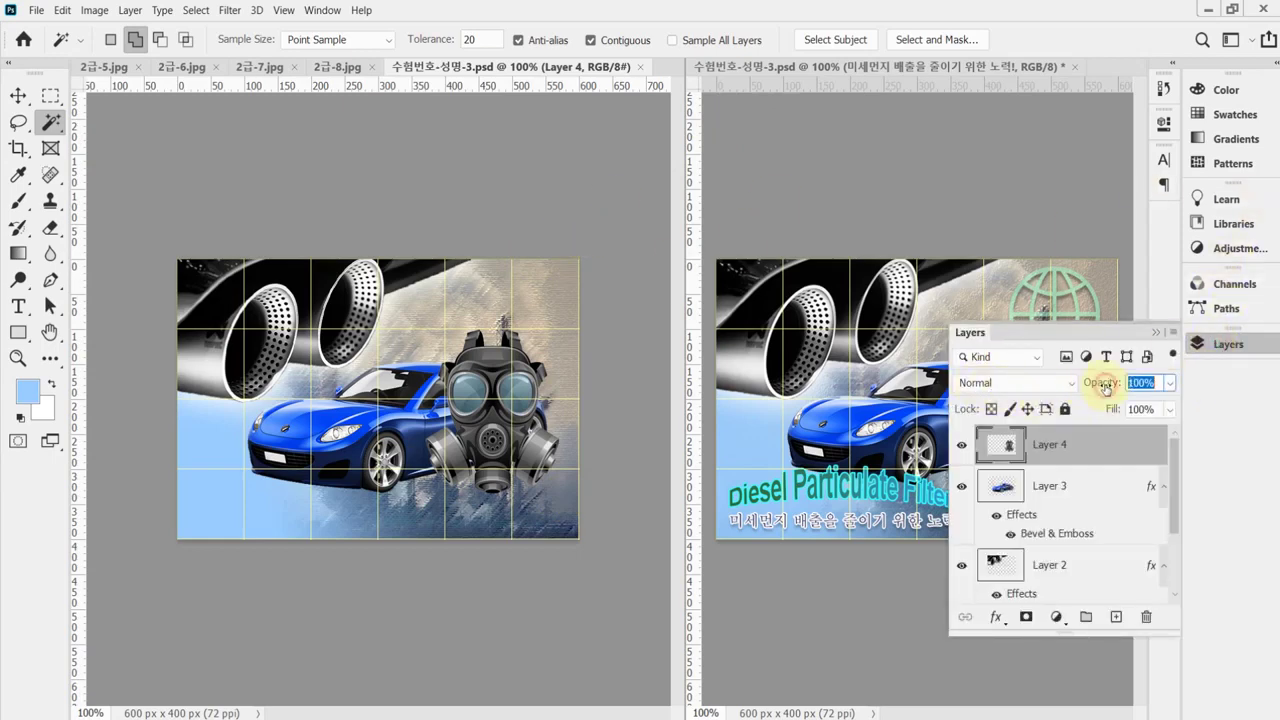
{"action": "type", "text": "70"}
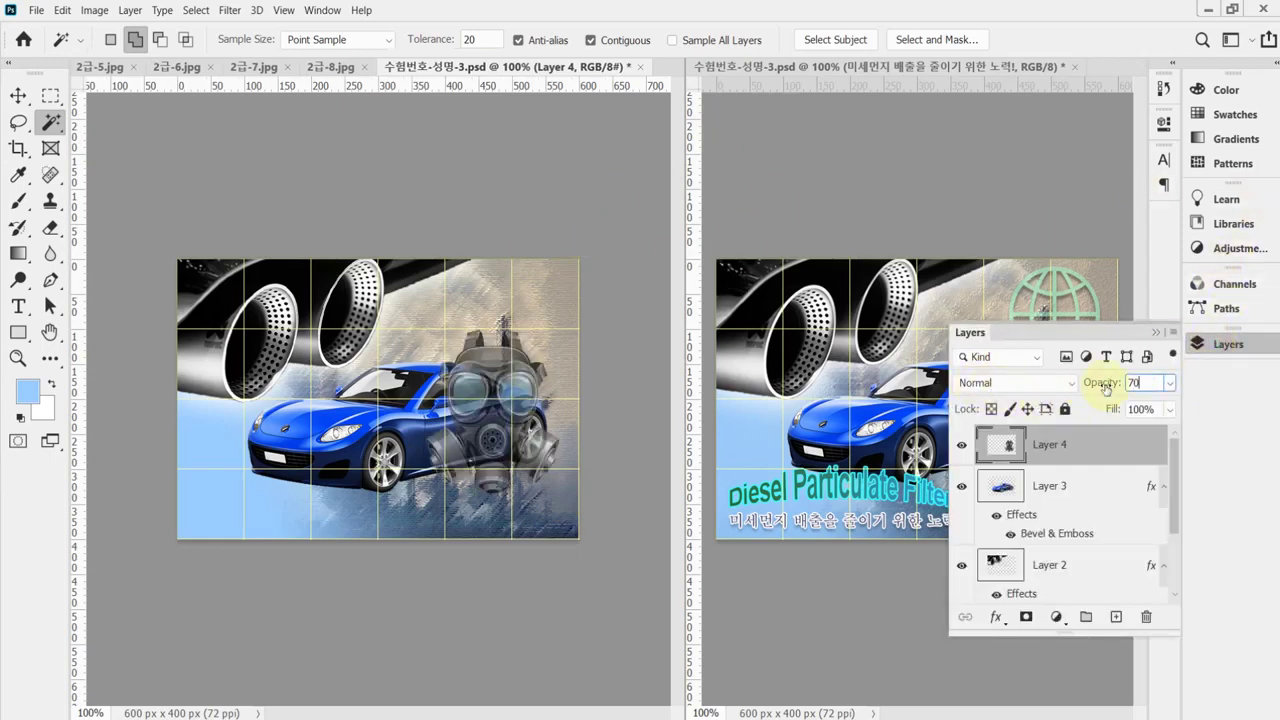
{"action": "key", "text": "Return"}
{"action": "left_click", "coordinate": [1212, 348]}
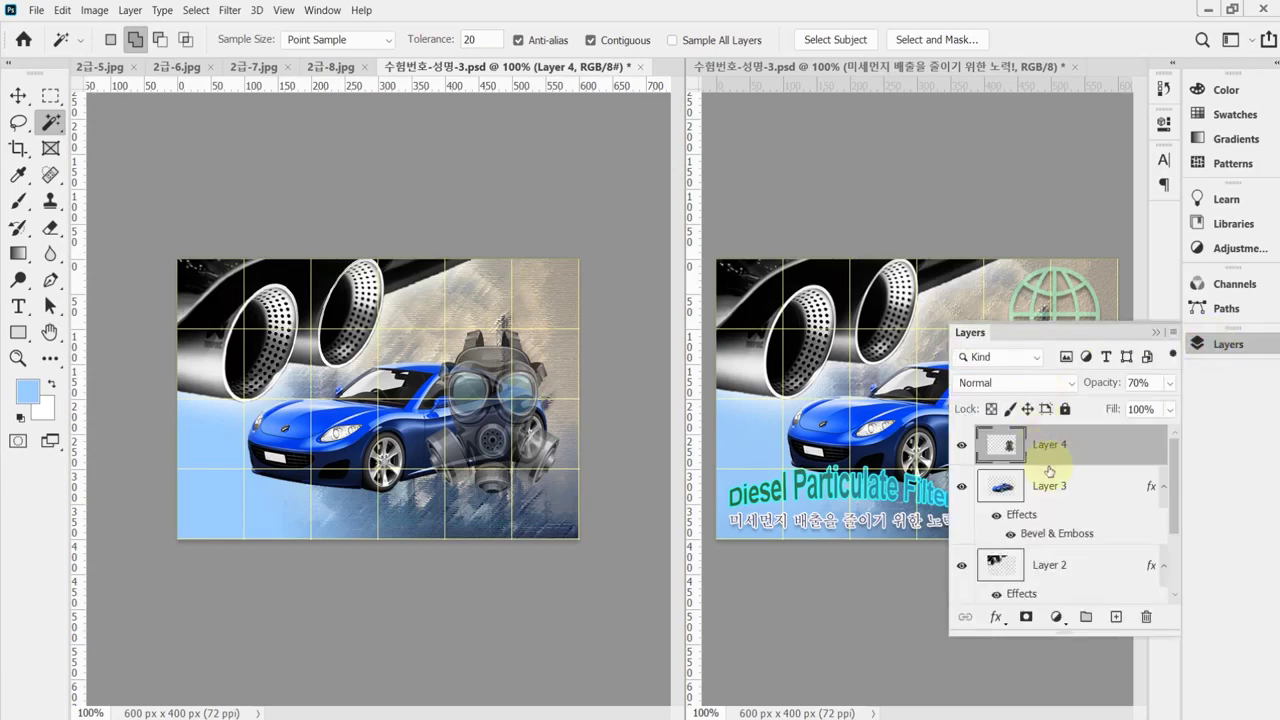
{"action": "left_click", "coordinate": [1100, 391]}
{"action": "type", "text": "100"}
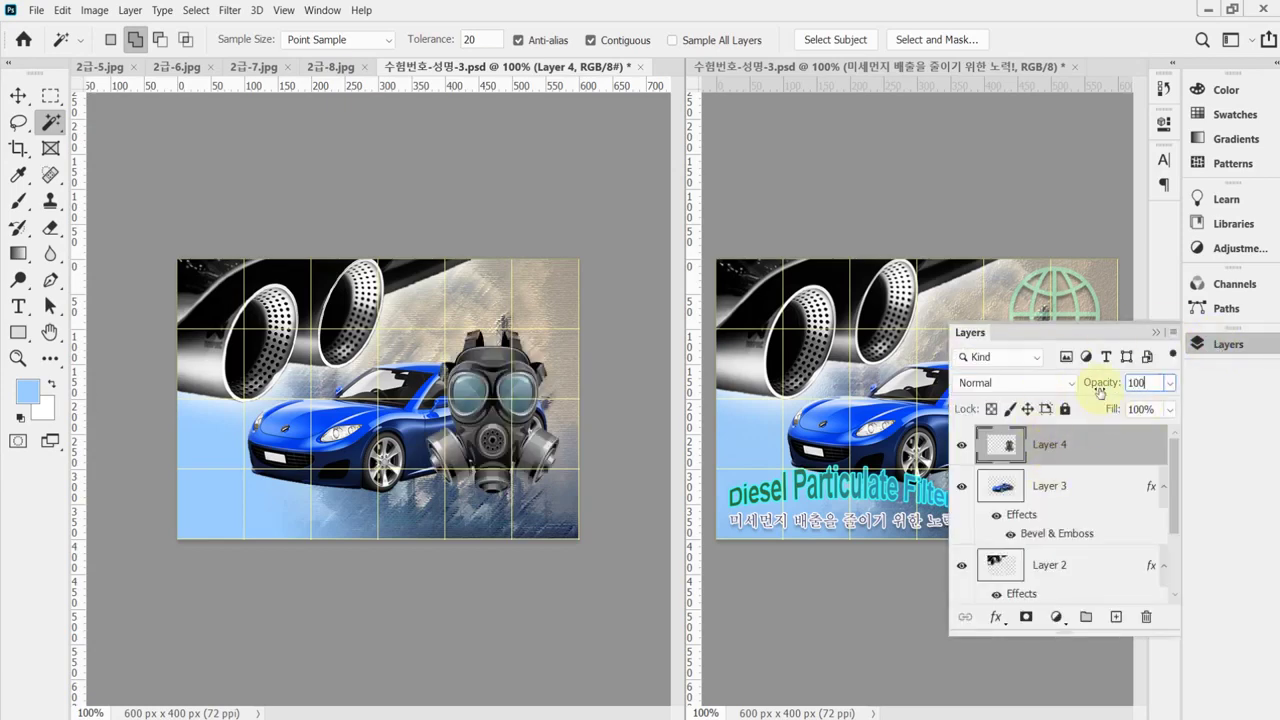
{"action": "key", "text": "Return"}
Check the exam PDF's layer style for 2급-8.jpg, apply Outer Glow to the gas mask layer, and save the composition.
{"action": "left_click", "coordinate": [510, 716]}
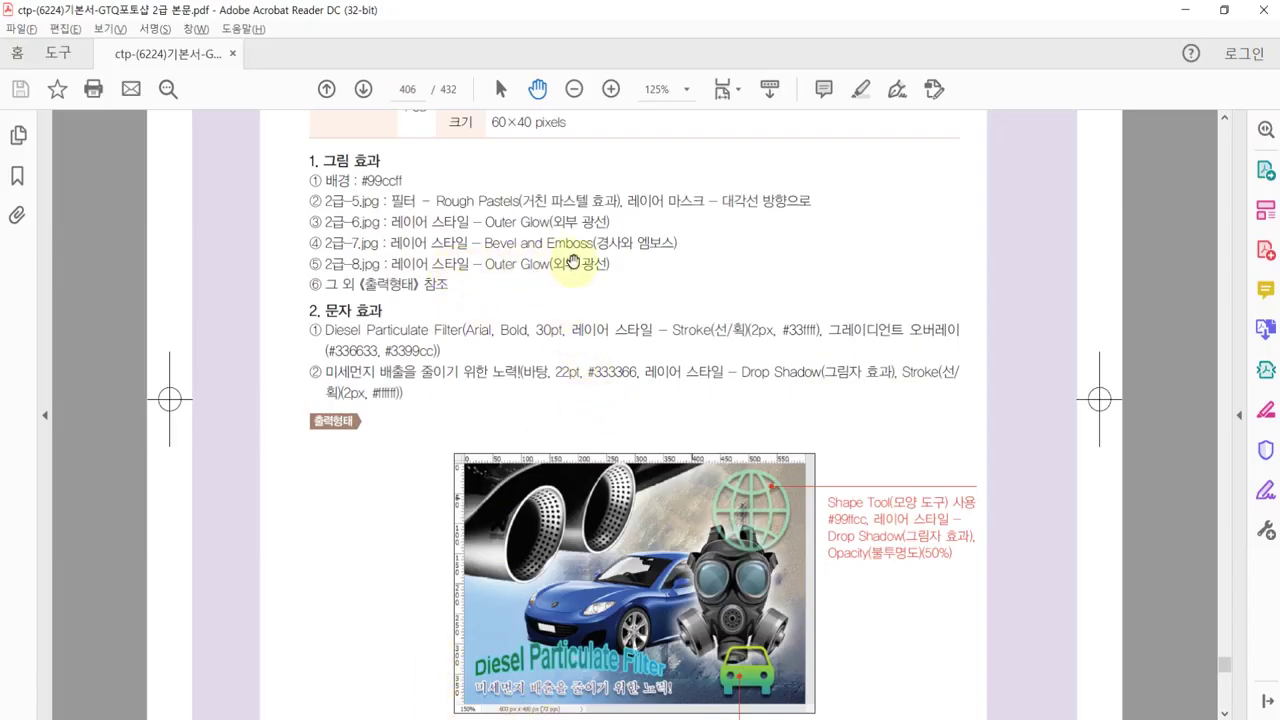
{"action": "key", "text": "alt+Tab"}
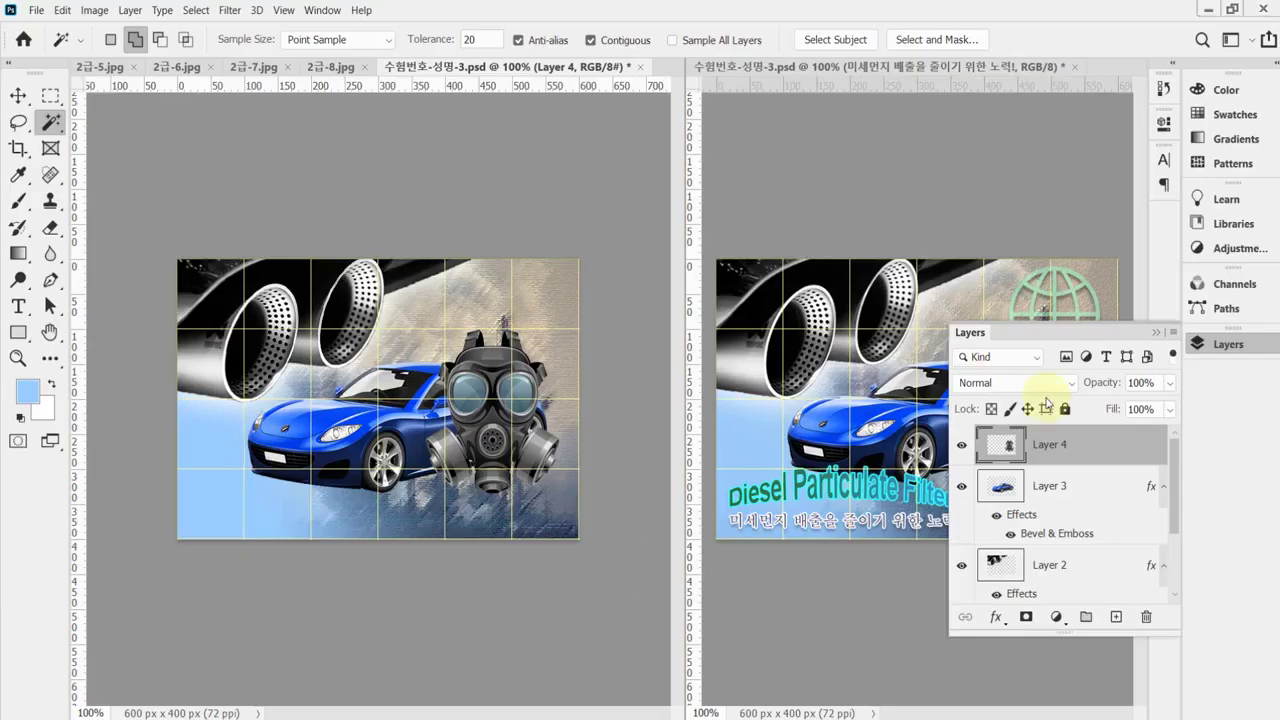
{"action": "left_click", "coordinate": [1003, 625]}
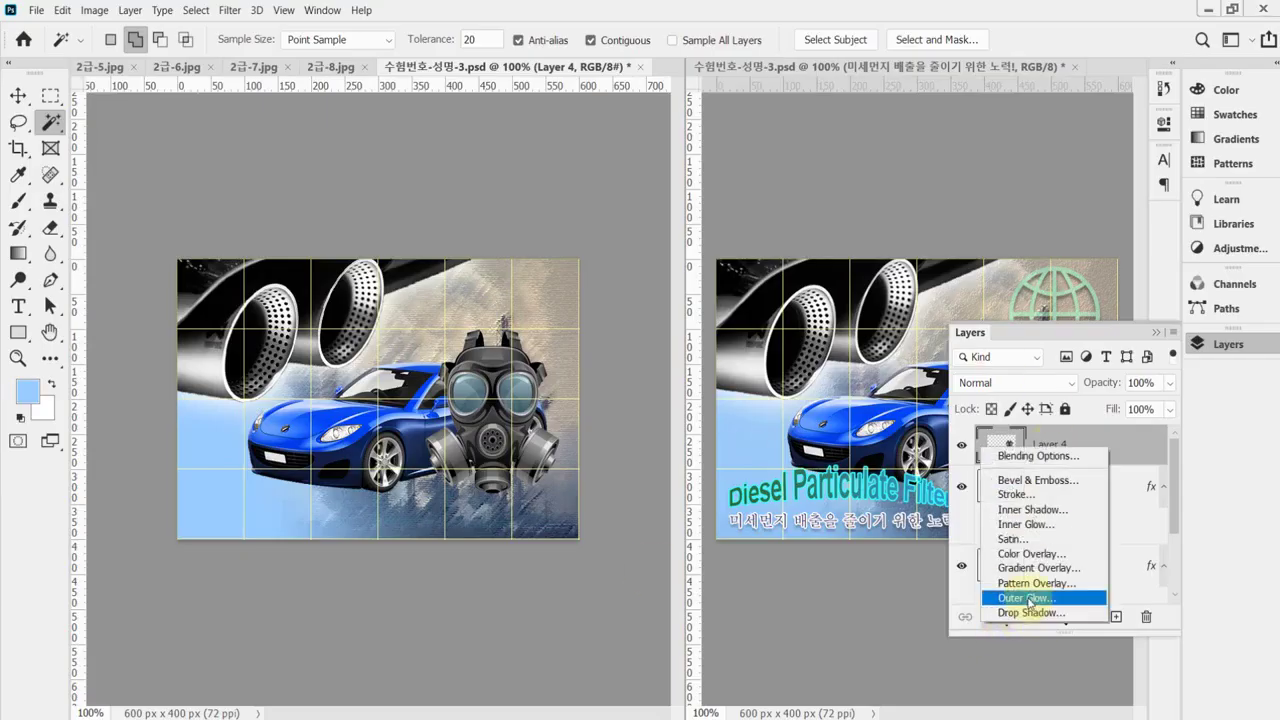
{"action": "left_click", "coordinate": [1030, 598]}
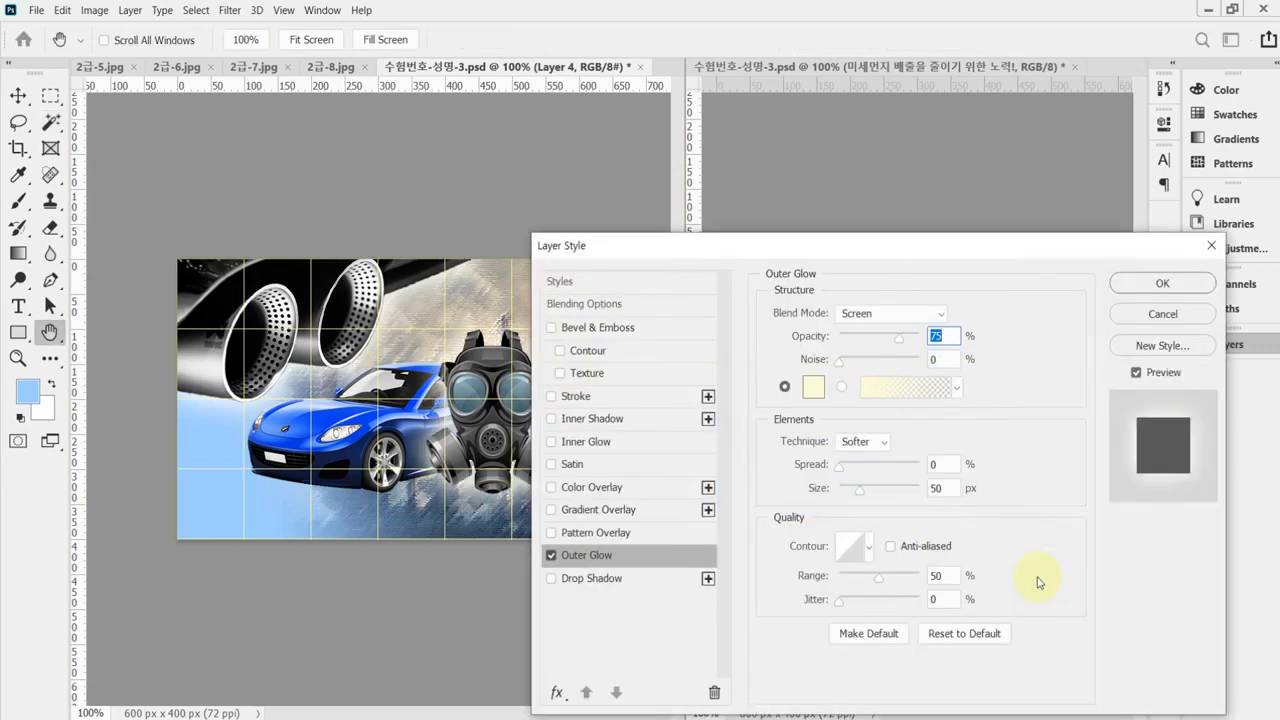
{"action": "left_click", "coordinate": [942, 487]}
{"action": "key", "text": "Return"}
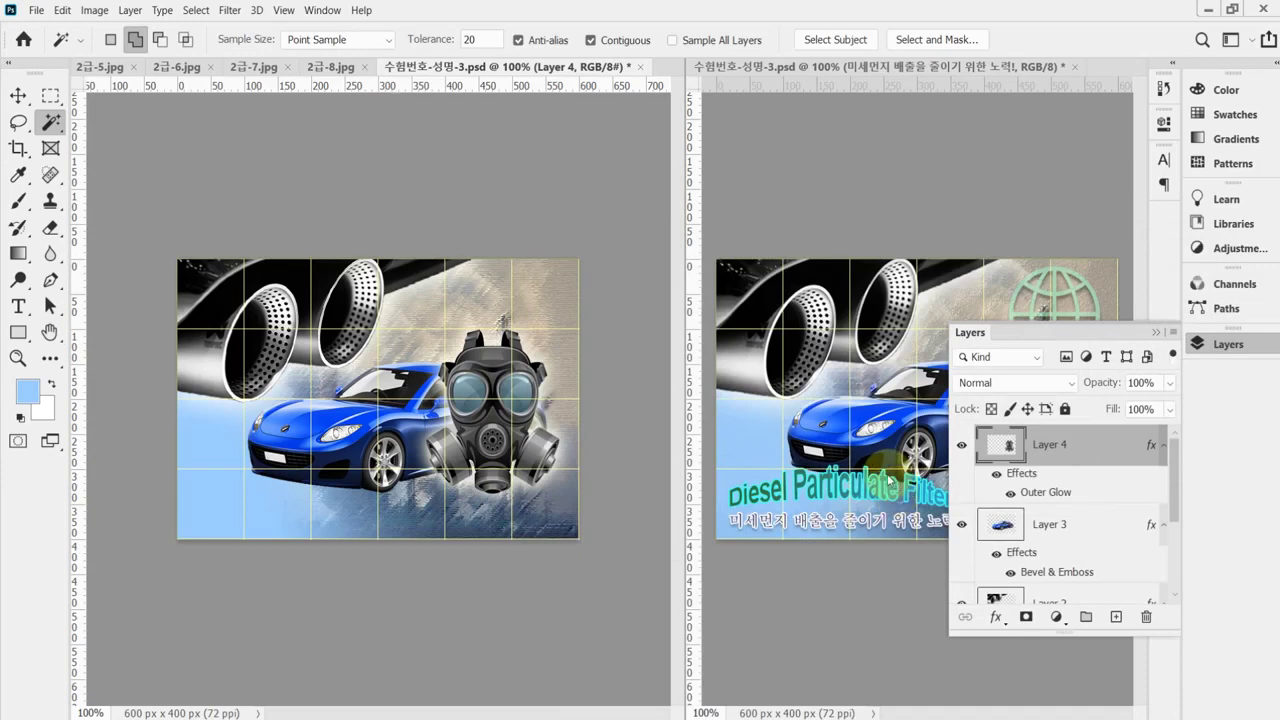
{"action": "left_click", "coordinate": [1209, 346]}
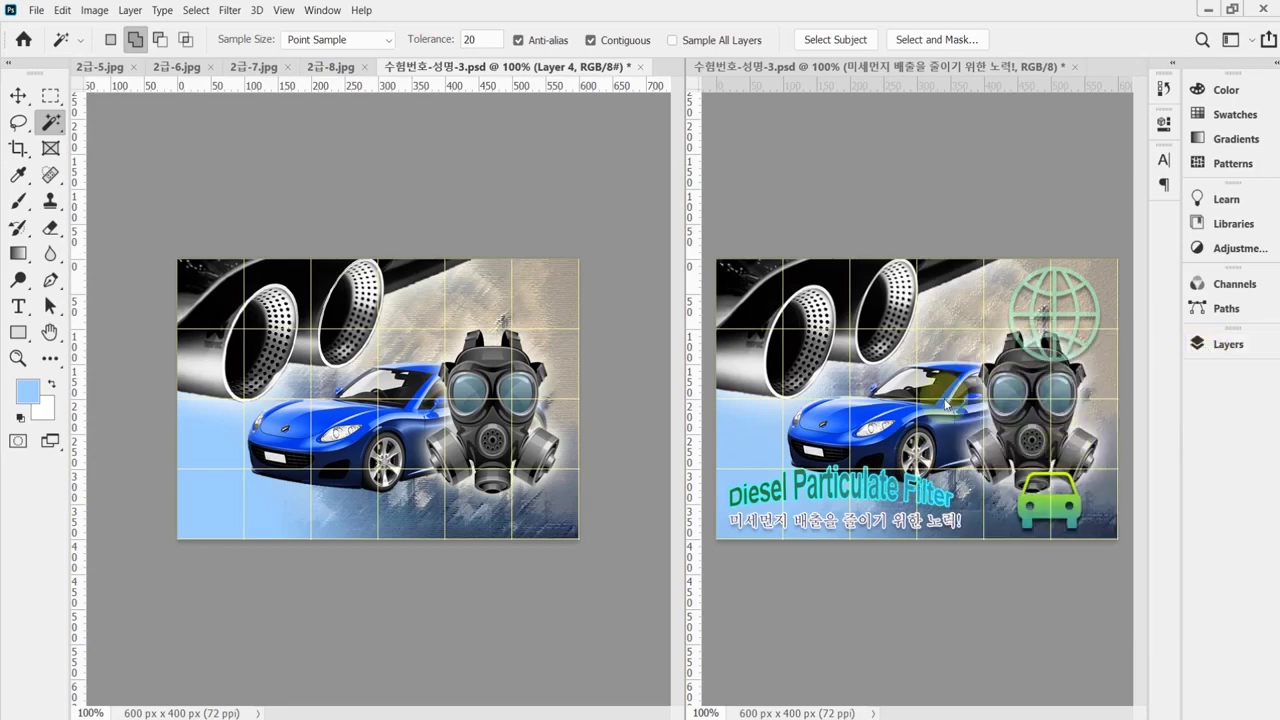
{"action": "key", "text": "ctrl+s"}
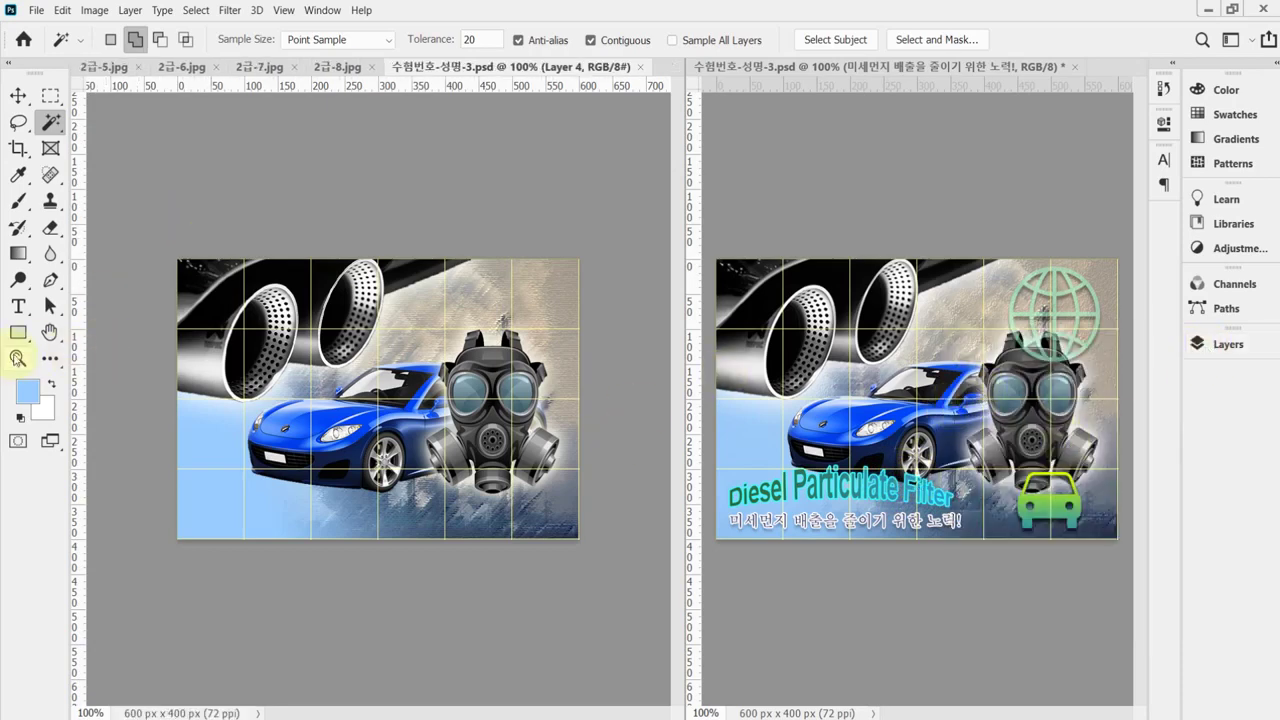
Draw the front-view car custom shape from the Symbols set, about 106 × 89 px, below the gas mask.
{"action": "right_click", "coordinate": [22, 338]}
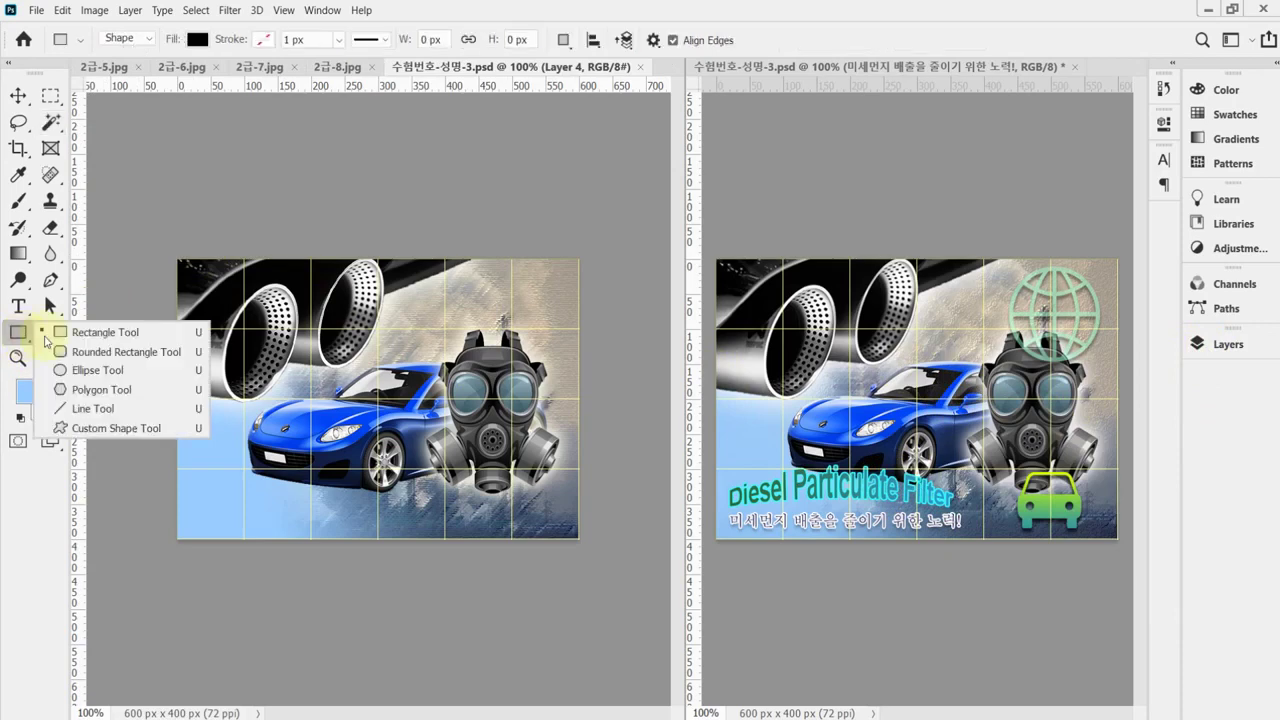
{"action": "left_click", "coordinate": [98, 430]}
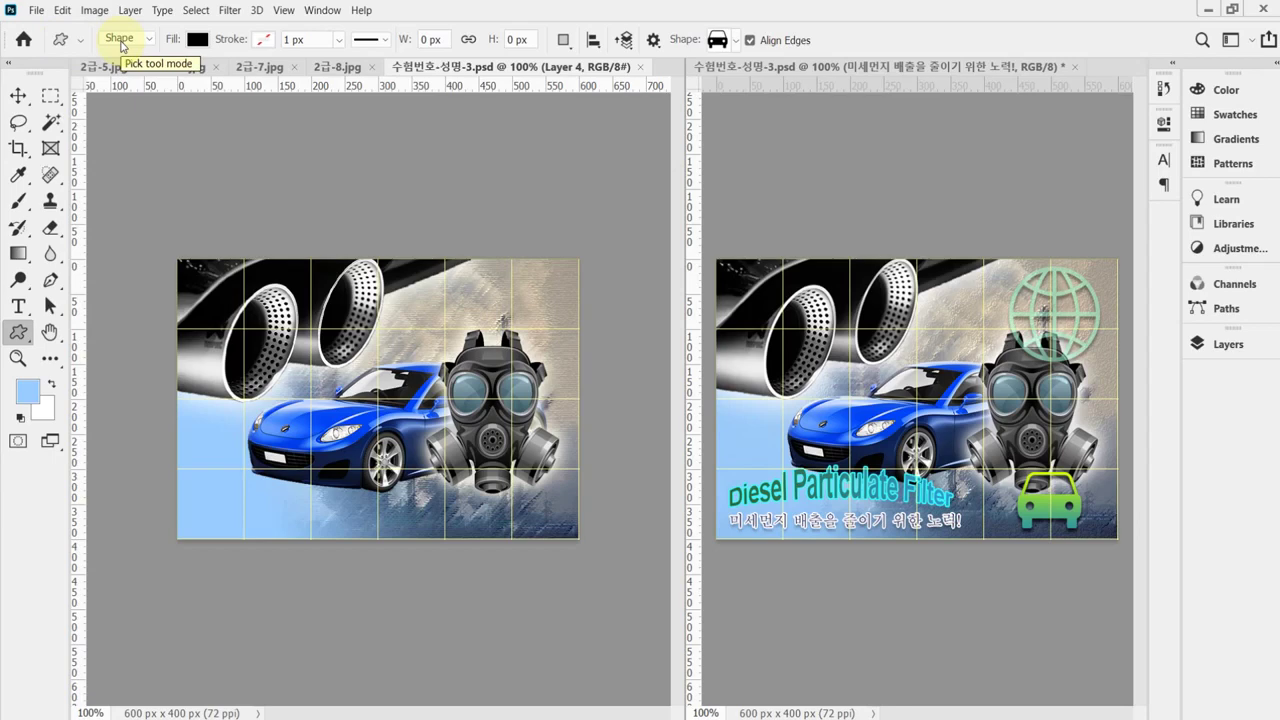
{"action": "left_click", "coordinate": [736, 44]}
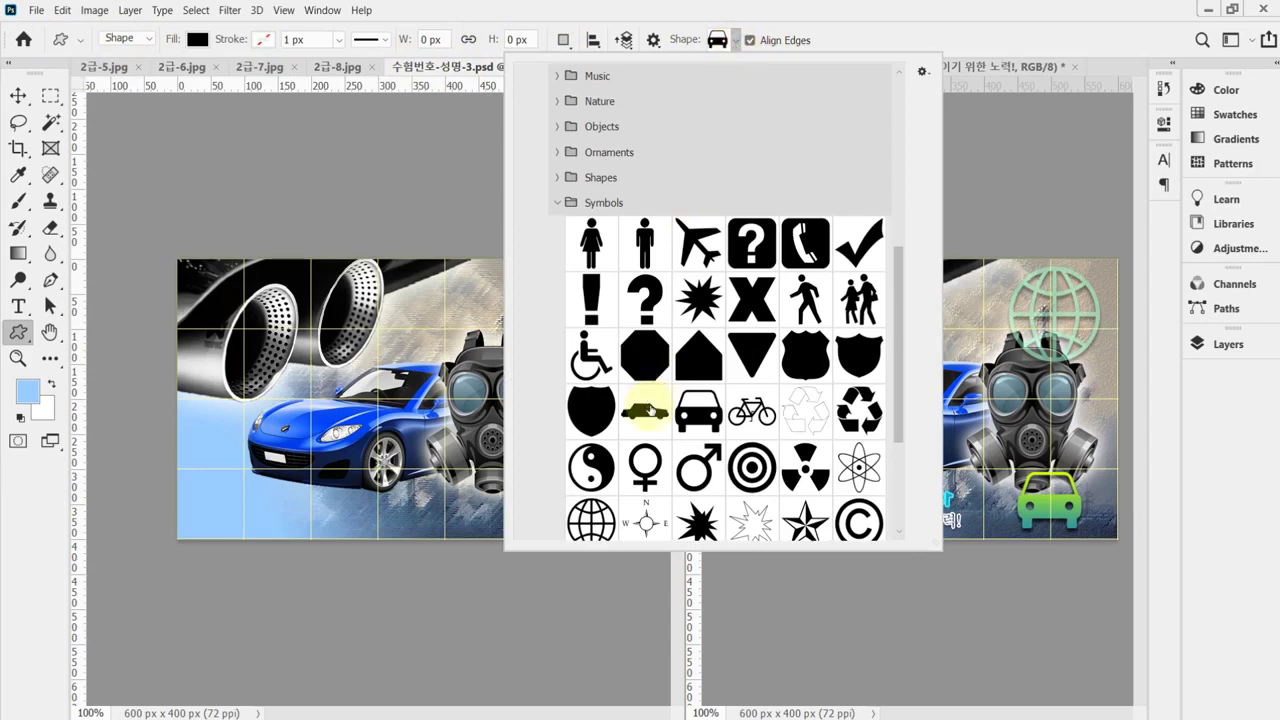
{"action": "left_click", "coordinate": [704, 418]}
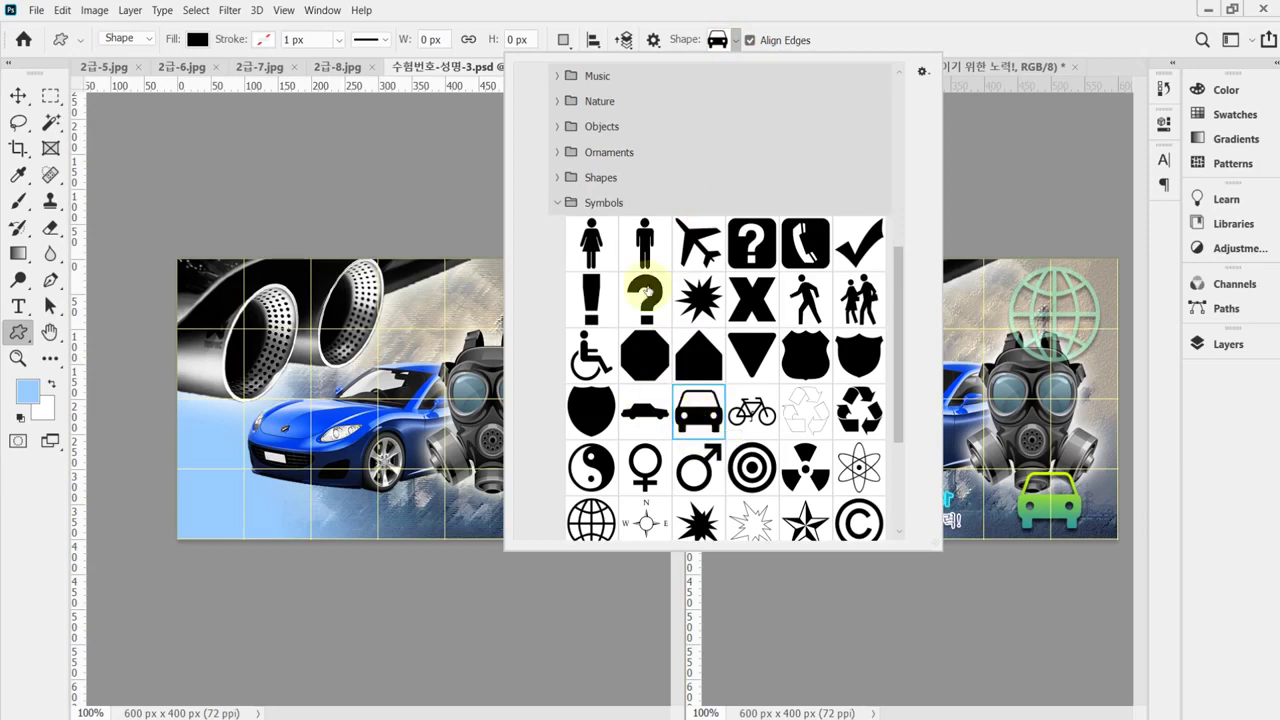
{"action": "left_click", "coordinate": [837, 24]}
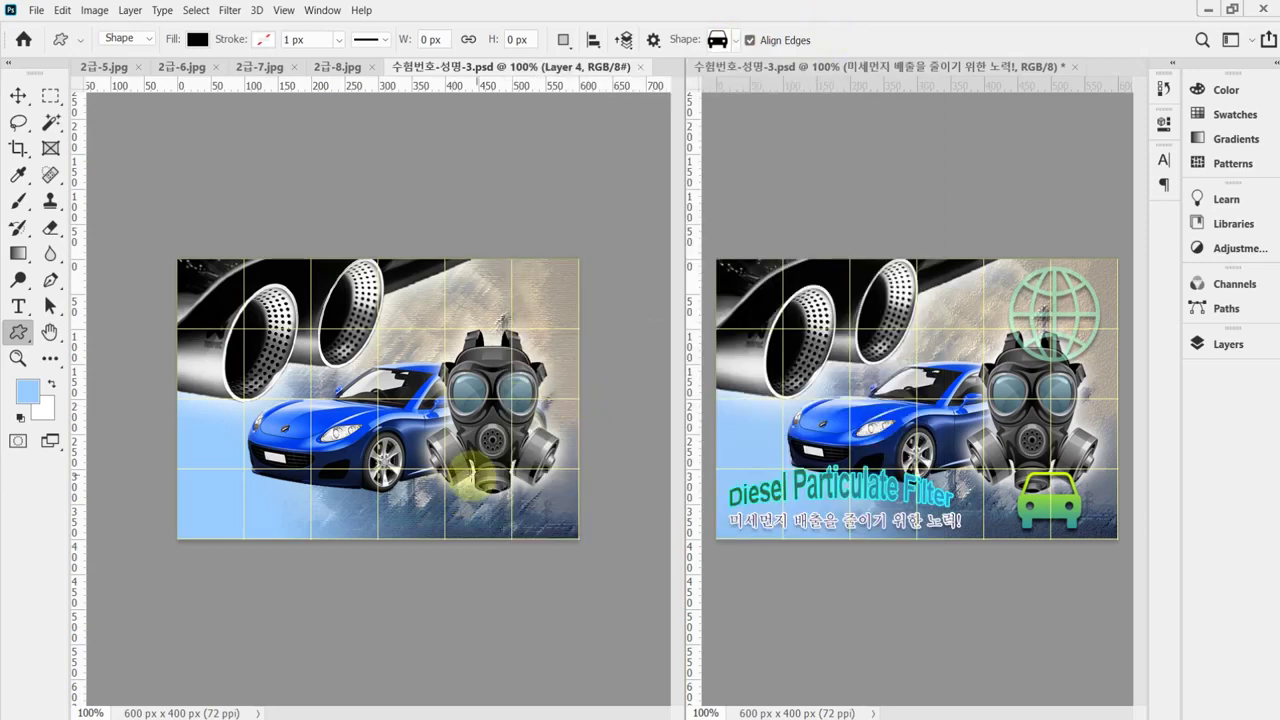
{"action": "left_click_drag", "start_coordinate": [476, 456], "coordinate": [575, 536]}
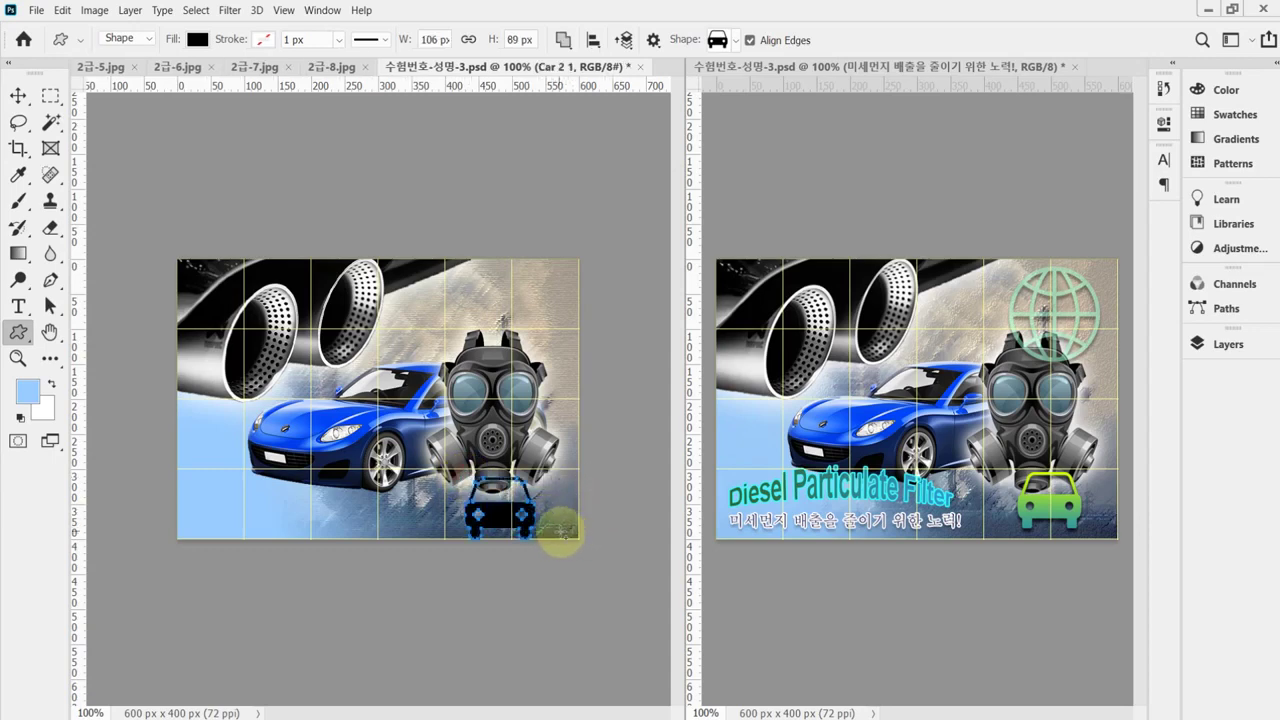
Scale the car shape to about 97%, centre it at about X 498.5 px, Y 343.5 px, apply the transform, and save.
{"action": "key", "text": "ctrl+t"}
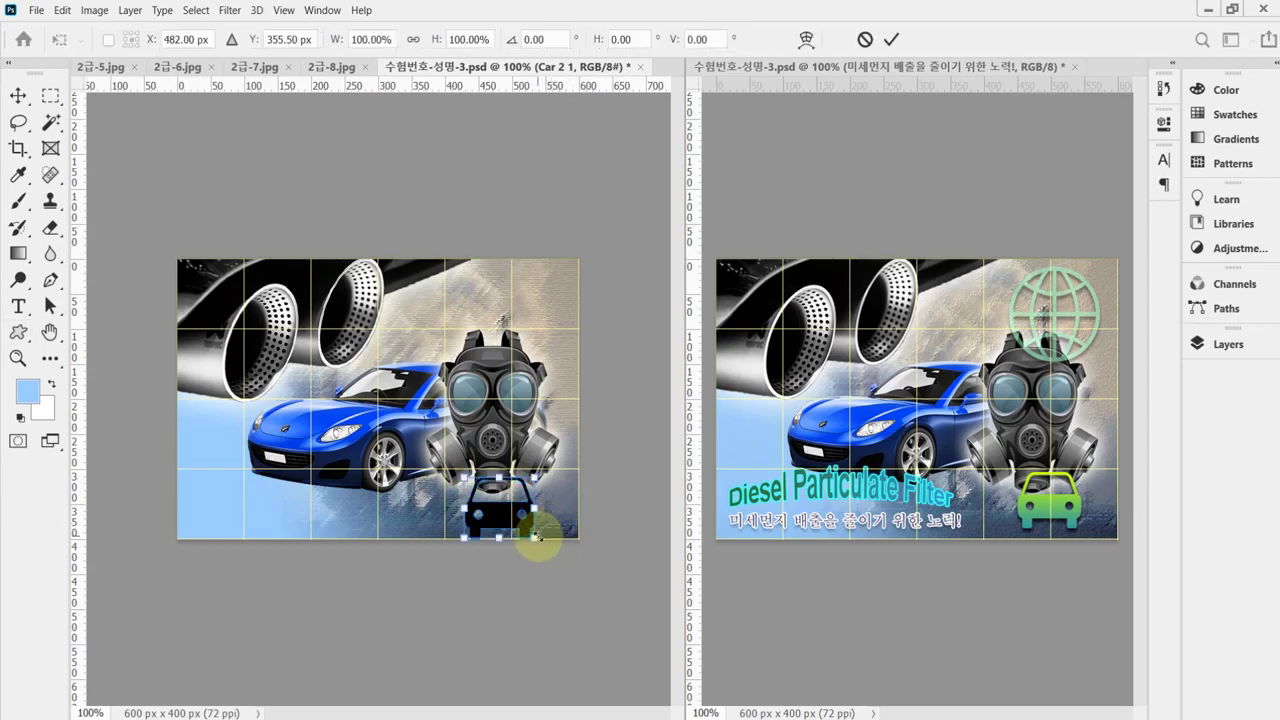
{"action": "left_click_drag", "start_coordinate": [536, 537], "coordinate": [534, 535]}
{"action": "left_click_drag", "start_coordinate": [505, 521], "coordinate": [516, 510]}
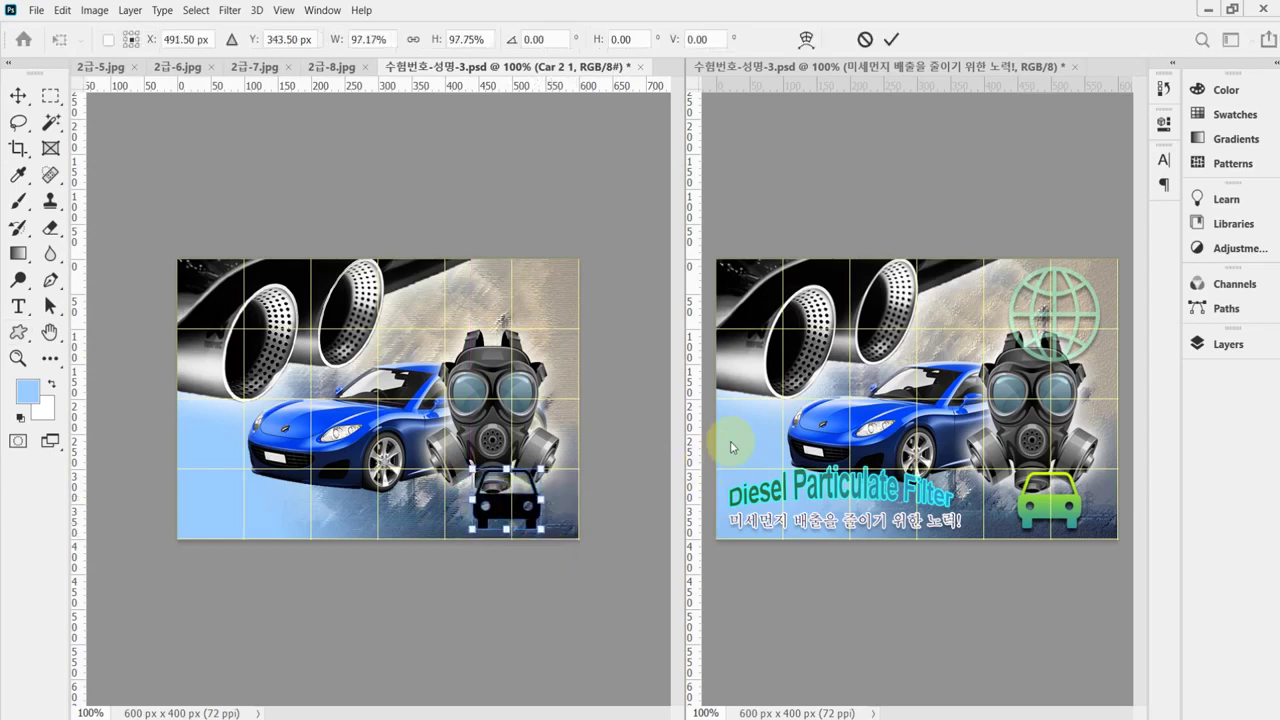
{"action": "key", "text": "Right"}
{"action": "key", "text": "Right"}
{"action": "key", "text": "Right"}
{"action": "key", "text": "Right"}
{"action": "key", "text": "Right"}
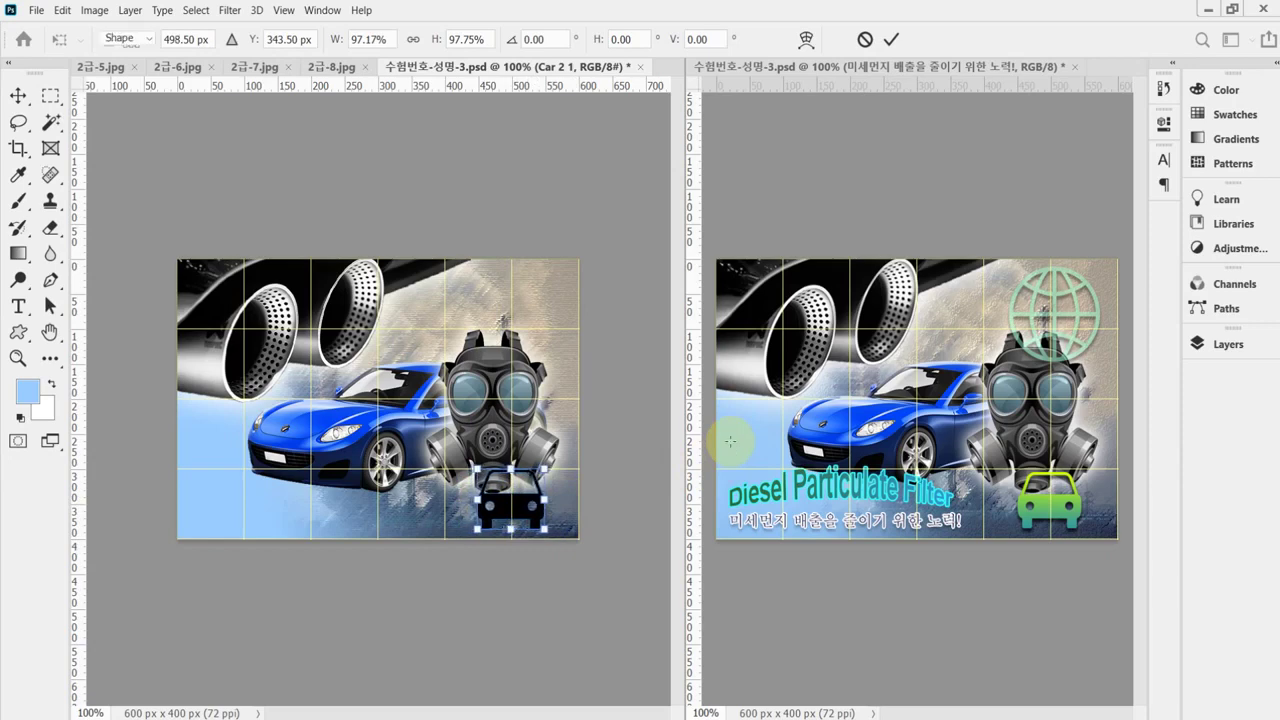
{"action": "key", "text": "Return"}
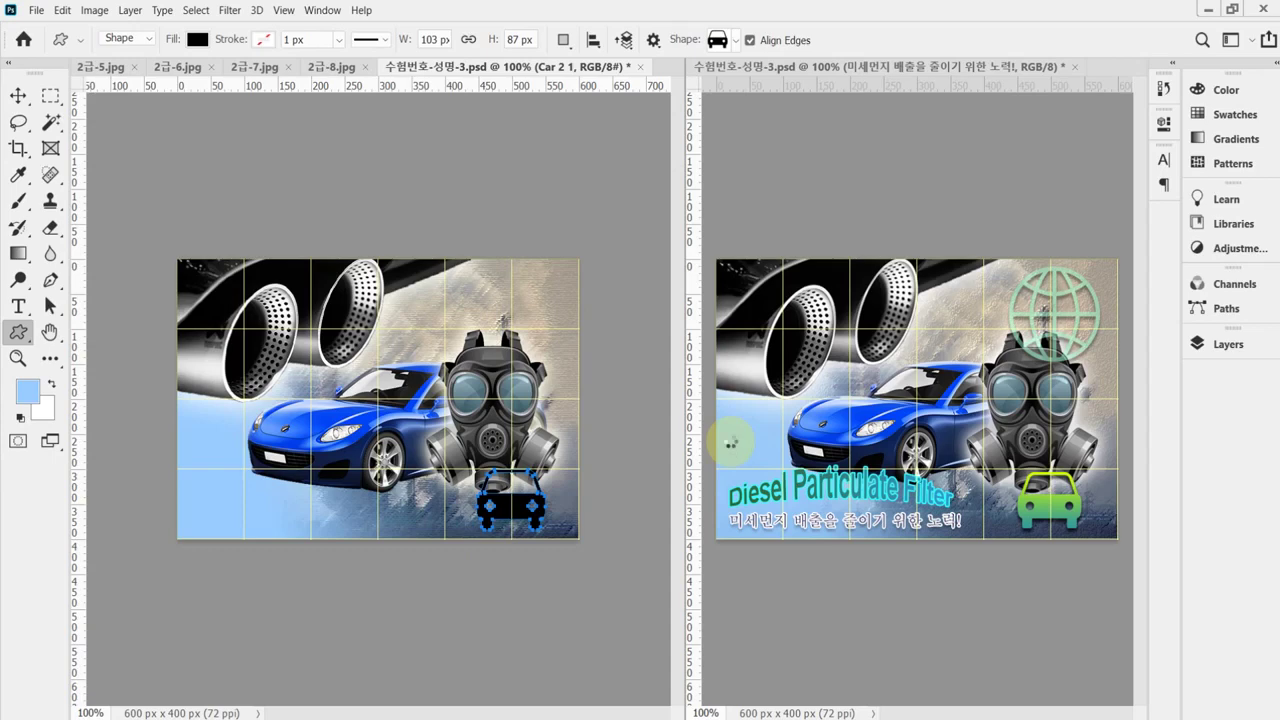
{"action": "key", "text": "ctrl+s"}
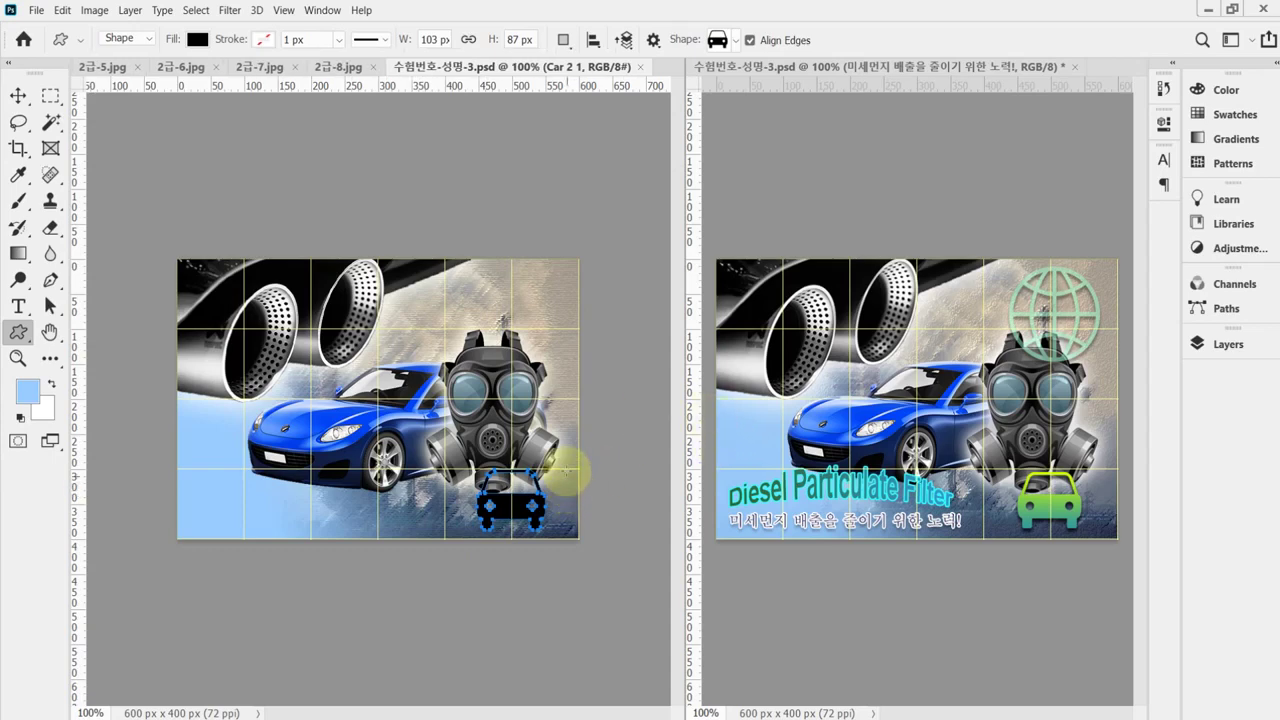
Check the car shape's styles in the exam PDF and add a Gradient Overlay to its layer with the starting colour stop #339999.
{"action": "key", "text": "alt+Tab"}
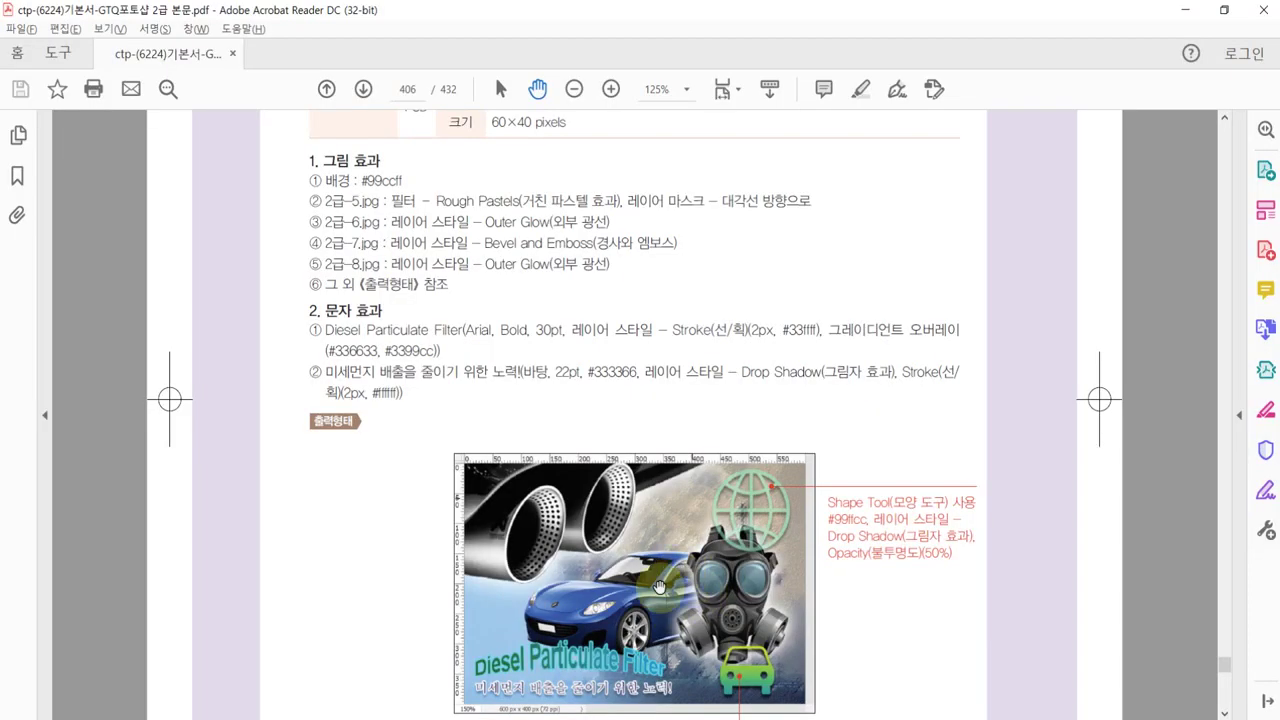
{"action": "scroll", "coordinate": [740, 590], "scroll_direction": "down", "scroll_amount": 3}
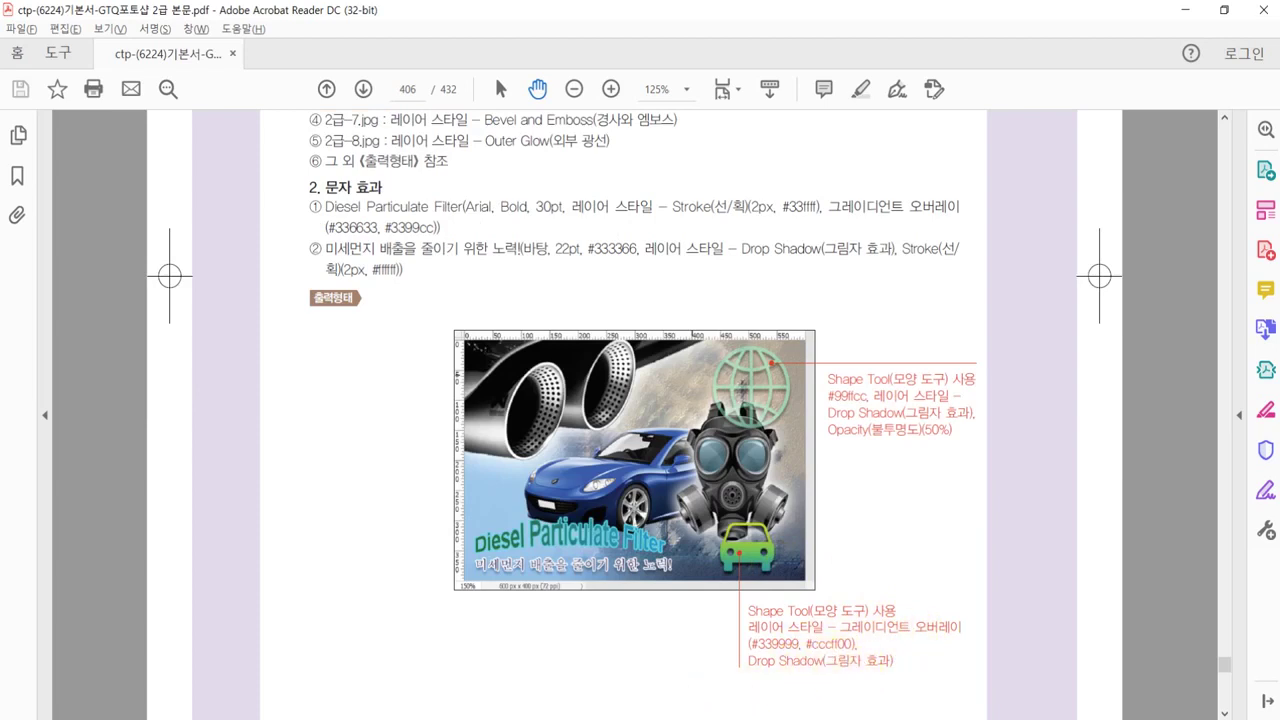
{"action": "left_click", "coordinate": [680, 650]}
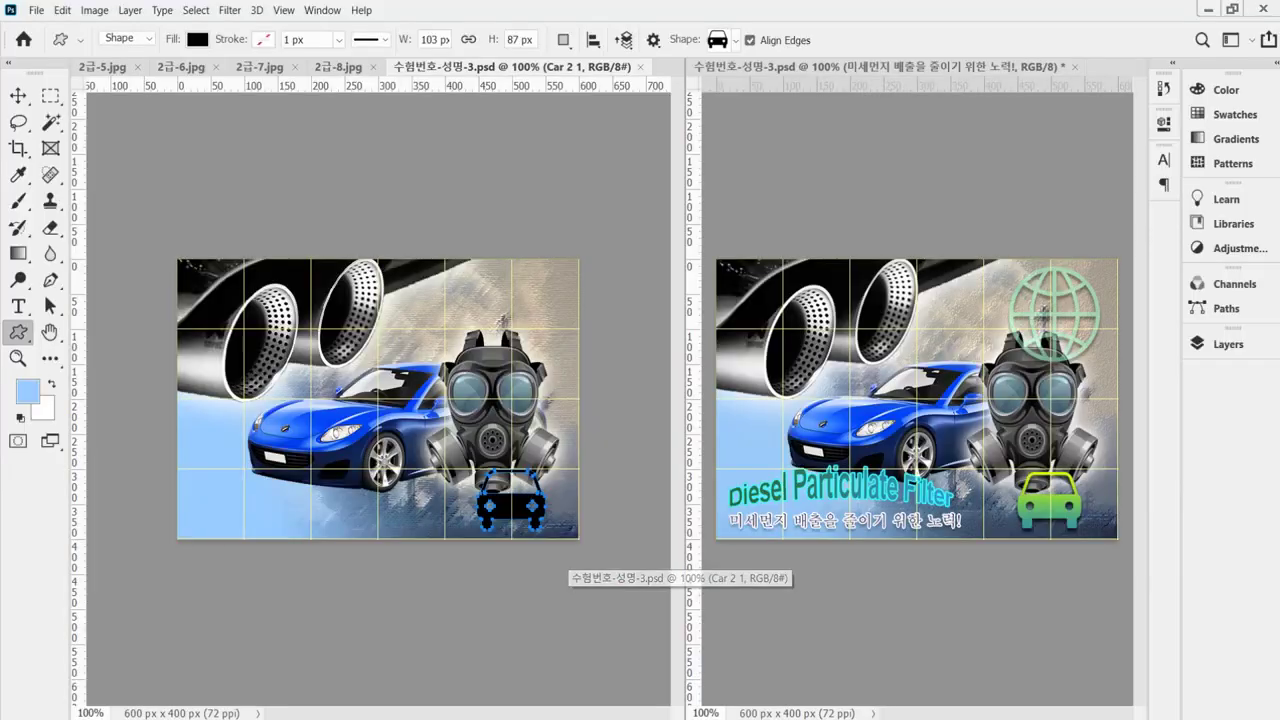
{"action": "left_click", "coordinate": [1228, 344]}
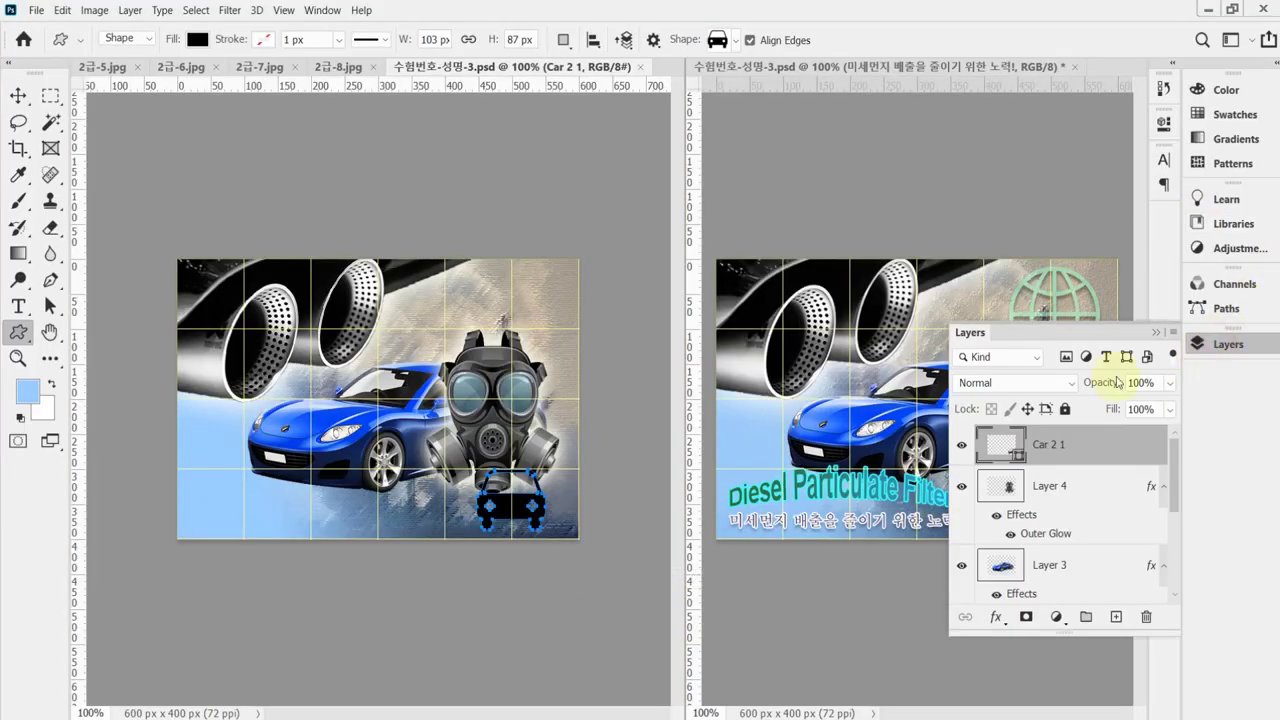
{"action": "left_click", "coordinate": [993, 619]}
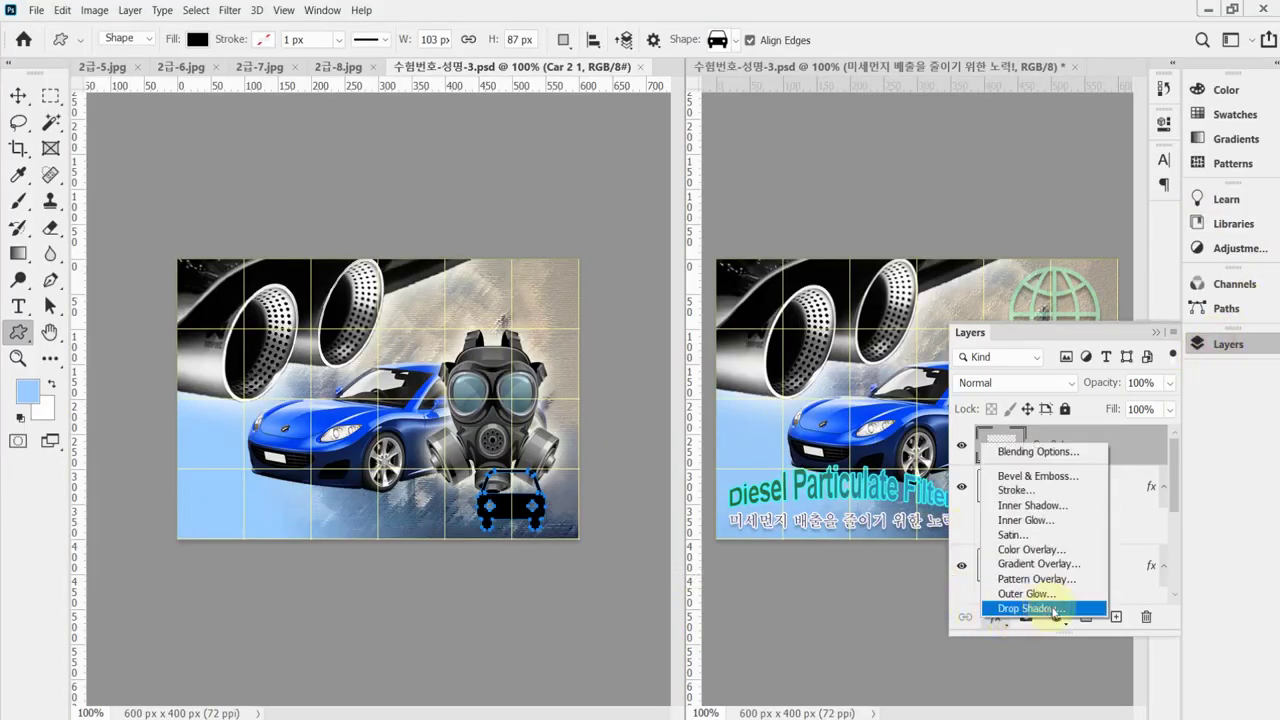
{"action": "key", "text": "Escape"}
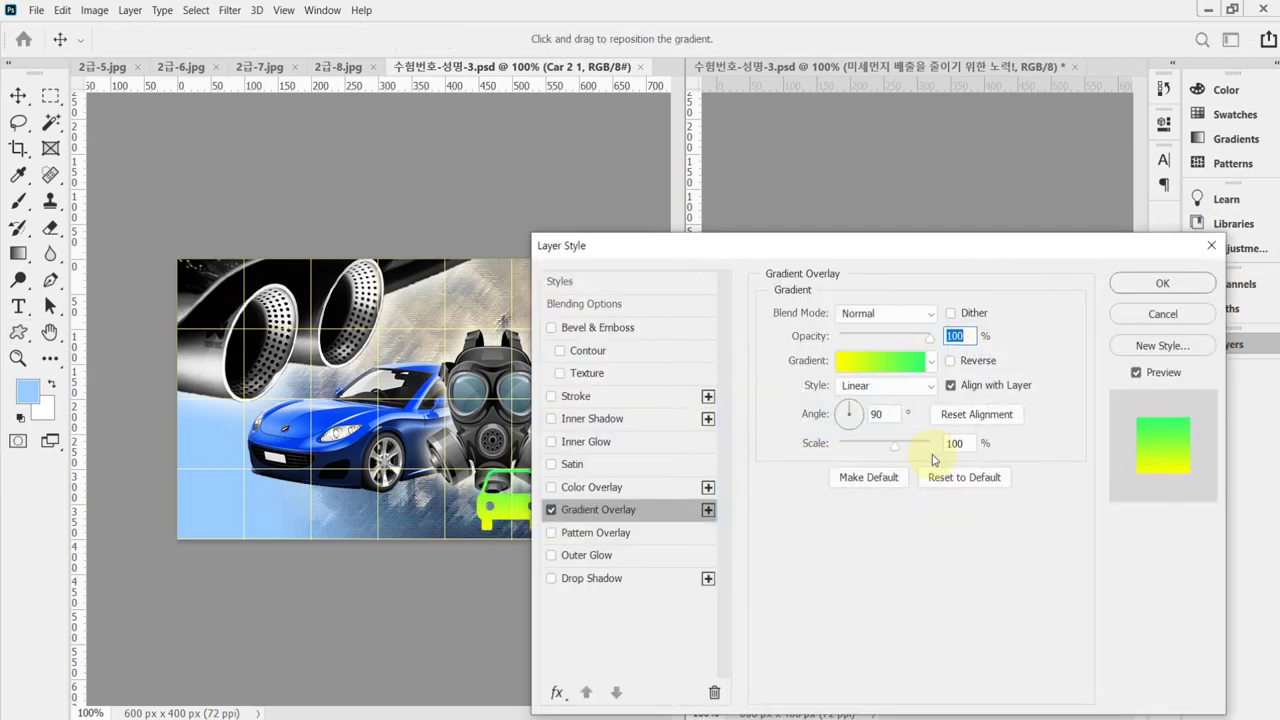
{"action": "left_click", "coordinate": [868, 358]}
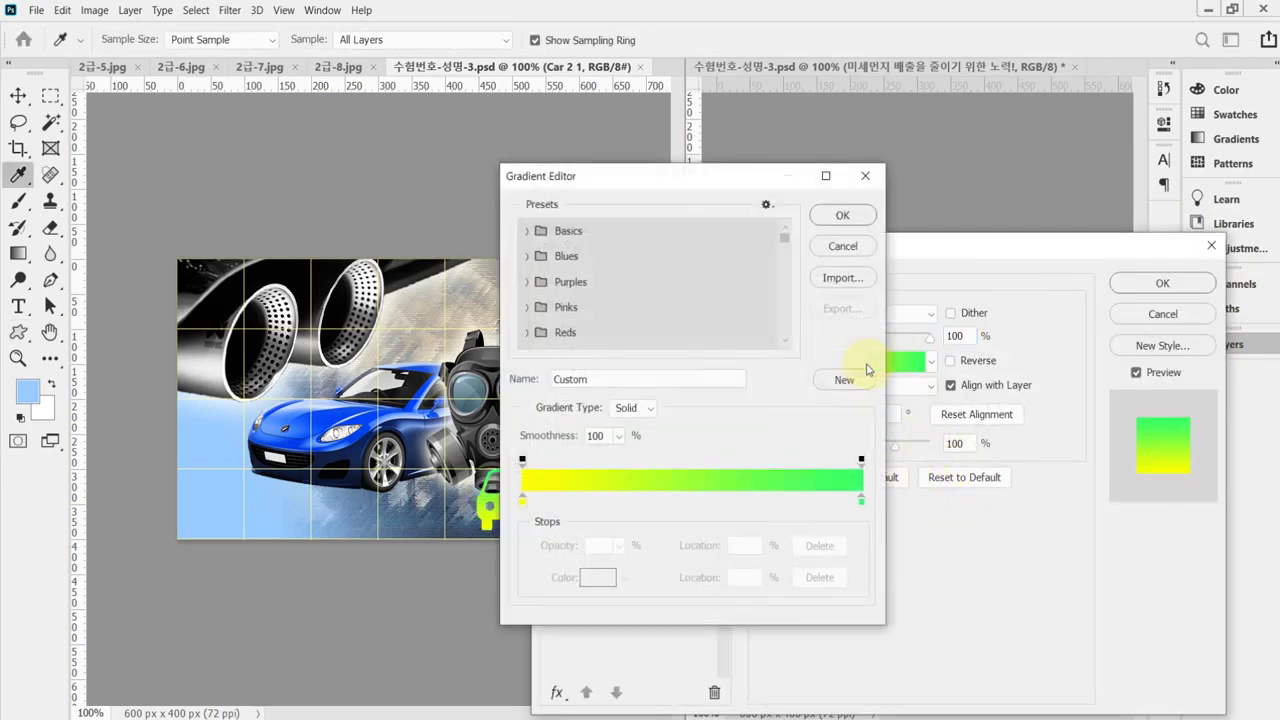
{"action": "double_click", "coordinate": [523, 507]}
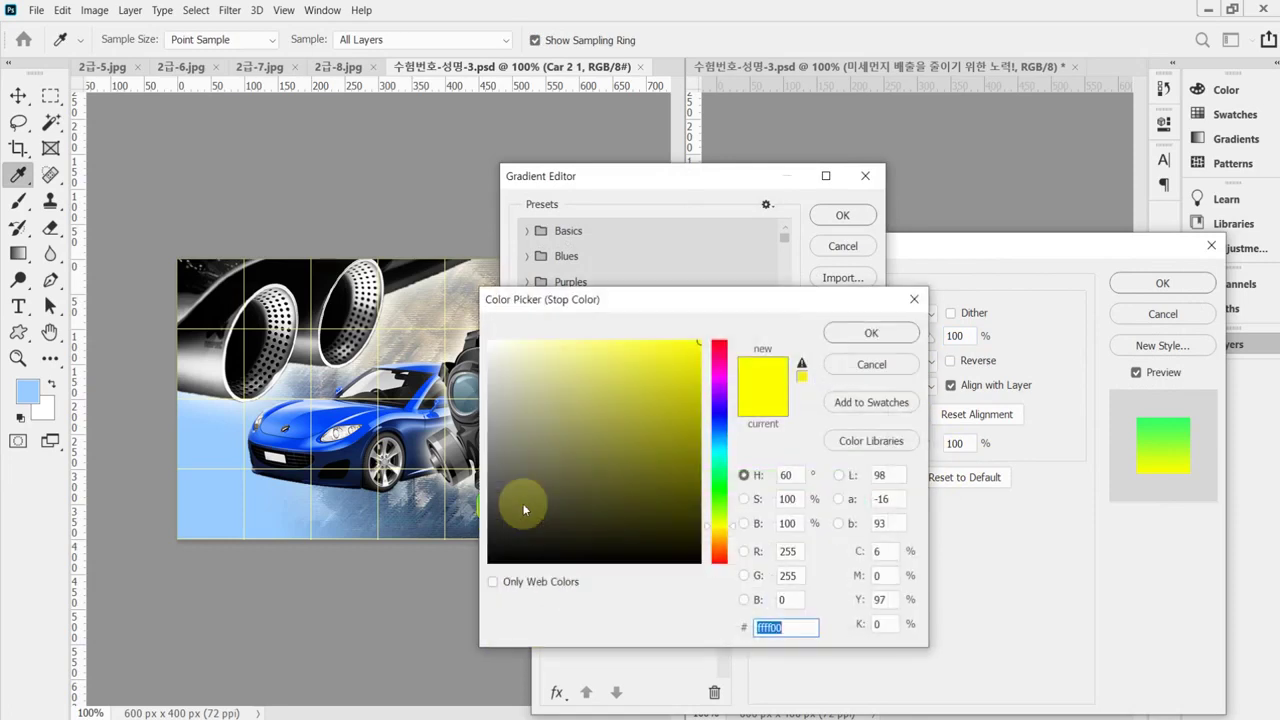
{"action": "type", "text": "3"}
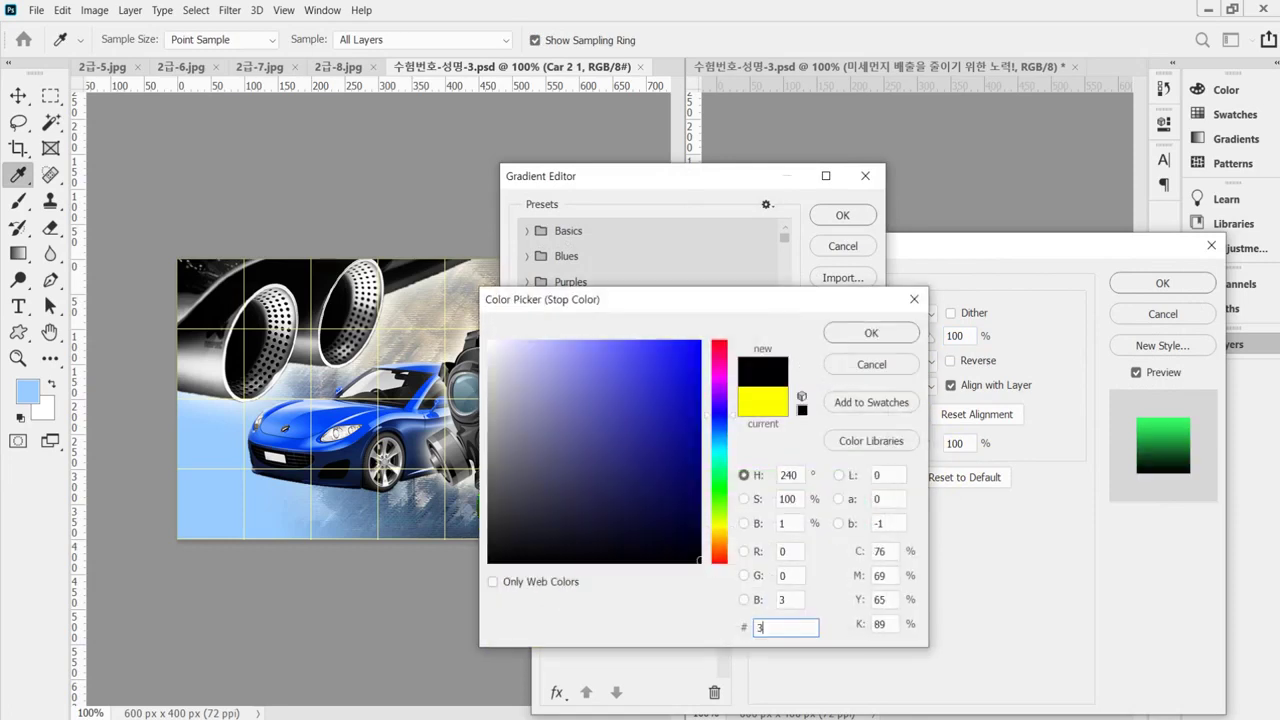
{"action": "type", "text": "99e9a"}
{"action": "key", "text": "Return"}
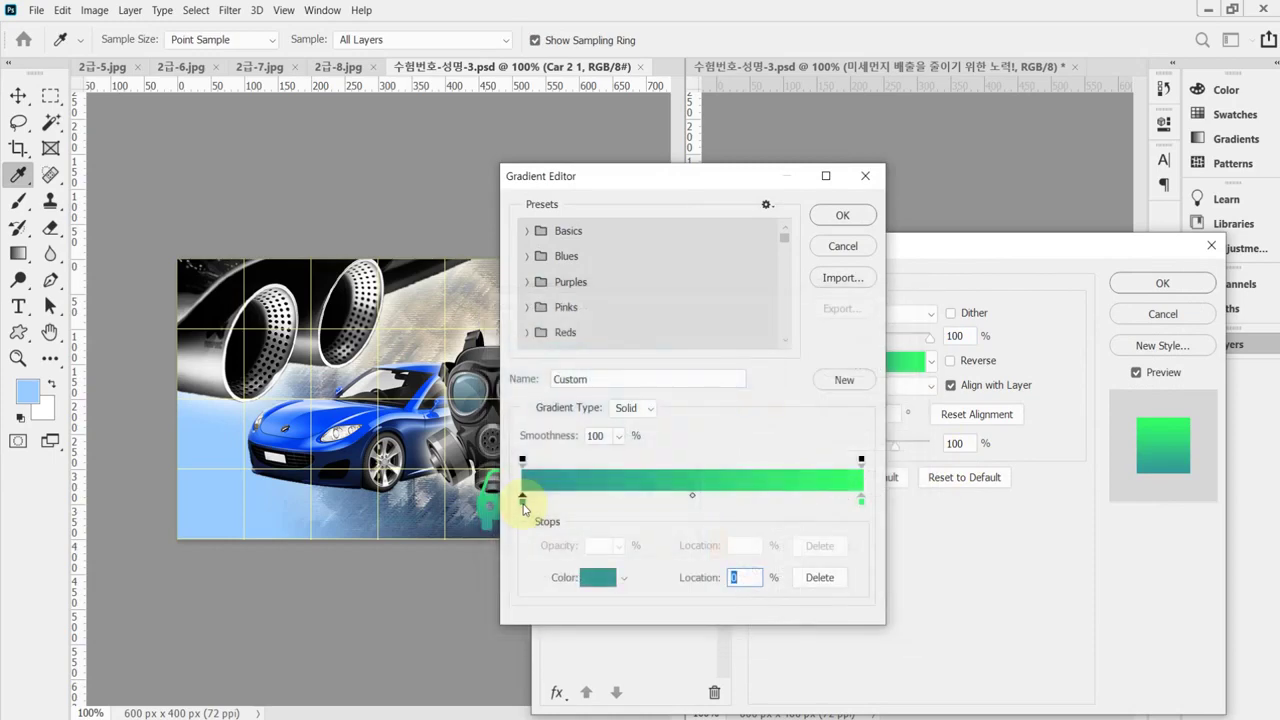
Set the ending colour stop of the car's gradient to #ccff00 and accept the gradient.
{"action": "double_click", "coordinate": [861, 499]}
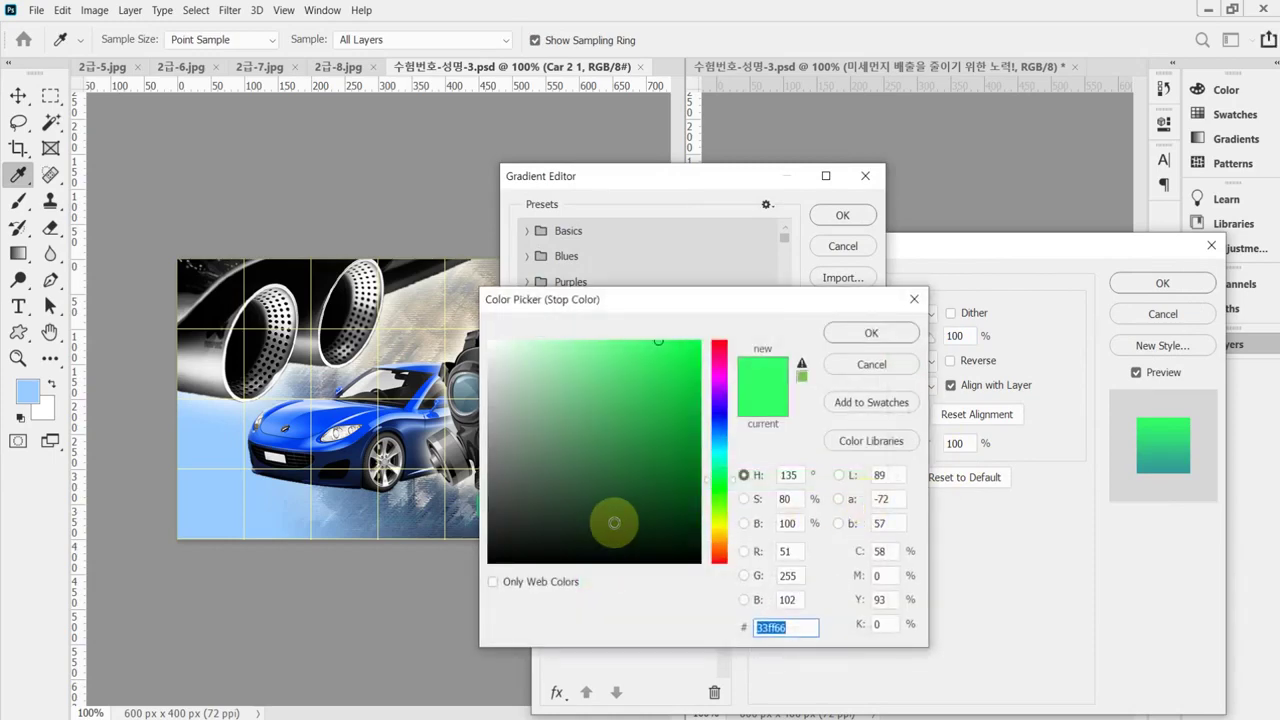
{"action": "type", "text": "cf0"}
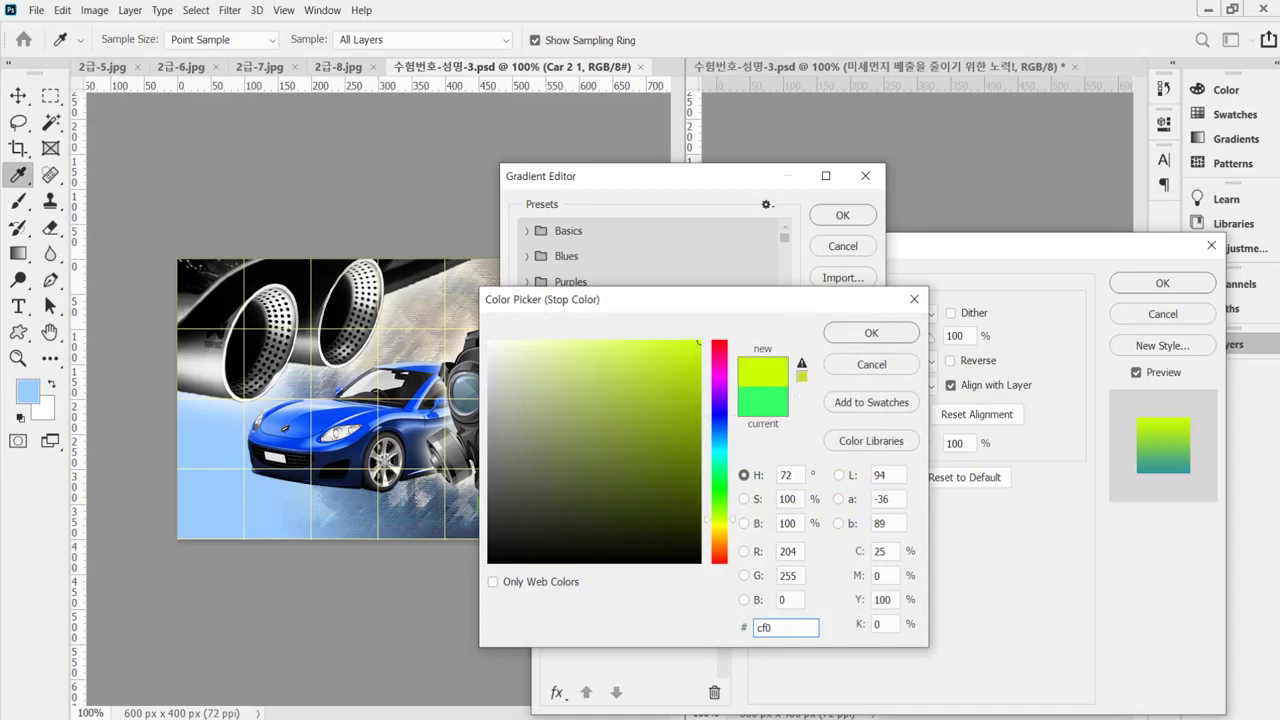
{"action": "key", "text": "Return"}
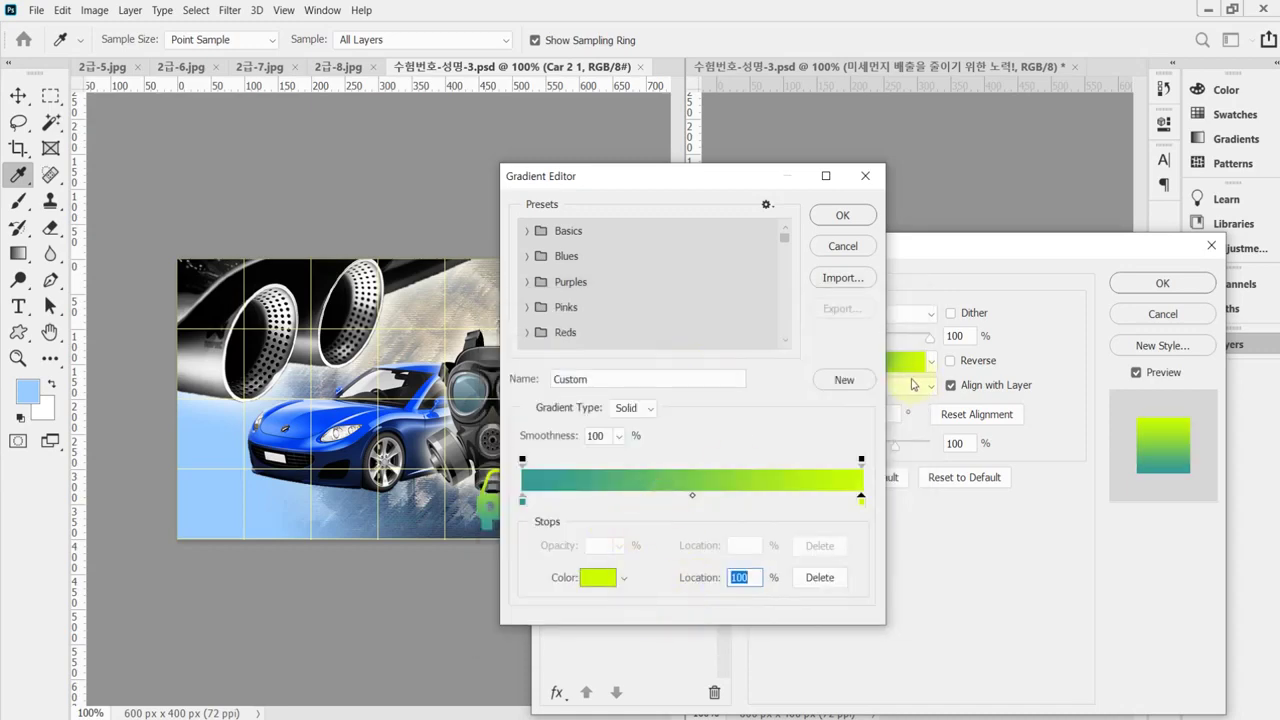
{"action": "left_click", "coordinate": [858, 216]}
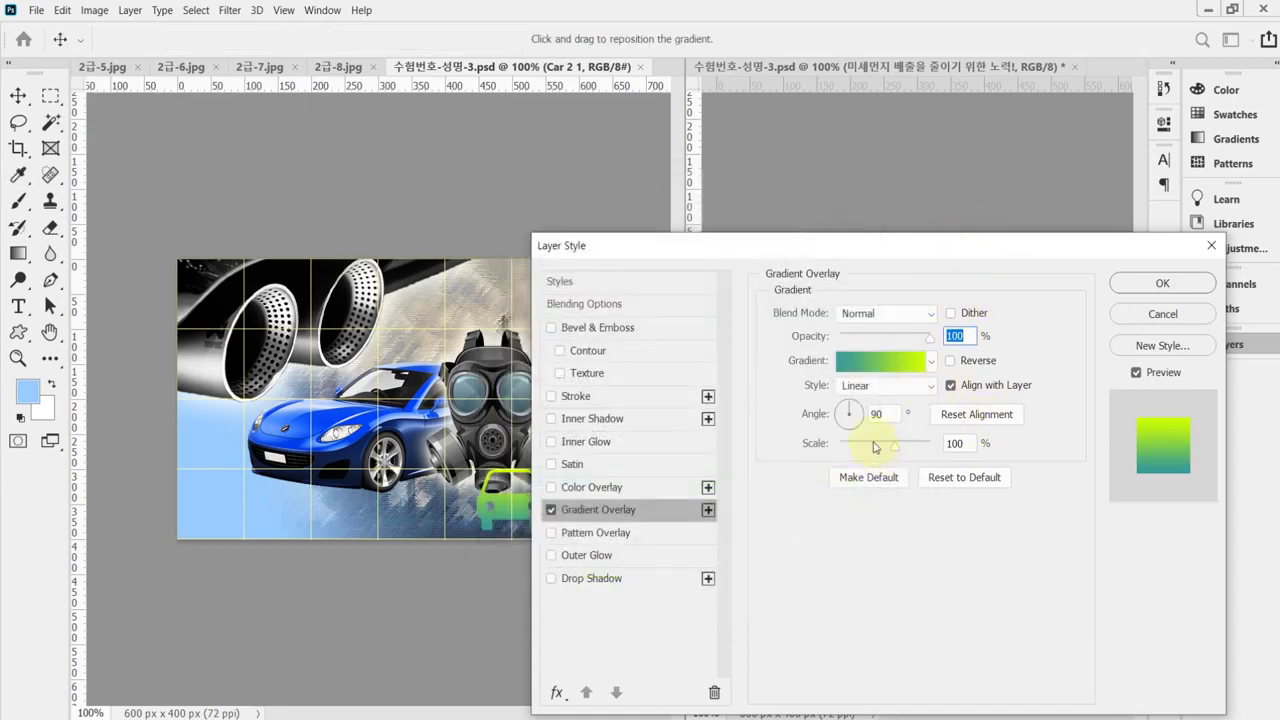
Compare the car with the reference, add a Drop Shadow with its angle set to 90°, and apply the layer style.
{"action": "left_click_drag", "start_coordinate": [952, 261], "coordinate": [929, 569]}
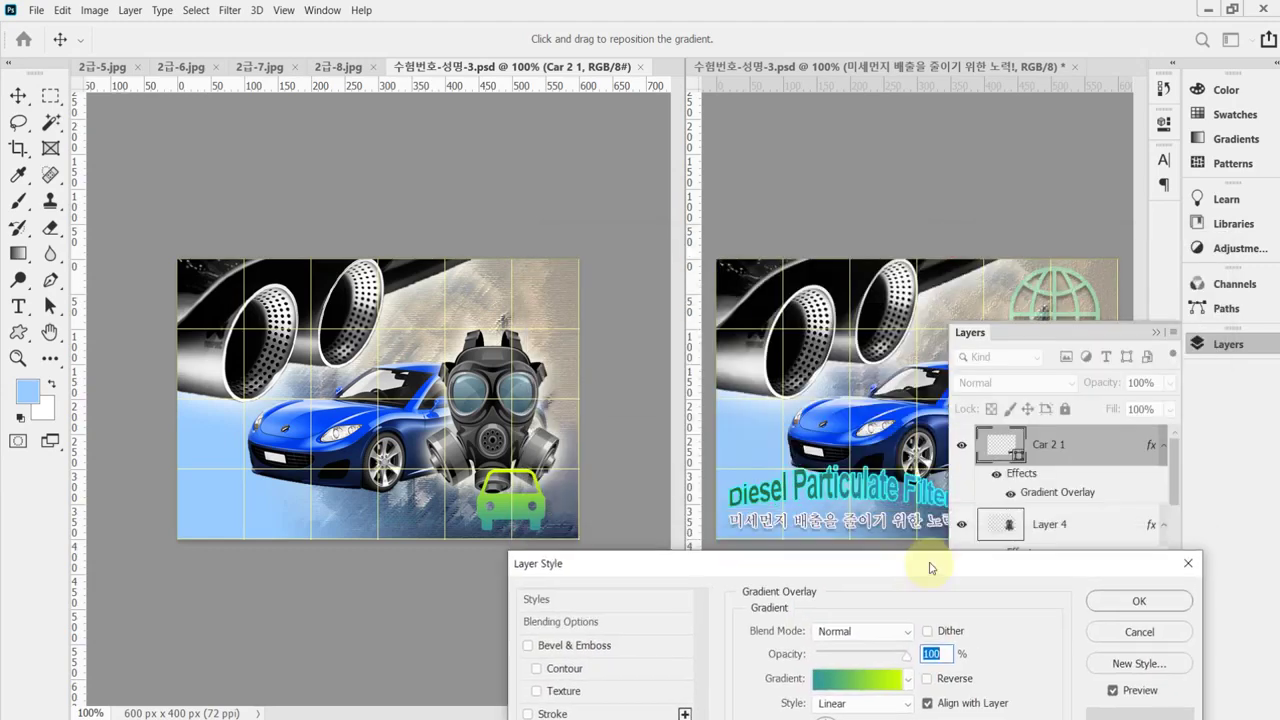
{"action": "left_click", "coordinate": [1226, 344]}
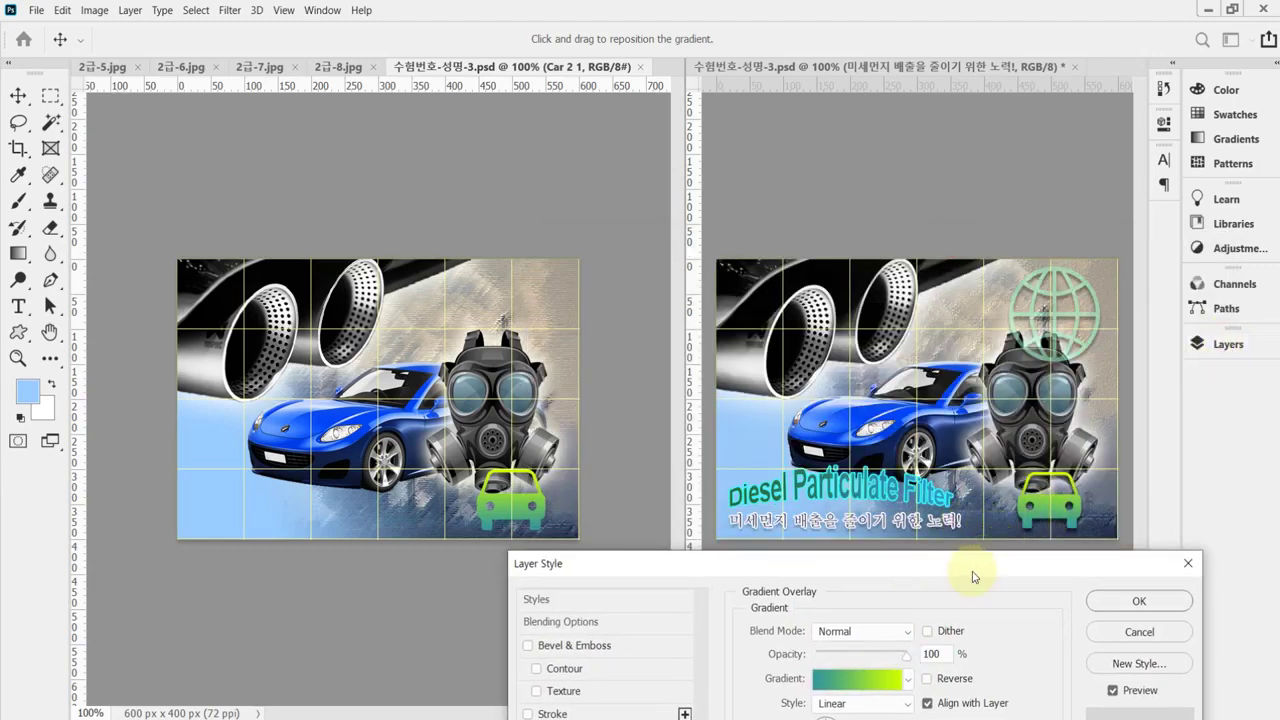
{"action": "left_click_drag", "start_coordinate": [970, 572], "coordinate": [1001, 390]}
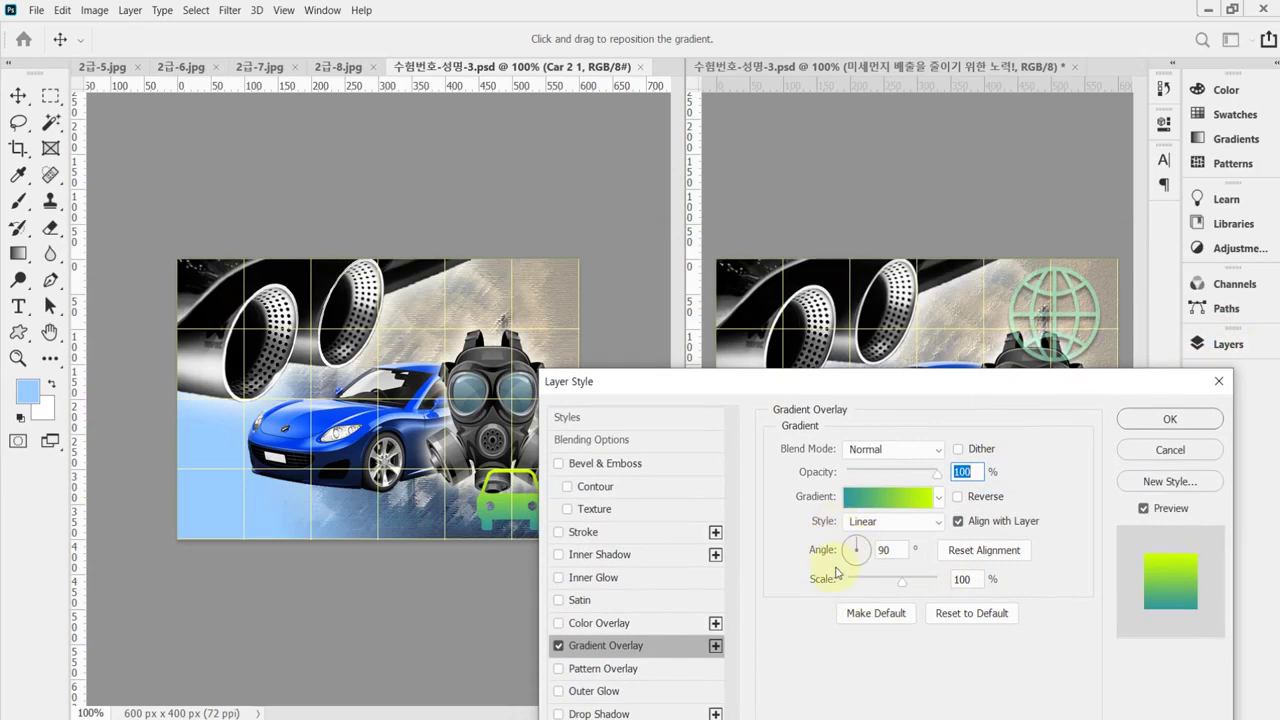
{"action": "left_click", "coordinate": [612, 713]}
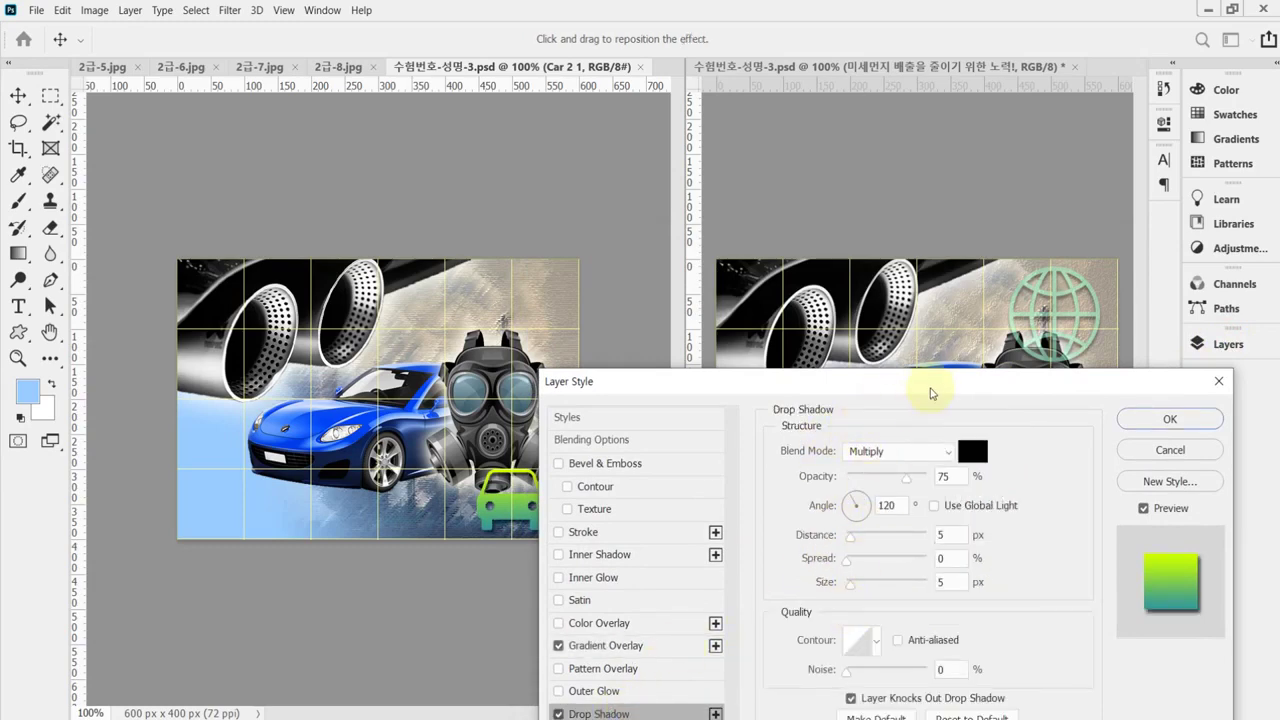
{"action": "left_click_drag", "start_coordinate": [933, 390], "coordinate": [956, 223]}
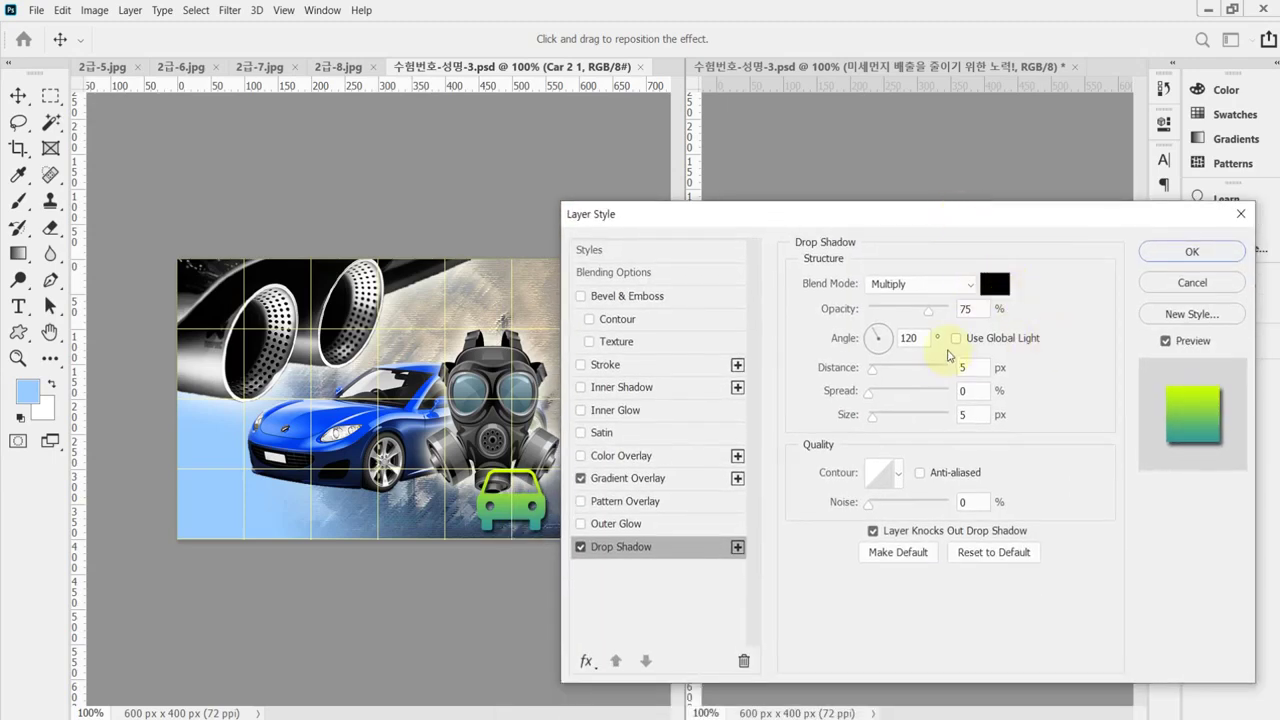
{"action": "left_click", "coordinate": [912, 338]}
{"action": "type", "text": "90"}
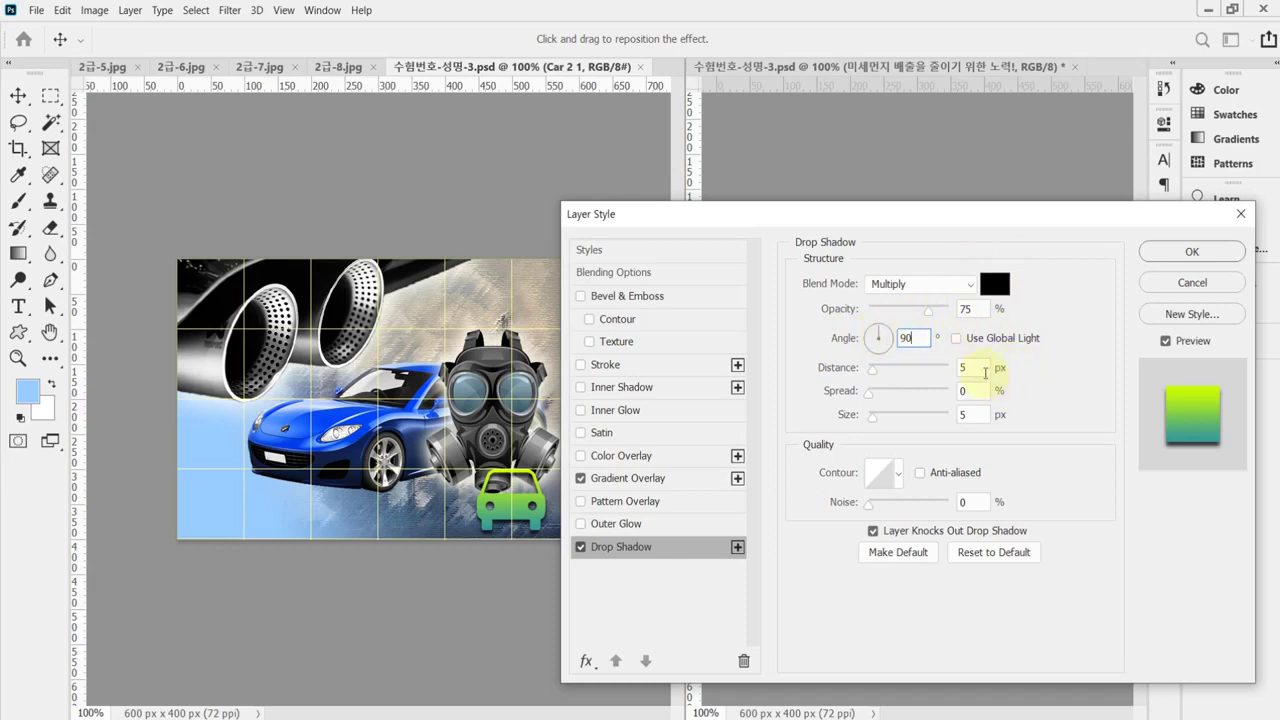
{"action": "left_click", "coordinate": [1173, 255]}
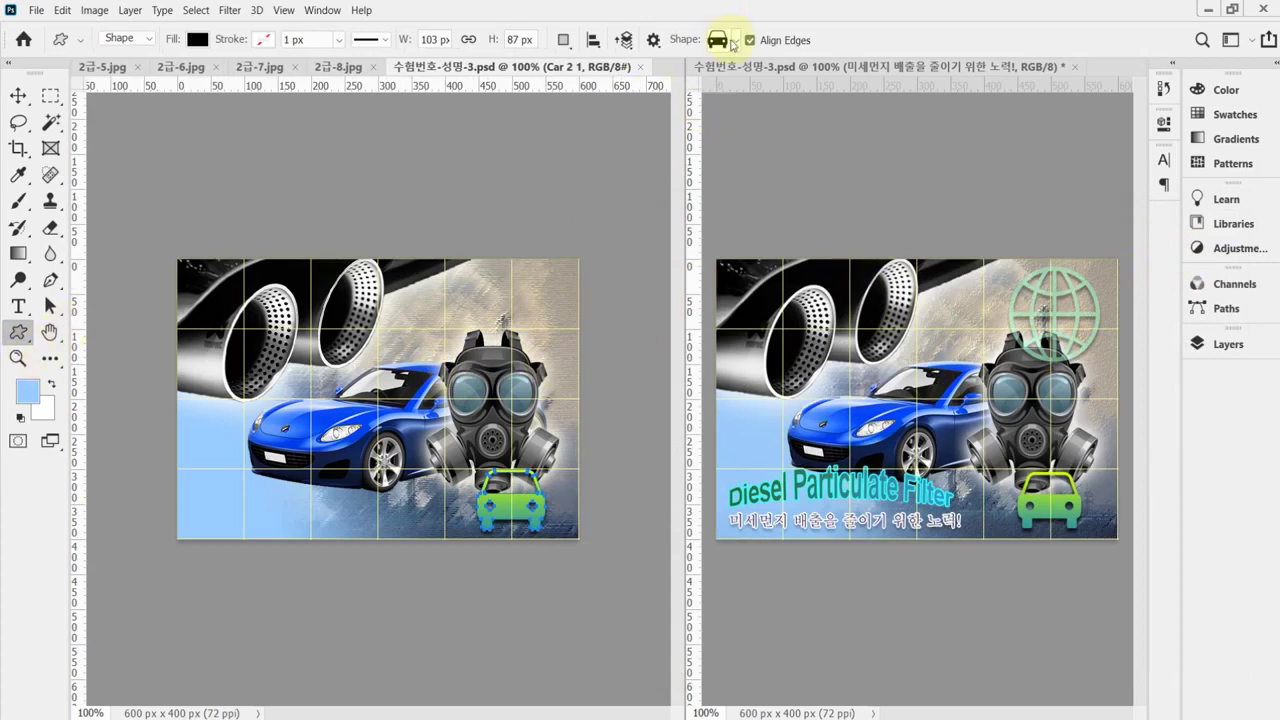
Draw the World custom shape from the Symbols set, about 147 × 147 px, overlapping the top of the gas mask.
{"action": "left_click", "coordinate": [734, 44]}
{"action": "scroll", "coordinate": [733, 334], "scroll_direction": "down", "scroll_amount": 5}
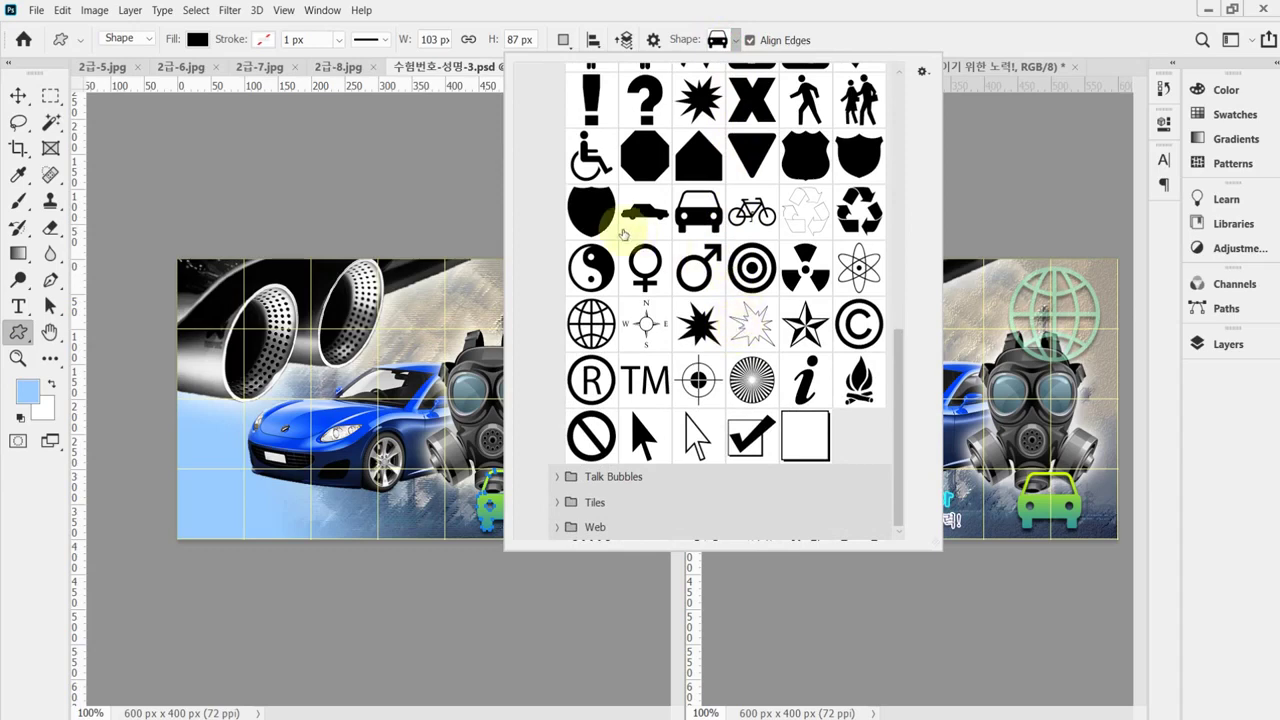
{"action": "left_click", "coordinate": [594, 326]}
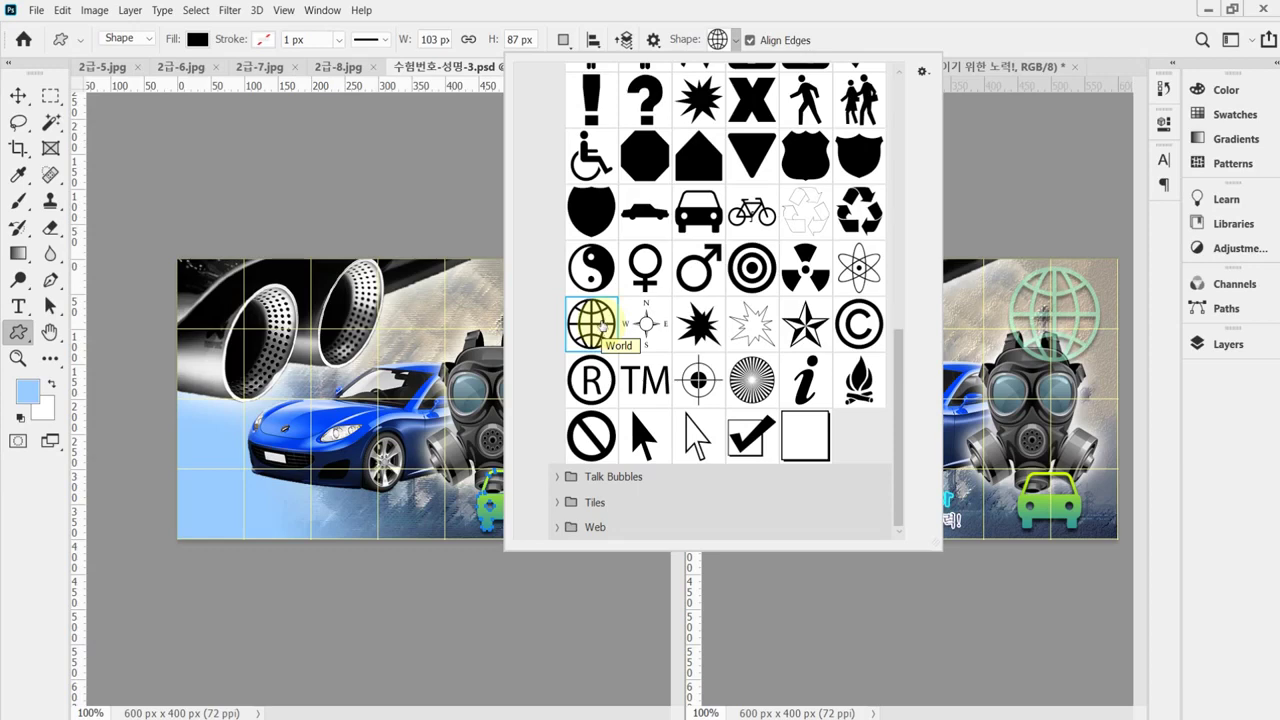
{"action": "left_click", "coordinate": [557, 527]}
{"action": "left_click_drag", "start_coordinate": [903, 383], "coordinate": [897, 491]}
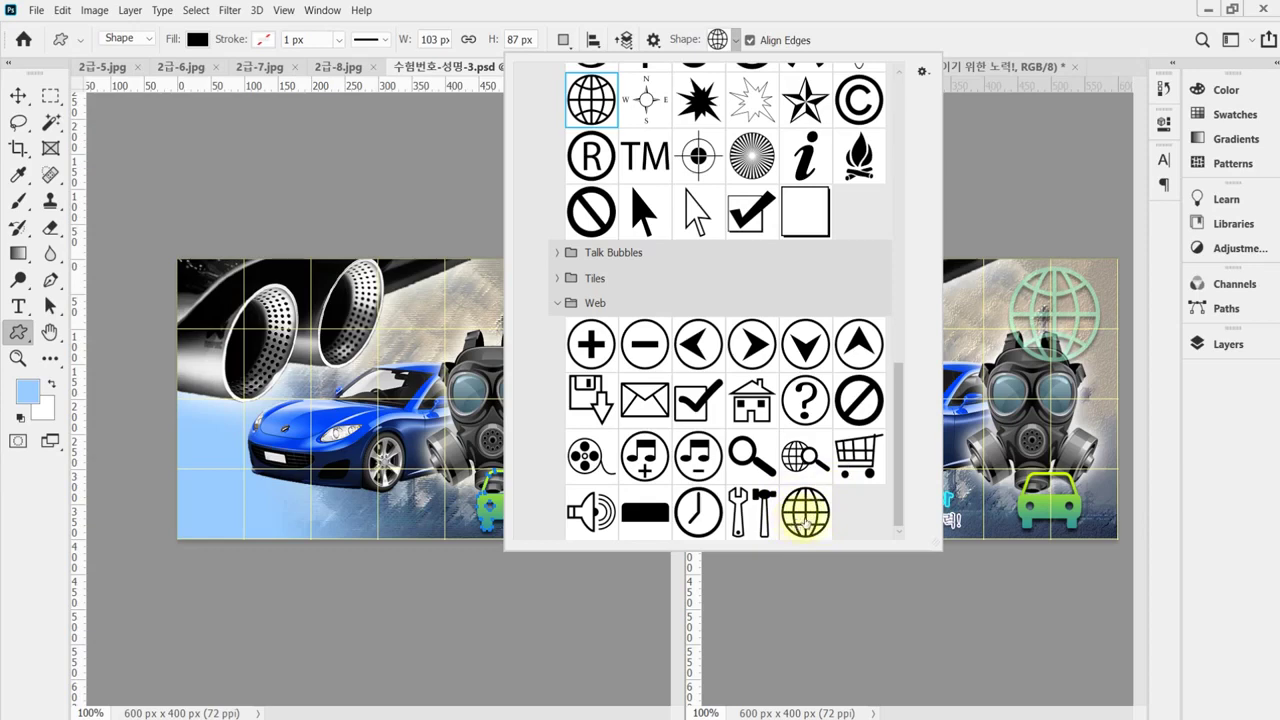
{"action": "left_click_drag", "start_coordinate": [895, 434], "coordinate": [895, 357]}
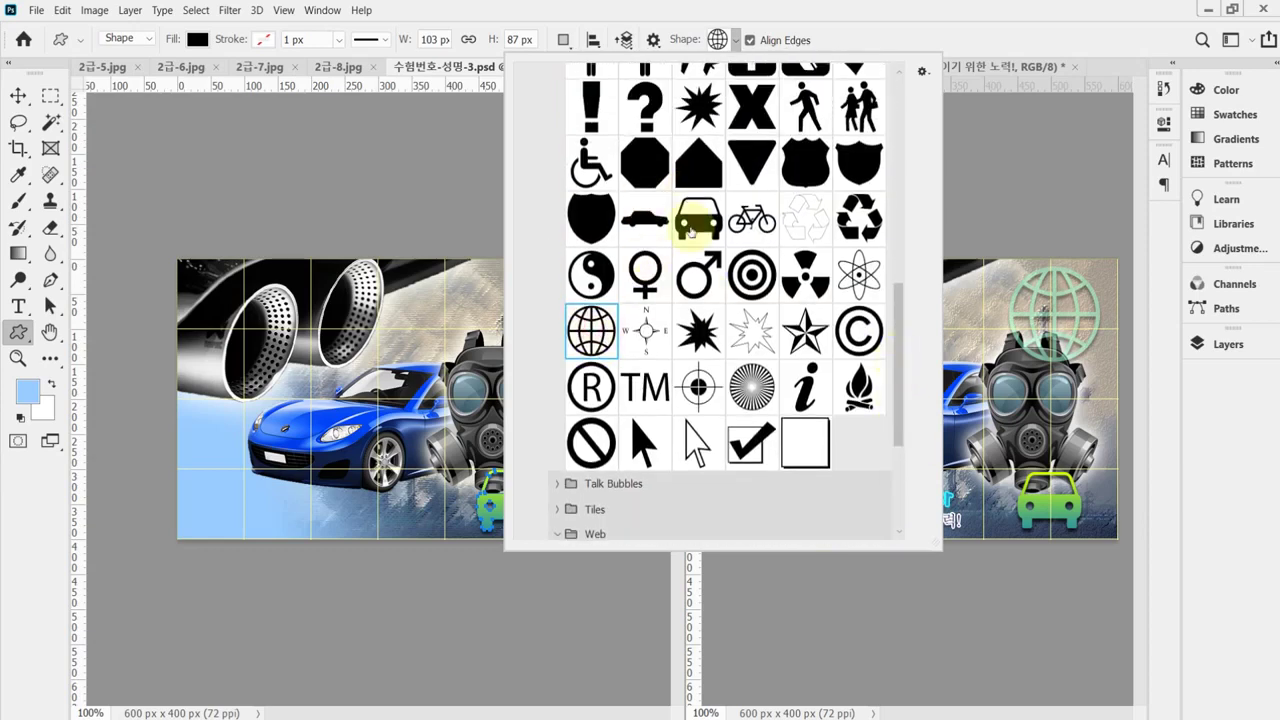
{"action": "left_click", "coordinate": [807, 12]}
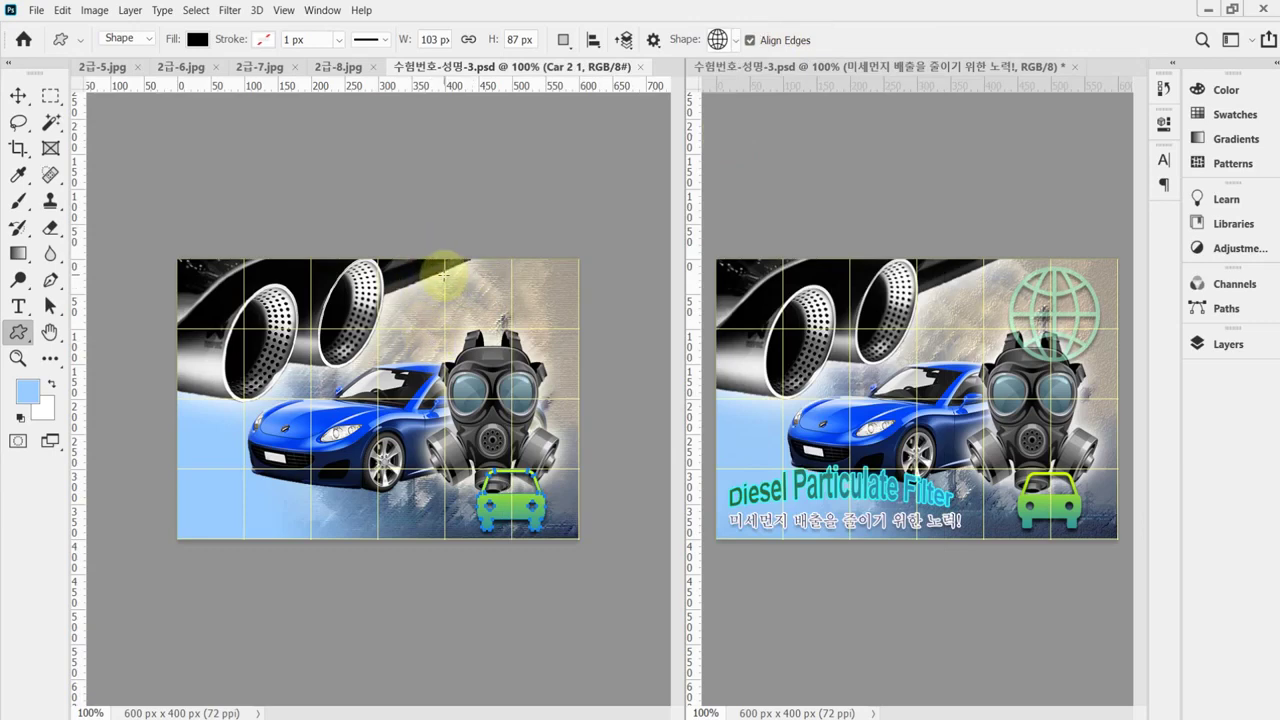
{"action": "left_click_drag", "start_coordinate": [445, 272], "coordinate": [554, 377]}
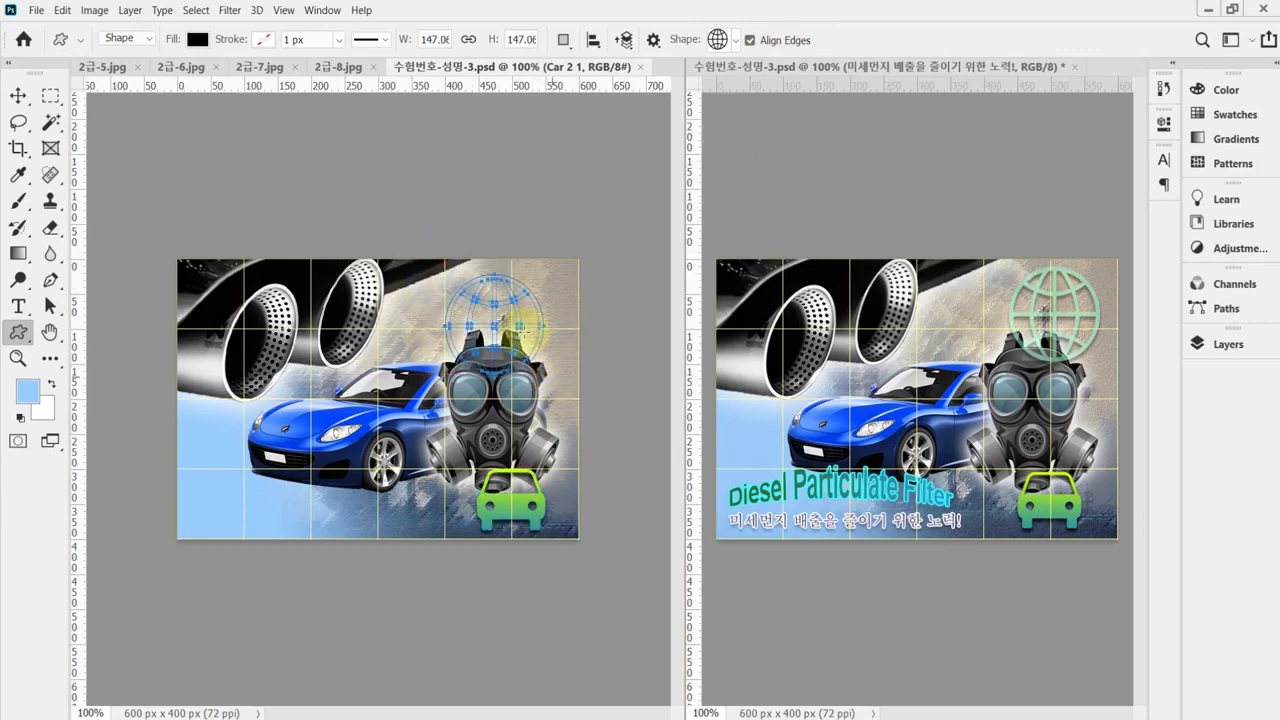
{"action": "left_click_drag", "start_coordinate": [486, 309], "coordinate": [517, 320]}
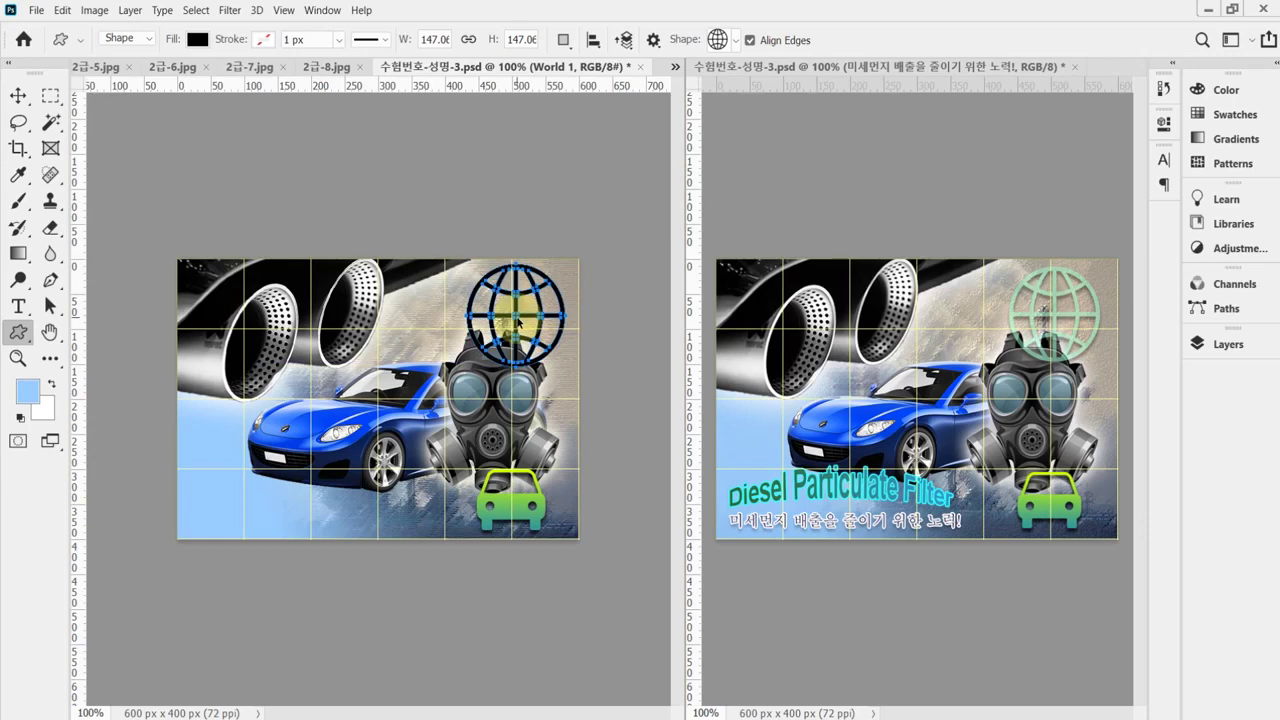
Scale the globe shape to about 98%, centre it at about X 507 px, Y 79 px, and apply the transform.
{"action": "key", "text": "ctrl+t"}
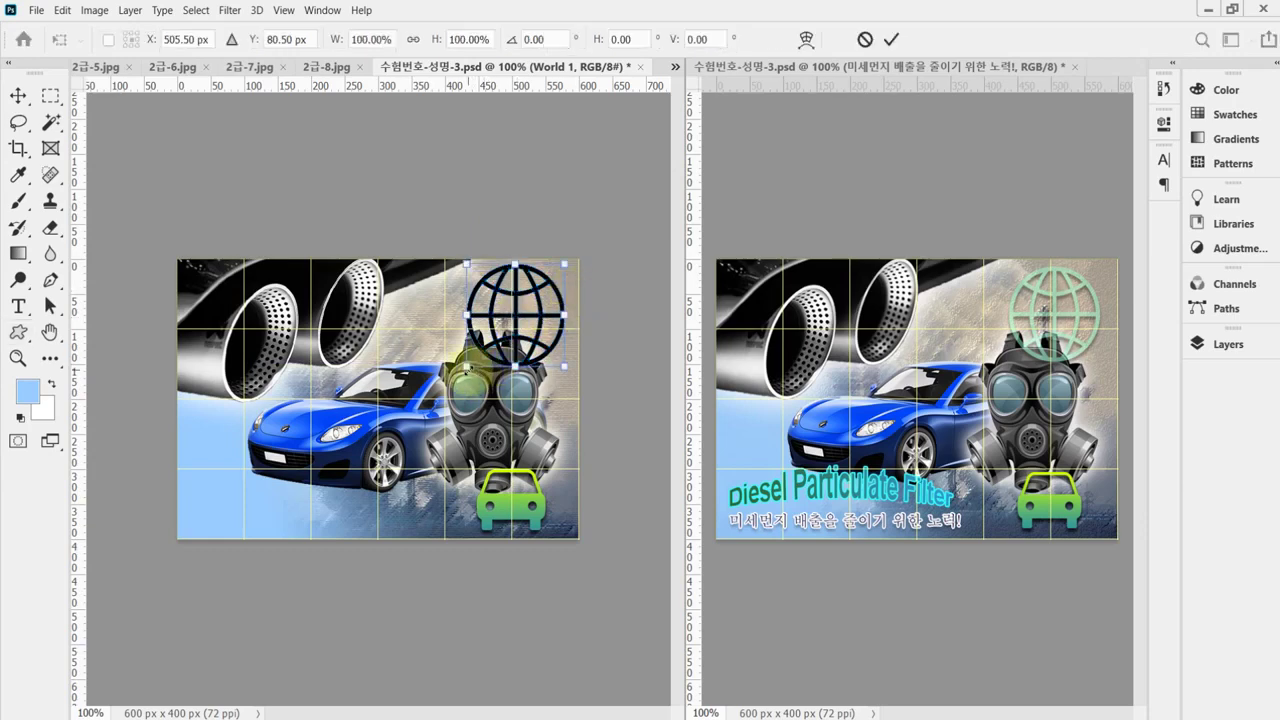
{"action": "left_click_drag", "start_coordinate": [467, 367], "coordinate": [469, 364]}
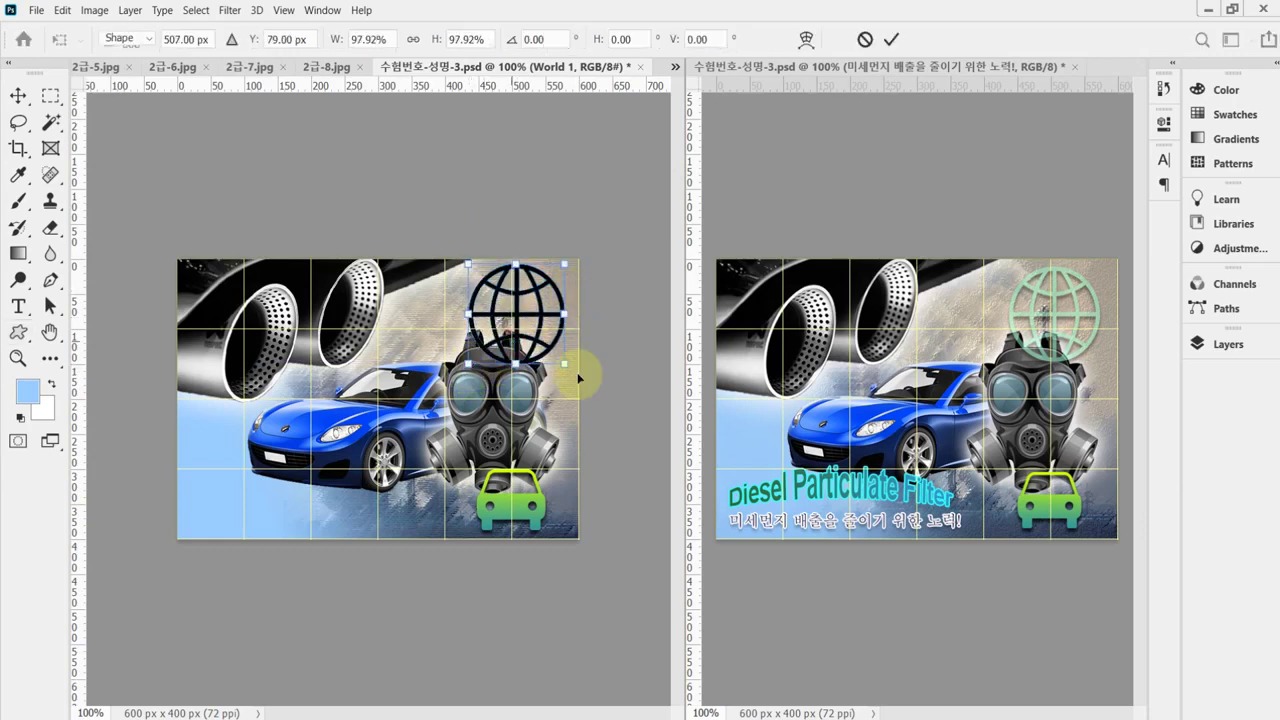
{"action": "key", "text": "Return"}
Set the globe shape's fill colour to #99ffcc.
{"action": "left_click", "coordinate": [1225, 346]}
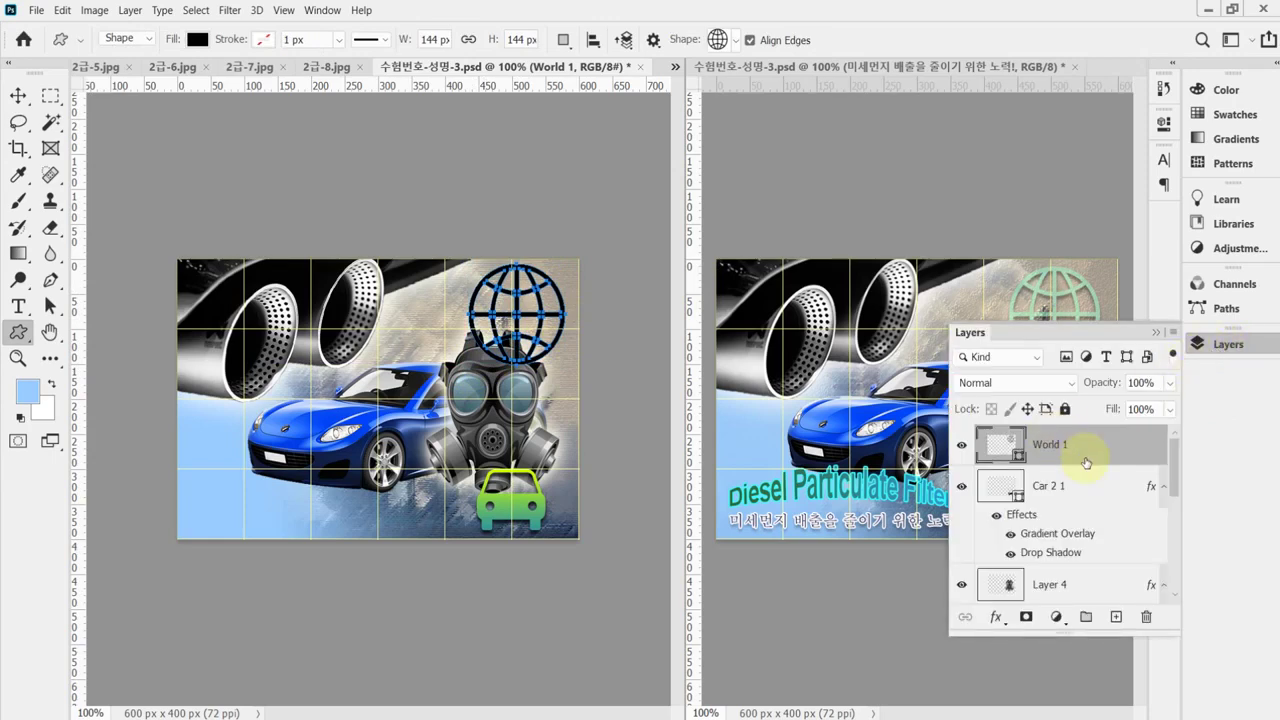
{"action": "double_click", "coordinate": [1006, 455]}
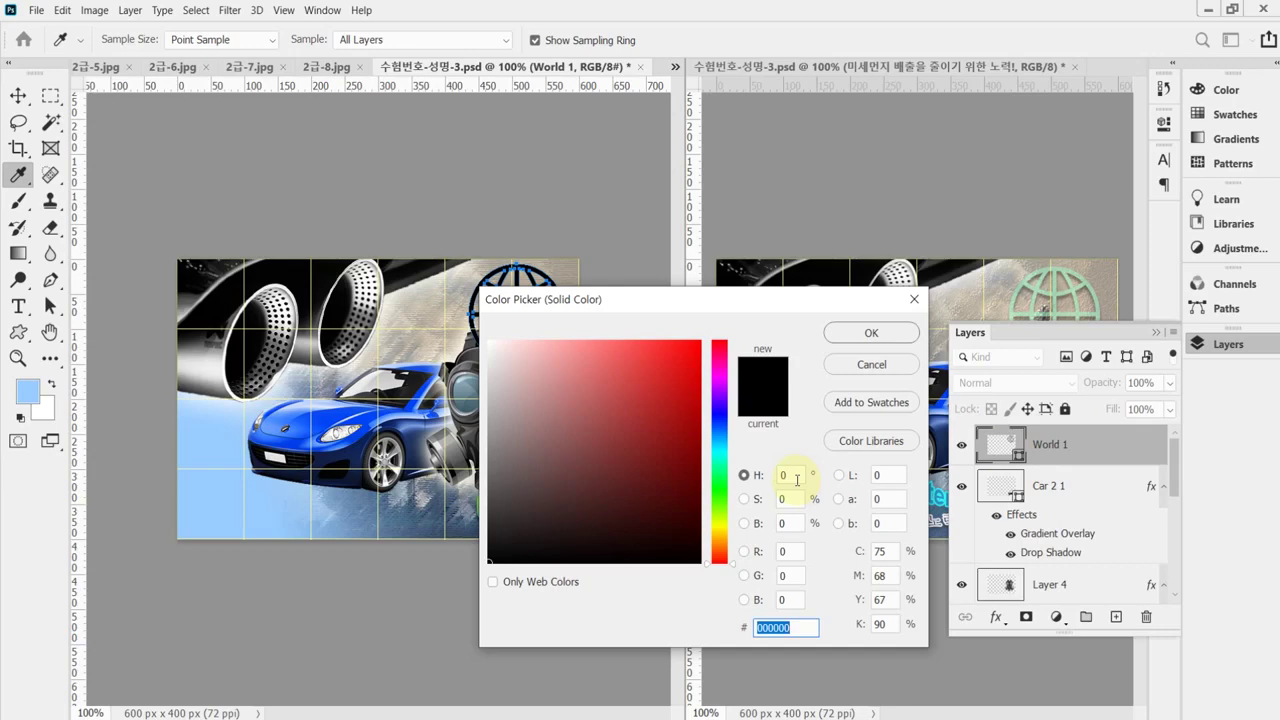
{"action": "type", "text": "9"}
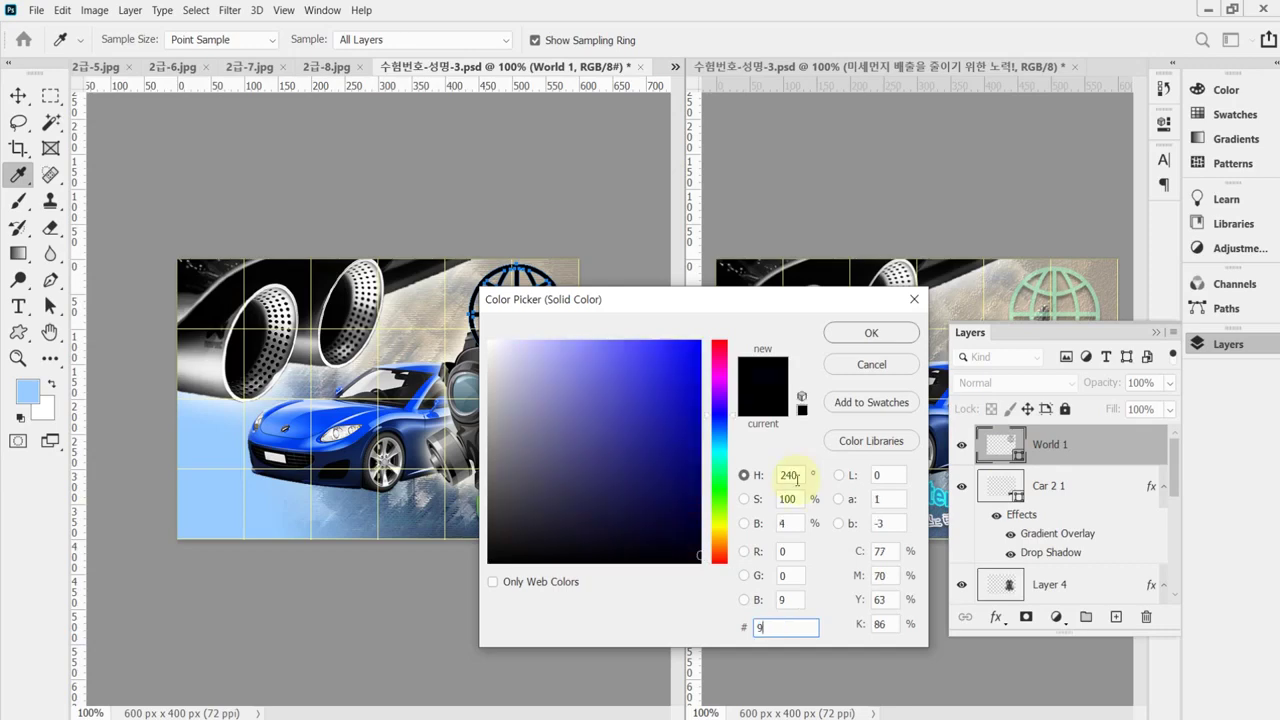
{"action": "type", "text": "fc"}
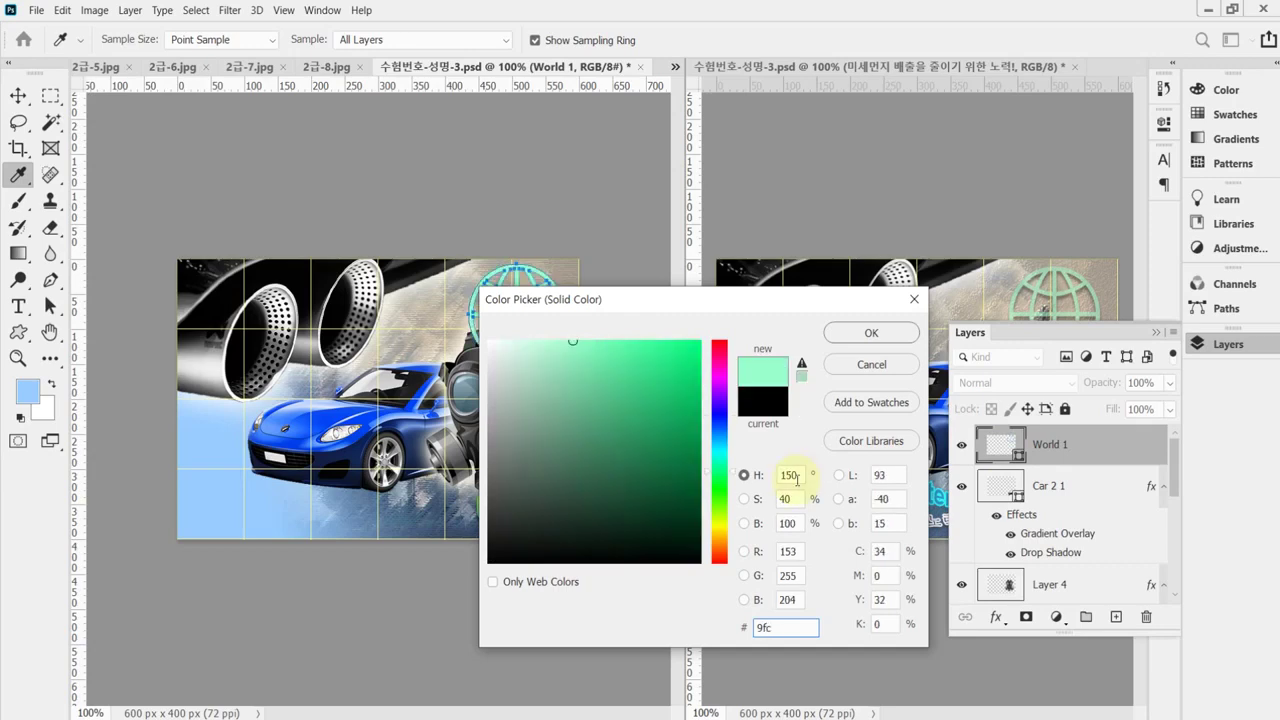
{"action": "key", "text": "Return"}
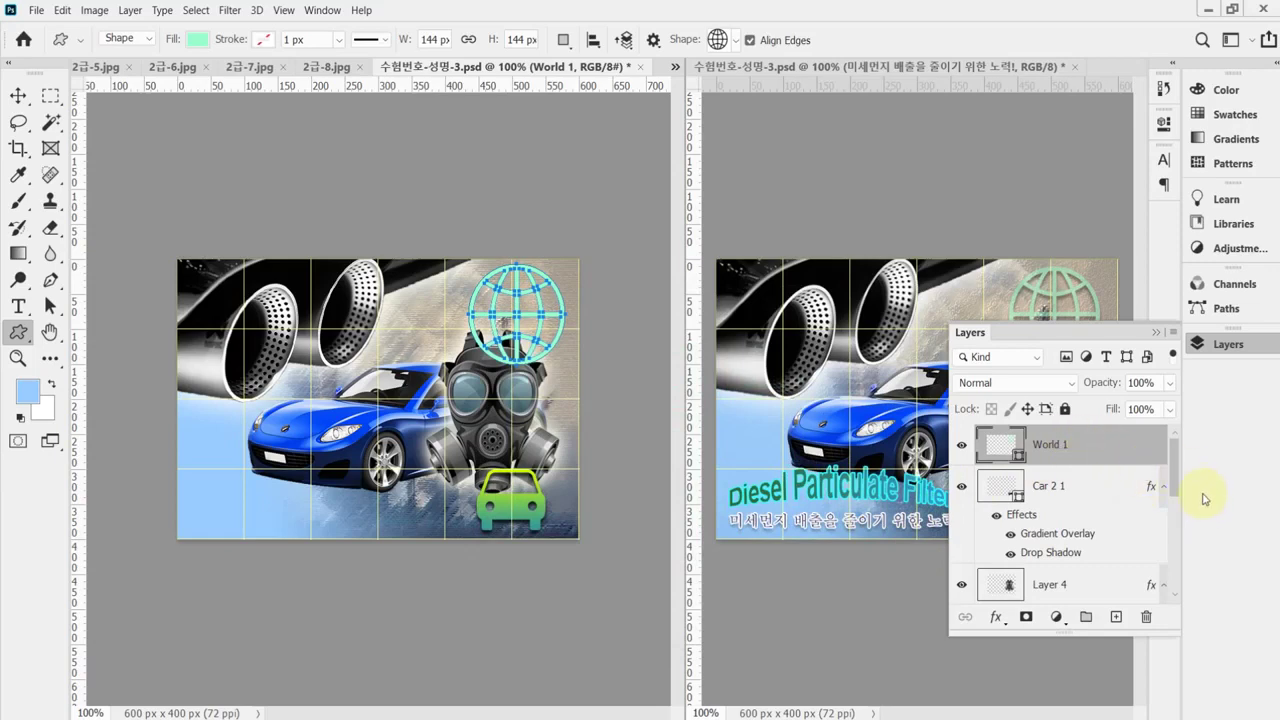
Set the globe shape layer's opacity to 50%.
{"action": "left_click", "coordinate": [1096, 390]}
{"action": "type", "text": "50"}
{"action": "key", "text": "Return"}
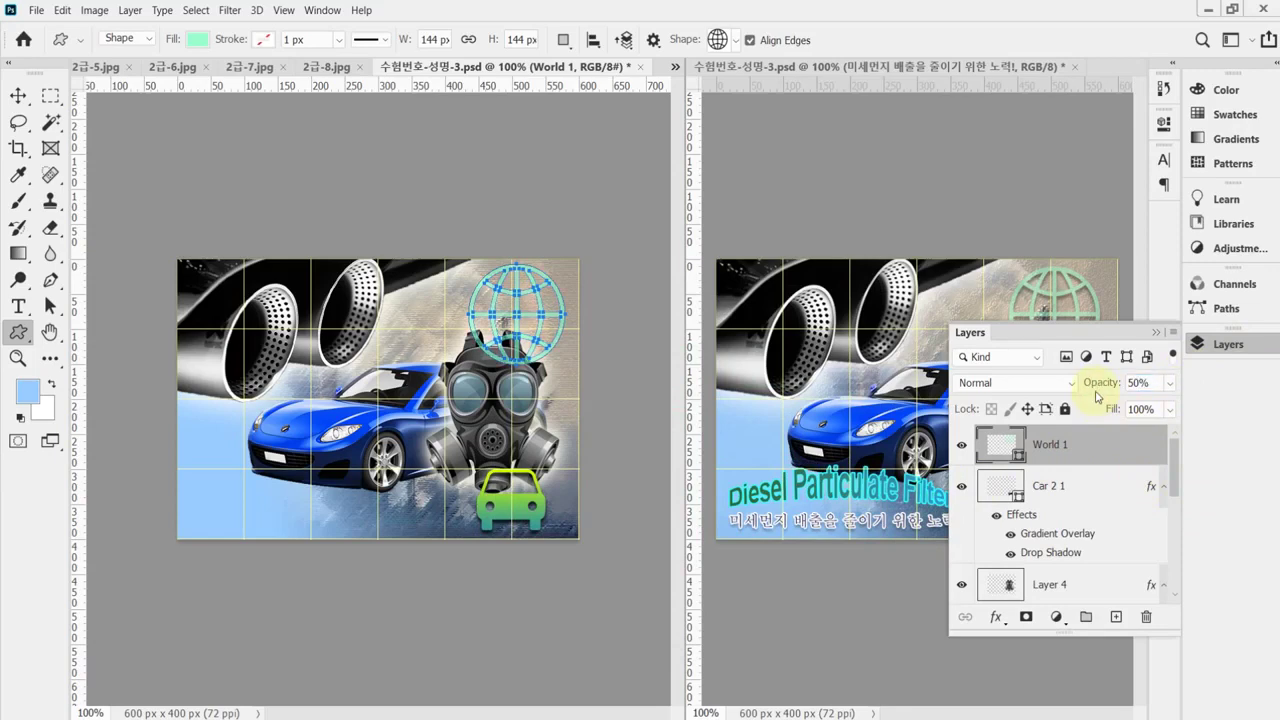
Compare the globe with the reference, apply a Drop Shadow to its layer, and save the document.
{"action": "left_click", "coordinate": [996, 616]}
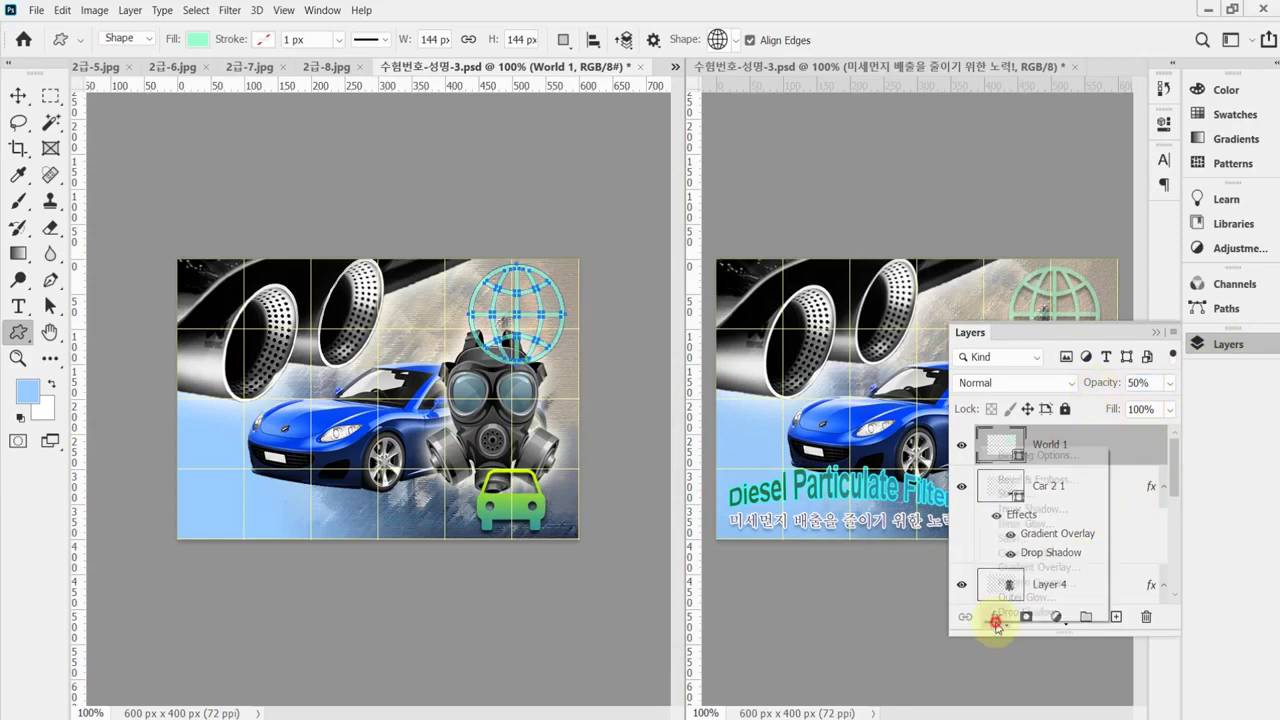
{"action": "left_click", "coordinate": [1002, 617]}
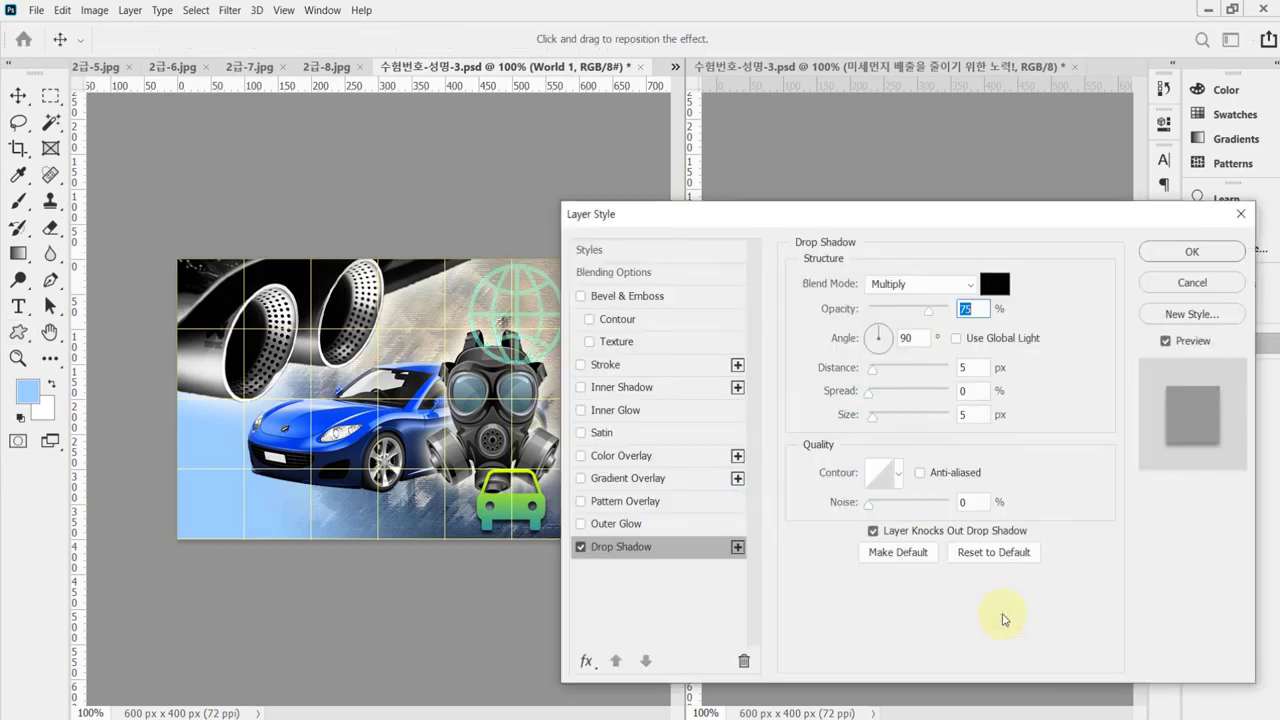
{"action": "left_click_drag", "start_coordinate": [987, 137], "coordinate": [973, 493]}
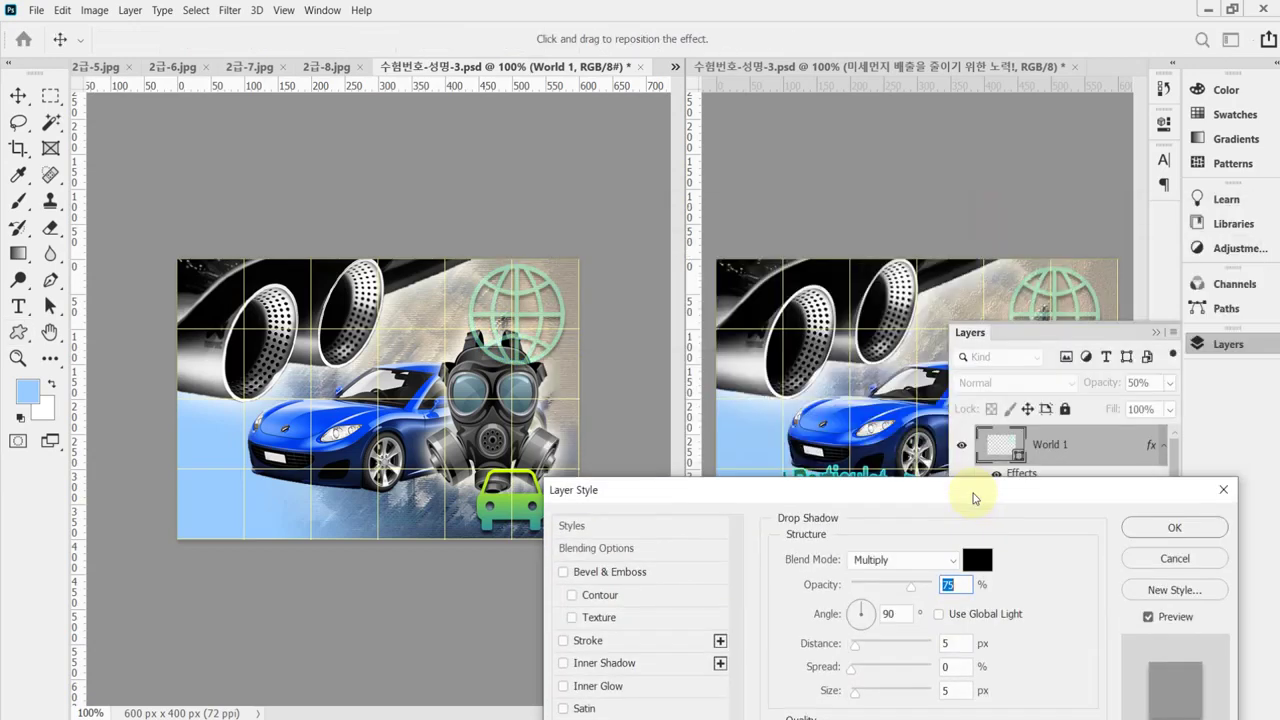
{"action": "left_click", "coordinate": [1175, 527]}
{"action": "left_click", "coordinate": [1240, 348]}
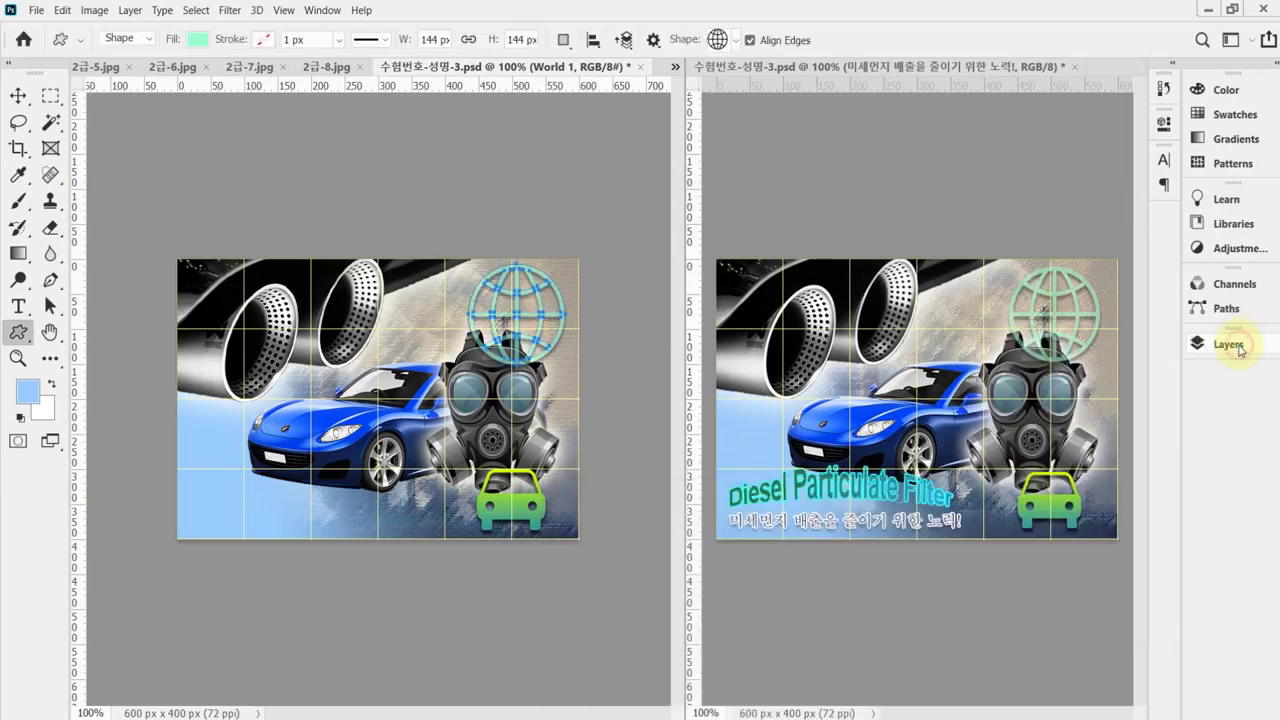
{"action": "key", "text": "ctrl+s"}
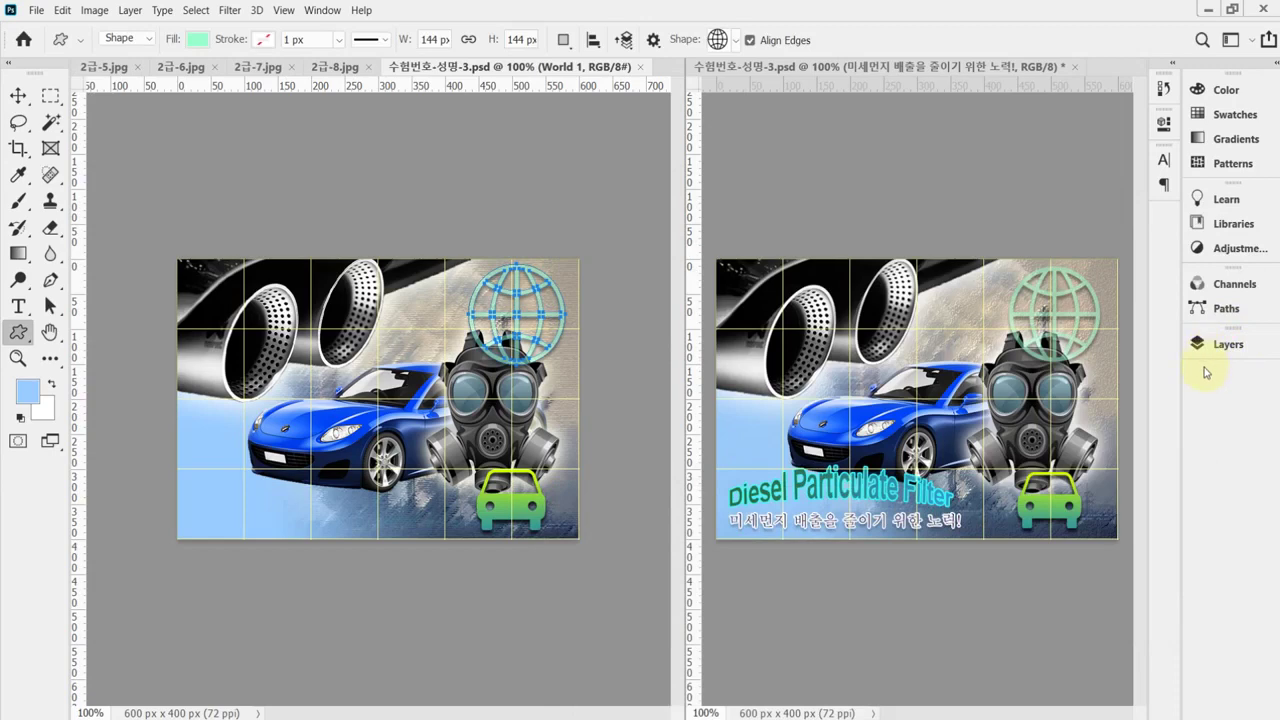
Switch to the exam PDF in Acrobat Reader and copy the phrase "Diesel Particulate Filter" from the text effects instructions.
{"action": "left_click", "coordinate": [452, 716]}
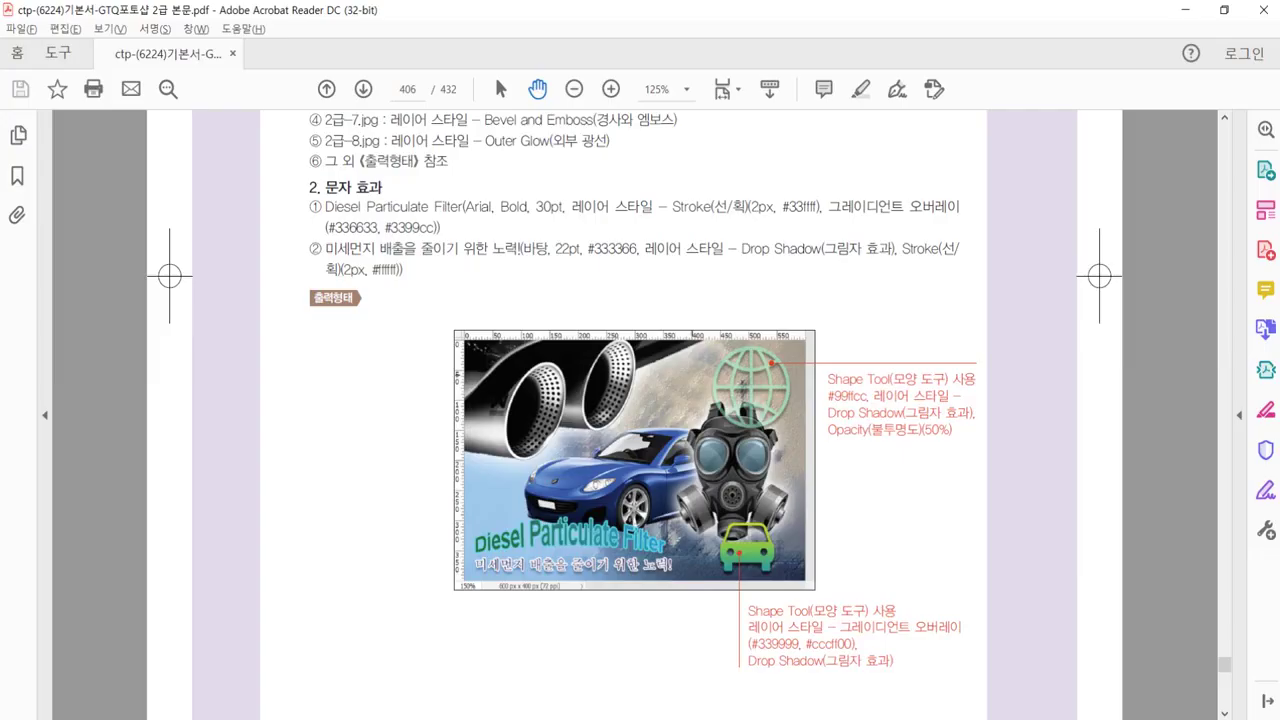
{"action": "left_click_drag", "start_coordinate": [510, 205], "coordinate": [510, 222]}
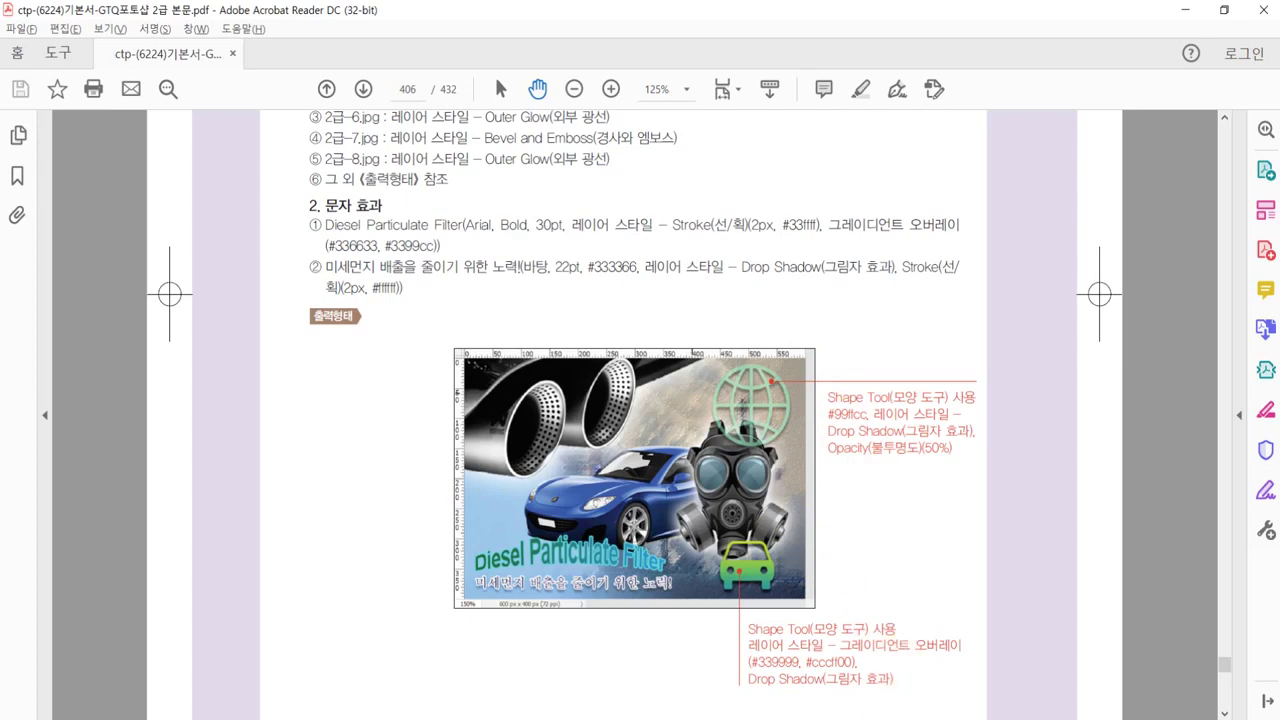
{"action": "key", "text": "alt+Tab"}
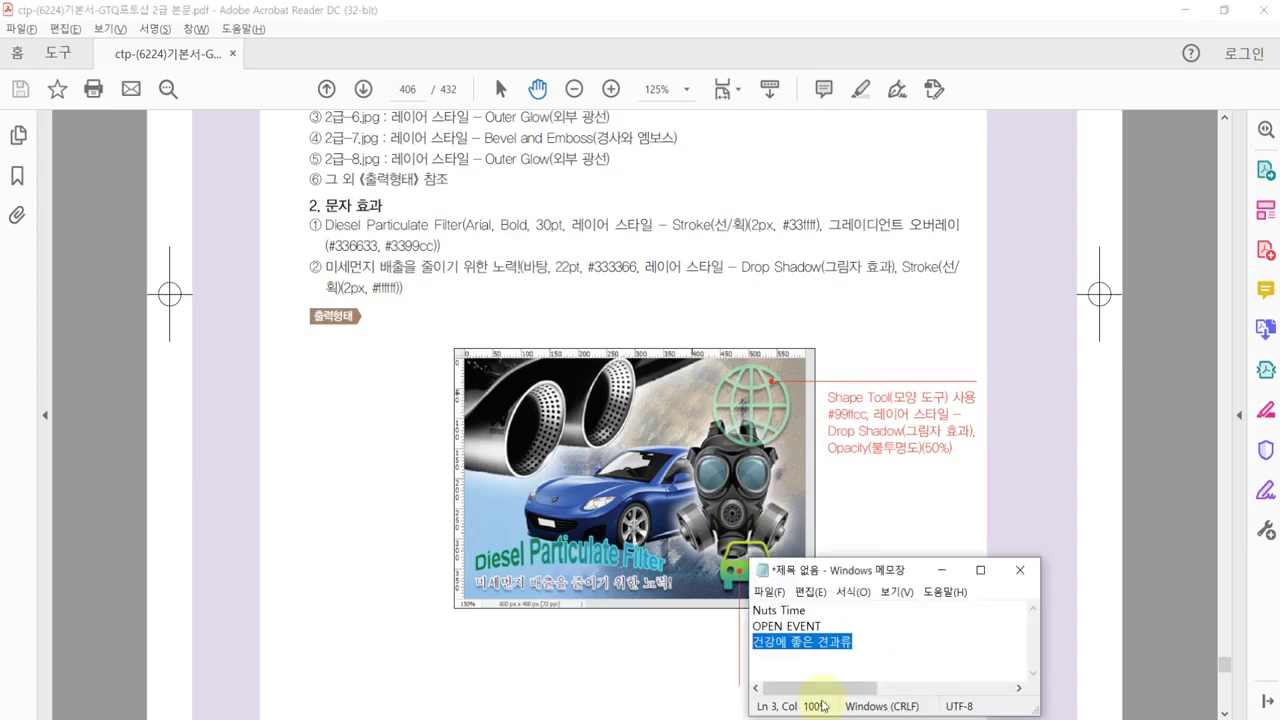
{"action": "left_click", "coordinate": [463, 371]}
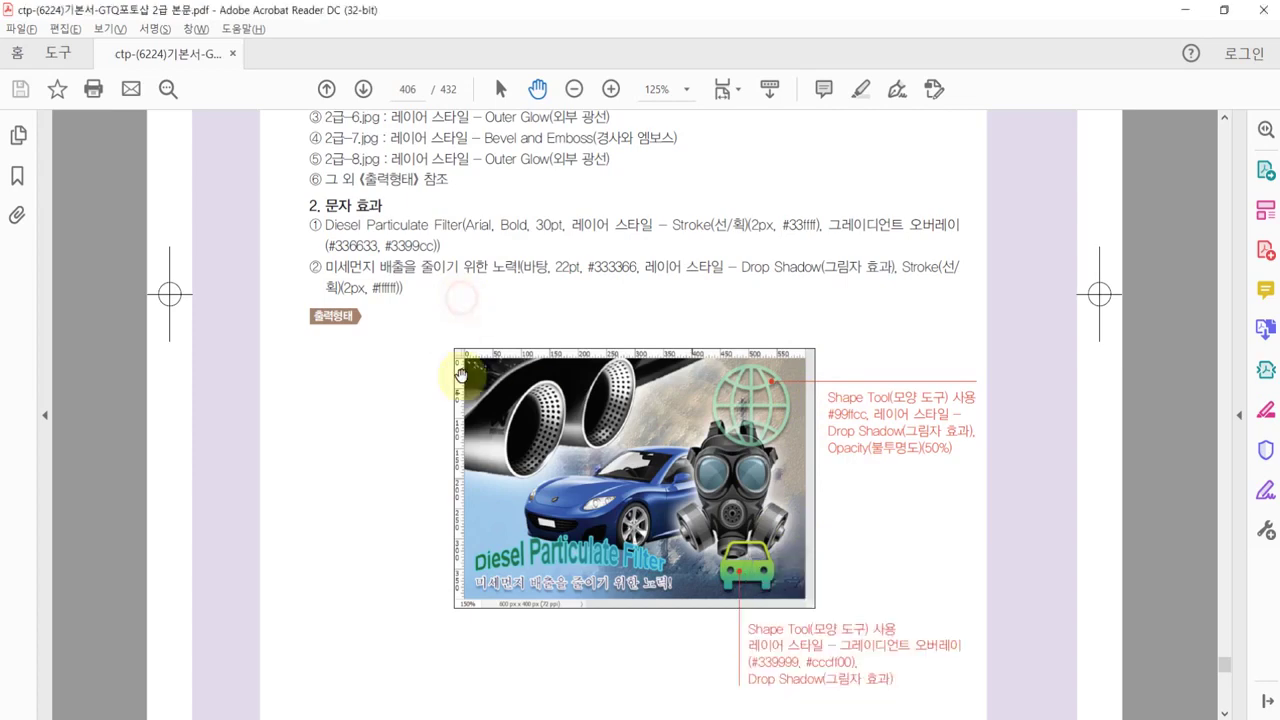
{"action": "scroll", "coordinate": [468, 372], "scroll_direction": "up", "scroll_amount": 2}
{"action": "left_click_drag", "start_coordinate": [330, 112], "coordinate": [366, 180]}
{"action": "left_click", "coordinate": [500, 89]}
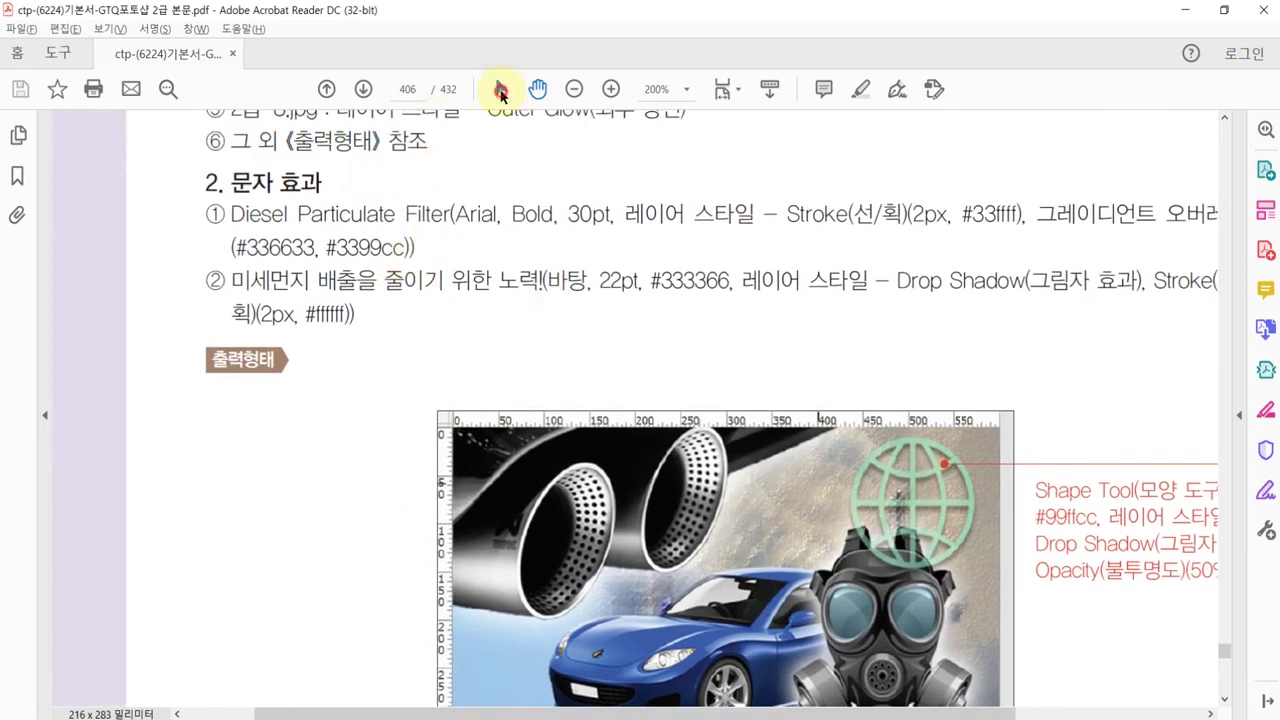
{"action": "left_click_drag", "start_coordinate": [233, 216], "coordinate": [448, 214]}
{"action": "key", "text": "ctrl+c"}
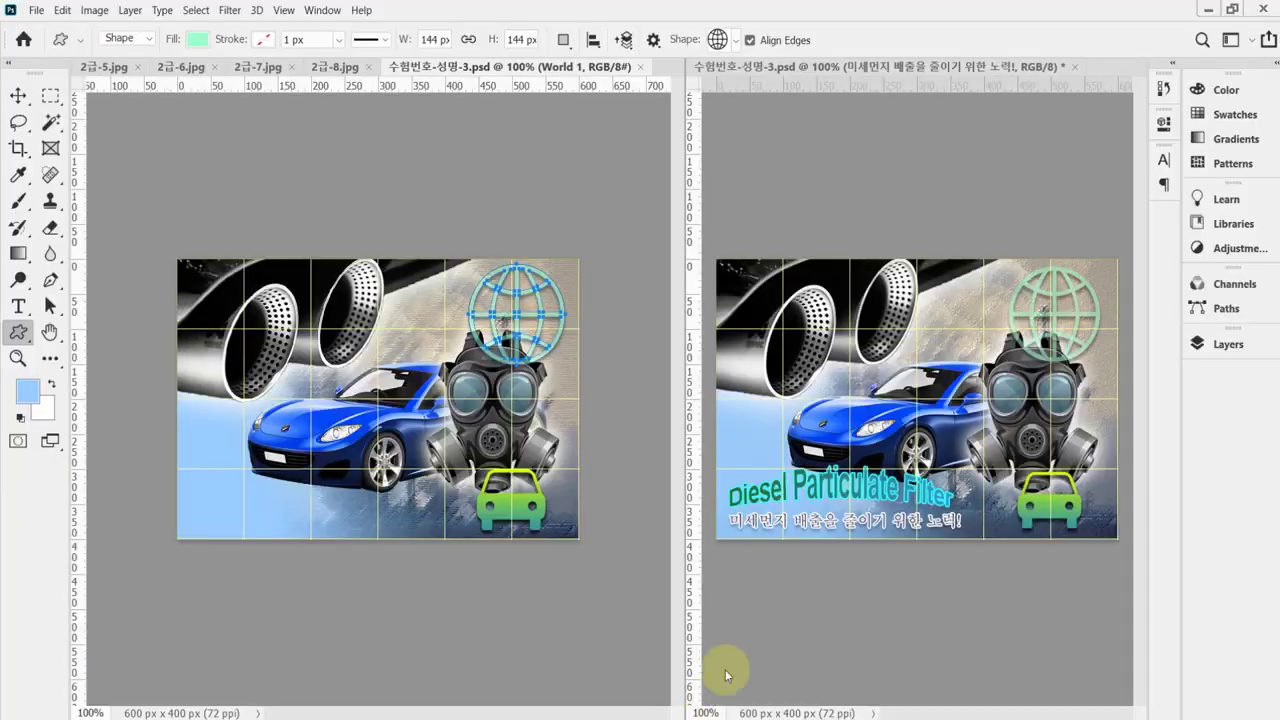
Start a horizontal text line on the light blue area below the blue car, with the font set to Arial Bold.
{"action": "left_click", "coordinate": [18, 306]}
{"action": "left_click", "coordinate": [101, 306]}
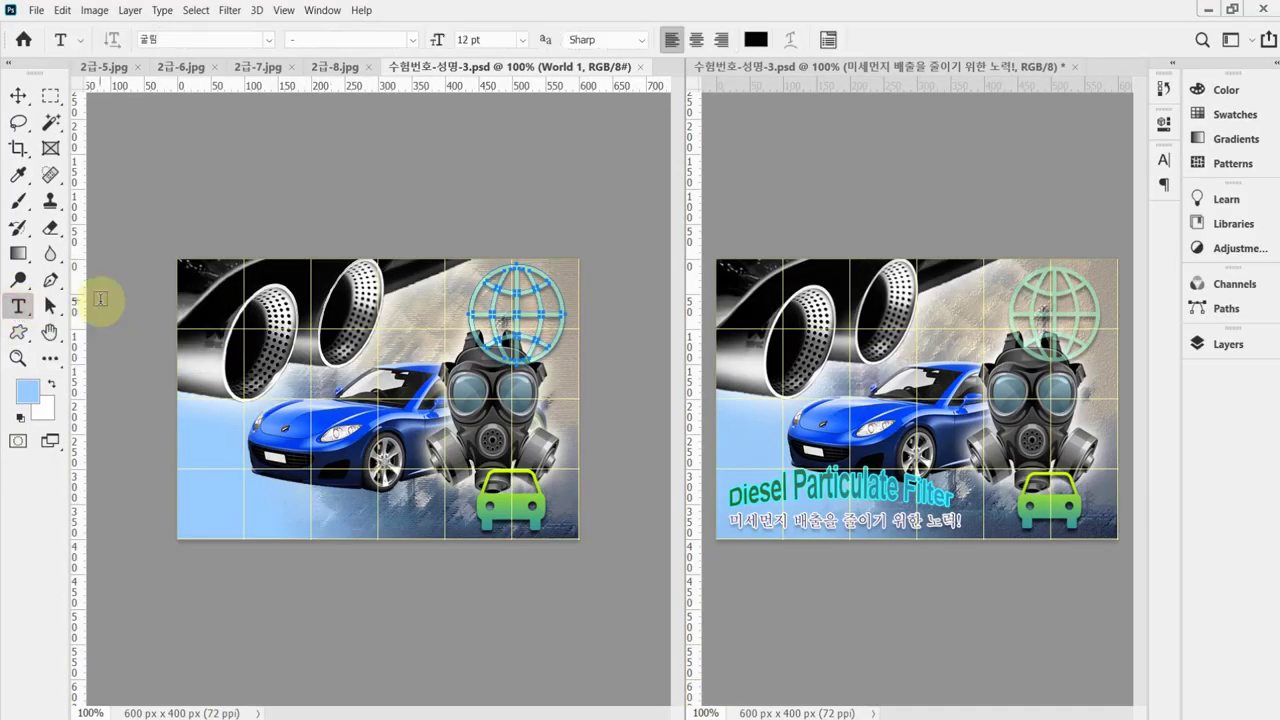
{"action": "left_click", "coordinate": [200, 500]}
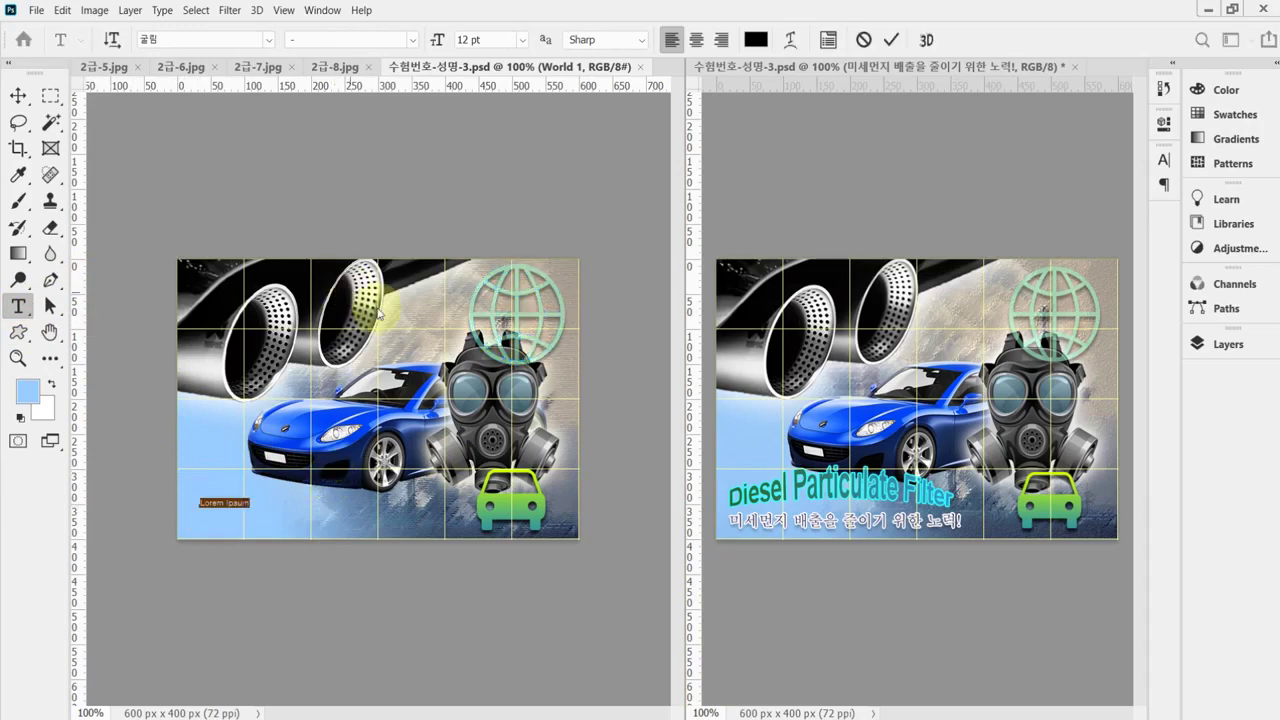
{"action": "left_click", "coordinate": [207, 40]}
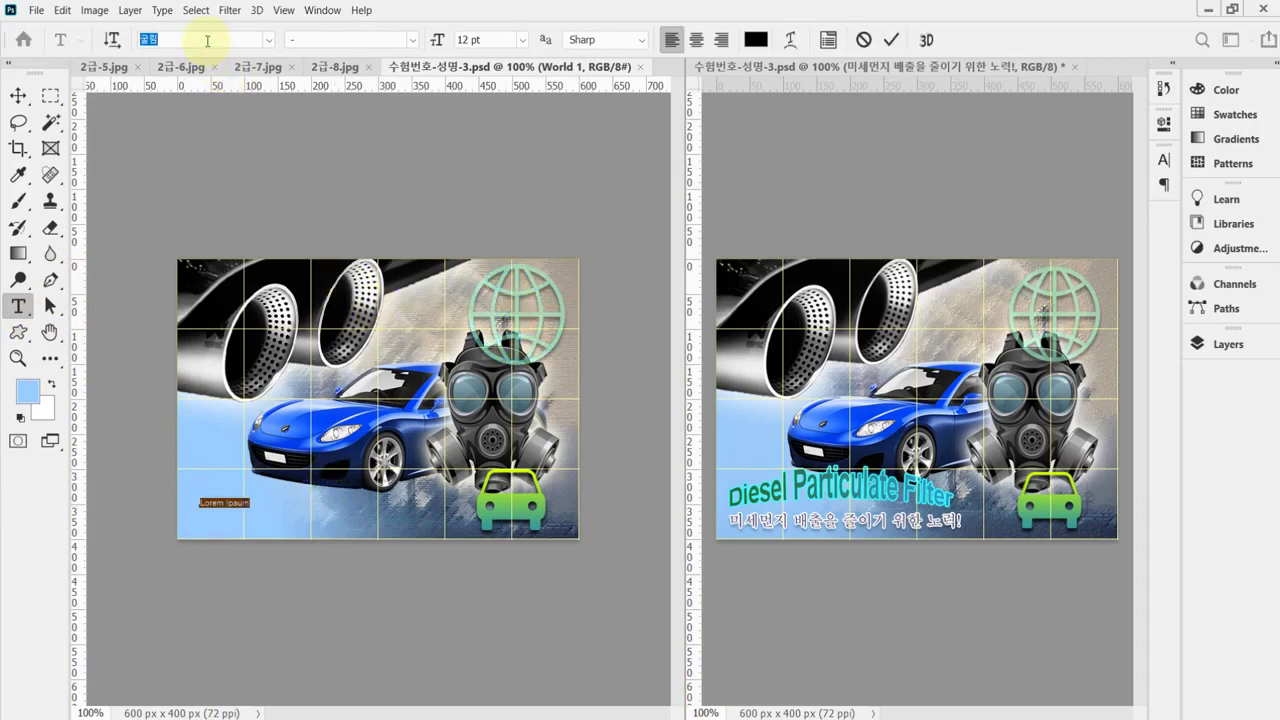
{"action": "type", "text": "ar"}
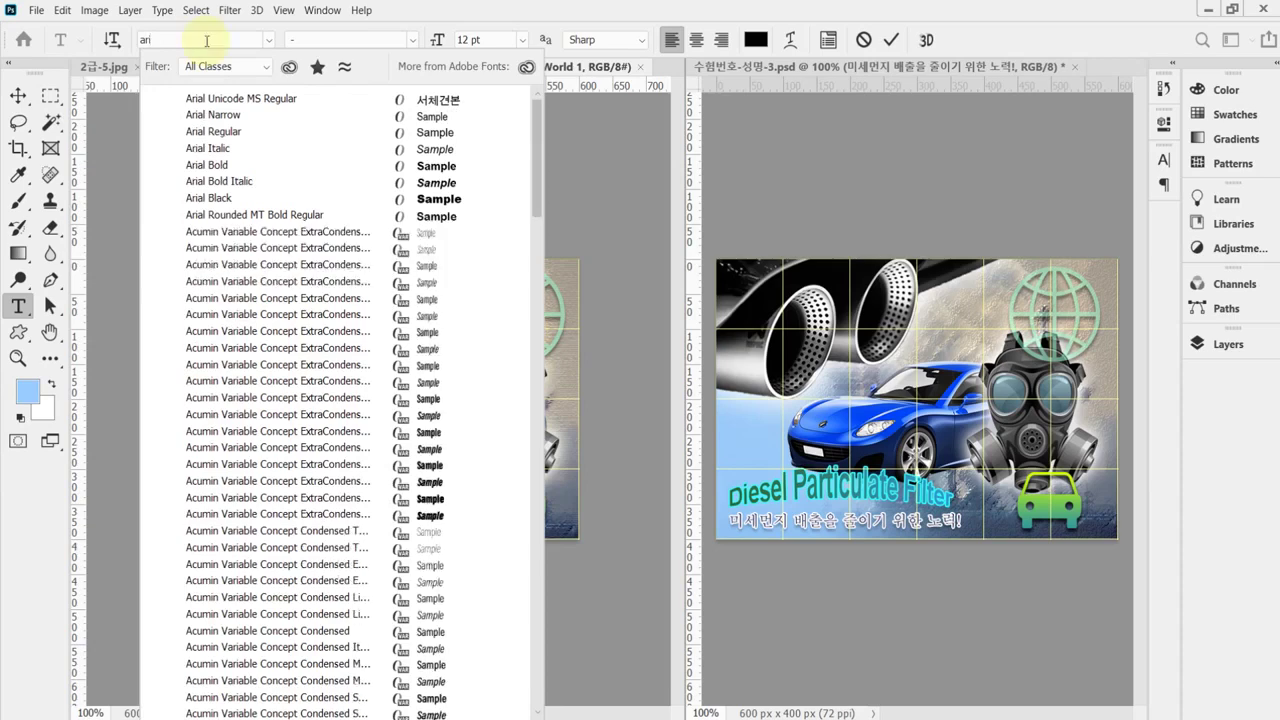
{"action": "left_click", "coordinate": [224, 165]}
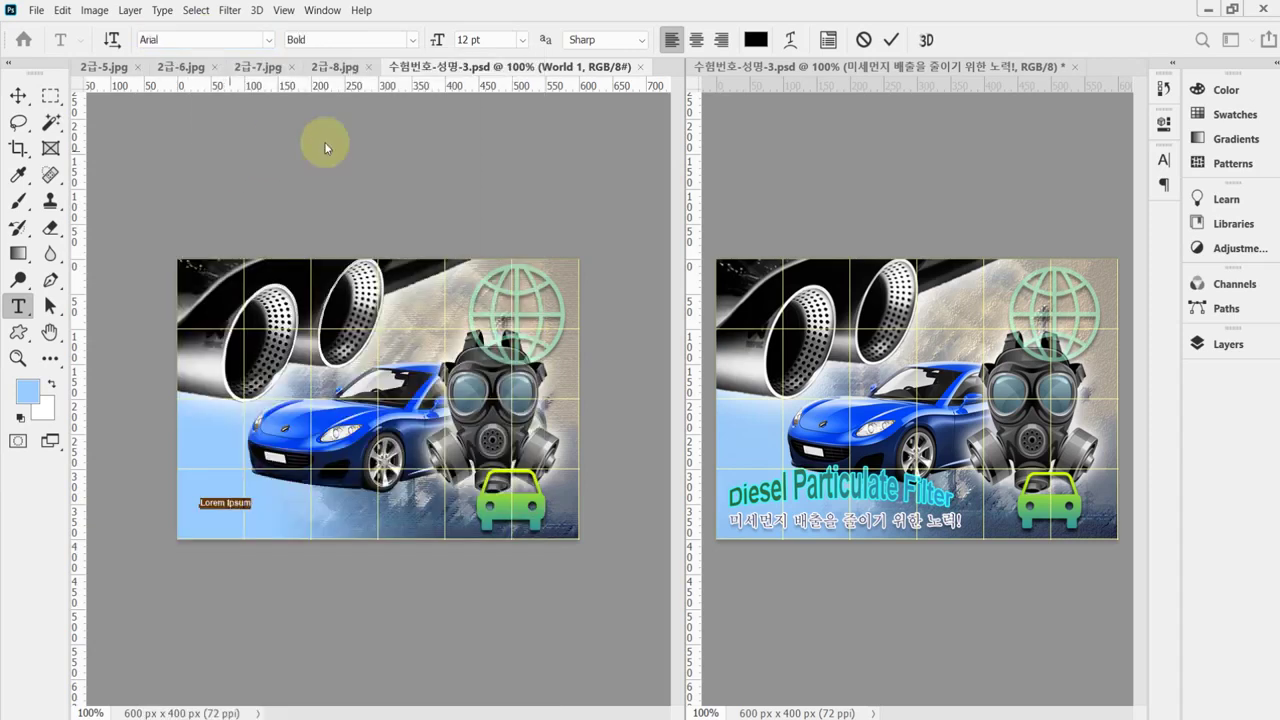
Set the text size to 30 pt, paste "Diesel Particulate Filter" and shift the line slightly towards the canvas's left edge.
{"action": "left_click", "coordinate": [489, 40]}
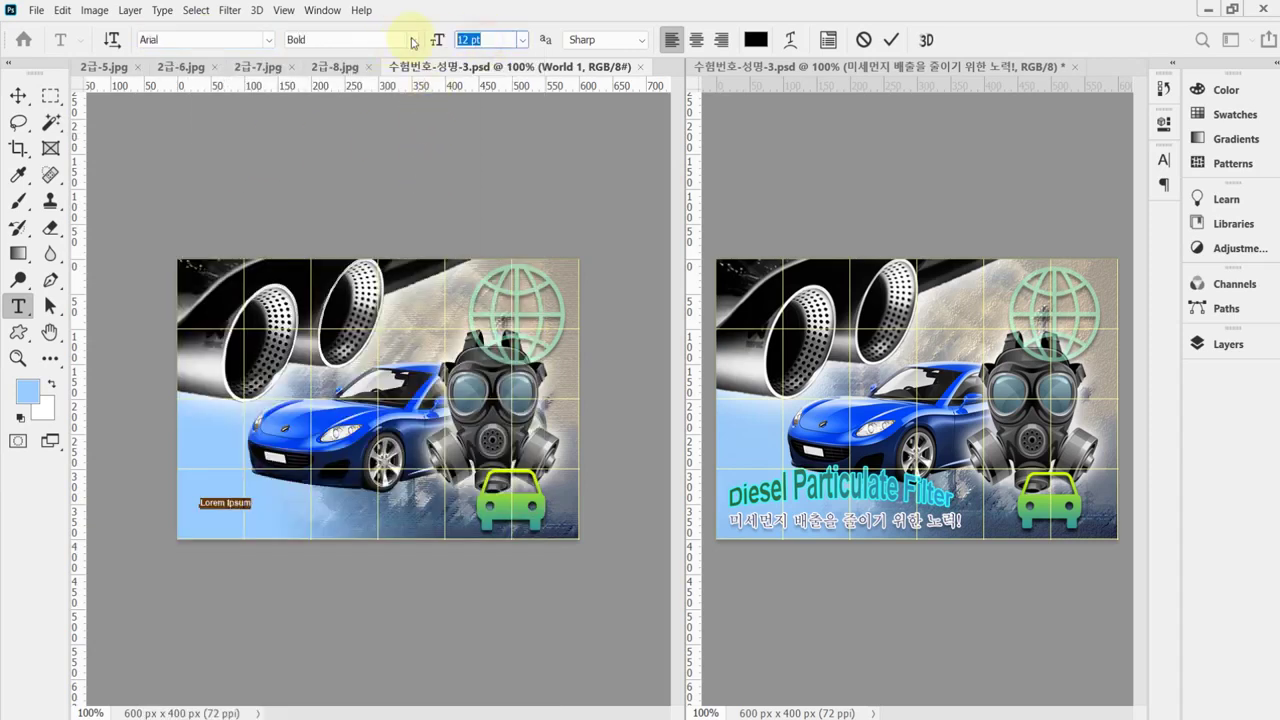
{"action": "type", "text": "30"}
{"action": "key", "text": "Return"}
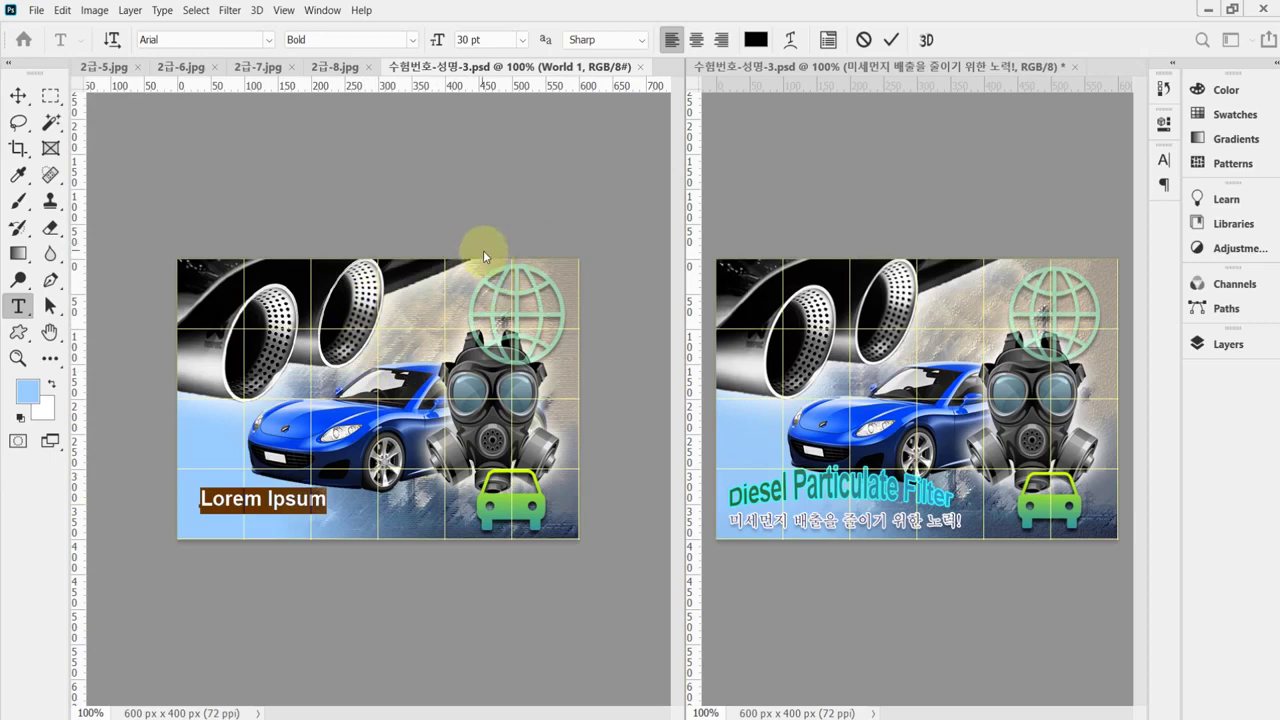
{"action": "key", "text": "ctrl+v"}
{"action": "left_click_drag", "start_coordinate": [357, 523], "coordinate": [347, 535]}
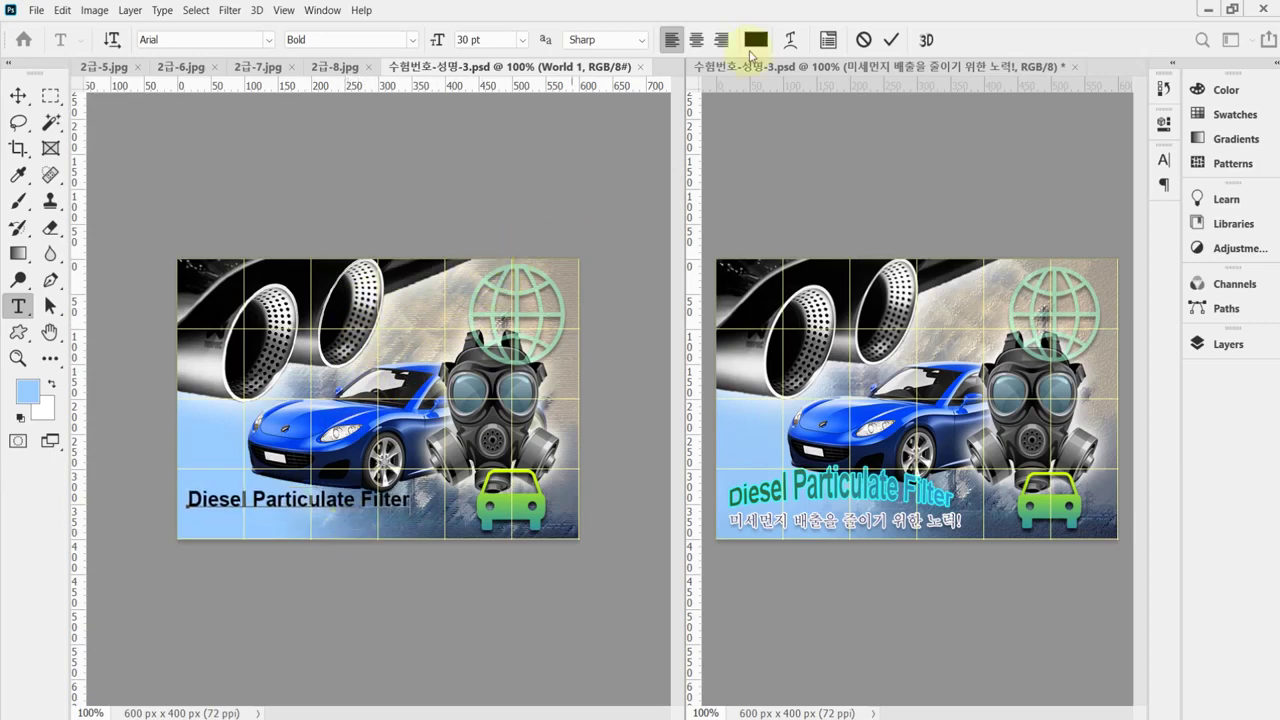
Warp the "Diesel Particulate Filter" text with the Arc Upper style at a 50% bend.
{"action": "left_click", "coordinate": [799, 42]}
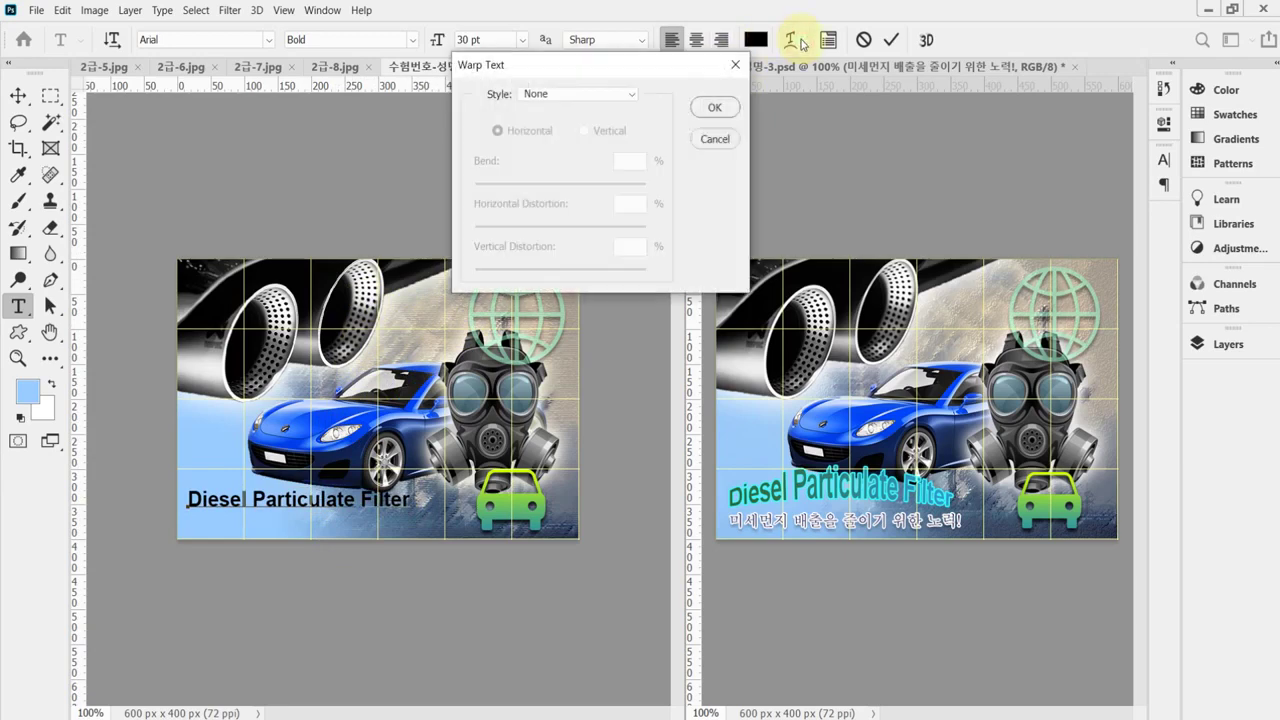
{"action": "left_click", "coordinate": [580, 94]}
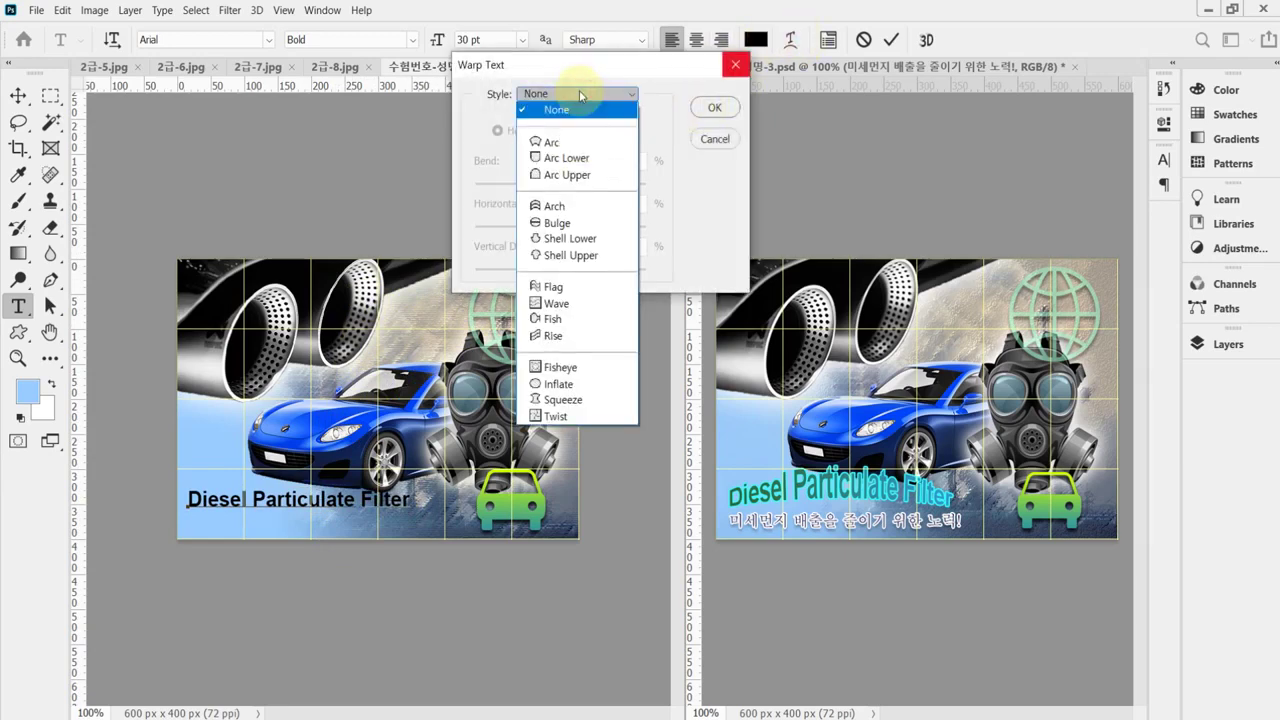
{"action": "left_click", "coordinate": [617, 181]}
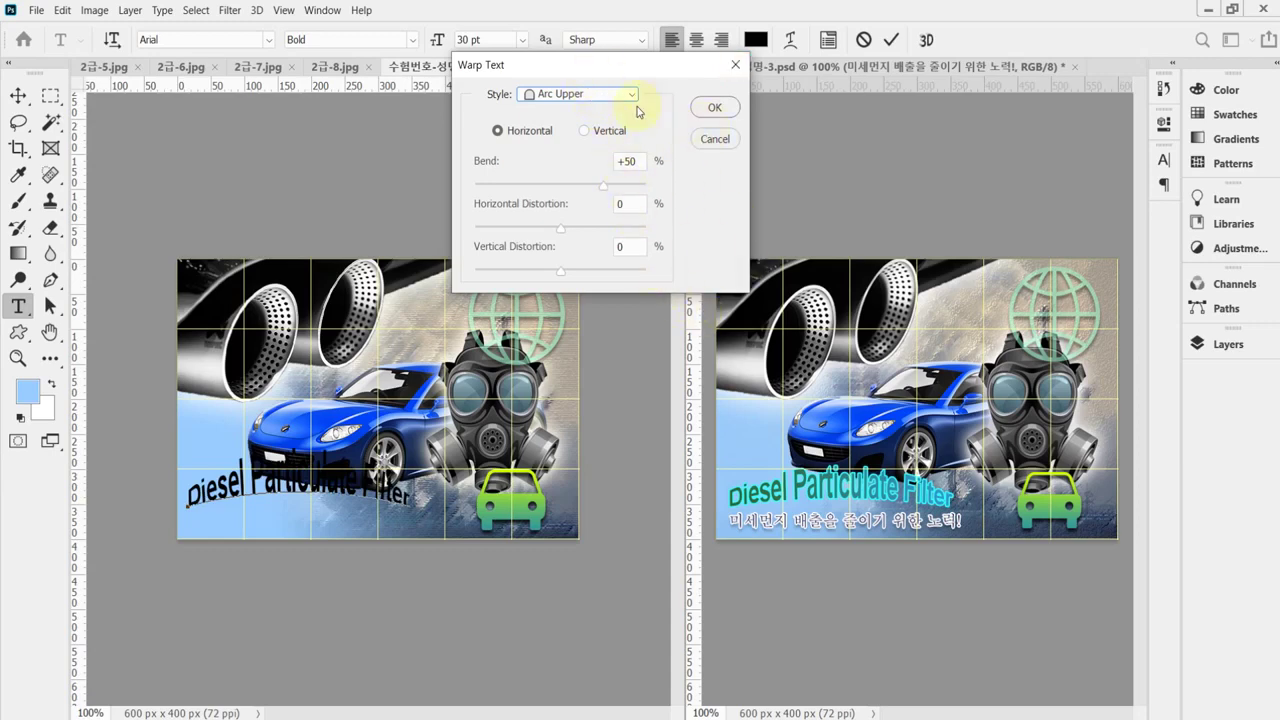
{"action": "double_click", "coordinate": [630, 161]}
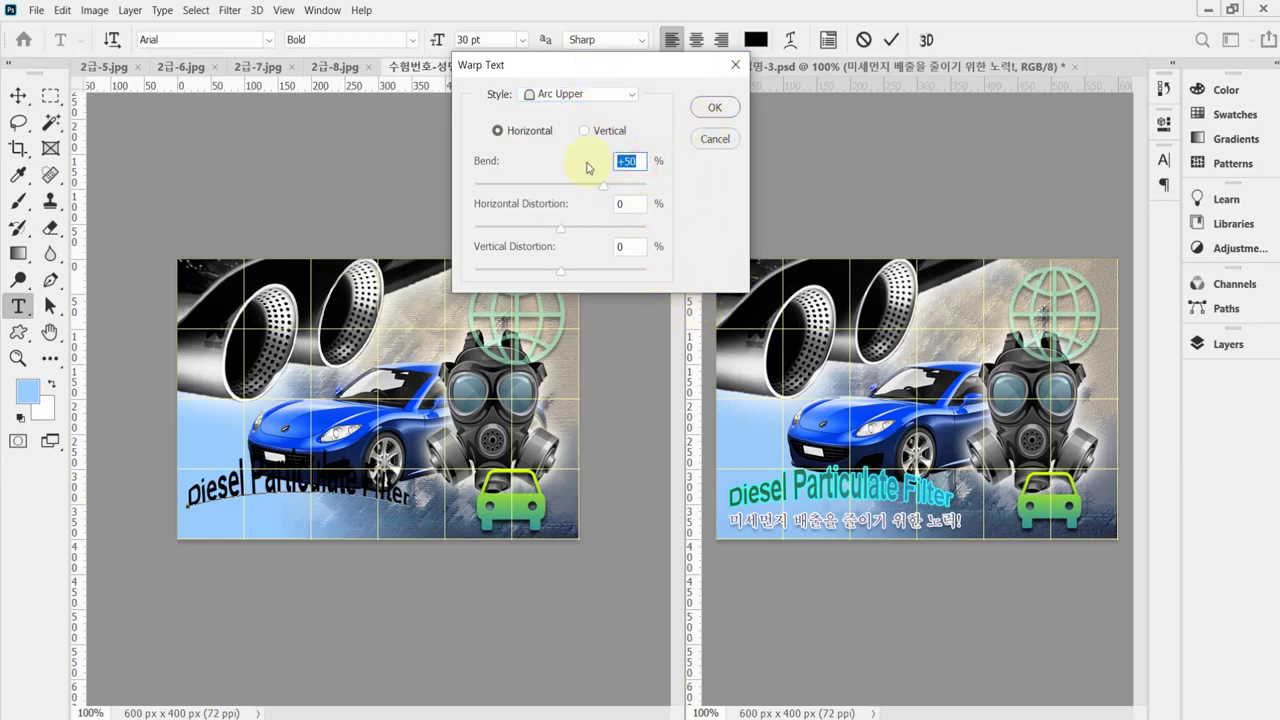
{"action": "type", "text": "50"}
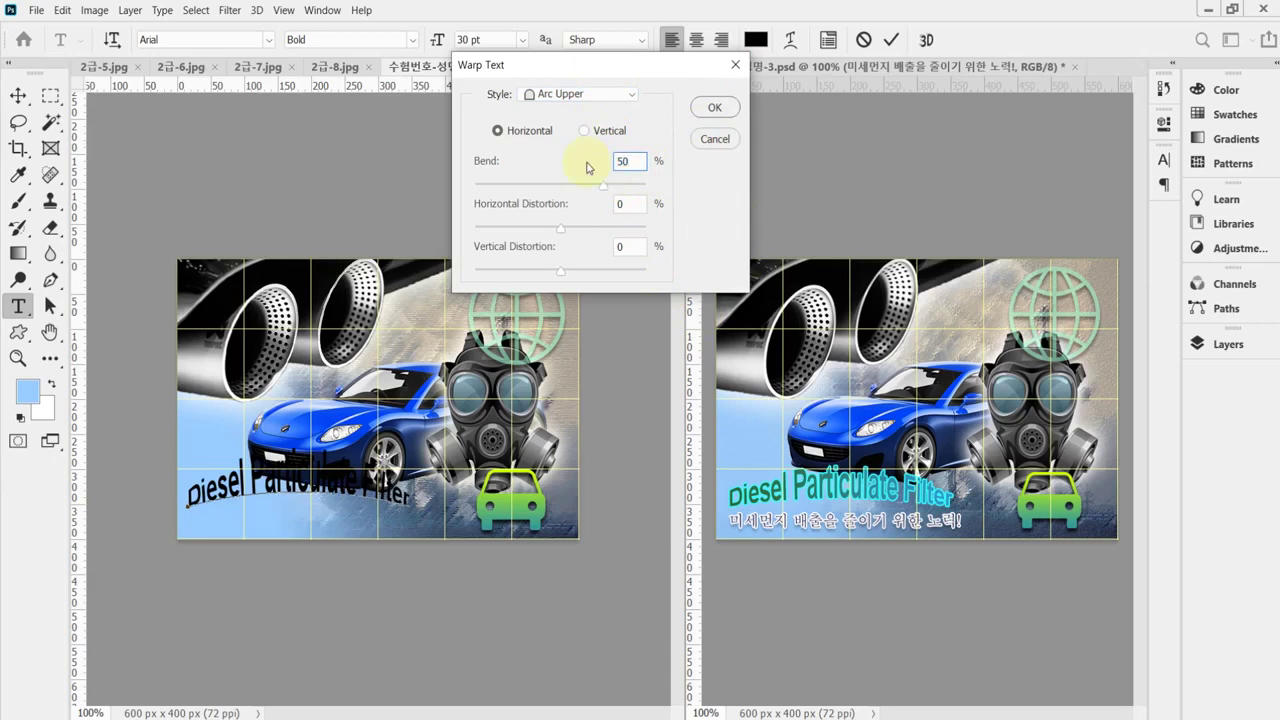
{"action": "key", "text": "Return"}
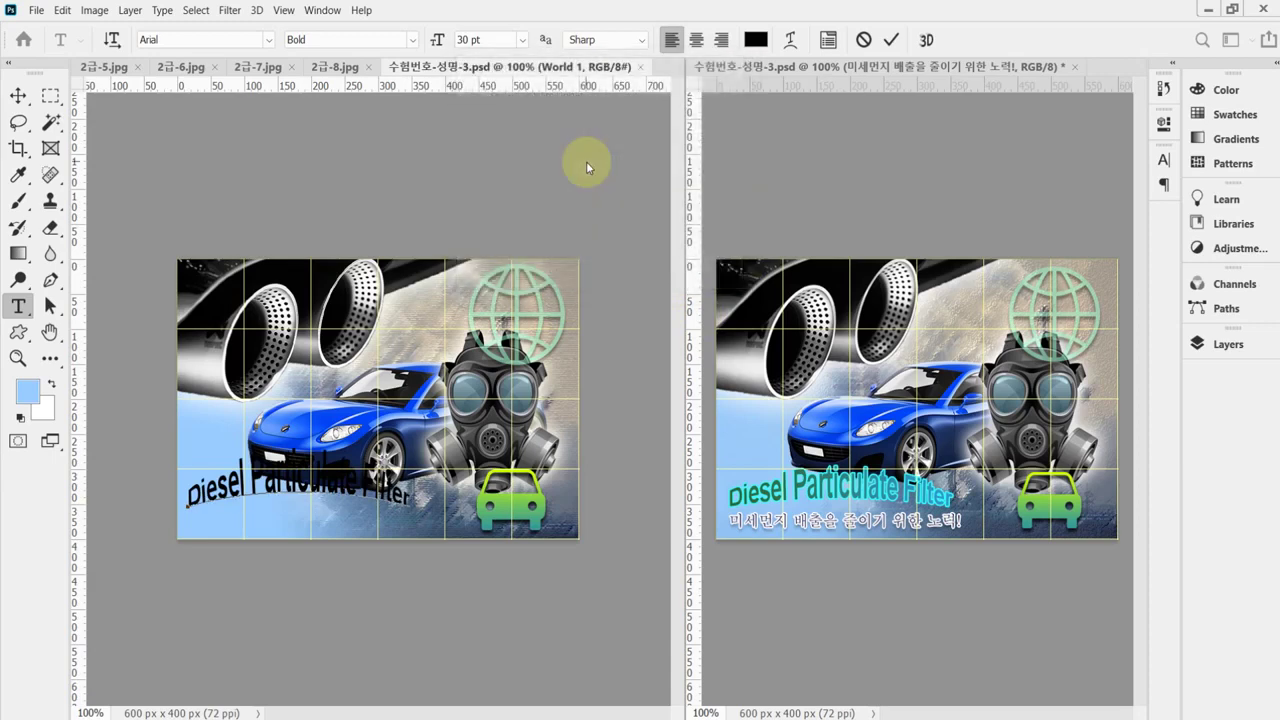
Set the text warp's bend to 30% and shift the warped line slightly to the right.
{"action": "left_click", "coordinate": [789, 41]}
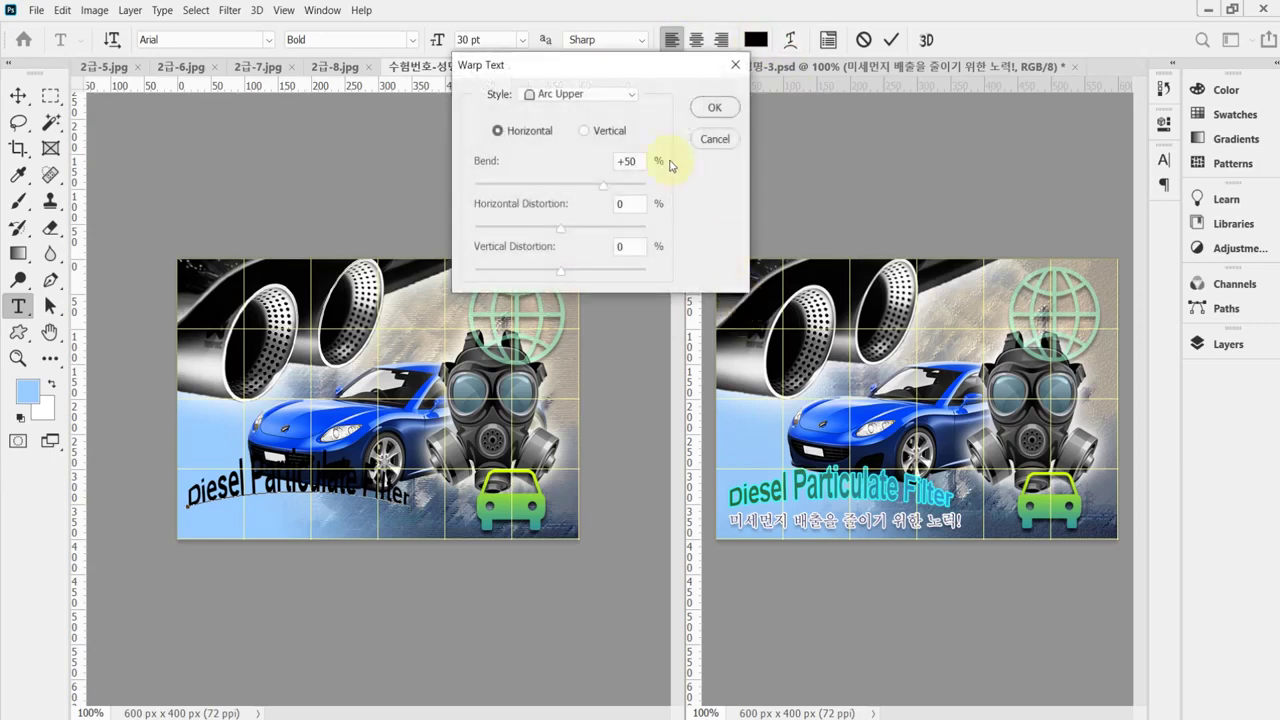
{"action": "left_click_drag", "start_coordinate": [644, 160], "coordinate": [583, 175]}
{"action": "type", "text": "30"}
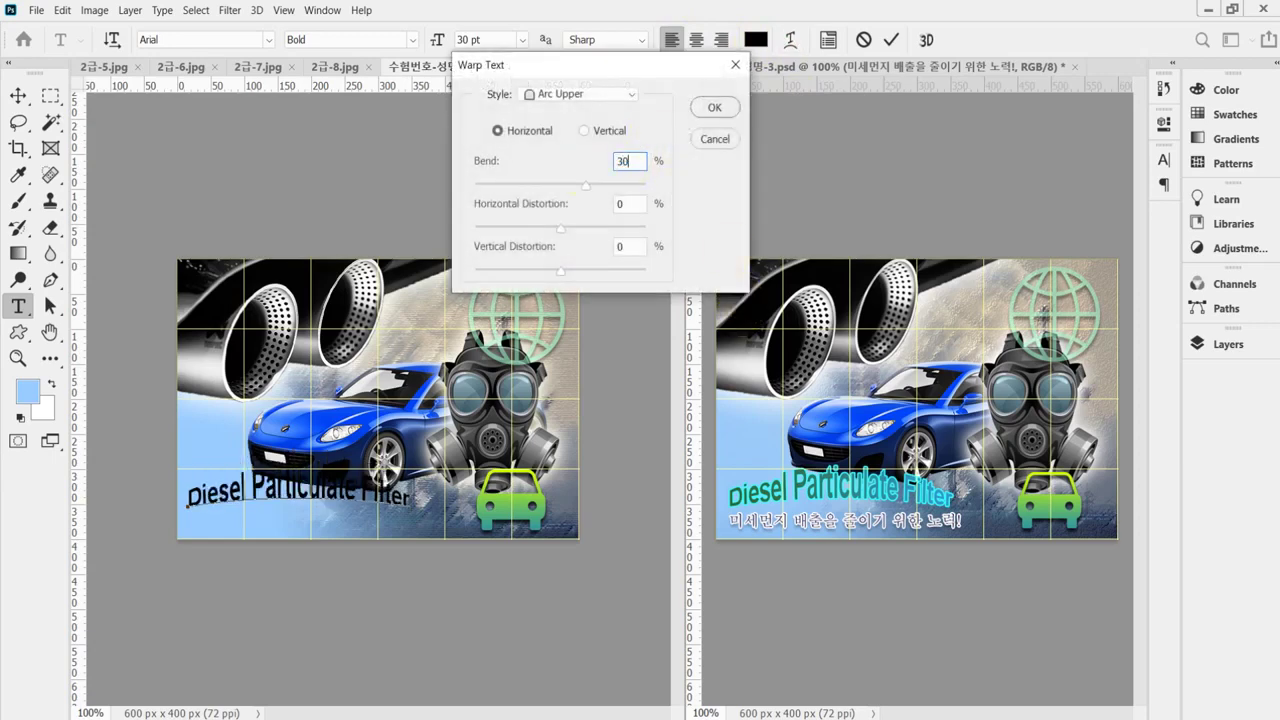
{"action": "key", "text": "Return"}
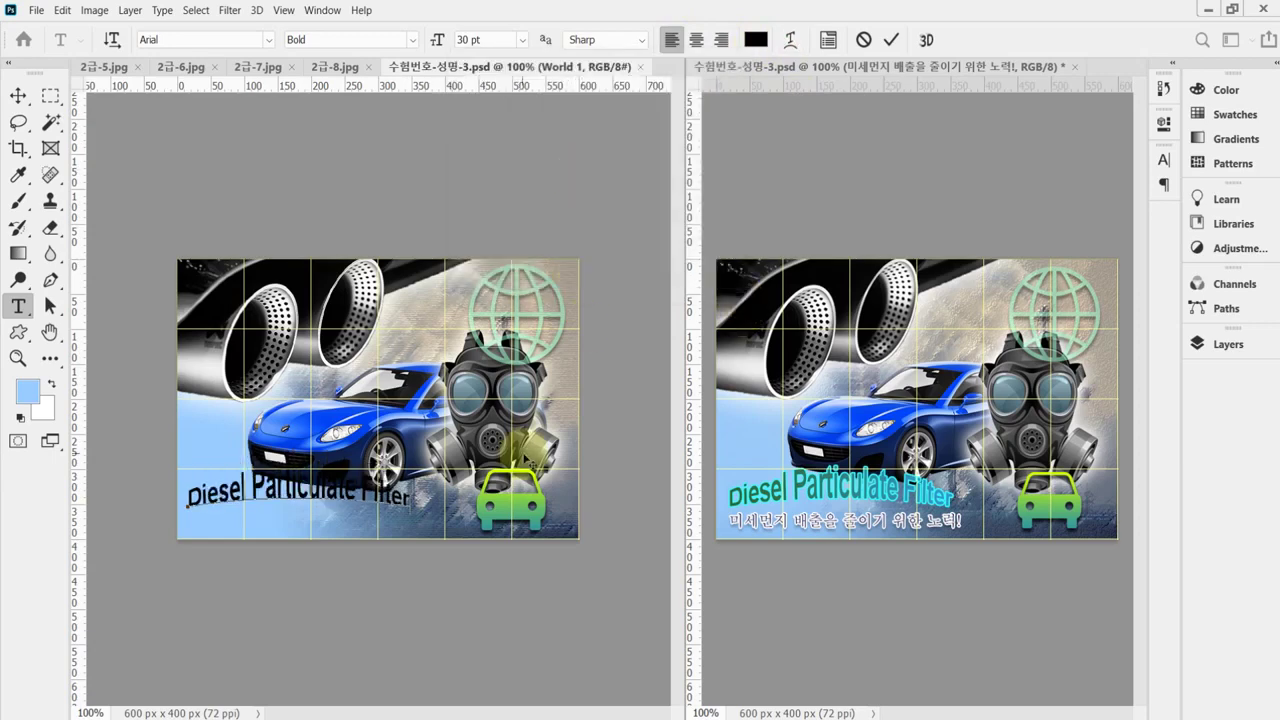
{"action": "left_click_drag", "start_coordinate": [414, 586], "coordinate": [420, 588]}
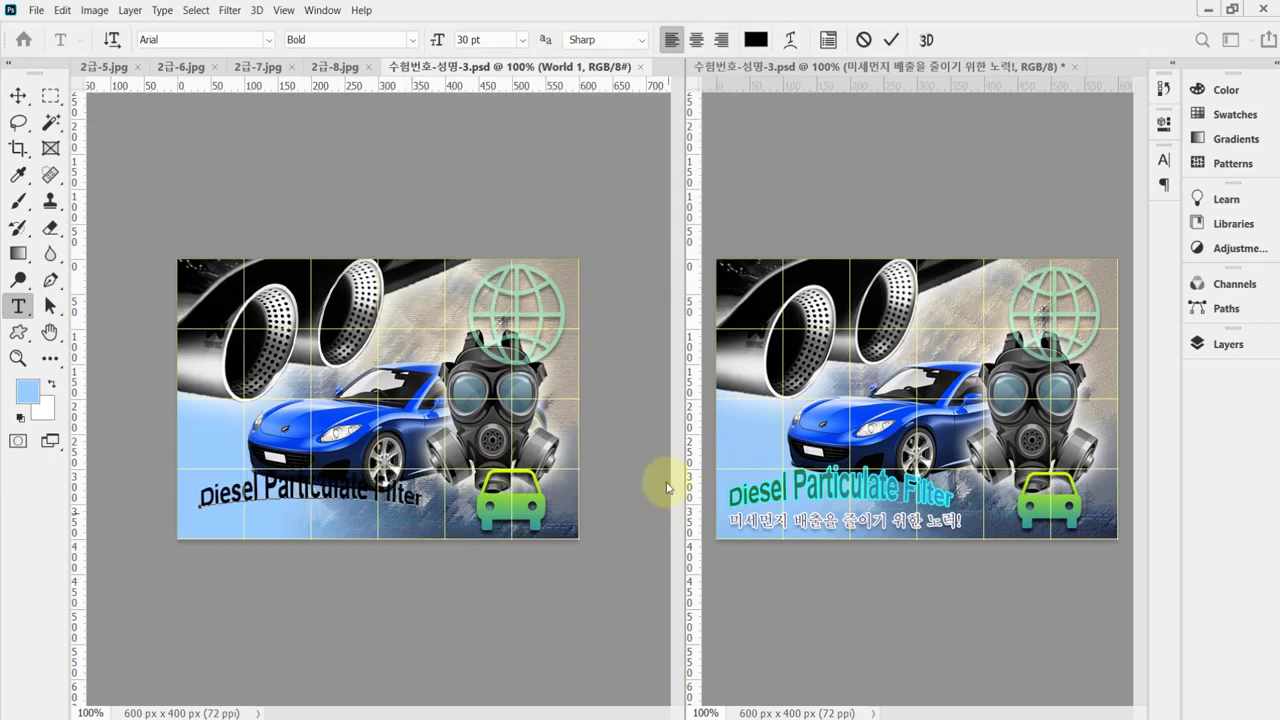
Add a Stroke layer style with a size of 2 px to the warped "Diesel Particulate Filter" text.
{"action": "left_click", "coordinate": [1222, 343]}
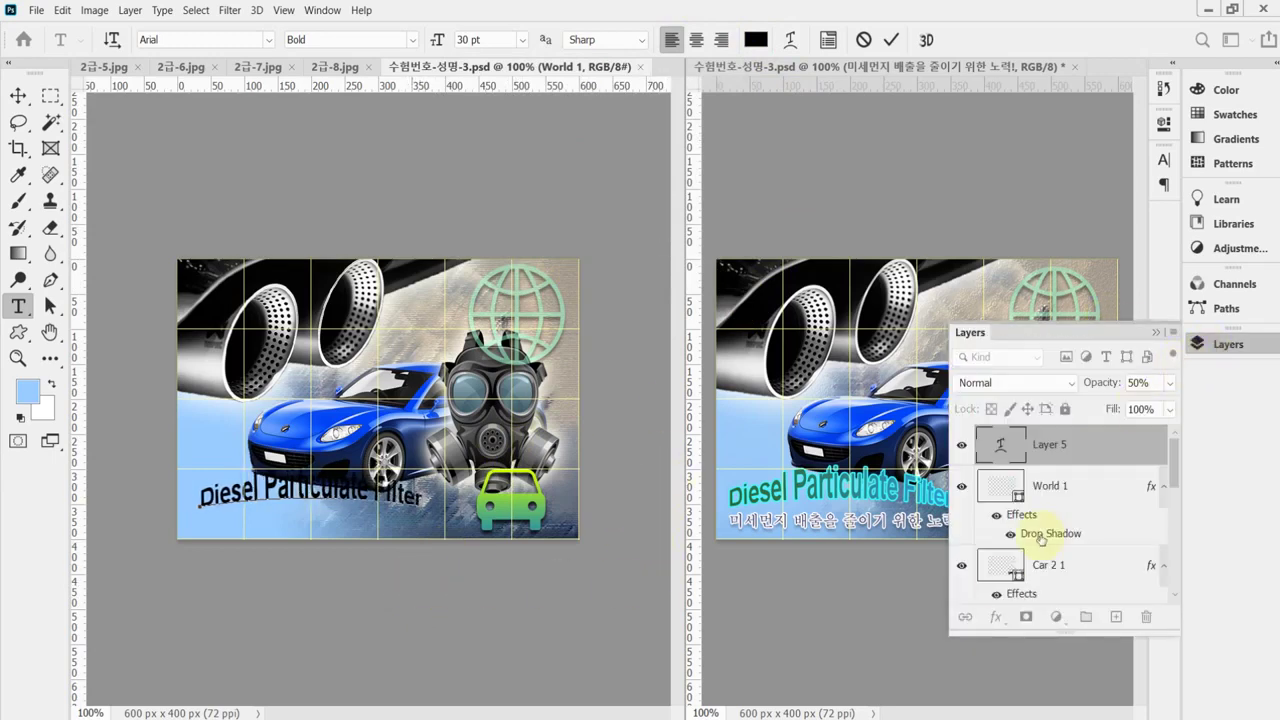
{"action": "left_click", "coordinate": [996, 618]}
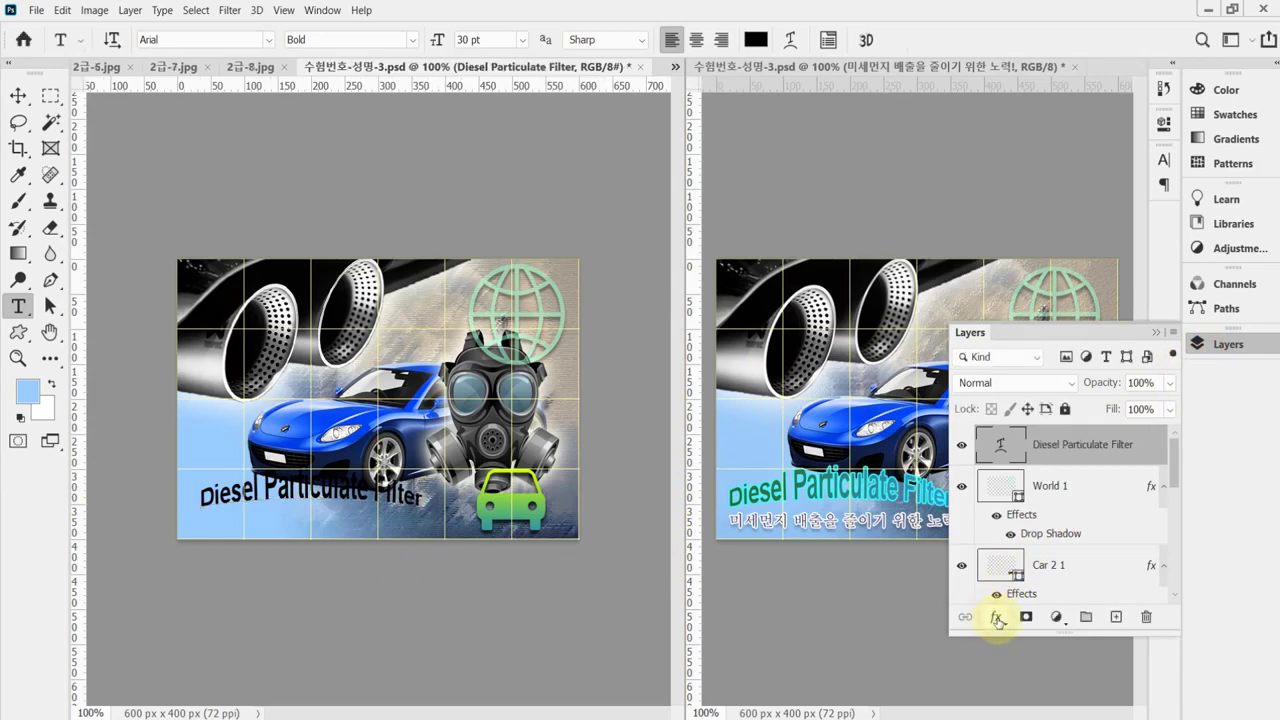
{"action": "left_click", "coordinate": [996, 618]}
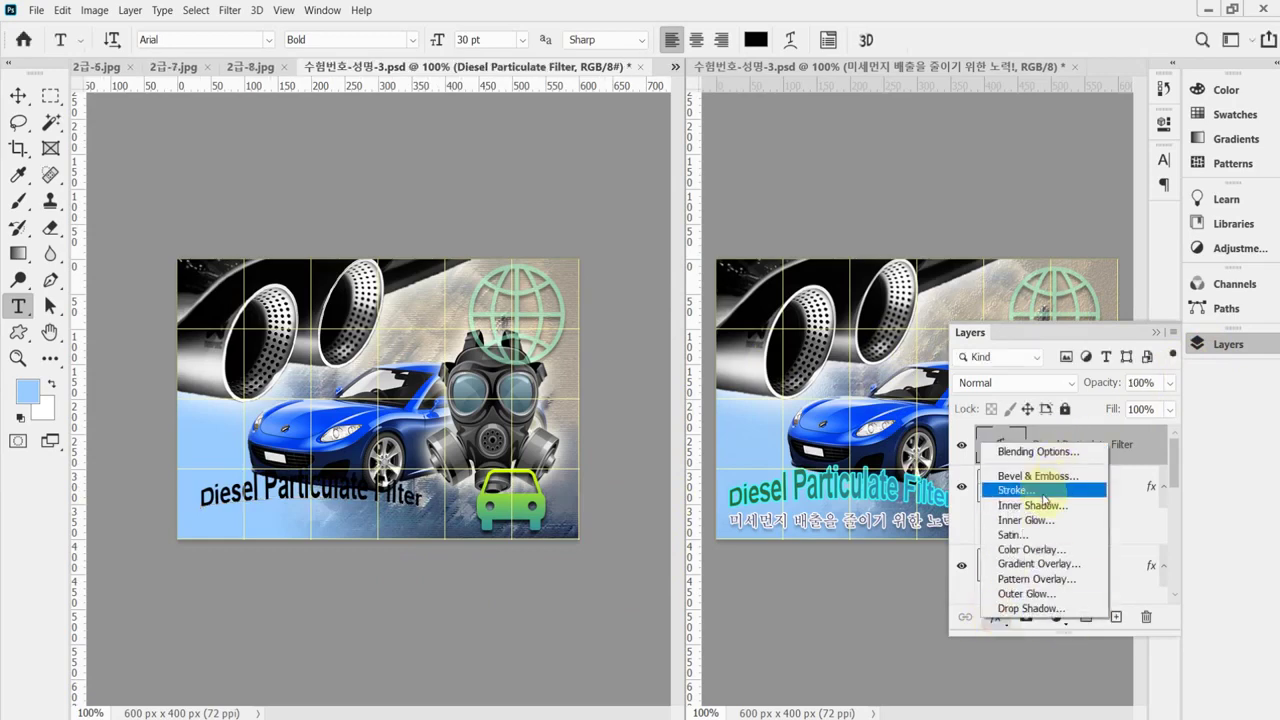
{"action": "left_click", "coordinate": [1036, 500]}
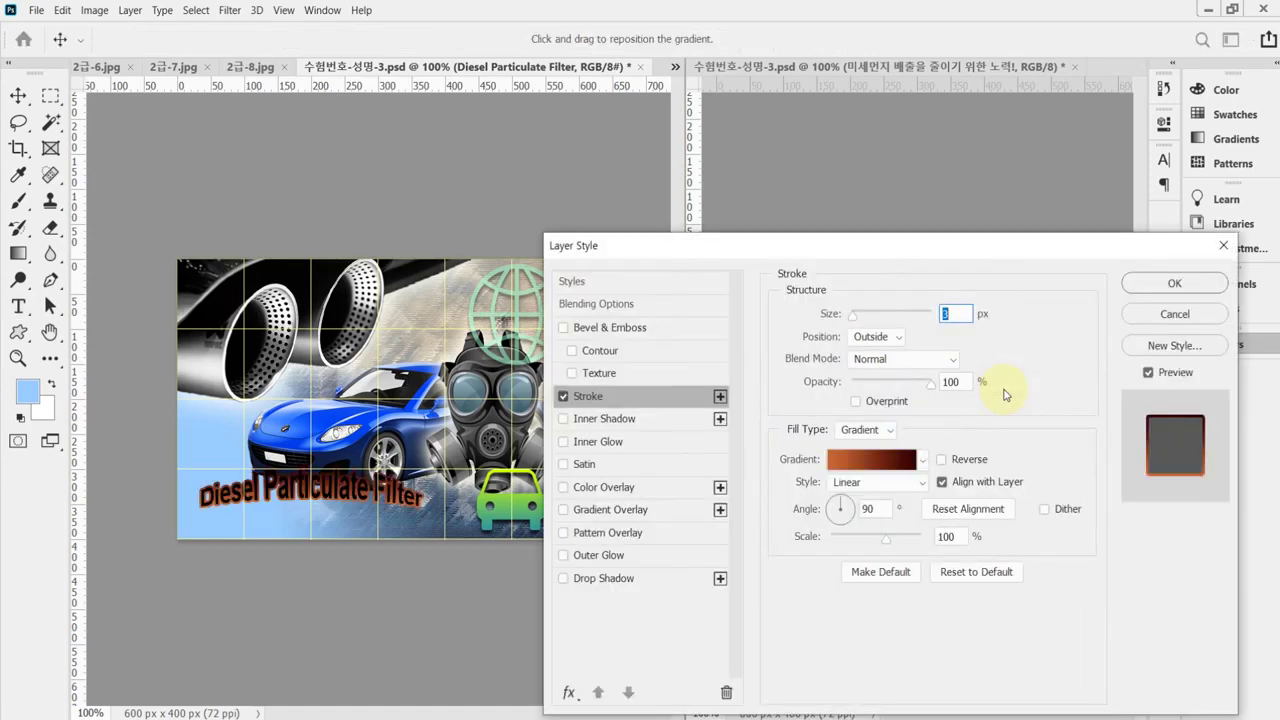
{"action": "type", "text": "2"}
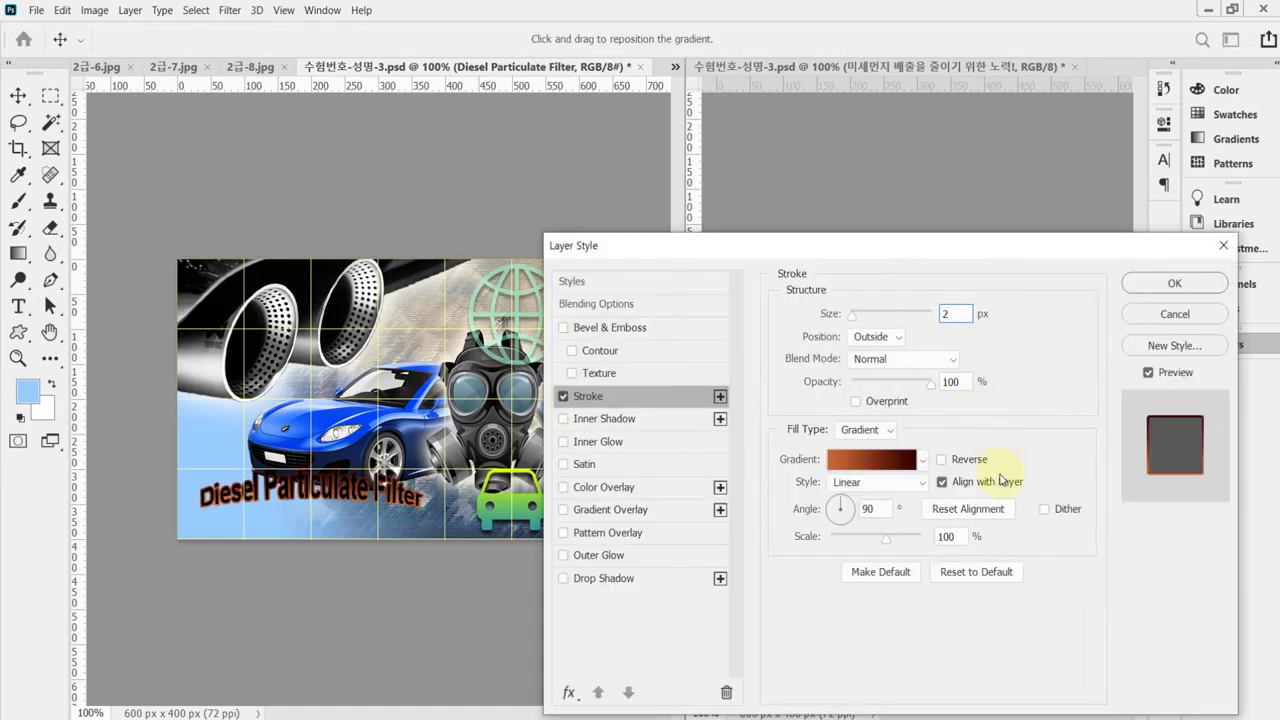
Change the stroke's fill type from gradient to a solid color and set it to #33ffff.
{"action": "left_click", "coordinate": [876, 433]}
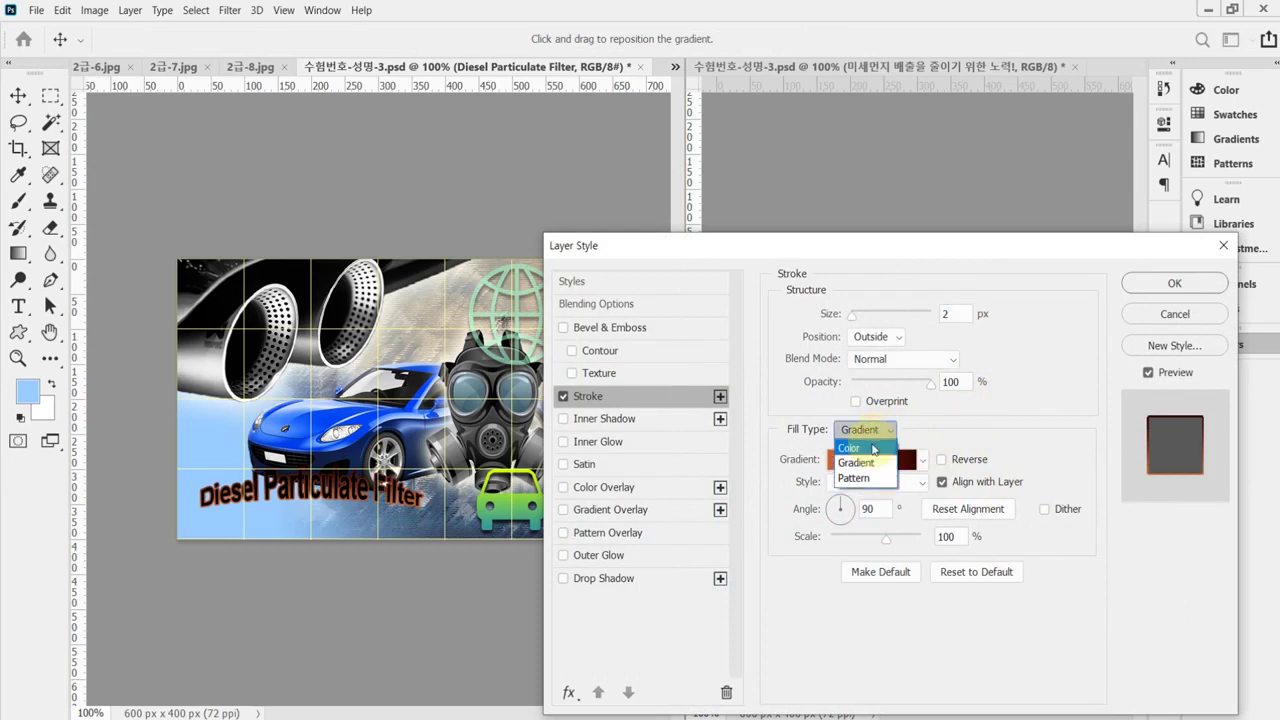
{"action": "left_click", "coordinate": [873, 448]}
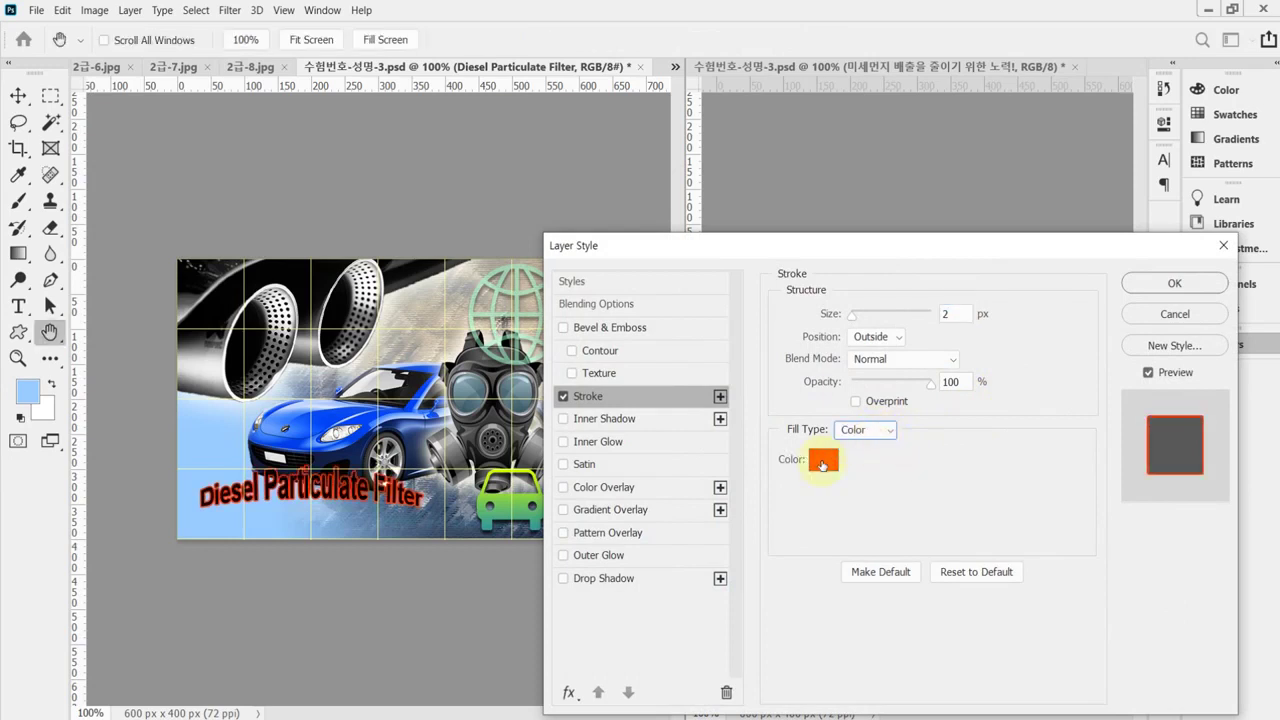
{"action": "left_click", "coordinate": [822, 462]}
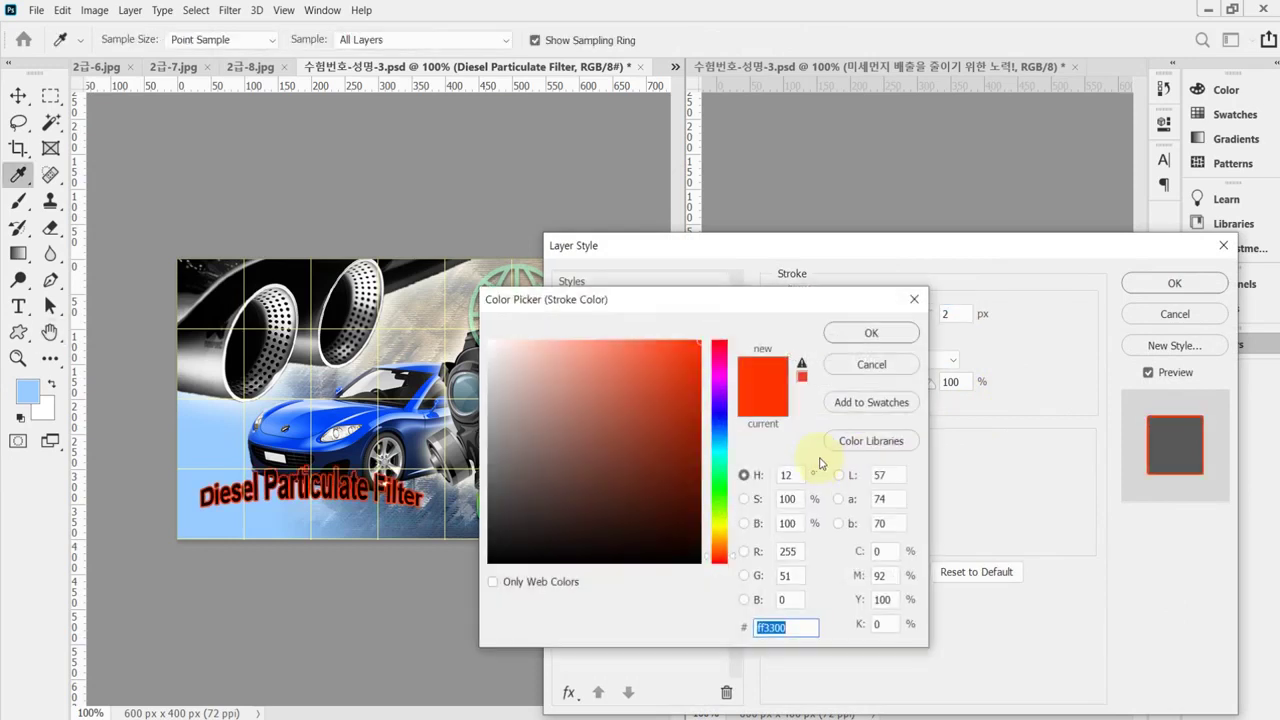
{"action": "type", "text": "3ff"}
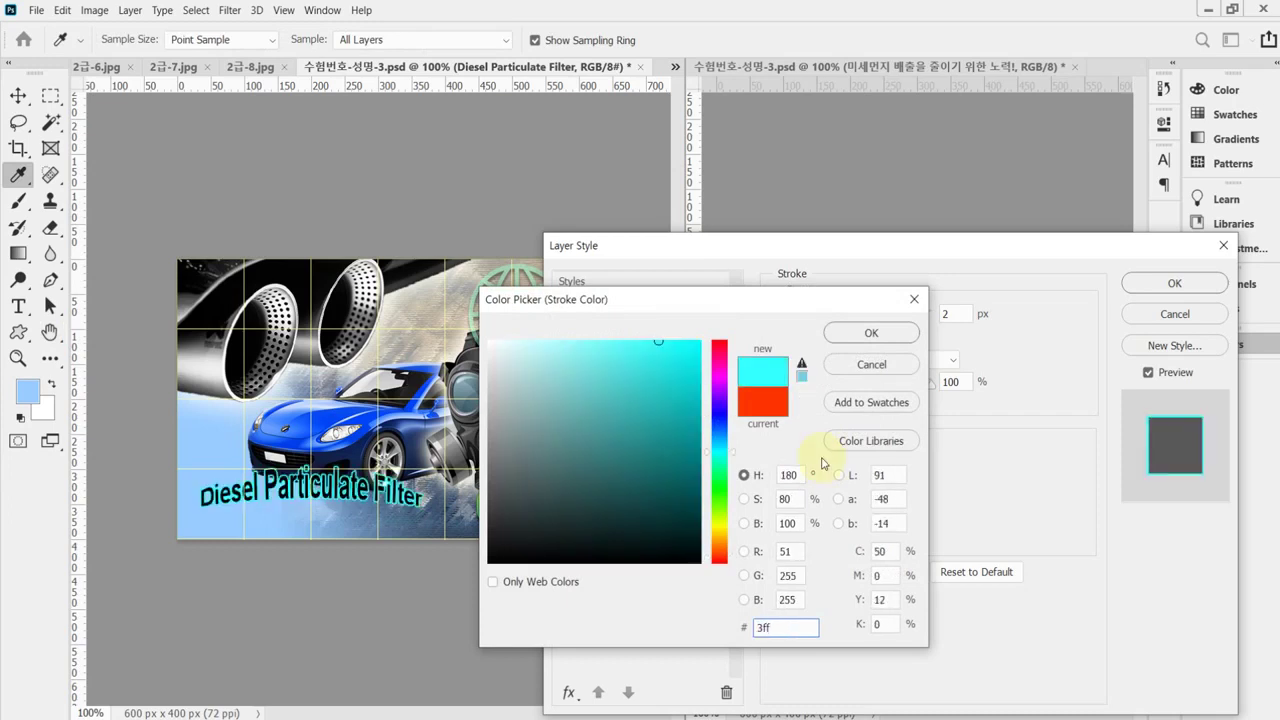
{"action": "key", "text": "Return"}
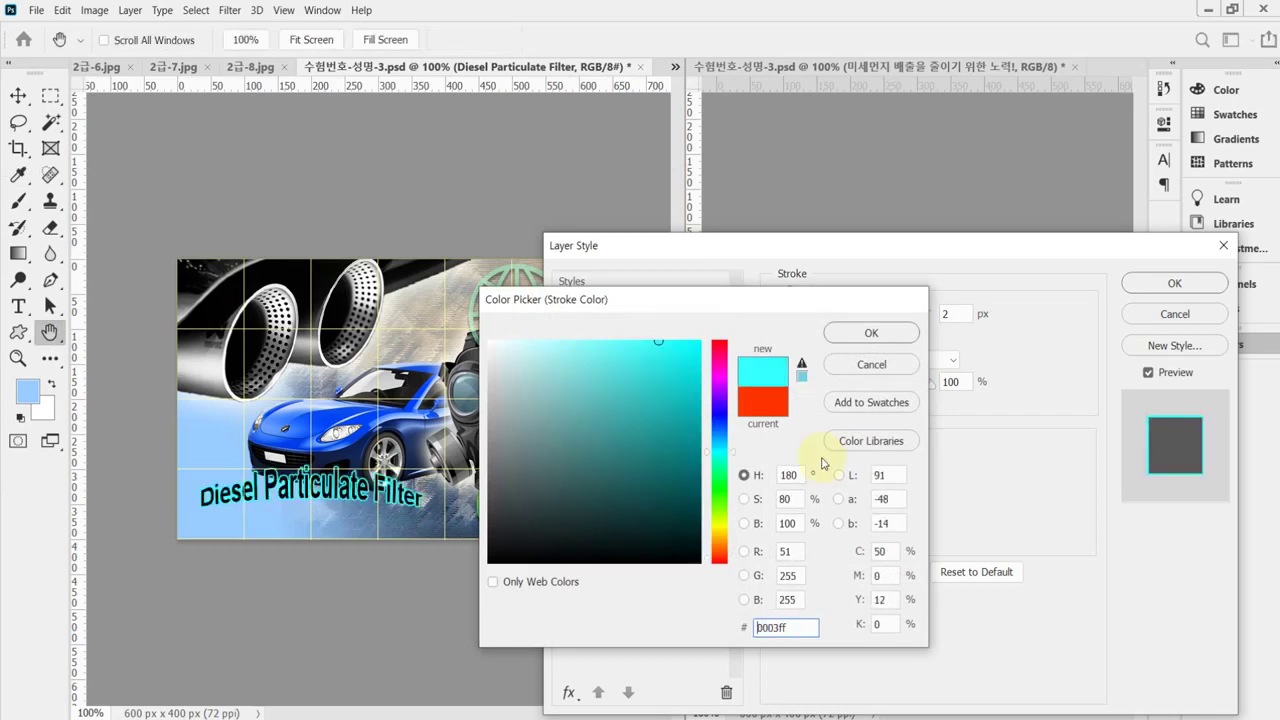
Add a Gradient Overlay to the warped text and set the gradient's starting color stop to #336633.
{"action": "left_click", "coordinate": [641, 510]}
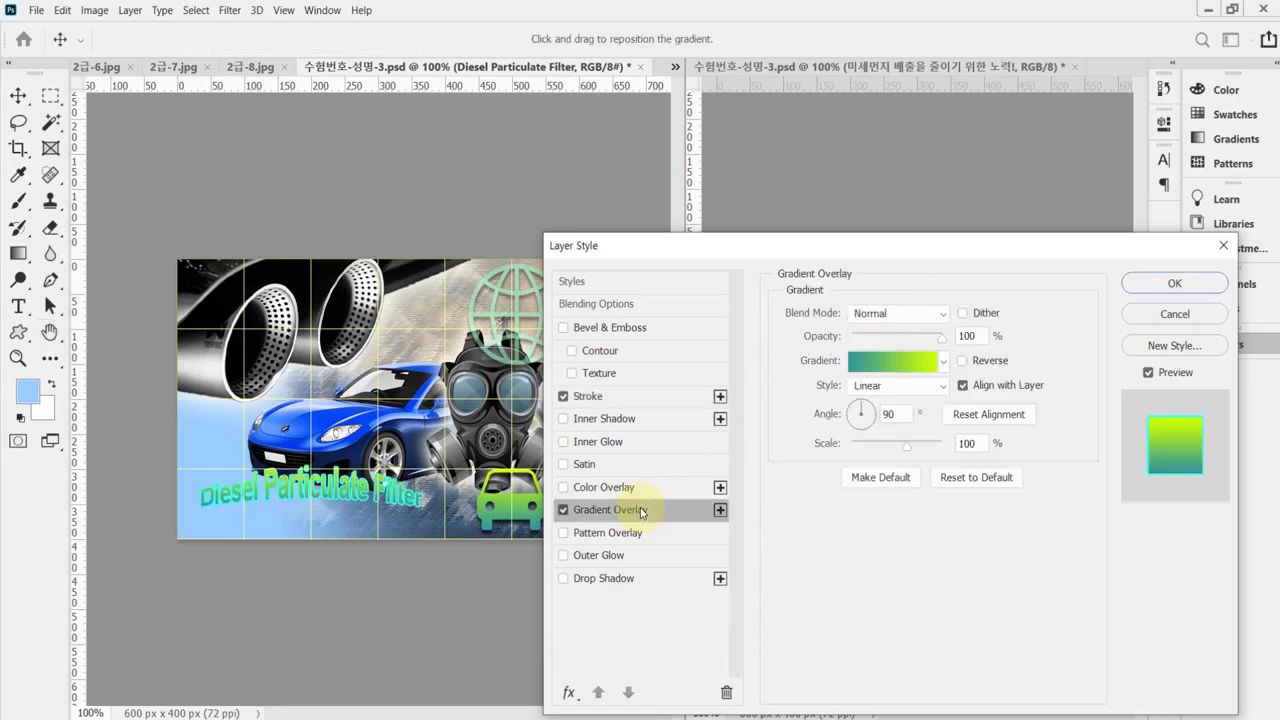
{"action": "left_click", "coordinate": [898, 371]}
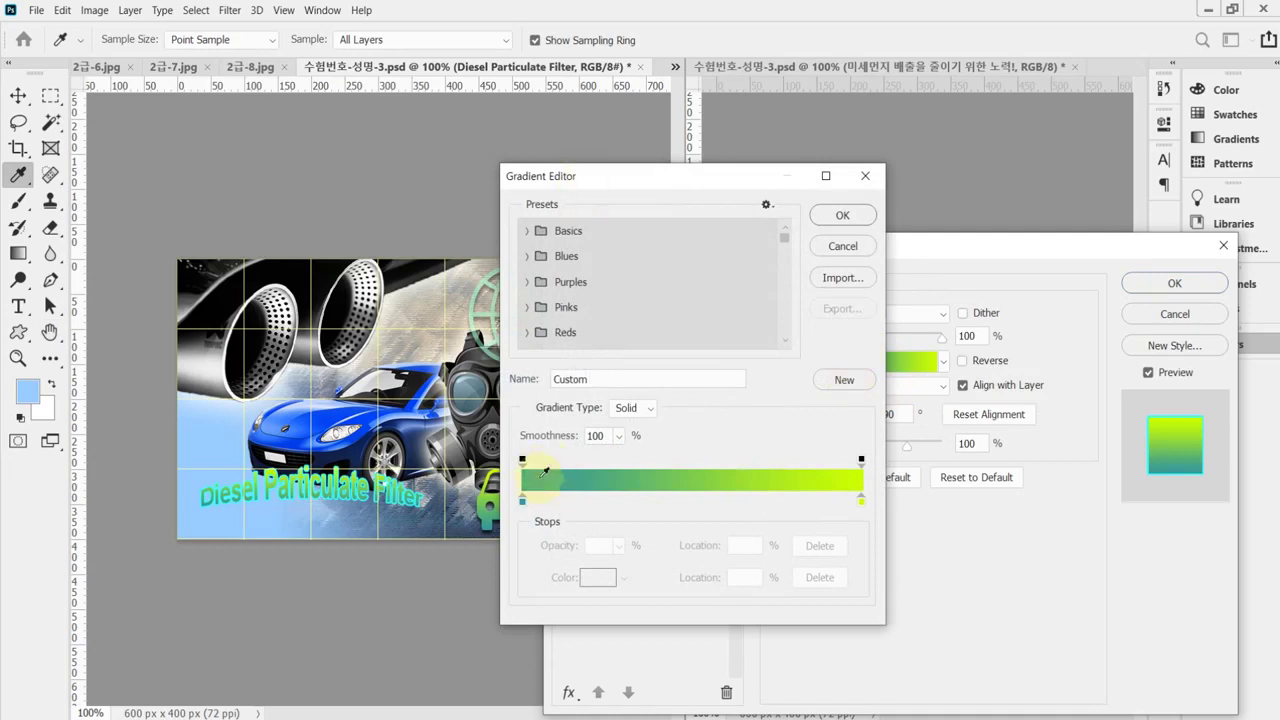
{"action": "double_click", "coordinate": [522, 500]}
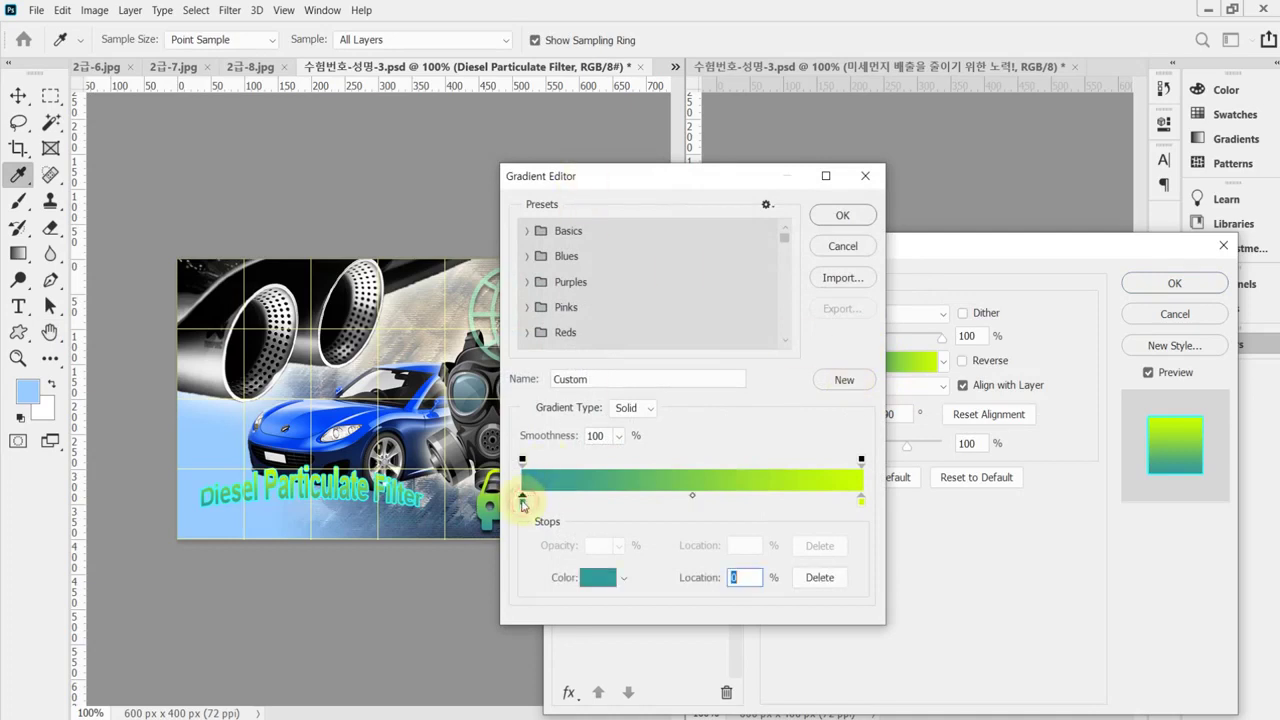
{"action": "key", "text": "ctrl+v"}
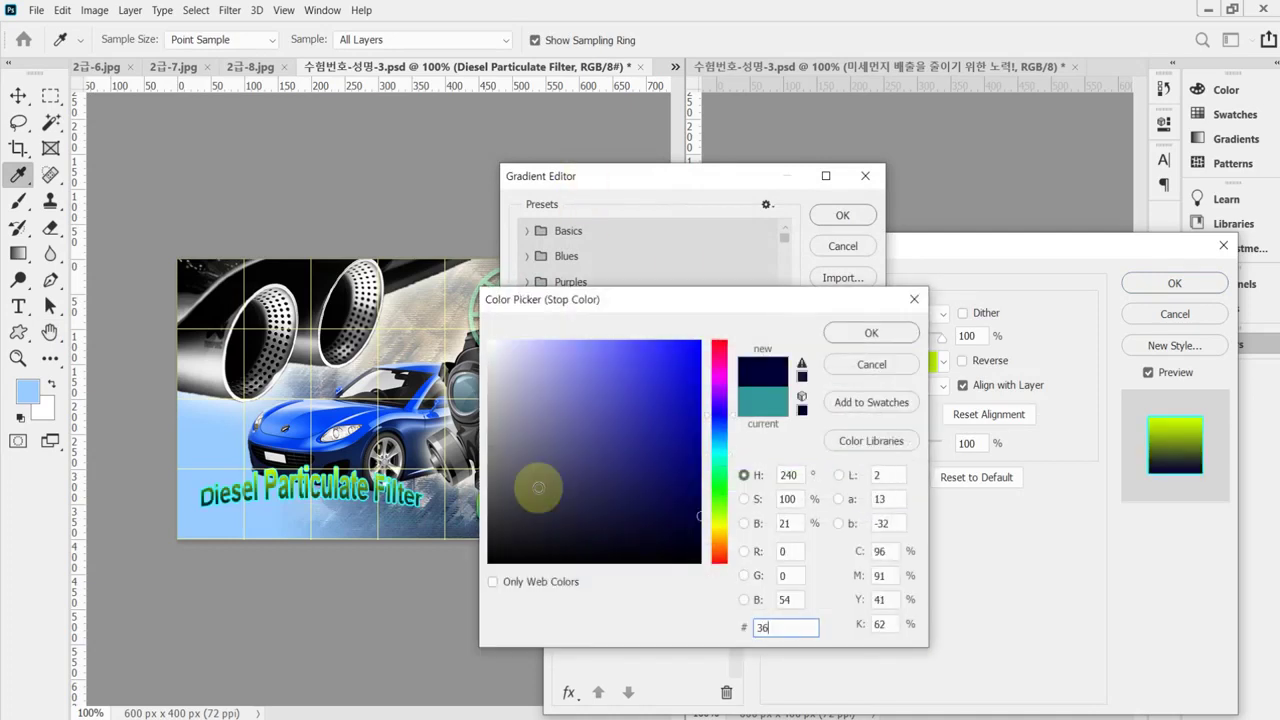
{"action": "key", "text": "Return"}
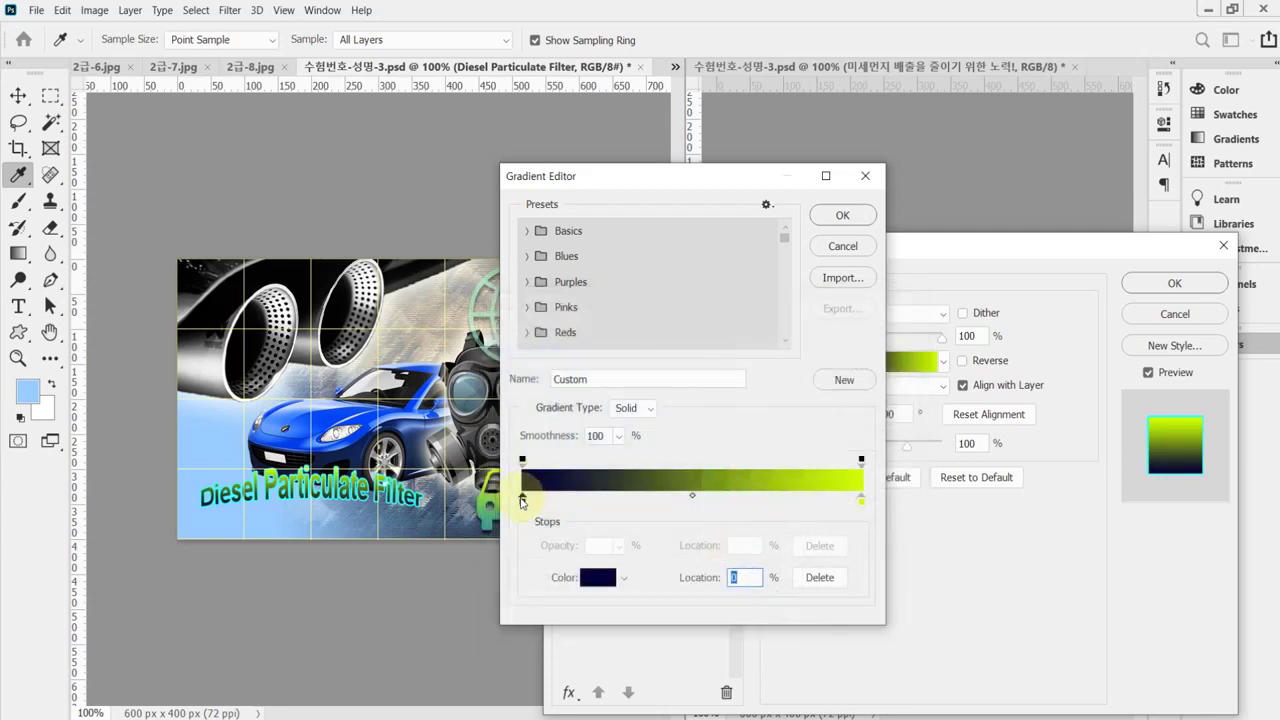
{"action": "double_click", "coordinate": [522, 500]}
{"action": "type", "text": "363"}
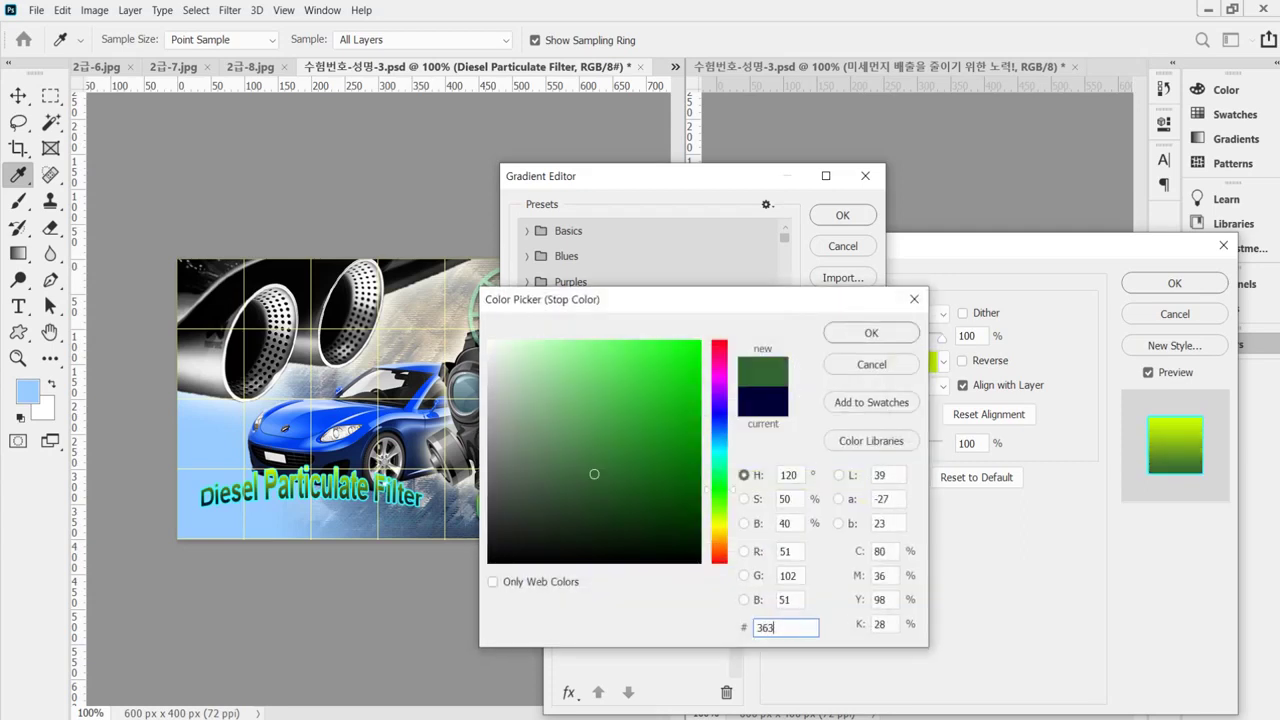
{"action": "left_click", "coordinate": [866, 333]}
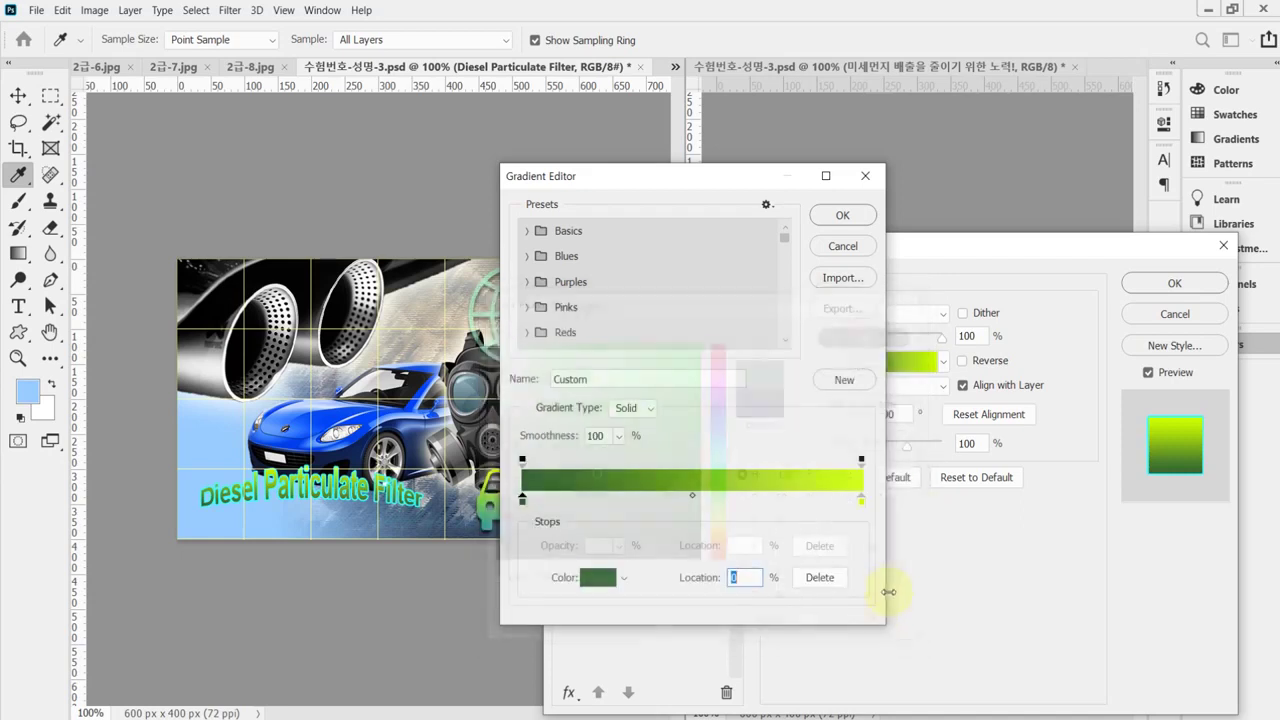
Set the gradient's ending color stop to #3399cc and accept the edited gradient.
{"action": "double_click", "coordinate": [864, 500]}
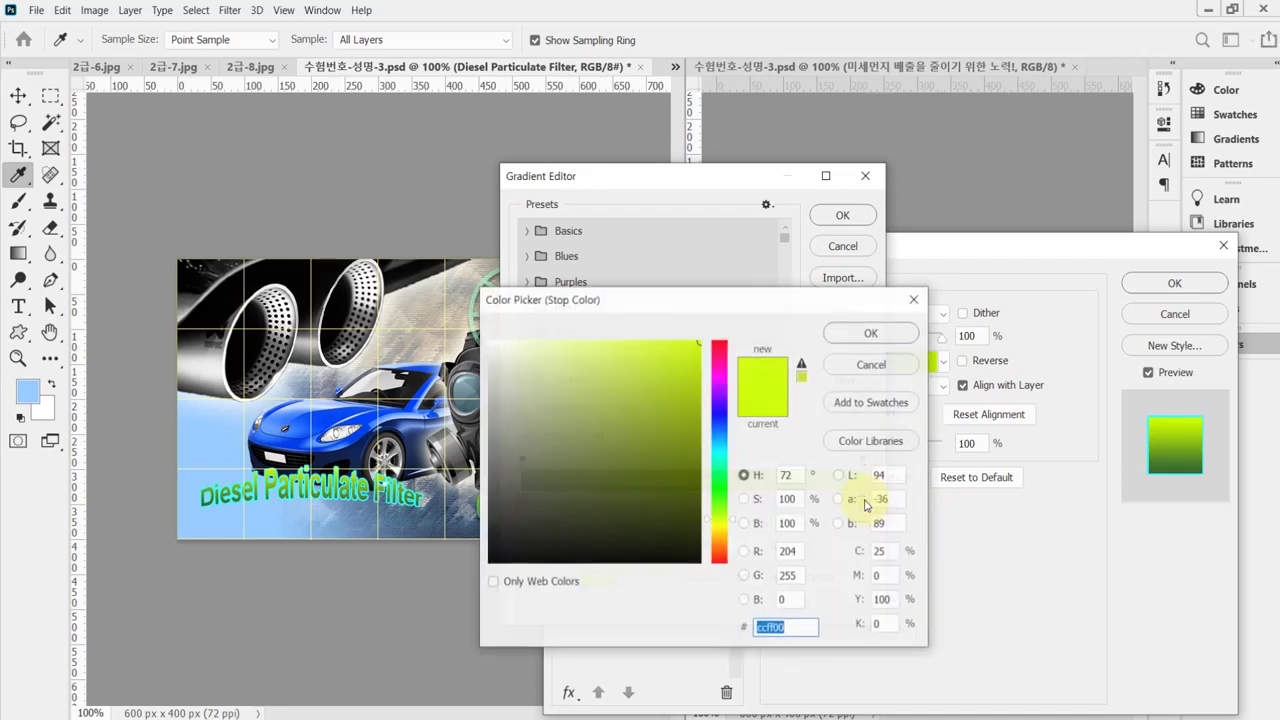
{"action": "type", "text": "39c"}
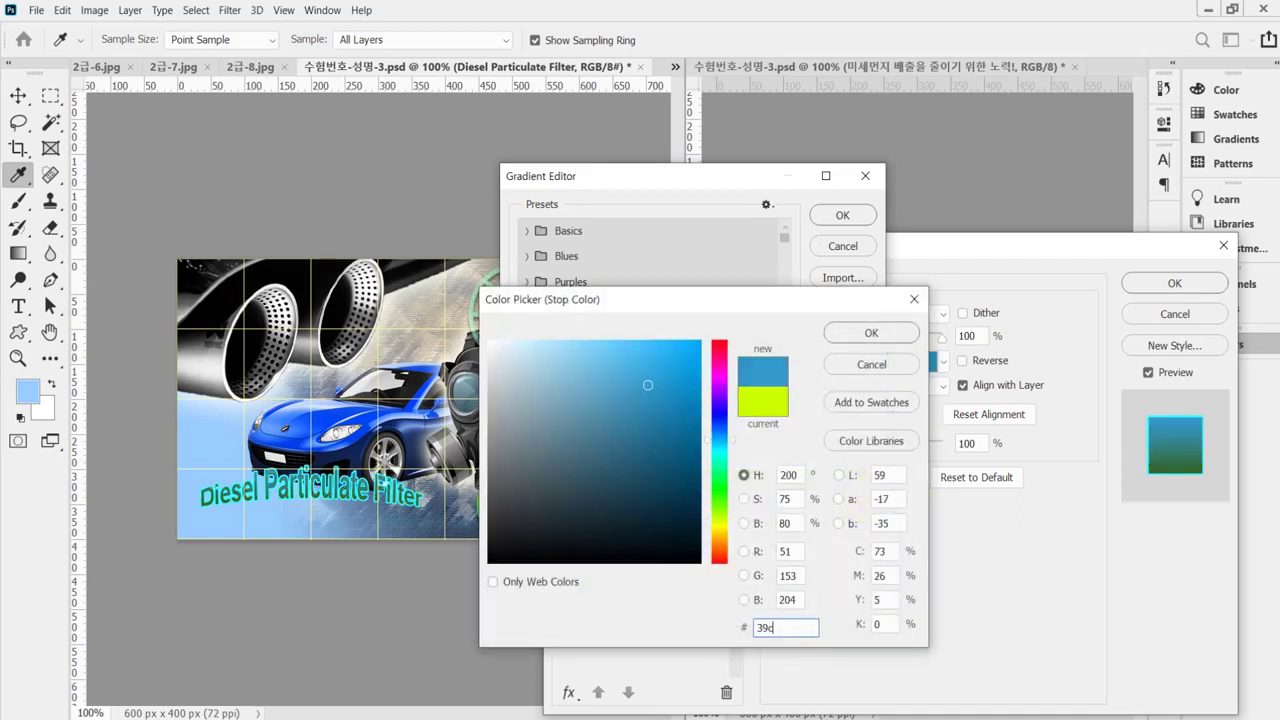
{"action": "key", "text": "Return"}
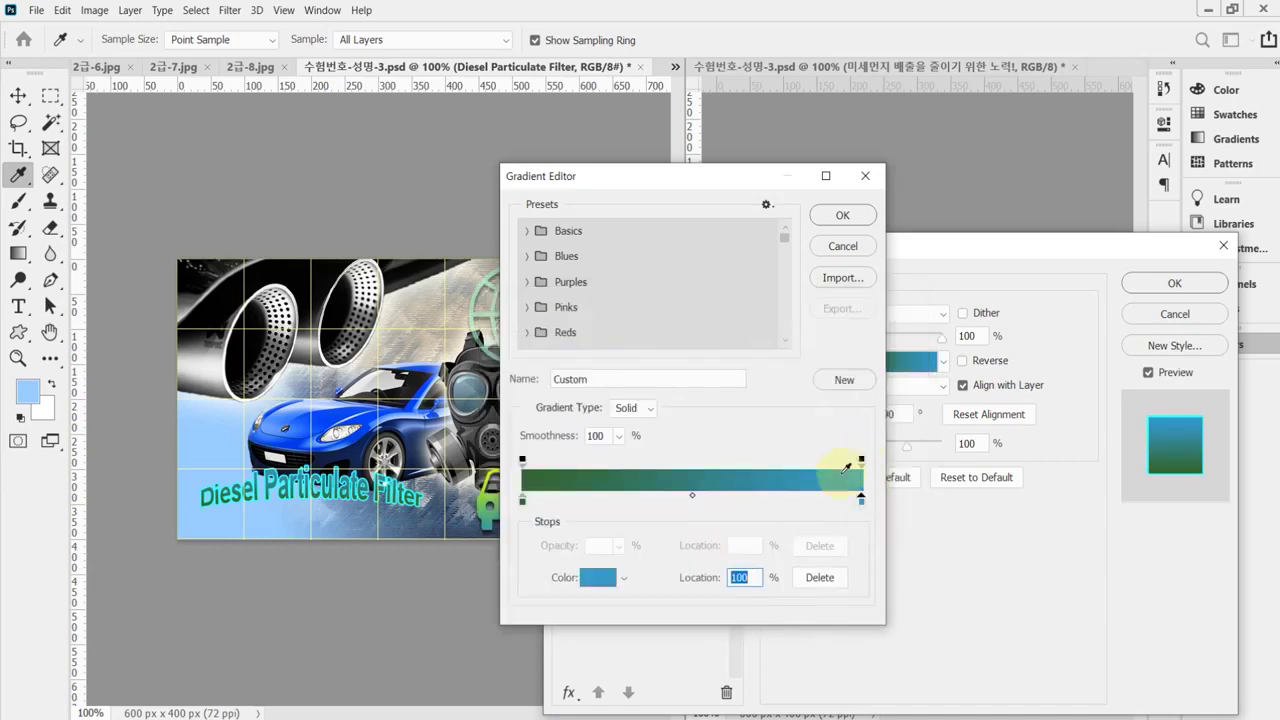
{"action": "left_click", "coordinate": [842, 215]}
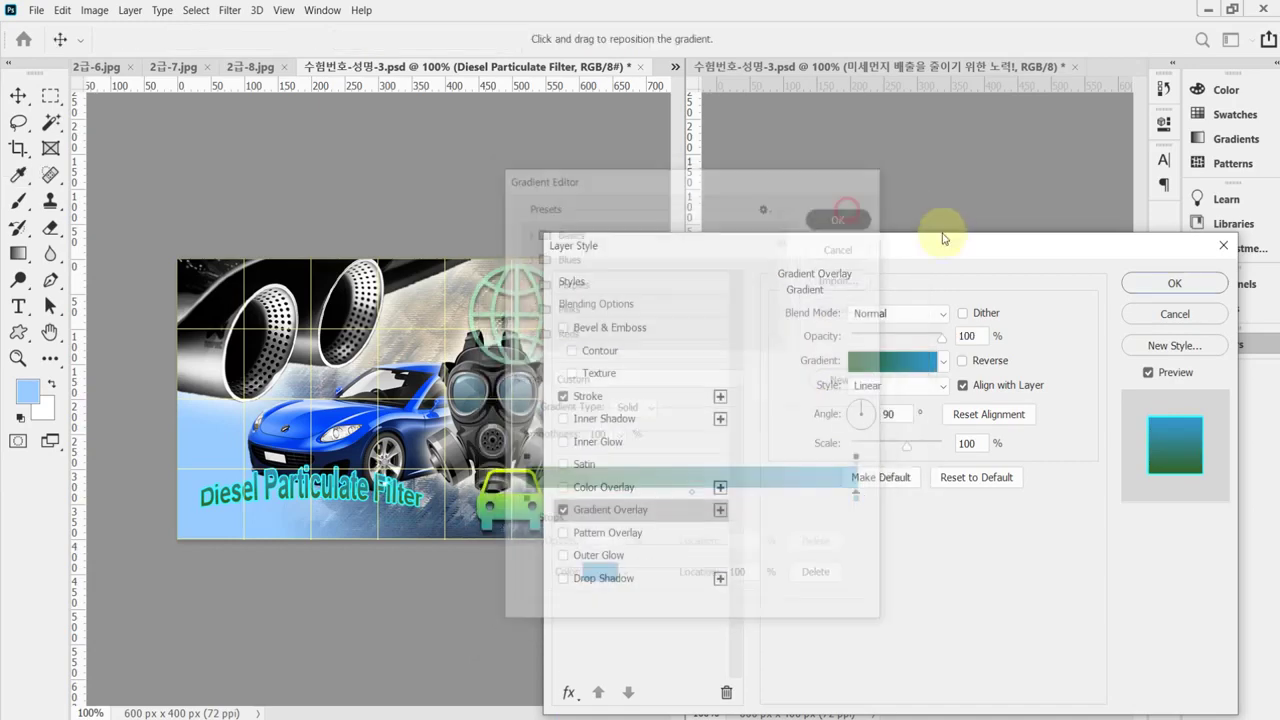
Set the Gradient Overlay's angle to 0°, apply the layer styles and save the document.
{"action": "mouse_move", "coordinate": [914, 252]}
{"action": "left_mouse_down"}
{"action": "mouse_move", "coordinate": [921, 525]}
{"action": "mouse_move", "coordinate": [914, 268]}
{"action": "left_mouse_up"}
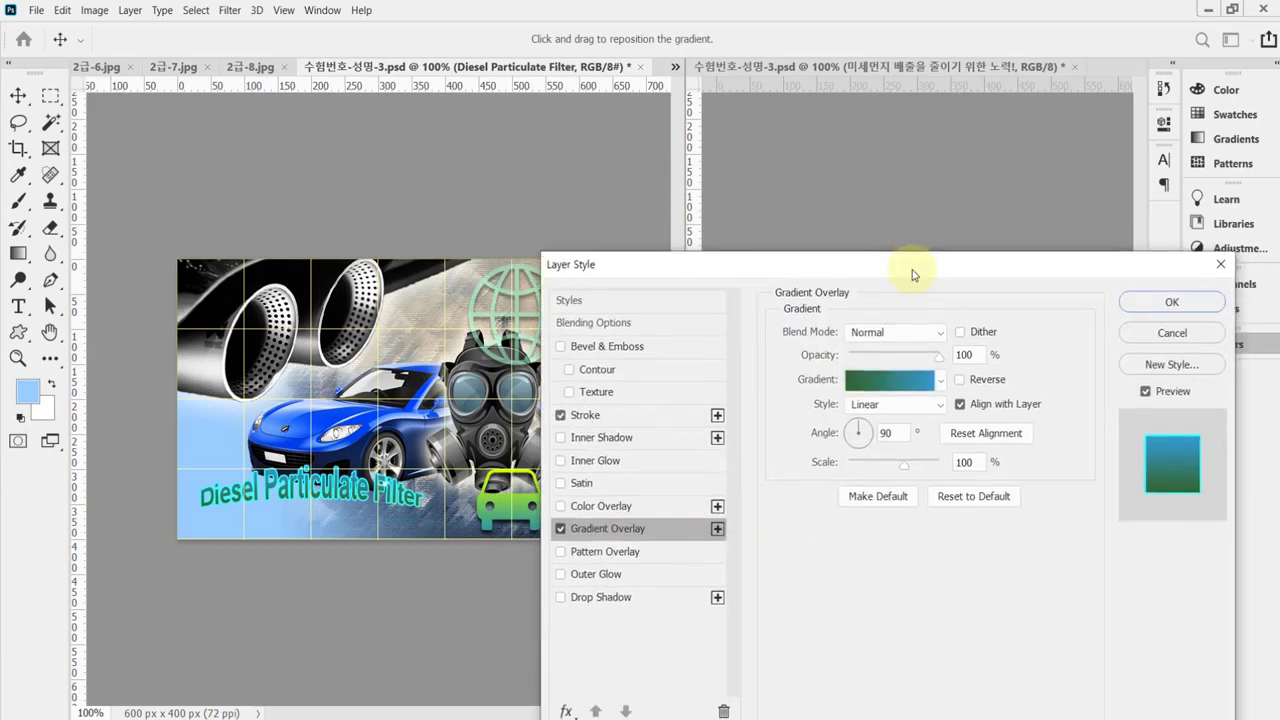
{"action": "double_click", "coordinate": [888, 432]}
{"action": "type", "text": "0"}
{"action": "key", "text": "Return"}
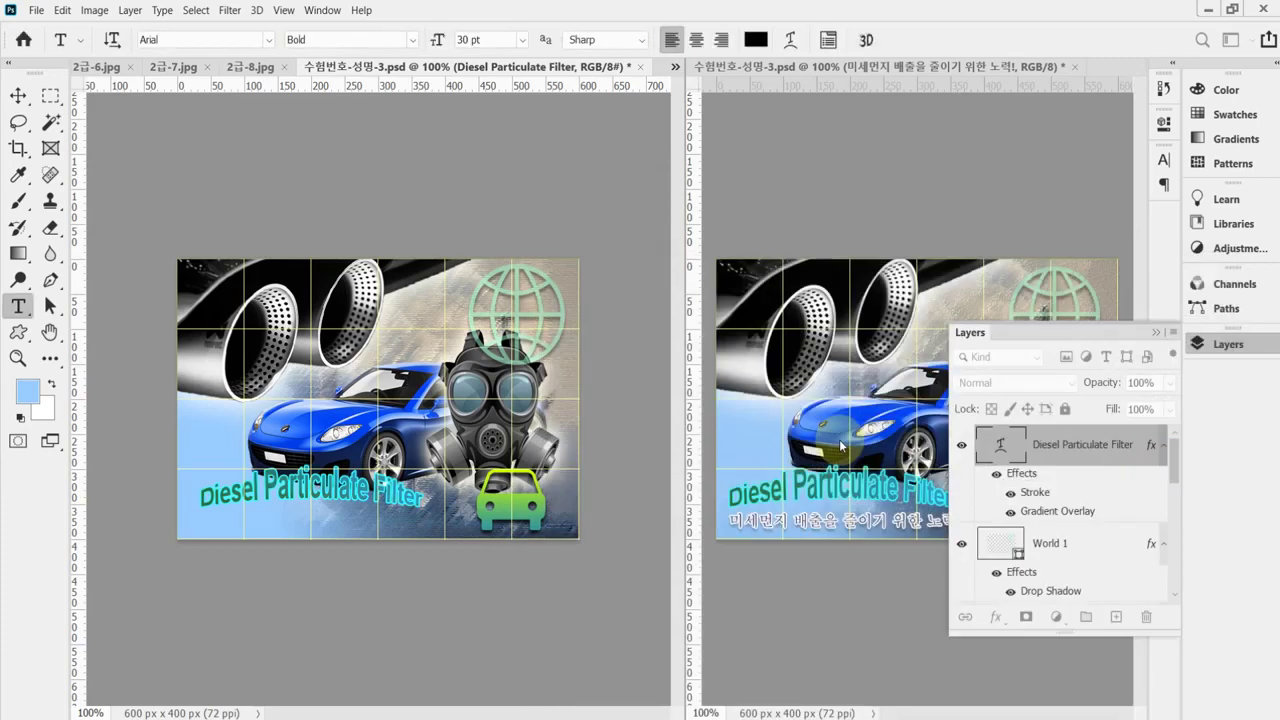
{"action": "key", "text": "ctrl+s"}
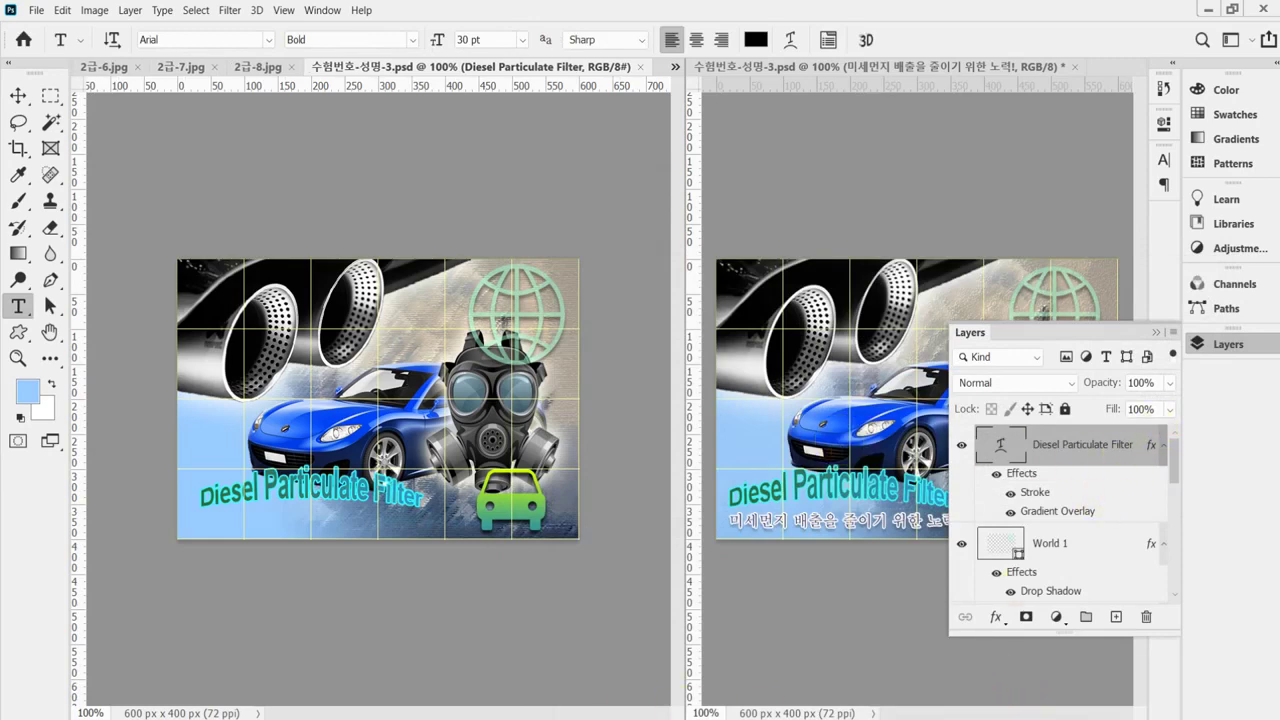
Copy "미세먼지 배출을 줄이기 위한 노력!" from the exam PDF in Acrobat Reader, and start a new text line in Photoshop beneath the warped text.
{"action": "key", "text": "alt+Tab"}
{"action": "left_click_drag", "start_coordinate": [232, 281], "coordinate": [547, 285]}
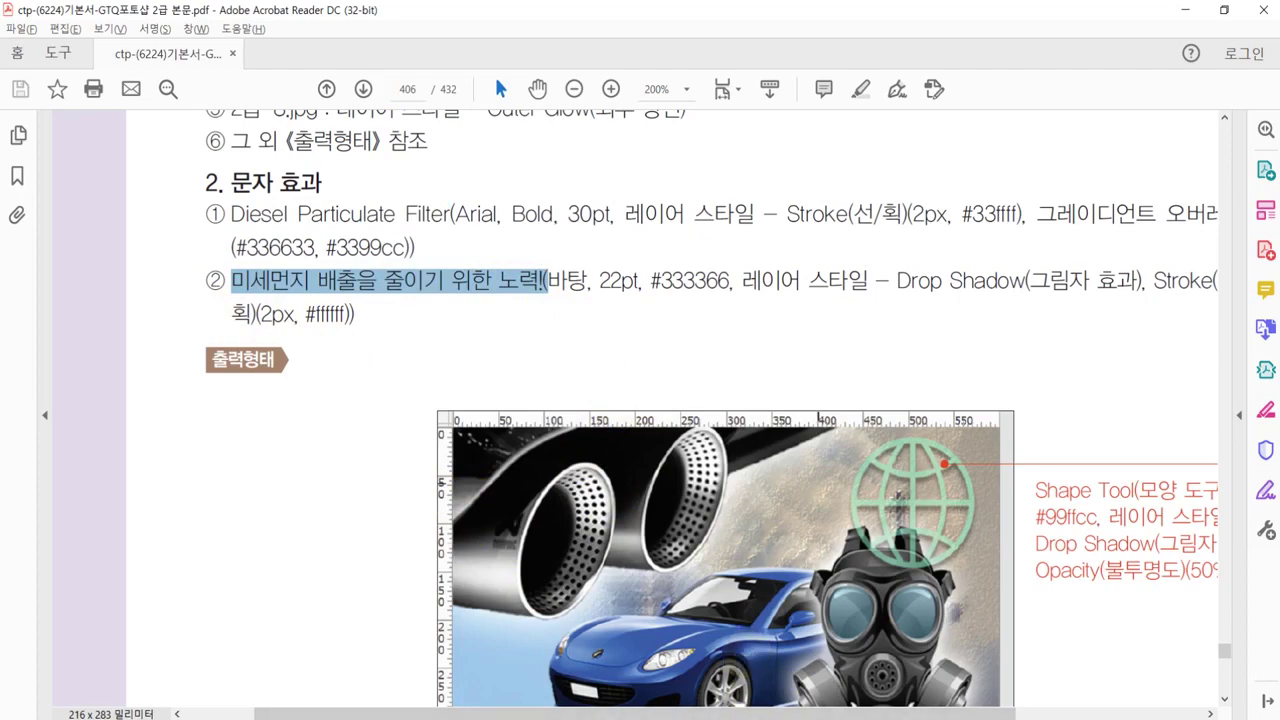
{"action": "key", "text": "alt+Tab"}
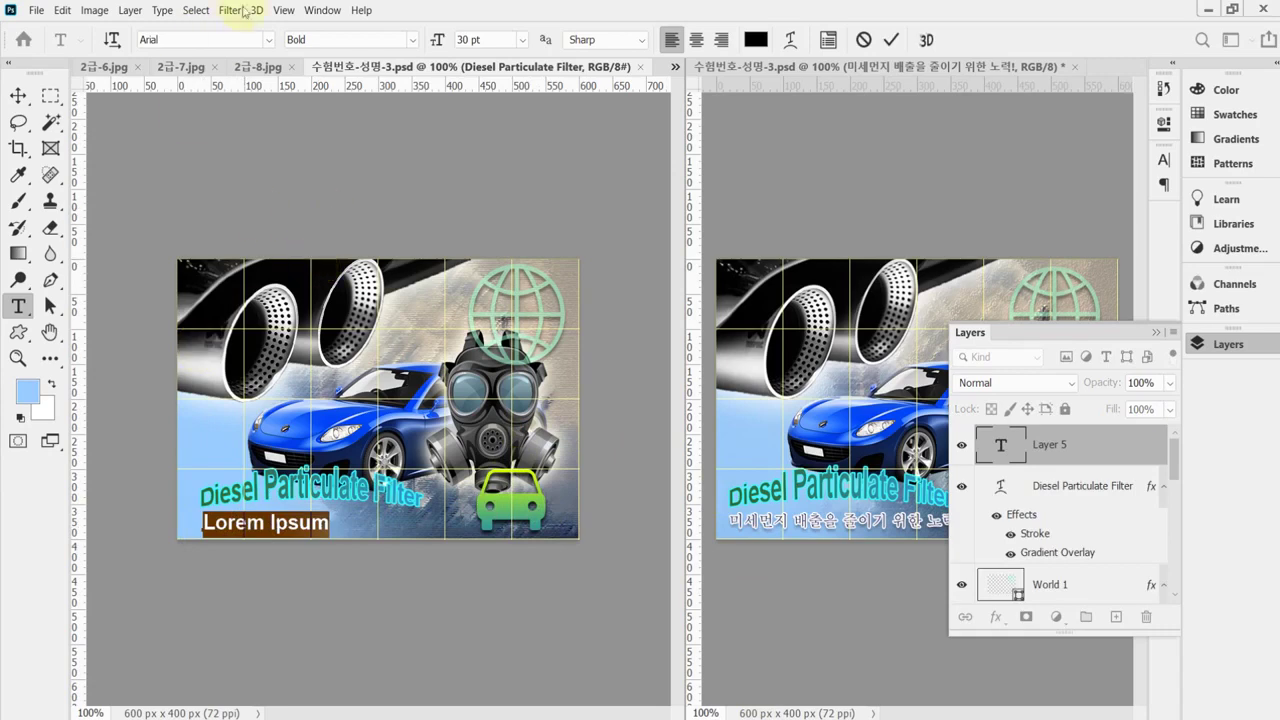
Set the new text line's font to 바탕, its size to 22 pt and its anti-aliasing to Strong.
{"action": "left_click", "coordinate": [268, 40]}
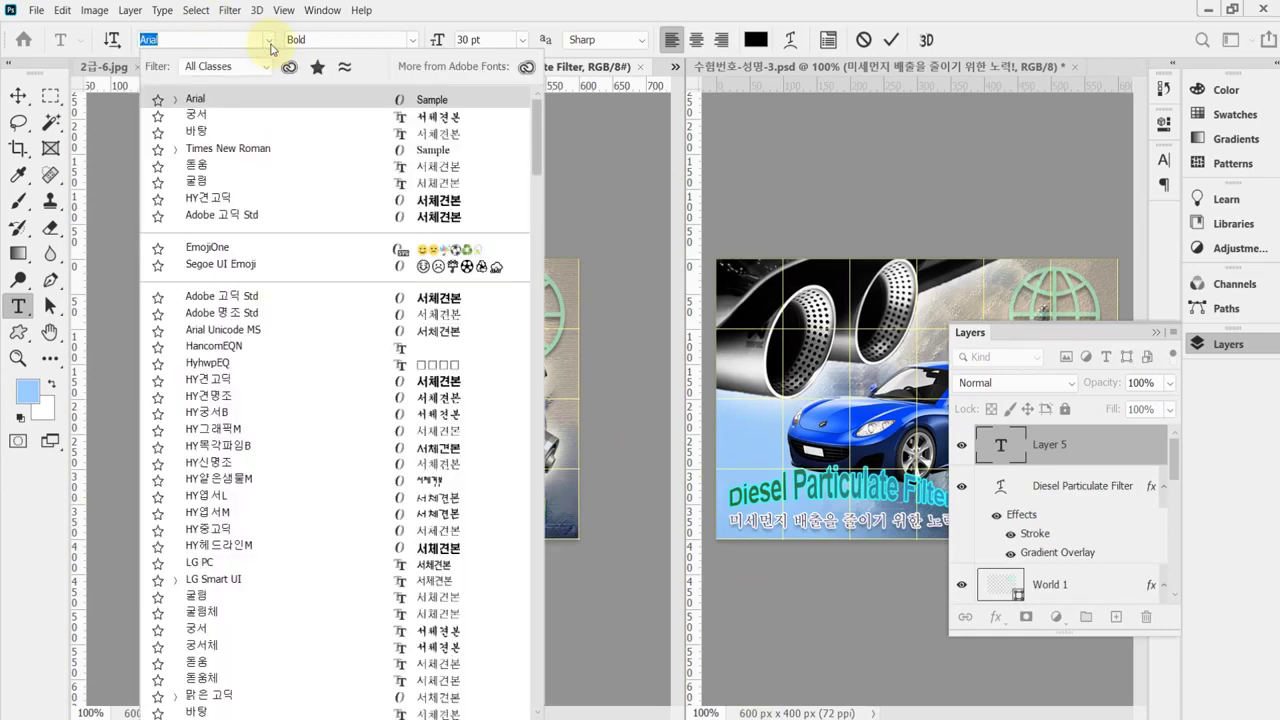
{"action": "left_click", "coordinate": [210, 131]}
{"action": "left_click", "coordinate": [490, 40]}
{"action": "type", "text": "22"}
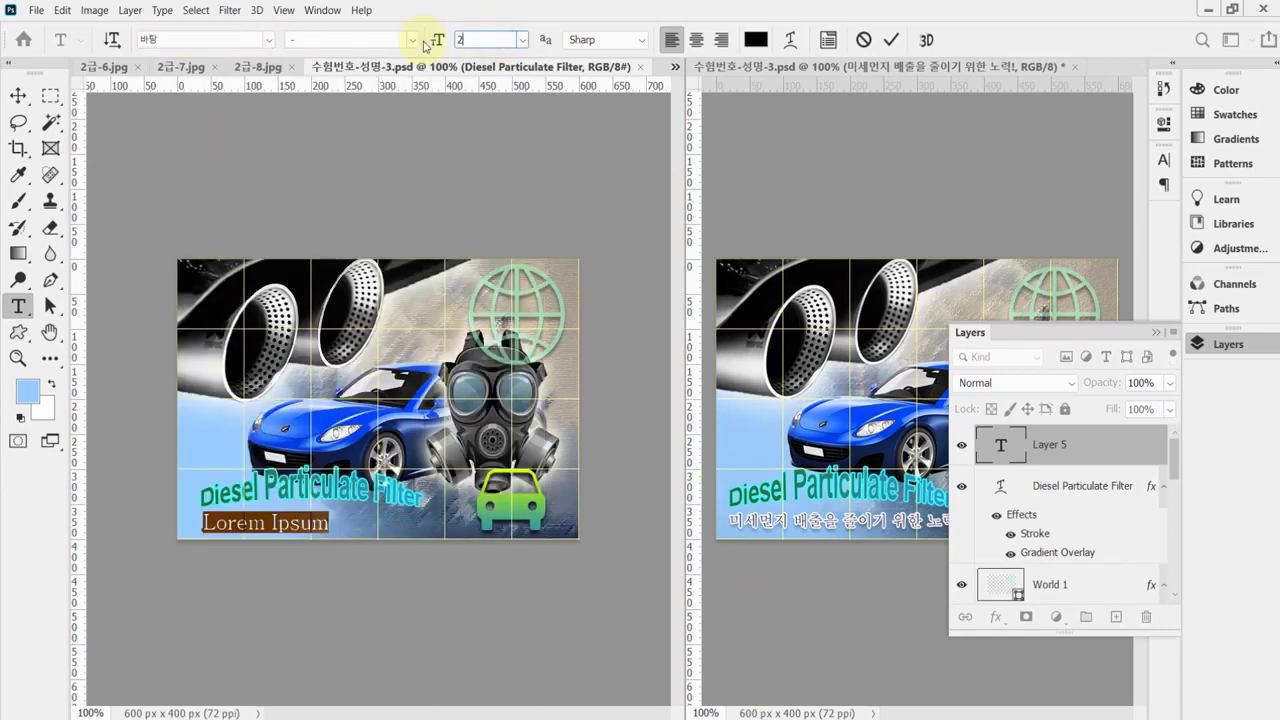
{"action": "key", "text": "Return"}
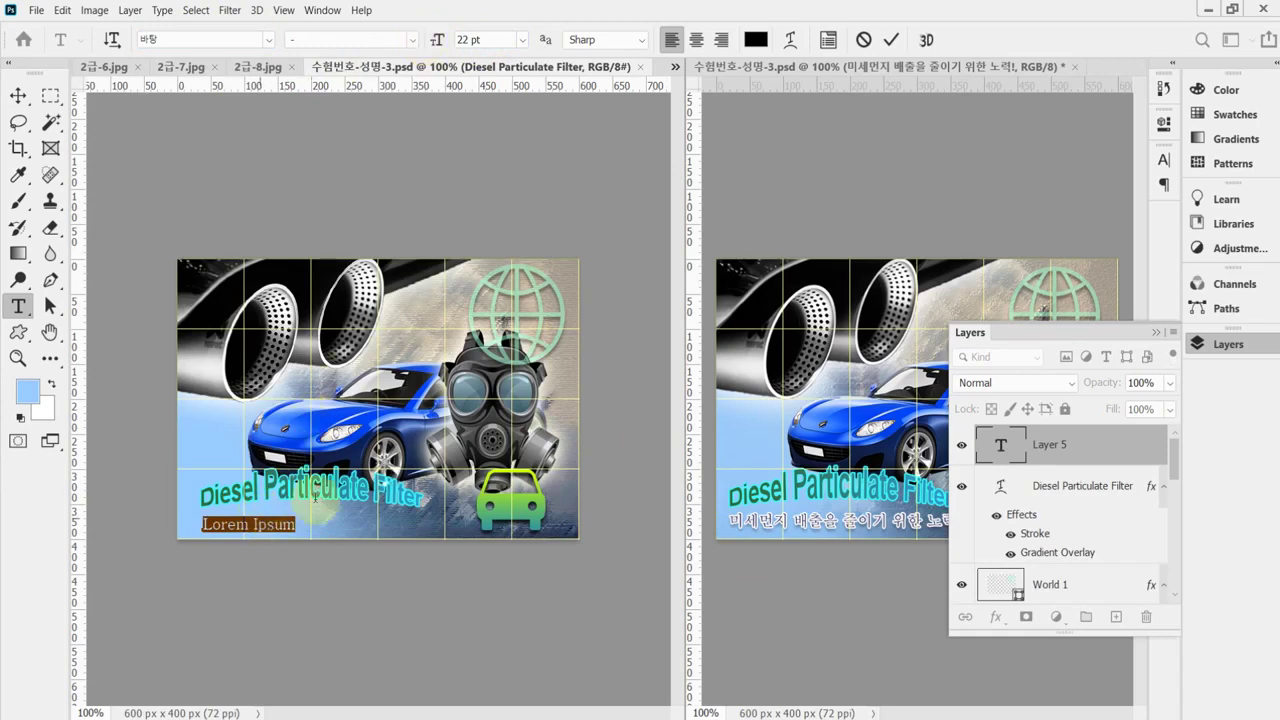
{"action": "left_click", "coordinate": [607, 40]}
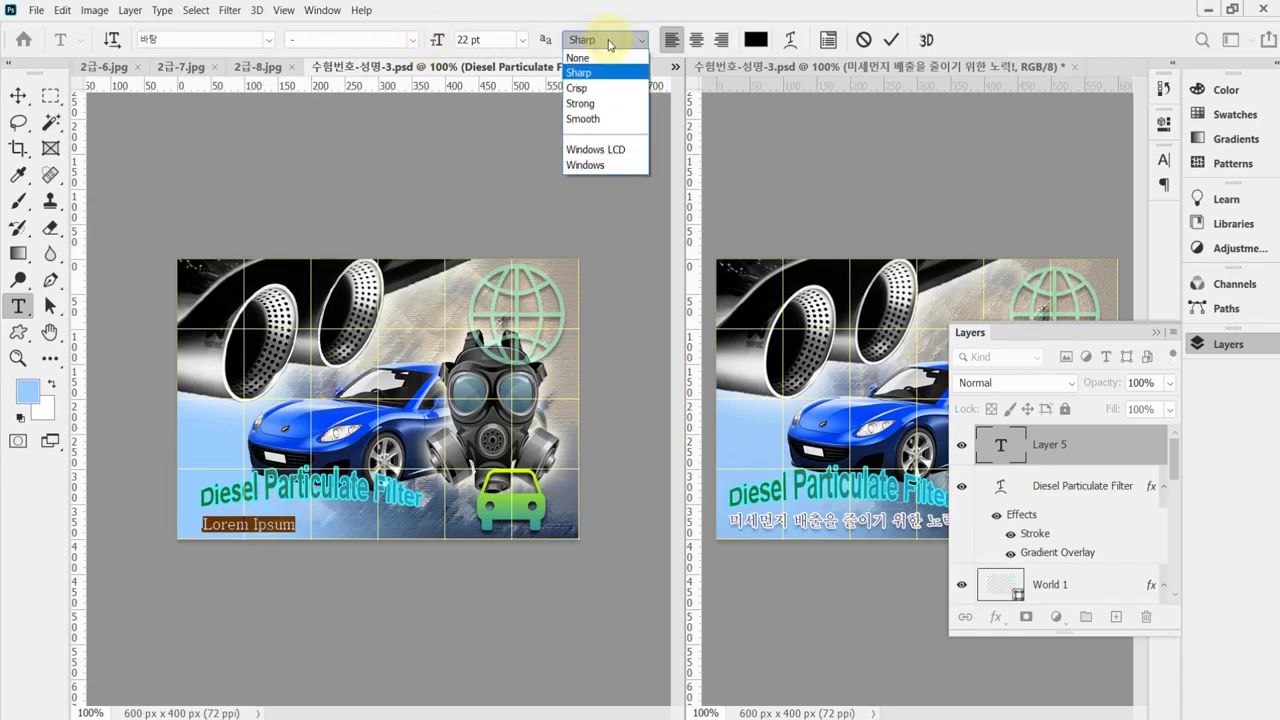
{"action": "left_click", "coordinate": [612, 103]}
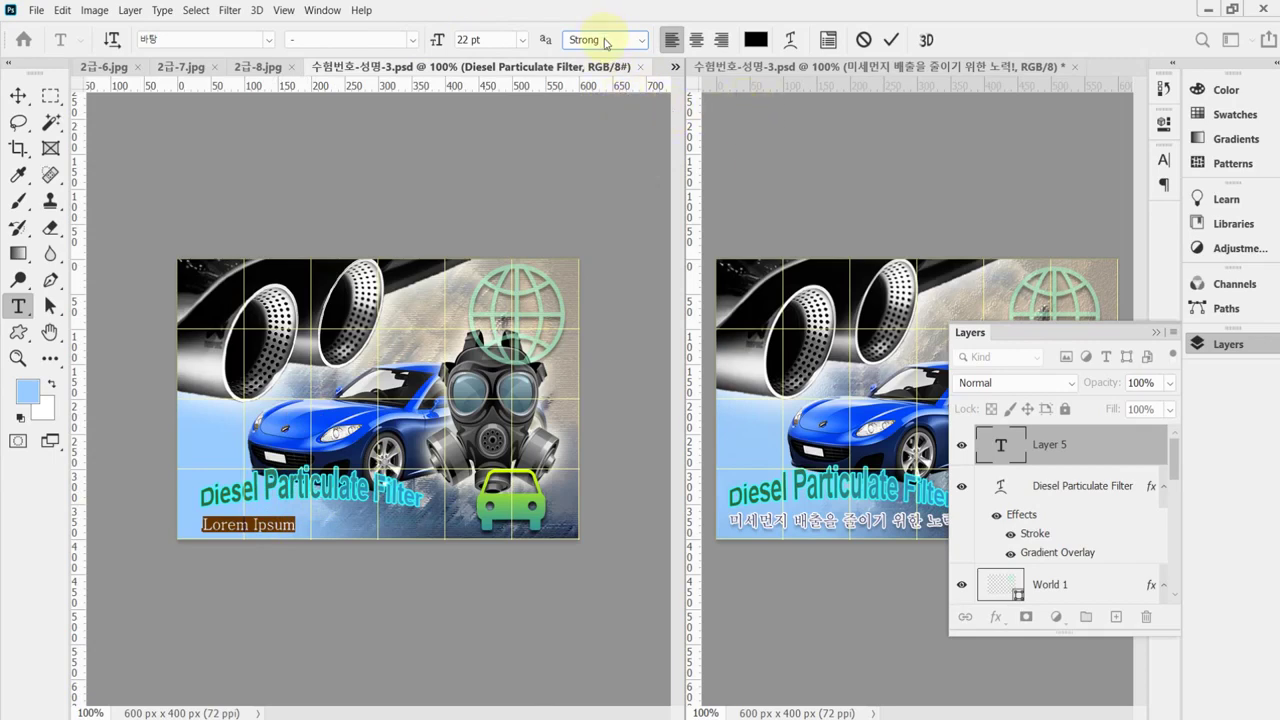
Set the text color to #333366 and replace the placeholder with "미세먼지 배출을 줄이기 위한 노력!".
{"action": "left_click", "coordinate": [755, 39]}
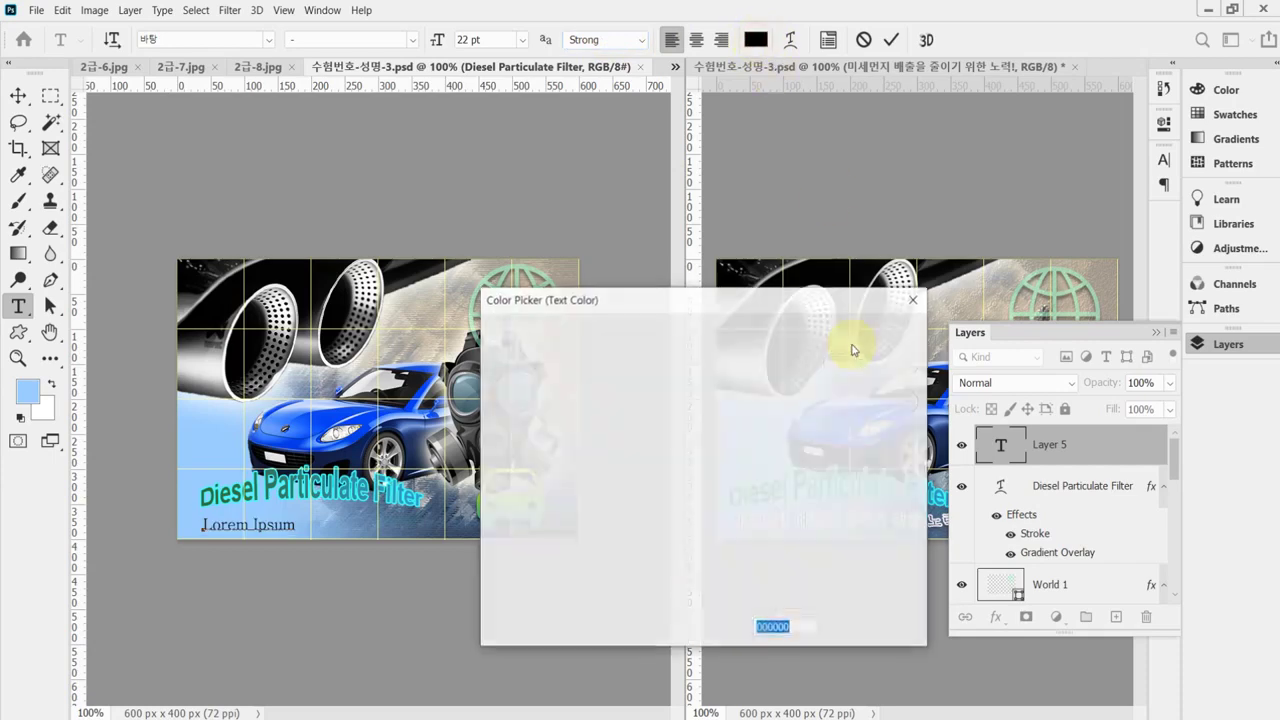
{"action": "type", "text": "2e2e5e"}
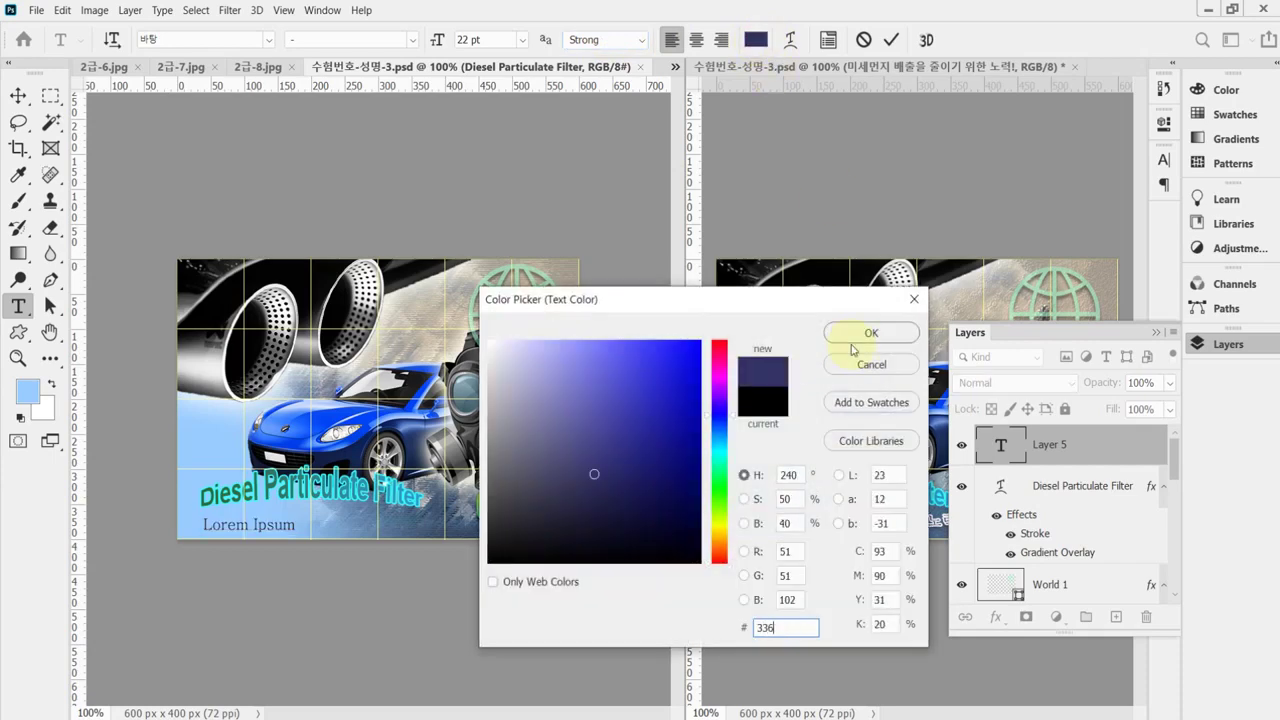
{"action": "left_click", "coordinate": [851, 345]}
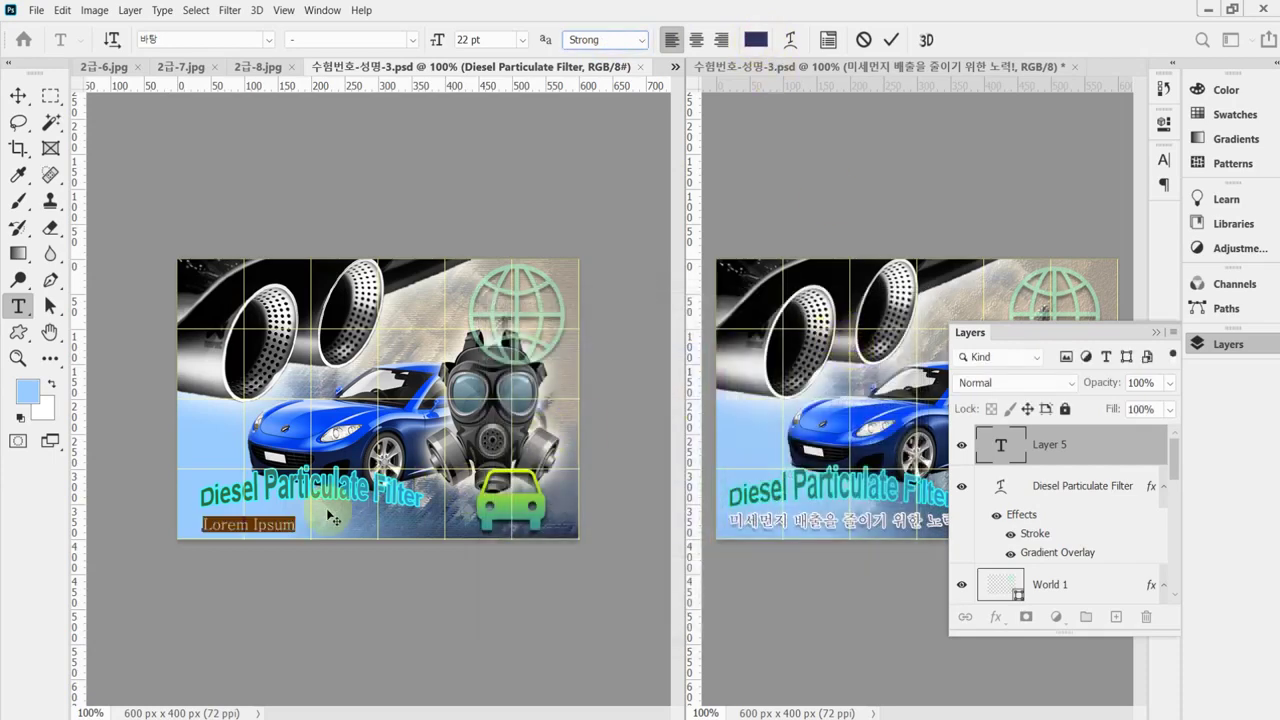
{"action": "left_click", "coordinate": [296, 526]}
{"action": "key", "text": "ctrl+a"}
{"action": "type", "text": "미세먼지 배출을 줄이기 위한 노력!"}
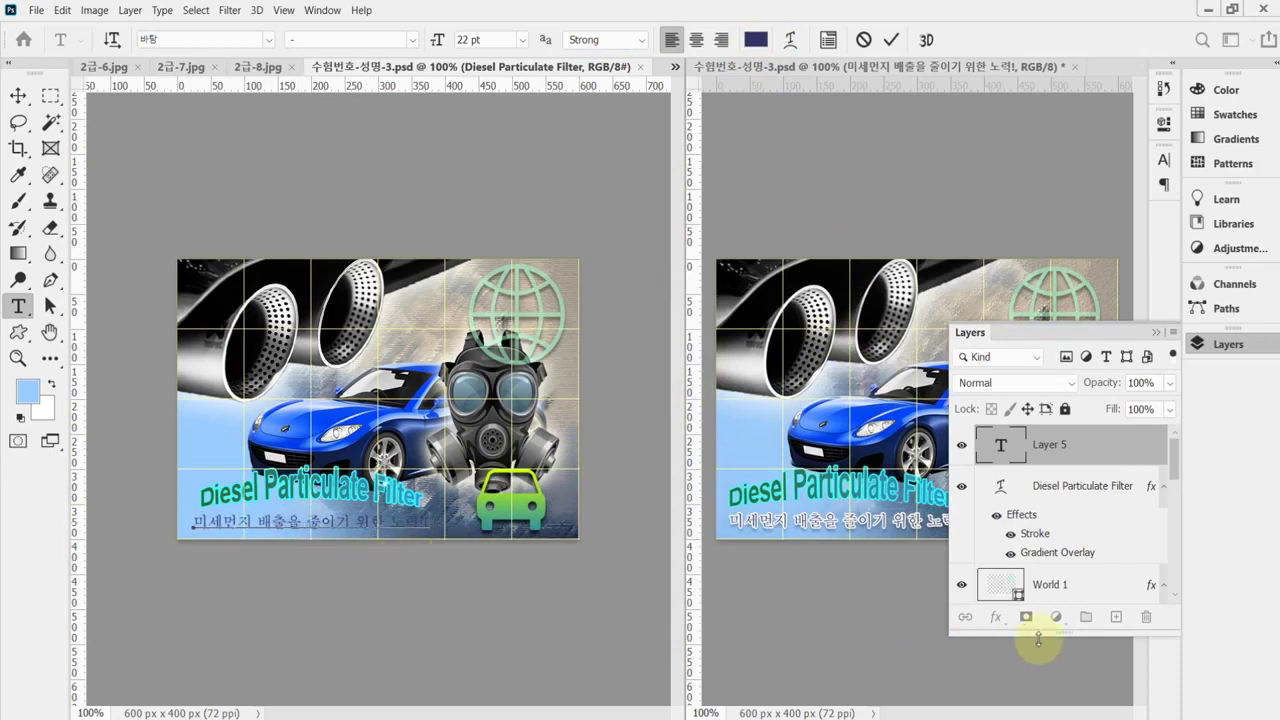
Commit the Korean text line and add a 2 px outside Stroke in white (#ffffff) to its layer.
{"action": "left_click", "coordinate": [997, 618]}
{"action": "left_click", "coordinate": [997, 618]}
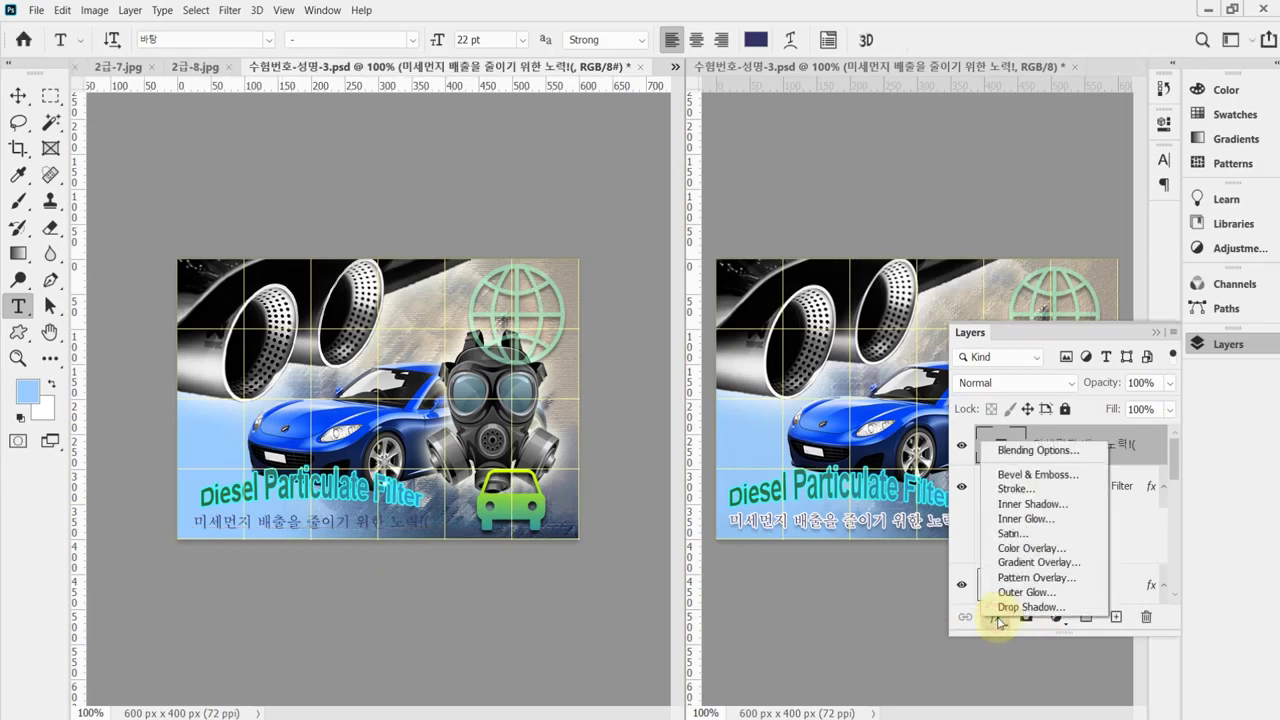
{"action": "left_click", "coordinate": [1036, 489]}
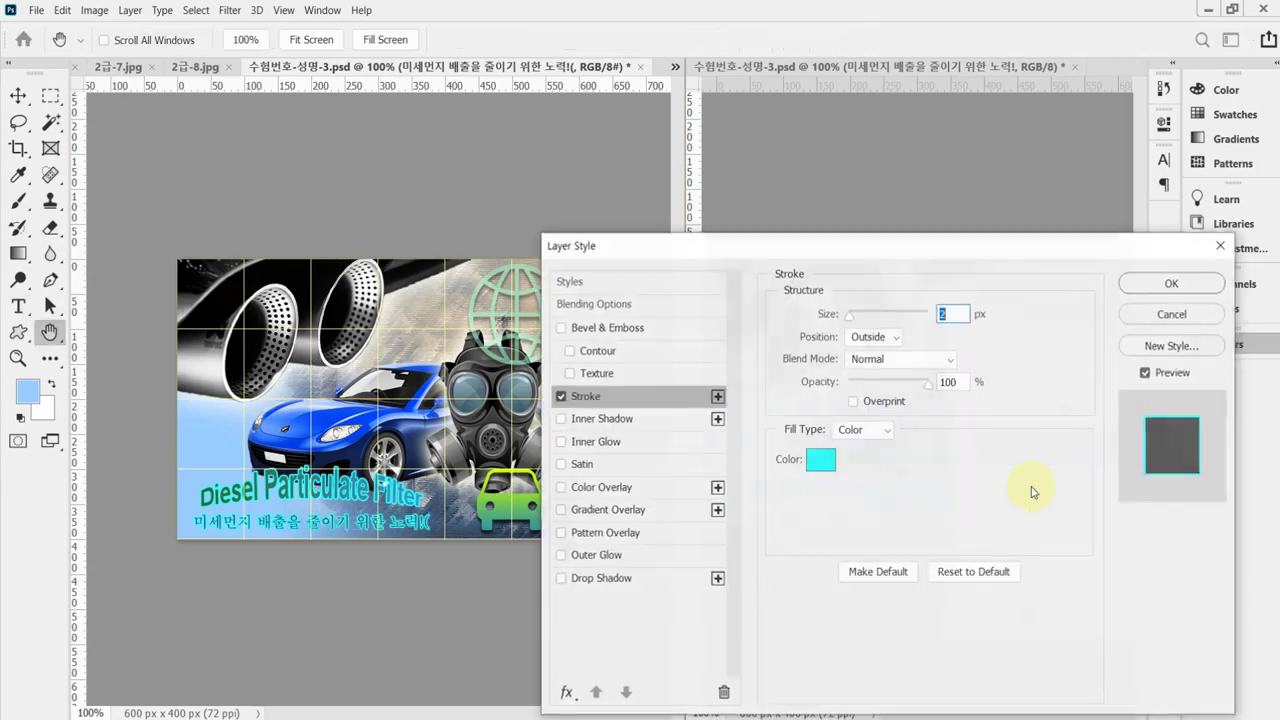
{"action": "type", "text": "2"}
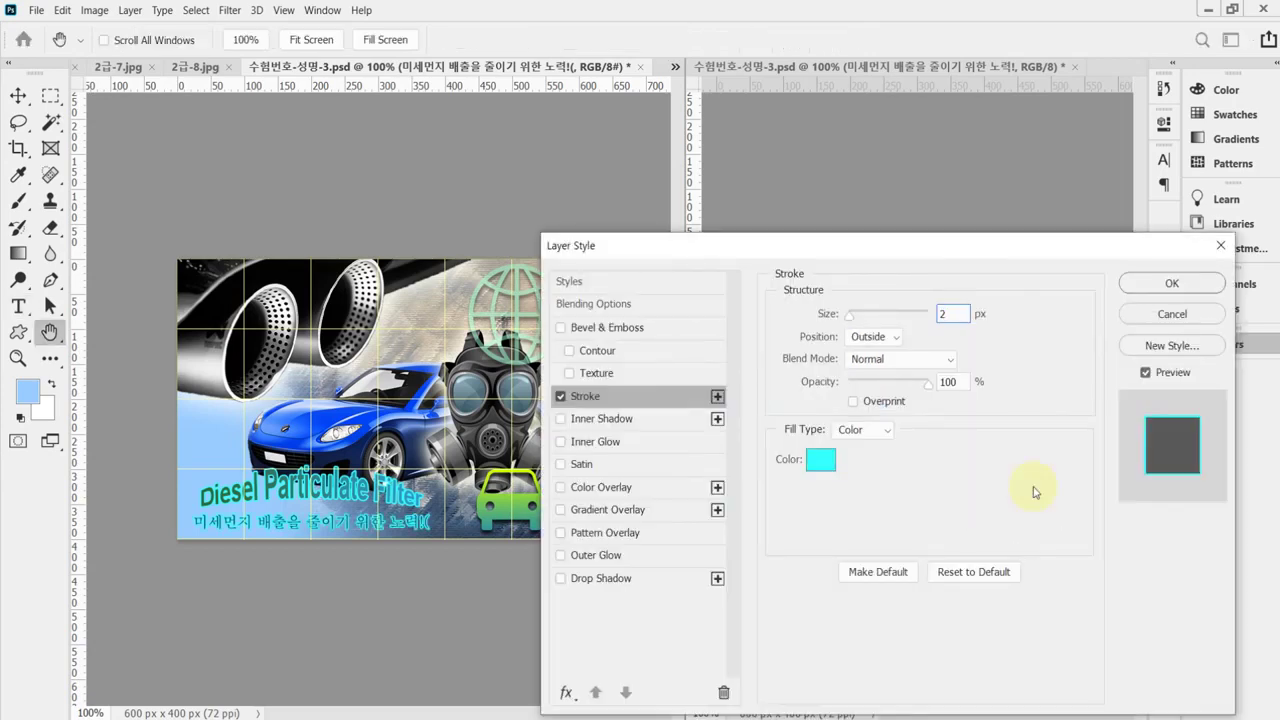
{"action": "left_click", "coordinate": [822, 462]}
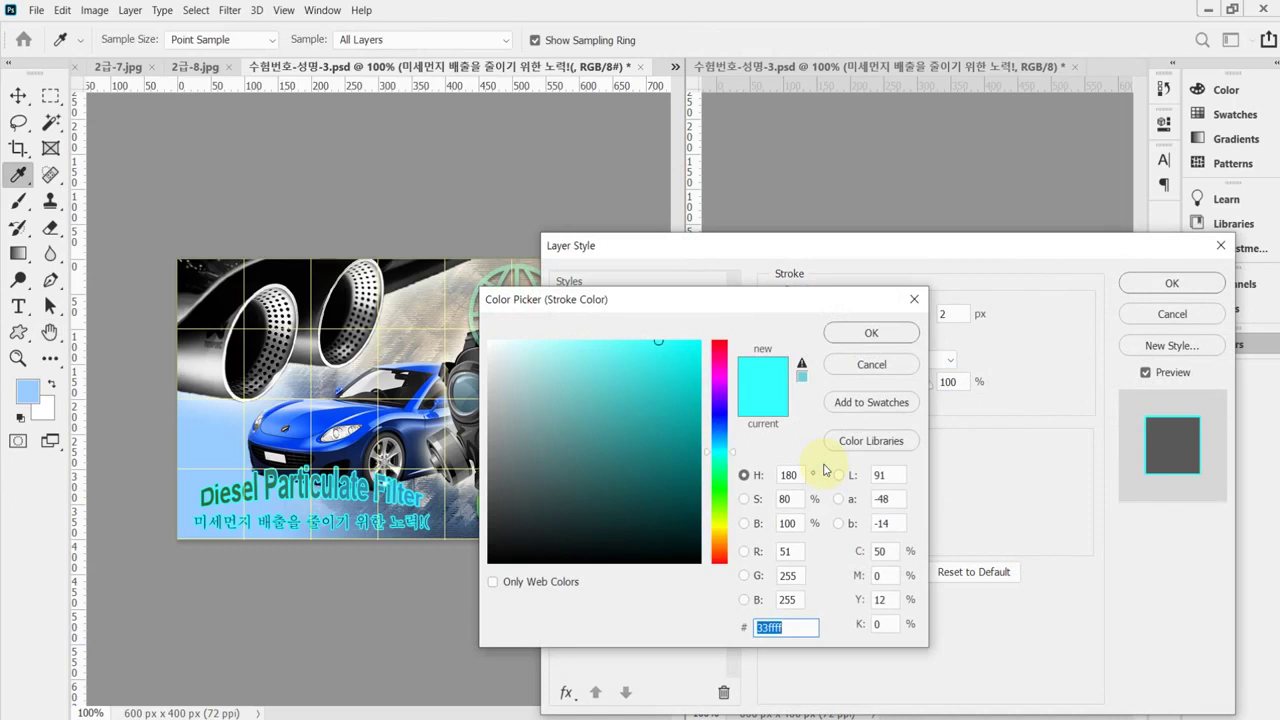
{"action": "left_click_drag", "start_coordinate": [506, 363], "coordinate": [463, 325]}
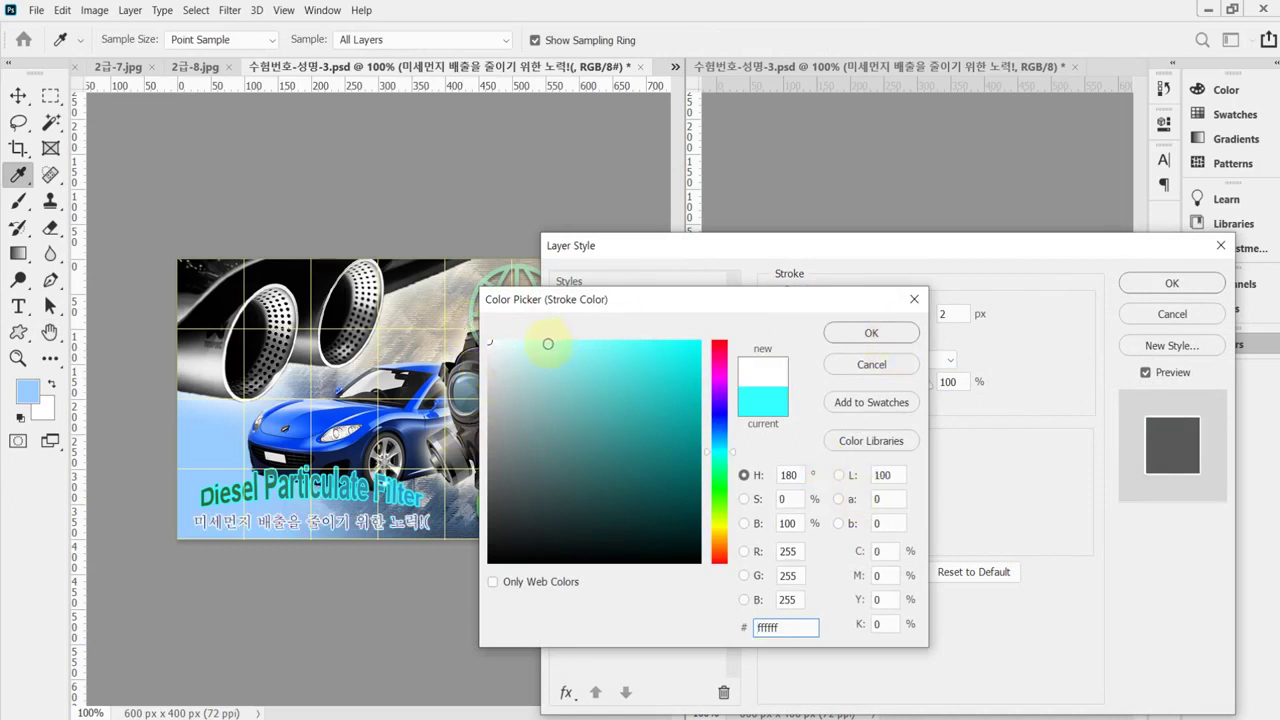
{"action": "left_click", "coordinate": [872, 334]}
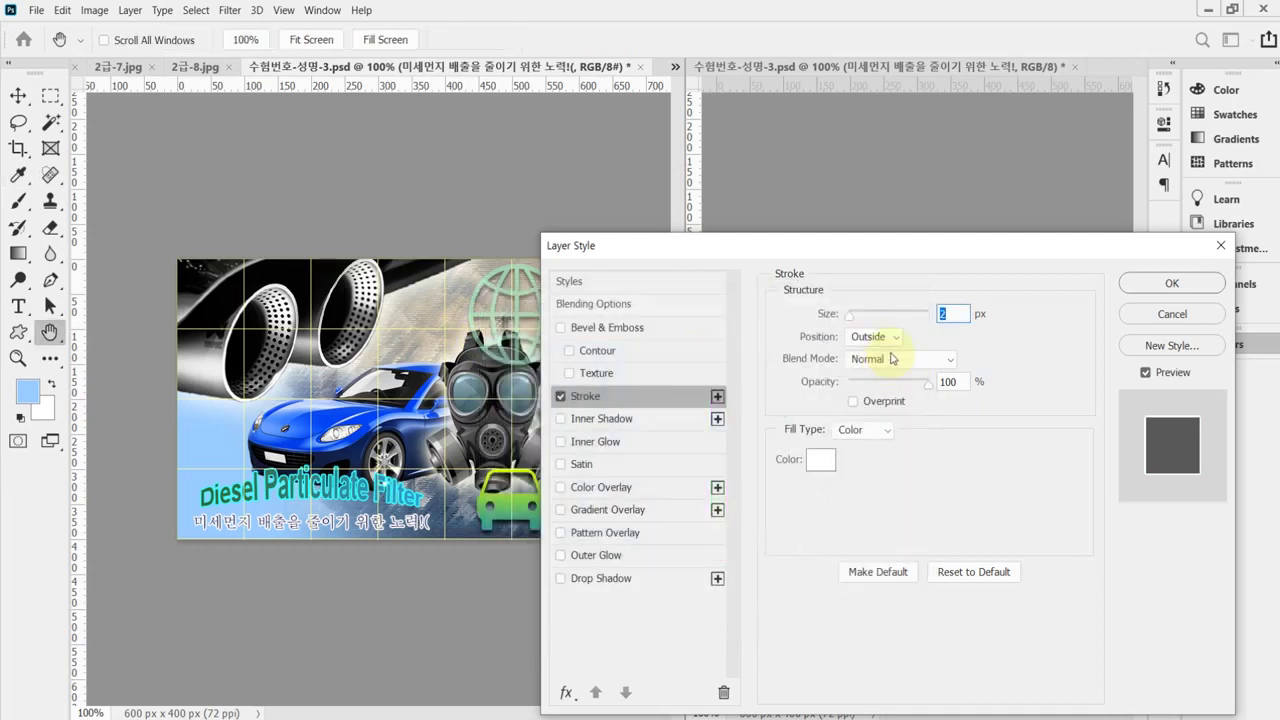
Add a Drop Shadow to the Korean text line with its default settings and apply the layer styles.
{"action": "left_click", "coordinate": [615, 579]}
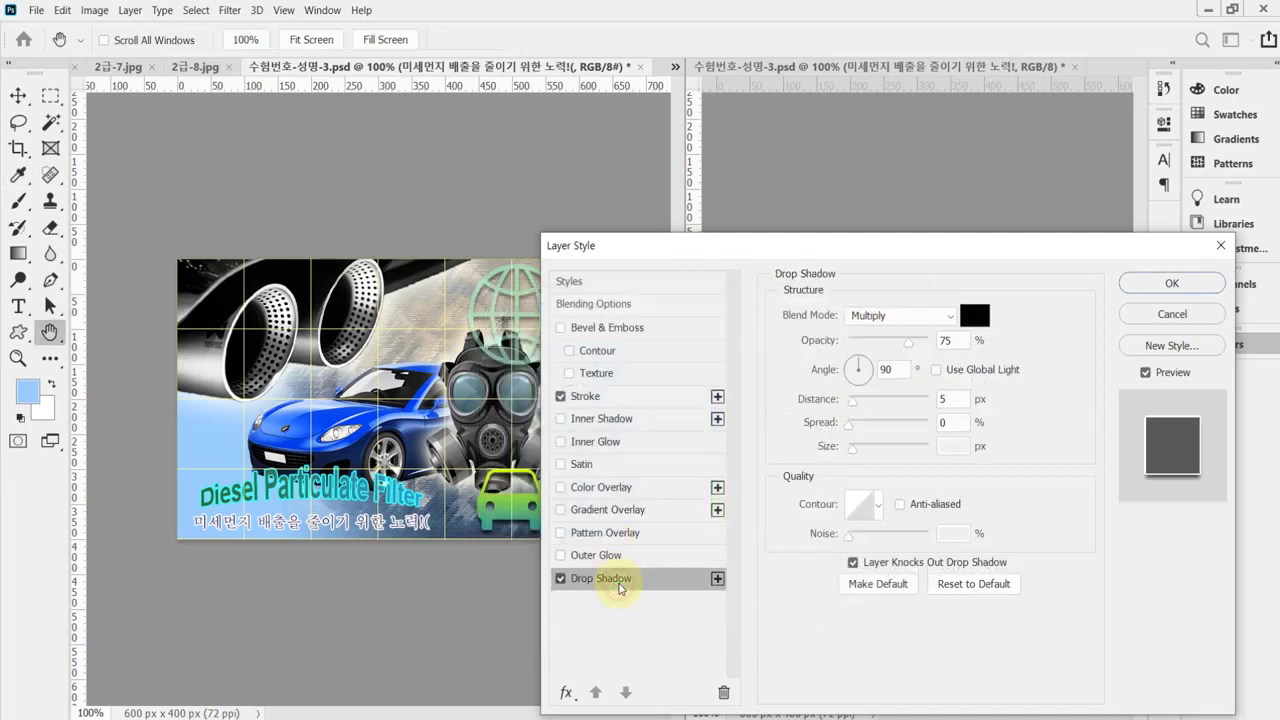
{"action": "left_click", "coordinate": [1173, 285]}
{"action": "left_click", "coordinate": [1174, 285]}
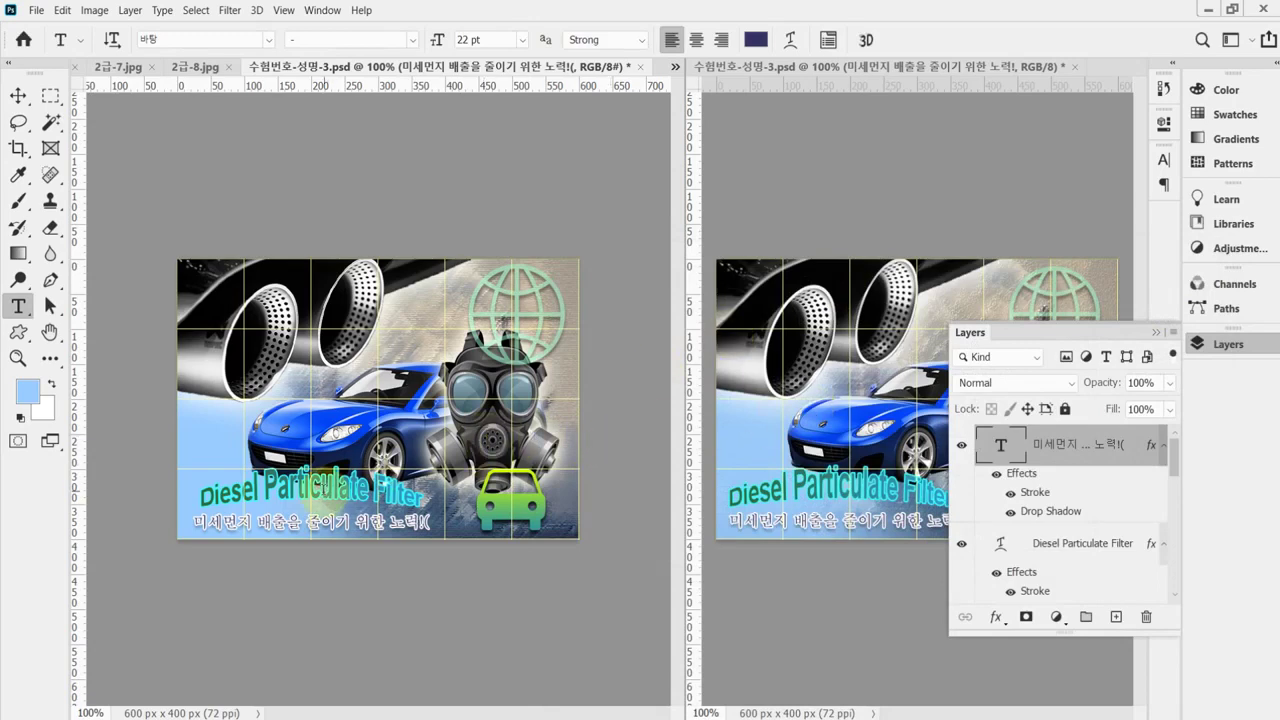
Select the "Diesel Particulate Filter" and Korean text layers together and align them by their horizontal centers.
{"action": "left_click", "coordinate": [336, 487]}
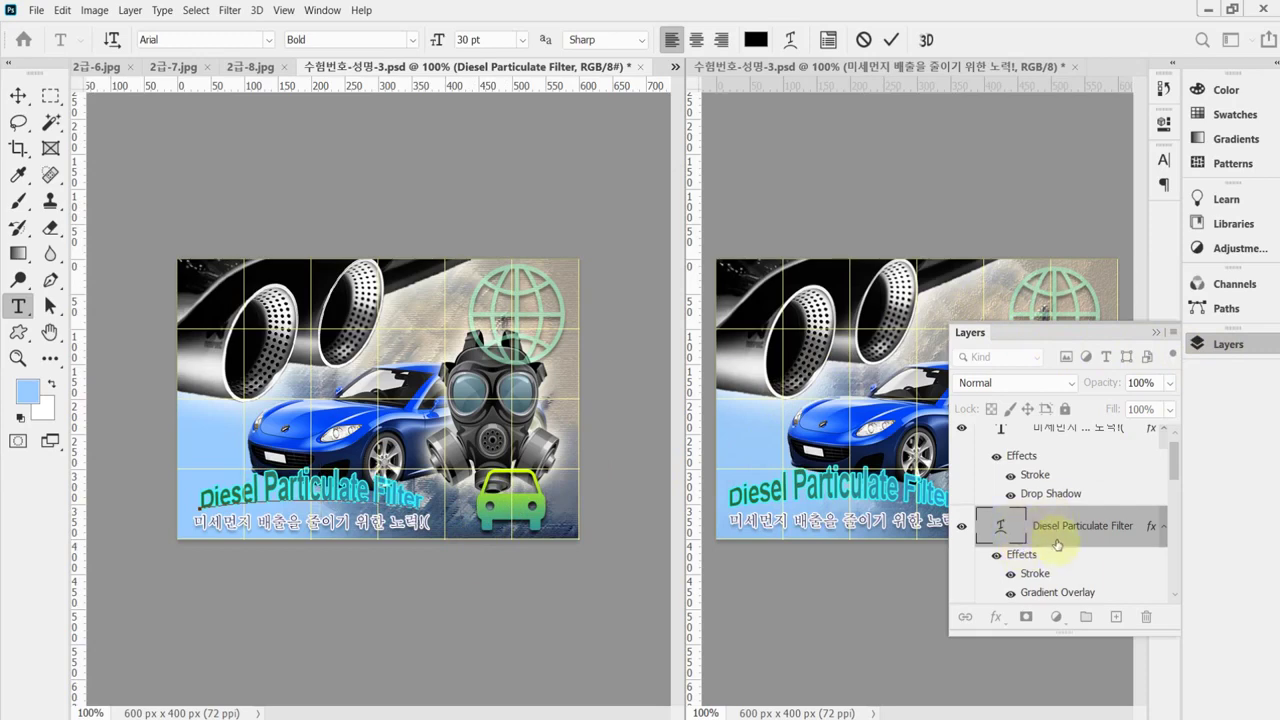
{"action": "scroll", "coordinate": [1057, 545], "scroll_direction": "up", "scroll_amount": 1}
{"action": "left_click", "coordinate": [19, 96]}
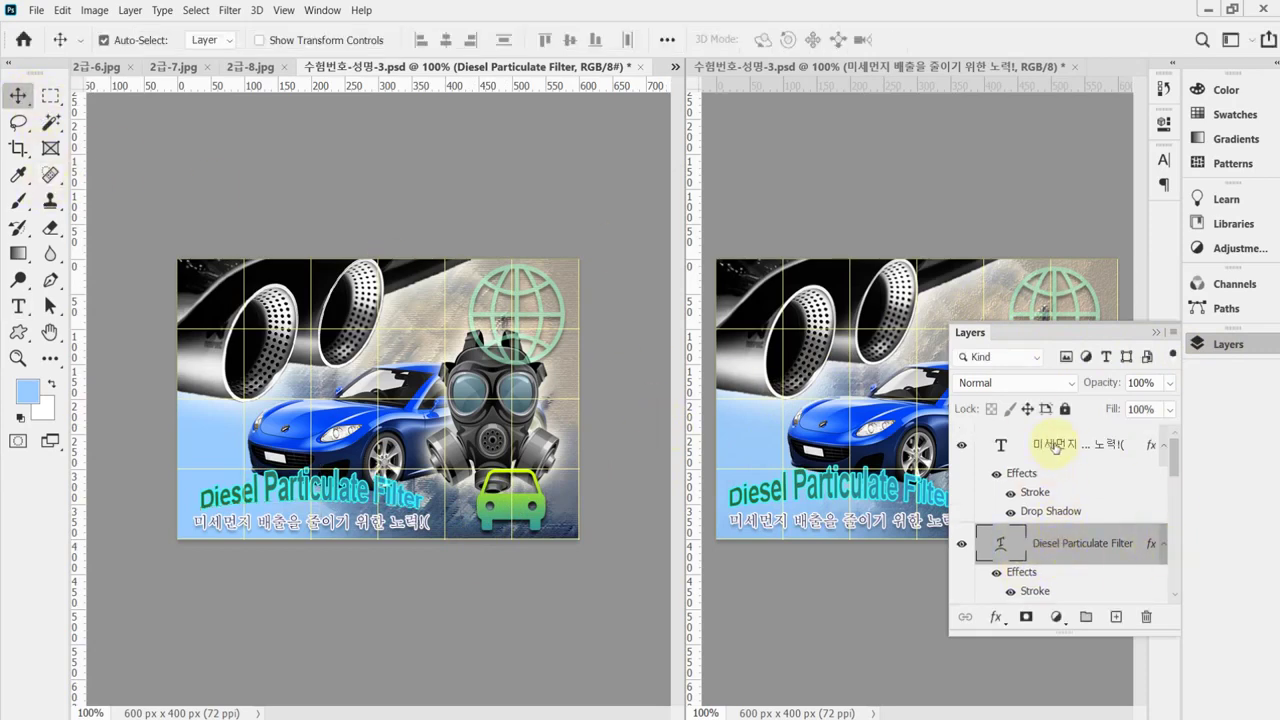
{"action": "left_click", "coordinate": [1043, 449], "text": "shift"}
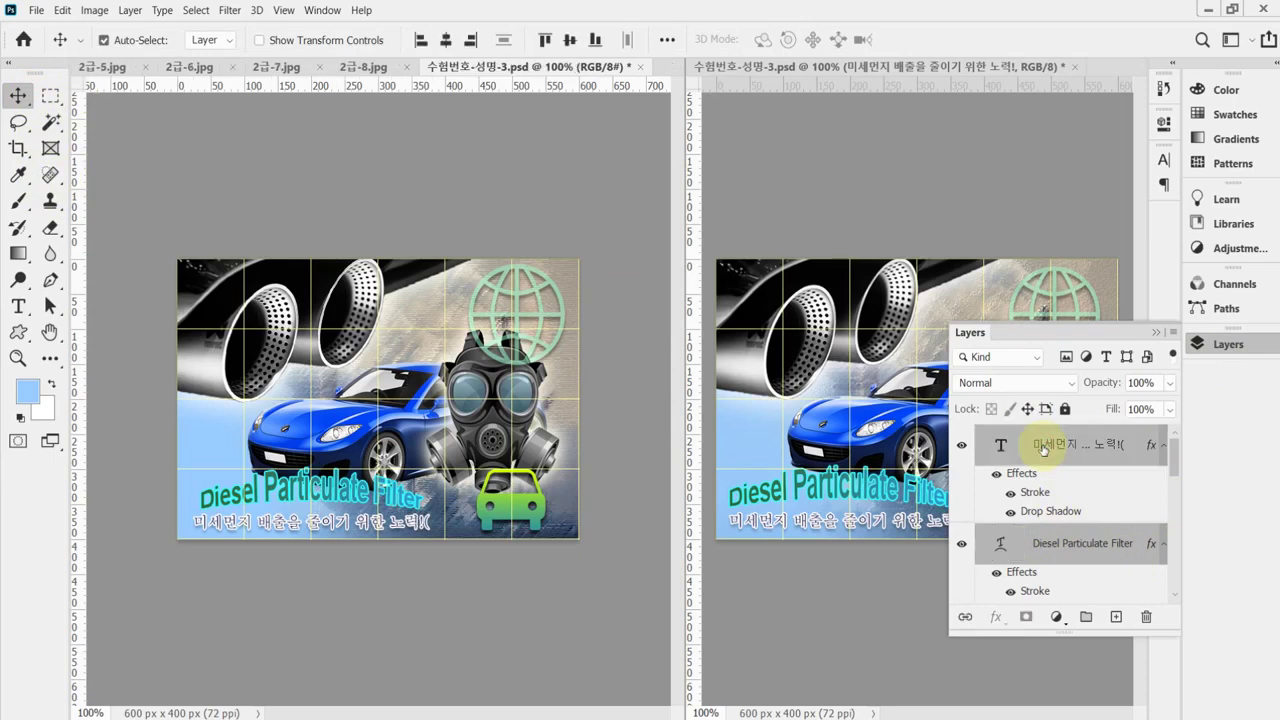
{"action": "left_click", "coordinate": [446, 40]}
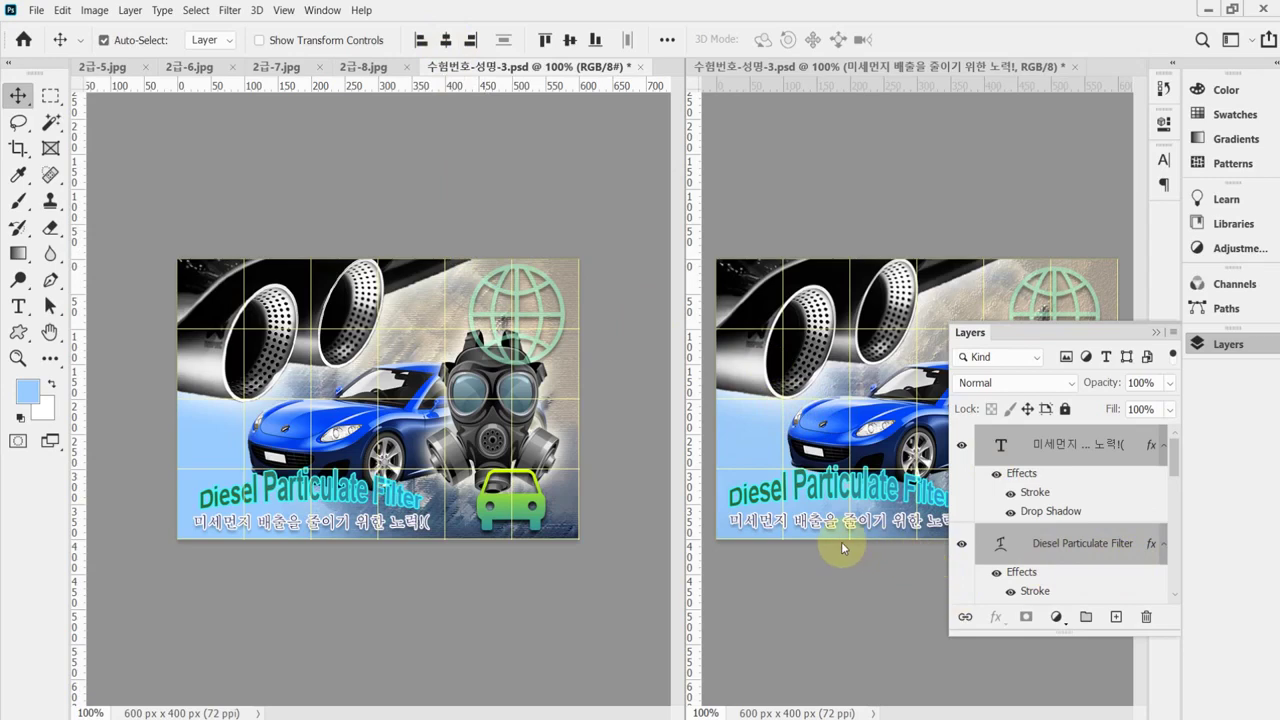
Nudge both selected text lines slightly left to match their placement in the reference image.
{"action": "key", "text": "Left"}
{"action": "key", "text": "Left"}
{"action": "key", "text": "Left"}
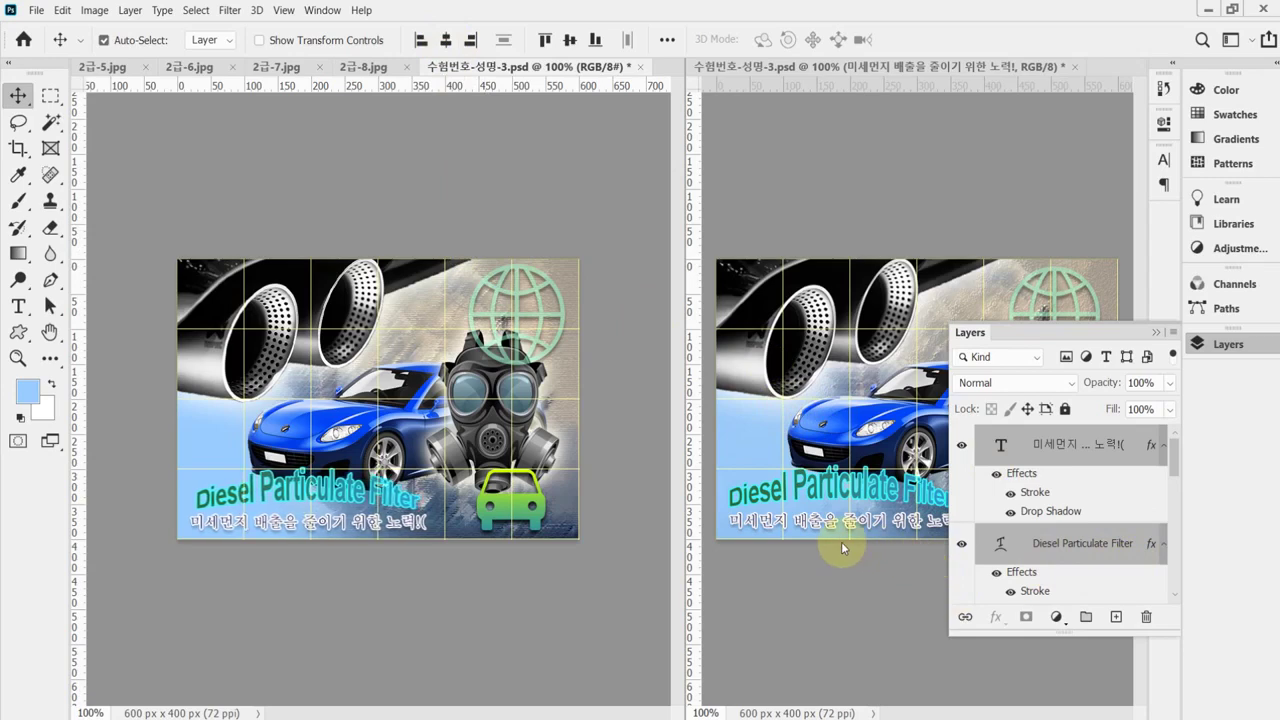
{"action": "key", "text": "Left"}
{"action": "key", "text": "Left"}
{"action": "key", "text": "Left"}
{"action": "key", "text": "Left"}
{"action": "key", "text": "Left"}
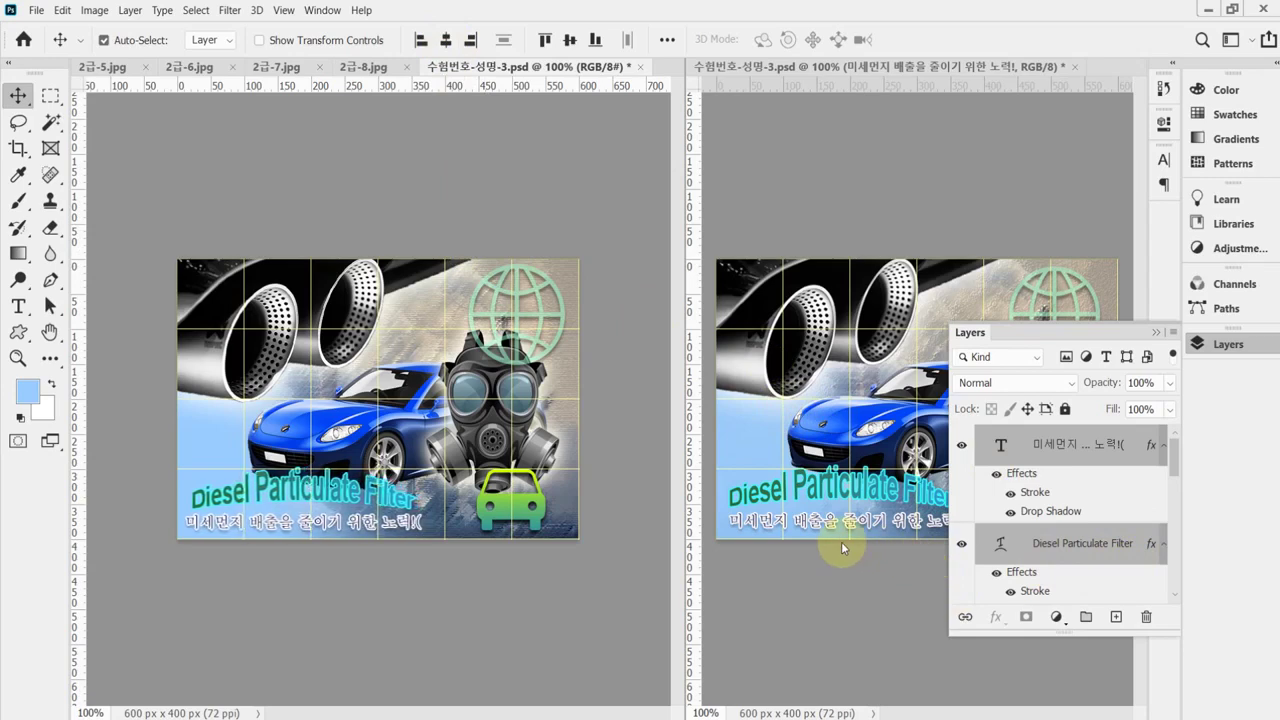
Delete the stray "(" at the end of the Korean text so it reads "미세먼지 배출을 줄이기 위한 노력!".
{"action": "left_click", "coordinate": [1000, 543]}
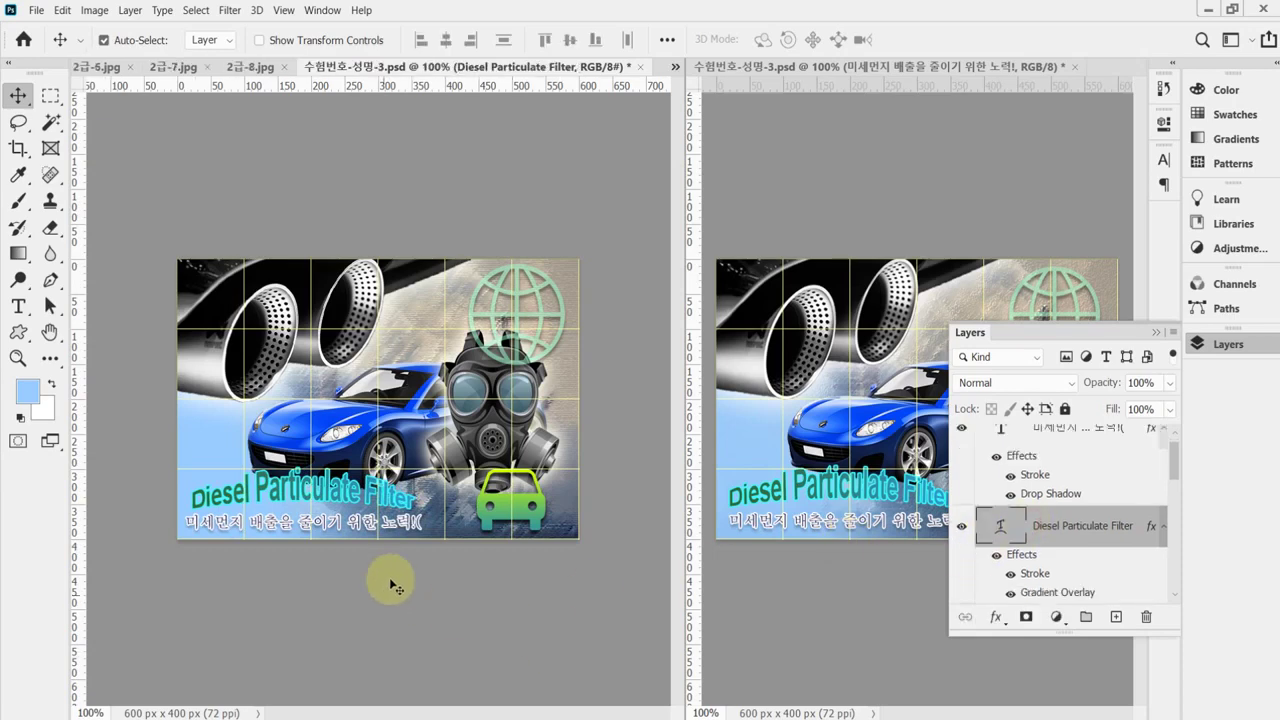
{"action": "left_click", "coordinate": [423, 536]}
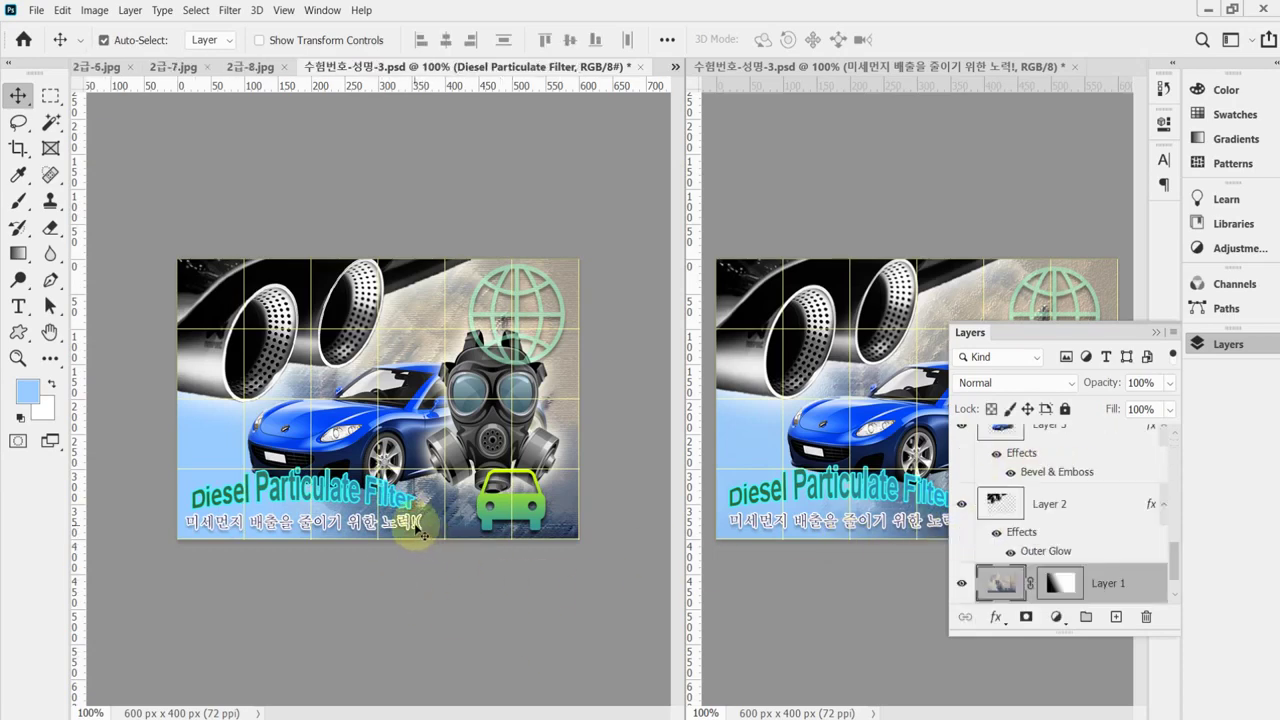
{"action": "left_click", "coordinate": [418, 522]}
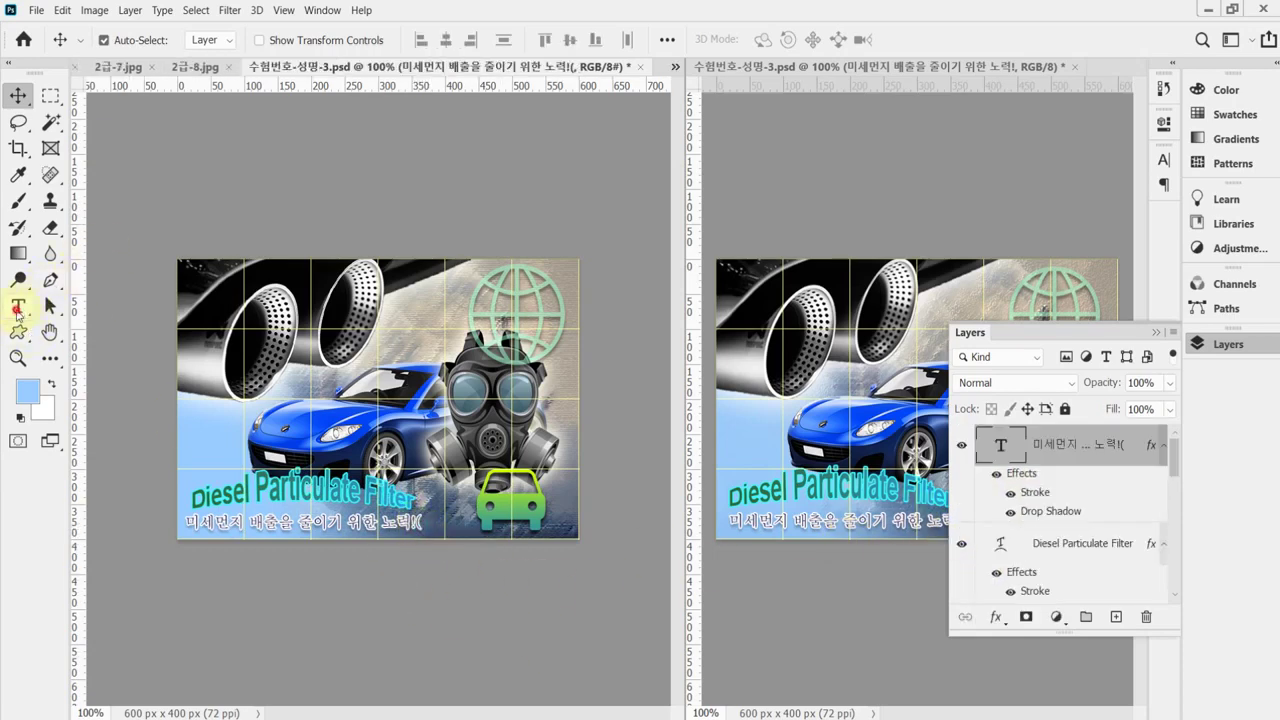
{"action": "left_click", "coordinate": [18, 306]}
{"action": "left_click", "coordinate": [420, 522]}
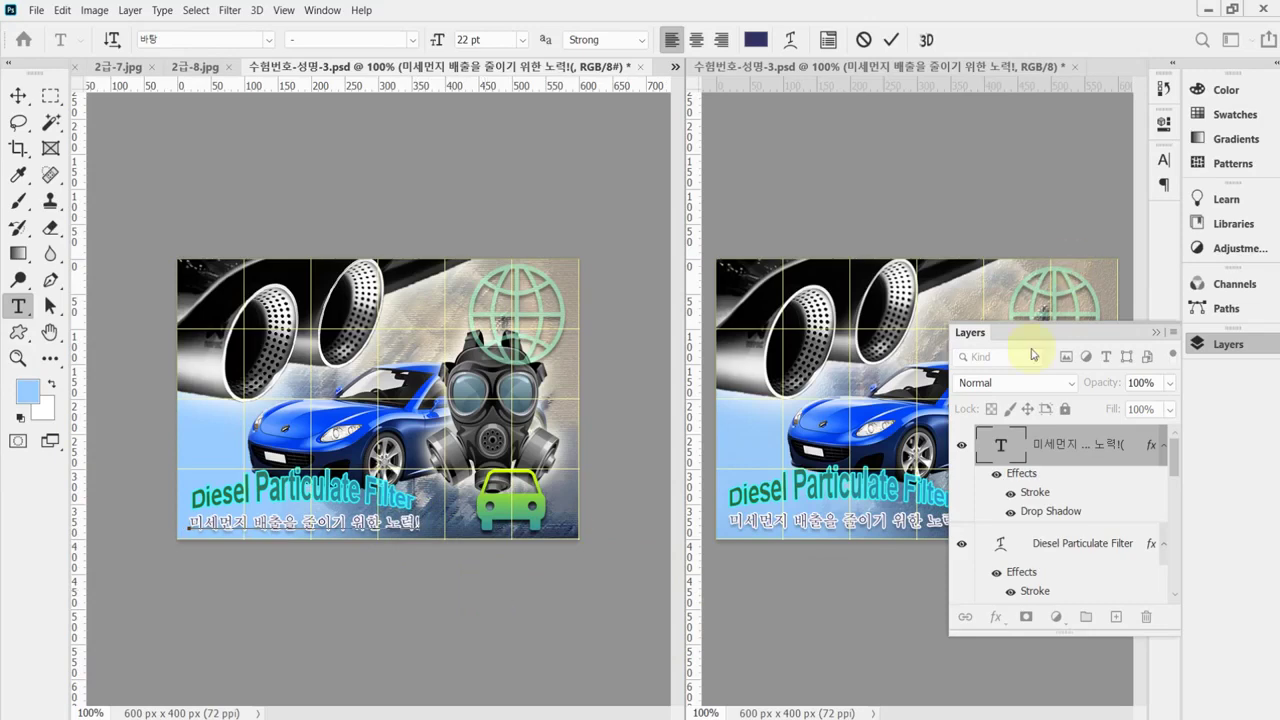
{"action": "left_click", "coordinate": [891, 39]}
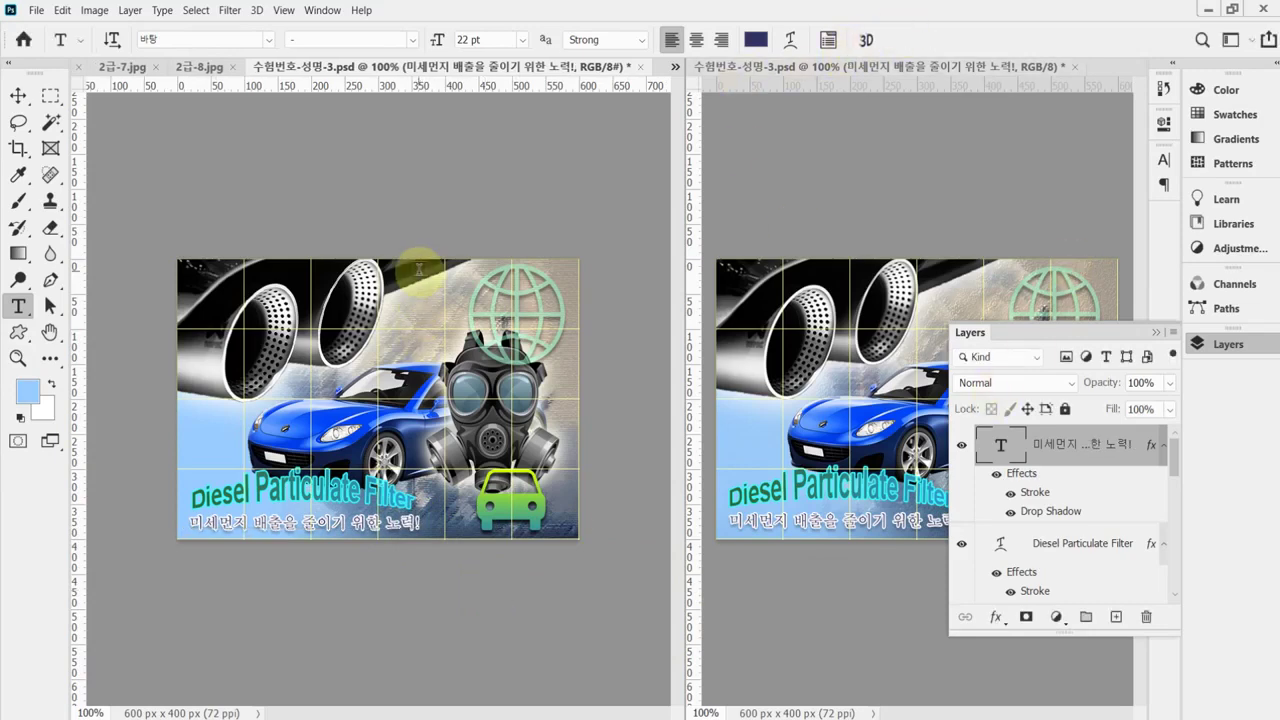
Hide the grid over the composition and save the document.
{"action": "key", "text": "ctrl+apostrophe"}
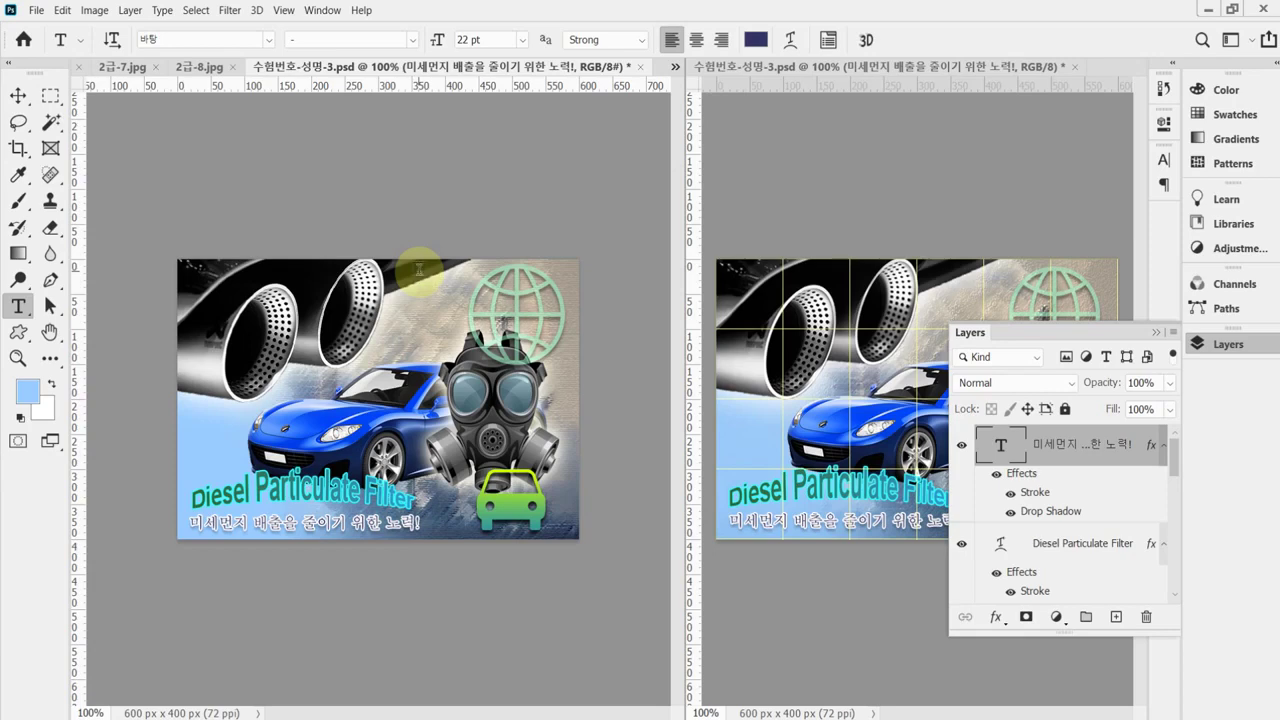
{"action": "key", "text": "ctrl+s"}
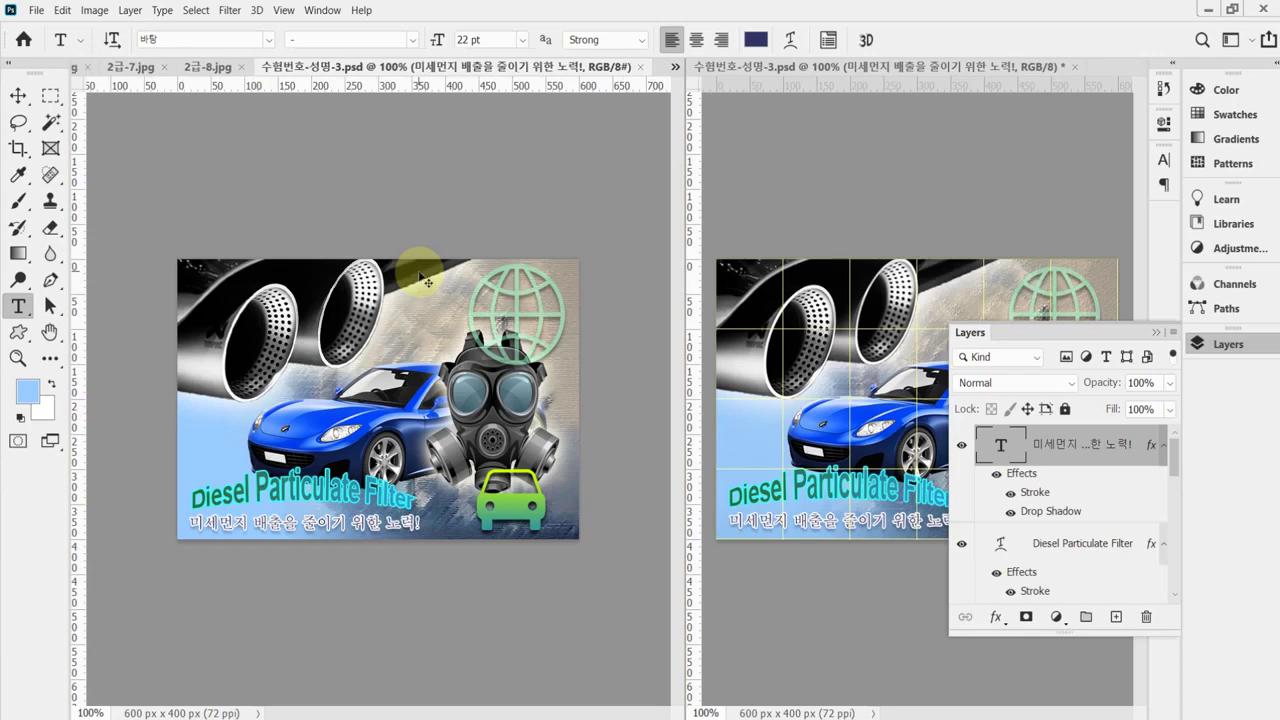
Save a JPEG copy named 수험번호-성명-3.jpg in the GTQ folder under 문서, with quality 8.
{"action": "key", "text": "ctrl+shift+s"}
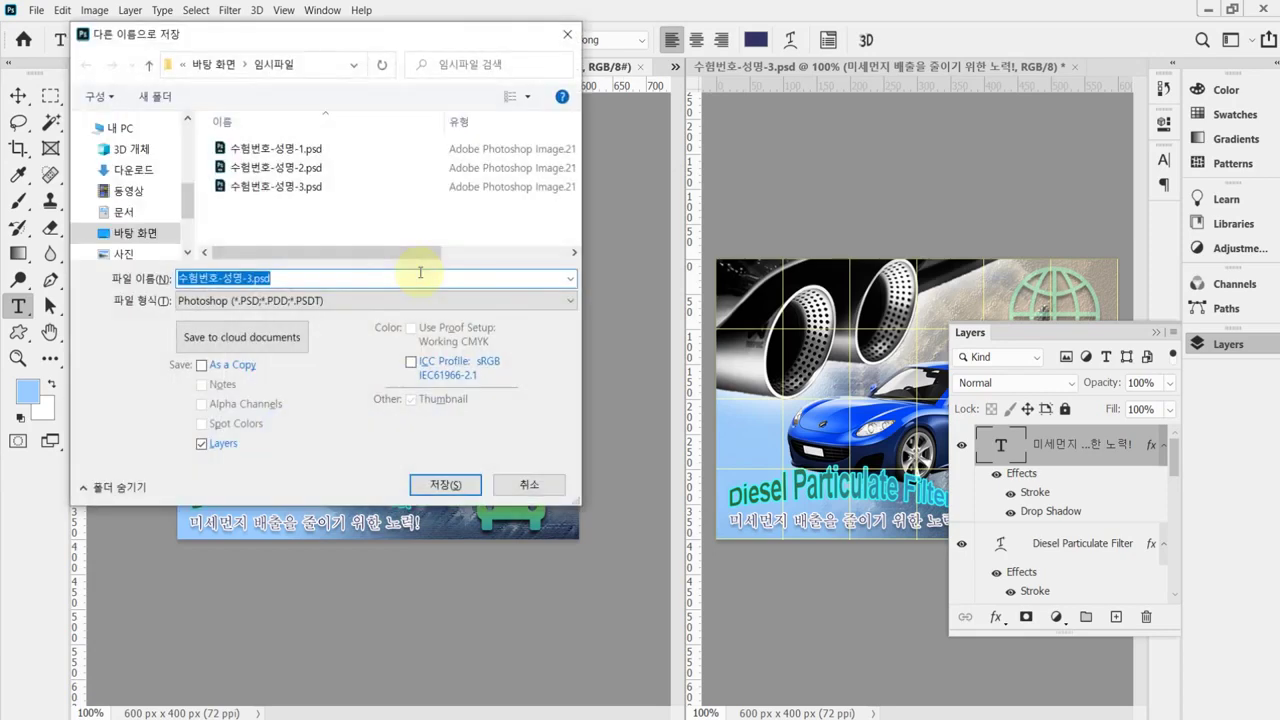
{"action": "left_click", "coordinate": [112, 129]}
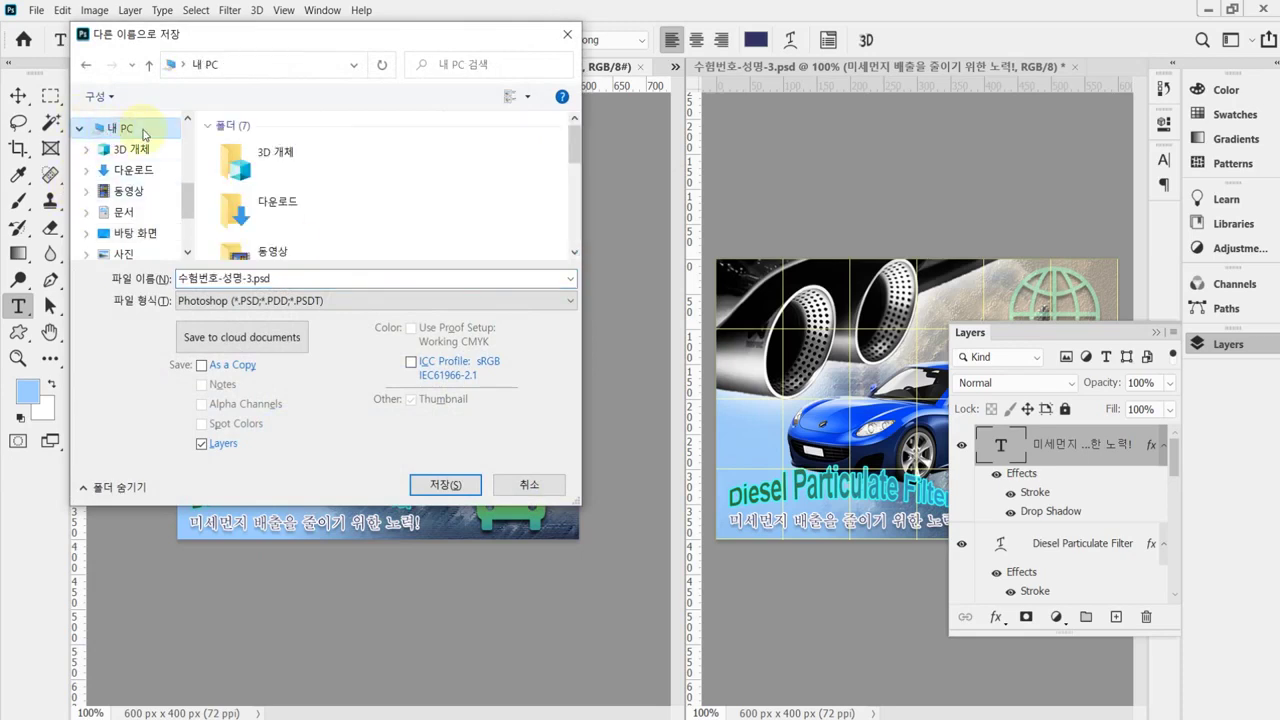
{"action": "left_click", "coordinate": [124, 212]}
{"action": "scroll", "coordinate": [260, 200], "scroll_direction": "down", "scroll_amount": 1}
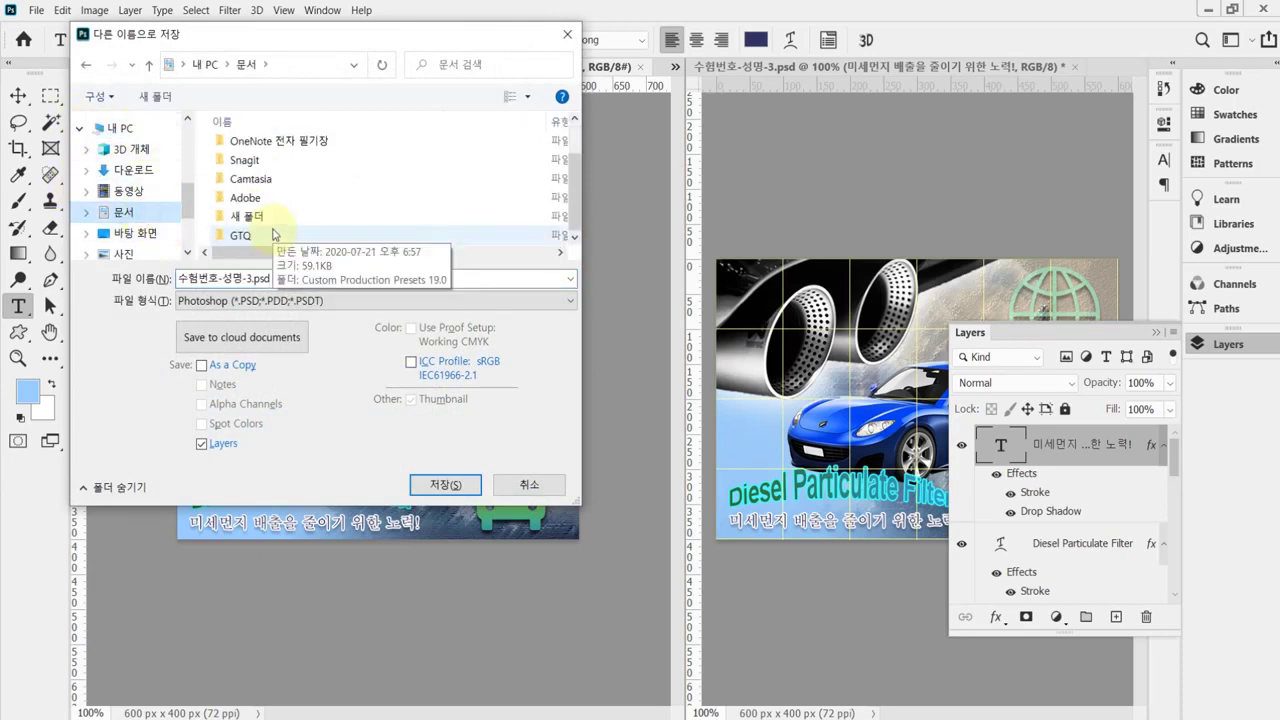
{"action": "left_click", "coordinate": [268, 232]}
{"action": "double_click", "coordinate": [268, 232]}
{"action": "left_click", "coordinate": [322, 301]}
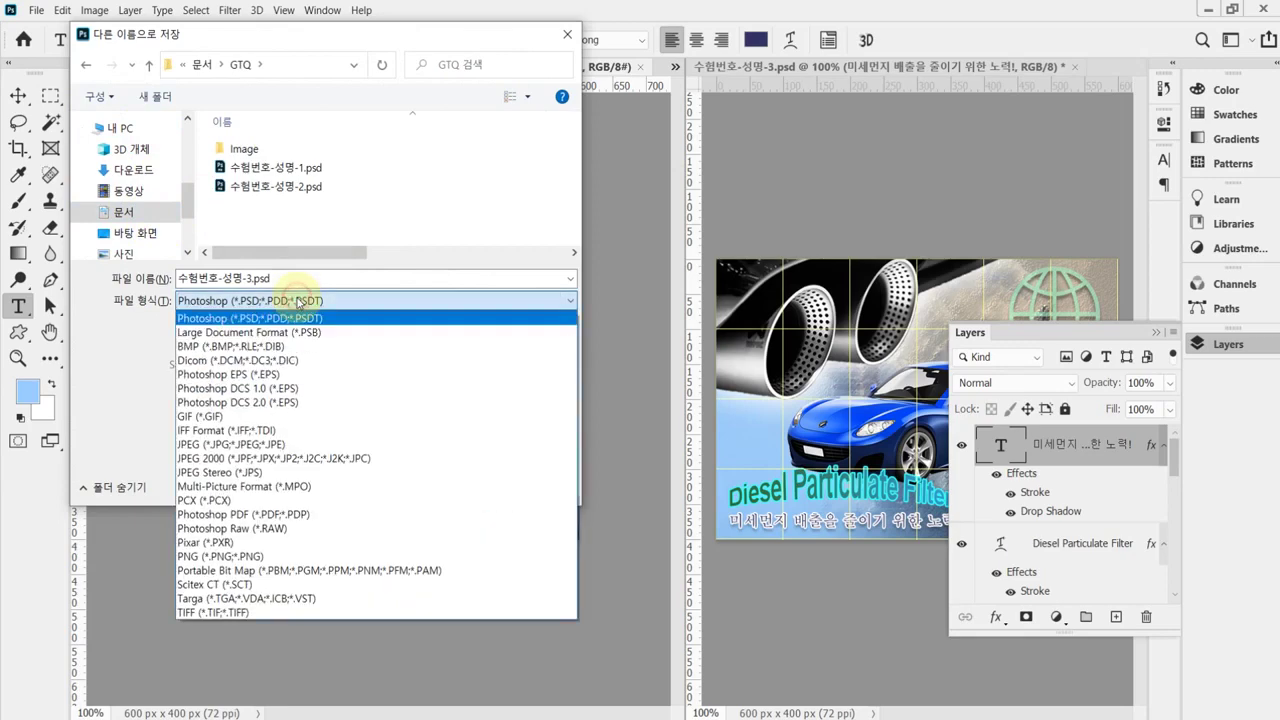
{"action": "left_click", "coordinate": [307, 445]}
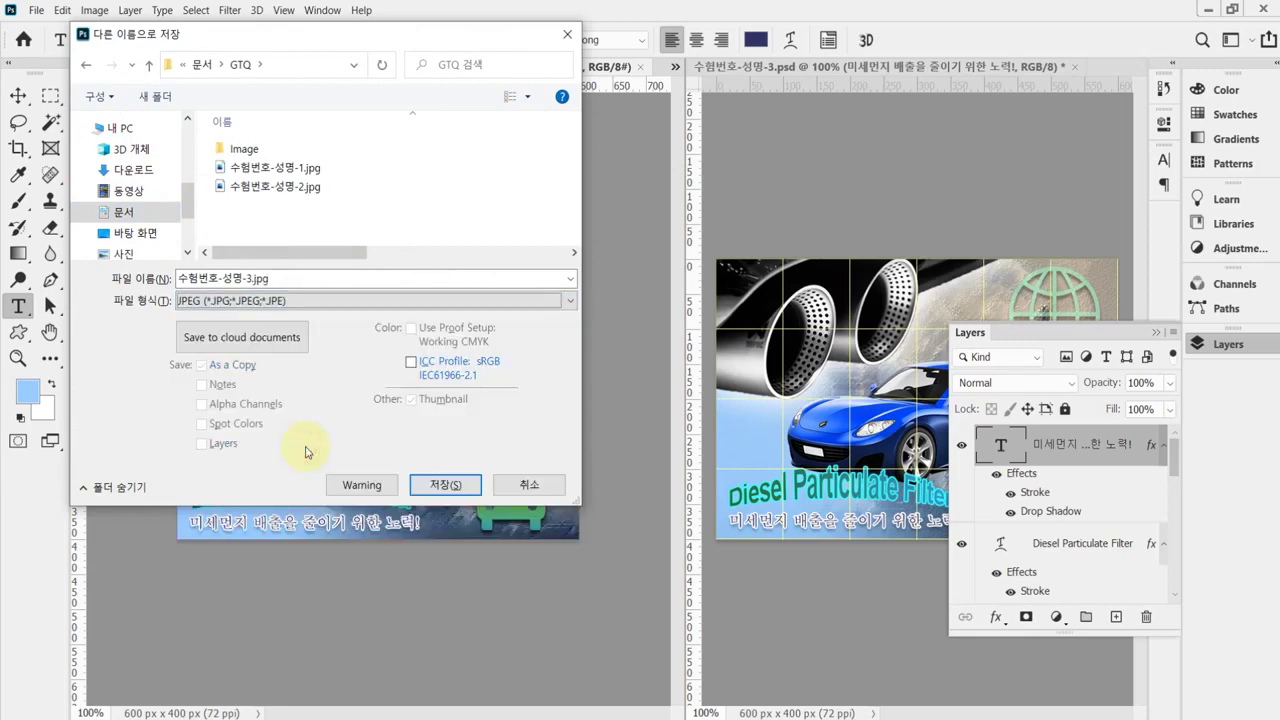
{"action": "left_click", "coordinate": [432, 486]}
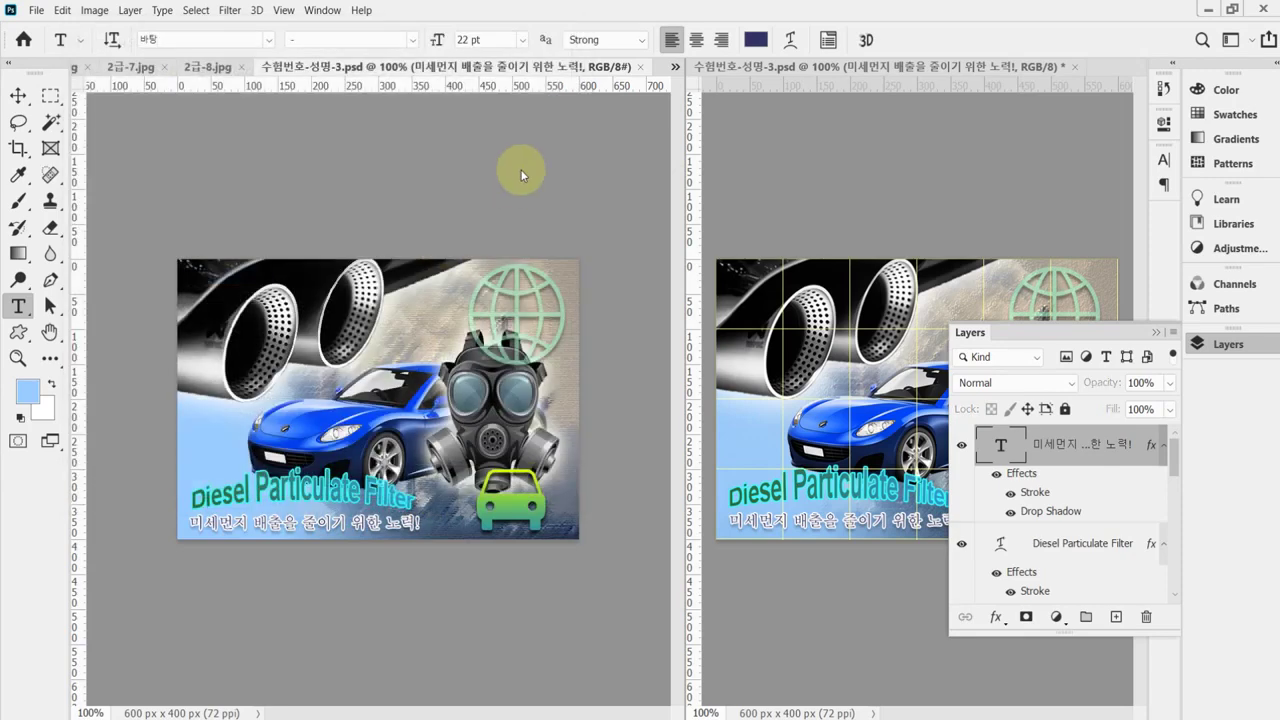
{"action": "type", "text": "8"}
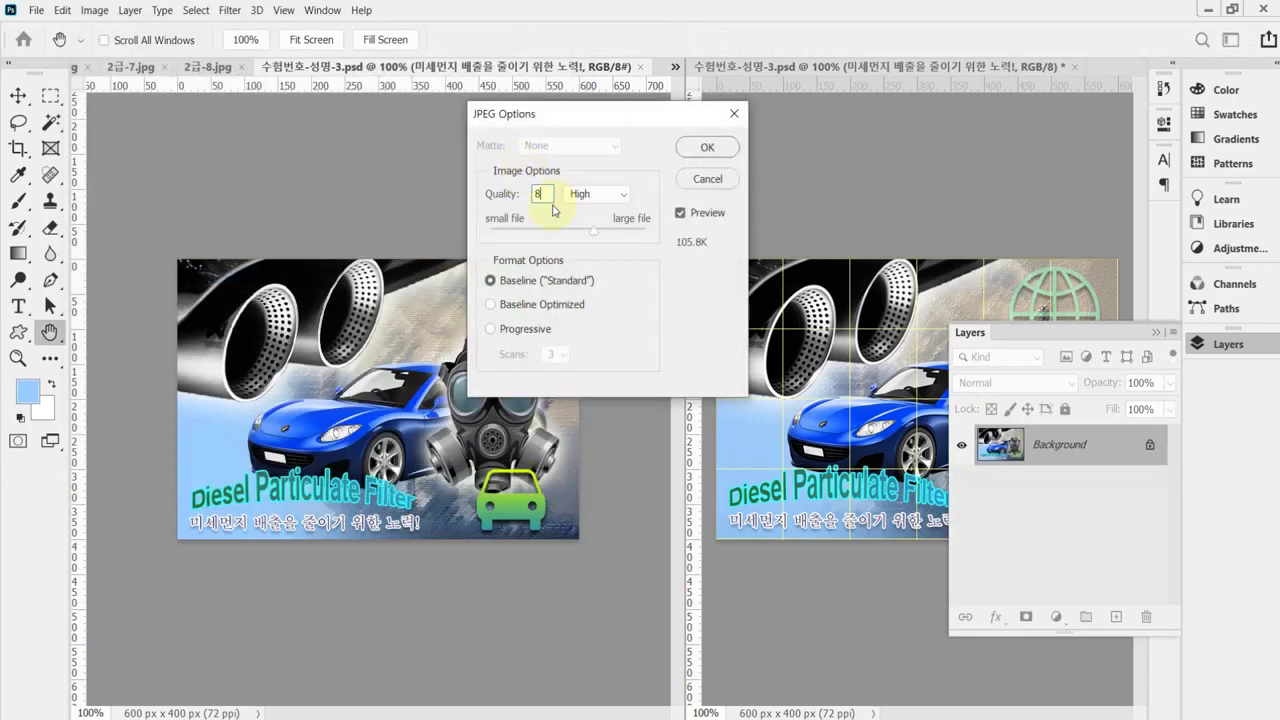
{"action": "key", "text": "Return"}
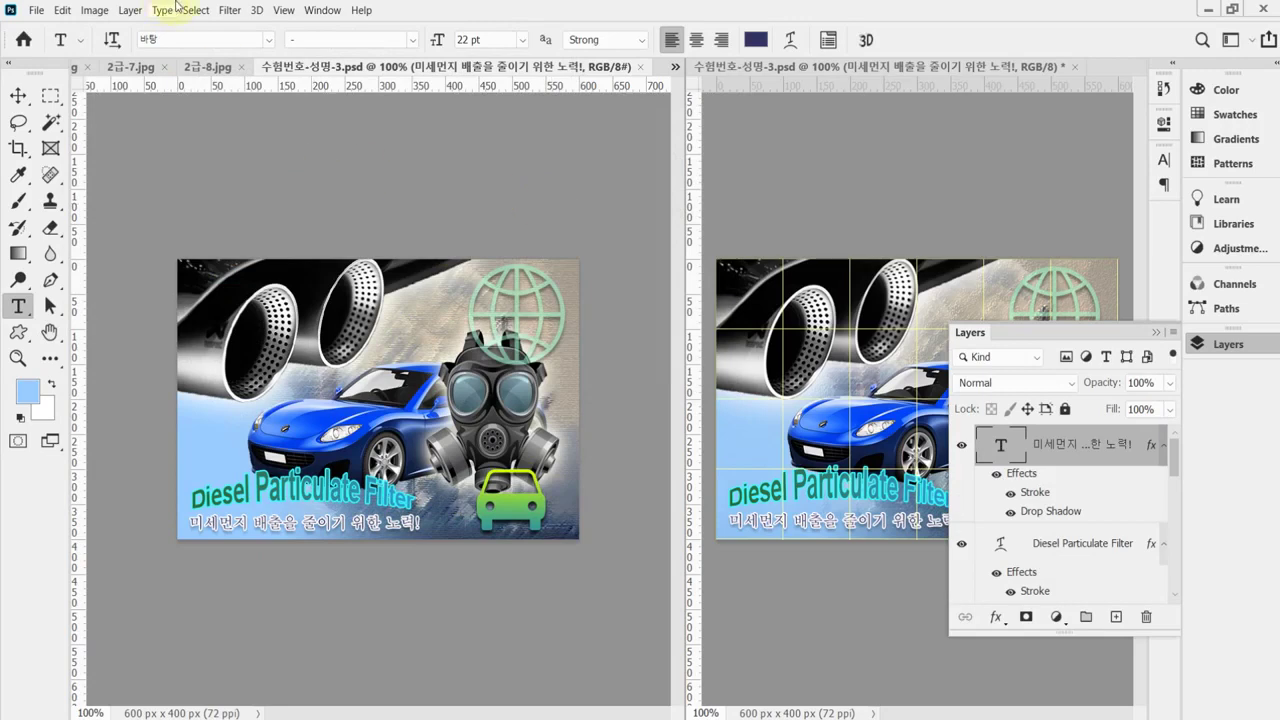
Resize the image to 60 × 40 px, keeping the proportions linked.
{"action": "left_click", "coordinate": [94, 10]}
{"action": "left_click", "coordinate": [122, 131]}
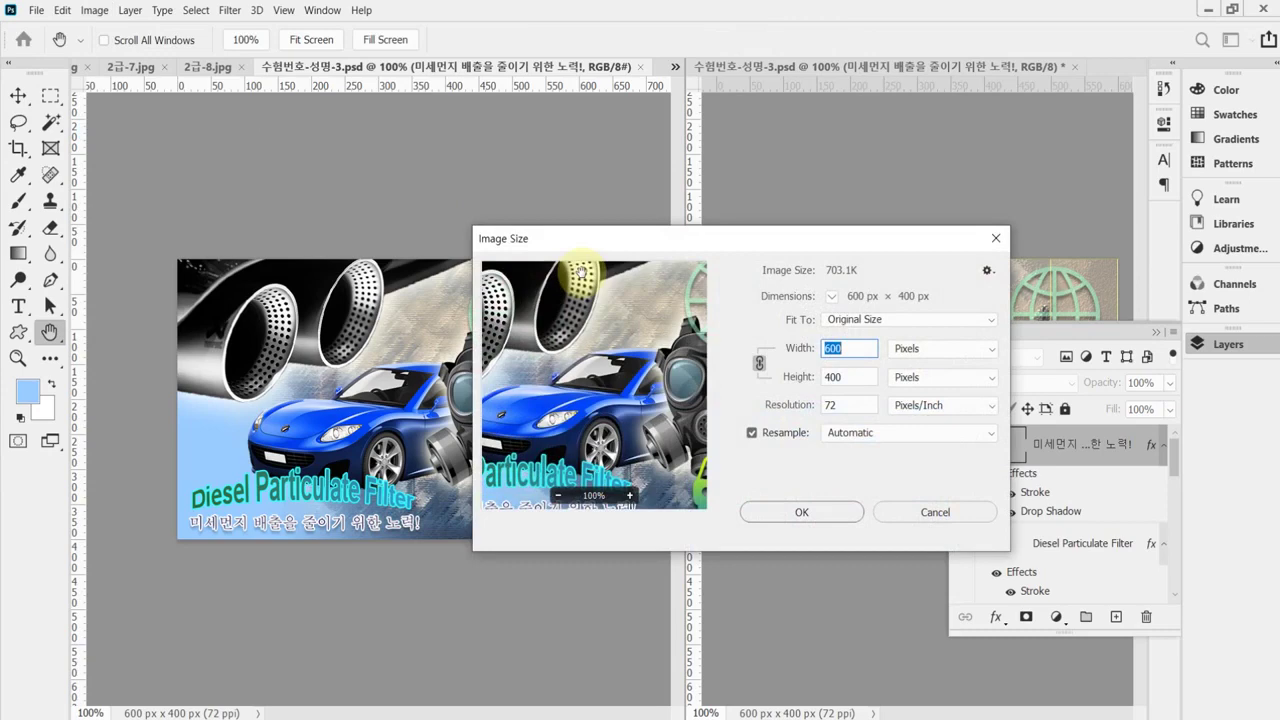
{"action": "type", "text": "60"}
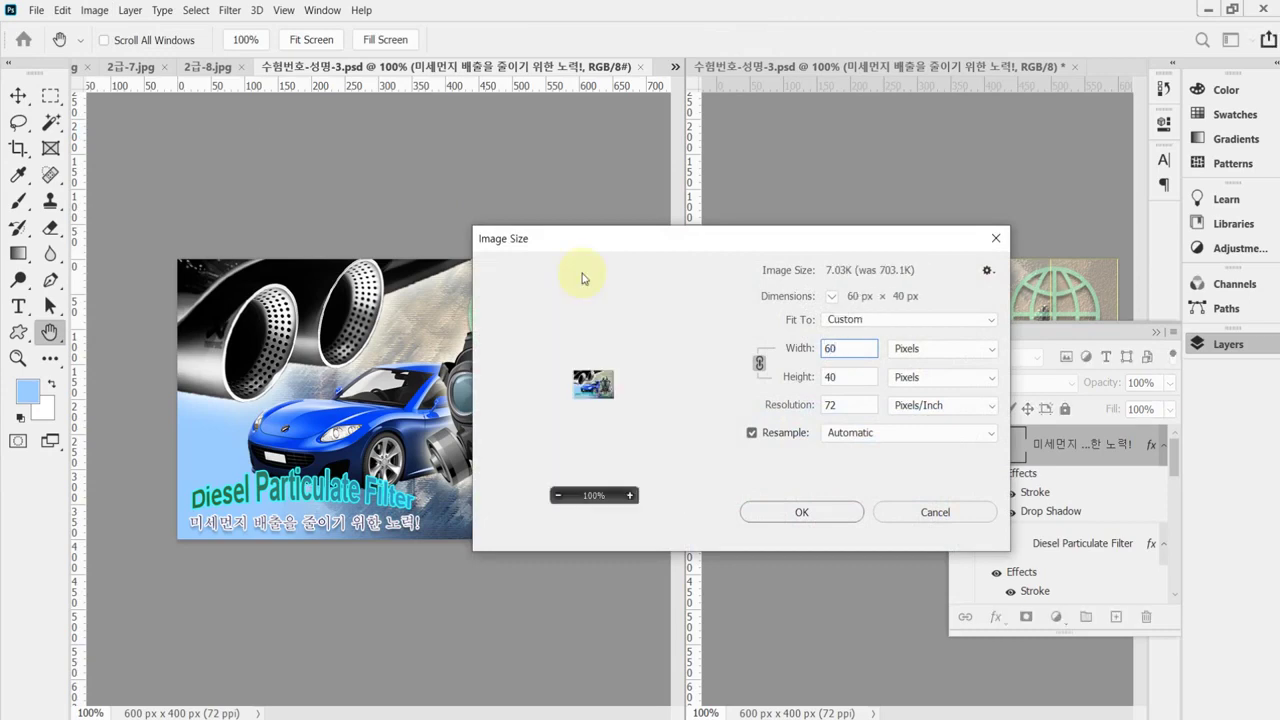
{"action": "left_click", "coordinate": [782, 524]}
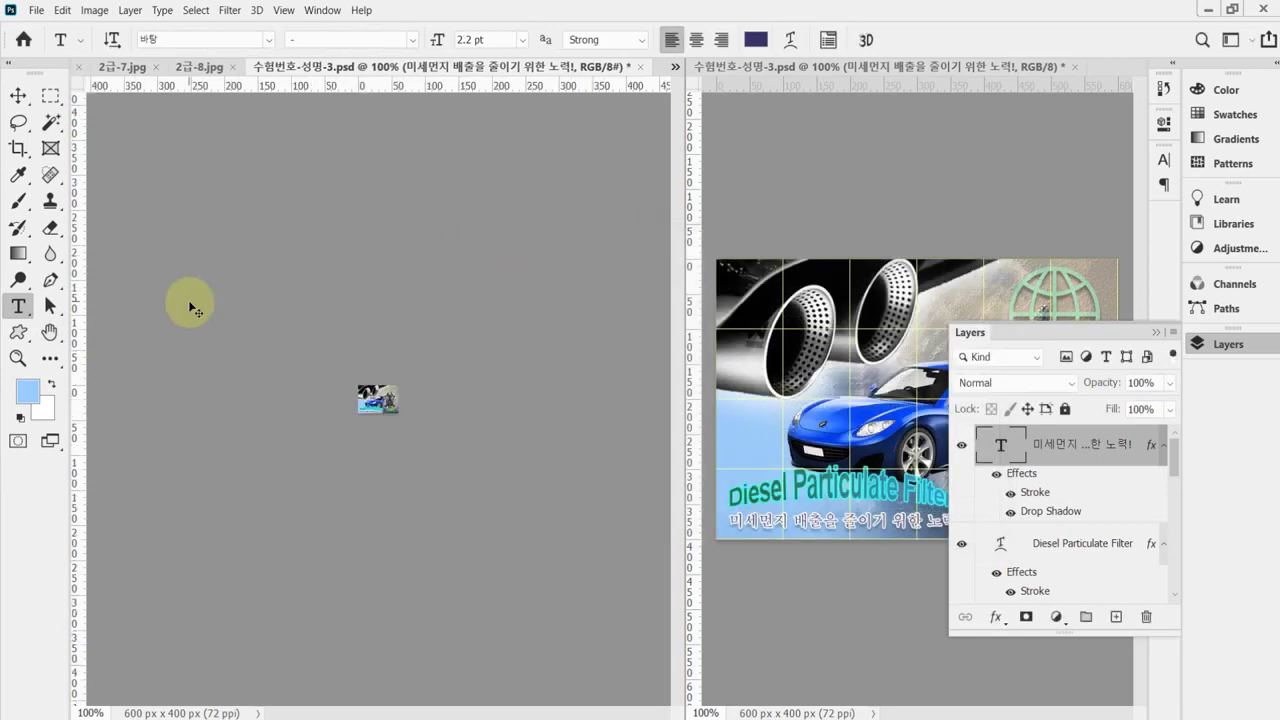
Save the reduced image as 수험번호-성명-3.psd in the GTQ folder under 문서, keeping its layers.
{"action": "key", "text": "ctrl+shift+s"}
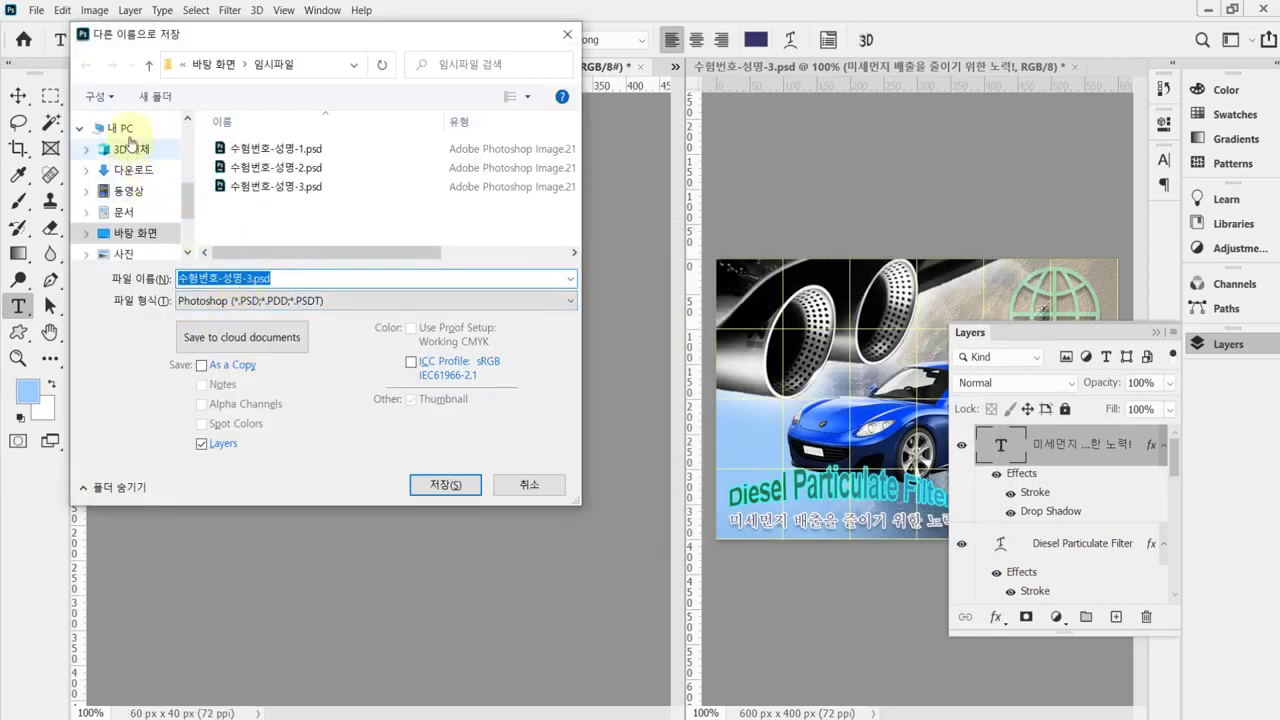
{"action": "left_click", "coordinate": [128, 129]}
{"action": "left_click", "coordinate": [123, 212]}
{"action": "scroll", "coordinate": [240, 220], "scroll_direction": "down", "scroll_amount": 1}
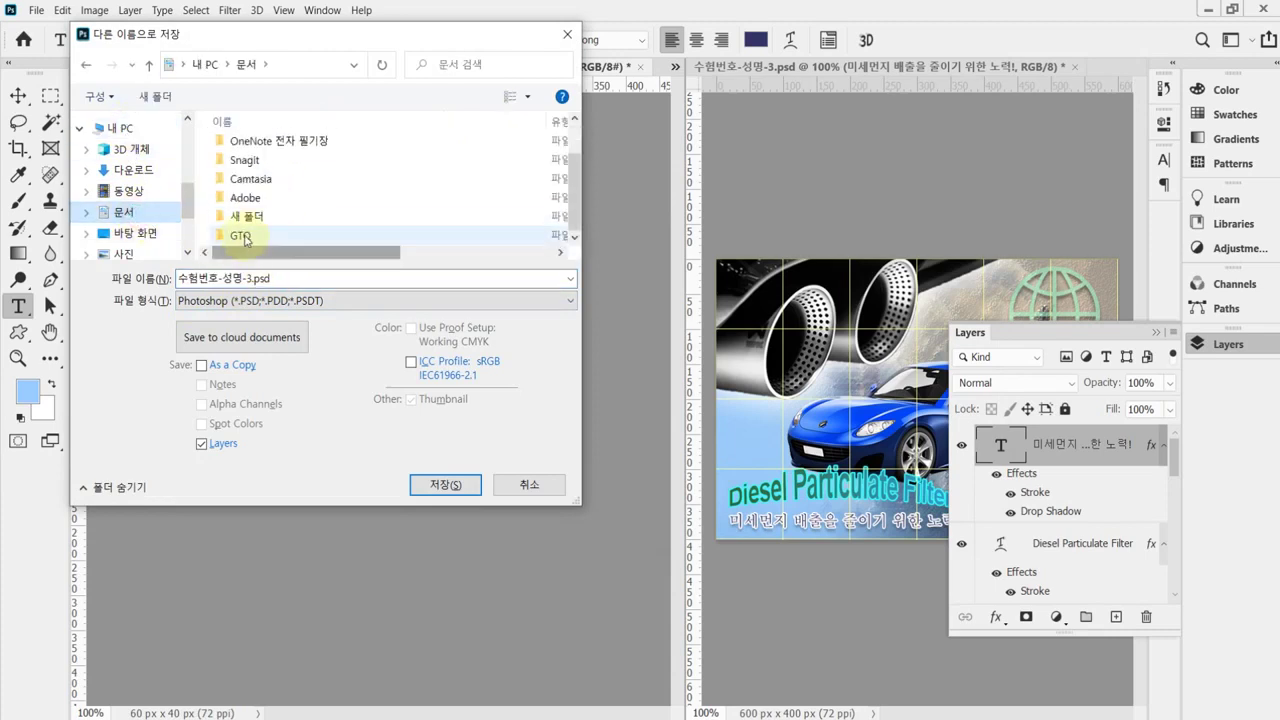
{"action": "left_click", "coordinate": [240, 236]}
{"action": "double_click", "coordinate": [243, 236]}
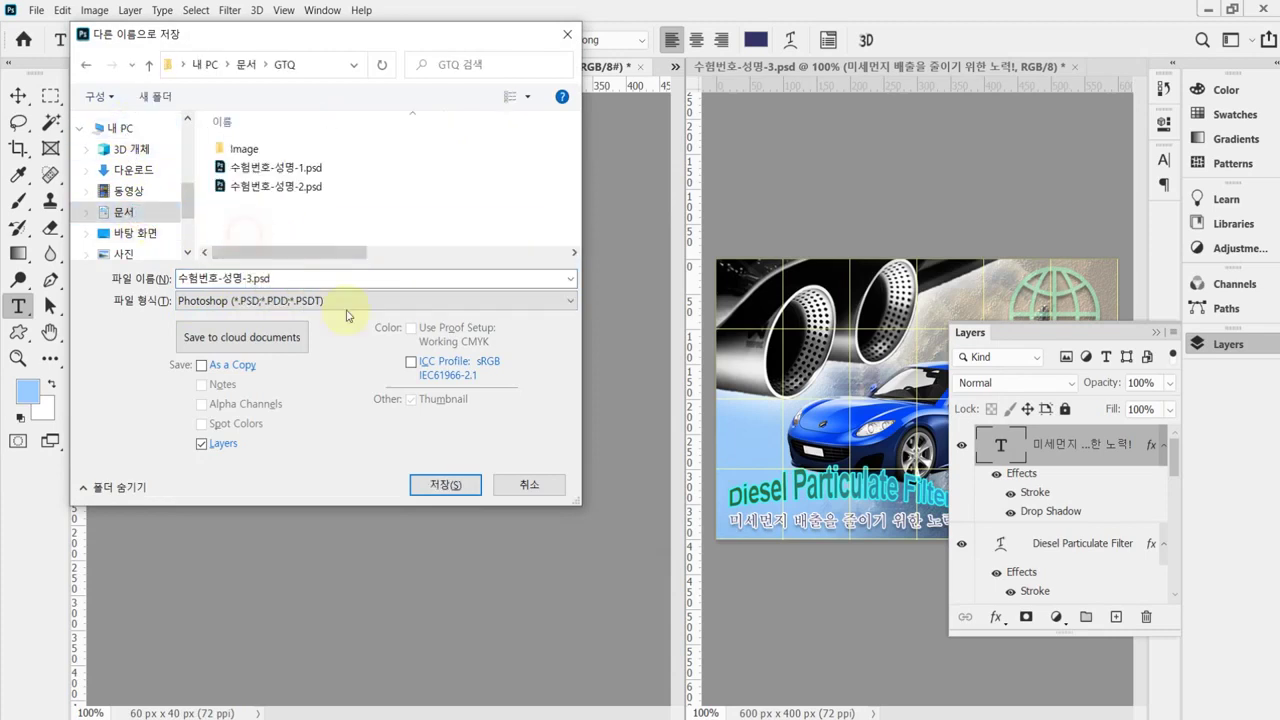
{"action": "left_click", "coordinate": [452, 487]}
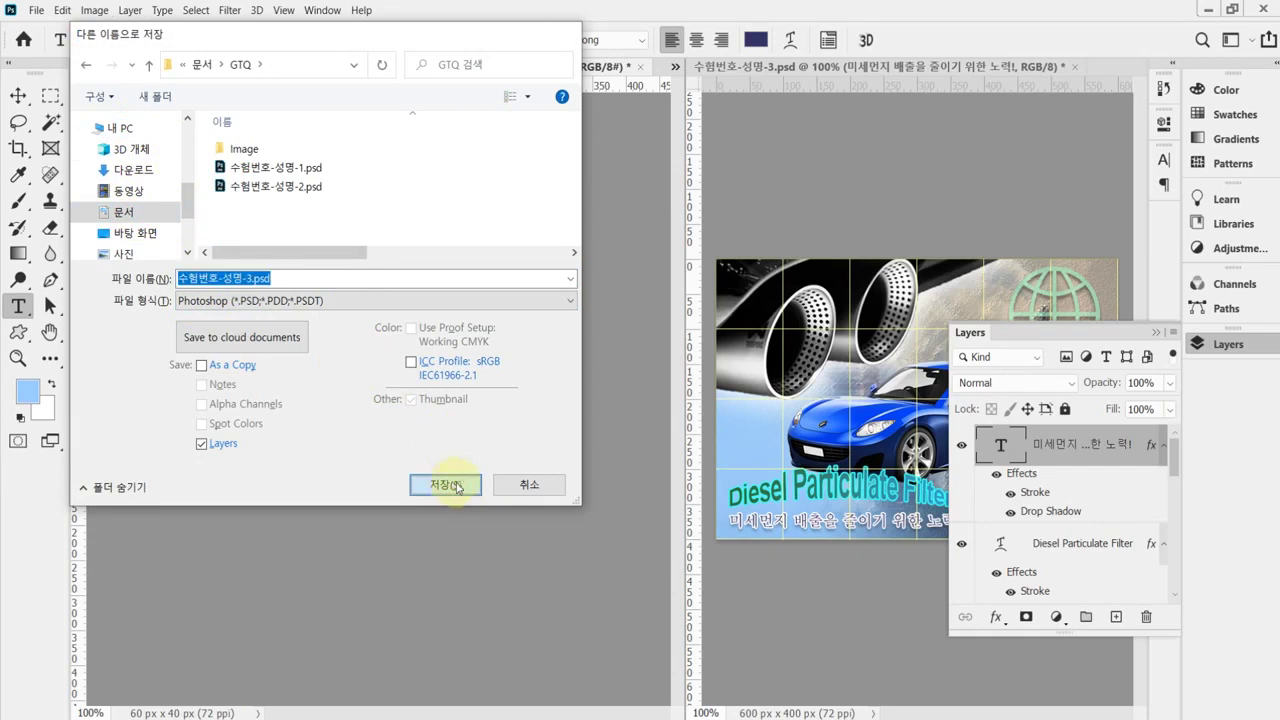
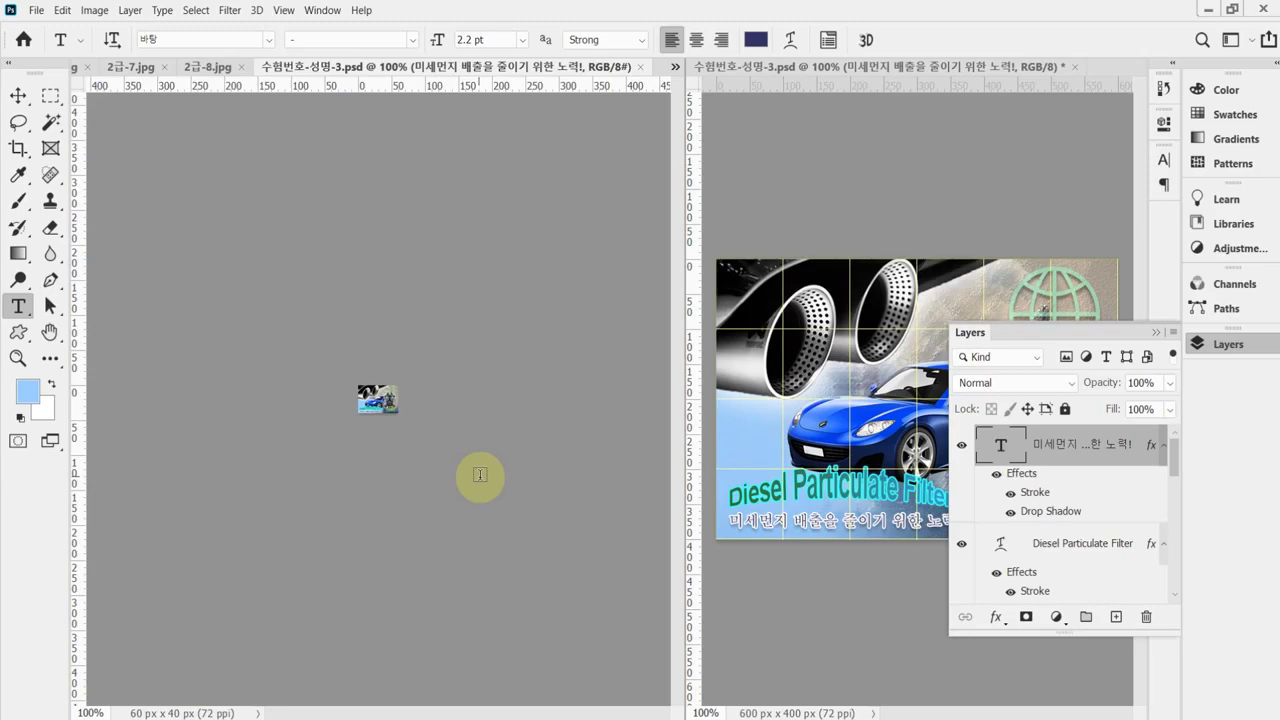
Switch to Adobe Acrobat Reader and examine the 문제 4 event page conditions, image and text effects, and reference output.
{"action": "key", "text": "alt+Tab"}
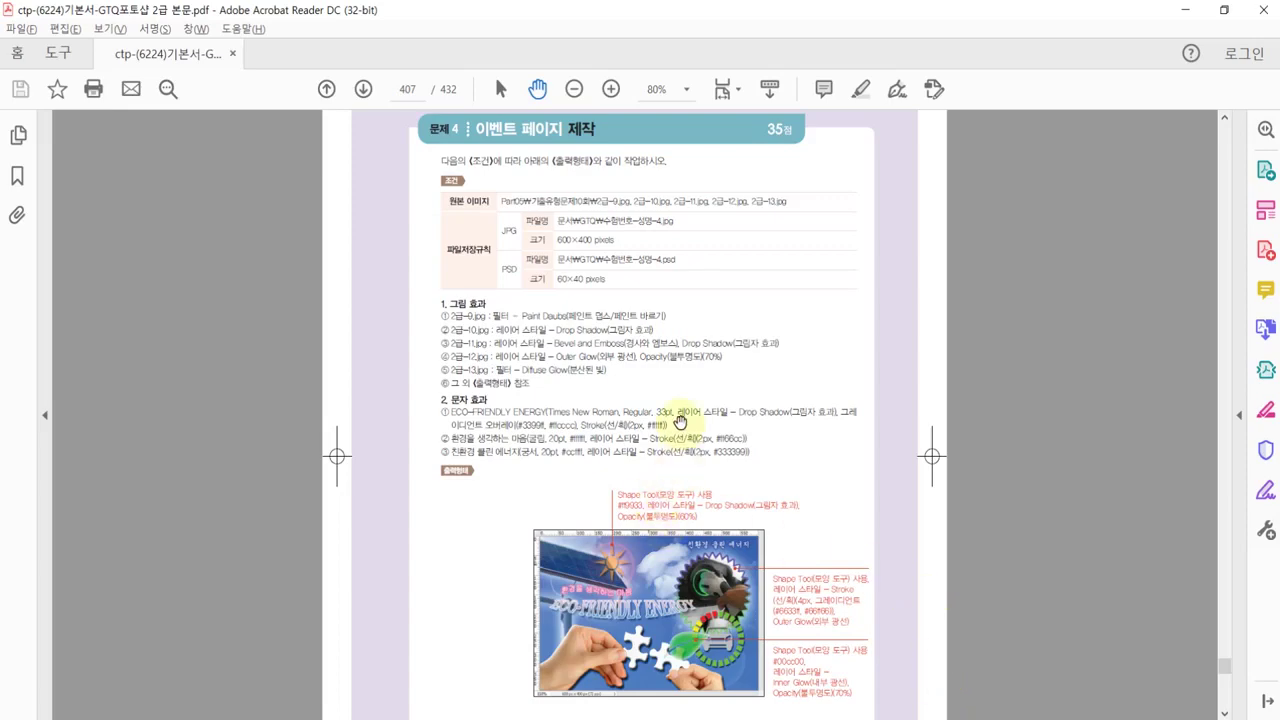
{"action": "scroll", "coordinate": [677, 417], "scroll_direction": "up", "scroll_amount": 2}
{"action": "scroll", "coordinate": [677, 420], "scroll_direction": "up", "scroll_amount": 2}
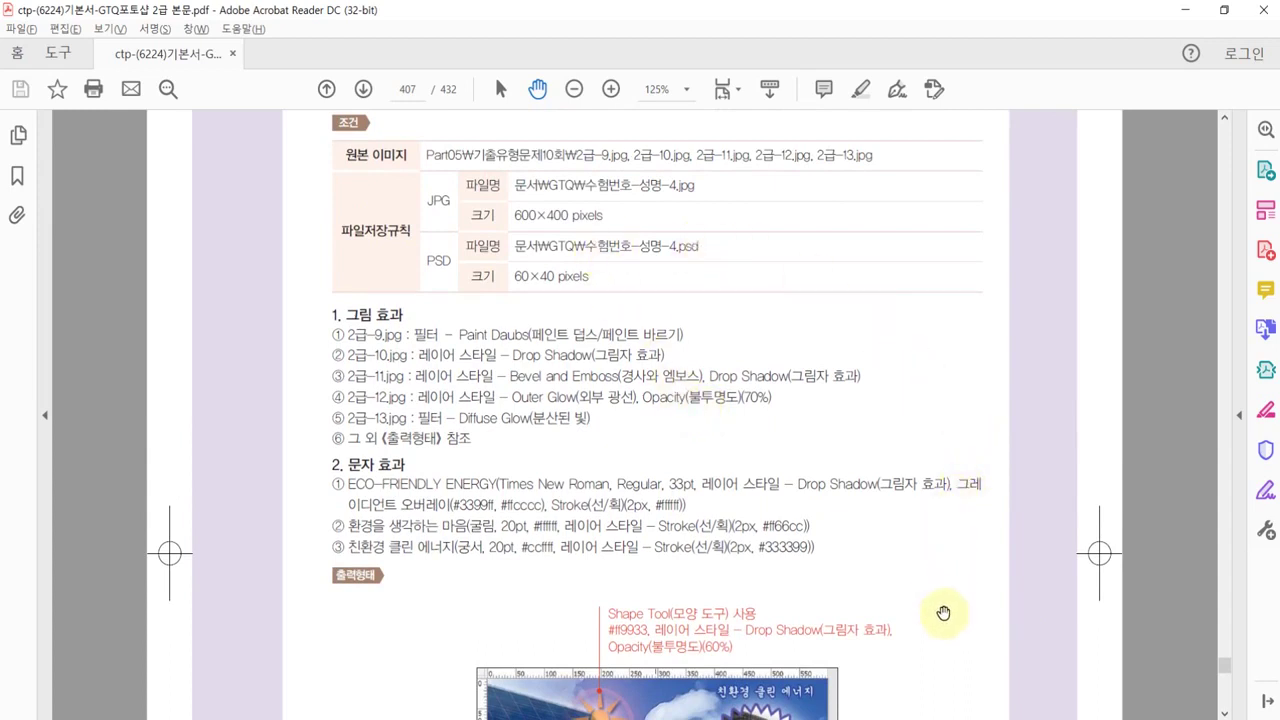
{"action": "left_click_drag", "start_coordinate": [931, 625], "coordinate": [932, 318]}
{"action": "left_click_drag", "start_coordinate": [932, 318], "coordinate": [894, 566]}
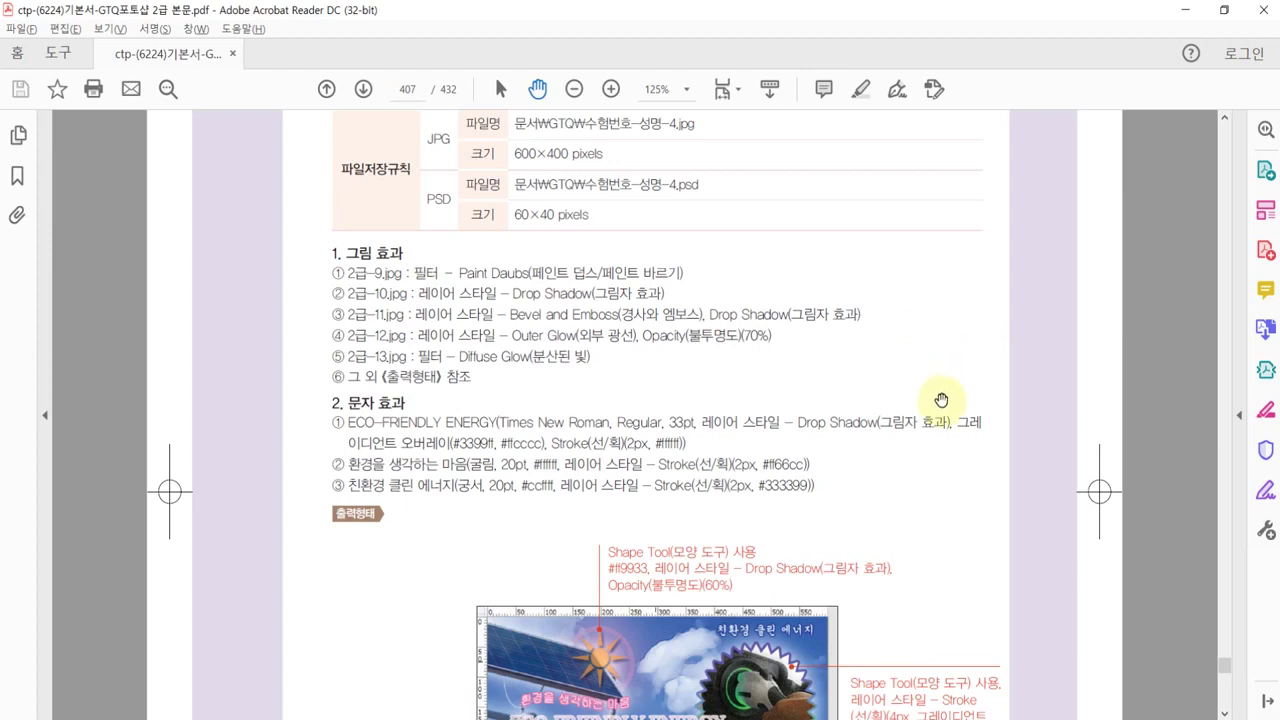
{"action": "left_click_drag", "start_coordinate": [943, 400], "coordinate": [917, 271]}
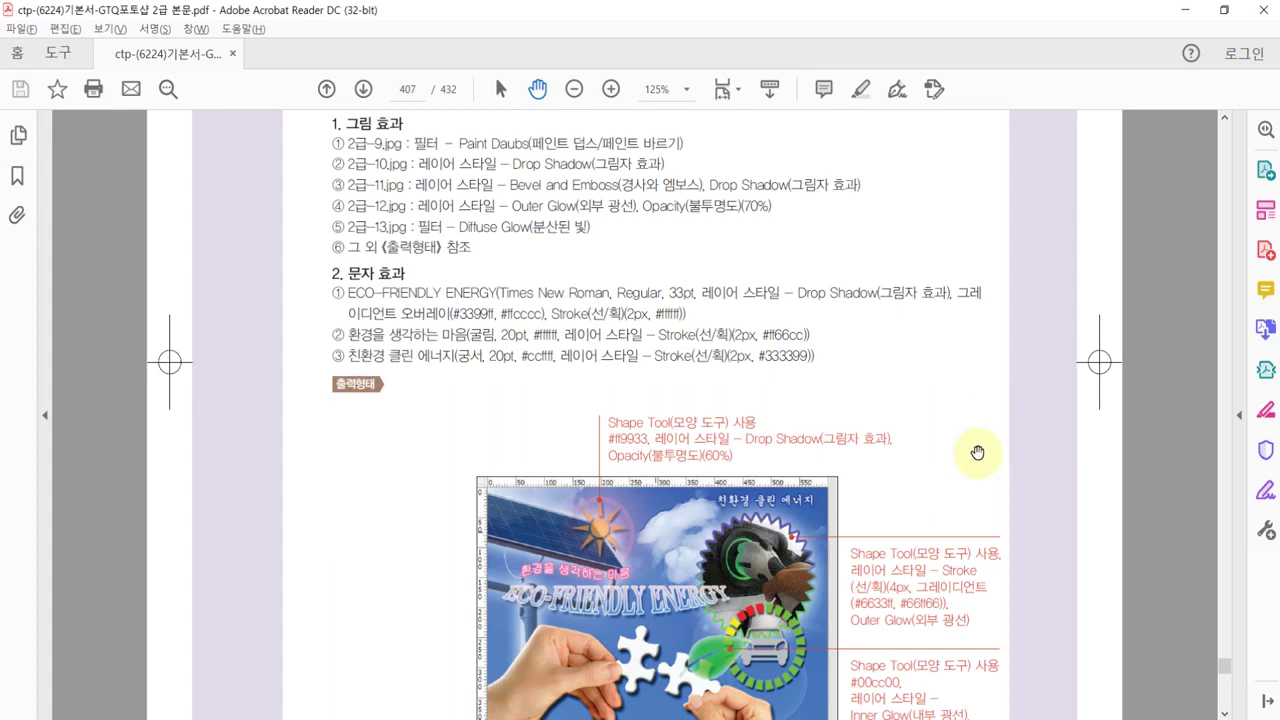
{"action": "left_click_drag", "start_coordinate": [977, 453], "coordinate": [954, 308]}
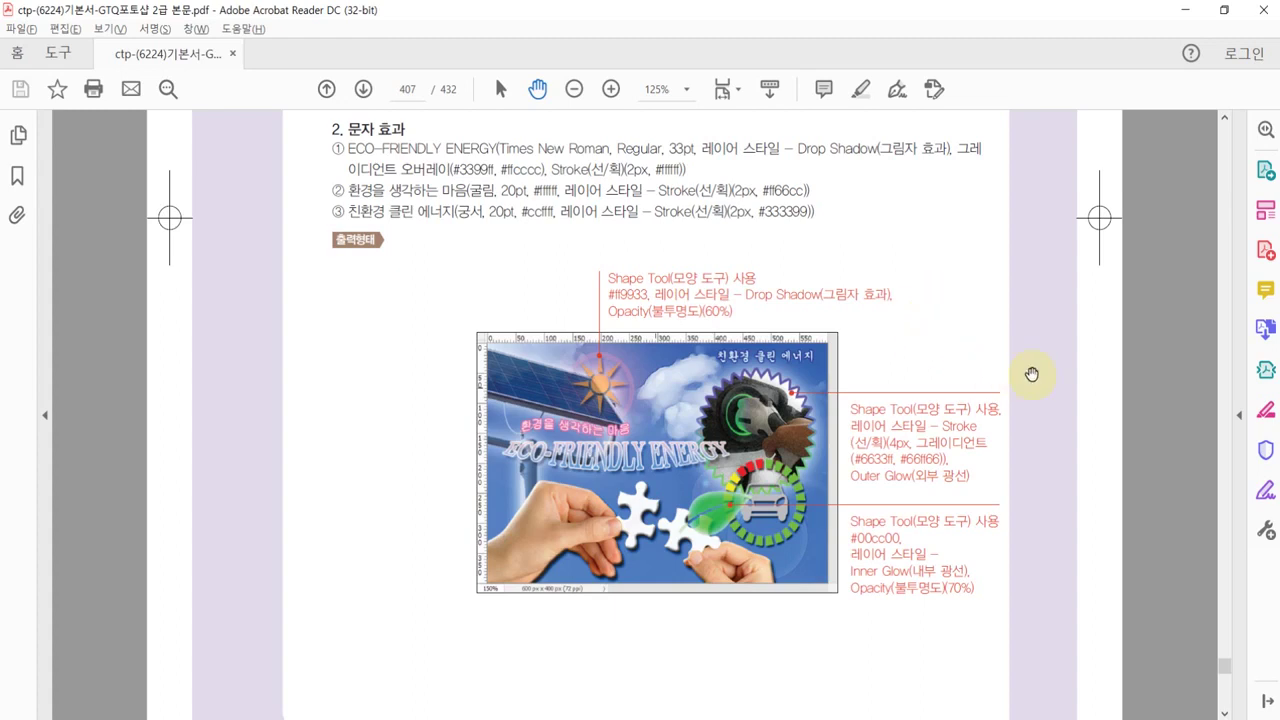
{"action": "left_click_drag", "start_coordinate": [1028, 371], "coordinate": [1025, 340]}
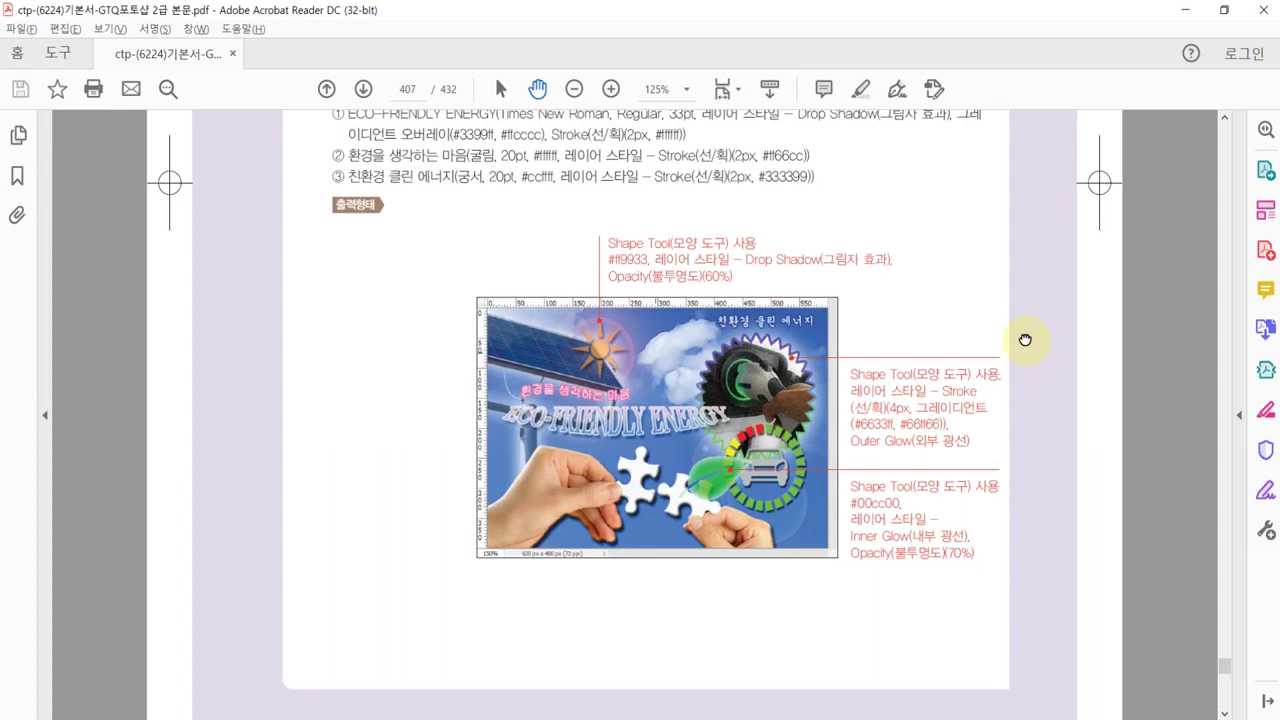
{"action": "scroll", "coordinate": [1006, 414], "scroll_direction": "down", "scroll_amount": 1}
{"action": "scroll", "coordinate": [1000, 410], "scroll_direction": "up", "scroll_amount": 1, "text": "ctrl"}
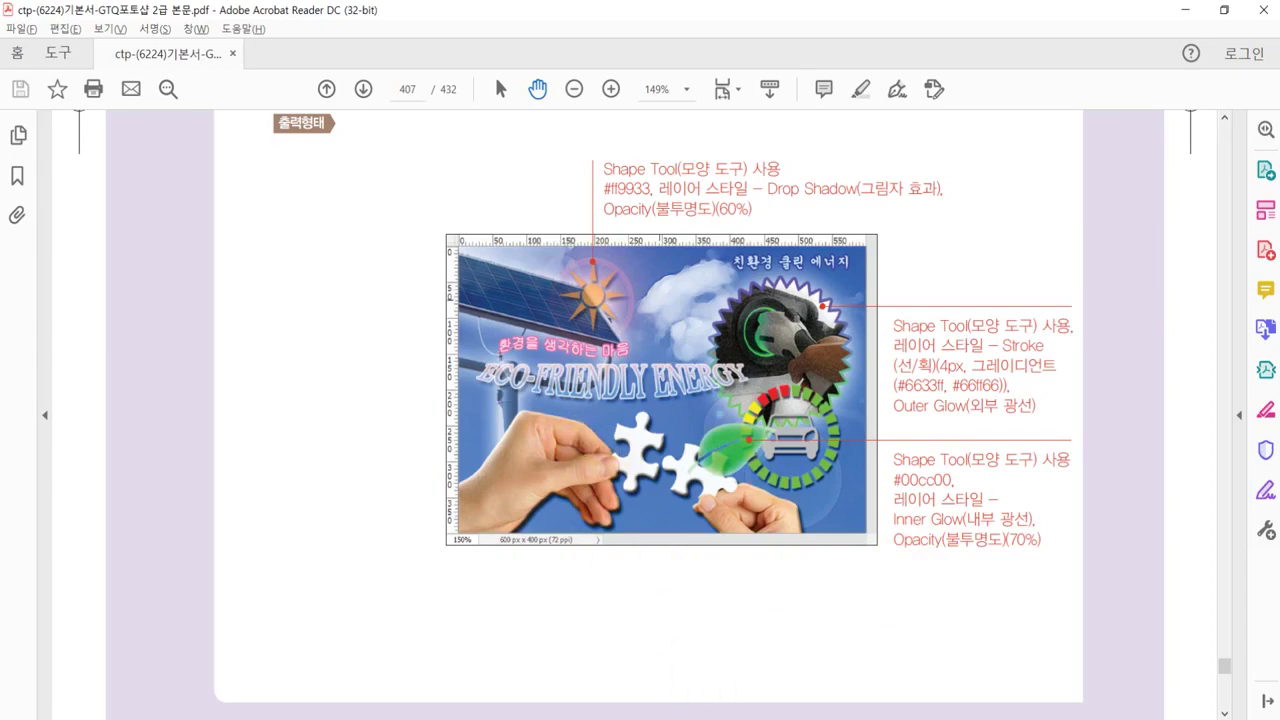
Back in Photoshop, create a 600 × 400 px document at 72 pixels/inch, RGB Color, 8 bit, with a white background.
{"action": "key", "text": "alt+Tab"}
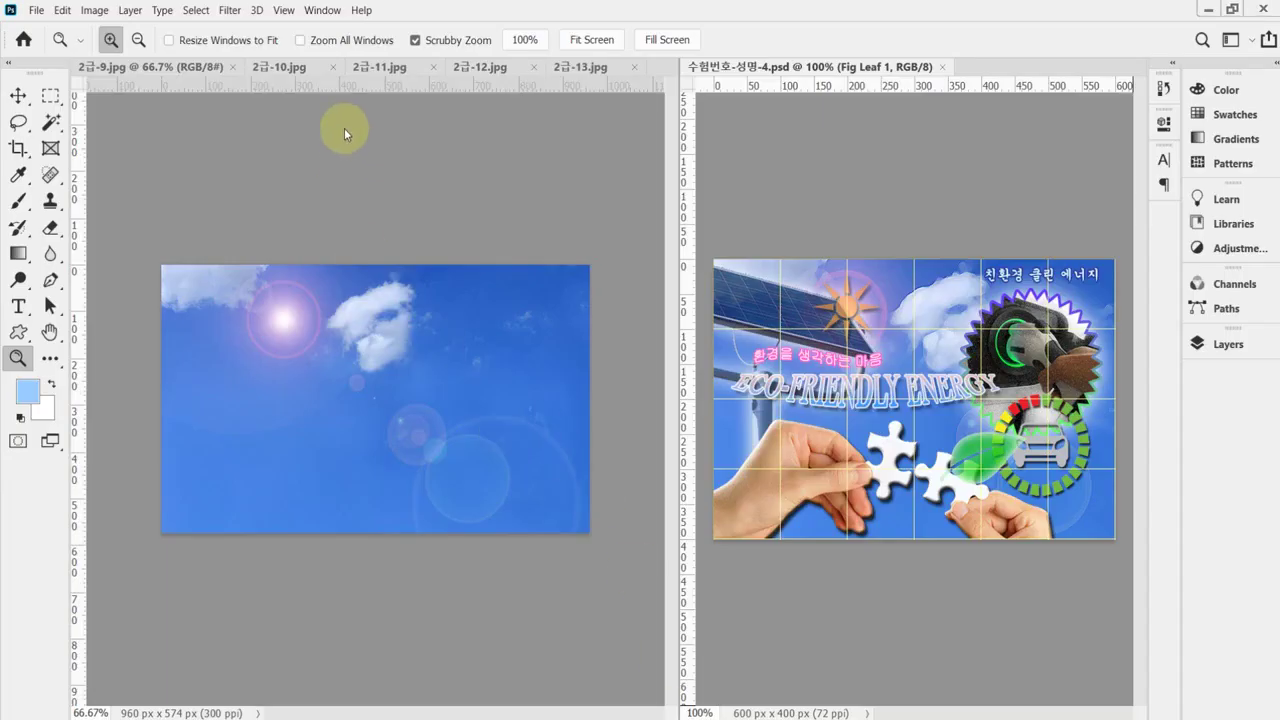
{"action": "left_click", "coordinate": [338, 185]}
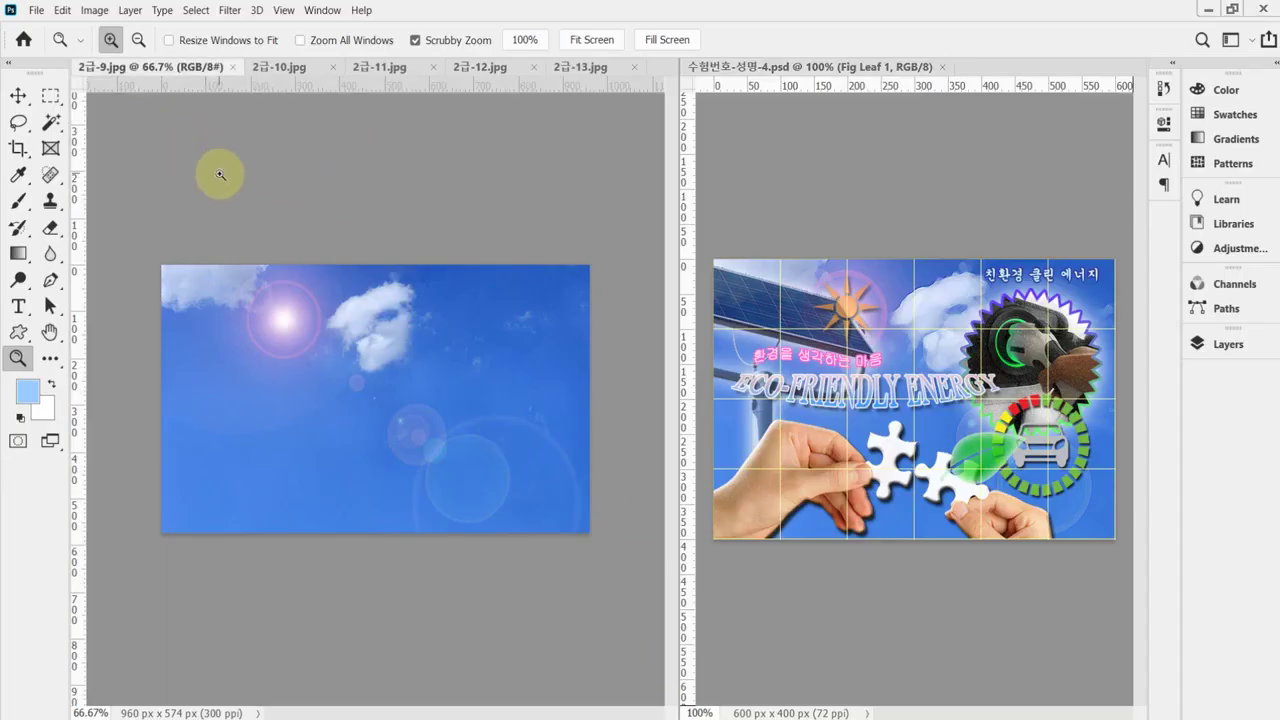
{"action": "key", "text": "ctrl+n"}
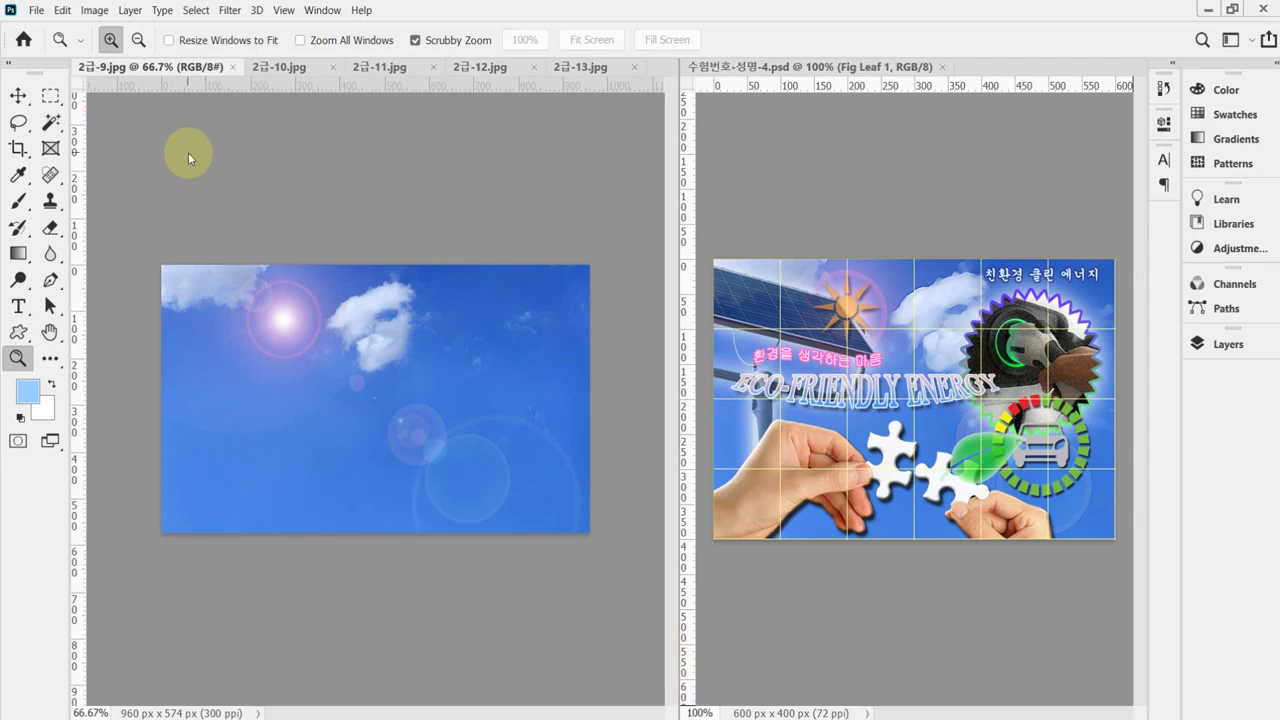
{"action": "key", "text": "Tab"}
{"action": "key", "text": "Tab"}
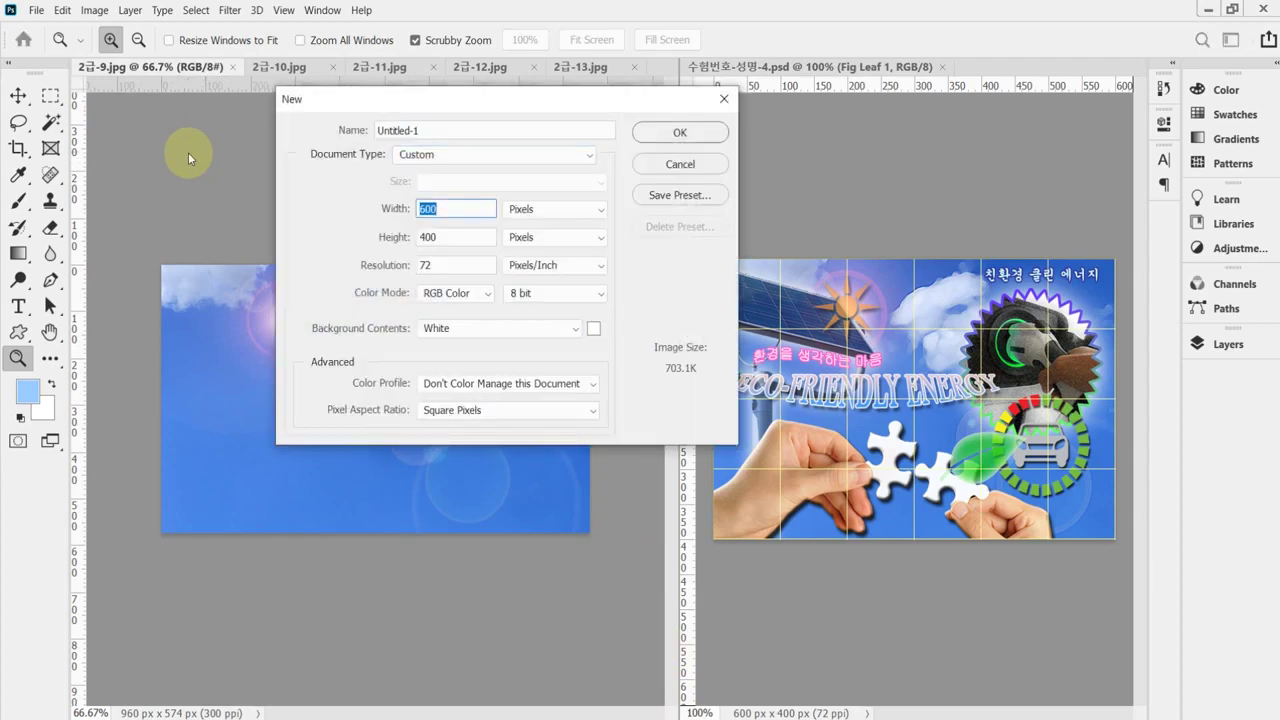
{"action": "key", "text": "Tab"}
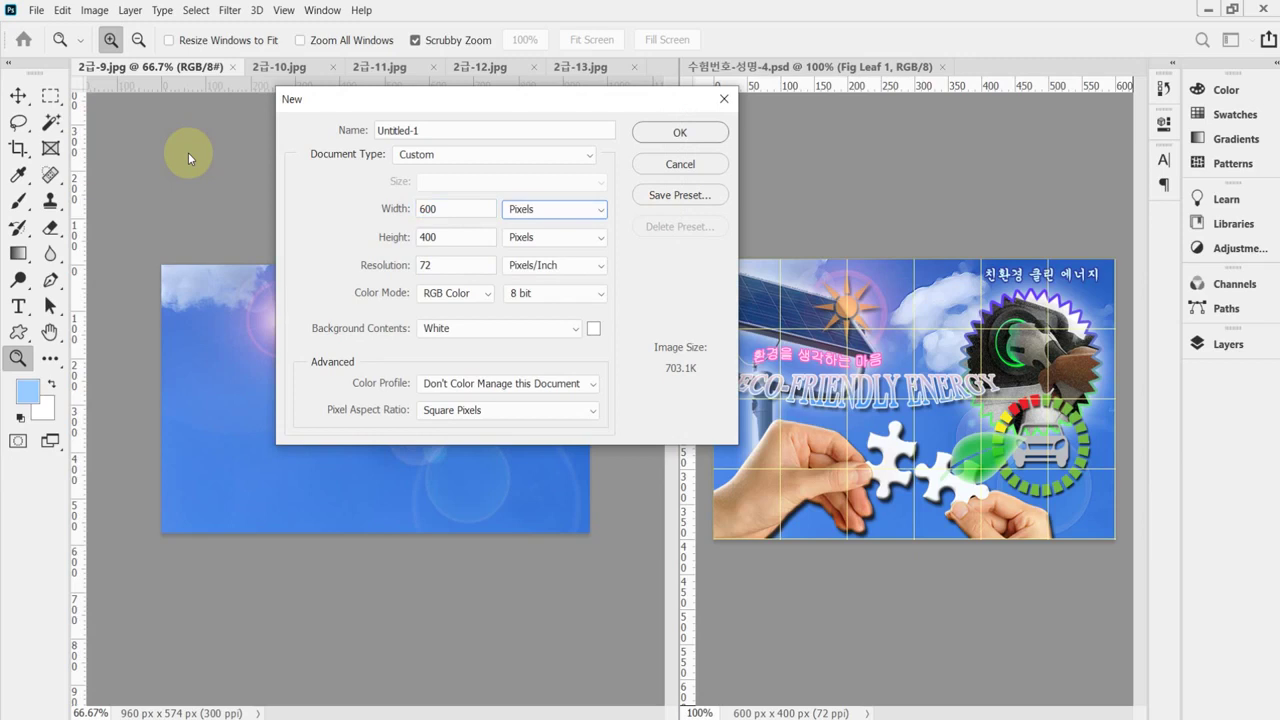
{"action": "key", "text": "Tab"}
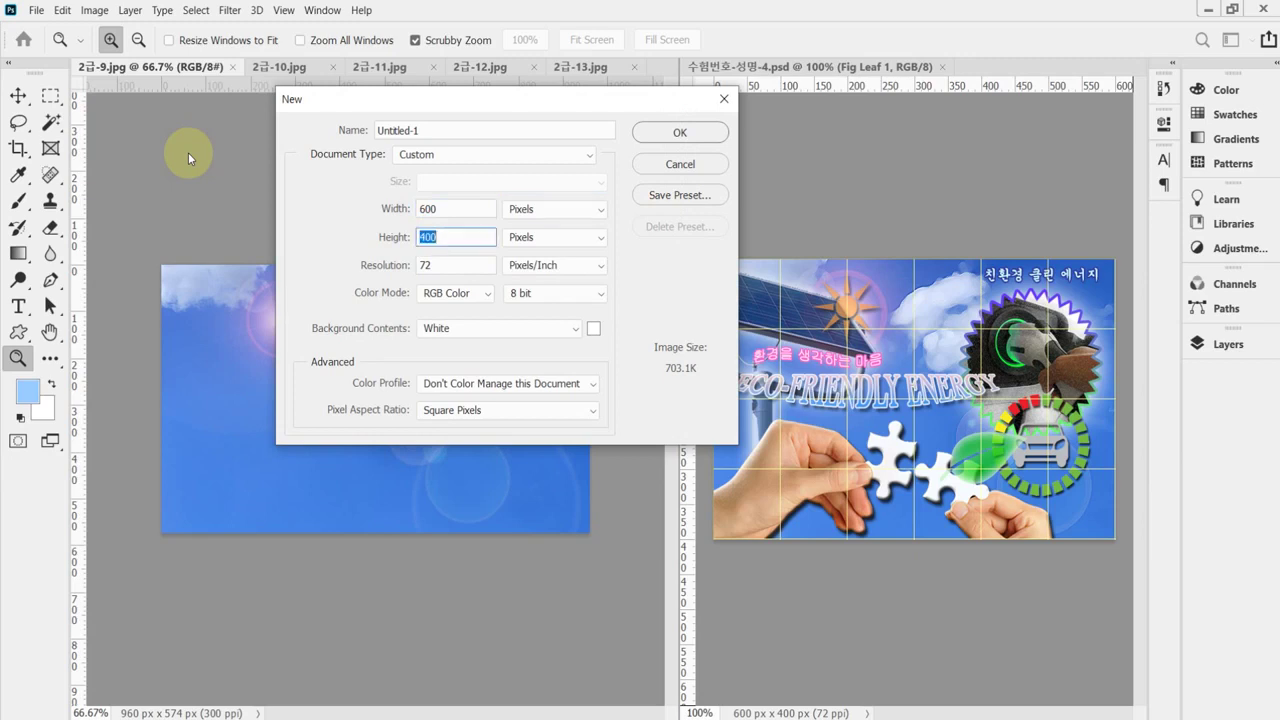
{"action": "key", "text": "Tab"}
{"action": "key", "text": "Tab"}
{"action": "key", "text": "Tab"}
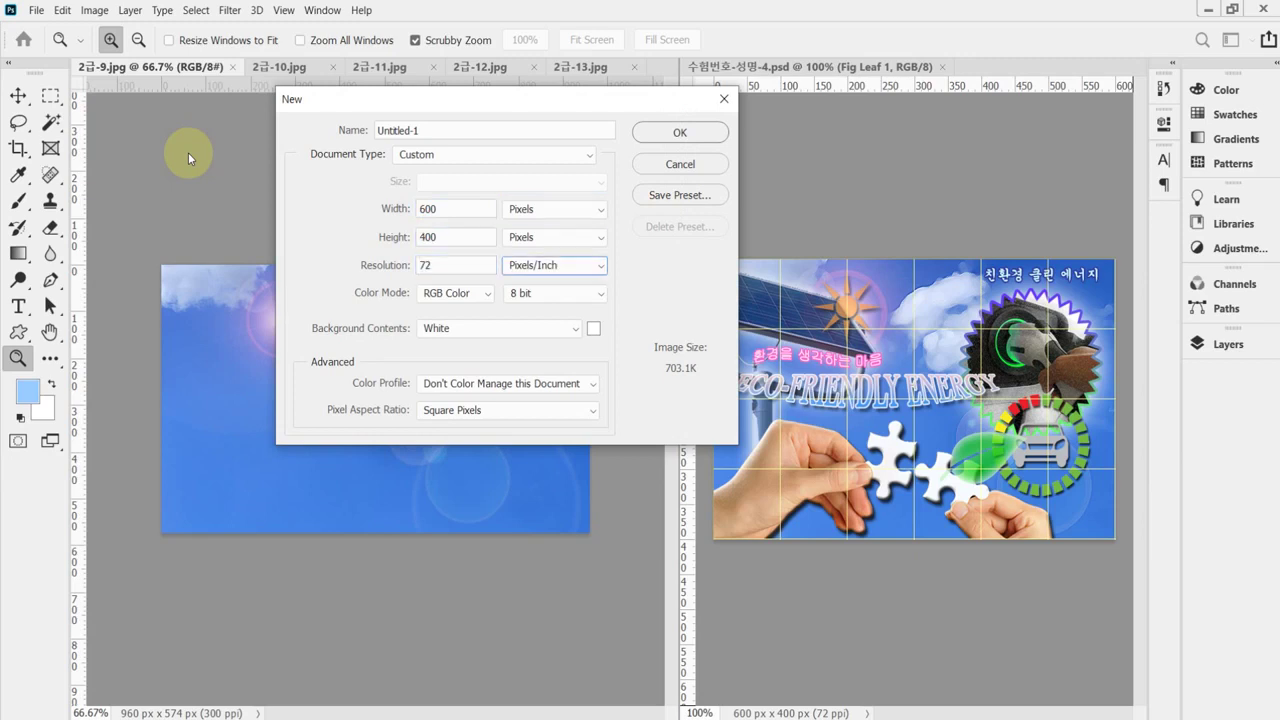
{"action": "key", "text": "Tab"}
{"action": "key", "text": "Tab"}
{"action": "key", "text": "Return"}
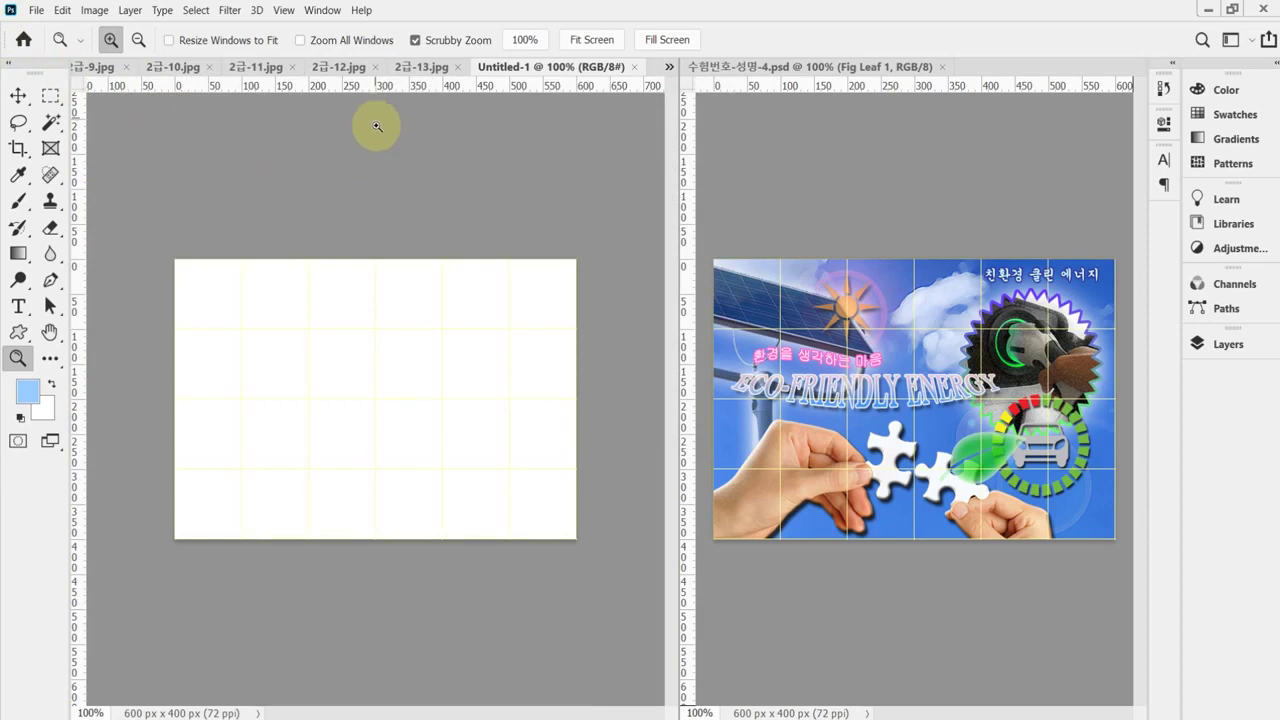
Copy the entire sky image from 2급-9.jpg and paste it into the new blank document.
{"action": "left_click", "coordinate": [98, 70]}
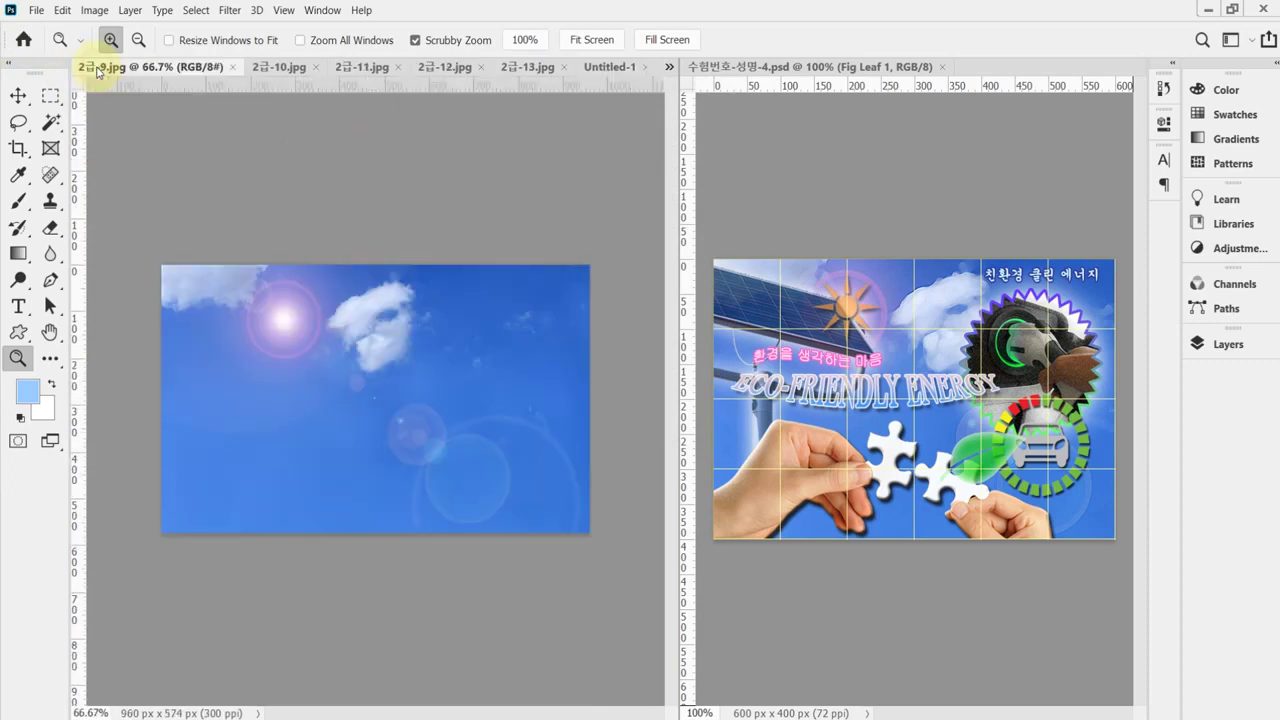
{"action": "key", "text": "ctrl+a"}
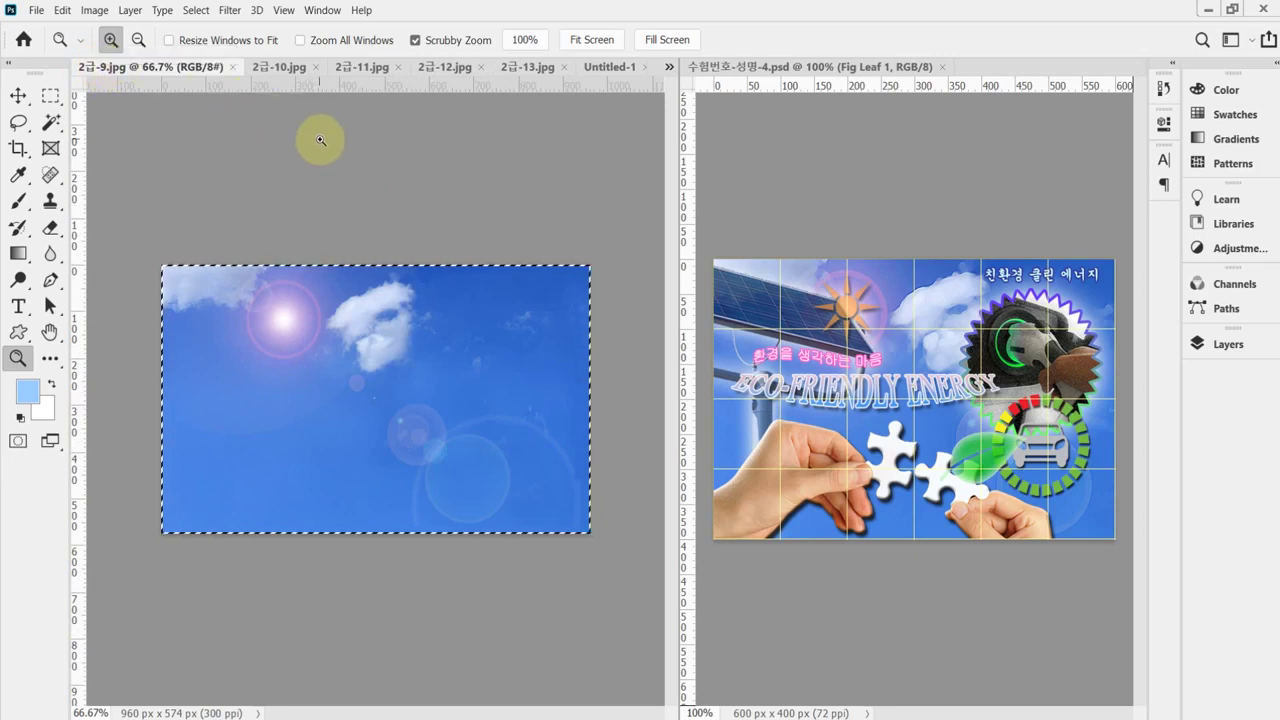
{"action": "left_click", "coordinate": [608, 66]}
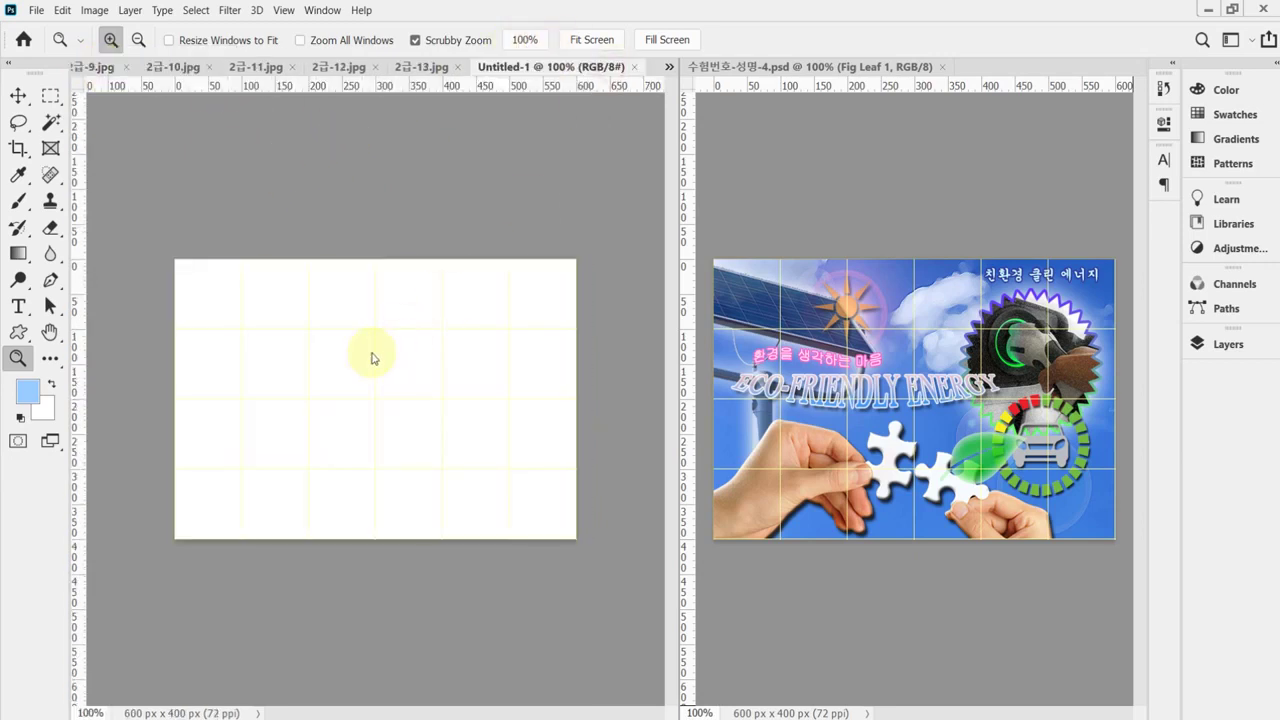
{"action": "key", "text": "ctrl+v"}
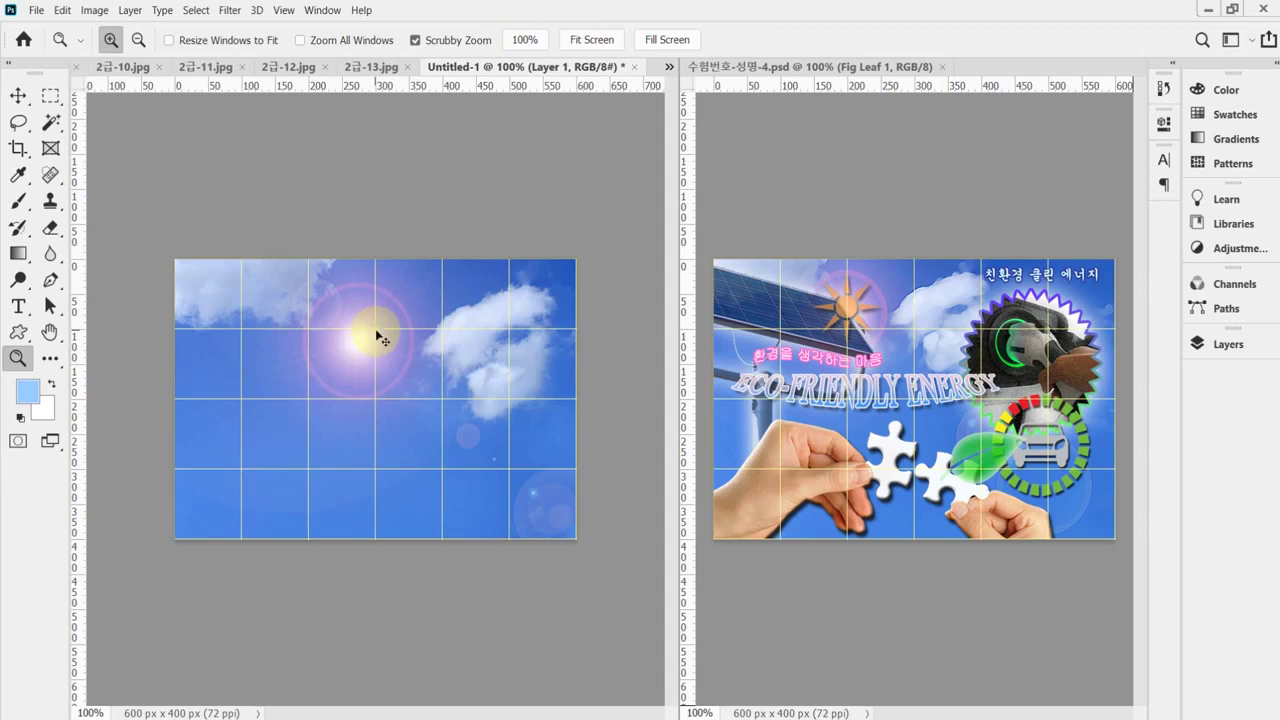
Scale the pasted sky layer to about 81.35% and position its sun flare and cloud to match the reference composition.
{"action": "key", "text": "ctrl+t"}
{"action": "left_click_drag", "start_coordinate": [528, 480], "coordinate": [498, 471]}
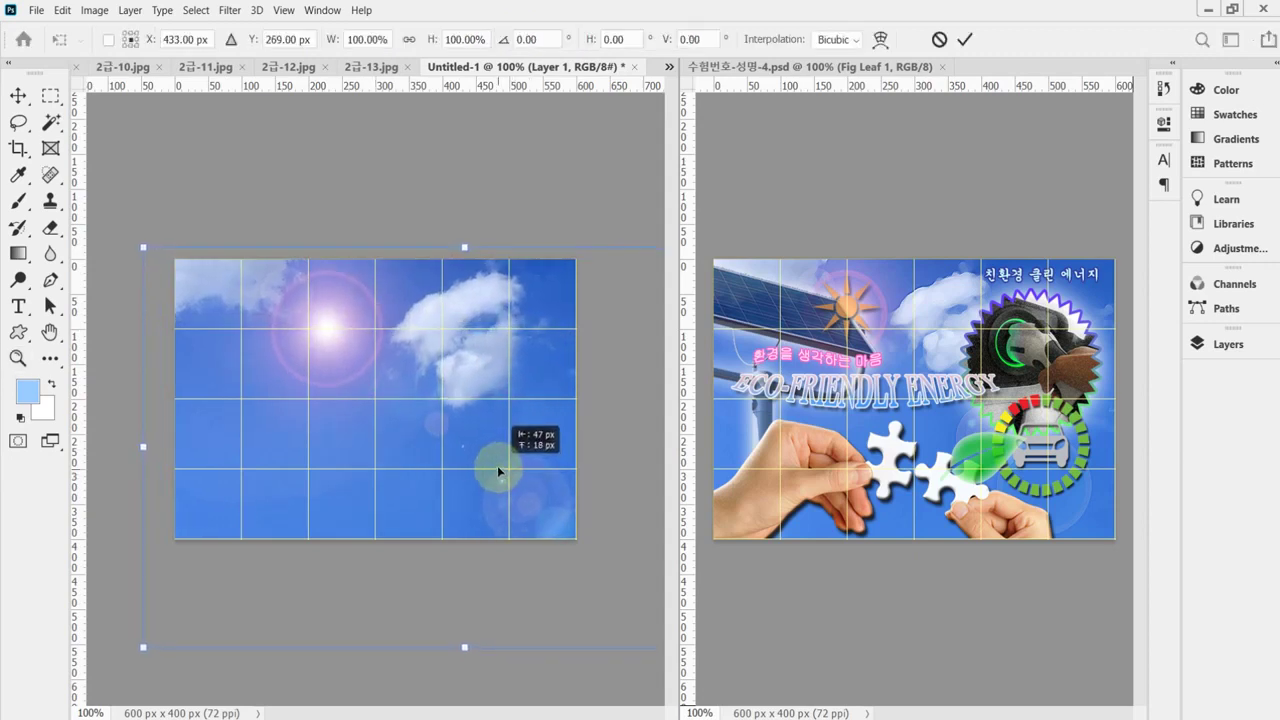
{"action": "left_click_drag", "start_coordinate": [143, 646], "coordinate": [240, 587]}
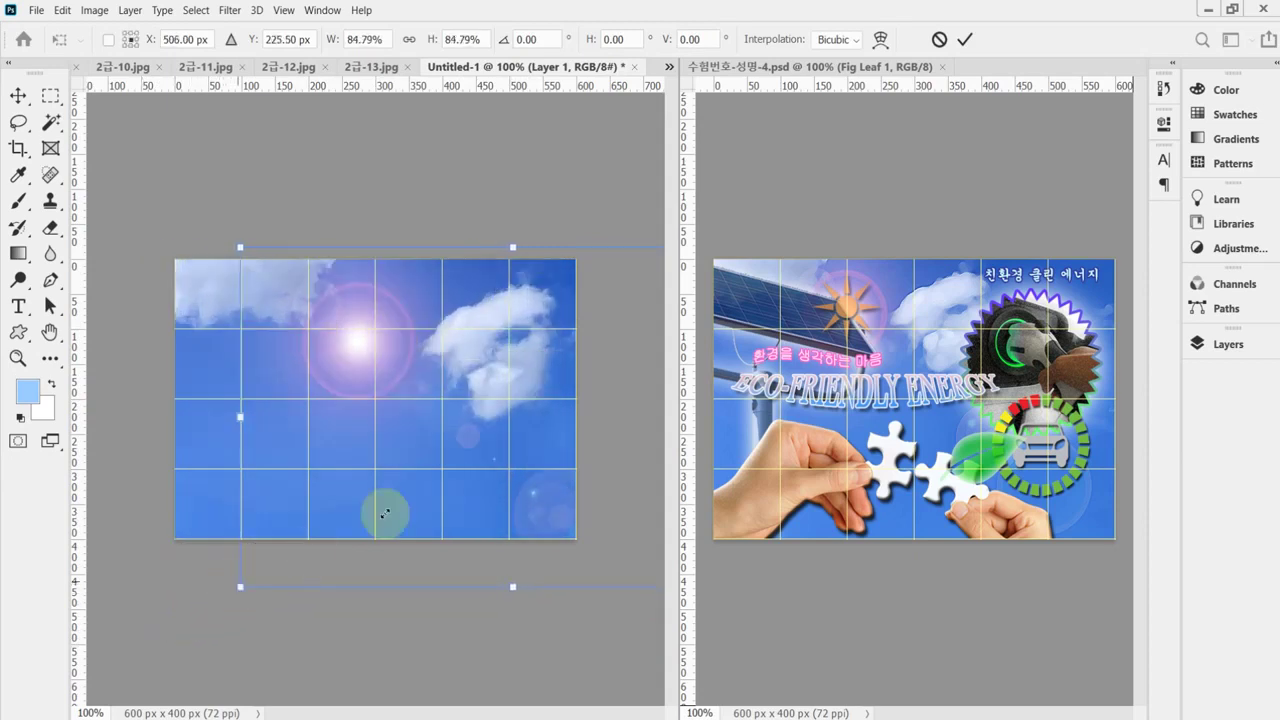
{"action": "left_click_drag", "start_coordinate": [385, 513], "coordinate": [341, 487]}
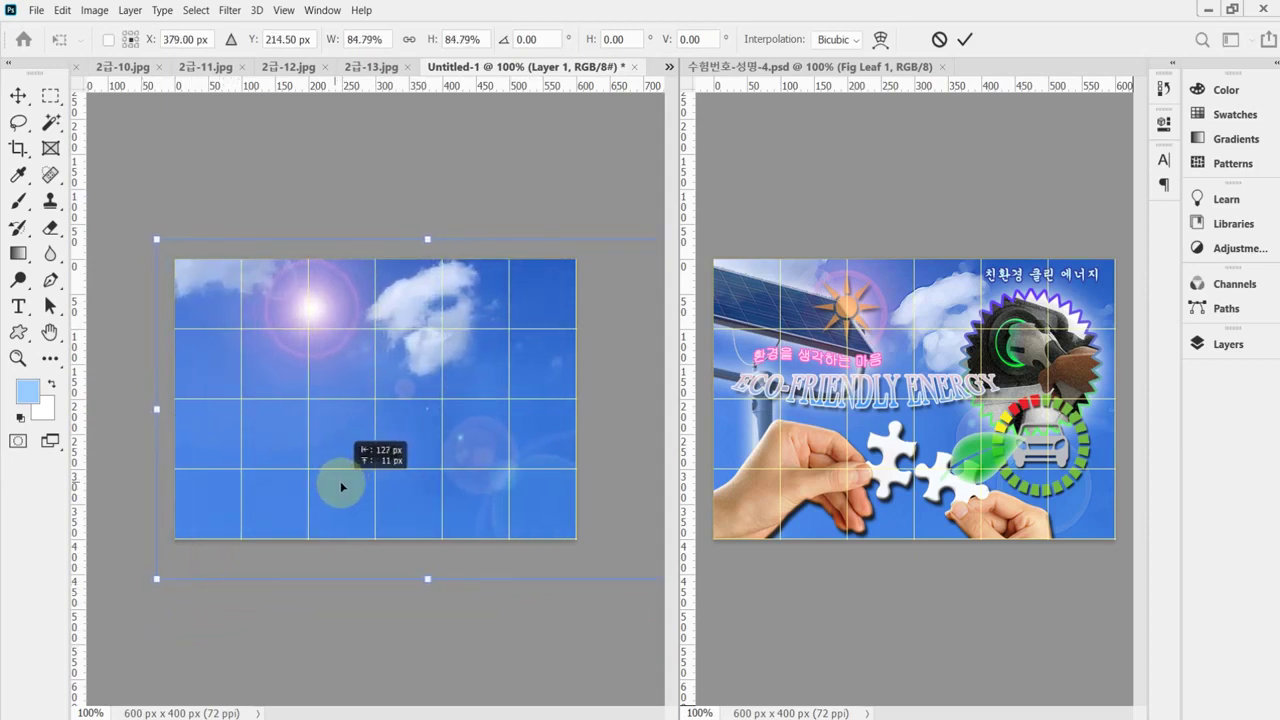
{"action": "left_click_drag", "start_coordinate": [157, 580], "coordinate": [177, 565]}
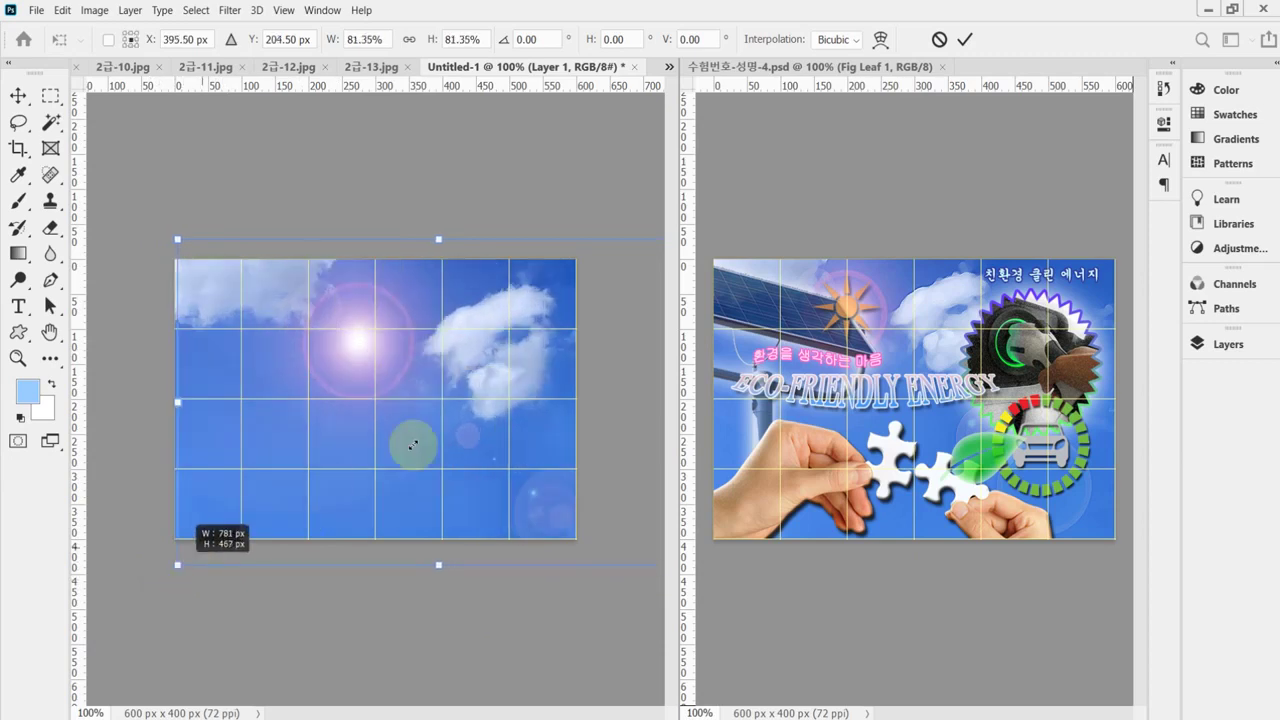
{"action": "left_click_drag", "start_coordinate": [413, 444], "coordinate": [426, 451]}
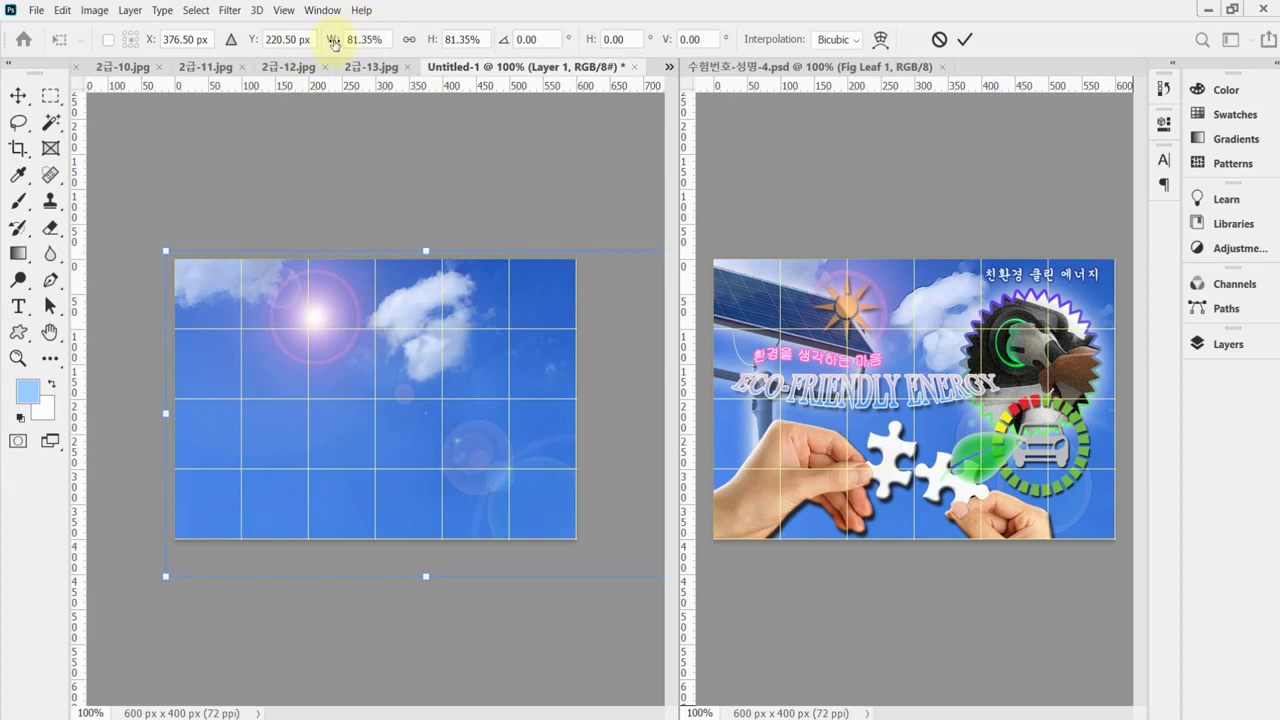
Scale the sky layer proportionally to 73.35% and shift it up and left until it covers the canvas.
{"action": "left_click", "coordinate": [409, 39]}
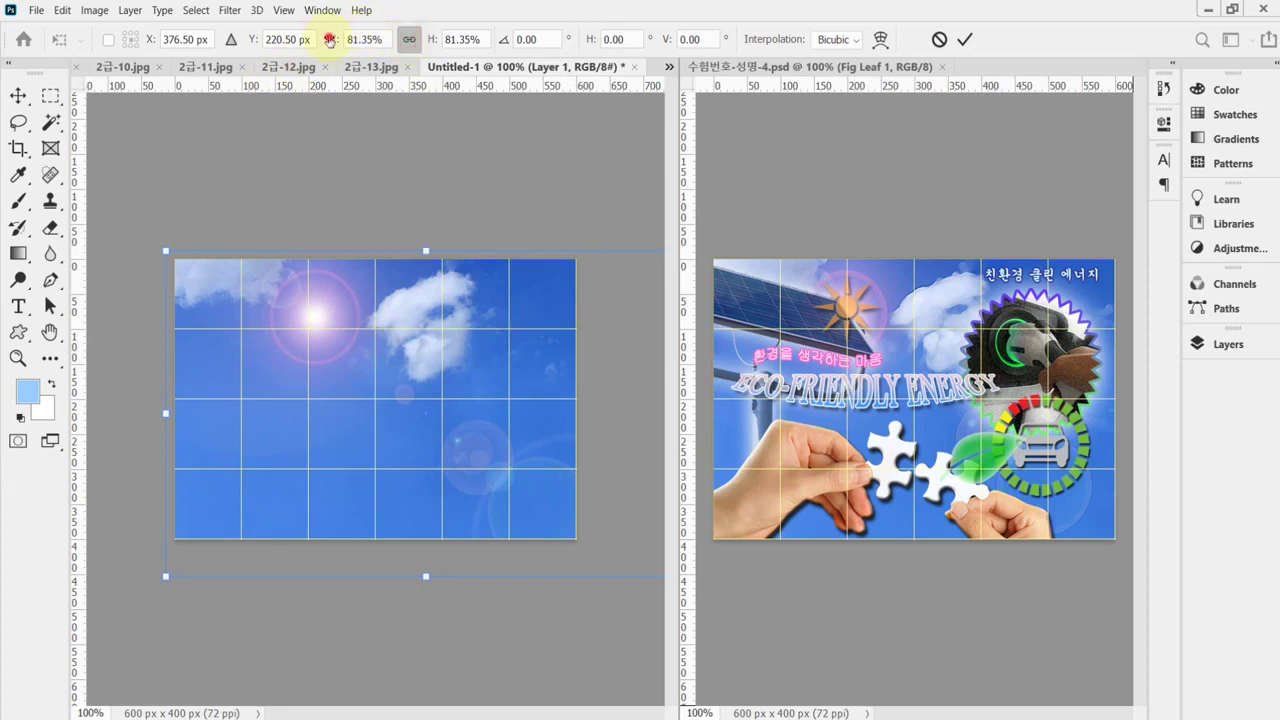
{"action": "left_click_drag", "start_coordinate": [329, 39], "coordinate": [322, 39]}
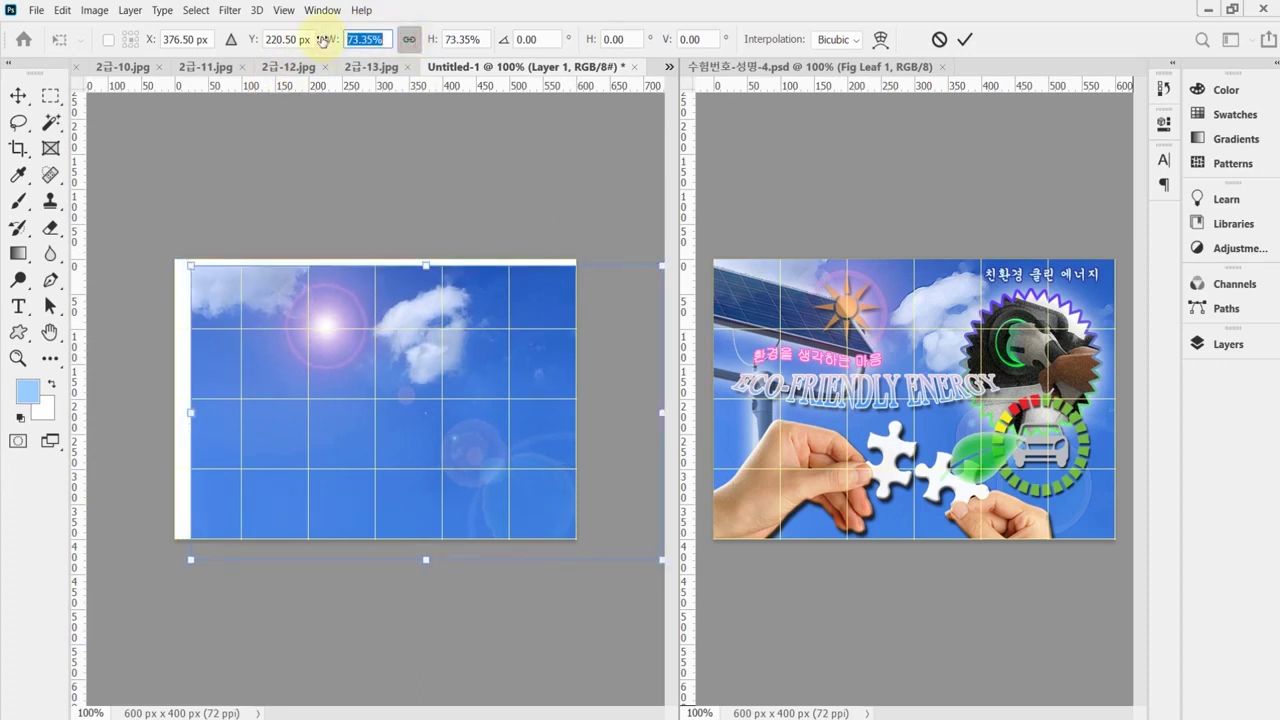
{"action": "left_click_drag", "start_coordinate": [492, 348], "coordinate": [466, 334]}
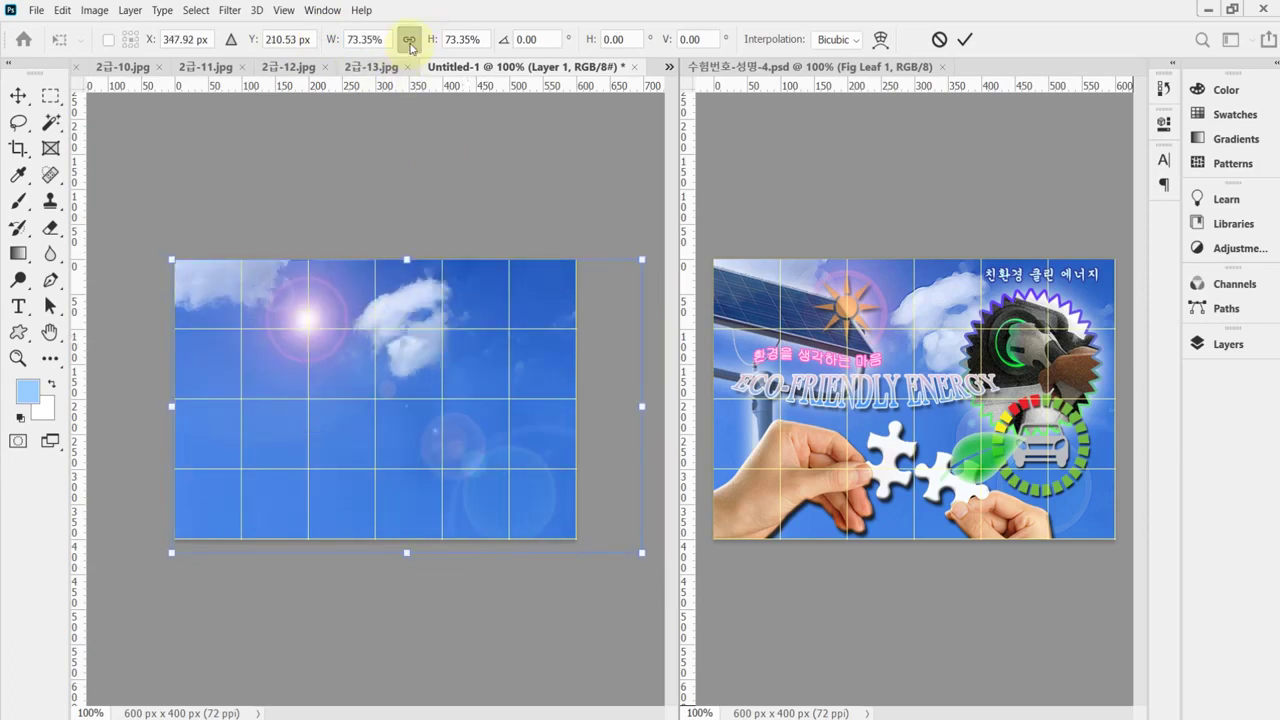
{"action": "left_click", "coordinate": [410, 42]}
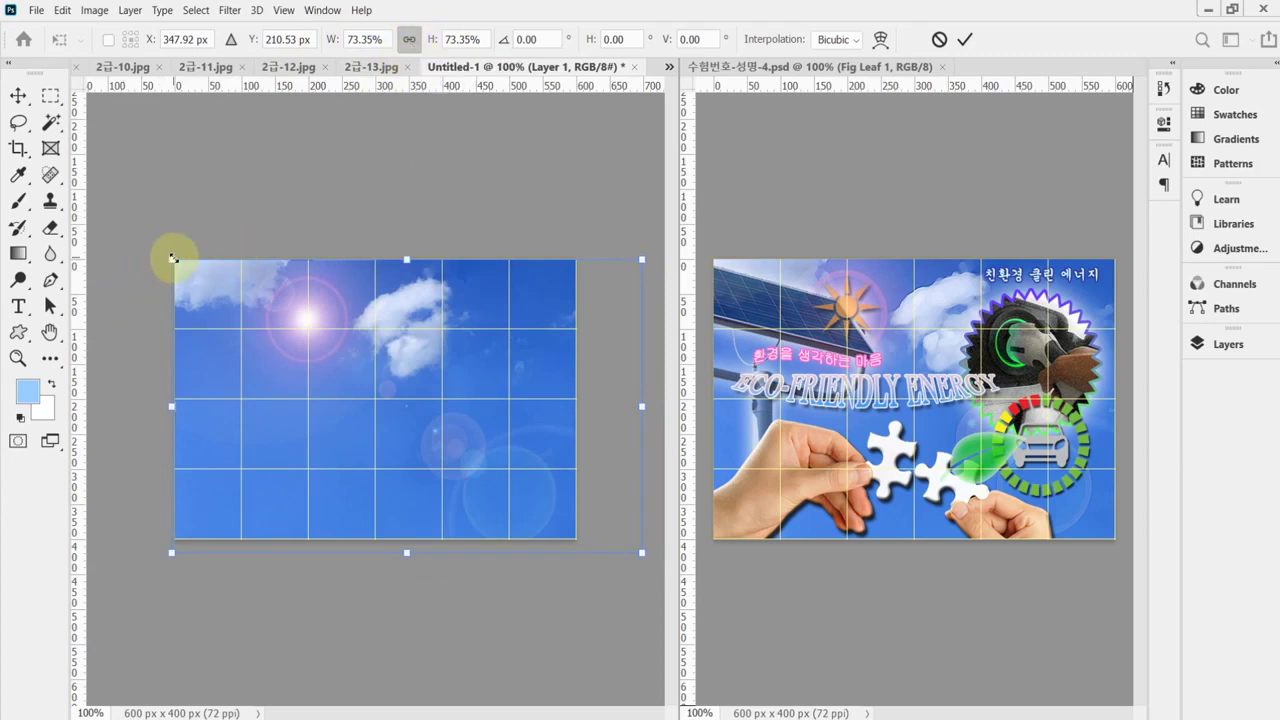
Fine-tune the sky layer's proportional scale to 72.76%, place it at about X 349 px, Y 200 px, and commit the transform.
{"action": "left_click_drag", "start_coordinate": [172, 258], "coordinate": [166, 246]}
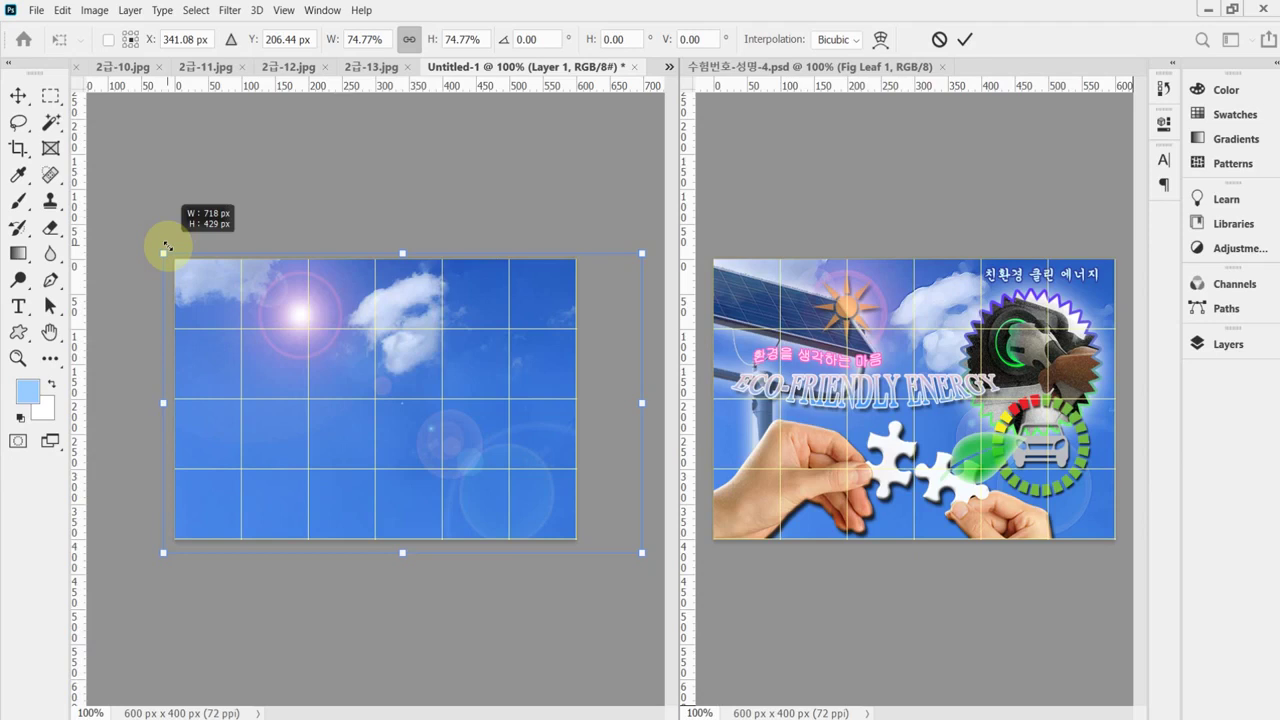
{"action": "left_click_drag", "start_coordinate": [166, 246], "coordinate": [166, 246]}
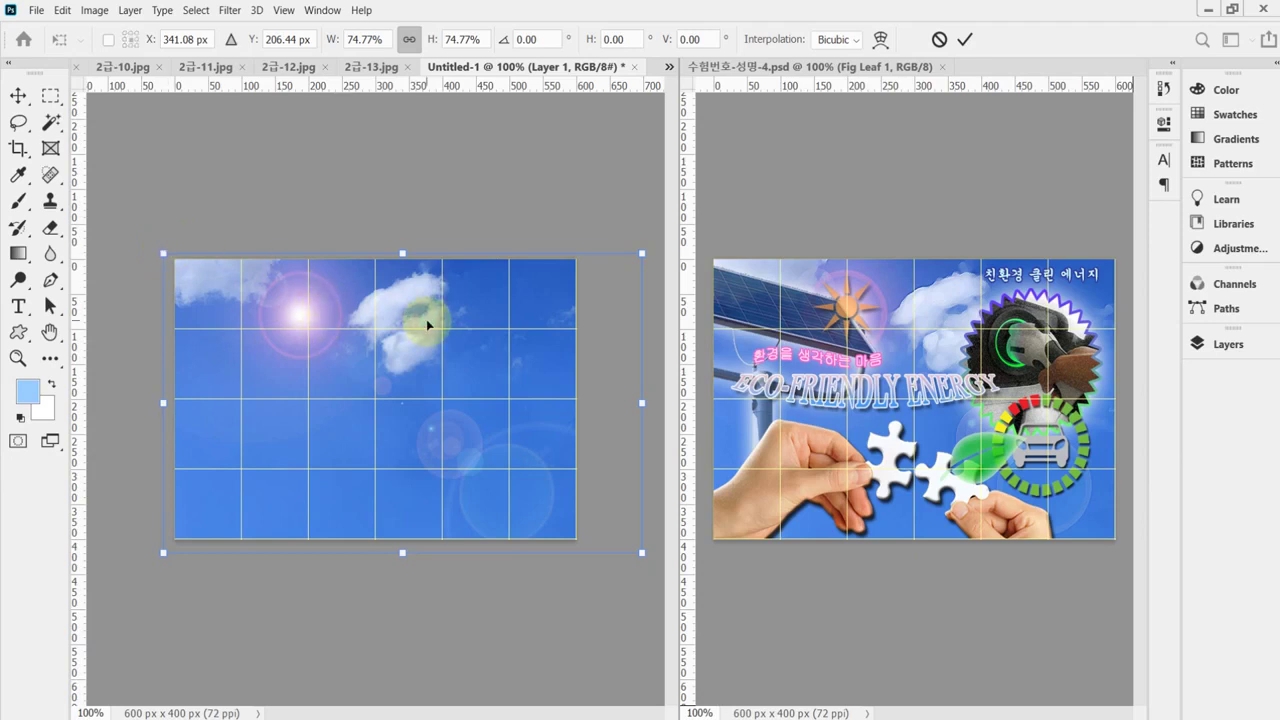
{"action": "left_click_drag", "start_coordinate": [427, 324], "coordinate": [427, 324]}
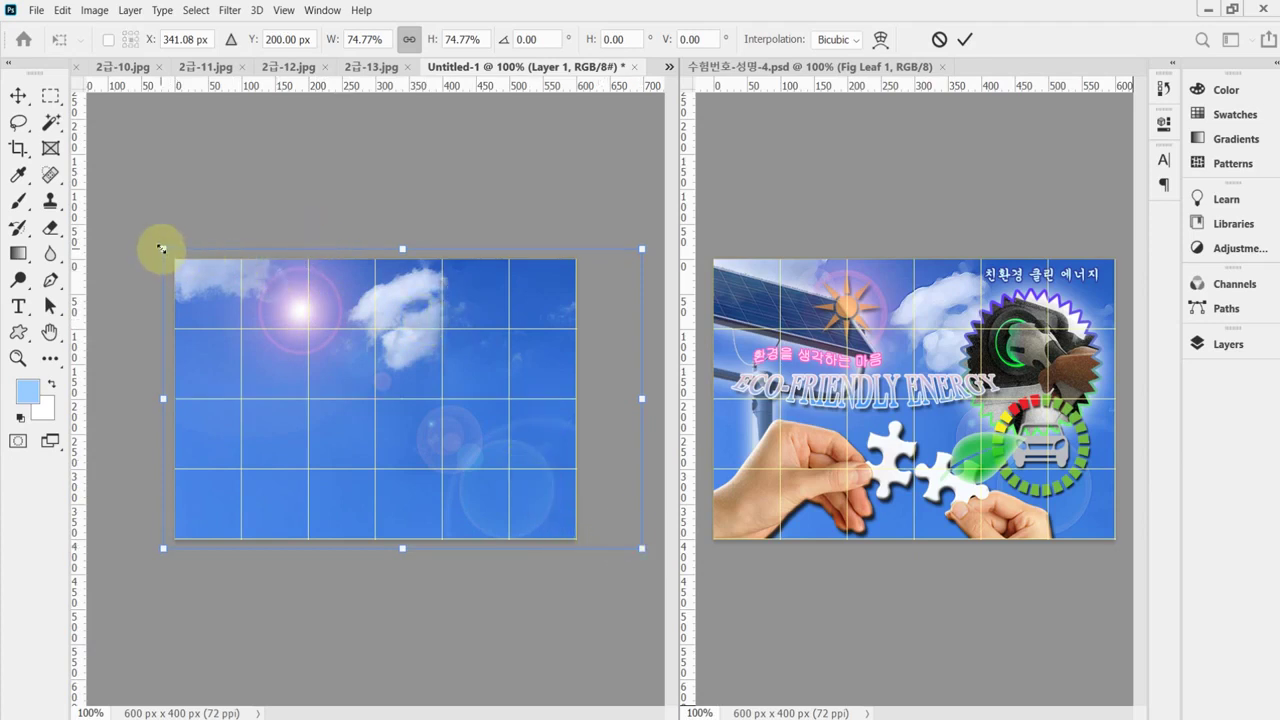
{"action": "mouse_move", "coordinate": [163, 248]}
{"action": "left_mouse_down"}
{"action": "mouse_move", "coordinate": [149, 234]}
{"action": "mouse_move", "coordinate": [163, 245]}
{"action": "left_mouse_up"}
{"action": "mouse_move", "coordinate": [376, 335]}
{"action": "left_mouse_down"}
{"action": "mouse_move", "coordinate": [395, 342]}
{"action": "mouse_move", "coordinate": [393, 331]}
{"action": "left_mouse_up"}
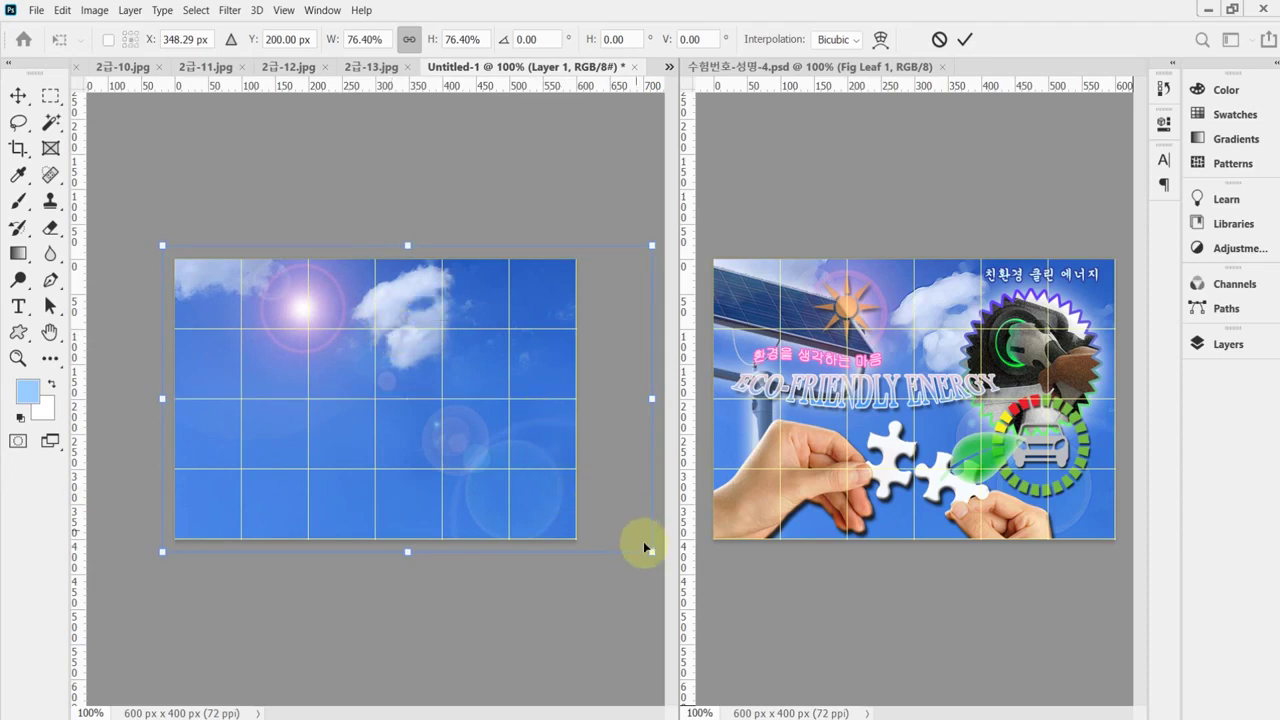
{"action": "left_click_drag", "start_coordinate": [650, 549], "coordinate": [623, 538]}
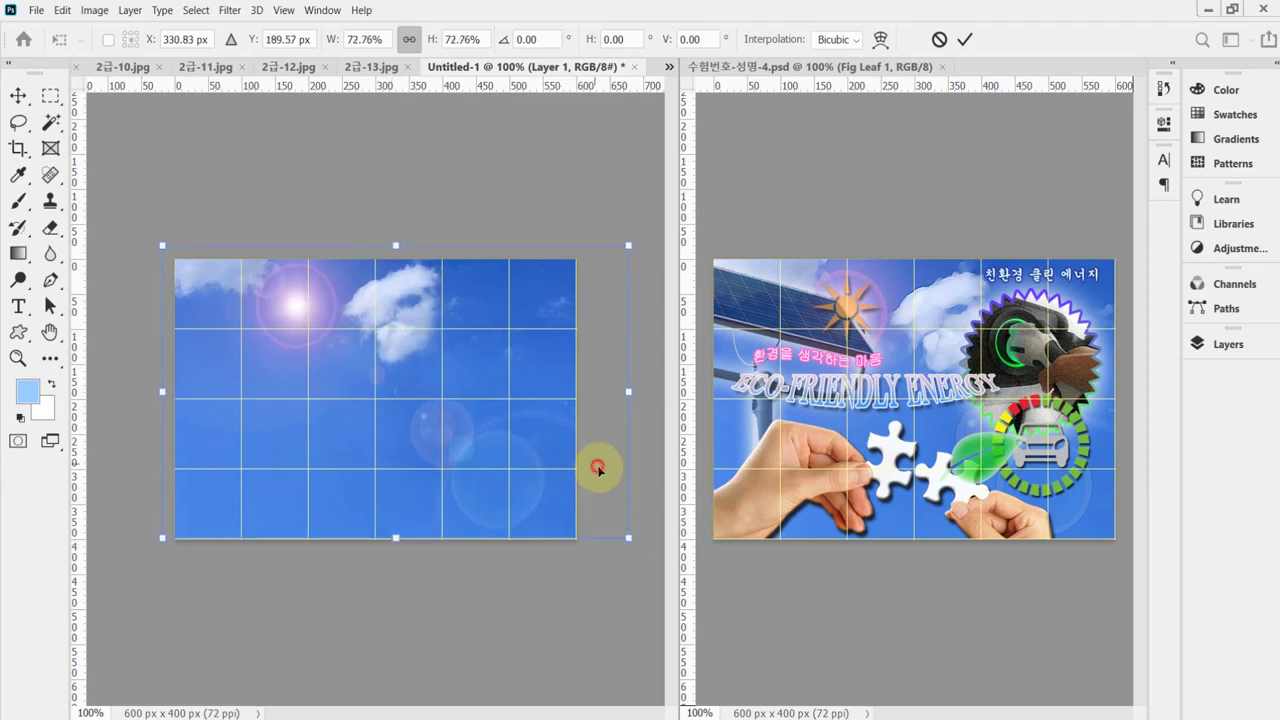
{"action": "left_click_drag", "start_coordinate": [597, 466], "coordinate": [603, 475]}
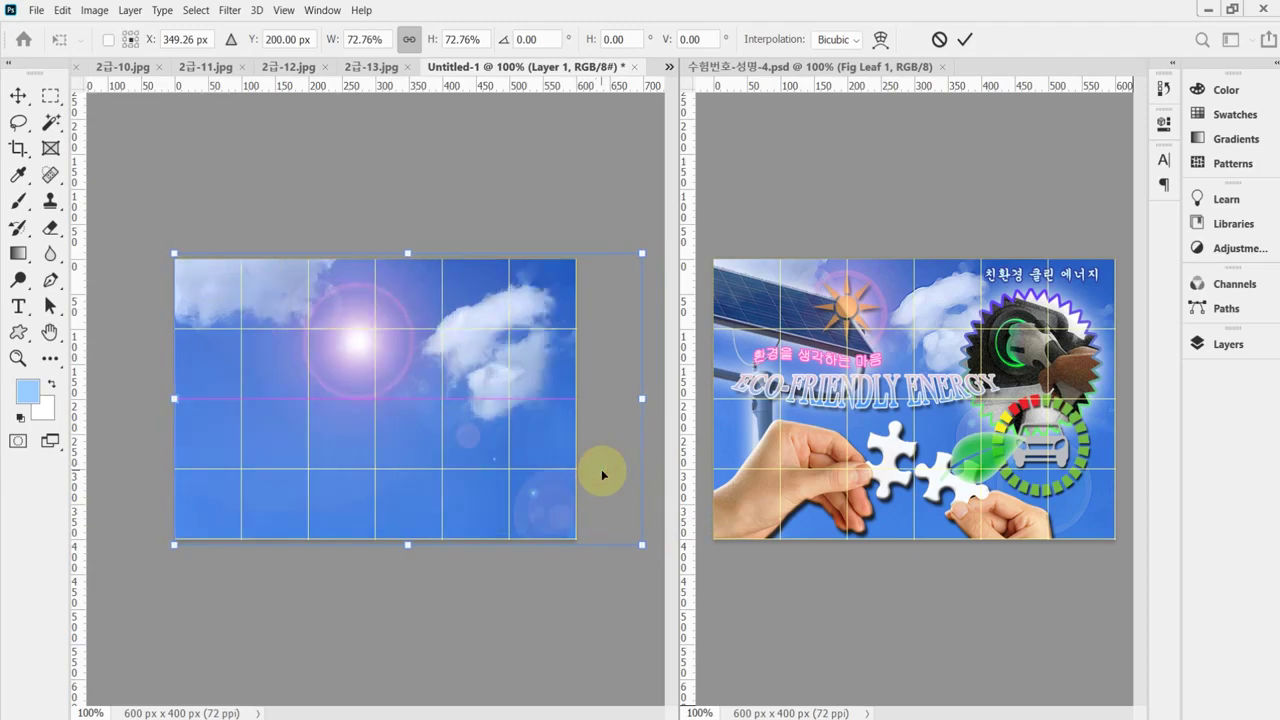
{"action": "key", "text": "Return"}
{"action": "key", "text": "z"}
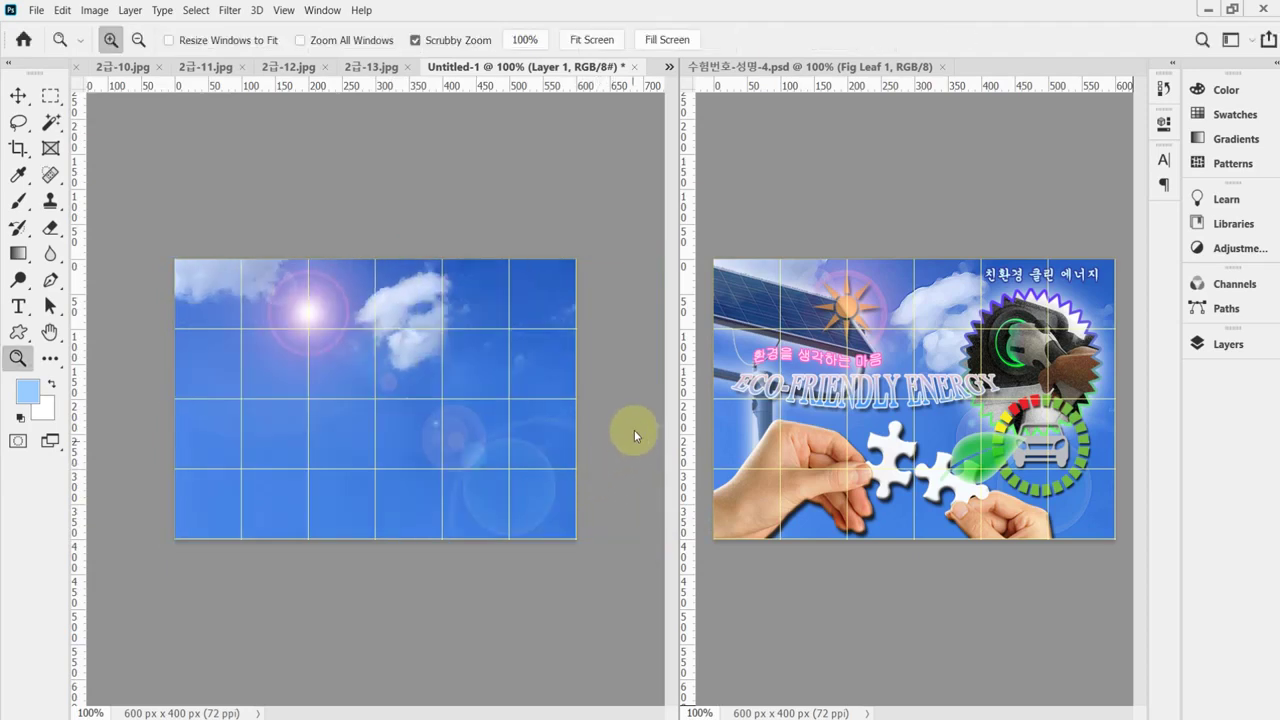
Save the document as a Photoshop file named 수험번호-성명-4 in the 임시파일 folder on the desktop.
{"action": "key", "text": "ctrl+shift+s"}
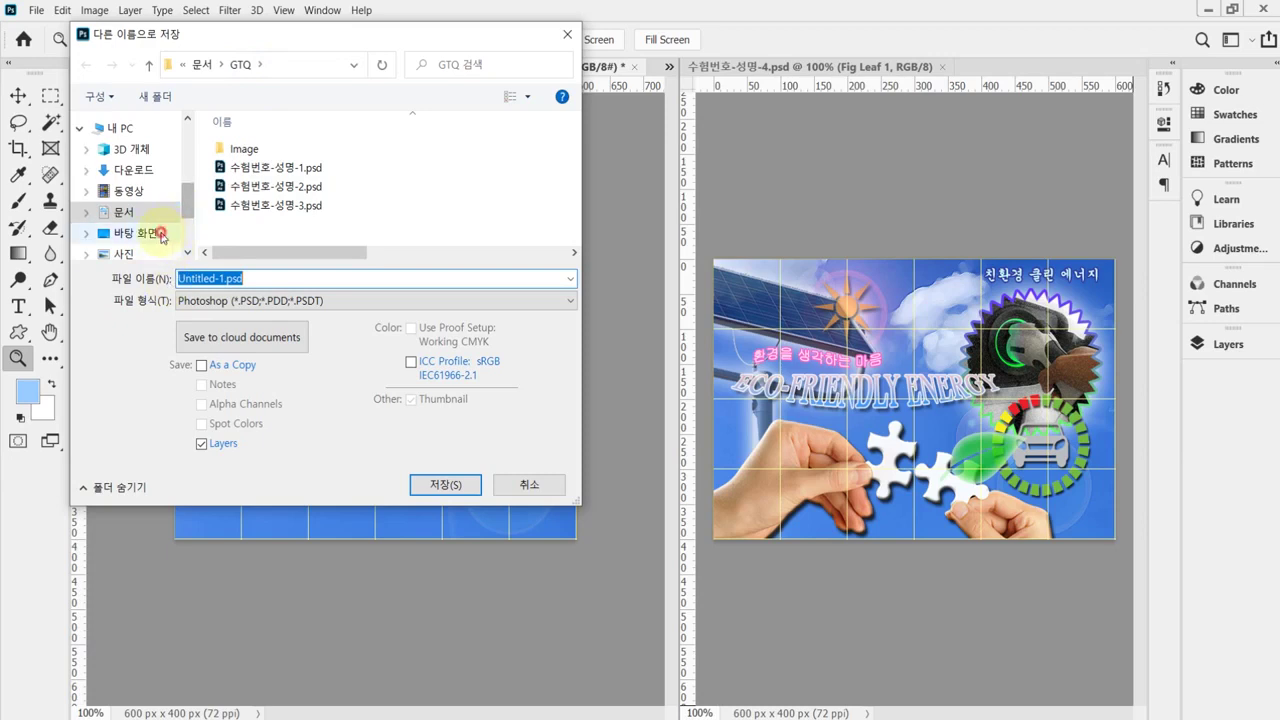
{"action": "left_click", "coordinate": [155, 236]}
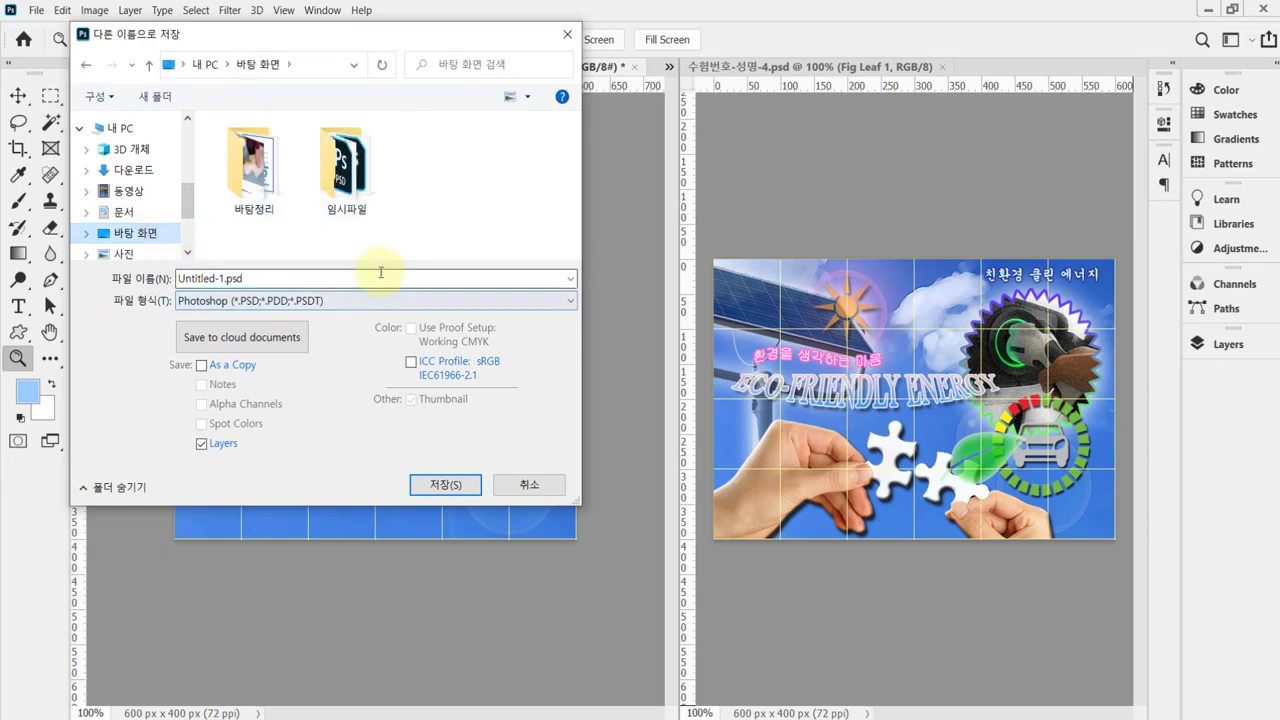
{"action": "double_click", "coordinate": [338, 176]}
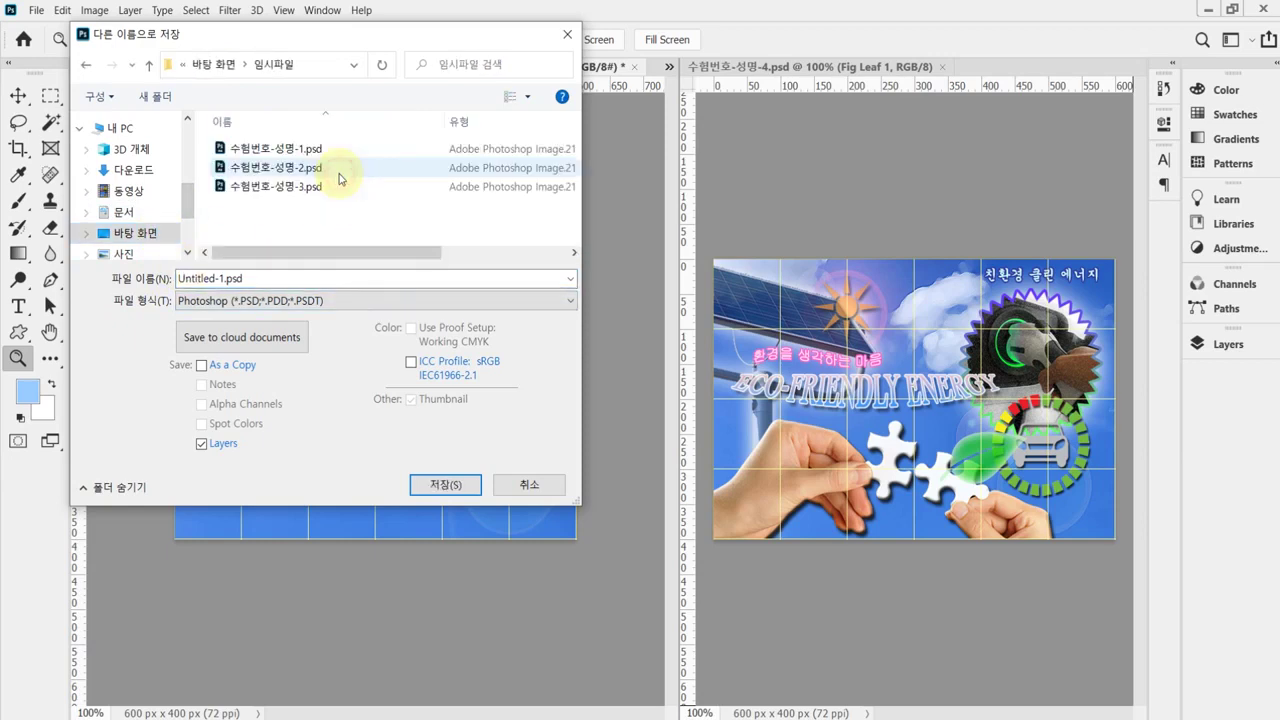
{"action": "left_click", "coordinate": [276, 186]}
{"action": "left_click", "coordinate": [240, 278]}
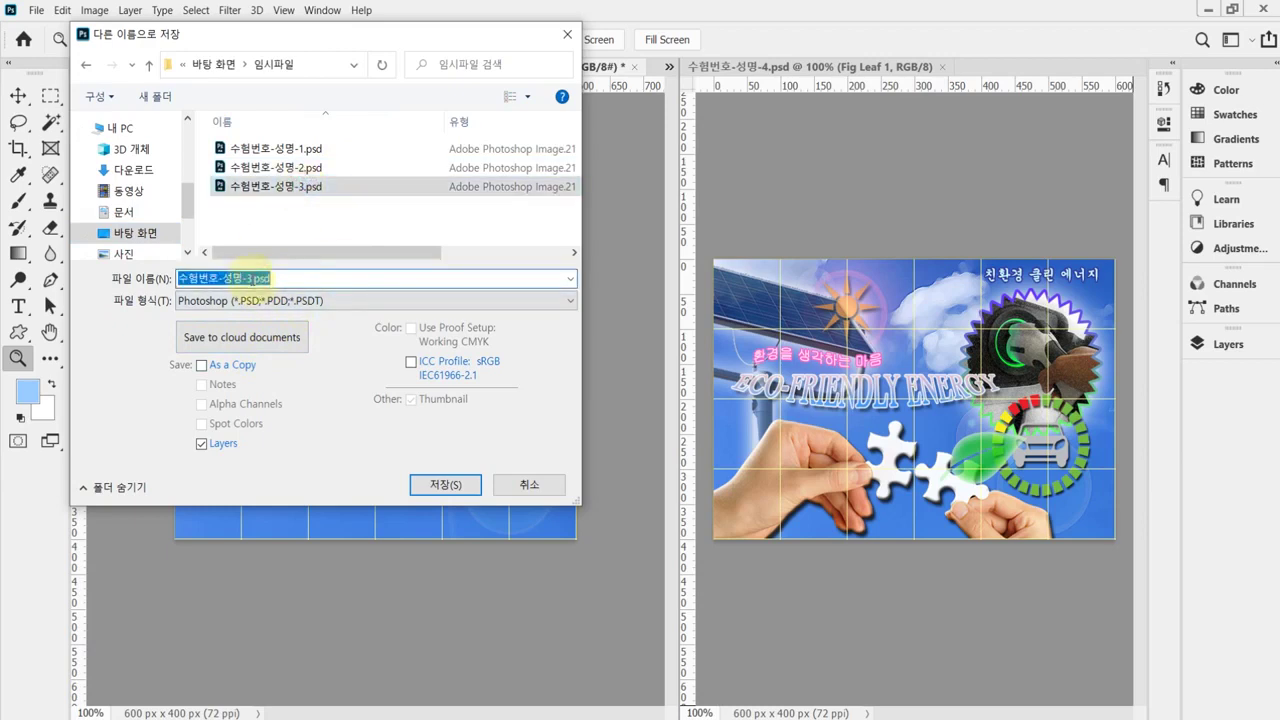
{"action": "left_click_drag", "start_coordinate": [246, 279], "coordinate": [307, 283]}
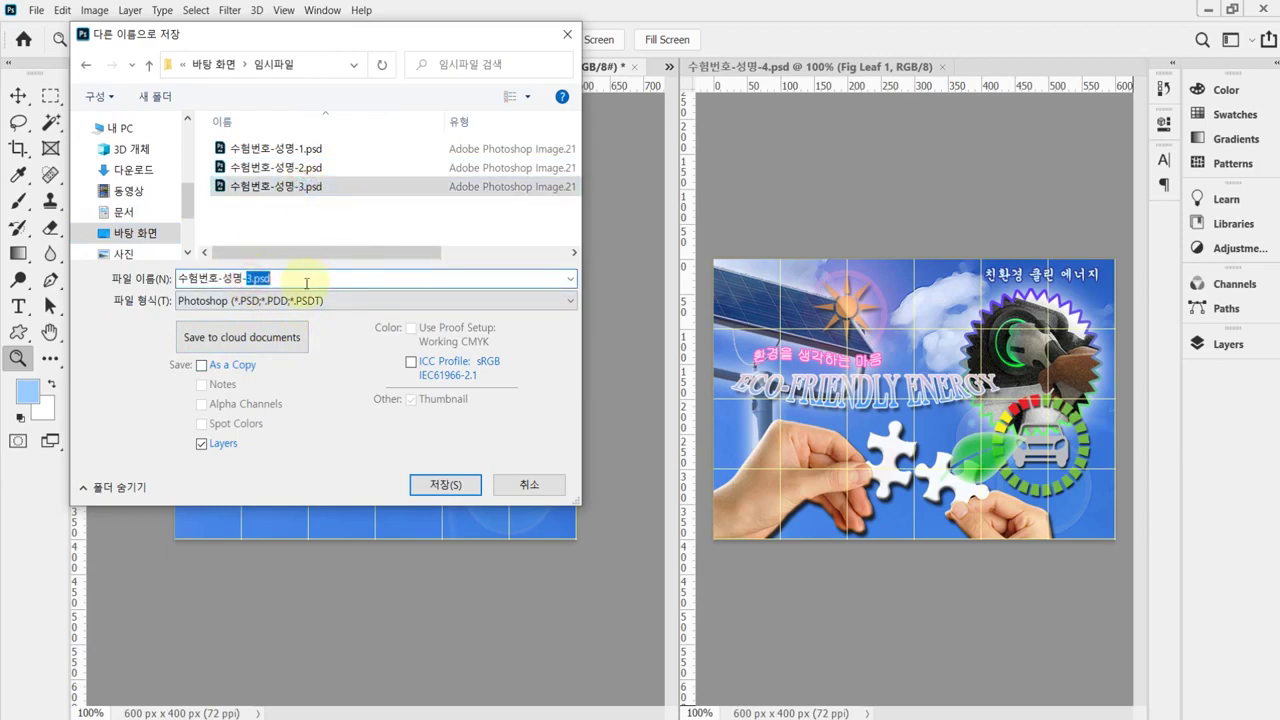
{"action": "type", "text": "4"}
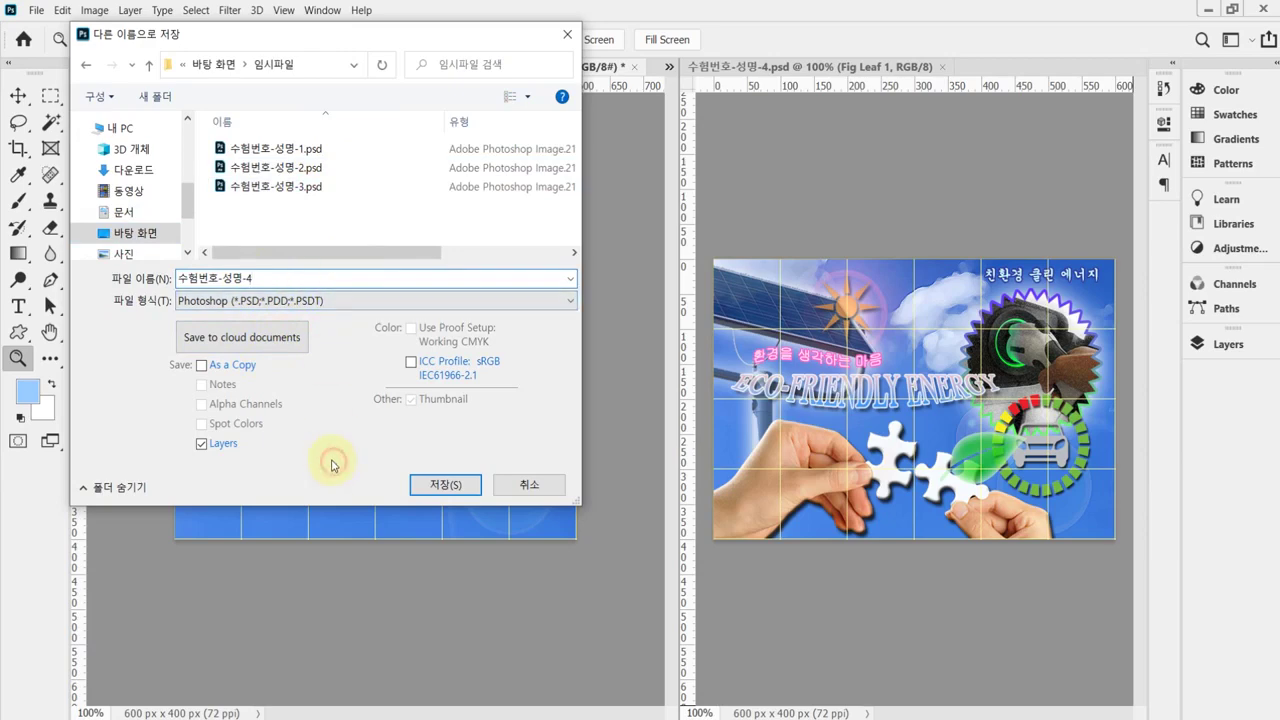
{"action": "left_click", "coordinate": [446, 490]}
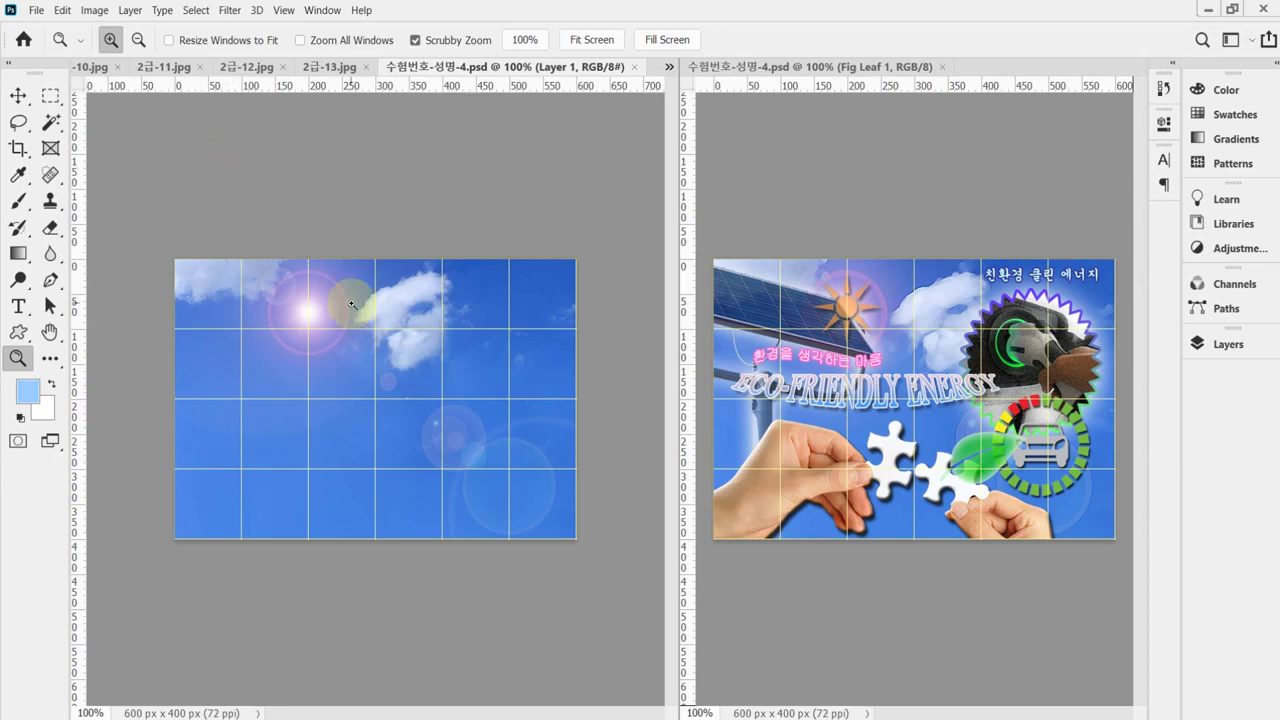
Apply the Paint Daubs artistic filter from the Filter Gallery to the sky layer and save the document.
{"action": "left_click", "coordinate": [233, 11]}
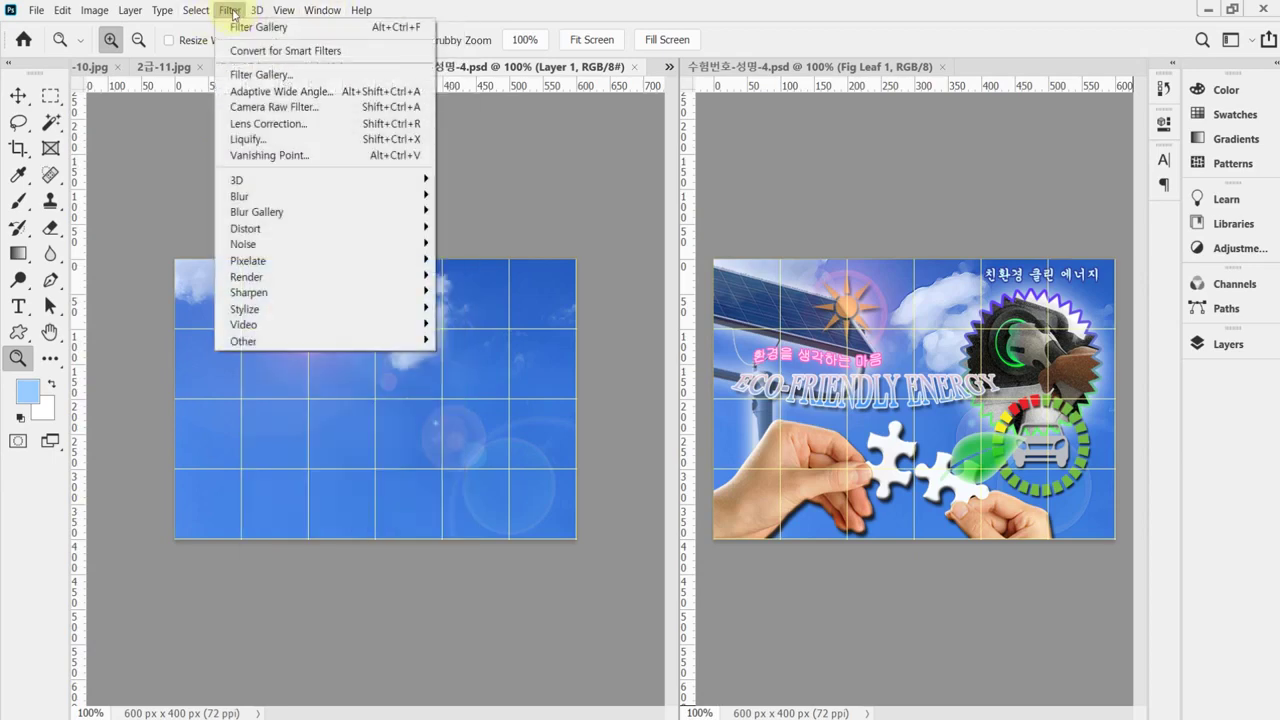
{"action": "left_click", "coordinate": [256, 75]}
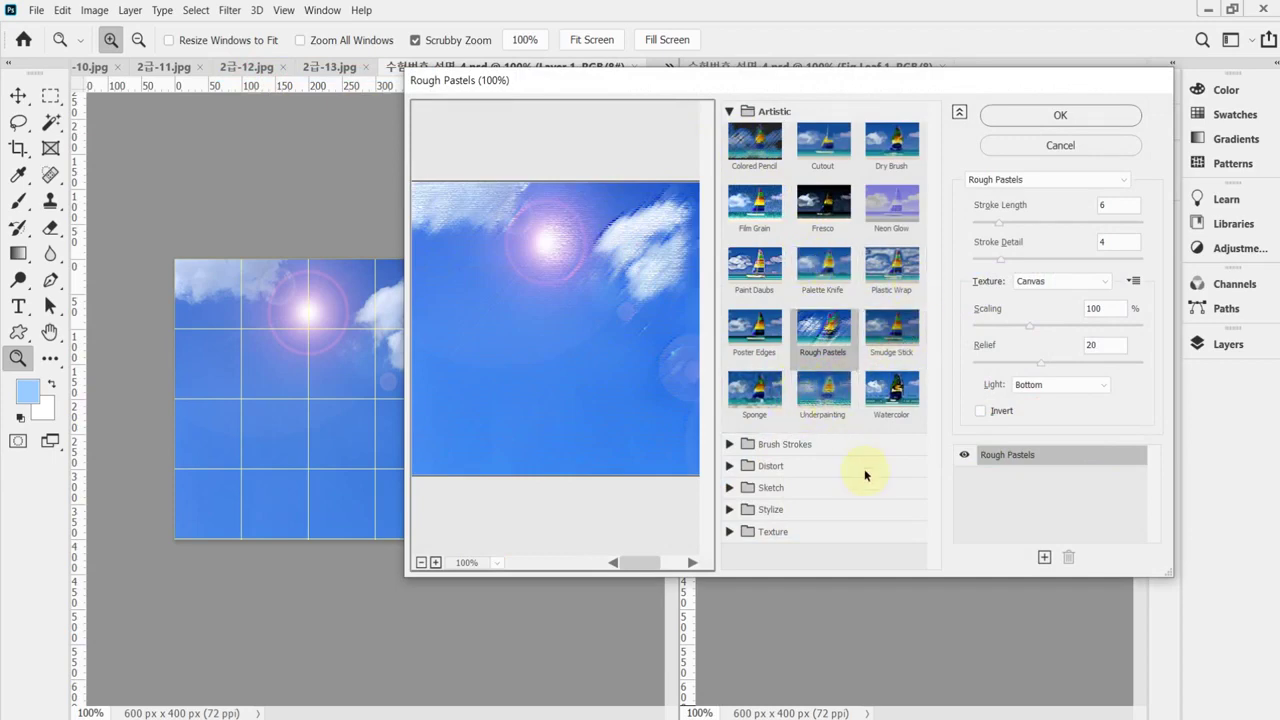
{"action": "left_click", "coordinate": [748, 283]}
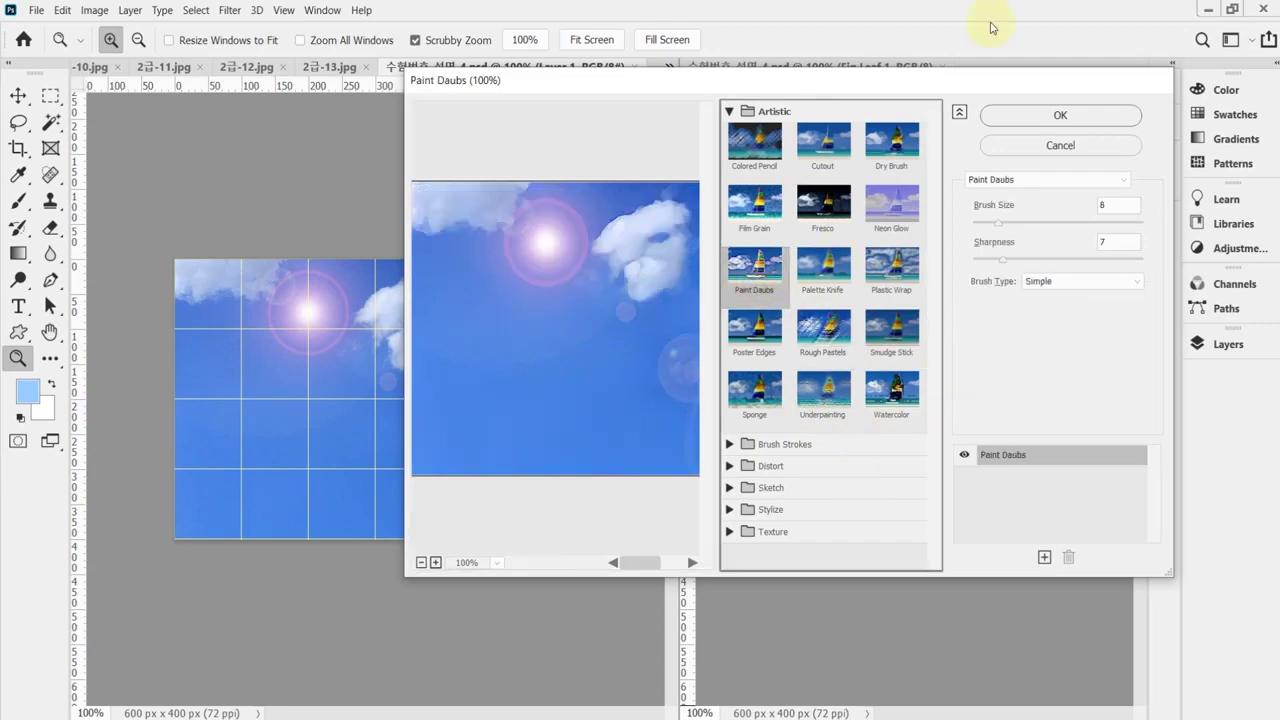
{"action": "left_click", "coordinate": [1050, 118]}
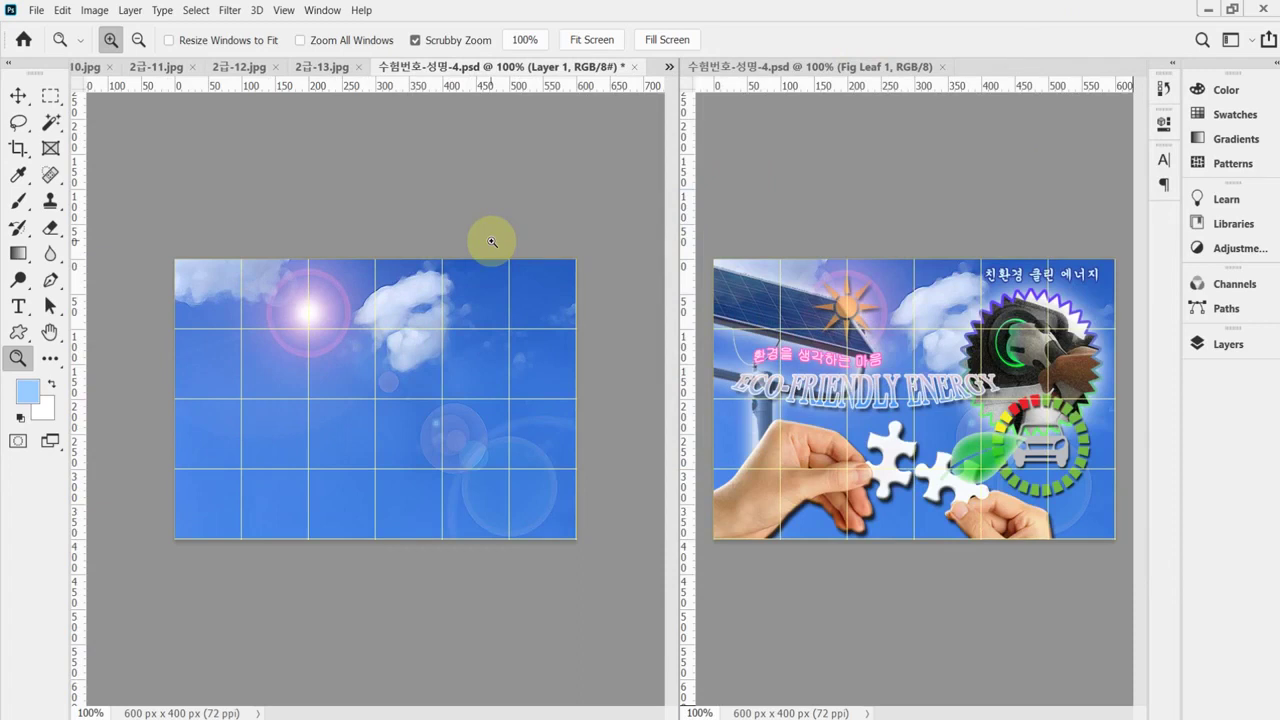
{"action": "key", "text": "ctrl+s"}
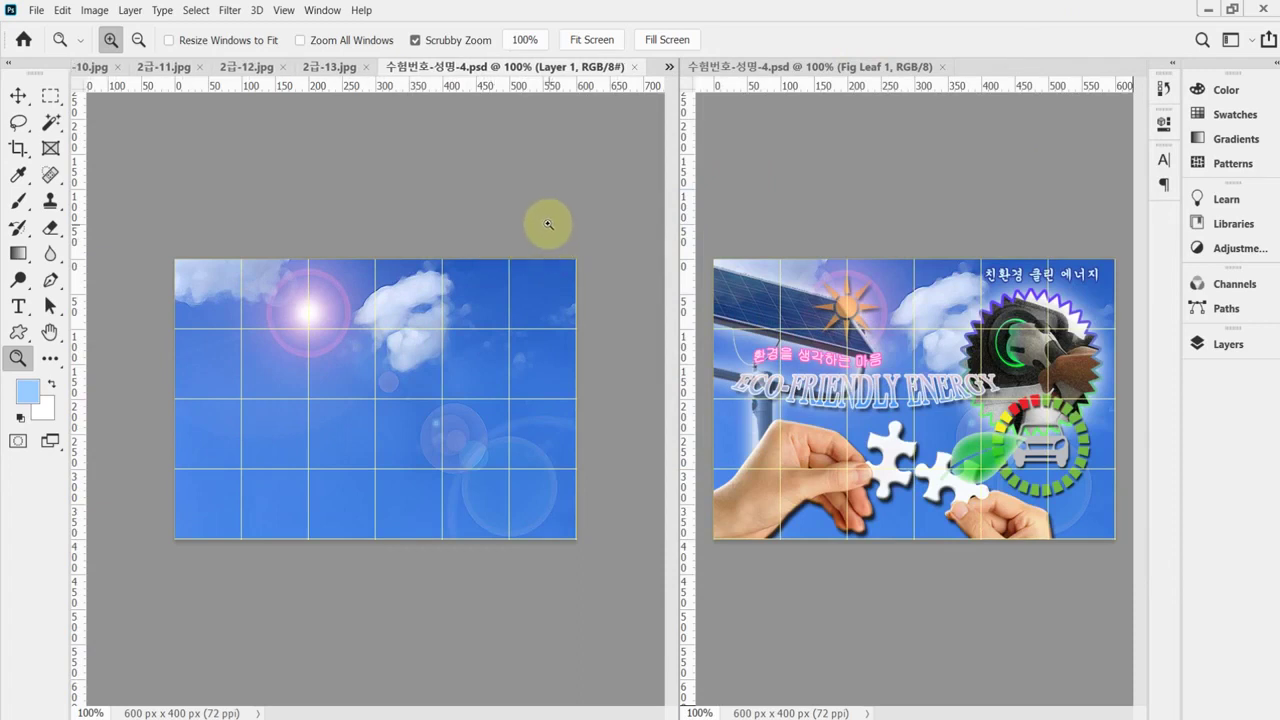
Switch to the 2급-10.jpg image, choose the Magic Wand tool and reset all tools to their default settings.
{"action": "left_click", "coordinate": [97, 68]}
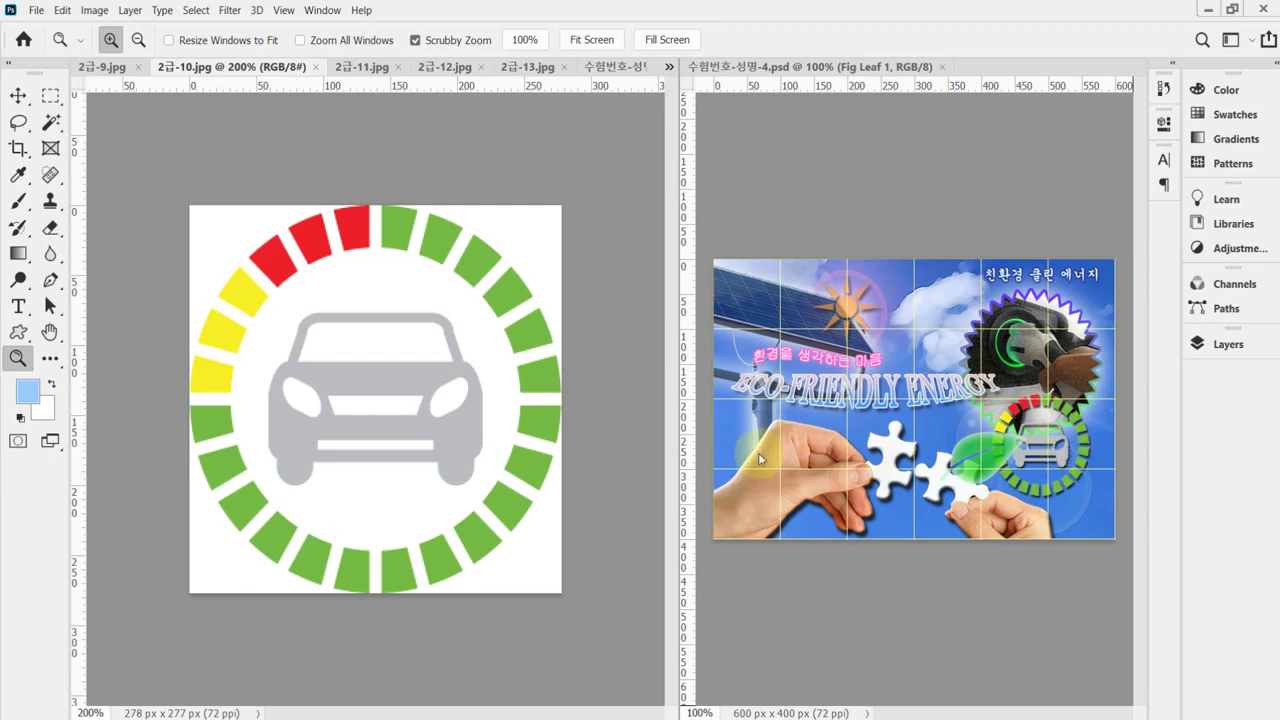
{"action": "left_click", "coordinate": [52, 124]}
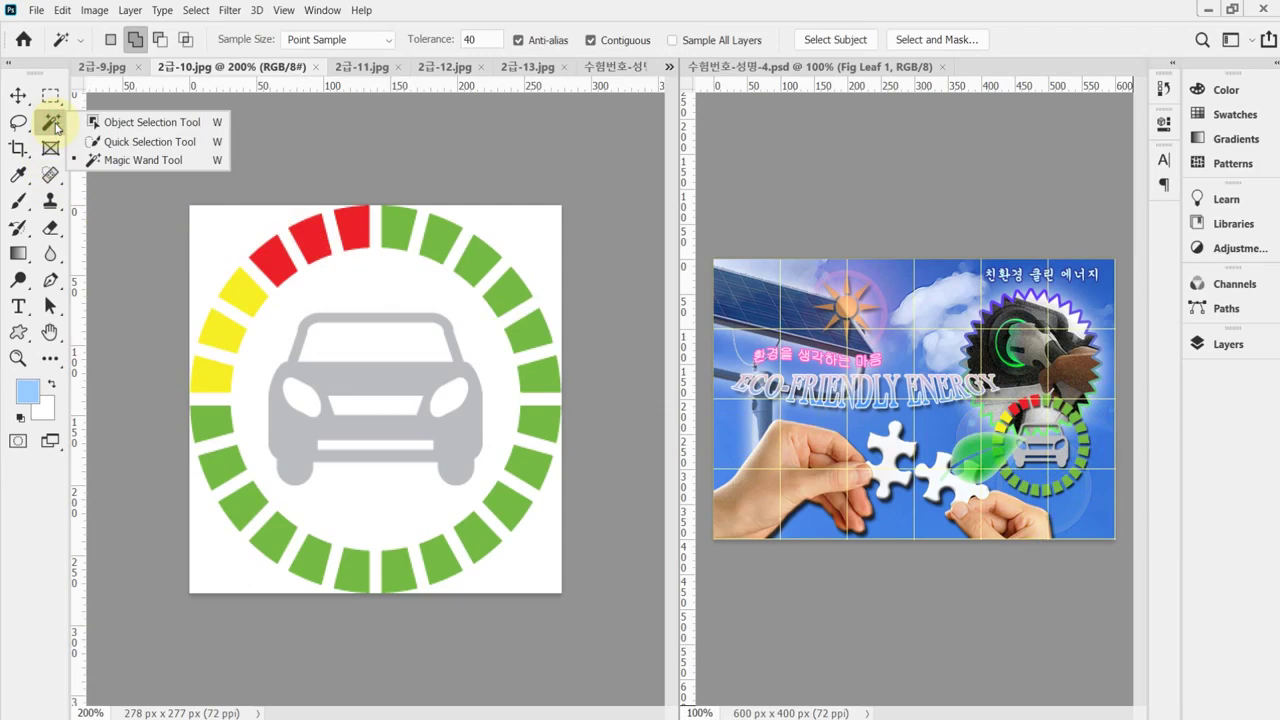
{"action": "left_click", "coordinate": [110, 160]}
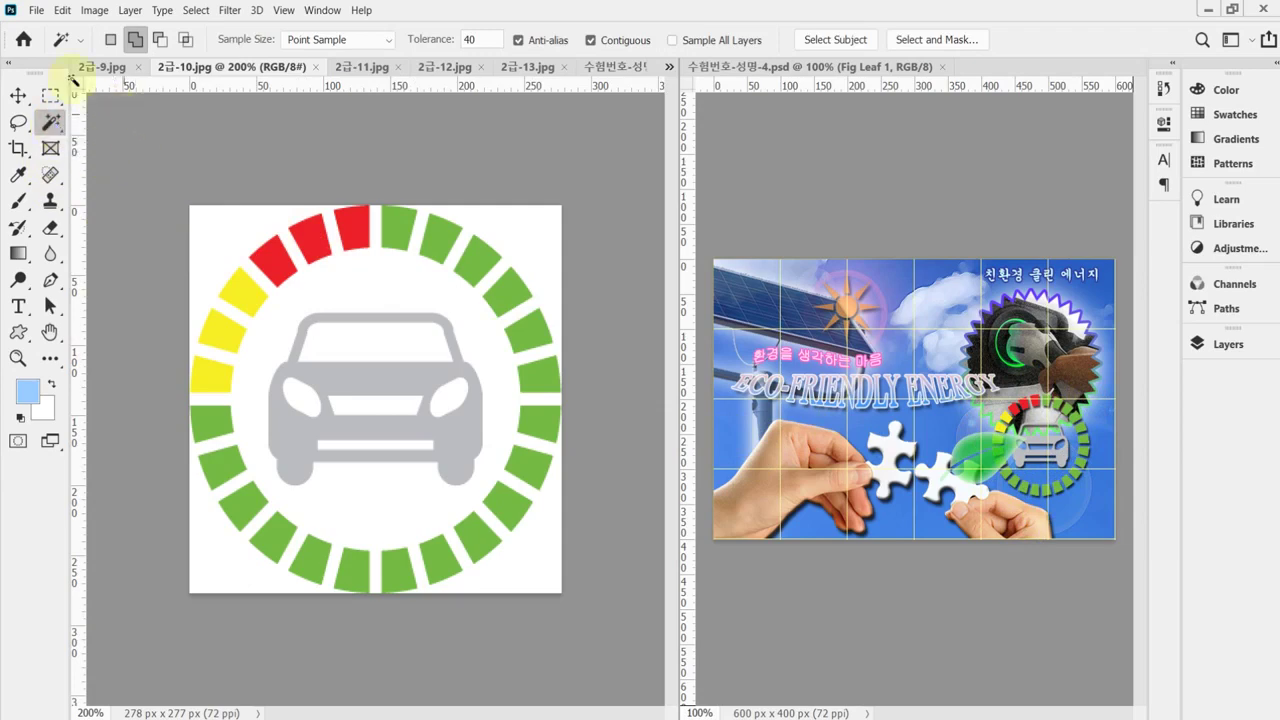
{"action": "right_click", "coordinate": [60, 39]}
{"action": "left_click", "coordinate": [110, 52]}
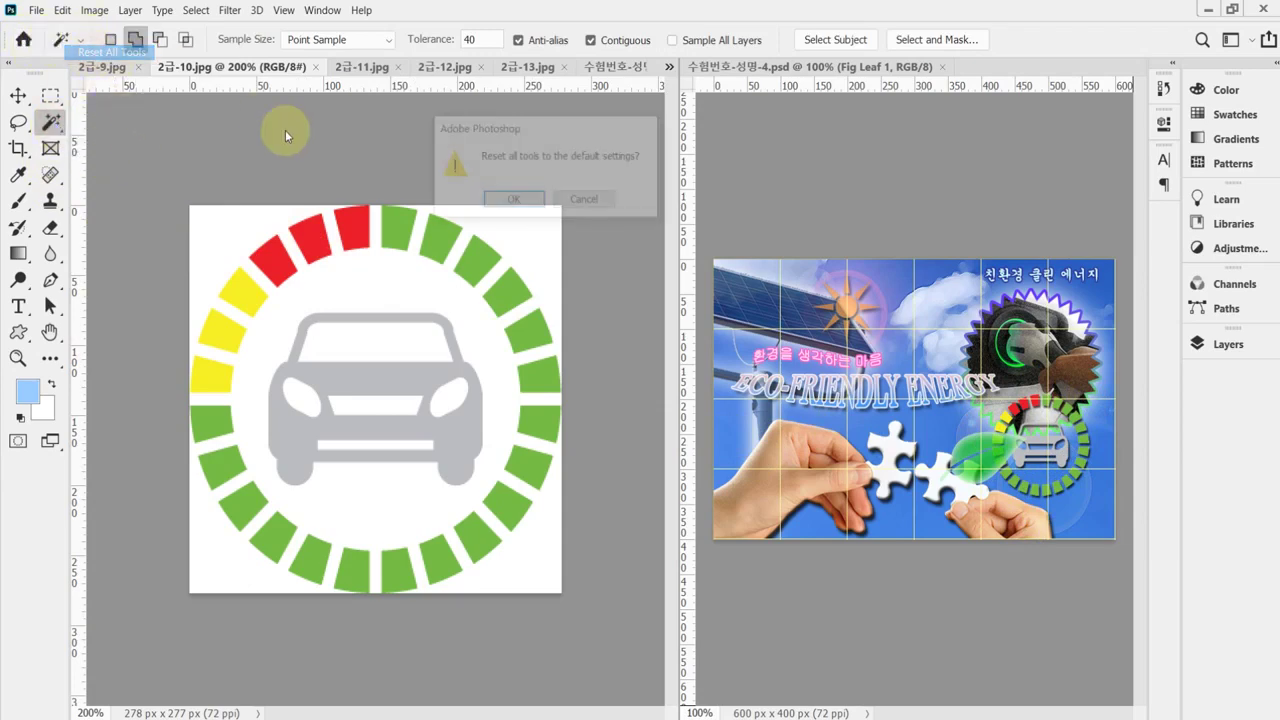
{"action": "left_click", "coordinate": [511, 199]}
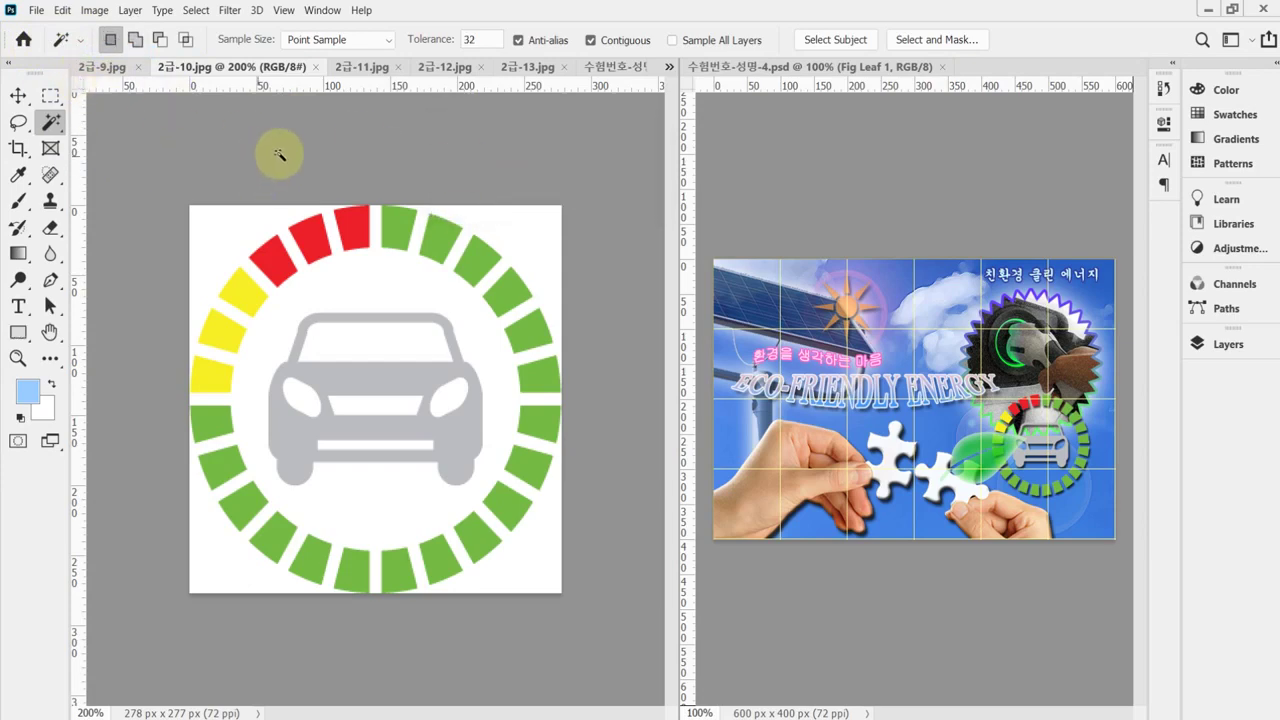
{"action": "left_click", "coordinate": [236, 246]}
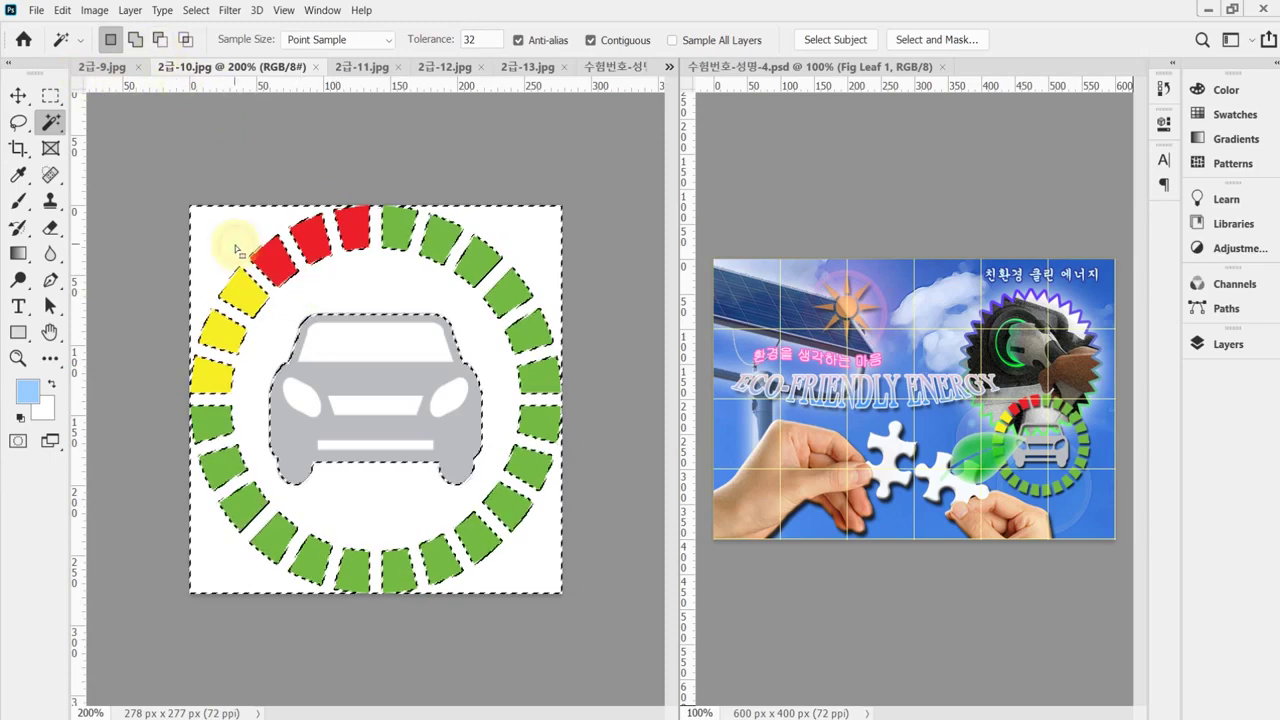
{"action": "left_click", "coordinate": [377, 347]}
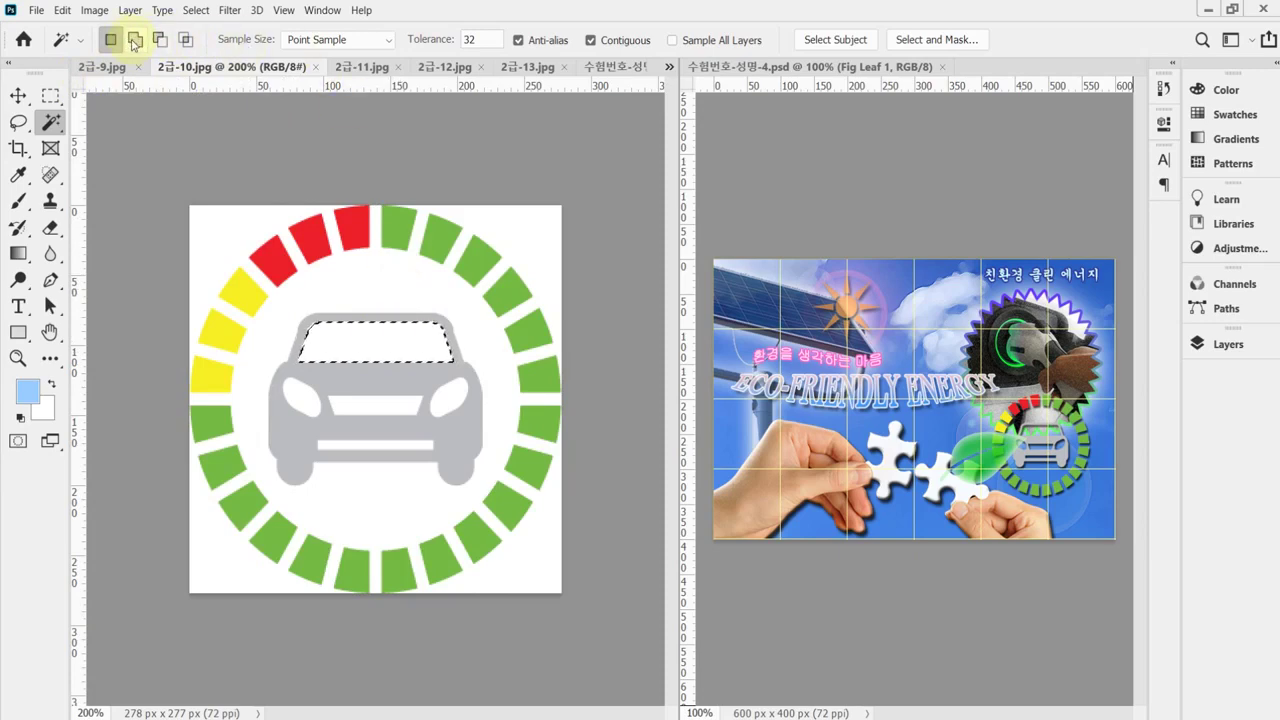
{"action": "left_click", "coordinate": [374, 150]}
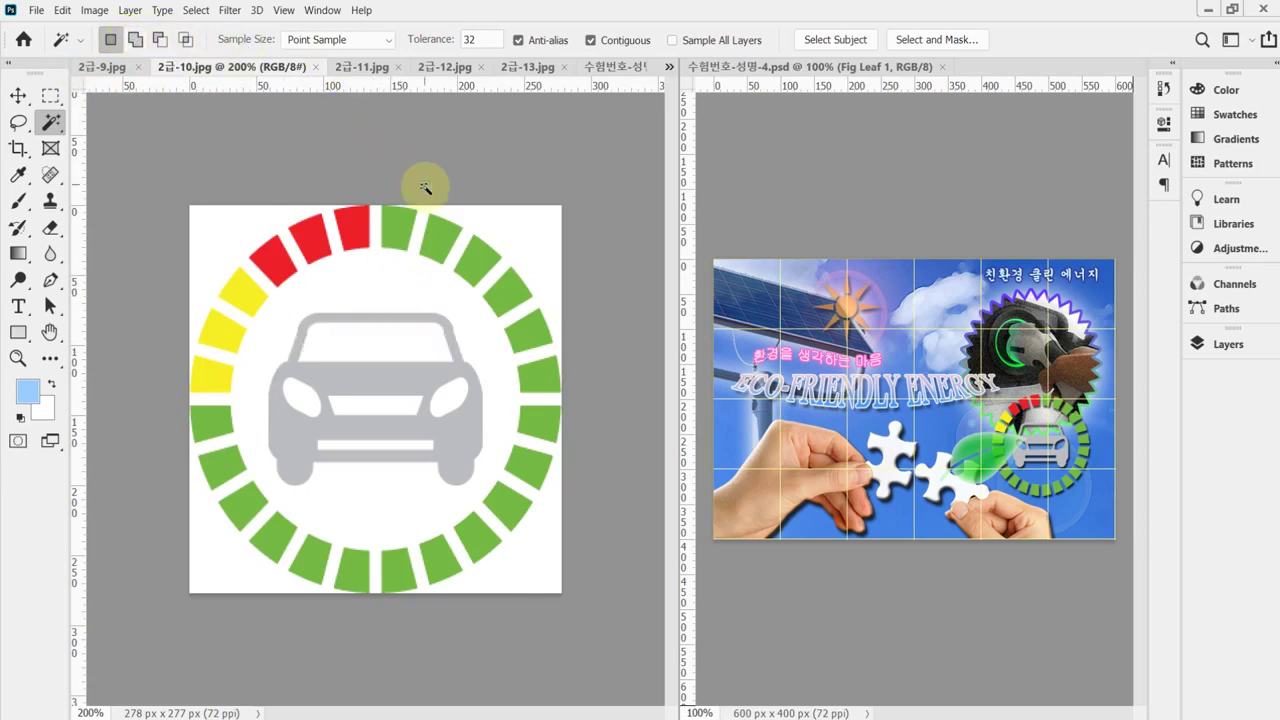
With Contiguous off, select the car and coloured ring without any white areas and paste a copy into 수험번호-성명-4.psd.
{"action": "left_click", "coordinate": [601, 46]}
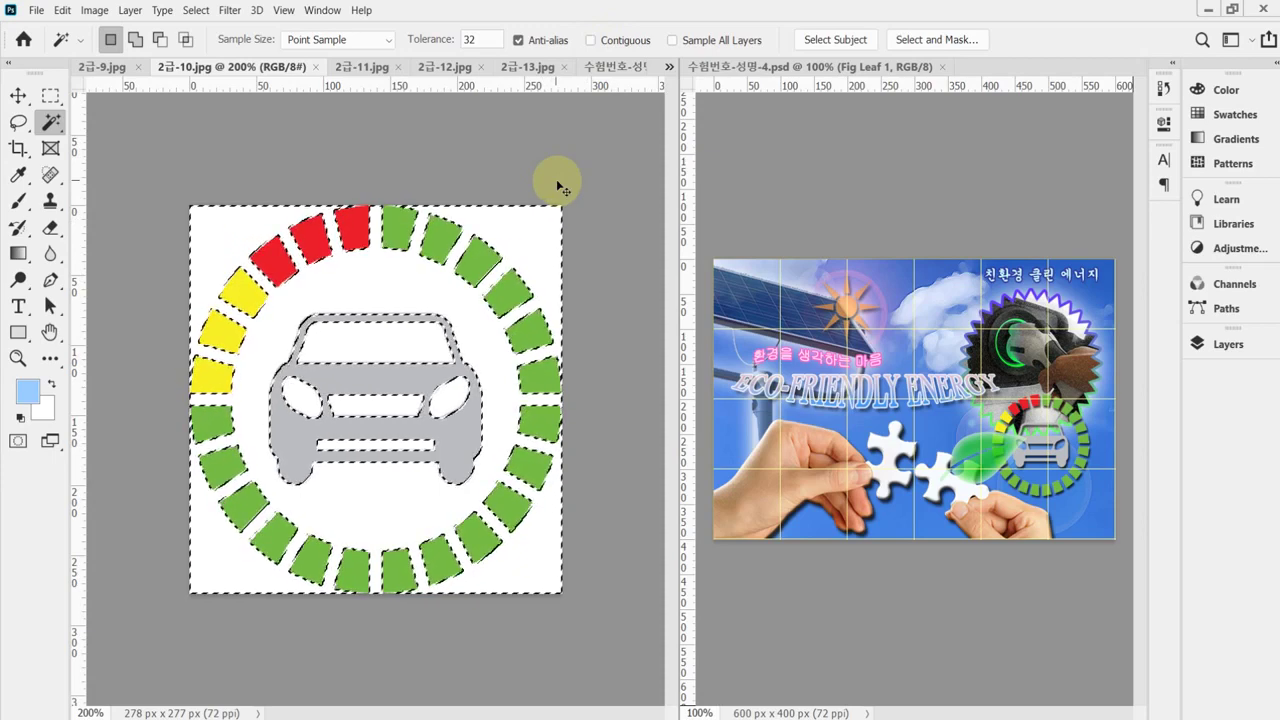
{"action": "key", "text": "ctrl+shift+i"}
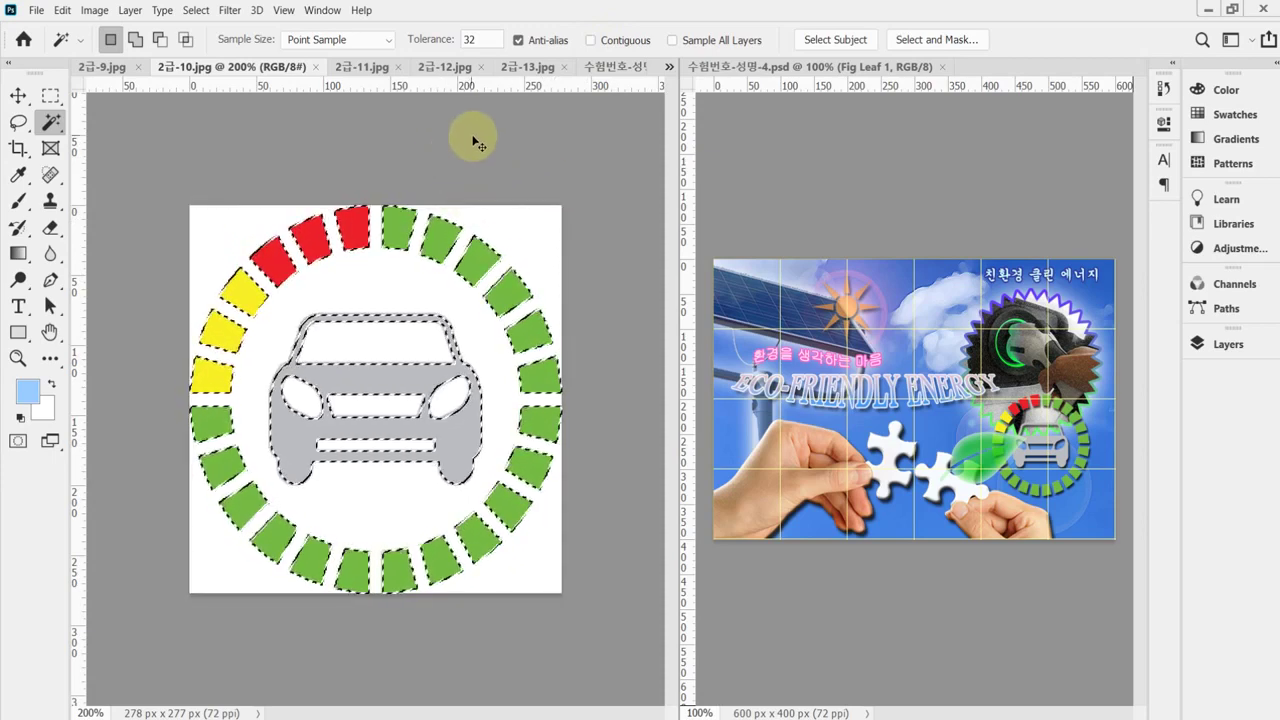
{"action": "left_click", "coordinate": [607, 66]}
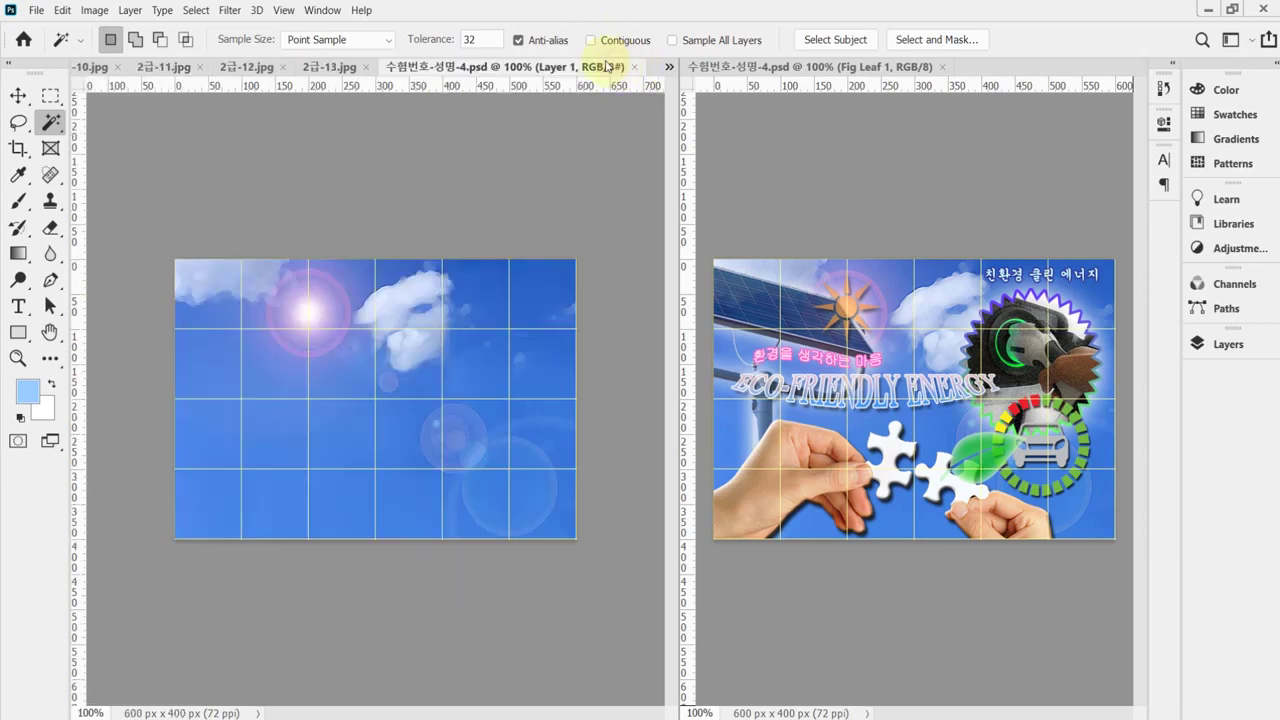
{"action": "key", "text": "ctrl+v"}
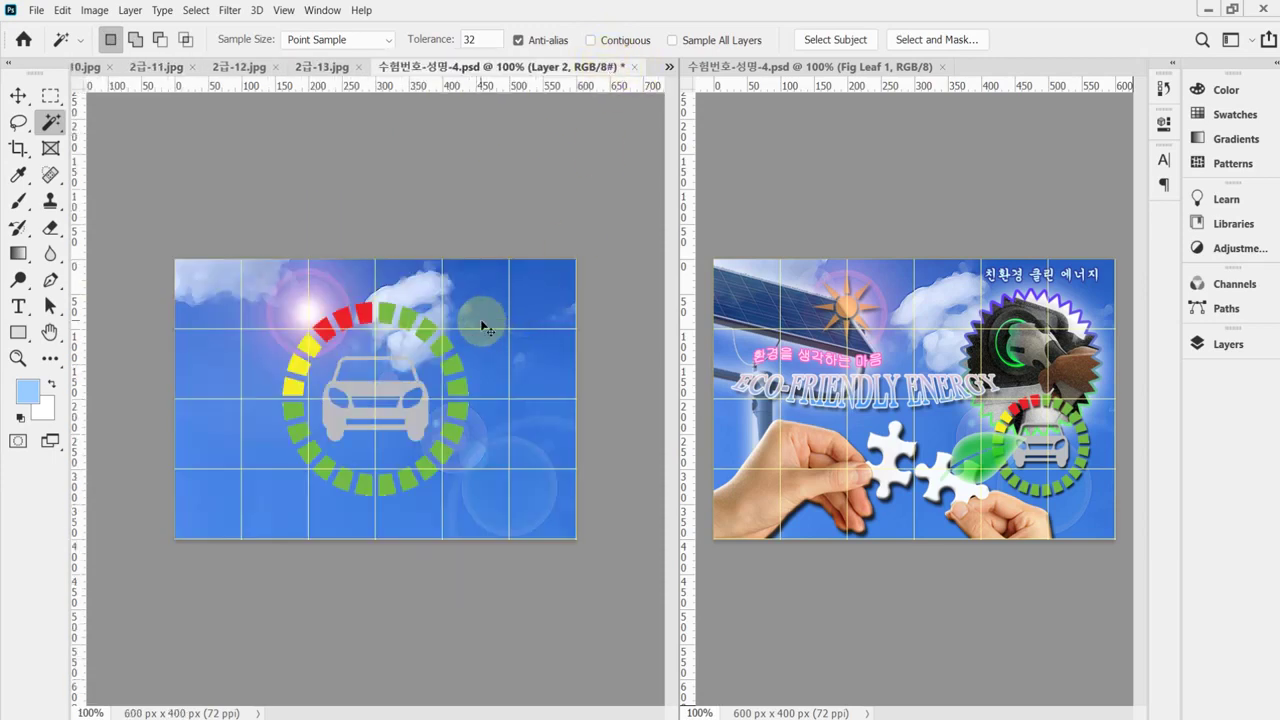
Scale the car and ring layer to about 56% and place it in the lower-right part of the canvas.
{"action": "key", "text": "ctrl+t"}
{"action": "left_click_drag", "start_coordinate": [282, 306], "coordinate": [365, 391]}
{"action": "left_click_drag", "start_coordinate": [468, 413], "coordinate": [529, 416]}
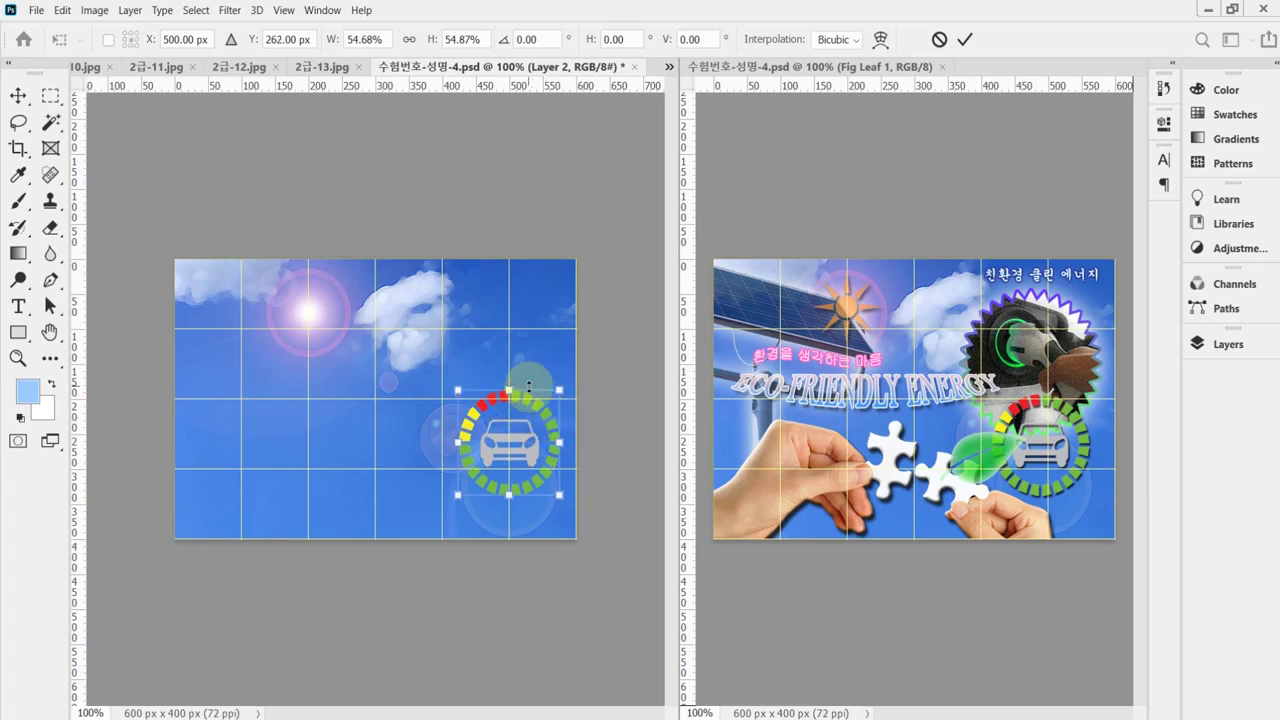
{"action": "key", "text": "Left"}
{"action": "key", "text": "Left"}
{"action": "key", "text": "Left"}
{"action": "key", "text": "Left"}
{"action": "key", "text": "Left"}
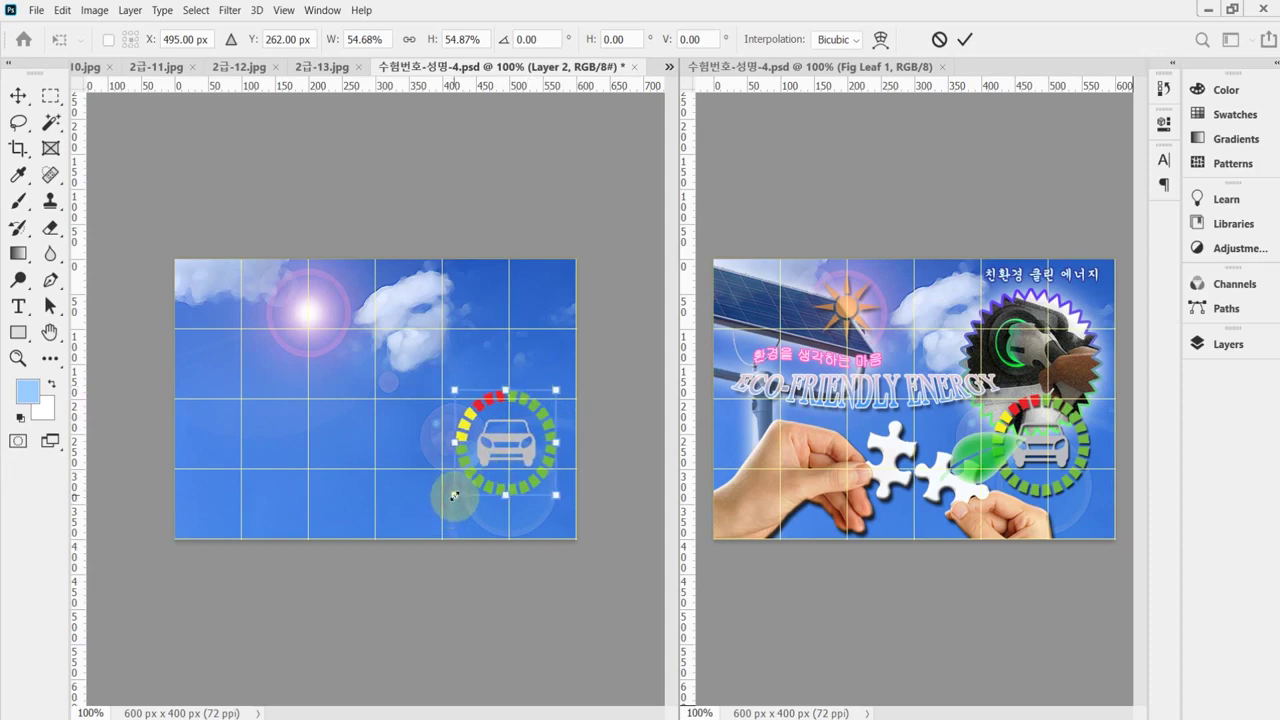
{"action": "left_click_drag", "start_coordinate": [454, 496], "coordinate": [454, 497]}
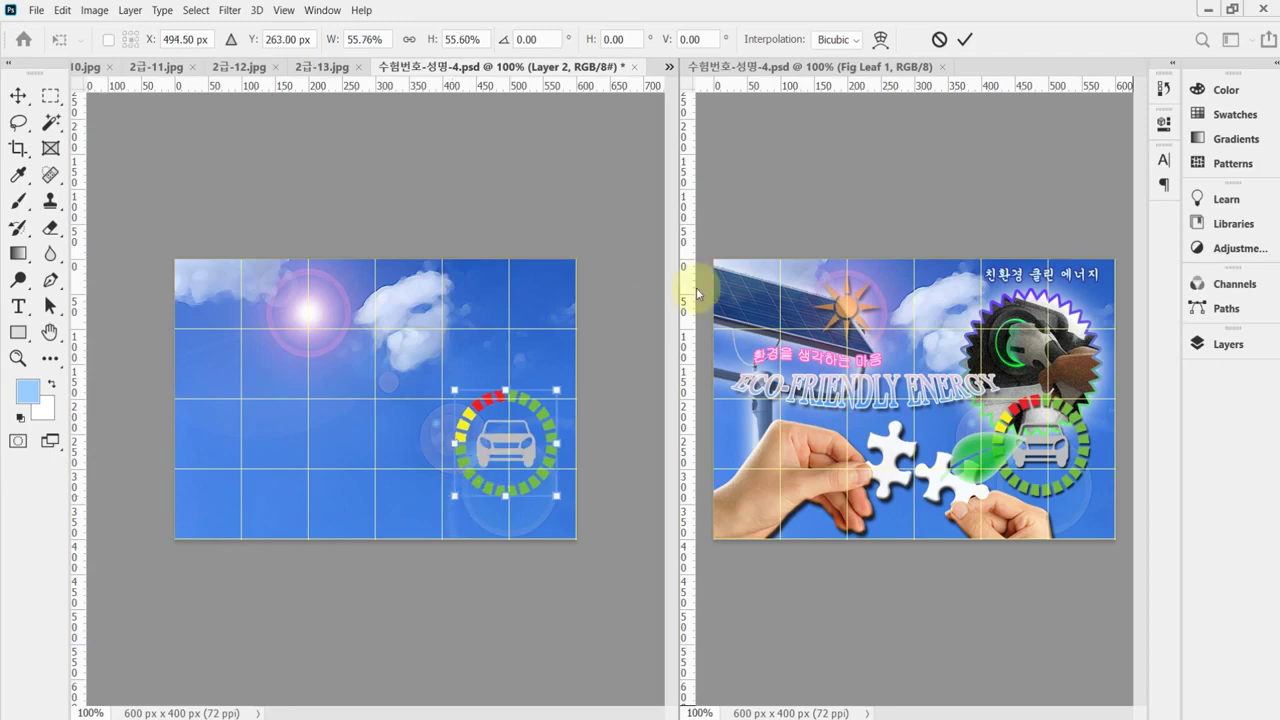
Fine-tune the car and ring's position to about X 493.5, Y 268 px, apply the transform and save the document.
{"action": "key", "text": "Down"}
{"action": "key", "text": "Down"}
{"action": "key", "text": "Down"}
{"action": "key", "text": "Down"}
{"action": "key", "text": "Down"}
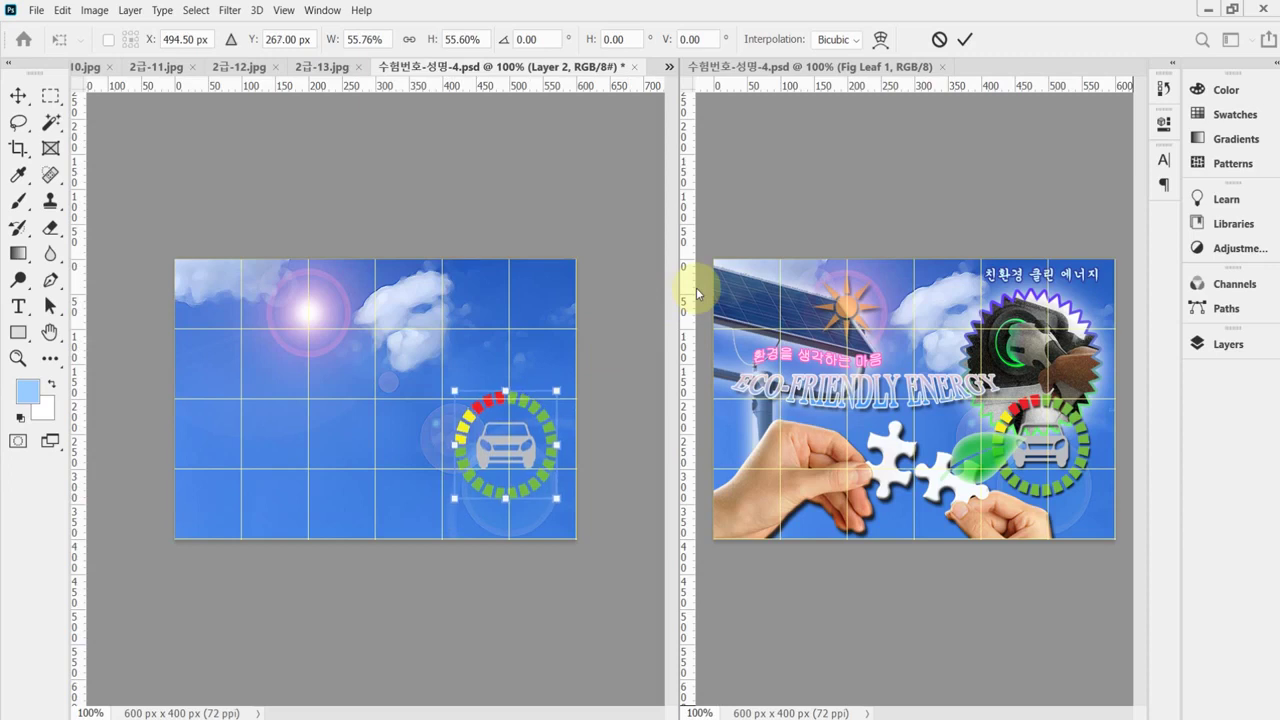
{"action": "key", "text": "Left"}
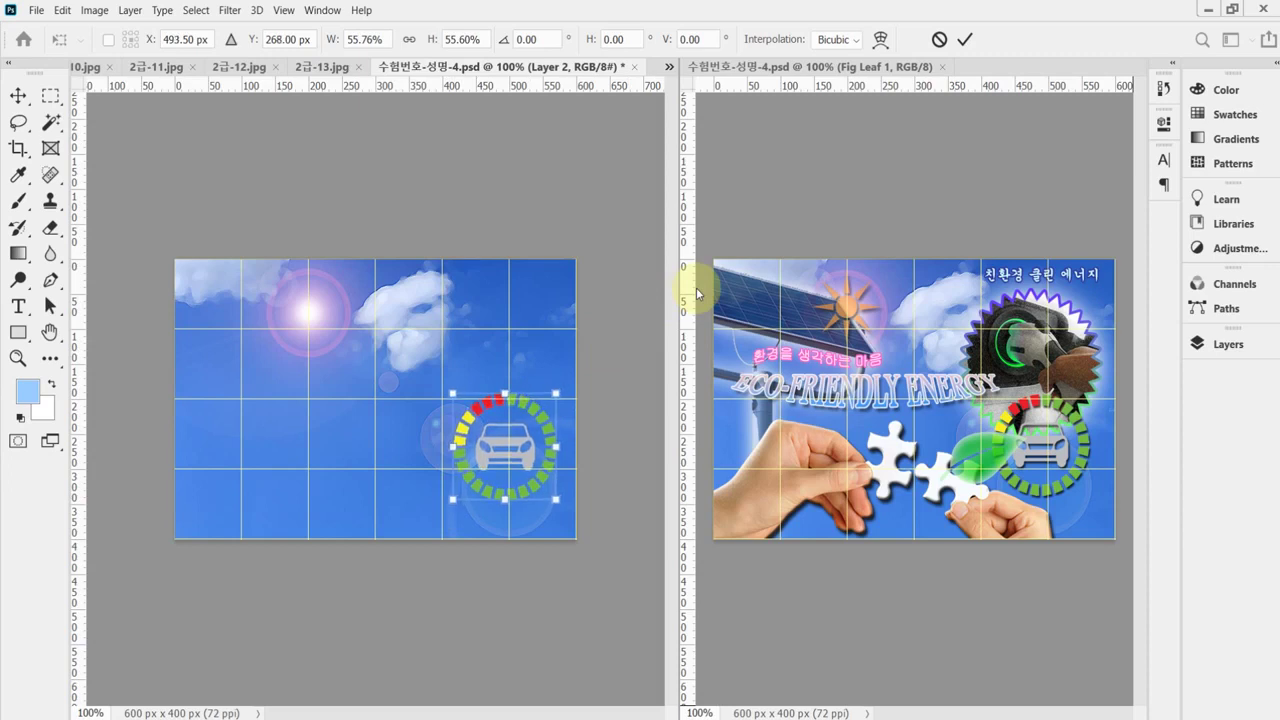
{"action": "key", "text": "Return"}
{"action": "key", "text": "w"}
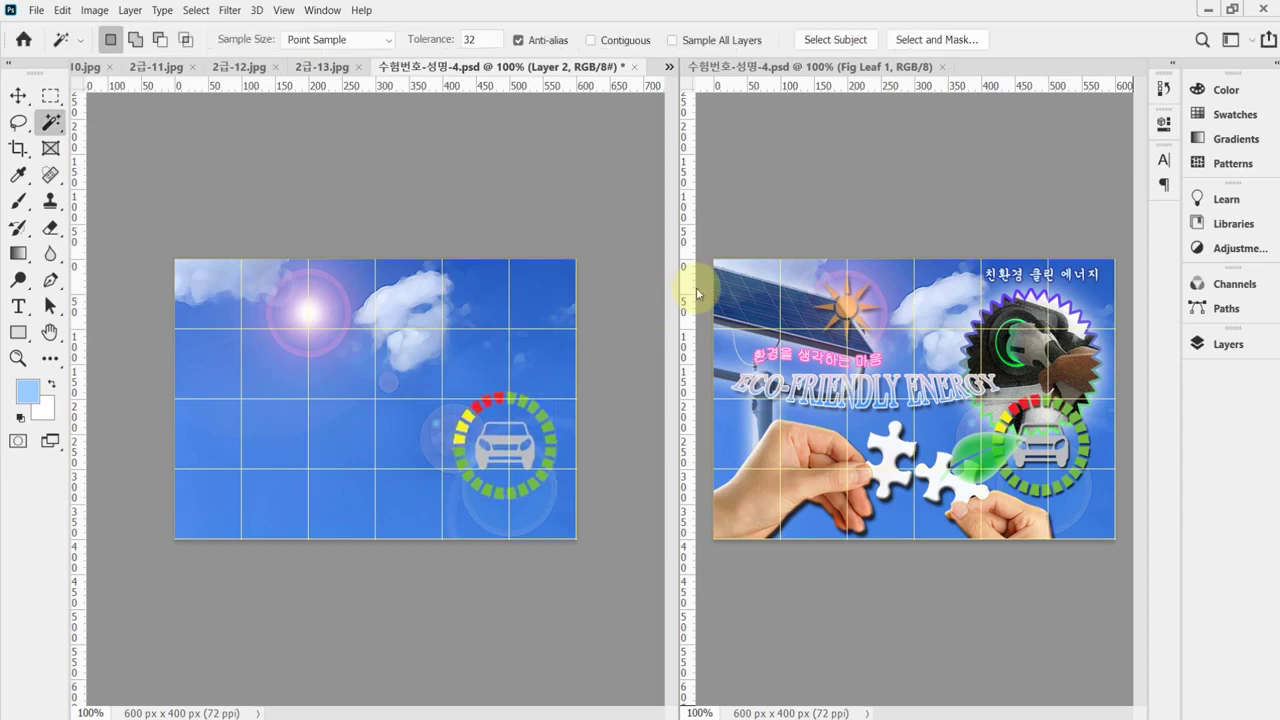
{"action": "key", "text": "ctrl+s"}
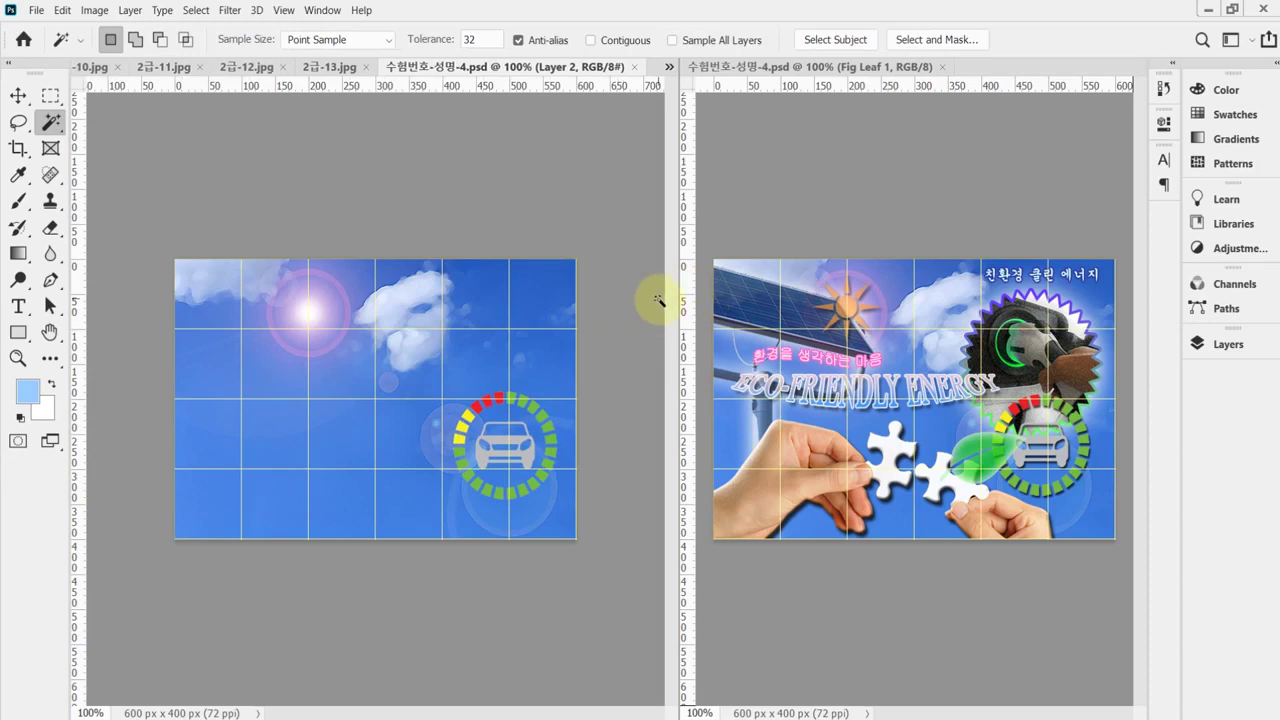
Add a Drop Shadow to the car and ring layer with an angle of 120°.
{"action": "left_click", "coordinate": [1220, 344]}
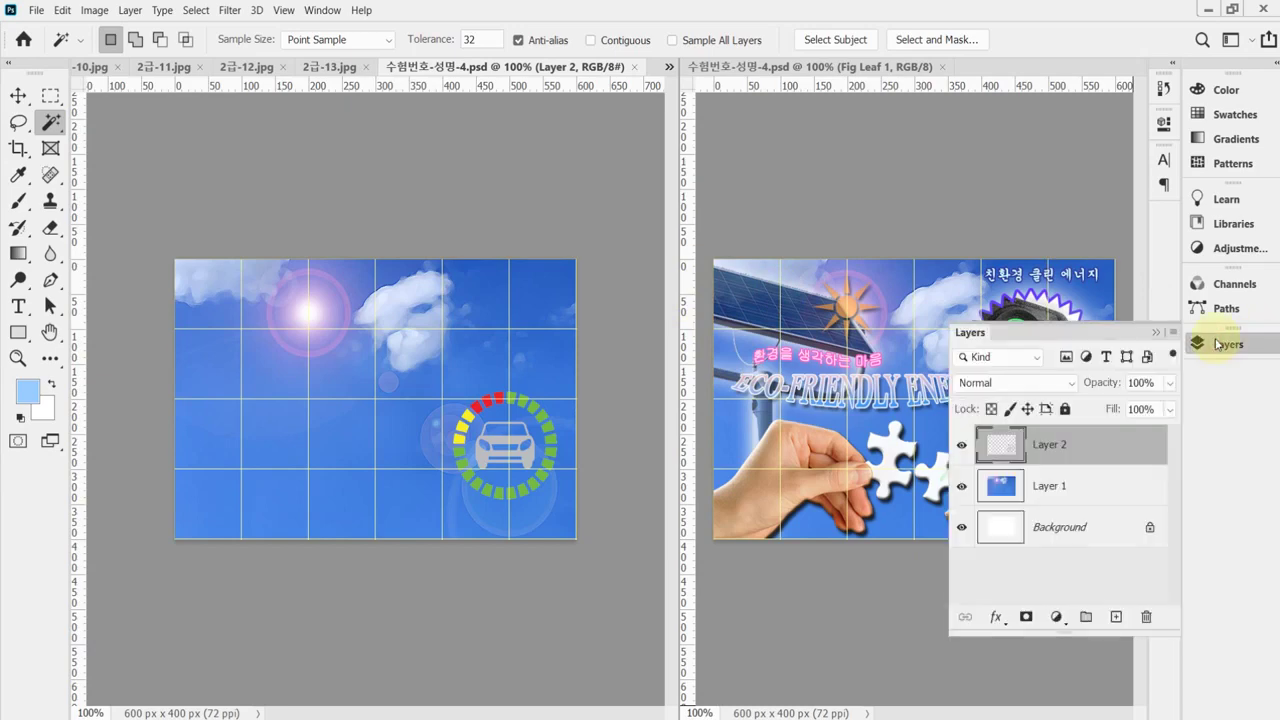
{"action": "left_click", "coordinate": [998, 617]}
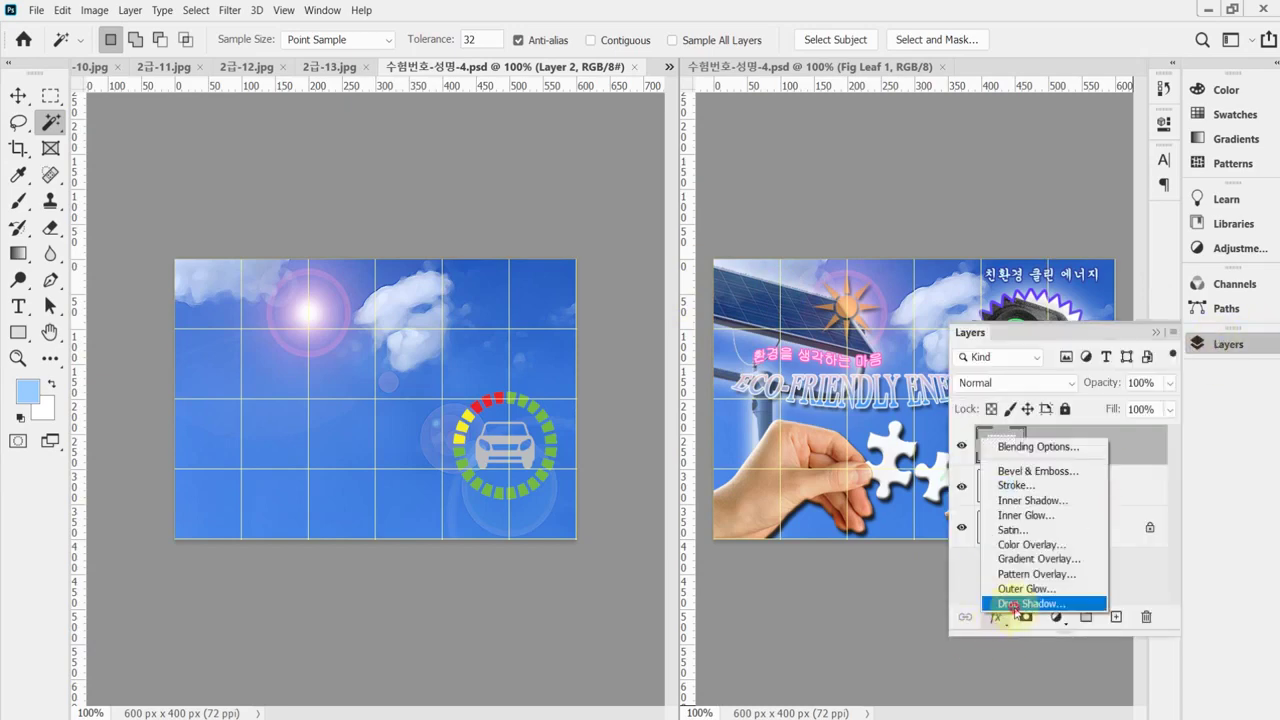
{"action": "left_click", "coordinate": [1014, 608]}
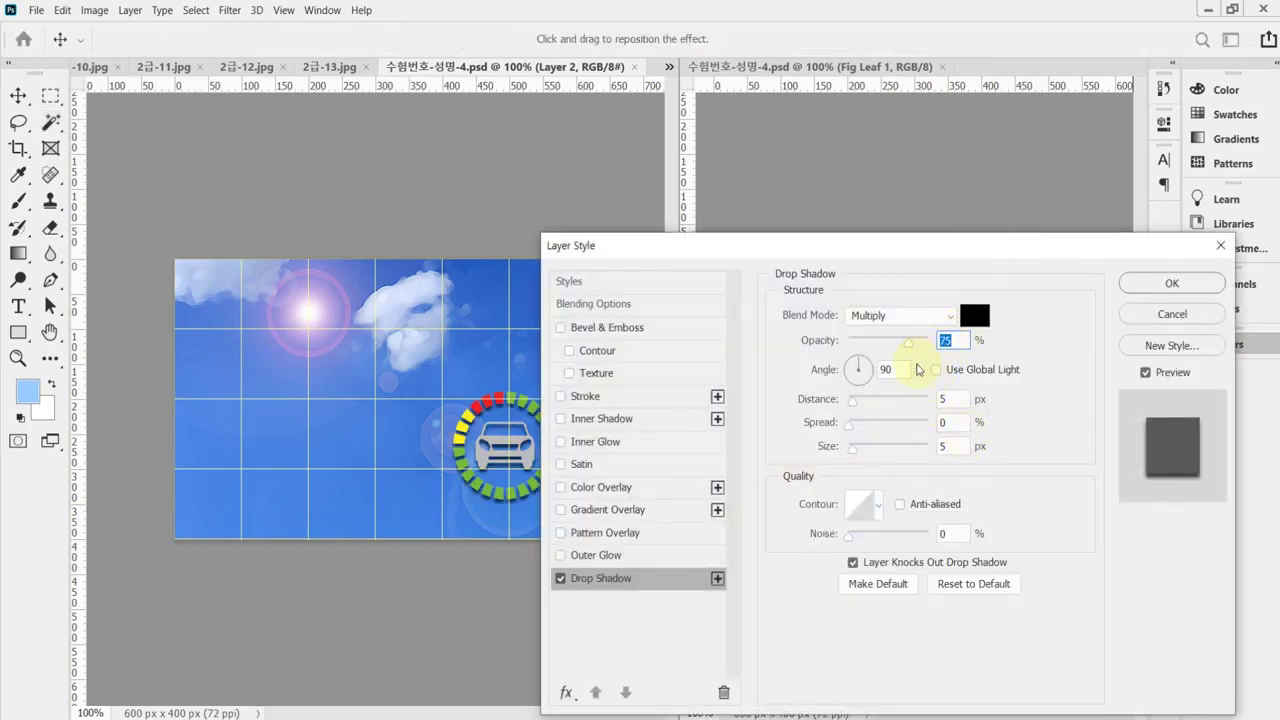
{"action": "double_click", "coordinate": [886, 369]}
{"action": "type", "text": "120"}
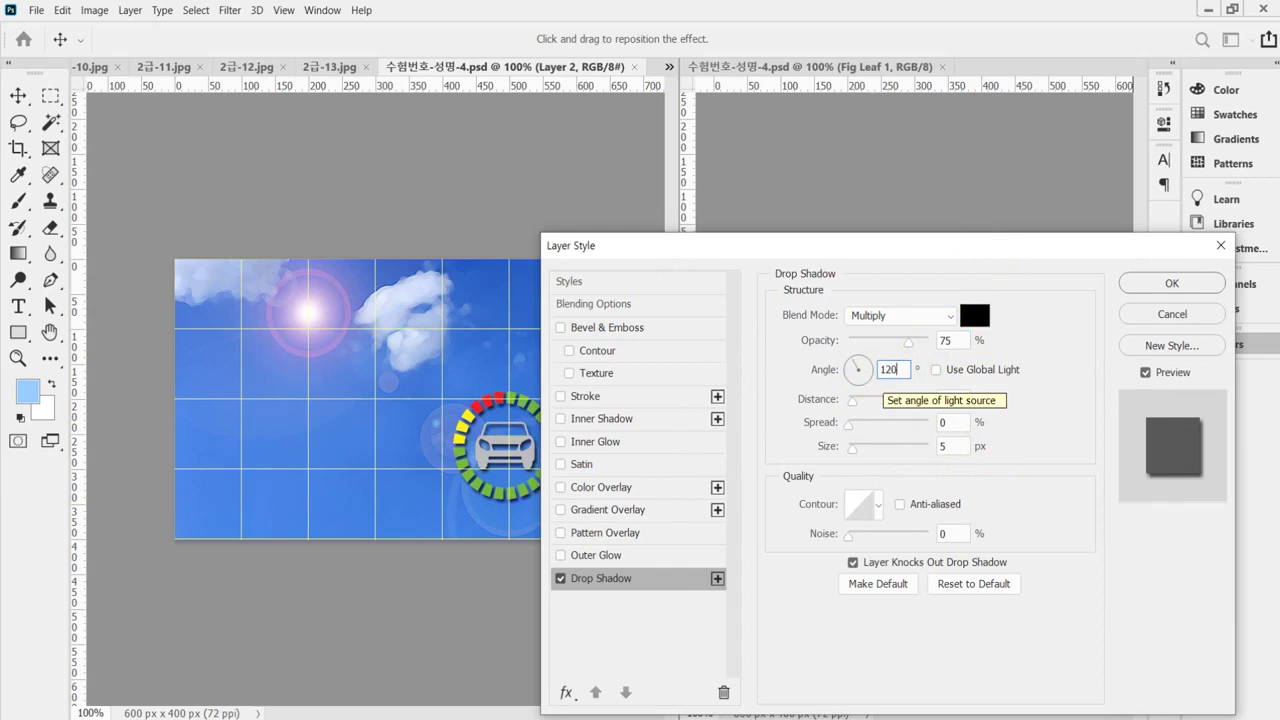
{"action": "key", "text": "Tab"}
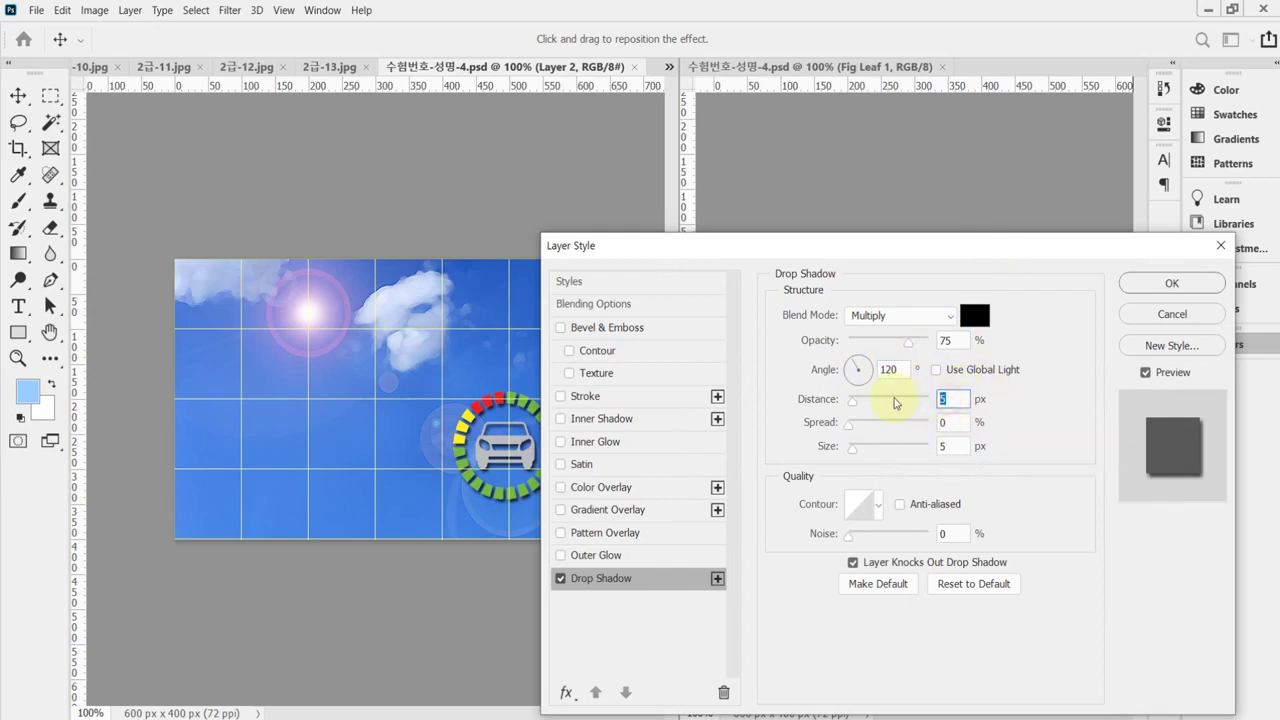
Set the shadow's distance and size to 3 px each, apply the layer style and save the document.
{"action": "type", "text": "3"}
{"action": "key", "text": "Tab"}
{"action": "key", "text": "Tab"}
{"action": "type", "text": "3"}
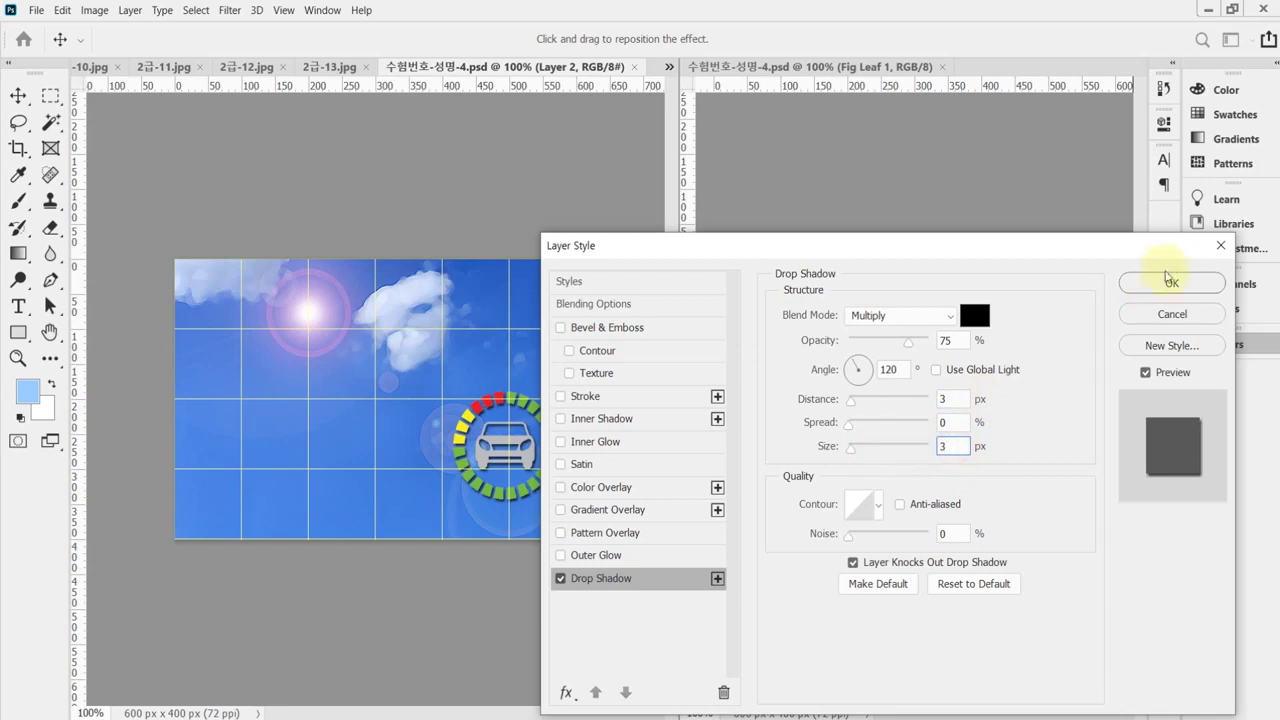
{"action": "left_click", "coordinate": [1170, 282]}
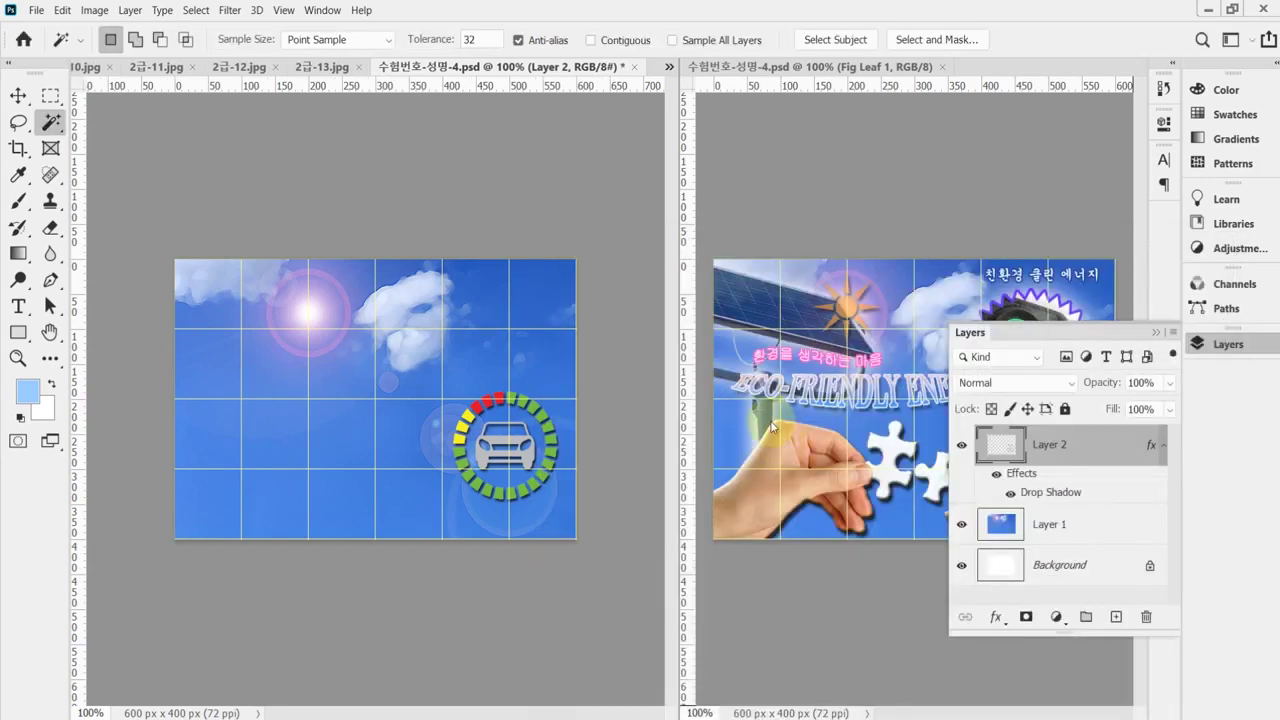
{"action": "key", "text": "ctrl+s"}
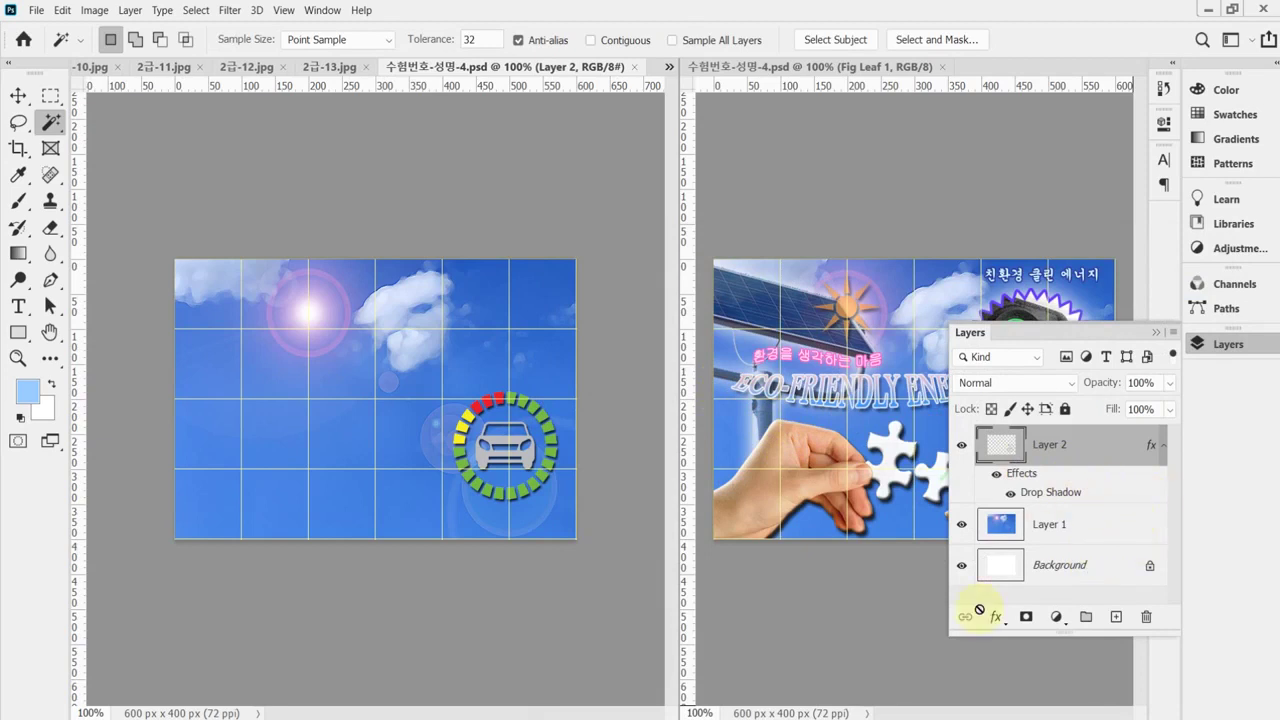
{"action": "left_click", "coordinate": [1228, 344]}
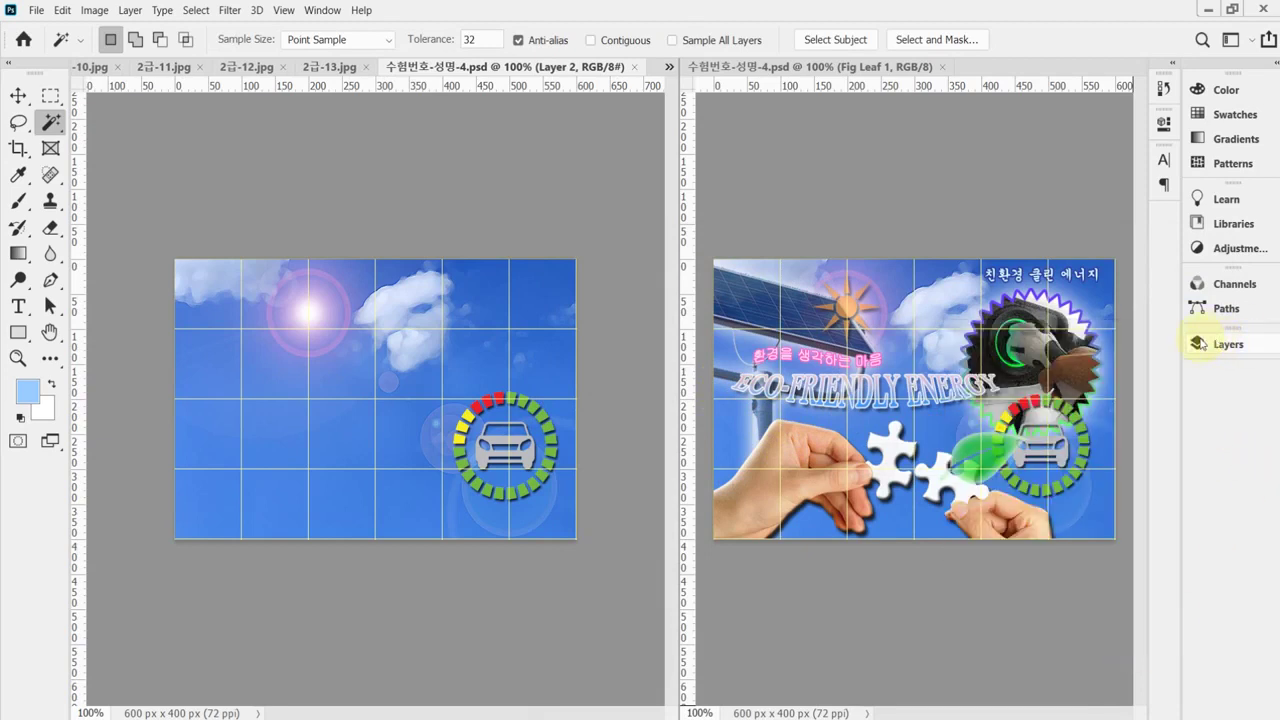
Switch to the 2급-11.jpg image.
{"action": "left_click", "coordinate": [166, 68]}
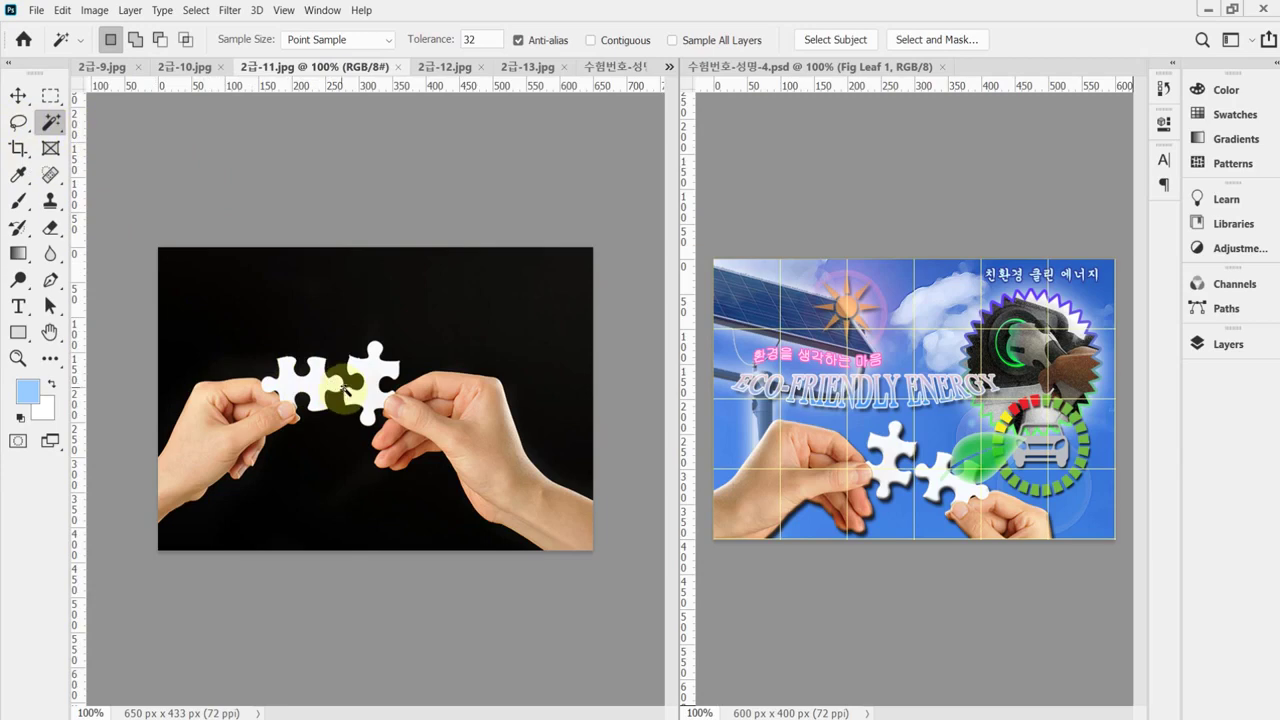
{"action": "left_click", "coordinate": [470, 312]}
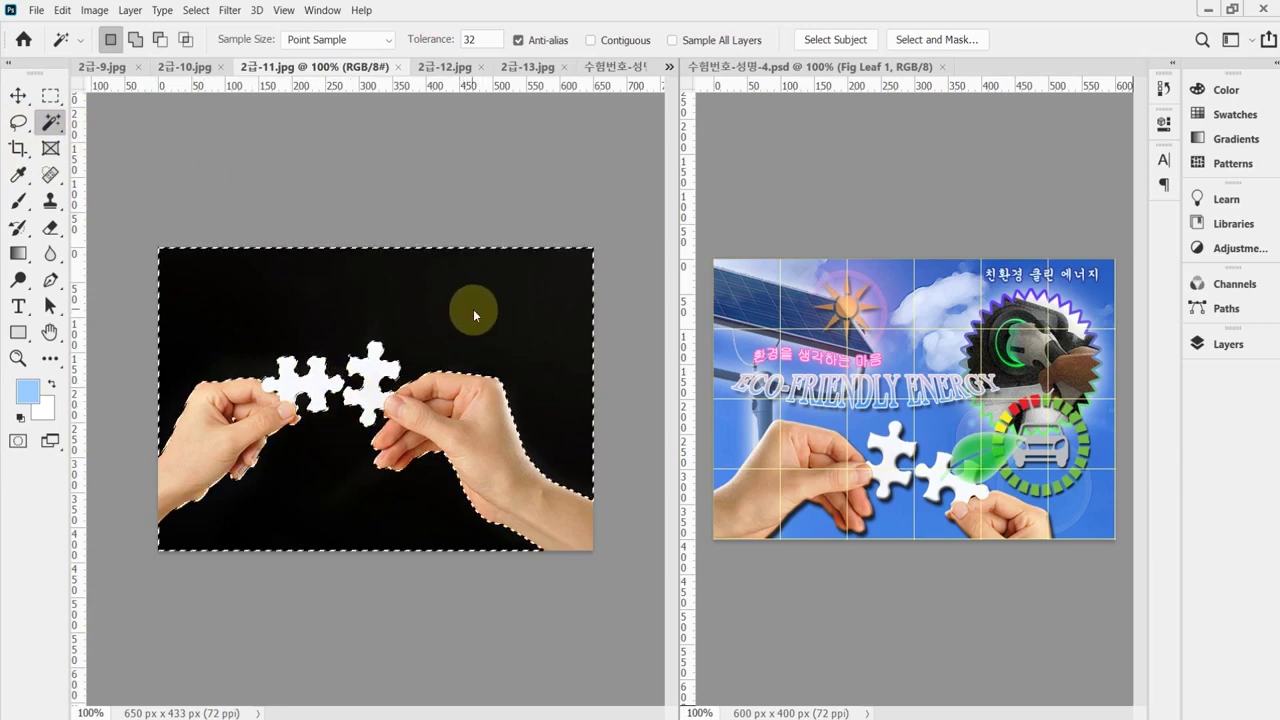
{"action": "key", "text": "ctrl+d"}
{"action": "left_click", "coordinate": [525, 298]}
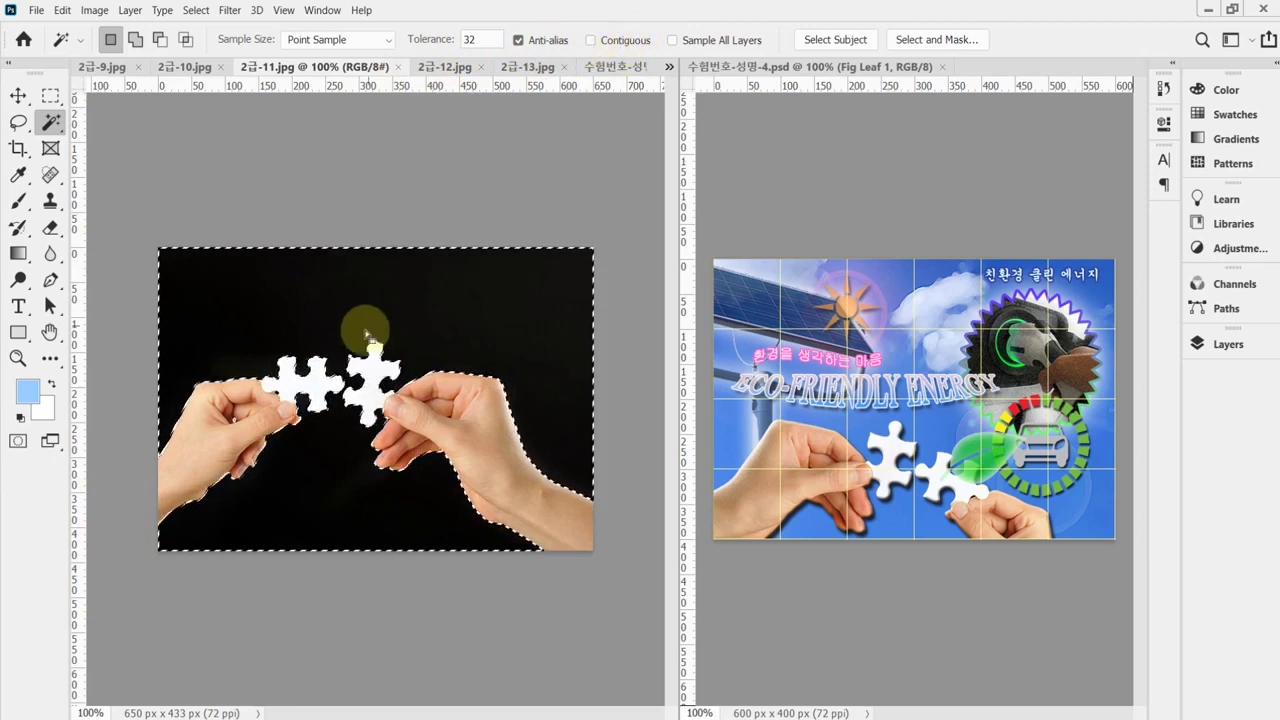
{"action": "left_click", "coordinate": [247, 424], "text": "ctrl"}
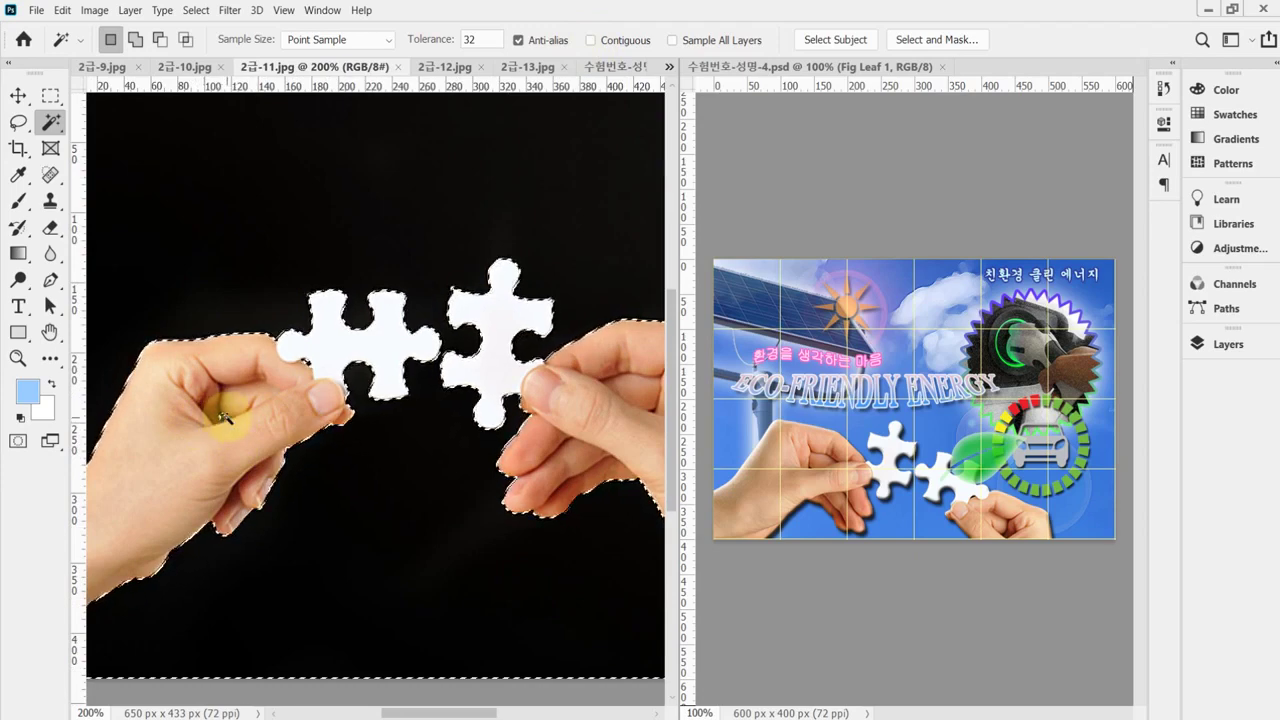
{"action": "left_click", "coordinate": [270, 405], "text": "ctrl+alt"}
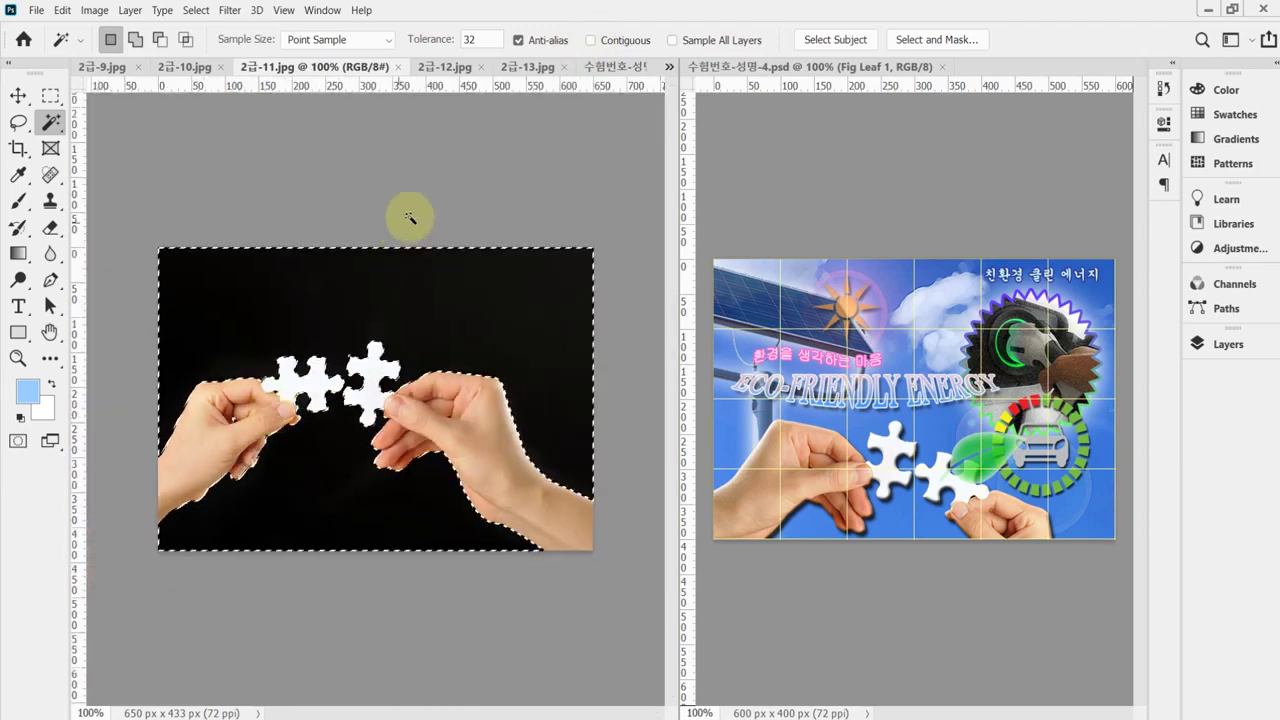
{"action": "left_click", "coordinate": [490, 163]}
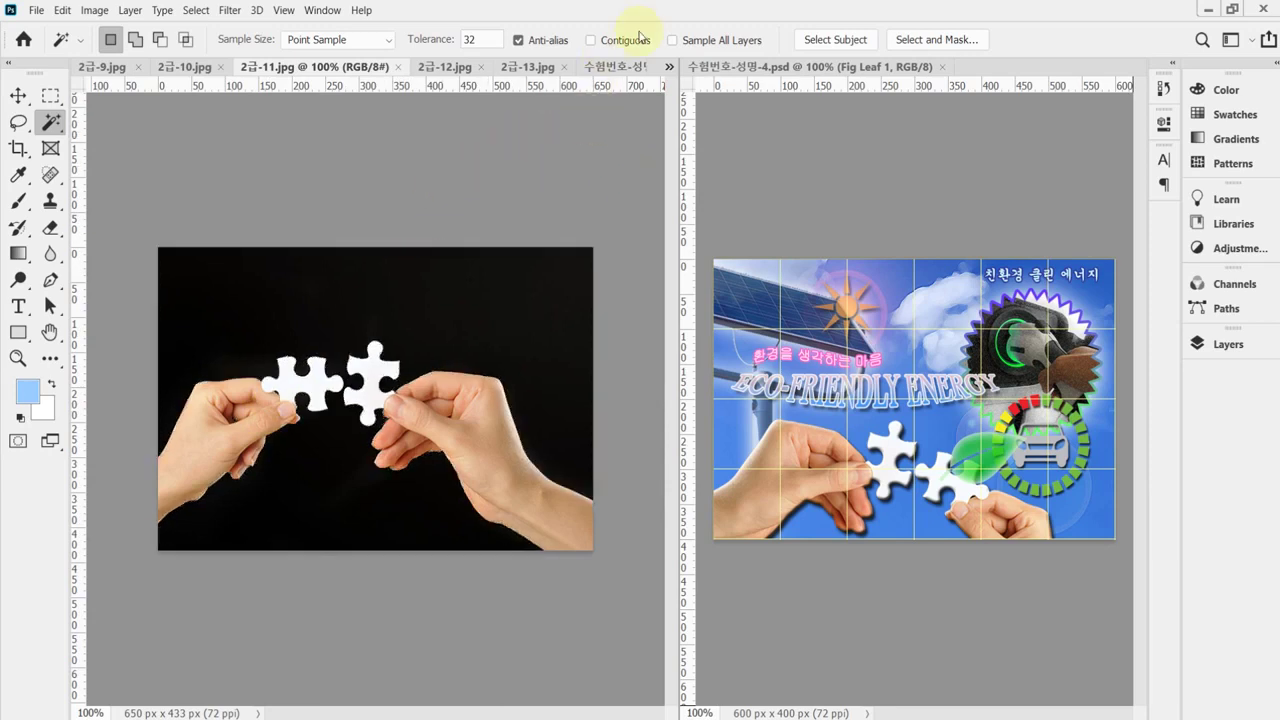
With Contiguous on, select the hands and puzzle pieces without the black background and paste a copy into 수험번호-성명-4.psd.
{"action": "left_click", "coordinate": [490, 286]}
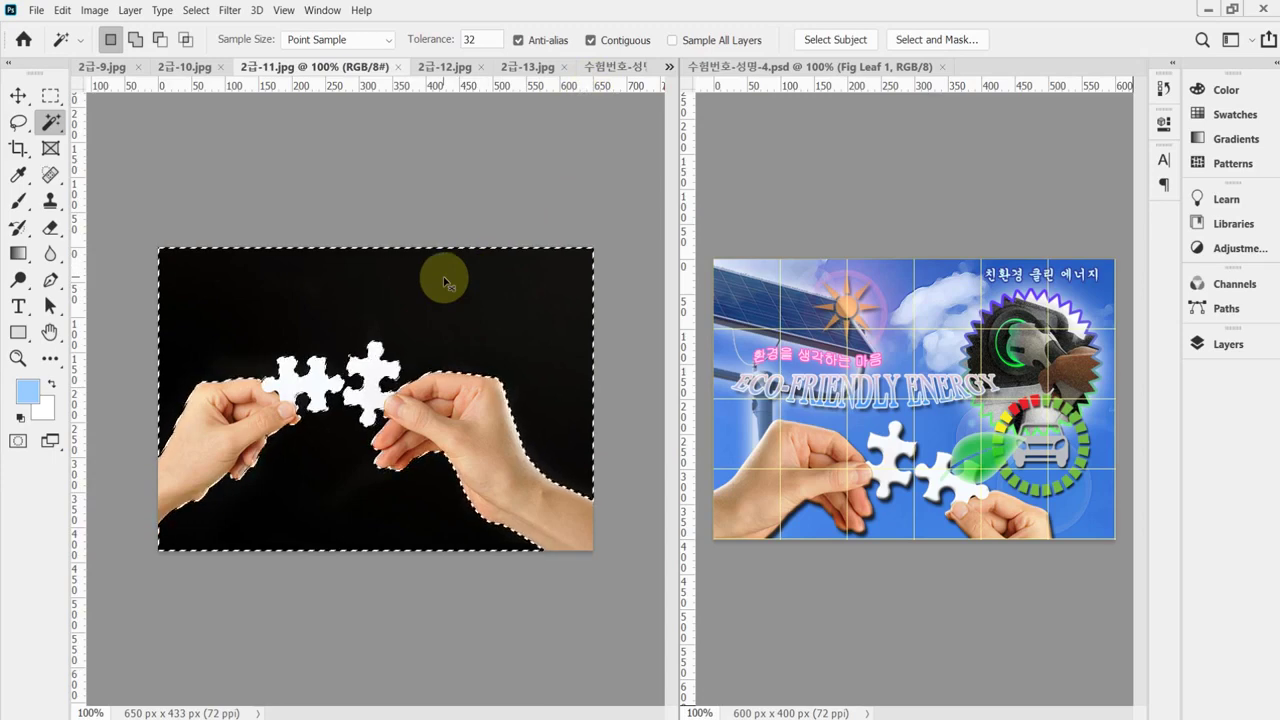
{"action": "key", "text": "ctrl+shift+i"}
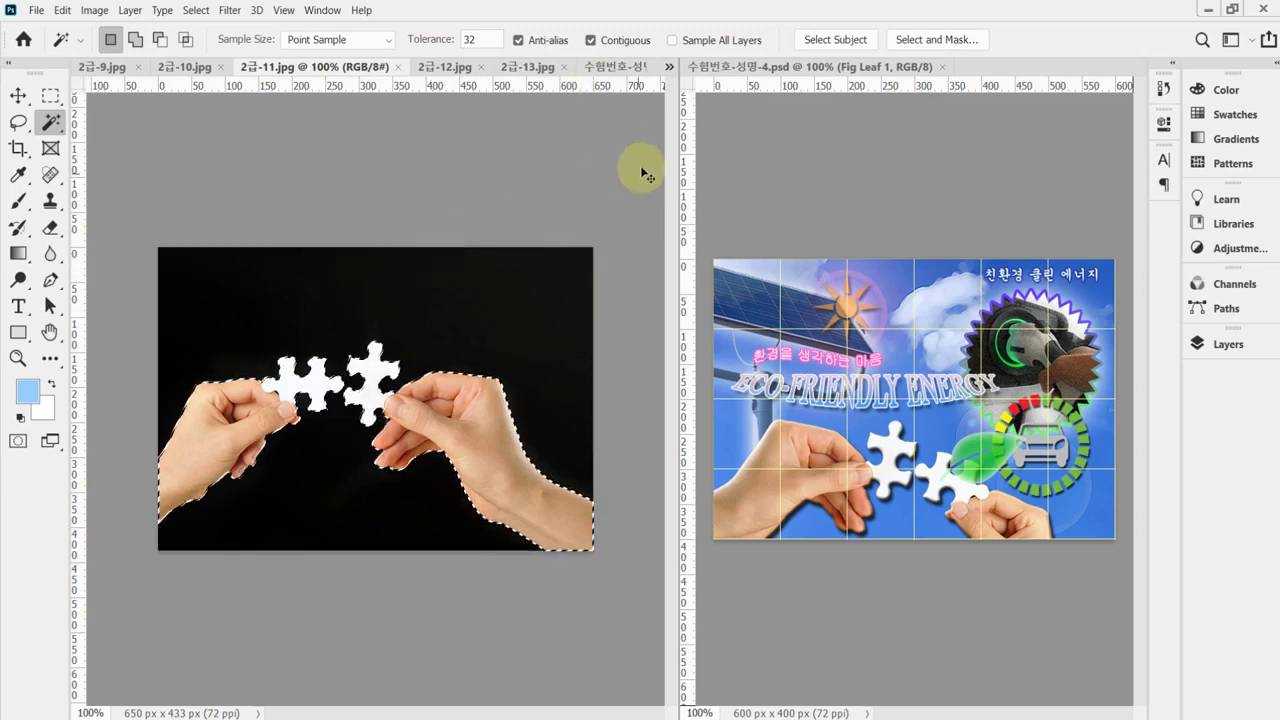
{"action": "left_click", "coordinate": [622, 67]}
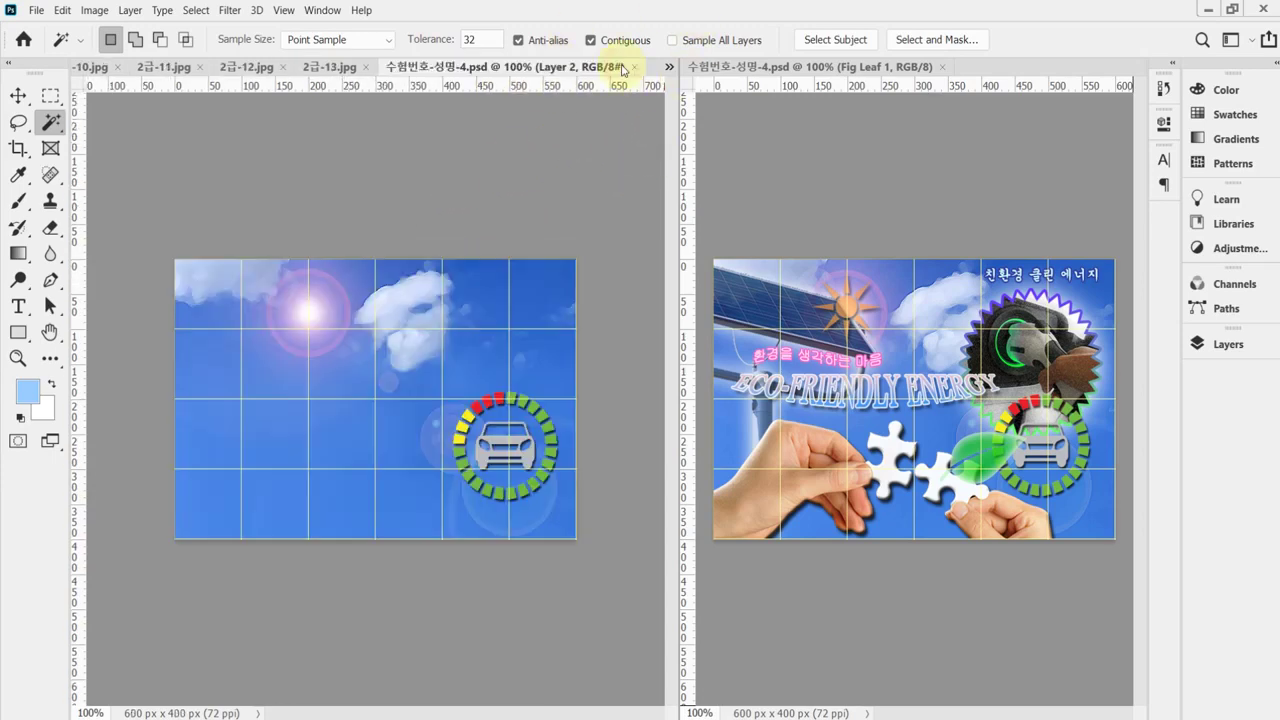
{"action": "key", "text": "ctrl+v"}
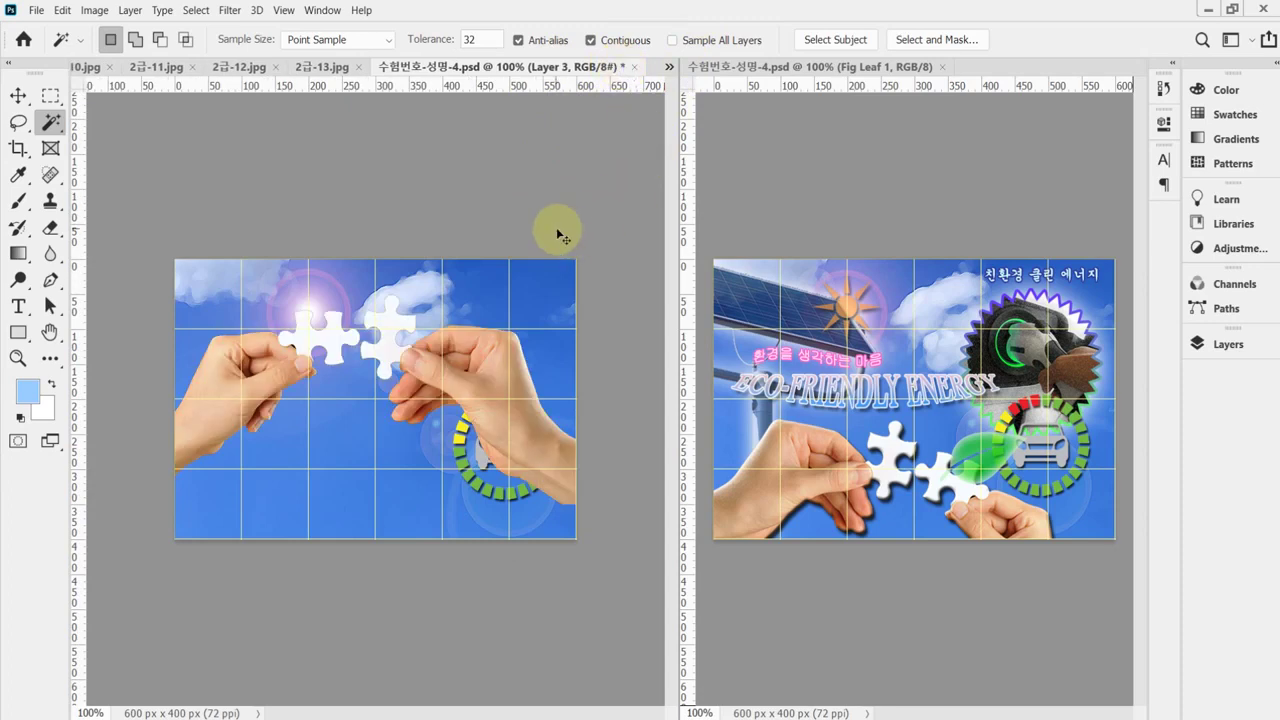
Flip the pasted hands horizontally and move them to the lower part of the canvas at about X 265, Y 300 px.
{"action": "key", "text": "ctrl+t"}
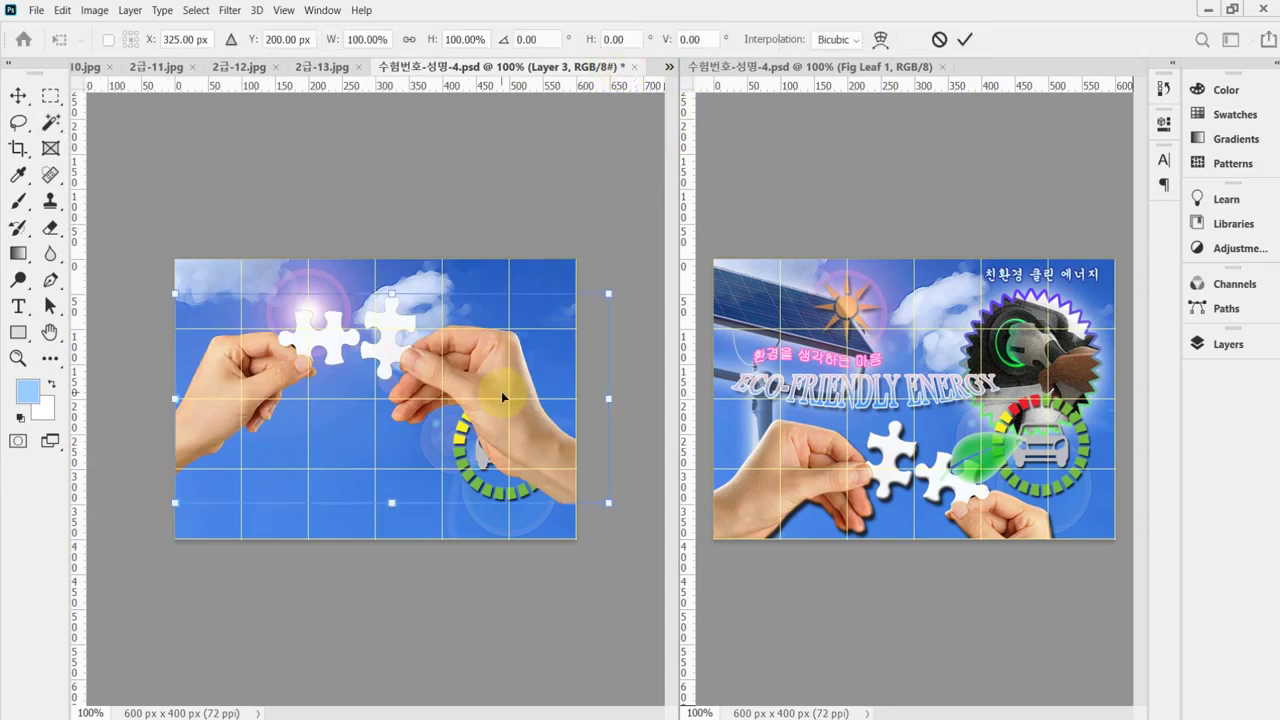
{"action": "left_click_drag", "start_coordinate": [508, 398], "coordinate": [520, 476]}
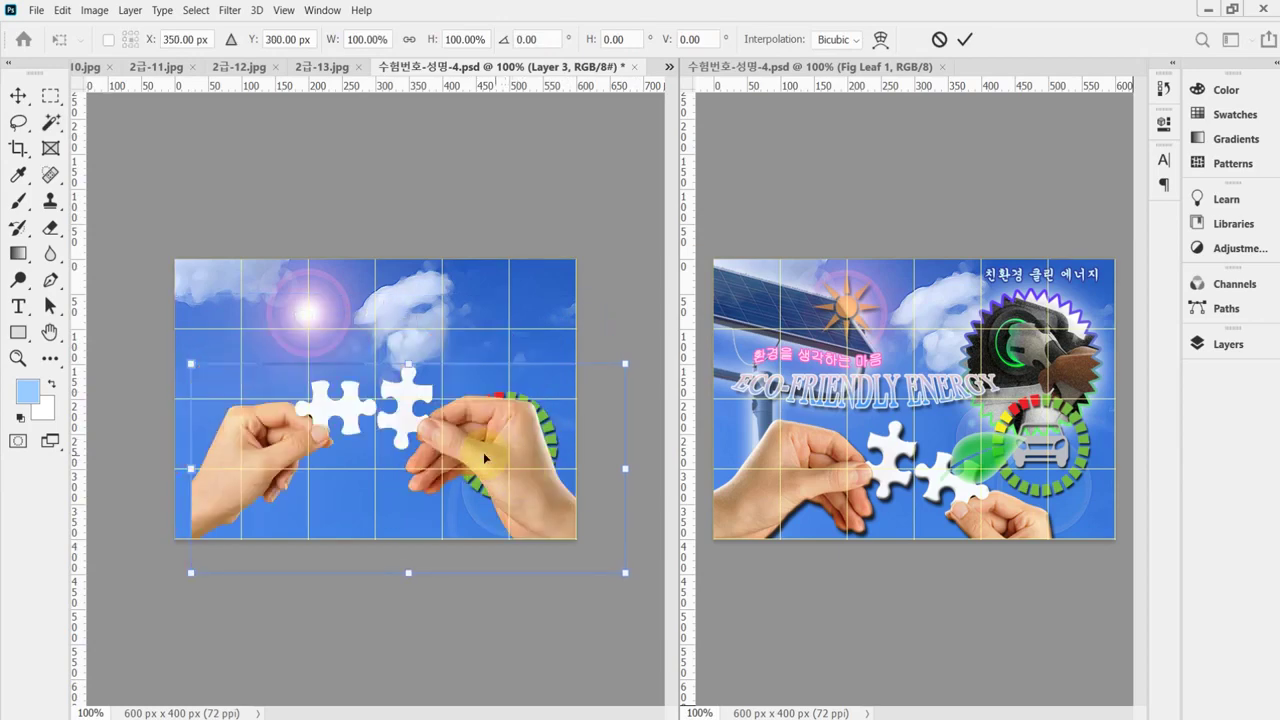
{"action": "right_click", "coordinate": [441, 455]}
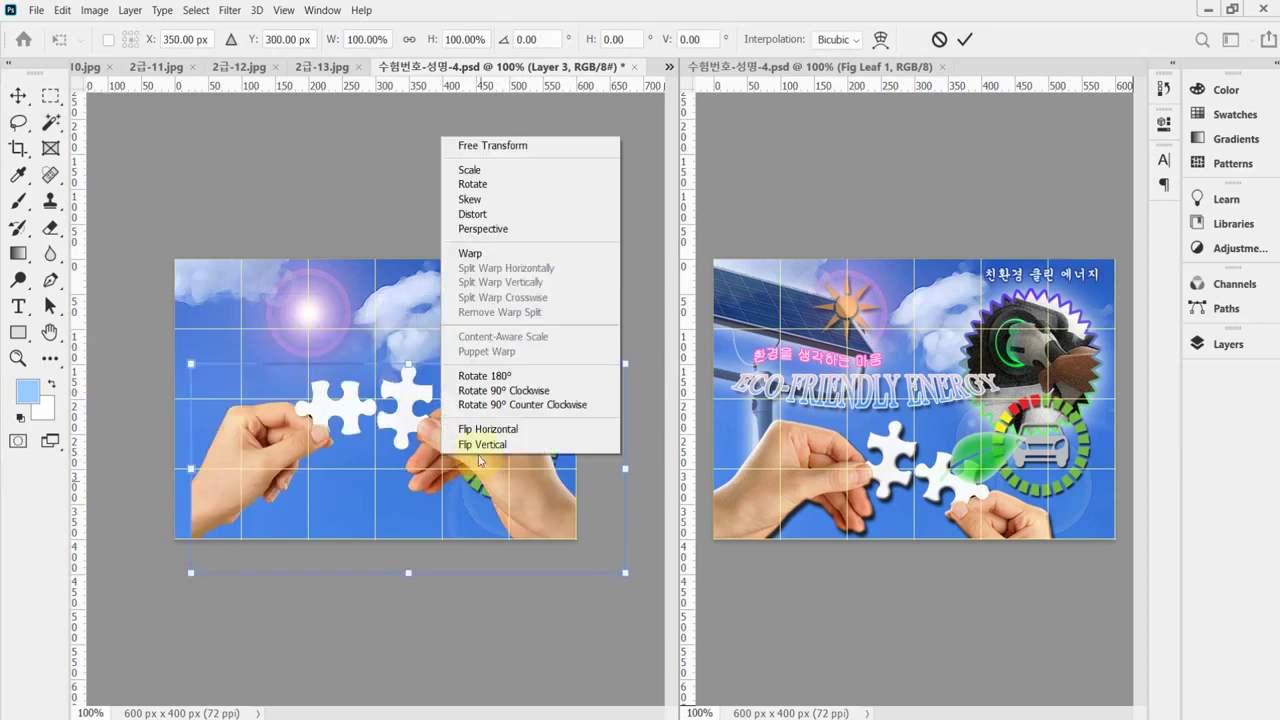
{"action": "left_click", "coordinate": [490, 426]}
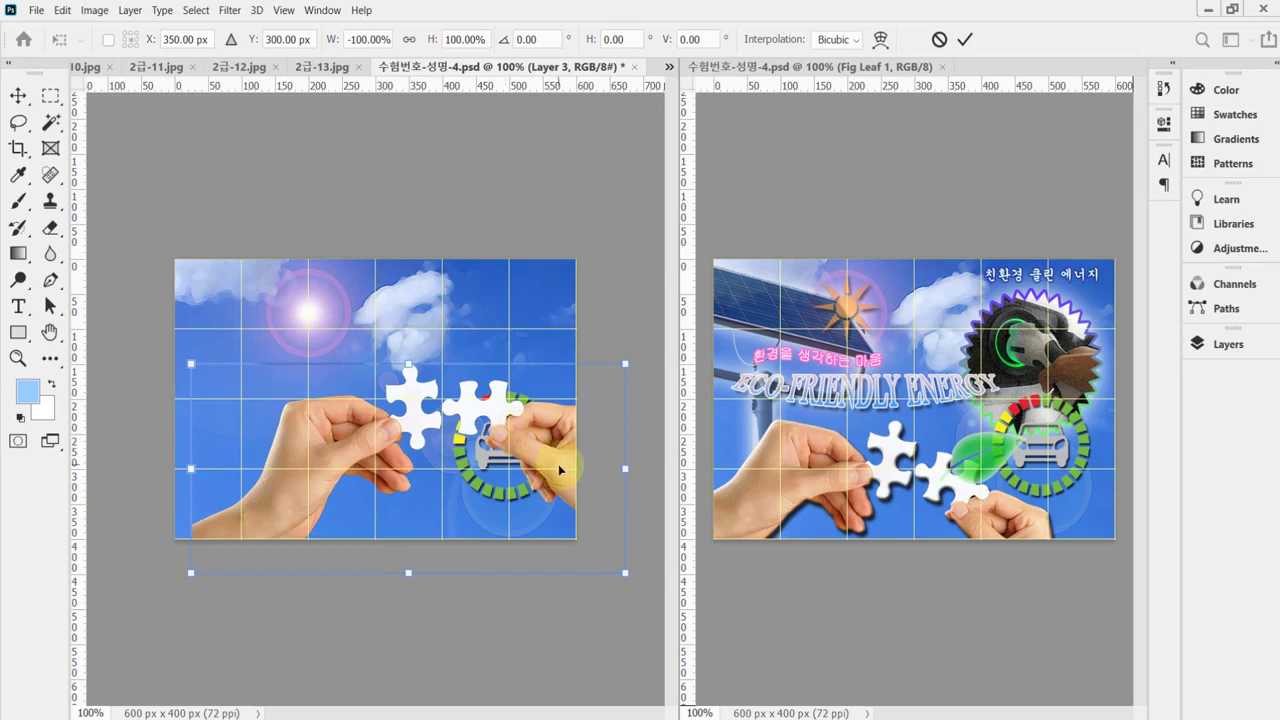
{"action": "left_click_drag", "start_coordinate": [558, 464], "coordinate": [502, 460]}
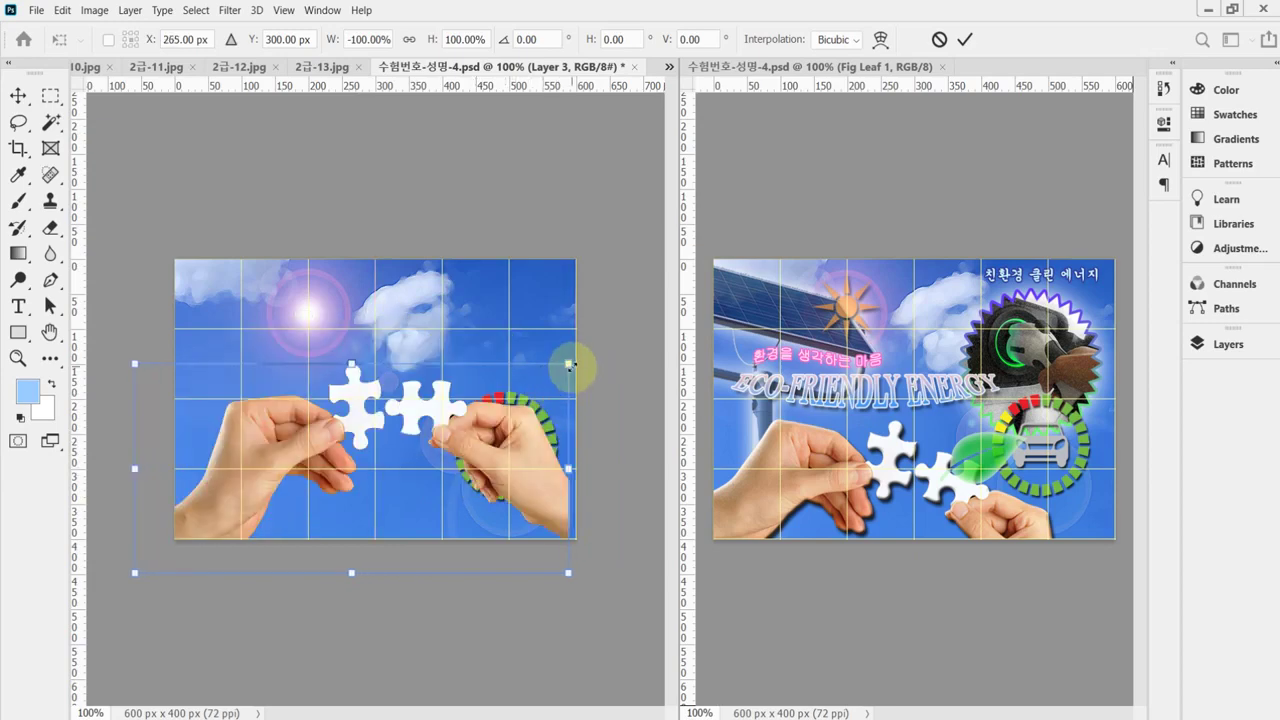
Scale the flipped hands to about 96% and rotate them to about -161.4°, positioning them along the lower edge of the canvas.
{"action": "left_click_drag", "start_coordinate": [568, 363], "coordinate": [562, 506]}
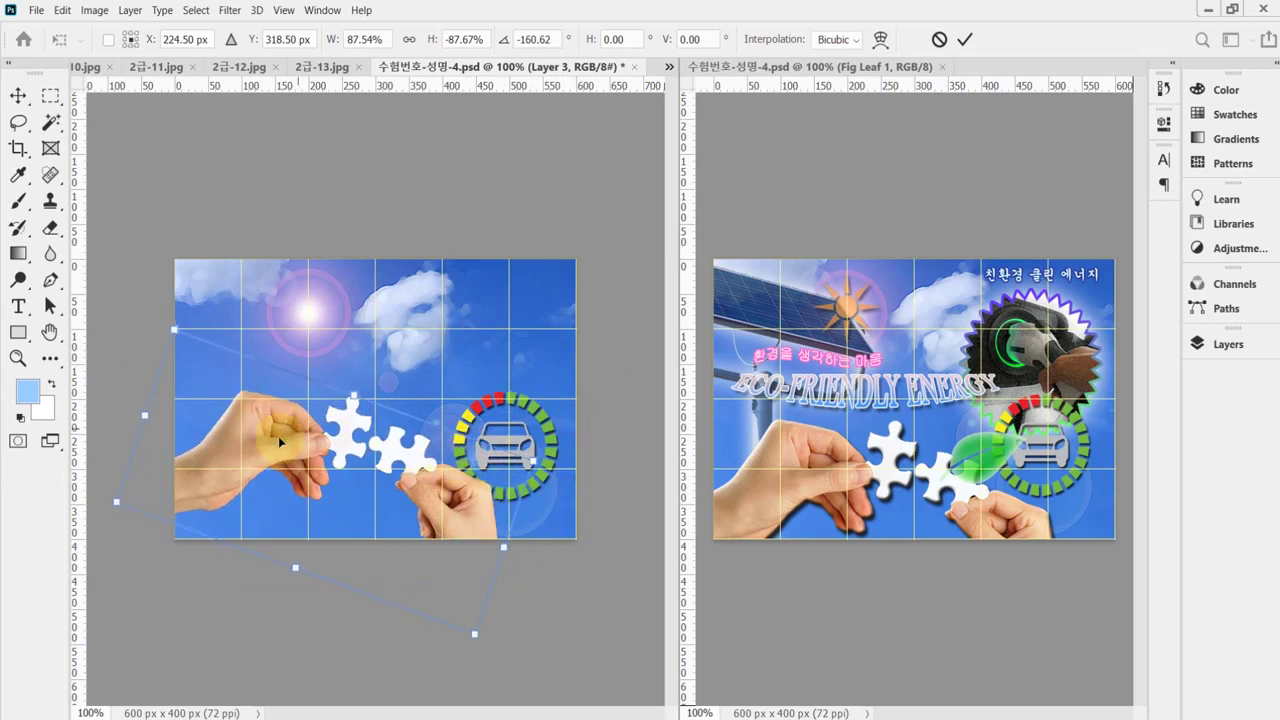
{"action": "left_click_drag", "start_coordinate": [281, 434], "coordinate": [280, 459]}
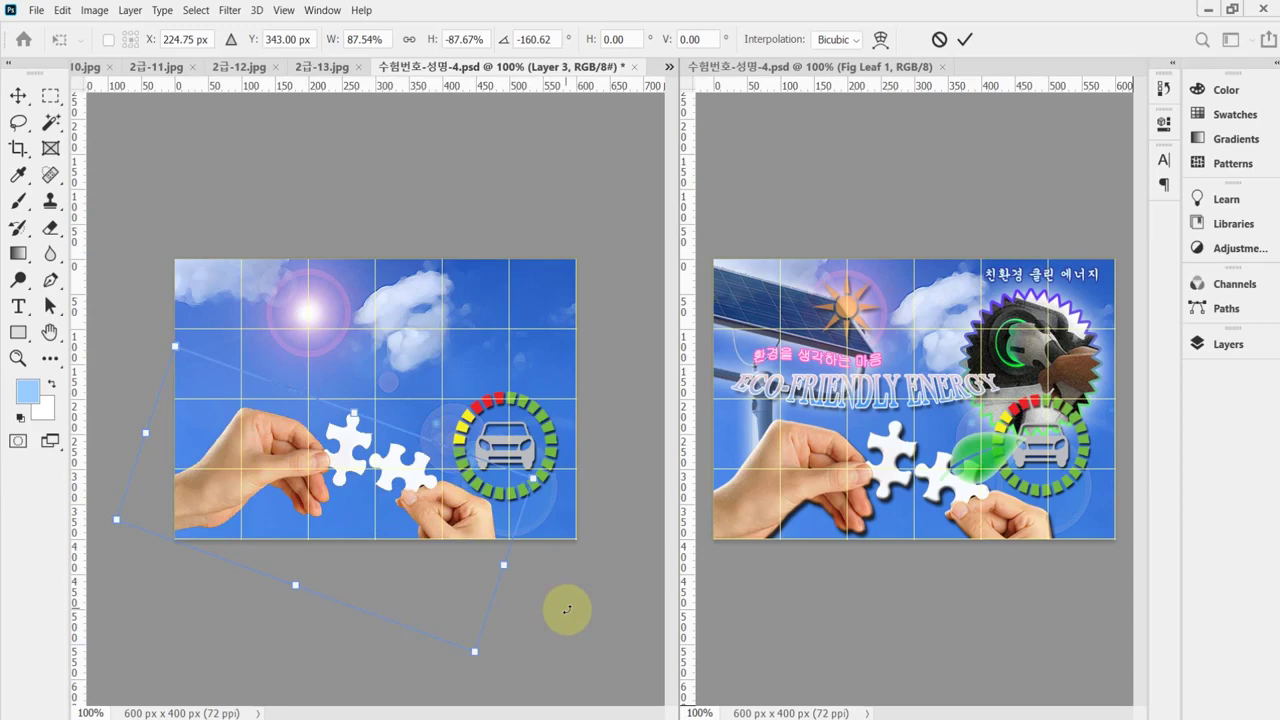
{"action": "left_click_drag", "start_coordinate": [567, 609], "coordinate": [583, 609]}
{"action": "left_click_drag", "start_coordinate": [432, 609], "coordinate": [466, 609]}
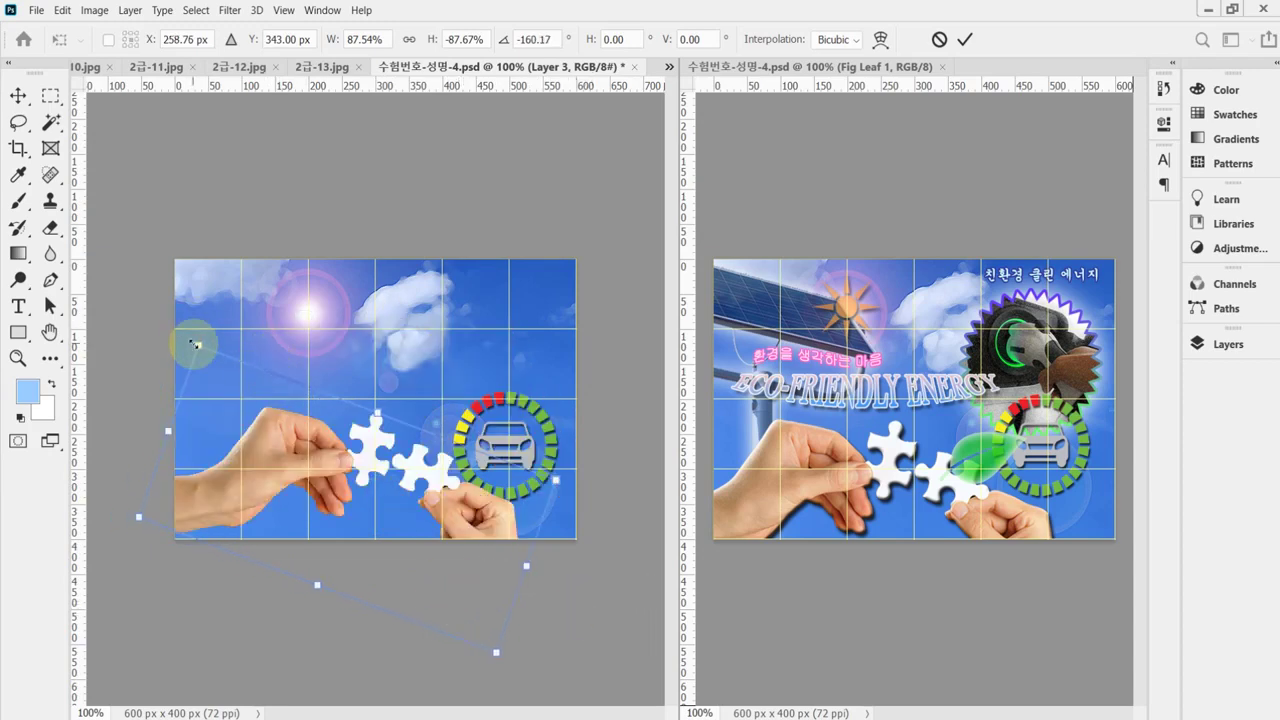
{"action": "left_click_drag", "start_coordinate": [194, 340], "coordinate": [211, 306]}
{"action": "left_click_drag", "start_coordinate": [362, 464], "coordinate": [348, 492]}
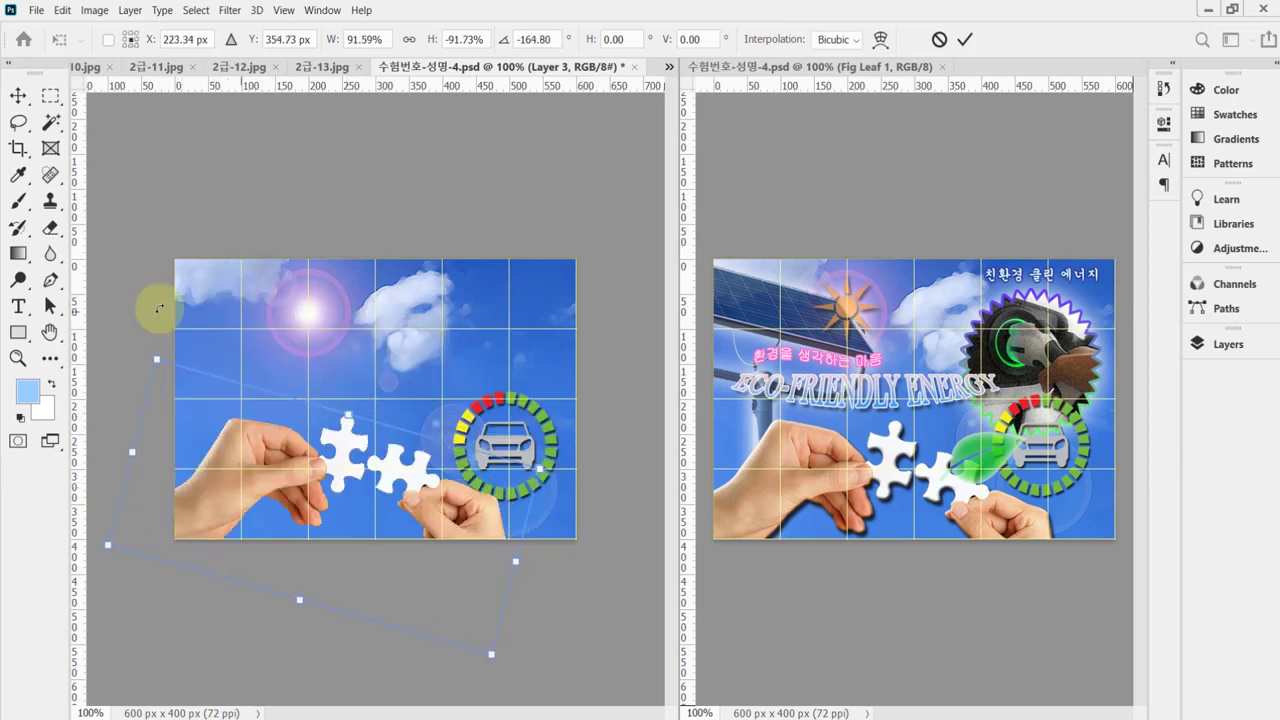
{"action": "left_click_drag", "start_coordinate": [146, 357], "coordinate": [134, 343]}
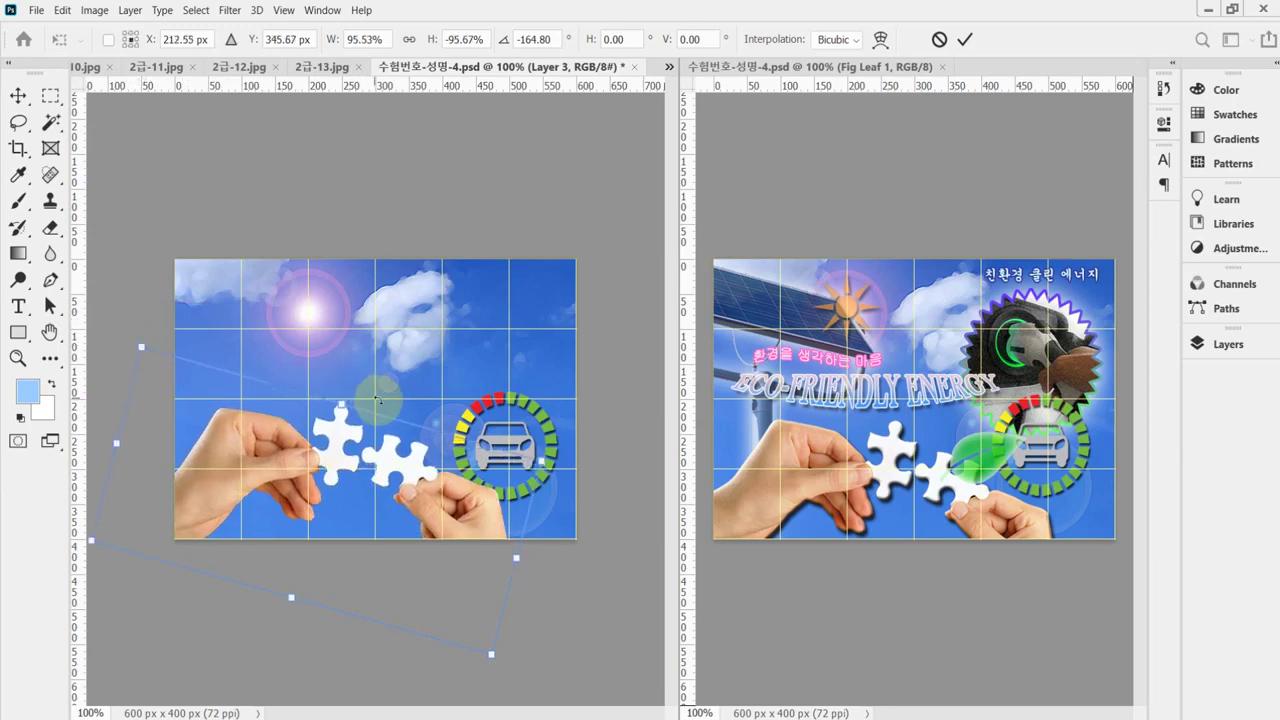
{"action": "left_click_drag", "start_coordinate": [369, 400], "coordinate": [400, 400]}
{"action": "left_click_drag", "start_coordinate": [428, 472], "coordinate": [423, 479]}
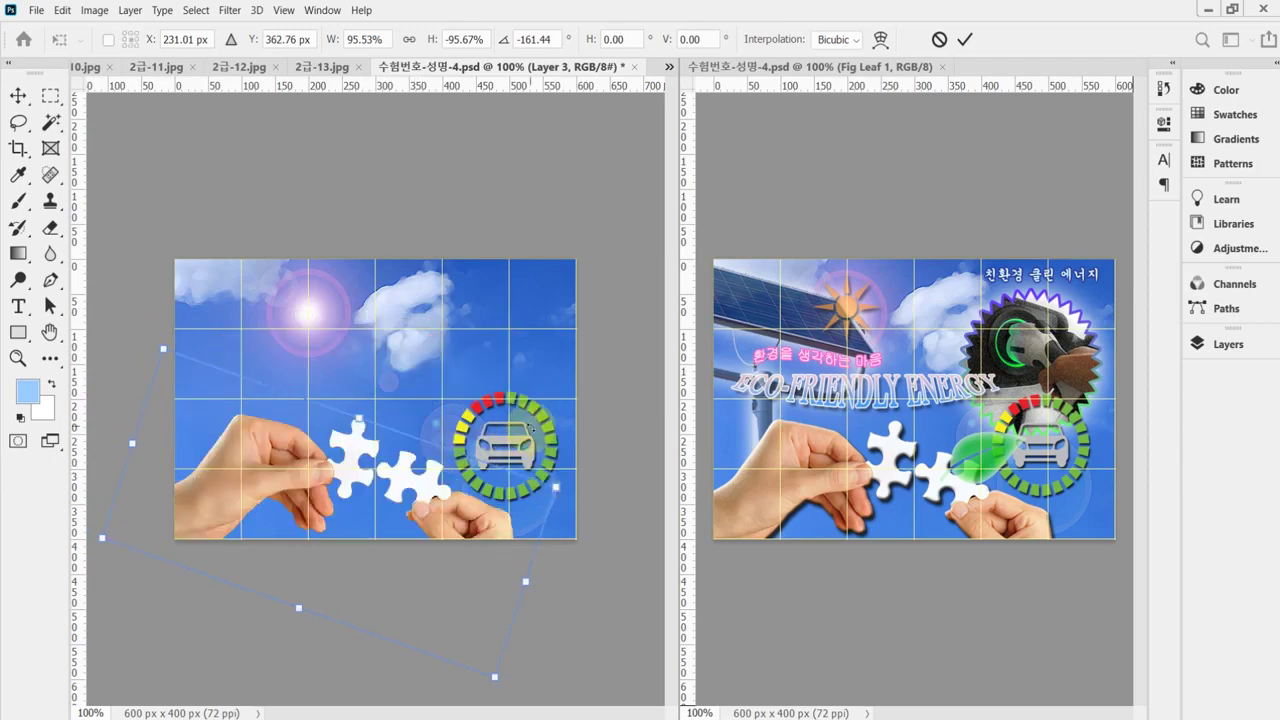
Nudge the hands to about X 234, Y 365 px, fine-tune the rotation to about -161.7°, apply the transform and save the document.
{"action": "key", "text": "Right"}
{"action": "key", "text": "Right"}
{"action": "key", "text": "Right"}
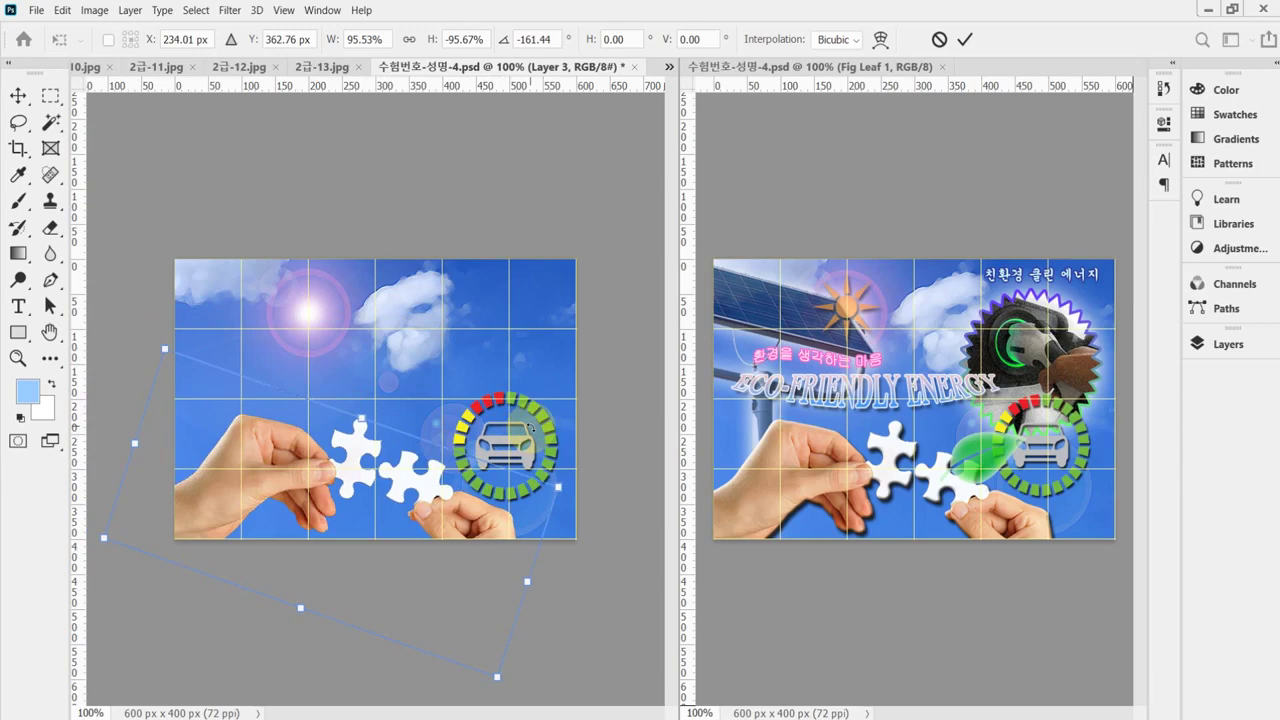
{"action": "key", "text": "Down"}
{"action": "key", "text": "Down"}
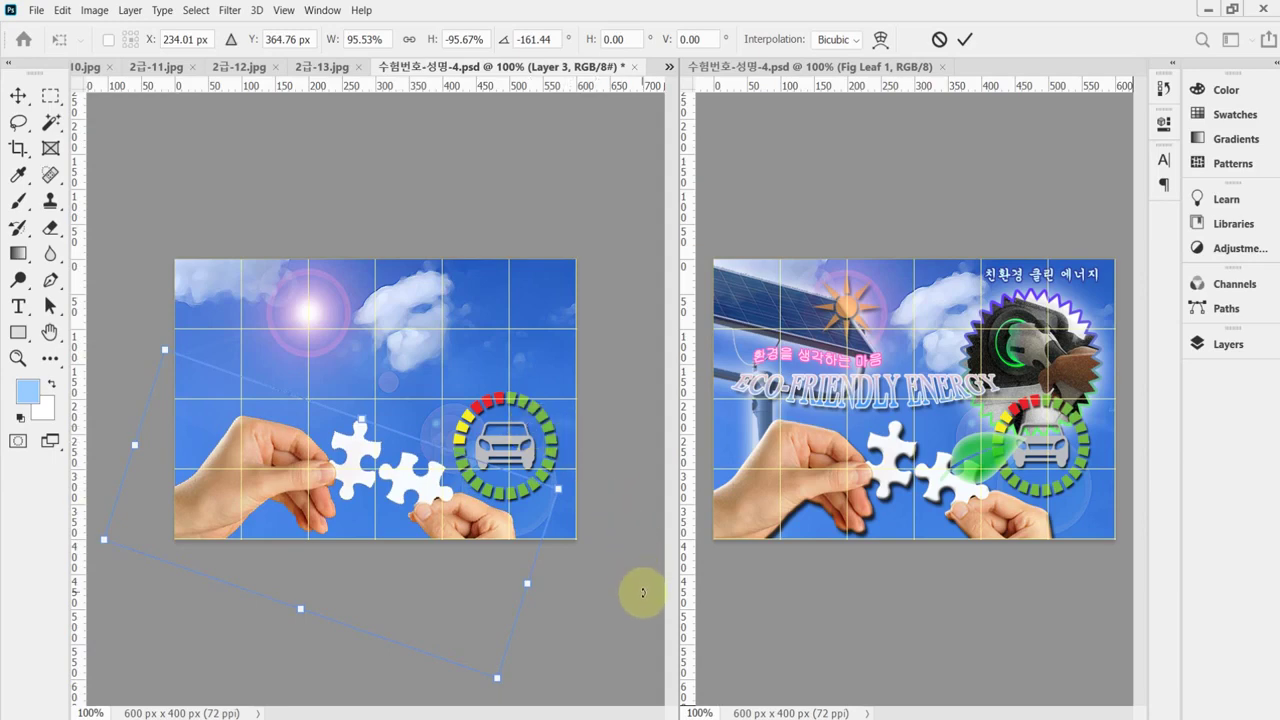
{"action": "left_click_drag", "start_coordinate": [642, 593], "coordinate": [639, 590]}
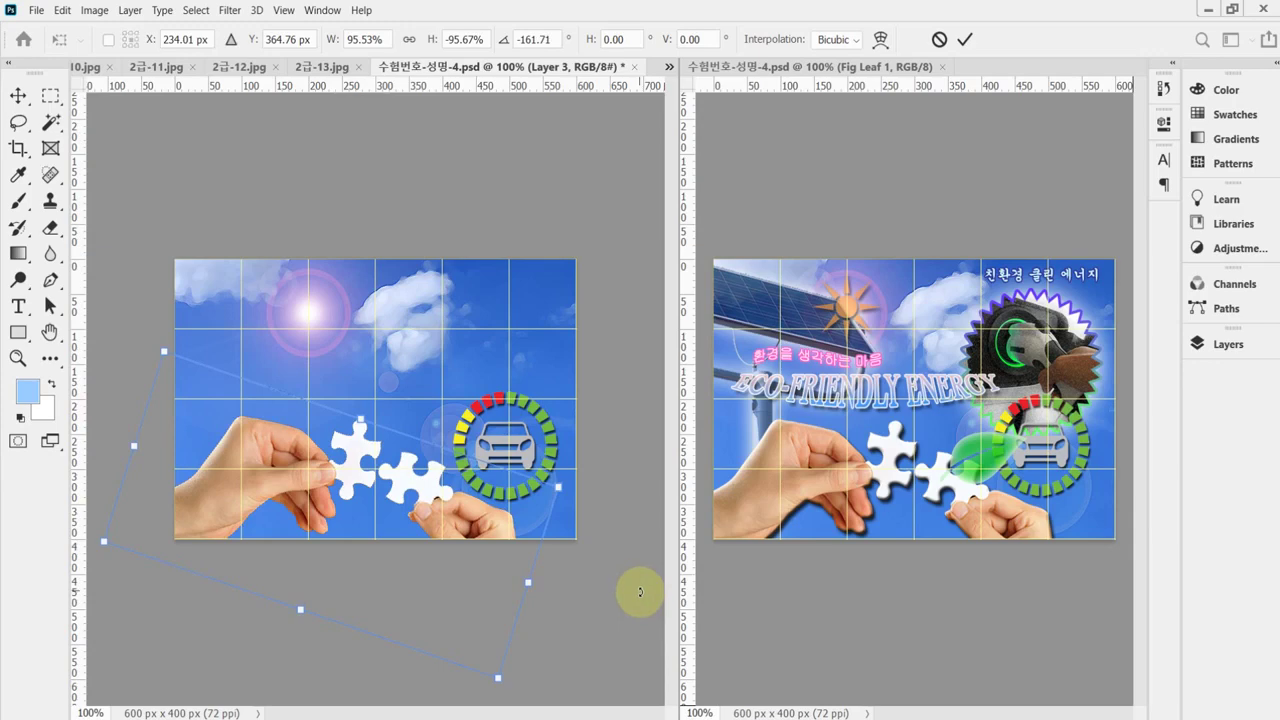
{"action": "key", "text": "w"}
{"action": "key", "text": "ctrl+s"}
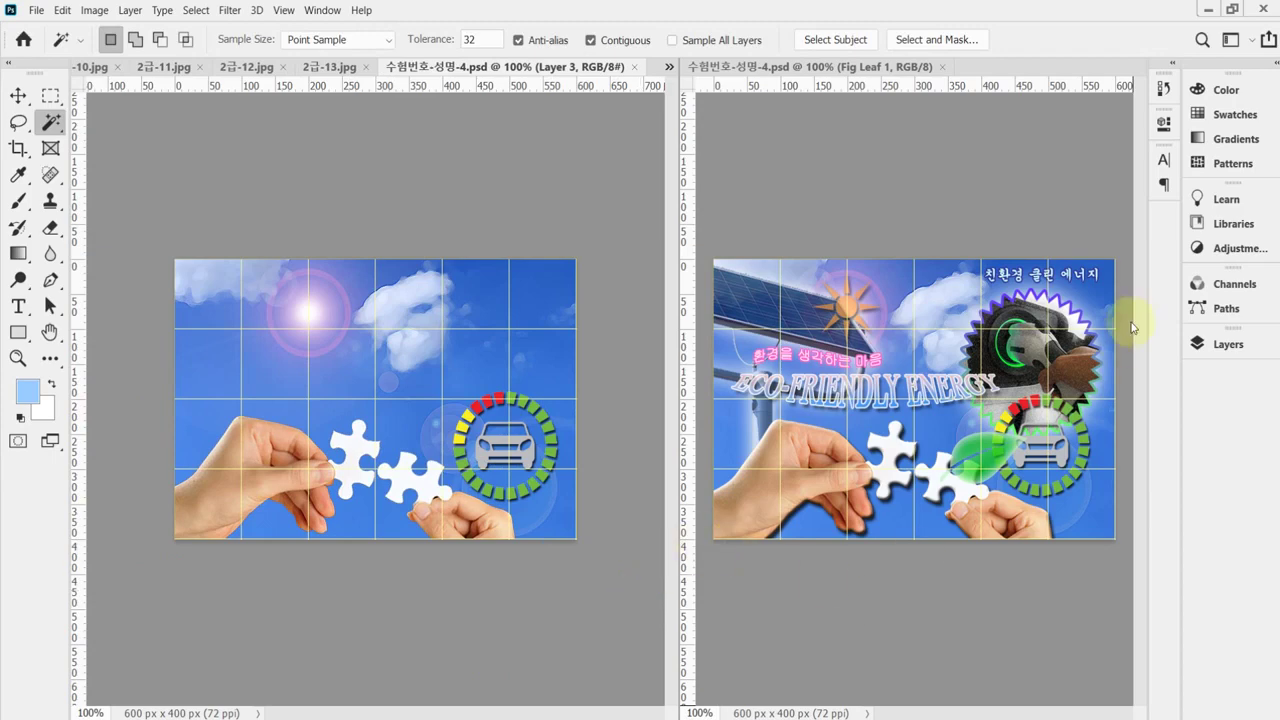
Add a Bevel & Emboss effect to the hands layer with Inner Bevel style and a size of 5 px.
{"action": "left_click", "coordinate": [1199, 343]}
{"action": "left_click", "coordinate": [996, 617]}
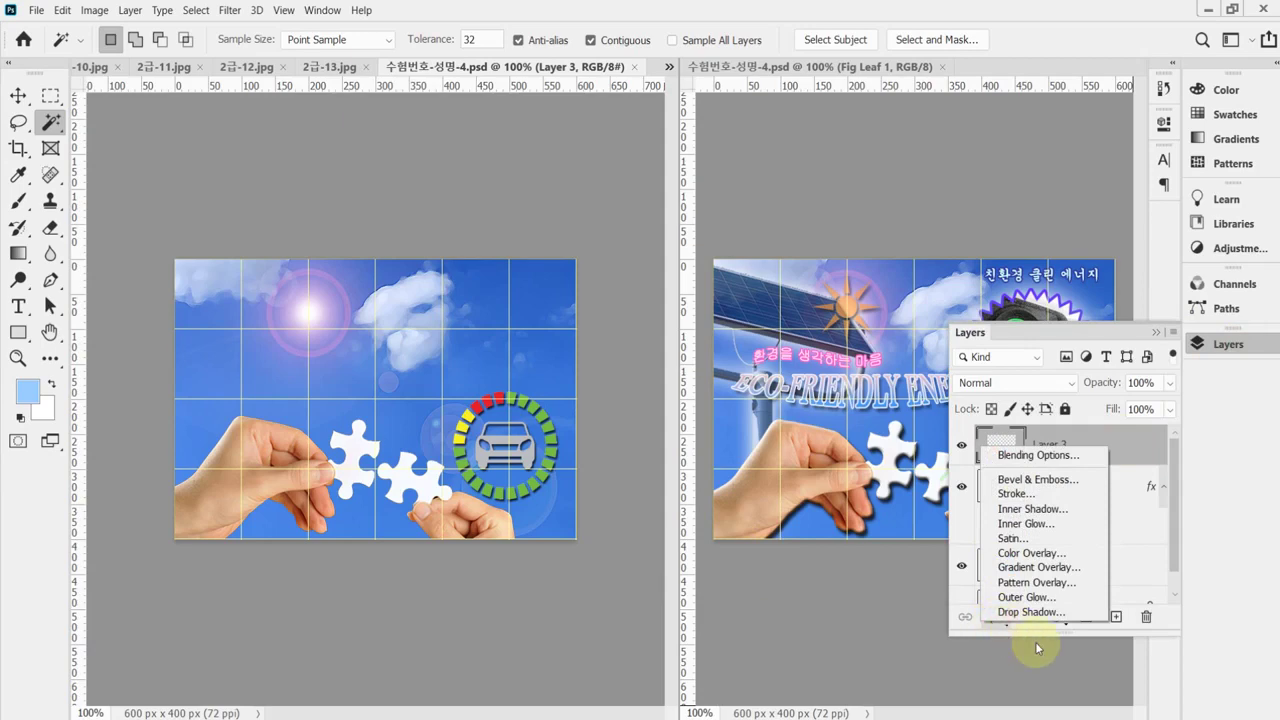
{"action": "left_click", "coordinate": [1063, 489]}
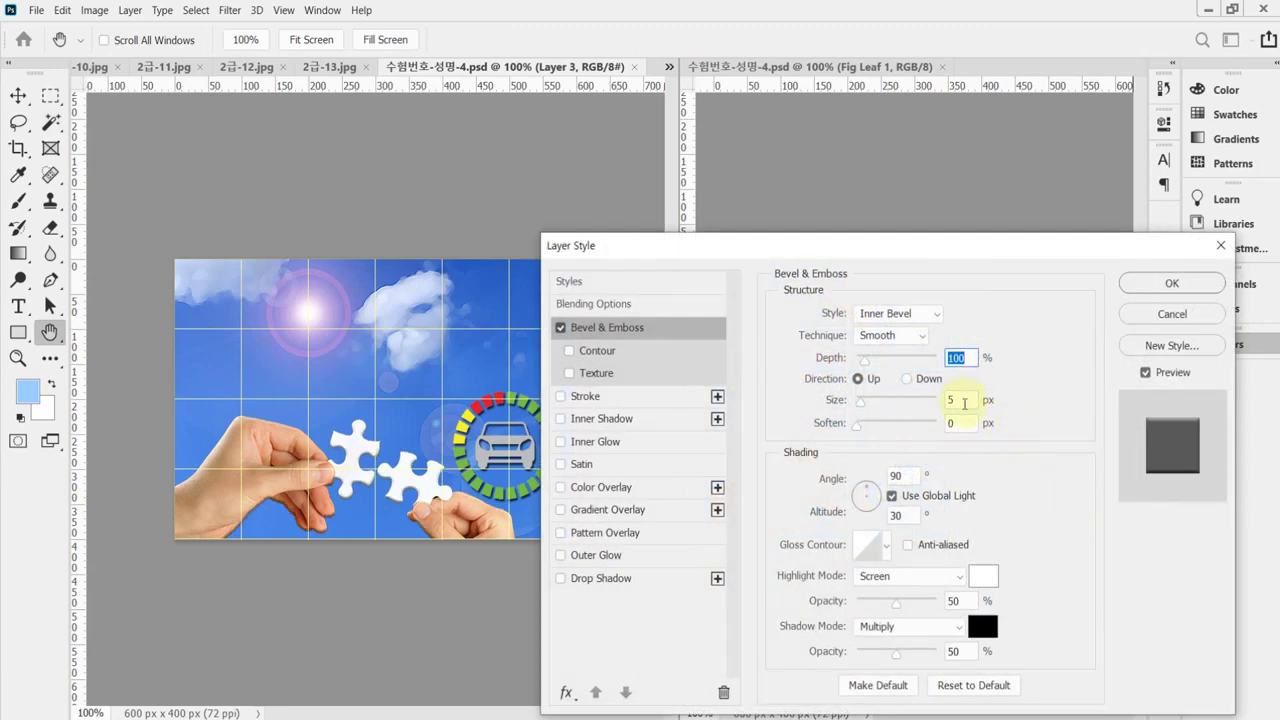
{"action": "left_click", "coordinate": [964, 402]}
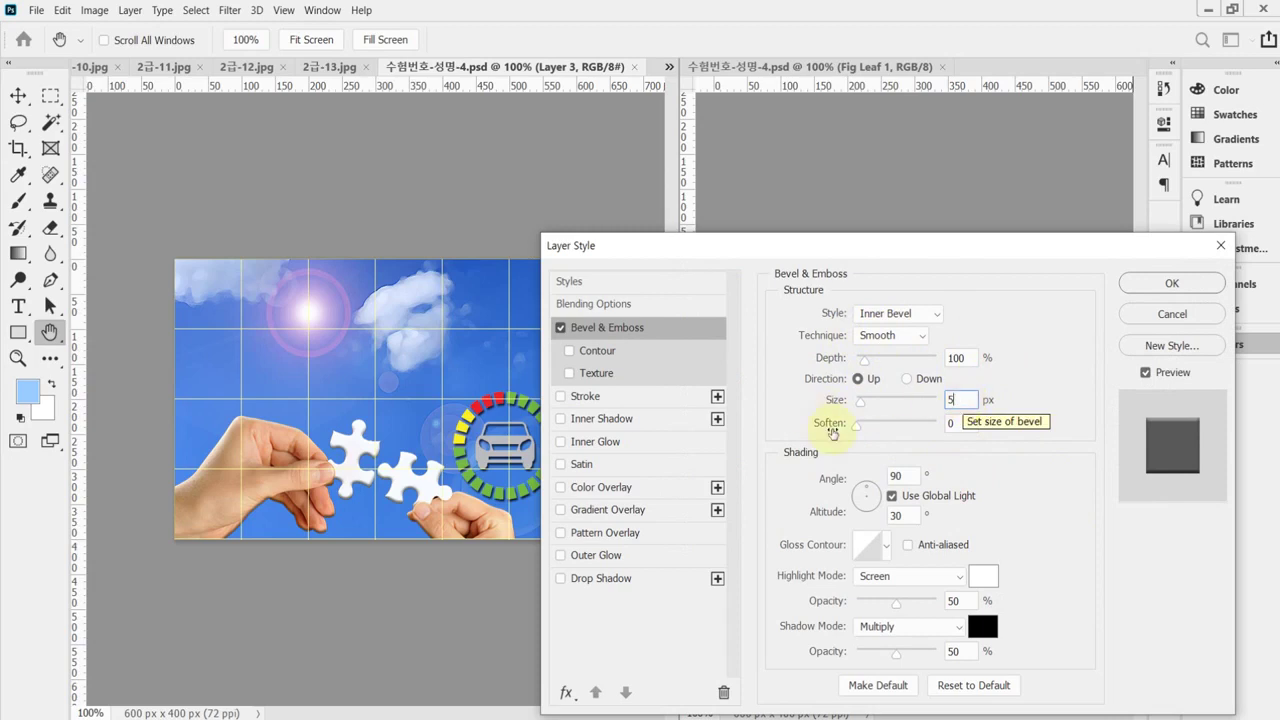
Add a drop shadow to the hands with distance and size of 5 px each, apply the layer style and save the document.
{"action": "left_click", "coordinate": [605, 580]}
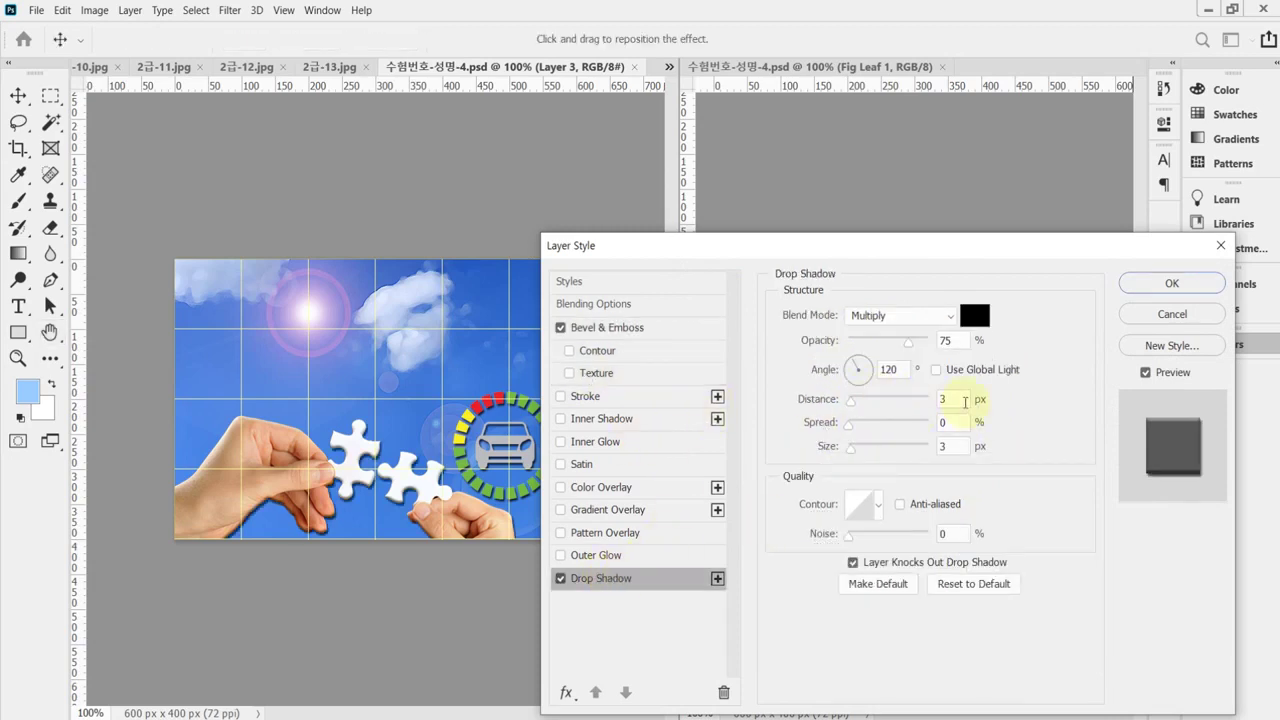
{"action": "left_click", "coordinate": [962, 400]}
{"action": "type", "text": "5"}
{"action": "double_click", "coordinate": [950, 446]}
{"action": "type", "text": "5"}
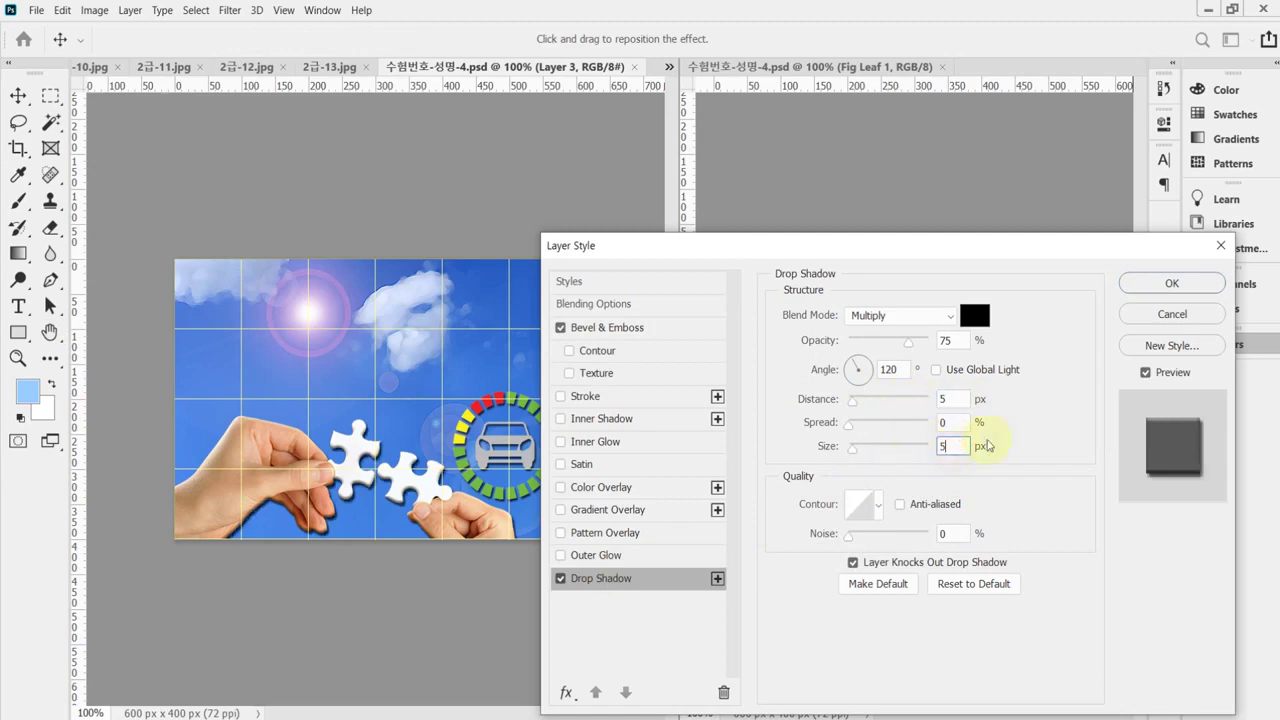
{"action": "left_click", "coordinate": [1172, 285]}
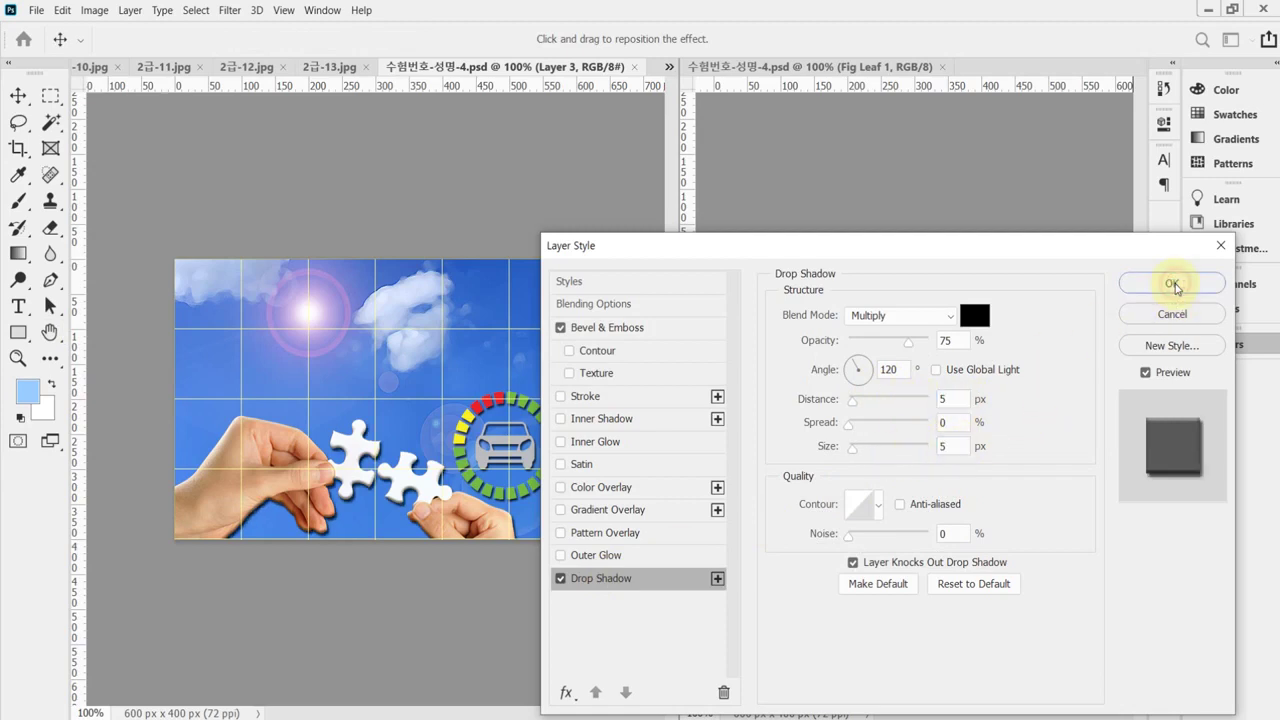
{"action": "key", "text": "ctrl+s"}
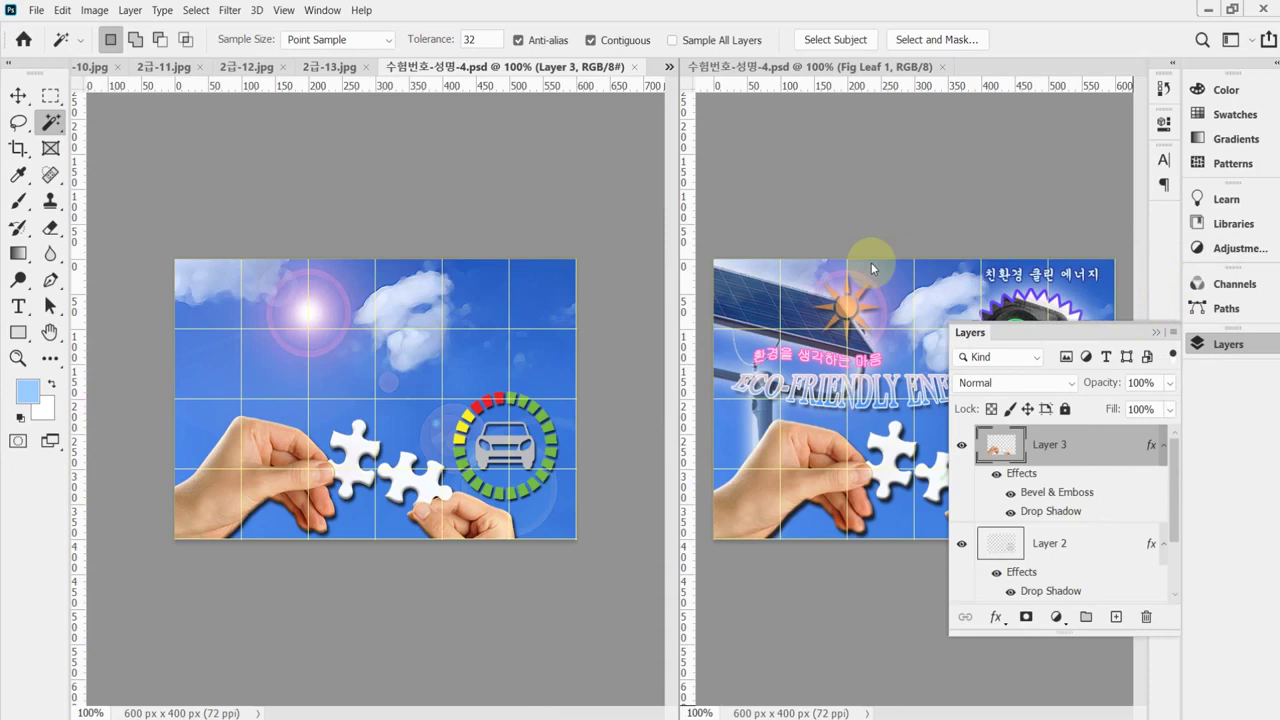
Switch to the 2급-12.jpg image.
{"action": "left_click", "coordinate": [329, 66]}
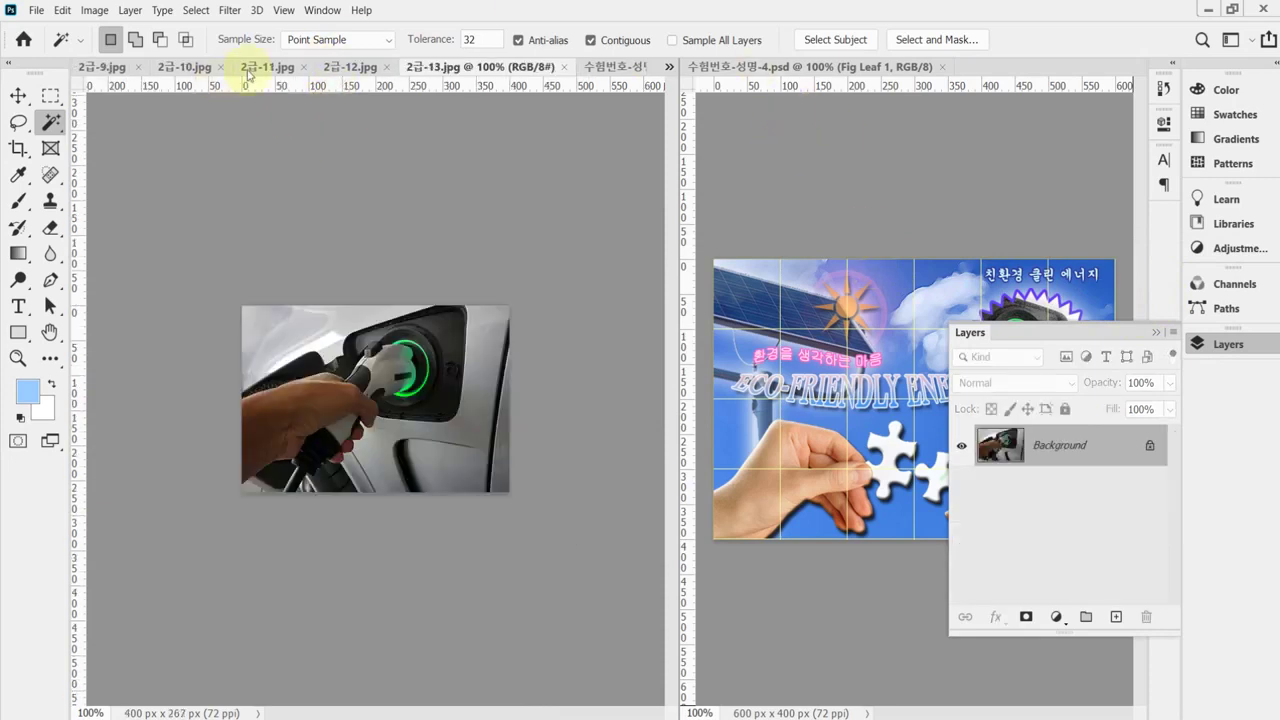
{"action": "left_click", "coordinate": [354, 67]}
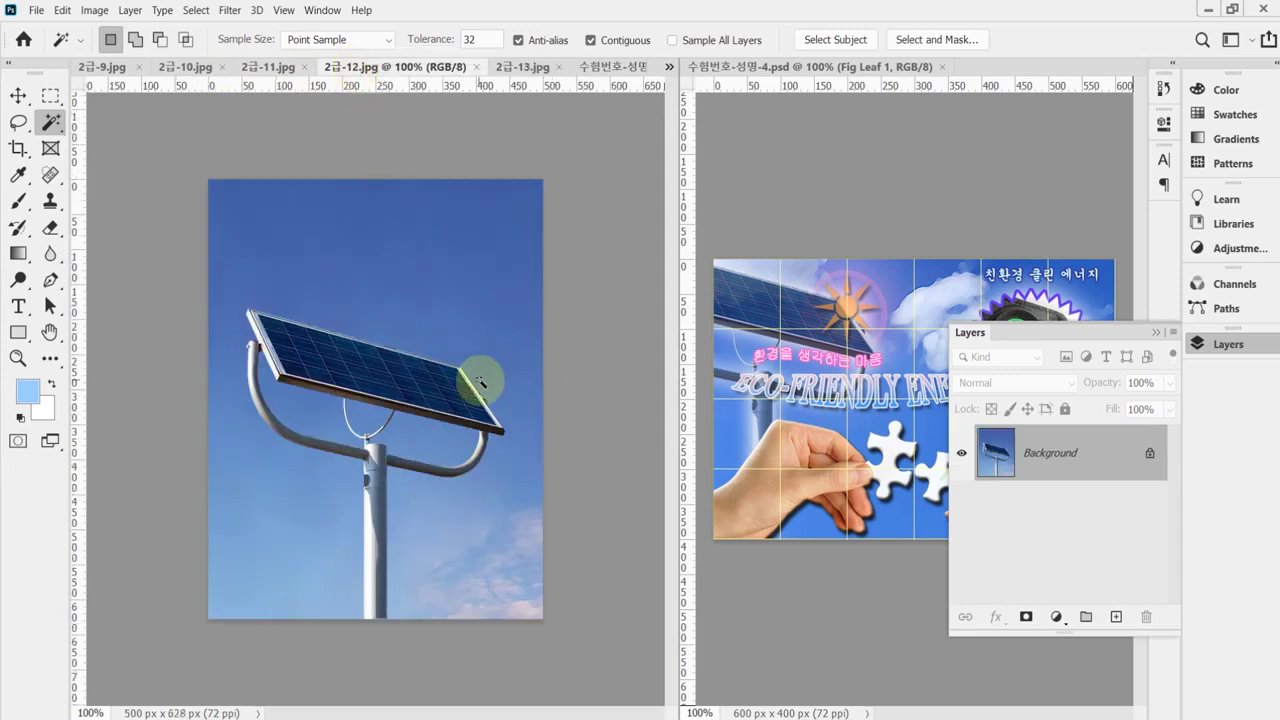
{"action": "left_click", "coordinate": [1216, 350]}
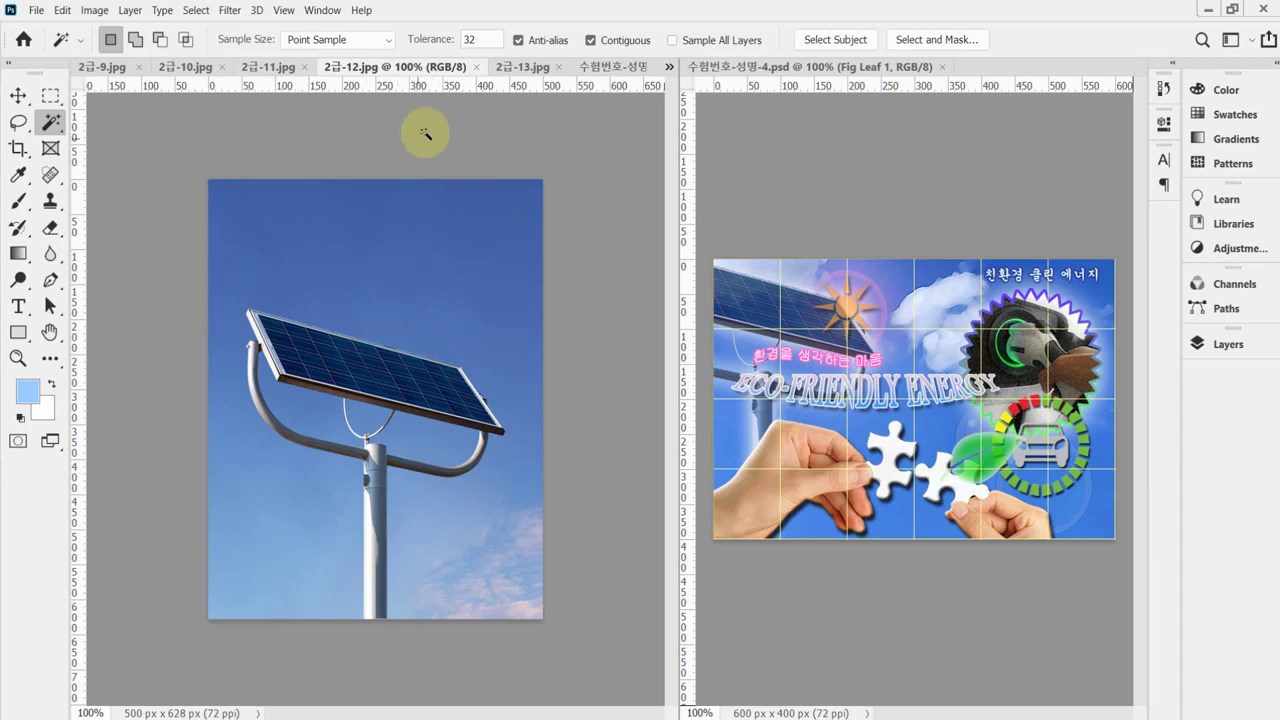
Select the solar panel and its post by adding all sky areas with the Magic Wand at tolerance 40 and inverting the selection.
{"action": "left_click", "coordinate": [137, 40]}
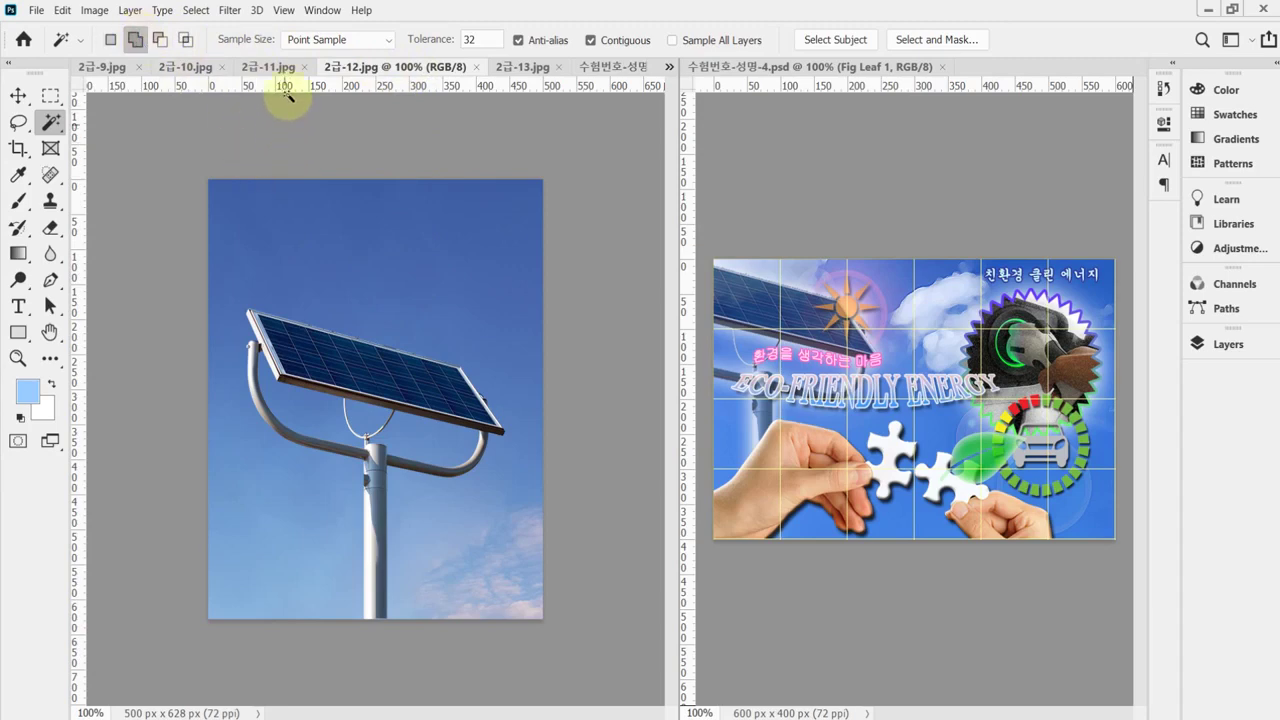
{"action": "left_click", "coordinate": [420, 45]}
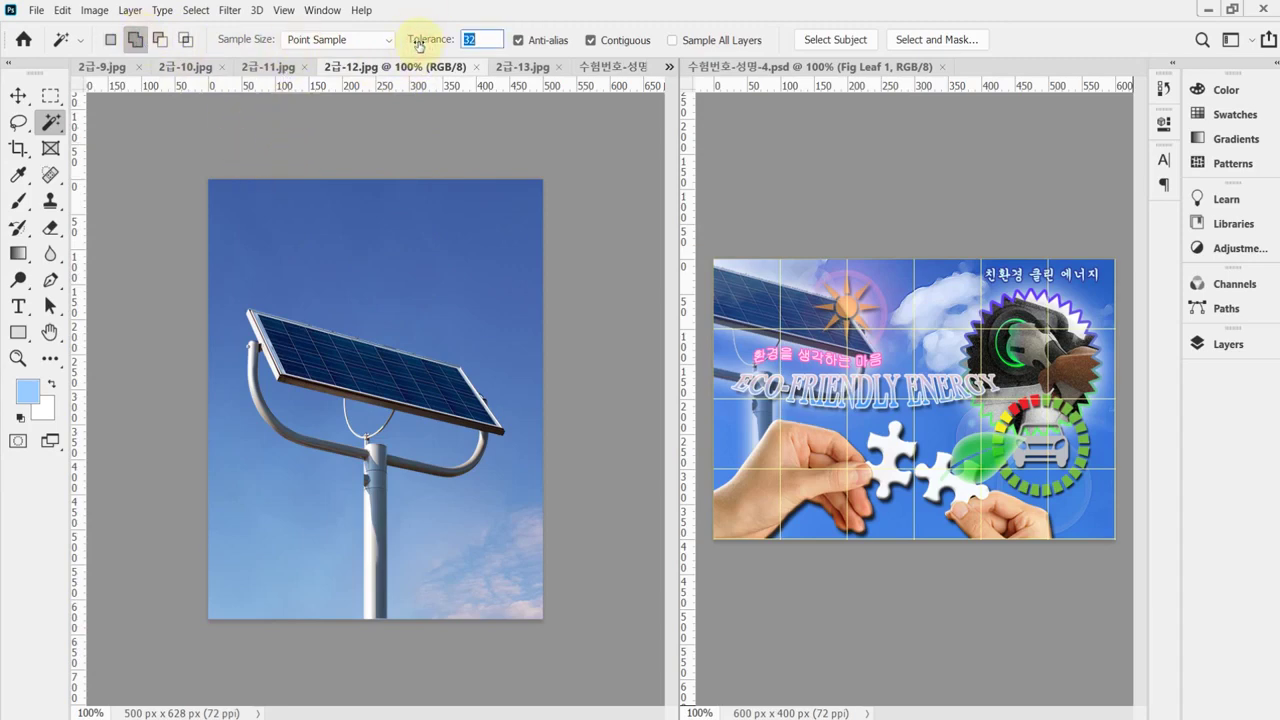
{"action": "left_click", "coordinate": [425, 243]}
{"action": "left_click", "coordinate": [311, 487]}
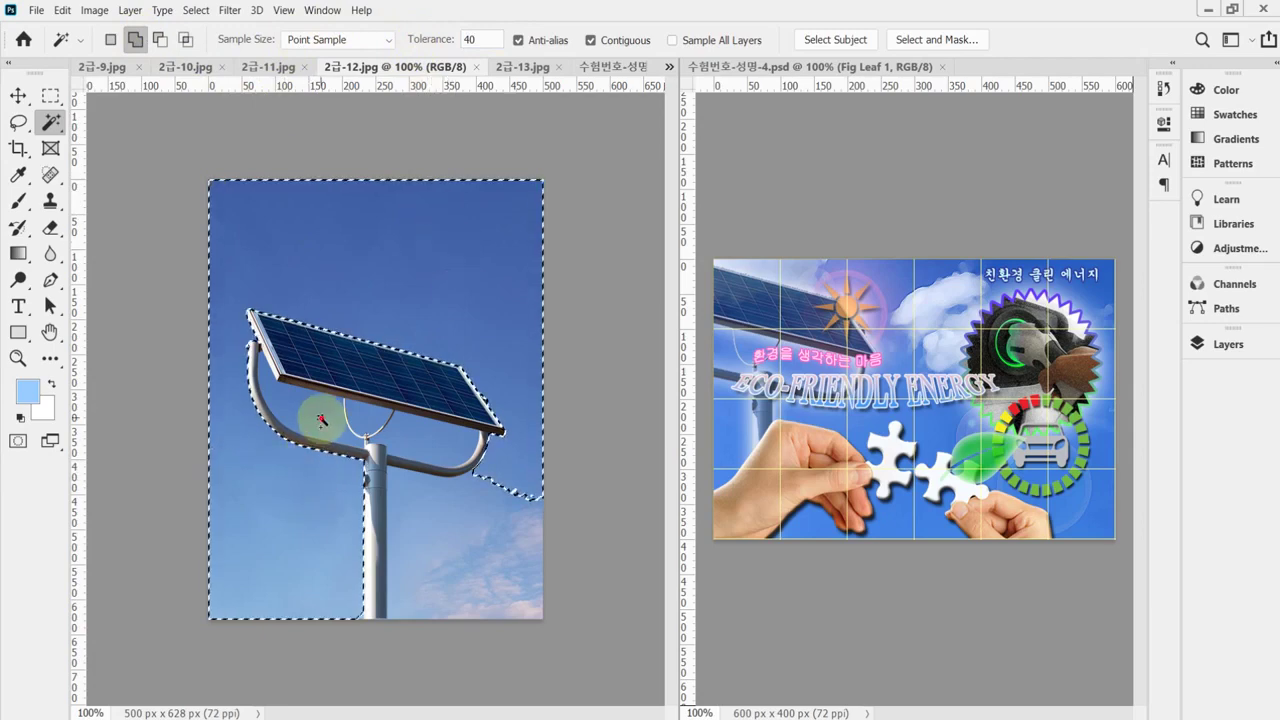
{"action": "left_click", "coordinate": [366, 412]}
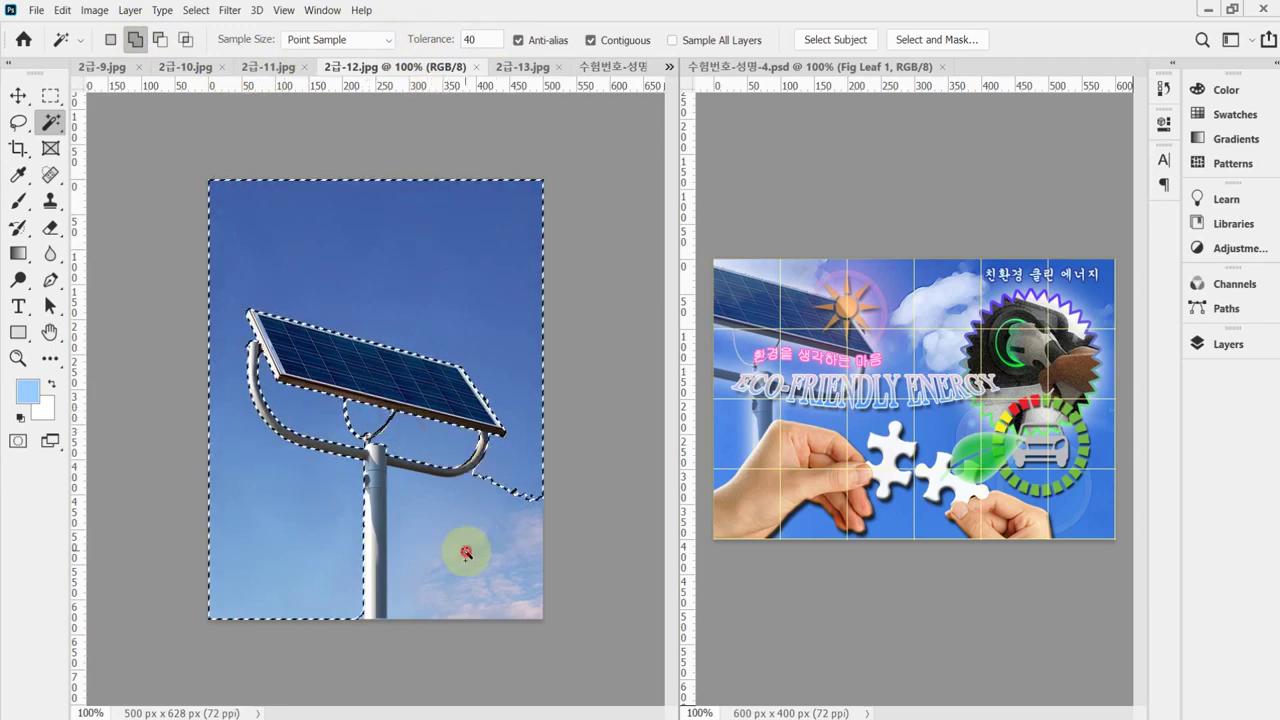
{"action": "left_click", "coordinate": [467, 543]}
{"action": "left_click", "coordinate": [512, 598]}
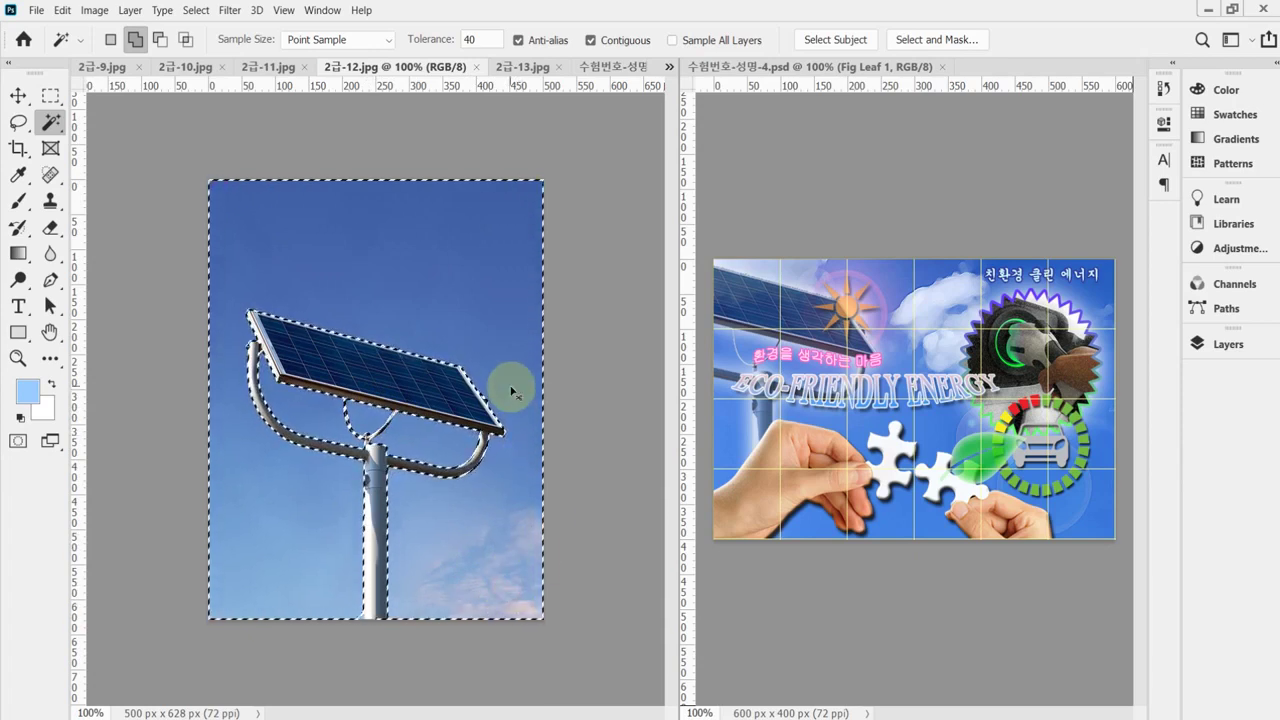
{"action": "key", "text": "ctrl+shift+i"}
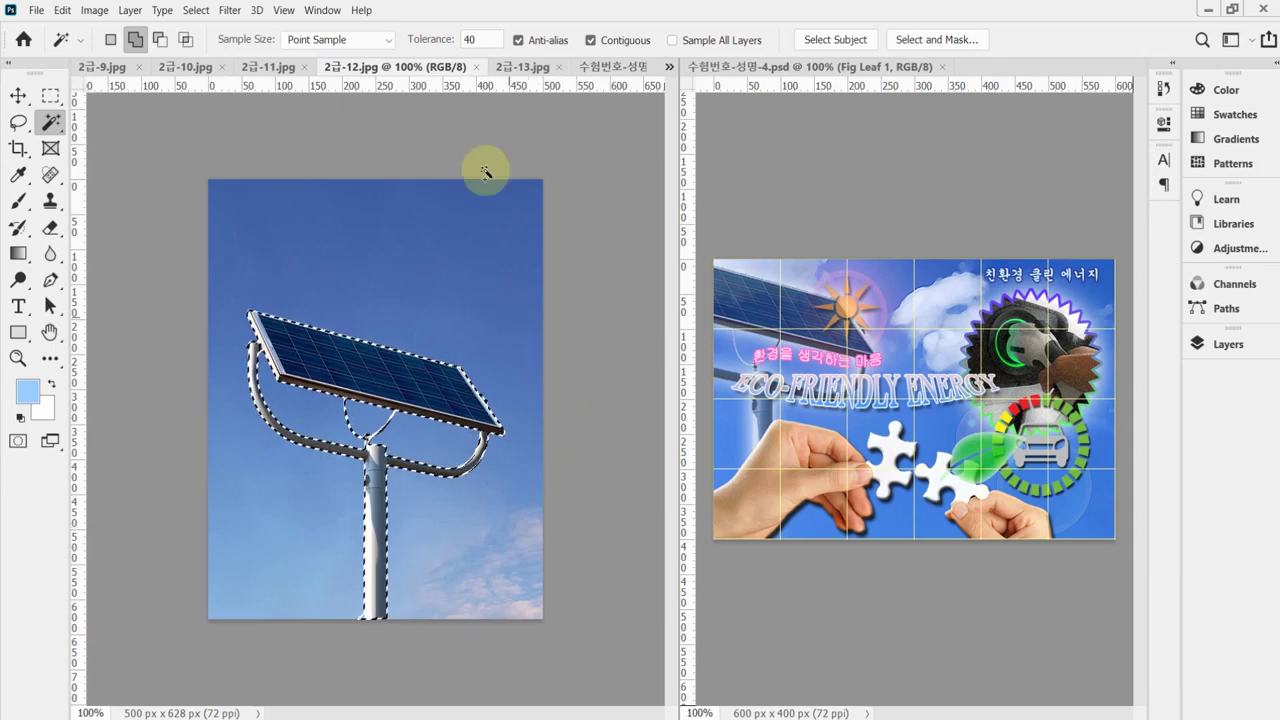
Paste a copy of the selected solar panel into 수험번호-성명-4.psd directly above the sky layer, Layer 1.
{"action": "left_click", "coordinate": [606, 67]}
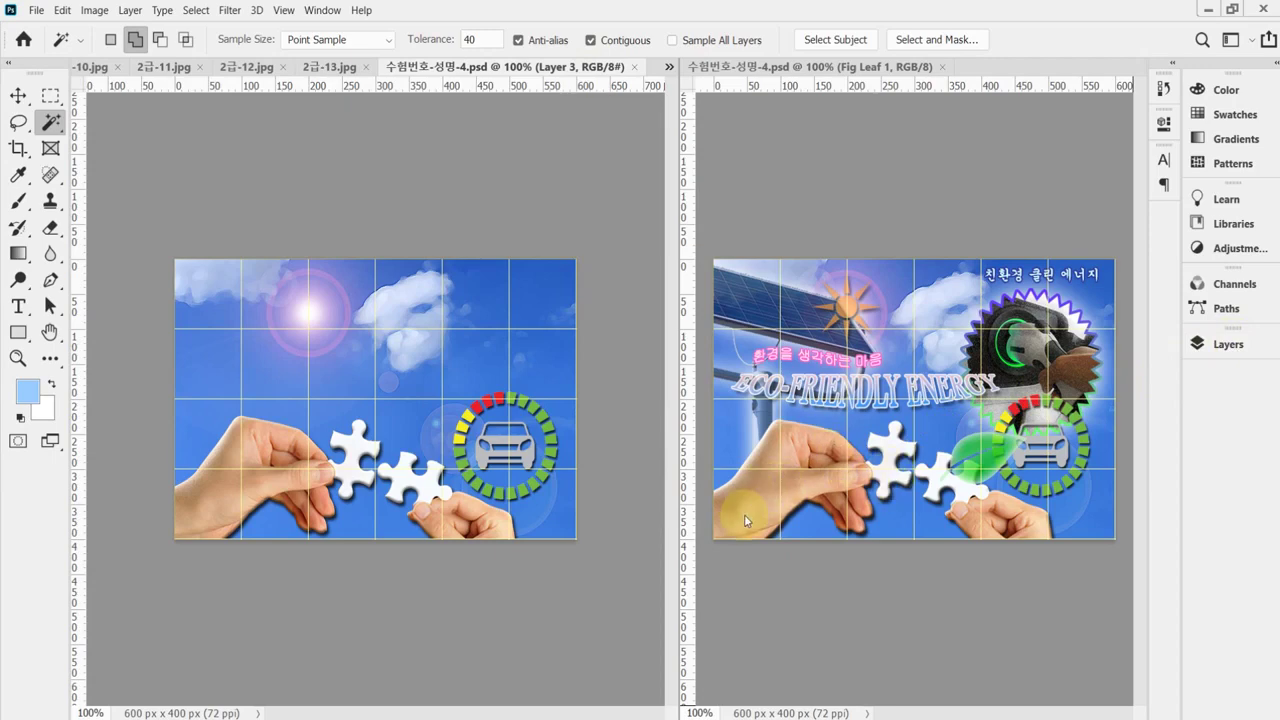
{"action": "left_click", "coordinate": [1223, 345]}
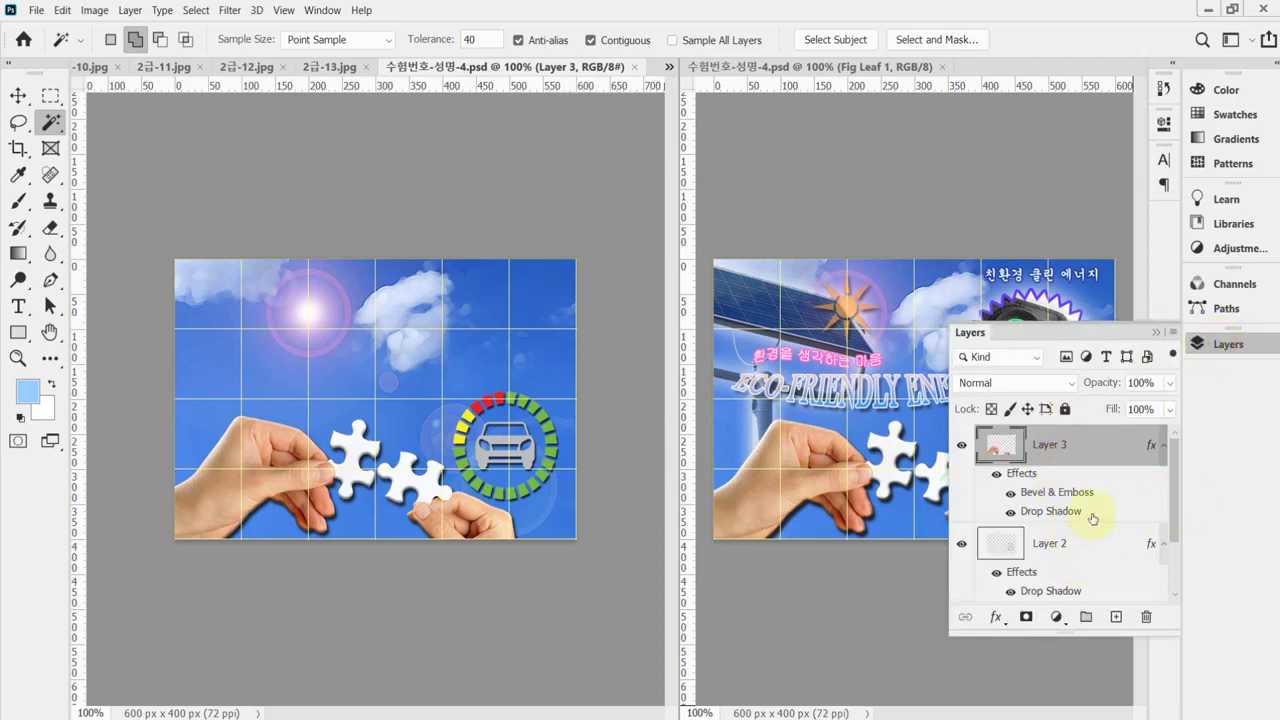
{"action": "scroll", "coordinate": [1093, 518], "scroll_direction": "down", "scroll_amount": 2}
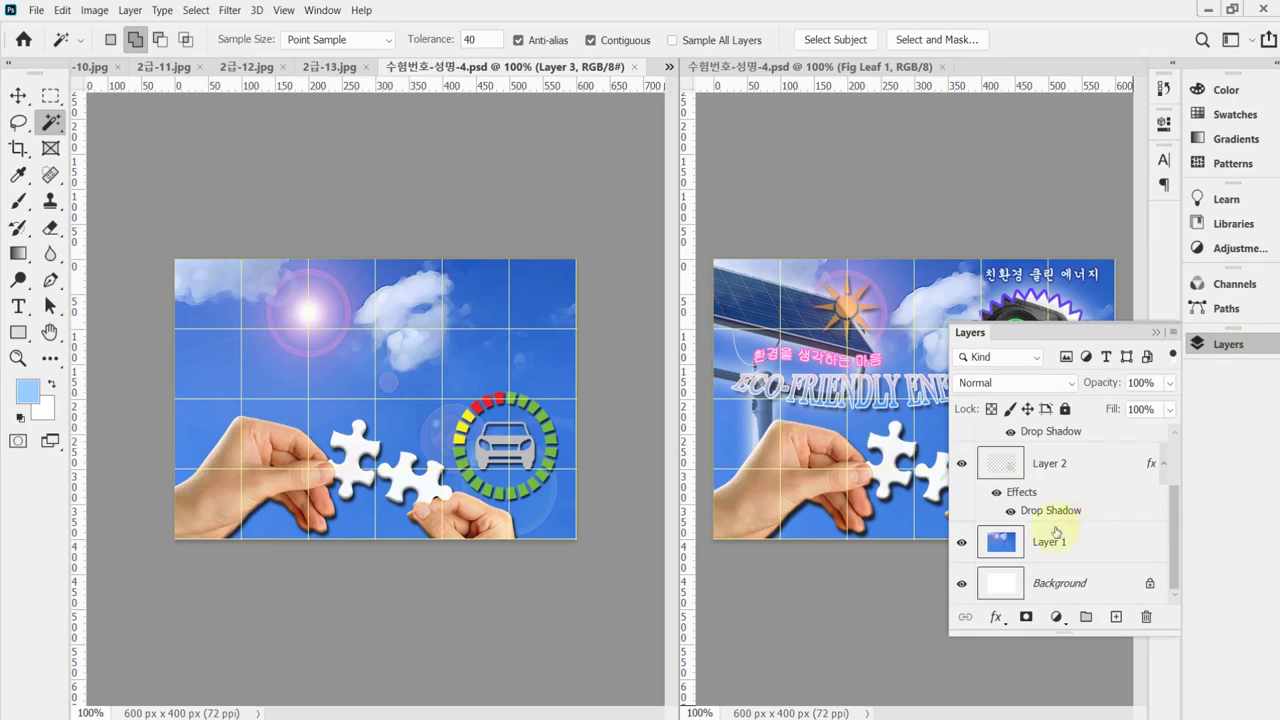
{"action": "left_click", "coordinate": [1071, 550]}
{"action": "left_click", "coordinate": [1238, 350]}
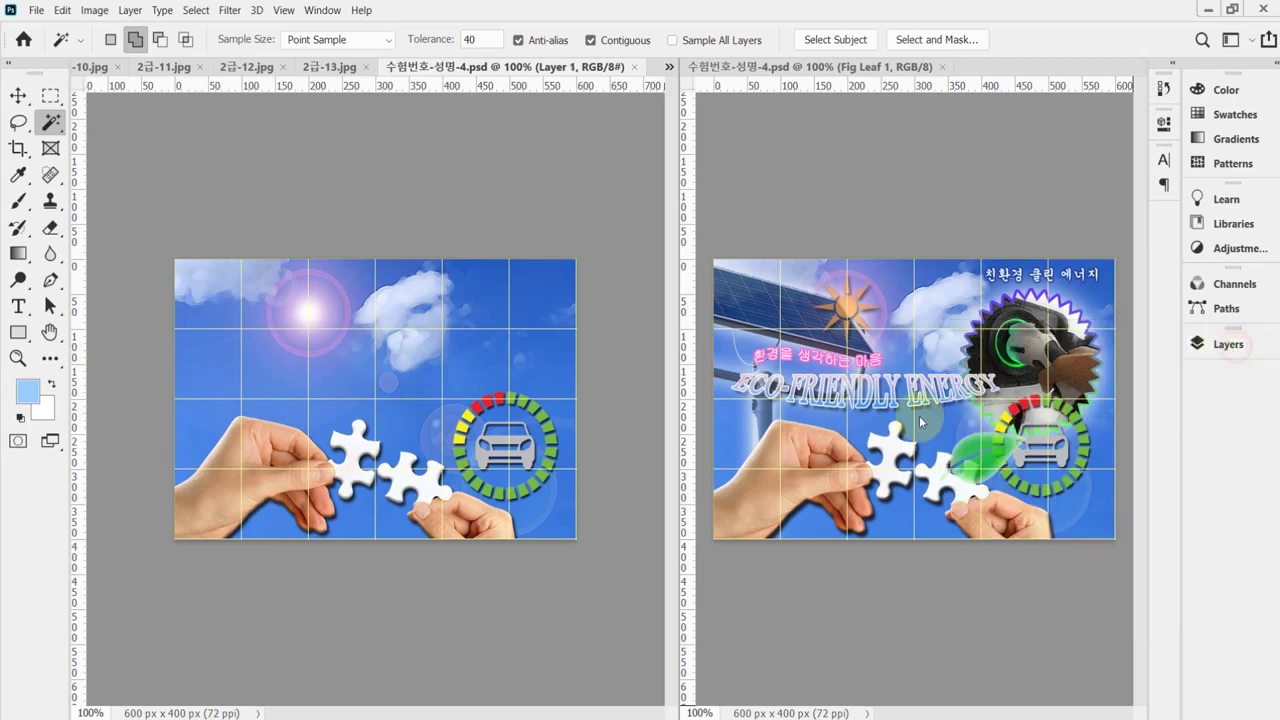
{"action": "left_click_drag", "start_coordinate": [790, 342], "coordinate": [545, 298]}
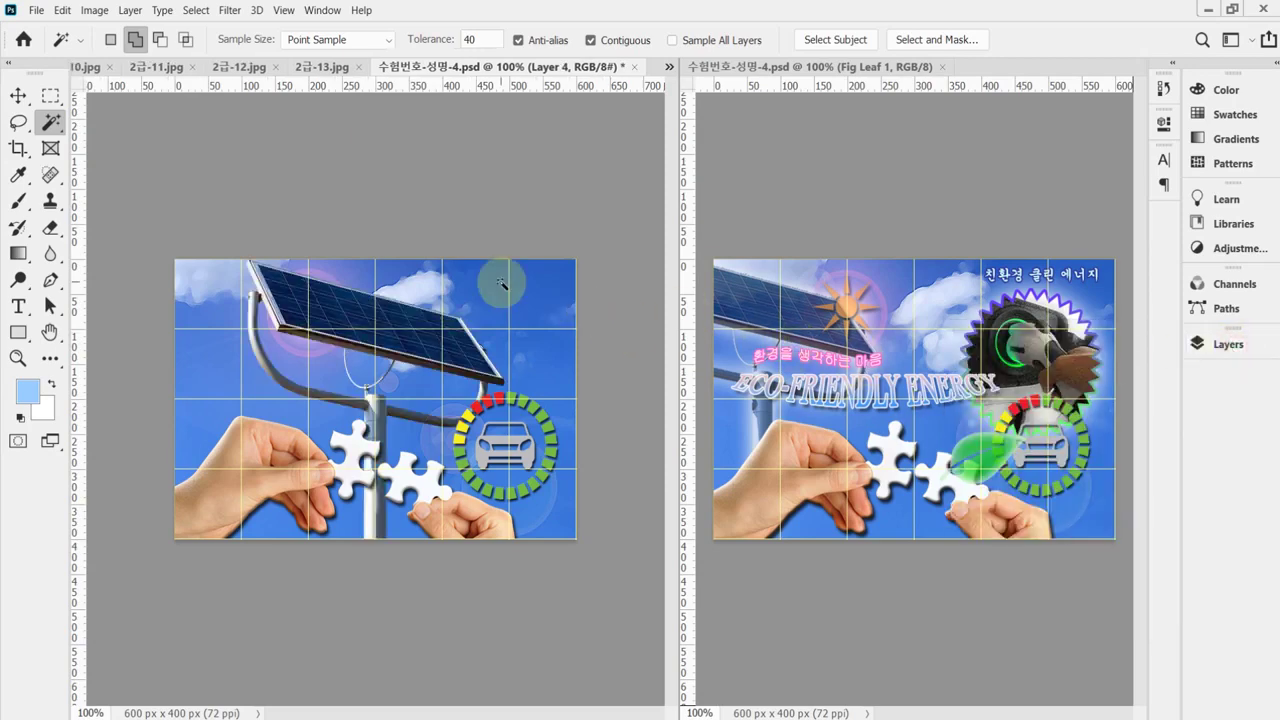
Scale the solar panel to about 76% and move it partly past the canvas's left edge, centred near X 75.5, Y 160 px.
{"action": "key", "text": "ctrl+t"}
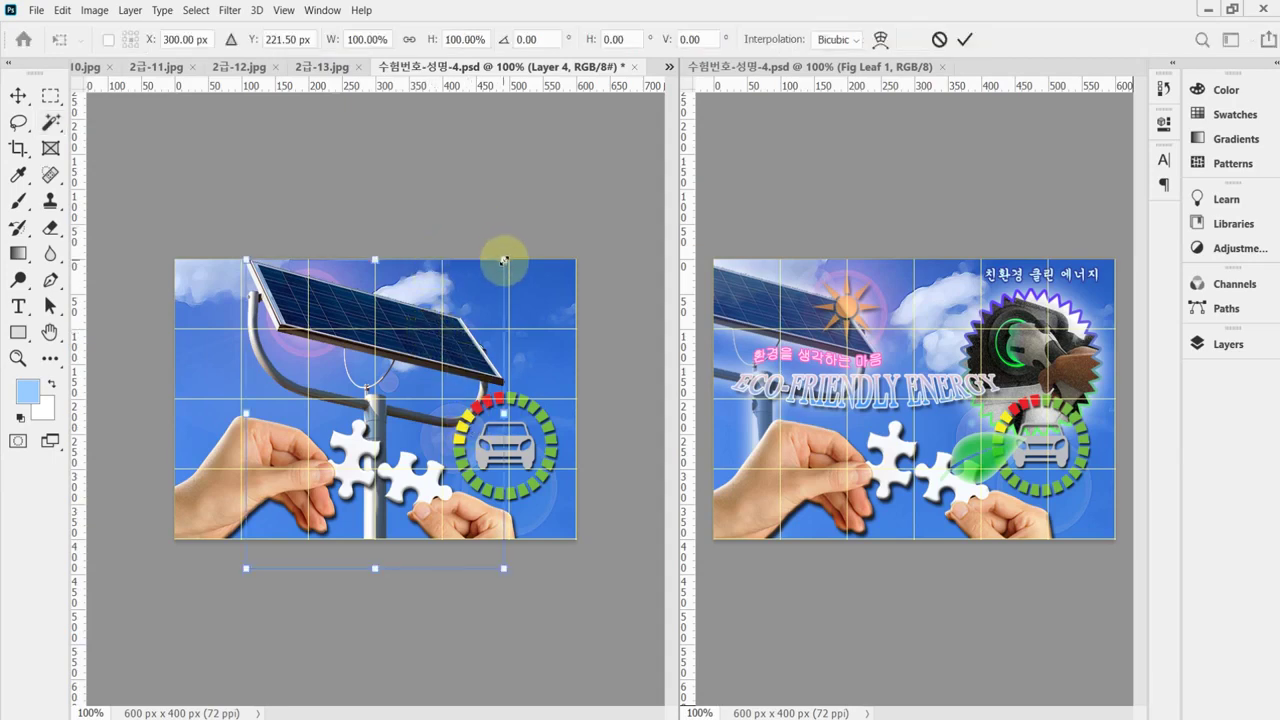
{"action": "left_click_drag", "start_coordinate": [504, 260], "coordinate": [434, 335]}
{"action": "left_click_drag", "start_coordinate": [351, 384], "coordinate": [221, 322]}
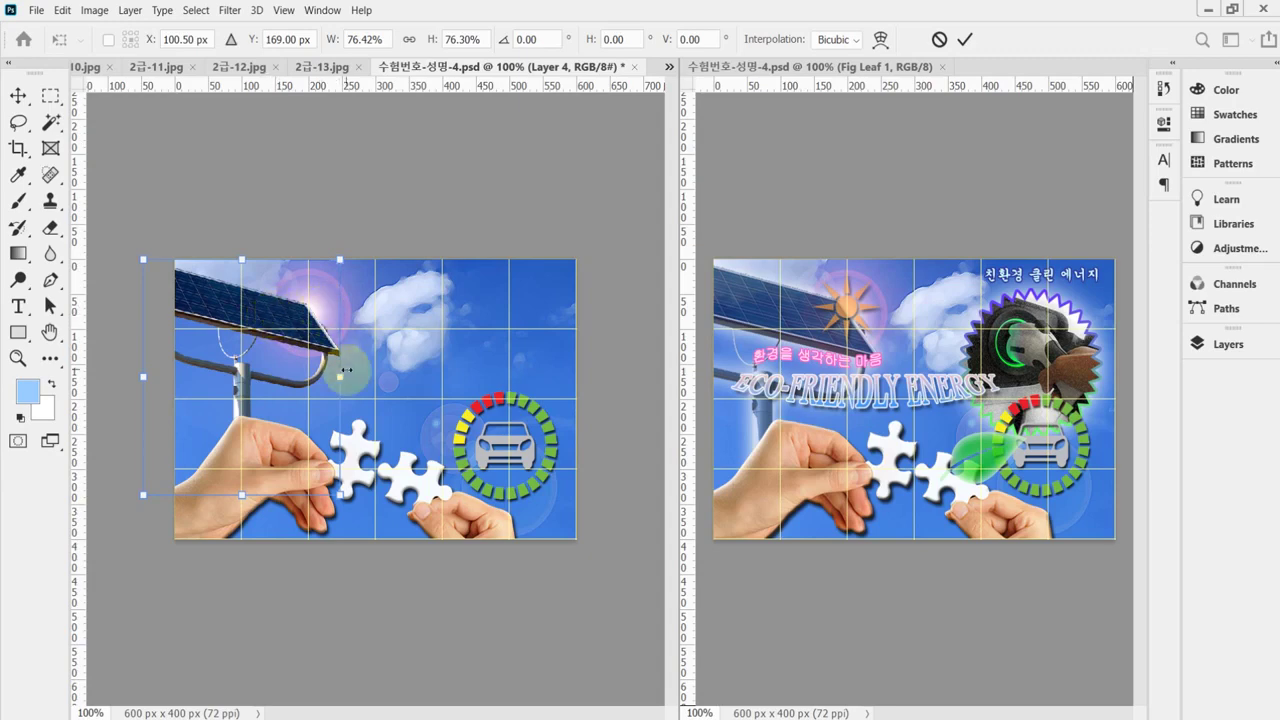
{"action": "key", "text": "Up"}
{"action": "key", "text": "Up"}
{"action": "key", "text": "Up"}
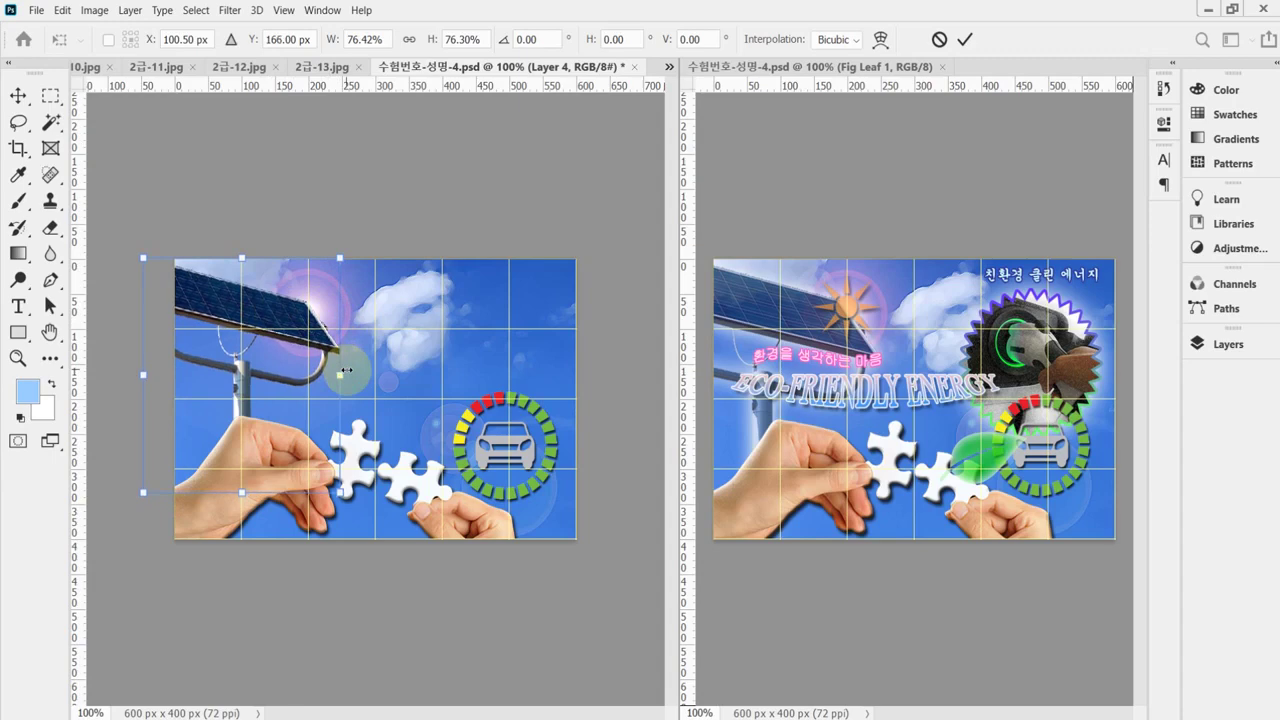
{"action": "key", "text": "Down"}
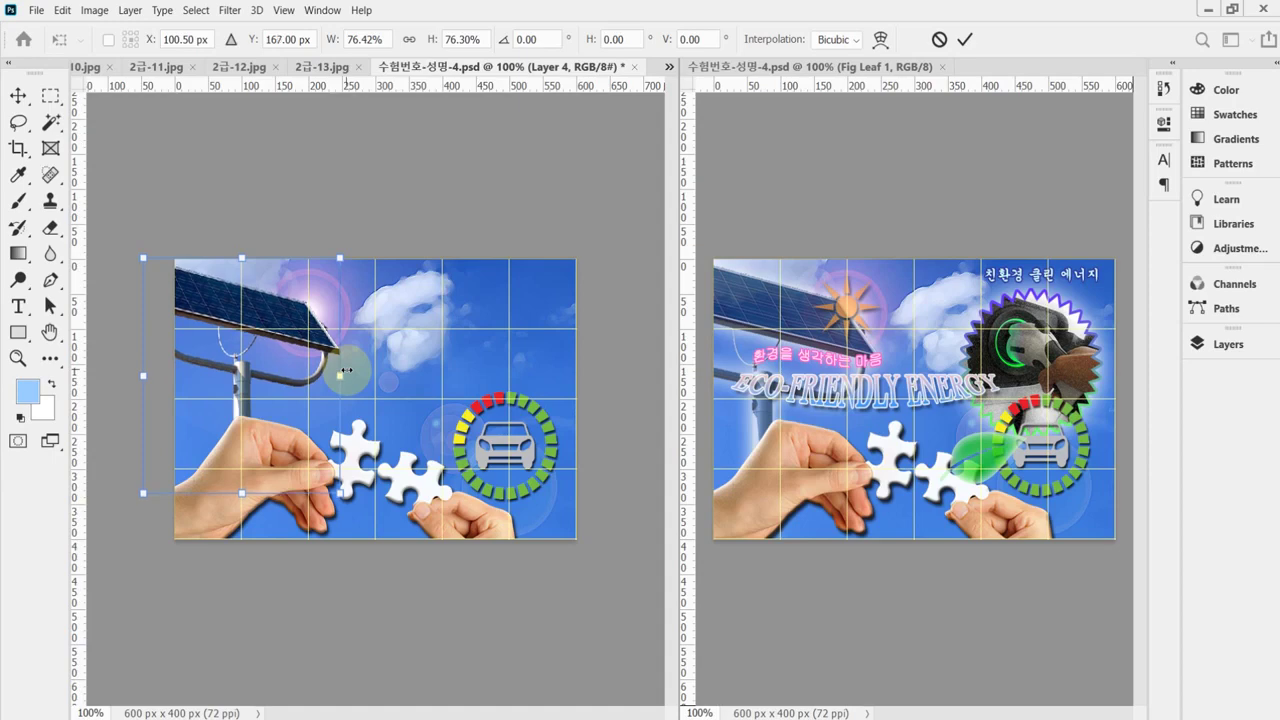
{"action": "left_click_drag", "start_coordinate": [249, 384], "coordinate": [232, 379]}
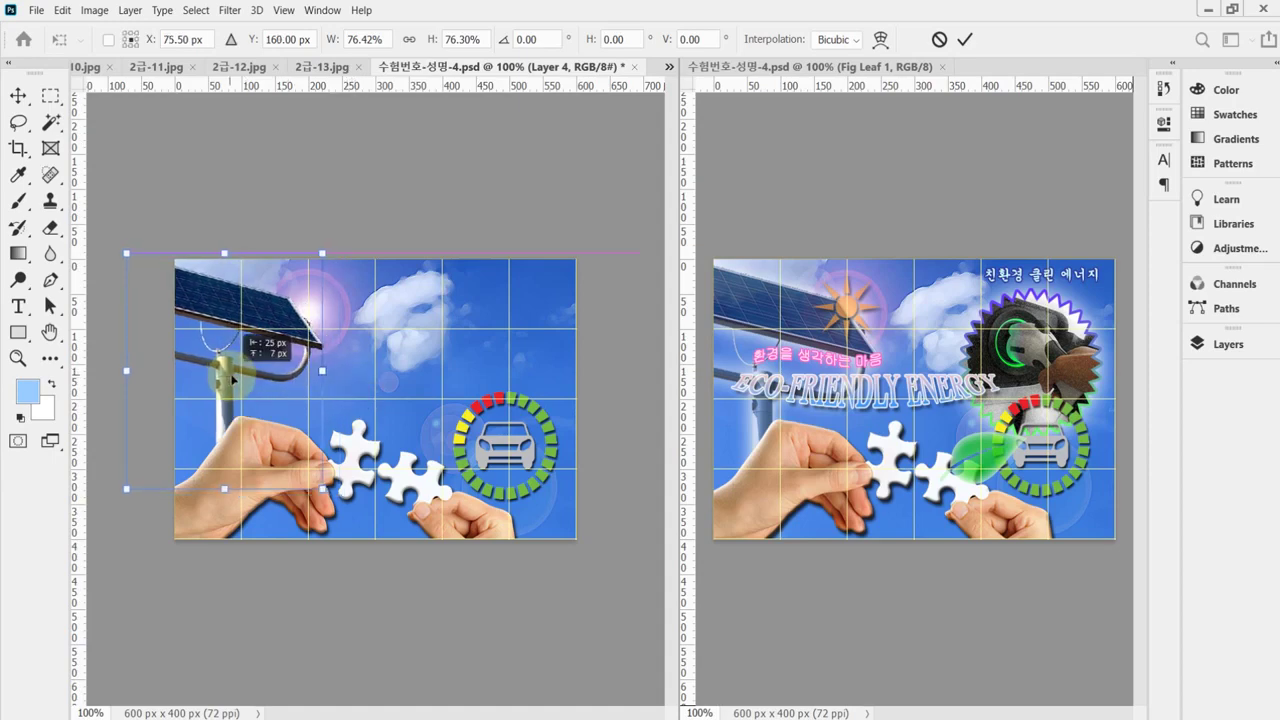
Enlarge the solar panel to about 88% and reposition it near X 82, Y 179.5 px.
{"action": "left_click_drag", "start_coordinate": [322, 489], "coordinate": [352, 517]}
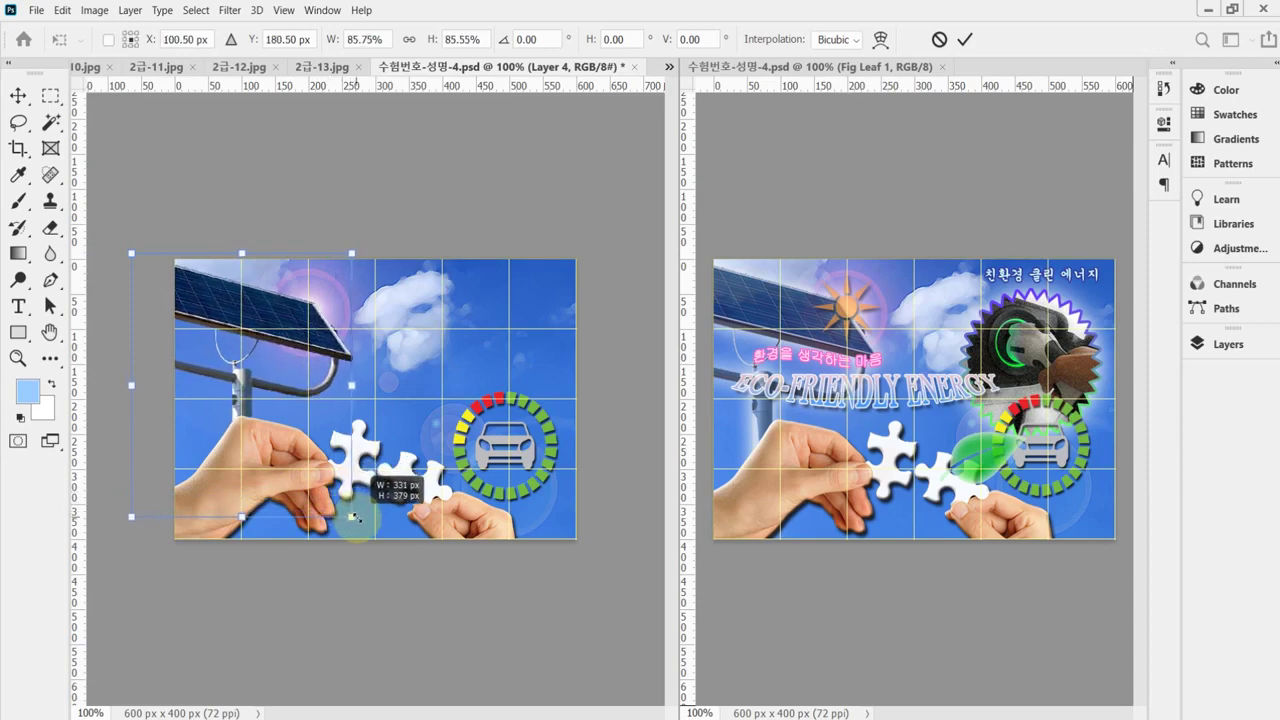
{"action": "left_click_drag", "start_coordinate": [323, 456], "coordinate": [299, 455]}
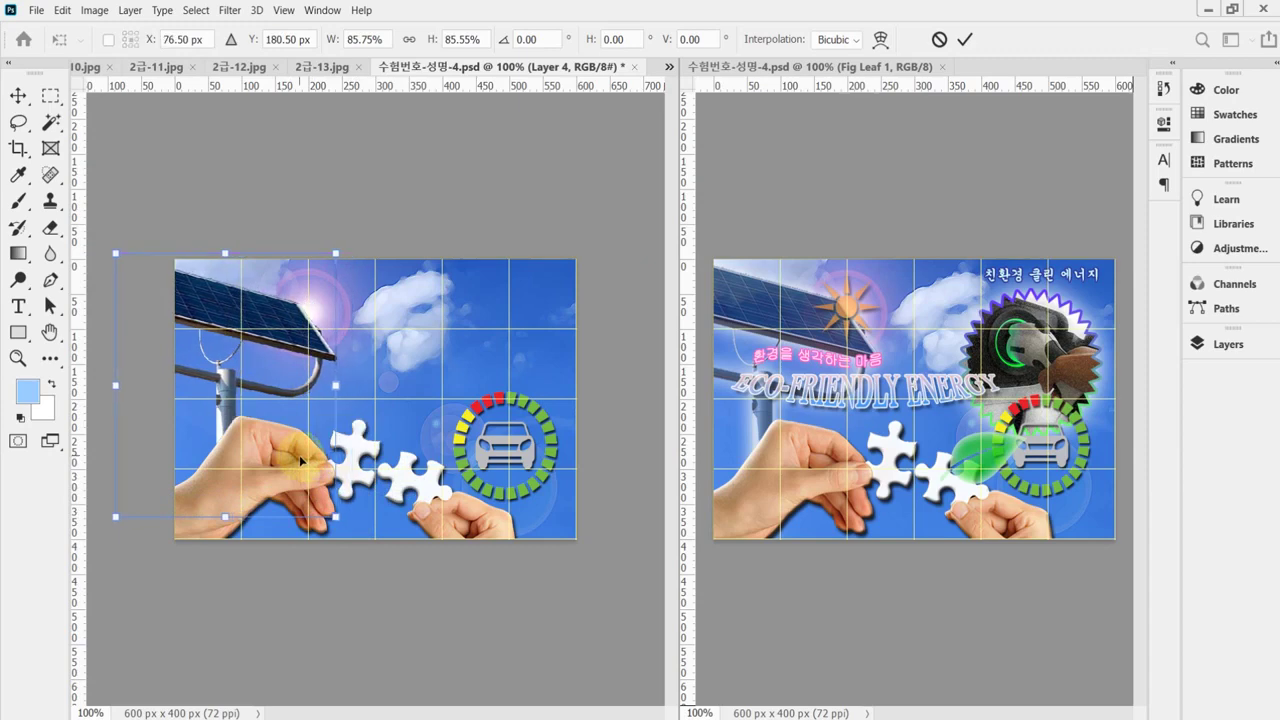
{"action": "left_click_drag", "start_coordinate": [336, 516], "coordinate": [344, 524]}
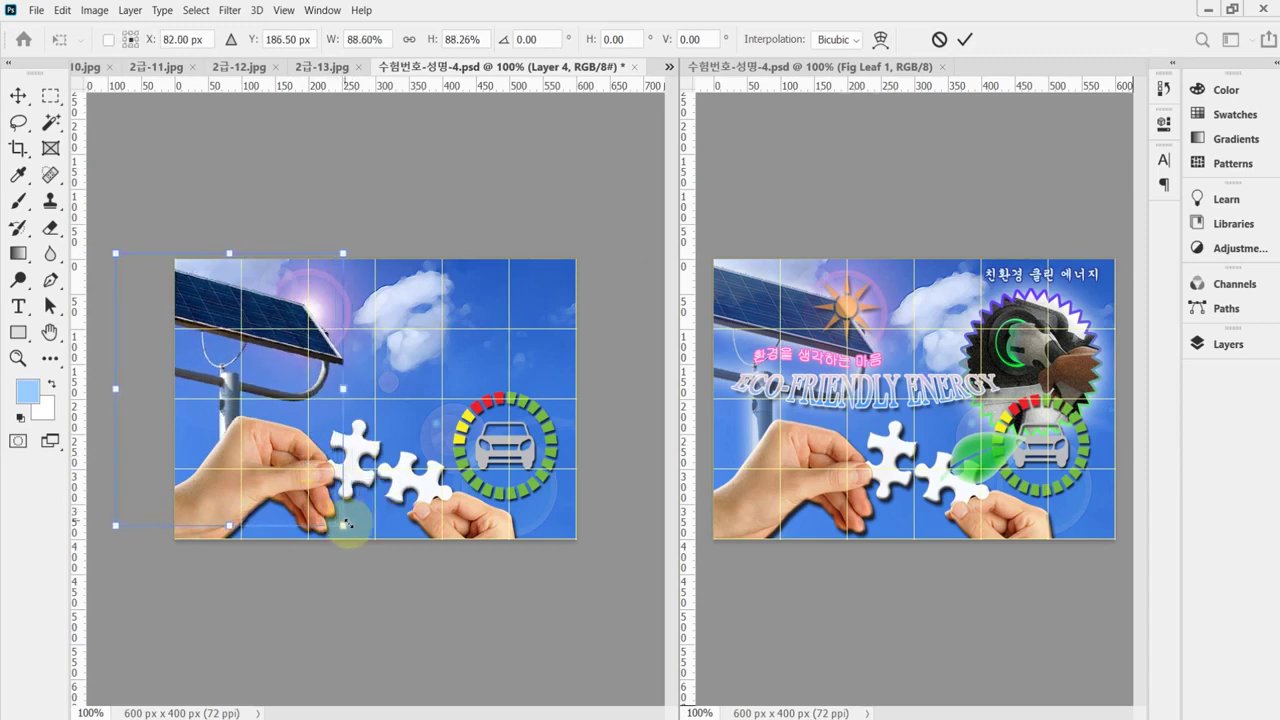
{"action": "key", "text": "Up"}
{"action": "key", "text": "Up"}
{"action": "key", "text": "Up"}
{"action": "key", "text": "Up"}
{"action": "key", "text": "Up"}
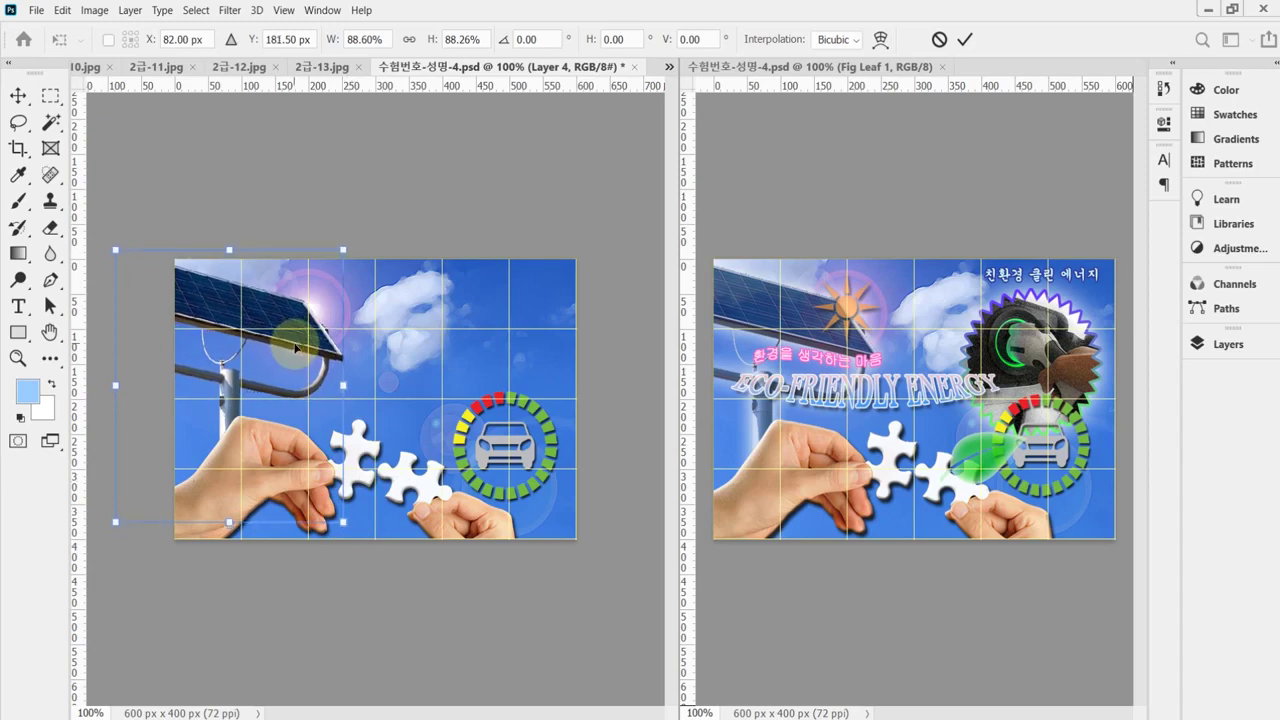
{"action": "key", "text": "Up"}
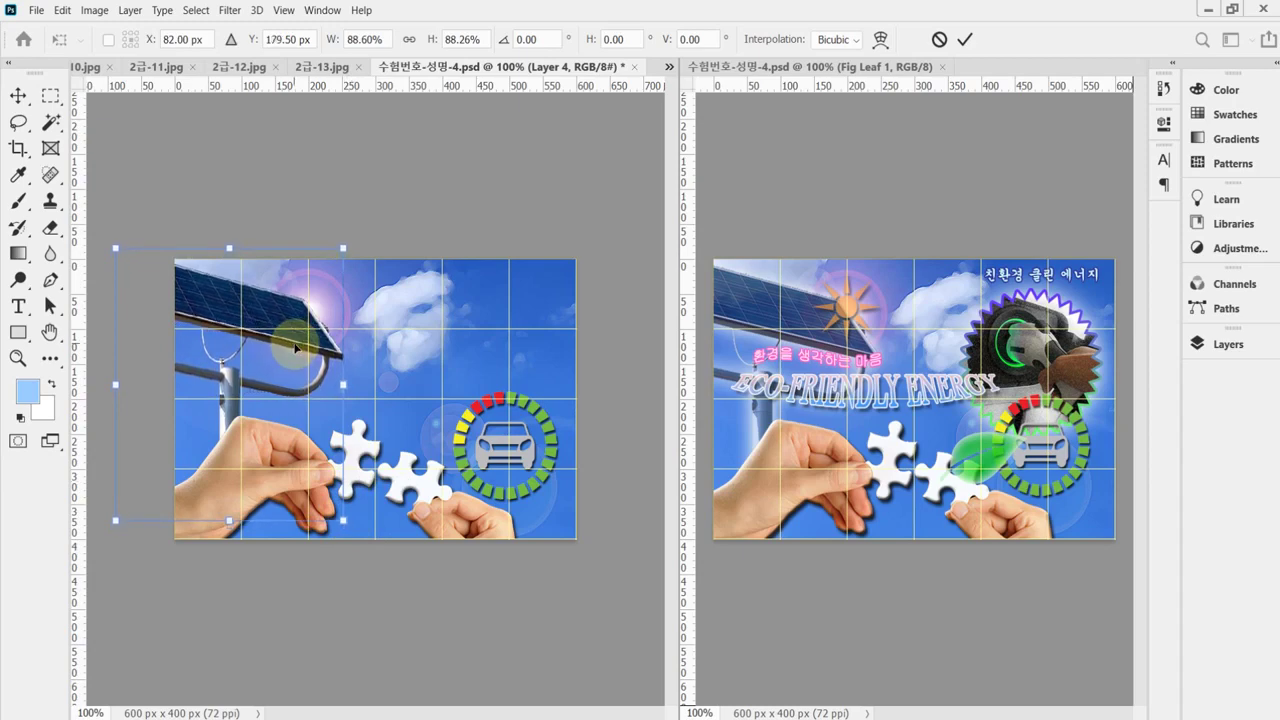
Enlarge the solar panel to about 91%, place it at X 77.5, Y 189 px, apply the transform and save the document.
{"action": "left_click_drag", "start_coordinate": [343, 520], "coordinate": [349, 529]}
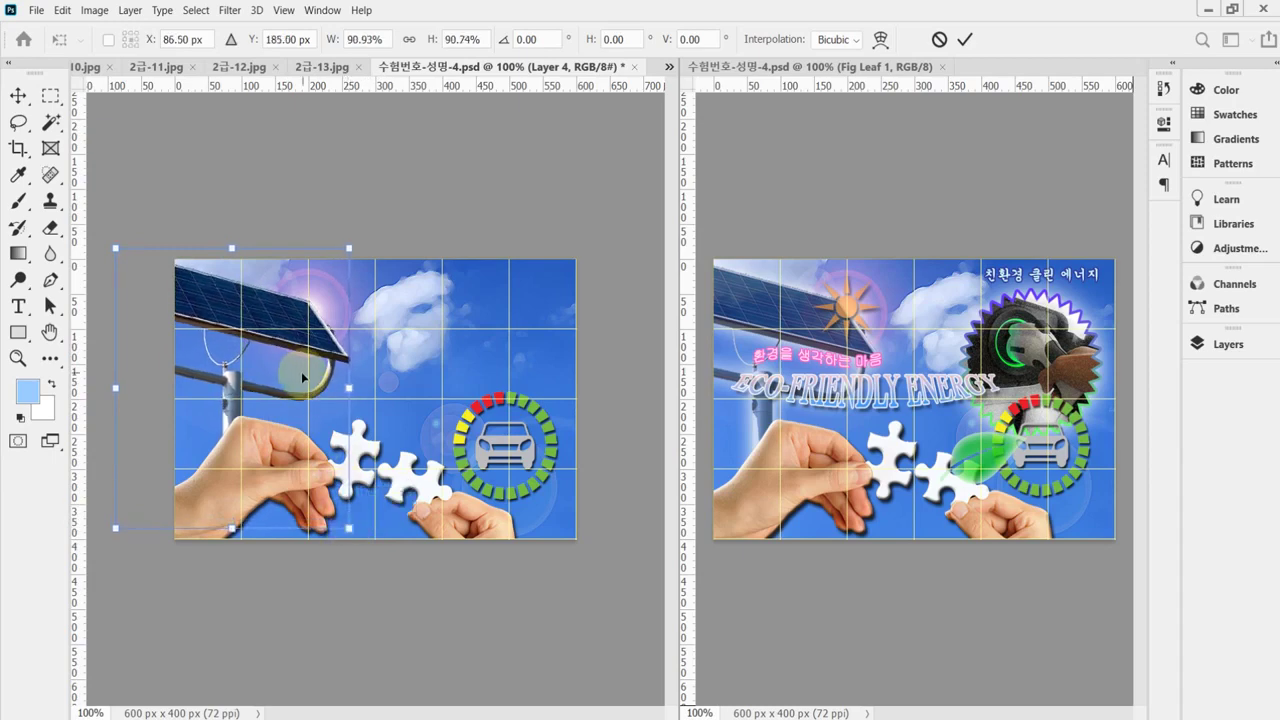
{"action": "left_click_drag", "start_coordinate": [306, 366], "coordinate": [295, 370]}
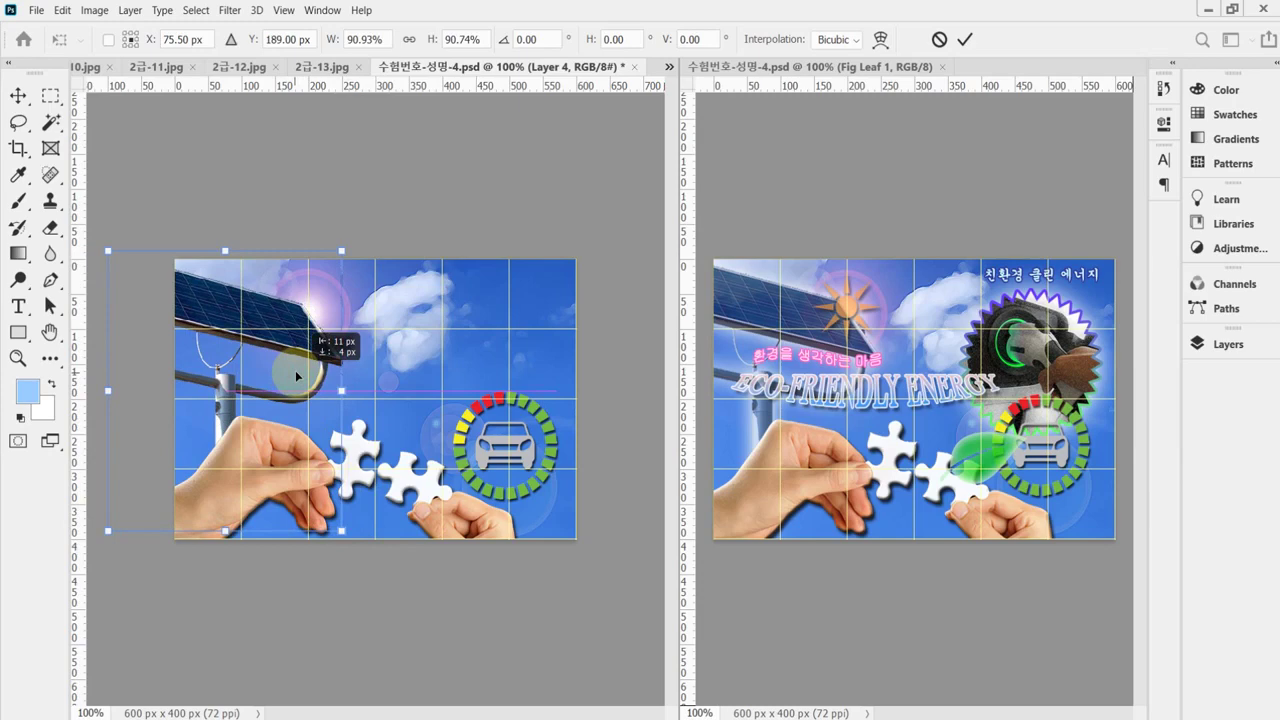
{"action": "left_click_drag", "start_coordinate": [295, 370], "coordinate": [295, 370]}
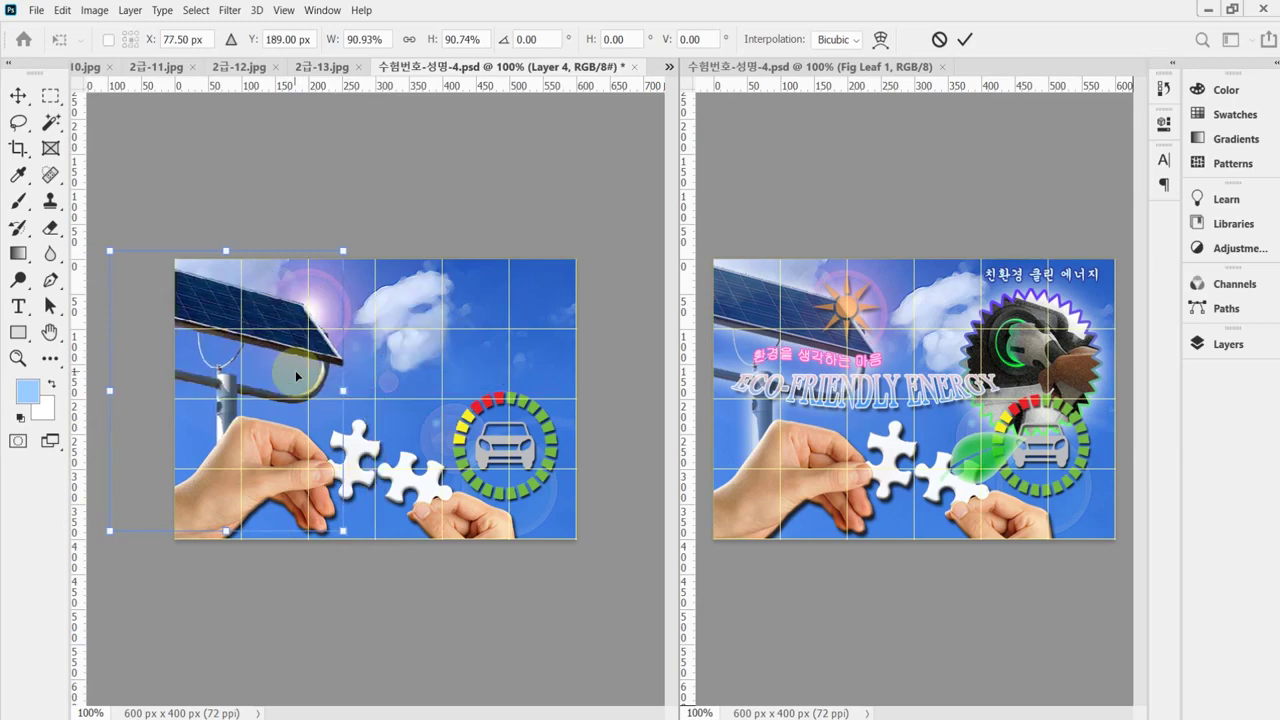
{"action": "key", "text": "Return"}
{"action": "key", "text": "w"}
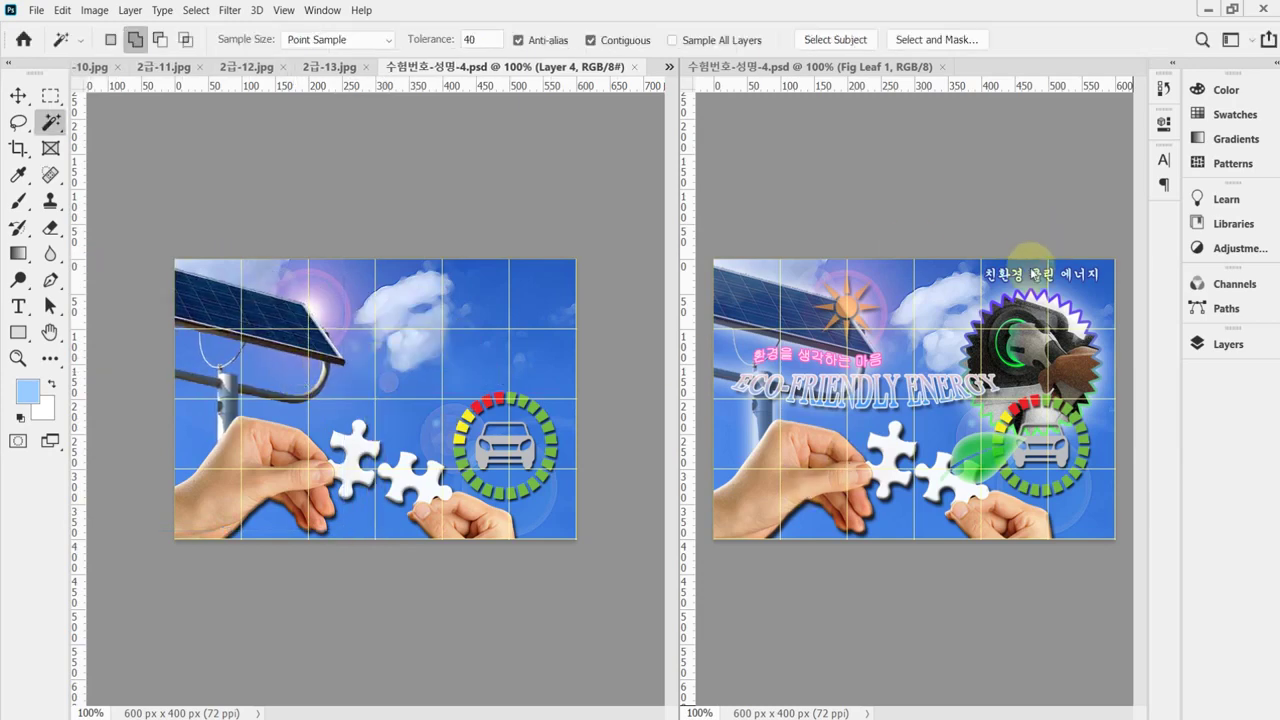
Set the opacity of the solar panel layer to 70%.
{"action": "left_click", "coordinate": [1200, 344]}
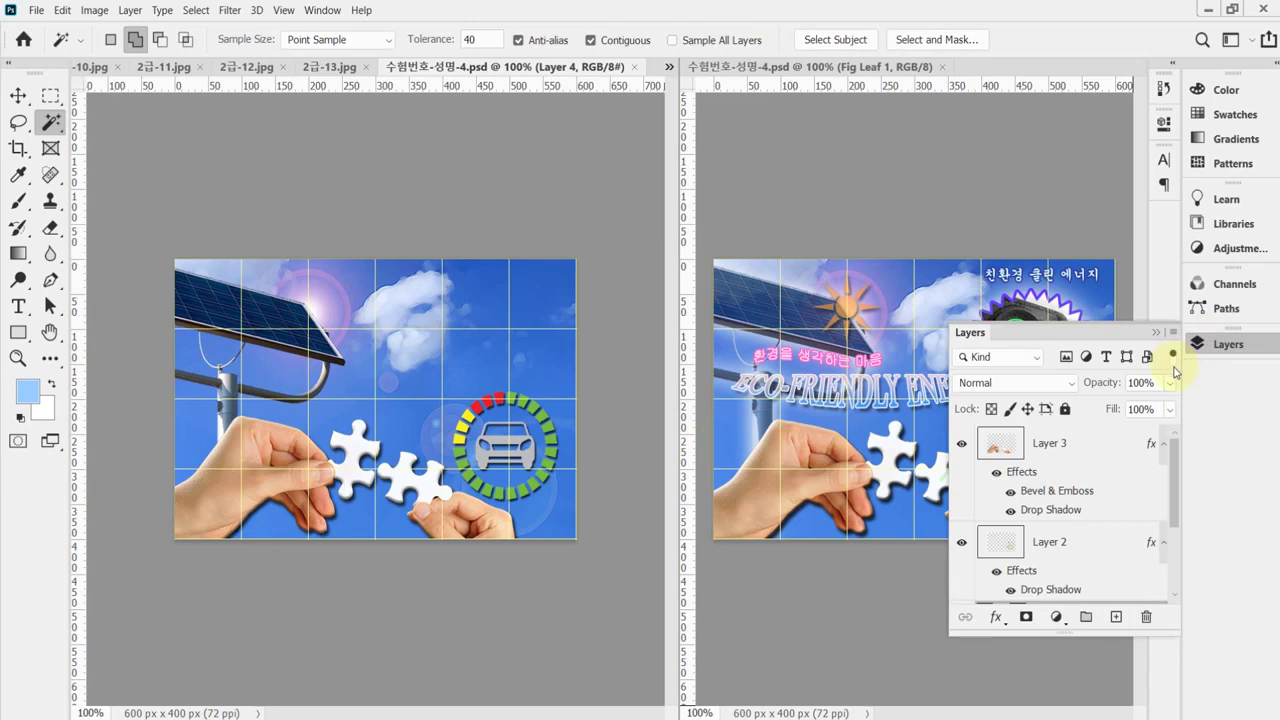
{"action": "left_click", "coordinate": [1104, 385]}
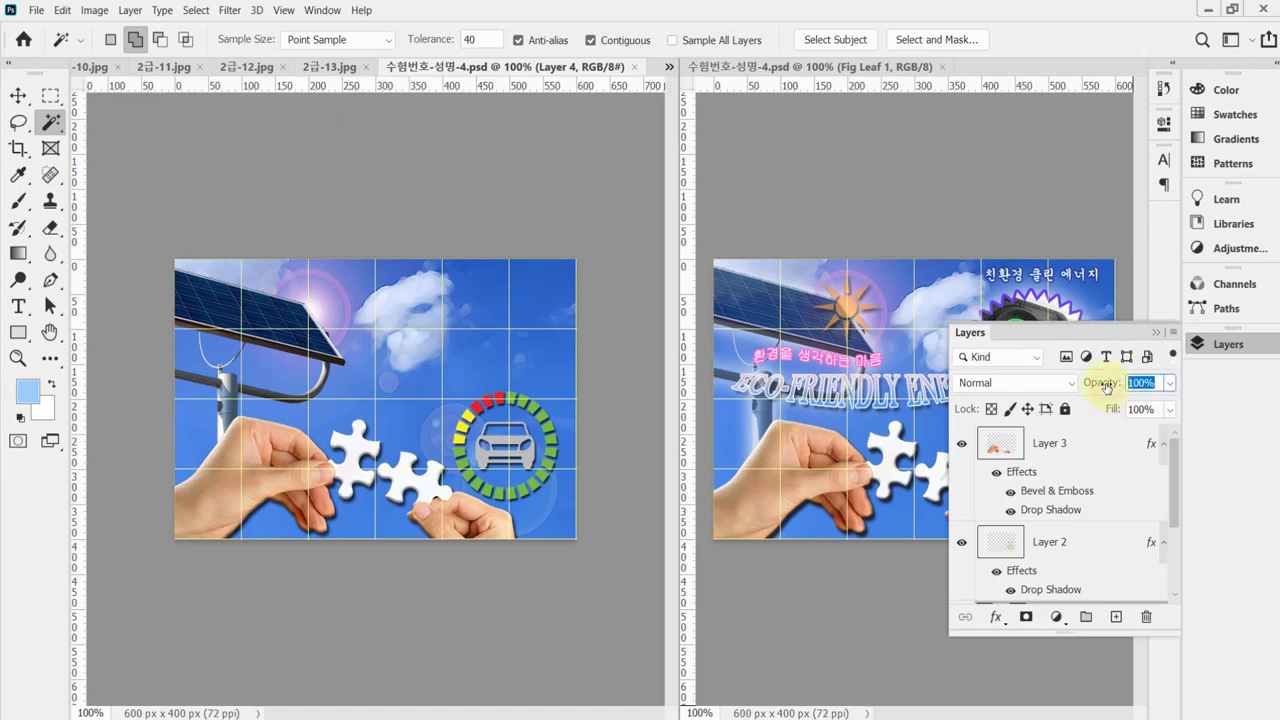
{"action": "type", "text": "70"}
{"action": "key", "text": "Return"}
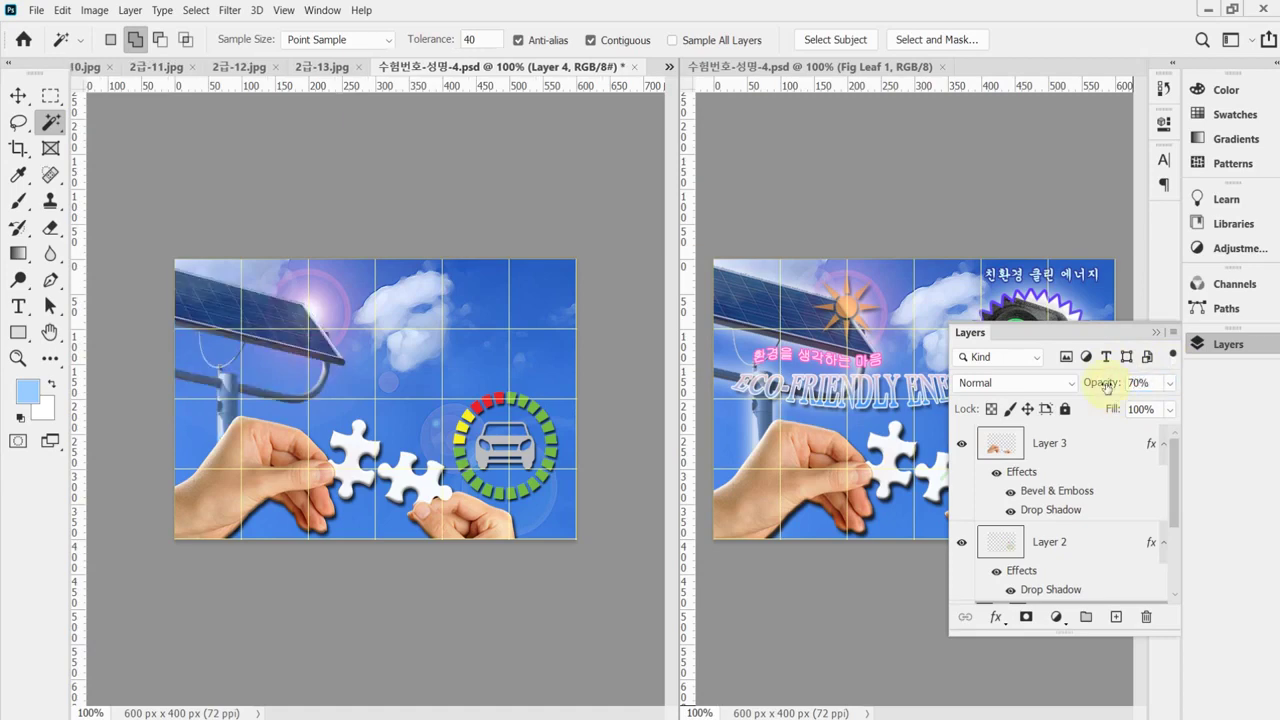
Add an outer glow with a size of 30 px to the solar panel, apply the layer style and save the document.
{"action": "left_click", "coordinate": [996, 617]}
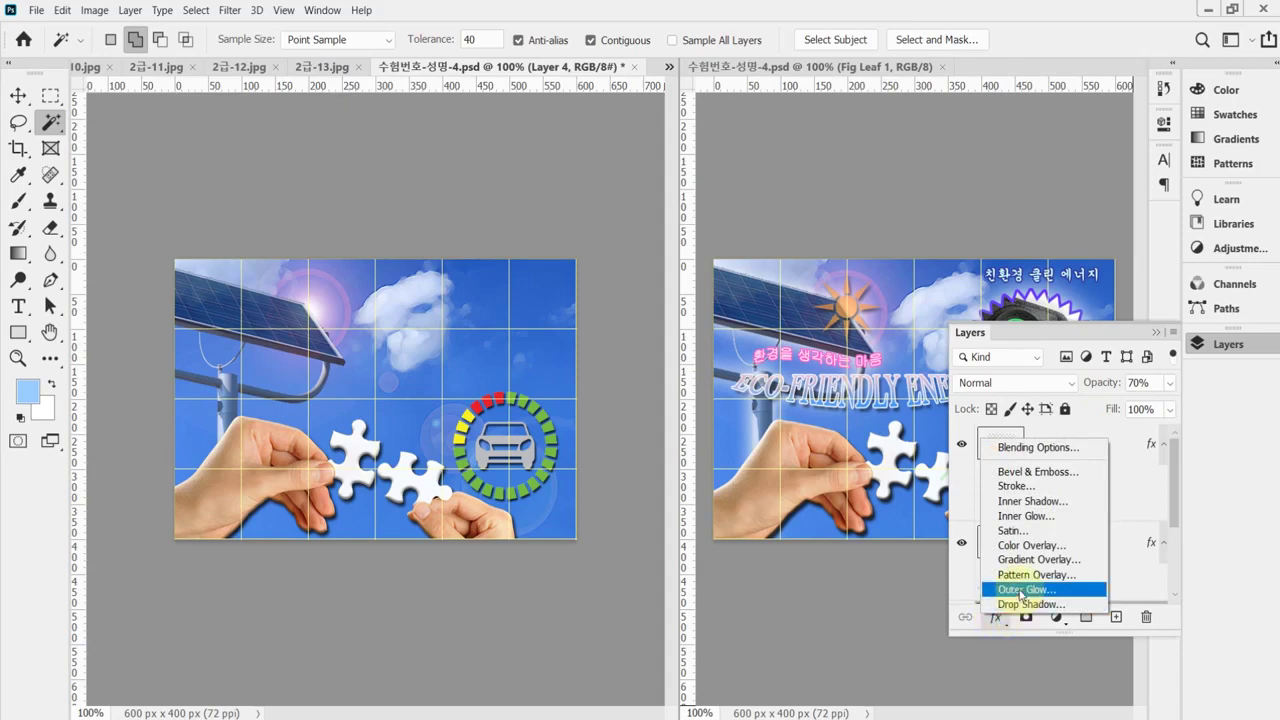
{"action": "left_click", "coordinate": [1020, 589]}
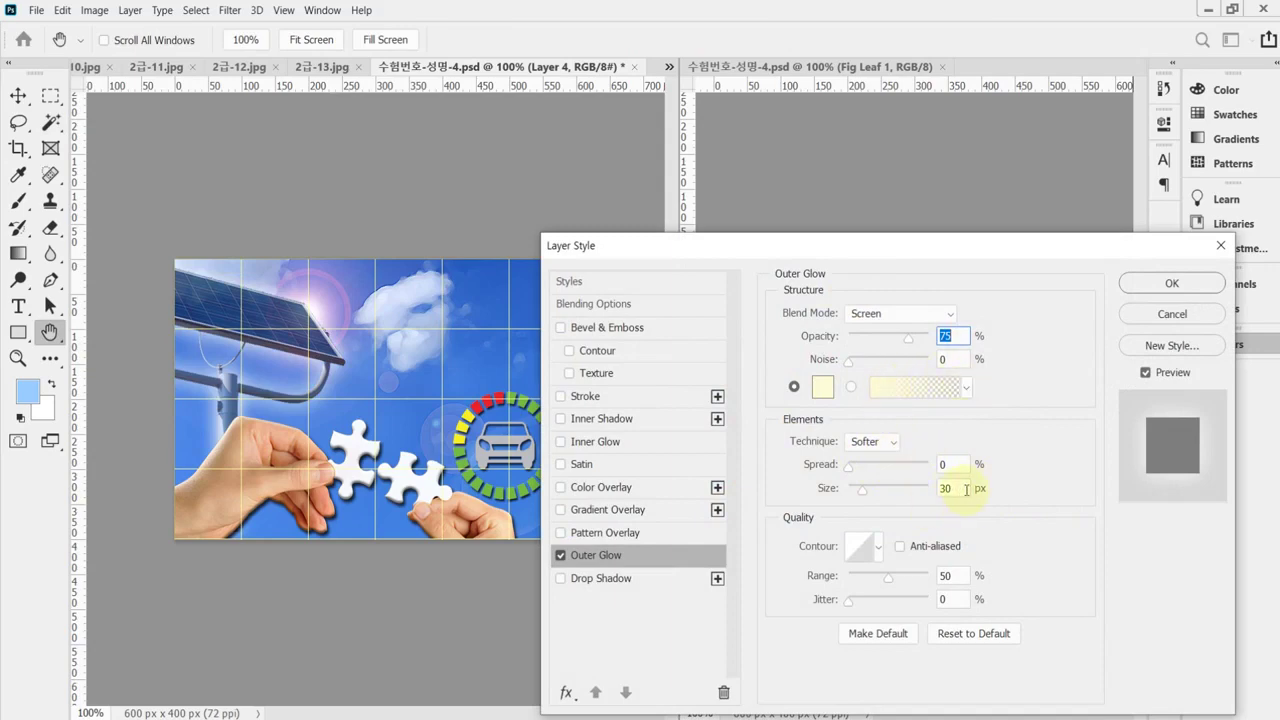
{"action": "left_click", "coordinate": [966, 488]}
{"action": "left_click", "coordinate": [1154, 292]}
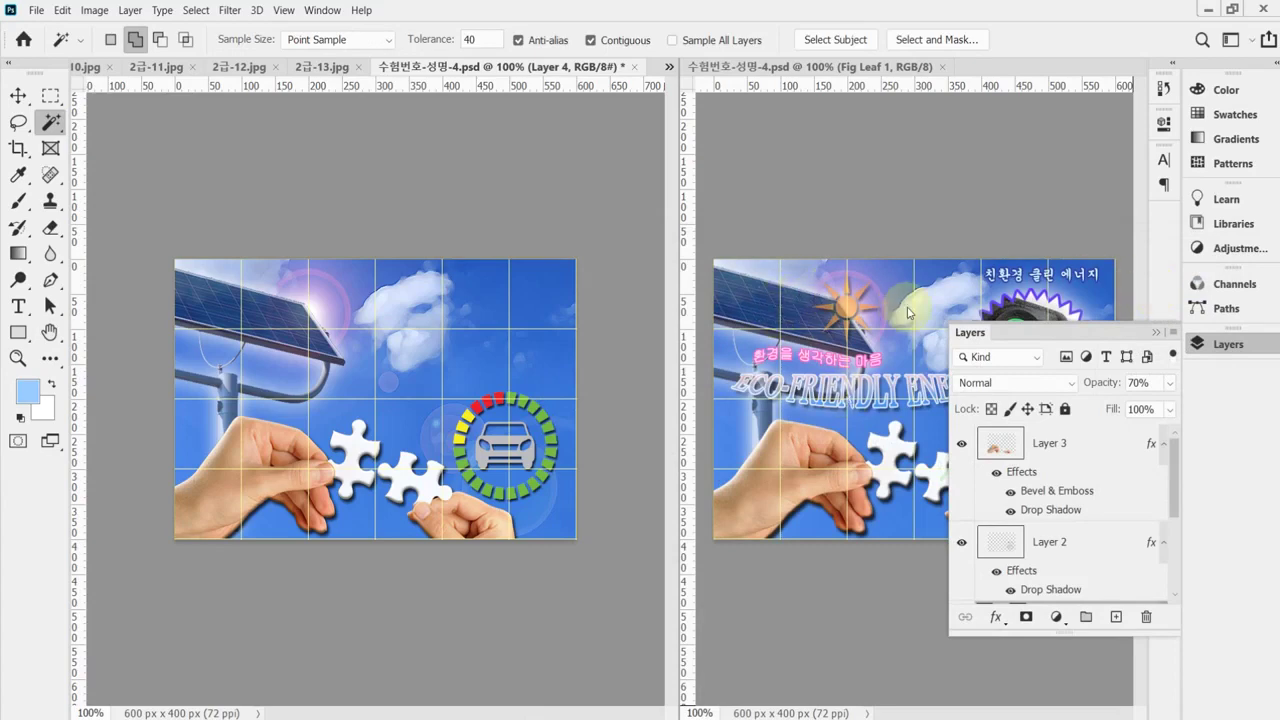
{"action": "left_click", "coordinate": [1200, 344]}
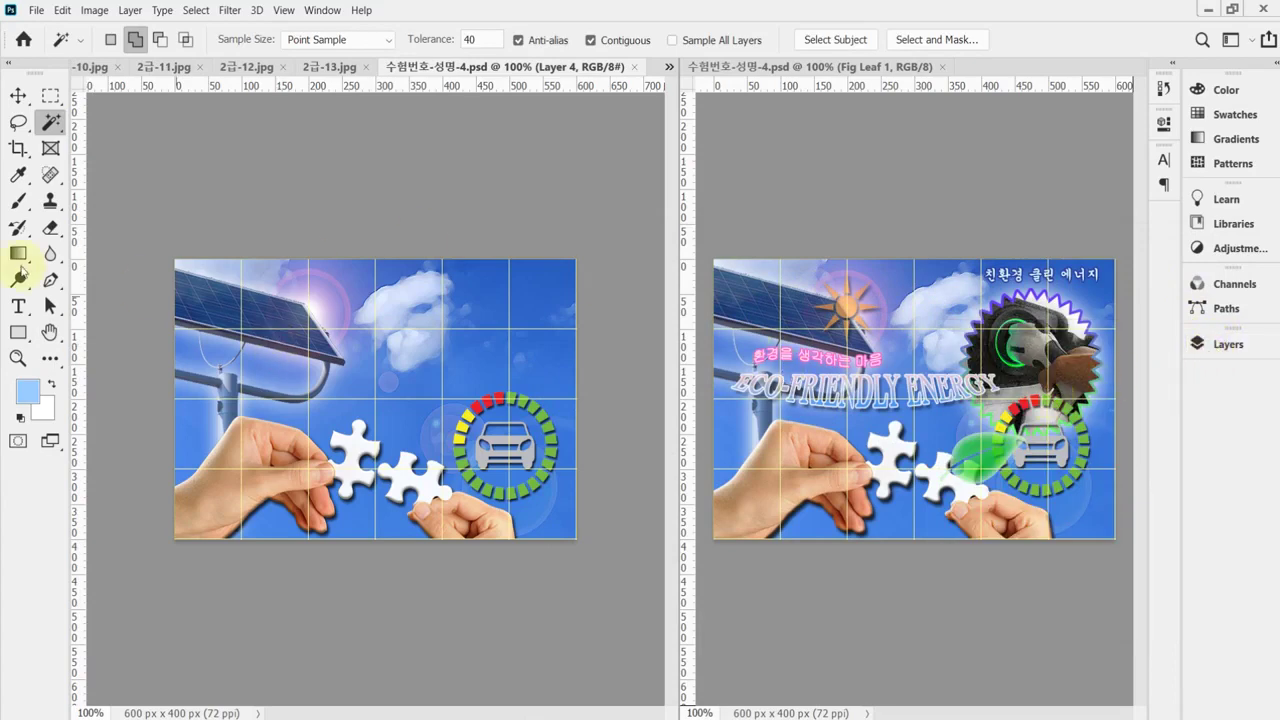
Draw the seal custom shape from Banners and Awards, about 198 px wide and high, above the car gauge.
{"action": "left_click", "coordinate": [21, 338]}
{"action": "right_click", "coordinate": [21, 338]}
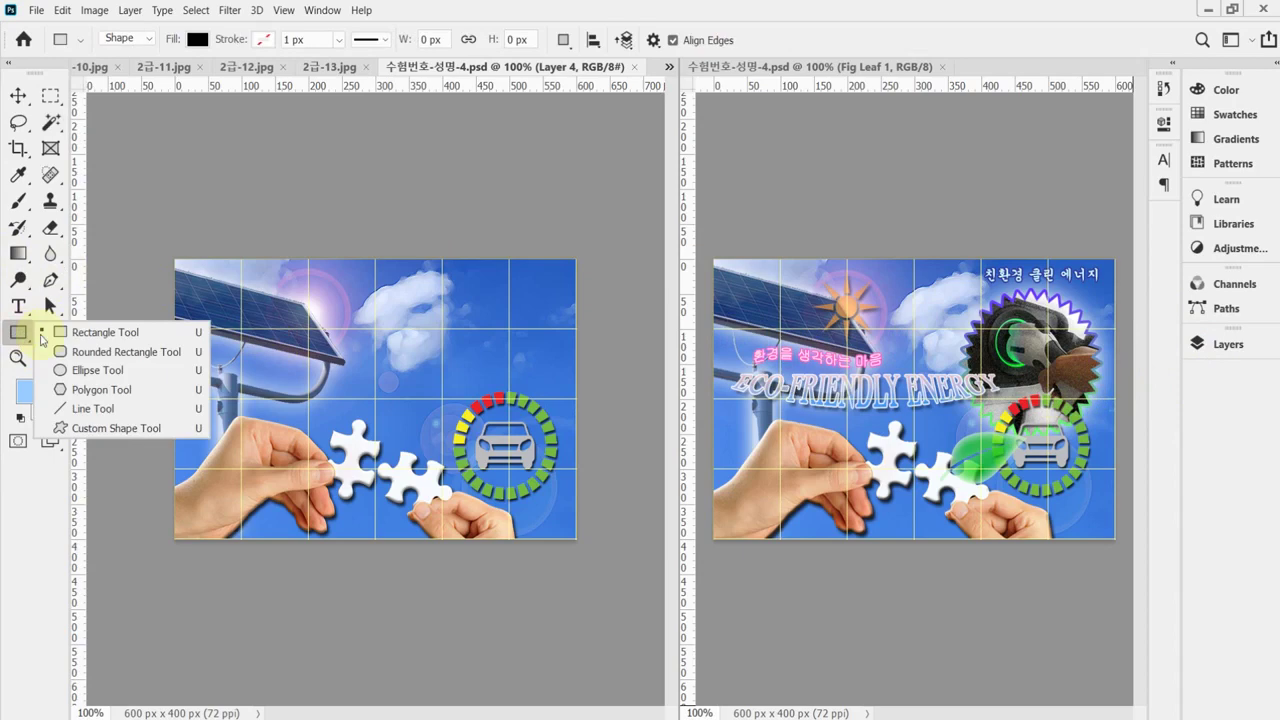
{"action": "left_click", "coordinate": [140, 430]}
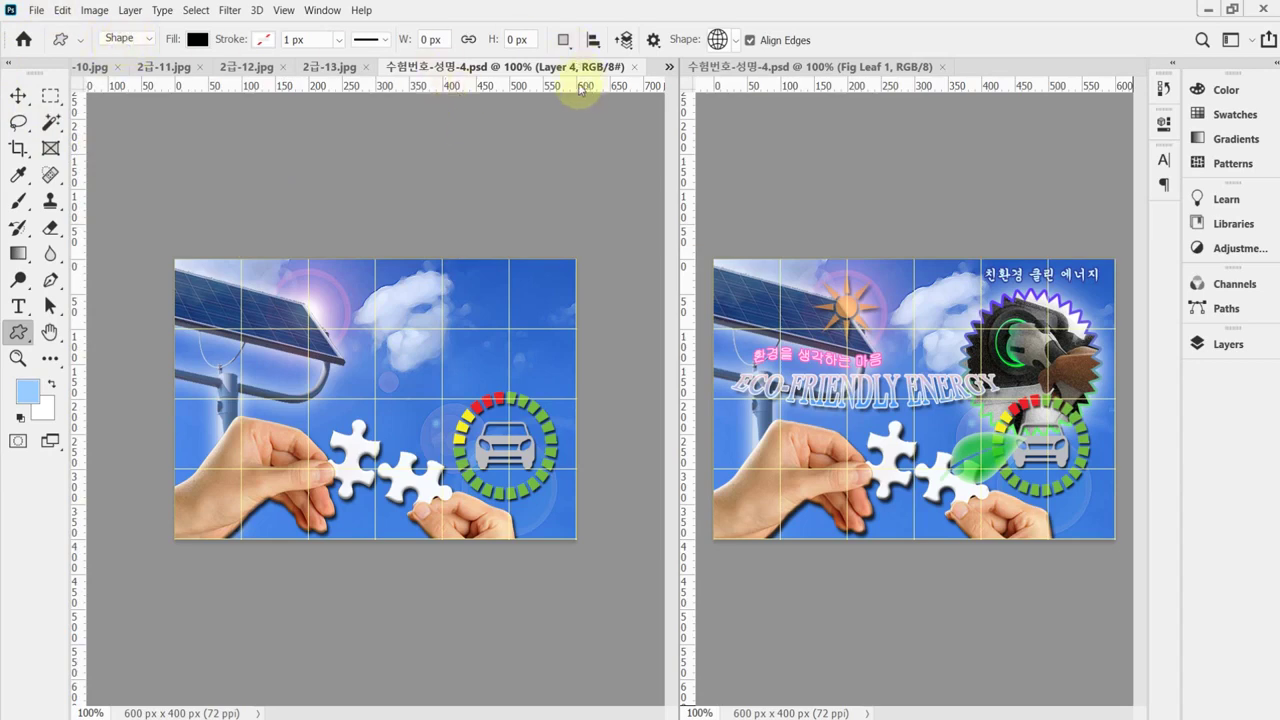
{"action": "left_click", "coordinate": [736, 42]}
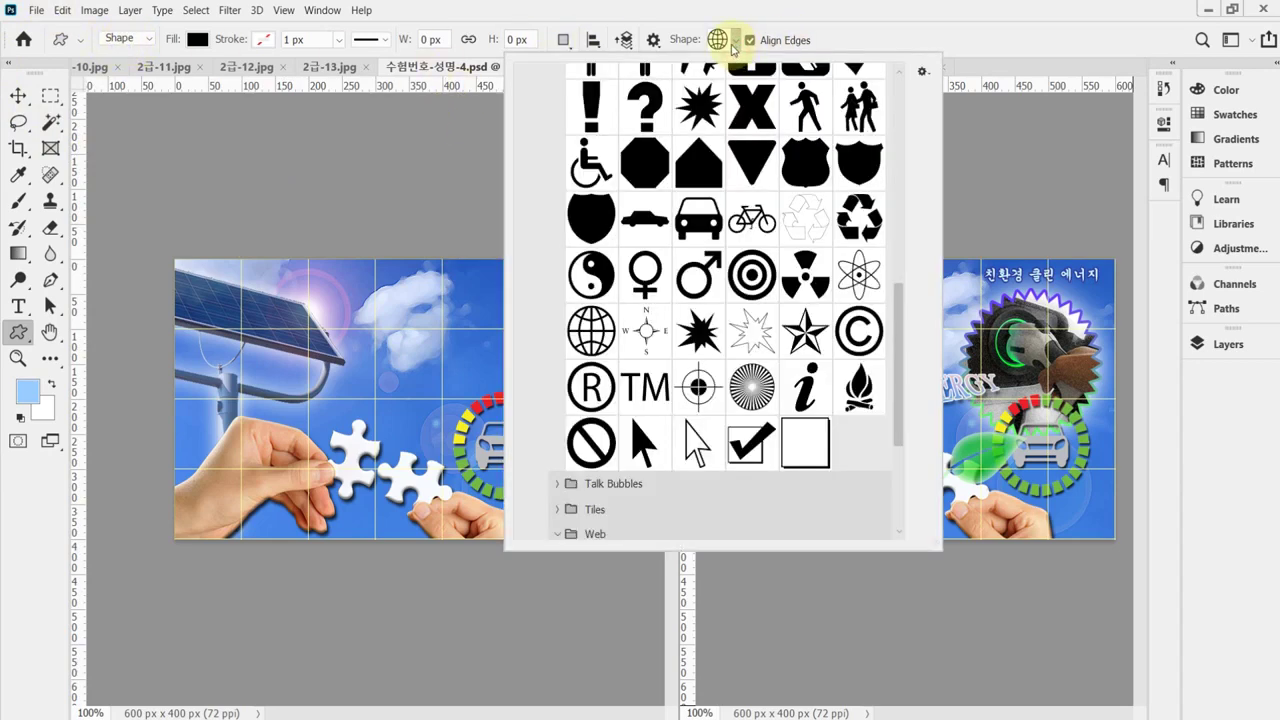
{"action": "scroll", "coordinate": [863, 208], "scroll_direction": "up", "scroll_amount": 5}
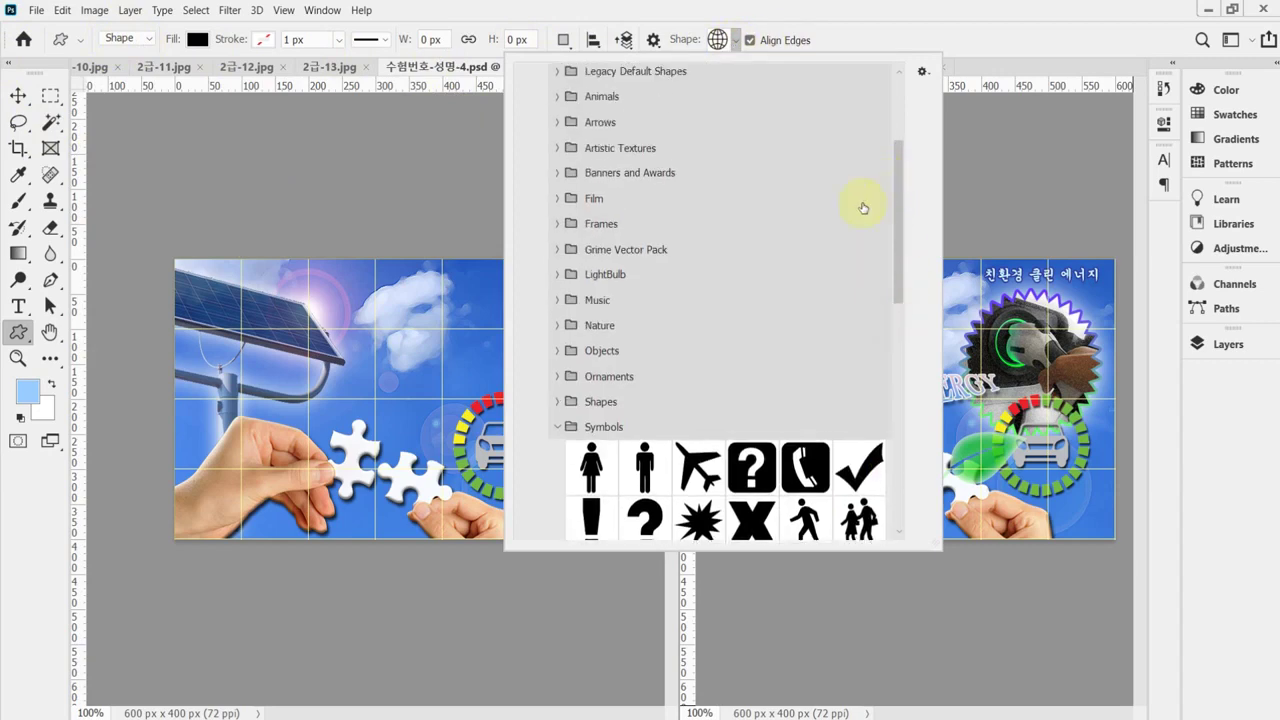
{"action": "left_click", "coordinate": [556, 427]}
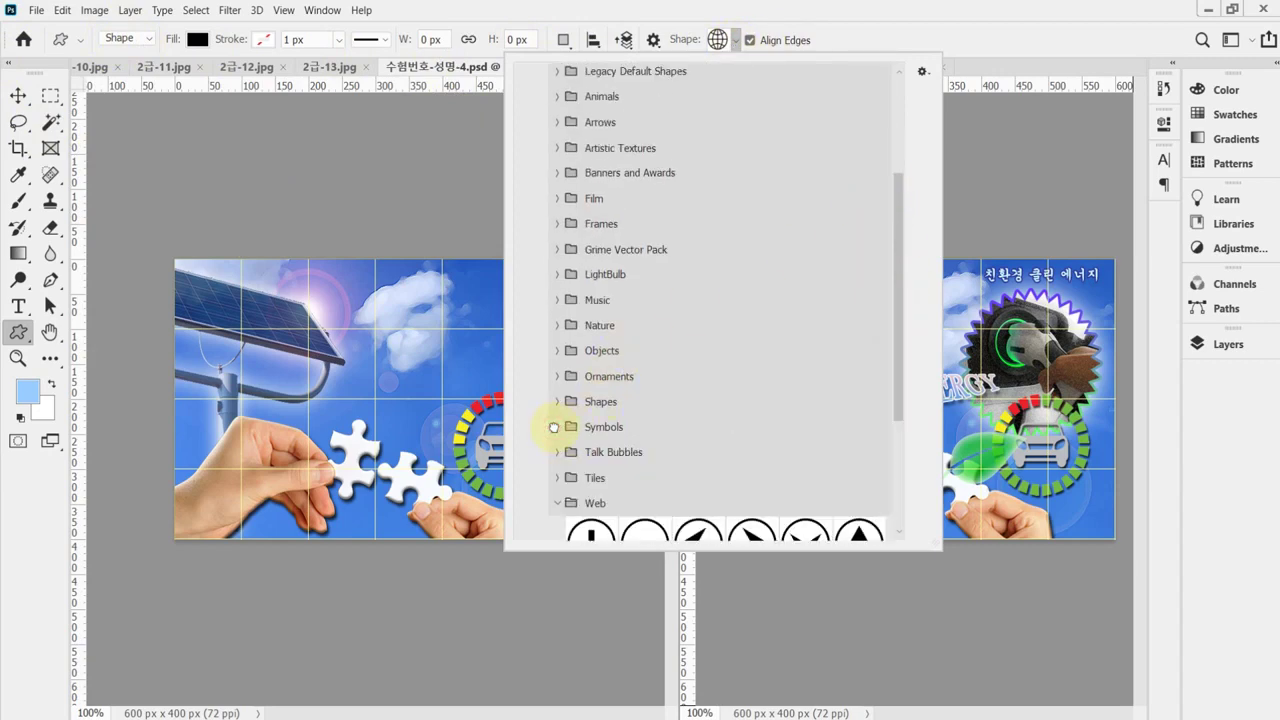
{"action": "scroll", "coordinate": [586, 282], "scroll_direction": "up", "scroll_amount": 2}
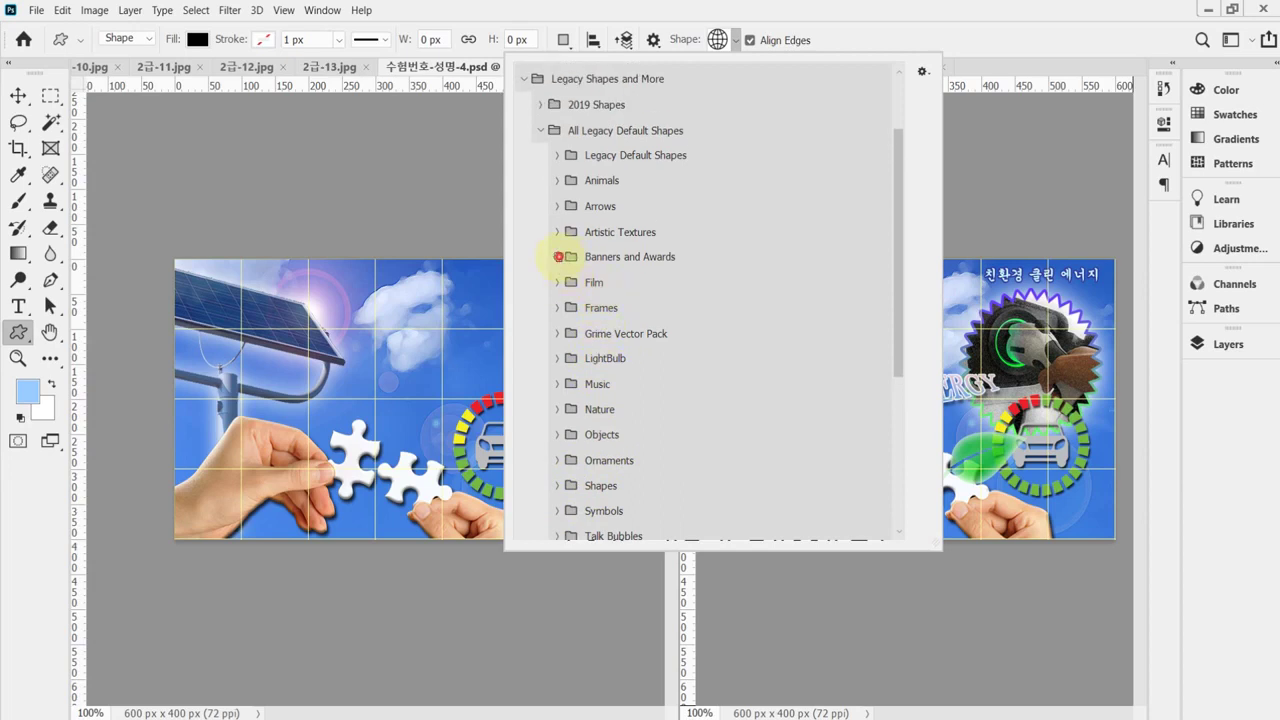
{"action": "left_click", "coordinate": [558, 257]}
{"action": "left_click", "coordinate": [806, 362]}
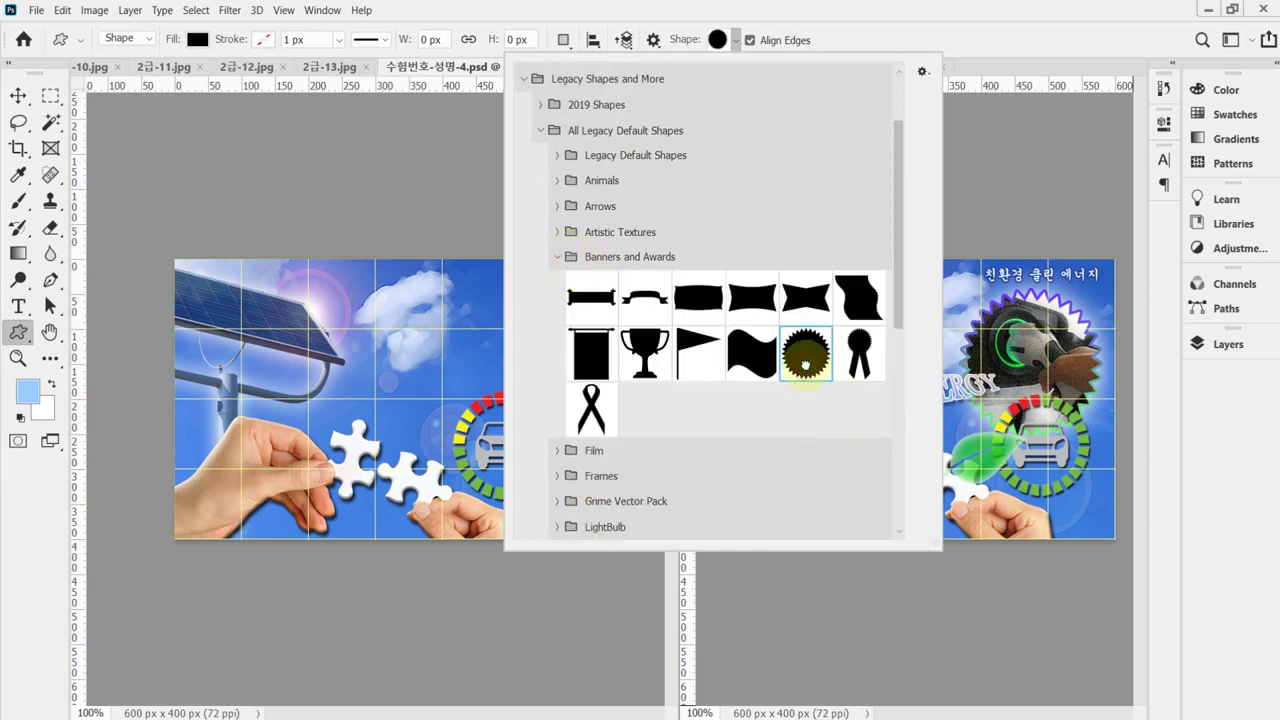
{"action": "left_click", "coordinate": [868, 26]}
{"action": "left_click_drag", "start_coordinate": [466, 301], "coordinate": [520, 350]}
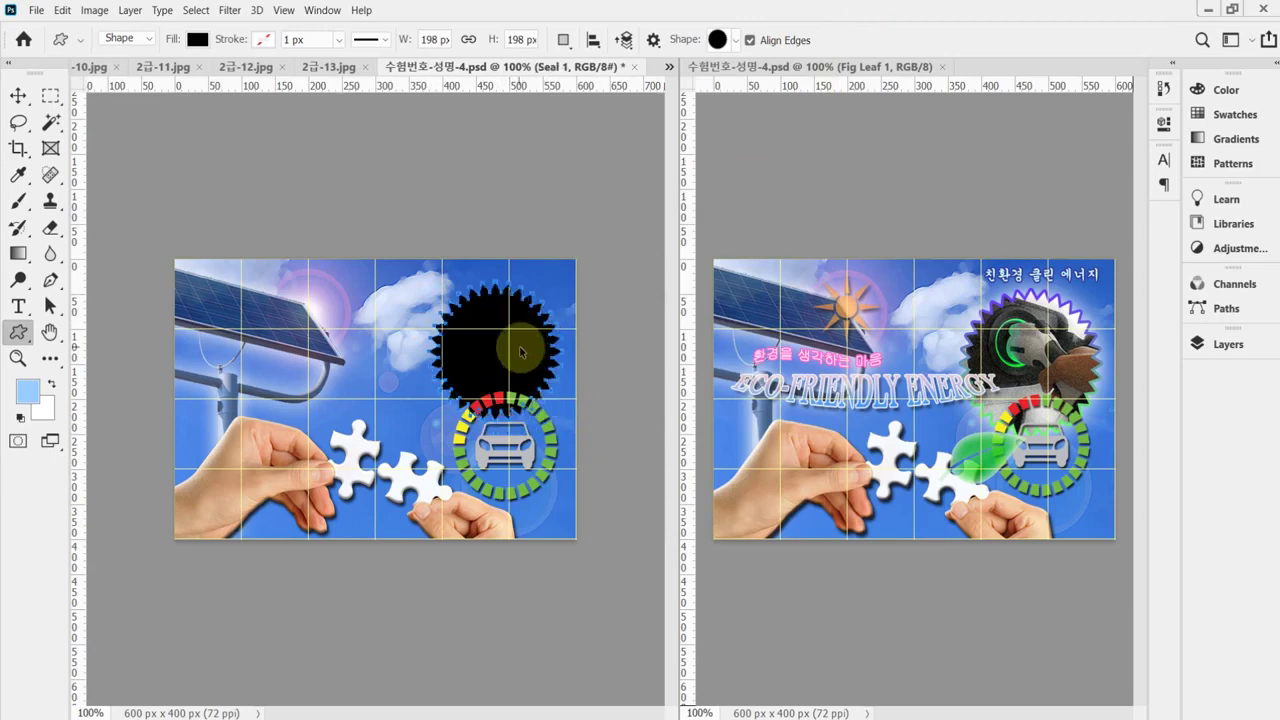
Scale the seal to about 111.6%, centre it at X 470.5, Y 143.5 px, apply the transform and save the document.
{"action": "key", "text": "ctrl+t"}
{"action": "left_click_drag", "start_coordinate": [430, 417], "coordinate": [419, 431]}
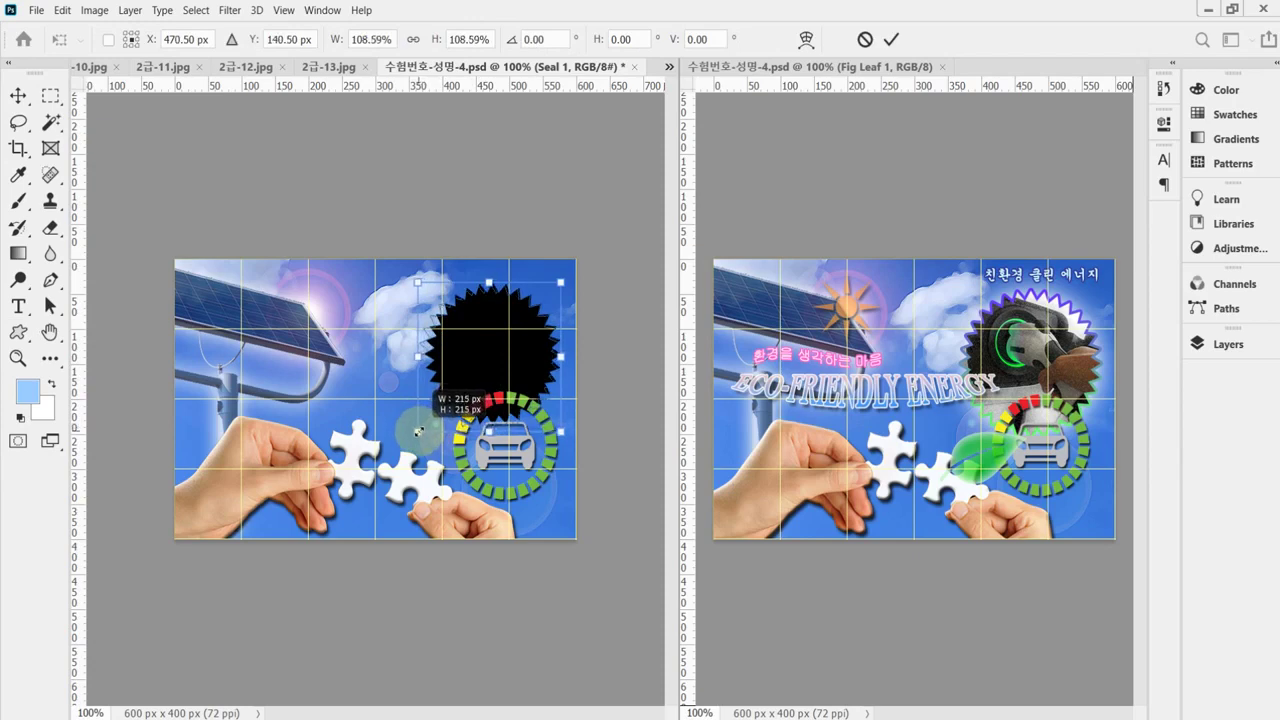
{"action": "left_click_drag", "start_coordinate": [419, 431], "coordinate": [420, 432]}
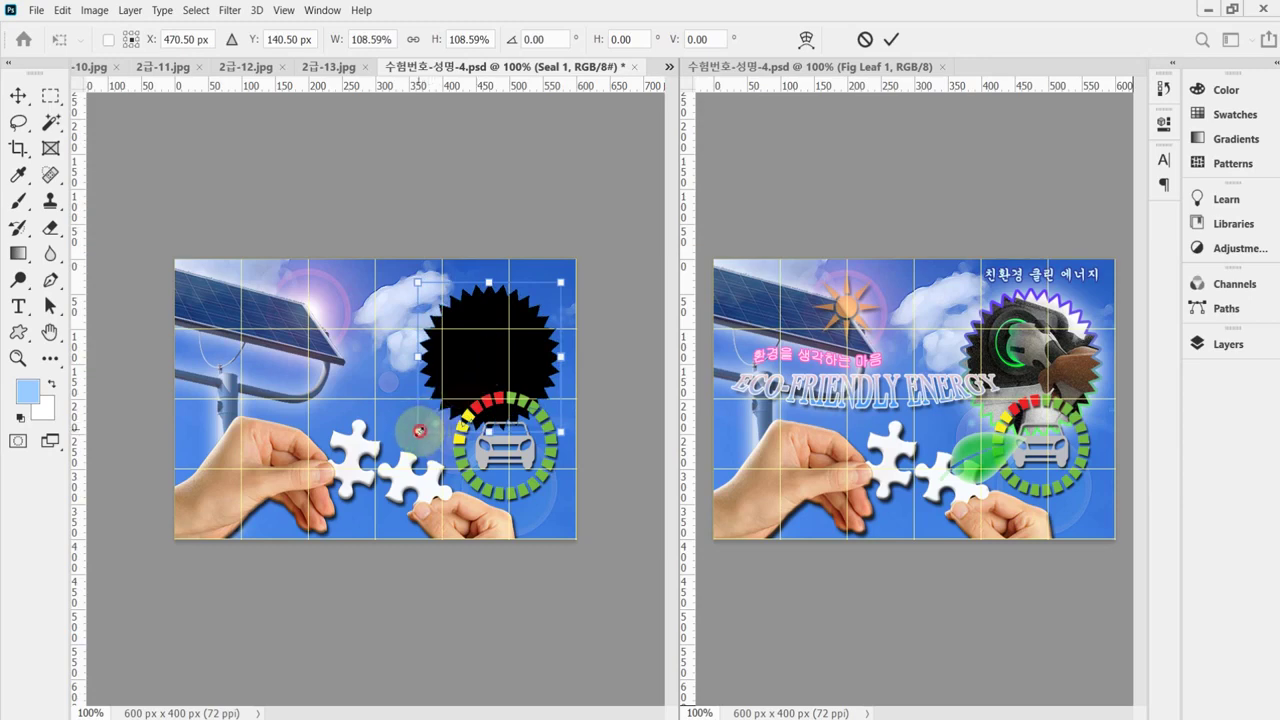
{"action": "left_click_drag", "start_coordinate": [420, 431], "coordinate": [414, 434]}
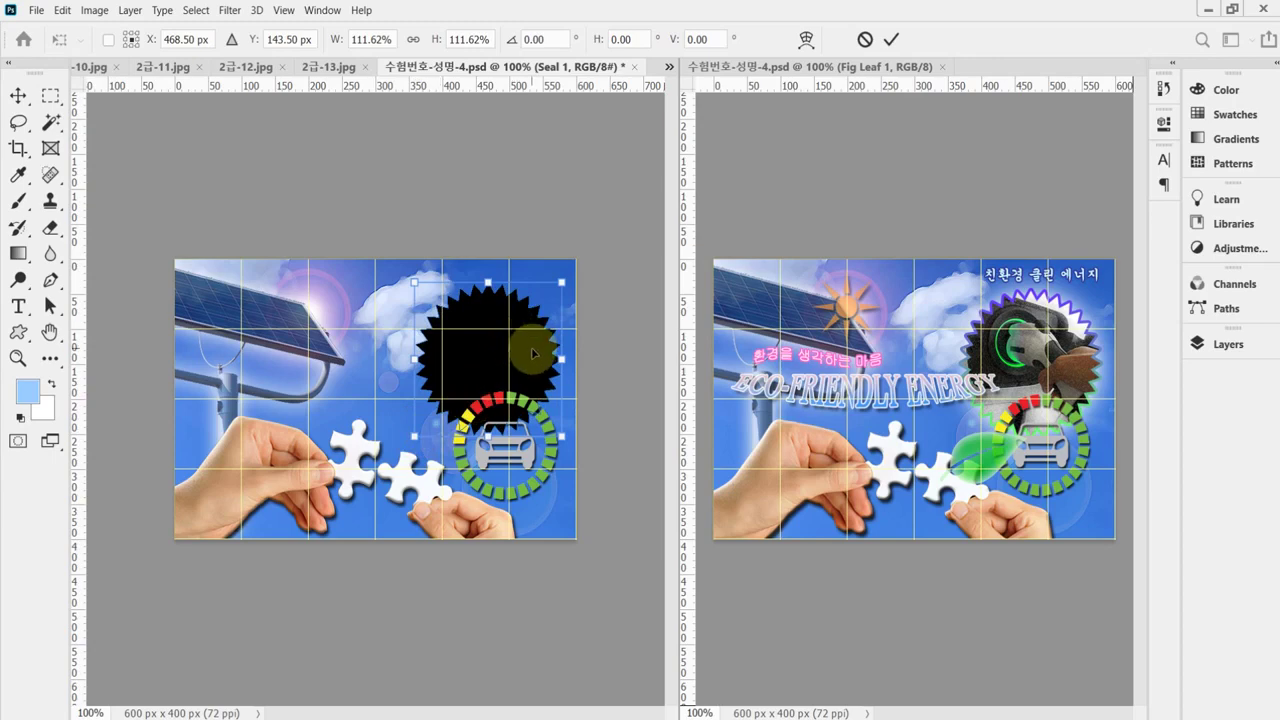
{"action": "left_click_drag", "start_coordinate": [533, 352], "coordinate": [536, 352]}
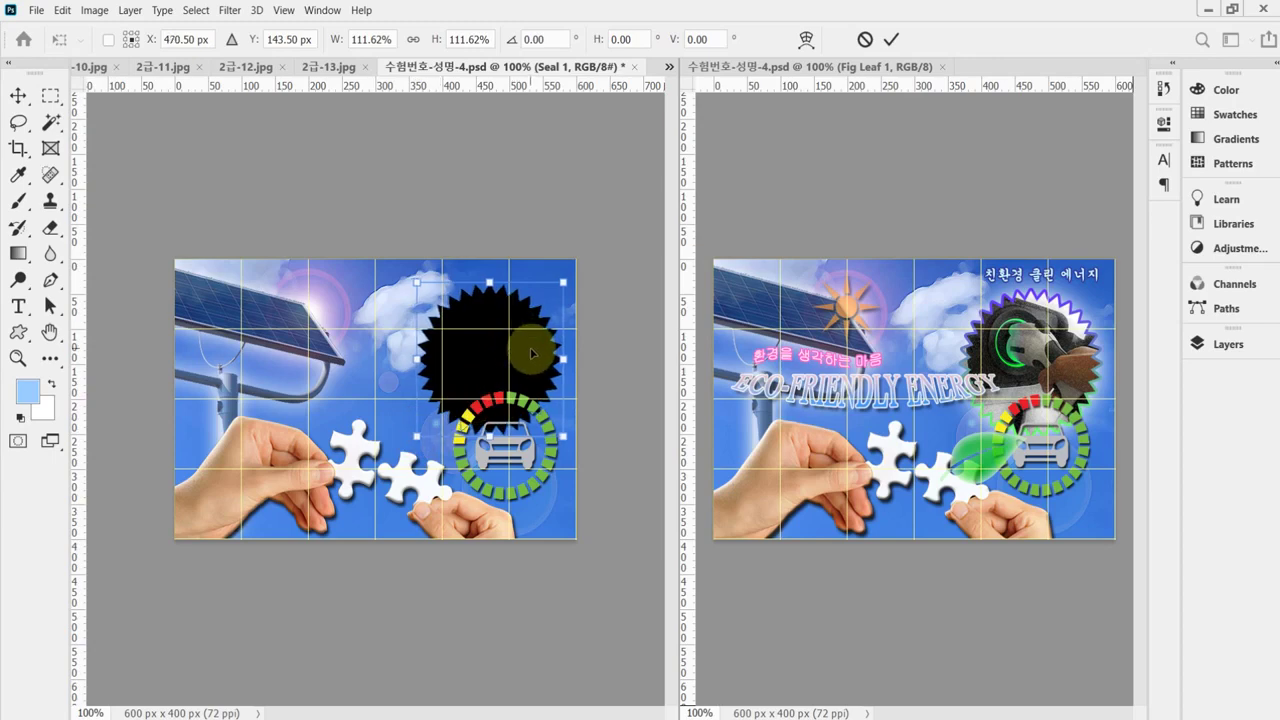
{"action": "key", "text": "u"}
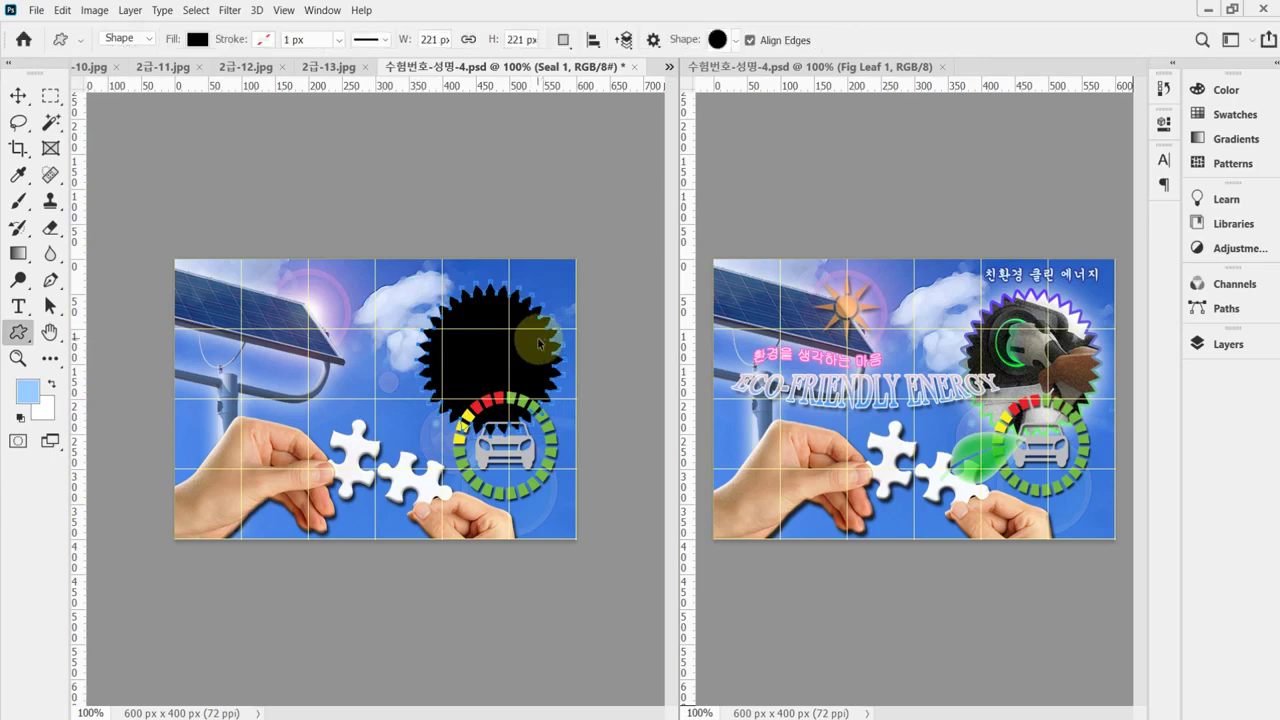
{"action": "key", "text": "ctrl+s"}
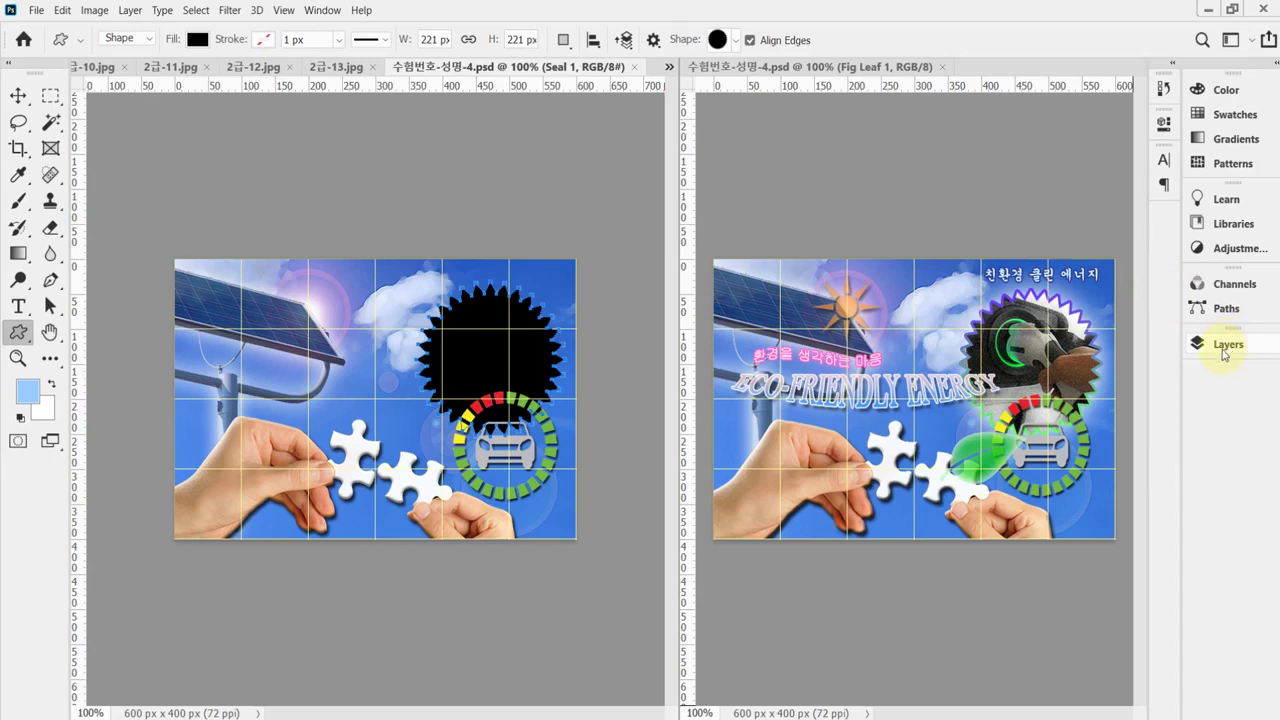
Check the seal specification in the reference PDF and add a 4 px outside stroke with a gradient fill to the seal.
{"action": "left_click", "coordinate": [443, 714]}
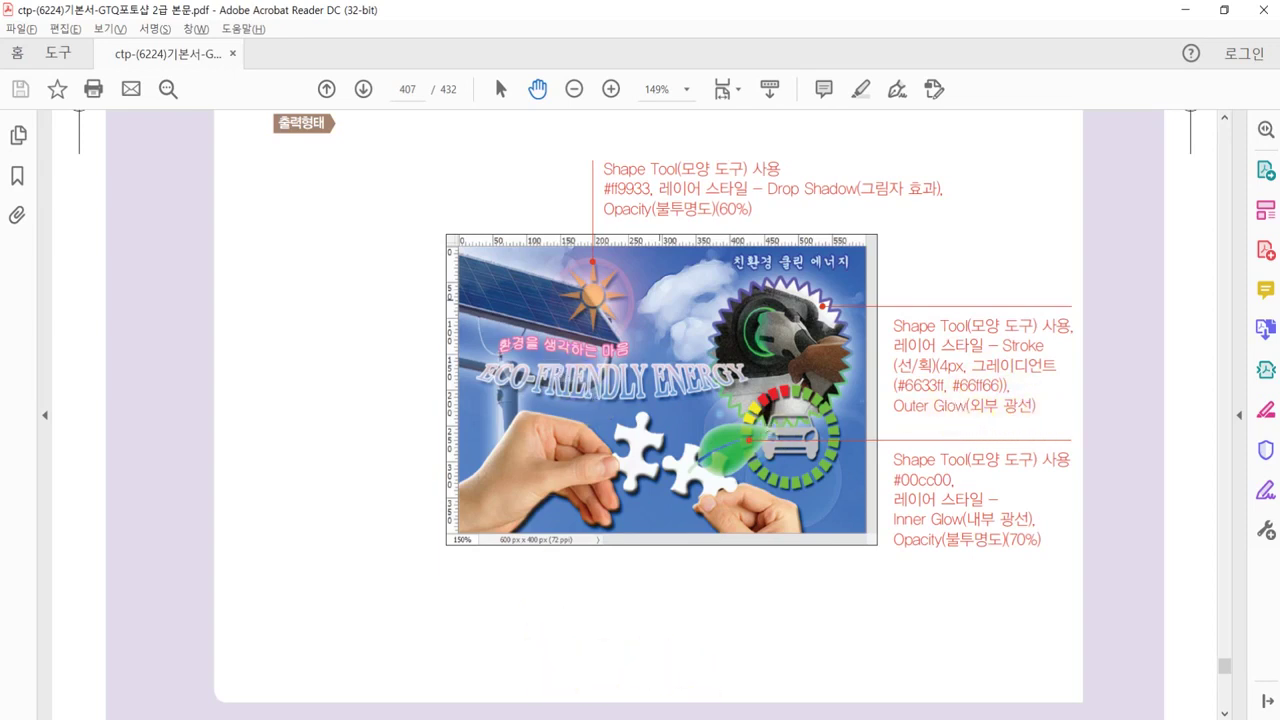
{"action": "key", "text": "alt+Tab"}
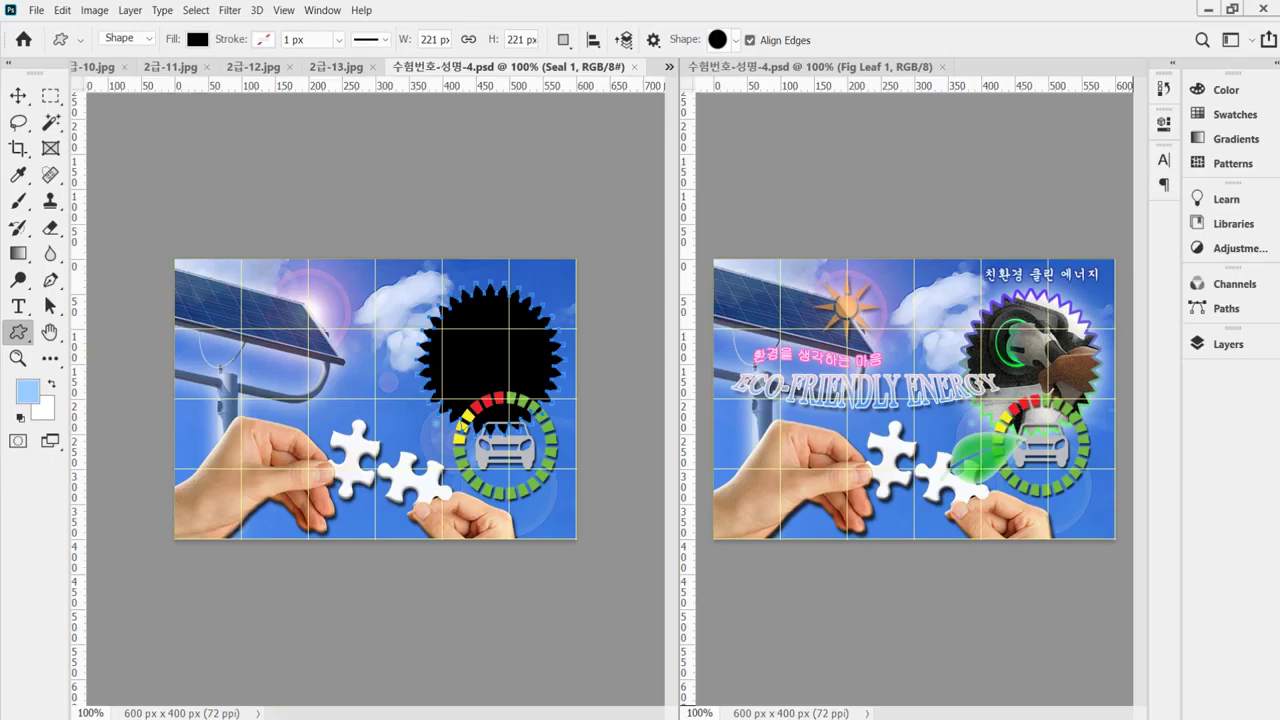
{"action": "left_click", "coordinate": [1226, 348]}
{"action": "left_click", "coordinate": [993, 618]}
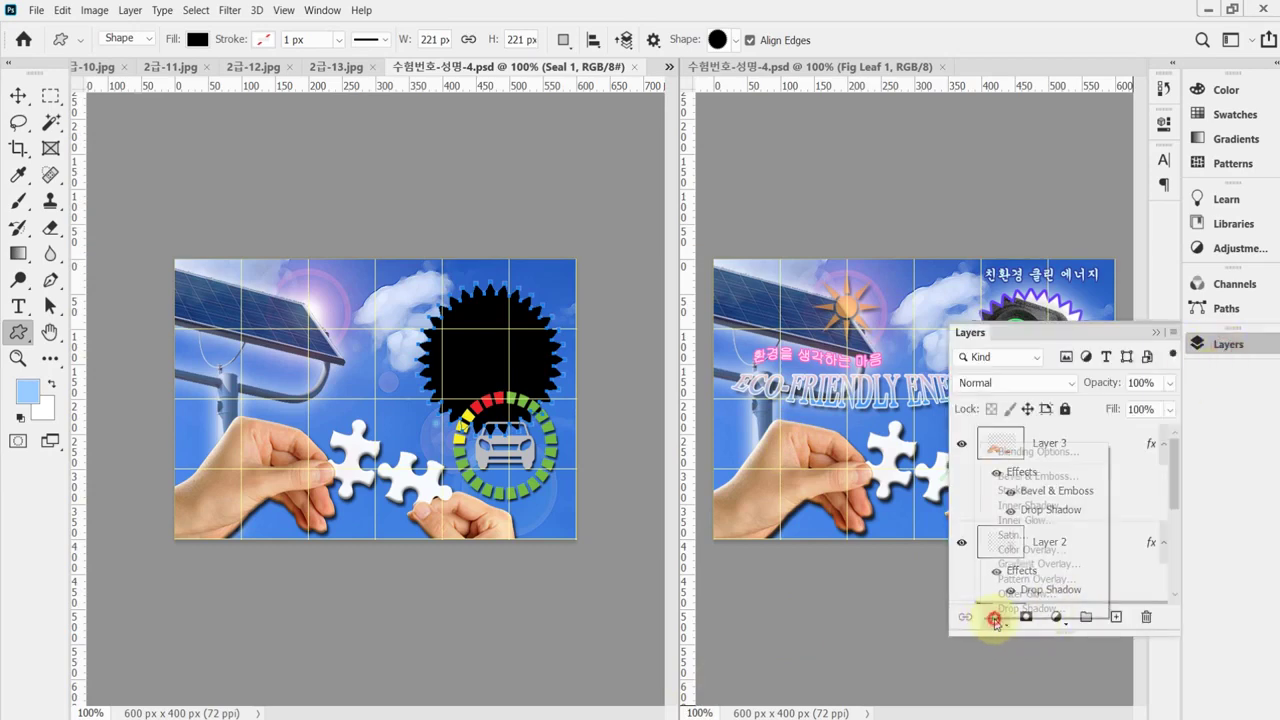
{"action": "left_click", "coordinate": [1033, 492]}
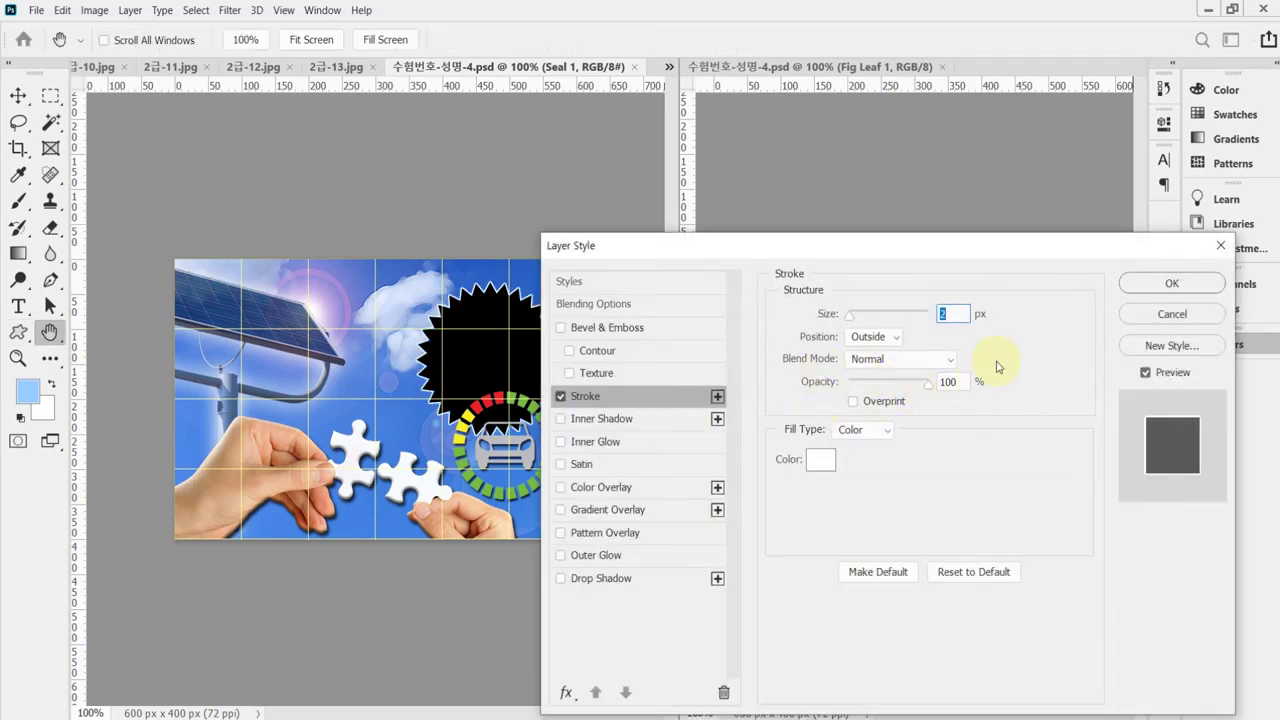
{"action": "type", "text": "4"}
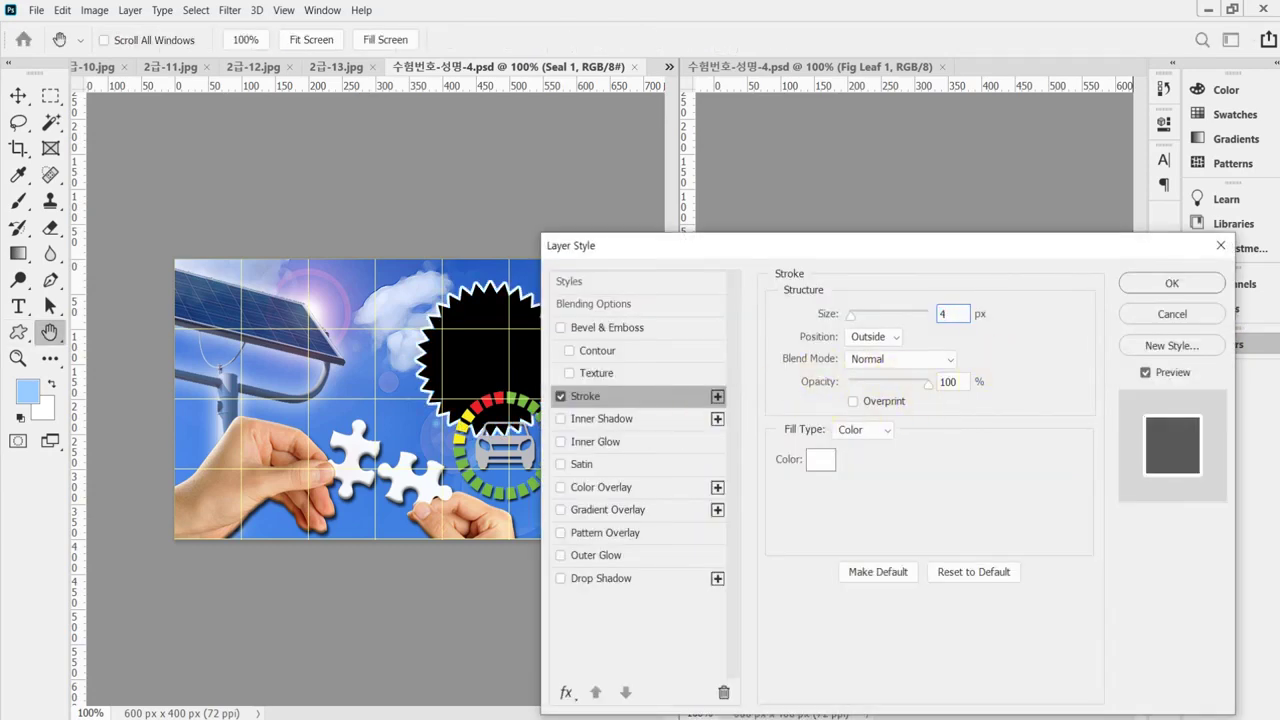
{"action": "left_click", "coordinate": [848, 432]}
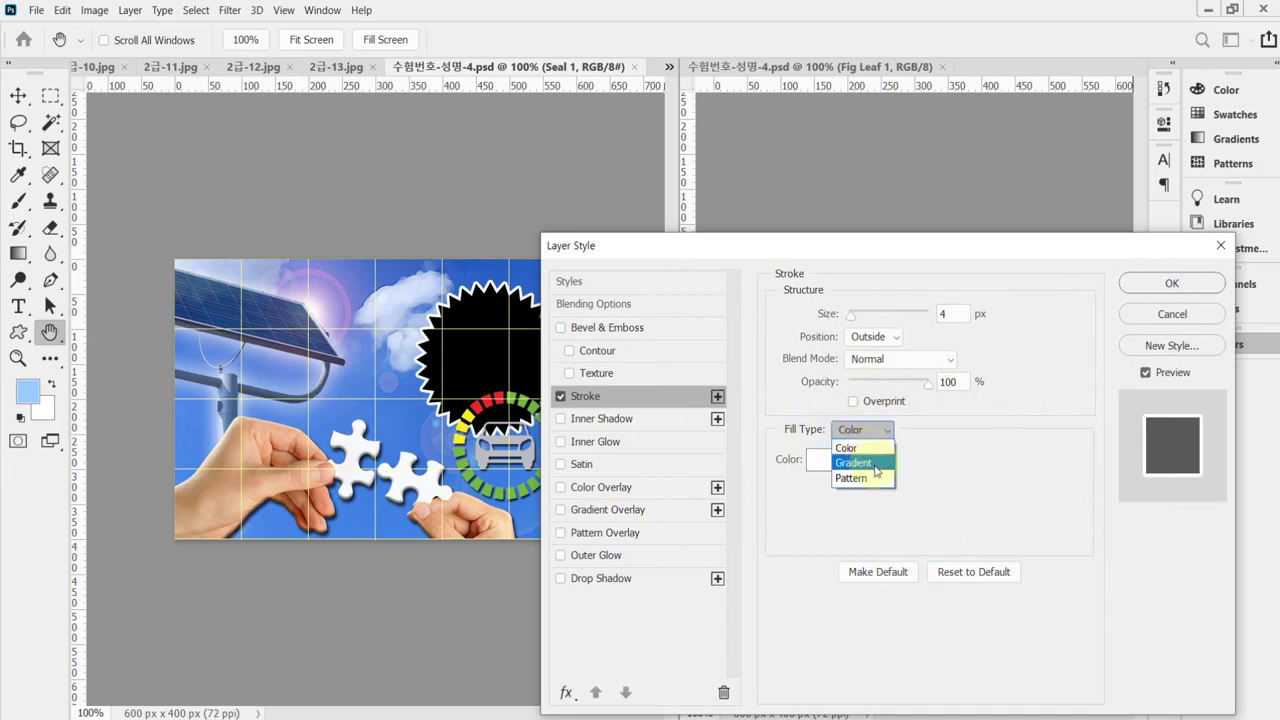
{"action": "left_click", "coordinate": [875, 463]}
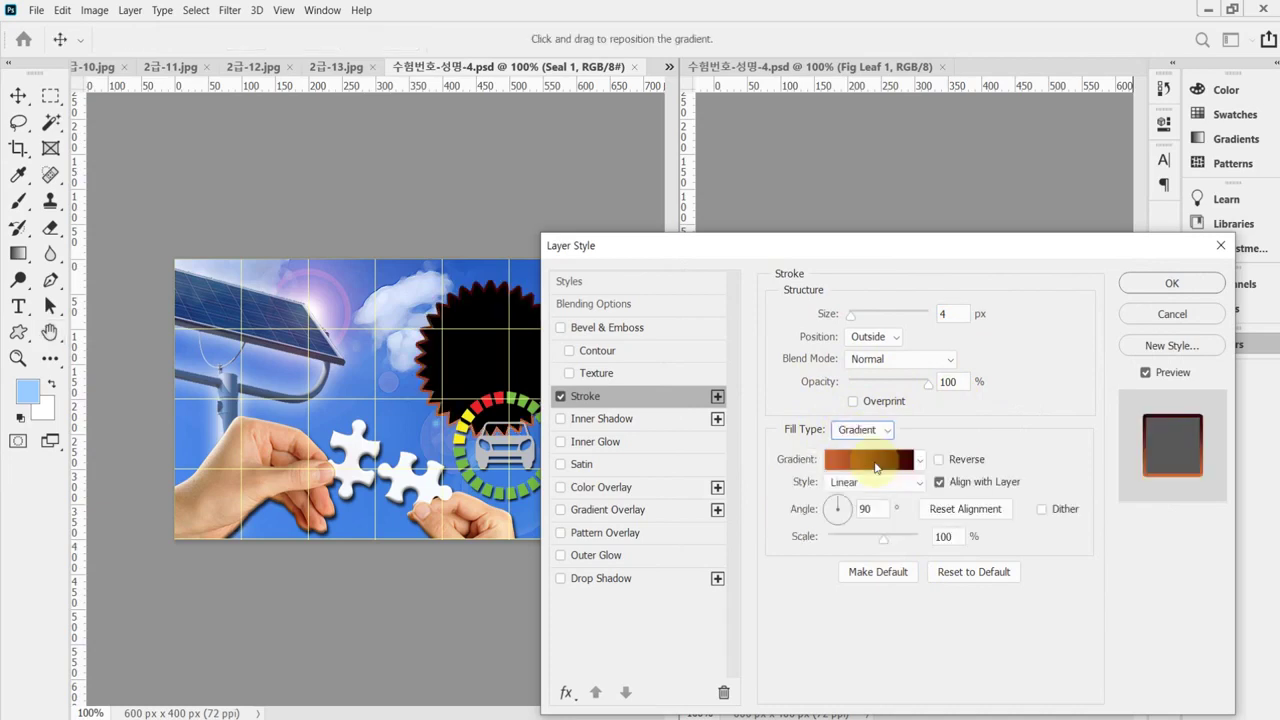
Set the starting colour stop of the seal's stroke gradient to #6633ff.
{"action": "left_click", "coordinate": [870, 460]}
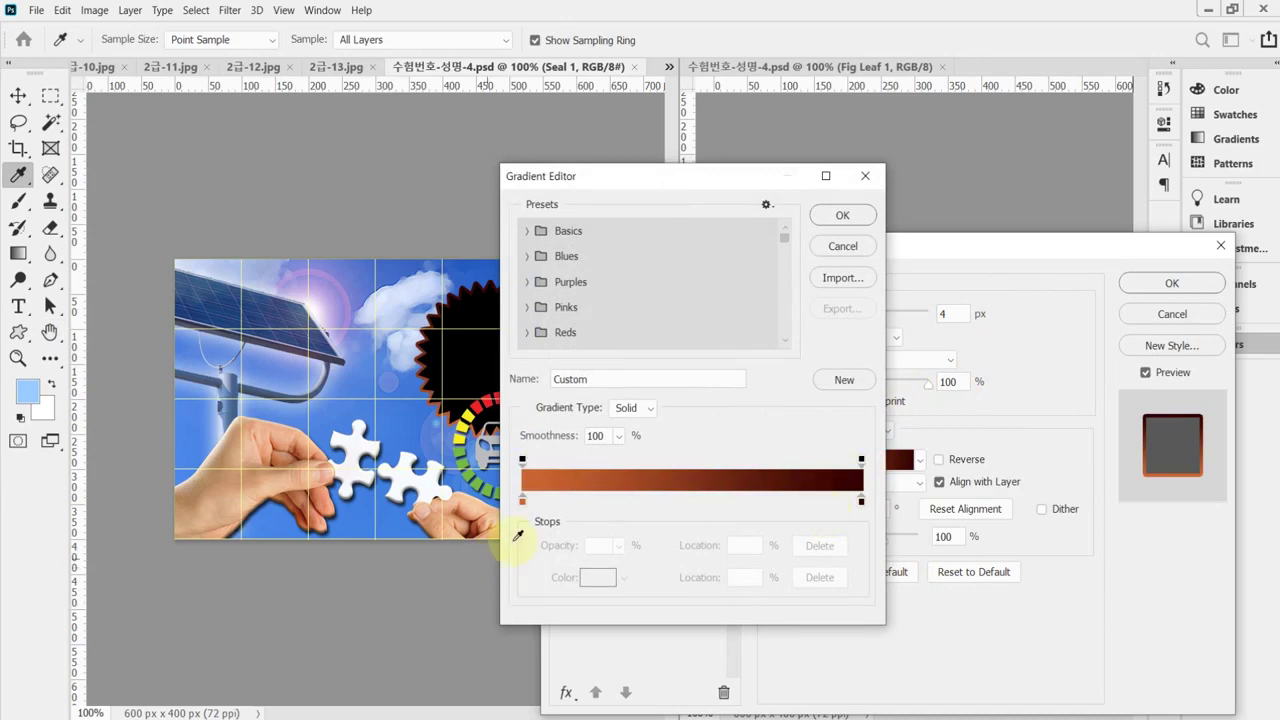
{"action": "left_click", "coordinate": [522, 500]}
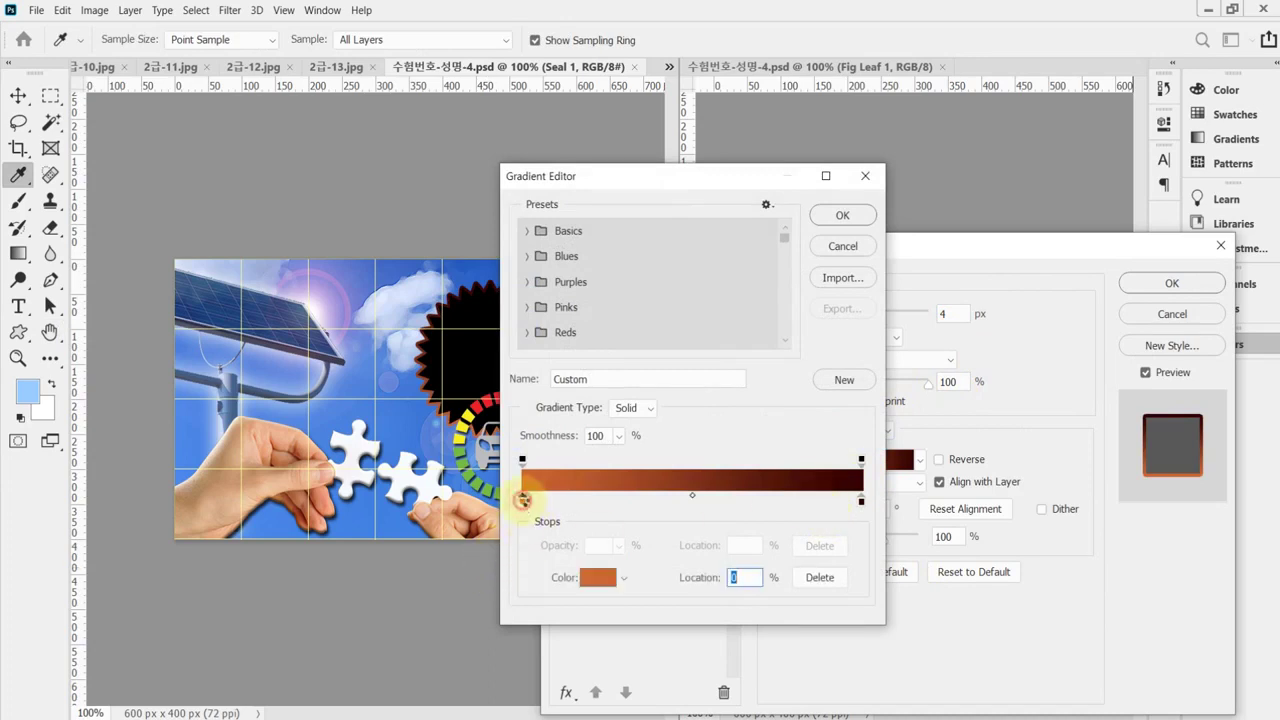
{"action": "double_click", "coordinate": [522, 500]}
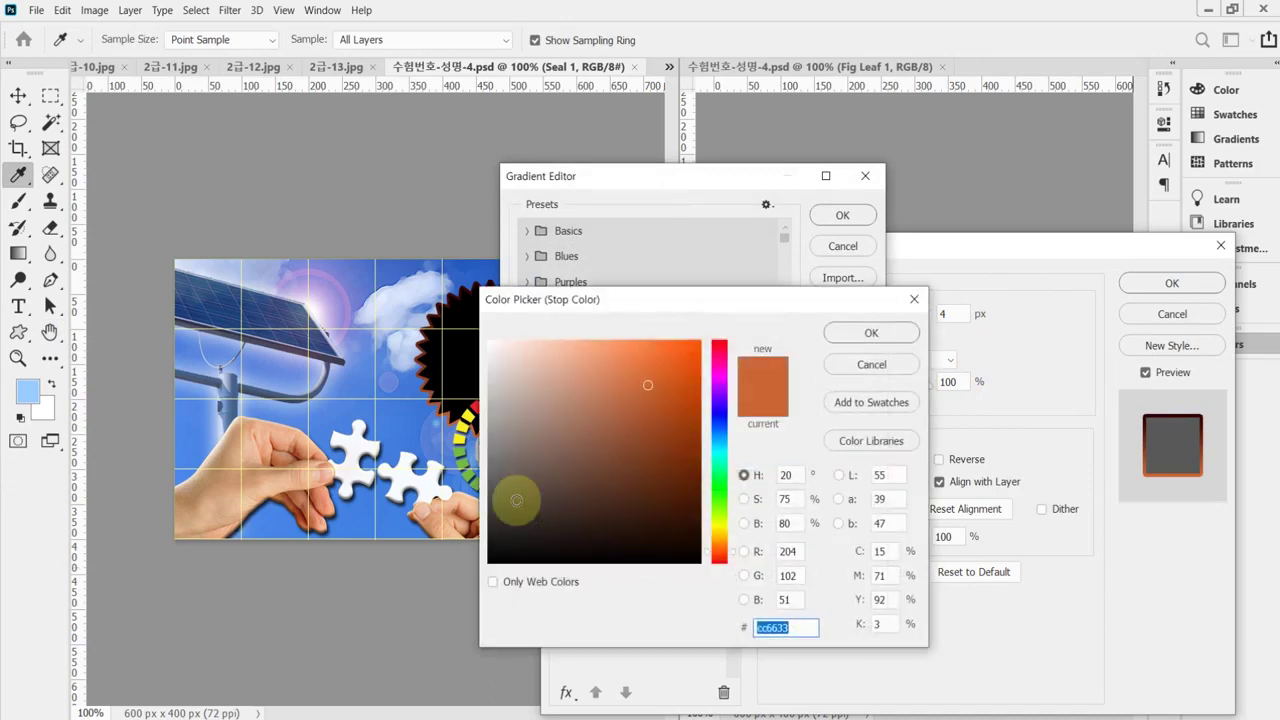
{"action": "type", "text": "63f"}
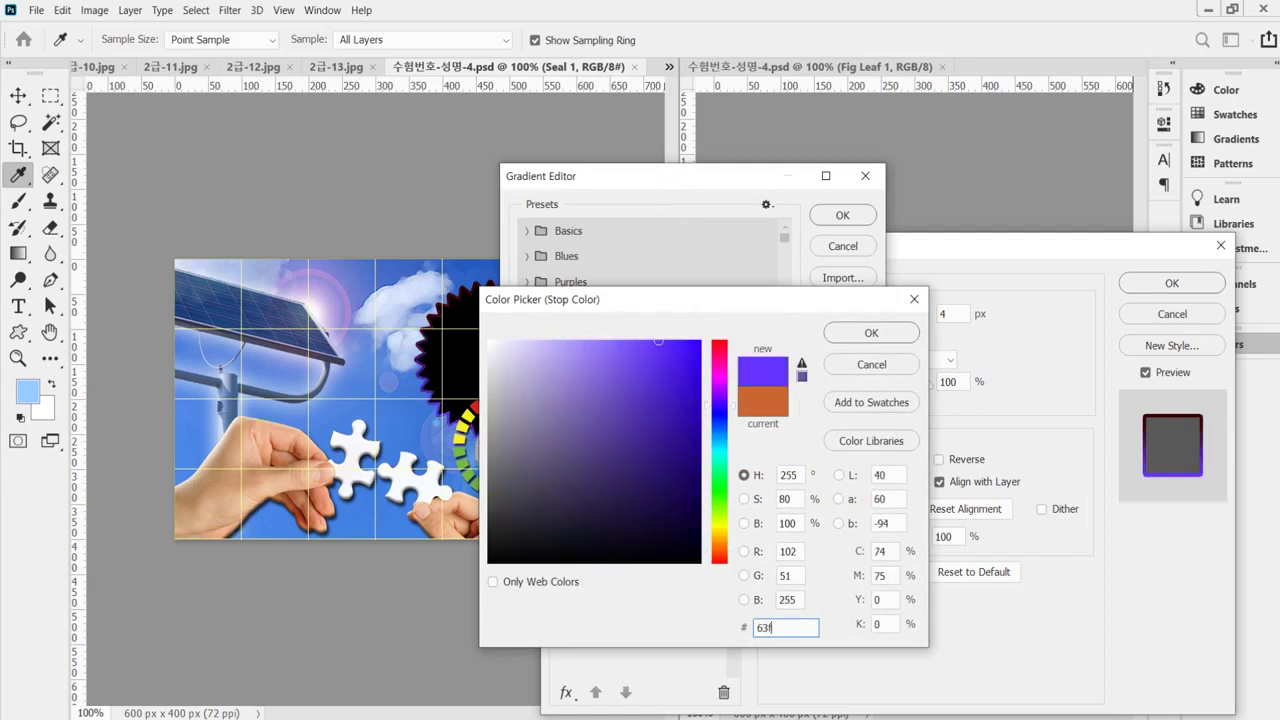
{"action": "left_click", "coordinate": [872, 336]}
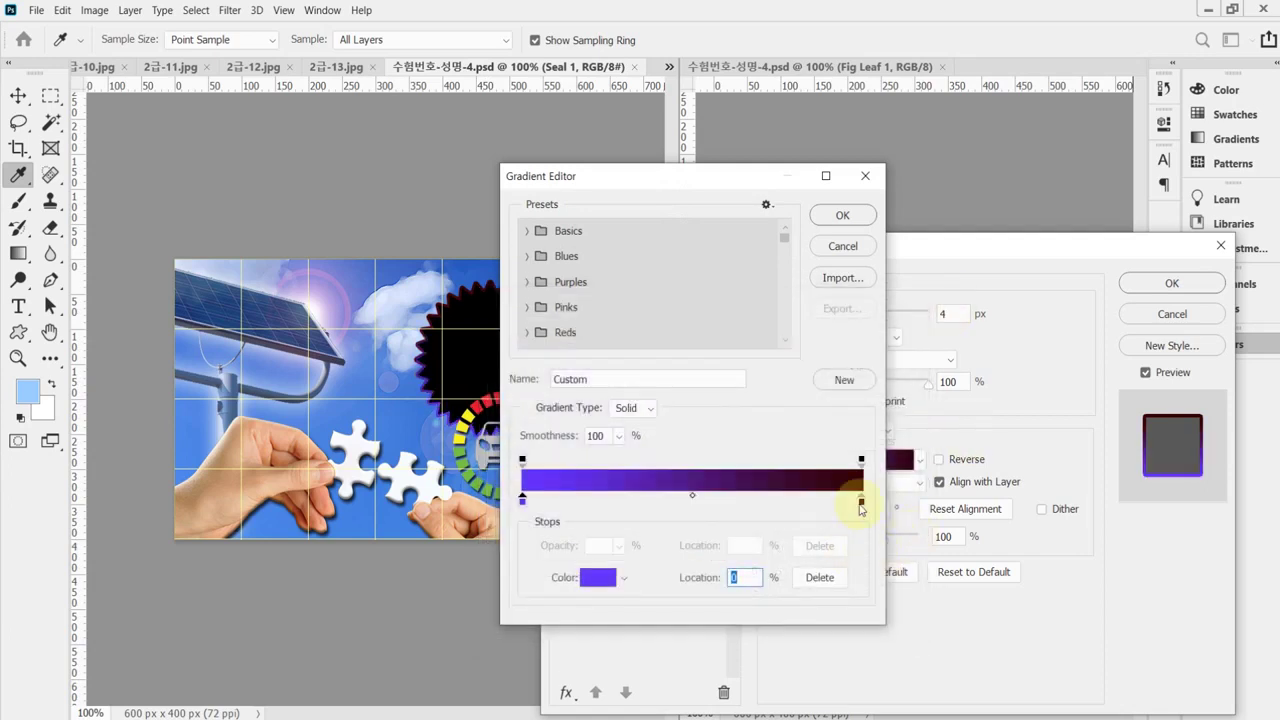
Set the ending colour stop of the stroke gradient to #66ff66 and accept the gradient.
{"action": "left_click", "coordinate": [861, 503]}
{"action": "double_click", "coordinate": [861, 503]}
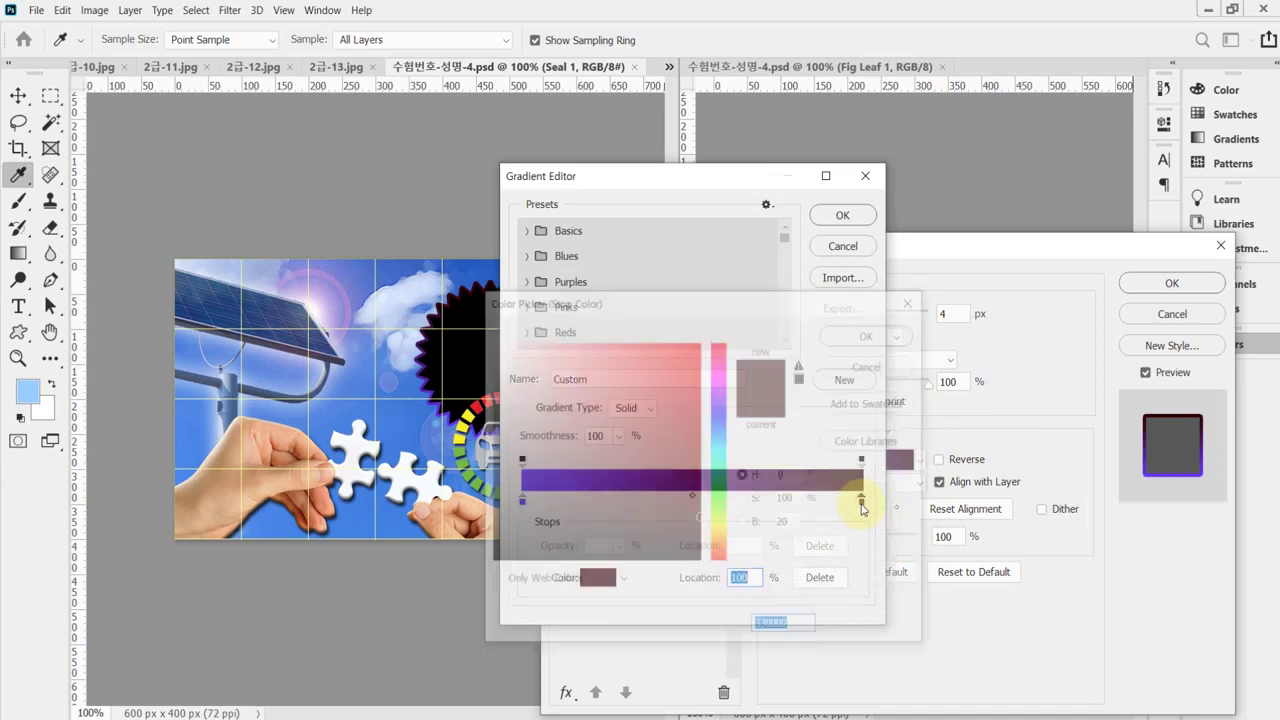
{"action": "type", "text": "6f6"}
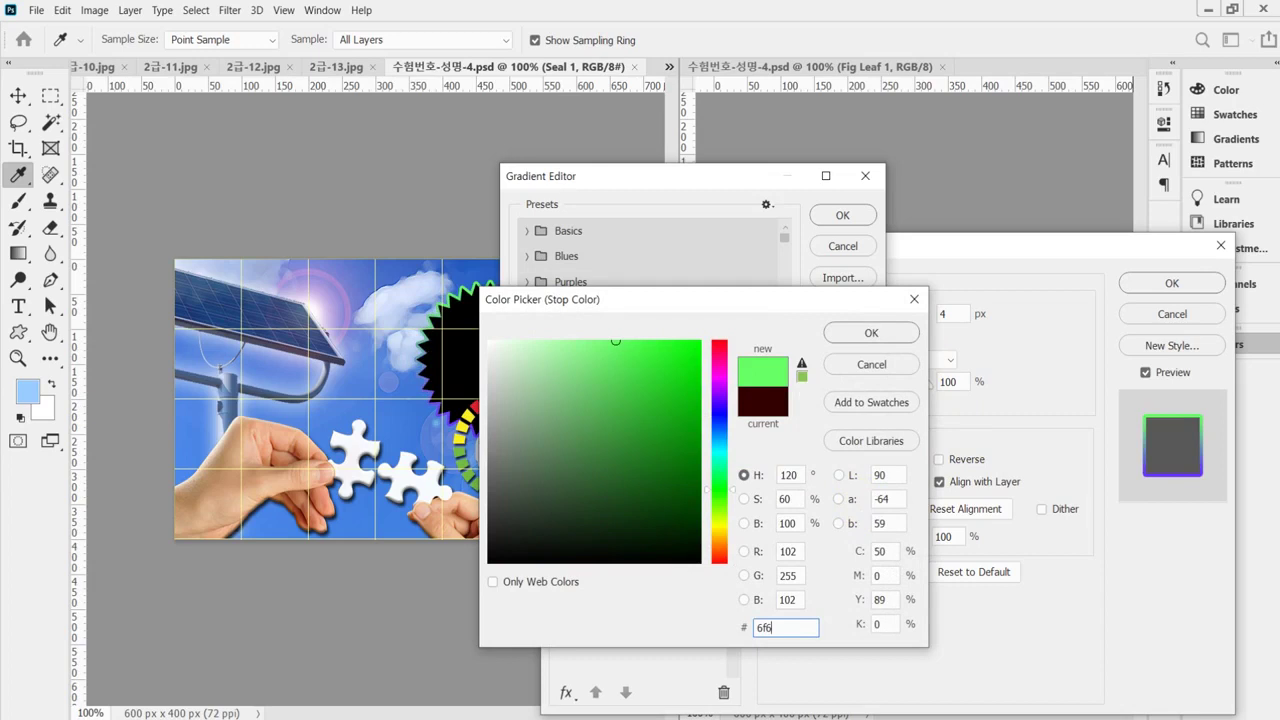
{"action": "key", "text": "Return"}
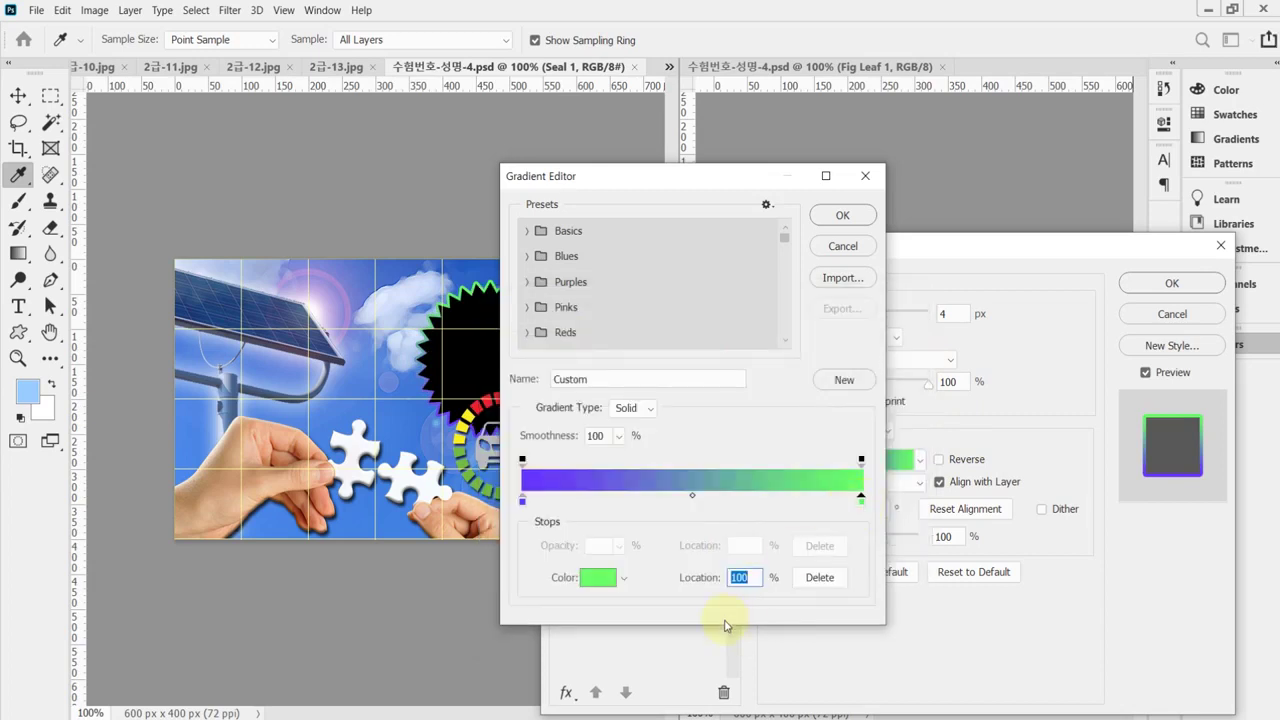
{"action": "left_click", "coordinate": [843, 215]}
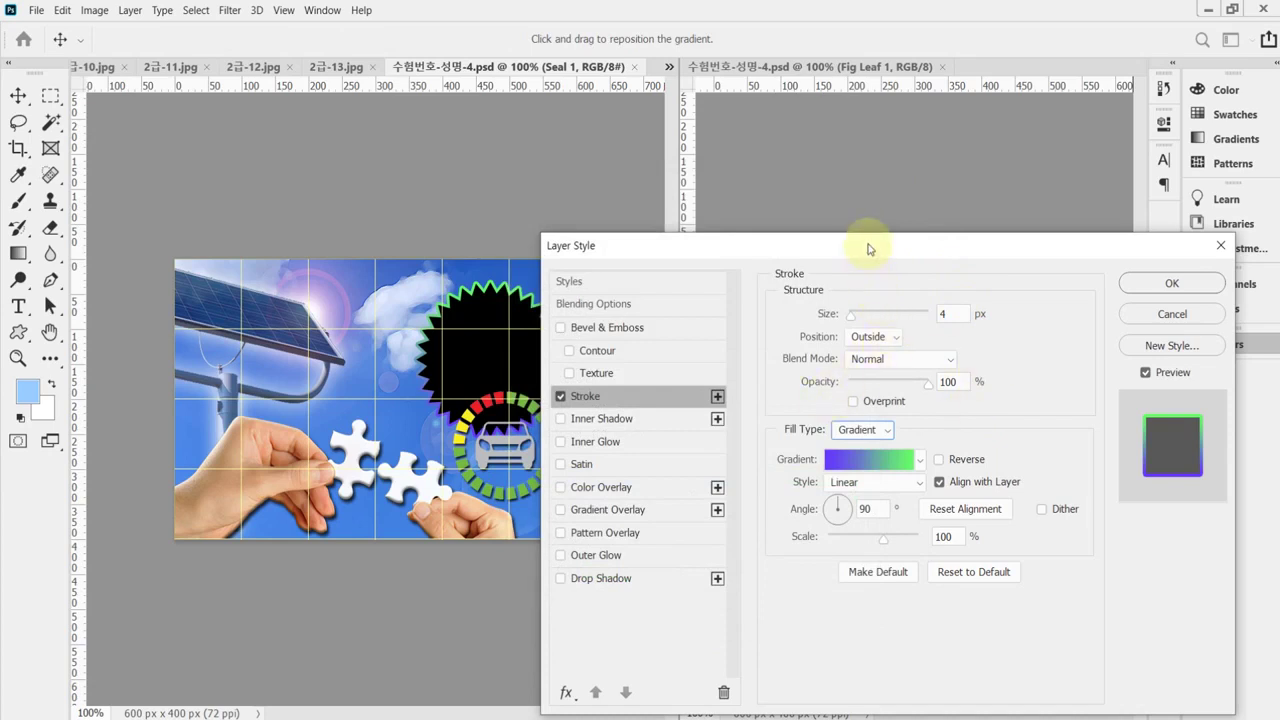
Set the stroke gradient's angle to -90° and apply the layer style to the seal.
{"action": "left_click_drag", "start_coordinate": [868, 248], "coordinate": [857, 452]}
{"action": "left_click_drag", "start_coordinate": [901, 248], "coordinate": [901, 242]}
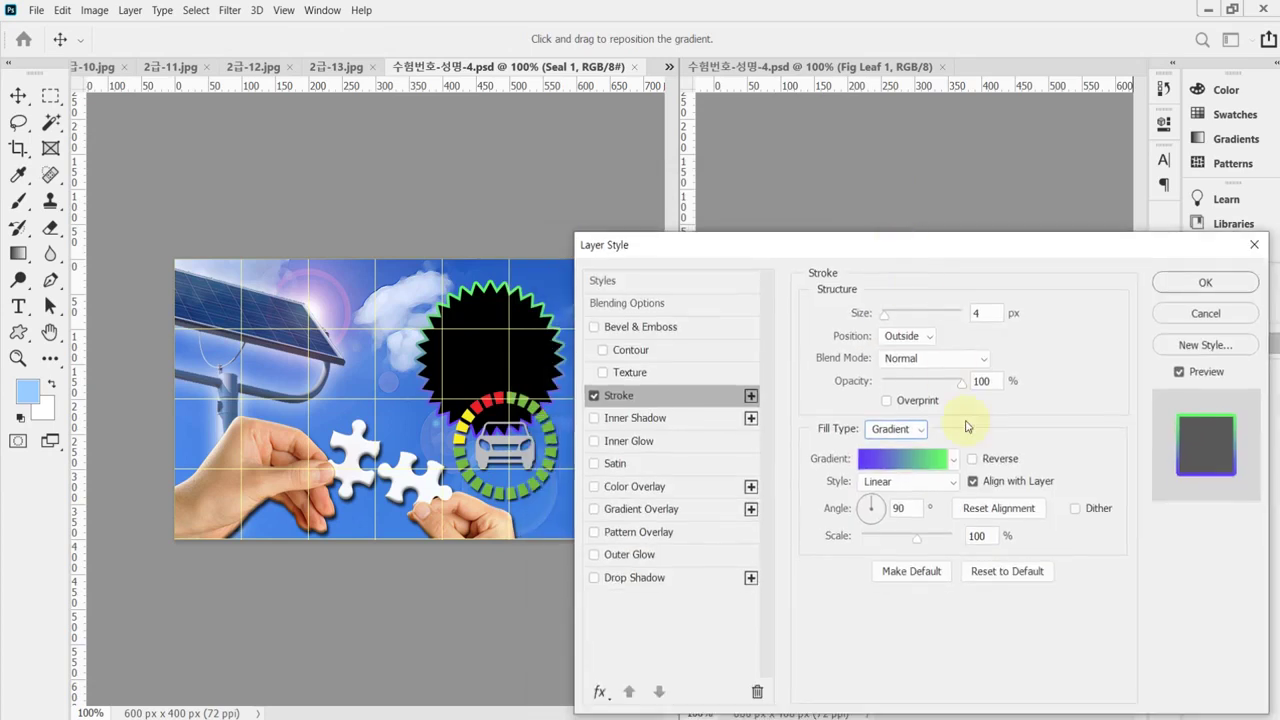
{"action": "double_click", "coordinate": [906, 508]}
{"action": "type", "text": "90"}
{"action": "key", "text": "BackSpace"}
{"action": "key", "text": "BackSpace"}
{"action": "type", "text": "-"}
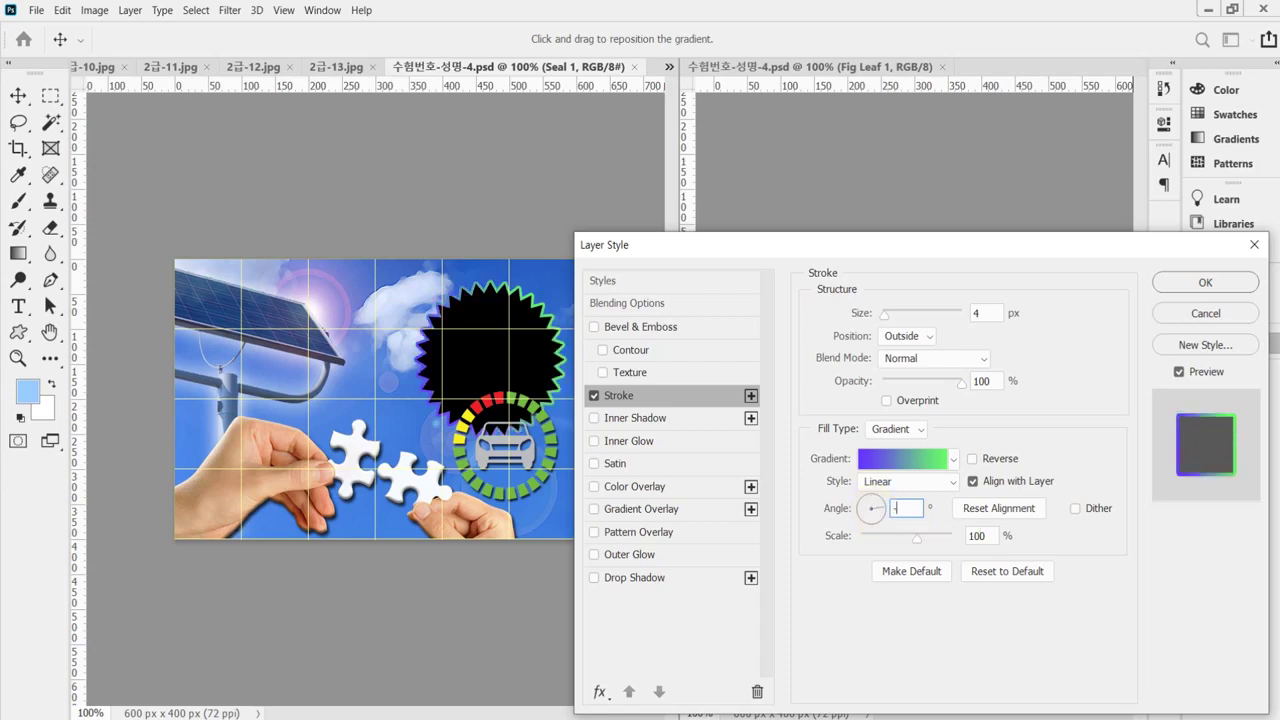
{"action": "type", "text": "90"}
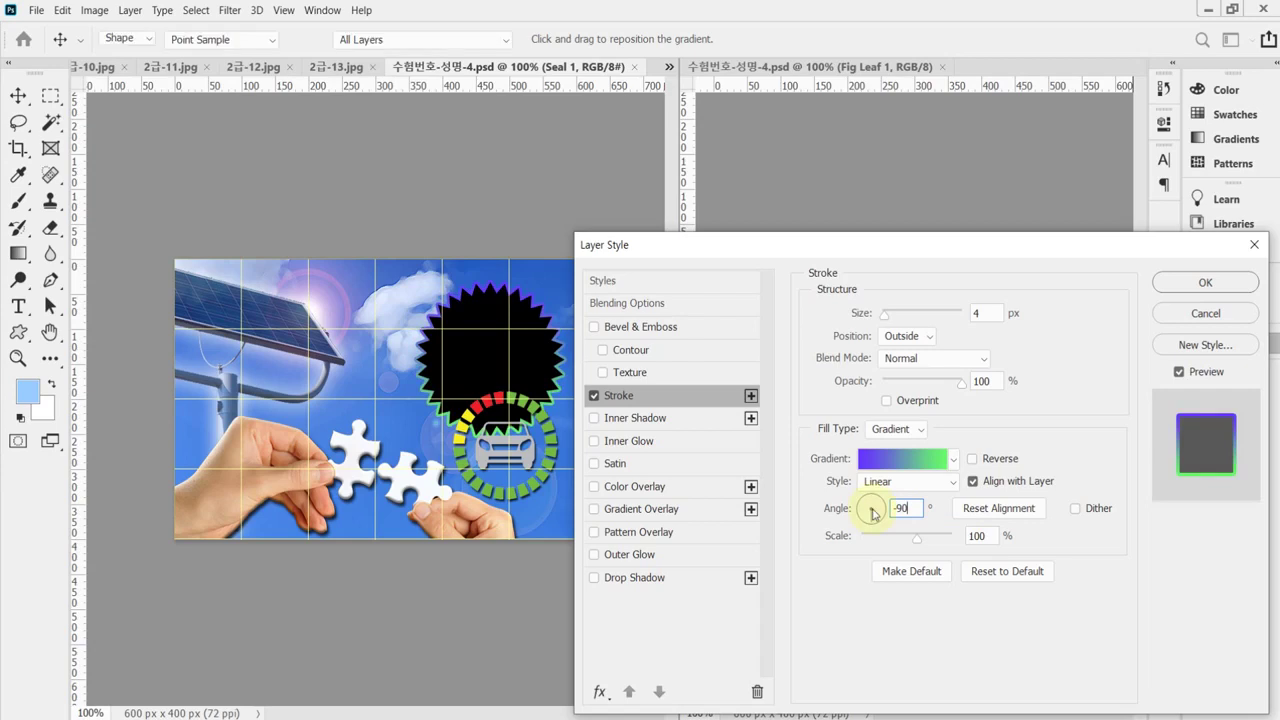
{"action": "key", "text": "Return"}
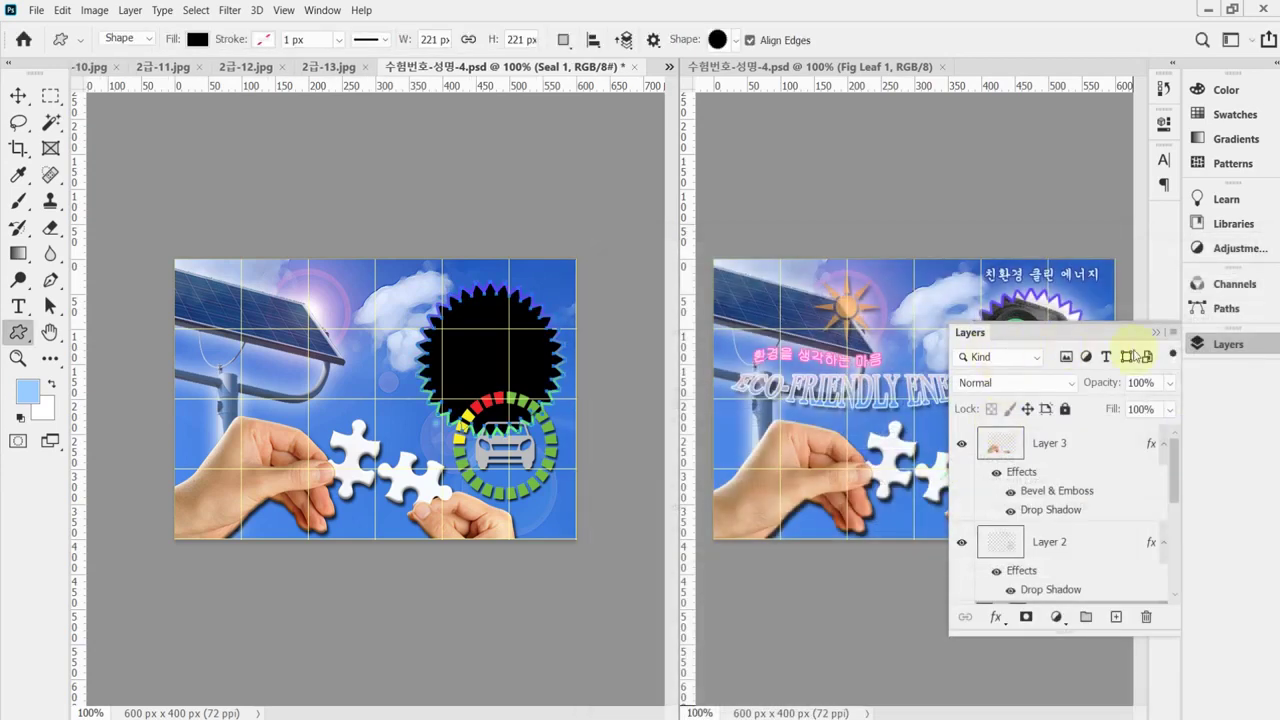
Add an outer glow with a size of 50 px to the seal, apply the layer style and save the document.
{"action": "left_click", "coordinate": [1222, 346]}
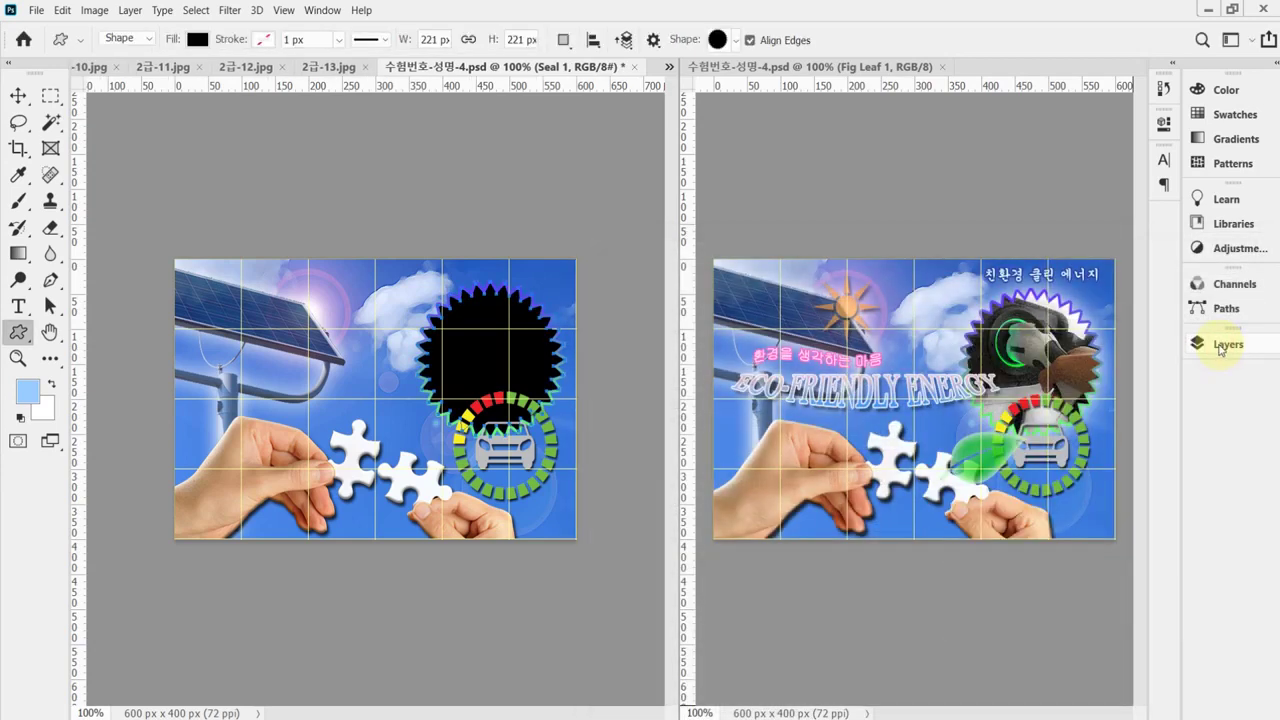
{"action": "left_click", "coordinate": [1220, 348]}
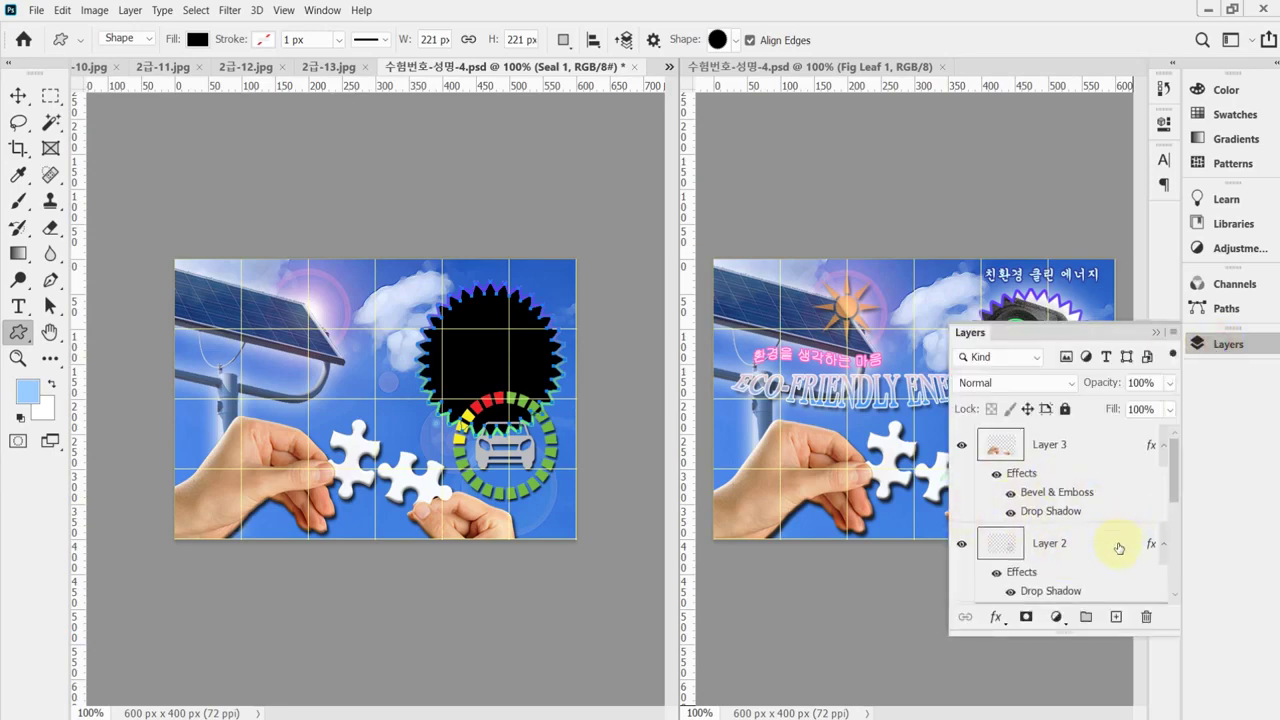
{"action": "scroll", "coordinate": [1118, 548], "scroll_direction": "down", "scroll_amount": 3}
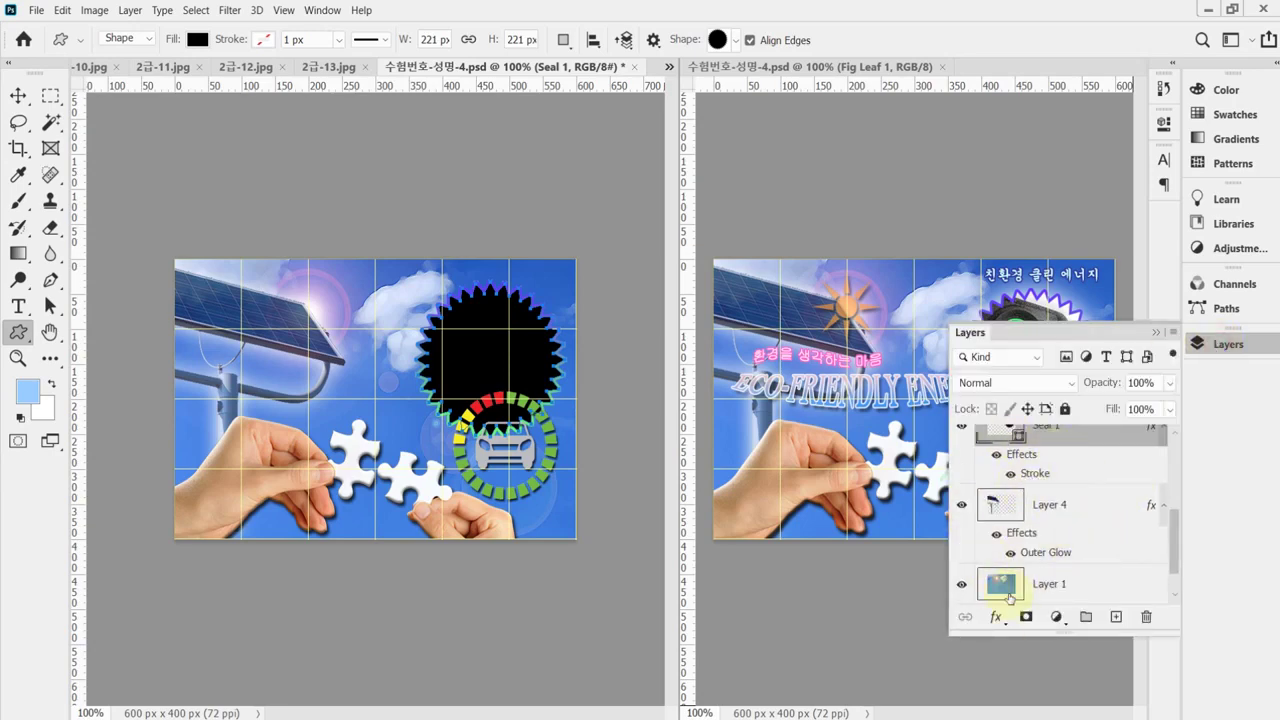
{"action": "double_click", "coordinate": [1020, 452]}
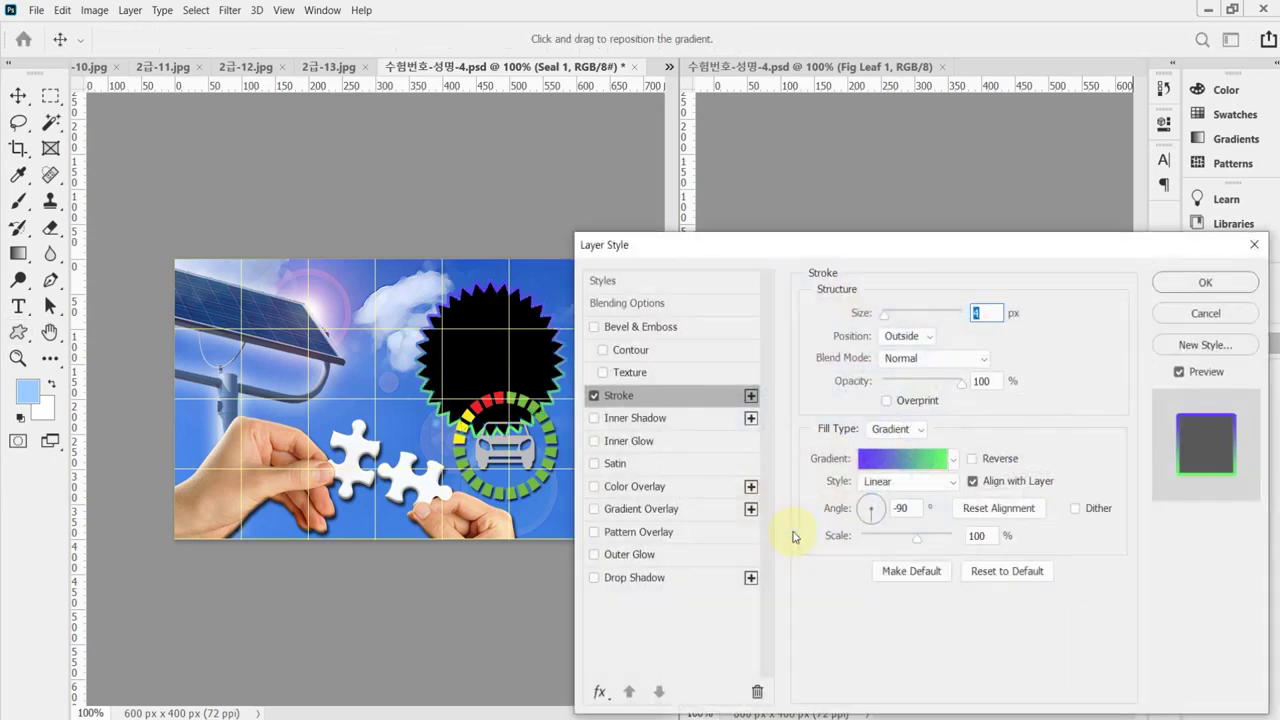
{"action": "left_click_drag", "start_coordinate": [812, 249], "coordinate": [826, 304]}
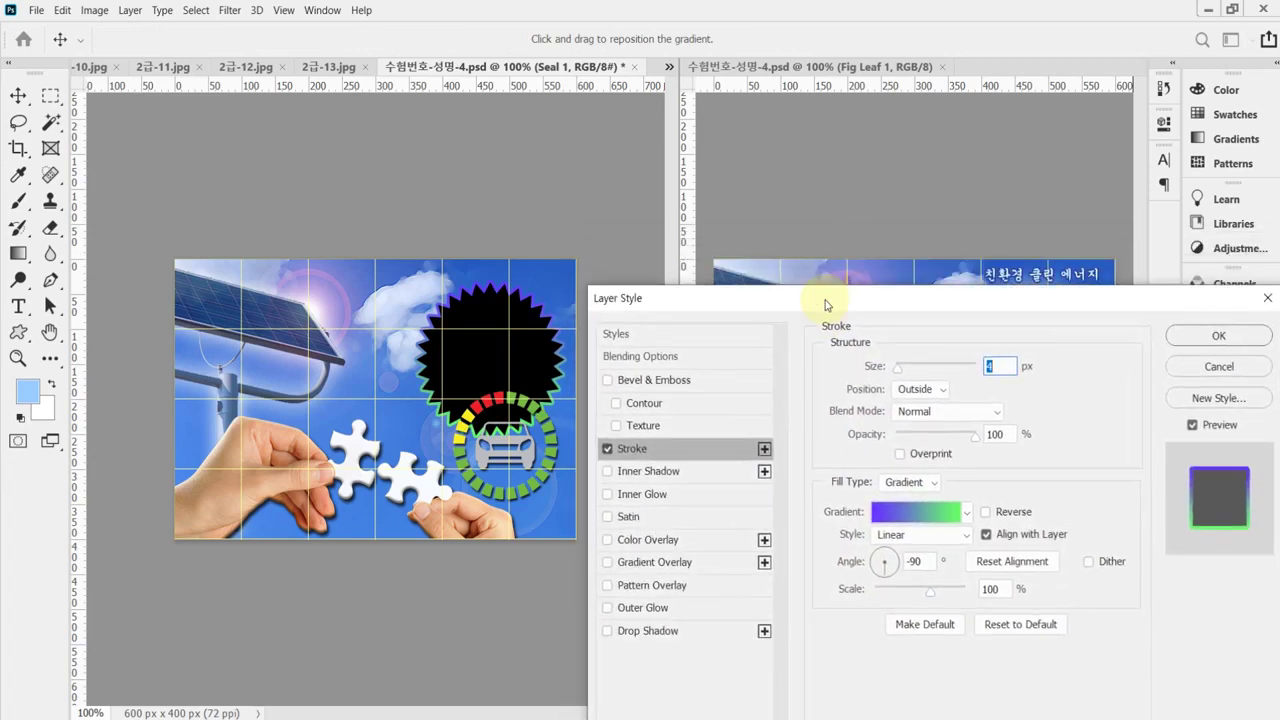
{"action": "left_click", "coordinate": [664, 612]}
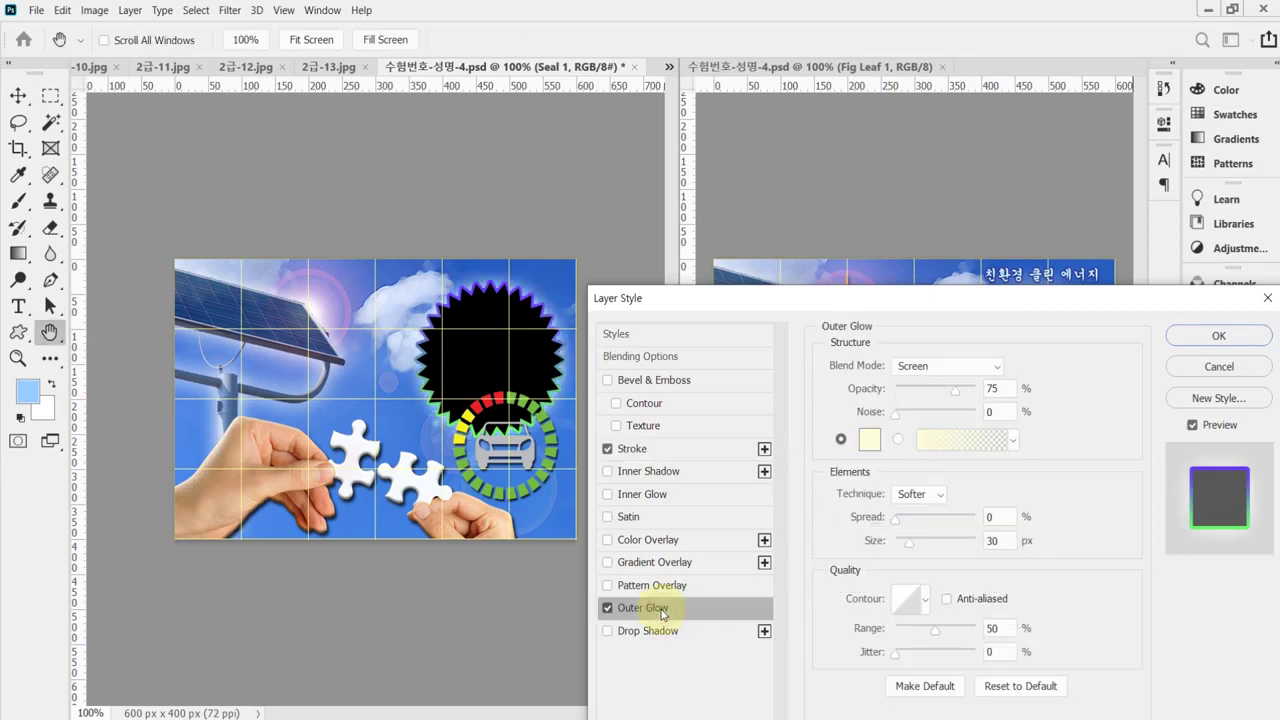
{"action": "double_click", "coordinate": [1007, 542]}
{"action": "type", "text": "80"}
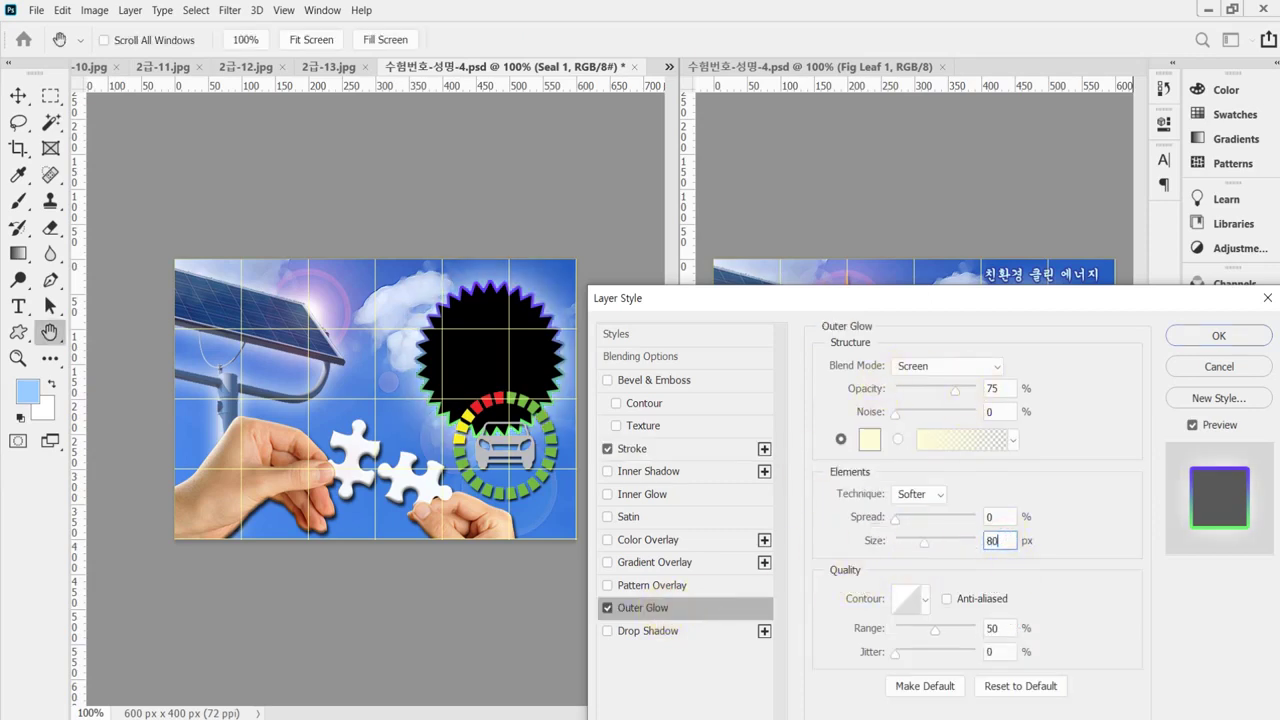
{"action": "key", "text": "BackSpace"}
{"action": "key", "text": "BackSpace"}
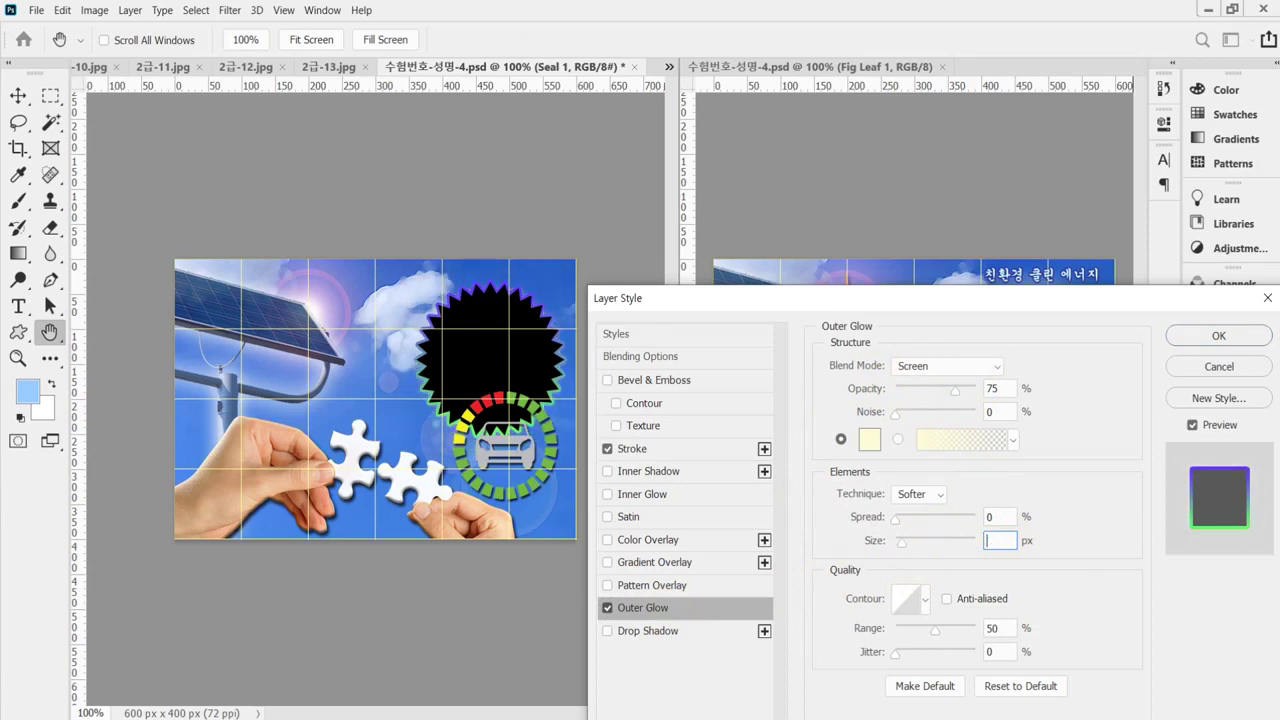
{"action": "type", "text": "50"}
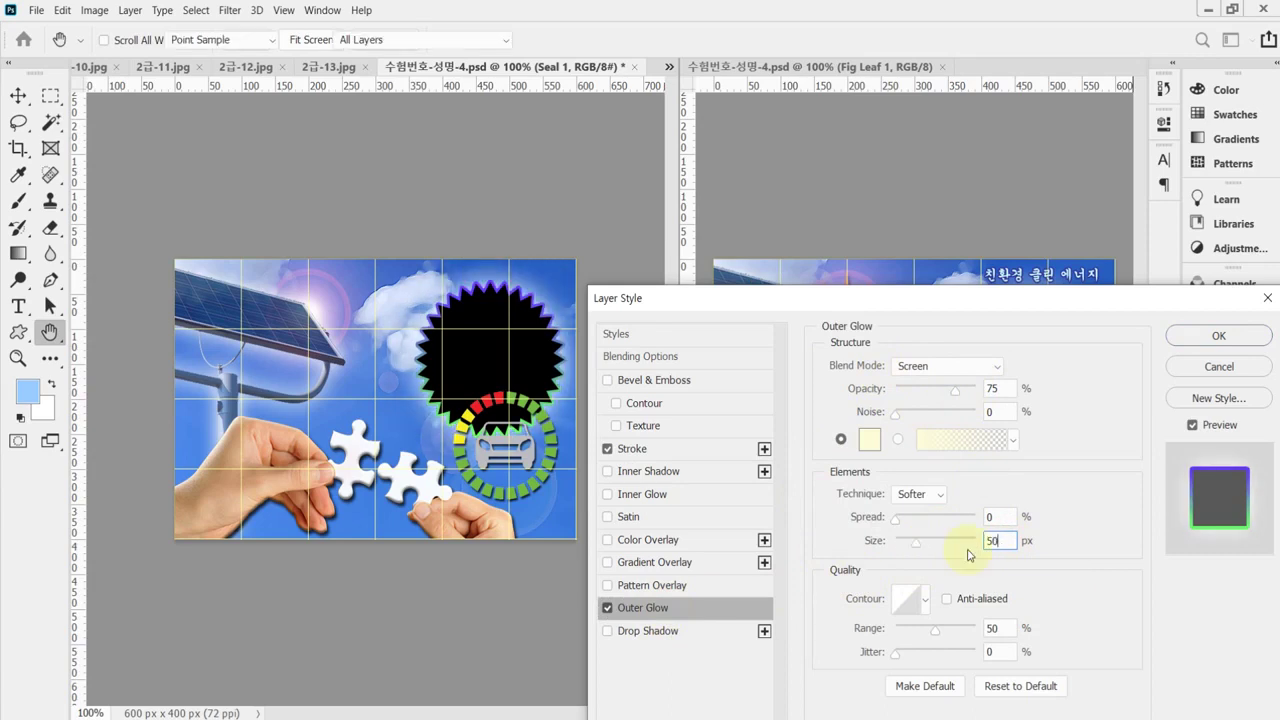
{"action": "key", "text": "Return"}
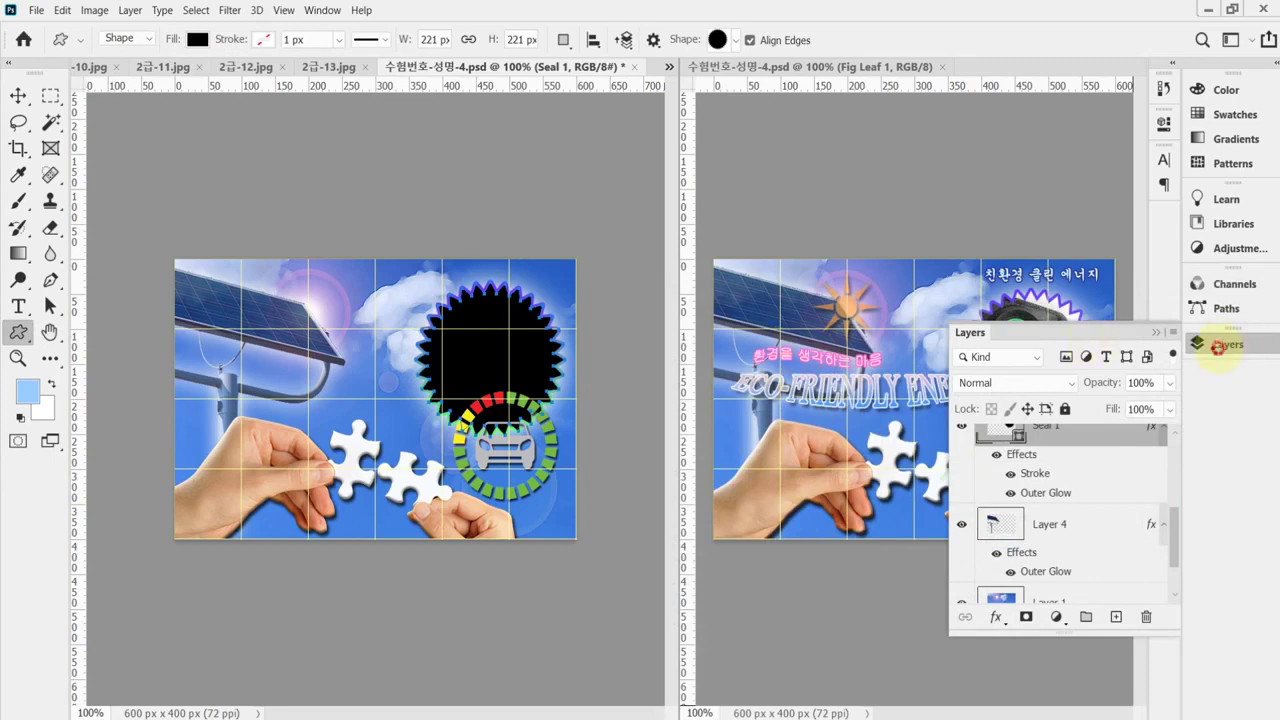
{"action": "left_click", "coordinate": [1218, 346]}
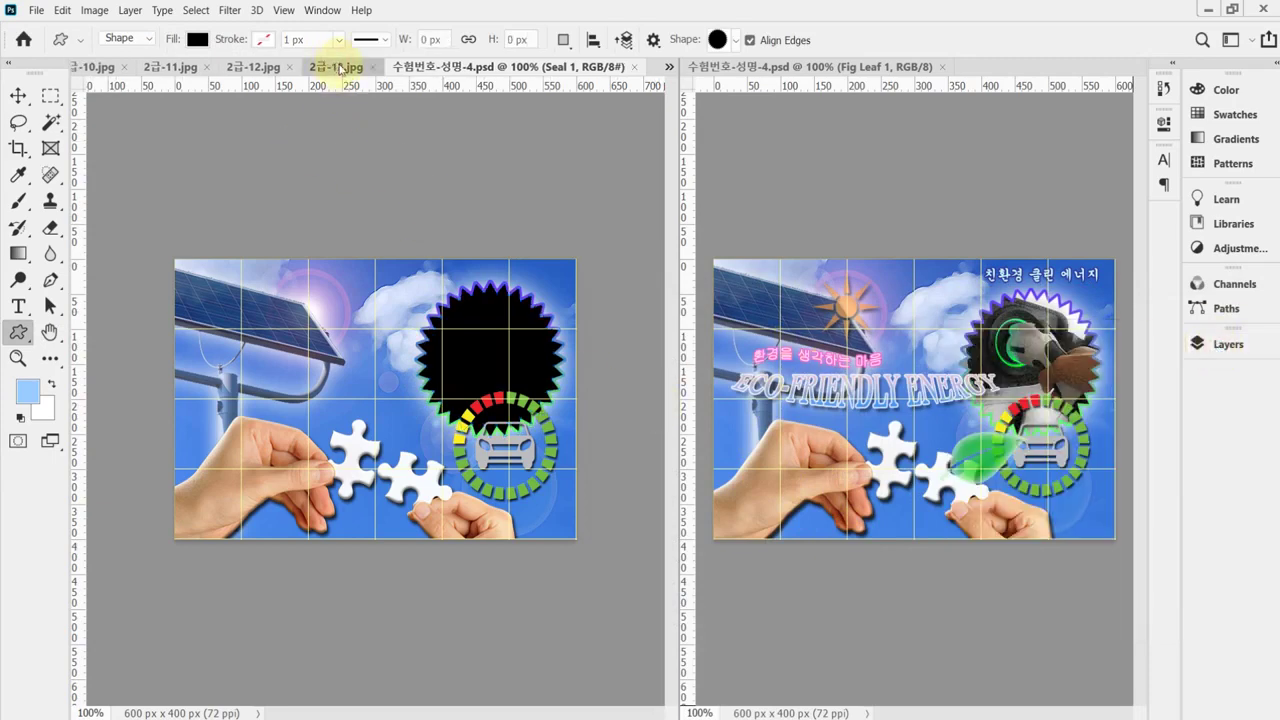
Copy the whole 2급-13.jpg image and paste it into the composite document directly above the Seal 1 layer.
{"action": "left_click", "coordinate": [338, 67]}
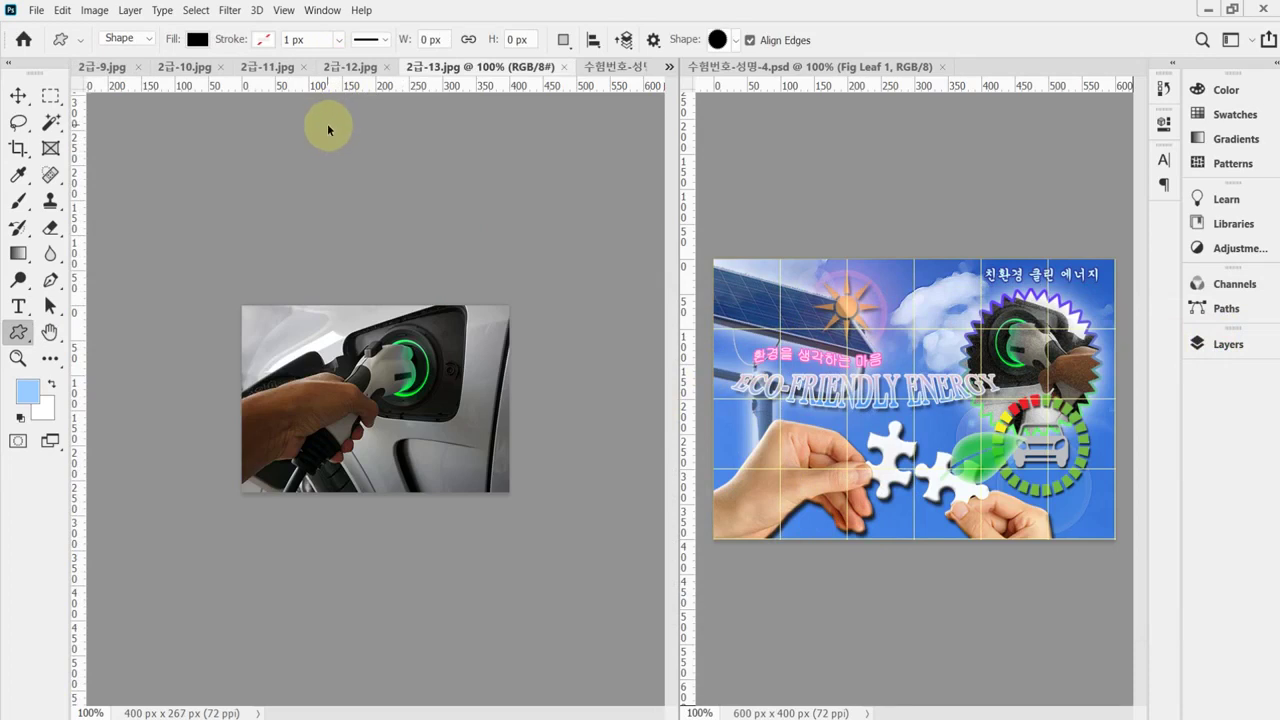
{"action": "key", "text": "ctrl+a"}
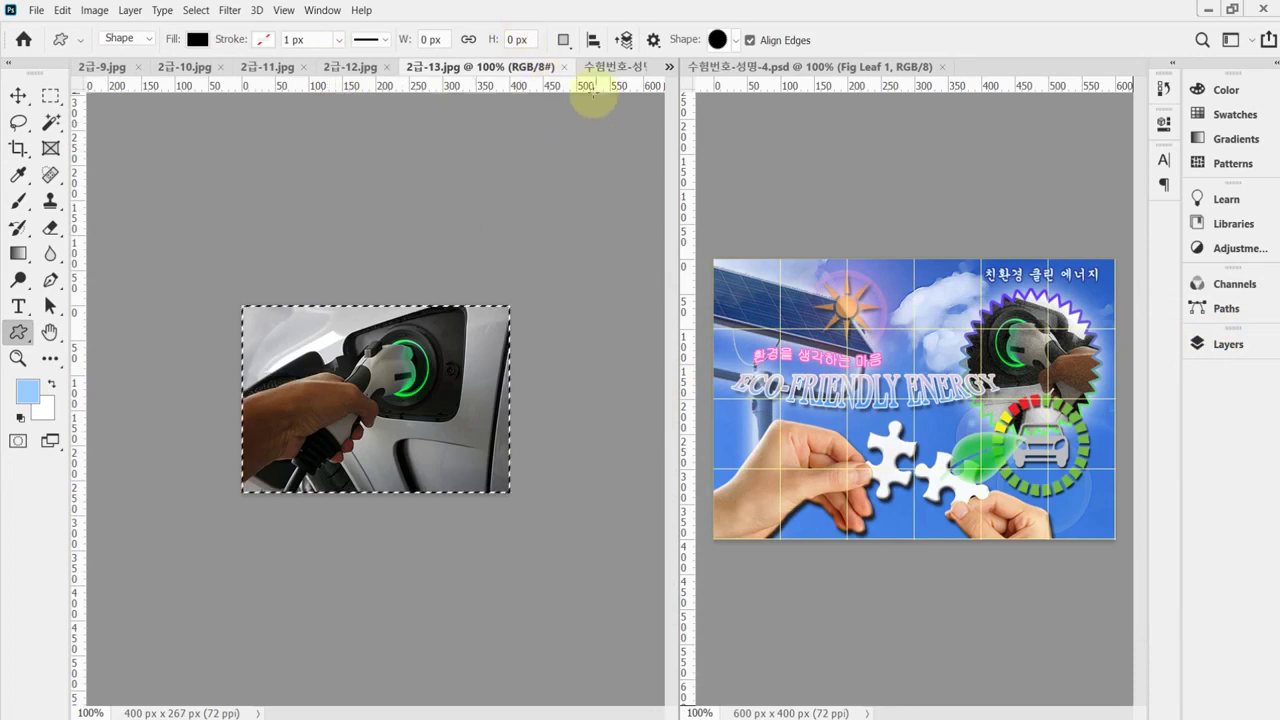
{"action": "left_click", "coordinate": [612, 66]}
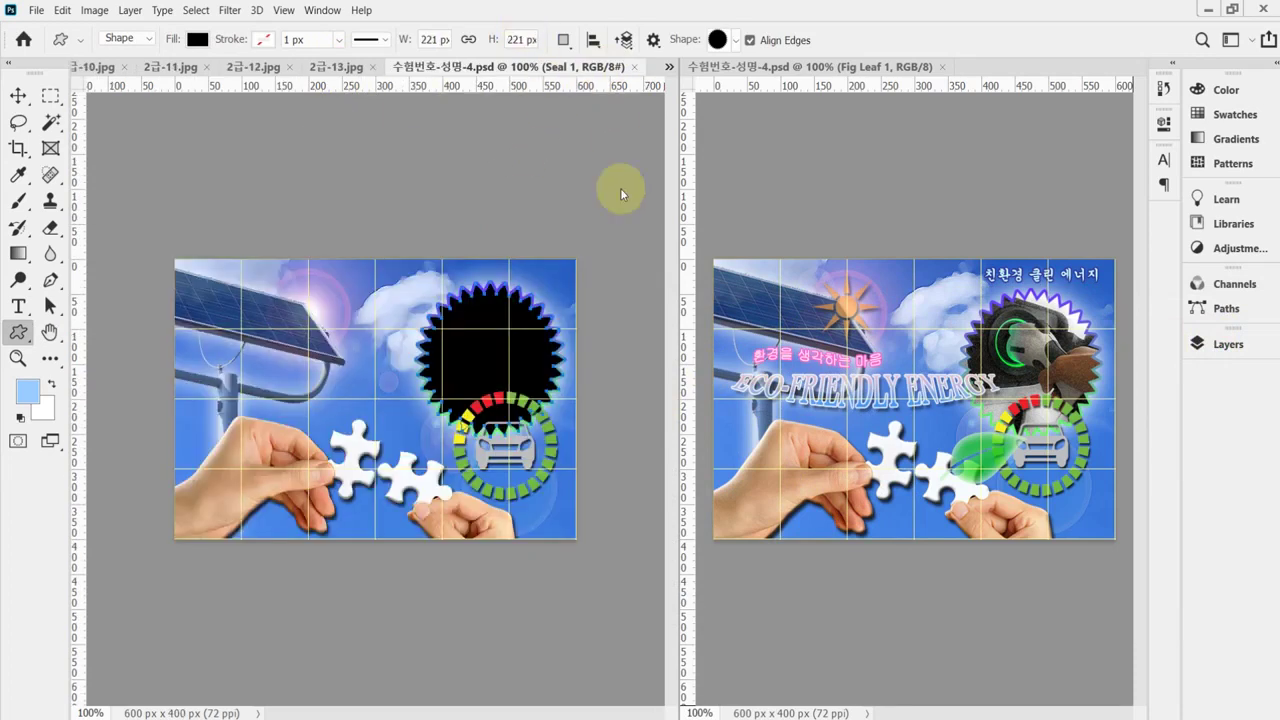
{"action": "left_click", "coordinate": [1227, 344]}
{"action": "scroll", "coordinate": [1091, 549], "scroll_direction": "down", "scroll_amount": 3}
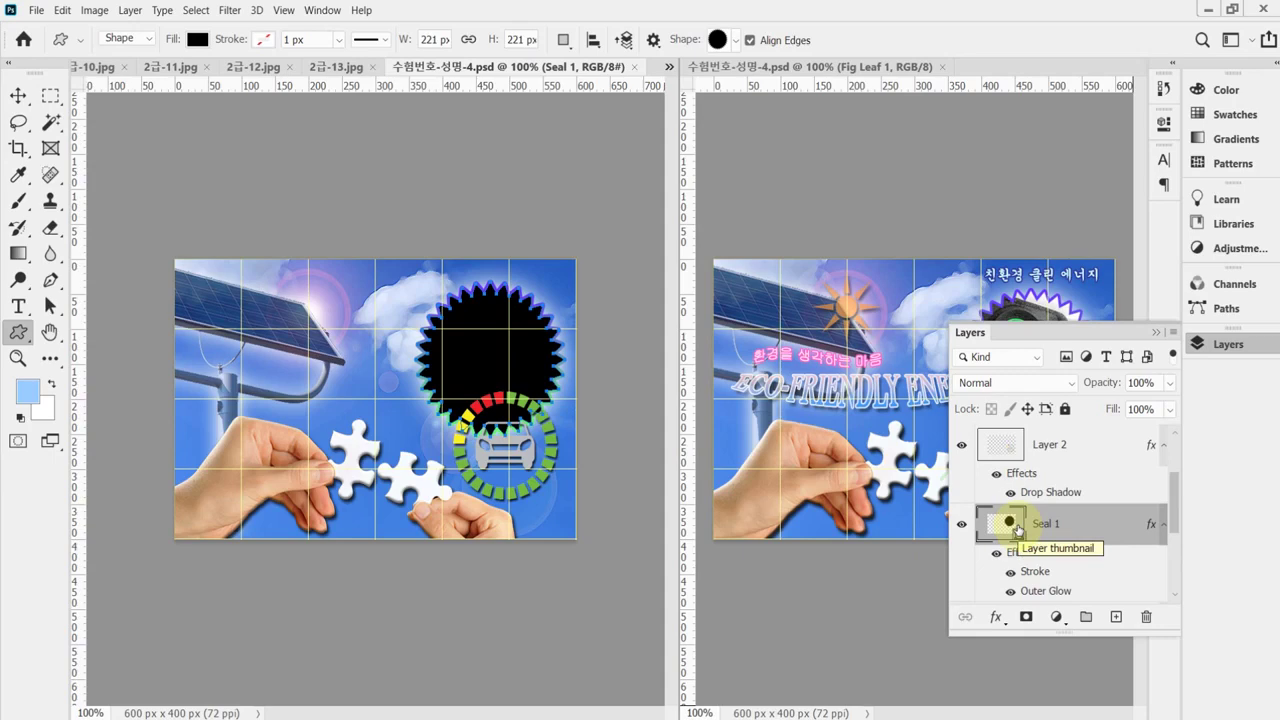
{"action": "key", "text": "ctrl+v"}
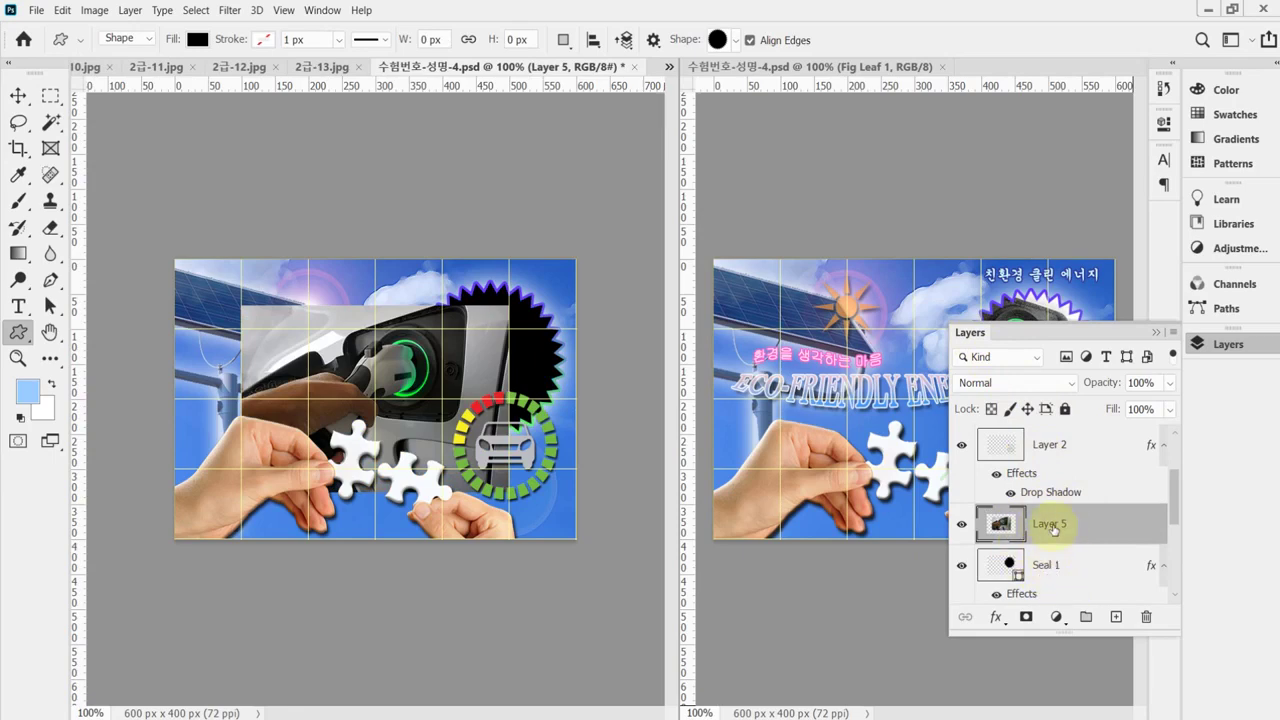
{"action": "left_click", "coordinate": [1205, 343]}
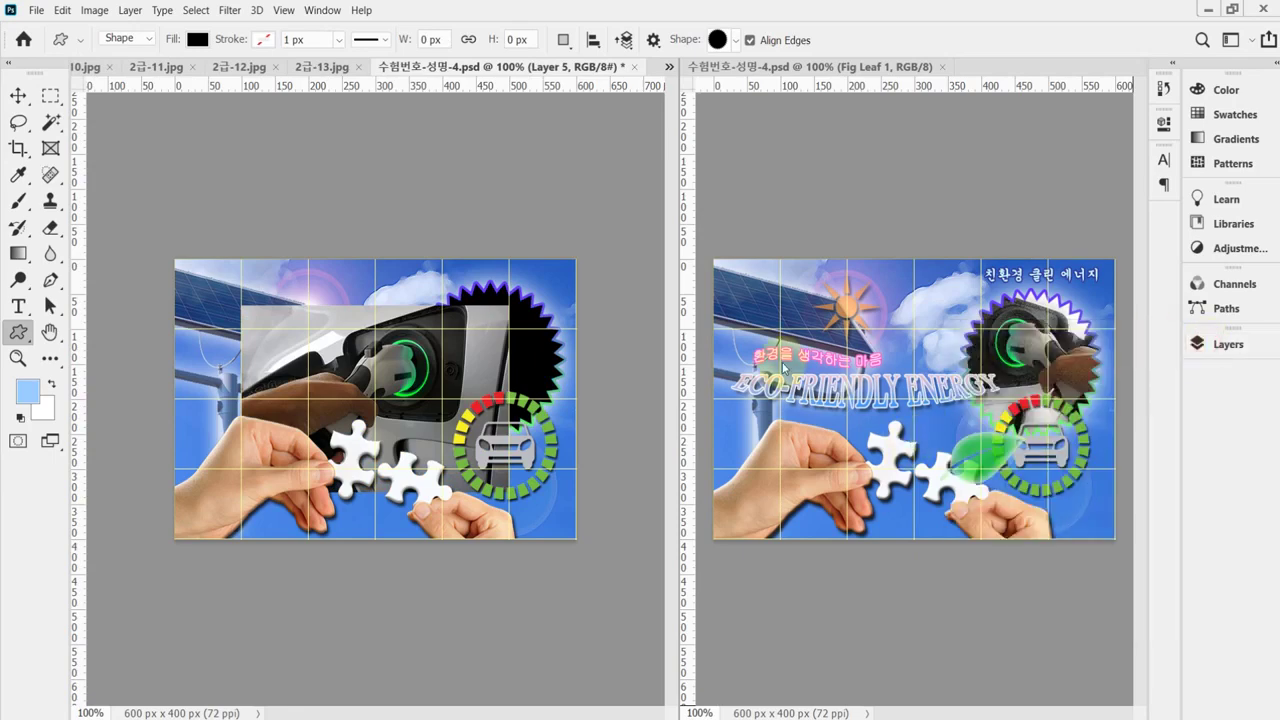
Free-transform the pasted charging photo: flip it horizontally, scale it down and place it over the seal, applying the transformation.
{"action": "left_click", "coordinate": [18, 95]}
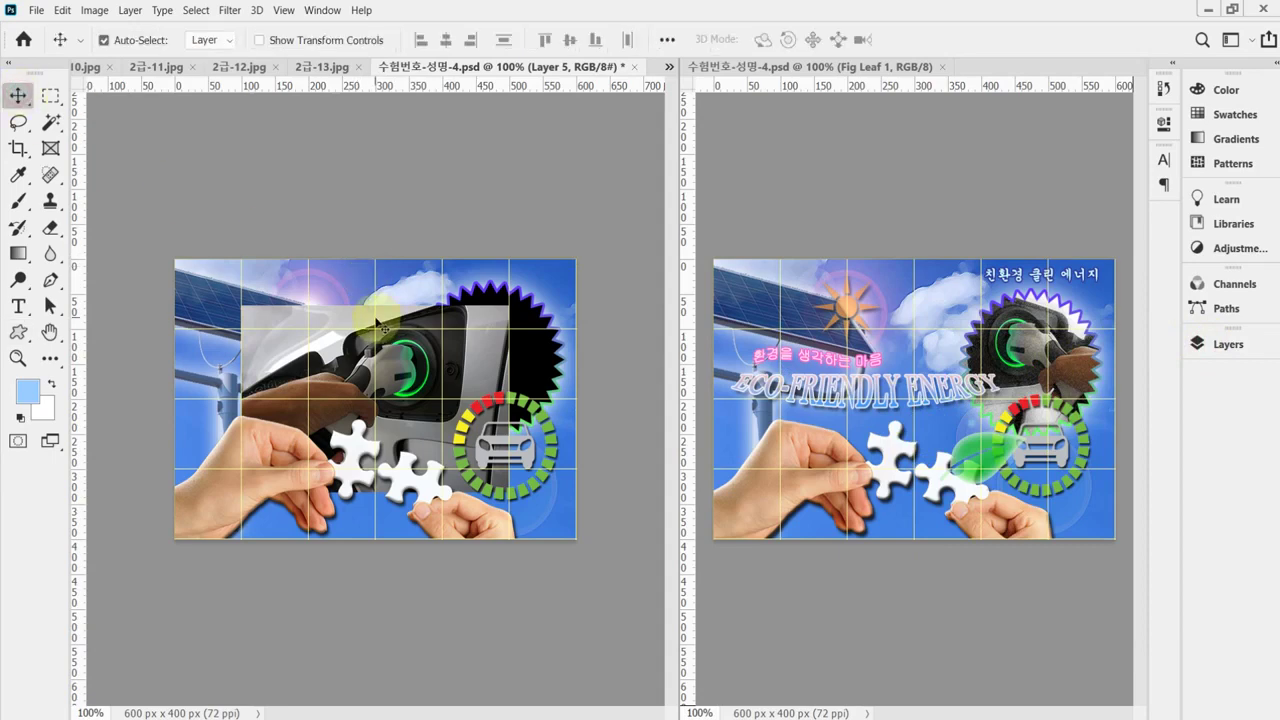
{"action": "key", "text": "ctrl+t"}
{"action": "left_click_drag", "start_coordinate": [437, 350], "coordinate": [537, 316]}
{"action": "key", "text": "shift+Up"}
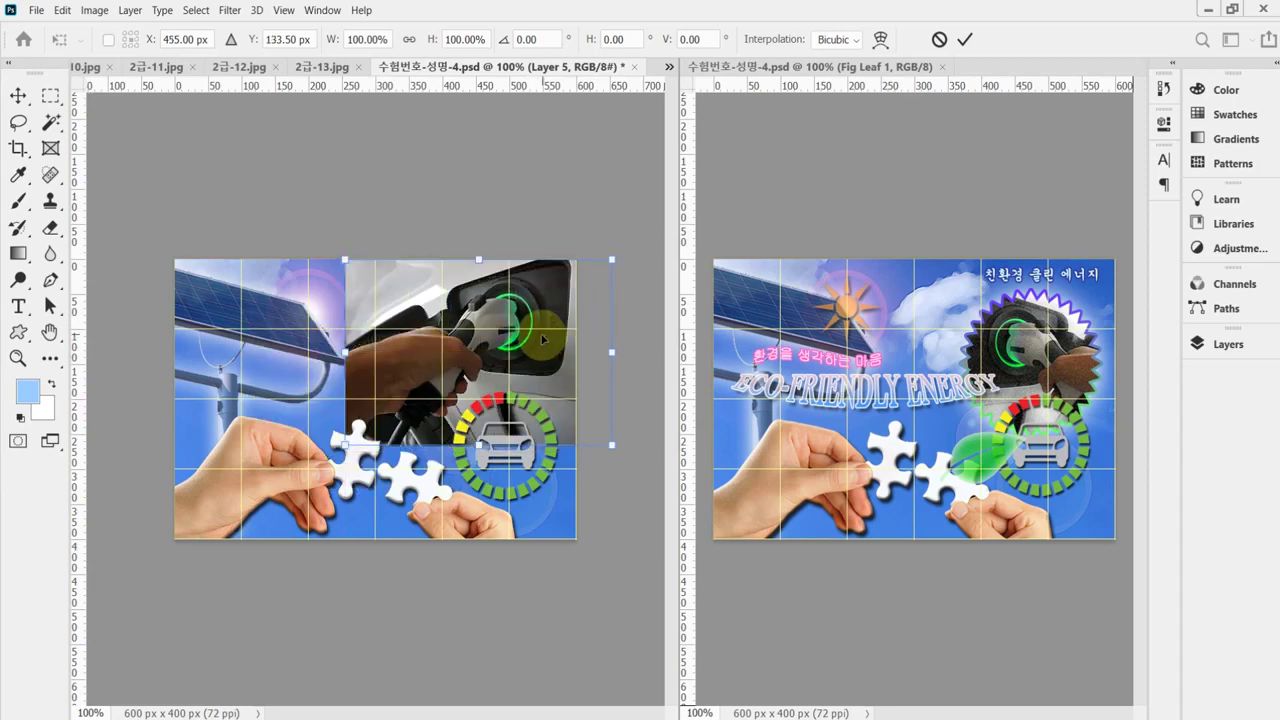
{"action": "right_click", "coordinate": [492, 312]}
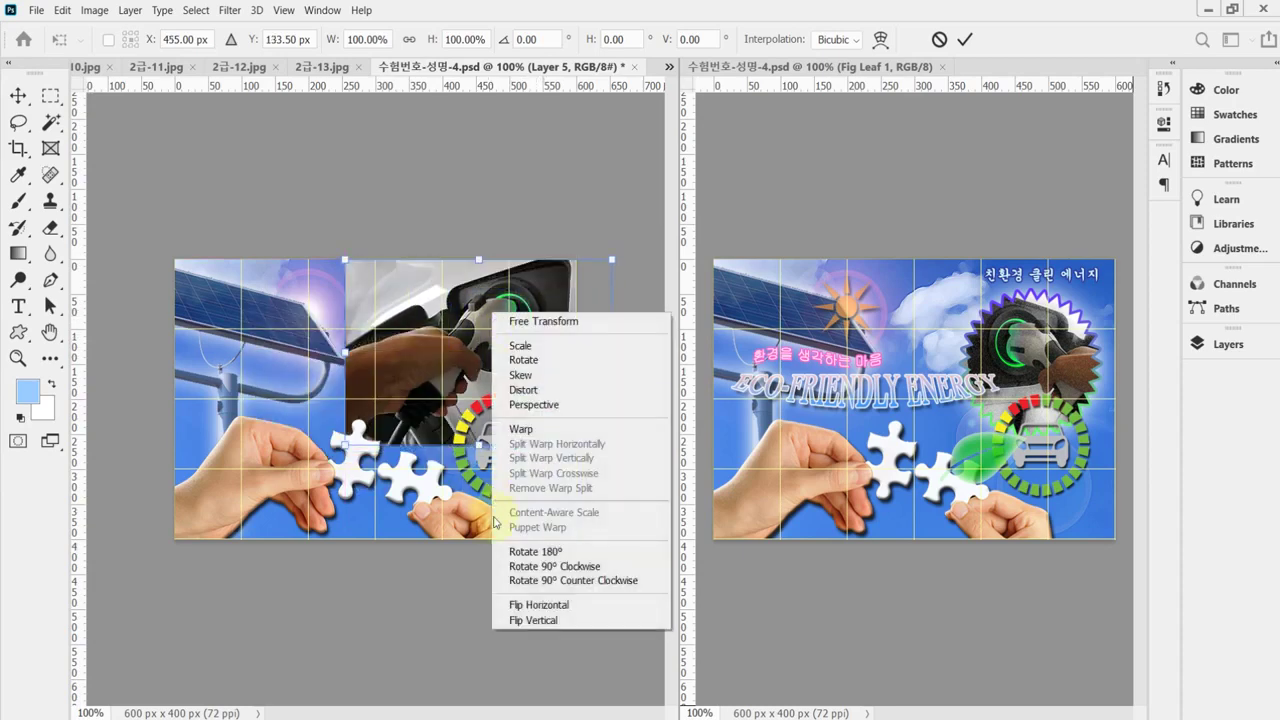
{"action": "left_click", "coordinate": [583, 606]}
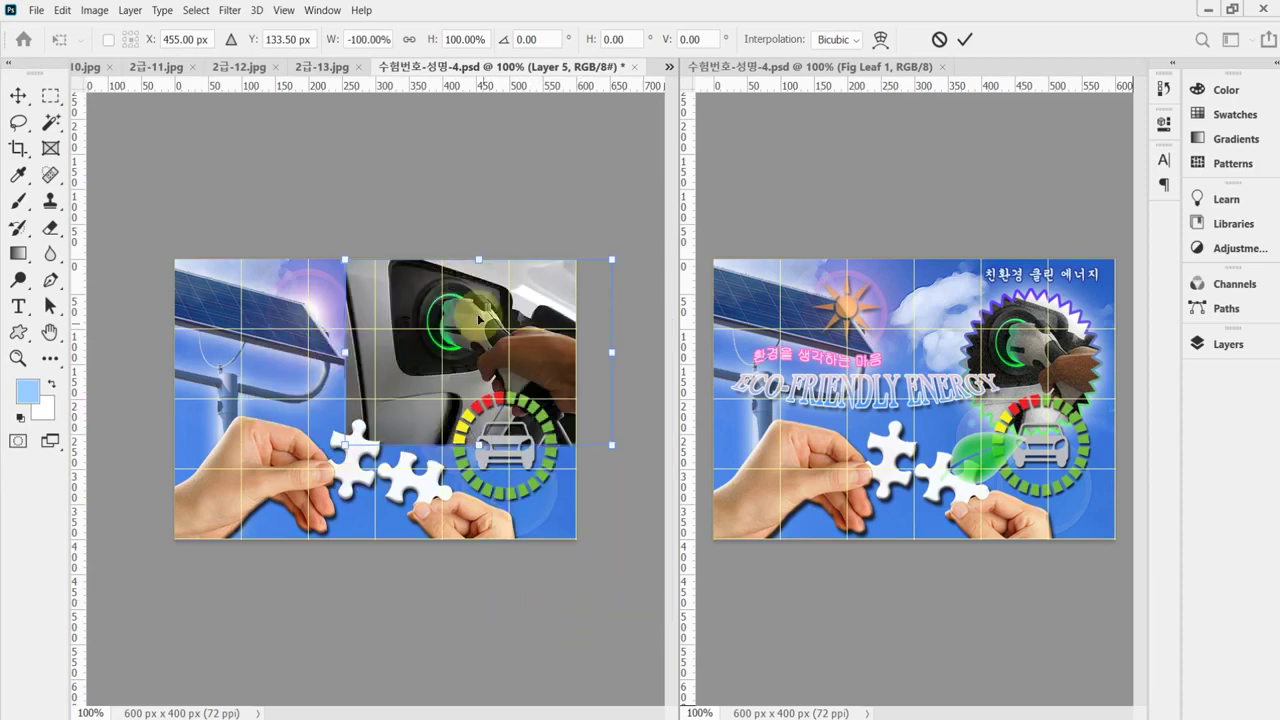
{"action": "left_click_drag", "start_coordinate": [345, 259], "coordinate": [390, 289]}
{"action": "left_click_drag", "start_coordinate": [554, 356], "coordinate": [538, 325]}
{"action": "key", "text": "Return"}
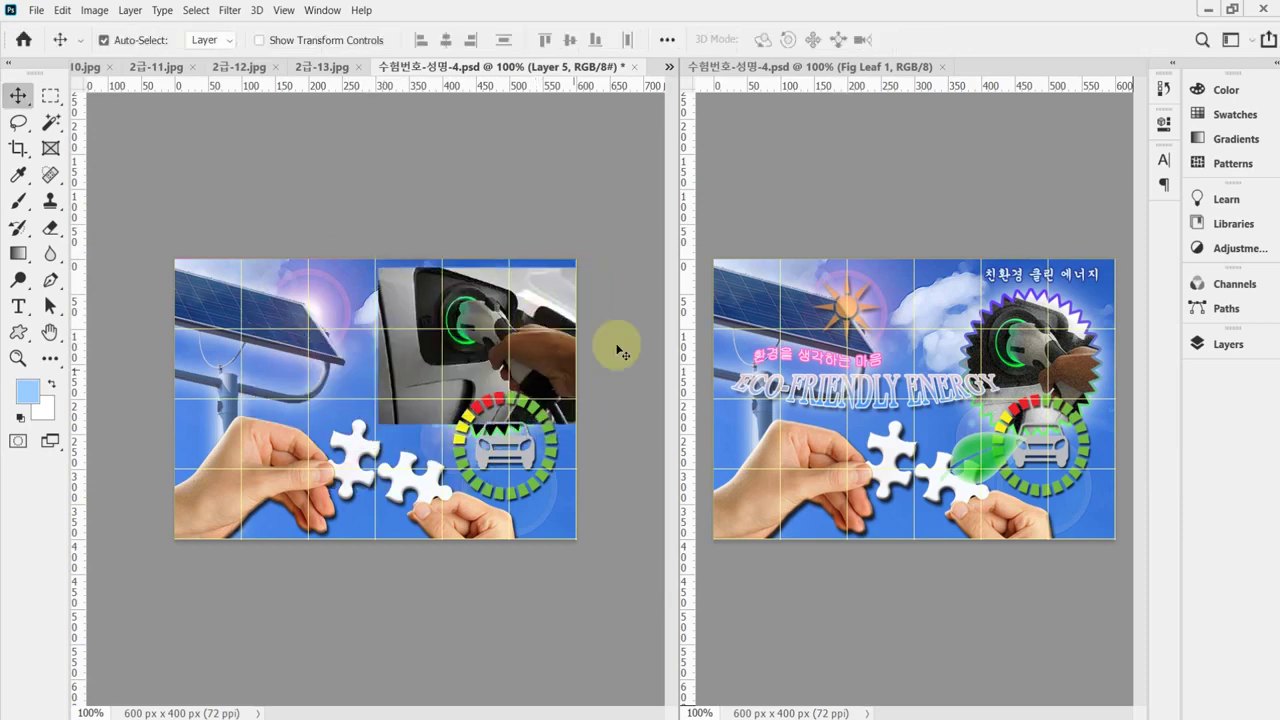
Clip the charging photo layer to the Seal 1 layer beneath it with a clipping mask.
{"action": "left_click", "coordinate": [1228, 344]}
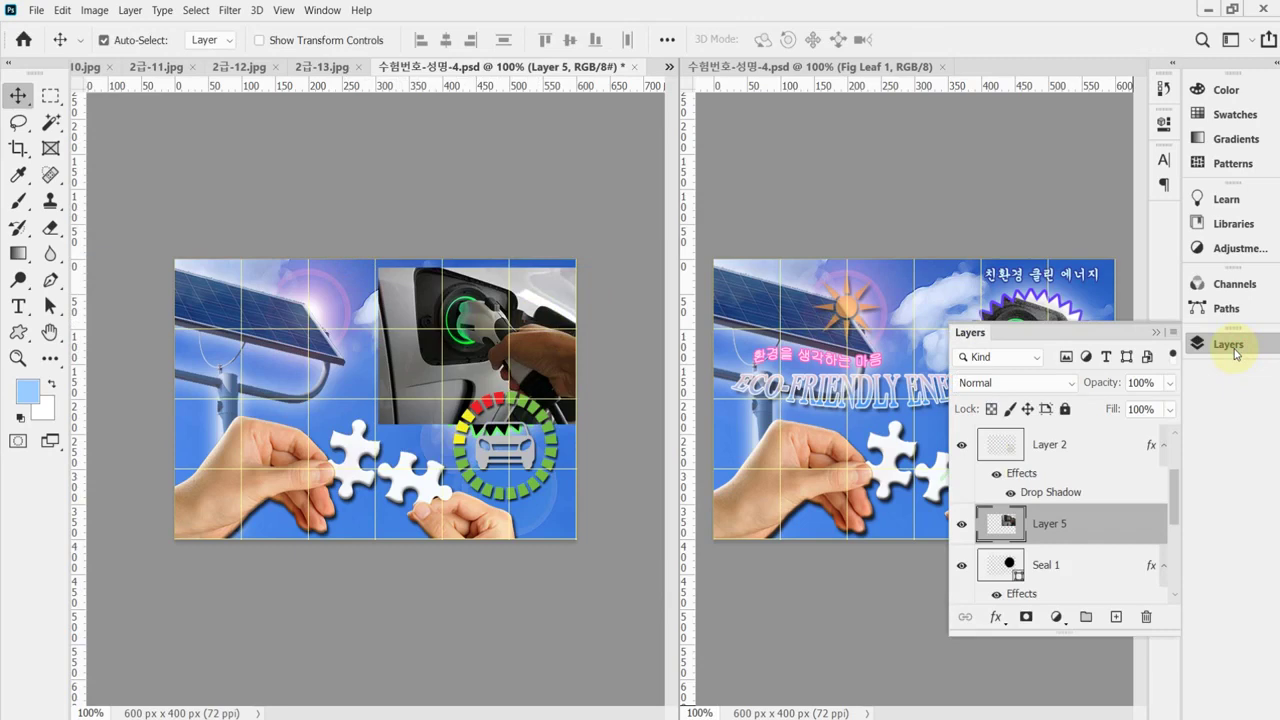
{"action": "scroll", "coordinate": [1090, 573], "scroll_direction": "down", "scroll_amount": 2}
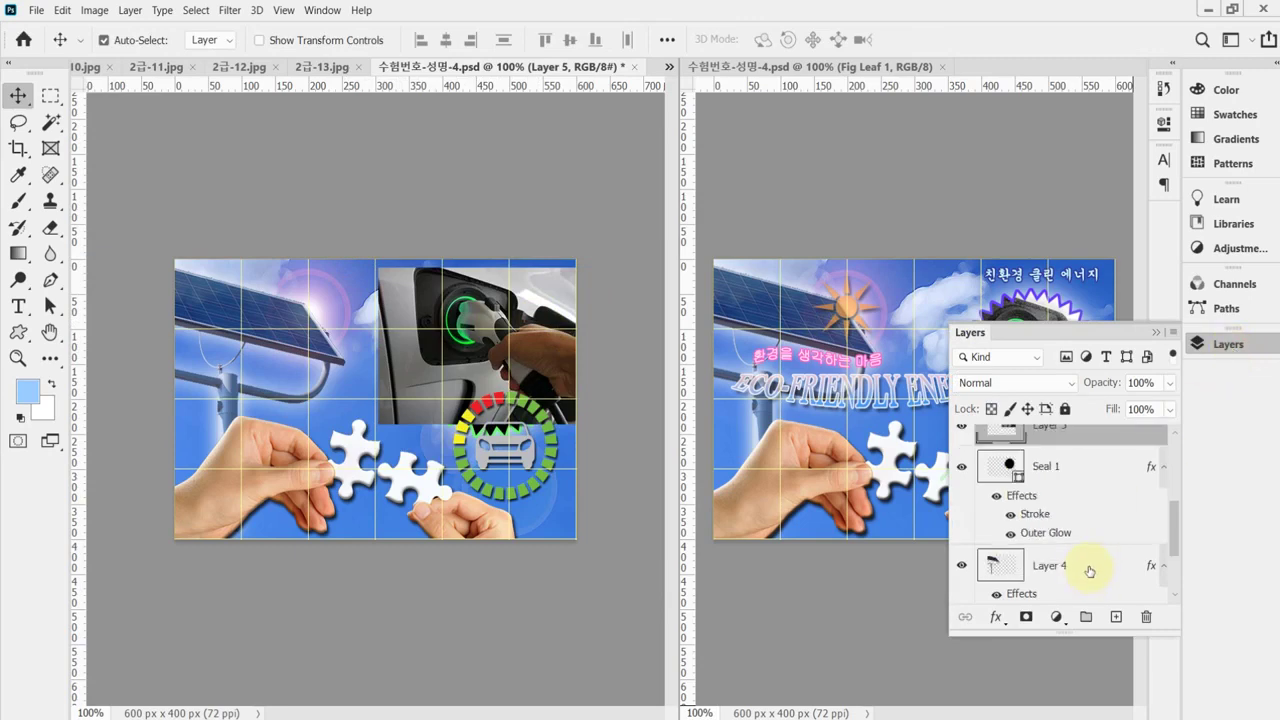
{"action": "left_click_drag", "start_coordinate": [1176, 537], "coordinate": [1176, 530]}
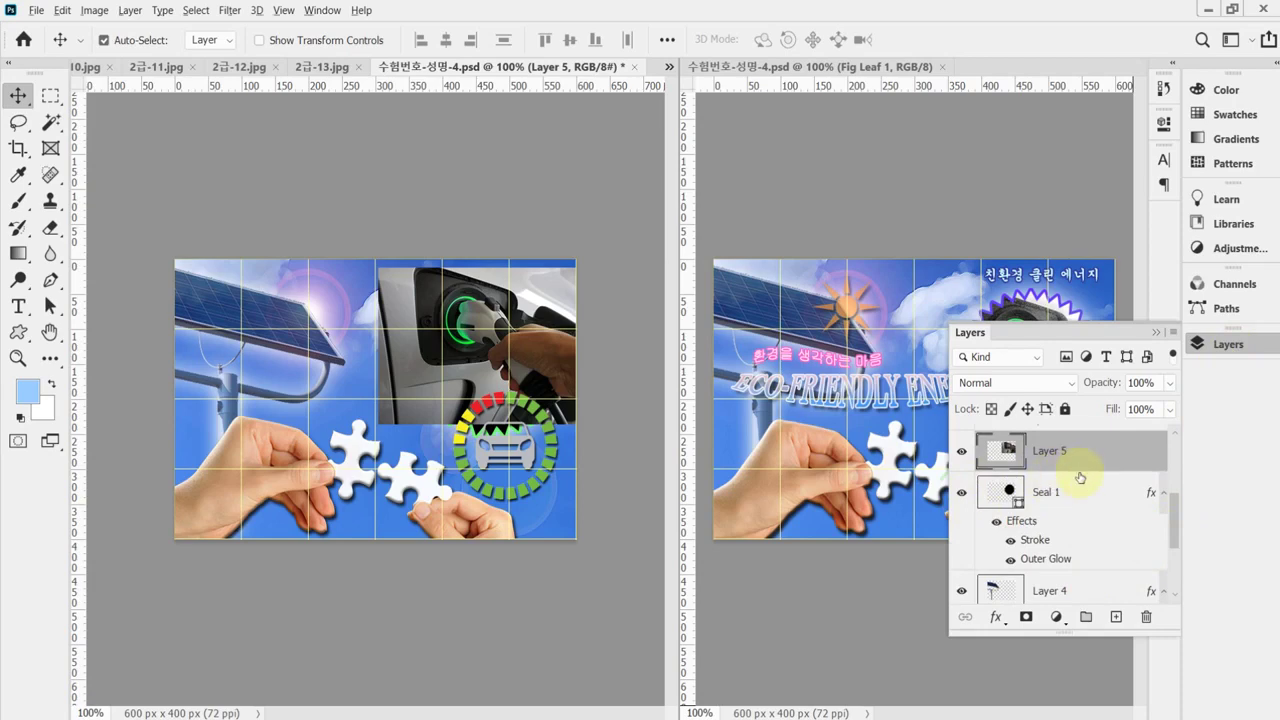
{"action": "left_click_drag", "start_coordinate": [1087, 470], "coordinate": [1085, 485]}
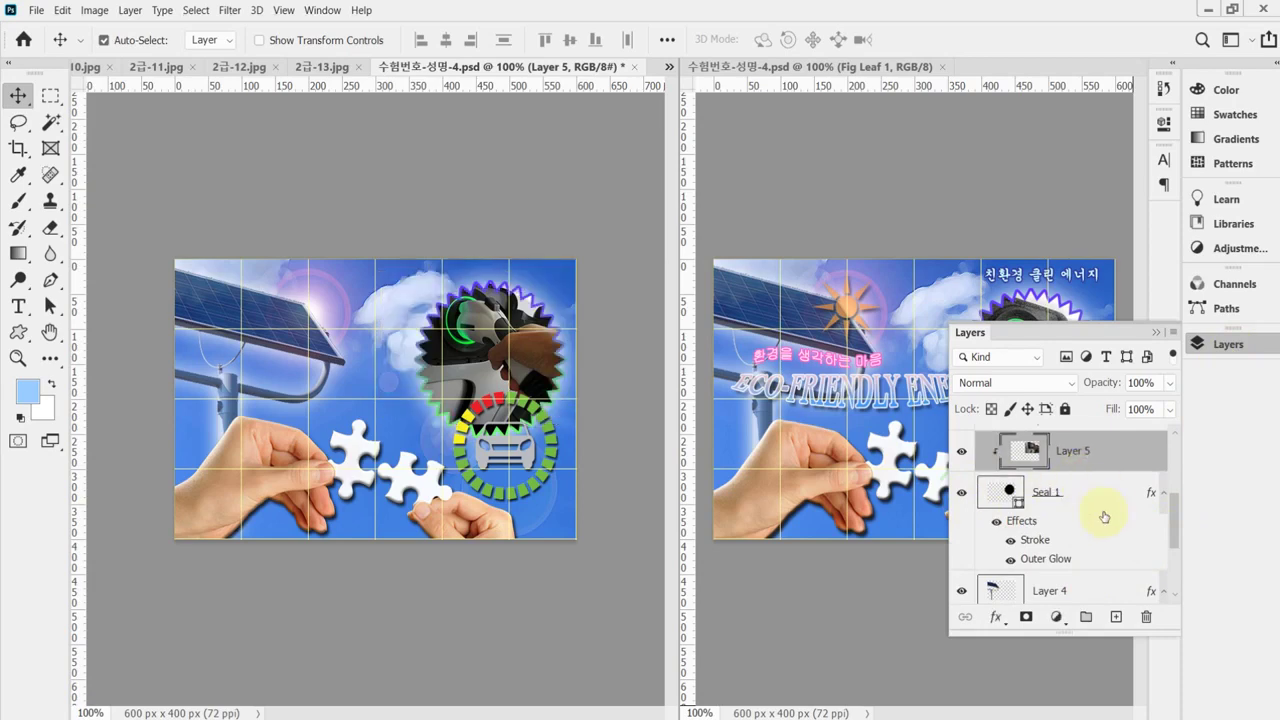
{"action": "left_click", "coordinate": [1251, 348]}
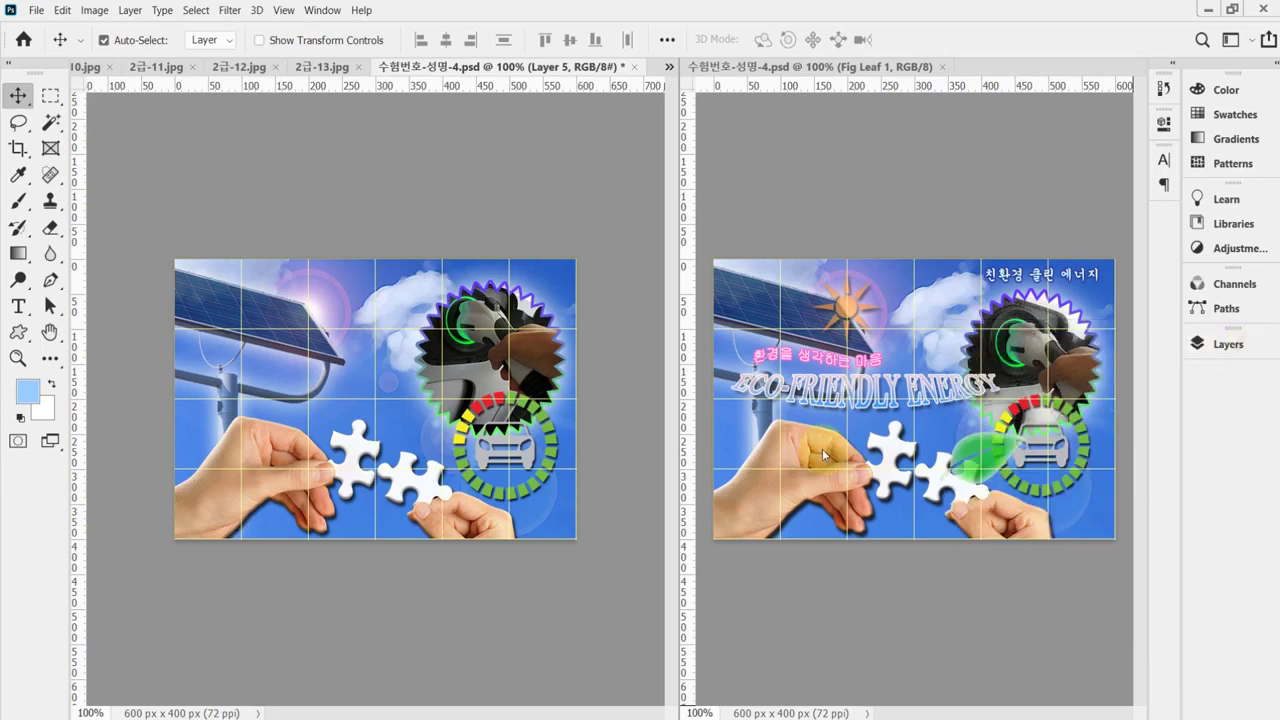
Free-transform the clipped photo, lowering it inside the seal and resizing it to about 345 x 231 px, and start saving the document.
{"action": "left_click_drag", "start_coordinate": [822, 448], "coordinate": [614, 447]}
{"action": "key", "text": "ctrl+t"}
{"action": "key", "text": "Down"}
{"action": "key", "text": "Down"}
{"action": "key", "text": "Down"}
{"action": "key", "text": "Down"}
{"action": "key", "text": "Down"}
{"action": "key", "text": "Down"}
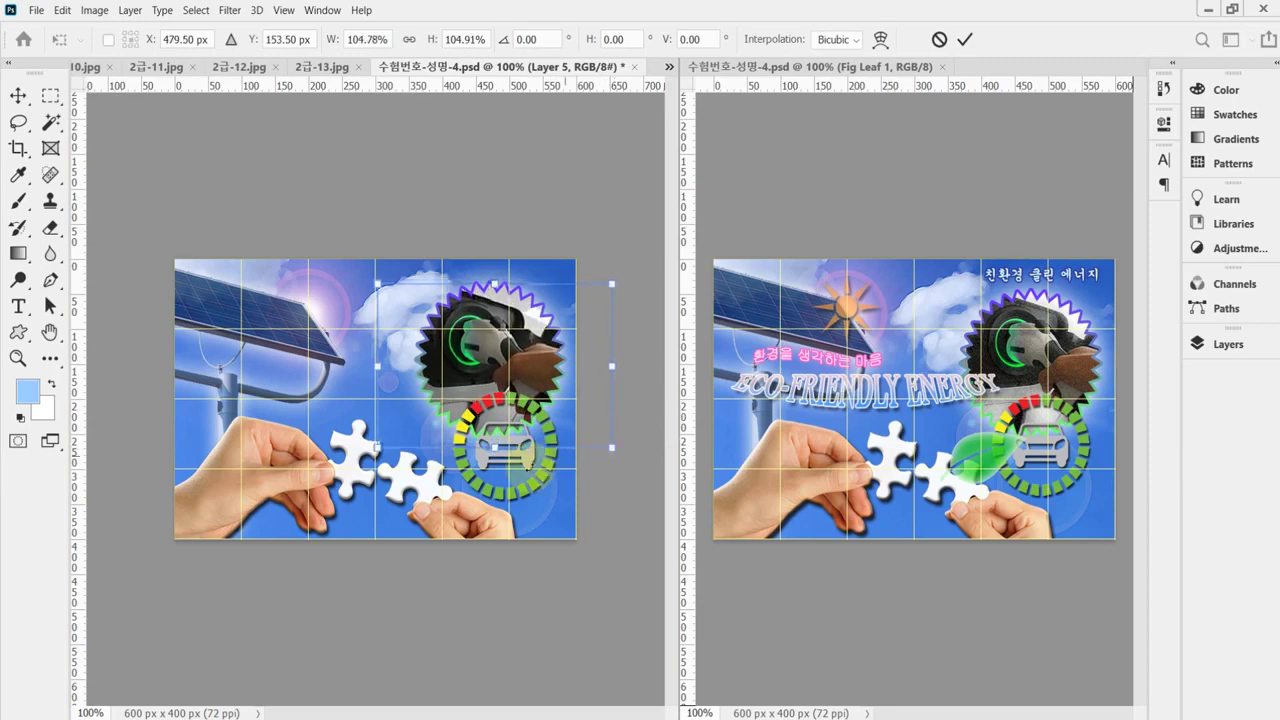
{"action": "left_click_drag", "start_coordinate": [375, 449], "coordinate": [381, 444]}
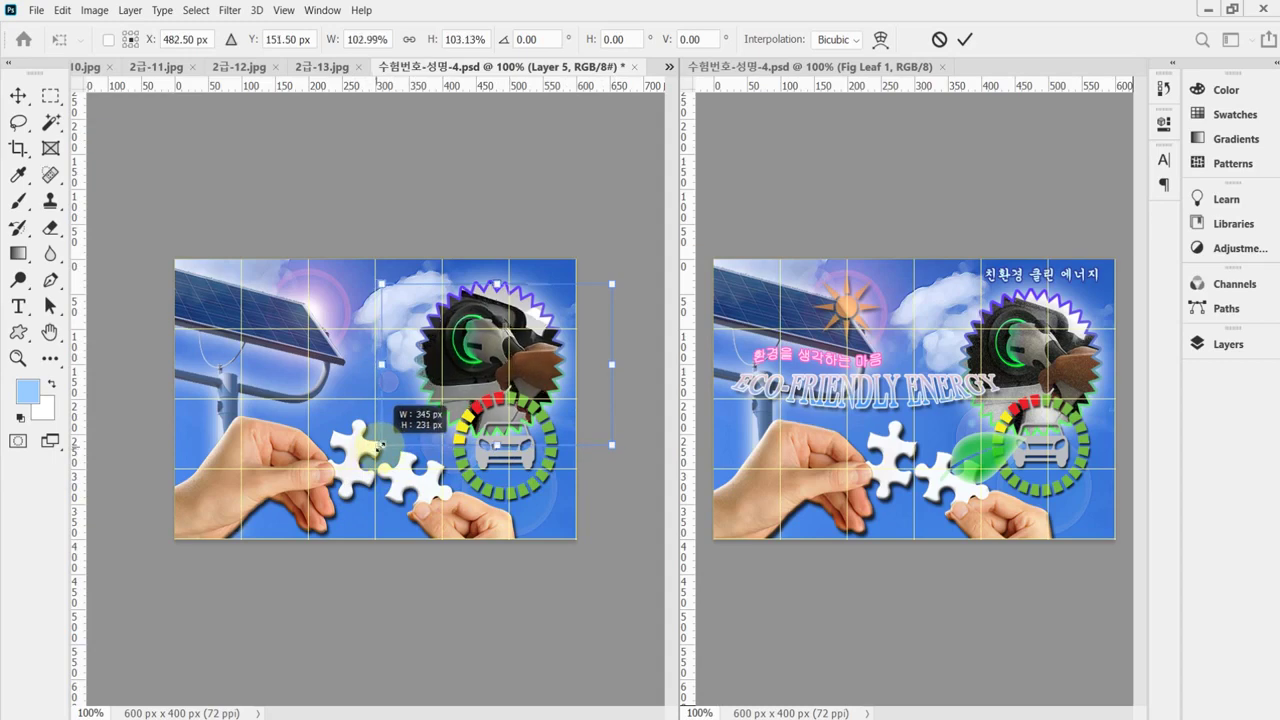
{"action": "left_click_drag", "start_coordinate": [380, 445], "coordinate": [381, 444]}
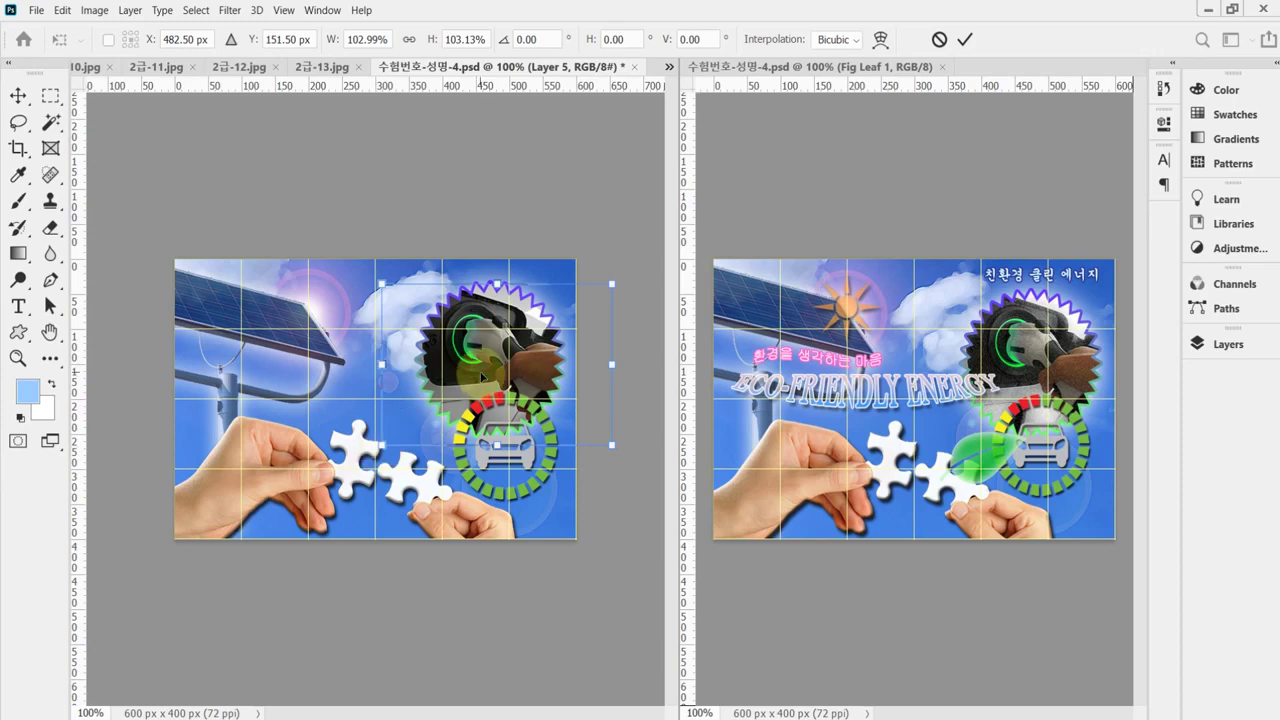
{"action": "key", "text": "ctrl+s"}
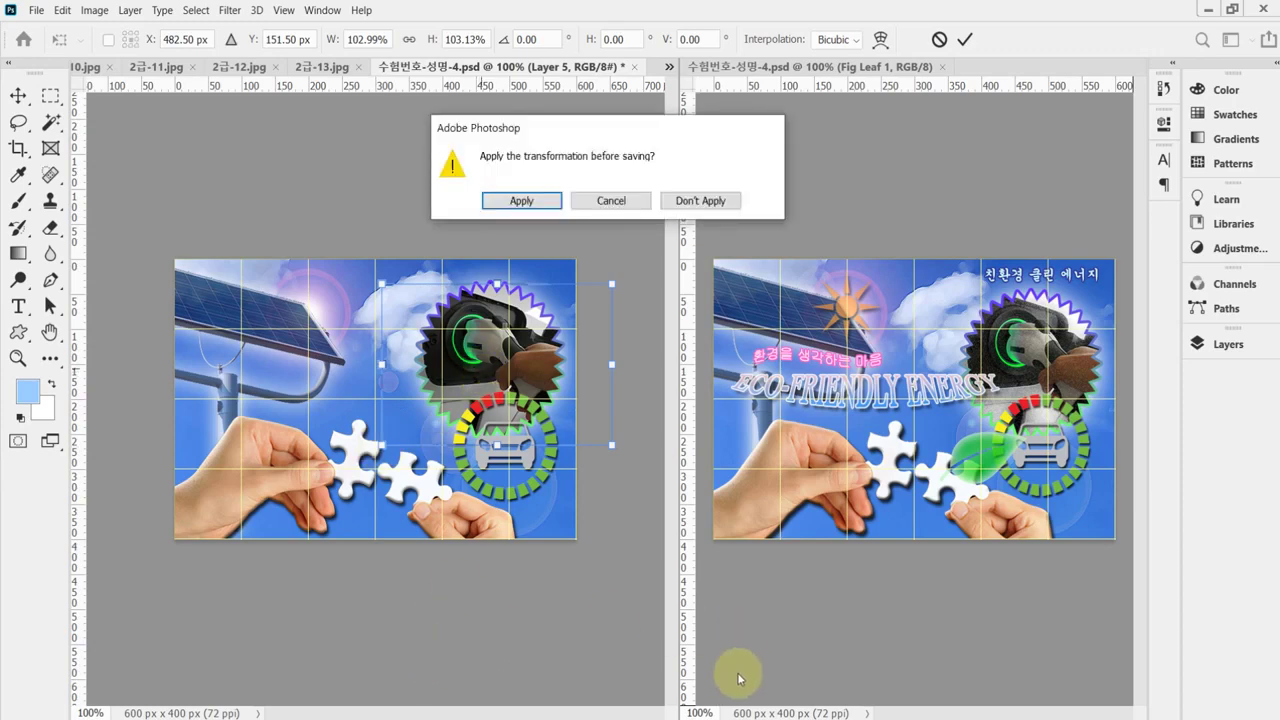
Check the filter required for 2급-13.jpg in the PDF task sheet, return to Photoshop and apply the pending transformation before saving.
{"action": "key", "text": "alt+Tab"}
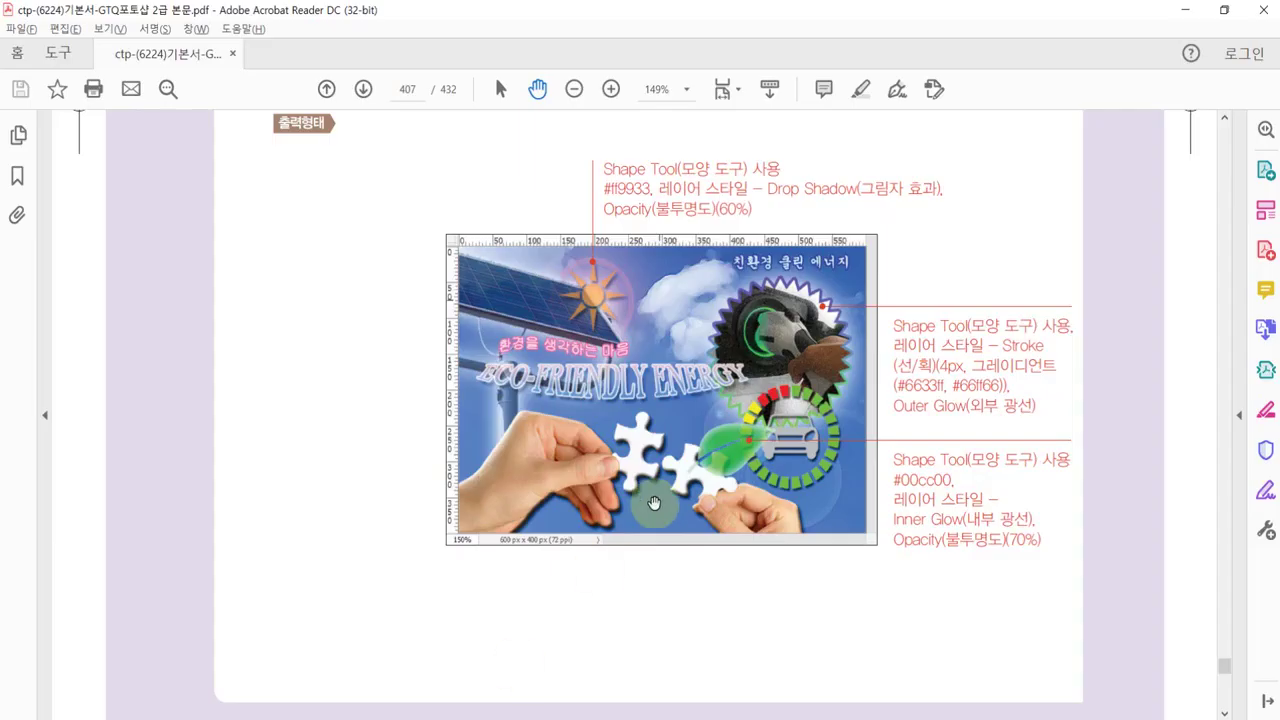
{"action": "scroll", "coordinate": [642, 492], "scroll_direction": "up", "scroll_amount": 6}
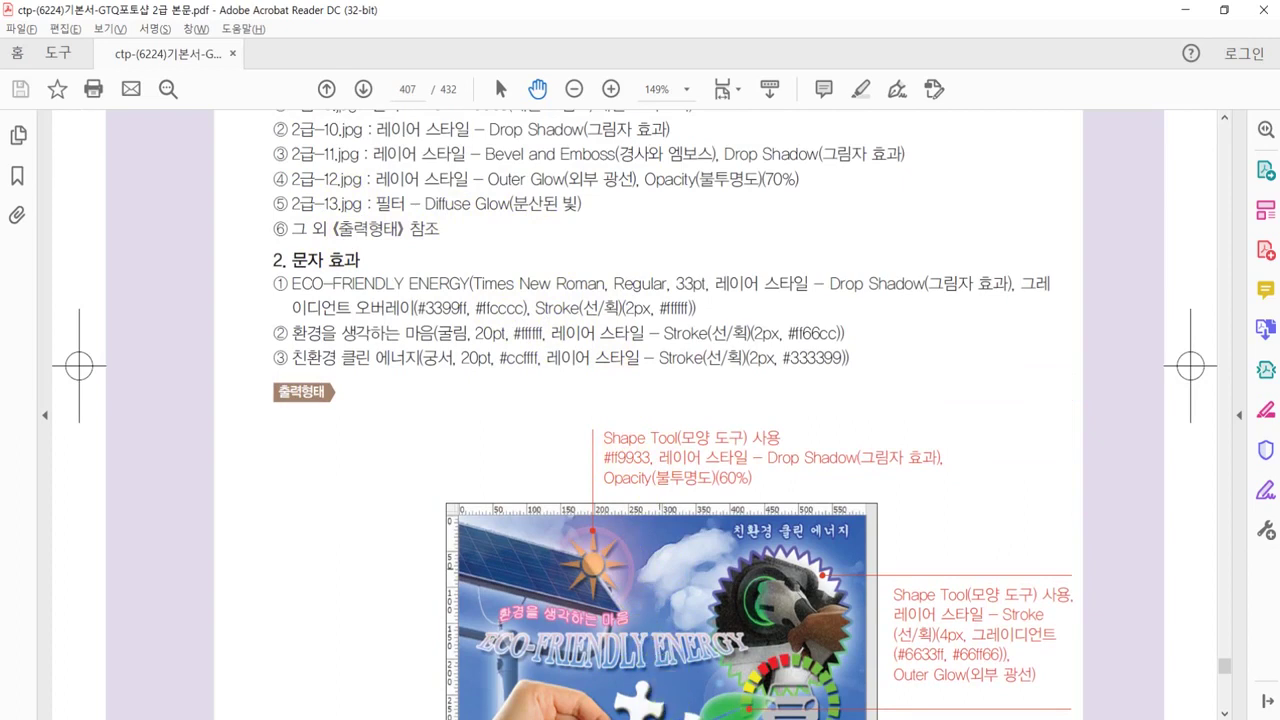
{"action": "mouse_move", "coordinate": [680, 719]}
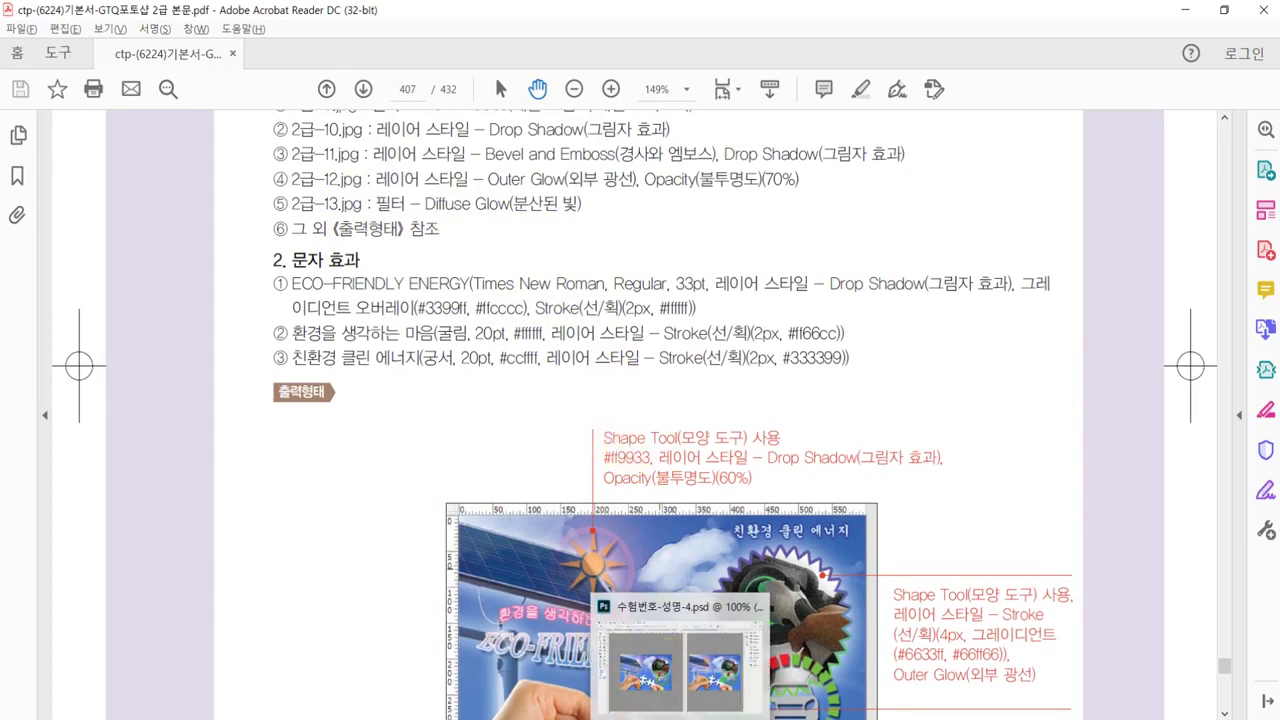
{"action": "left_click", "coordinate": [645, 668]}
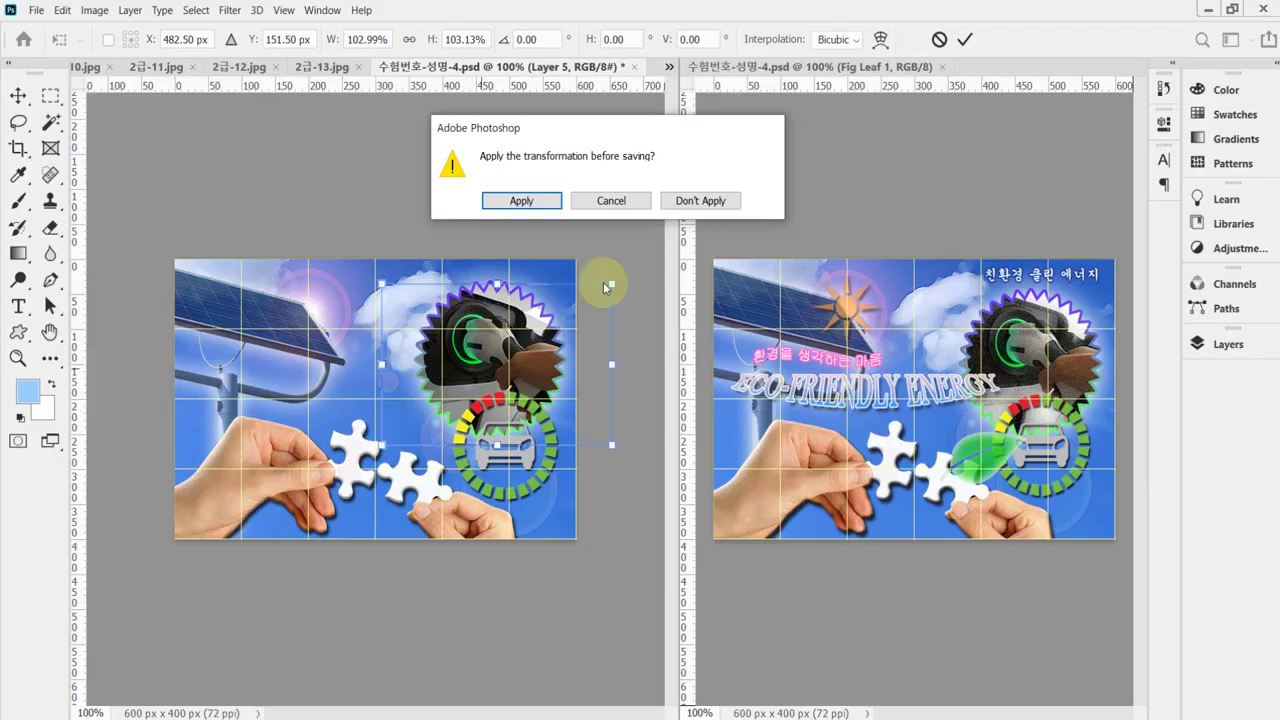
{"action": "left_click", "coordinate": [518, 200]}
Apply the Diffuse Glow distort filter from the Filter Gallery to the clipped charging photo and save the document.
{"action": "left_click", "coordinate": [229, 10]}
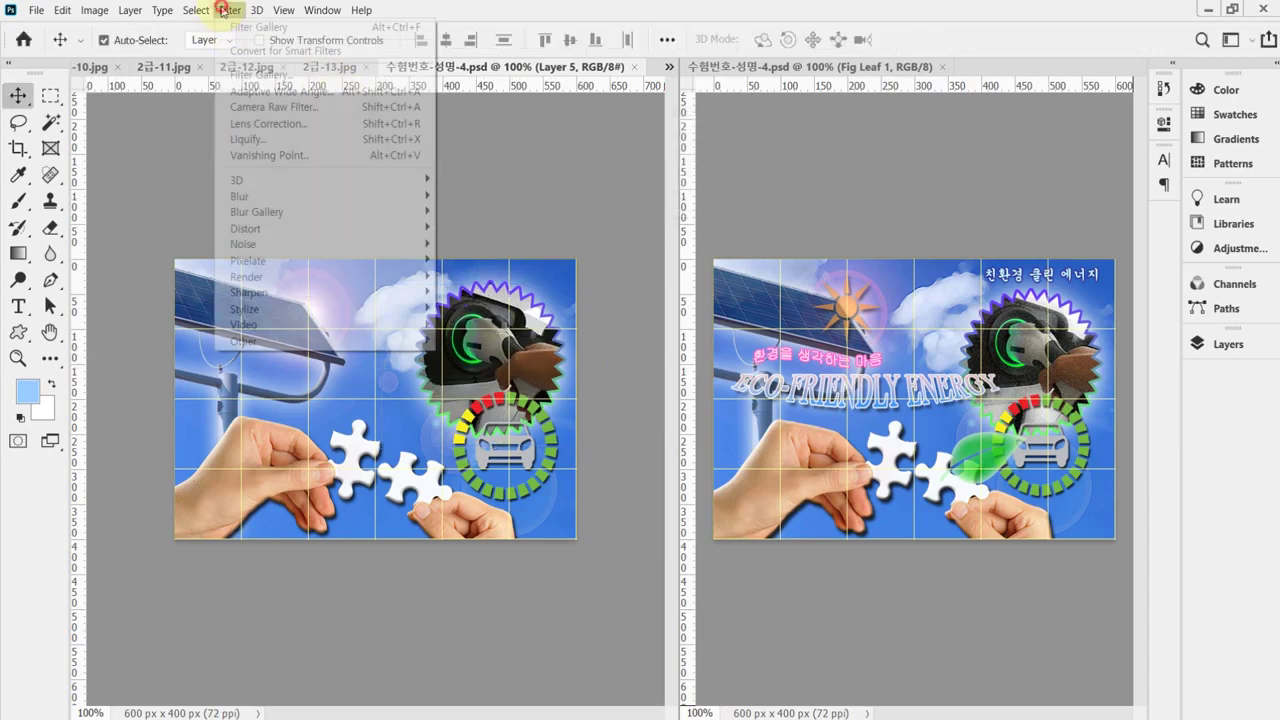
{"action": "left_click", "coordinate": [274, 76]}
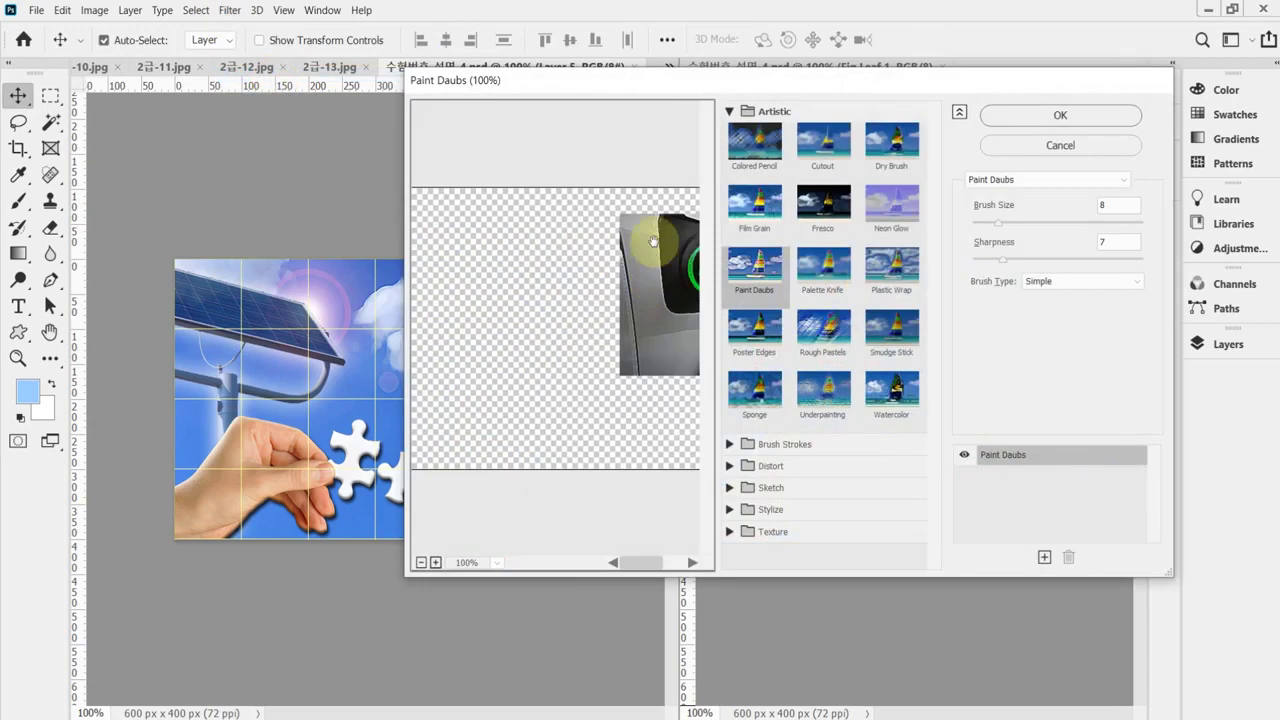
{"action": "left_click", "coordinate": [729, 111]}
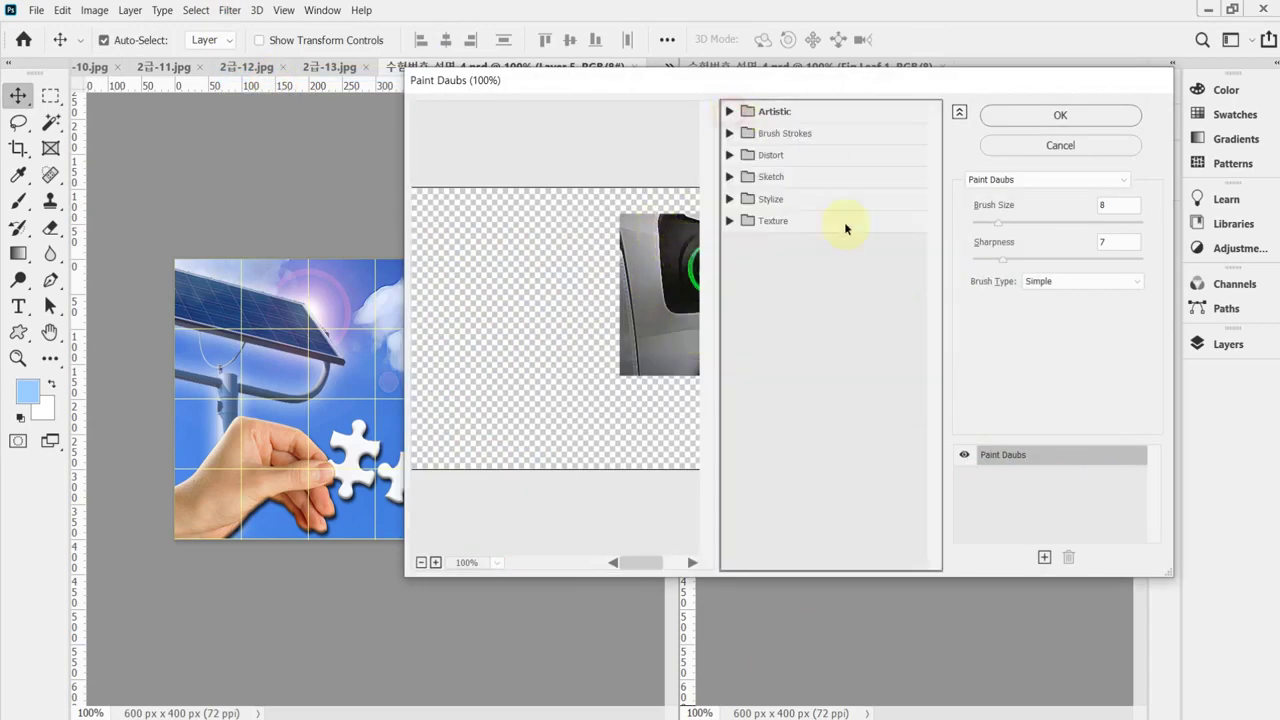
{"action": "left_click", "coordinate": [731, 156]}
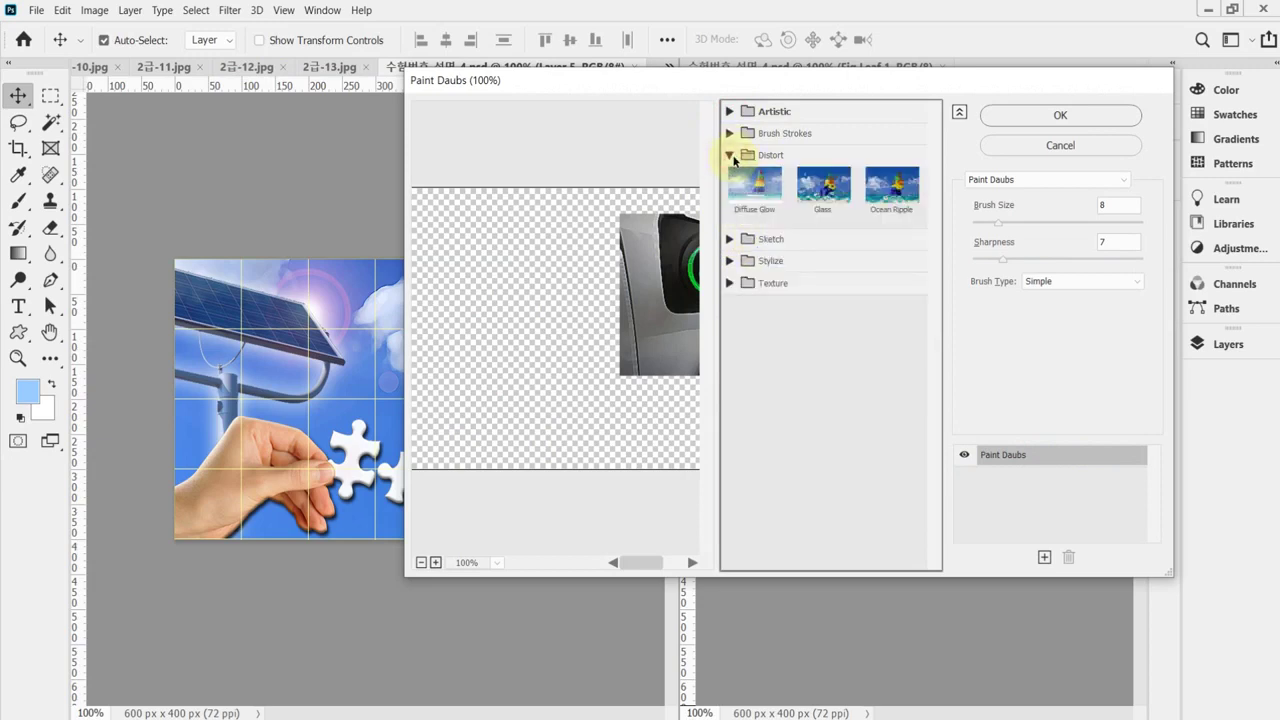
{"action": "left_click", "coordinate": [755, 186]}
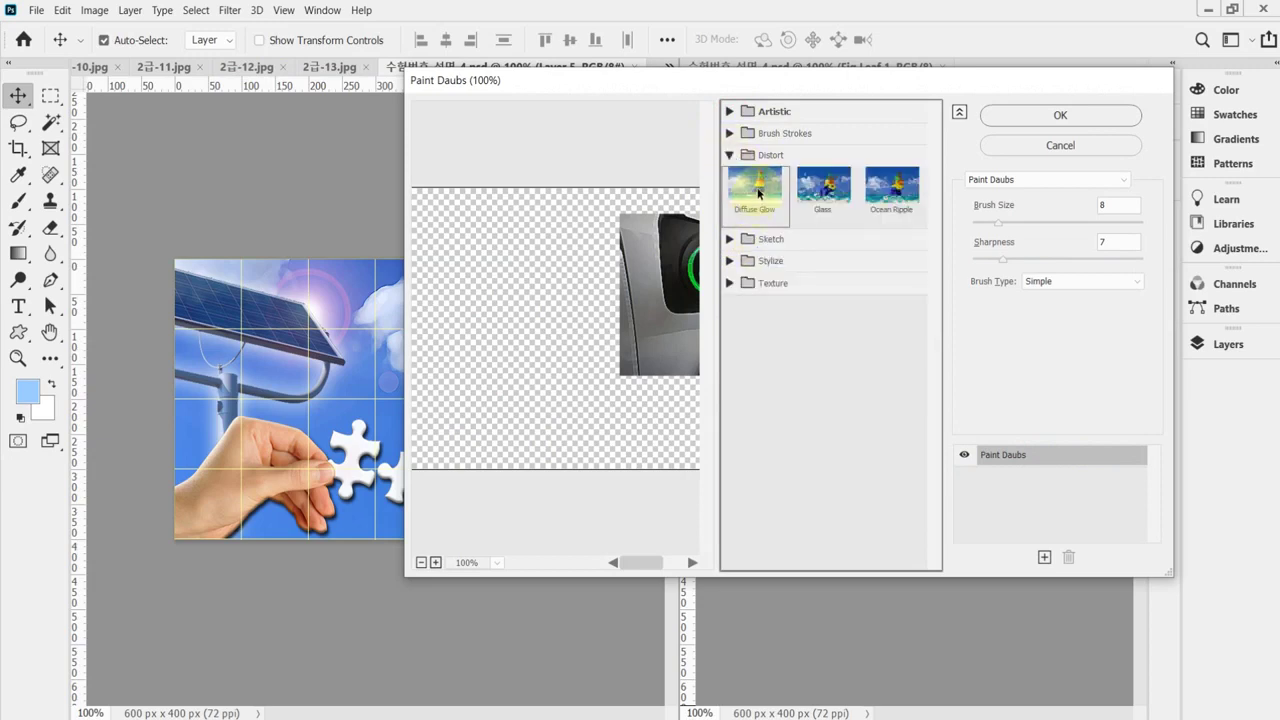
{"action": "left_click", "coordinate": [1052, 116]}
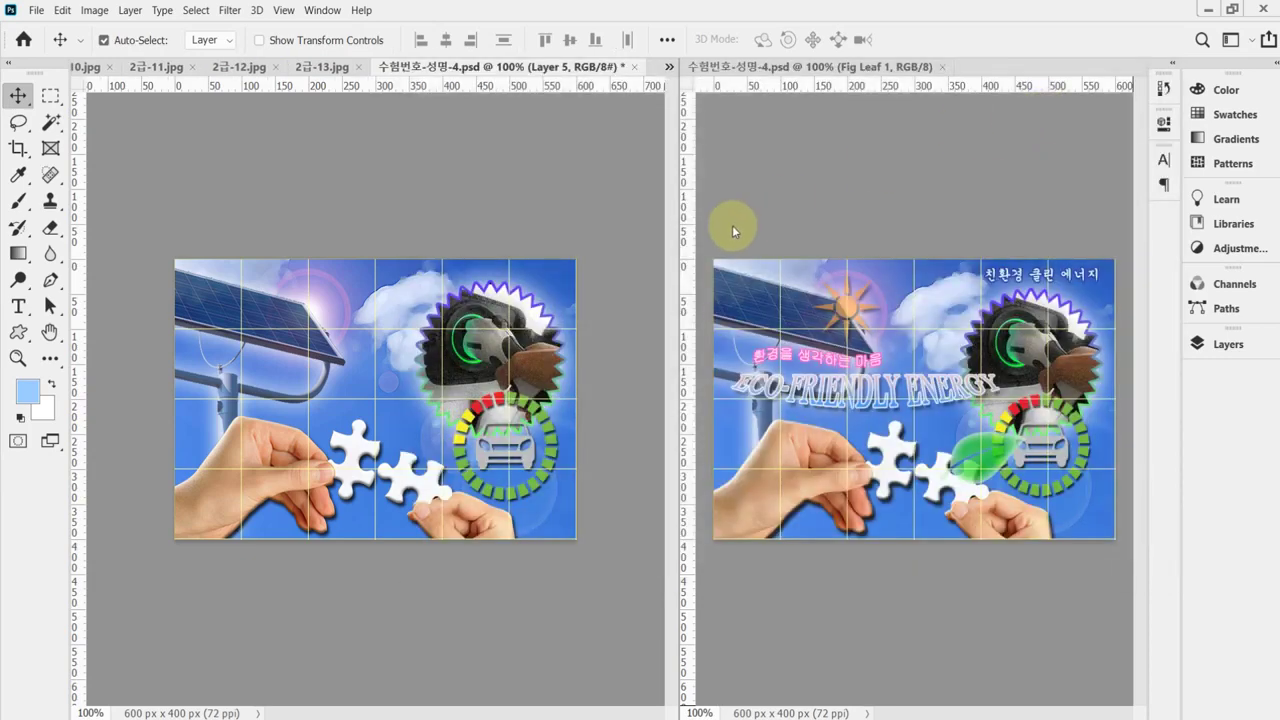
{"action": "key", "text": "ctrl+s"}
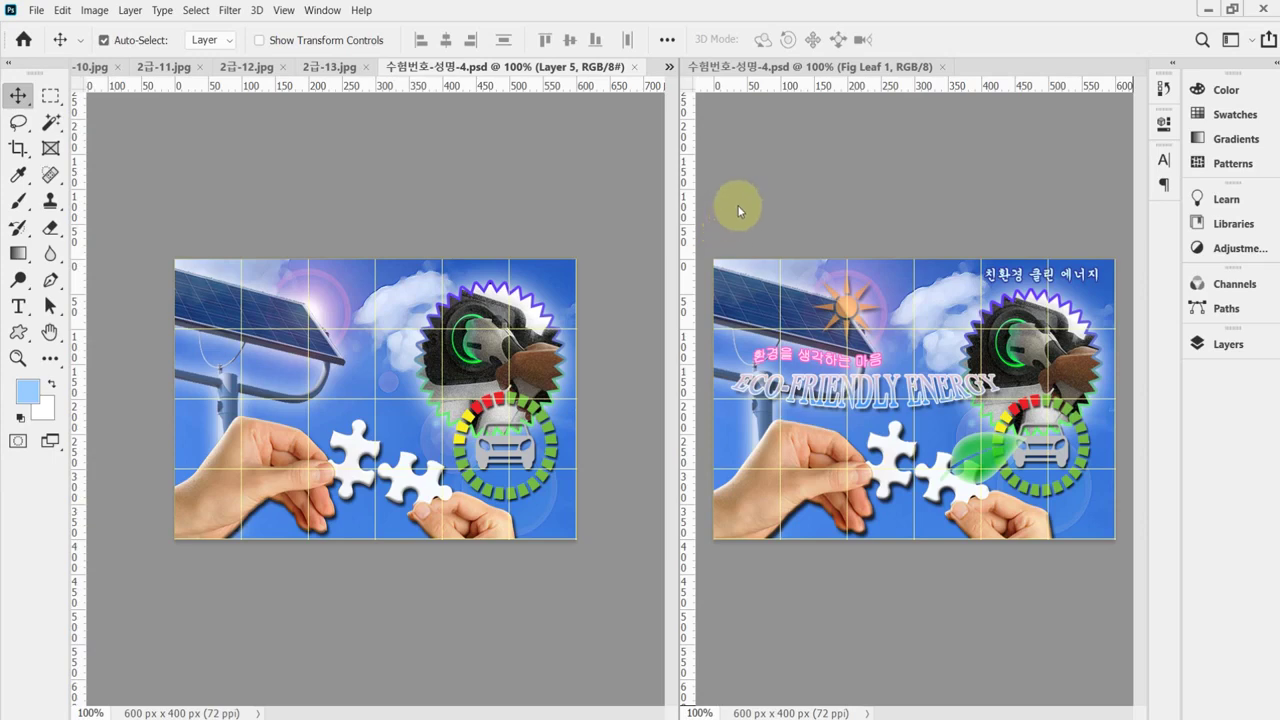
Draw the eight-rayed sun custom shape from the legacy Nature set, about 104 x 104 px, over the lens flare beside the solar panel.
{"action": "left_click", "coordinate": [18, 331]}
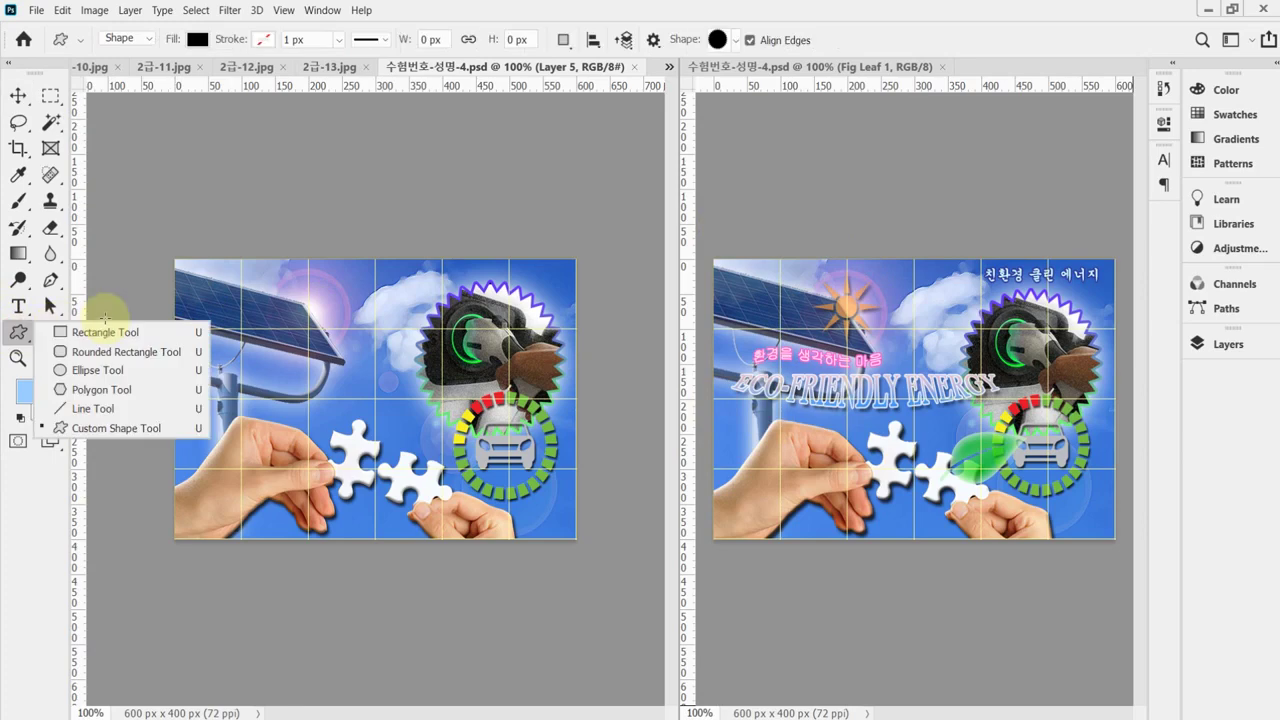
{"action": "left_click", "coordinate": [100, 428]}
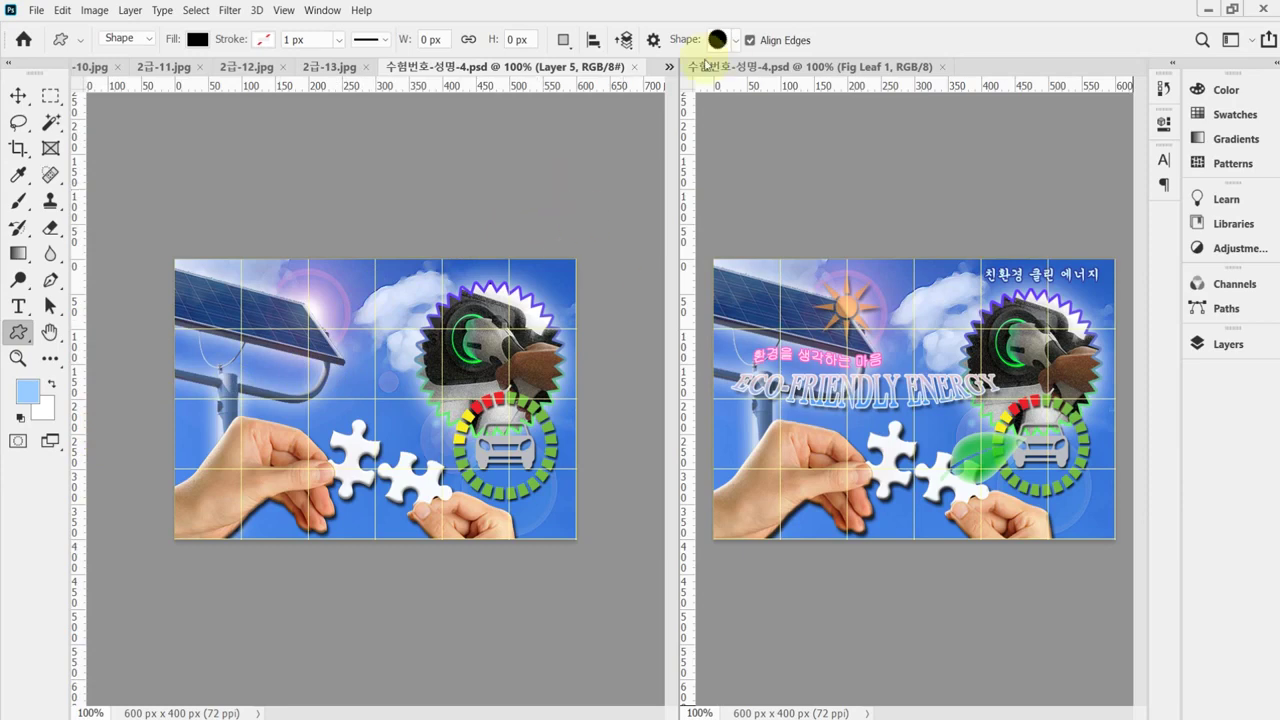
{"action": "left_click", "coordinate": [739, 42]}
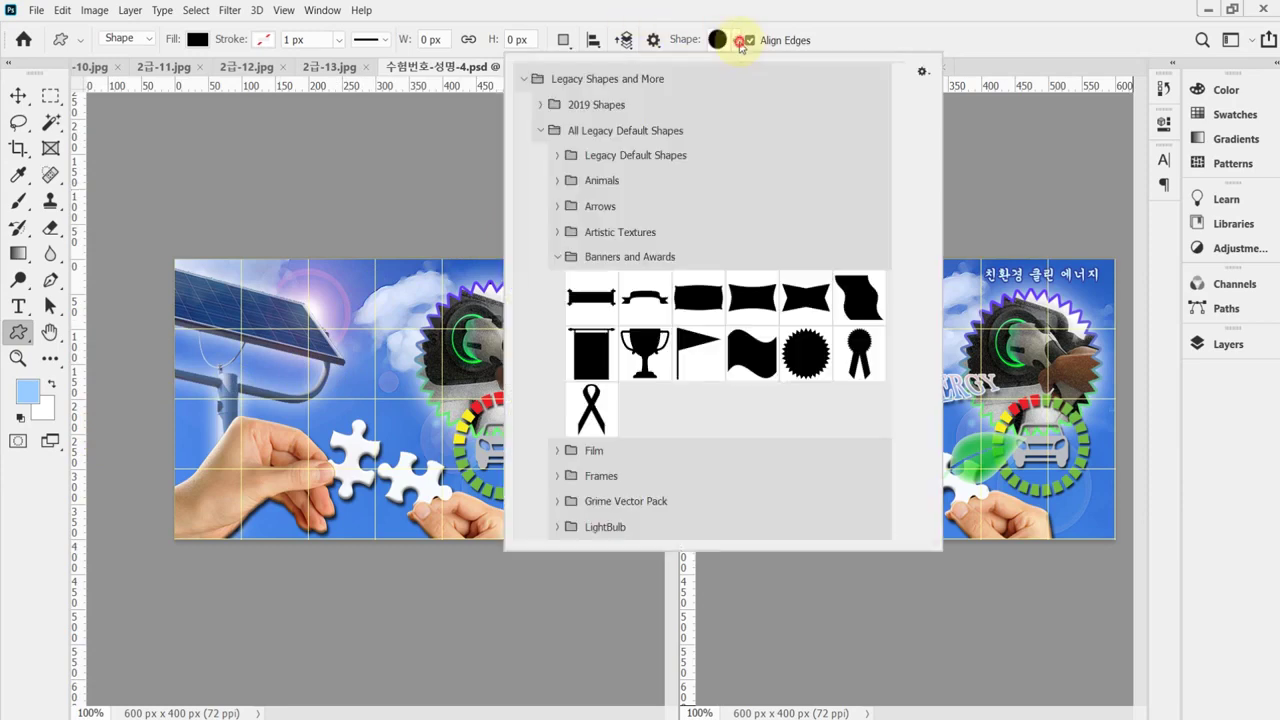
{"action": "left_click", "coordinate": [558, 256]}
{"action": "scroll", "coordinate": [588, 375], "scroll_direction": "down", "scroll_amount": 2}
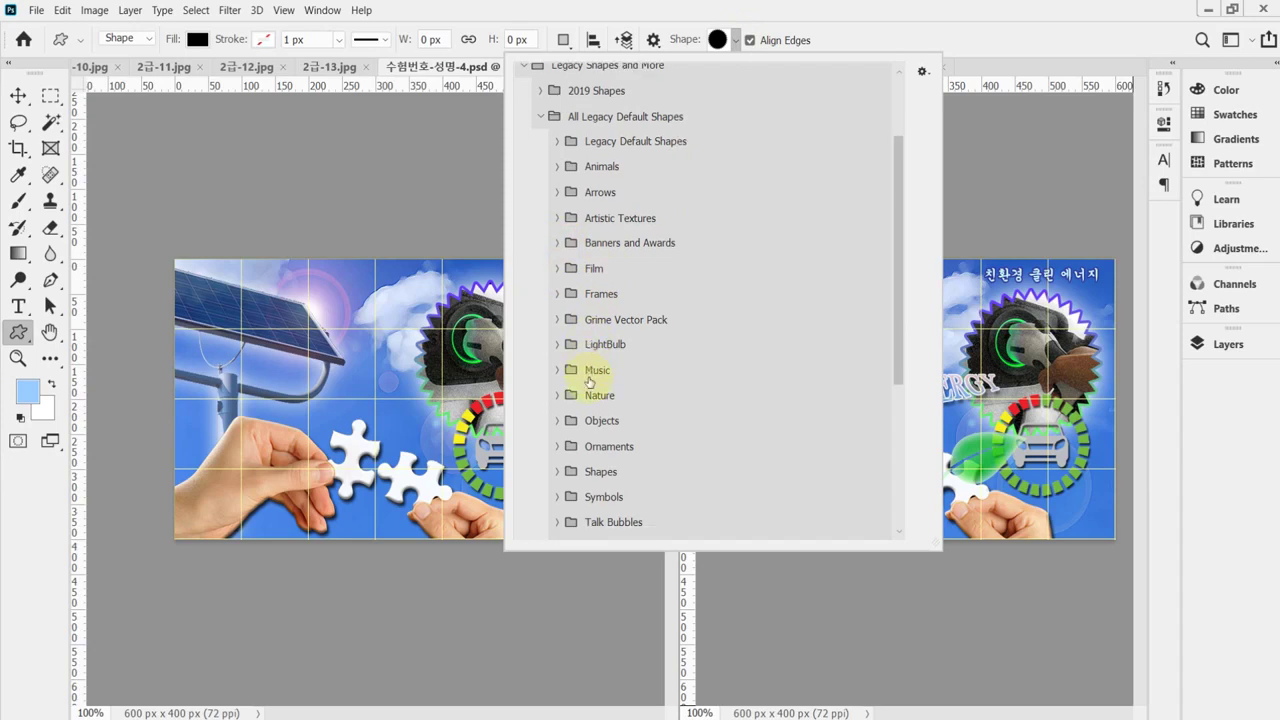
{"action": "left_click", "coordinate": [558, 367]}
{"action": "scroll", "coordinate": [562, 366], "scroll_direction": "down", "scroll_amount": 3}
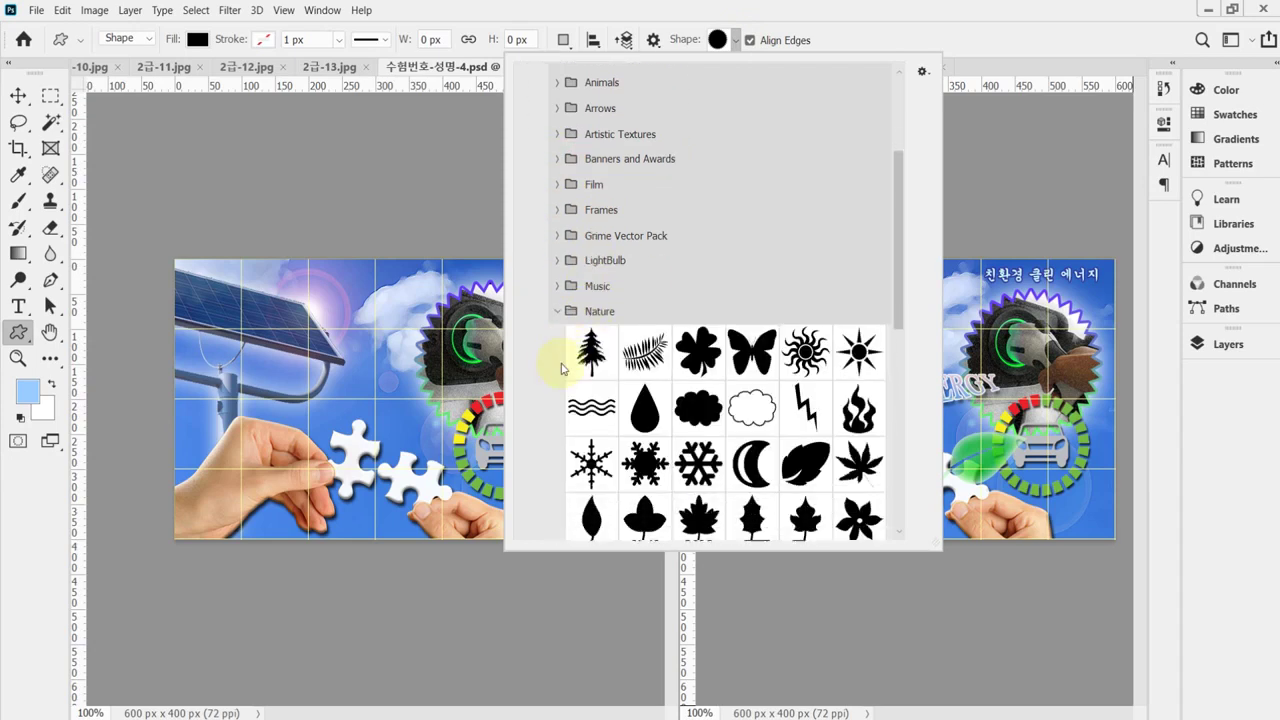
{"action": "scroll", "coordinate": [566, 370], "scroll_direction": "down", "scroll_amount": 3}
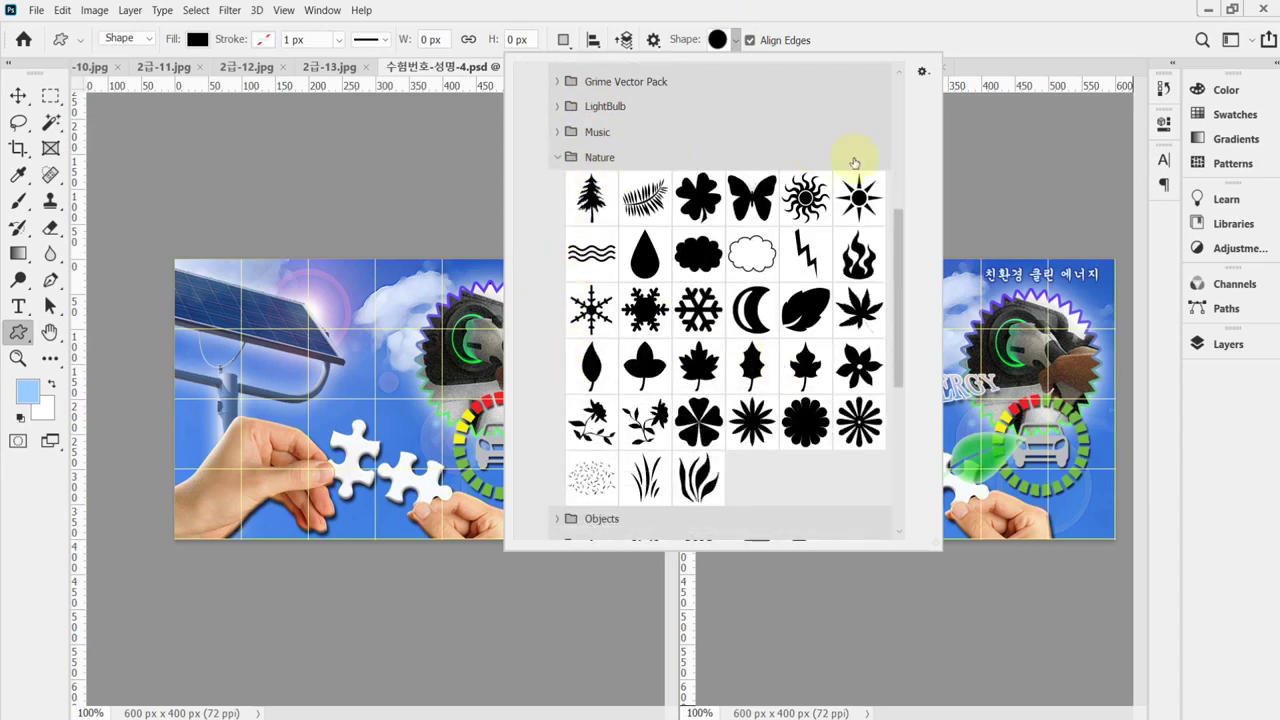
{"action": "left_click", "coordinate": [858, 196]}
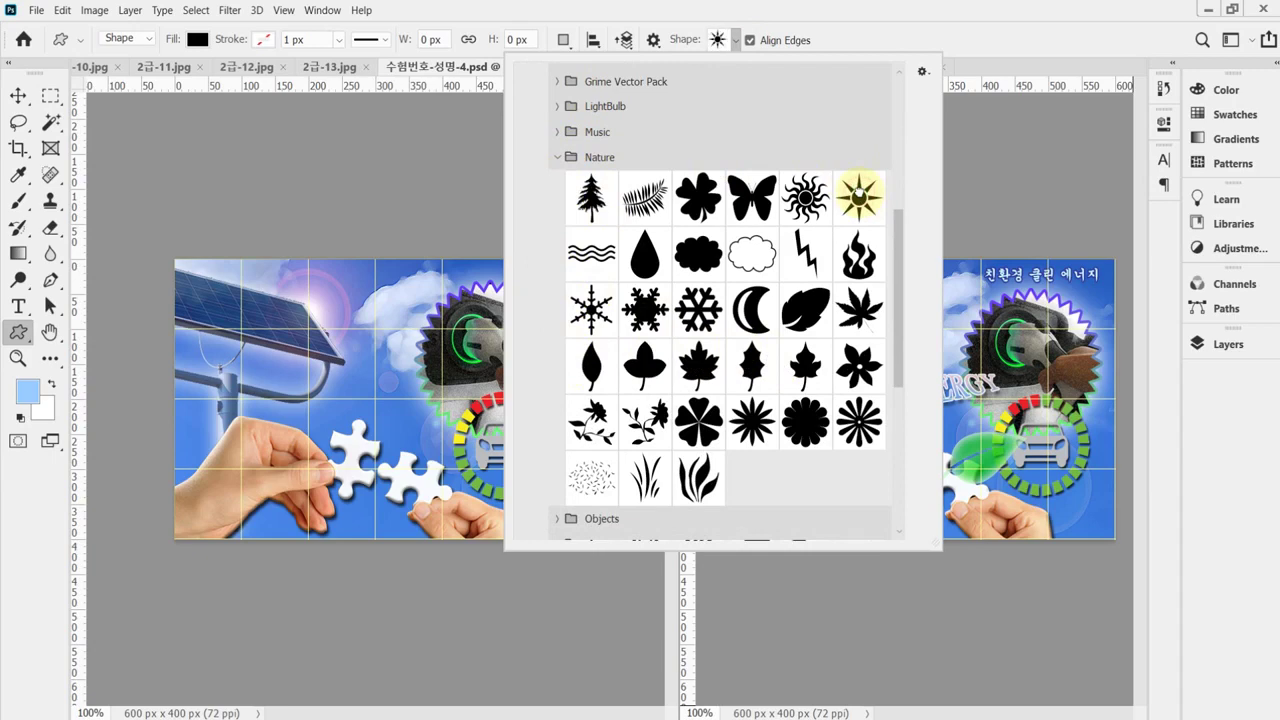
{"action": "left_click", "coordinate": [812, 24]}
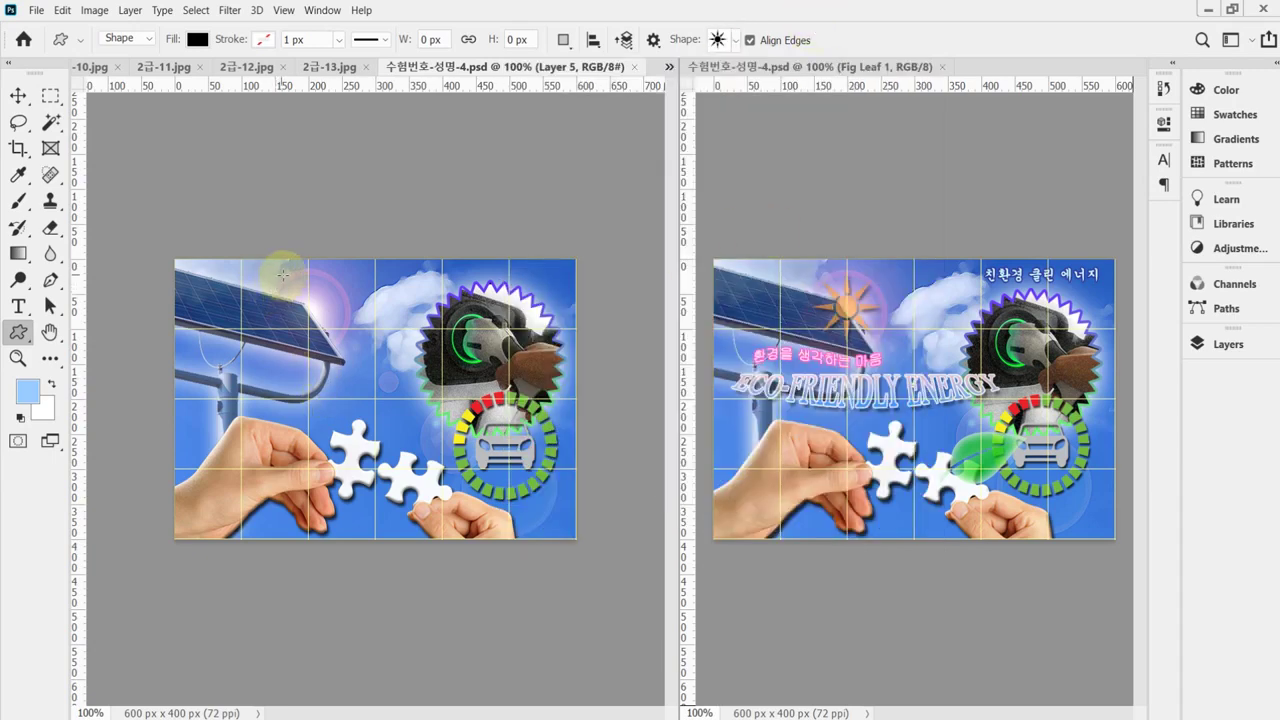
{"action": "left_click_drag", "start_coordinate": [256, 261], "coordinate": [346, 350]}
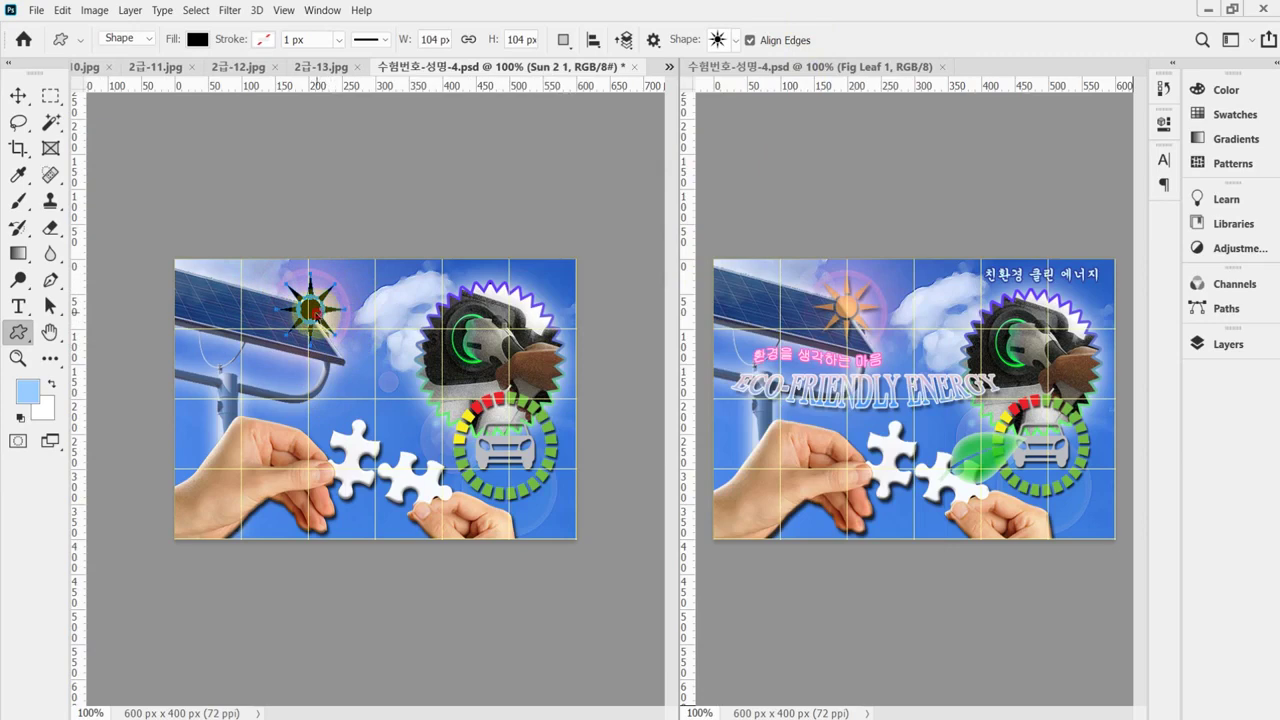
{"action": "left_click_drag", "start_coordinate": [312, 313], "coordinate": [318, 314]}
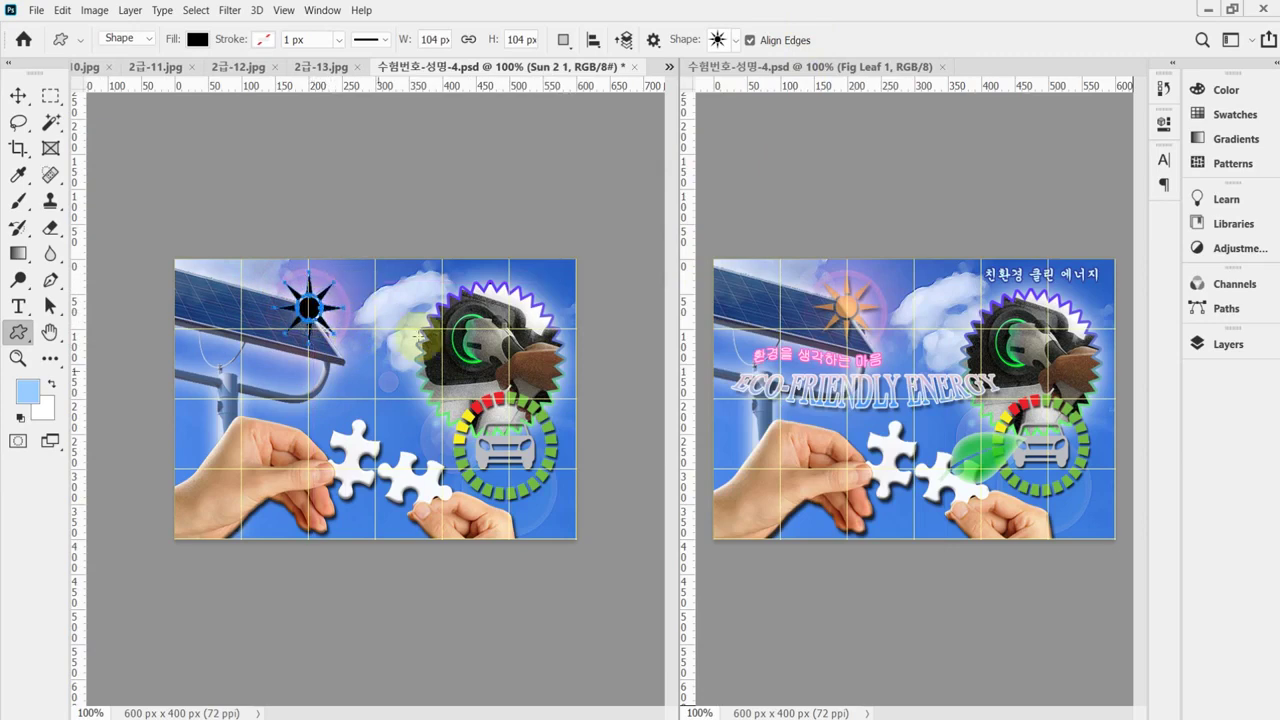
Change the sun shape's fill color to orange, hex f93.
{"action": "left_click", "coordinate": [1228, 345]}
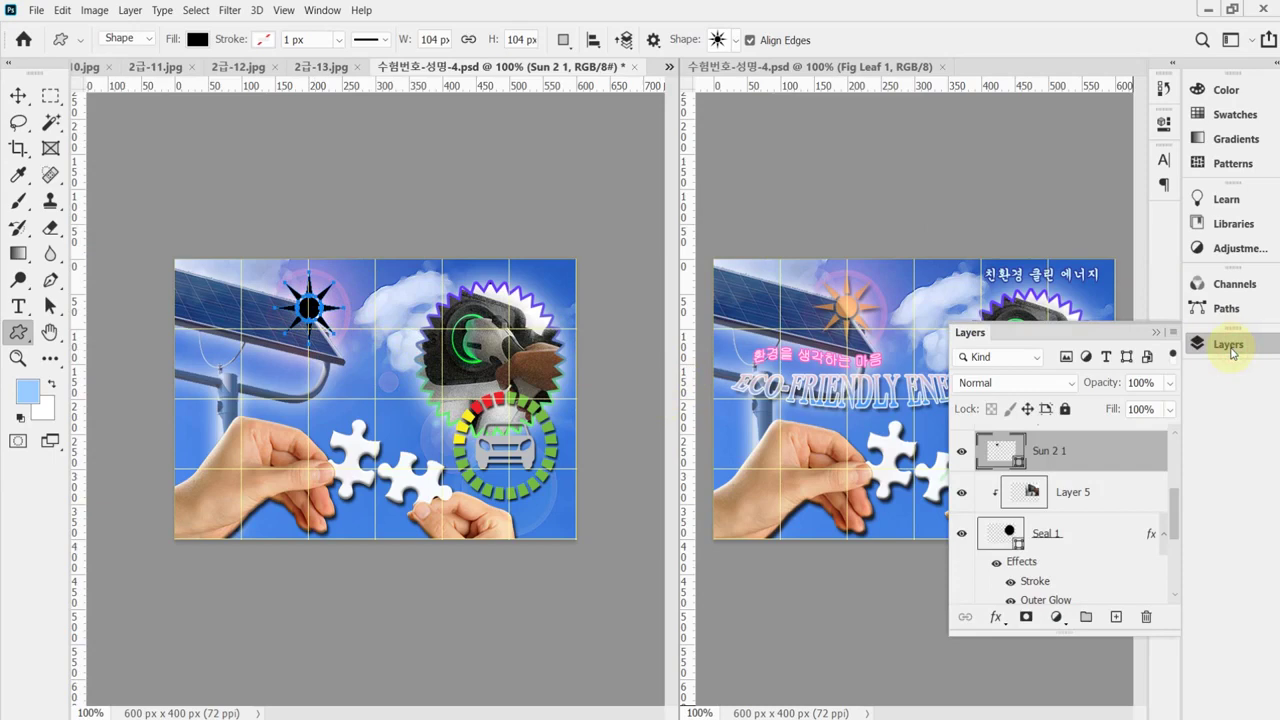
{"action": "double_click", "coordinate": [1006, 458]}
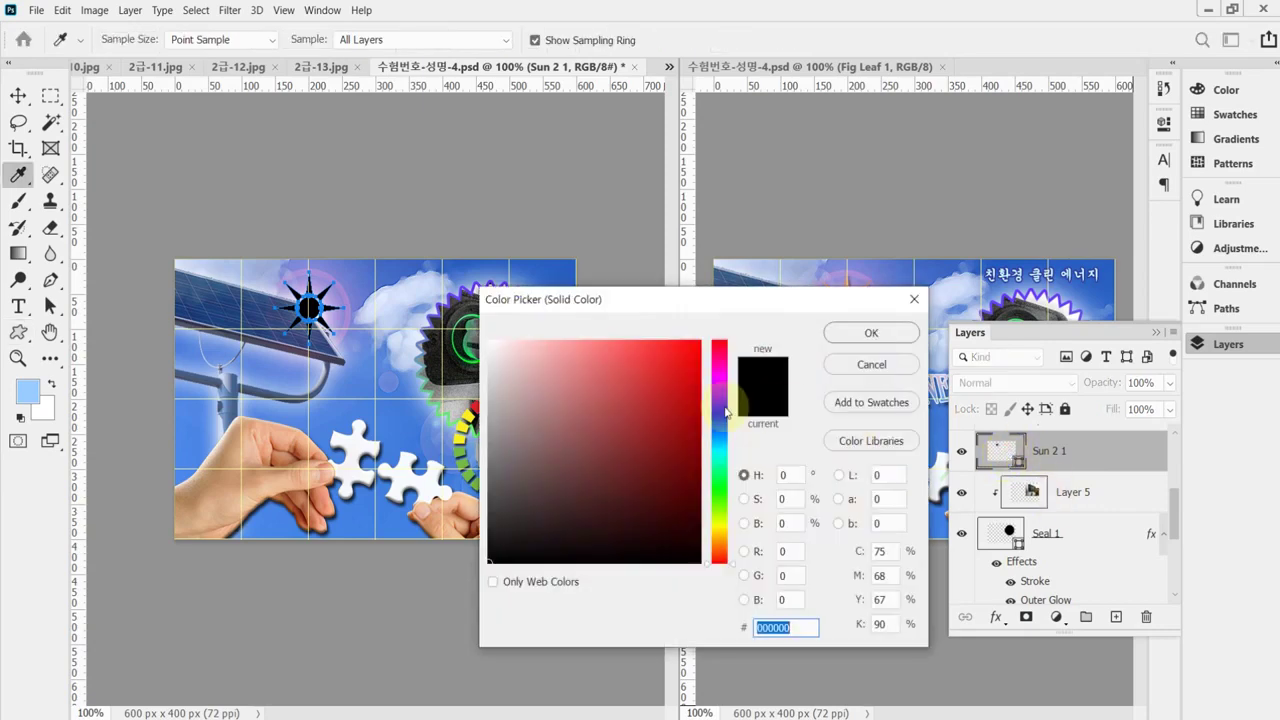
{"action": "type", "text": "f93"}
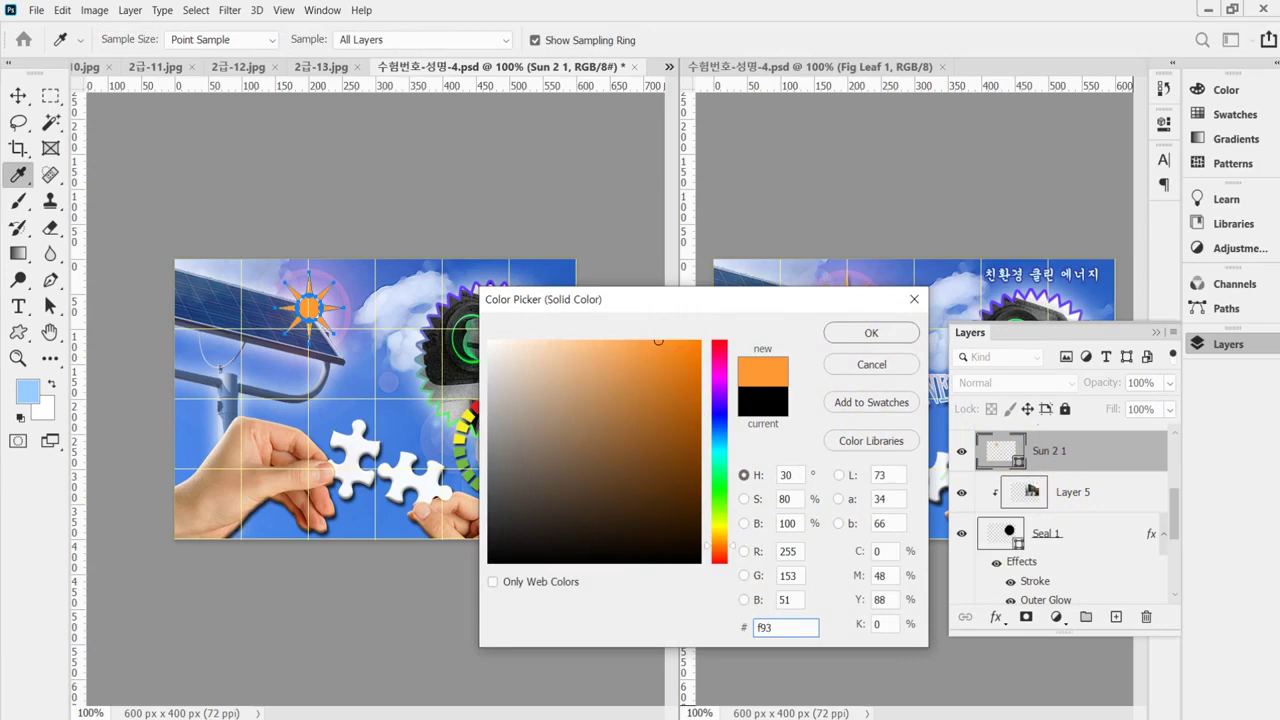
{"action": "key", "text": "Return"}
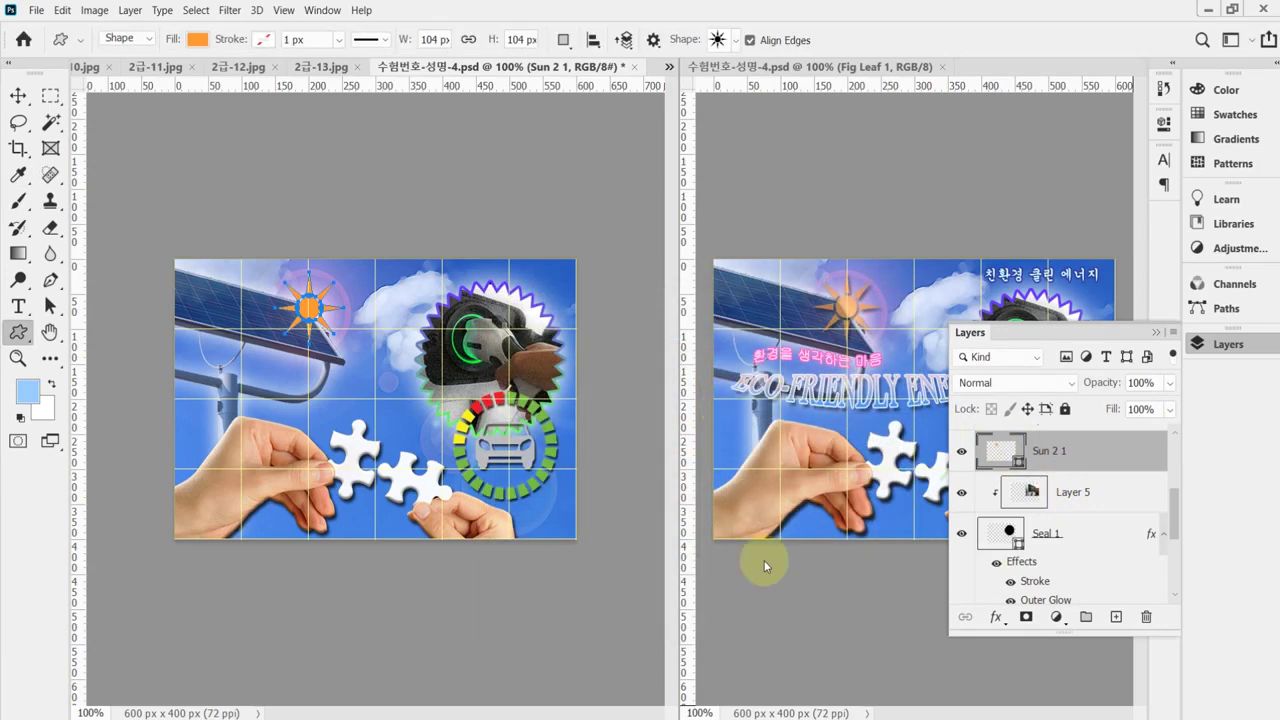
Add a Drop Shadow layer style to the sun shape, keeping the offered shadow settings.
{"action": "left_click", "coordinate": [998, 619]}
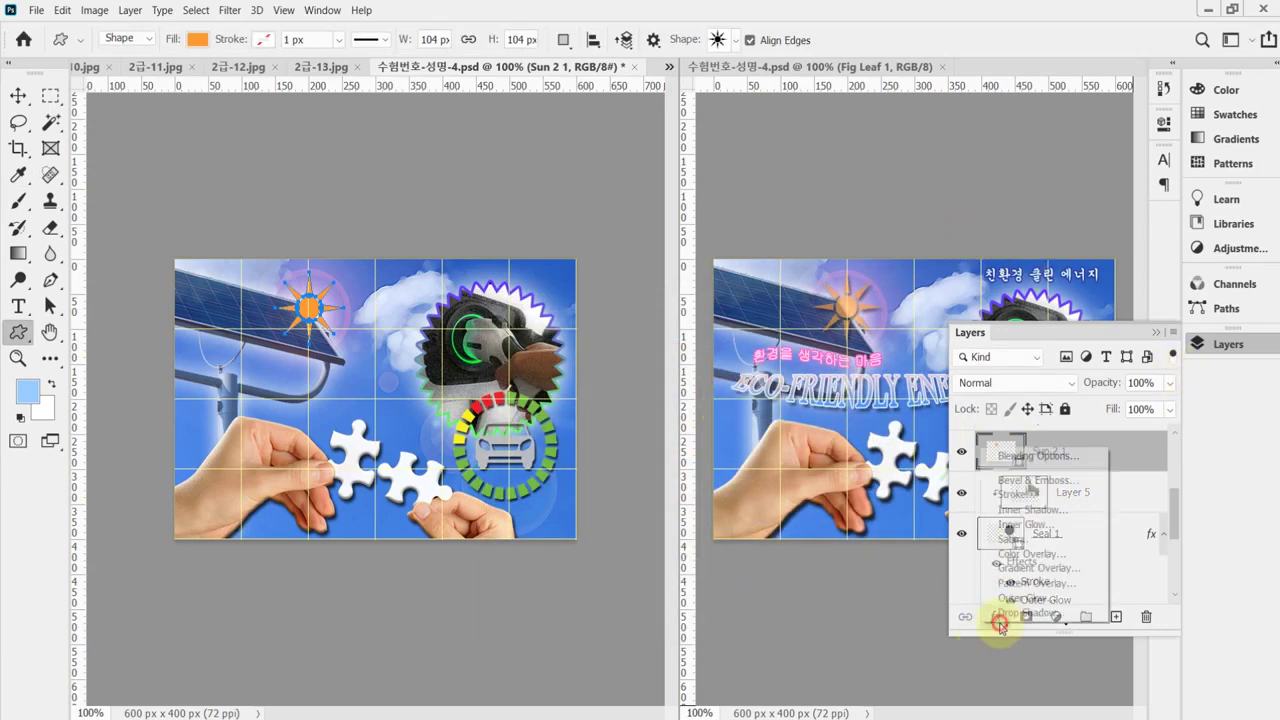
{"action": "left_click", "coordinate": [1010, 610]}
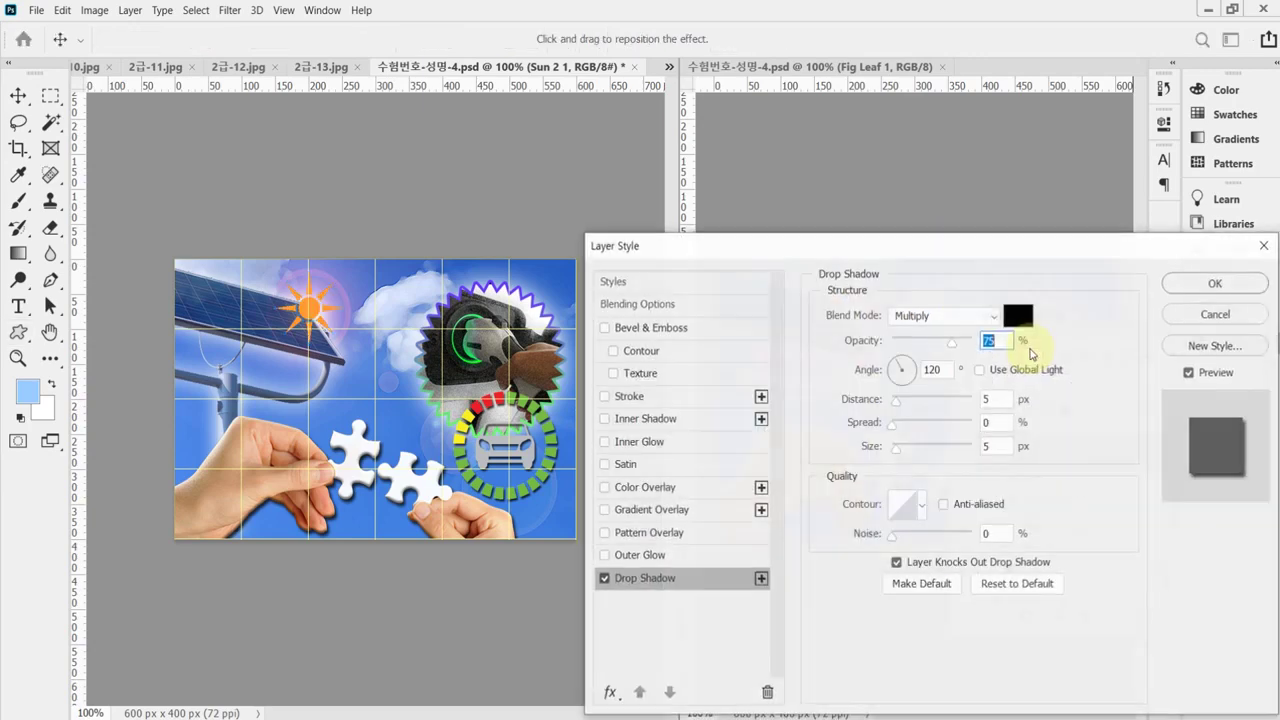
{"action": "key", "text": "Return"}
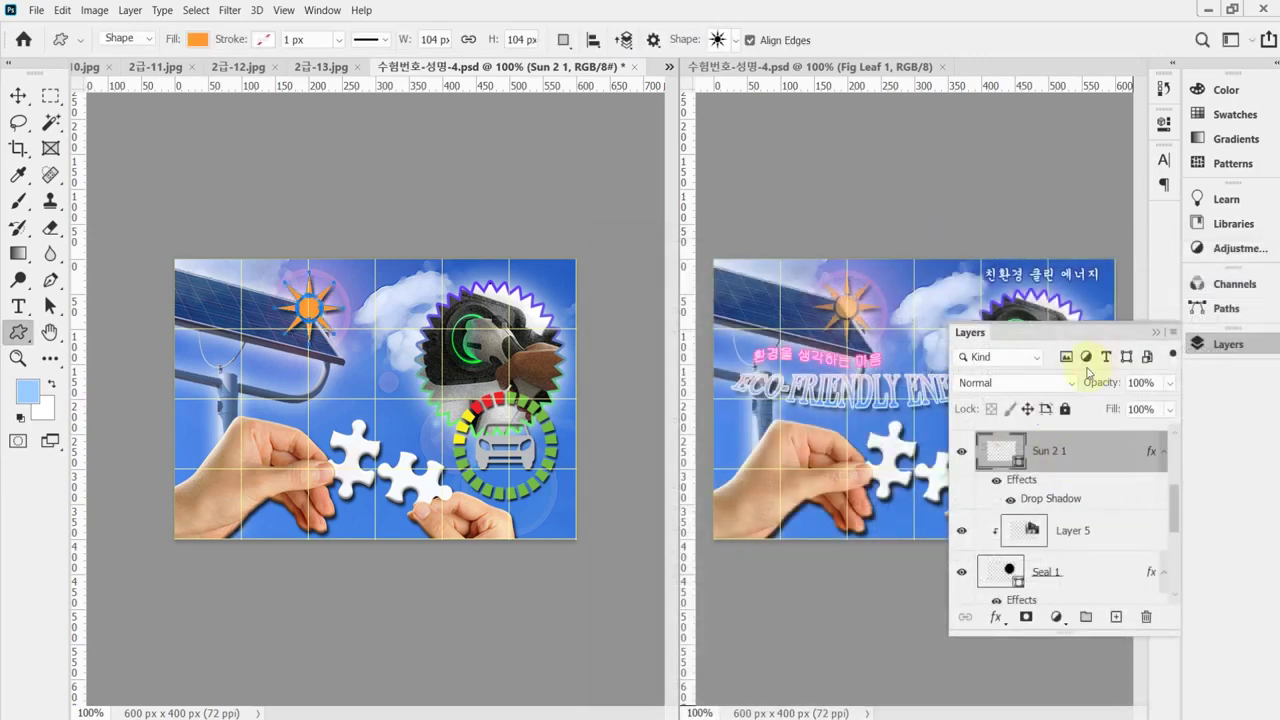
Lower the sun layer's opacity to 60% and save the document.
{"action": "left_click", "coordinate": [1100, 385]}
{"action": "type", "text": "60"}
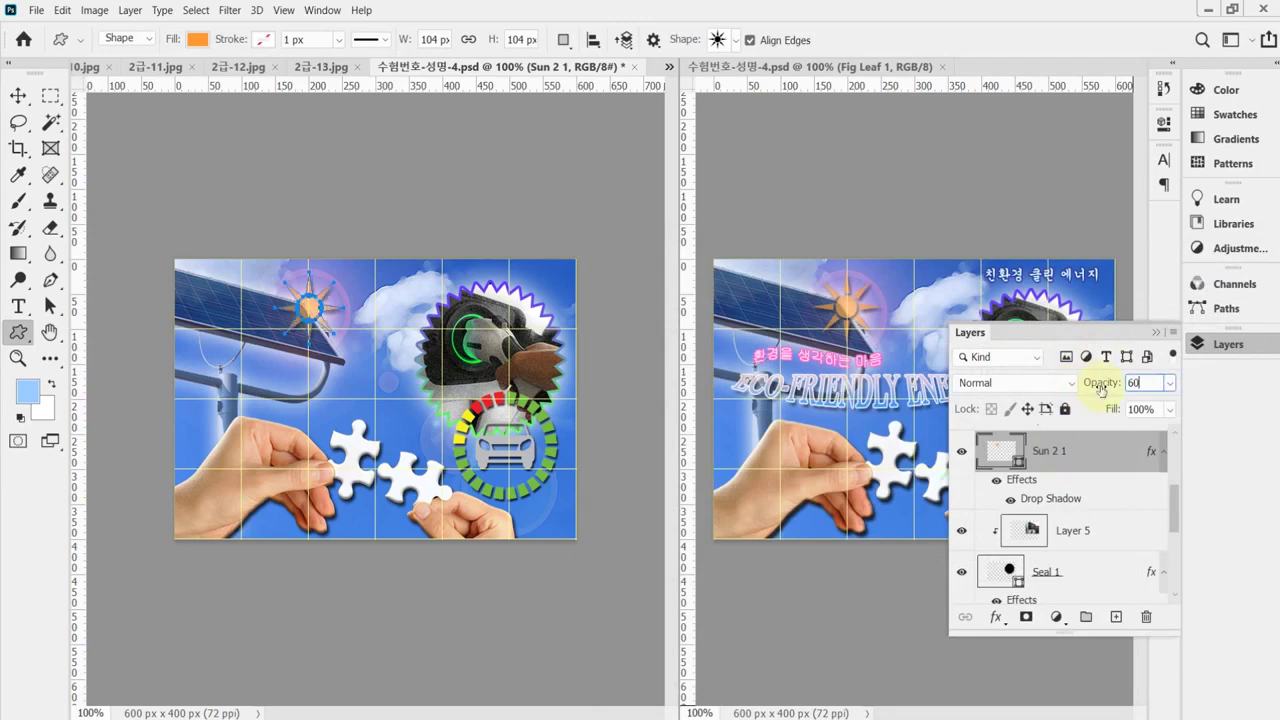
{"action": "key", "text": "Return"}
{"action": "left_click", "coordinate": [1237, 343]}
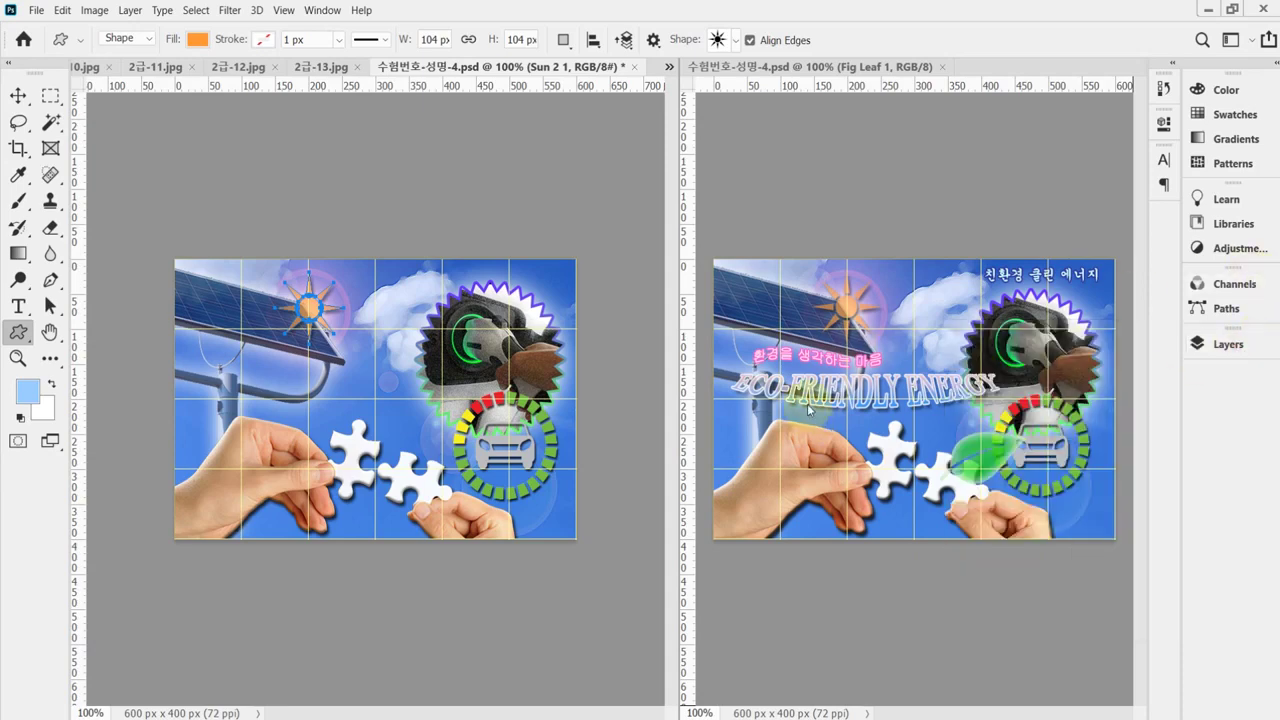
{"action": "key", "text": "ctrl+s"}
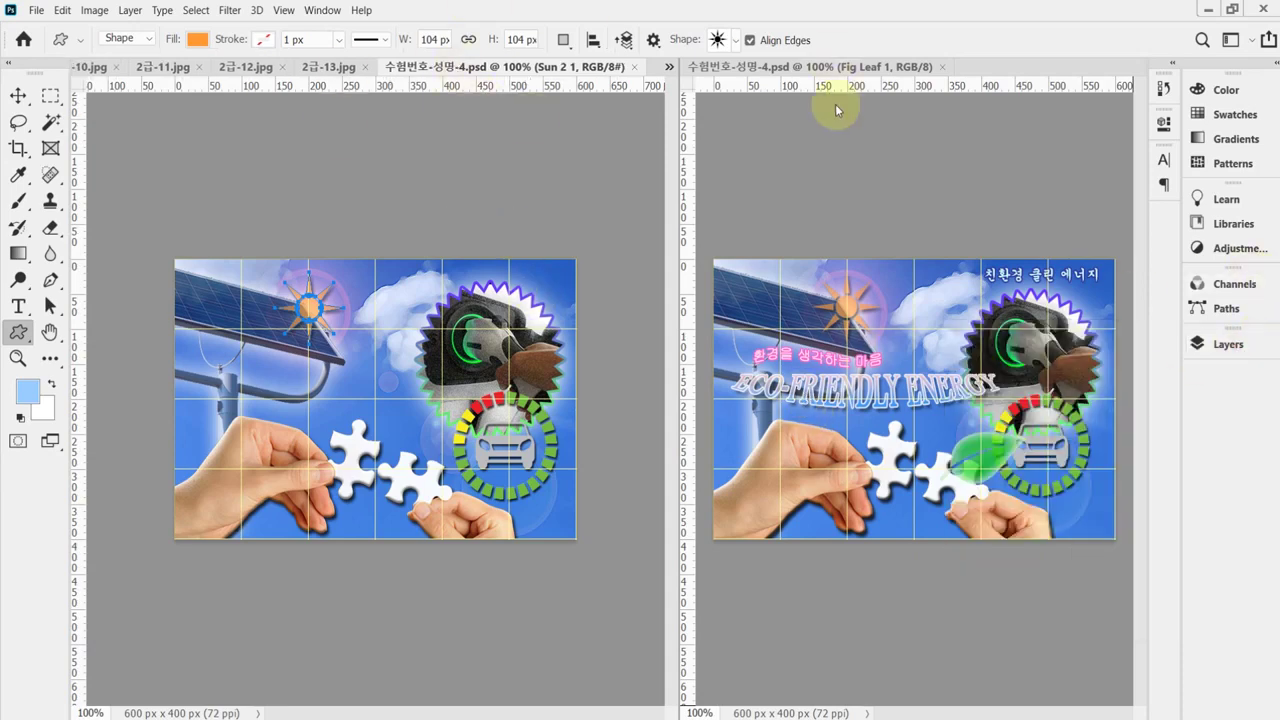
Draw the curved solid leaf from the 2019 Leaves custom shapes, about 91 x 100 px, above the right-hand puzzle piece.
{"action": "left_click", "coordinate": [735, 40]}
{"action": "left_click", "coordinate": [553, 163]}
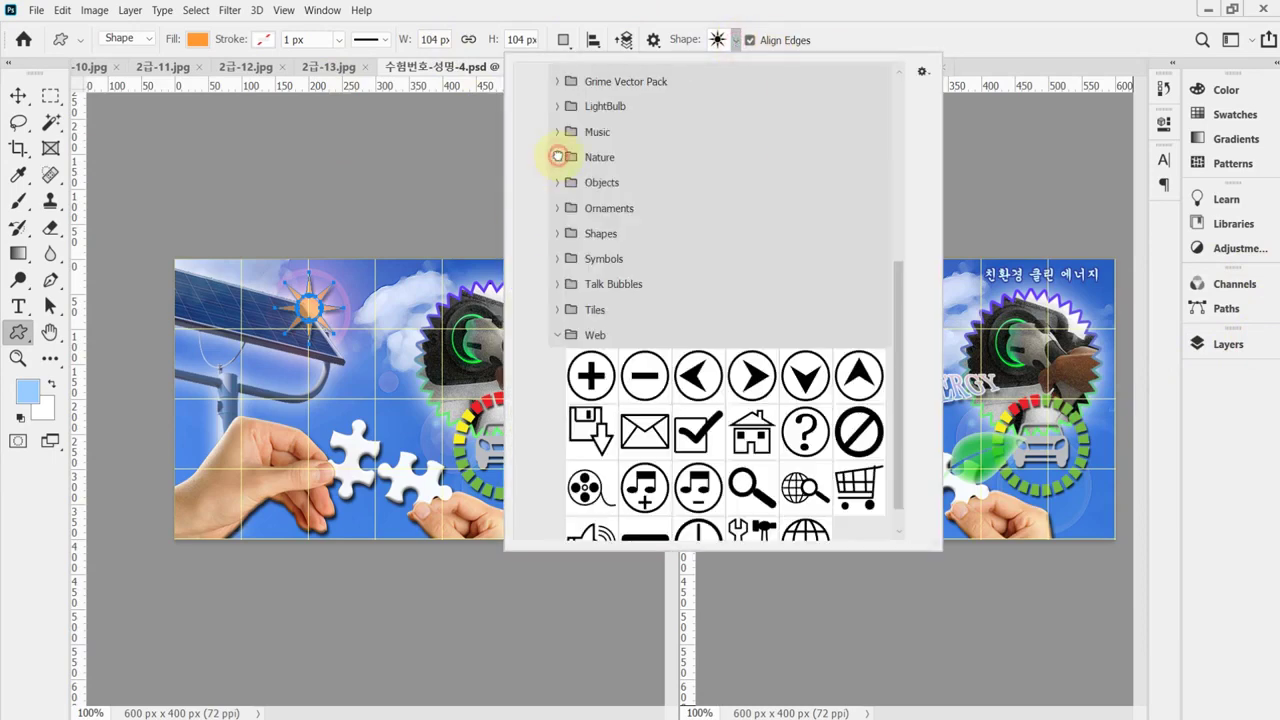
{"action": "scroll", "coordinate": [905, 290], "scroll_direction": "up", "scroll_amount": 2}
{"action": "left_click_drag", "start_coordinate": [903, 293], "coordinate": [900, 154]}
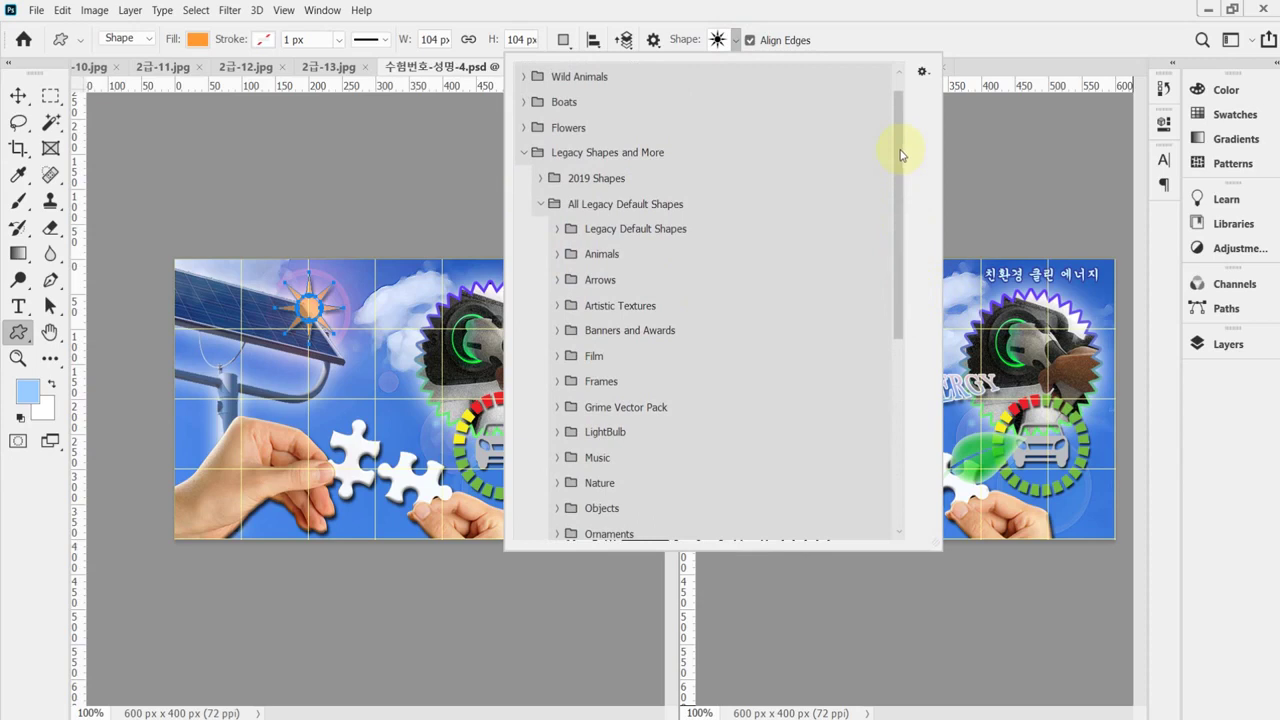
{"action": "left_click", "coordinate": [541, 204]}
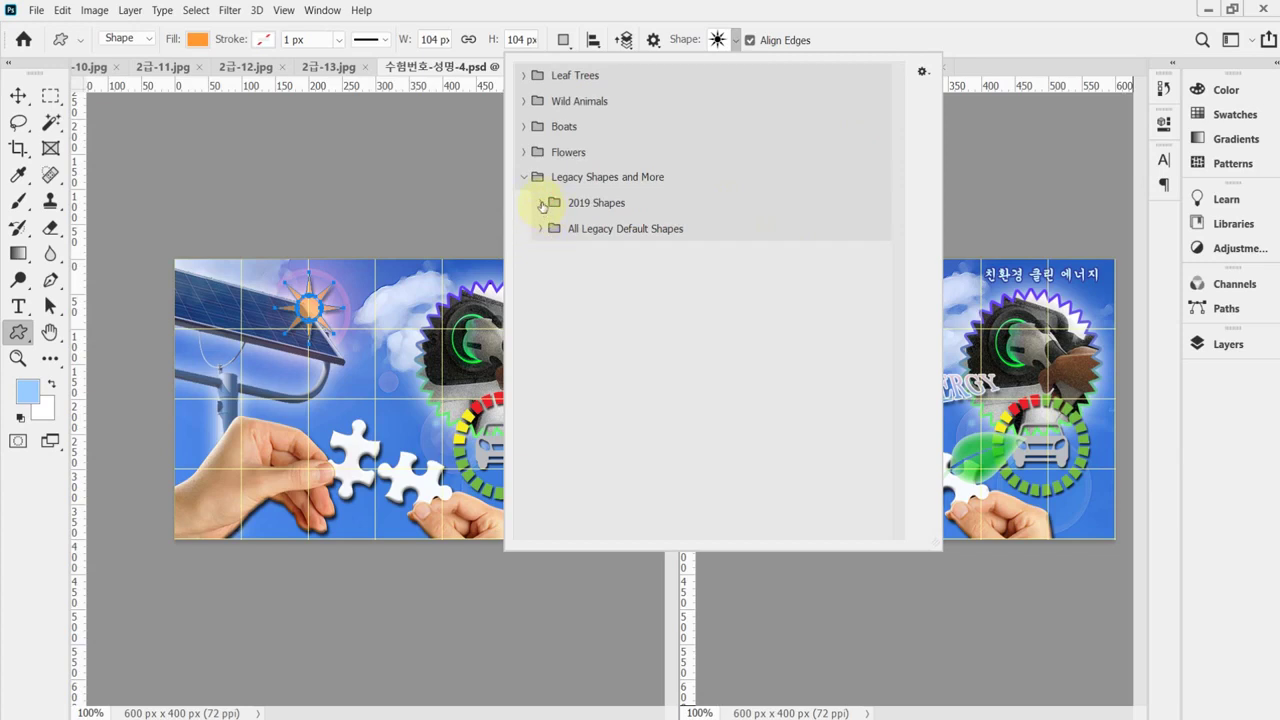
{"action": "left_click", "coordinate": [541, 204]}
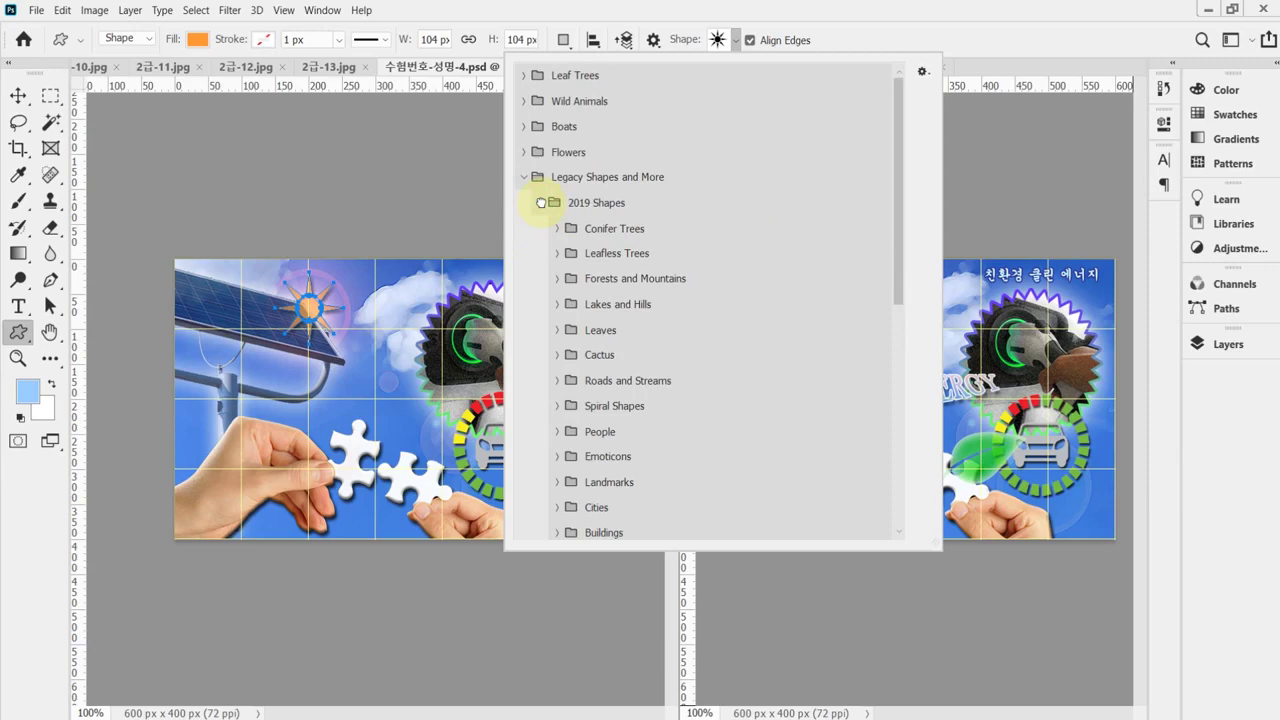
{"action": "left_click", "coordinate": [559, 331]}
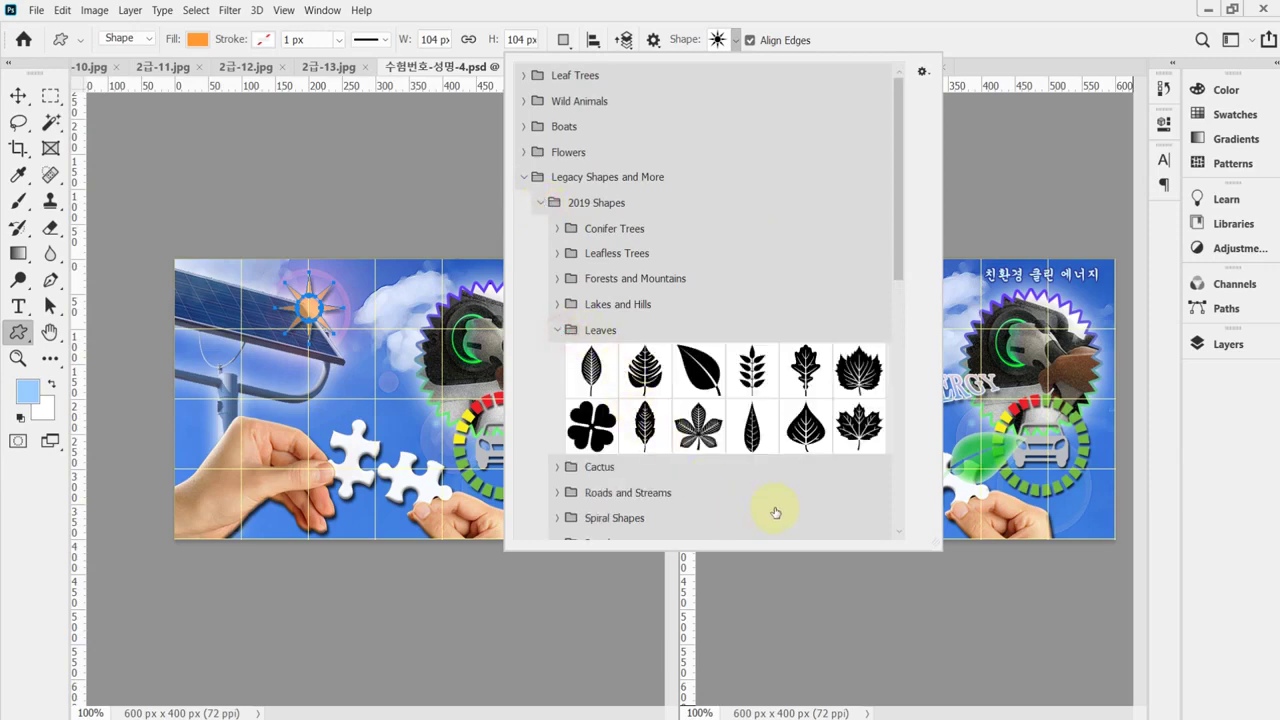
{"action": "left_click", "coordinate": [705, 372]}
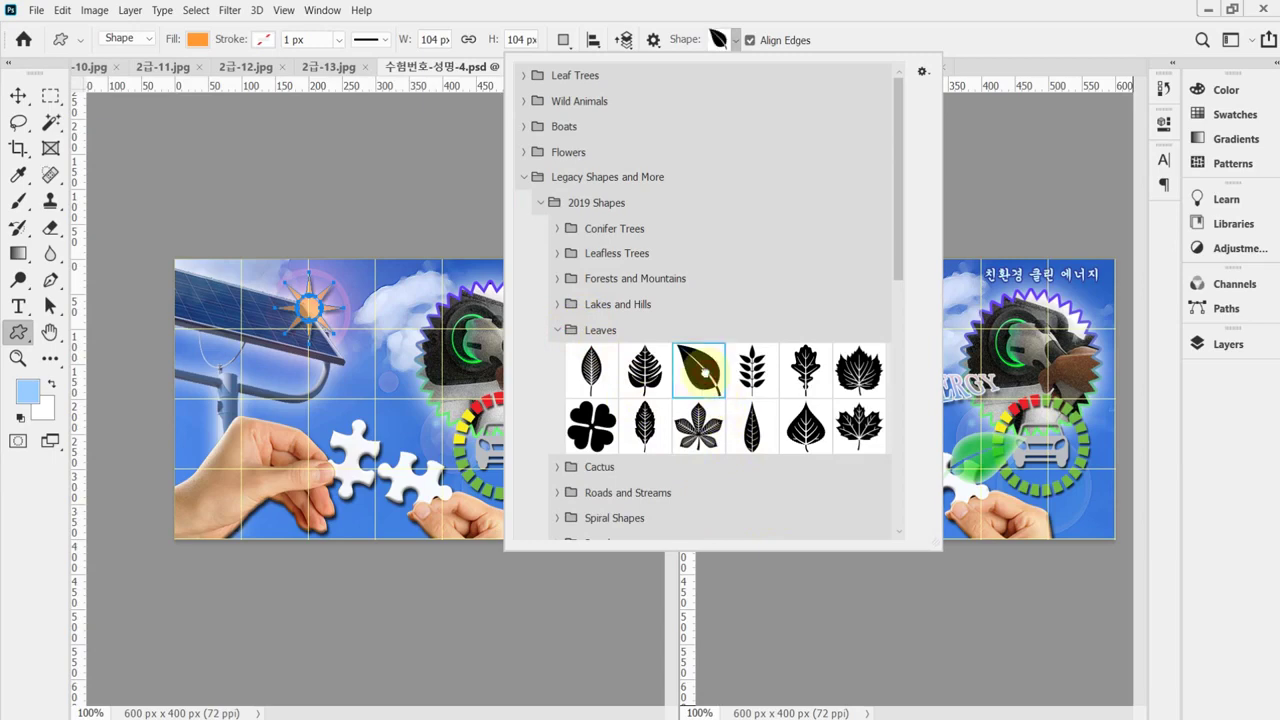
{"action": "left_click", "coordinate": [790, 17]}
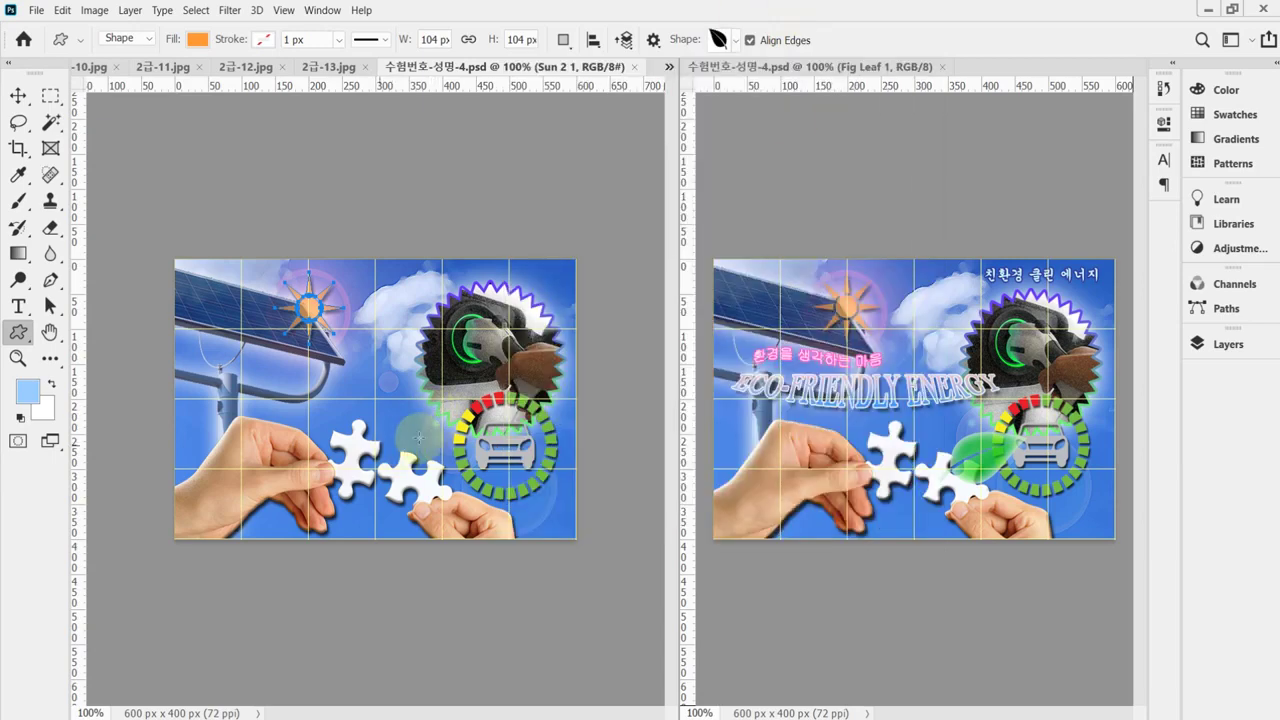
{"action": "left_click_drag", "start_coordinate": [366, 366], "coordinate": [457, 467]}
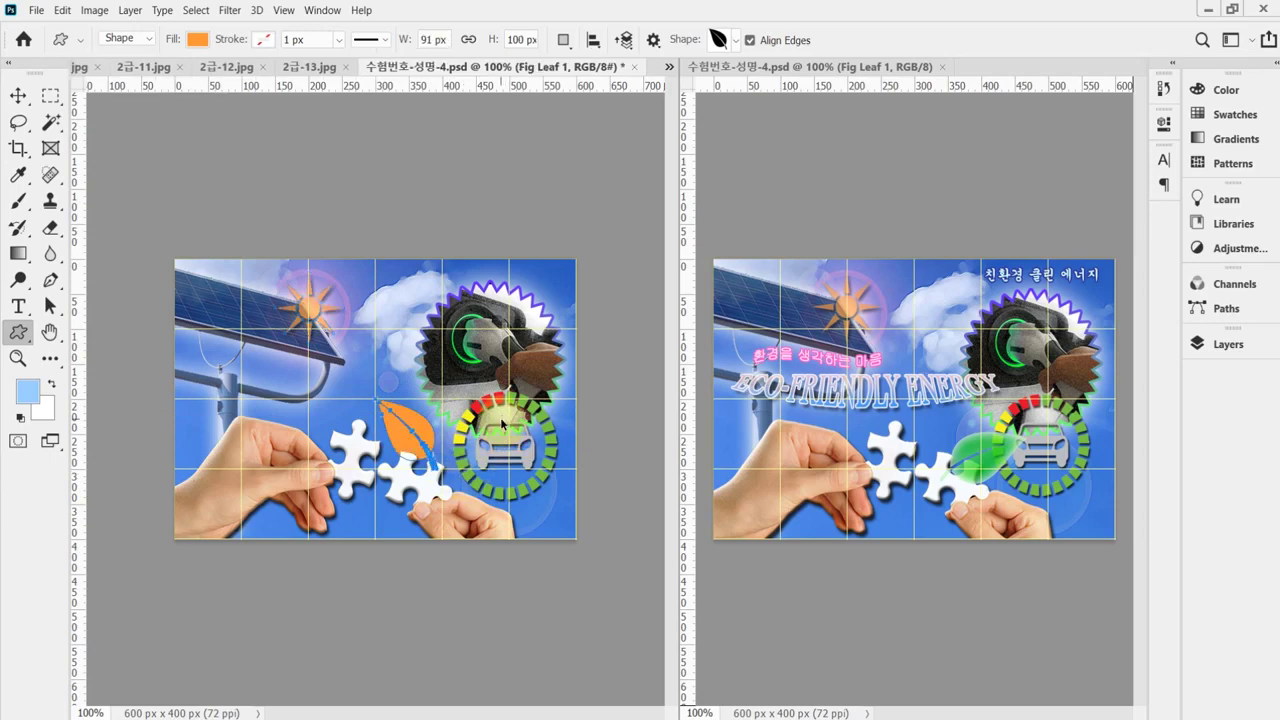
Free-transform the leaf shape, flipping it horizontally and moving it closer to the car gauge.
{"action": "key", "text": "ctrl+t"}
{"action": "right_click", "coordinate": [421, 427]}
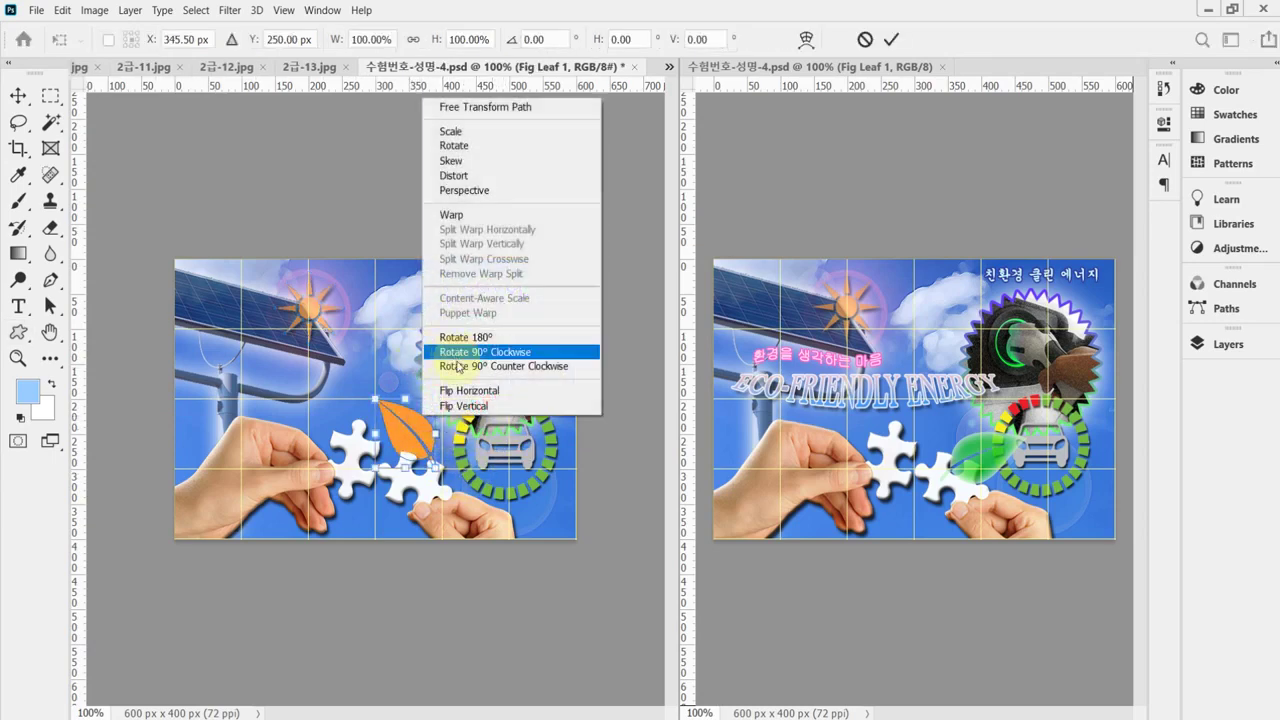
{"action": "left_click", "coordinate": [460, 391]}
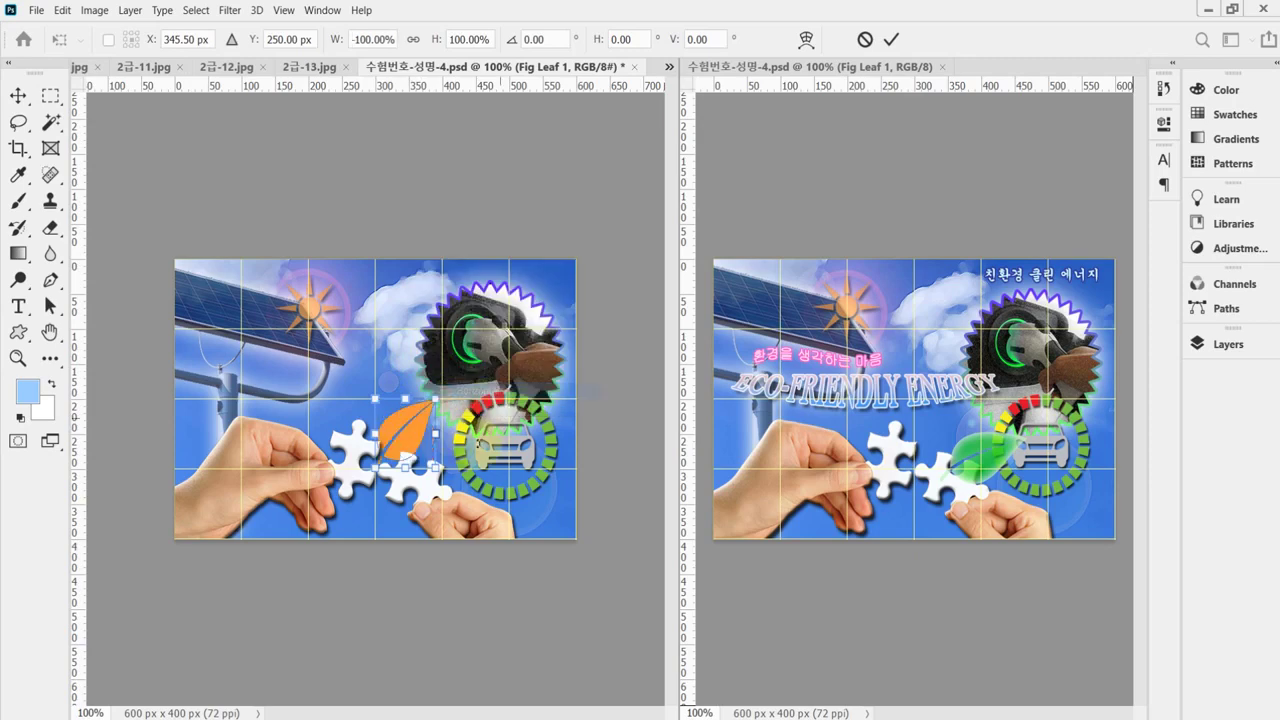
{"action": "left_click_drag", "start_coordinate": [414, 432], "coordinate": [436, 432]}
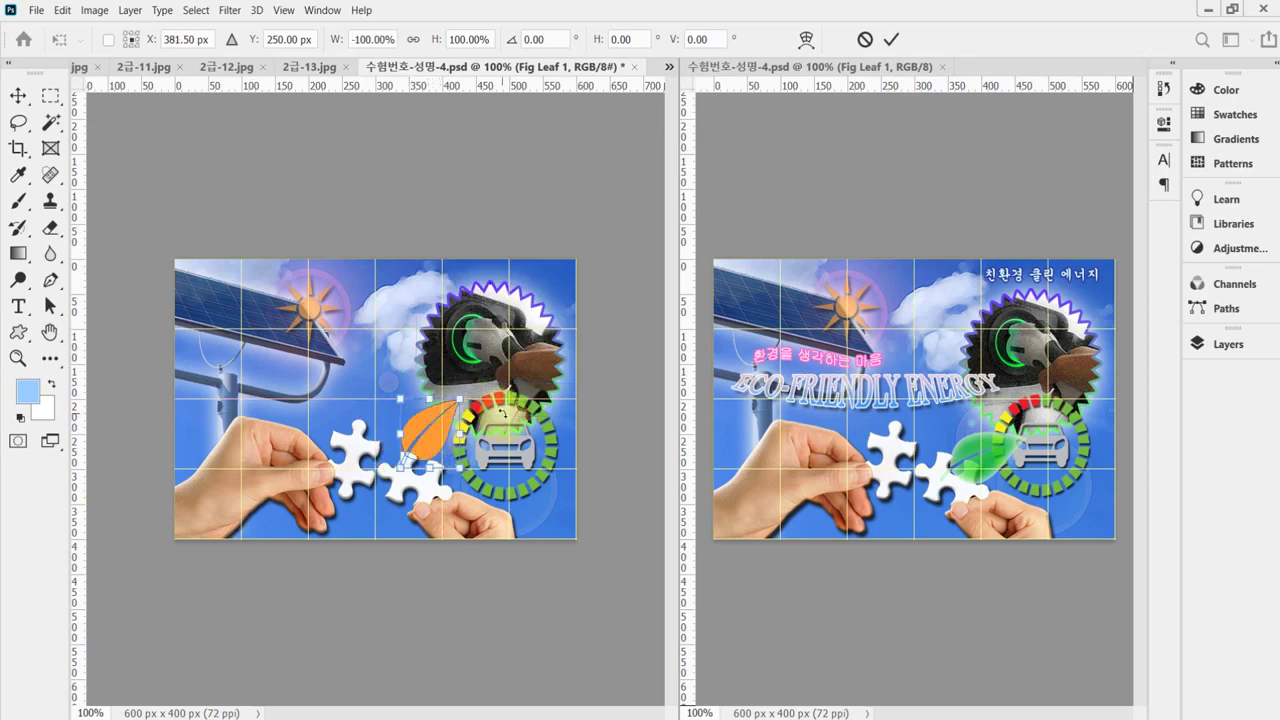
Rotate the leaf so its tip points into the car gauge, scale it to about 104%, and bring it in front of the puzzle piece and gauge.
{"action": "left_click_drag", "start_coordinate": [505, 410], "coordinate": [510, 452]}
{"action": "left_click_drag", "start_coordinate": [428, 442], "coordinate": [504, 447]}
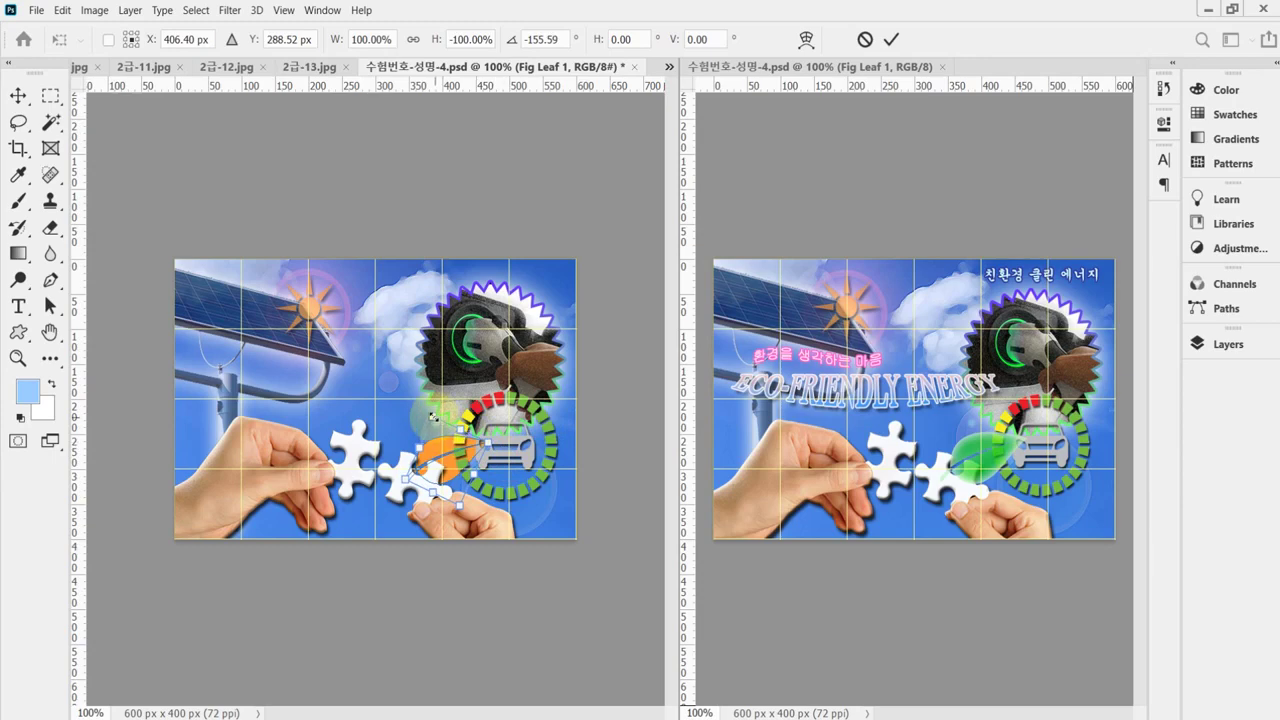
{"action": "left_click_drag", "start_coordinate": [436, 407], "coordinate": [433, 410]}
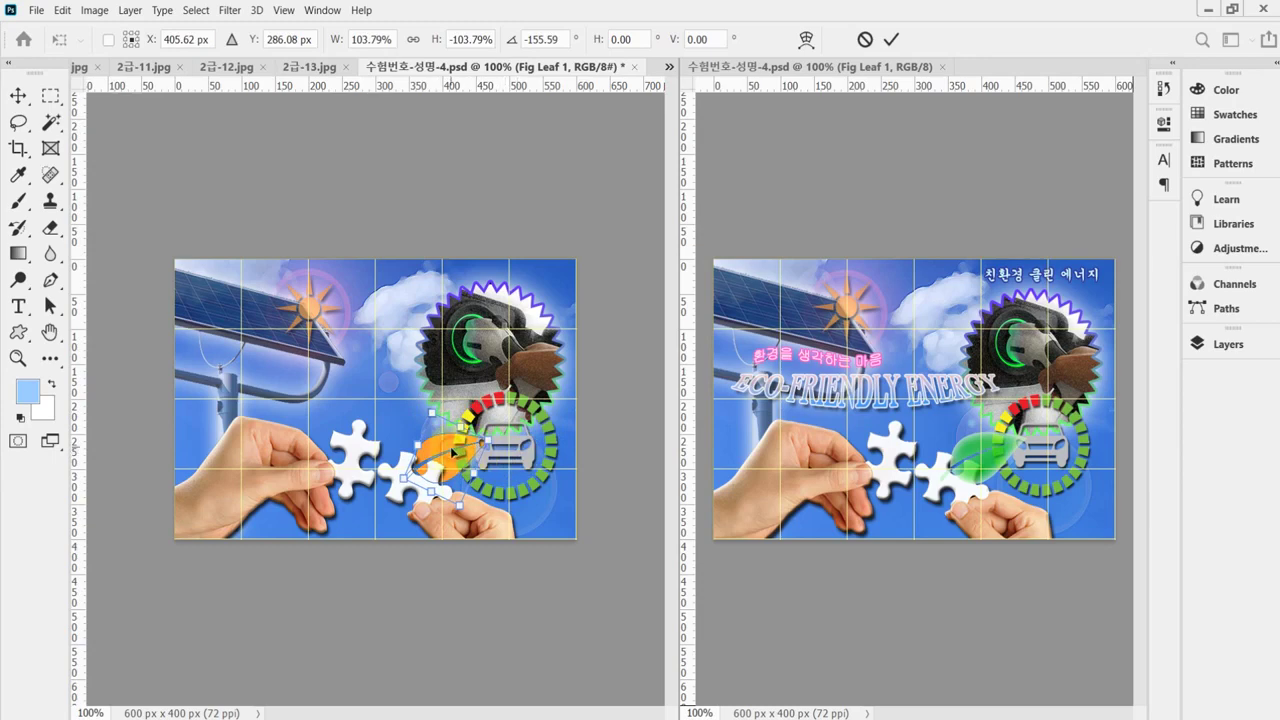
{"action": "key", "text": "Return"}
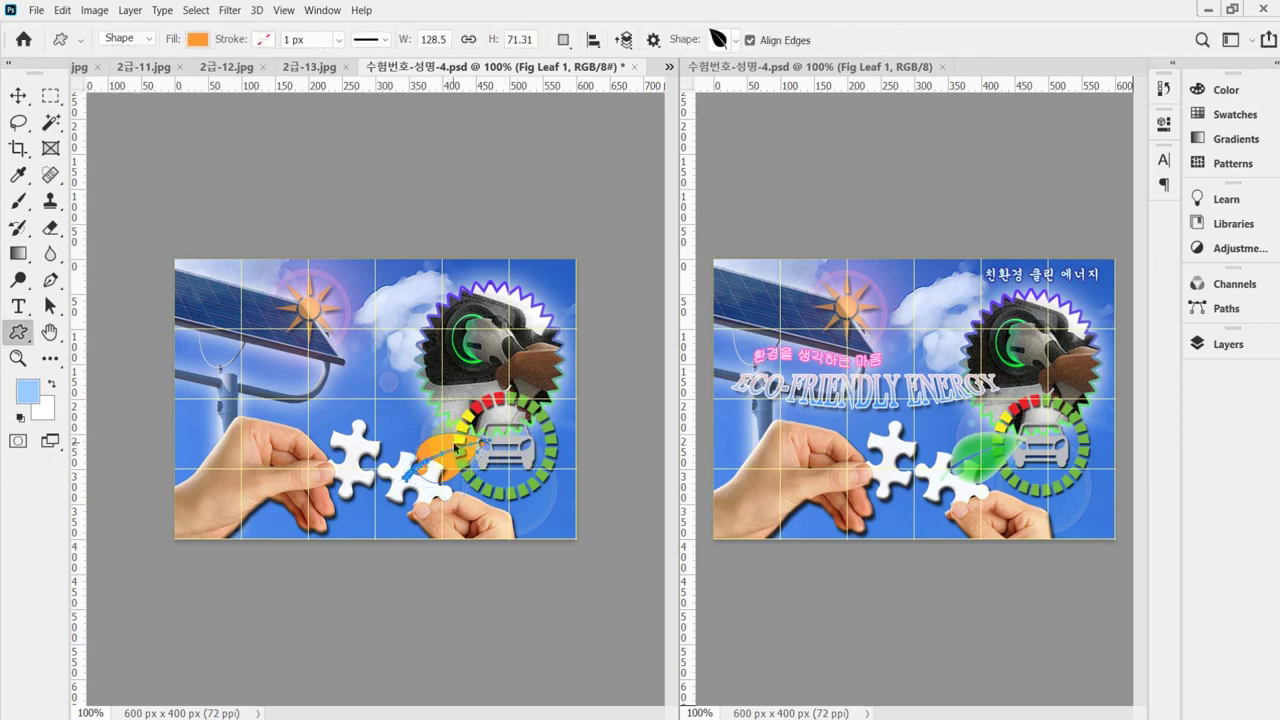
{"action": "key", "text": "ctrl+bracketright"}
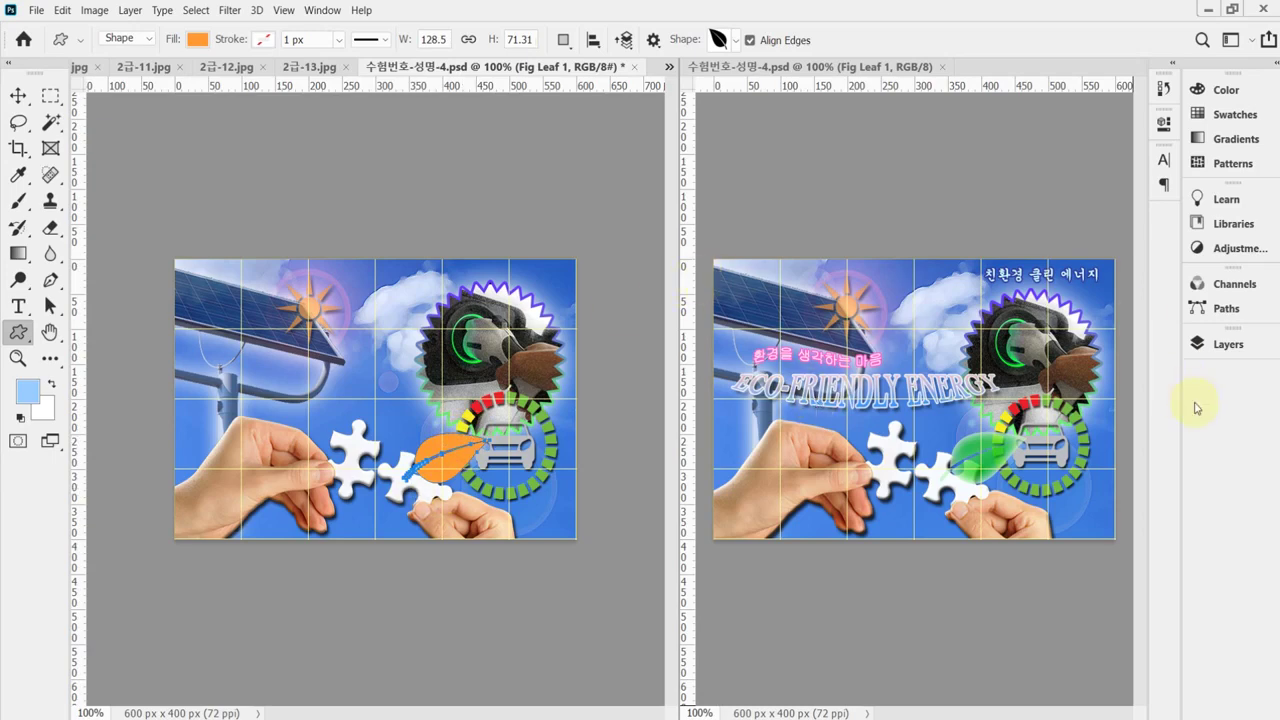
Change the leaf shape's fill colour to green #00cc00.
{"action": "left_click", "coordinate": [1230, 343]}
{"action": "scroll", "coordinate": [997, 445], "scroll_direction": "up", "scroll_amount": 3}
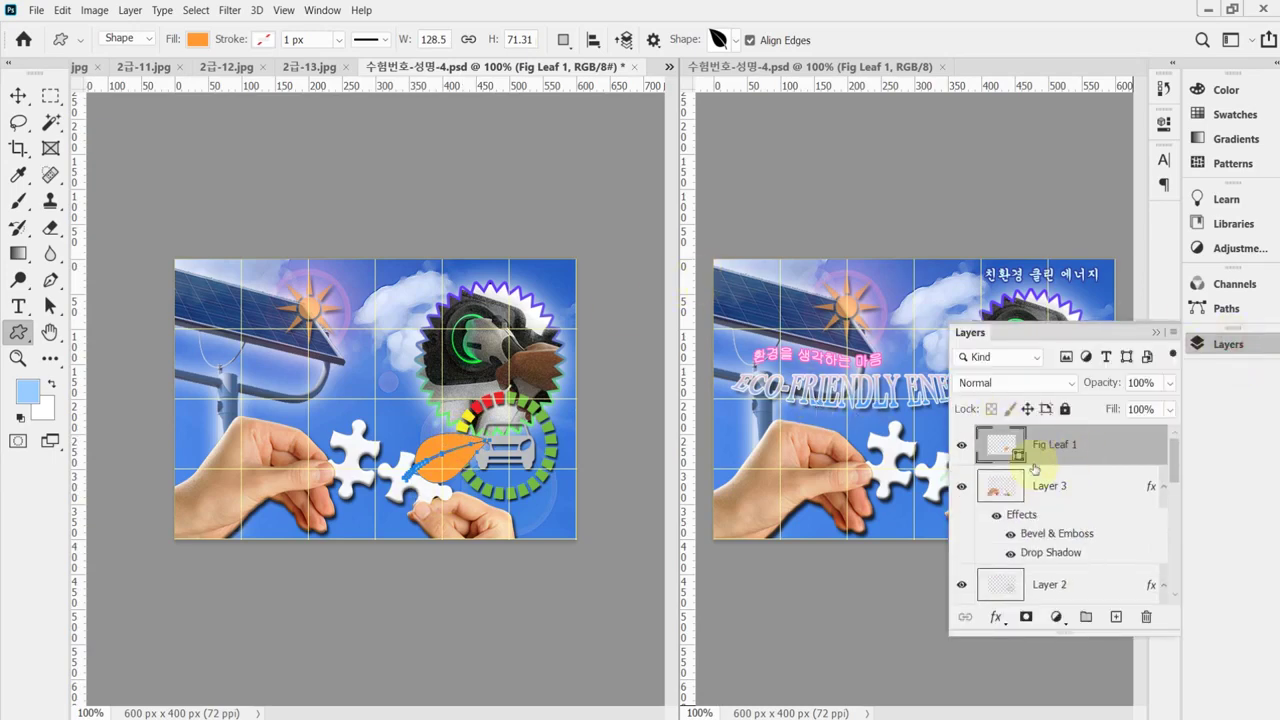
{"action": "double_click", "coordinate": [997, 445]}
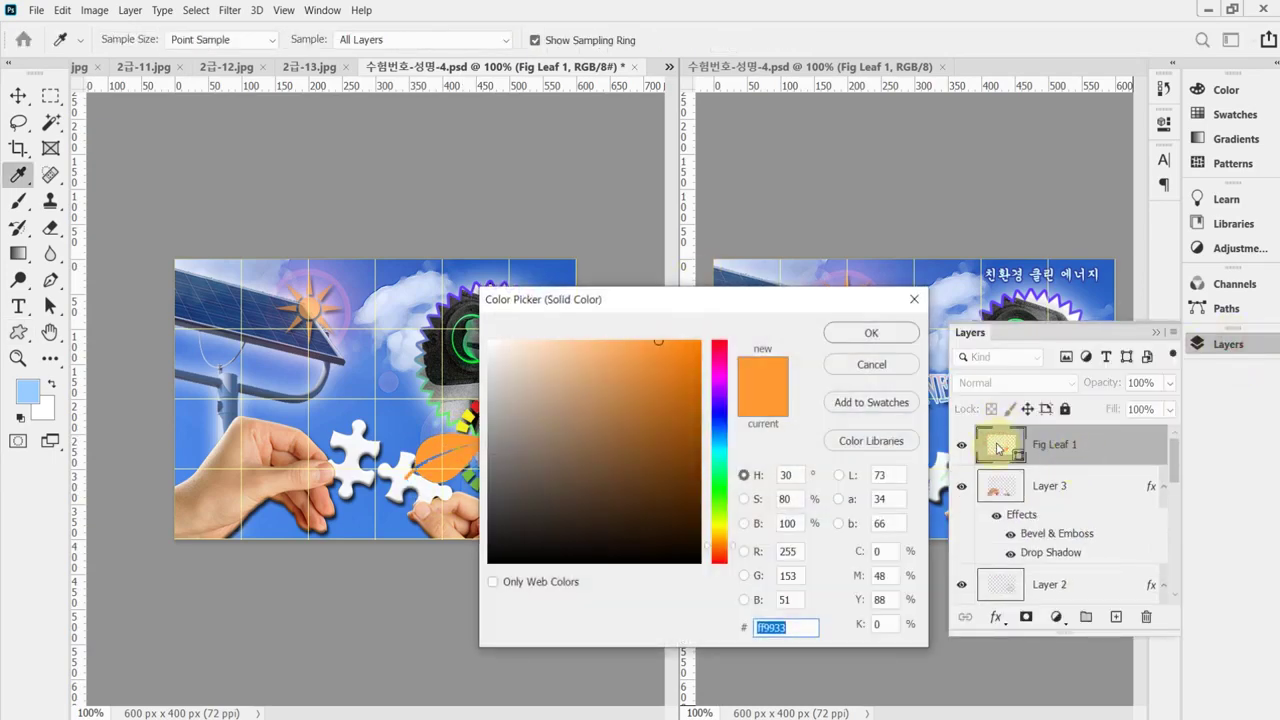
{"action": "type", "text": "0c0"}
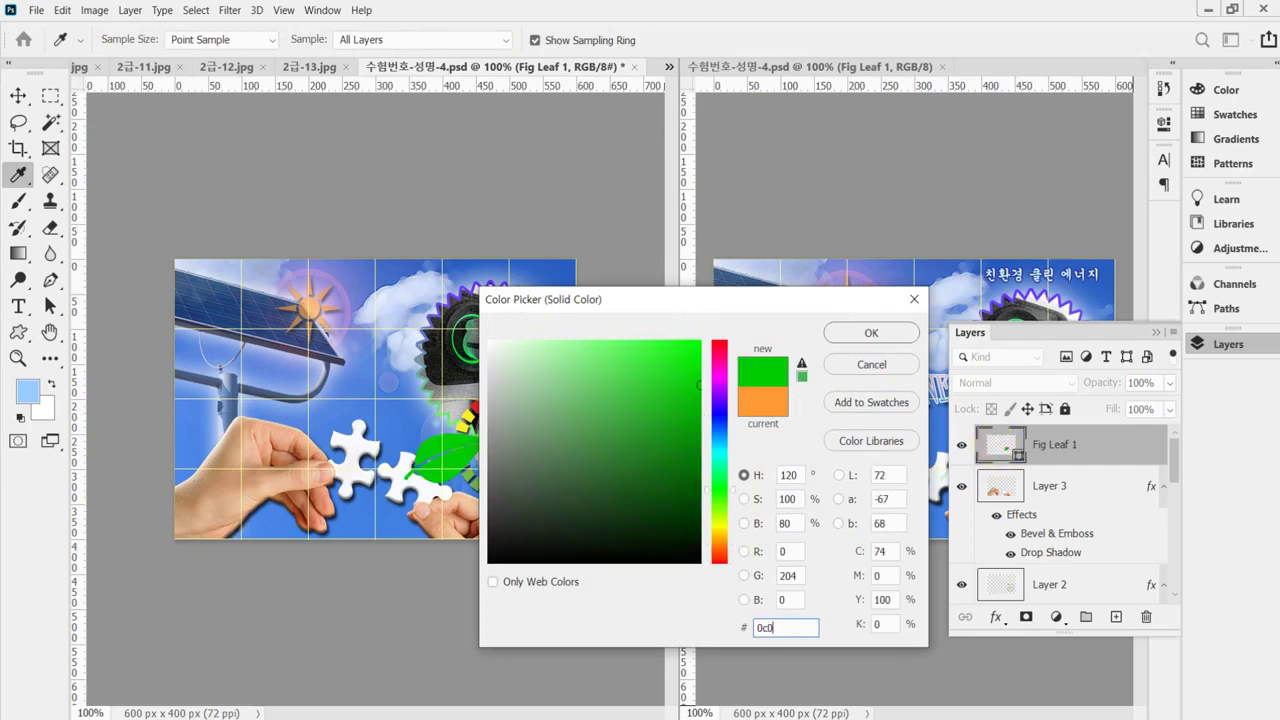
{"action": "key", "text": "Return"}
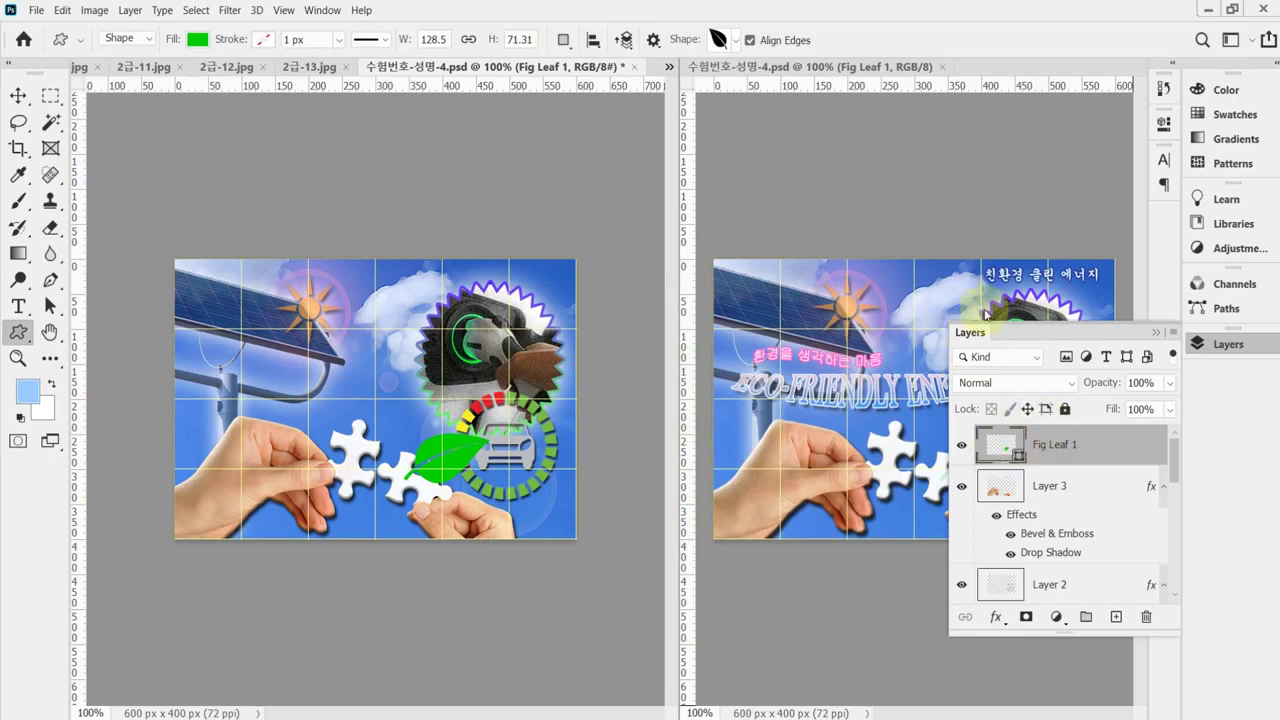
Add an Inner Glow layer style to the green leaf with a glow size of 20 px.
{"action": "left_click", "coordinate": [995, 617]}
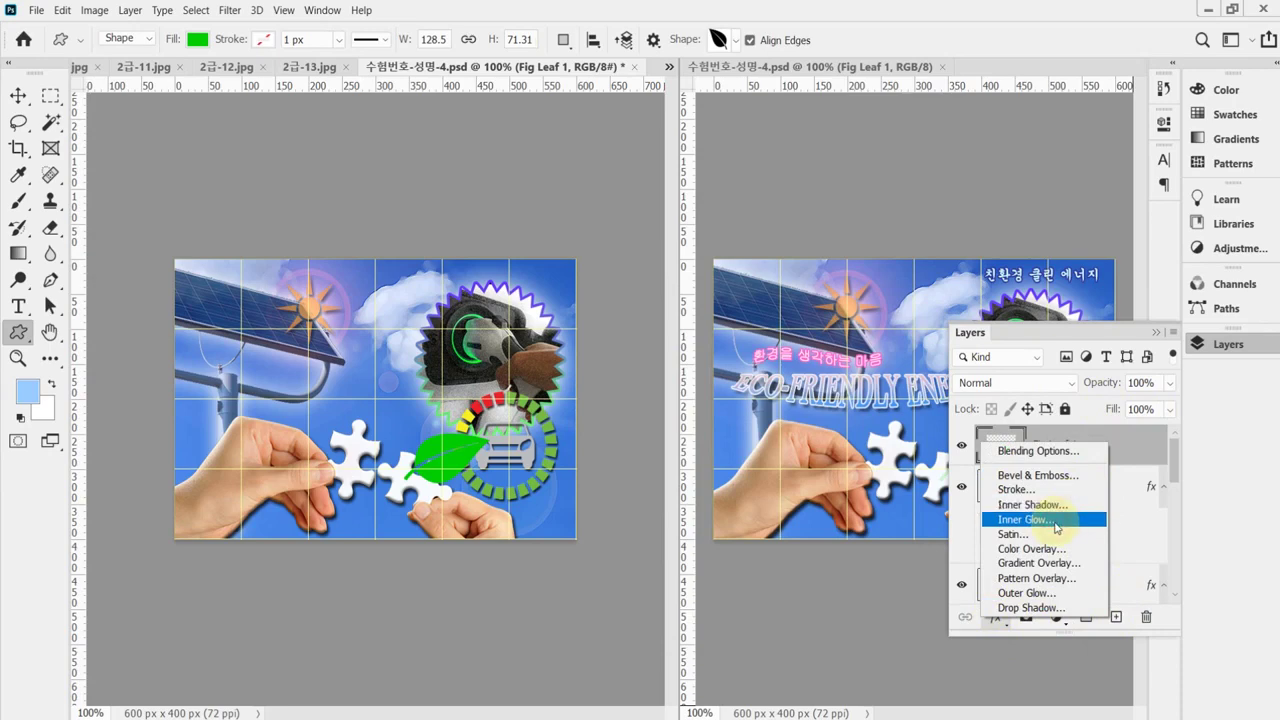
{"action": "key", "text": "Escape"}
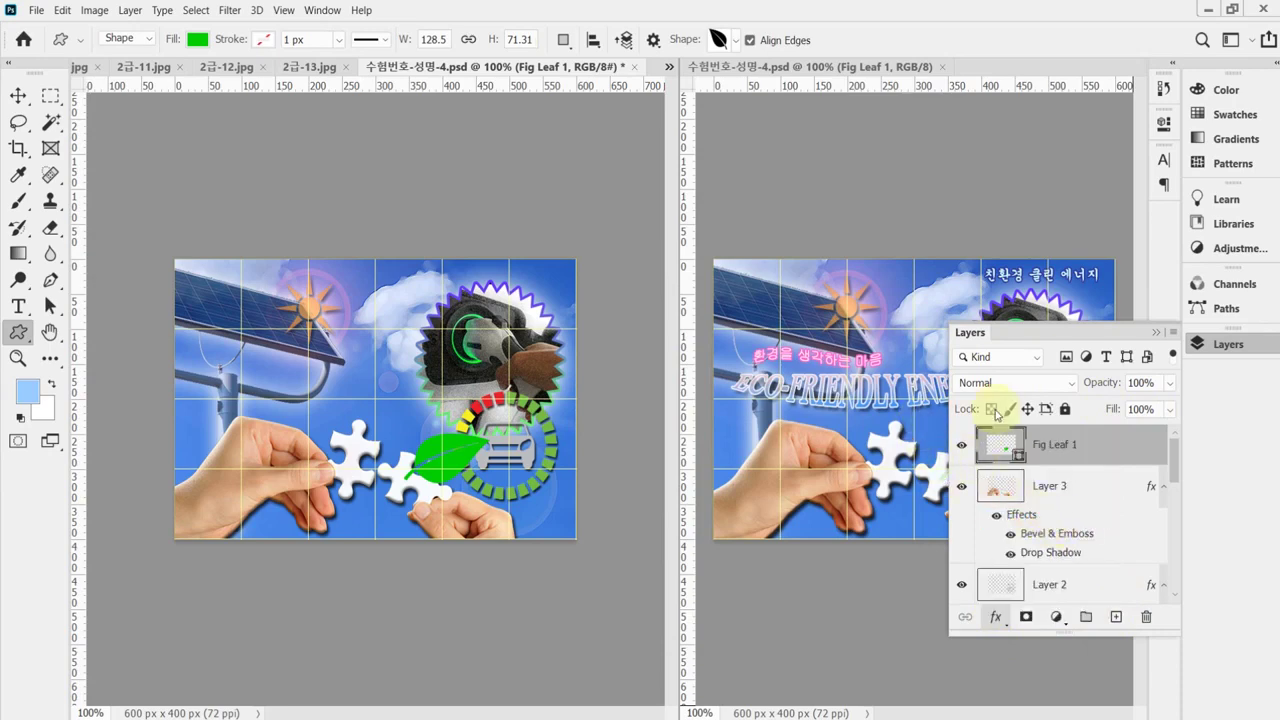
{"action": "double_click", "coordinate": [1004, 436]}
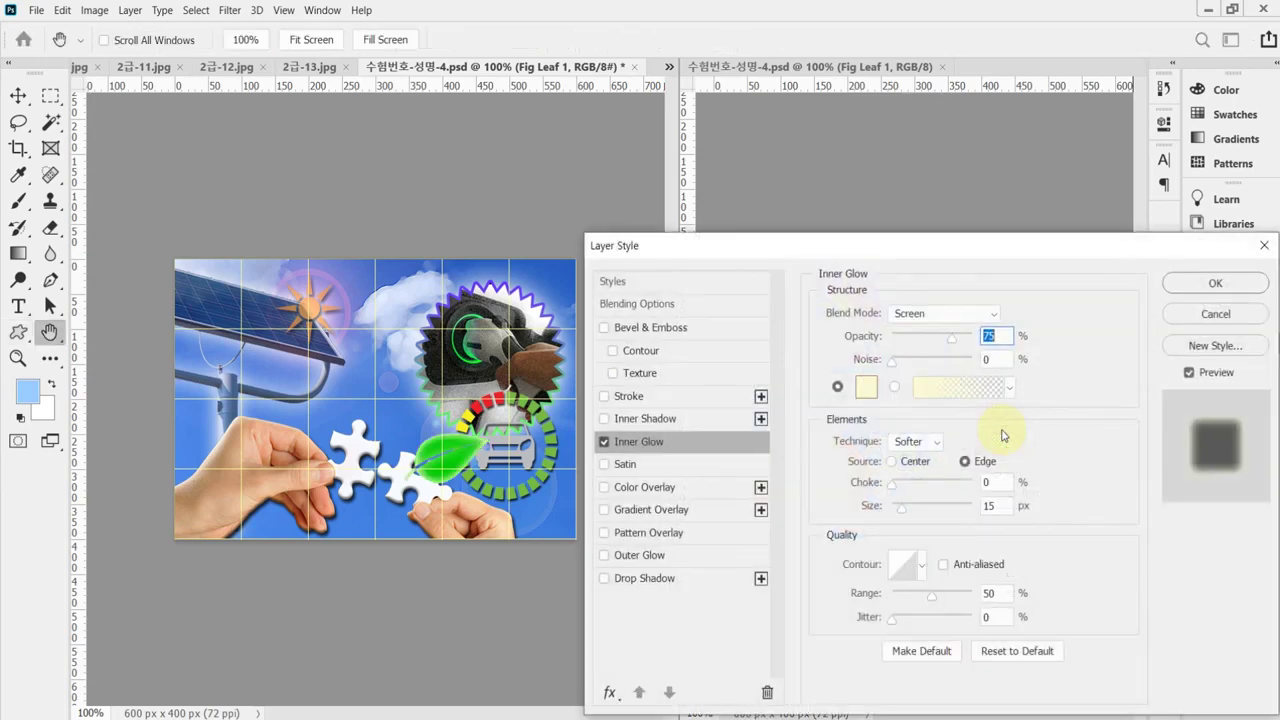
{"action": "left_click", "coordinate": [1003, 507]}
{"action": "type", "text": "20"}
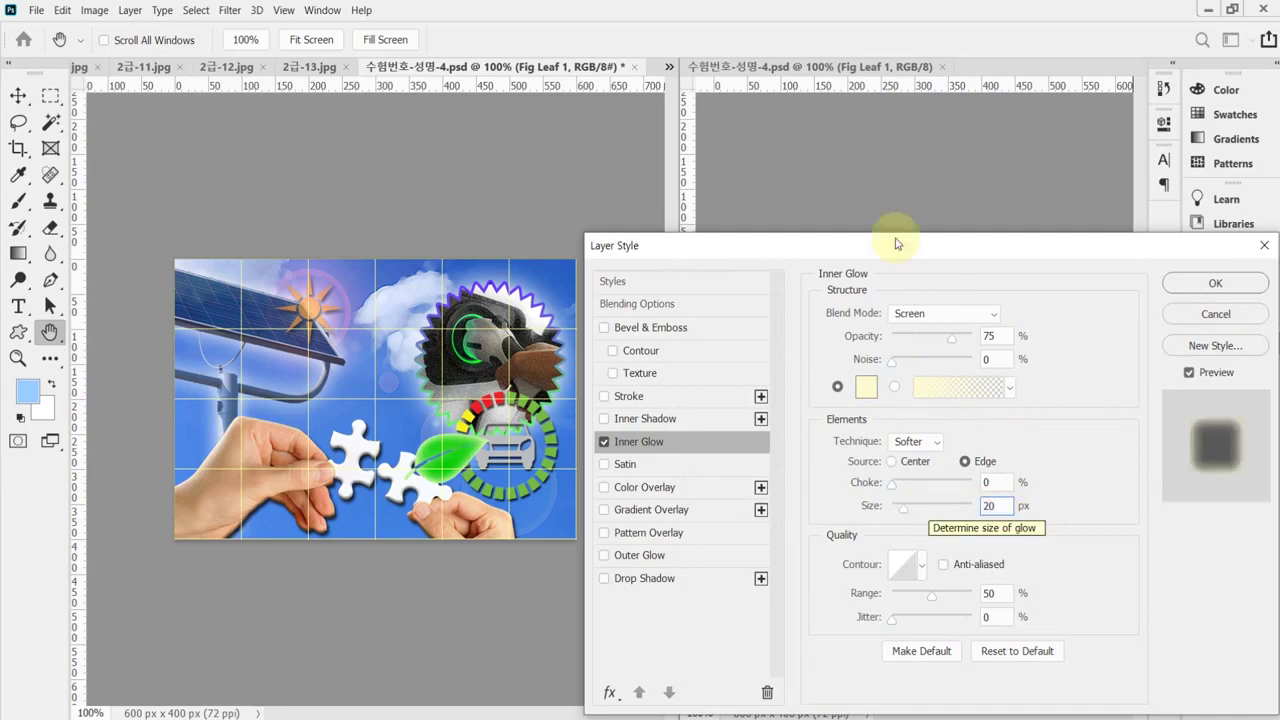
Set the leaf's inner glow colour to white and apply the layer style.
{"action": "left_click_drag", "start_coordinate": [871, 245], "coordinate": [767, 525]}
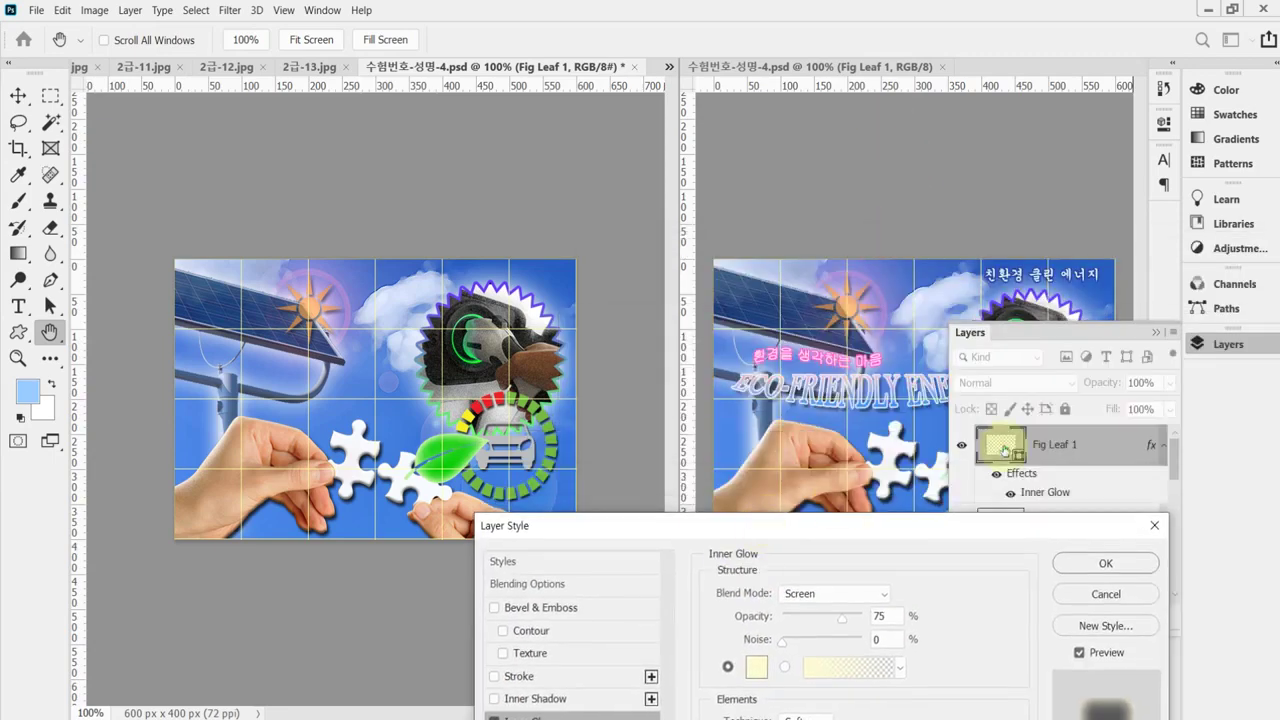
{"action": "left_click", "coordinate": [1213, 344]}
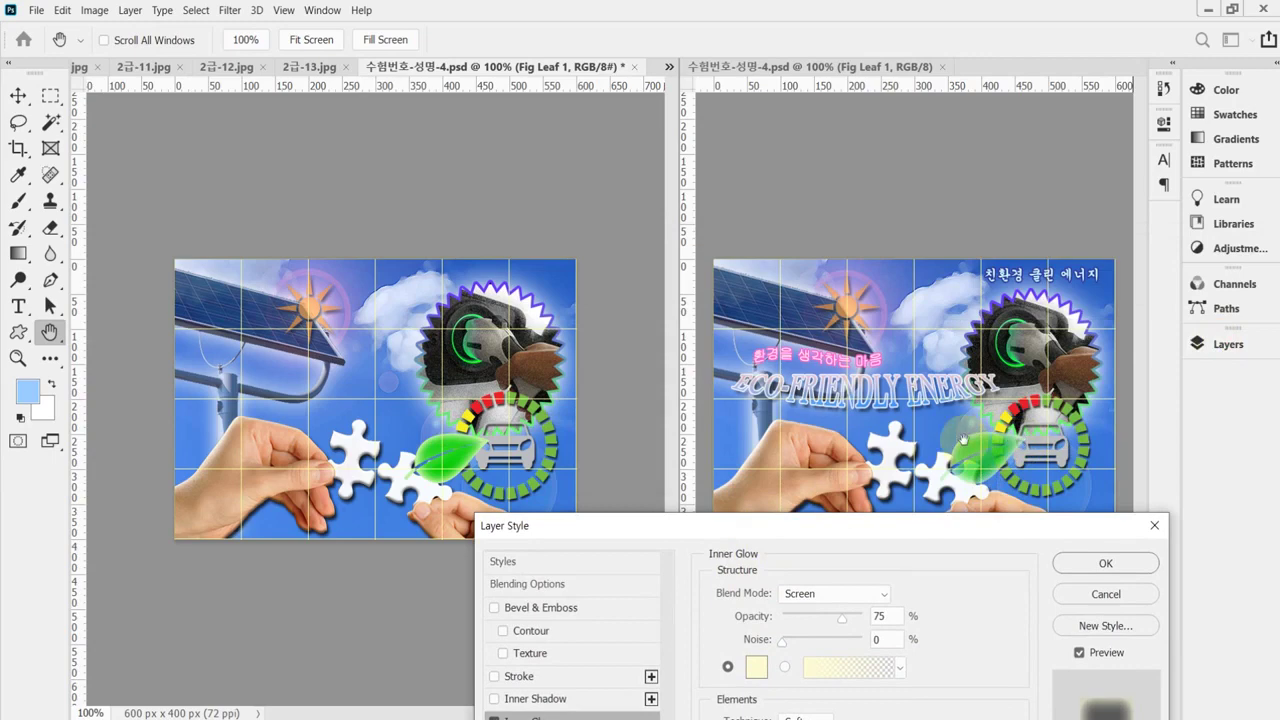
{"action": "left_click", "coordinate": [752, 667]}
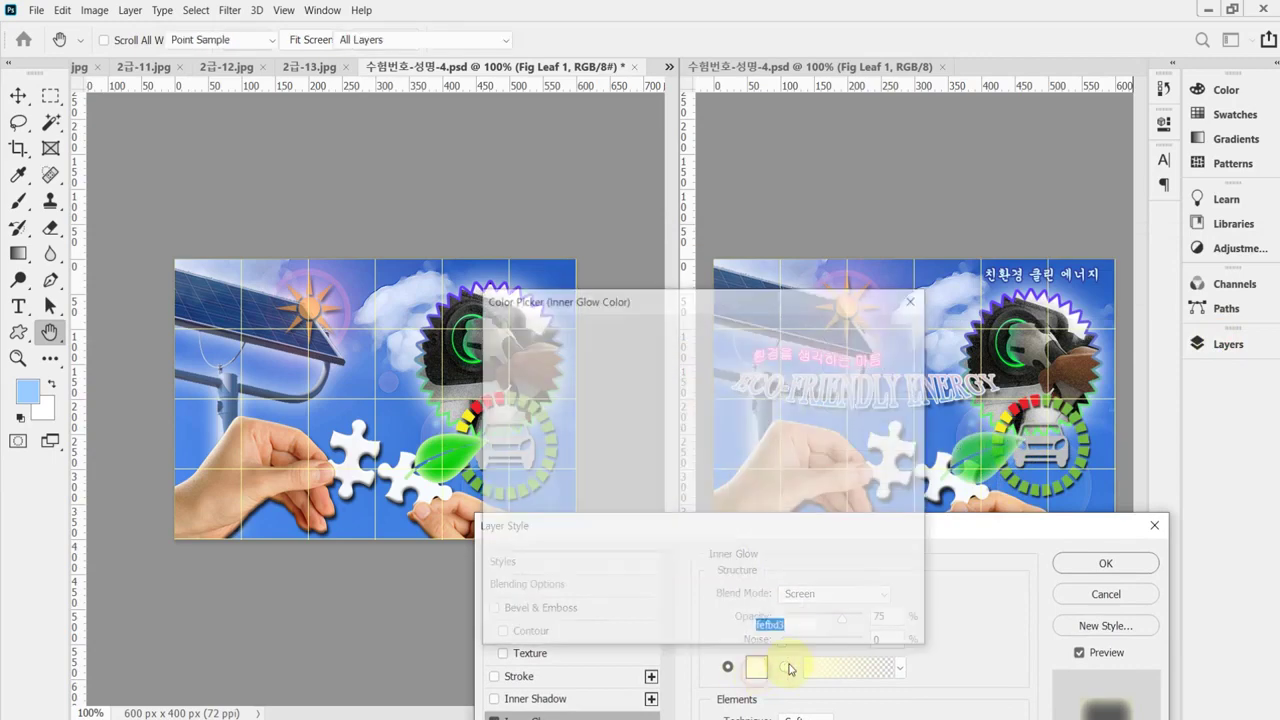
{"action": "left_click_drag", "start_coordinate": [520, 349], "coordinate": [466, 333]}
{"action": "left_click", "coordinate": [846, 340]}
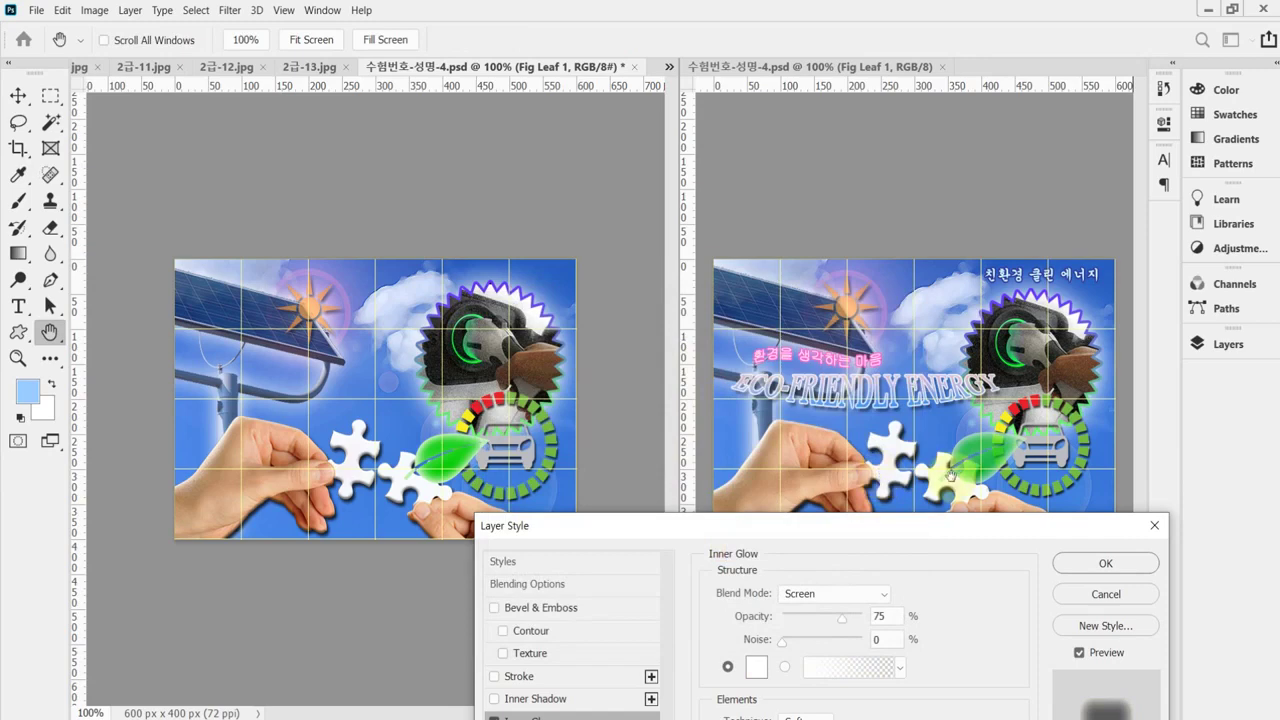
{"action": "left_click", "coordinate": [1100, 565]}
Lower the leaf layer's opacity to 70% and save the document.
{"action": "left_click", "coordinate": [1196, 343]}
{"action": "left_click", "coordinate": [1093, 388]}
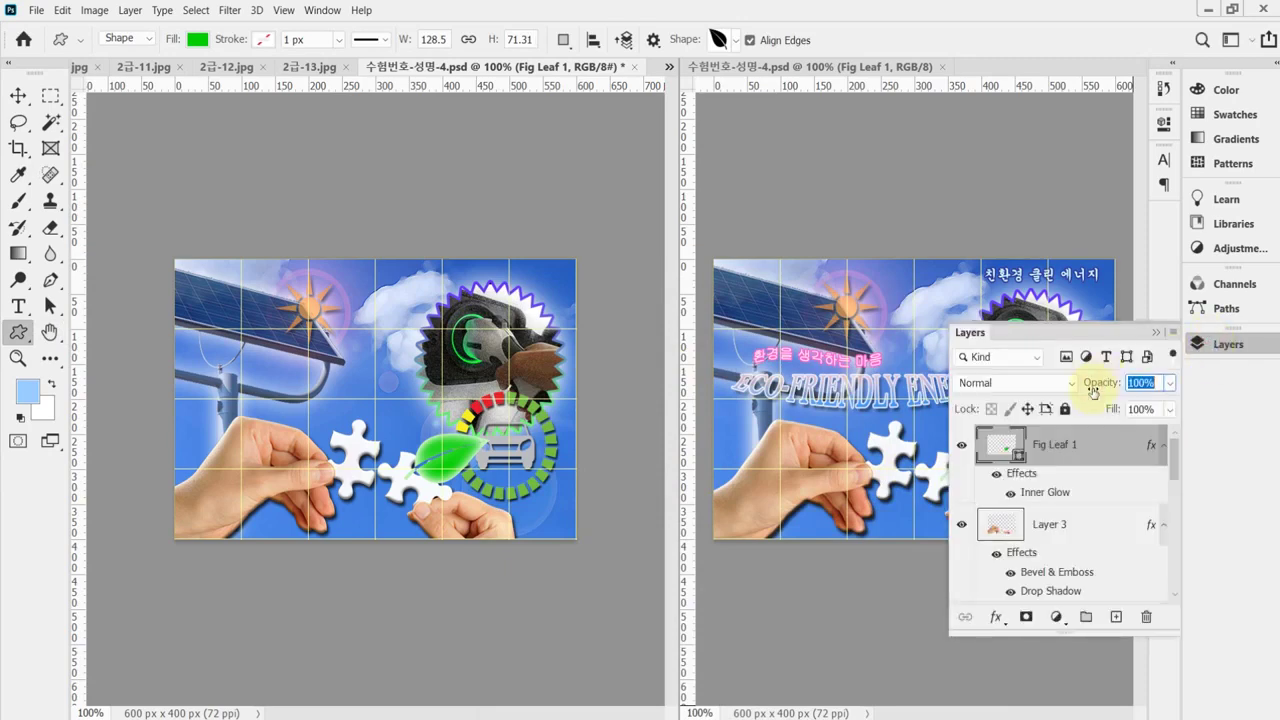
{"action": "type", "text": "70"}
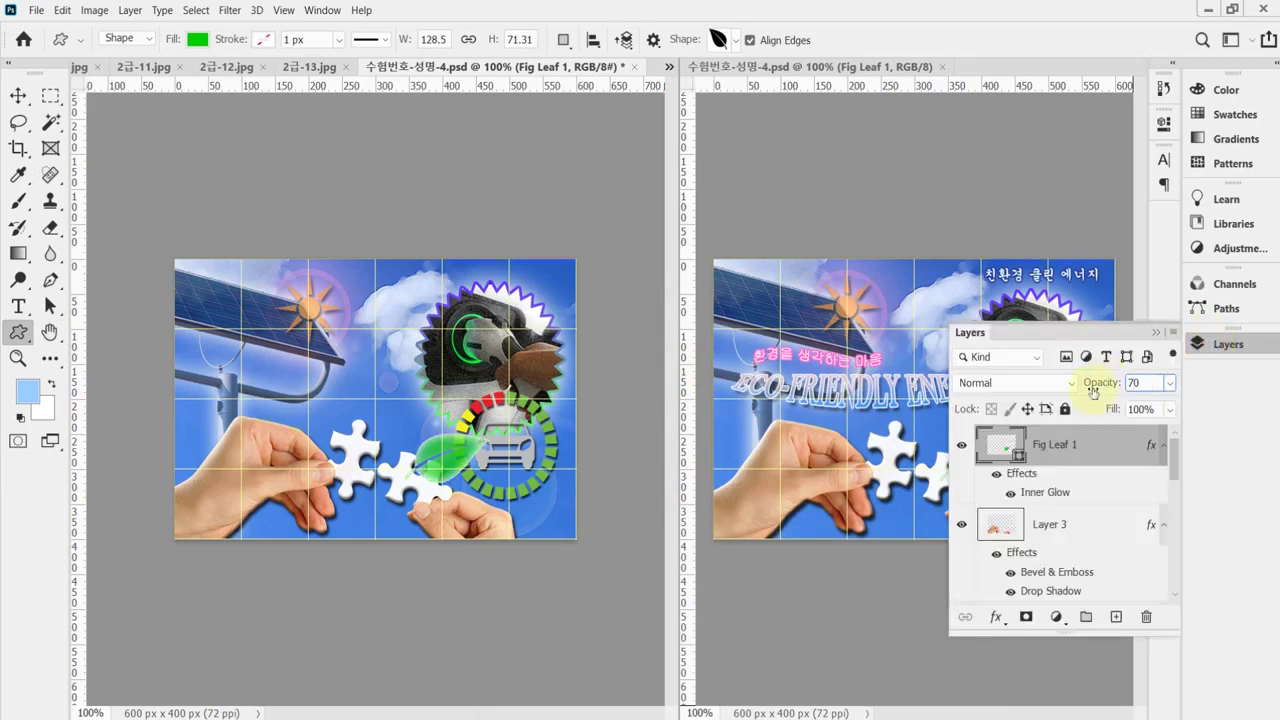
{"action": "key", "text": "Return"}
{"action": "left_click", "coordinate": [1234, 345]}
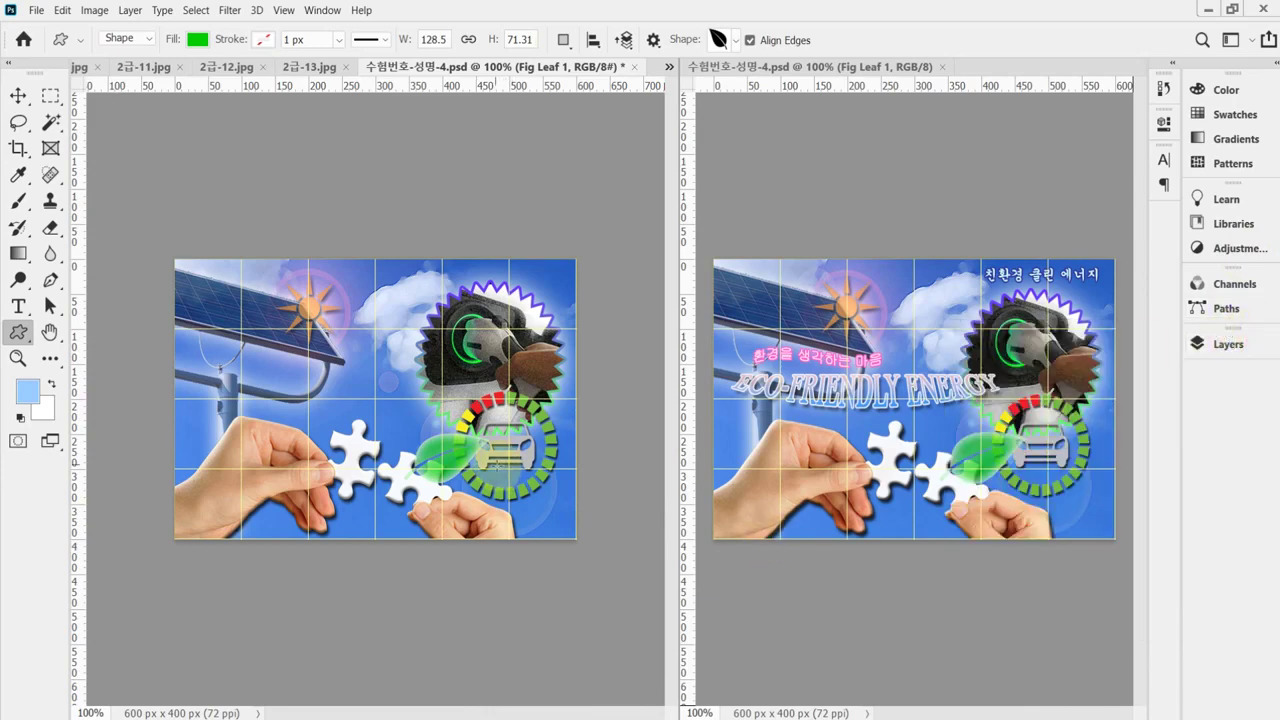
{"action": "key", "text": "ctrl+s"}
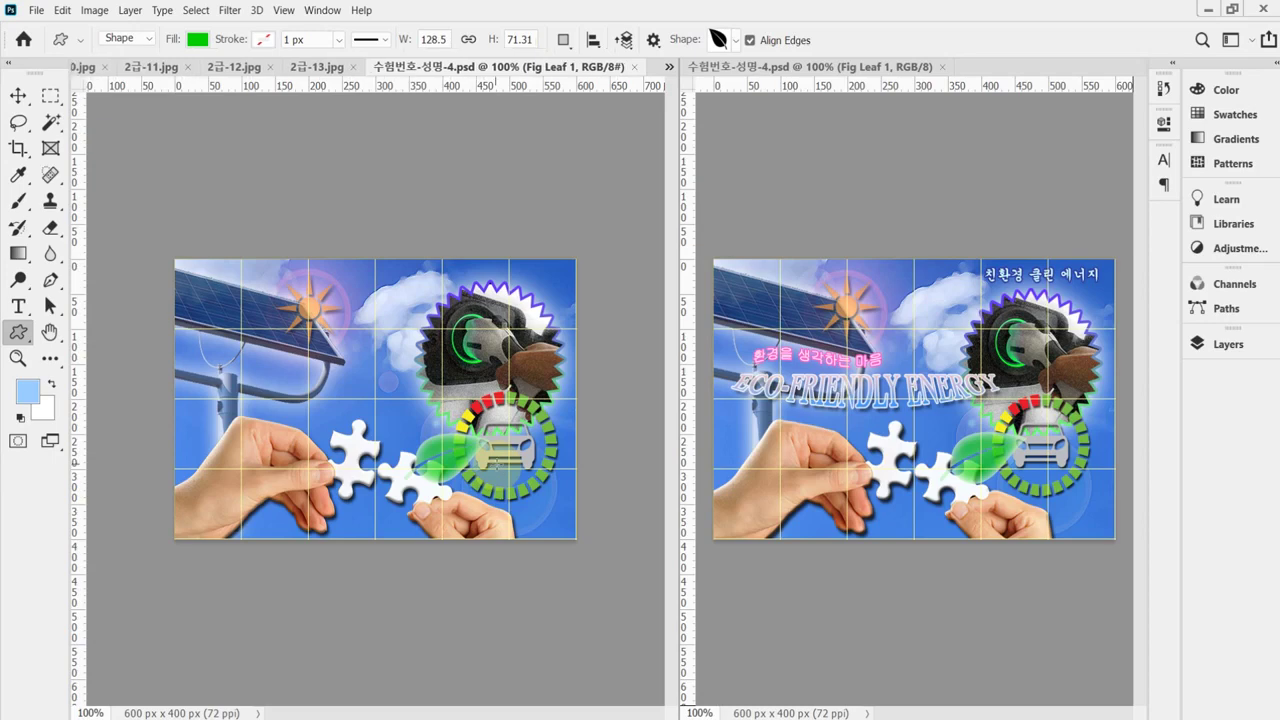
Look up the title text in Notepad and the text-effect specifications in the Acrobat Reader PDF, and return to the Photoshop composite.
{"action": "left_click_drag", "start_coordinate": [490, 465], "coordinate": [543, 470]}
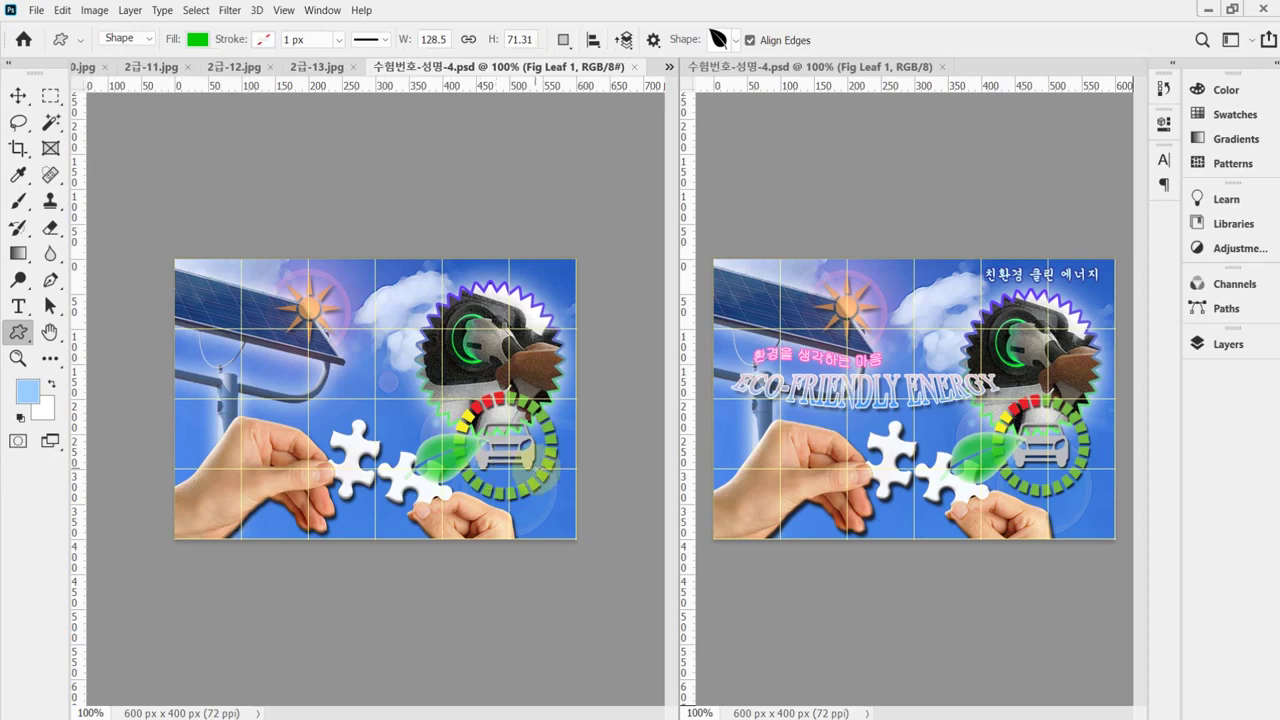
{"action": "left_click_drag", "start_coordinate": [543, 466], "coordinate": [352, 475]}
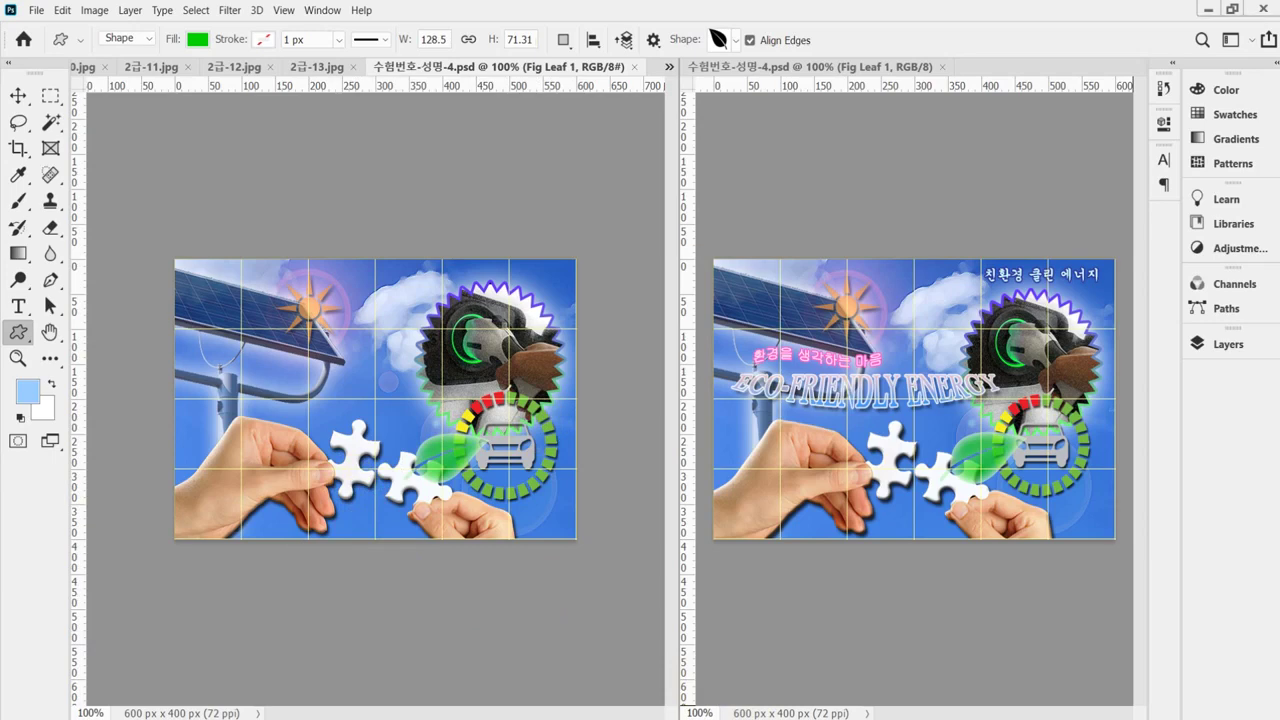
{"action": "key", "text": "alt+Tab"}
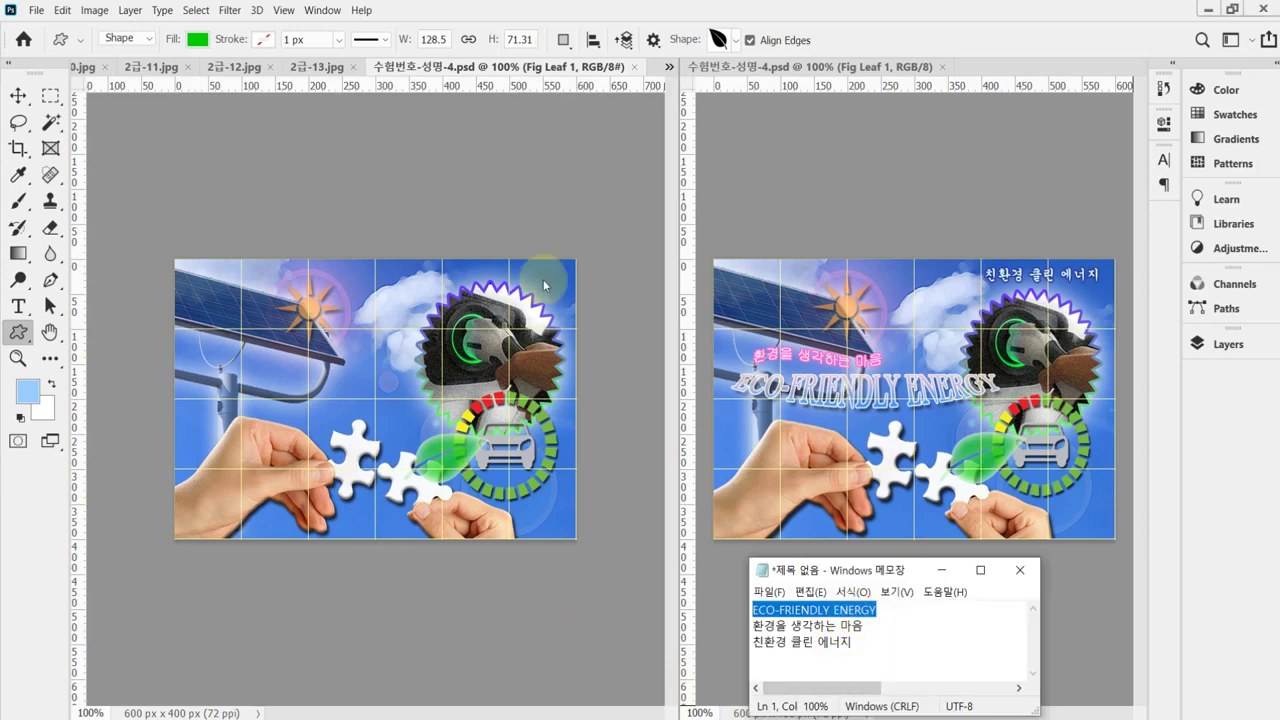
{"action": "left_click", "coordinate": [471, 68]}
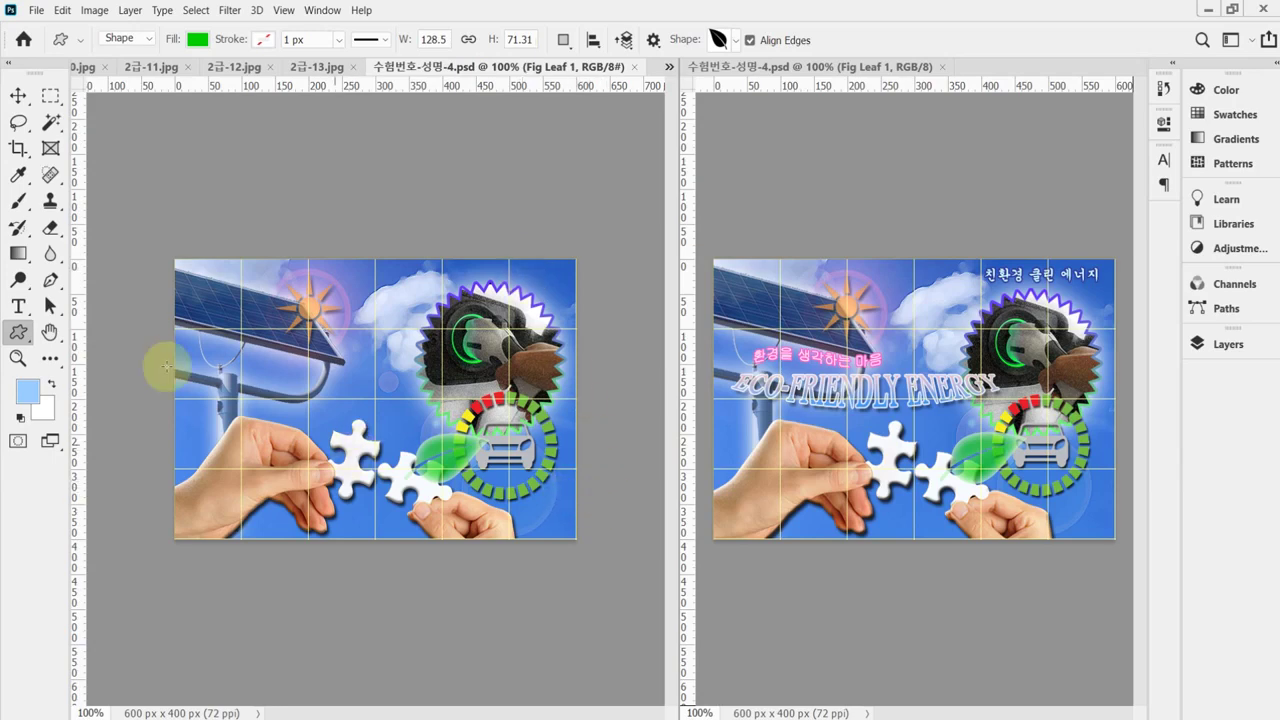
{"action": "key", "text": "alt+Tab"}
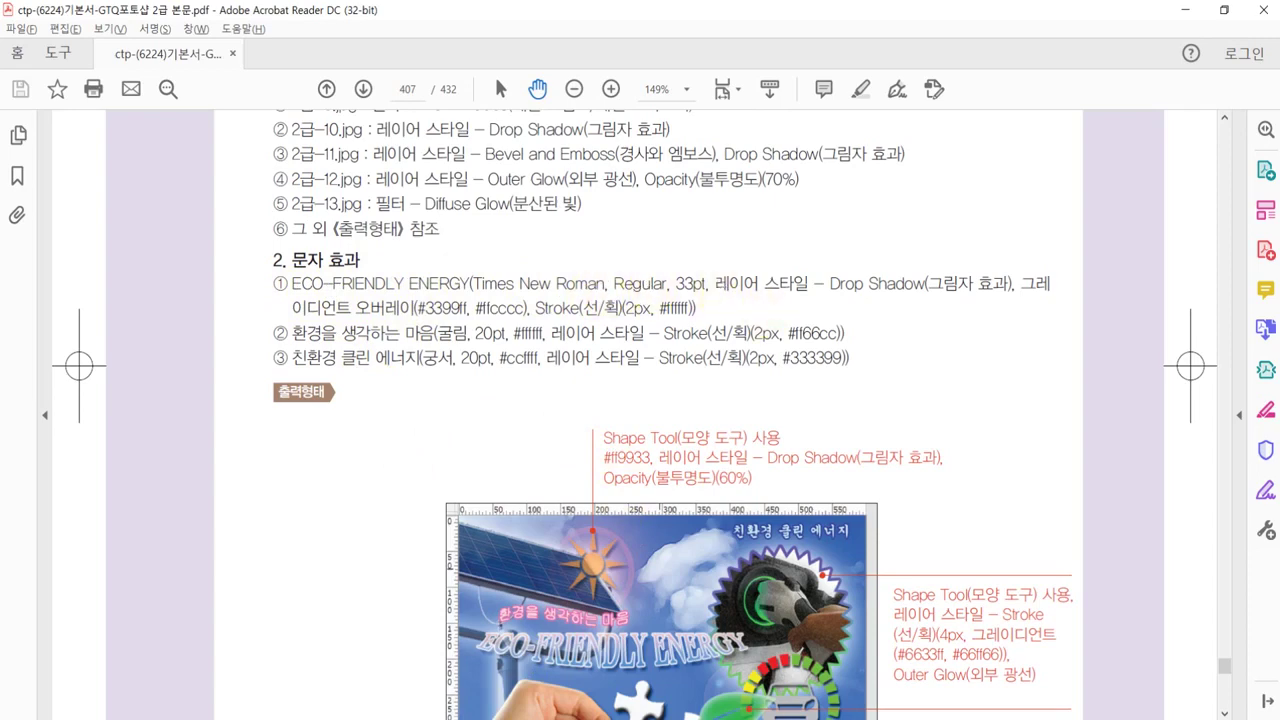
{"action": "key", "text": "alt+Tab"}
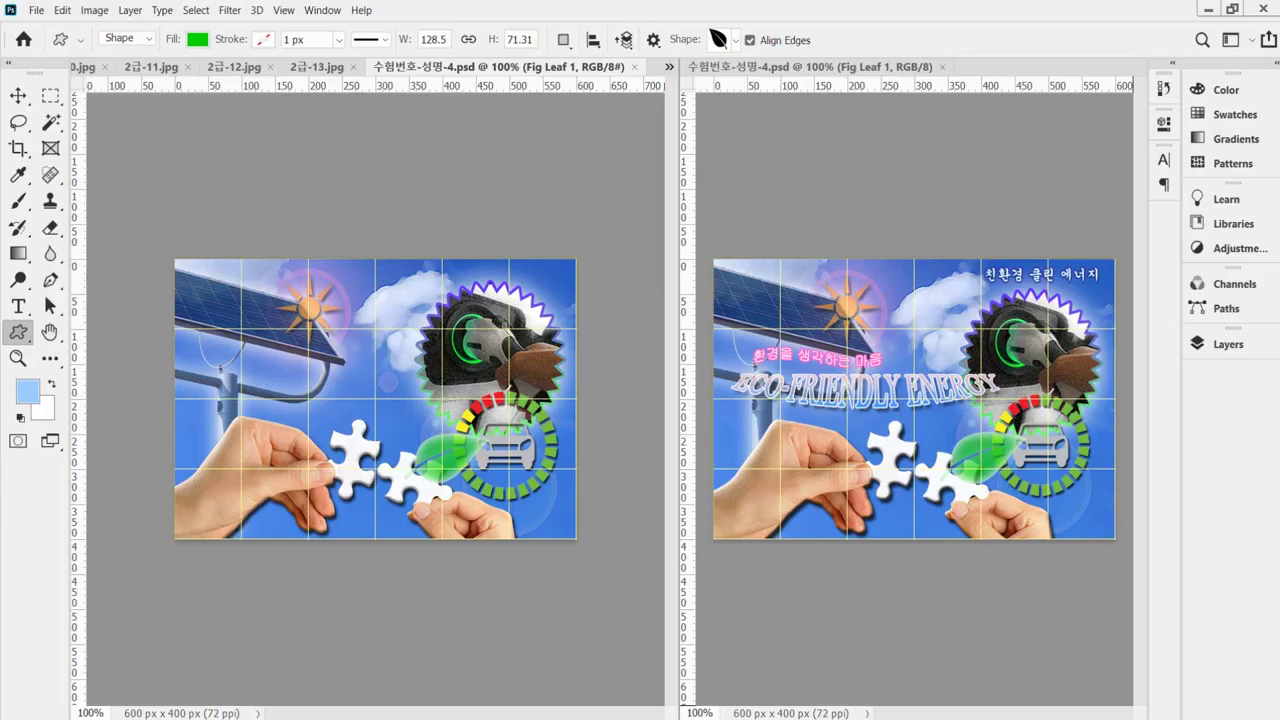
Start a text line below the solar panel in Times New Roman Regular and check the required size in the PDF.
{"action": "left_click", "coordinate": [18, 310]}
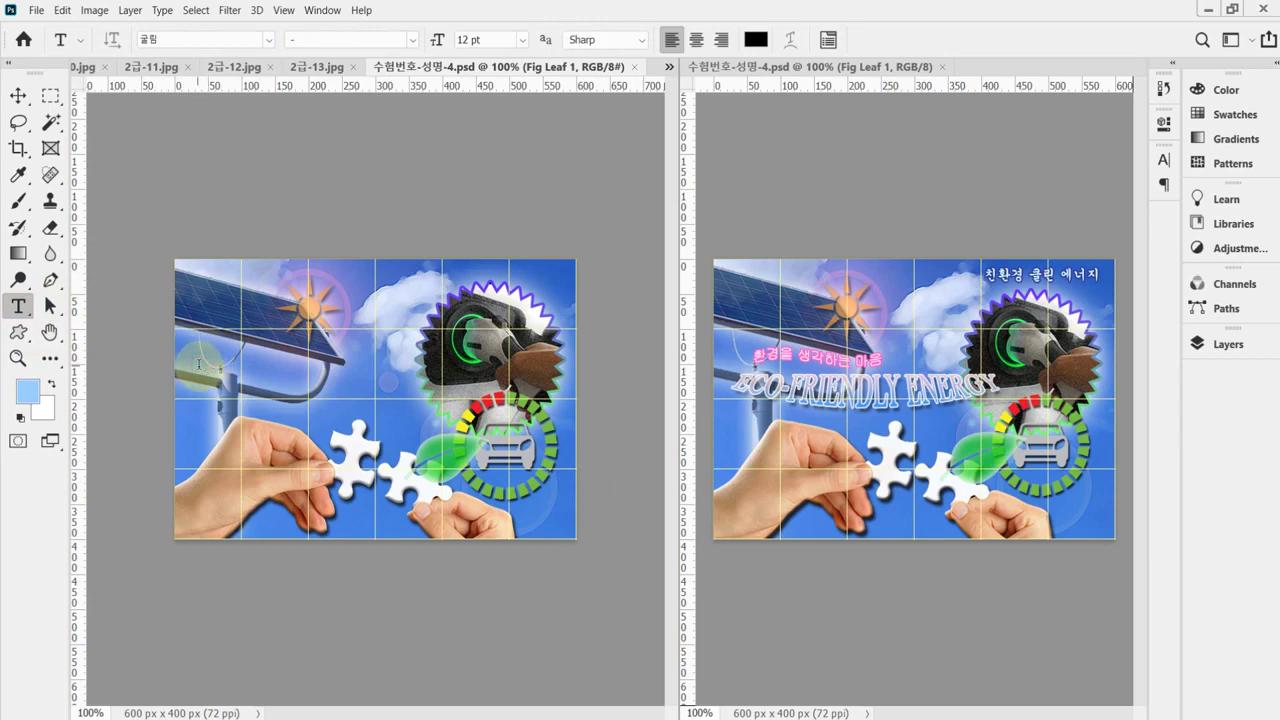
{"action": "left_click", "coordinate": [198, 364]}
{"action": "left_click", "coordinate": [194, 40]}
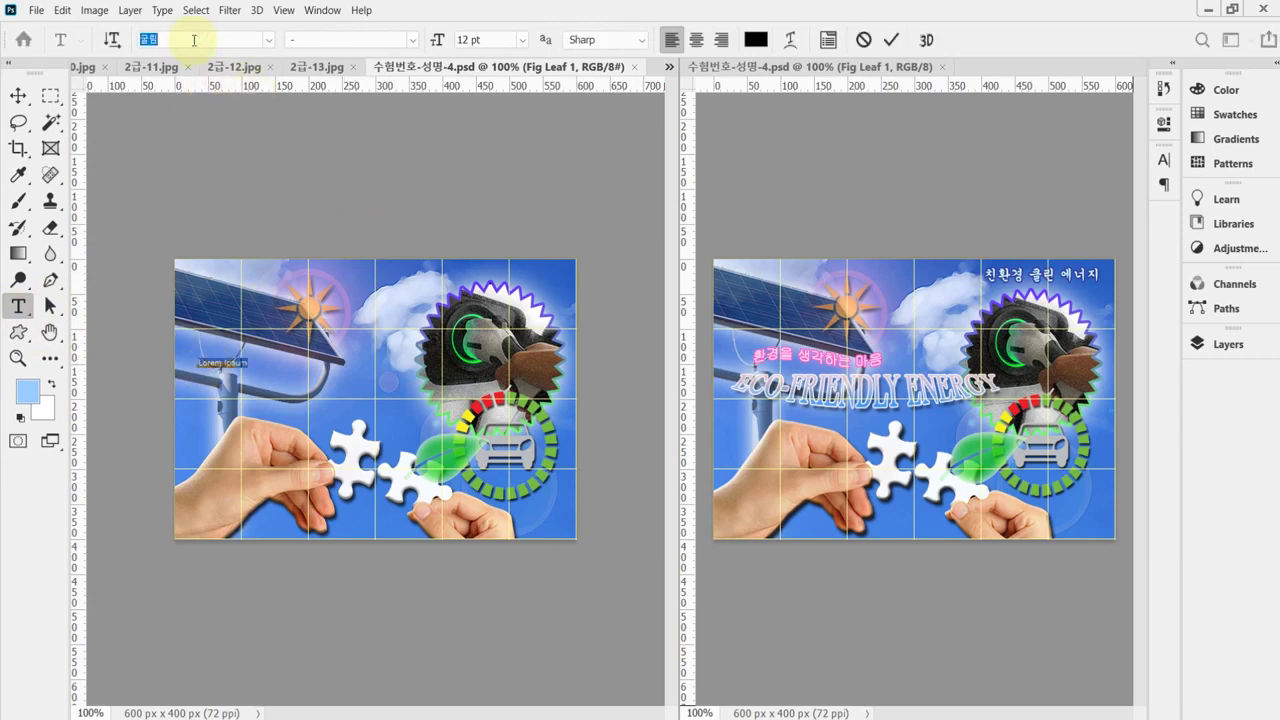
{"action": "type", "text": "times New Roman"}
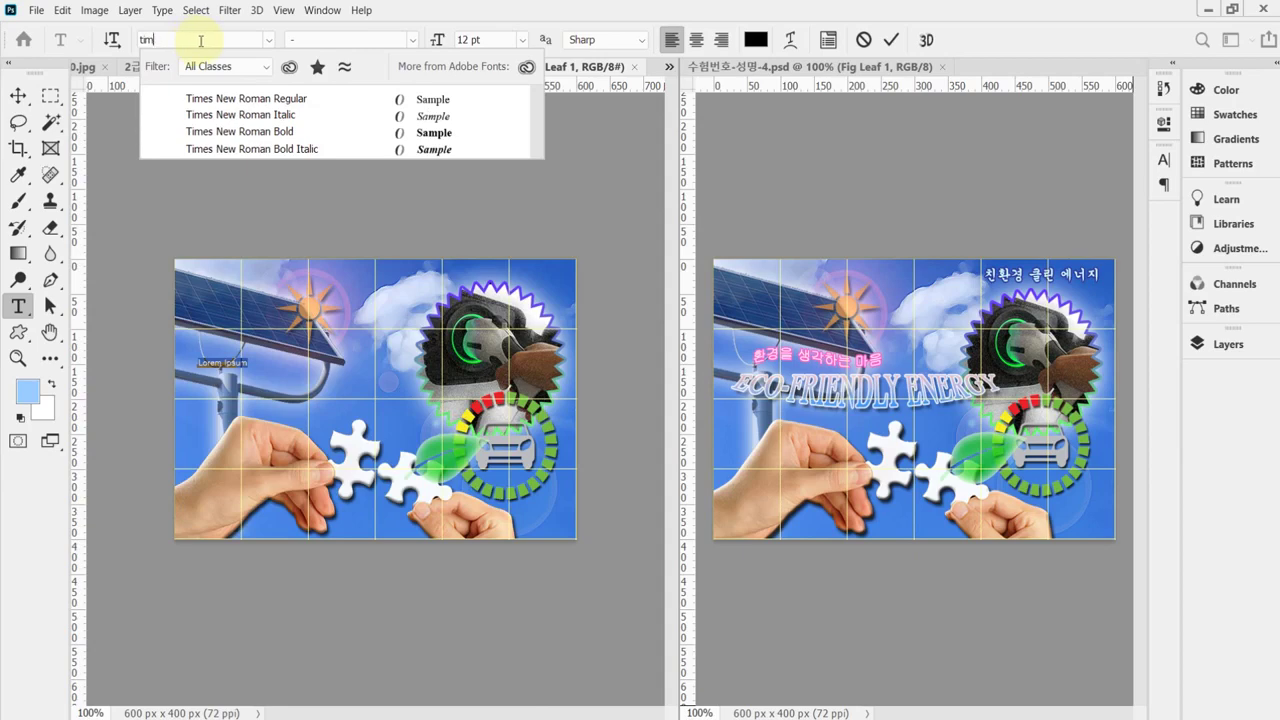
{"action": "left_click", "coordinate": [228, 106]}
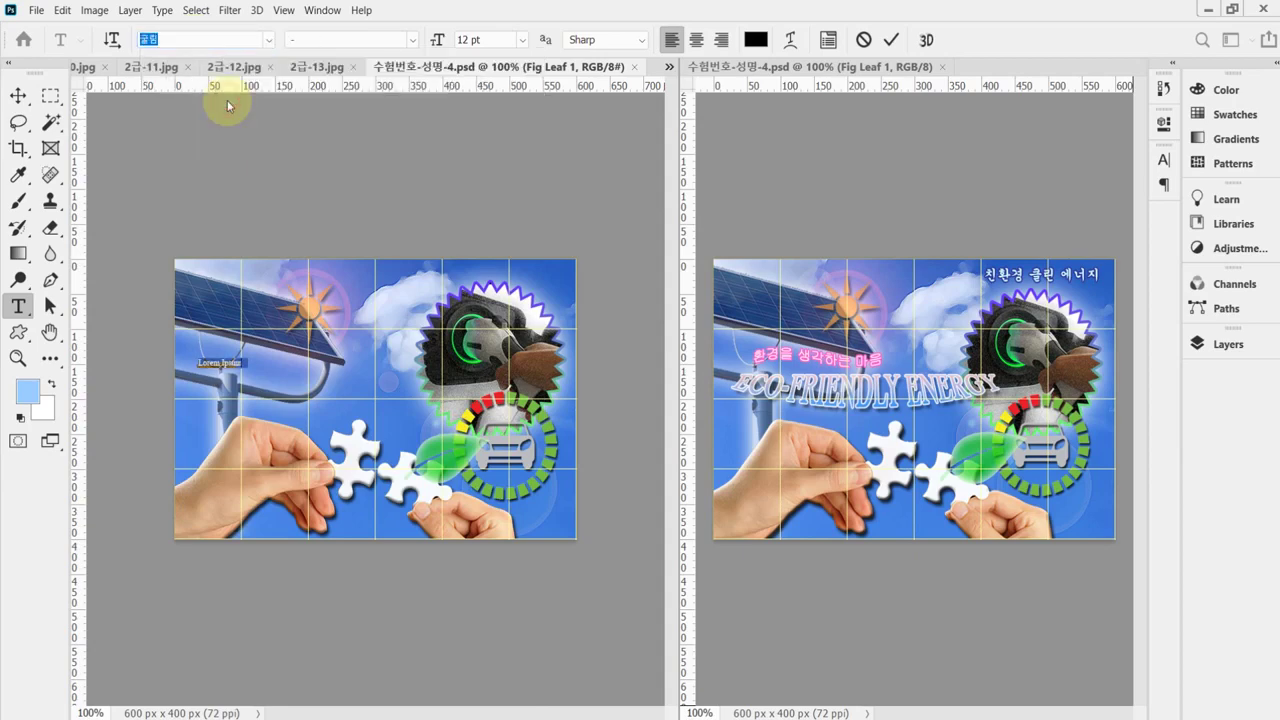
{"action": "left_click", "coordinate": [449, 714]}
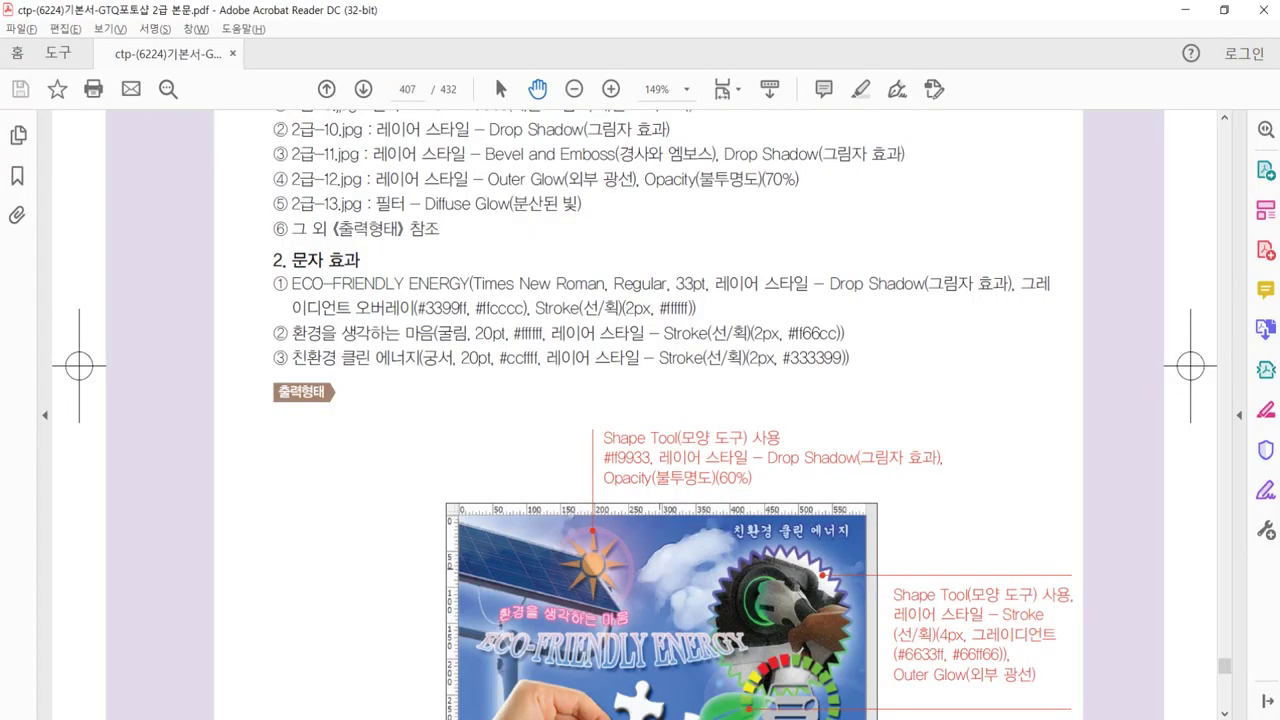
{"action": "key", "text": "alt+Tab"}
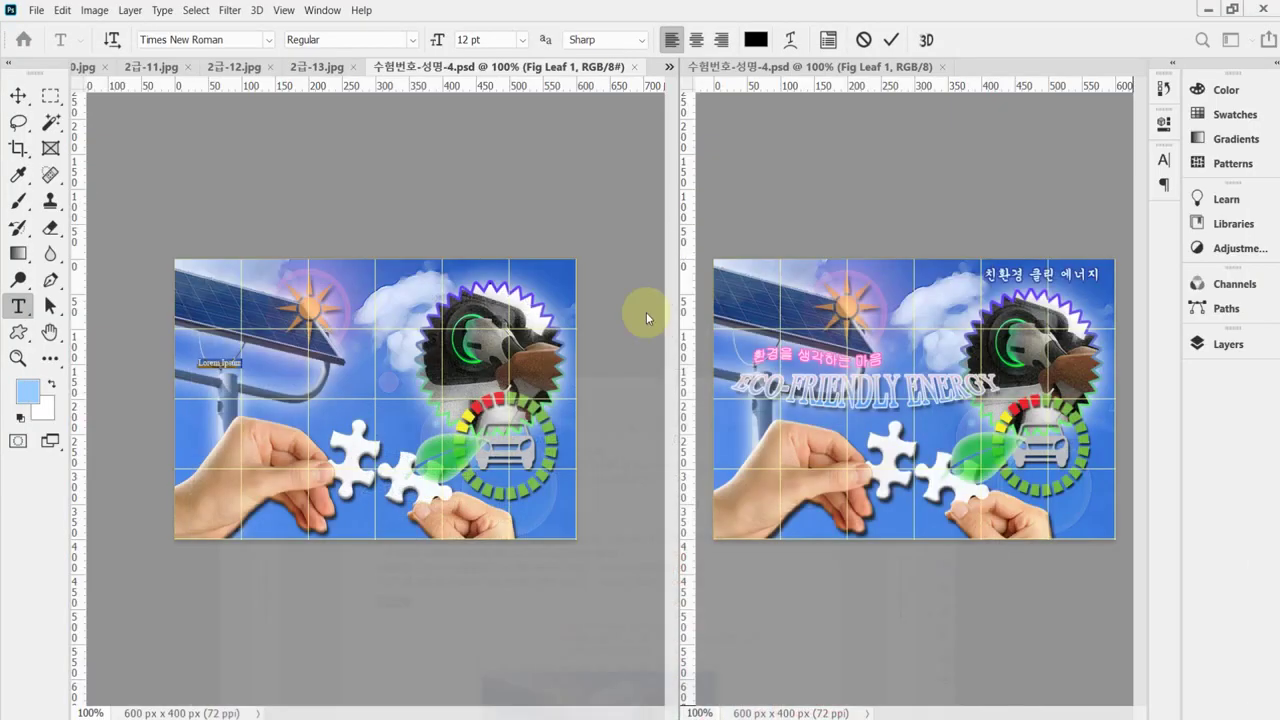
Set the font size to 33 pt, enter ECO-FRIENDLY ENERGY as the title, and move it slightly down.
{"action": "left_click", "coordinate": [487, 40]}
{"action": "type", "text": "33"}
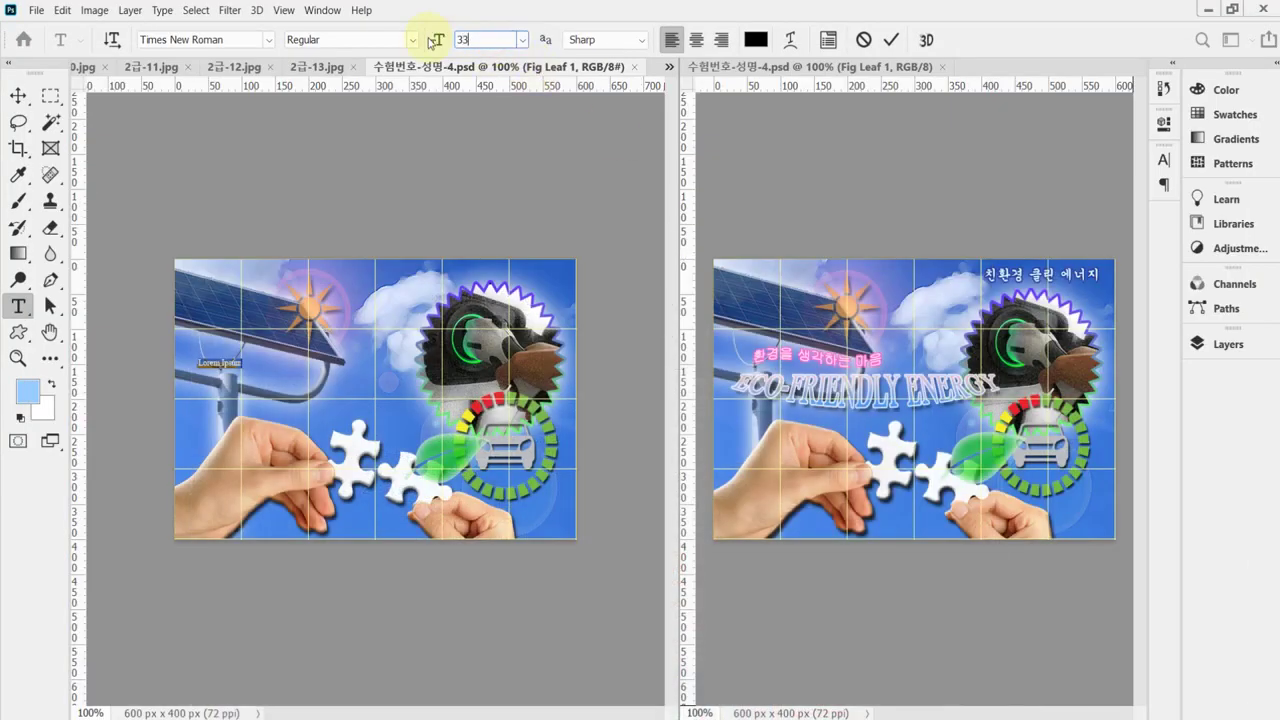
{"action": "key", "text": "Return"}
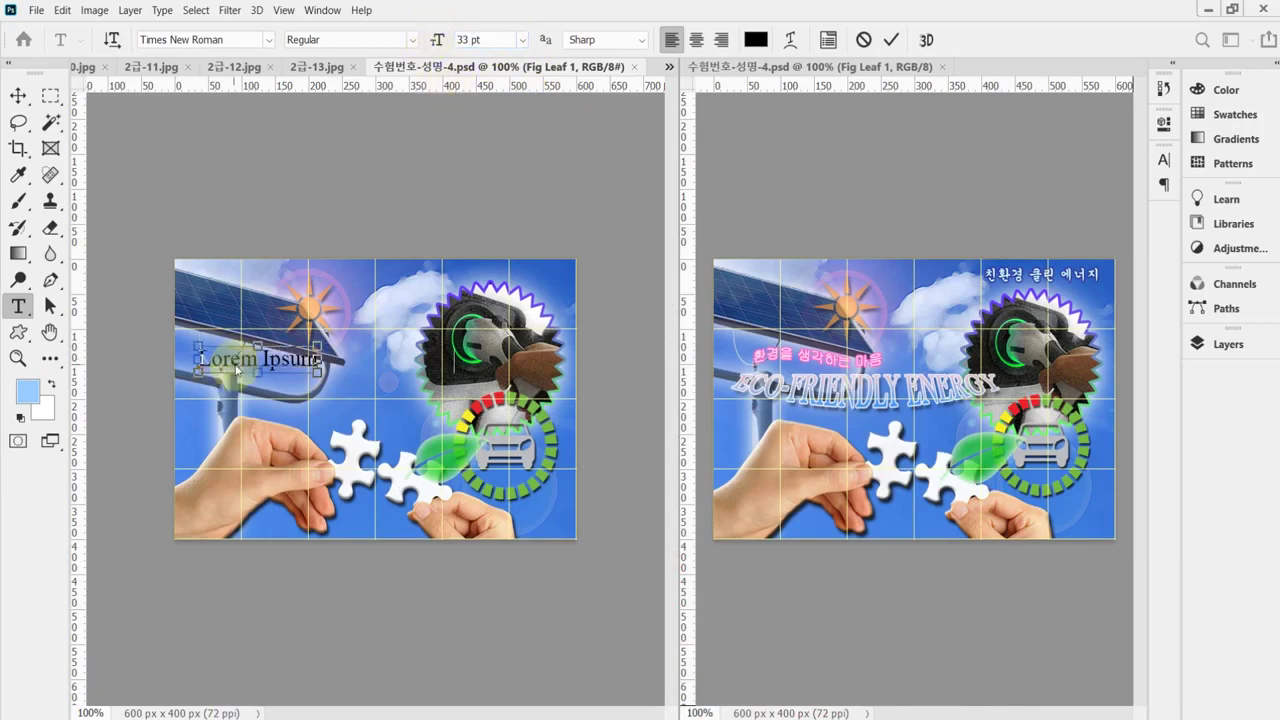
{"action": "type", "text": "ECO-FRIENDLY ENERGY"}
{"action": "left_click_drag", "start_coordinate": [428, 397], "coordinate": [428, 410]}
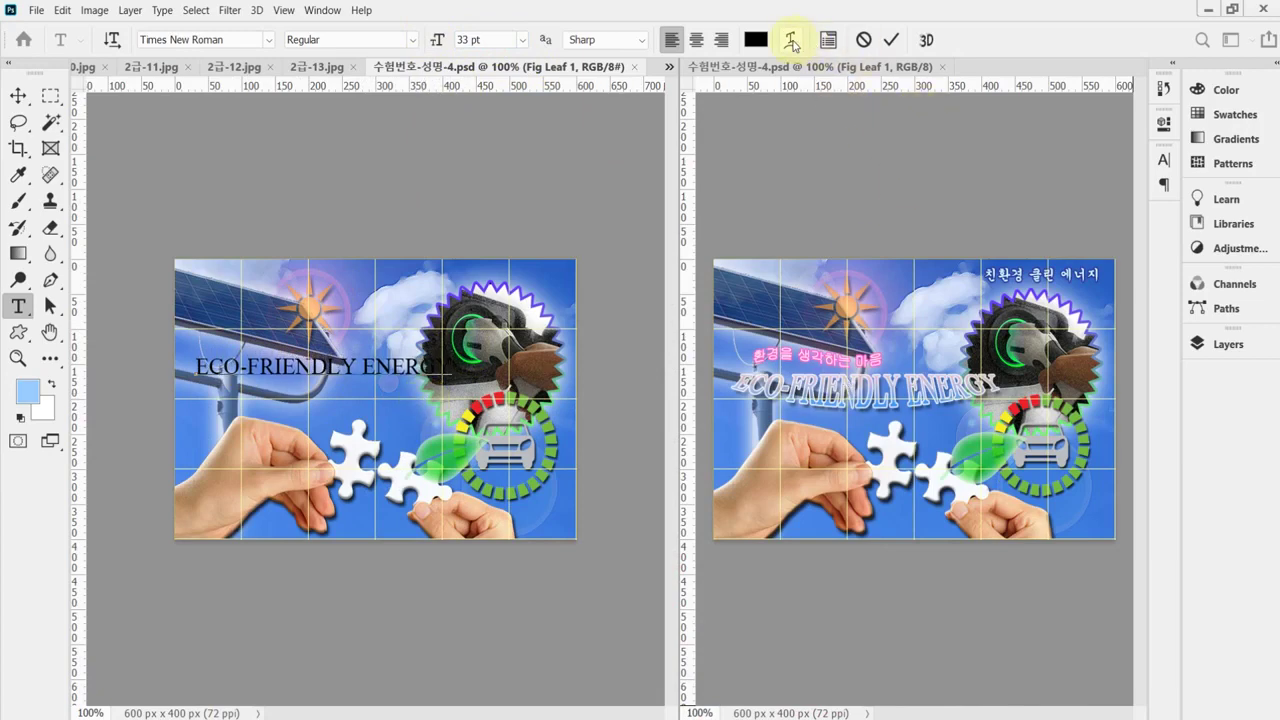
Warp the ECO-FRIENDLY ENERGY title with the Shell Lower style at 40% bend and move it down toward the hands.
{"action": "left_click", "coordinate": [791, 42]}
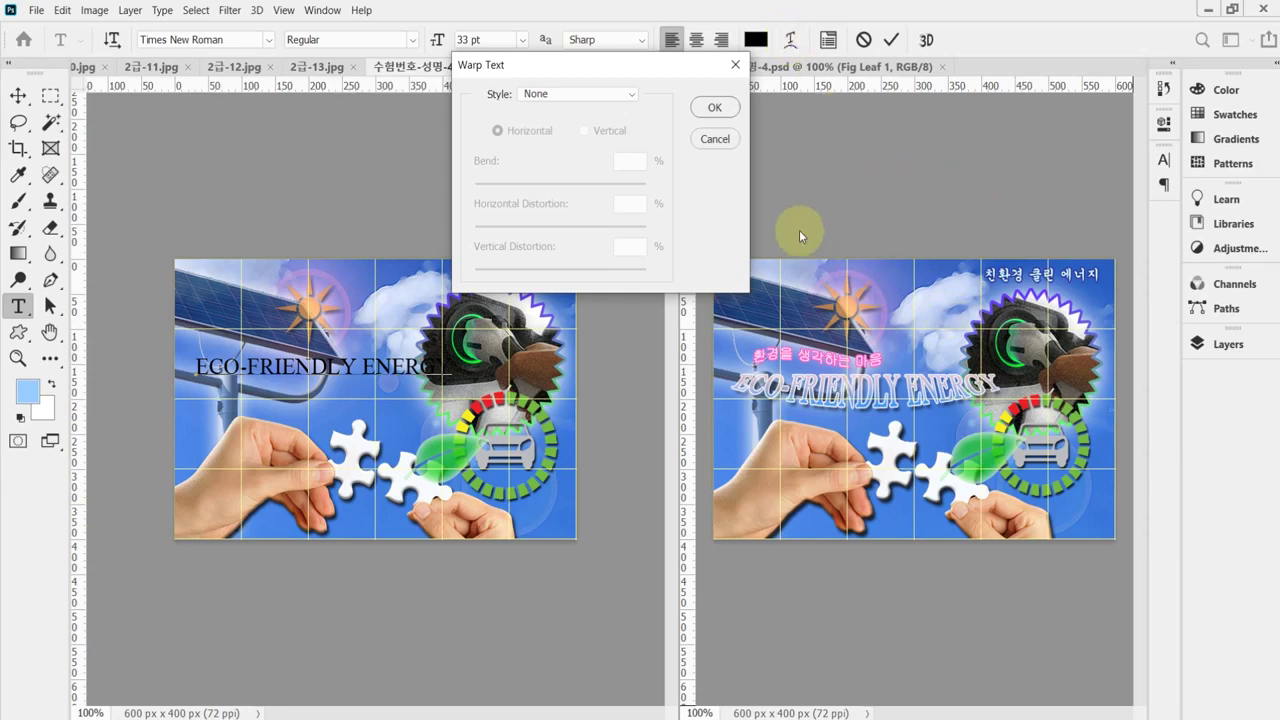
{"action": "left_click", "coordinate": [607, 100]}
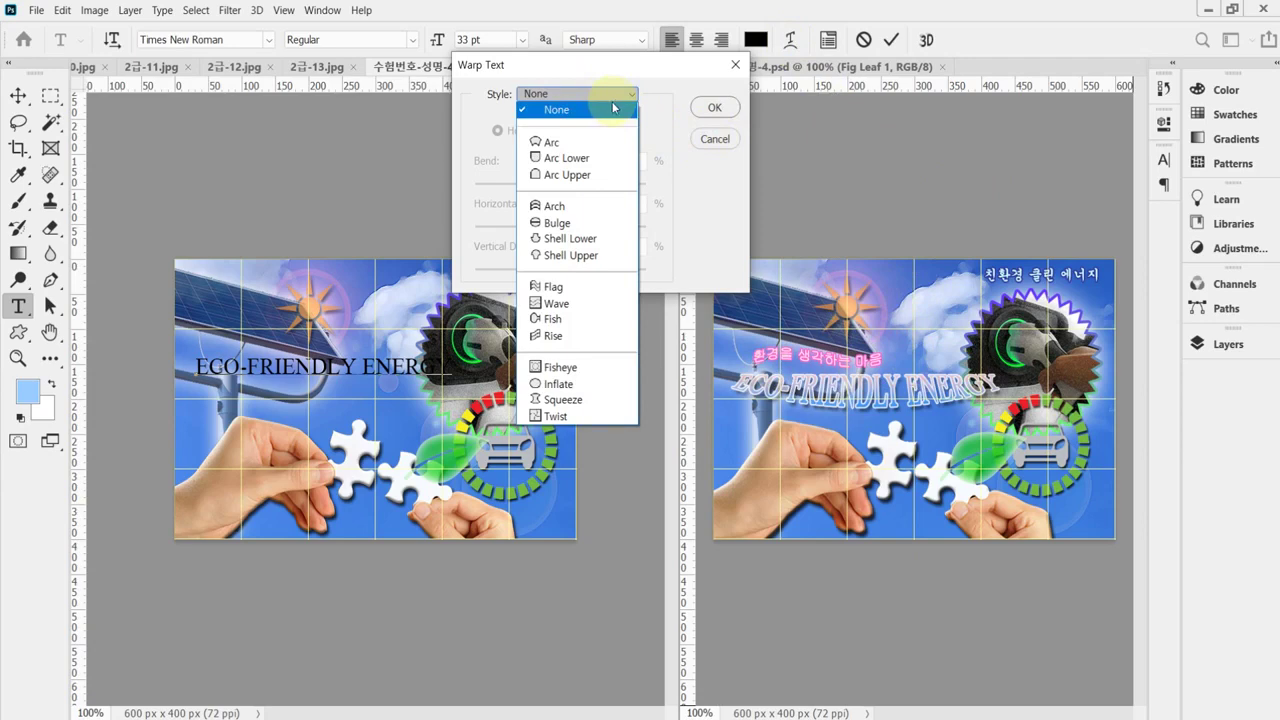
{"action": "left_click", "coordinate": [602, 241]}
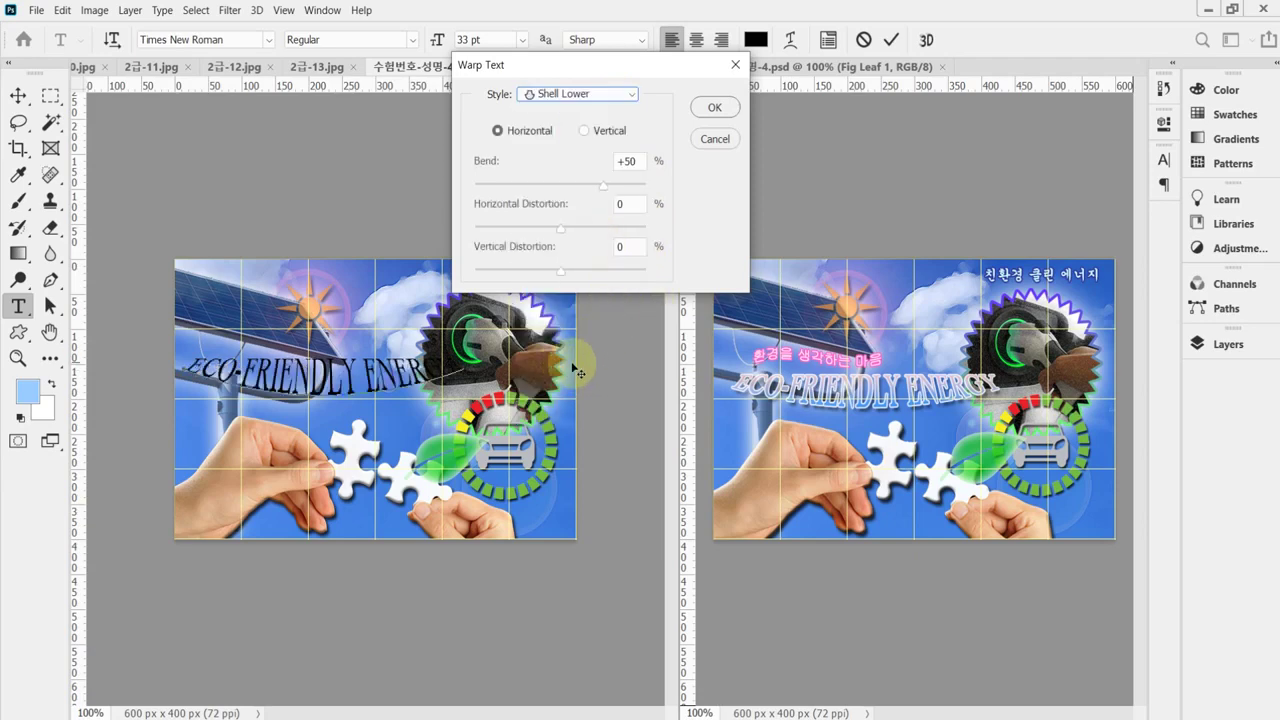
{"action": "double_click", "coordinate": [634, 165]}
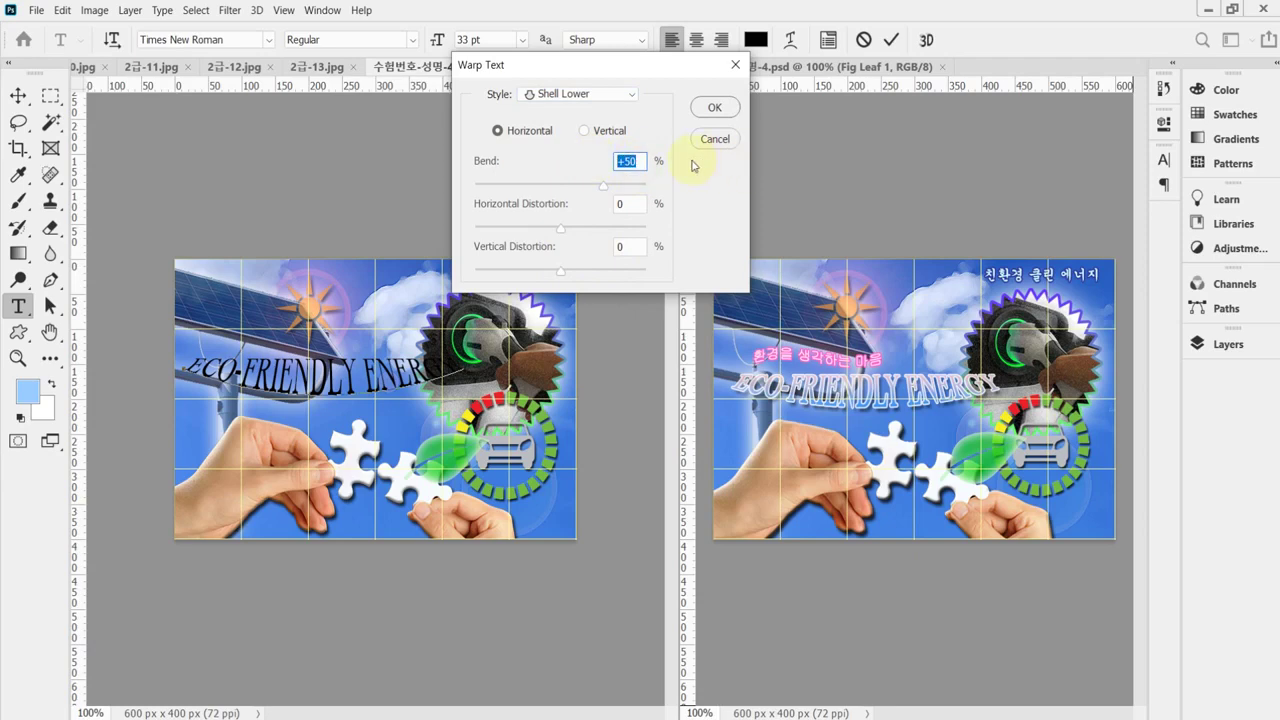
{"action": "type", "text": "40"}
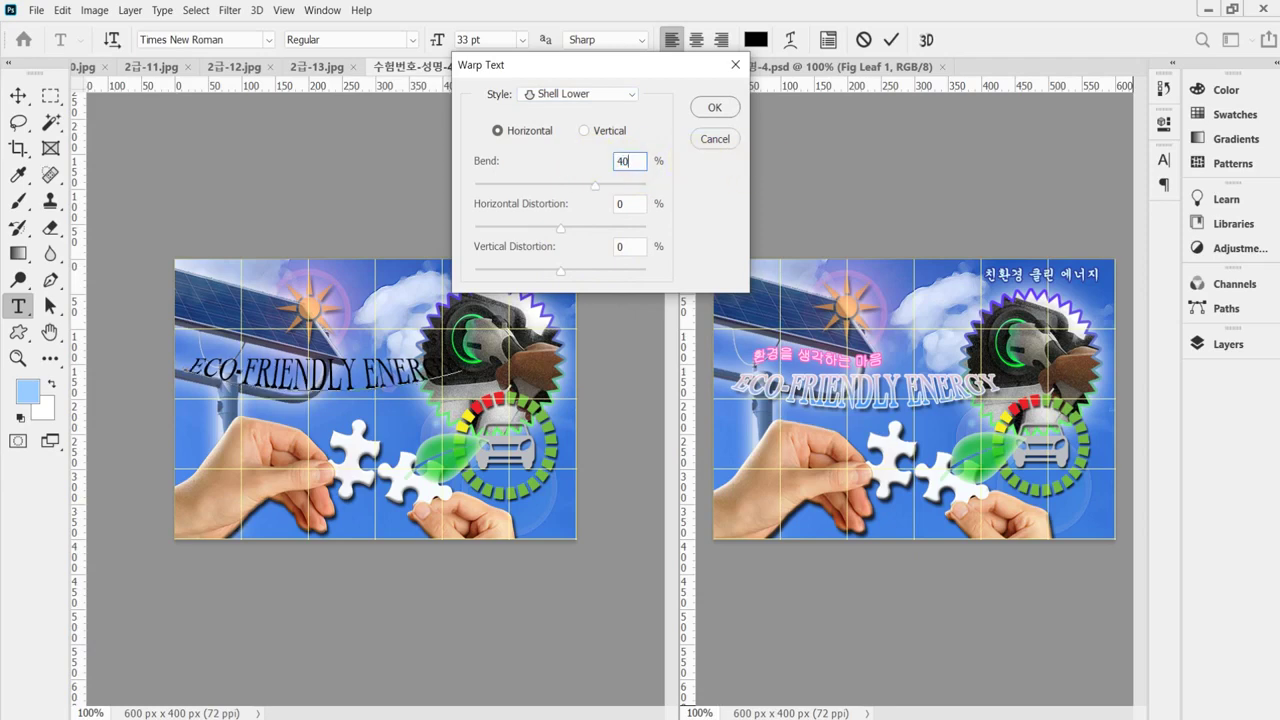
{"action": "key", "text": "Return"}
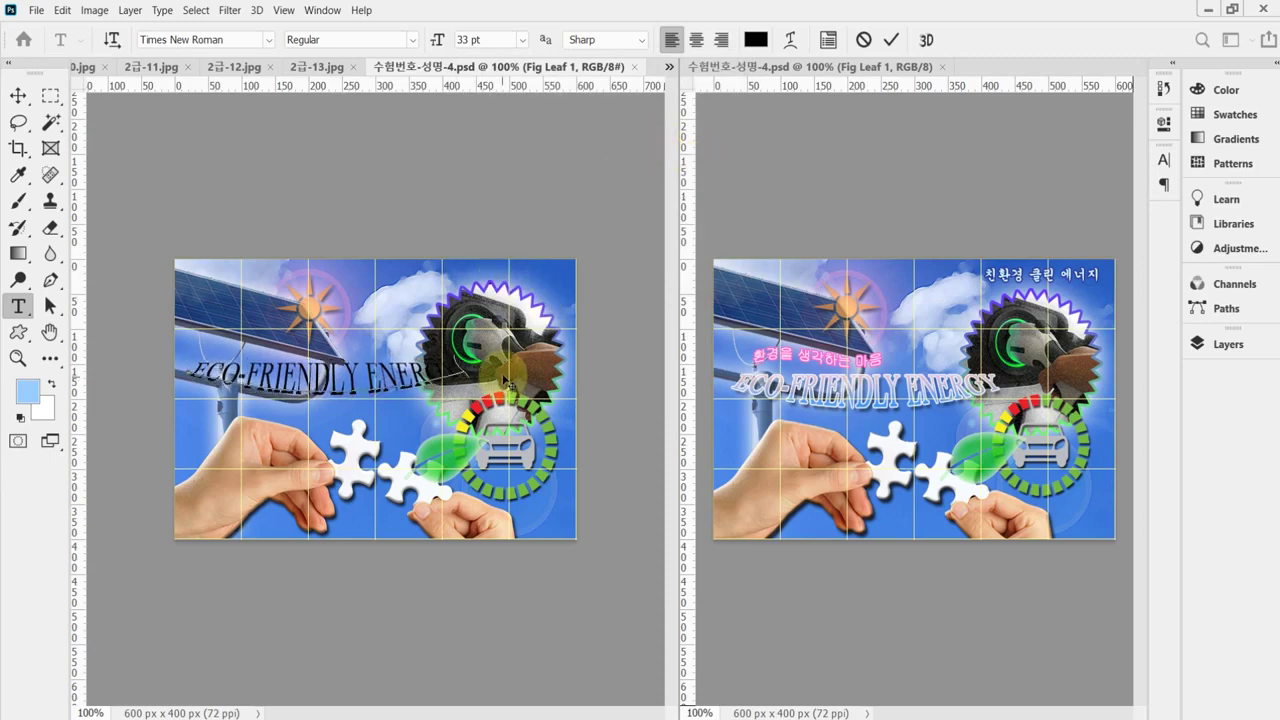
{"action": "key", "text": "ctrl+shift+Down"}
{"action": "key", "text": "ctrl+shift+Down"}
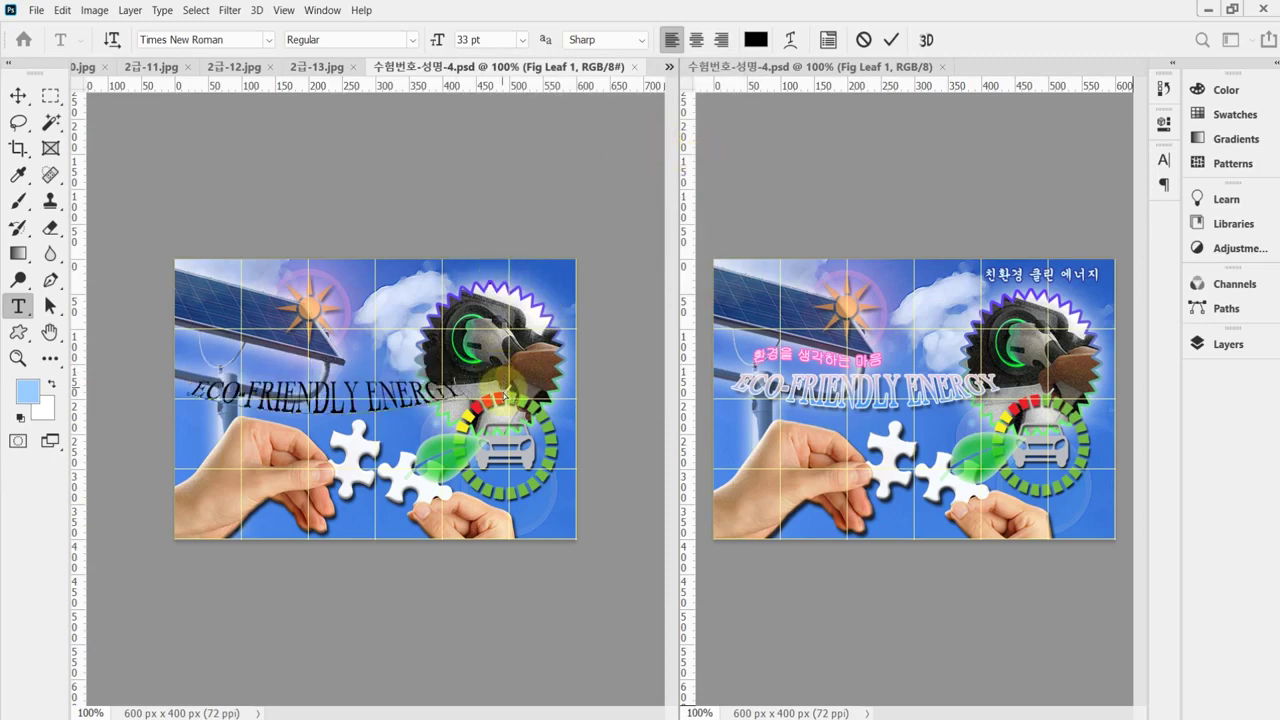
Add a 2 px solid white stroke to the ECO-FRIENDLY ENERGY text layer.
{"action": "left_click", "coordinate": [1195, 345]}
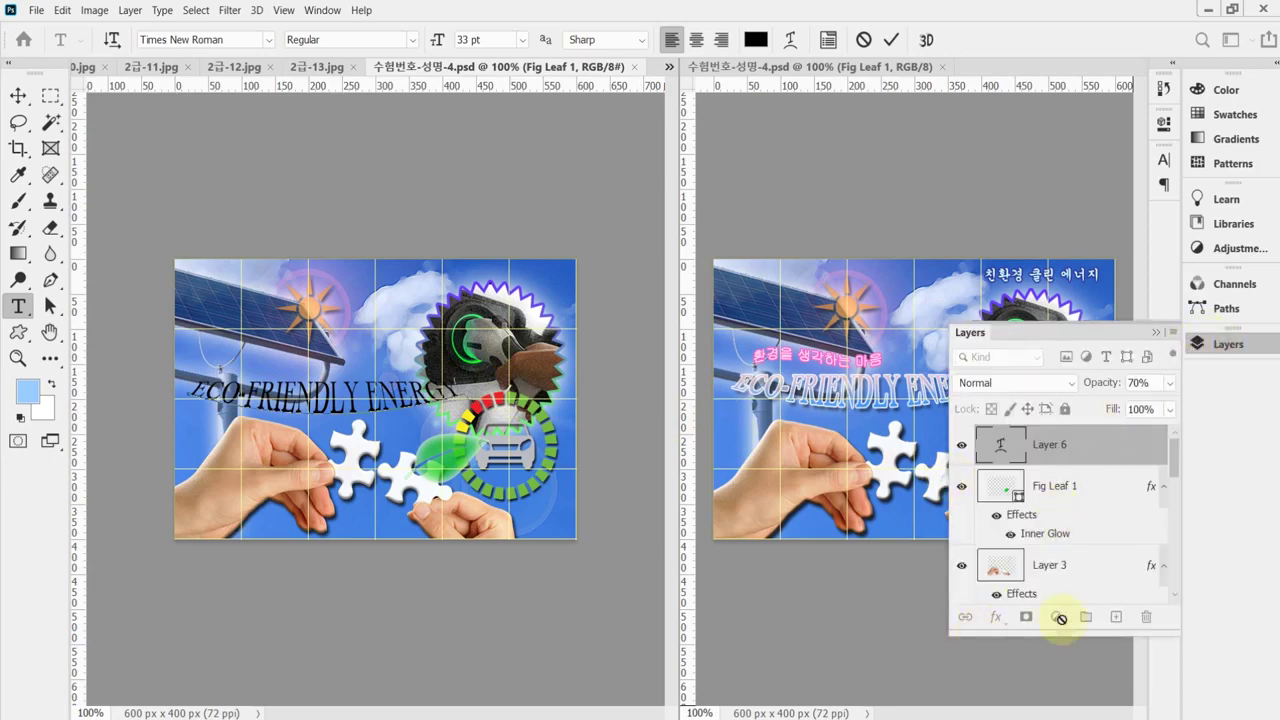
{"action": "left_click", "coordinate": [996, 618]}
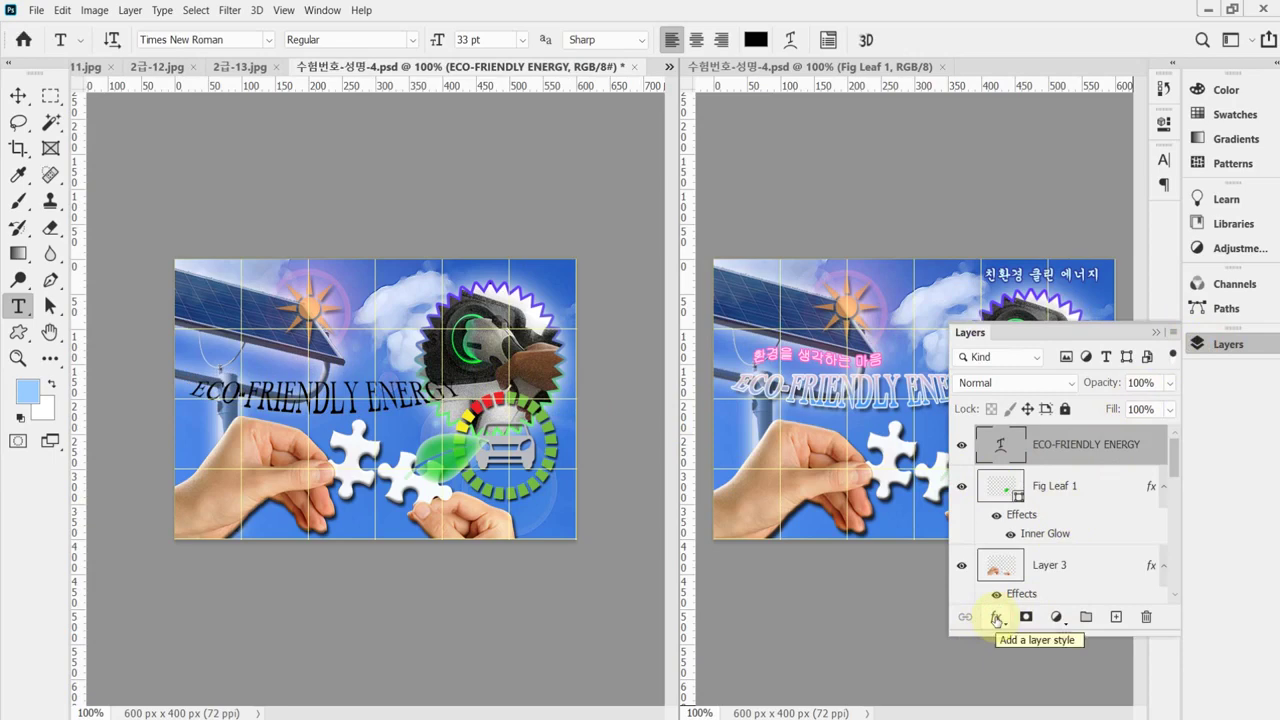
{"action": "left_click", "coordinate": [996, 618]}
{"action": "left_click", "coordinate": [1025, 490]}
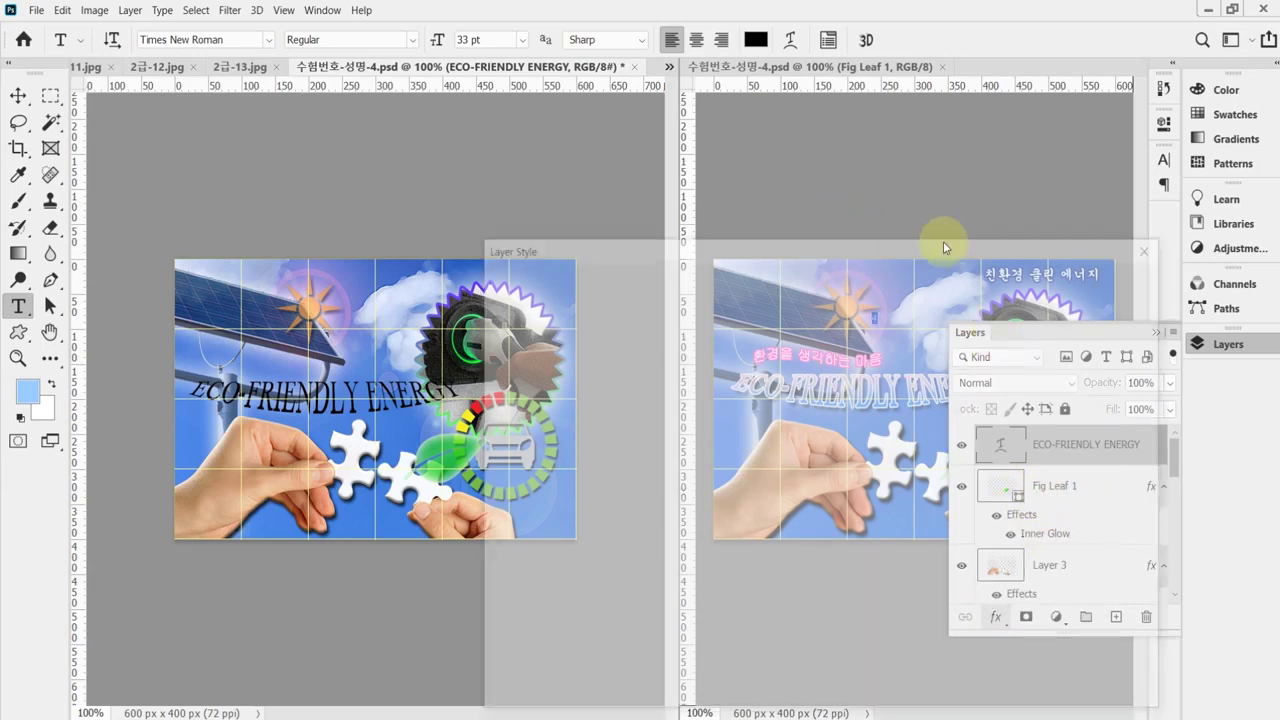
{"action": "type", "text": "2"}
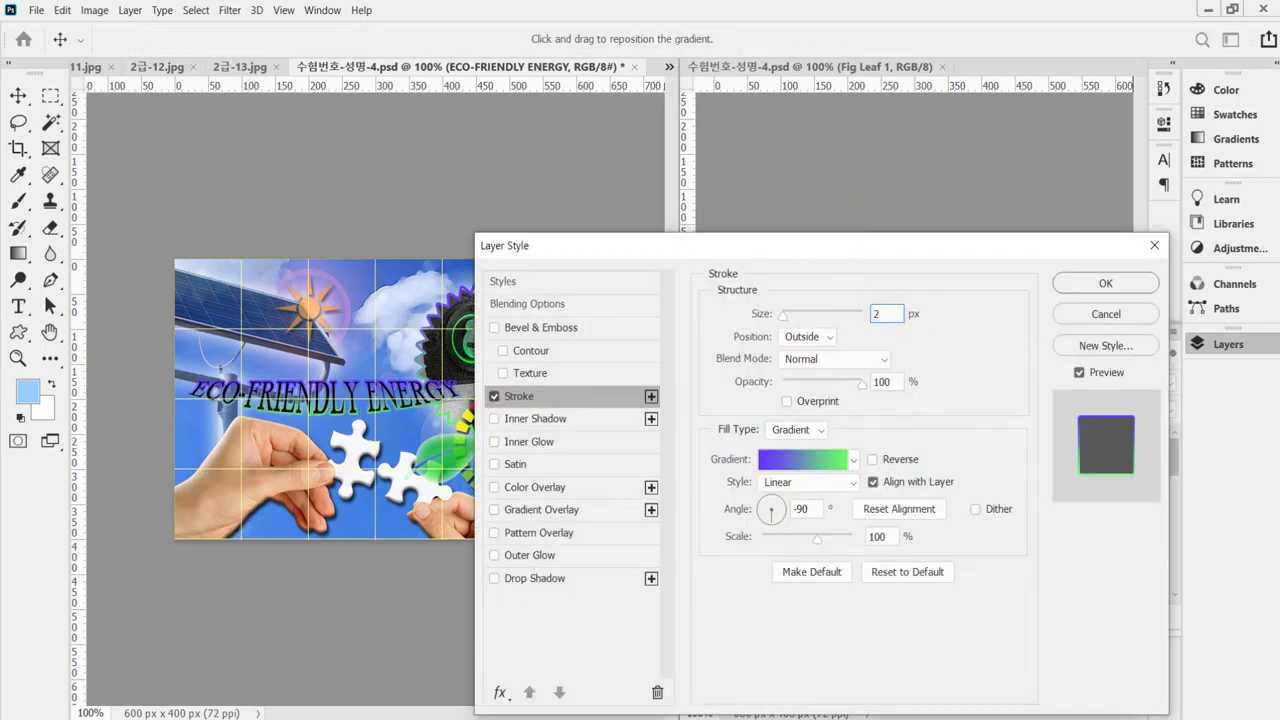
{"action": "left_click", "coordinate": [800, 432]}
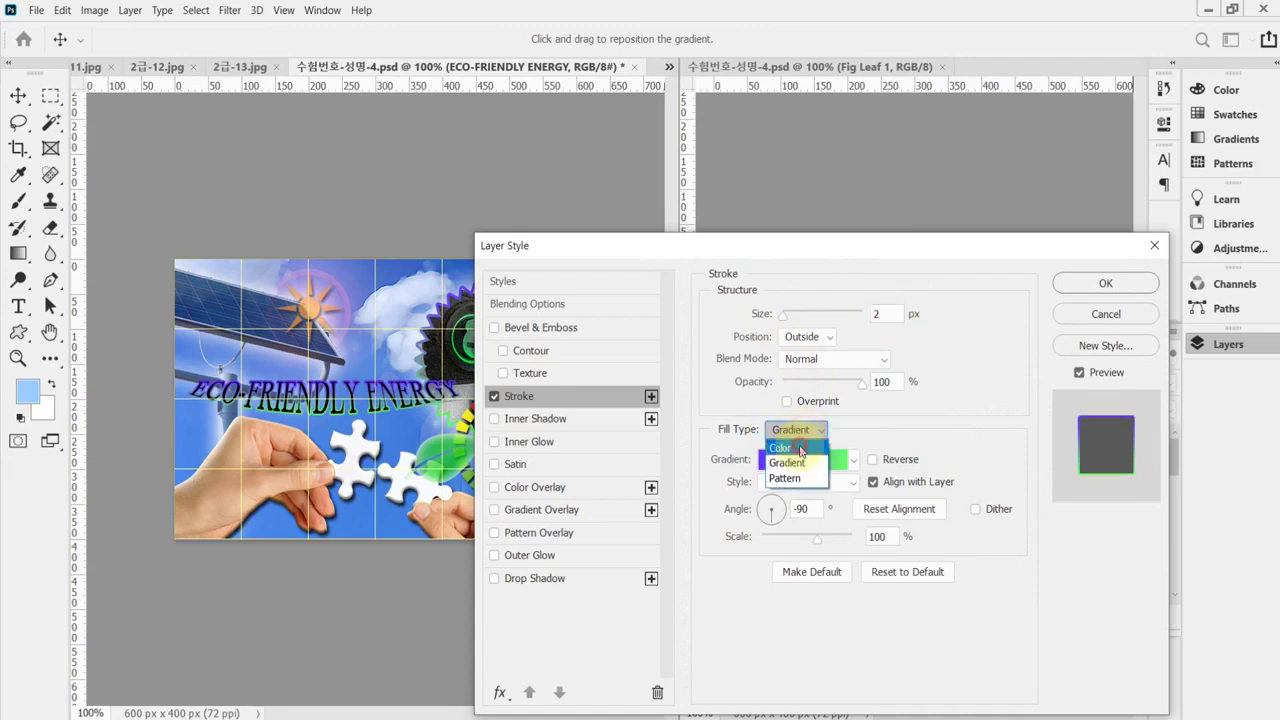
{"action": "left_click", "coordinate": [779, 447]}
{"action": "left_click", "coordinate": [755, 462]}
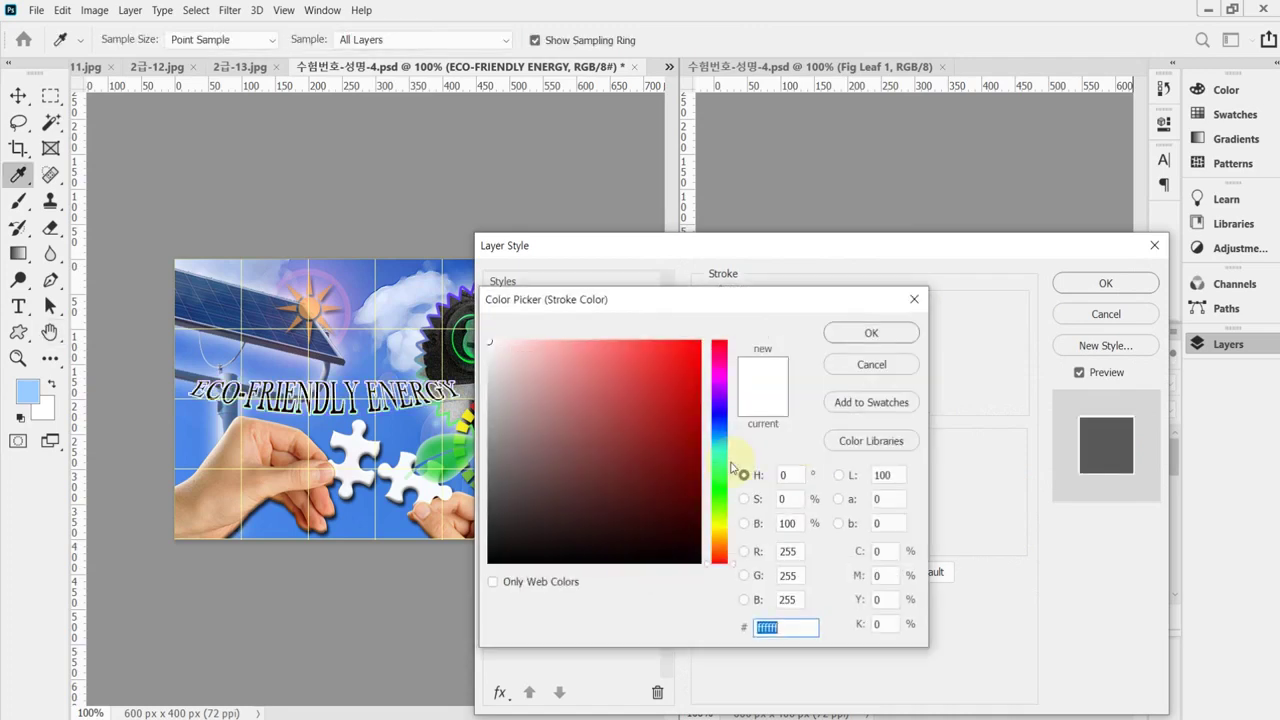
{"action": "left_click", "coordinate": [489, 340]}
{"action": "left_click", "coordinate": [871, 333]}
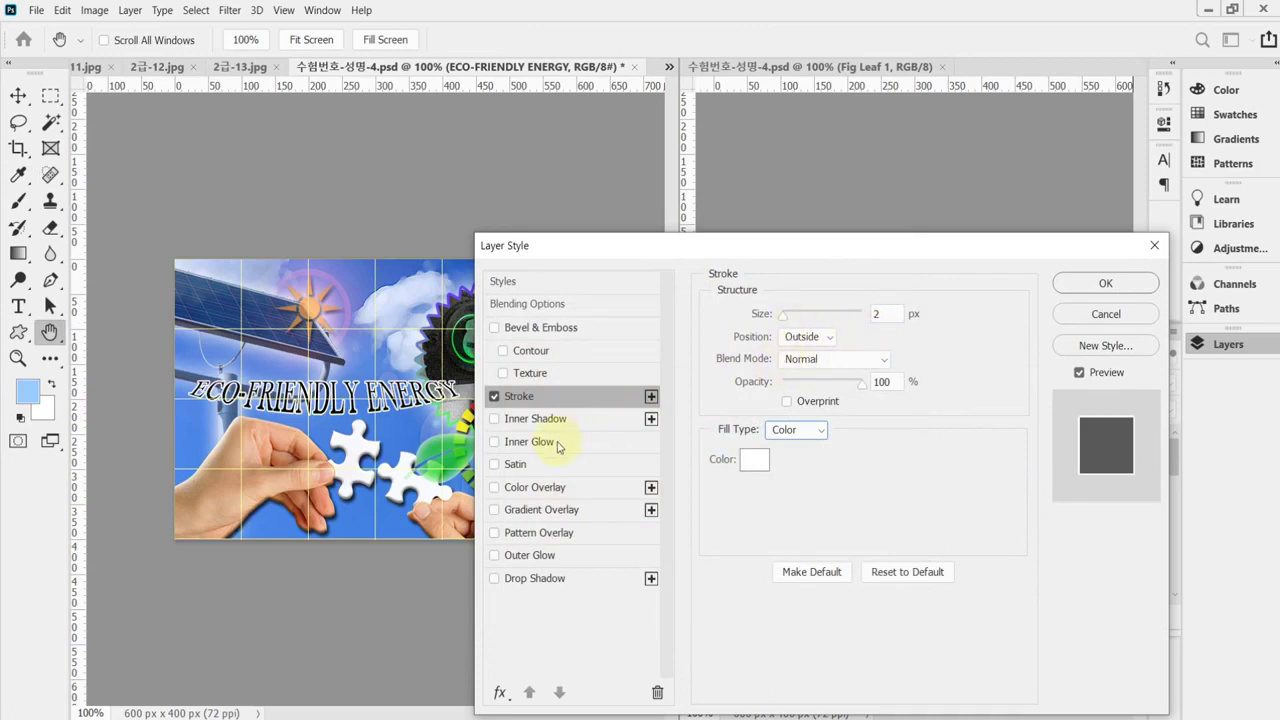
Add a Gradient Overlay to the title and set the gradient's starting color to #3399ff.
{"action": "left_click", "coordinate": [566, 511]}
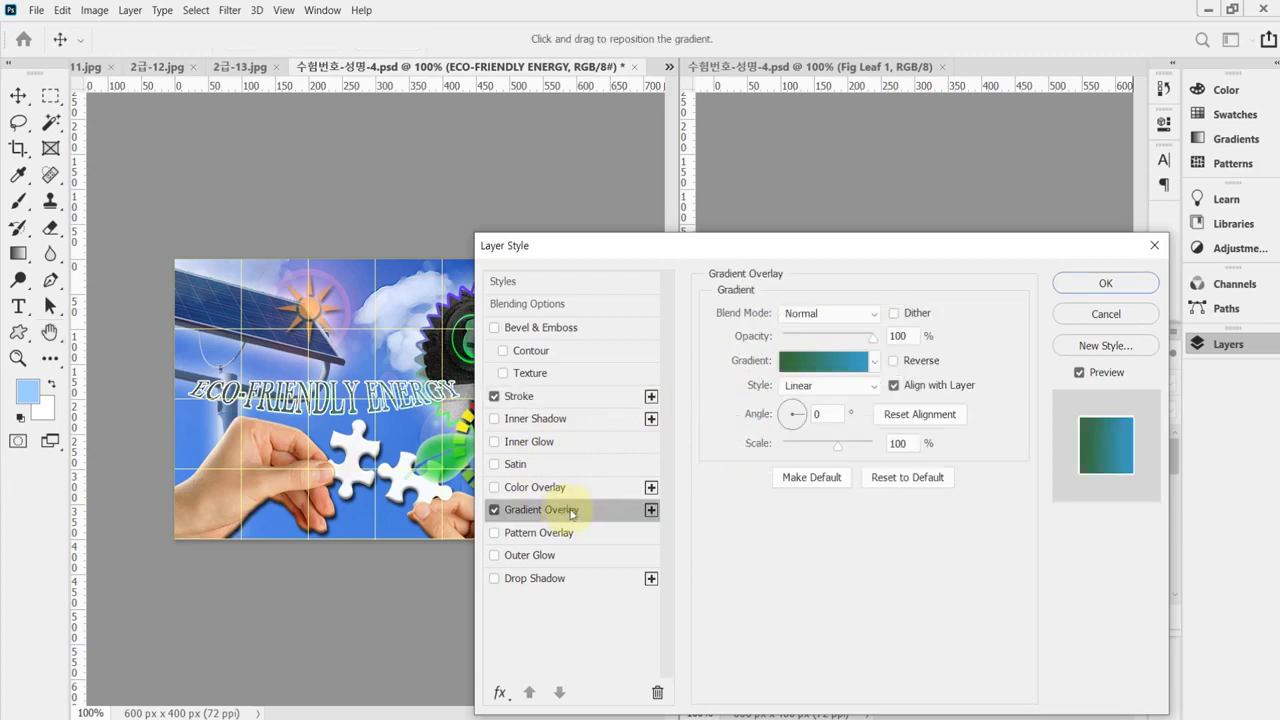
{"action": "left_click", "coordinate": [827, 364]}
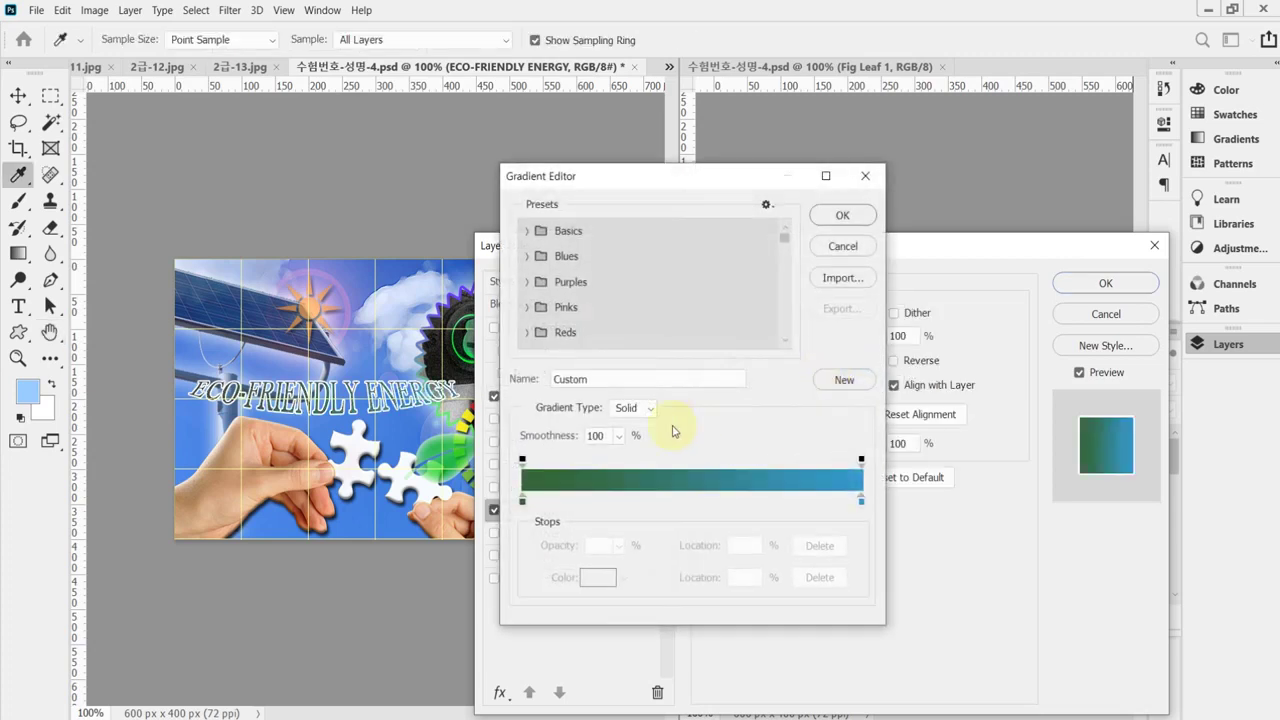
{"action": "double_click", "coordinate": [523, 502]}
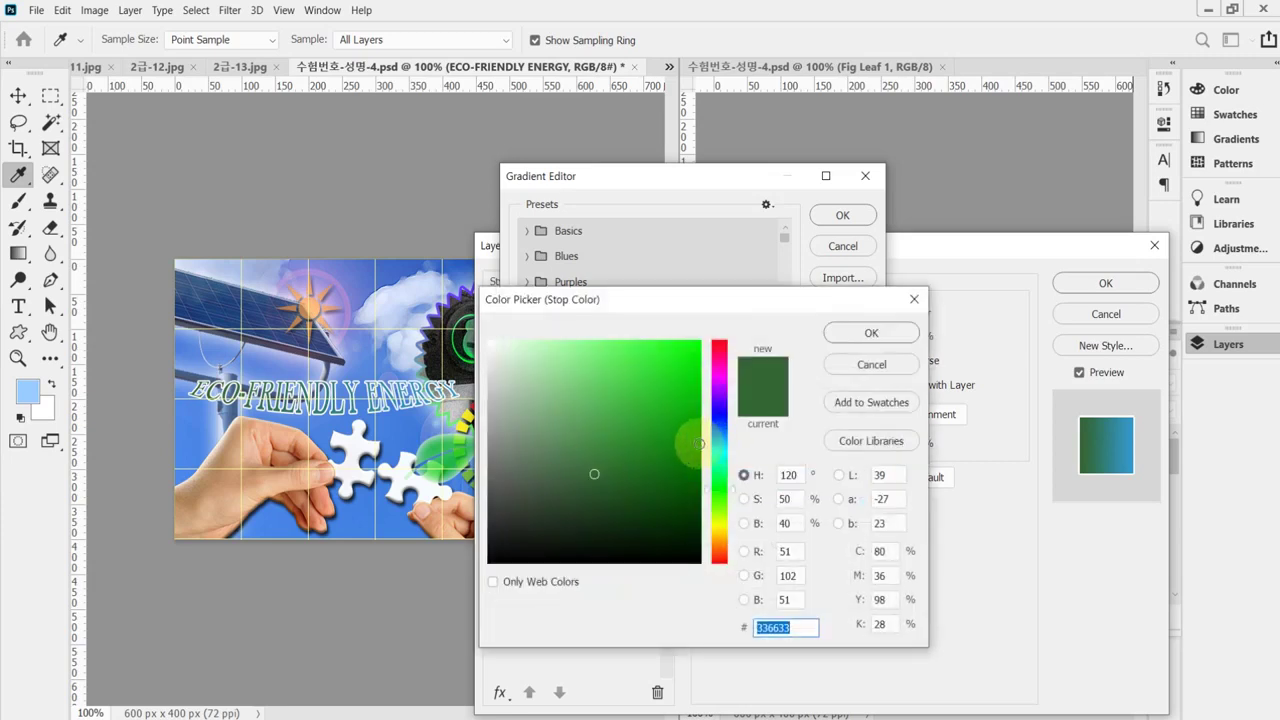
{"action": "type", "text": "39"}
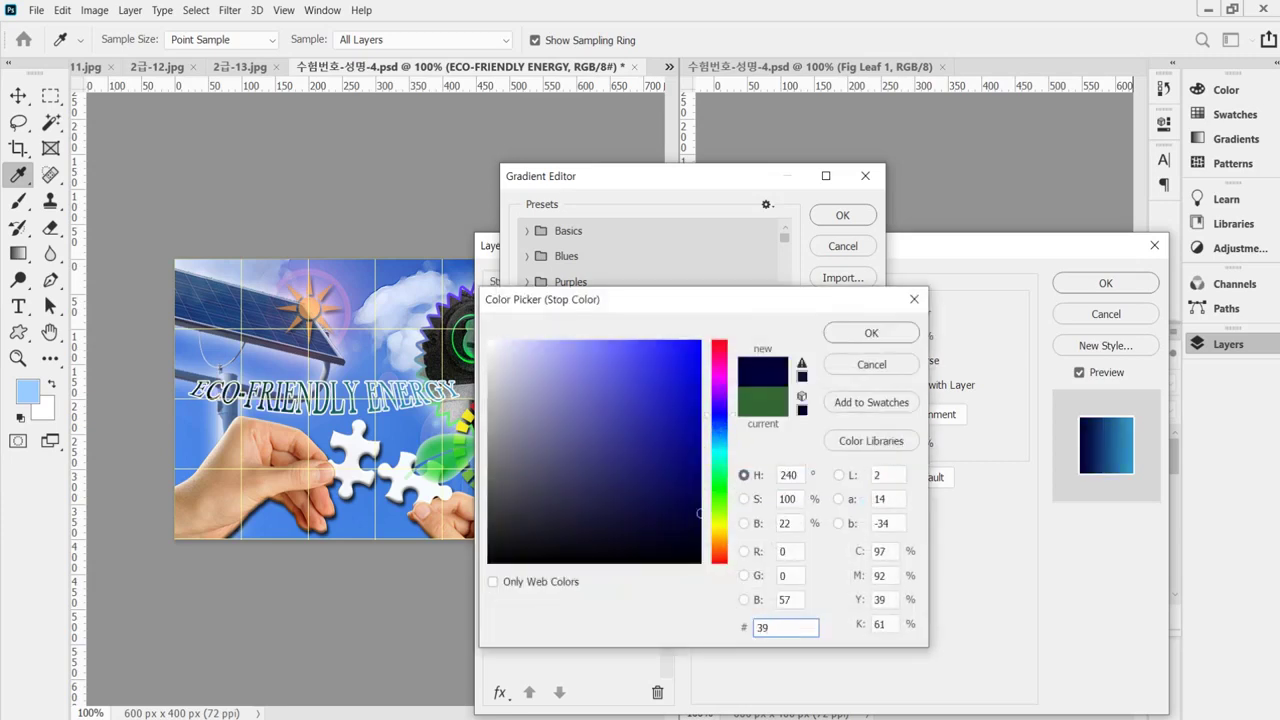
{"action": "type", "text": "f"}
{"action": "key", "text": "Return"}
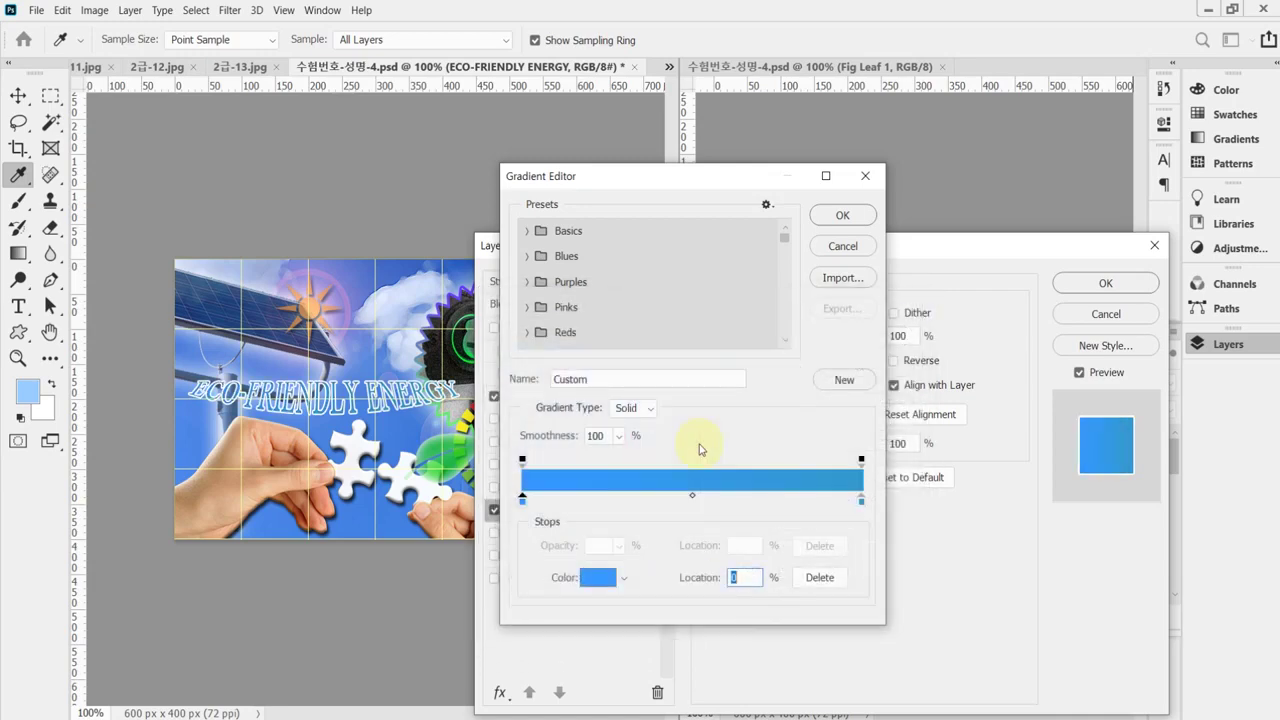
Set the title gradient's end color to #ffcccc and the overlay angle to 90°.
{"action": "left_click", "coordinate": [861, 499]}
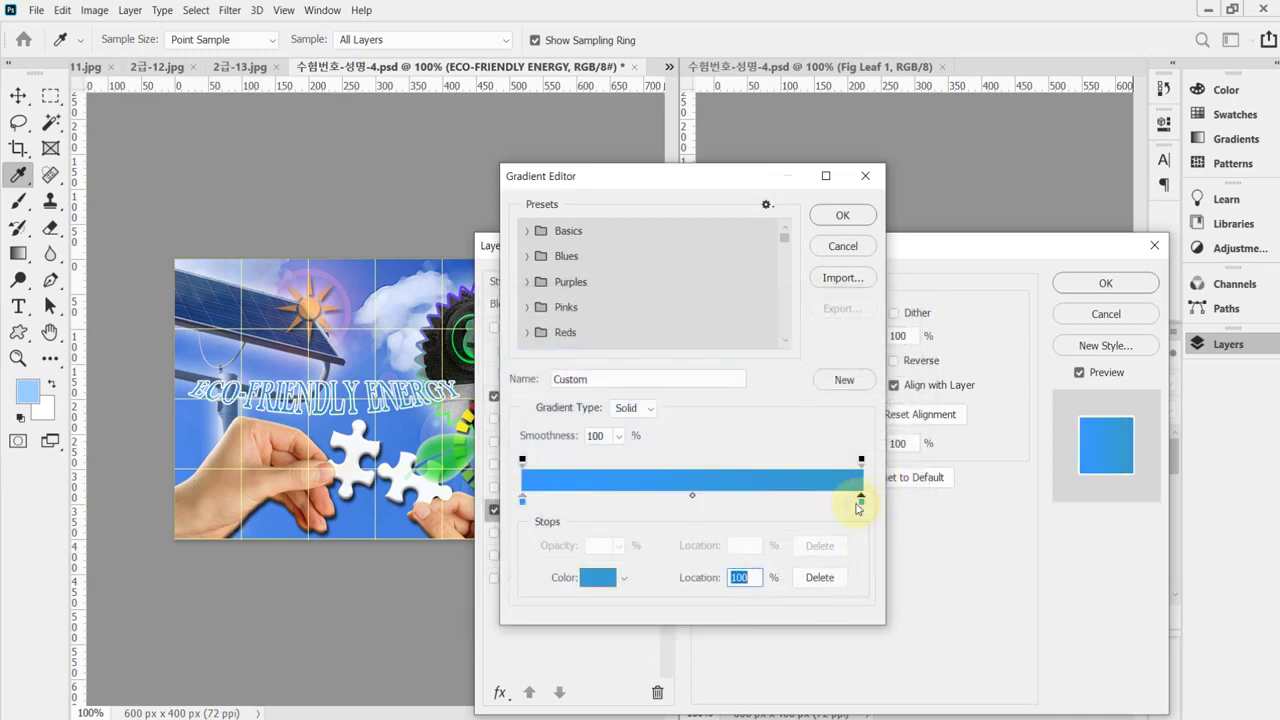
{"action": "double_click", "coordinate": [861, 499]}
{"action": "type", "text": "fcc"}
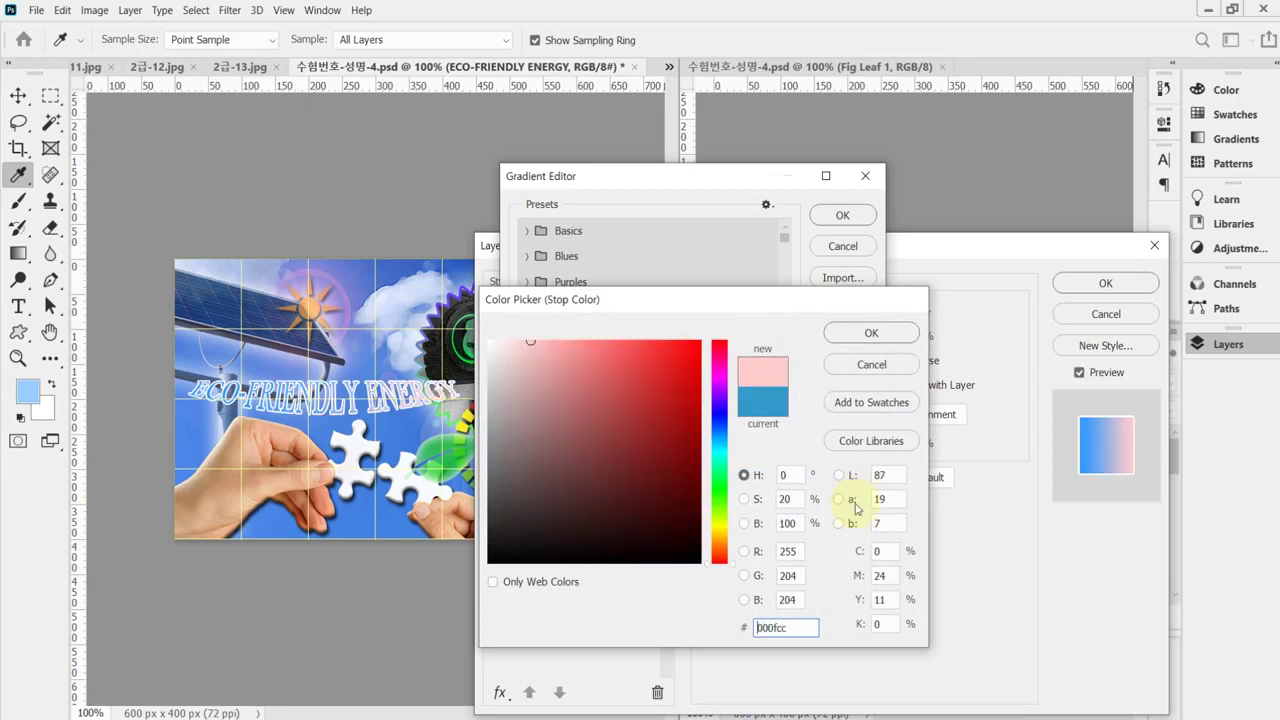
{"action": "key", "text": "Return"}
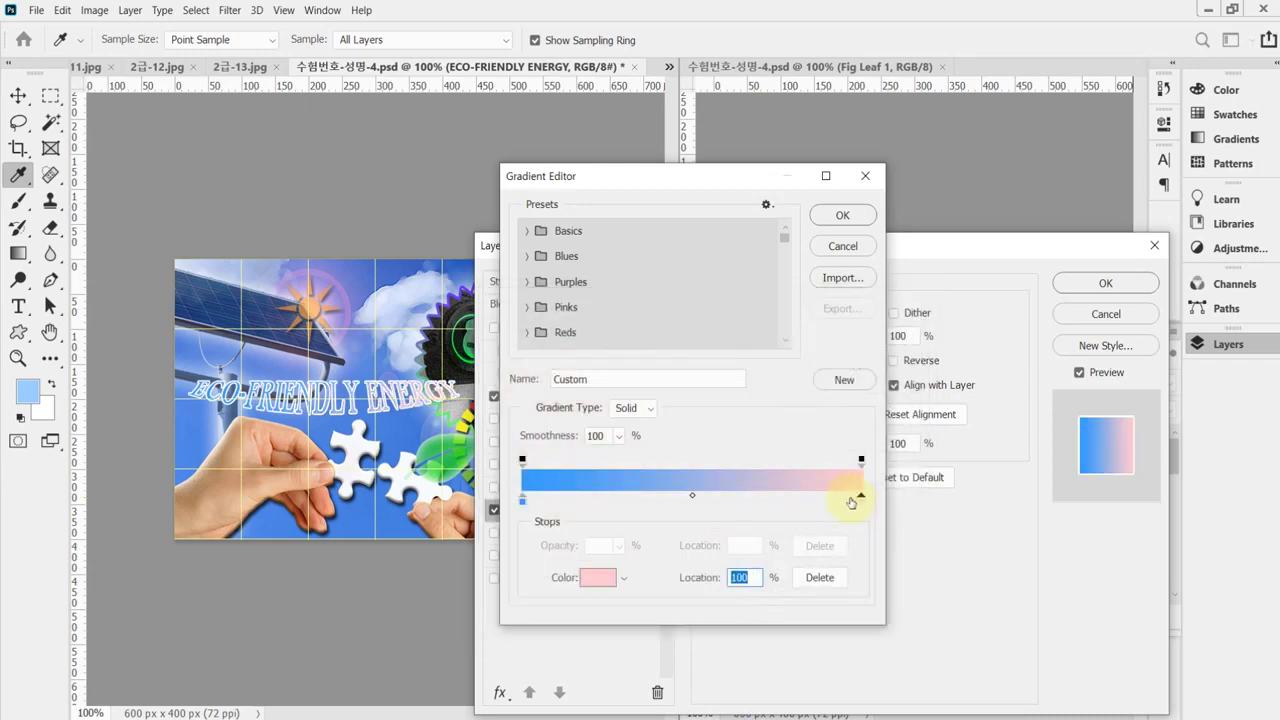
{"action": "left_click", "coordinate": [845, 214]}
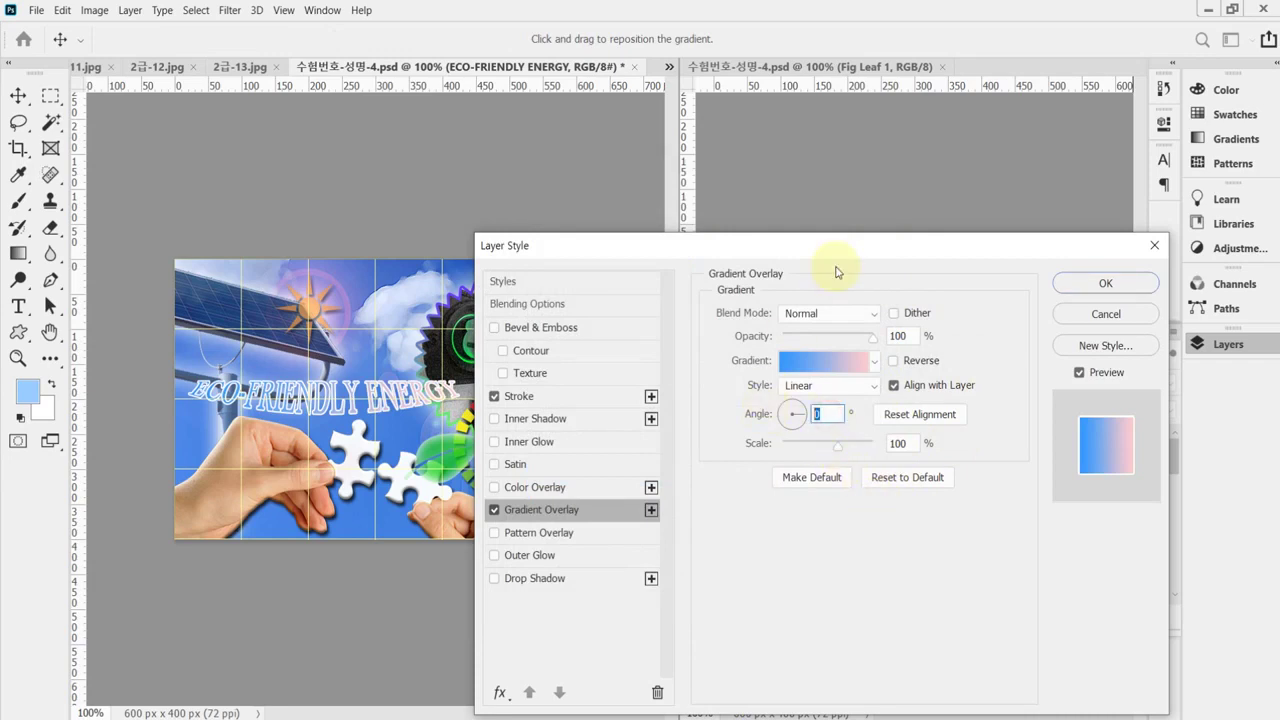
{"action": "left_click_drag", "start_coordinate": [851, 249], "coordinate": [866, 472]}
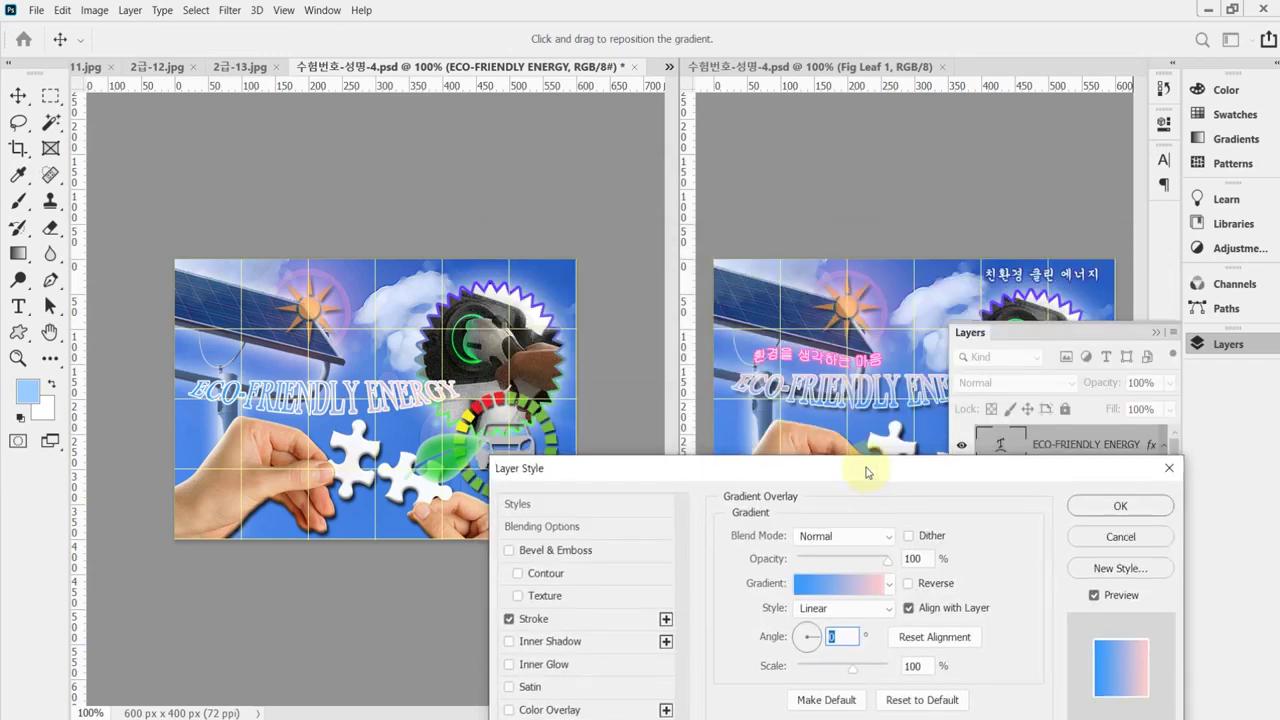
{"action": "type", "text": "90"}
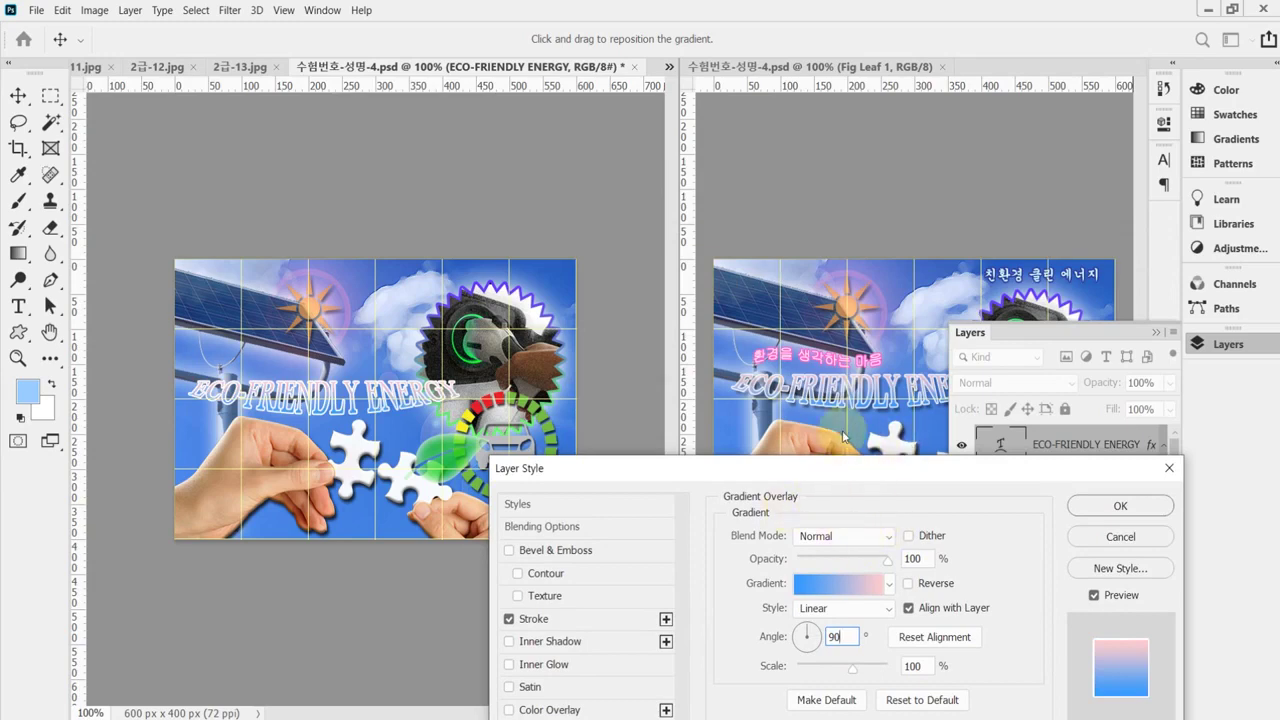
{"action": "left_click_drag", "start_coordinate": [833, 463], "coordinate": [840, 232]}
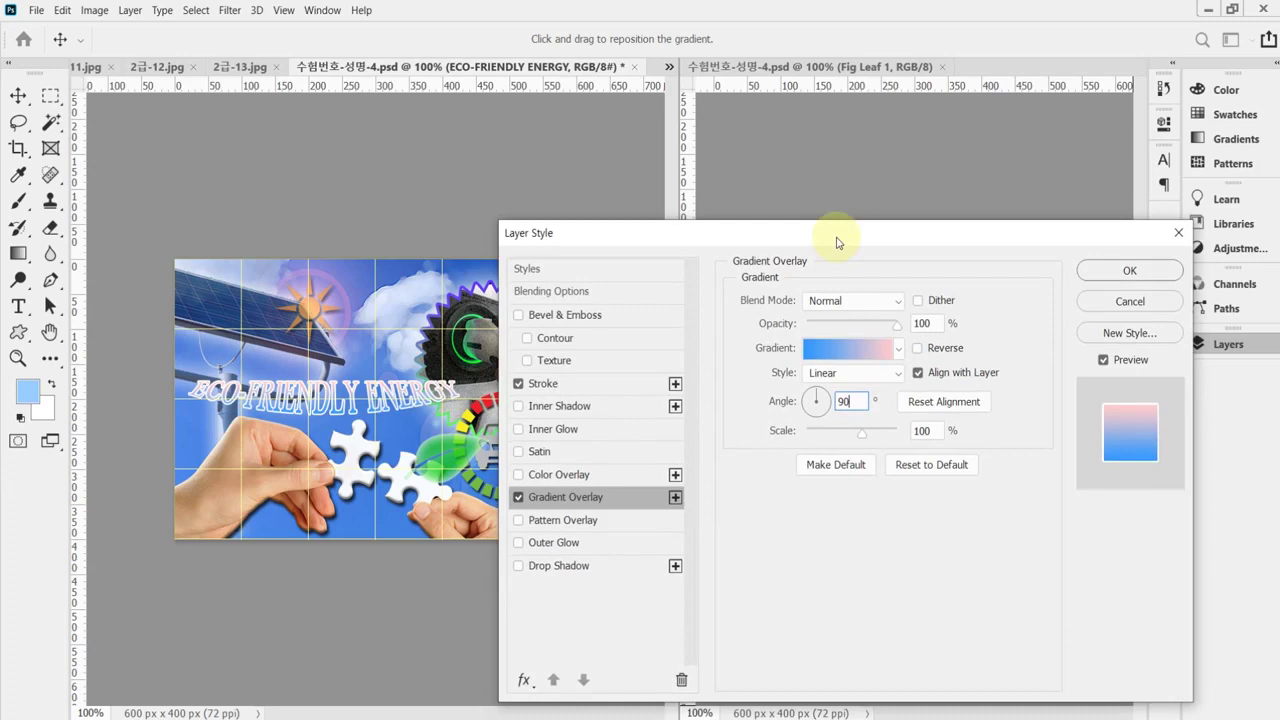
Add a Drop Shadow with a 7 px distance to the title, apply the layer styles, and save the document.
{"action": "left_click", "coordinate": [573, 575]}
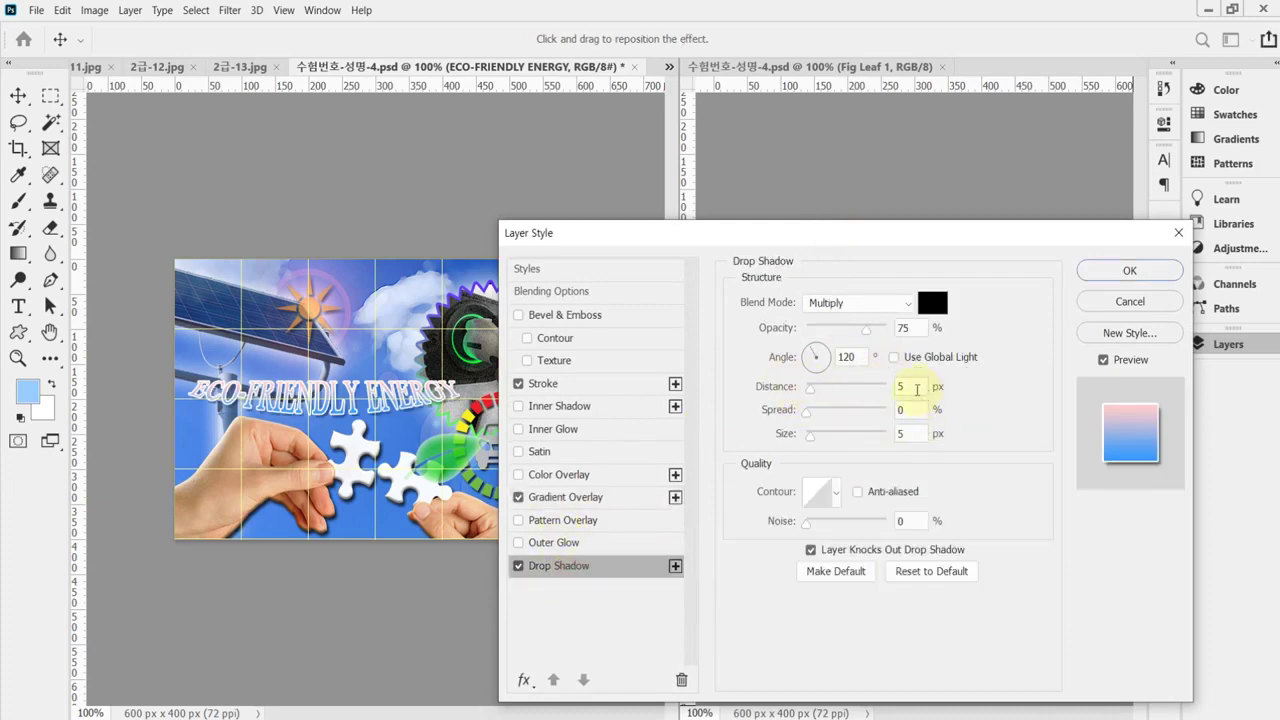
{"action": "left_click_drag", "start_coordinate": [913, 385], "coordinate": [885, 390]}
{"action": "type", "text": "7"}
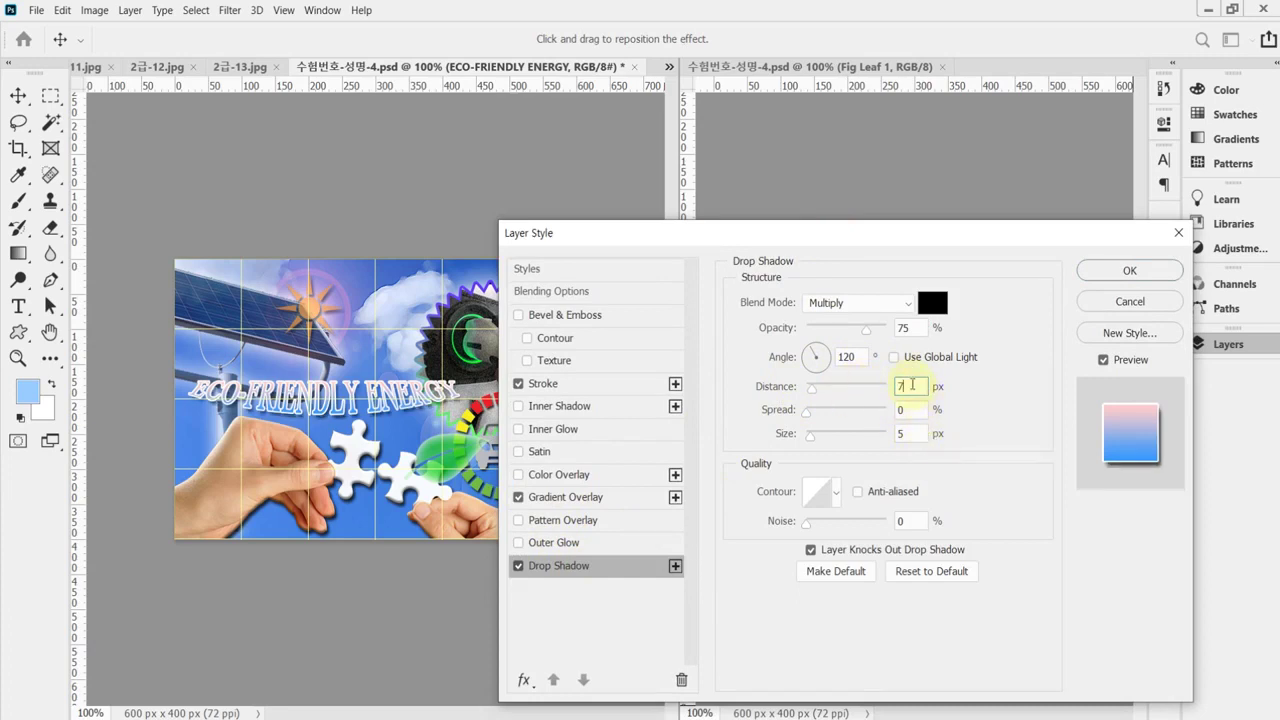
{"action": "left_click", "coordinate": [1100, 272]}
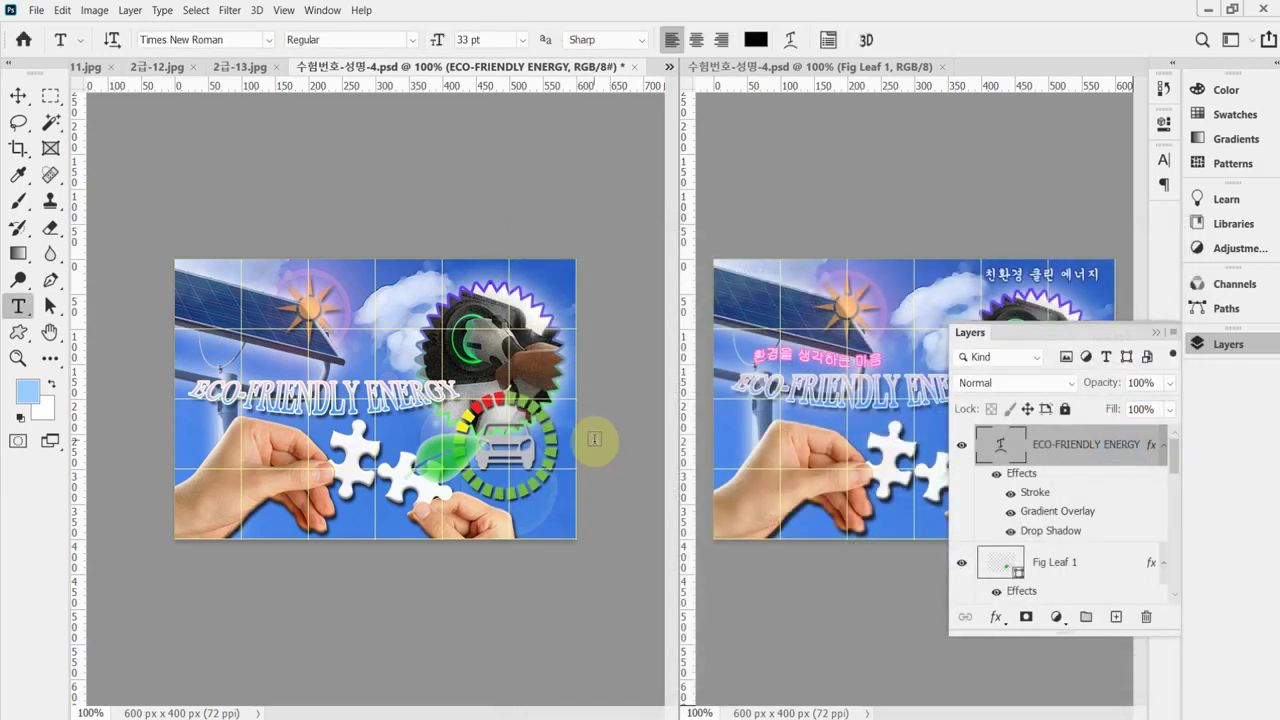
{"action": "key", "text": "ctrl+s"}
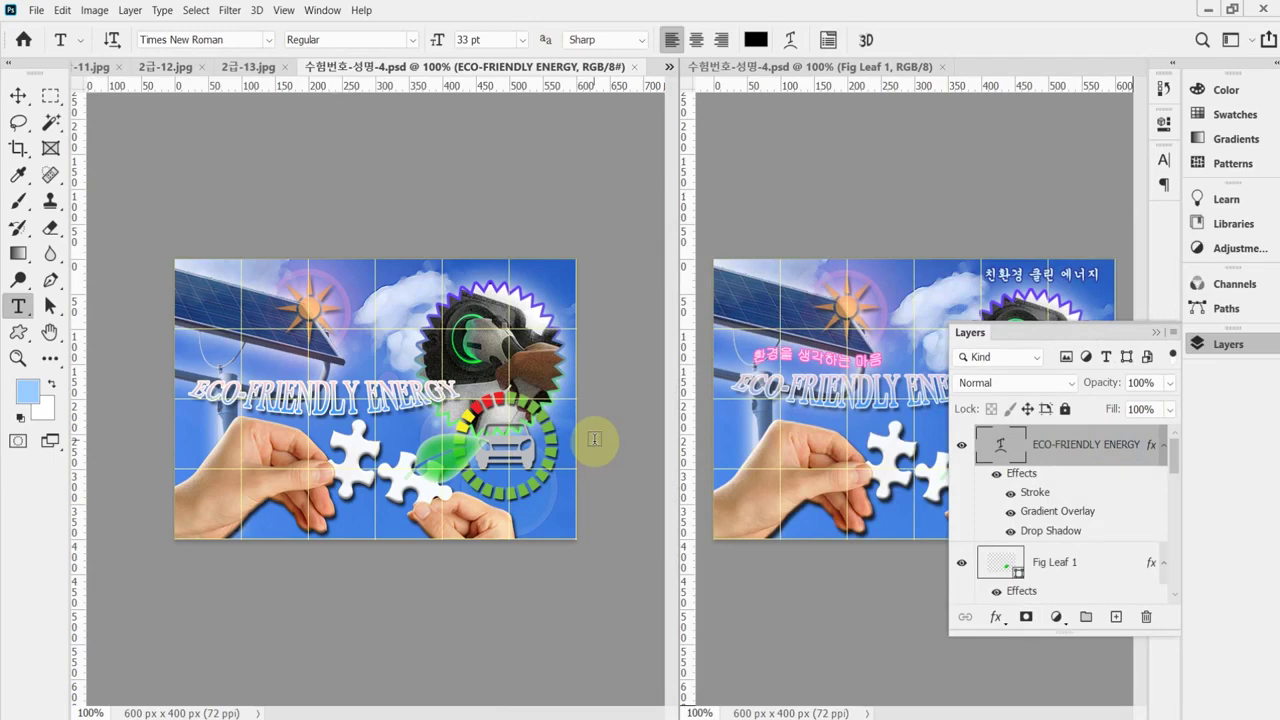
Nudge the ECO-FRIENDLY ENERGY title slightly to the right to match the reference and save the document.
{"action": "key", "text": "ctrl+Right"}
{"action": "key", "text": "ctrl+Right"}
{"action": "key", "text": "ctrl+Right"}
{"action": "key", "text": "ctrl+Right"}
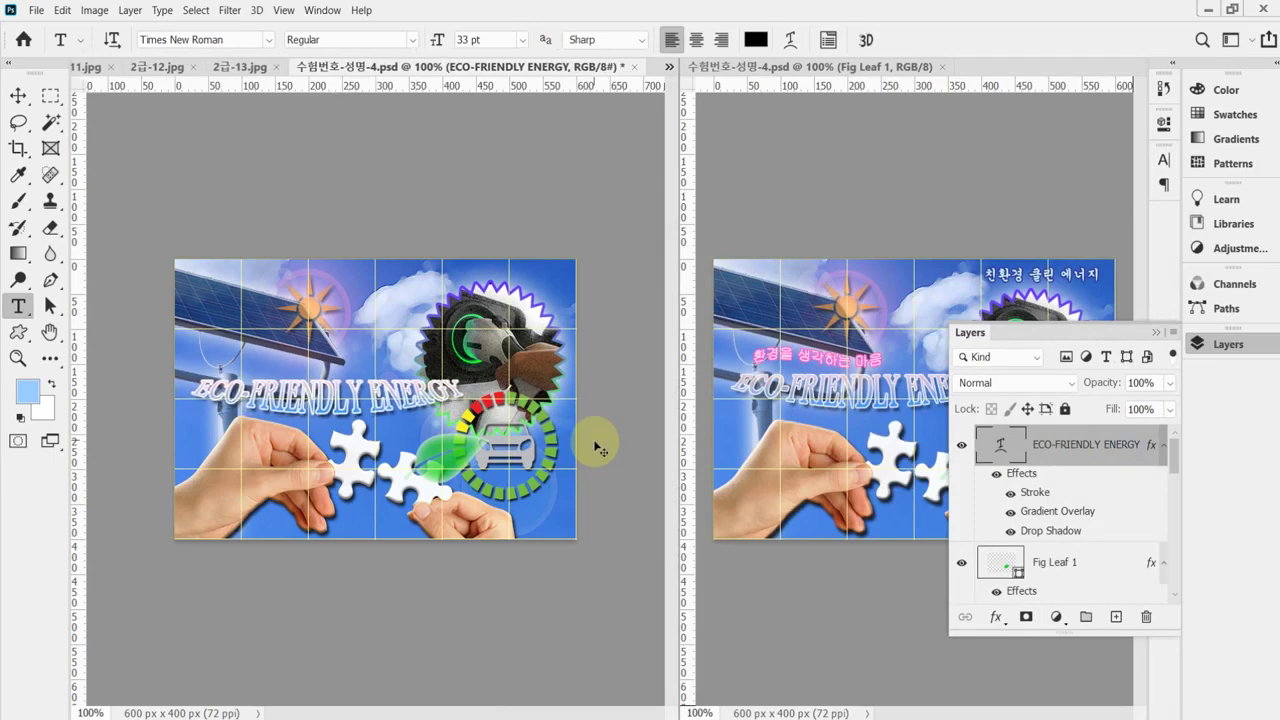
{"action": "key", "text": "ctrl+Right"}
{"action": "key", "text": "ctrl+Right"}
{"action": "key", "text": "ctrl+Right"}
{"action": "key", "text": "ctrl+Right"}
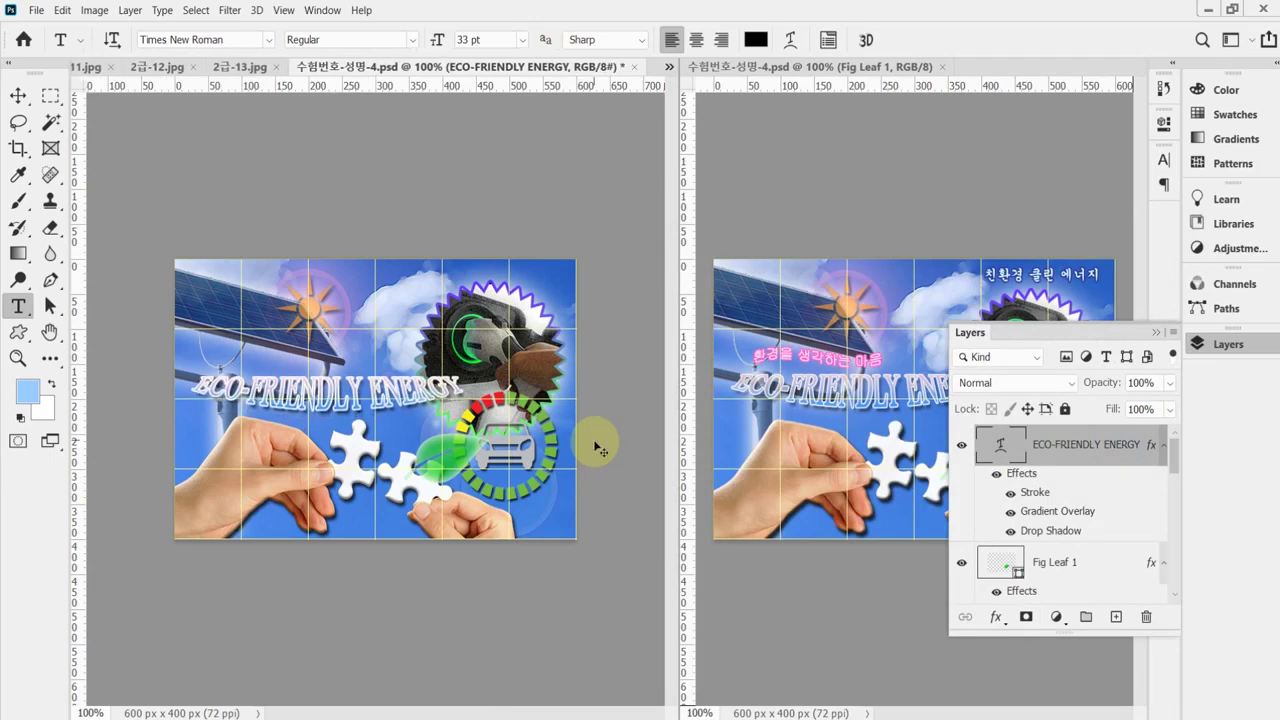
{"action": "key", "text": "ctrl+Right"}
{"action": "key", "text": "ctrl+Right"}
{"action": "key", "text": "ctrl+Right"}
{"action": "key", "text": "ctrl+Right"}
{"action": "key", "text": "ctrl+Right"}
{"action": "key", "text": "ctrl+Right"}
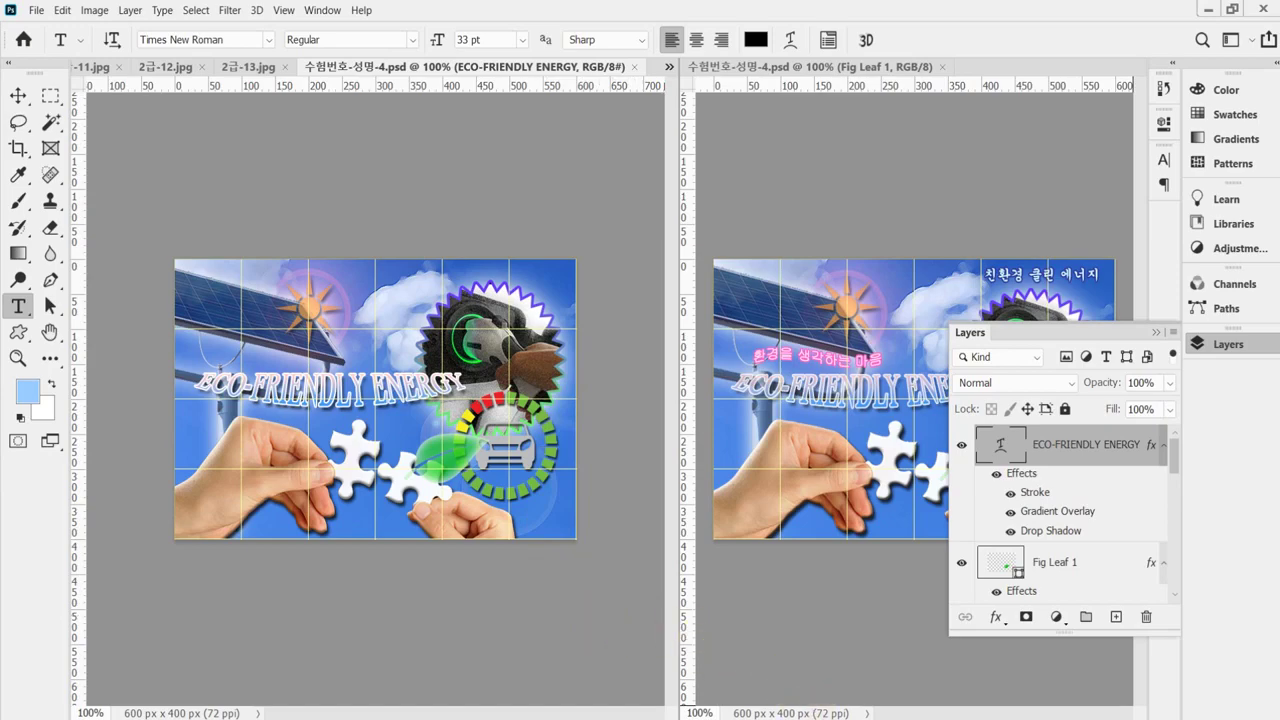
Switch to the Acrobat Reader PDF and check the specifications for the remaining Korean text lines.
{"action": "left_click", "coordinate": [1207, 9]}
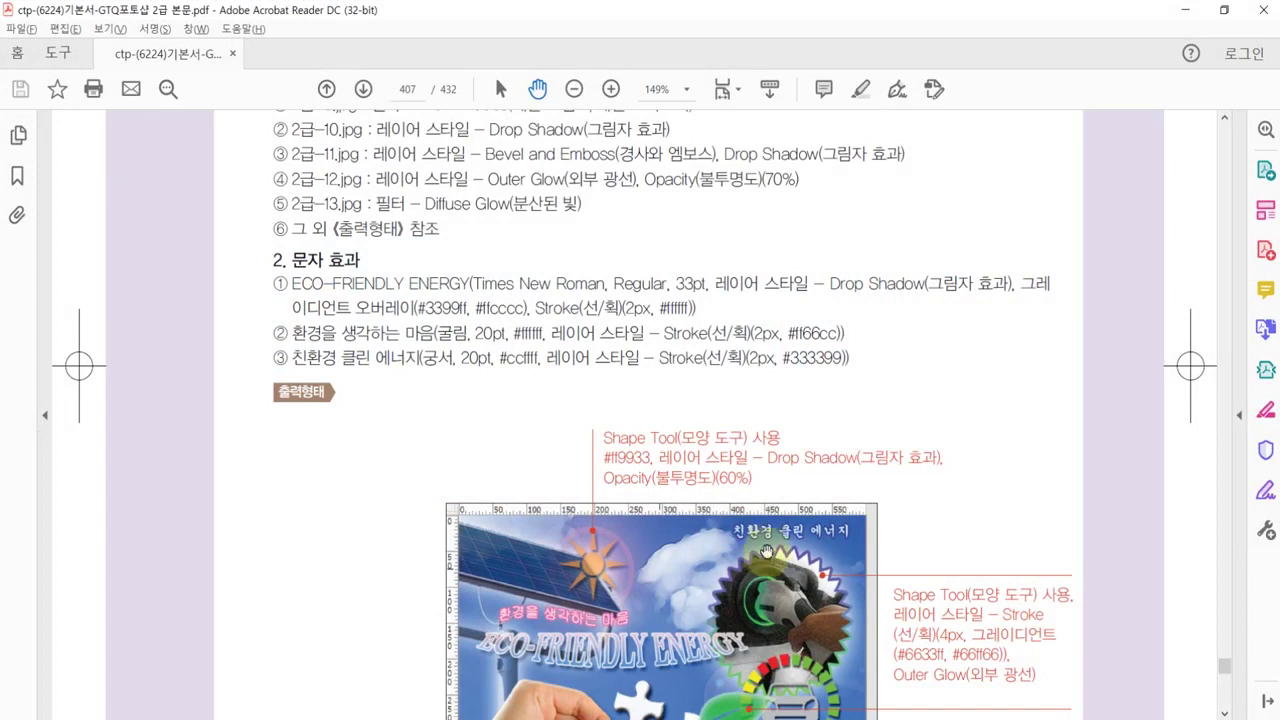
{"action": "scroll", "coordinate": [769, 540], "scroll_direction": "down", "scroll_amount": 1}
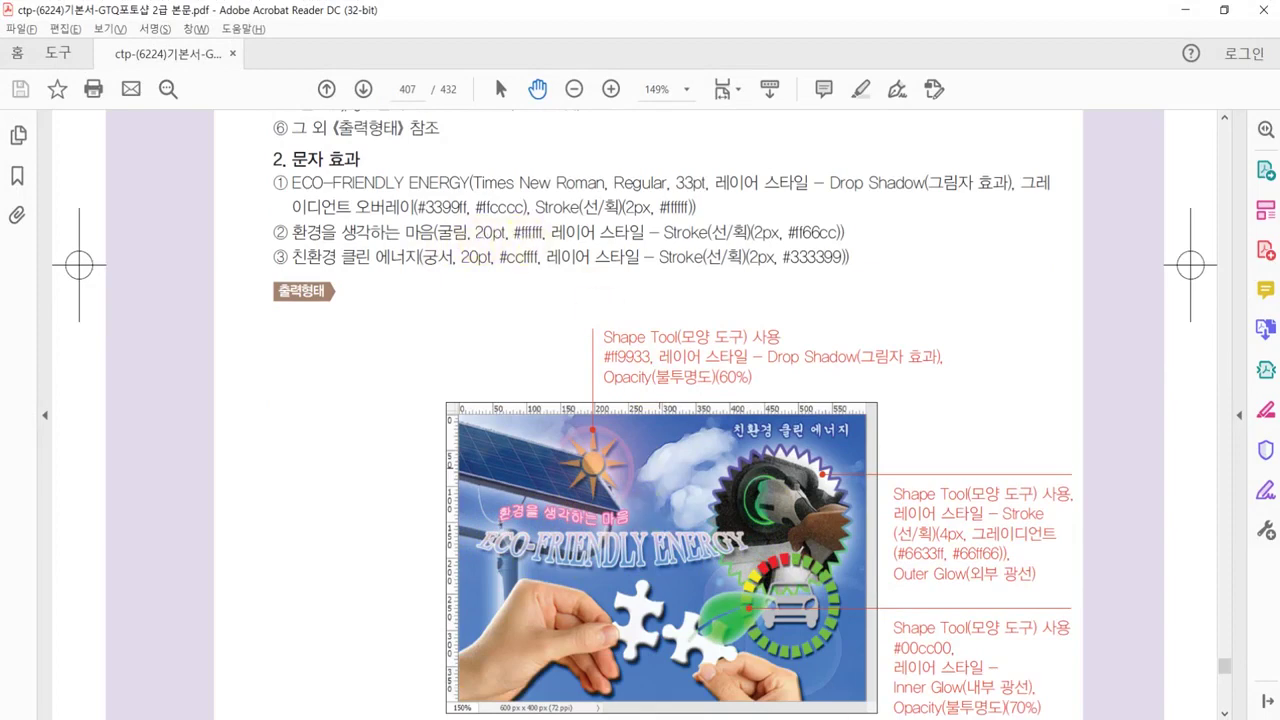
Switch to Notepad, copy the line 환경을 생각하는 마음, and return to the Photoshop document.
{"action": "key", "text": "alt+Tab"}
{"action": "key", "text": "alt+Tab"}
{"action": "left_click_drag", "start_coordinate": [866, 626], "coordinate": [718, 628]}
{"action": "key", "text": "ctrl+c"}
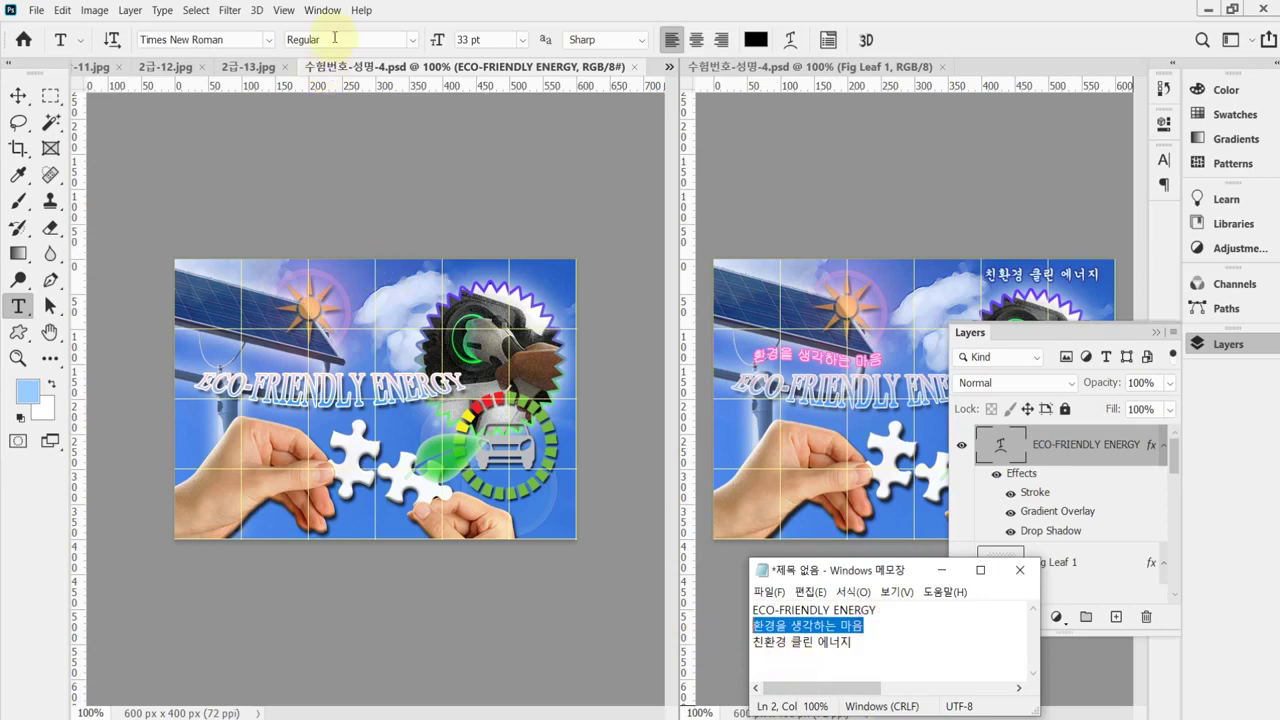
{"action": "left_click", "coordinate": [418, 12]}
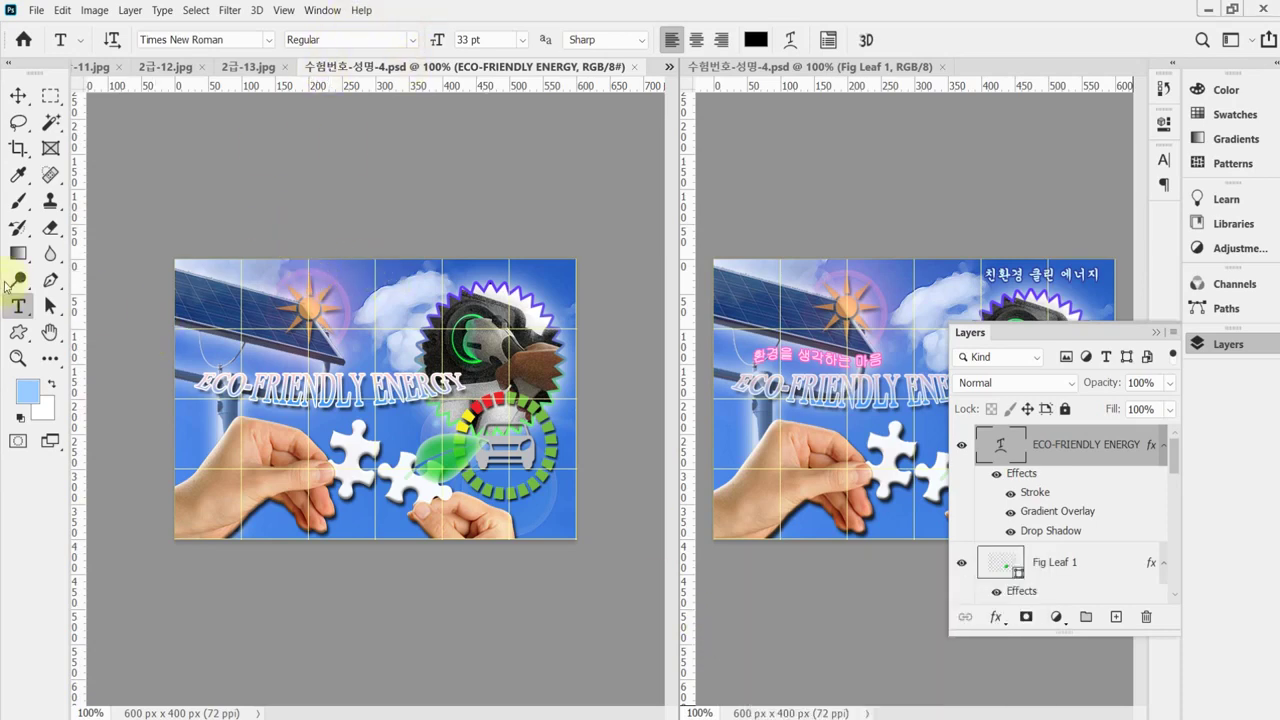
Start a new text layer just above the ECO-FRIENDLY ENERGY title with the 굴림 font at 20 pt.
{"action": "left_click", "coordinate": [208, 352]}
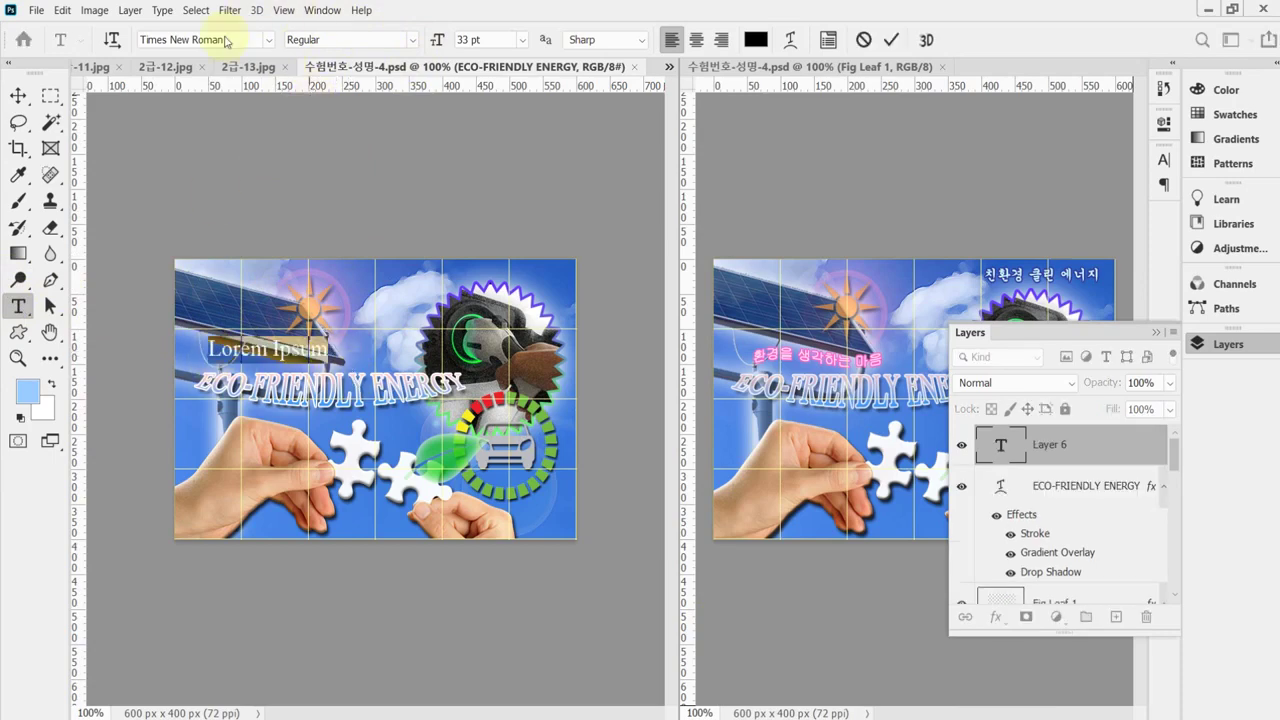
{"action": "left_click", "coordinate": [268, 40]}
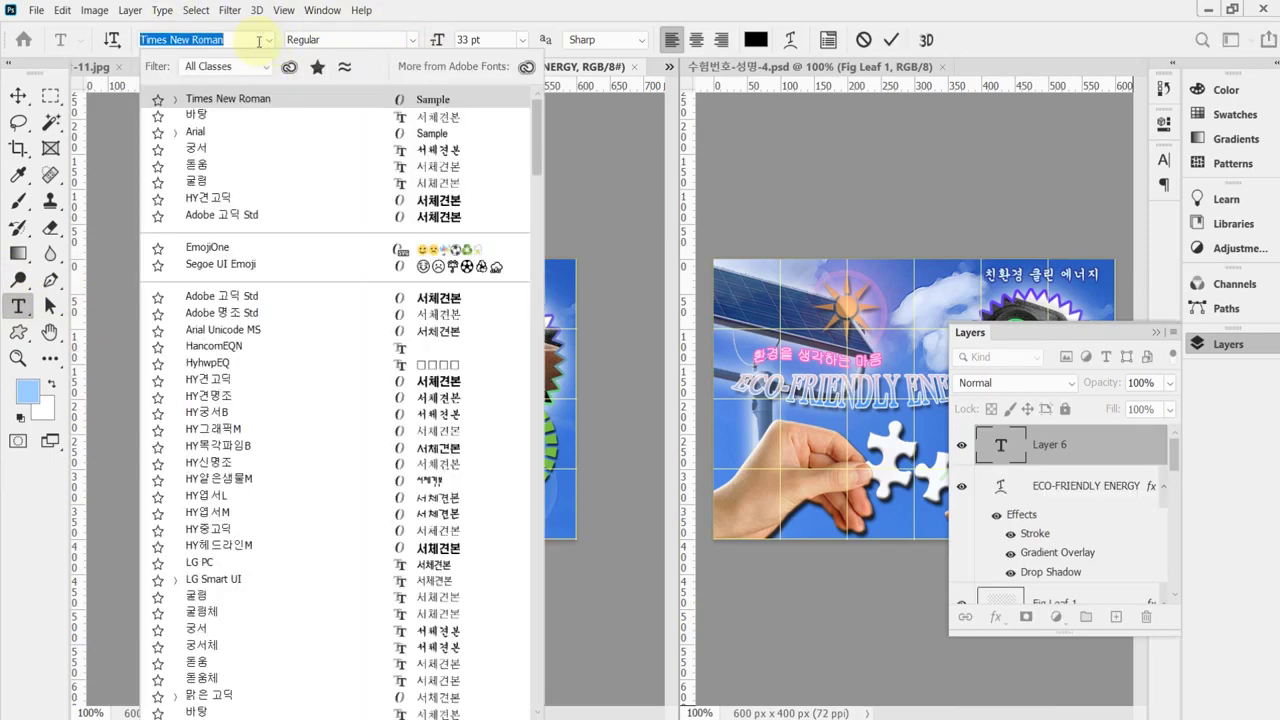
{"action": "left_click", "coordinate": [205, 182]}
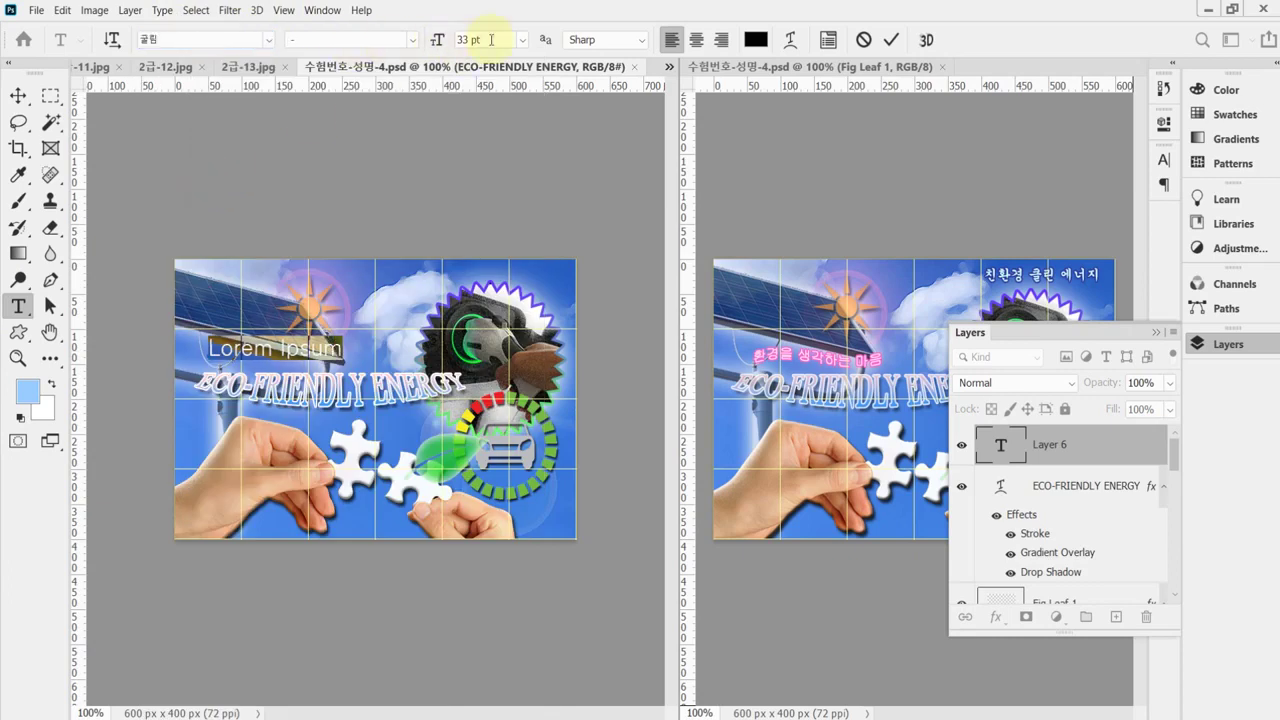
{"action": "left_click", "coordinate": [439, 40]}
{"action": "type", "text": "20"}
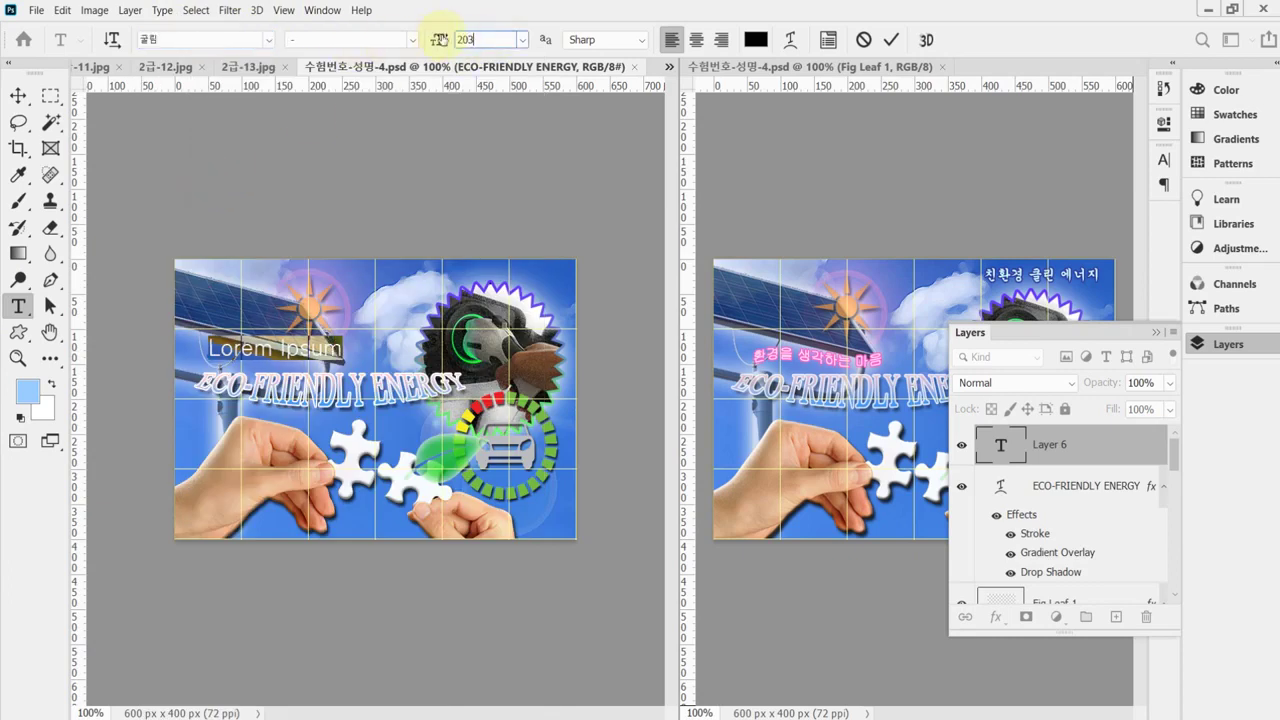
{"action": "key", "text": "Return"}
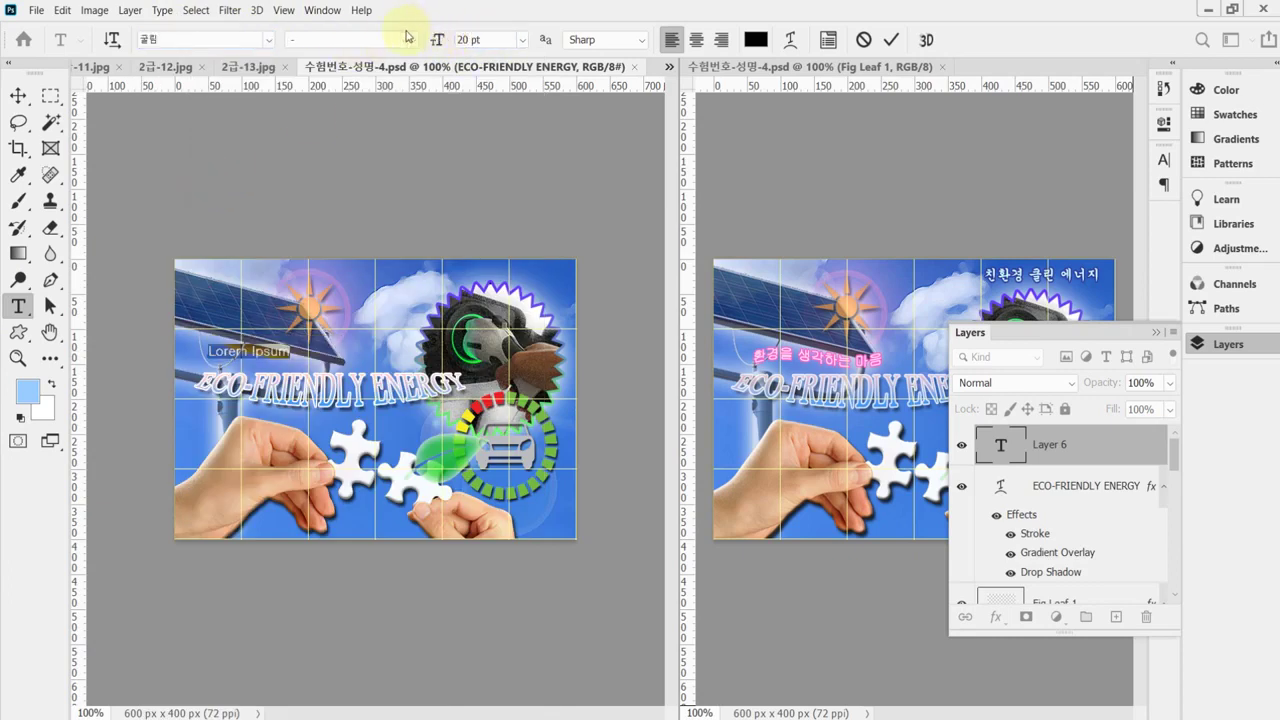
Set the text color to white, paste 환경을 생각하는 마음, and shift the line slightly to the right.
{"action": "left_click", "coordinate": [755, 39]}
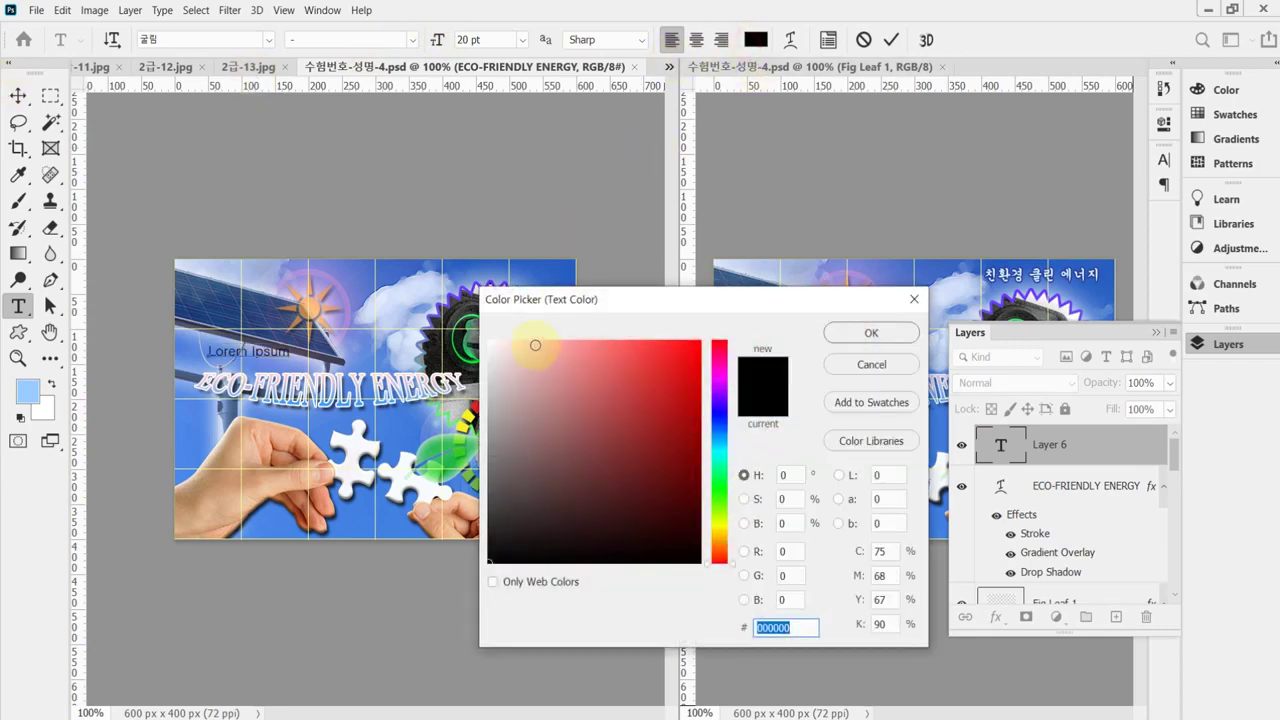
{"action": "left_click", "coordinate": [489, 341]}
{"action": "left_click", "coordinate": [860, 346]}
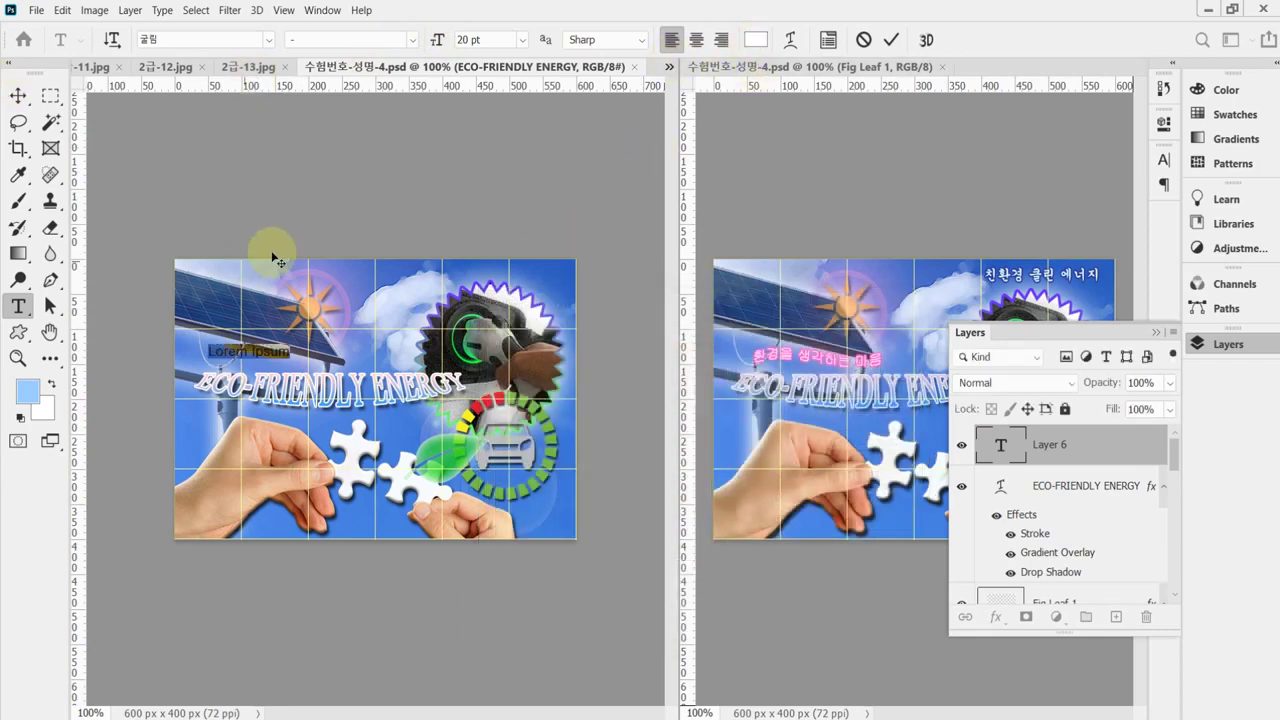
{"action": "key", "text": "ctrl+v"}
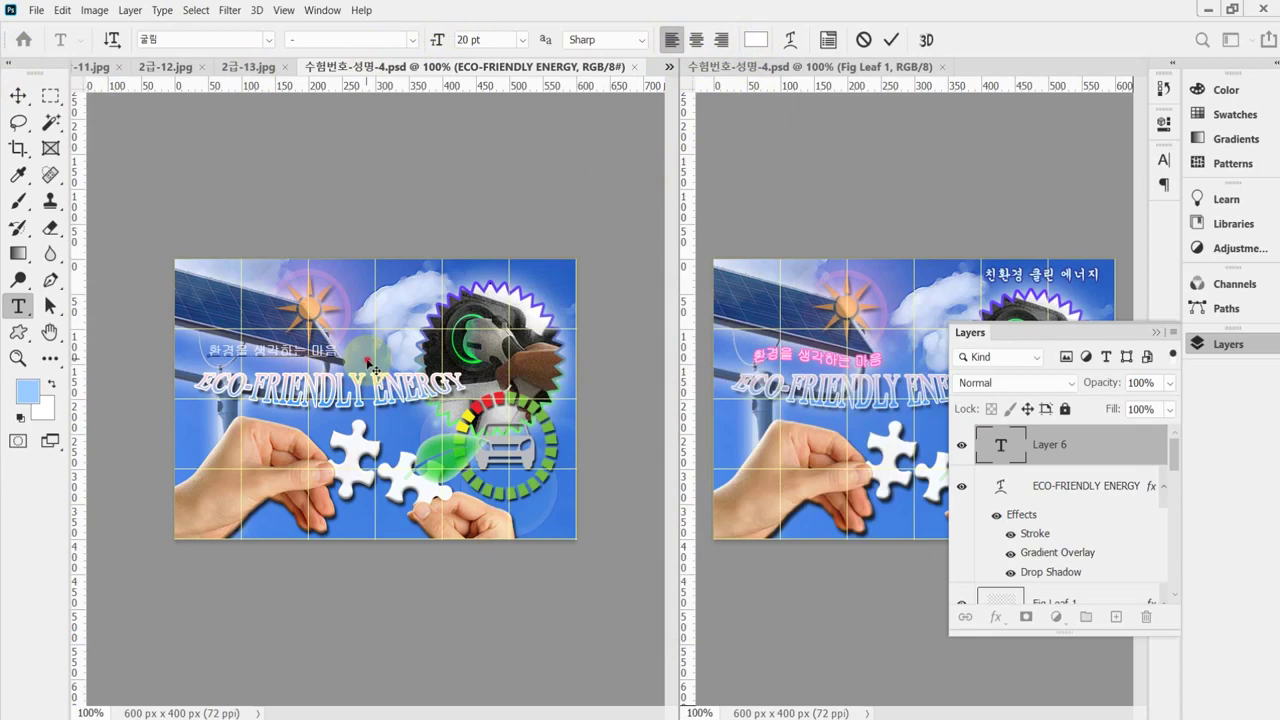
{"action": "left_click_drag", "start_coordinate": [372, 368], "coordinate": [379, 368]}
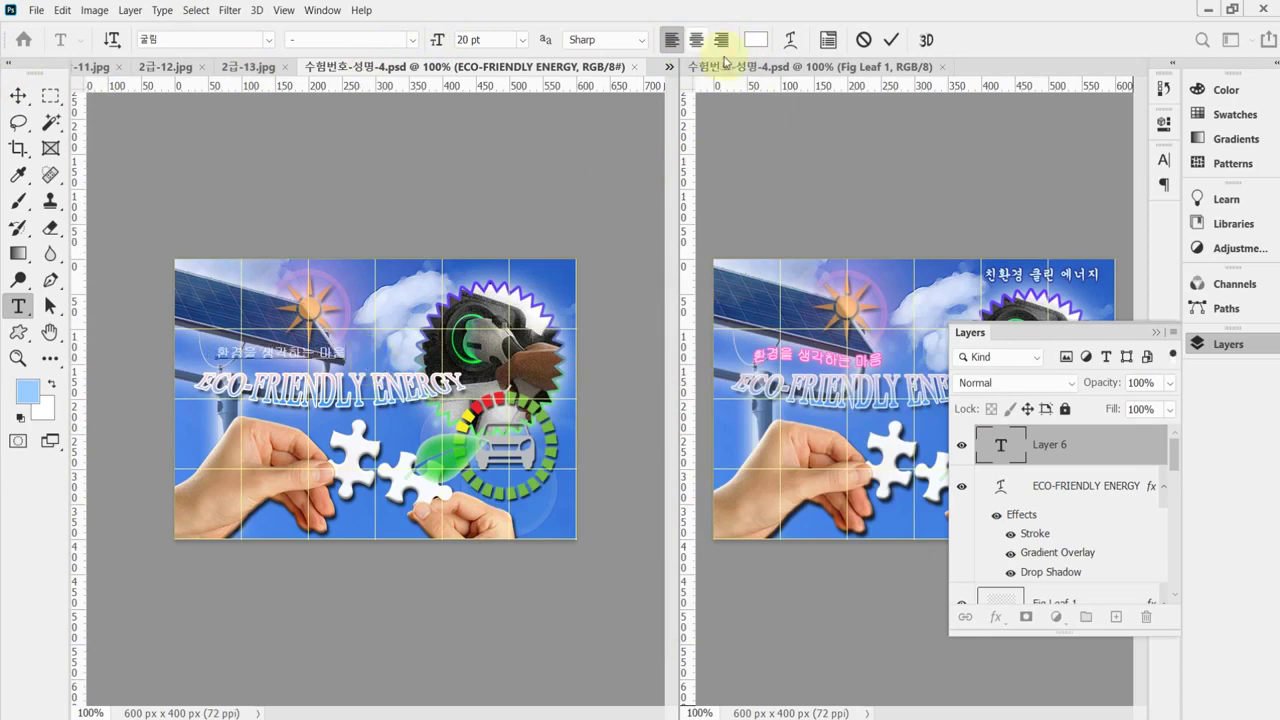
Warp the 환경을 생각하는 마음 text with the horizontal Flag style at a +50% bend.
{"action": "left_click", "coordinate": [791, 41]}
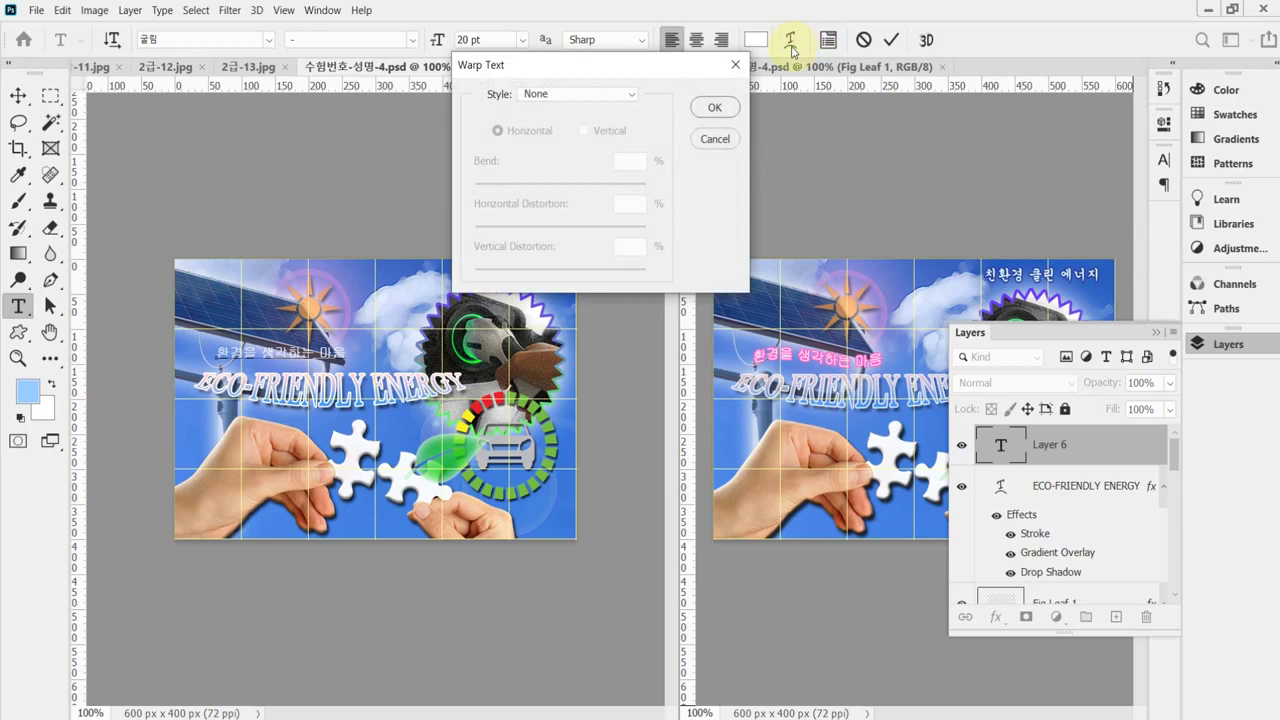
{"action": "left_click", "coordinate": [562, 96]}
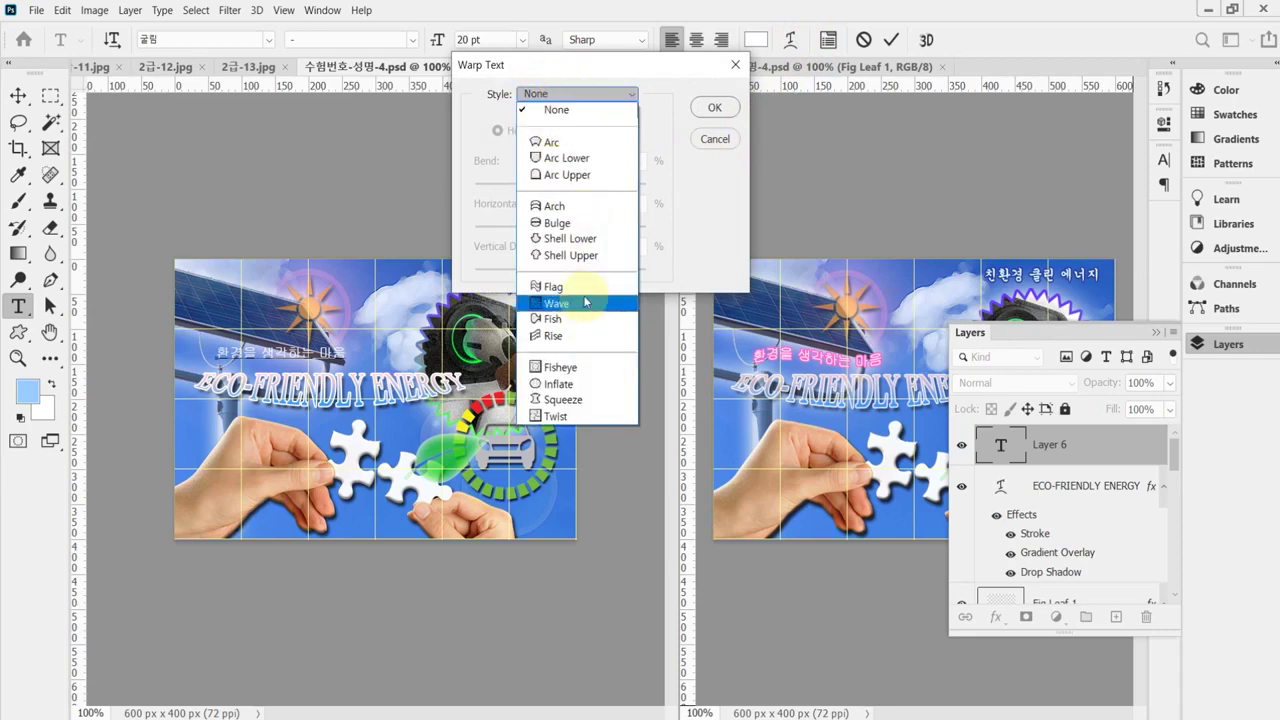
{"action": "left_click", "coordinate": [585, 290]}
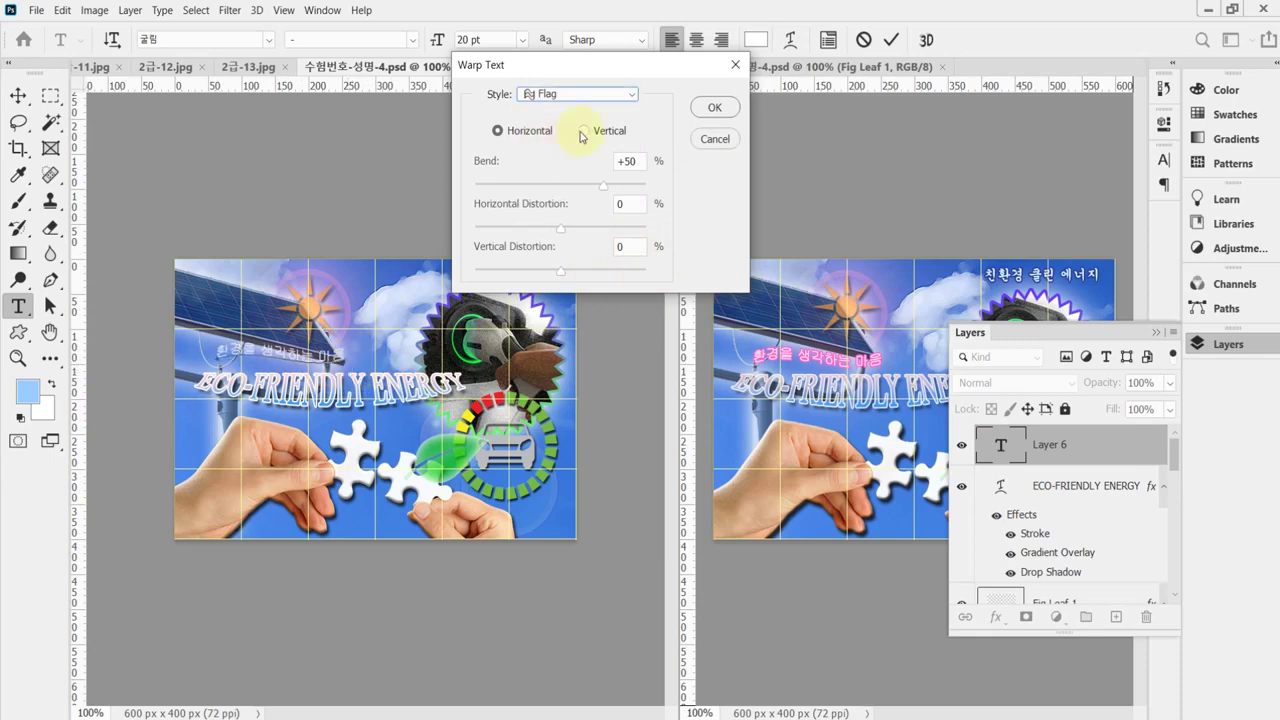
{"action": "left_click", "coordinate": [714, 108]}
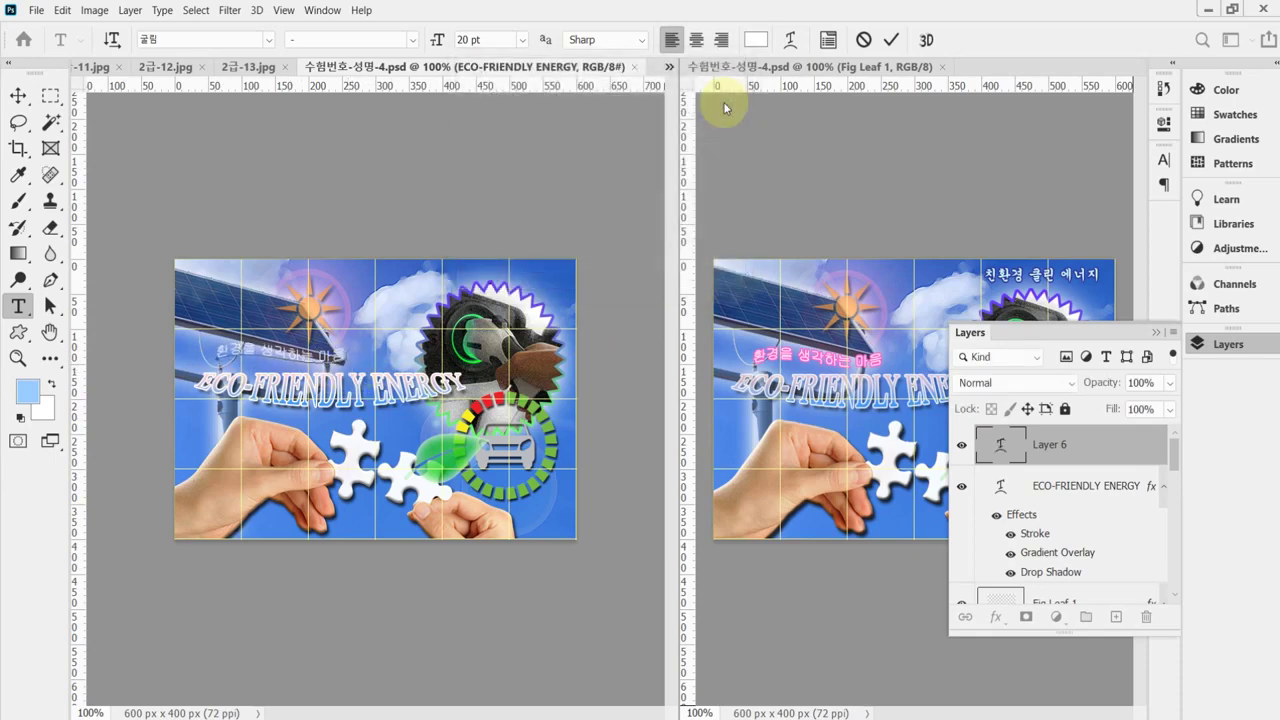
Add a 2 px outside Stroke in #ff66cc to the 환경을 생각하는 마음 text layer.
{"action": "left_click", "coordinate": [997, 620]}
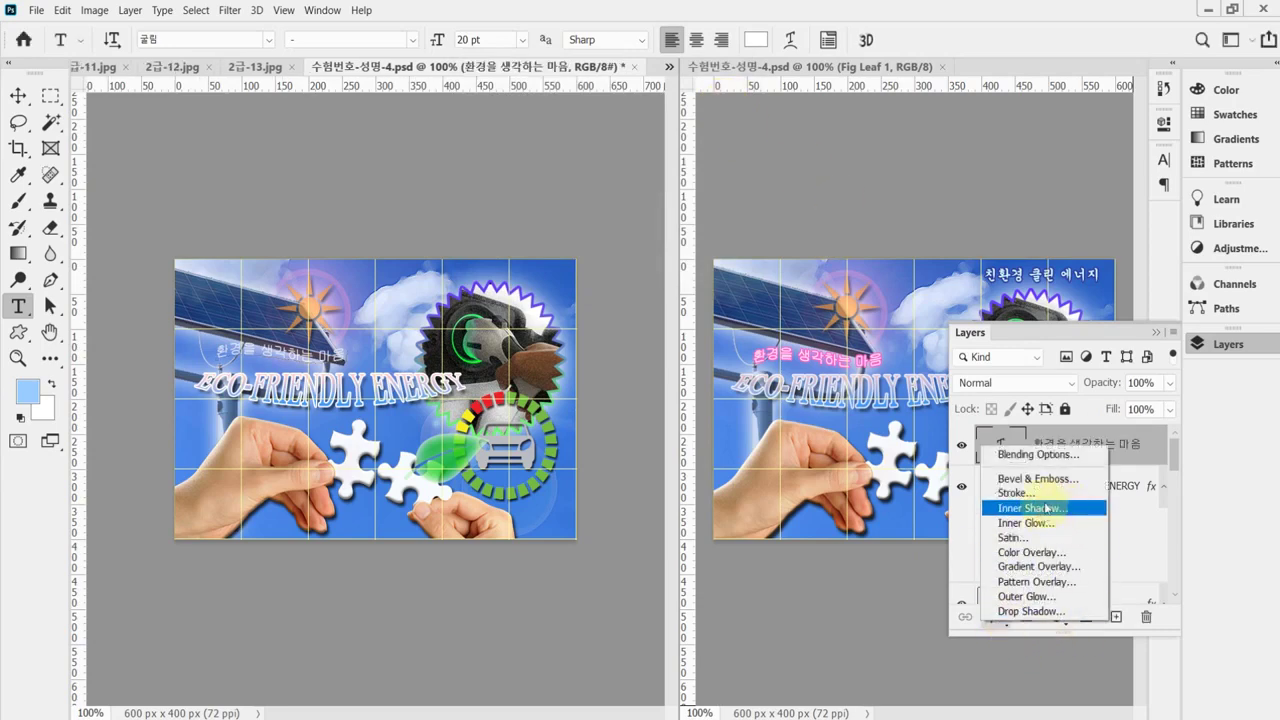
{"action": "left_click", "coordinate": [1046, 494]}
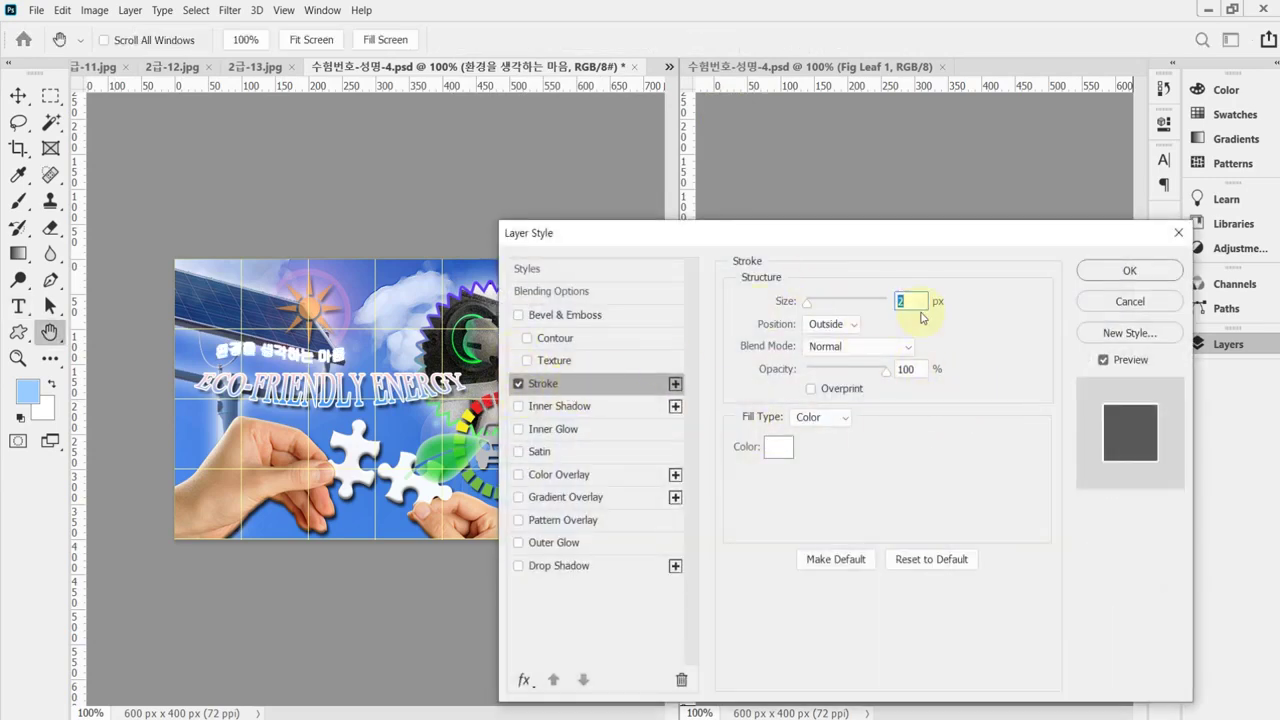
{"action": "left_click", "coordinate": [776, 447]}
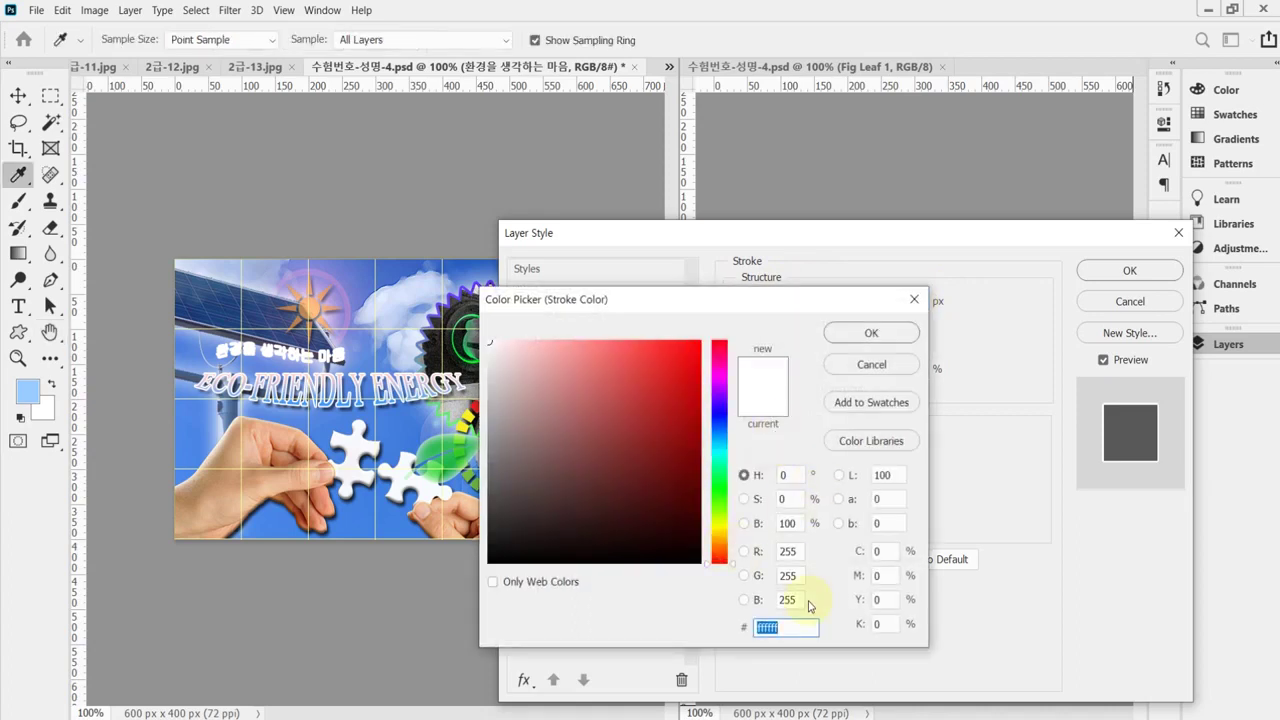
{"action": "type", "text": "f6"}
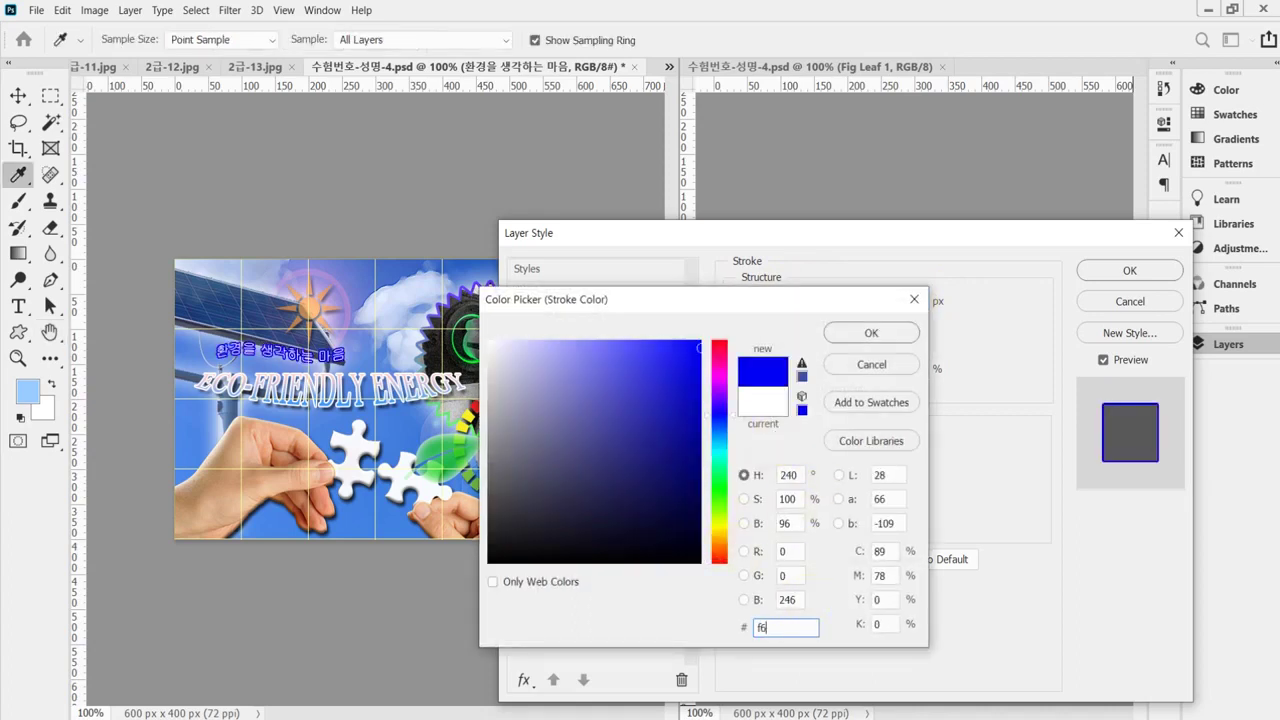
{"action": "type", "text": "c"}
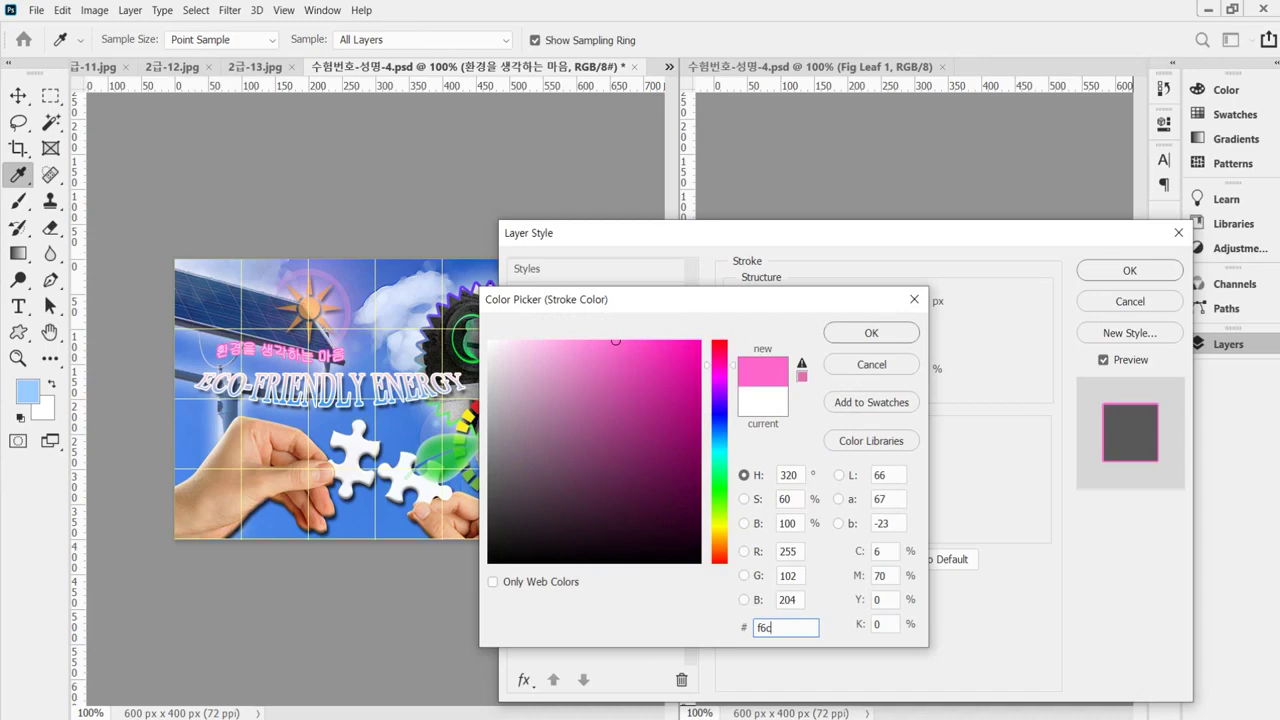
{"action": "key", "text": "Return"}
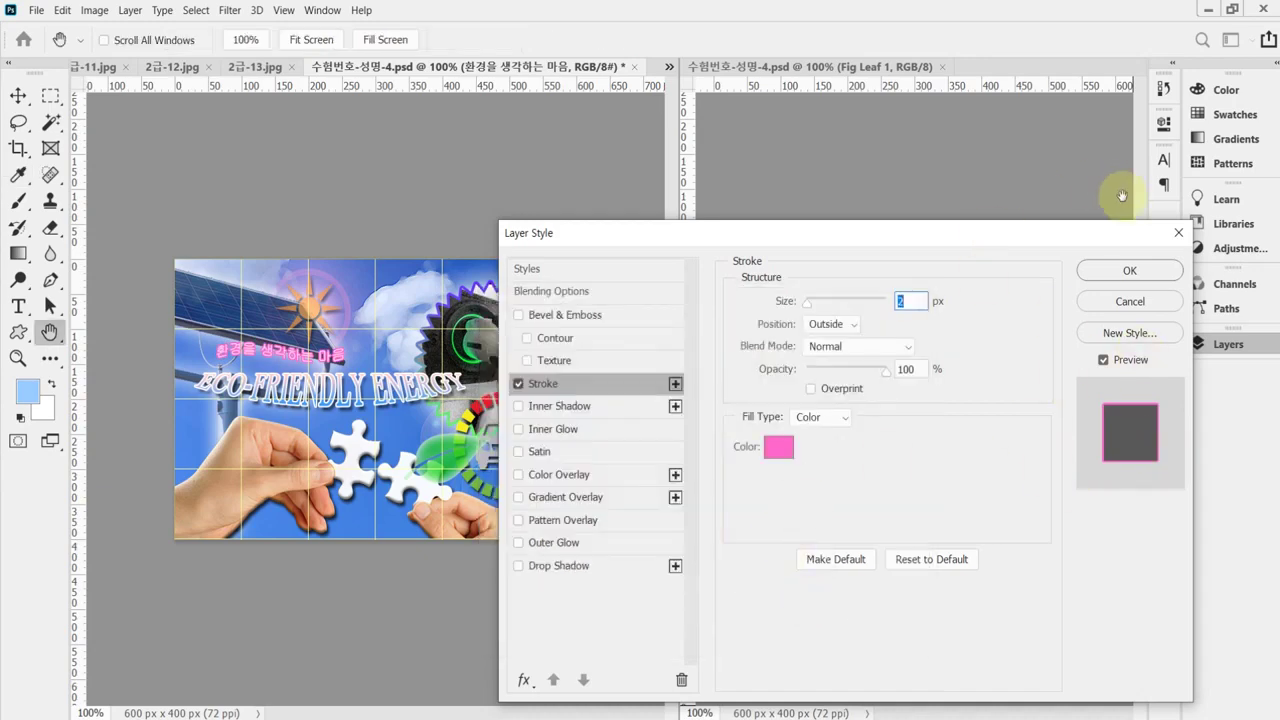
{"action": "left_click", "coordinate": [1114, 275]}
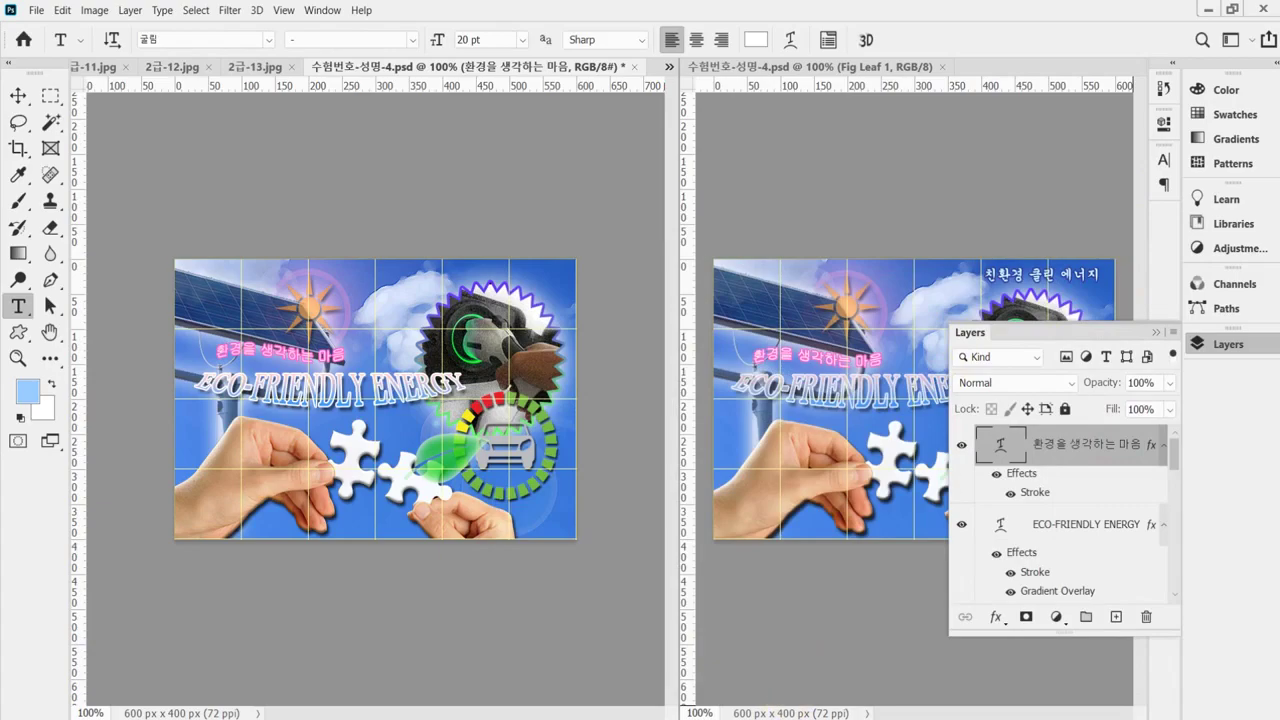
Check the last text line's specification in the PDF, copy 친환경 클린 에너지 from Notepad, and return to Photoshop.
{"action": "key", "text": "alt+Tab"}
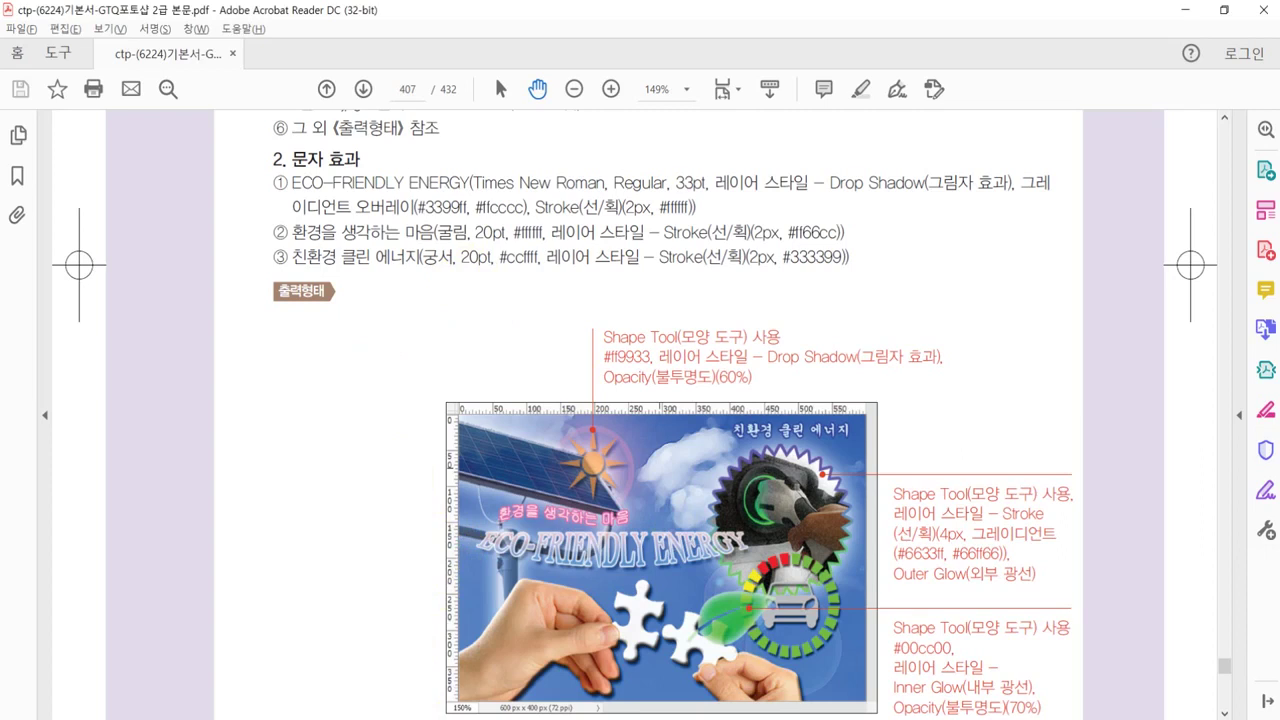
{"action": "key", "text": "alt+Tab"}
{"action": "left_click_drag", "start_coordinate": [855, 641], "coordinate": [709, 655]}
{"action": "key", "text": "ctrl+c"}
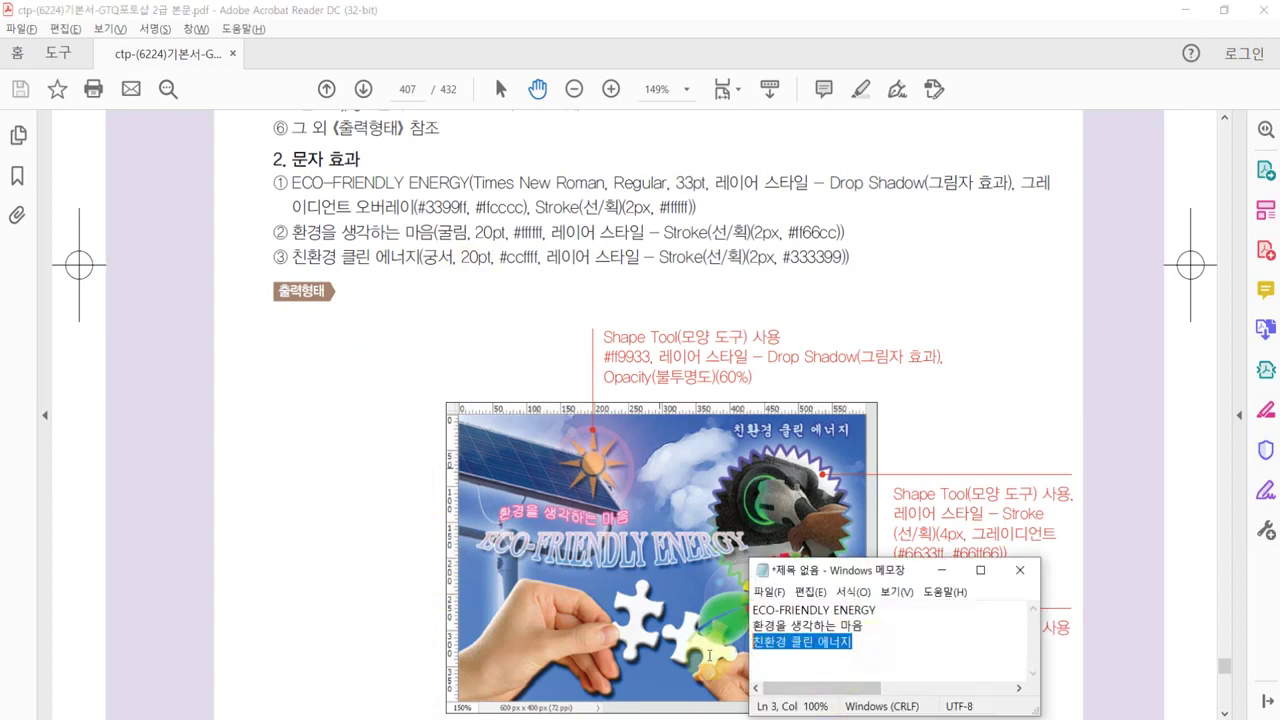
{"action": "key", "text": "alt+Tab"}
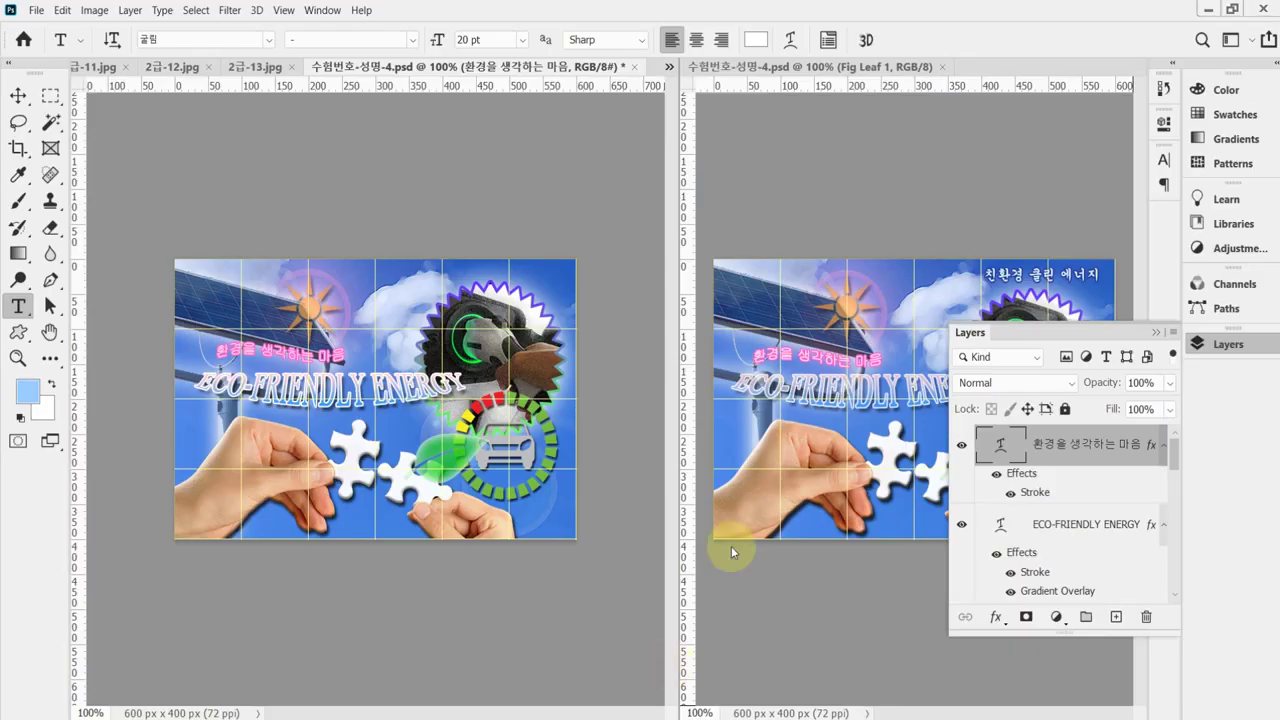
Start a new text layer above the gear-shaped picture with the 궁서 font at 20 pt.
{"action": "left_click", "coordinate": [449, 273]}
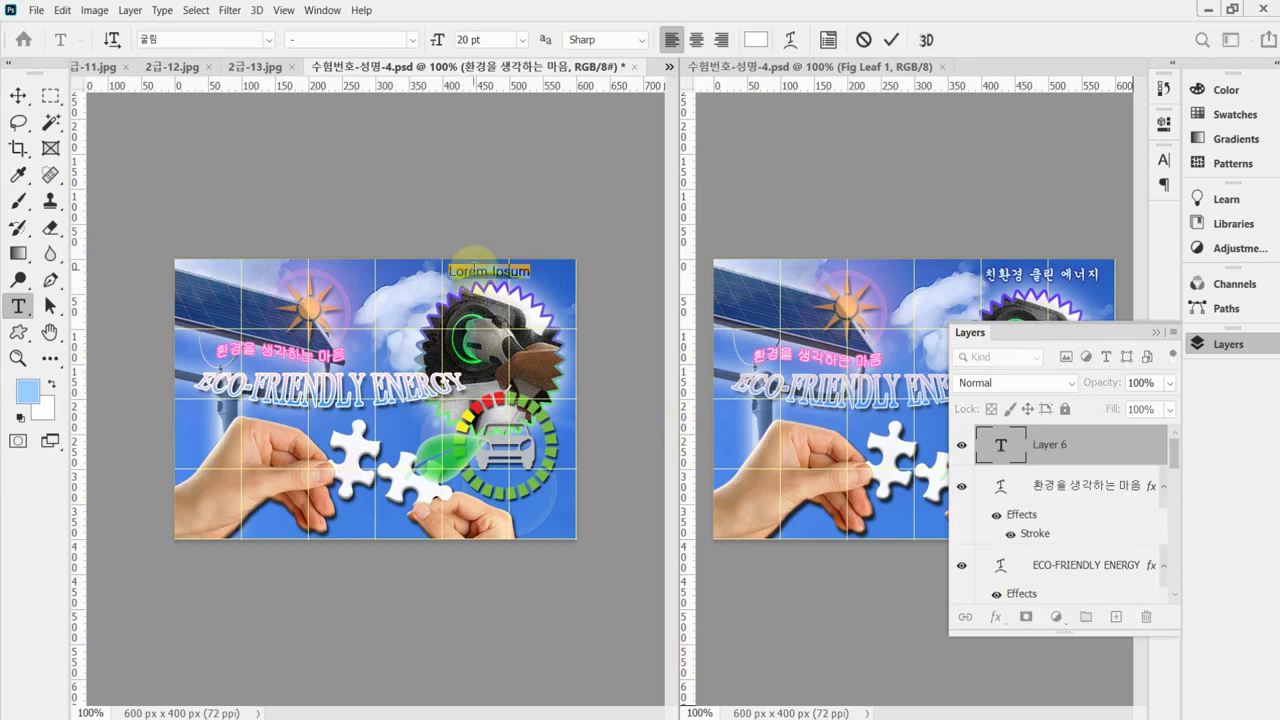
{"action": "left_click", "coordinate": [268, 41]}
{"action": "left_click", "coordinate": [210, 163]}
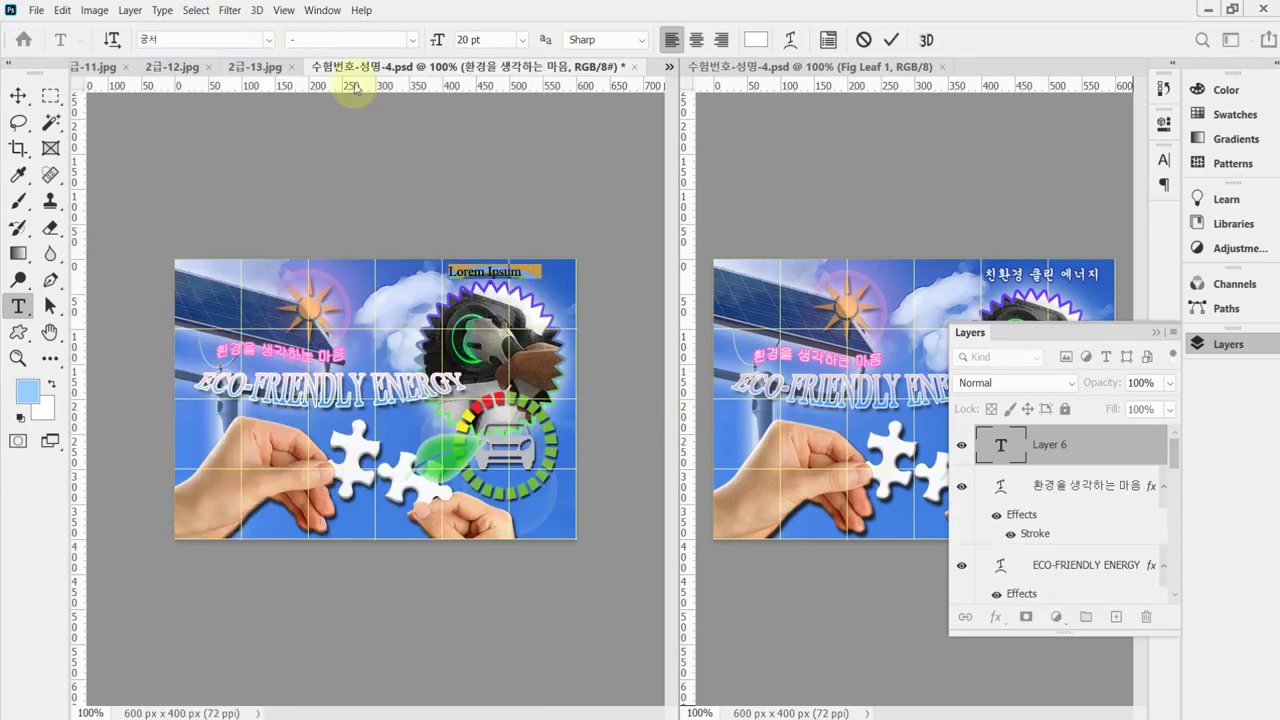
{"action": "left_click", "coordinate": [490, 40]}
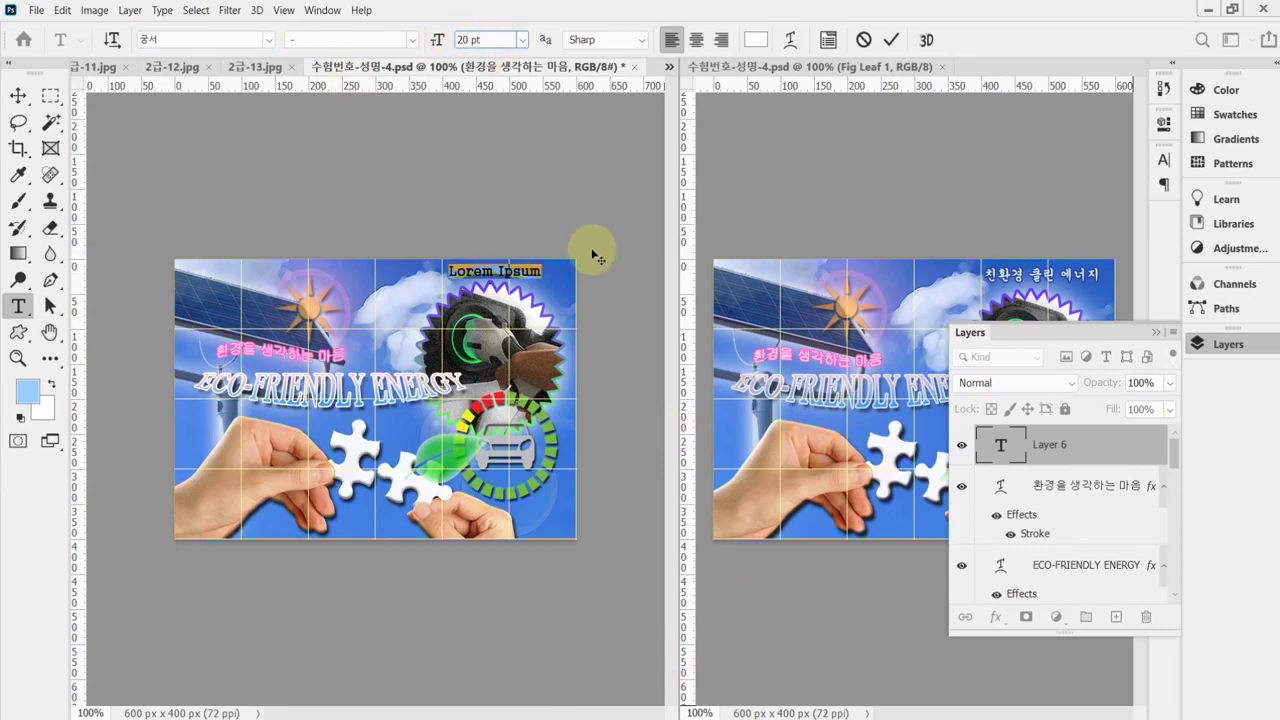
Set the new text's color to #333399.
{"action": "left_click", "coordinate": [755, 40]}
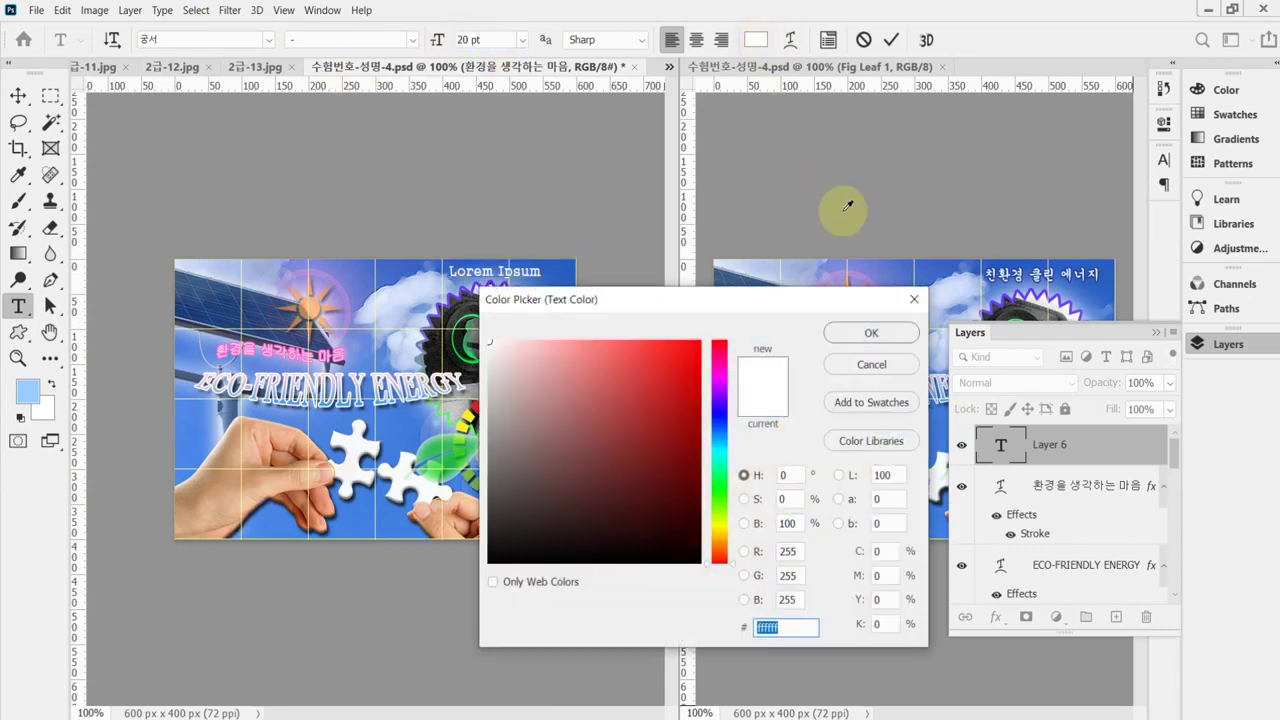
{"action": "type", "text": "333399"}
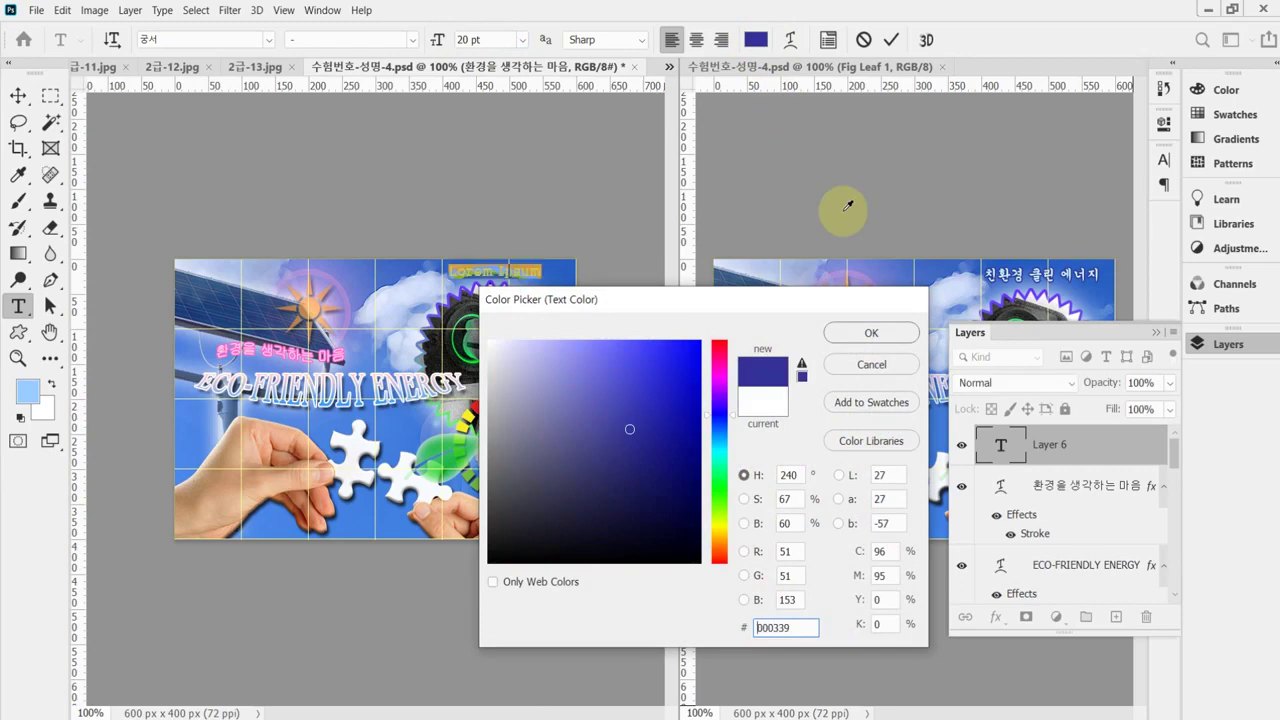
{"action": "key", "text": "Return"}
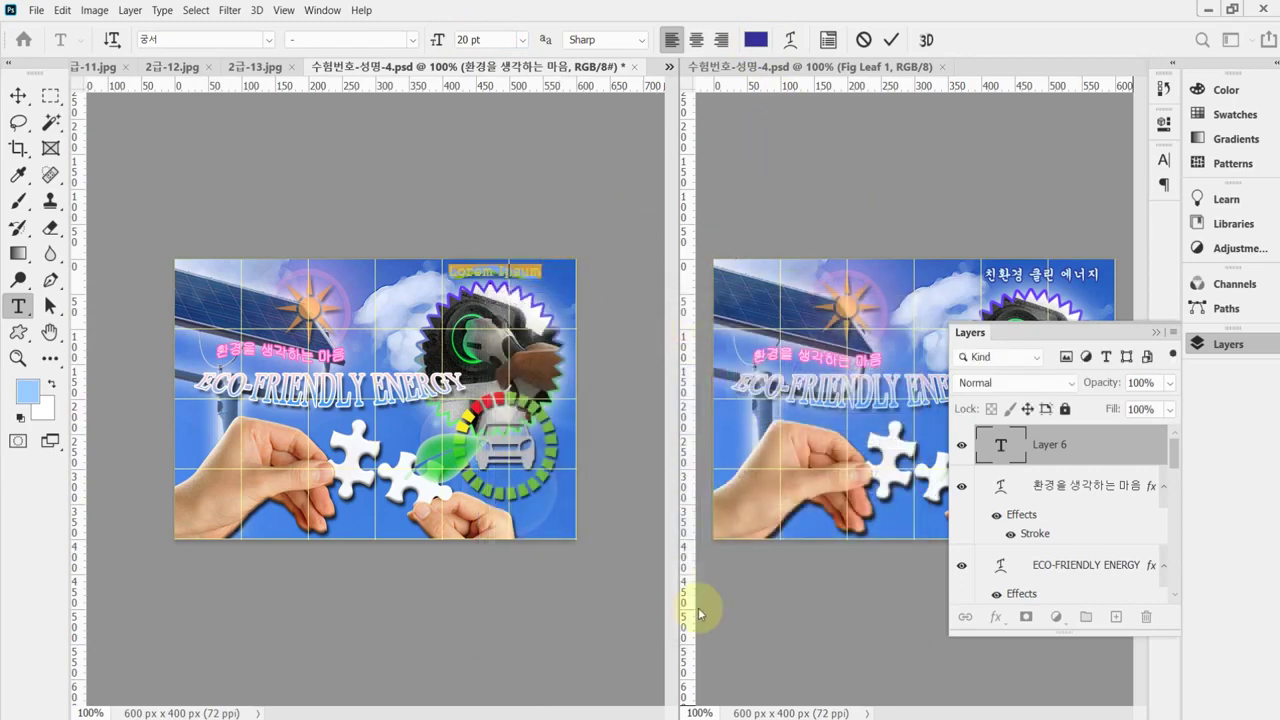
Recheck the text color in the PDF and set the new text's color to #ccffff.
{"action": "left_click", "coordinate": [378, 662]}
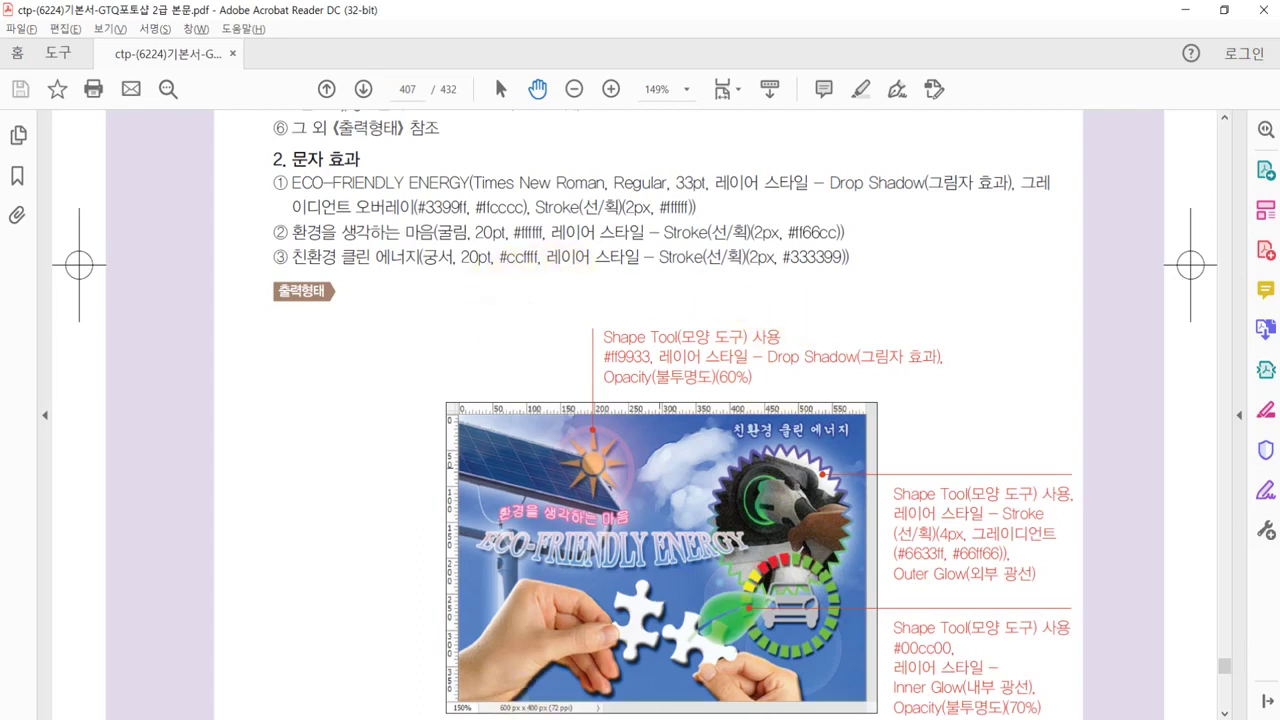
{"action": "key", "text": "alt+Tab"}
{"action": "left_click", "coordinate": [755, 39]}
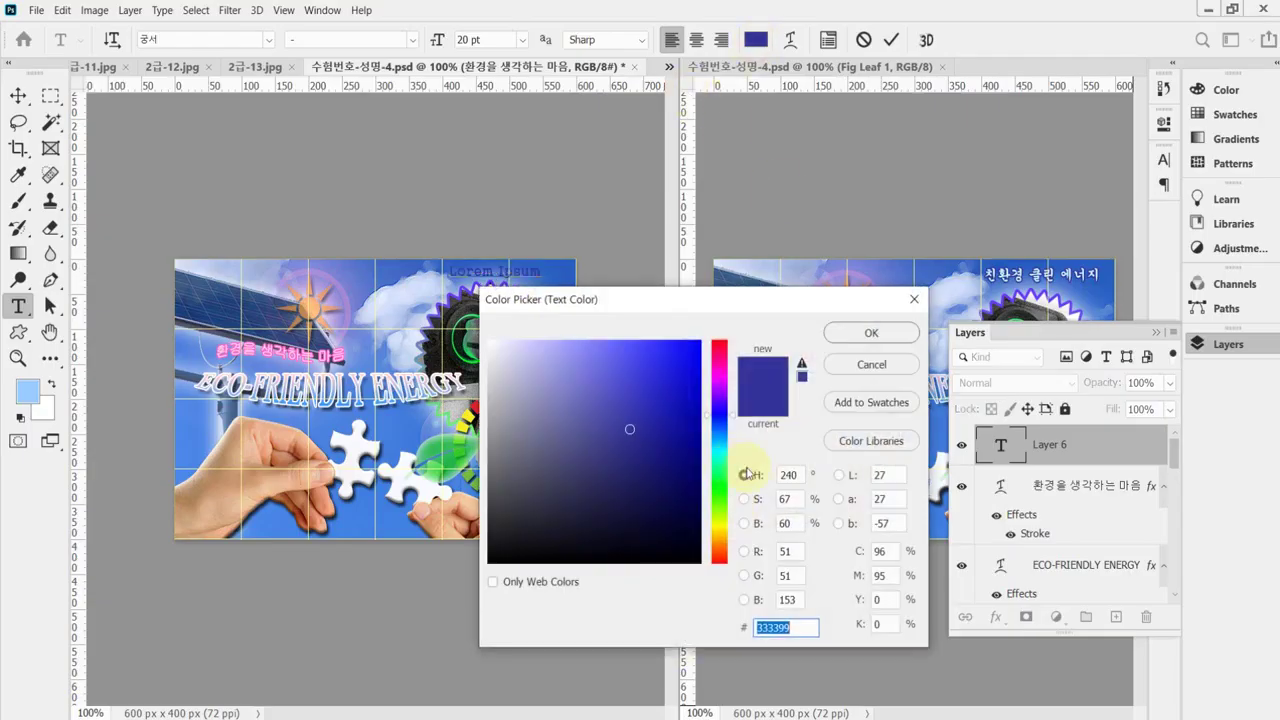
{"action": "type", "text": "cff"}
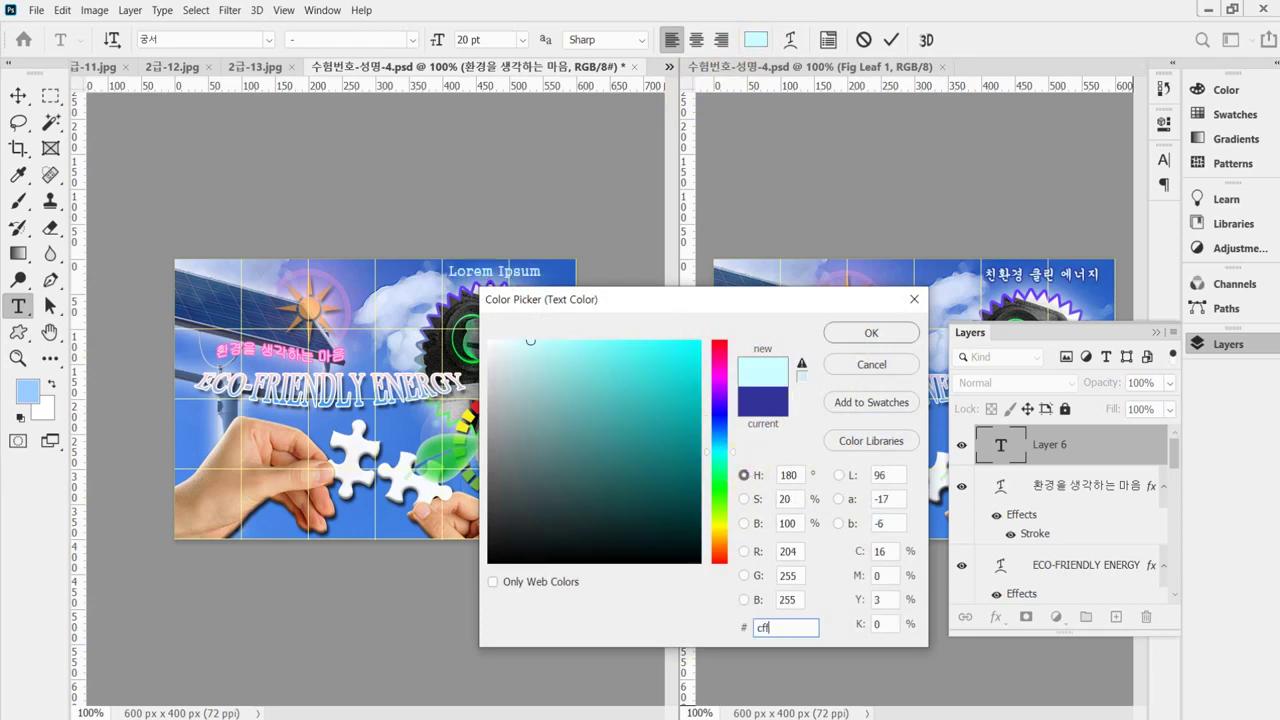
{"action": "key", "text": "Return"}
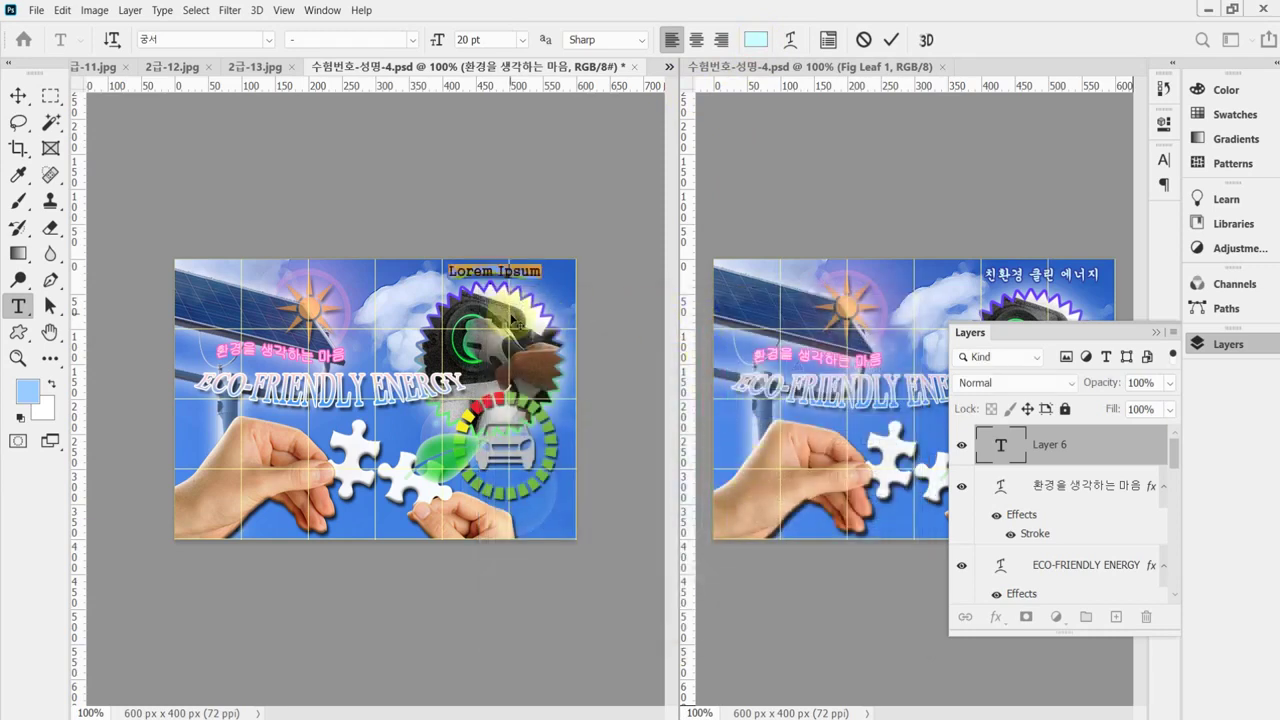
Paste 친환경 클린 에너지 as the text with a 2 px #333399 outside stroke, and save the document.
{"action": "key", "text": "ctrl+v"}
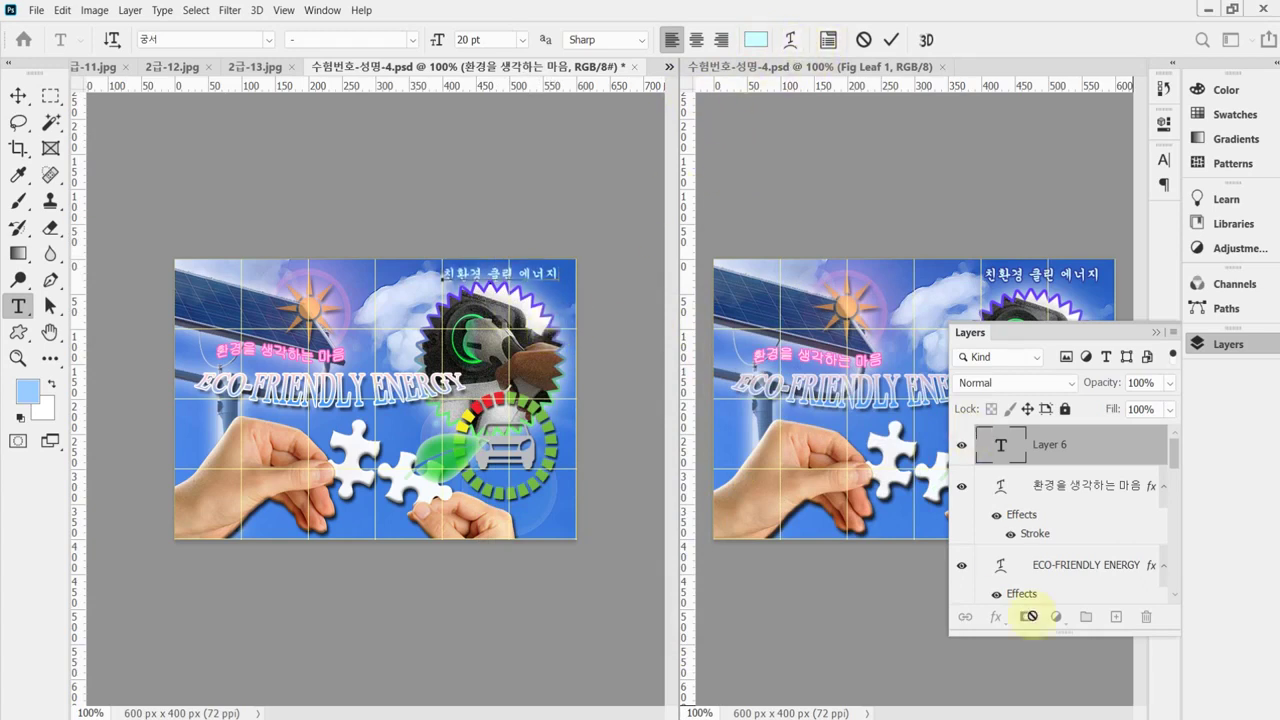
{"action": "left_click", "coordinate": [995, 619]}
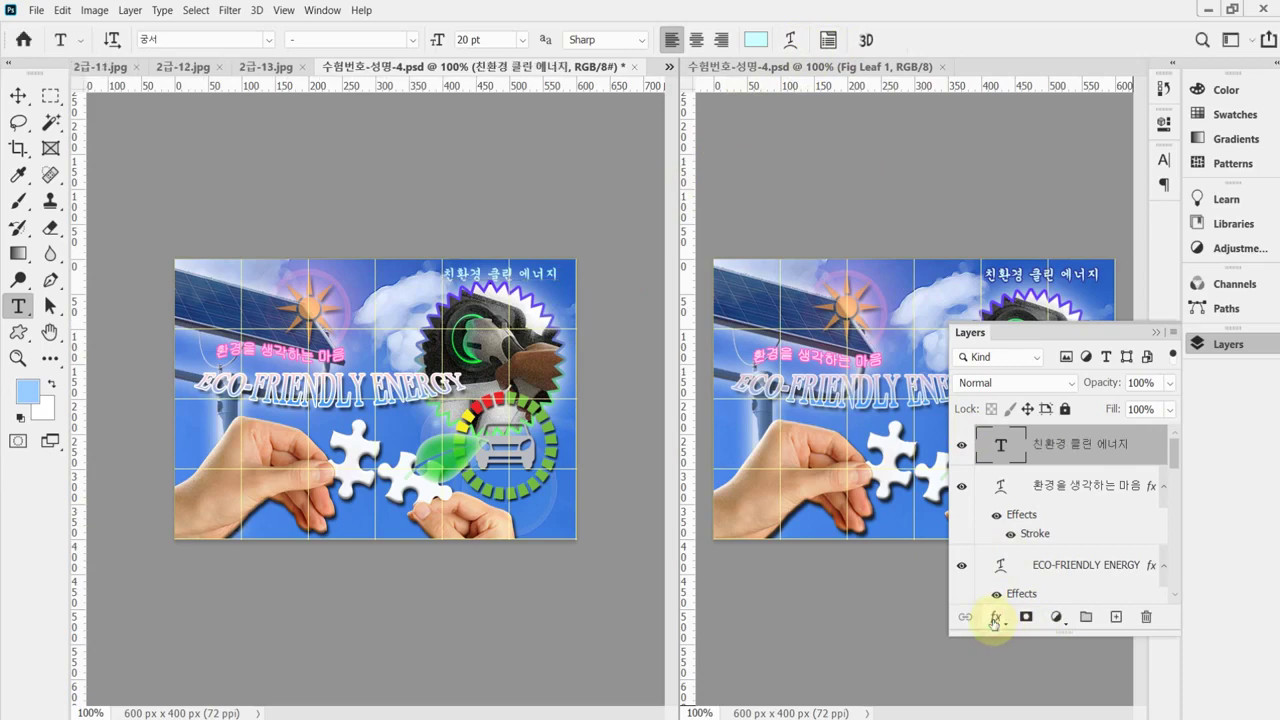
{"action": "left_click", "coordinate": [995, 620]}
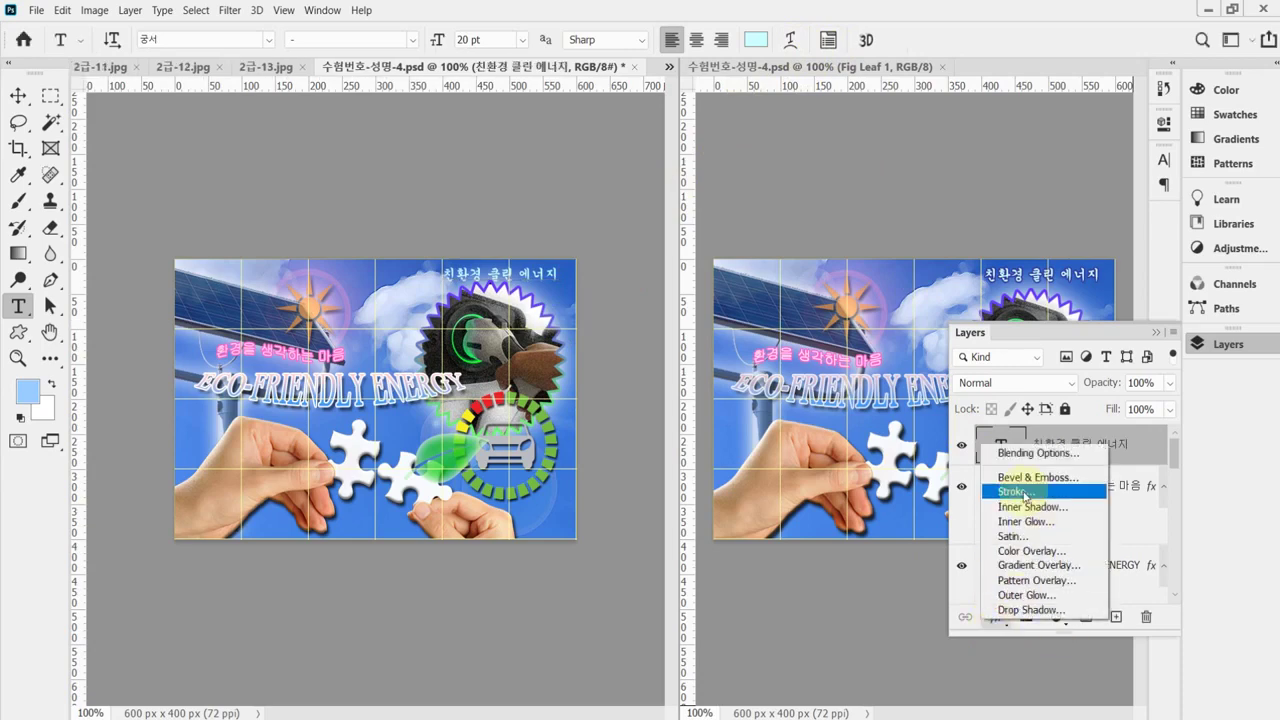
{"action": "left_click", "coordinate": [1025, 494]}
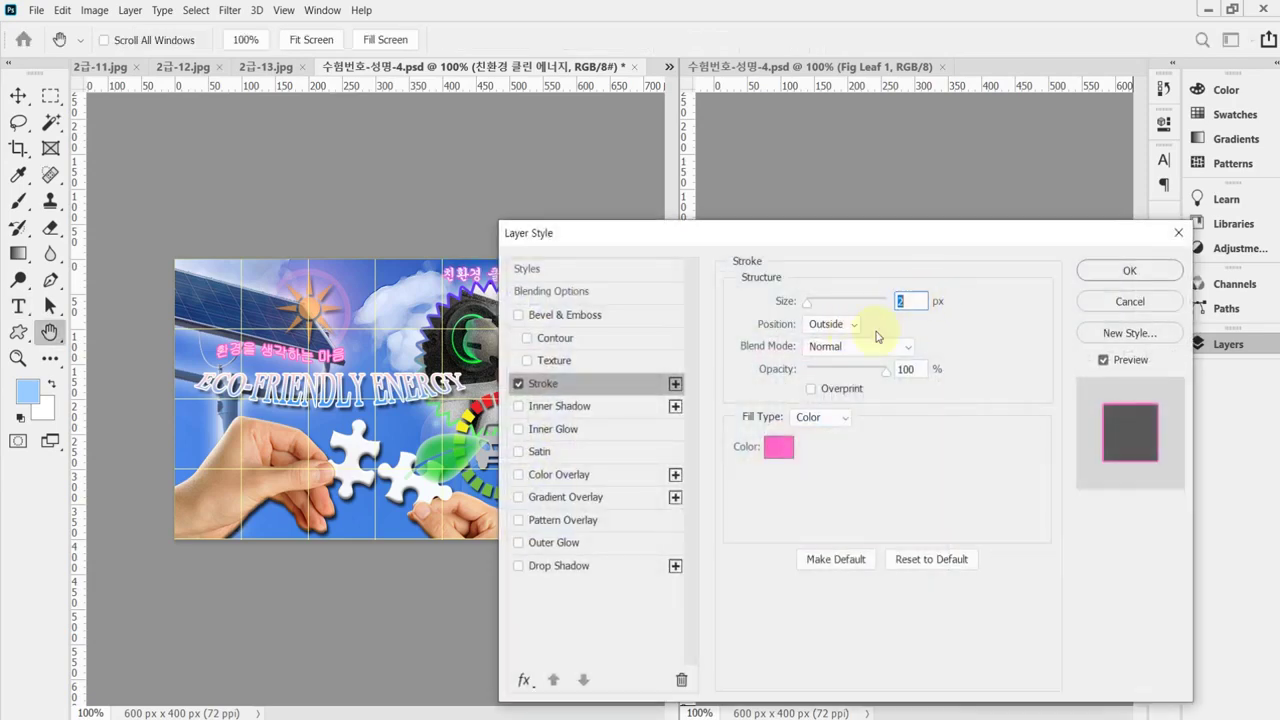
{"action": "left_click", "coordinate": [777, 448]}
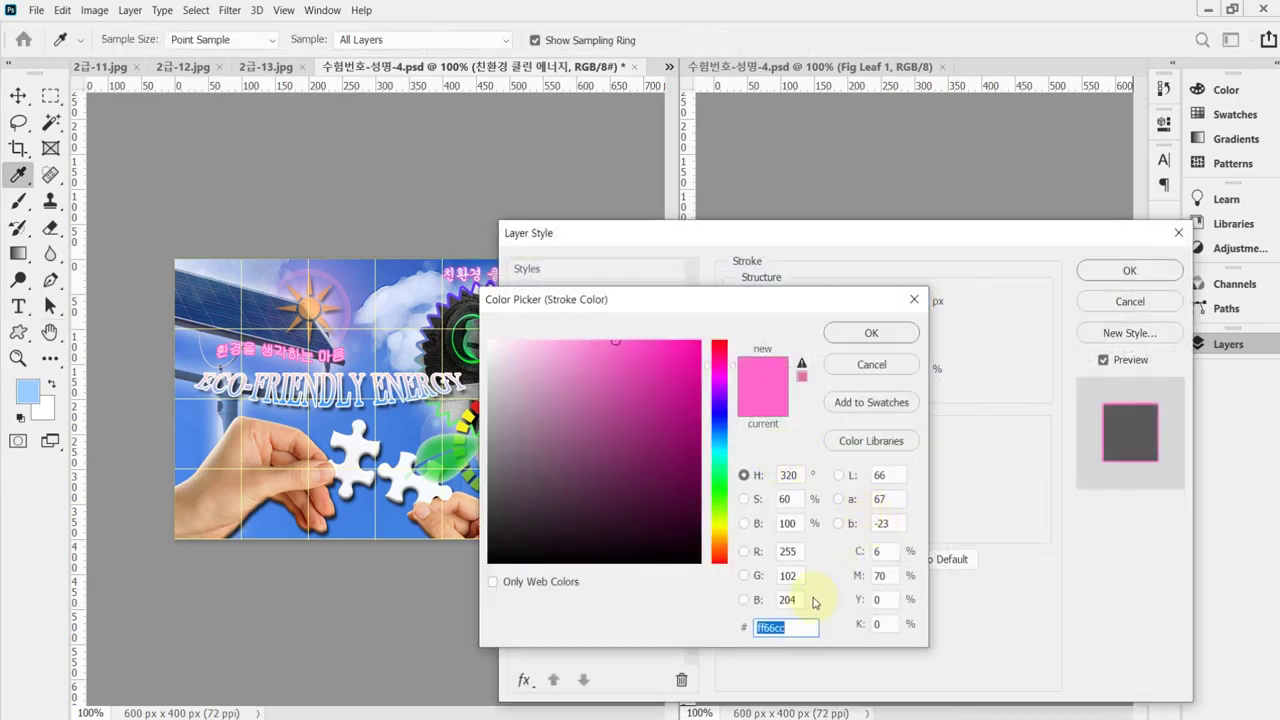
{"action": "type", "text": "333399"}
{"action": "key", "text": "Return"}
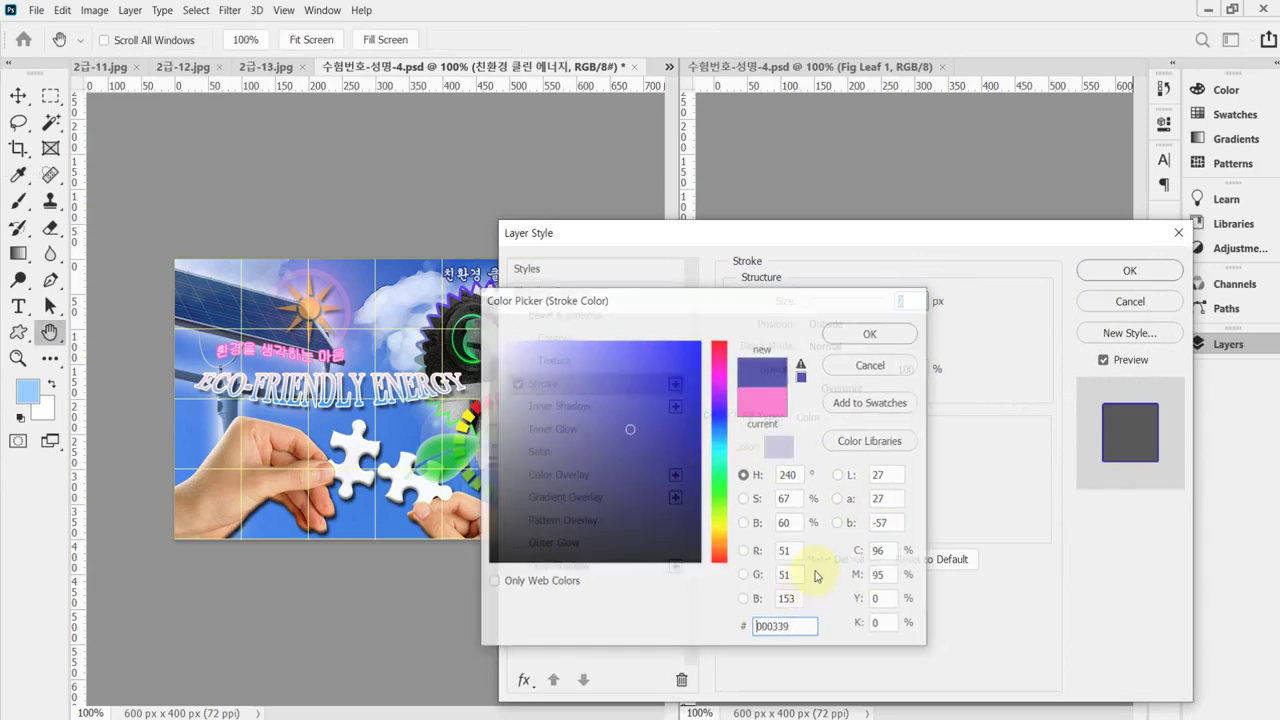
{"action": "left_click", "coordinate": [1122, 271]}
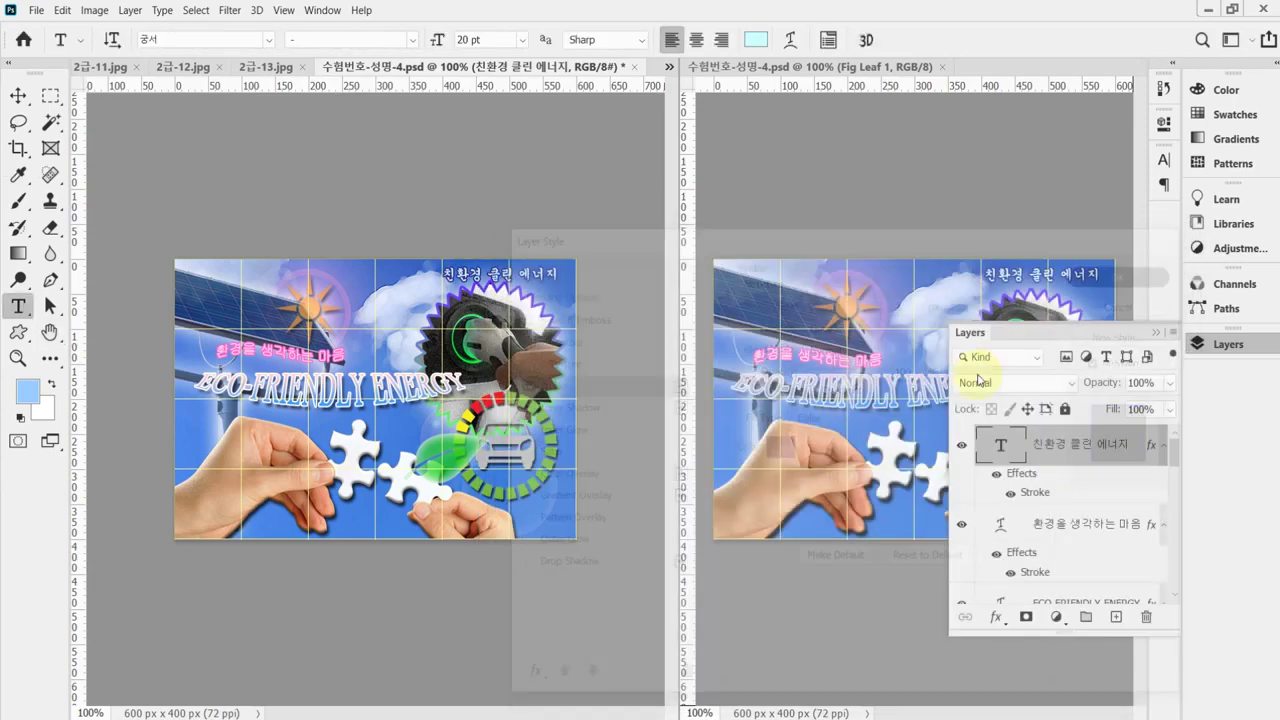
{"action": "key", "text": "ctrl+s"}
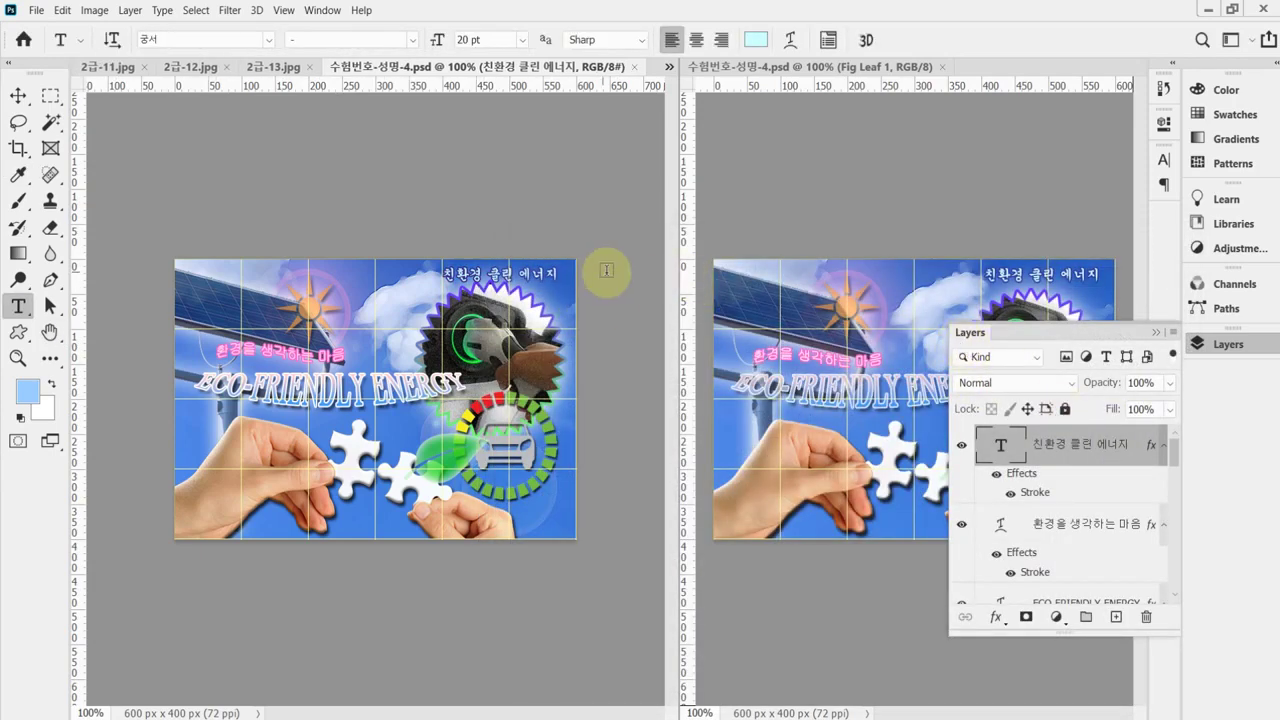
Nudge Layer 5 and its Seal 1 clipping shape slightly downward, scale both down a little, and save the document.
{"action": "left_click", "coordinate": [17, 94]}
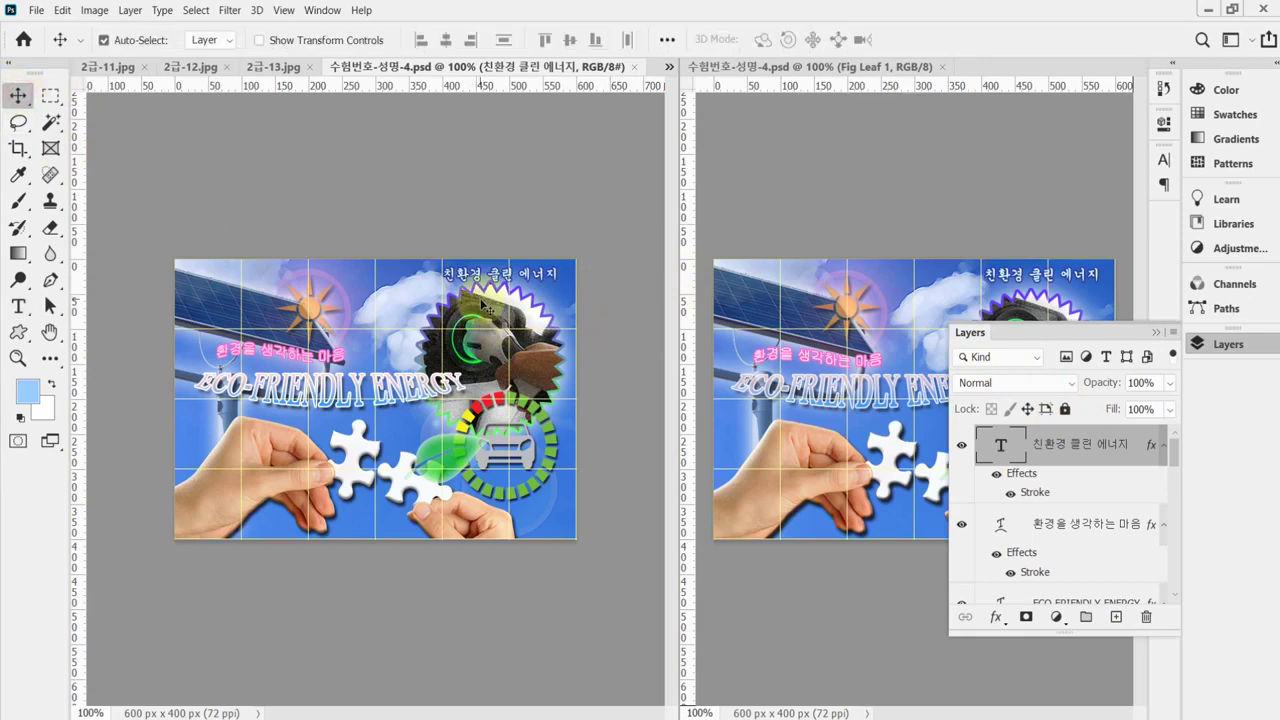
{"action": "left_click", "coordinate": [1229, 345]}
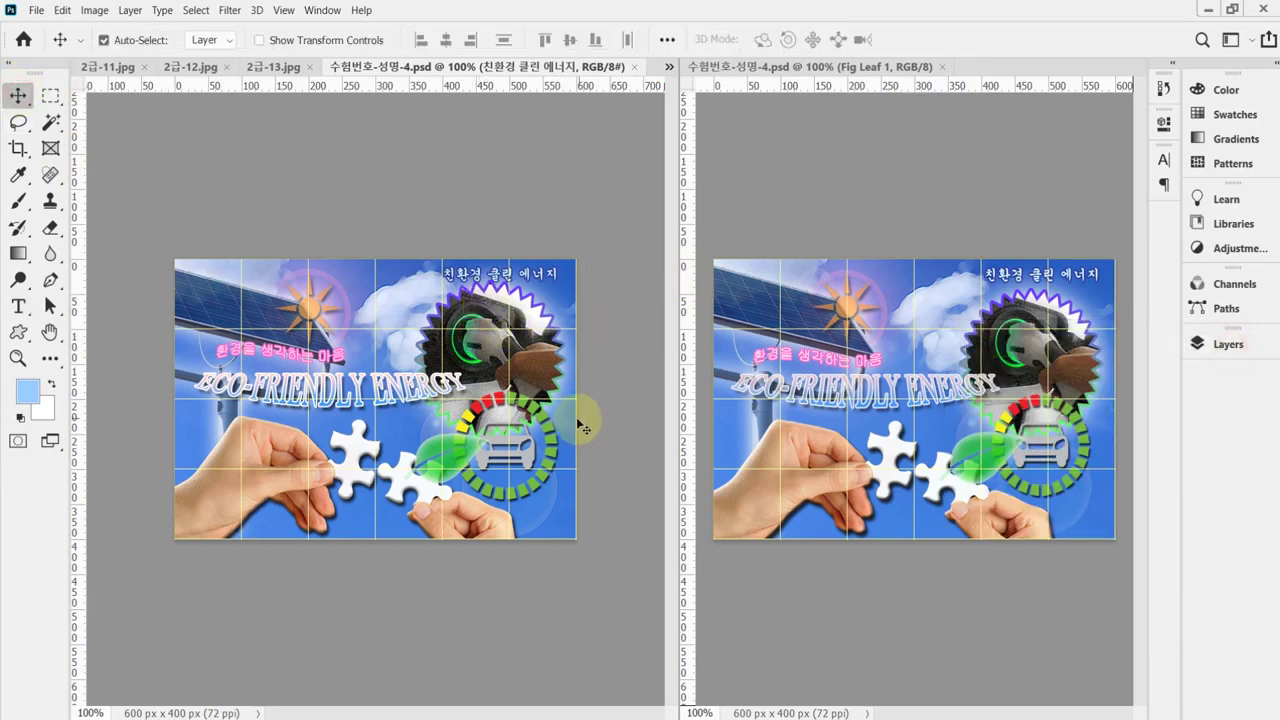
{"action": "left_click", "coordinate": [484, 302]}
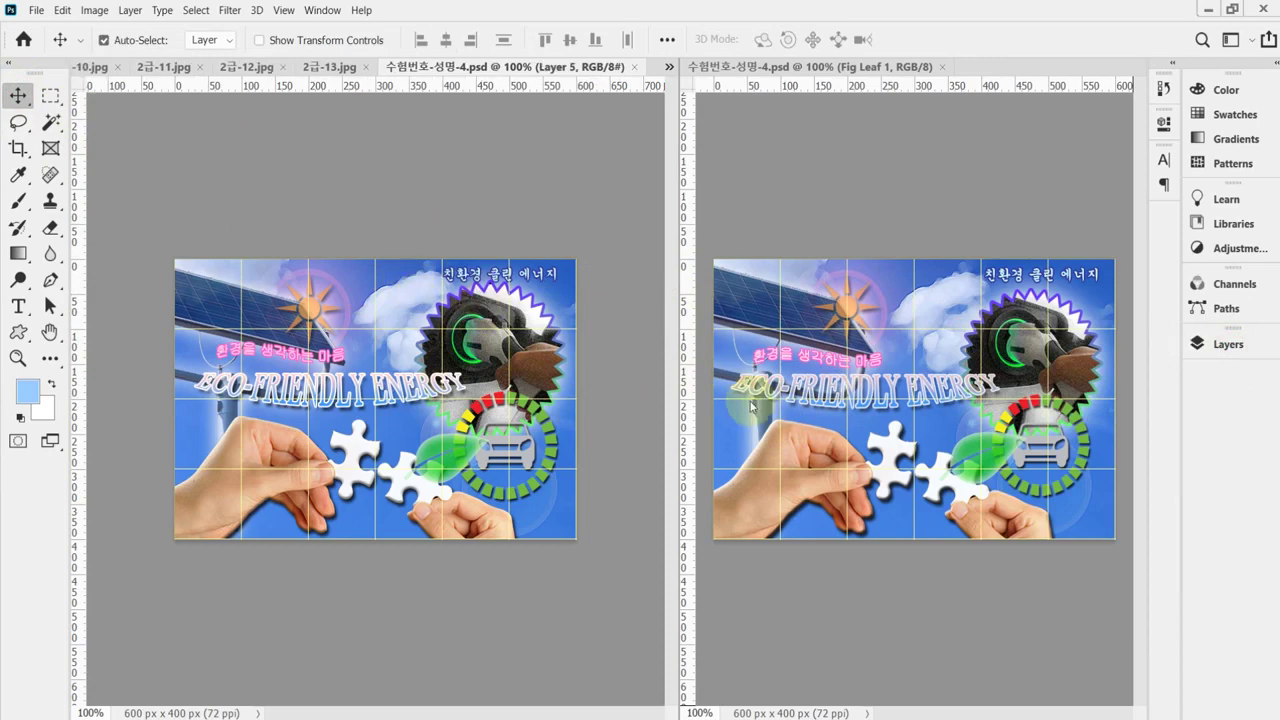
{"action": "left_click", "coordinate": [1229, 344]}
{"action": "scroll", "coordinate": [1072, 527], "scroll_direction": "down", "scroll_amount": 2}
{"action": "scroll", "coordinate": [1072, 527], "scroll_direction": "down", "scroll_amount": 3}
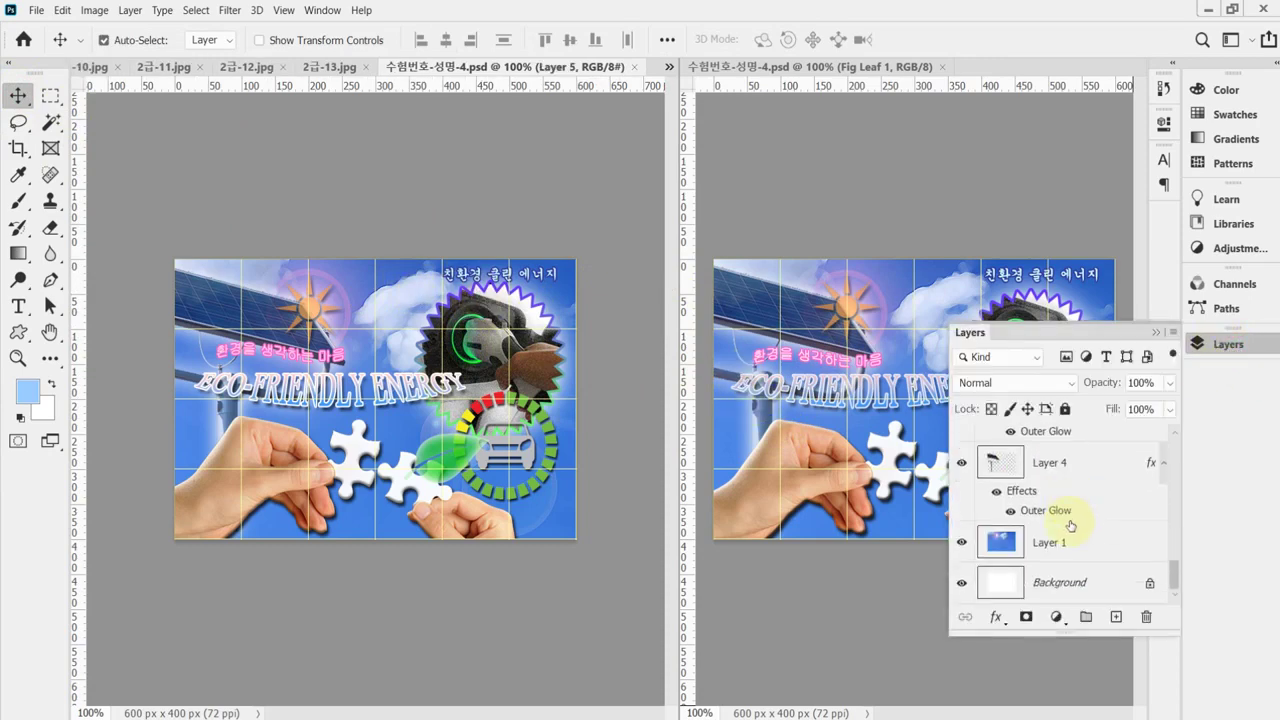
{"action": "left_click", "coordinate": [1047, 525], "text": "shift"}
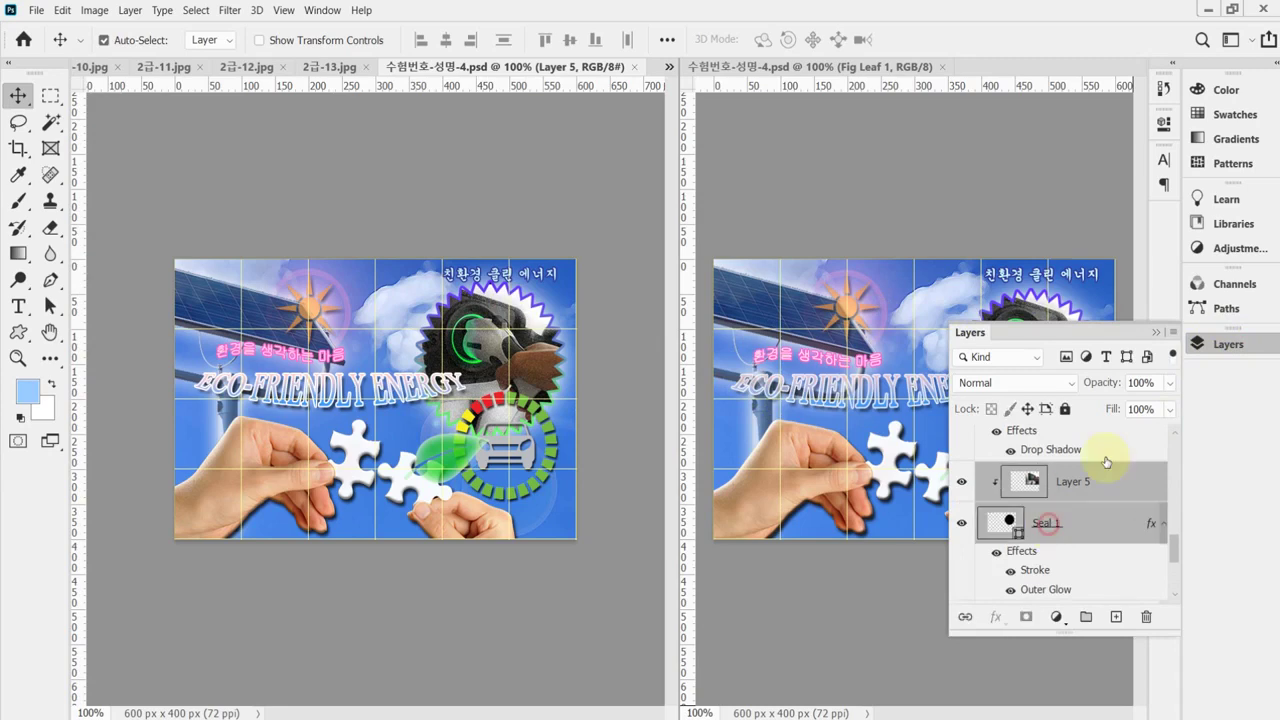
{"action": "left_click", "coordinate": [1229, 344]}
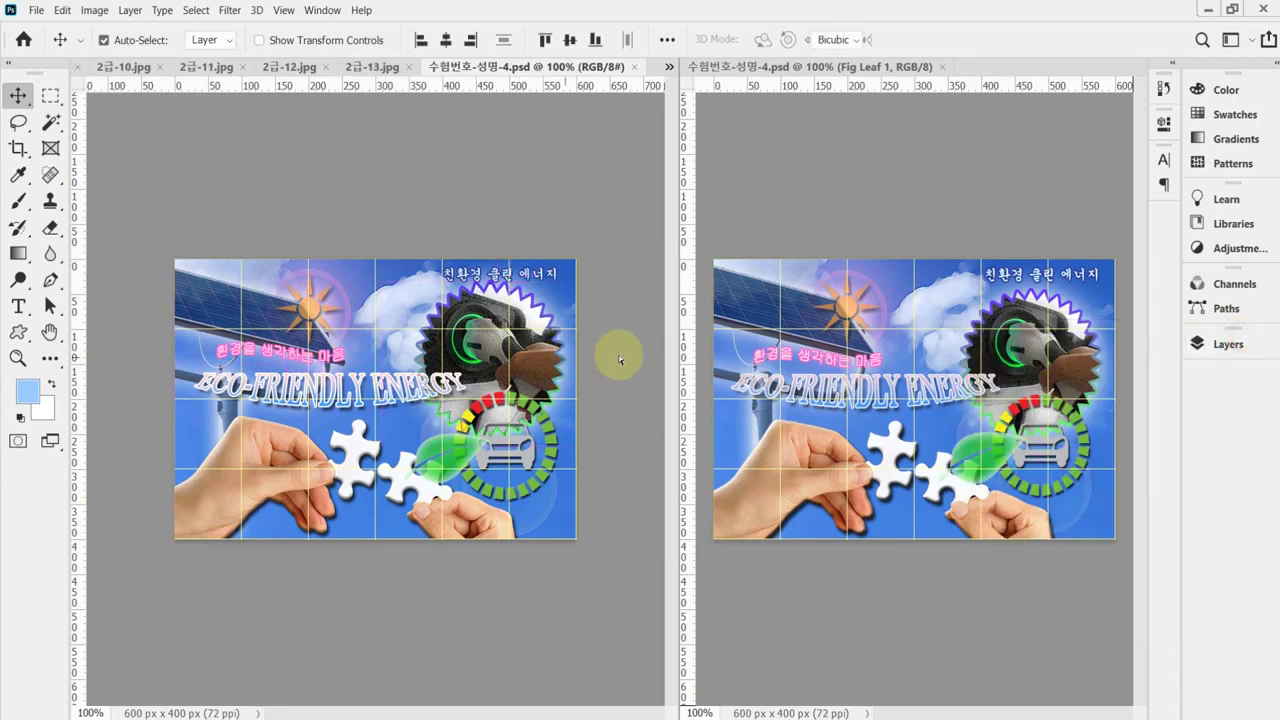
{"action": "key", "text": "ctrl+t"}
{"action": "key", "text": "Down"}
{"action": "key", "text": "Down"}
{"action": "key", "text": "Down"}
{"action": "key", "text": "Down"}
{"action": "key", "text": "Down"}
{"action": "key", "text": "Down"}
{"action": "key", "text": "Down"}
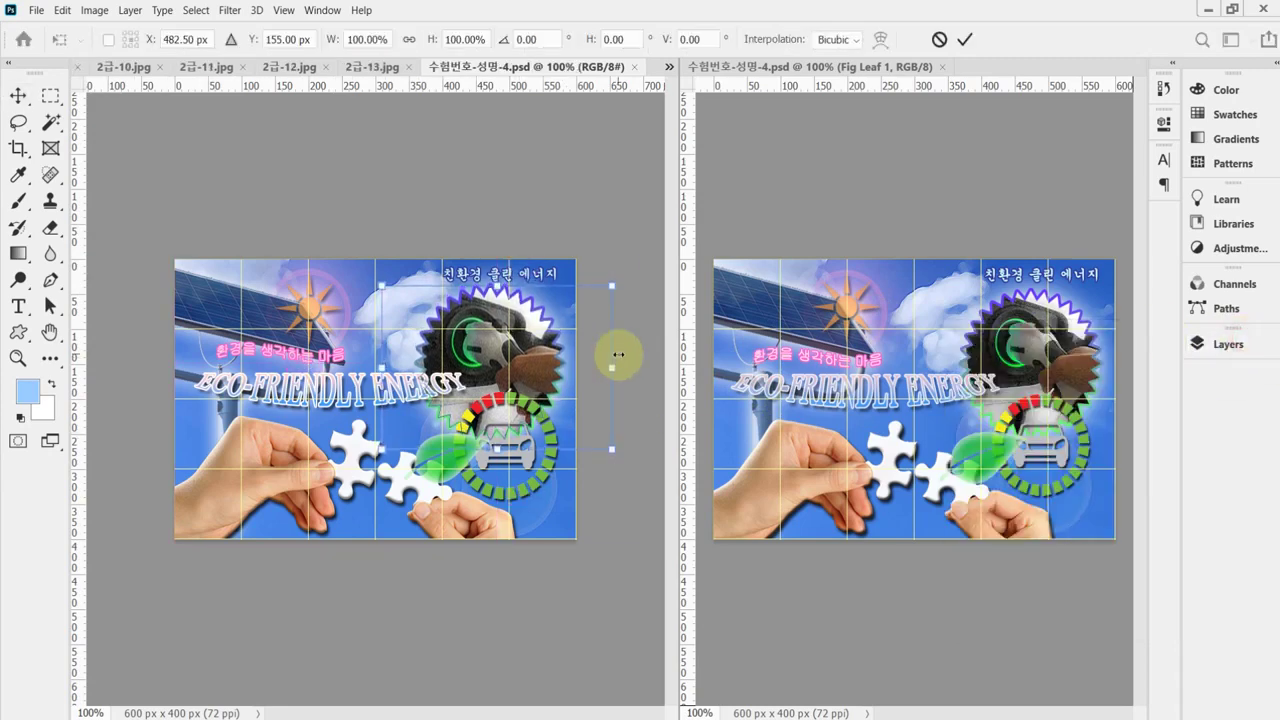
{"action": "key", "text": "Down"}
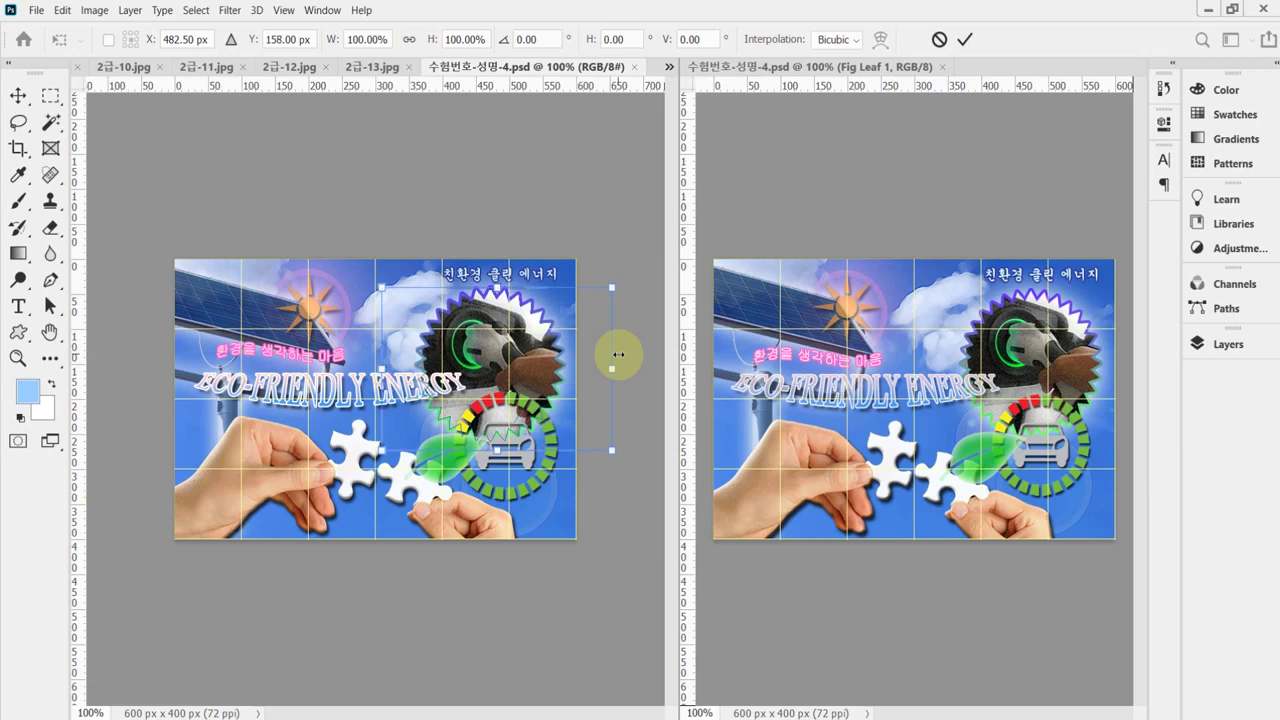
{"action": "key", "text": "Down"}
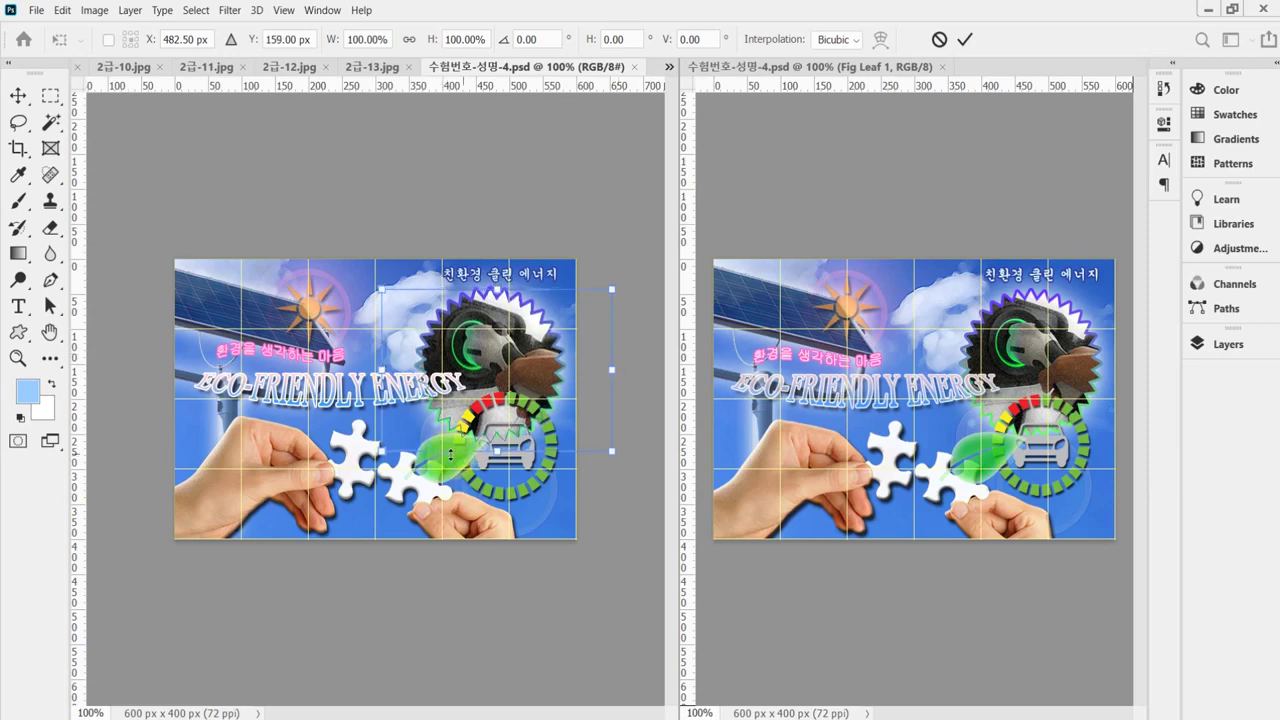
{"action": "left_click_drag", "start_coordinate": [384, 450], "coordinate": [390, 452]}
{"action": "key", "text": "Return"}
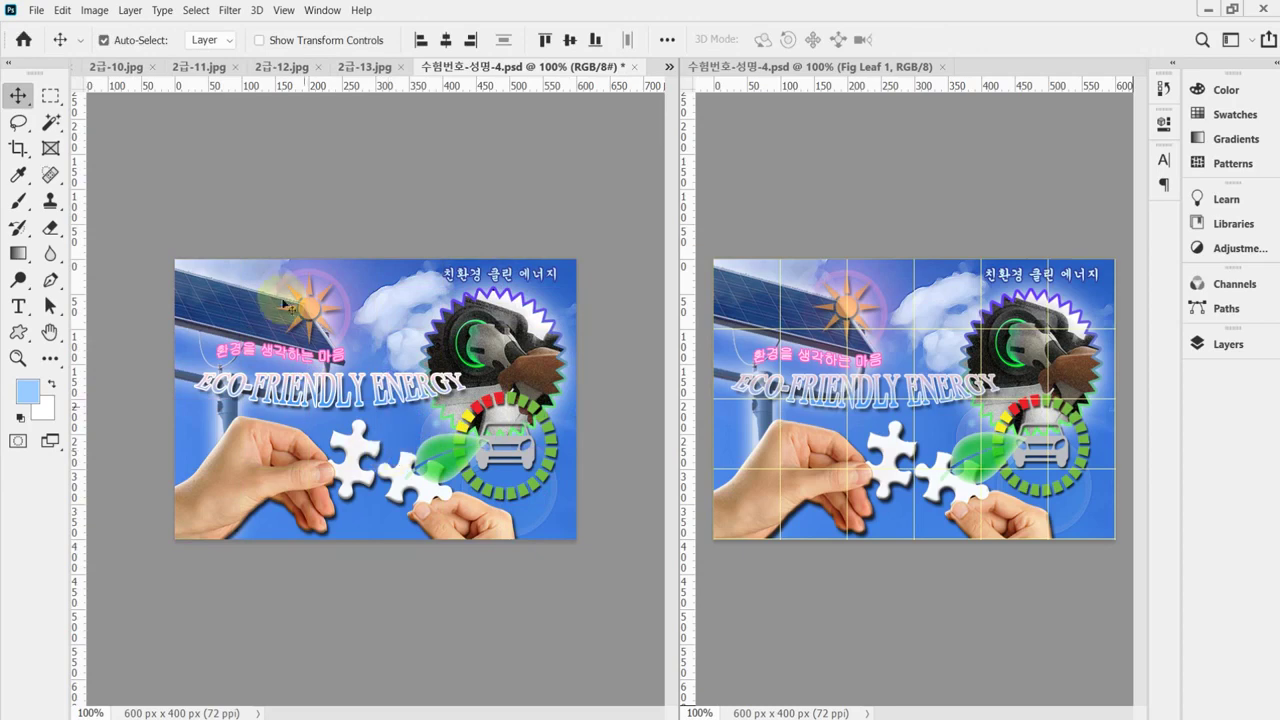
{"action": "key", "text": "ctrl+s"}
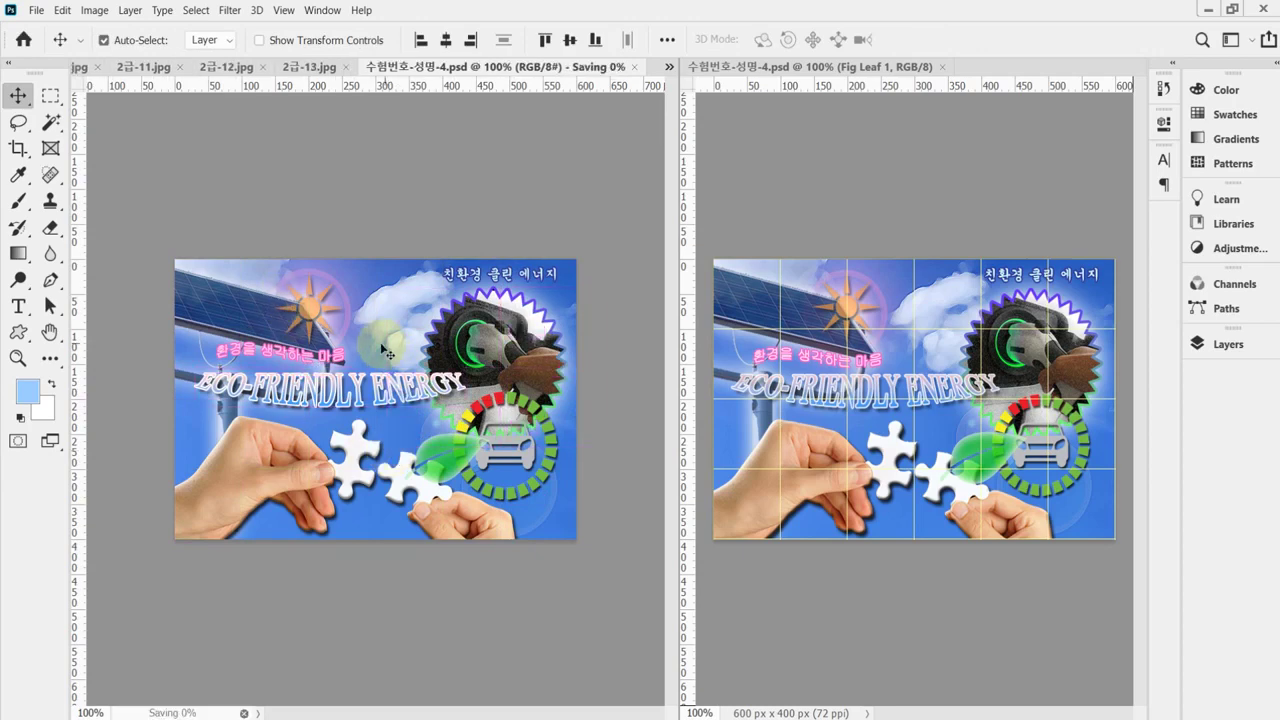
{"action": "left_click", "coordinate": [381, 345], "text": "ctrl"}
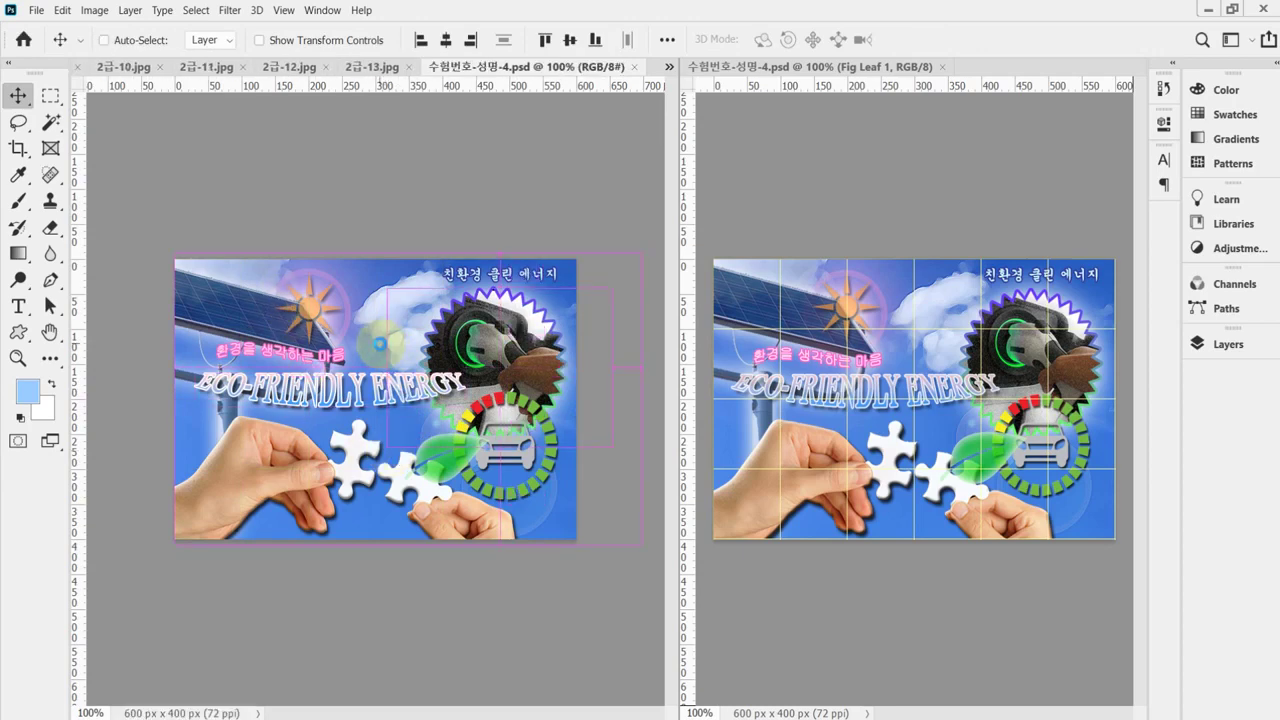
Save a JPEG copy as 수험번호-성명-4.jpg in the GTQ folder under 문서, with quality 8.
{"action": "key", "text": "ctrl+shift+s"}
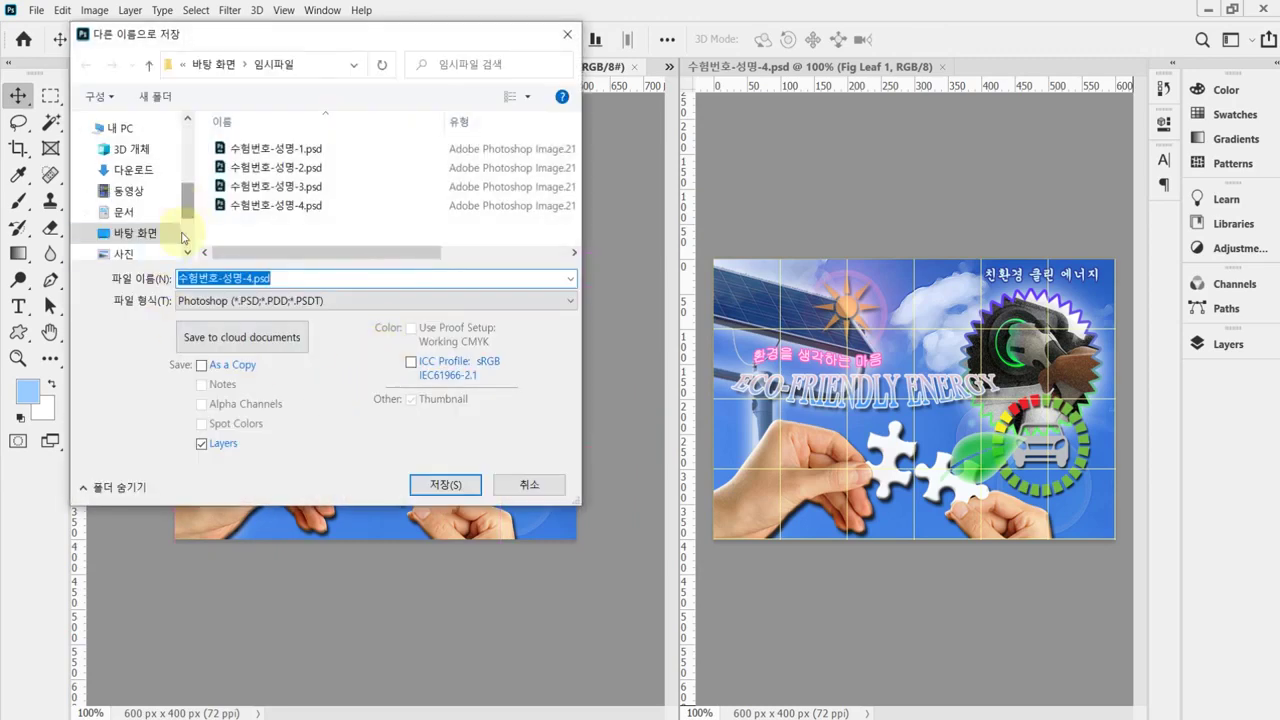
{"action": "left_click", "coordinate": [203, 302]}
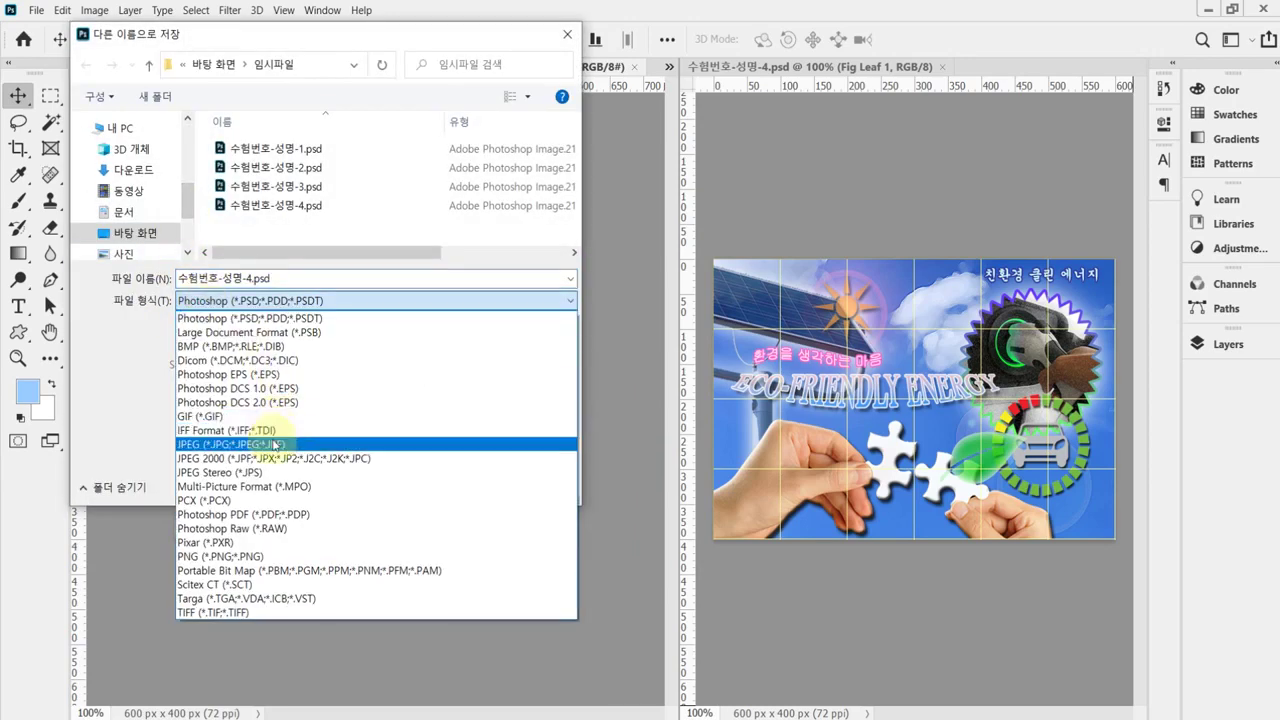
{"action": "left_click", "coordinate": [278, 444]}
{"action": "left_click", "coordinate": [112, 128]}
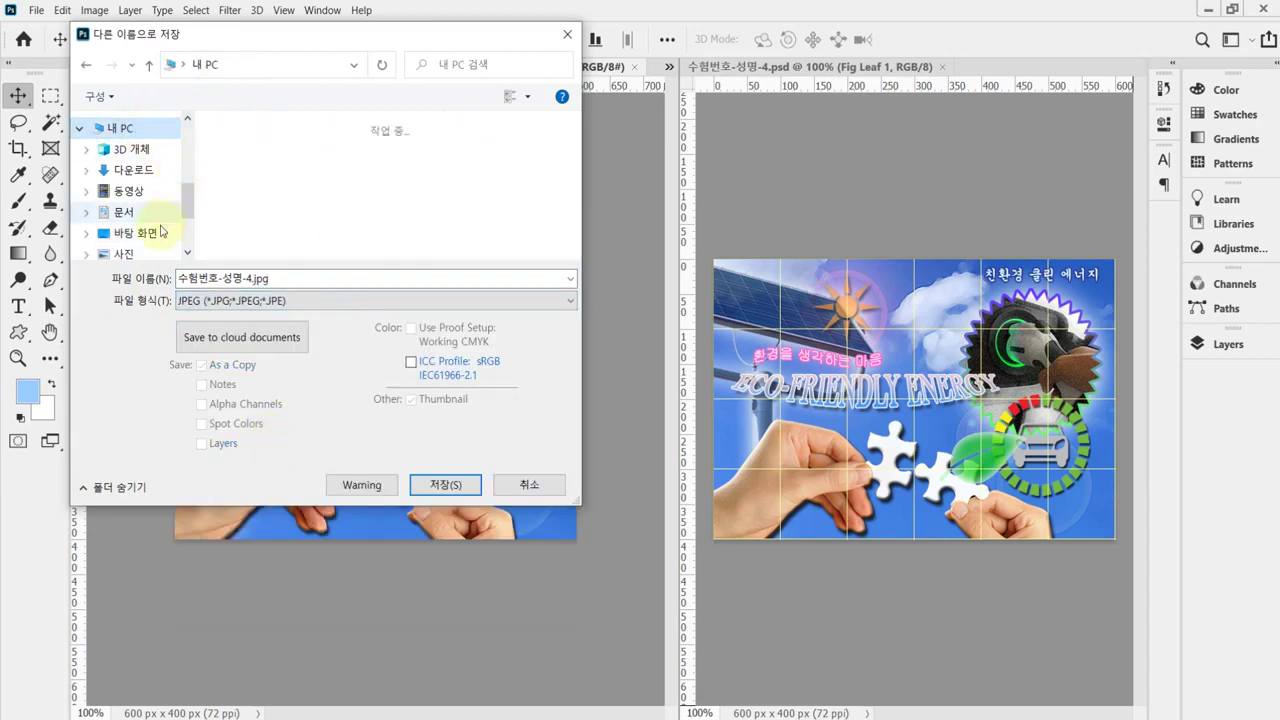
{"action": "left_click", "coordinate": [150, 212]}
{"action": "double_click", "coordinate": [258, 236]}
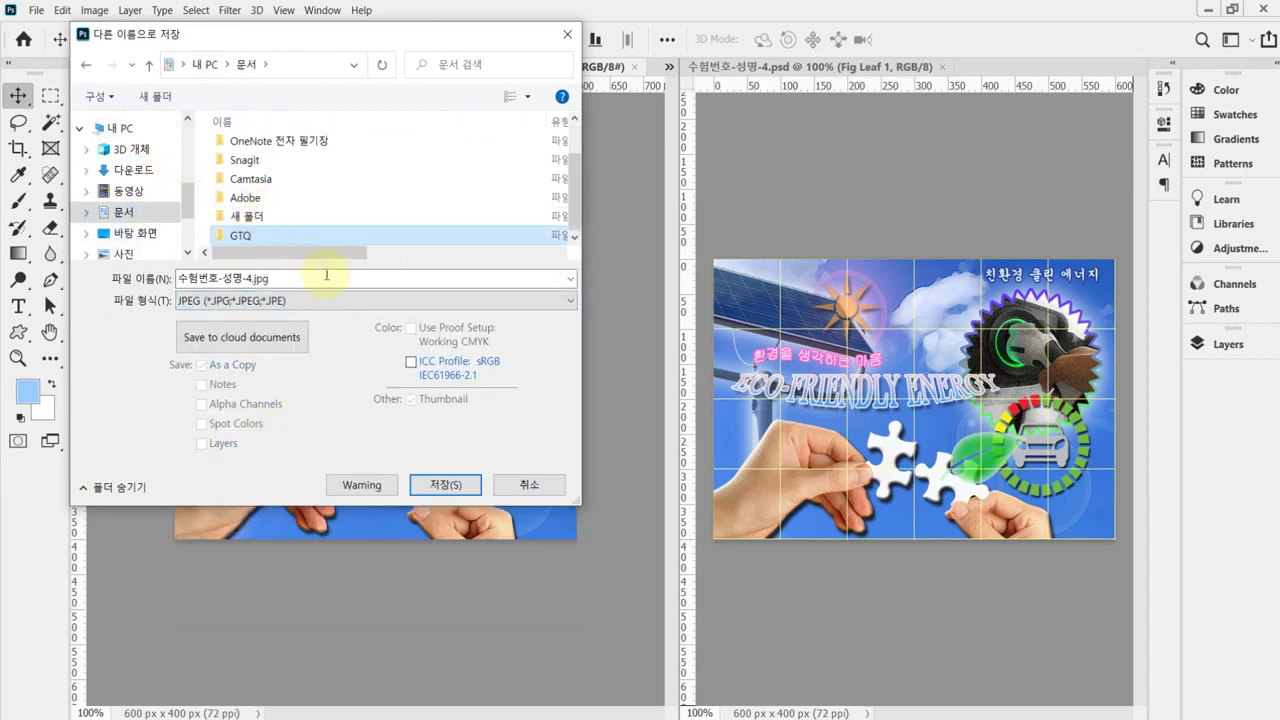
{"action": "left_click", "coordinate": [433, 488]}
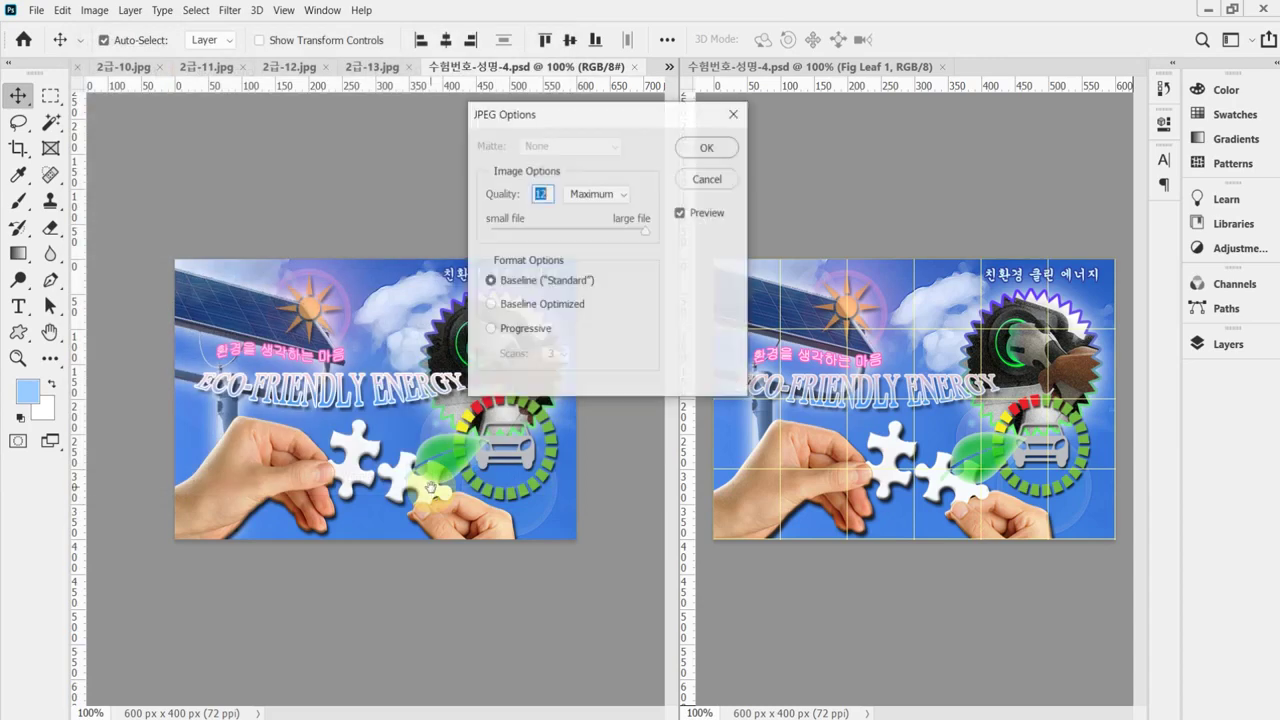
{"action": "type", "text": "8"}
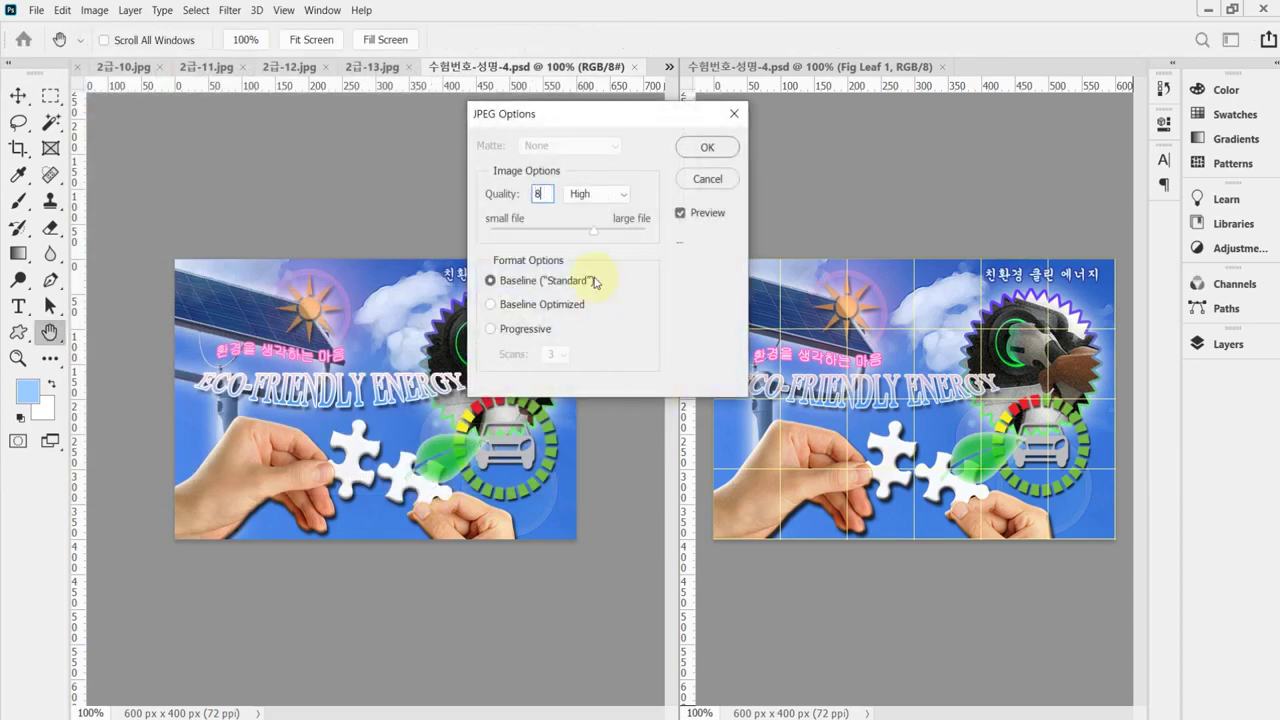
{"action": "key", "text": "Return"}
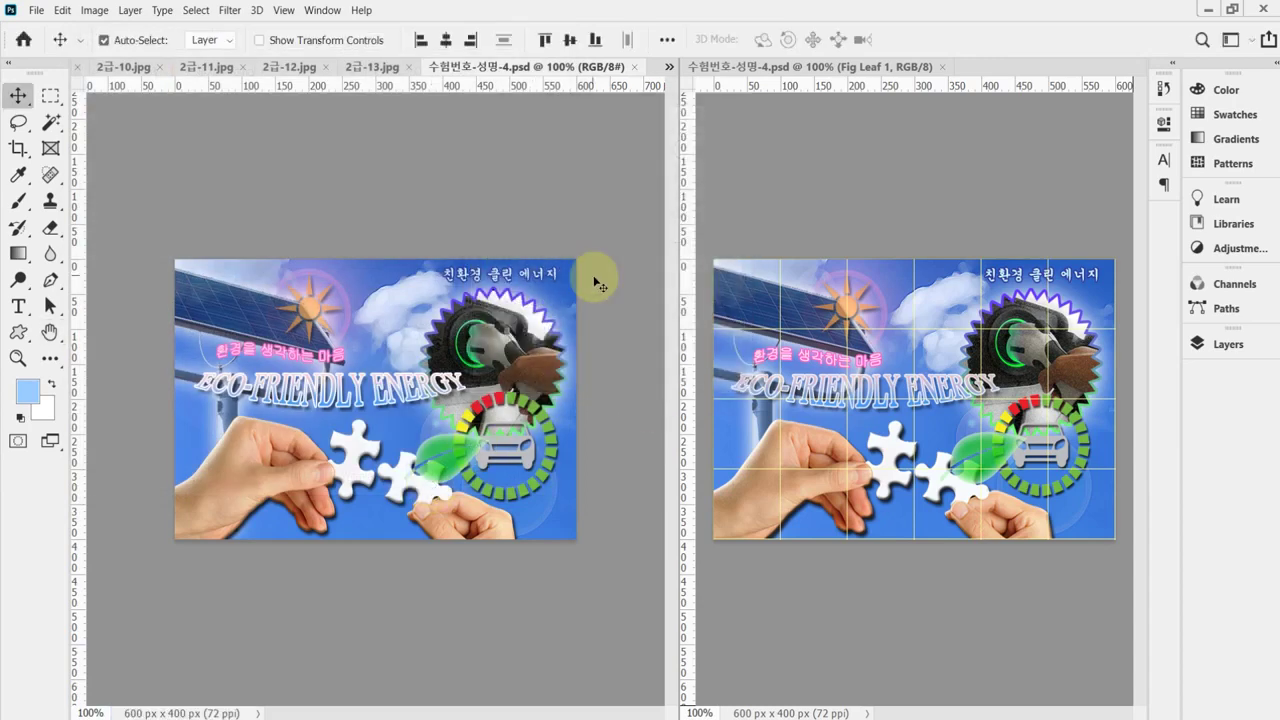
Resize the whole image proportionally to 60 x 40 pixels.
{"action": "left_click", "coordinate": [95, 10]}
{"action": "left_click", "coordinate": [105, 128]}
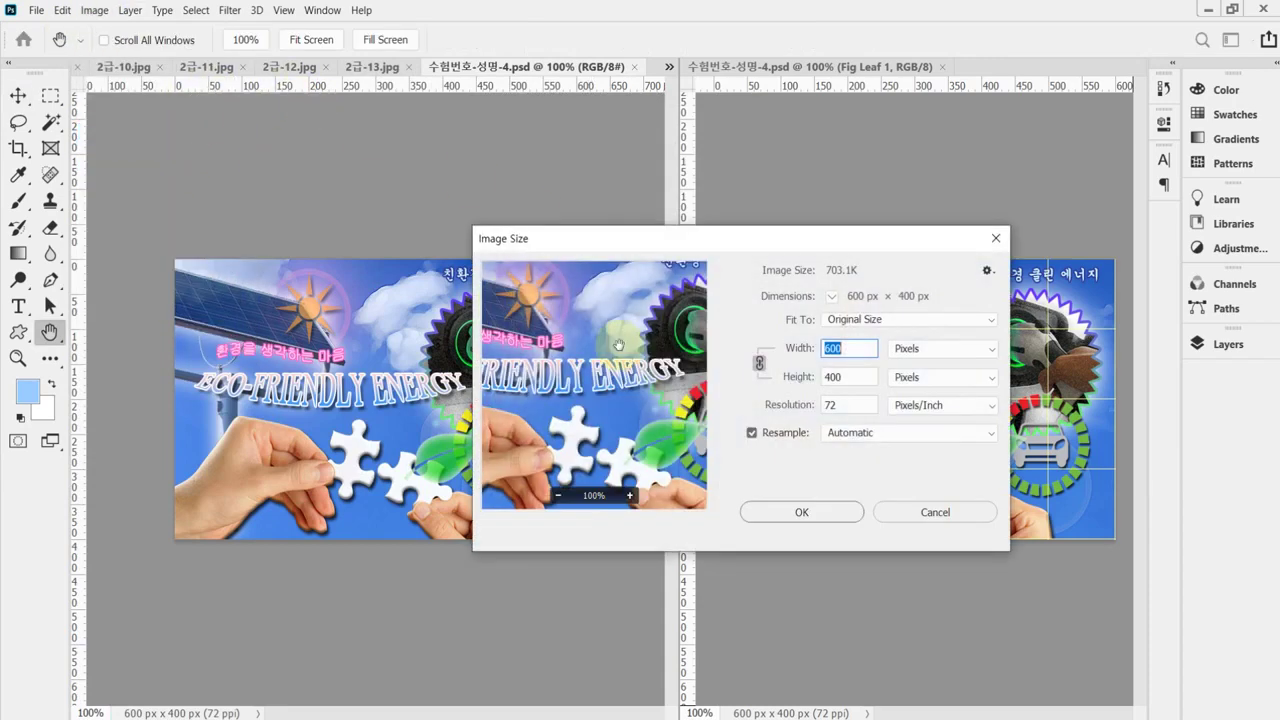
{"action": "left_click_drag", "start_coordinate": [826, 237], "coordinate": [768, 163]}
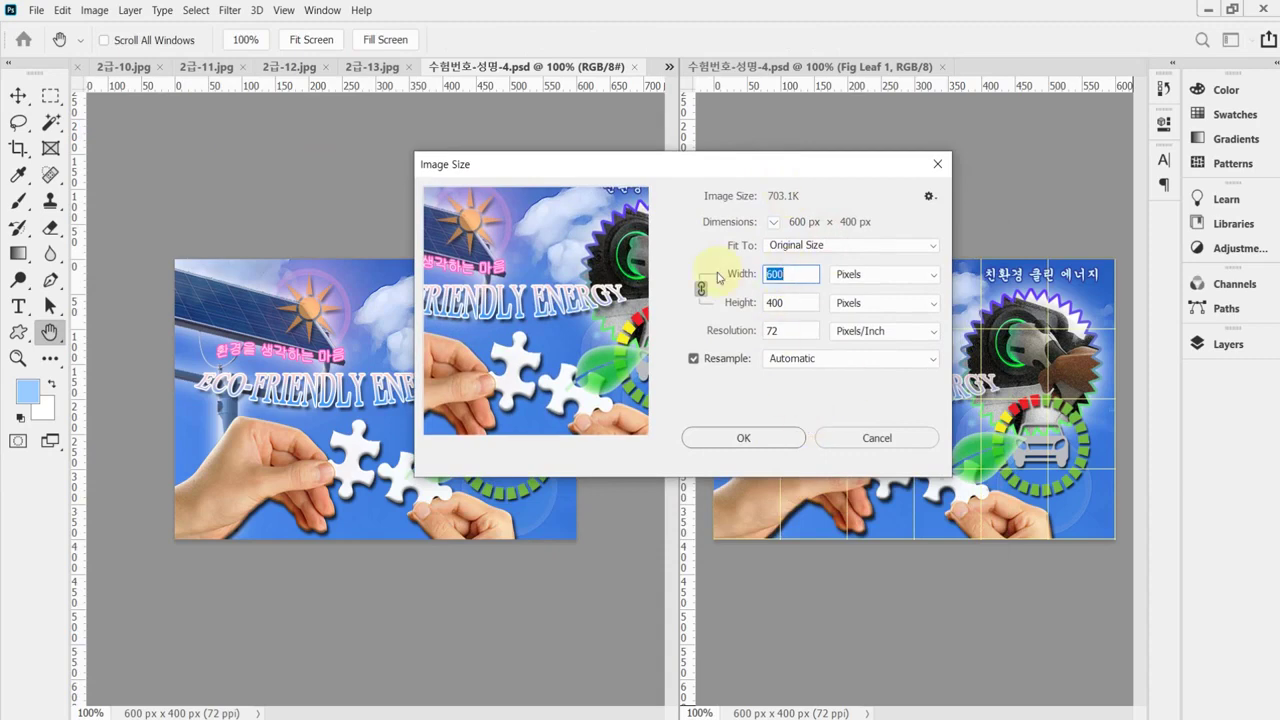
{"action": "type", "text": "60"}
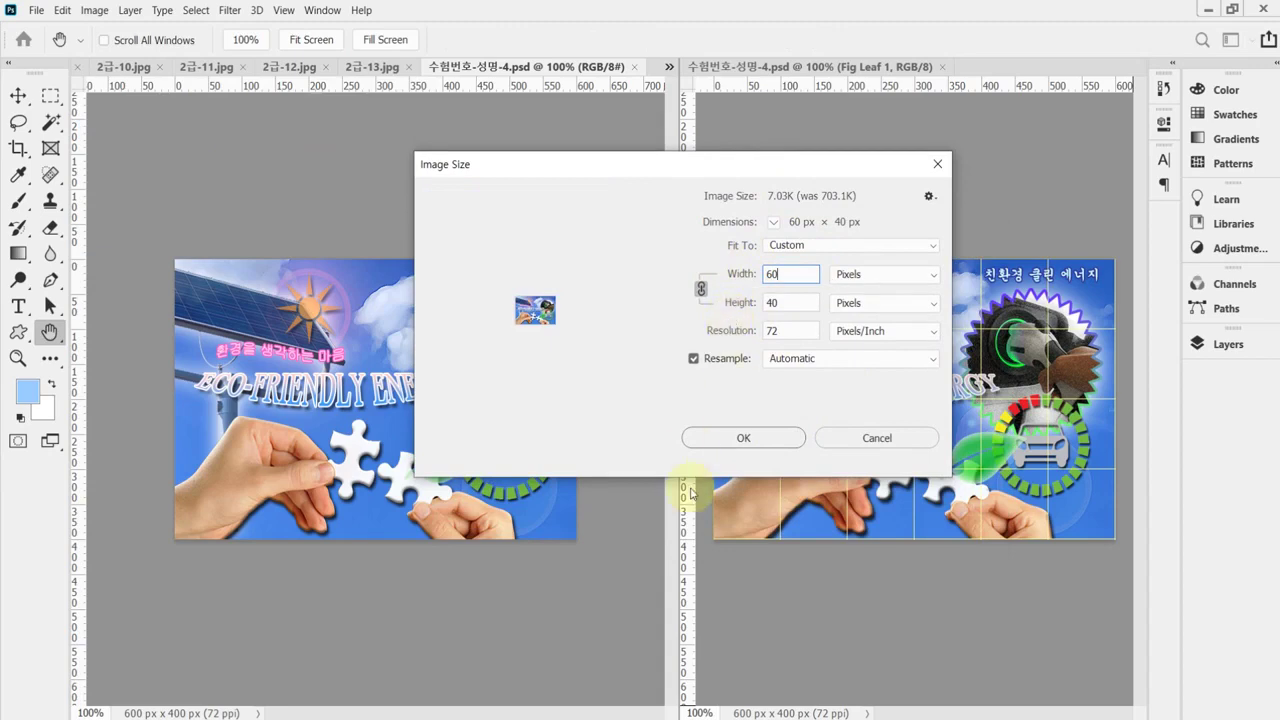
{"action": "left_click", "coordinate": [733, 439]}
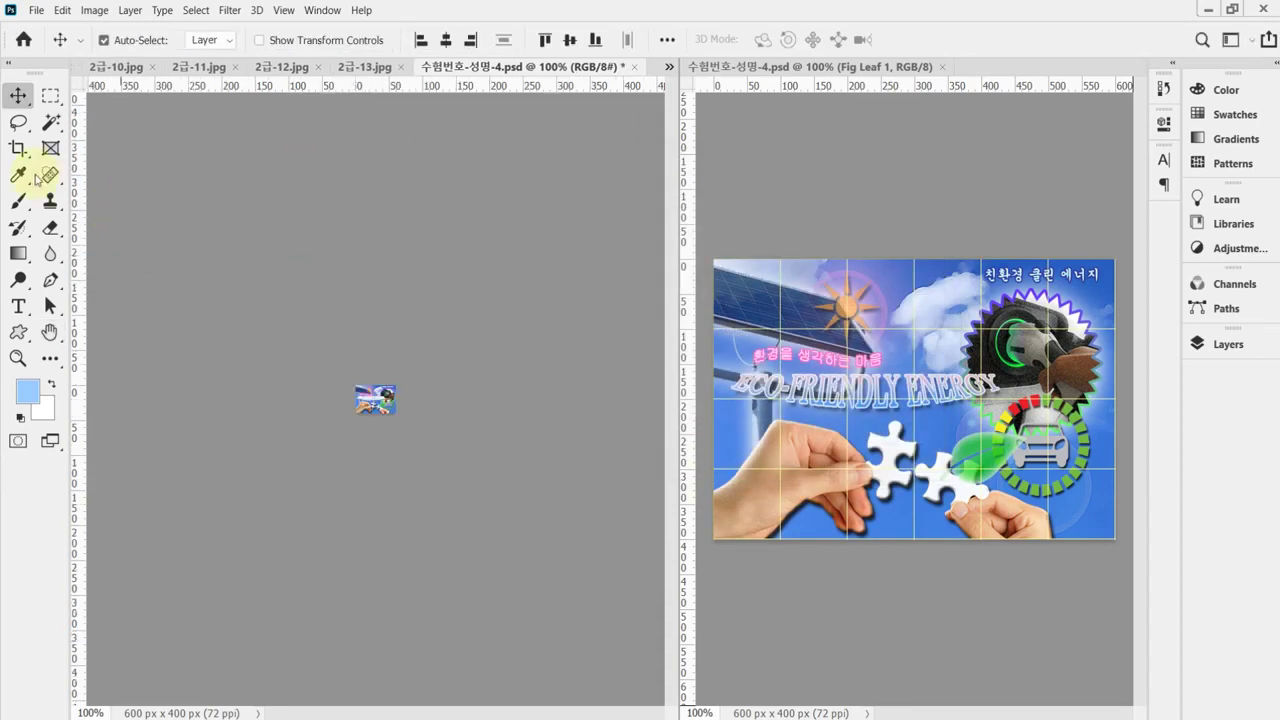
Save the reduced image in Photoshop format as 수험번호-성명-4.psd in the GTQ folder under 문서.
{"action": "key", "text": "ctrl+shift+s"}
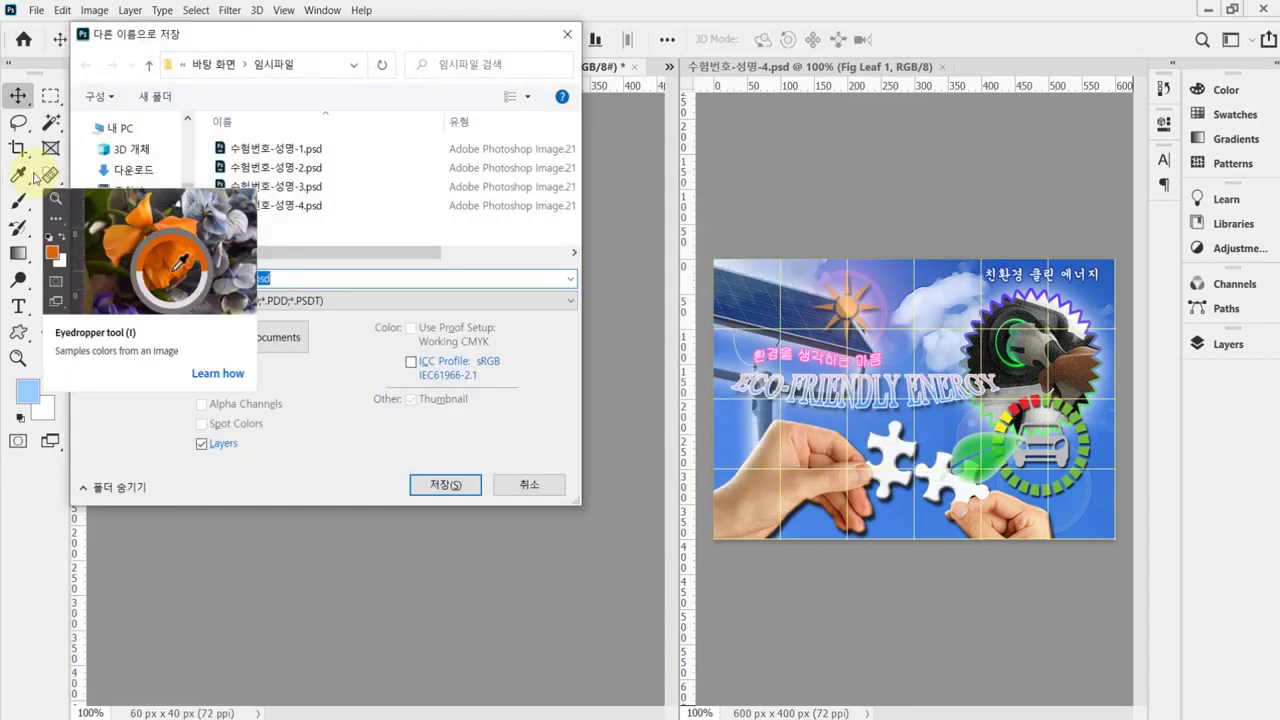
{"action": "left_click", "coordinate": [115, 128]}
{"action": "left_click", "coordinate": [149, 216]}
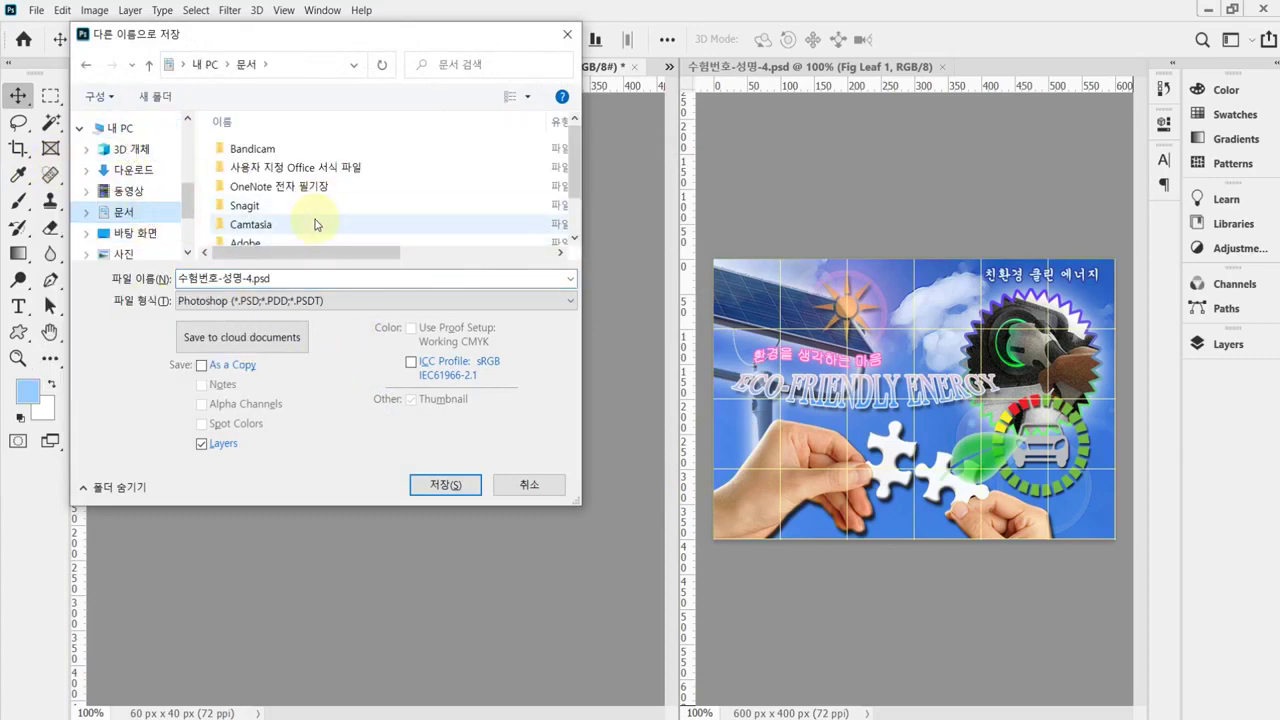
{"action": "scroll", "coordinate": [314, 214], "scroll_direction": "down", "scroll_amount": 2}
{"action": "left_click", "coordinate": [261, 240]}
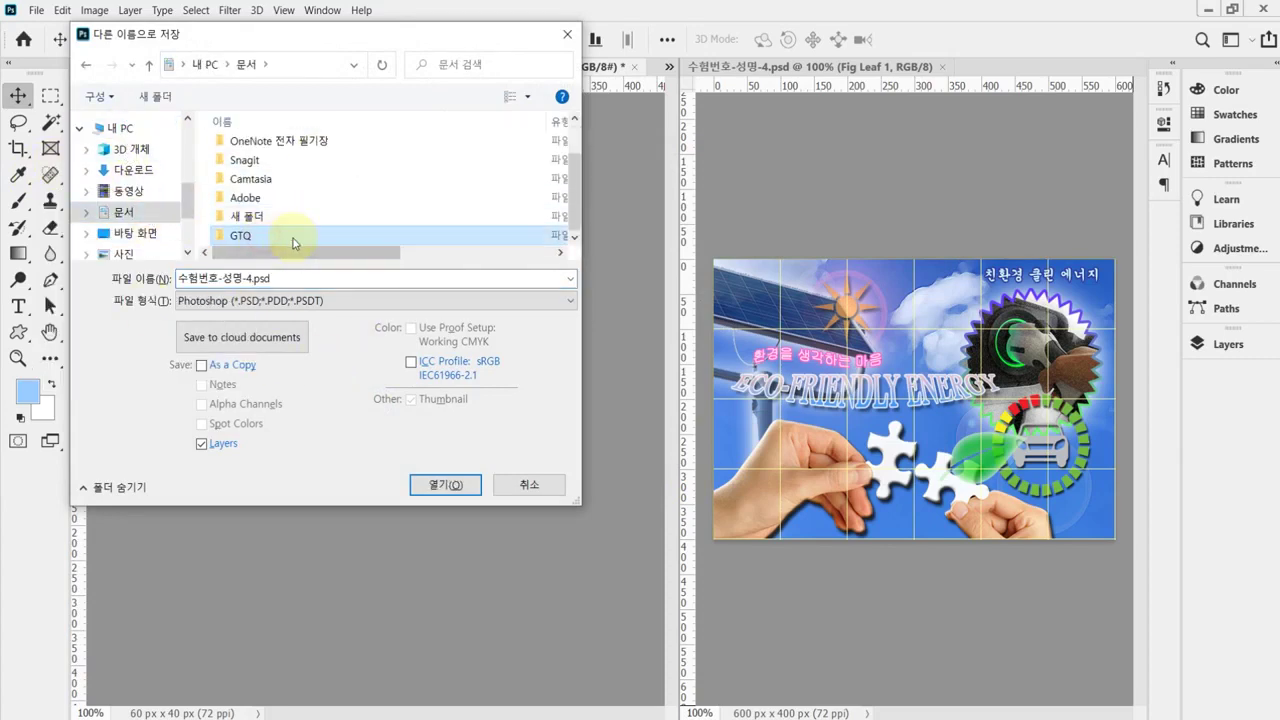
{"action": "double_click", "coordinate": [261, 237]}
{"action": "left_click", "coordinate": [432, 487]}
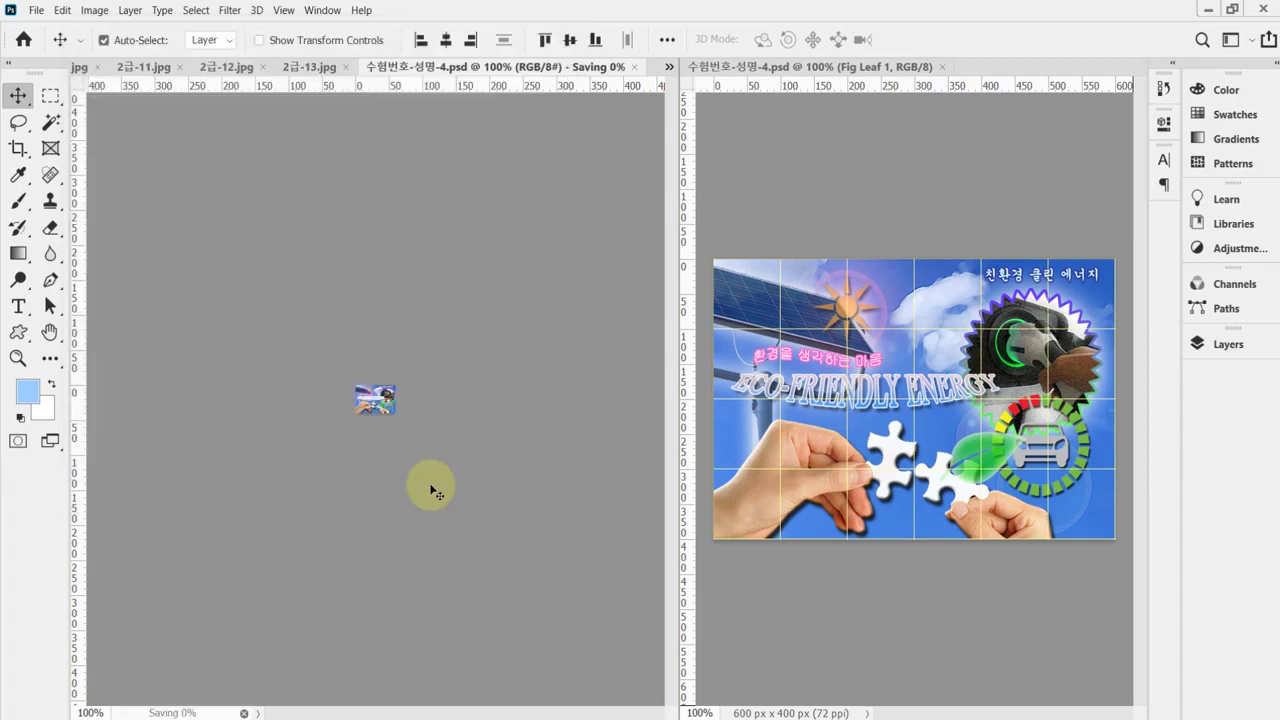